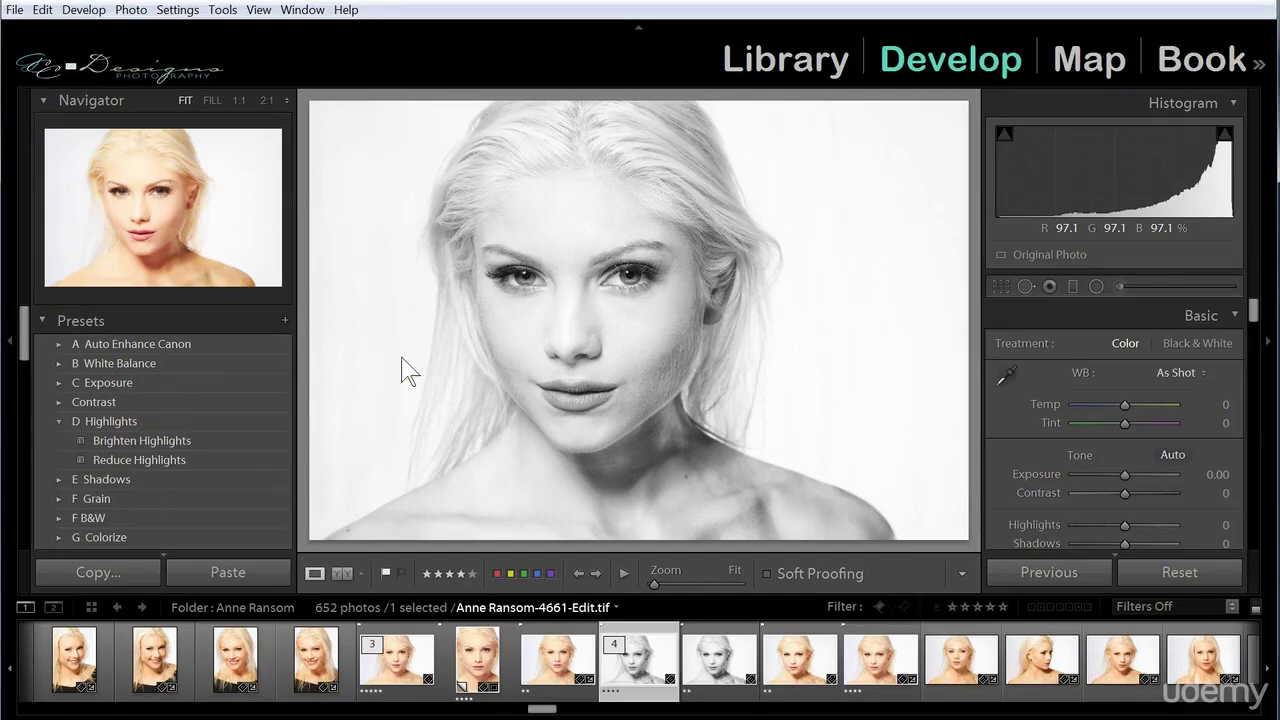
Step: Hide the Navigator and Presets side panel and the filmstrip, reveal each temporarily, and restore both to permanent display
click(9, 343)
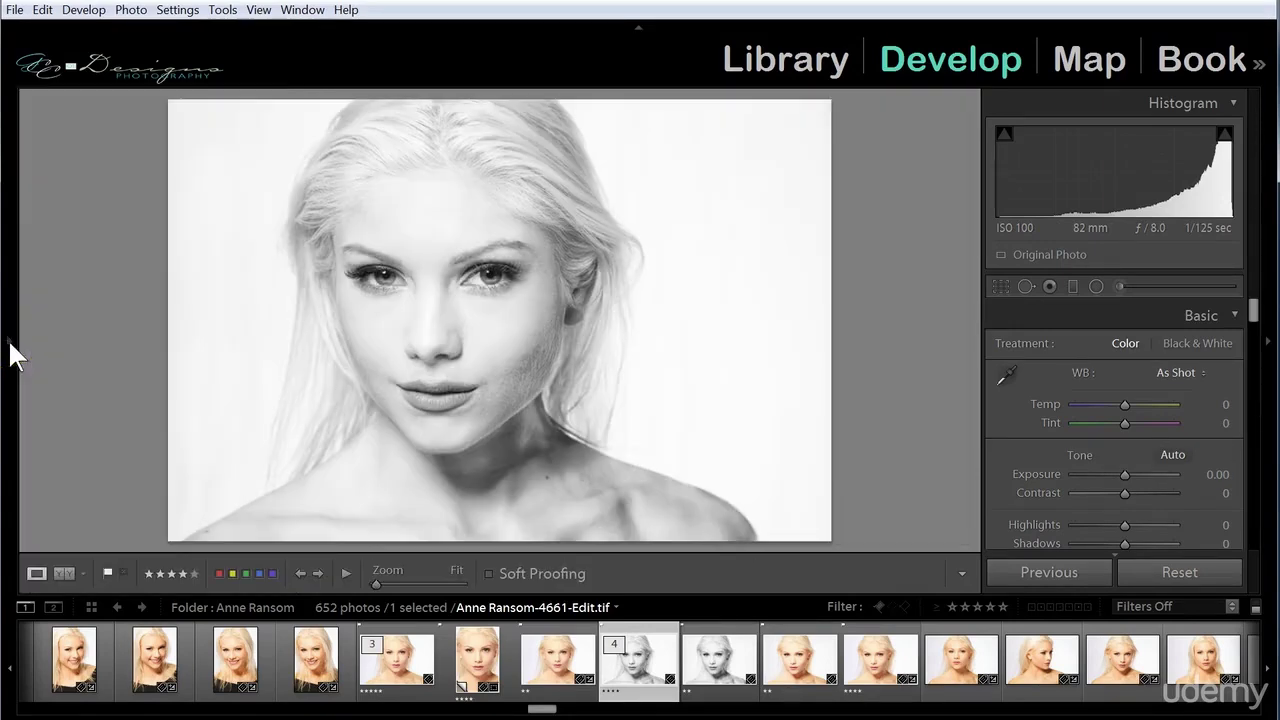
click(603, 692)
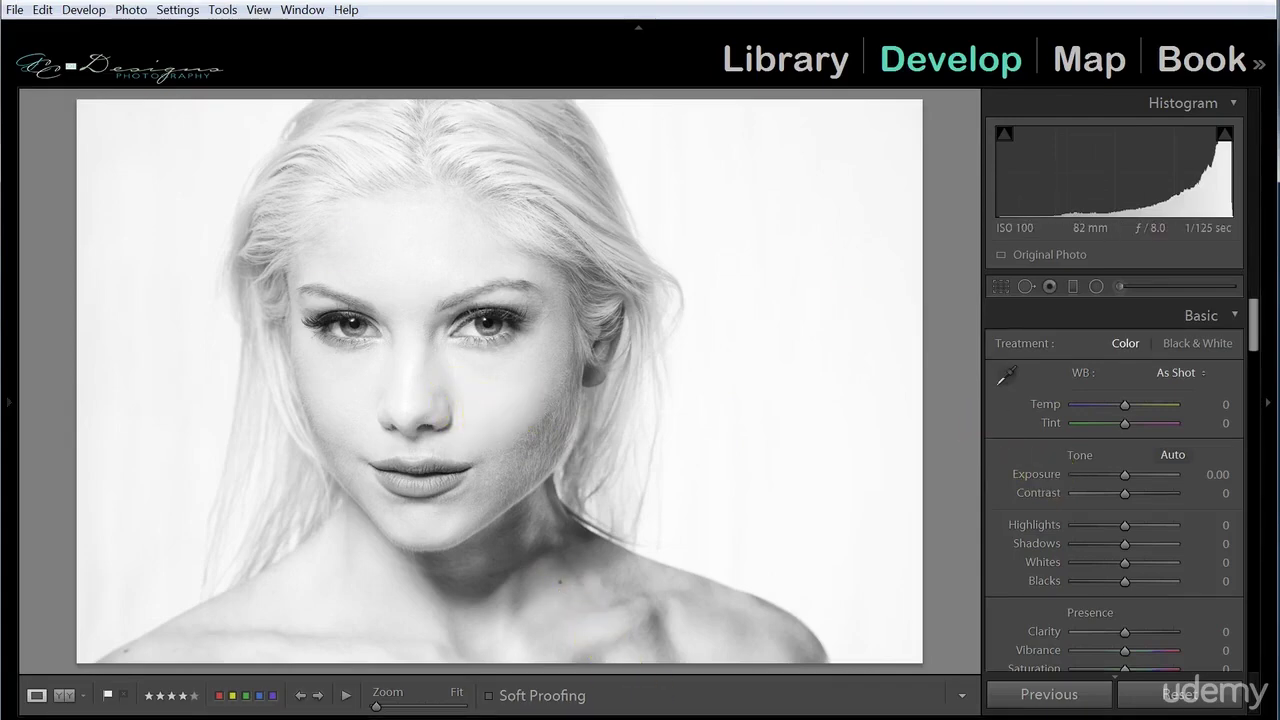
mouse_move(640, 714)
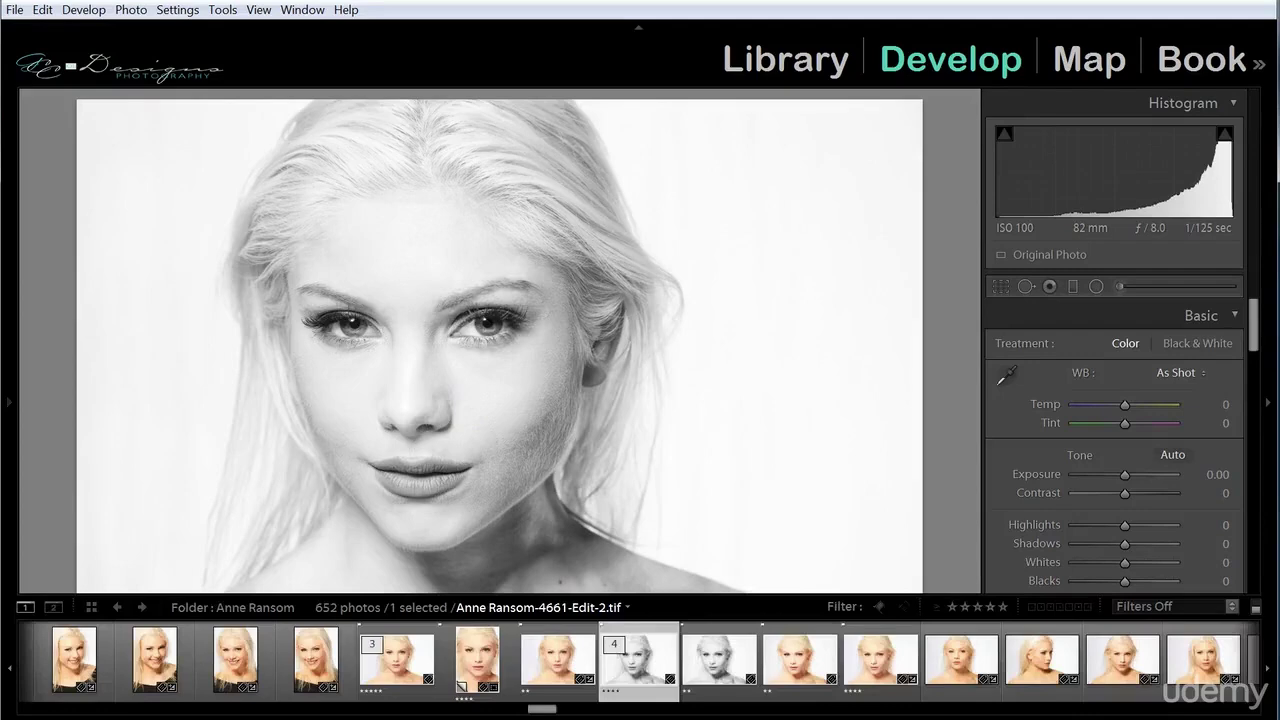
mouse_move(18, 402)
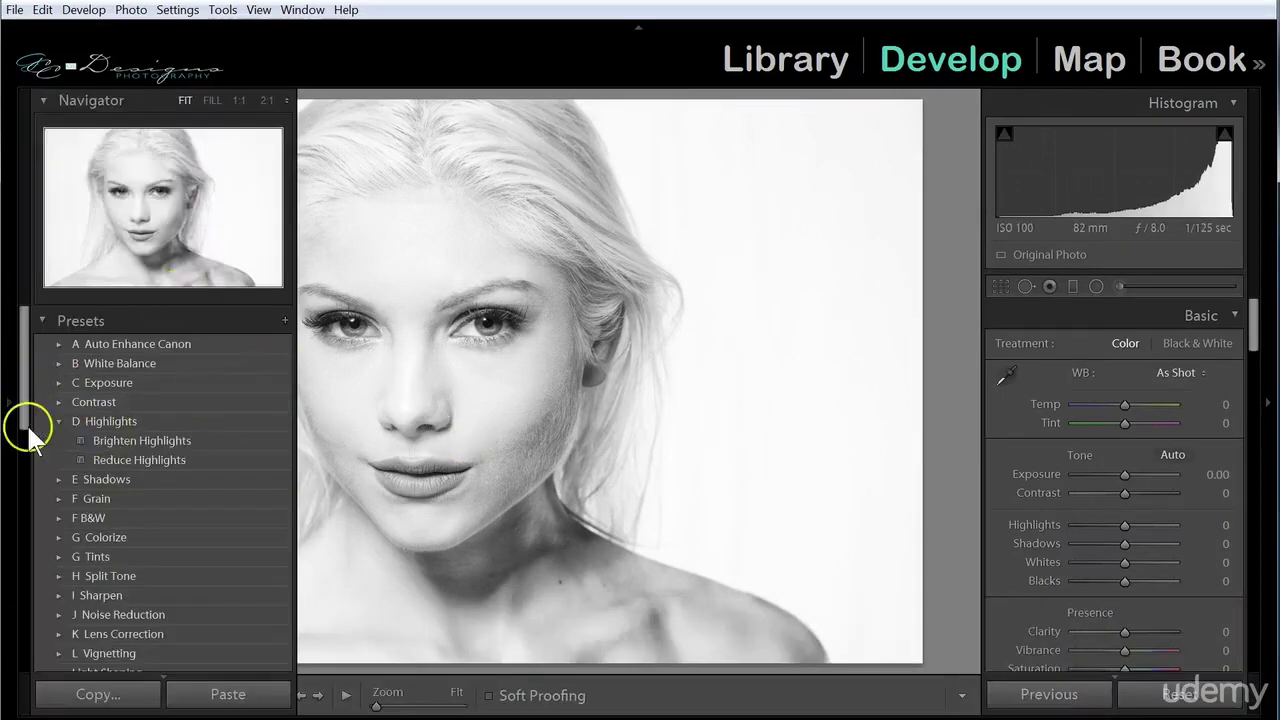
click(14, 404)
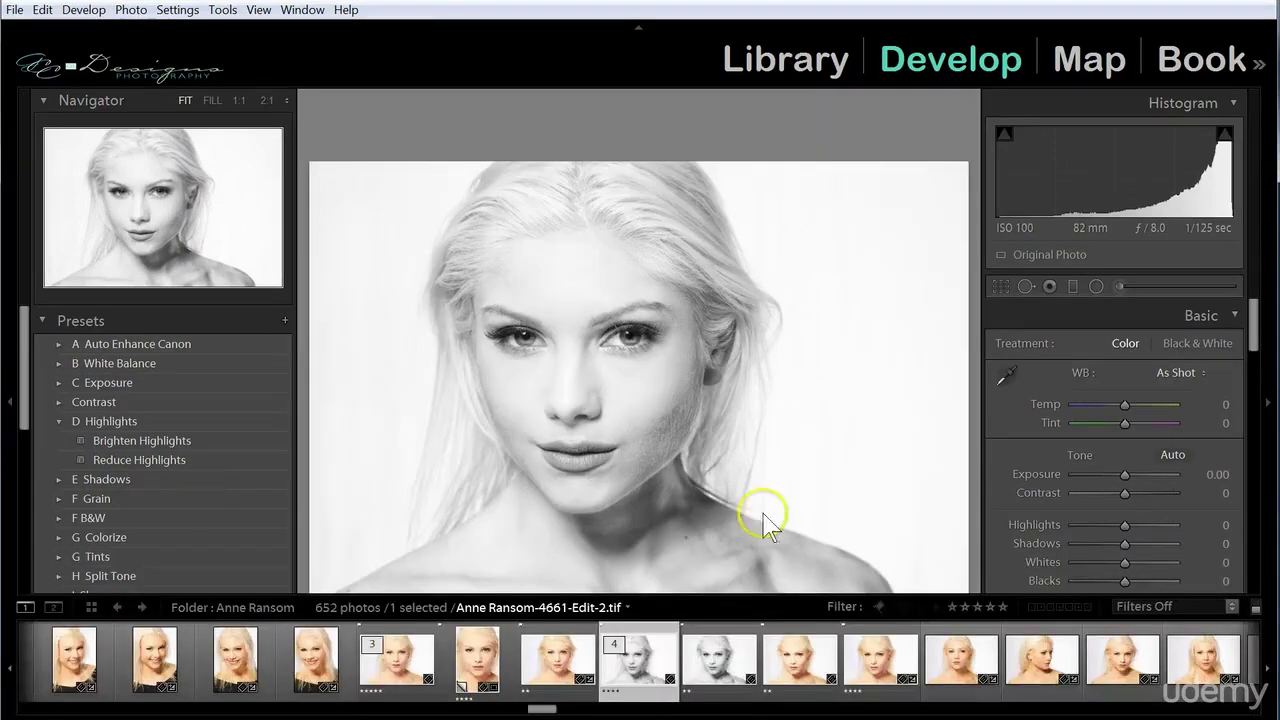
key(t)
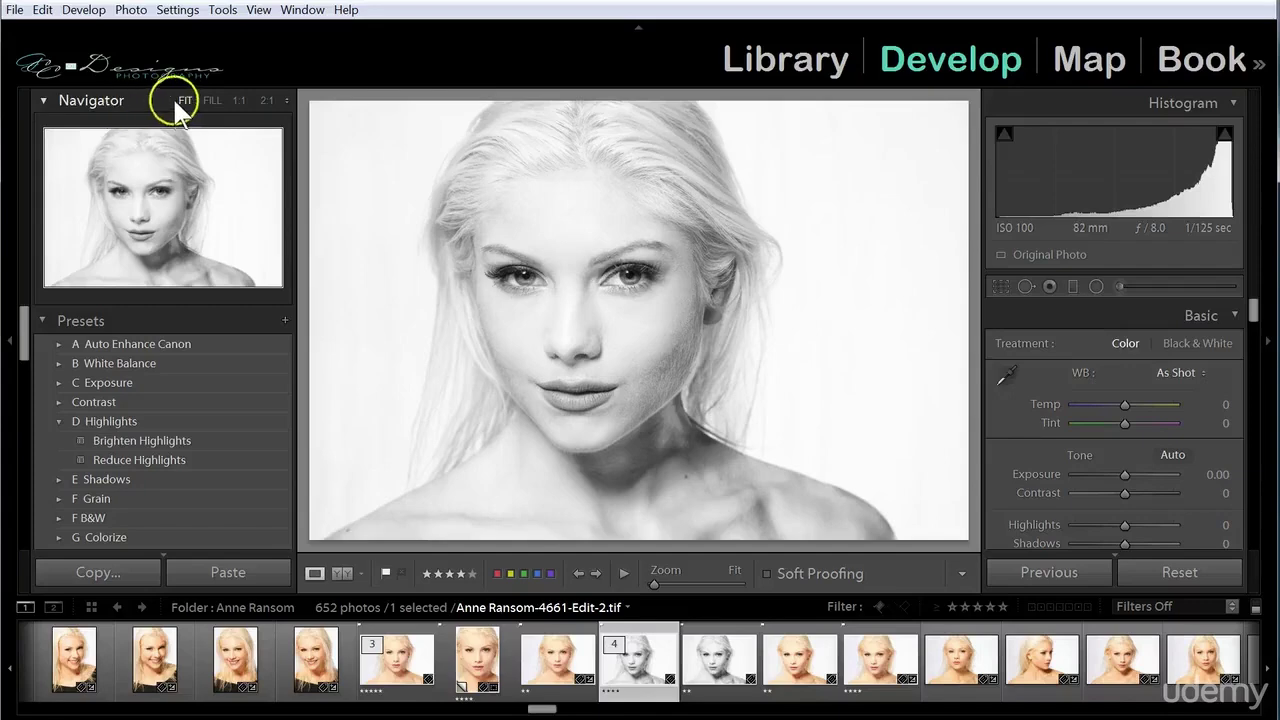
Step: Inspect the portrait at Fill, 1:1 and 2:1 zoom, centring the close-up on the eye
click(212, 104)
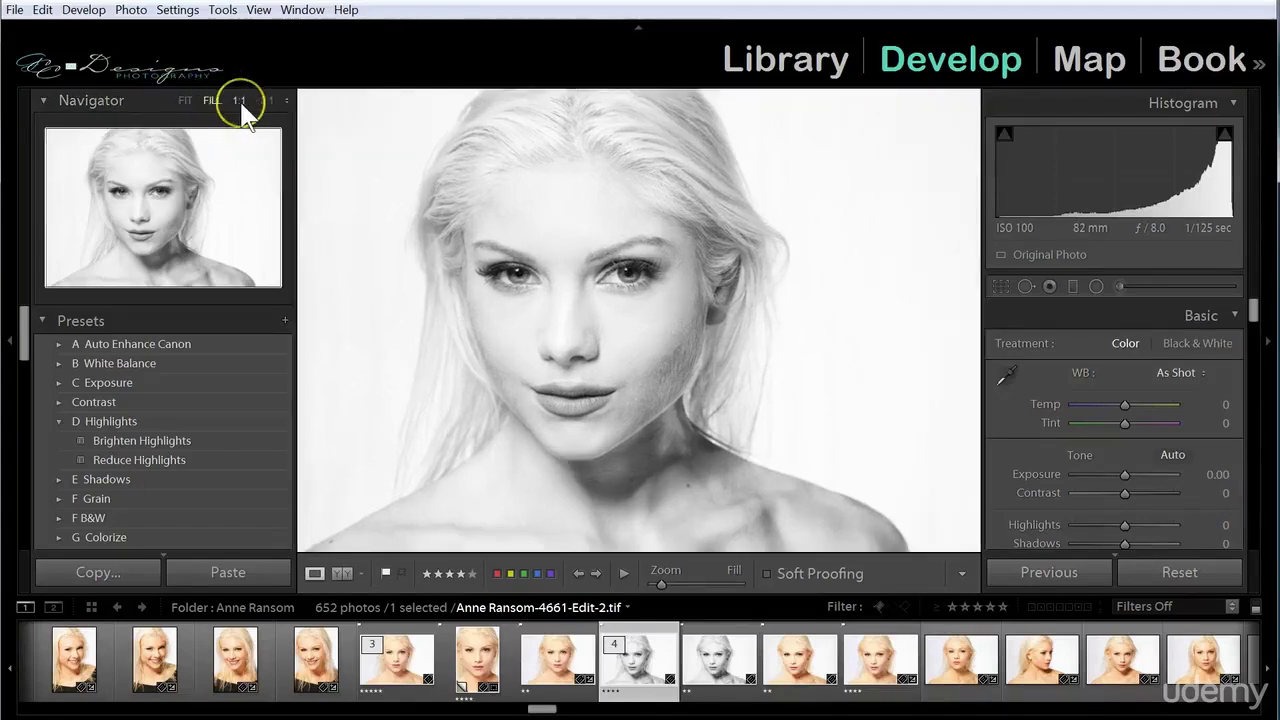
click(240, 104)
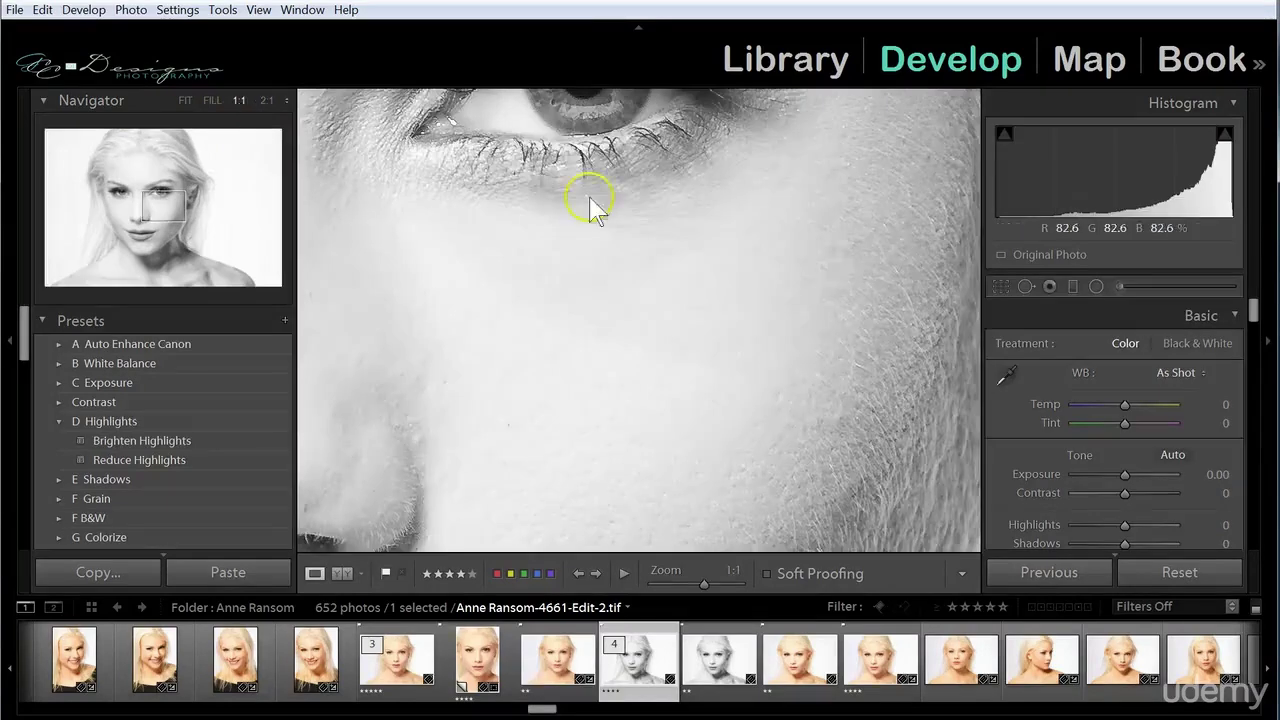
drag(549, 277, 551, 374)
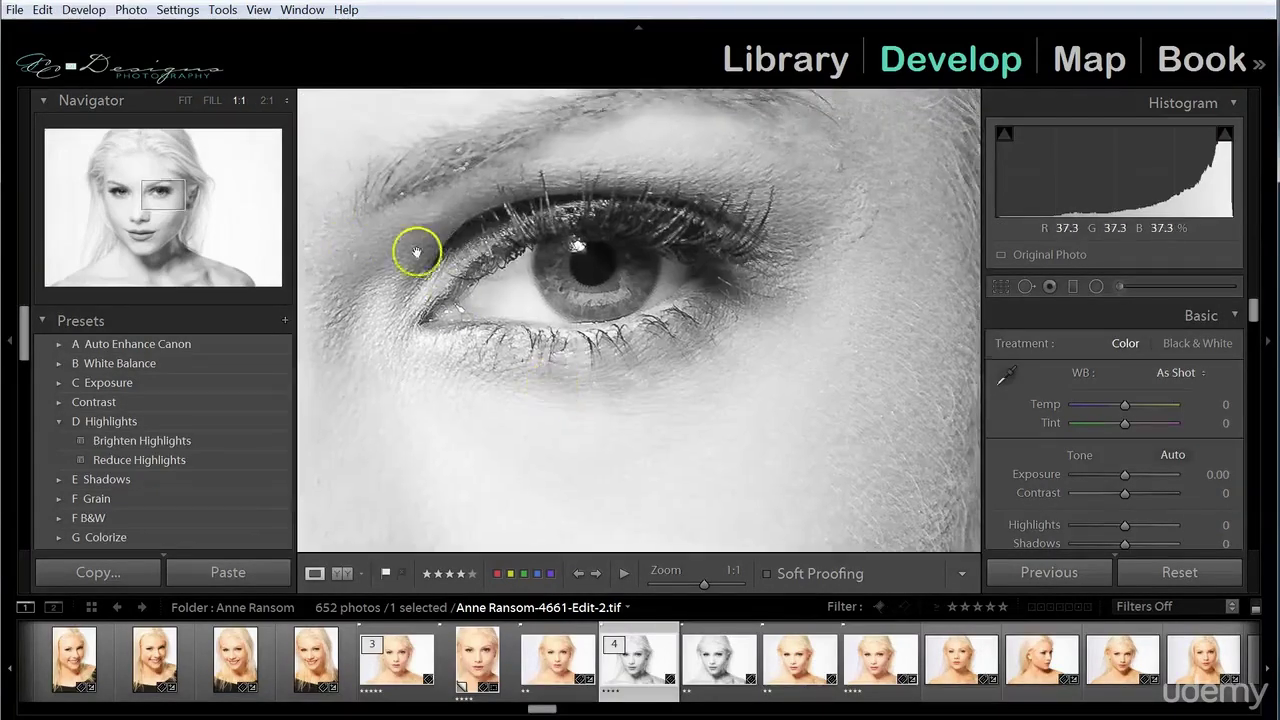
drag(414, 249, 431, 317)
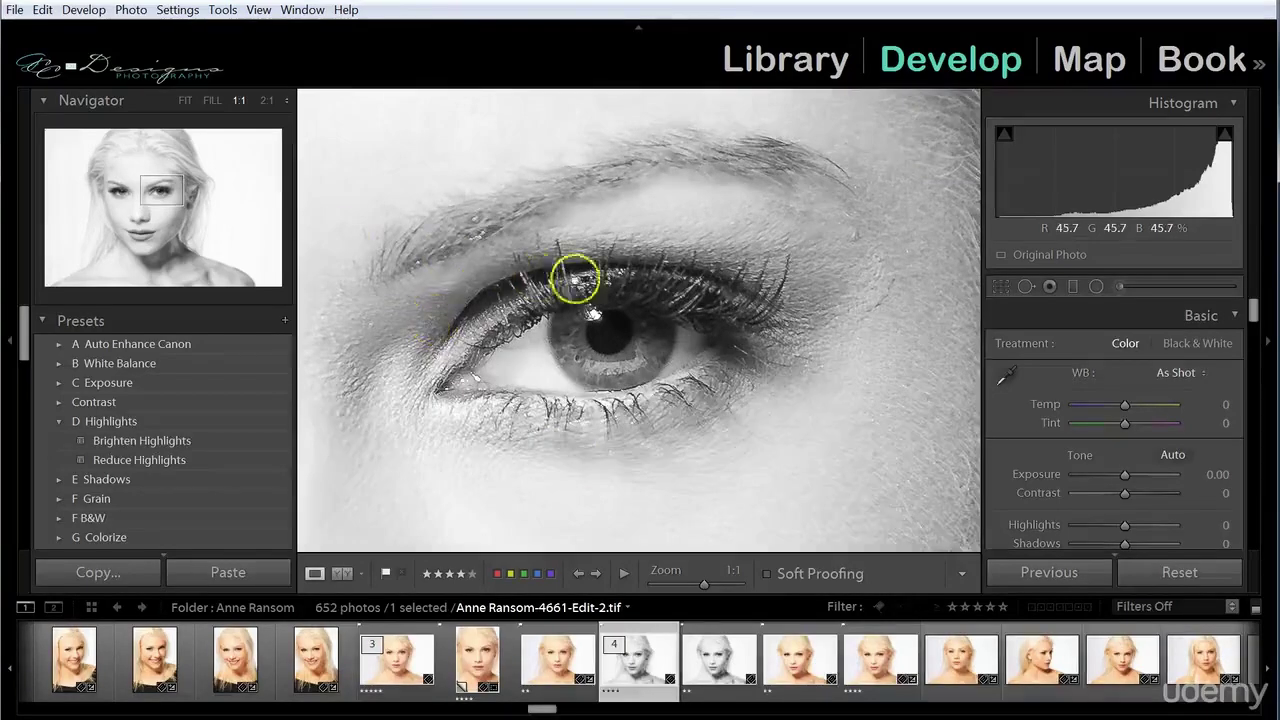
drag(571, 277, 646, 246)
drag(509, 223, 476, 232)
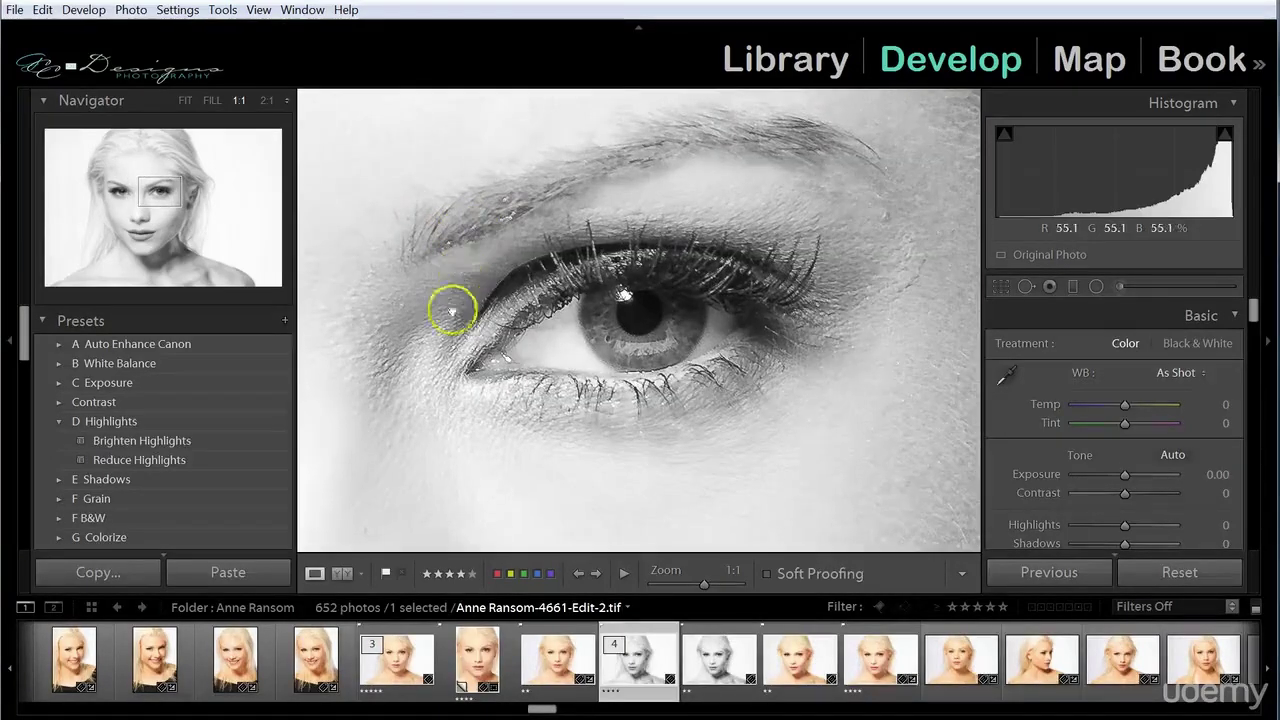
click(266, 101)
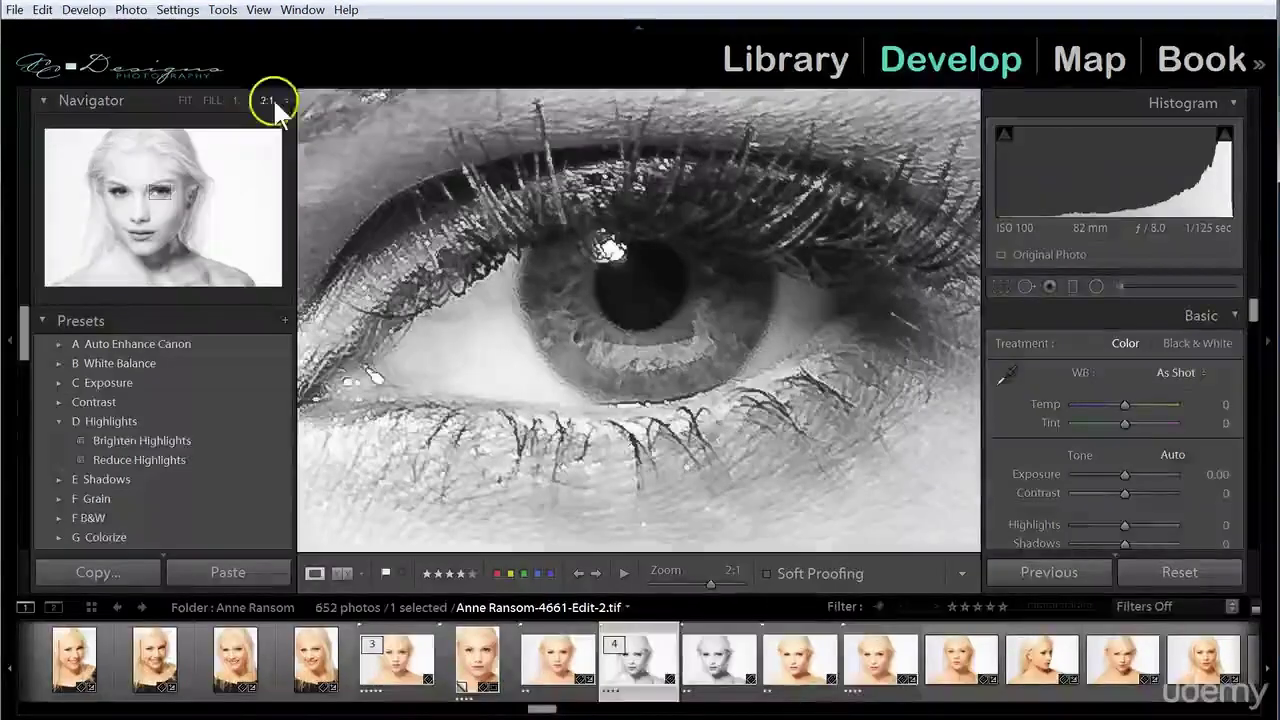
Step: Review the additional zoom ratios, shift the 2:1 view to the bridge of the nose, and return to Fit
click(287, 102)
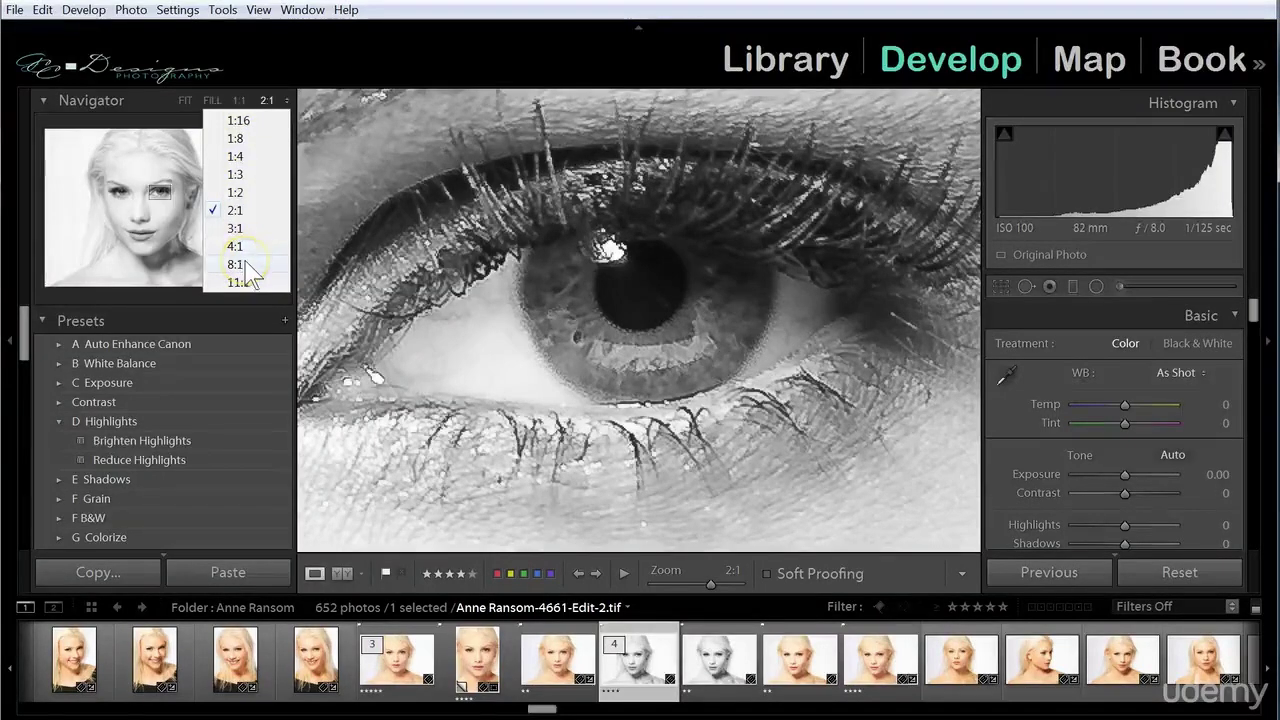
click(283, 101)
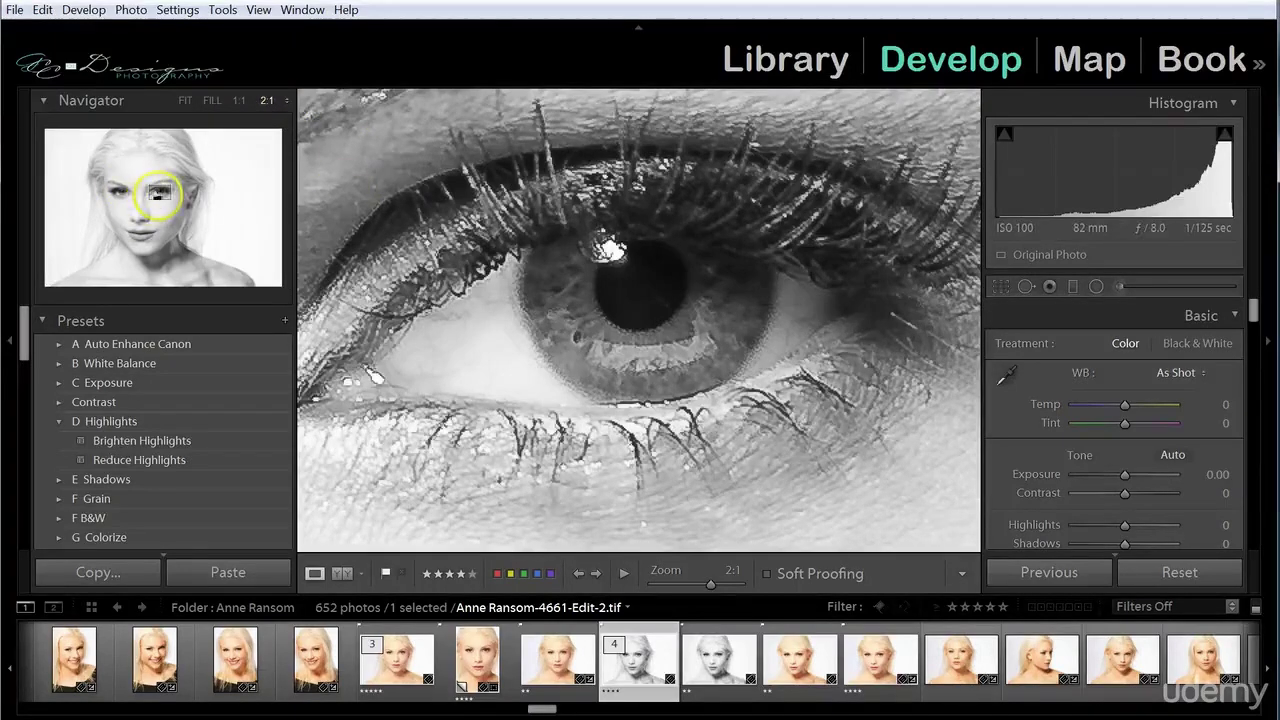
mouse_move(155, 195)
mouse_down()
mouse_move(178, 212)
mouse_move(152, 216)
mouse_move(116, 188)
mouse_move(145, 240)
mouse_move(141, 193)
mouse_up()
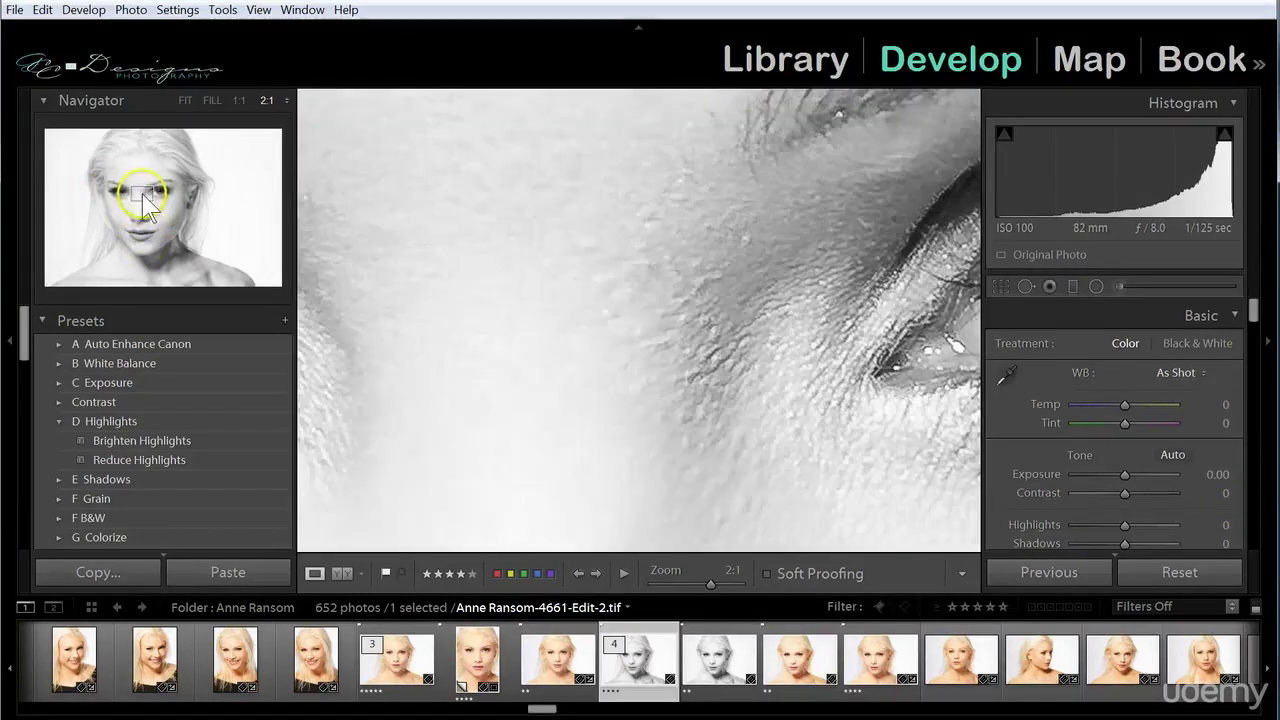
click(184, 101)
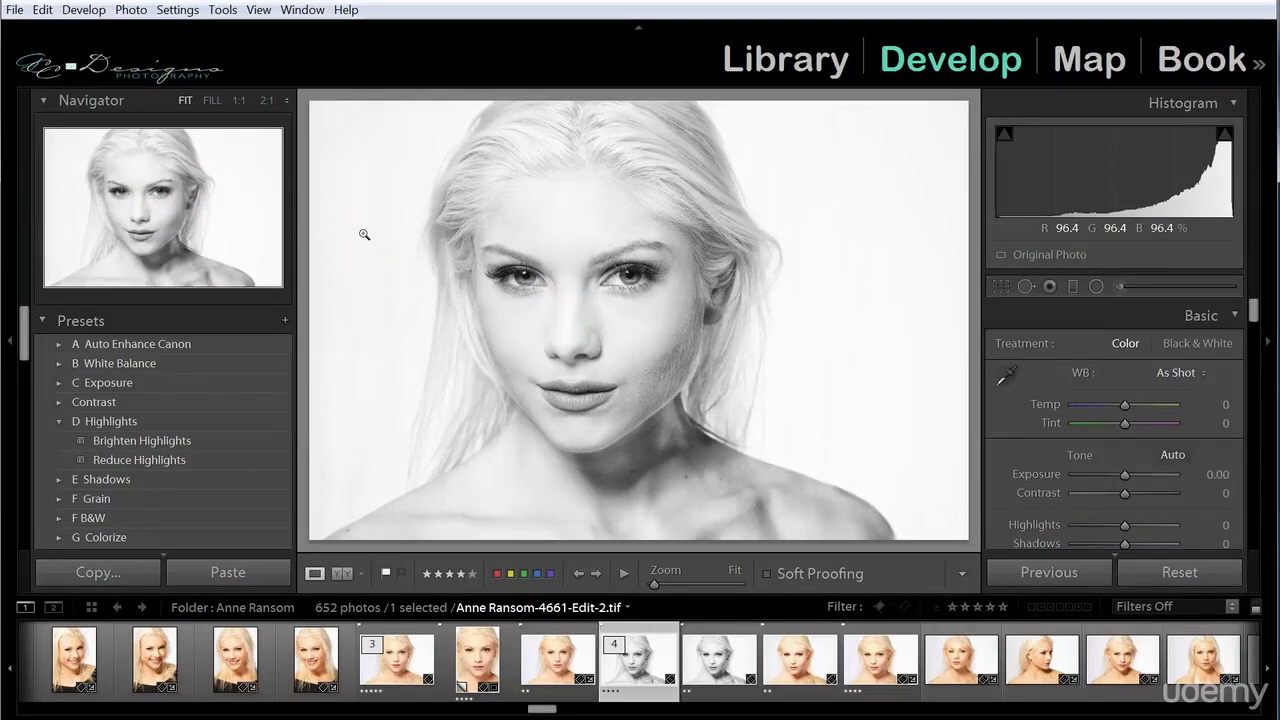
click(278, 145)
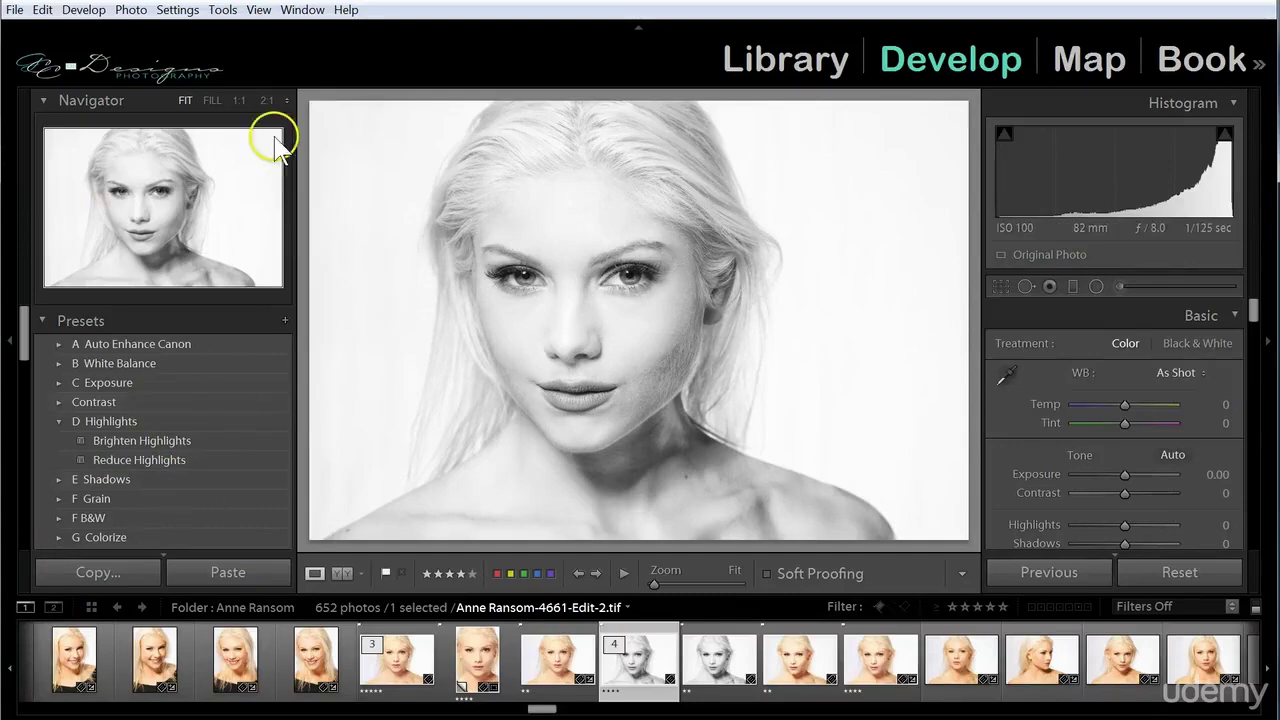
Step: Collapse the Navigator and Presets sections and expand both again
click(44, 102)
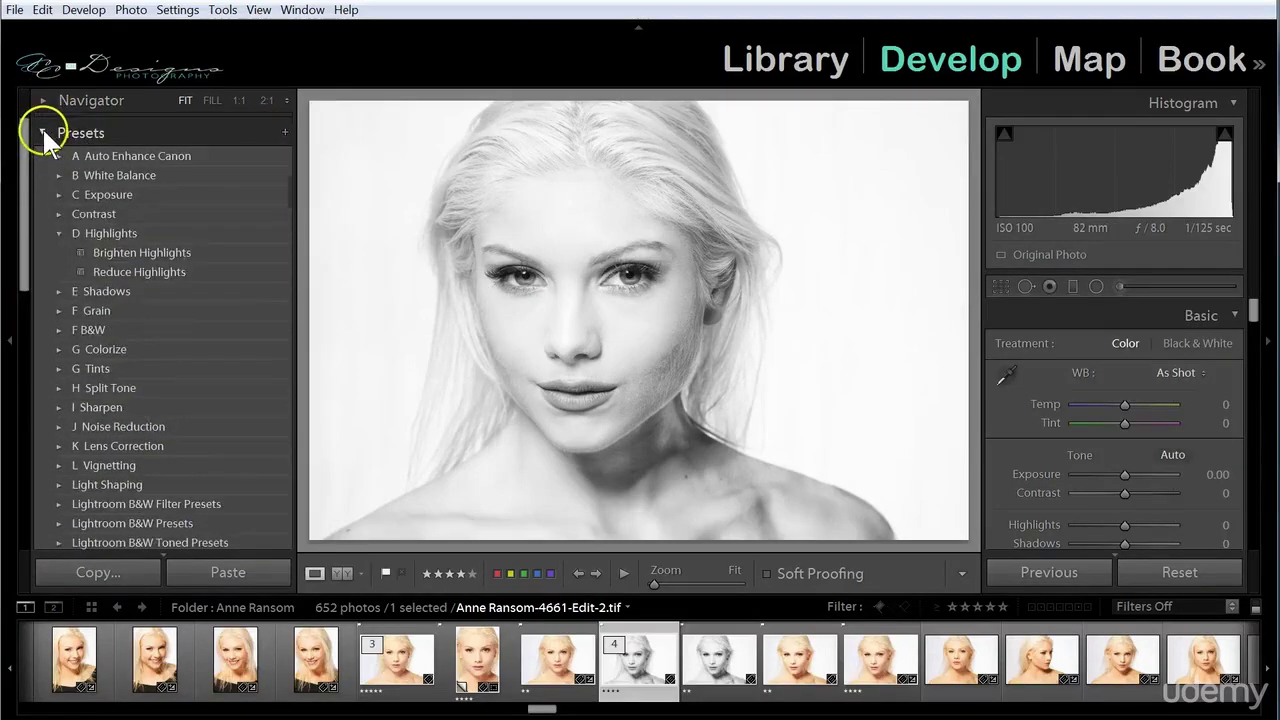
click(42, 130)
click(38, 130)
click(42, 100)
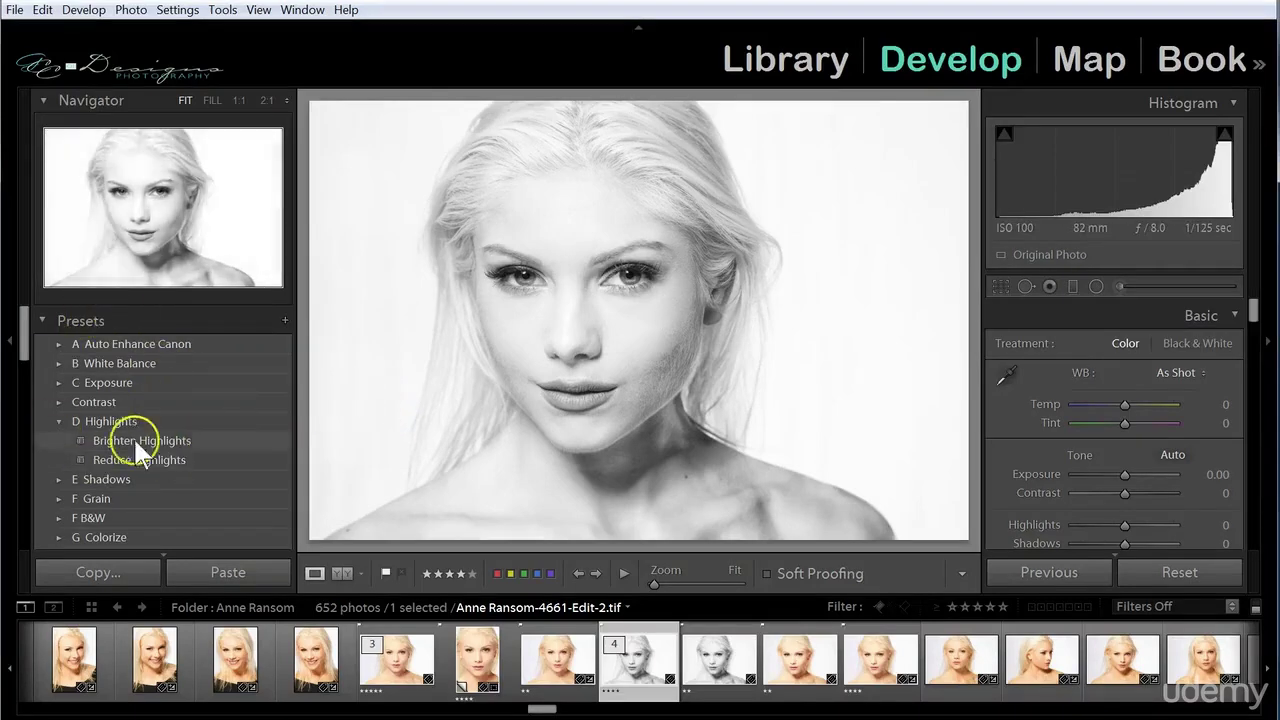
Step: Browse the develop preset folders and check the presets inside the Contrast folder, leaving that folder collapsed
scroll(149, 443, down, 2)
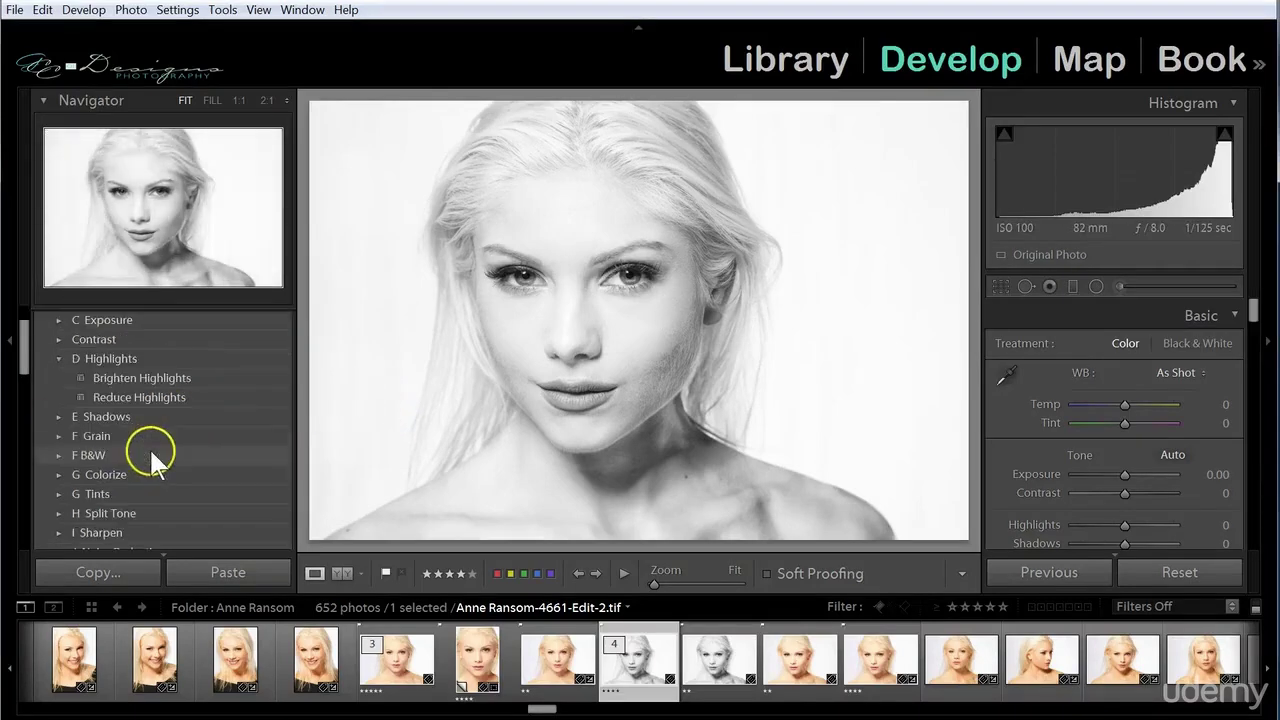
click(58, 339)
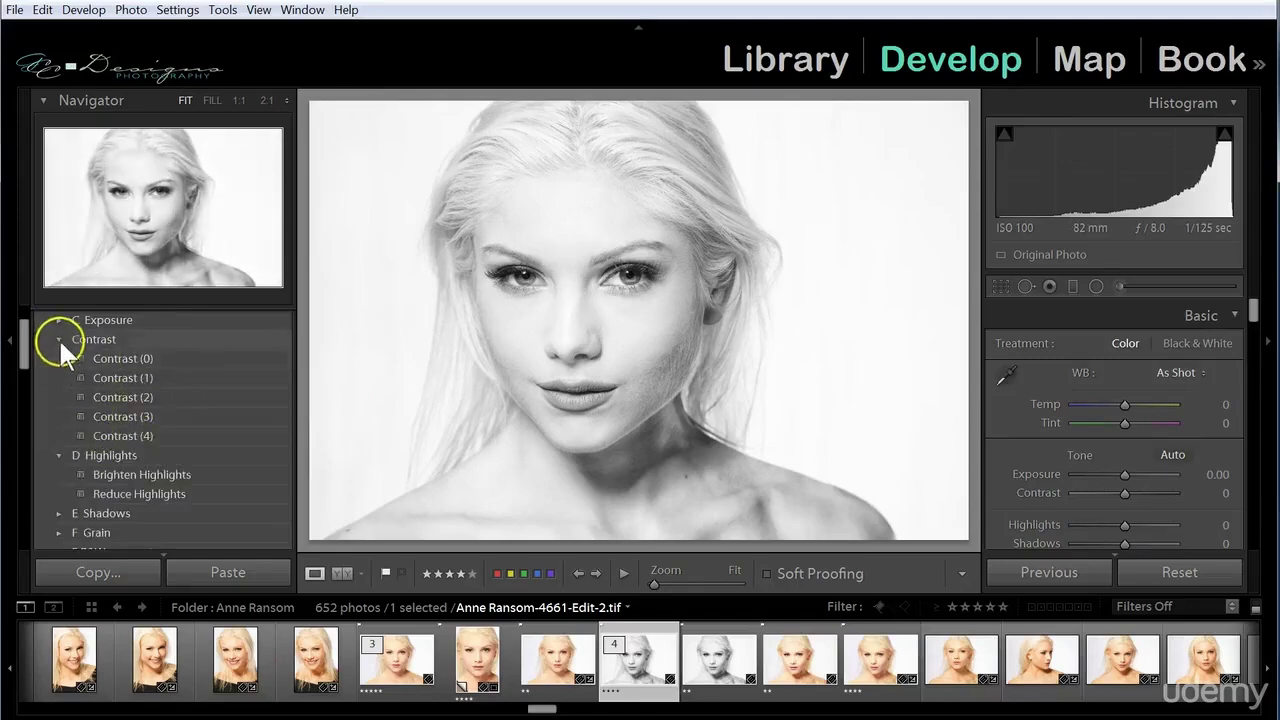
click(58, 339)
scroll(214, 422, up, 2)
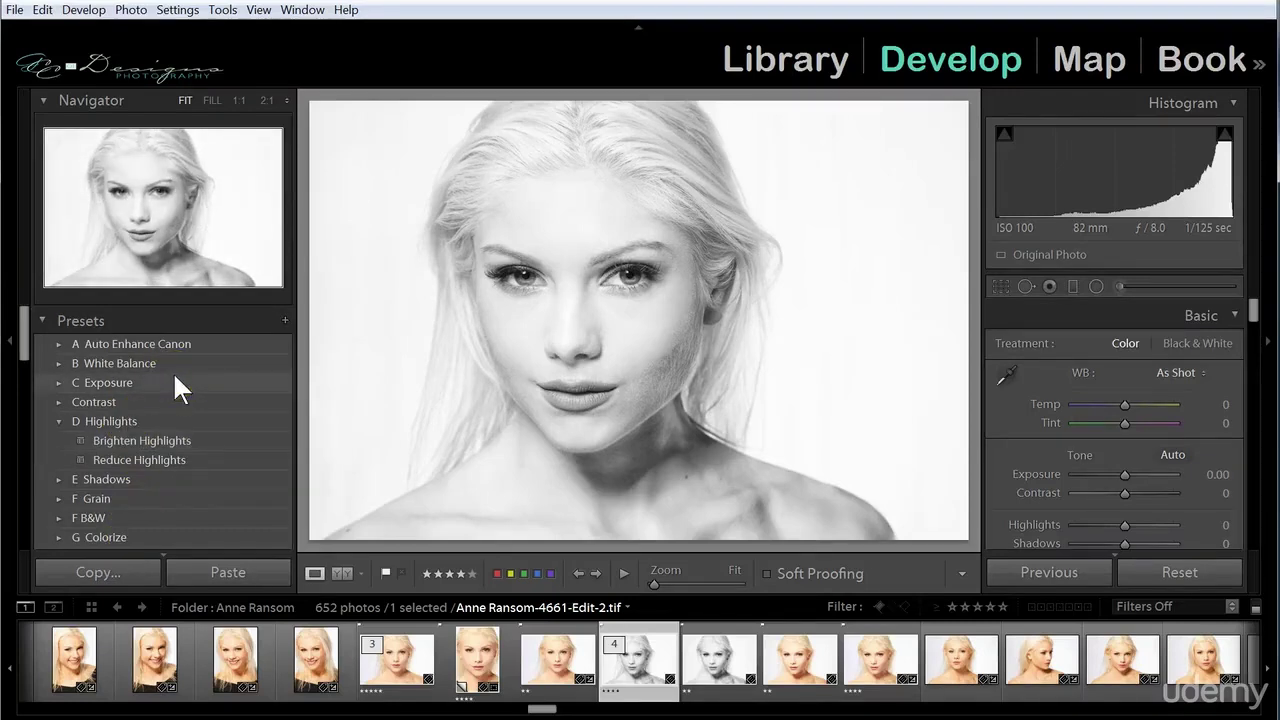
click(325, 388)
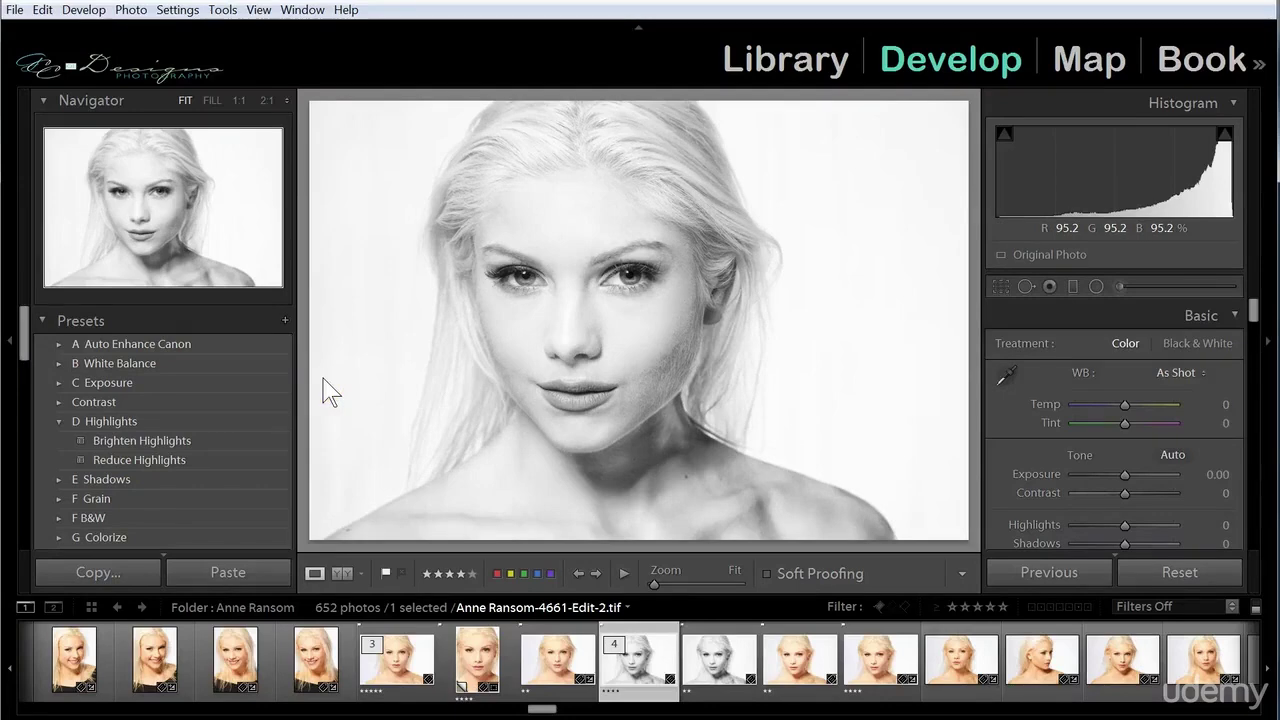
click(315, 398)
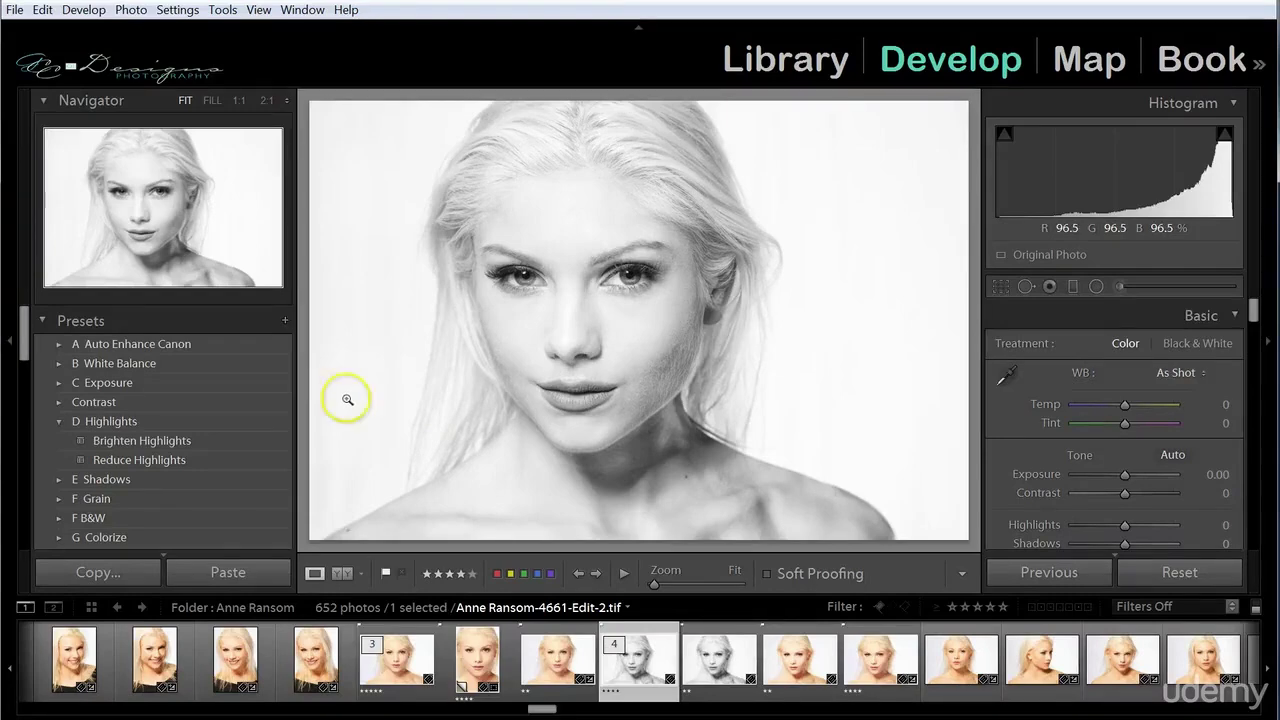
Step: Bring up the New Snapshot dialog for the portrait and dismiss it without creating a snapshot
scroll(235, 418, down, 5)
scroll(226, 408, down, 5)
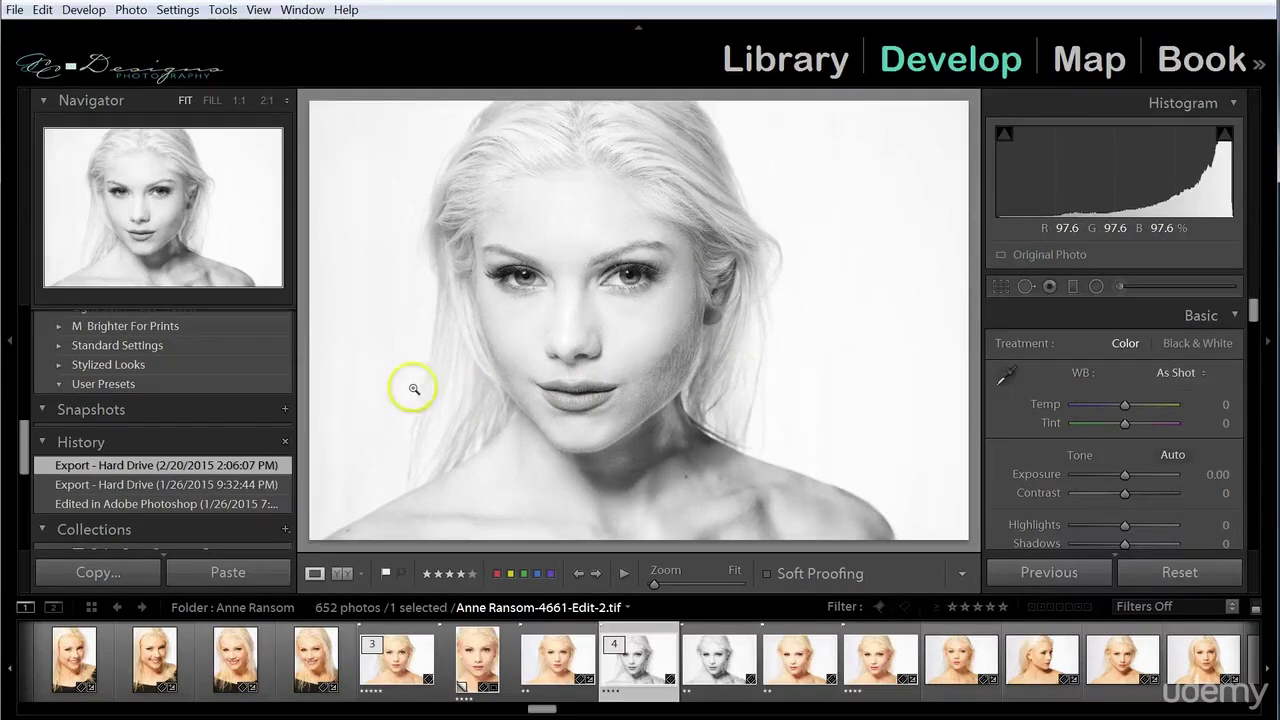
click(285, 409)
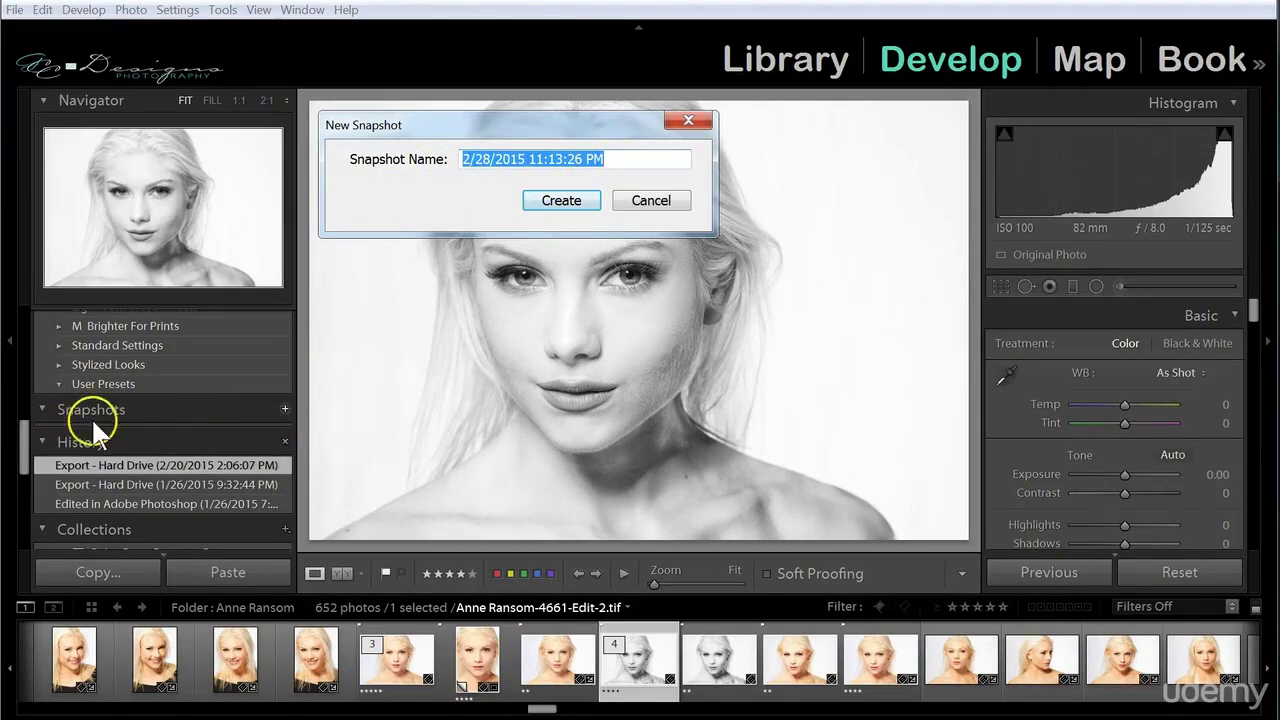
click(635, 202)
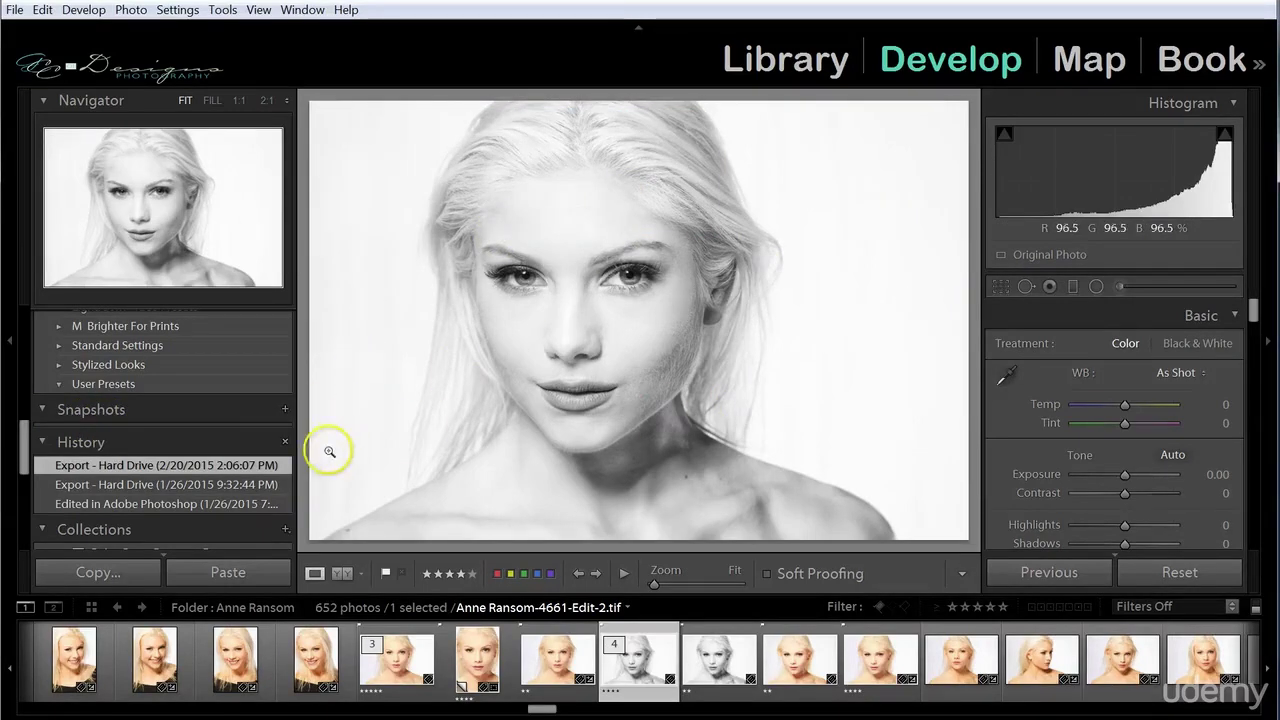
Step: Examine the photo's edit history and the list of collections, including the smart collections and the entries below them
scroll(157, 440, down, 1)
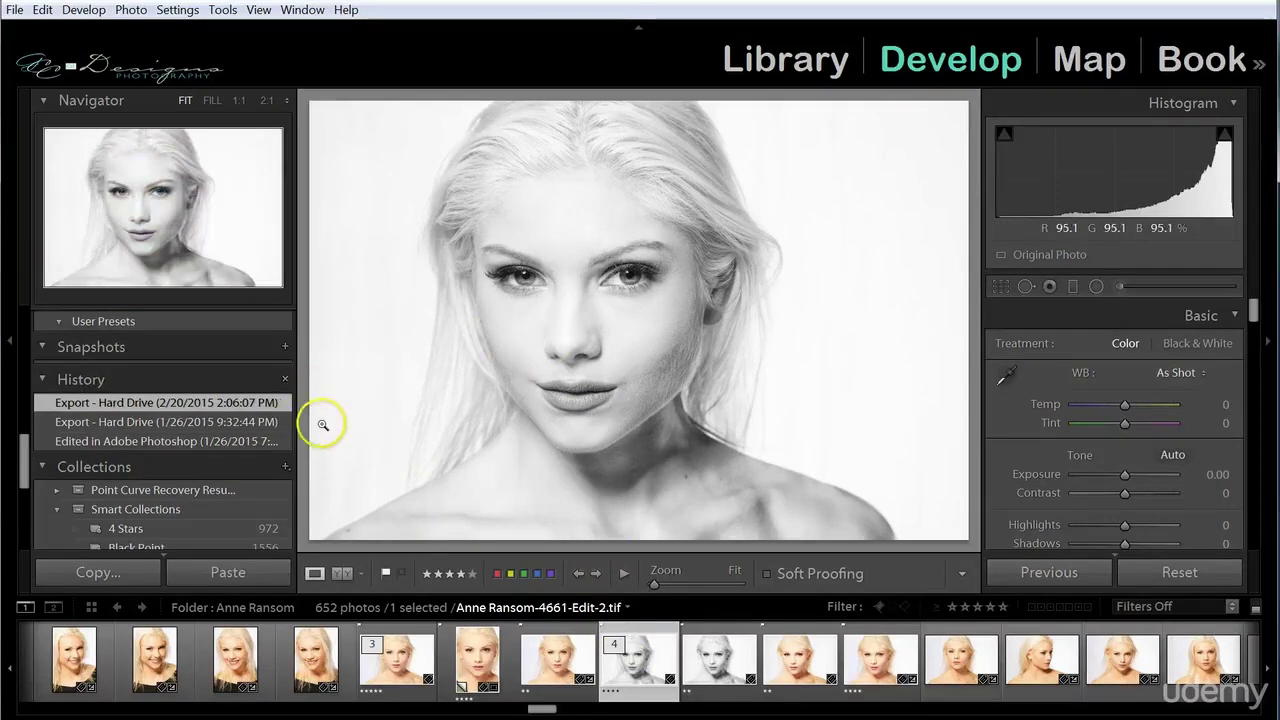
scroll(175, 465, down, 2)
scroll(180, 468, down, 2)
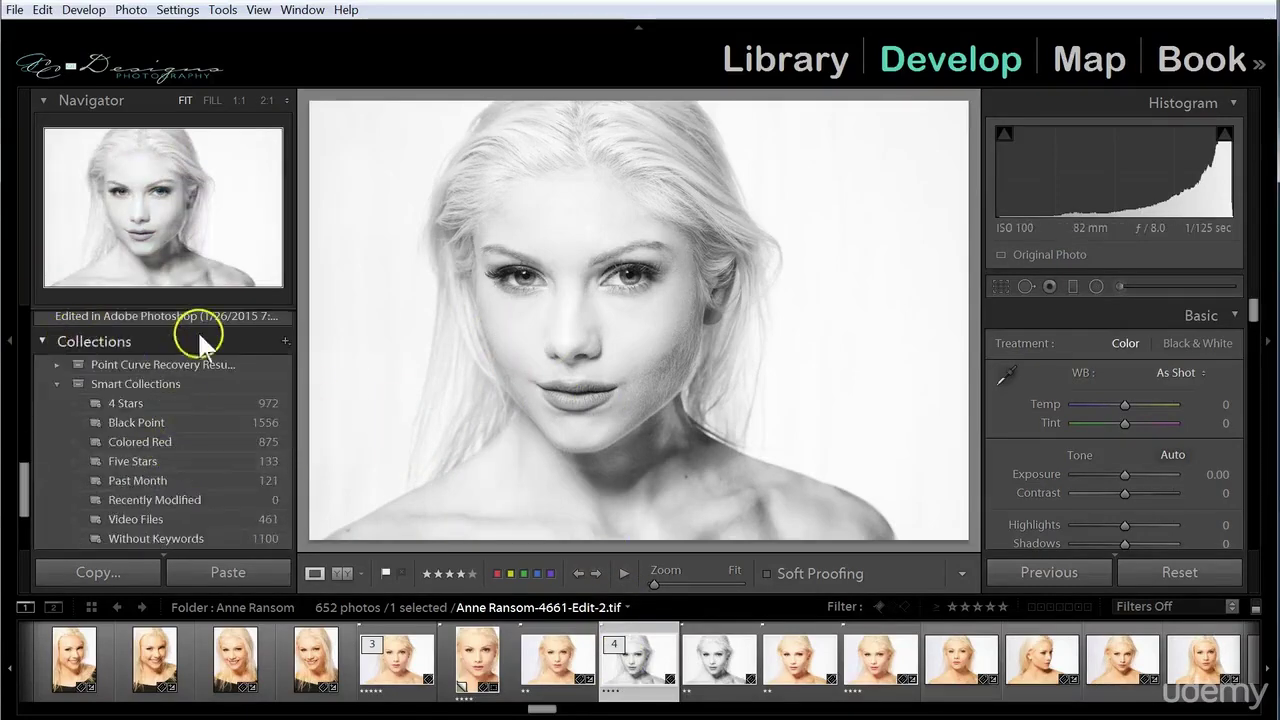
scroll(195, 503, down, 2)
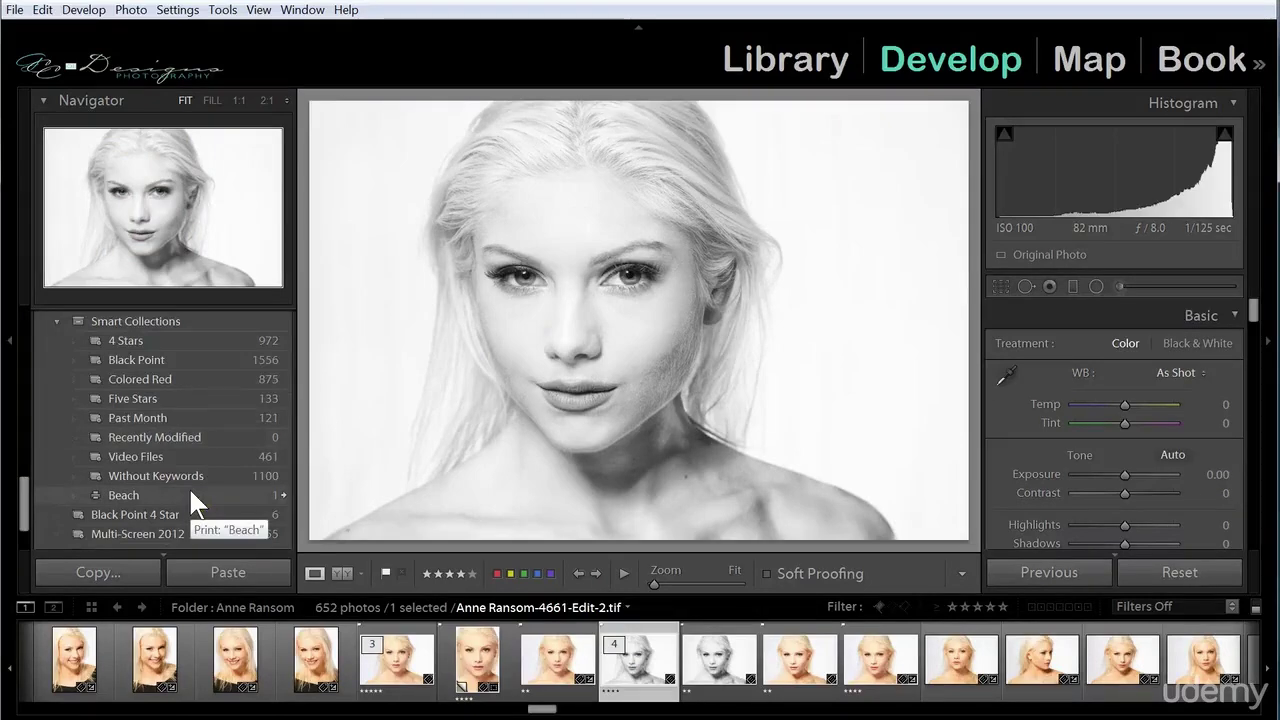
scroll(189, 487, down, 2)
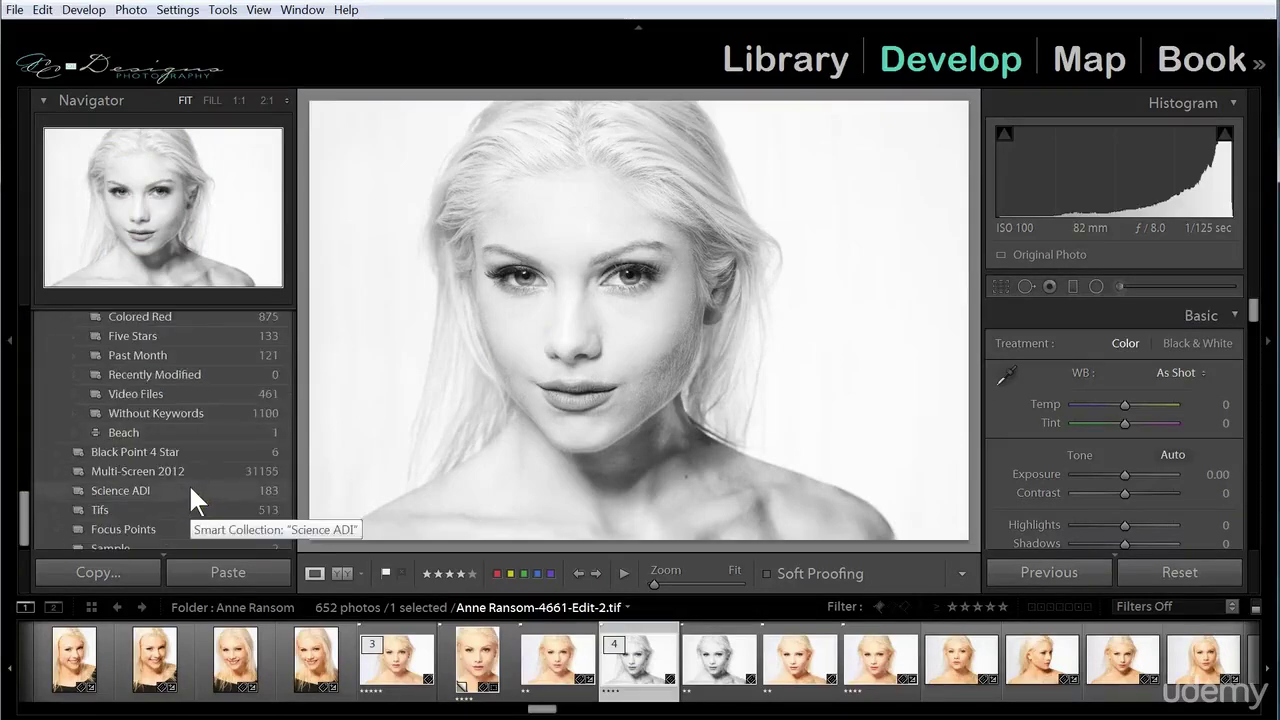
scroll(190, 488, up, 2)
click(138, 357)
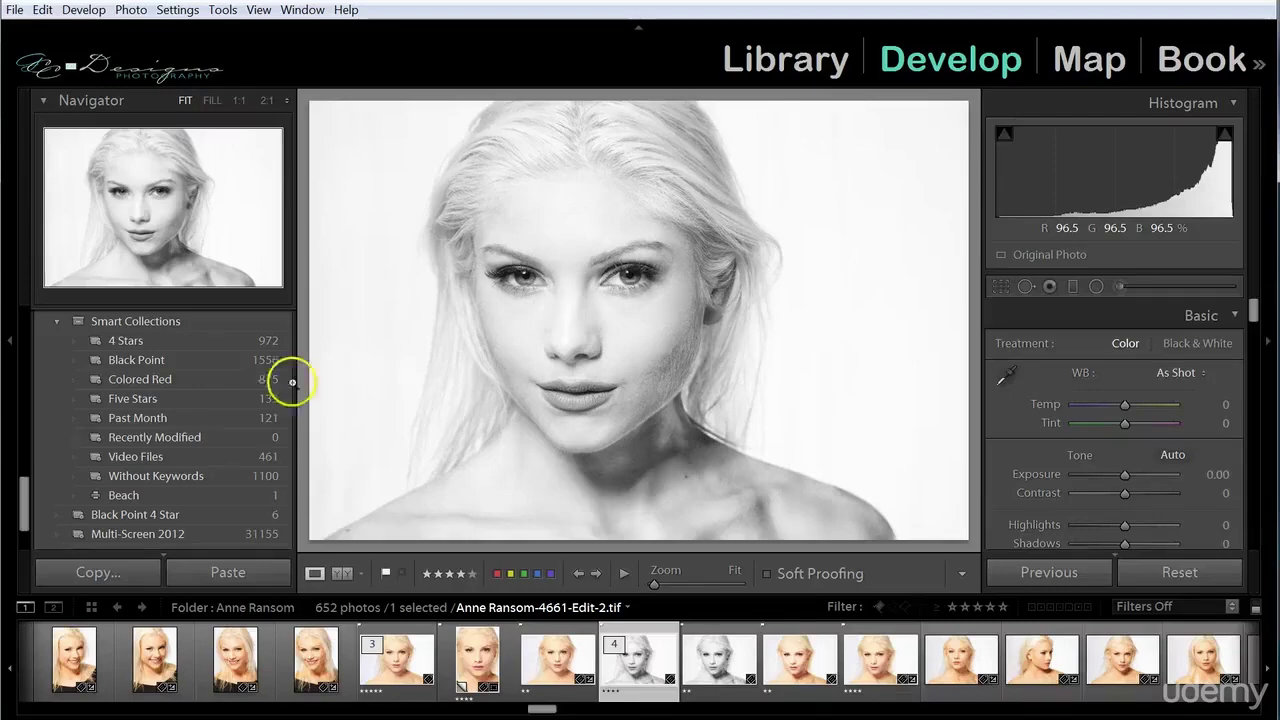
scroll(159, 427, down, 3)
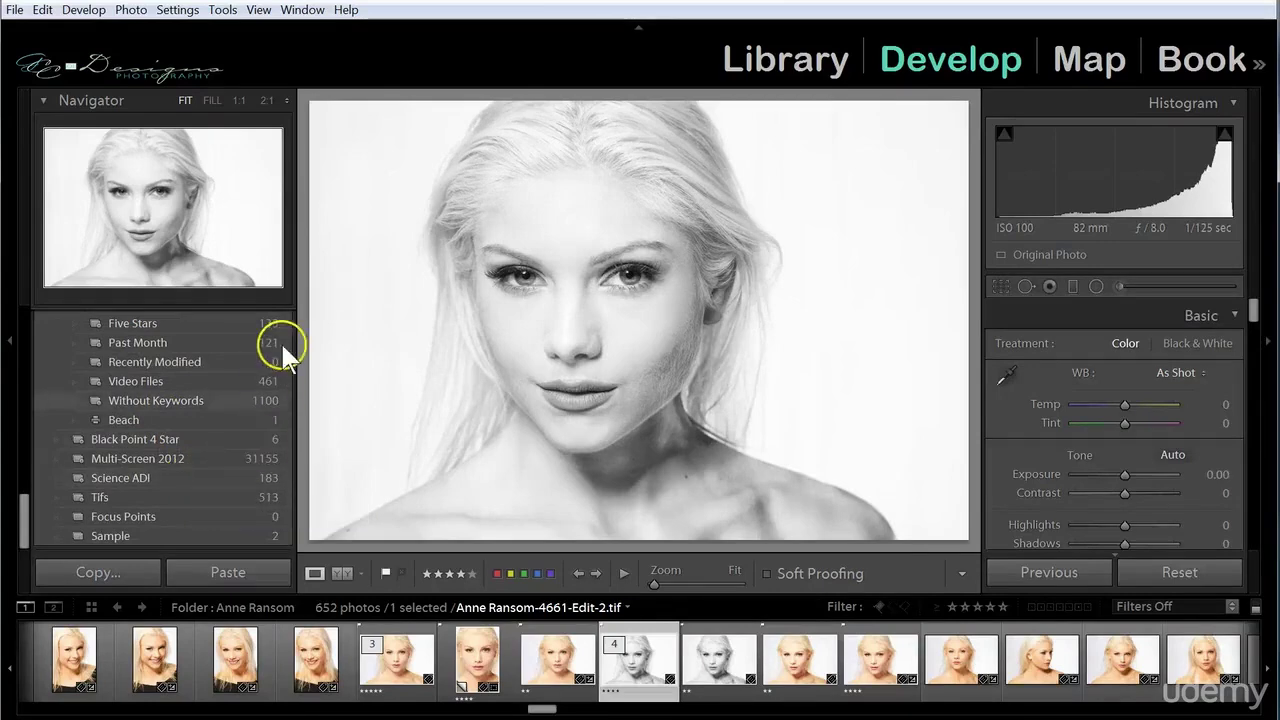
click(106, 576)
click(222, 576)
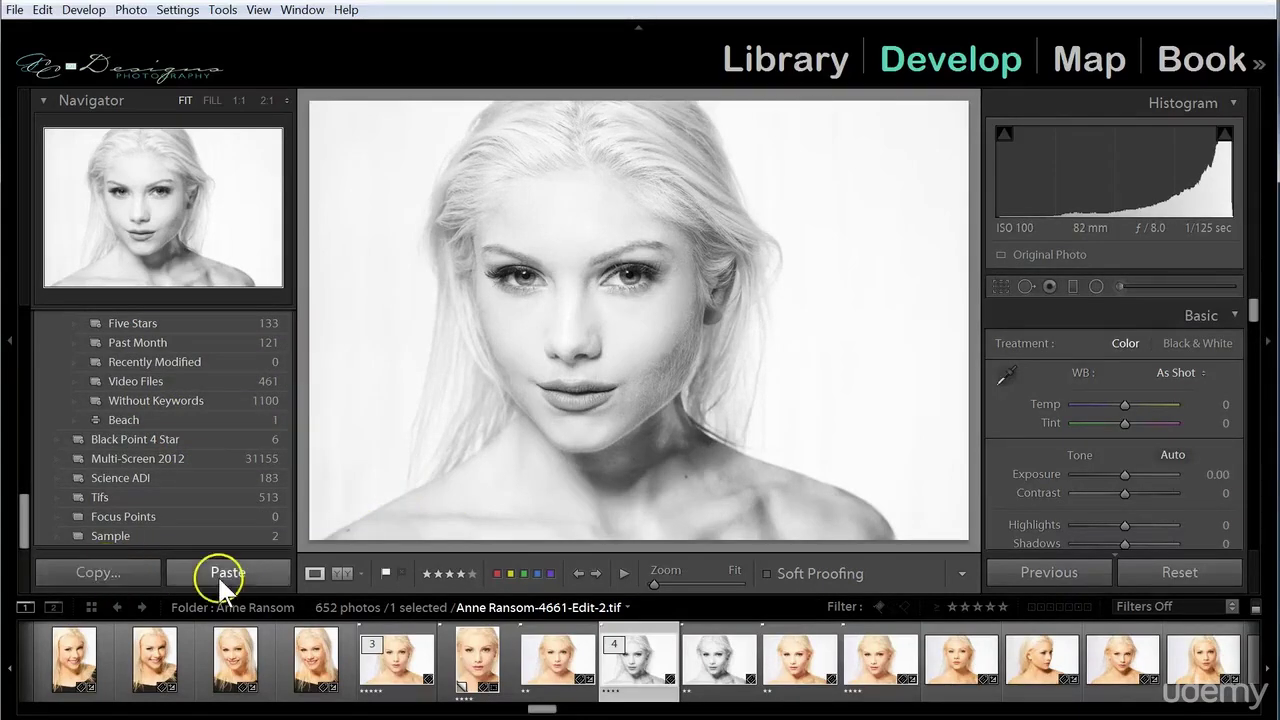
scroll(192, 446, up, 5)
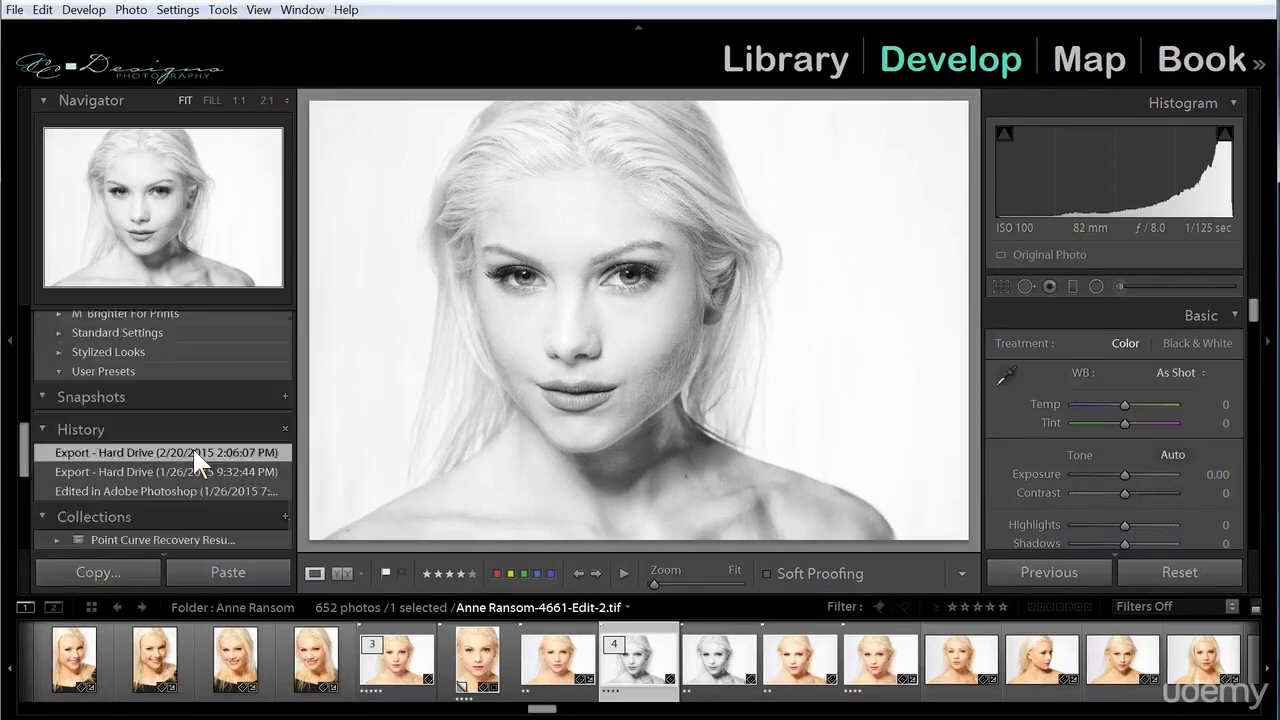
Step: Return to the top of the preset list and check the main and second window controls above the filmstrip
scroll(192, 446, up, 10)
click(143, 245)
click(165, 577)
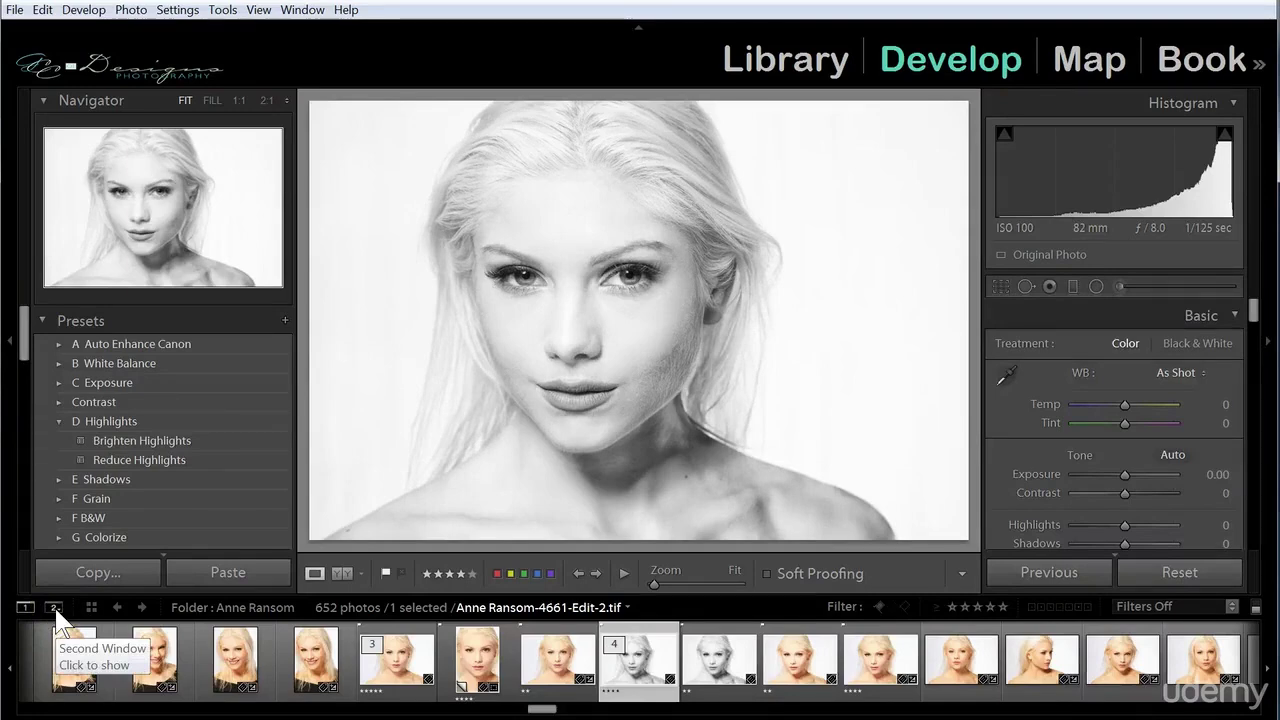
click(28, 607)
click(29, 609)
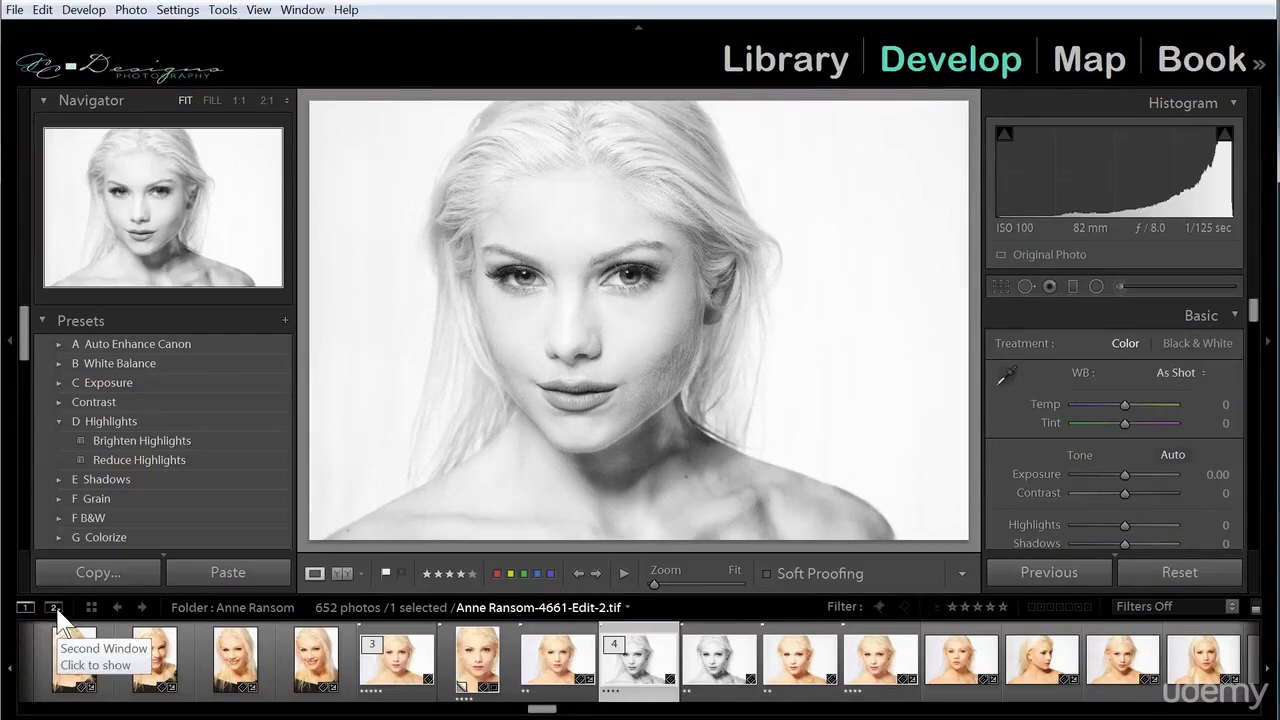
Step: Show the folder's photos in the Library grid and open the four-star black-and-white portrait in Loupe view
click(91, 607)
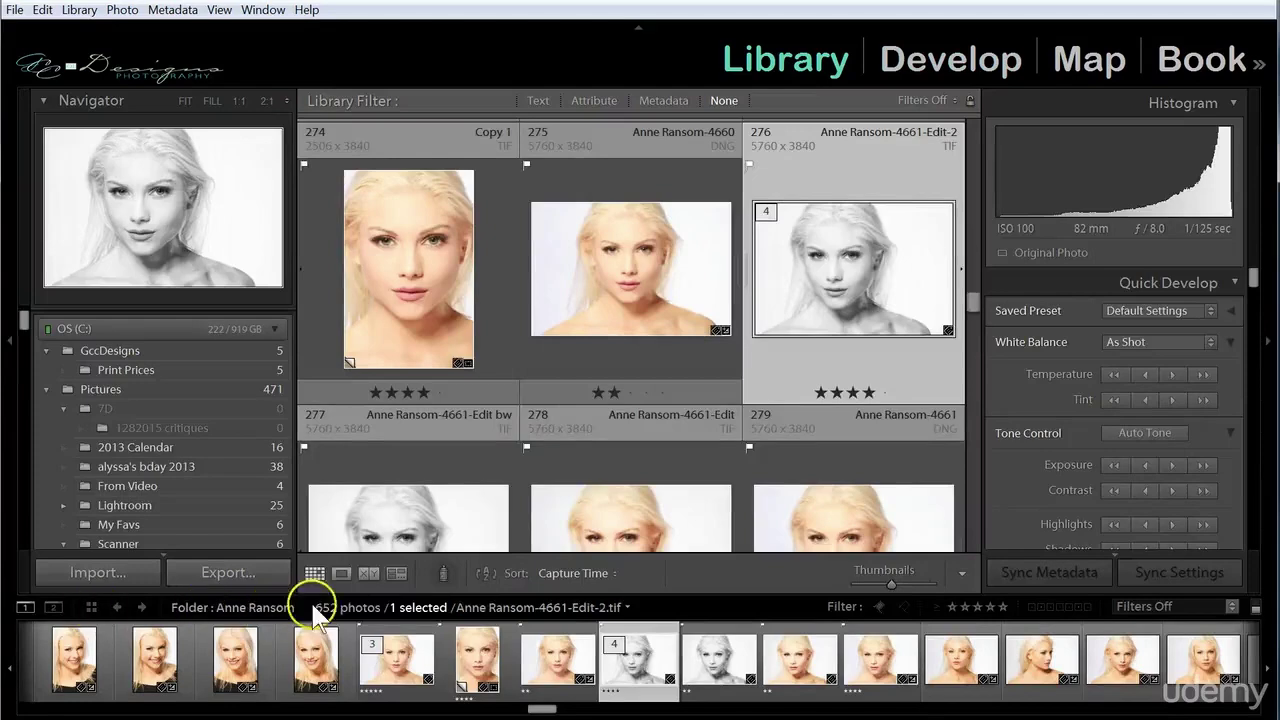
double_click(828, 257)
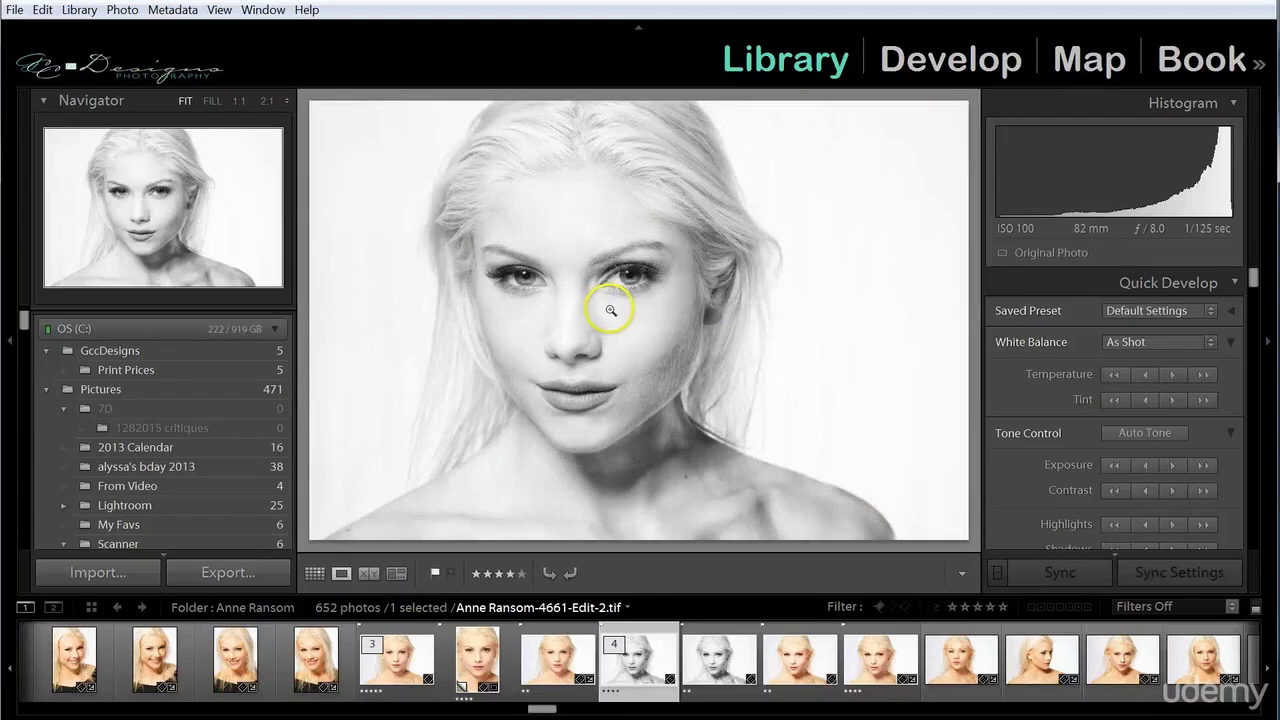
Step: Switch to the neighbouring two-star black-and-white portrait in the filmstrip and return to the four-star version
click(143, 608)
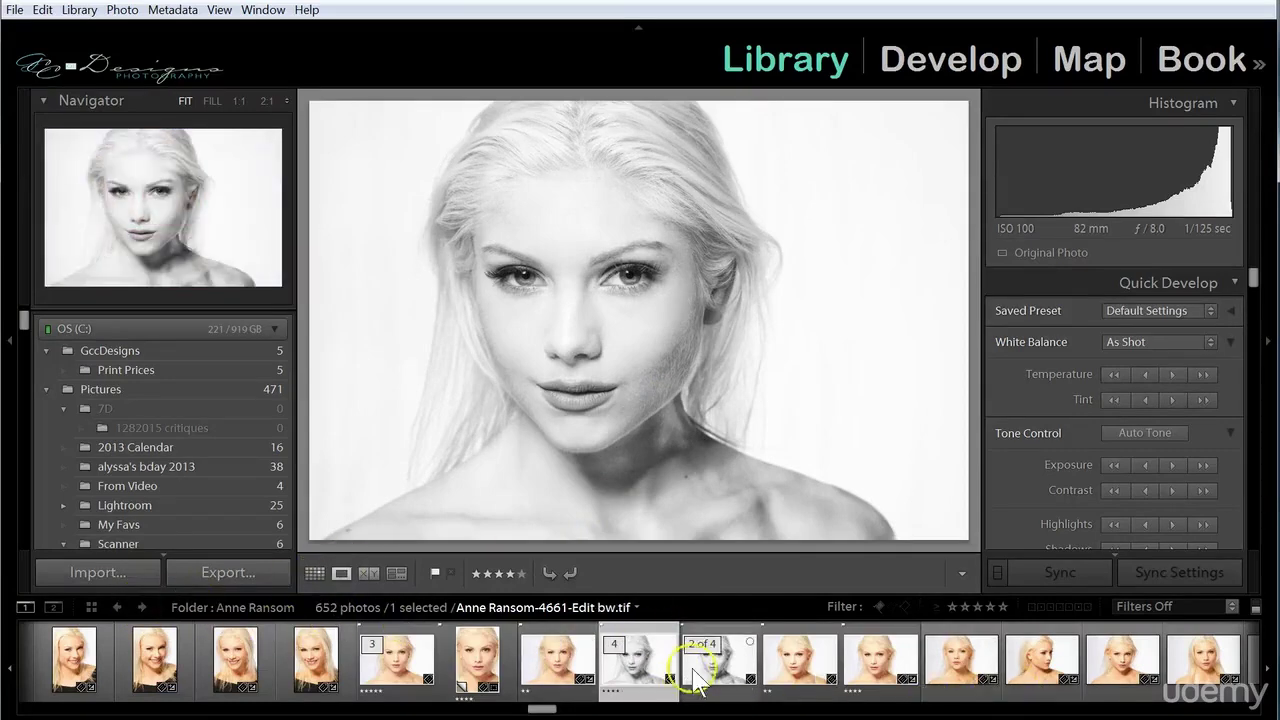
click(705, 680)
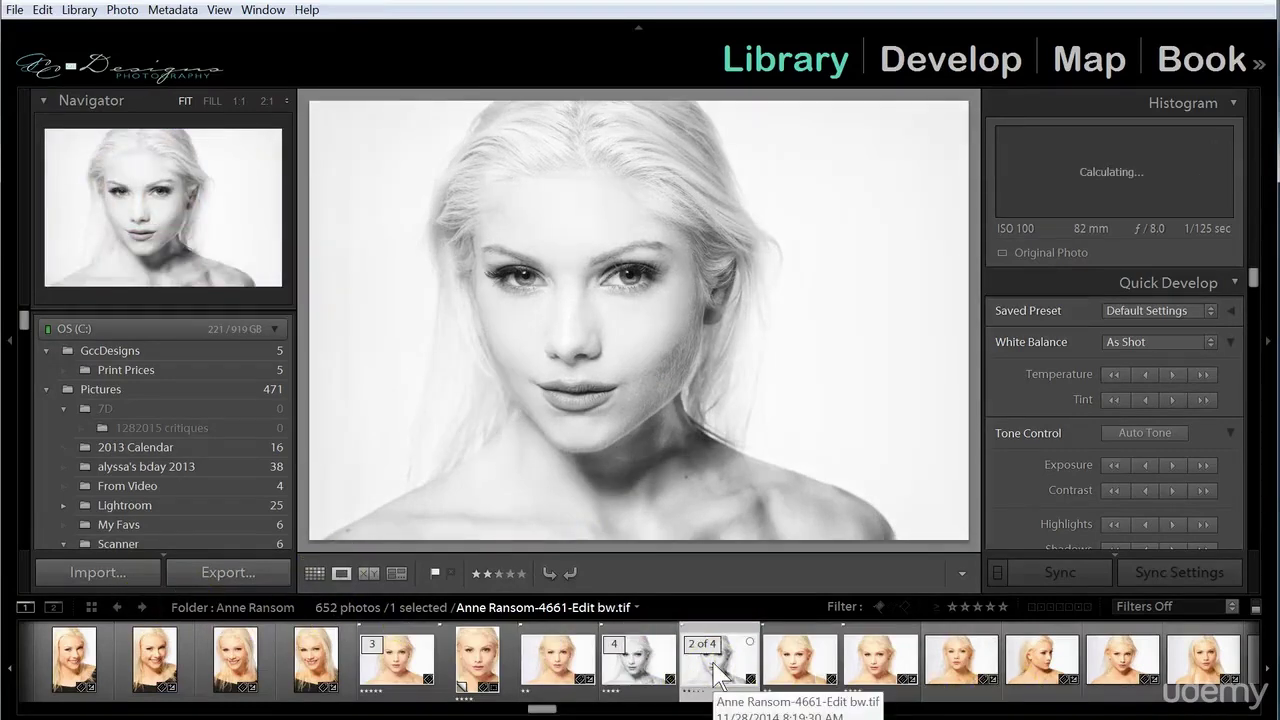
click(622, 668)
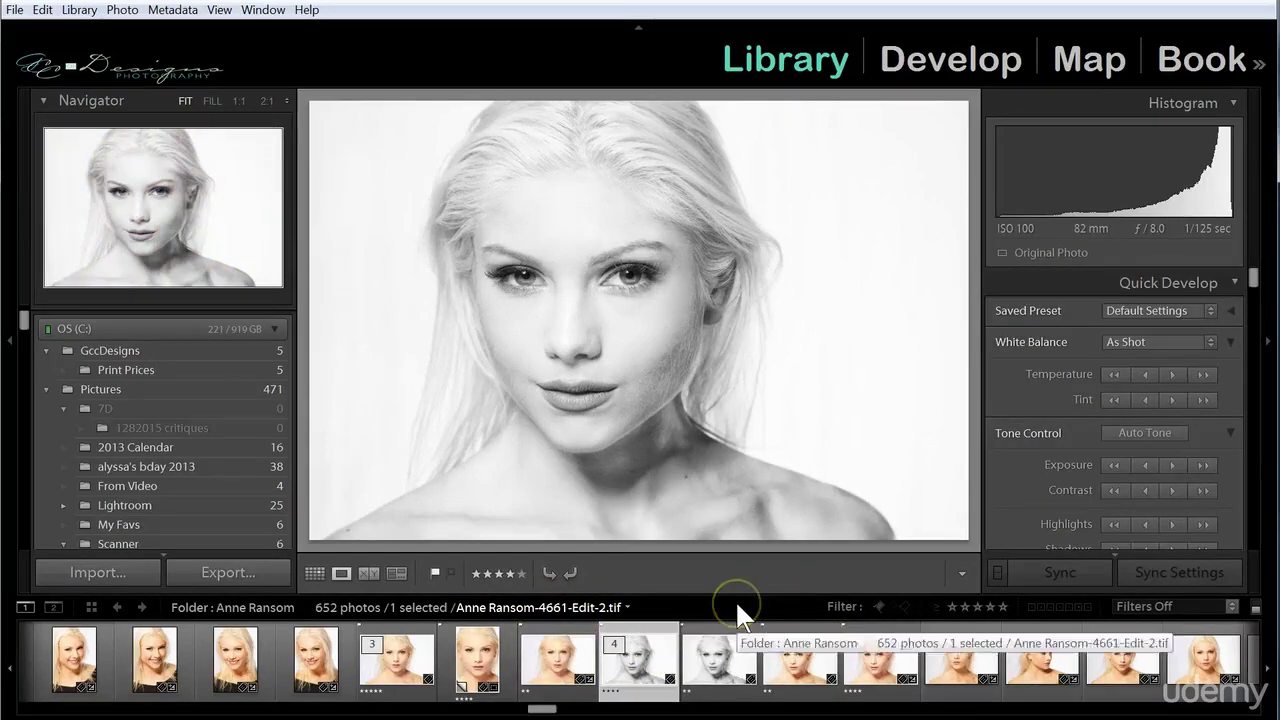
Step: Filter the filmstrip to flagged photos only
click(878, 607)
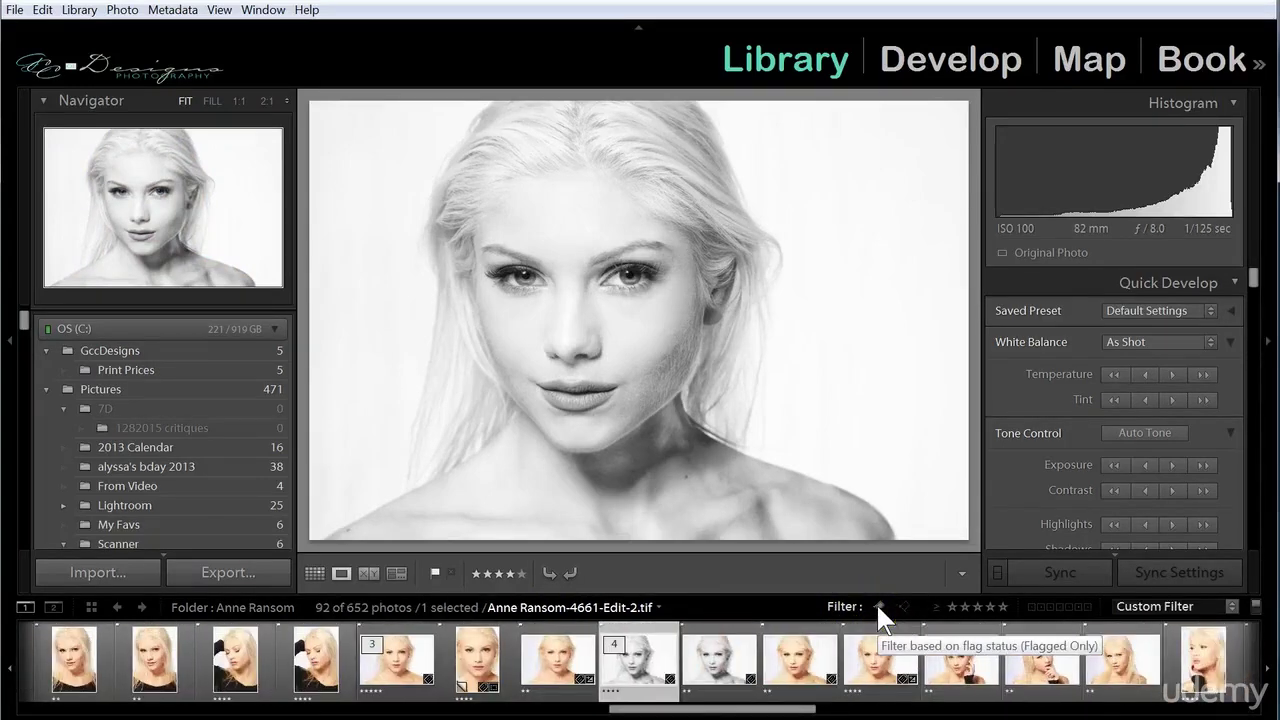
click(904, 607)
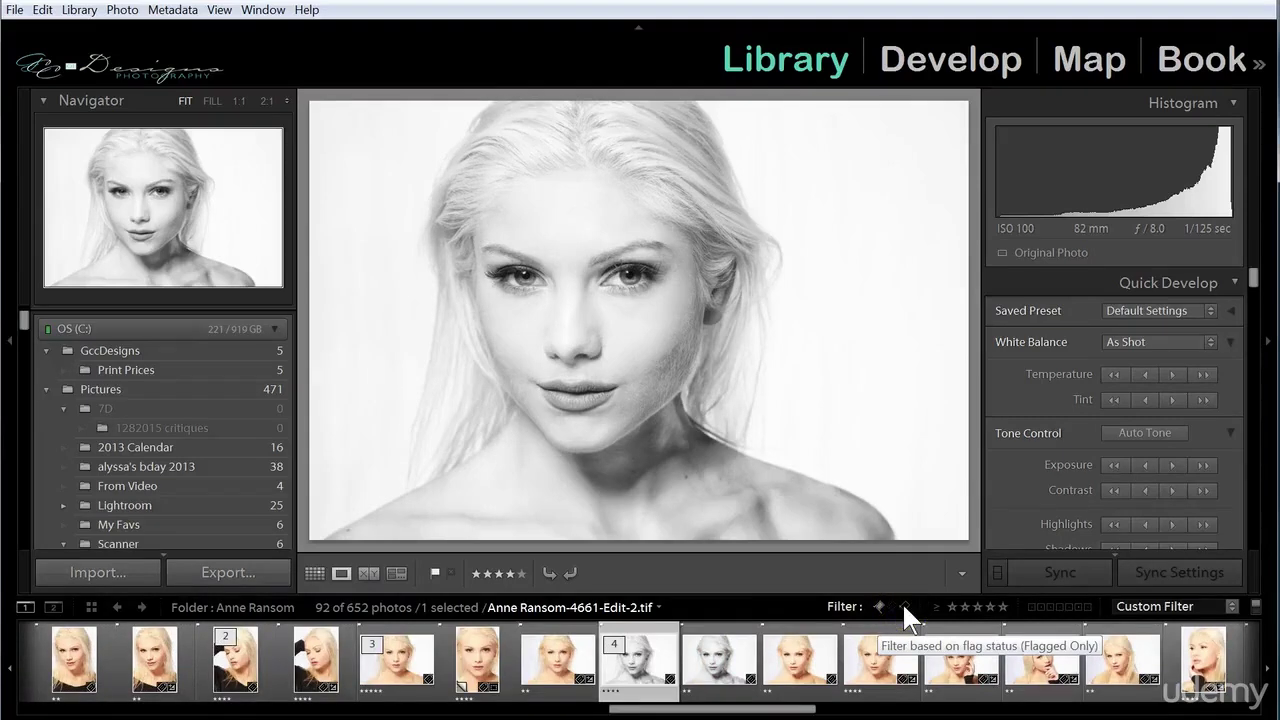
click(1005, 615)
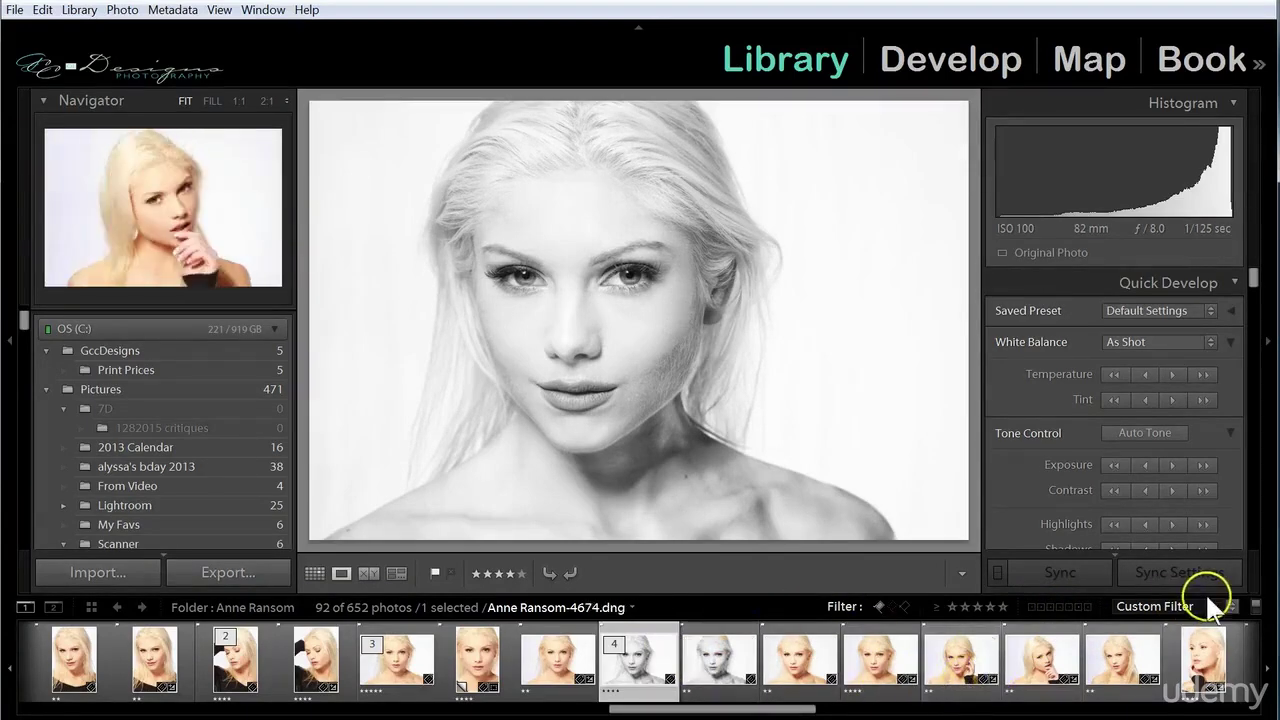
Step: Check the list of filter presets without choosing one, and turn the flag filter off and on again
click(1231, 610)
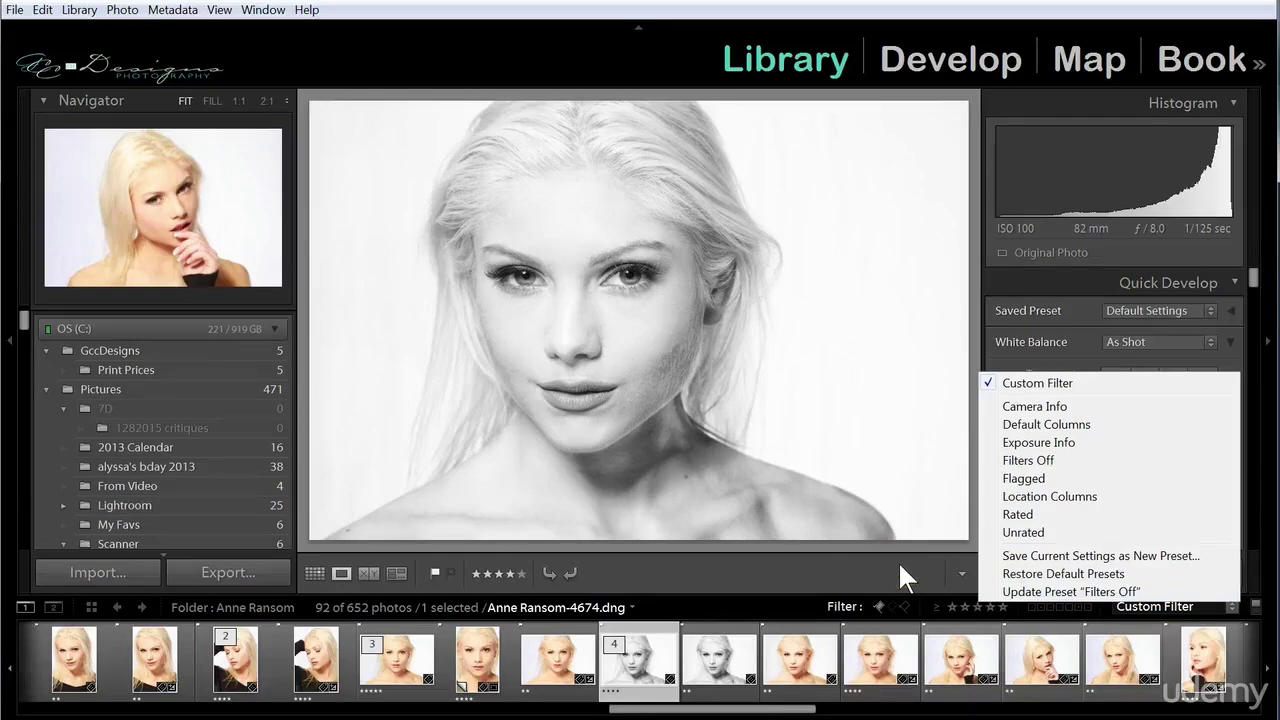
key(Escape)
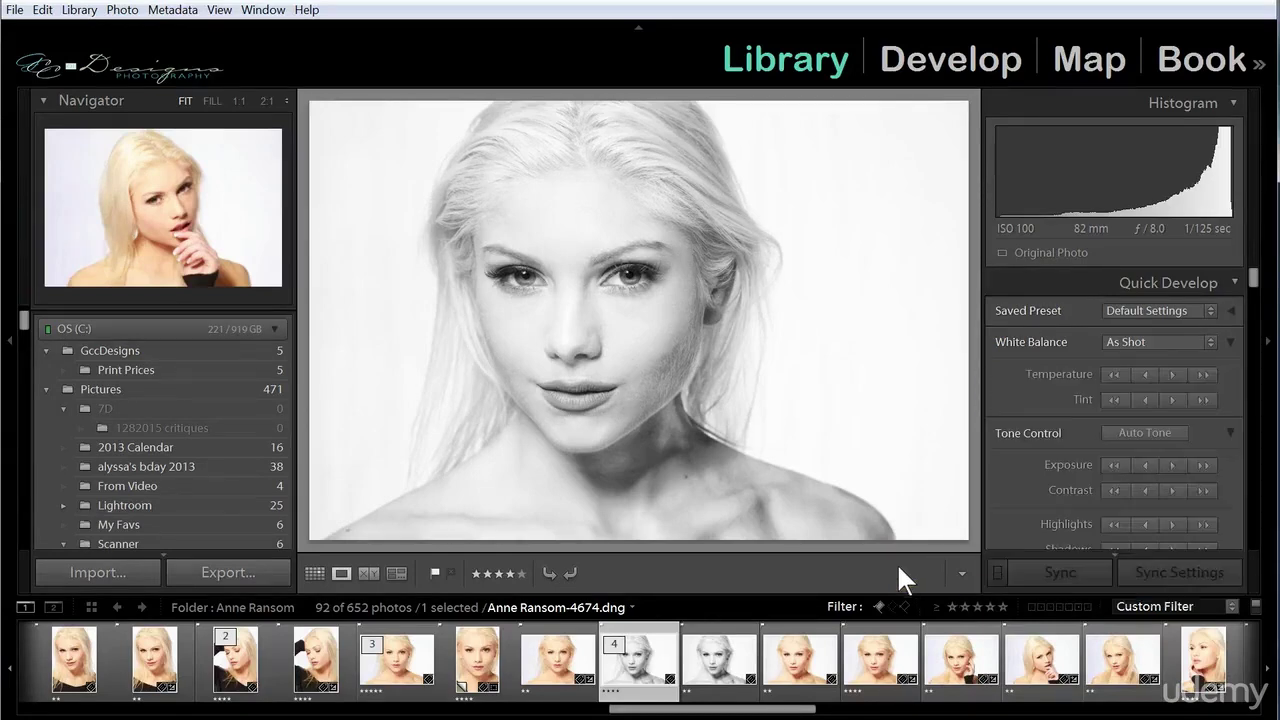
click(1255, 607)
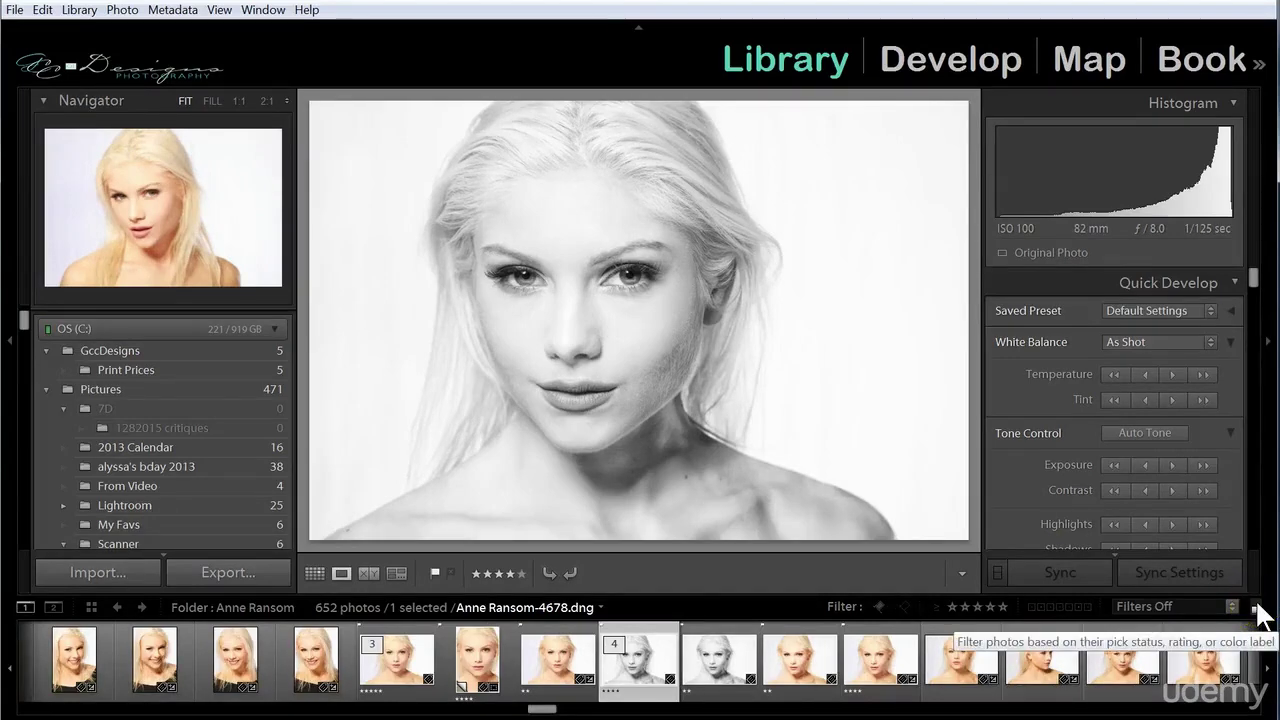
click(1257, 606)
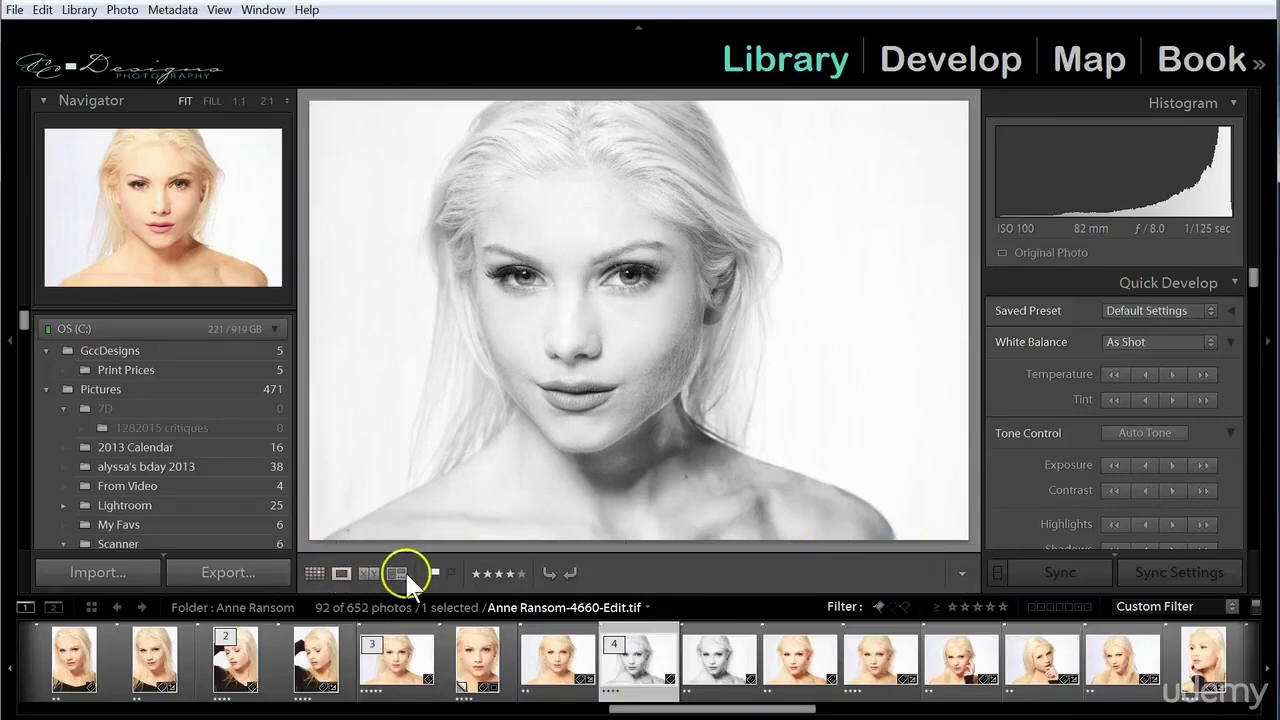
Step: Show the portrait in Grid, Loupe and Compare views in turn, ending in Survey view
click(314, 573)
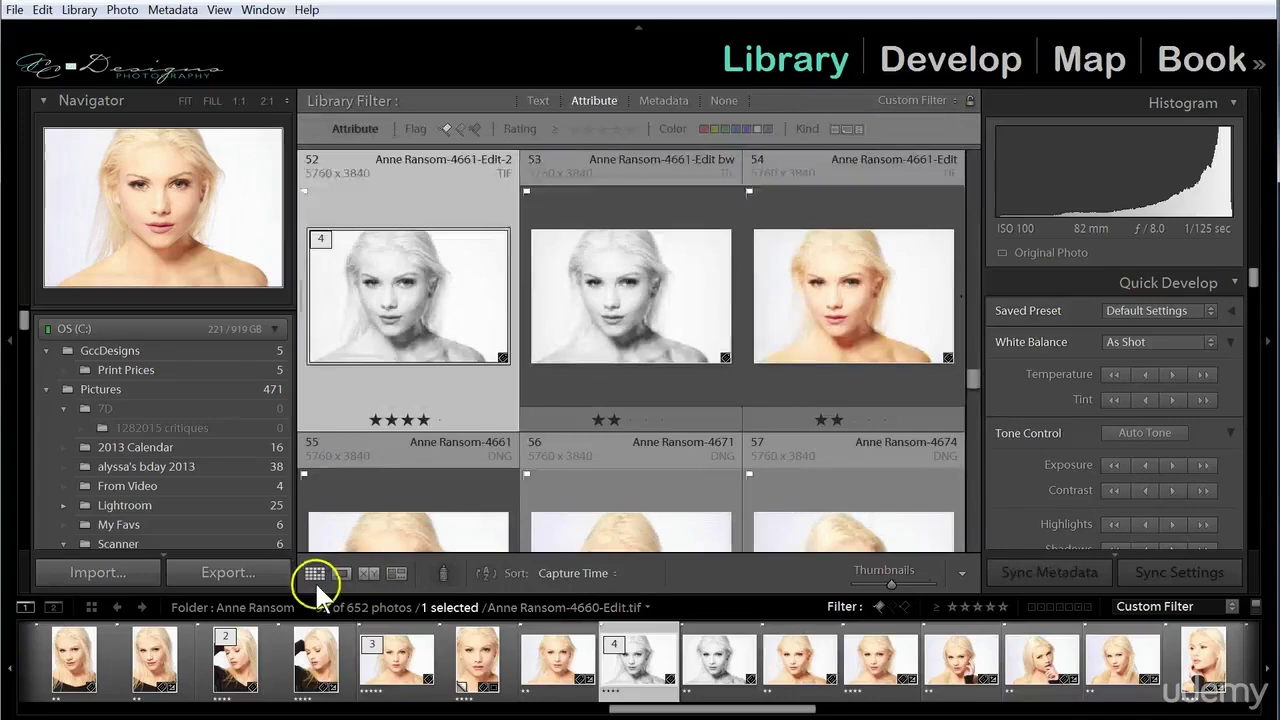
click(337, 572)
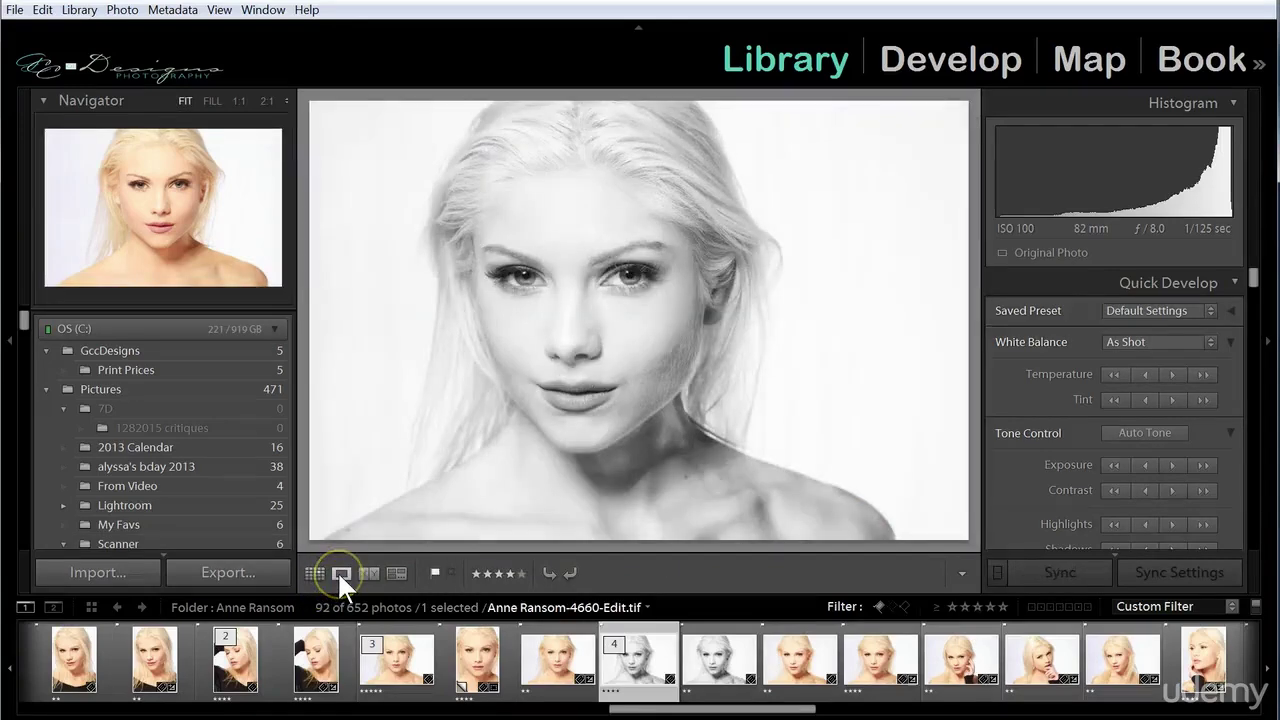
click(368, 573)
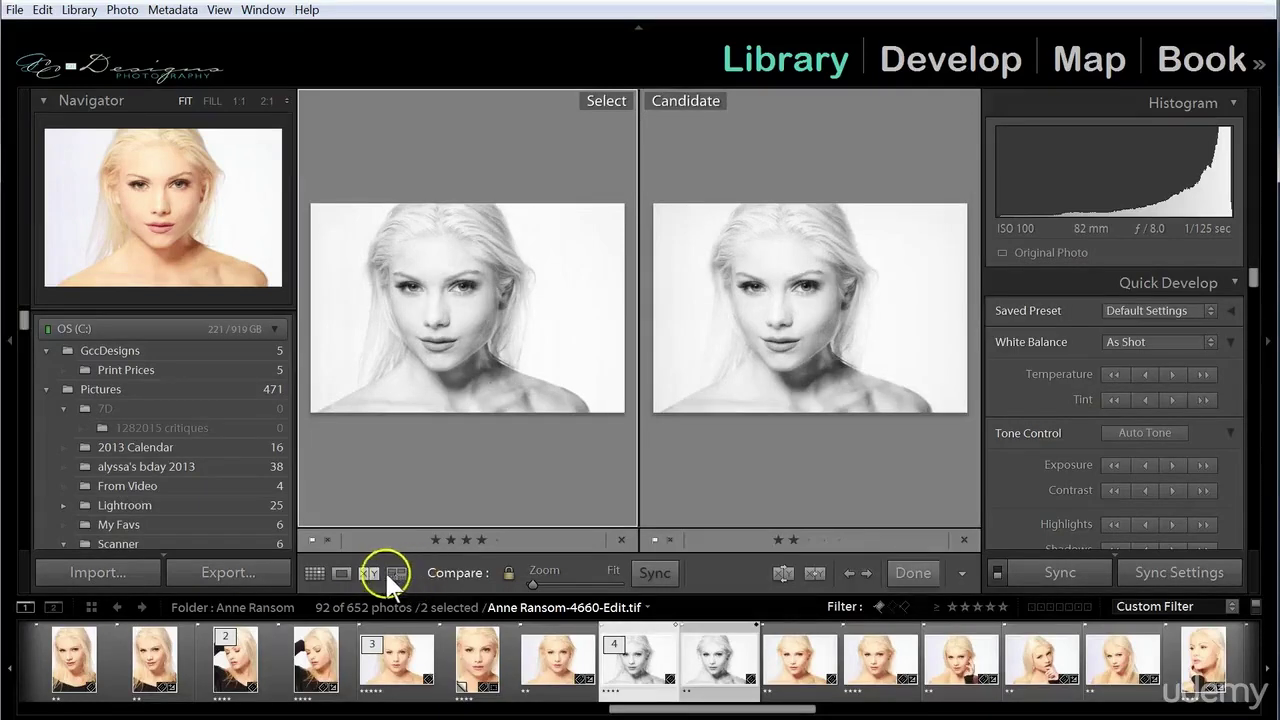
click(394, 574)
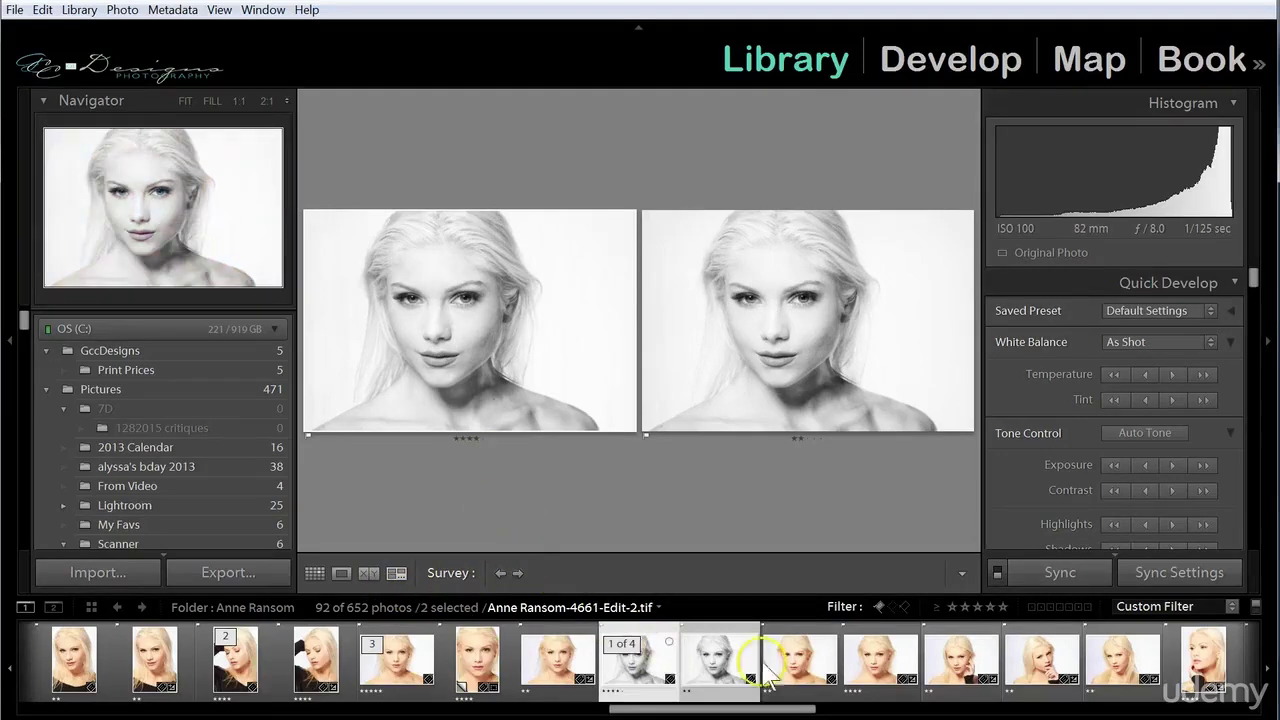
Step: Add the two adjacent colour portraits to the survey, and remove both along with the four-star black-and-white version
shift+click(865, 675)
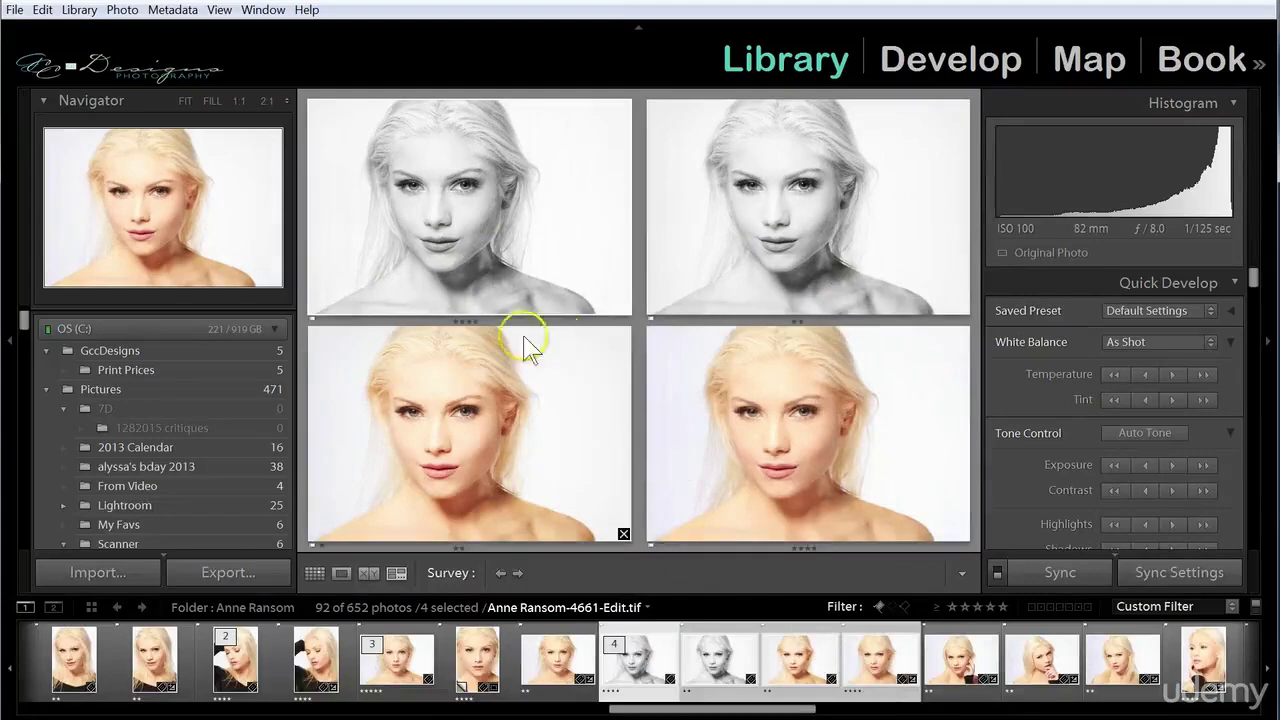
click(624, 535)
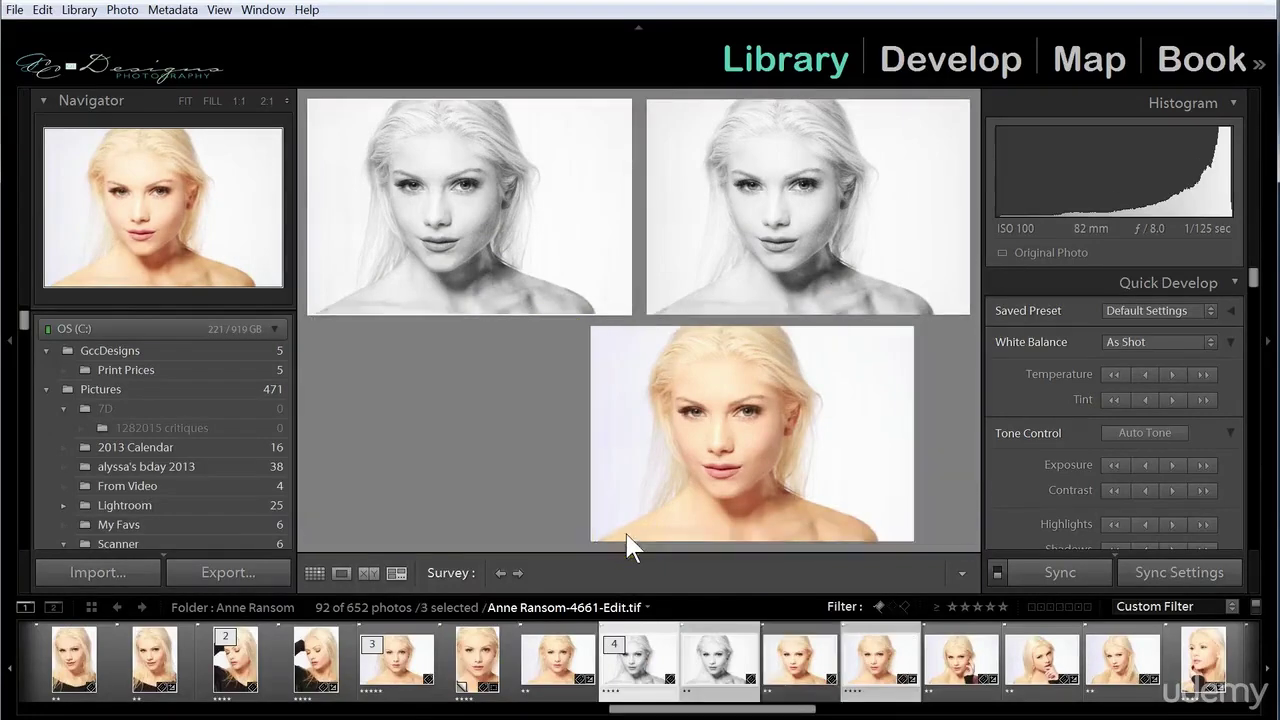
click(792, 533)
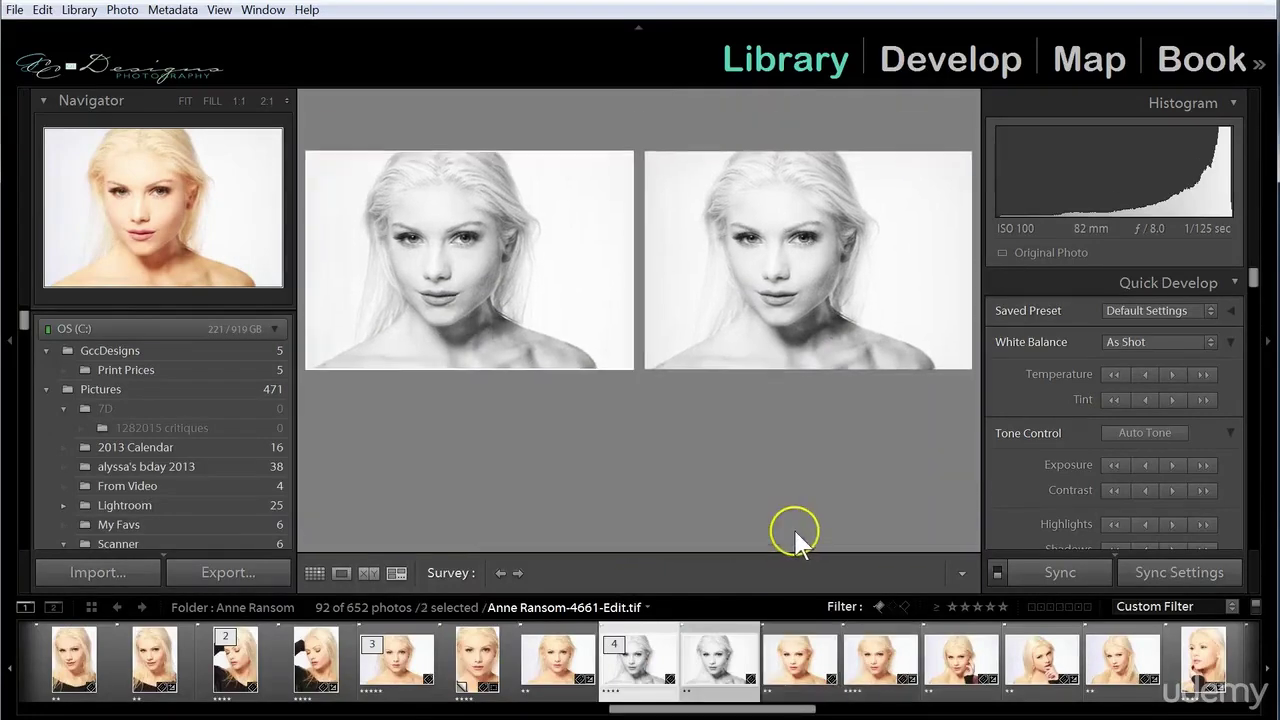
click(623, 424)
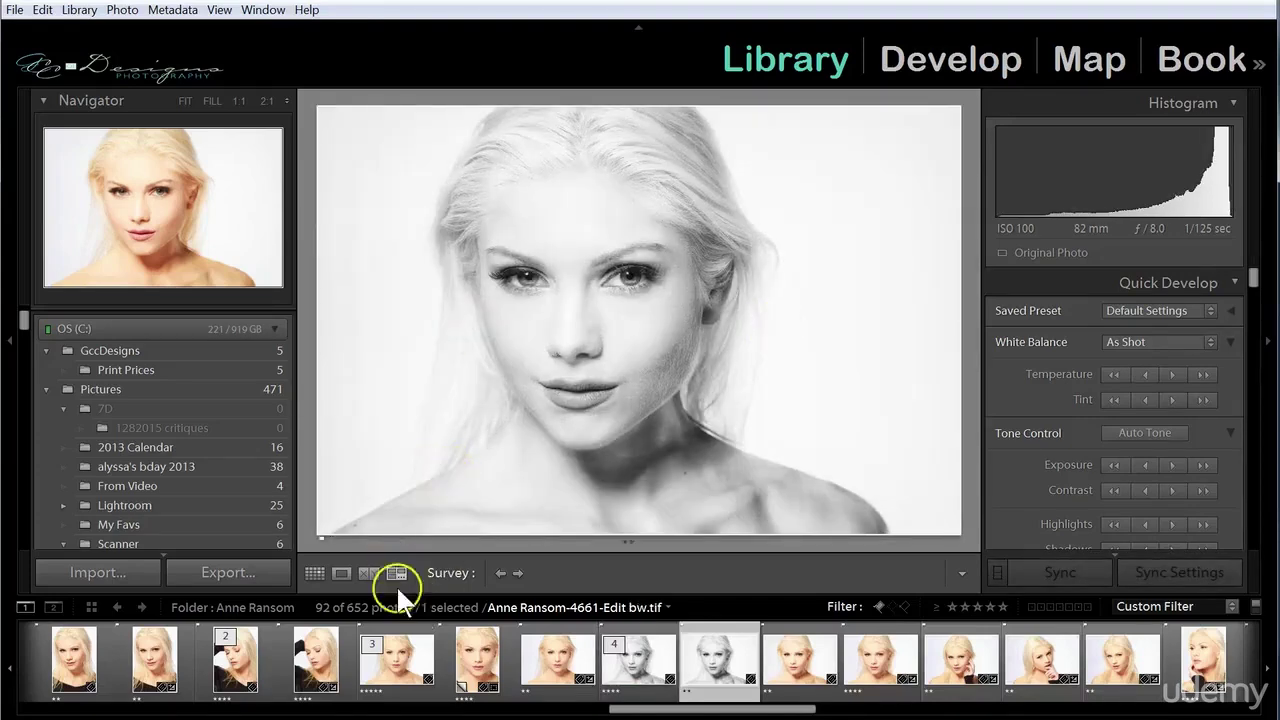
Step: Go to the next photo in Survey view and back, and check which items the toolbar can display
click(517, 572)
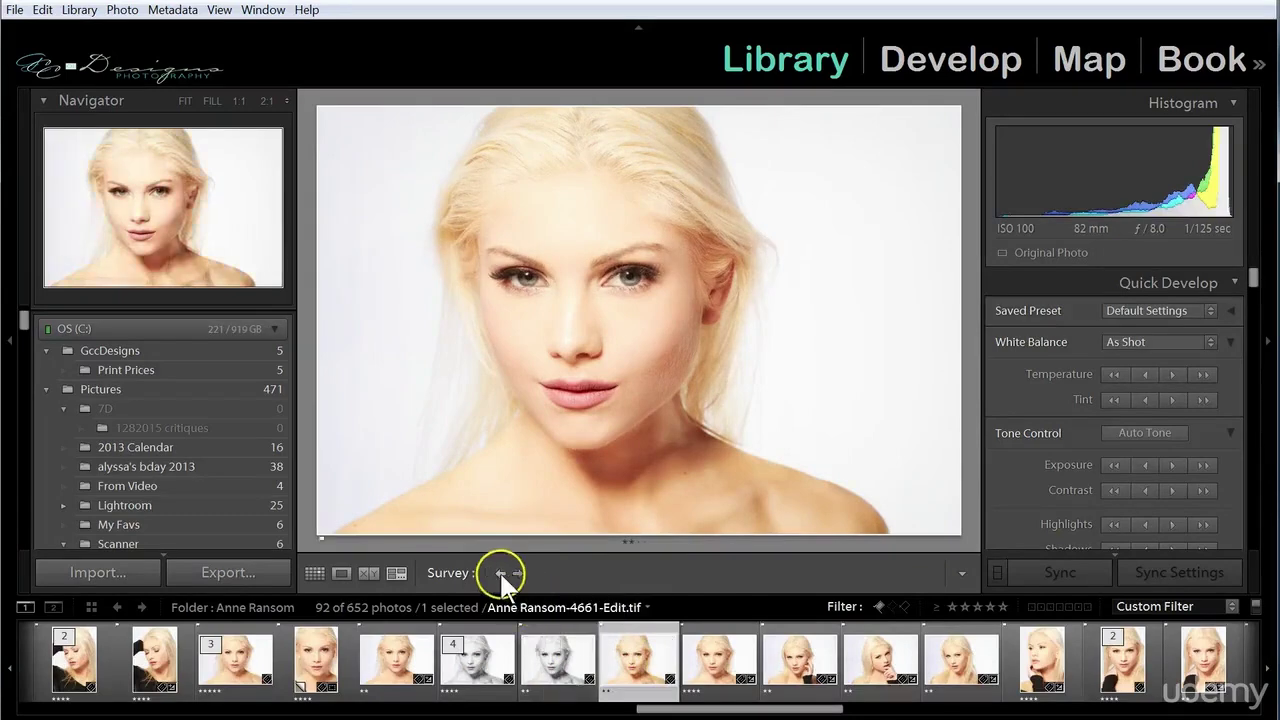
click(500, 572)
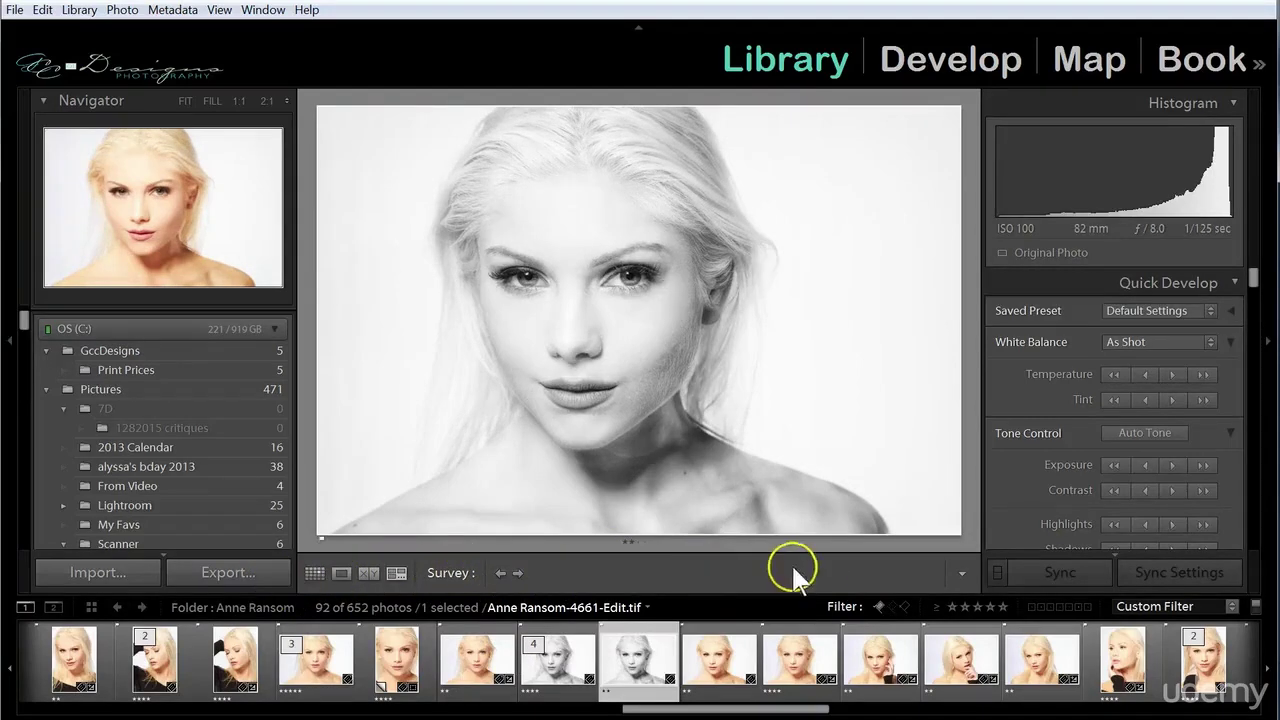
click(963, 578)
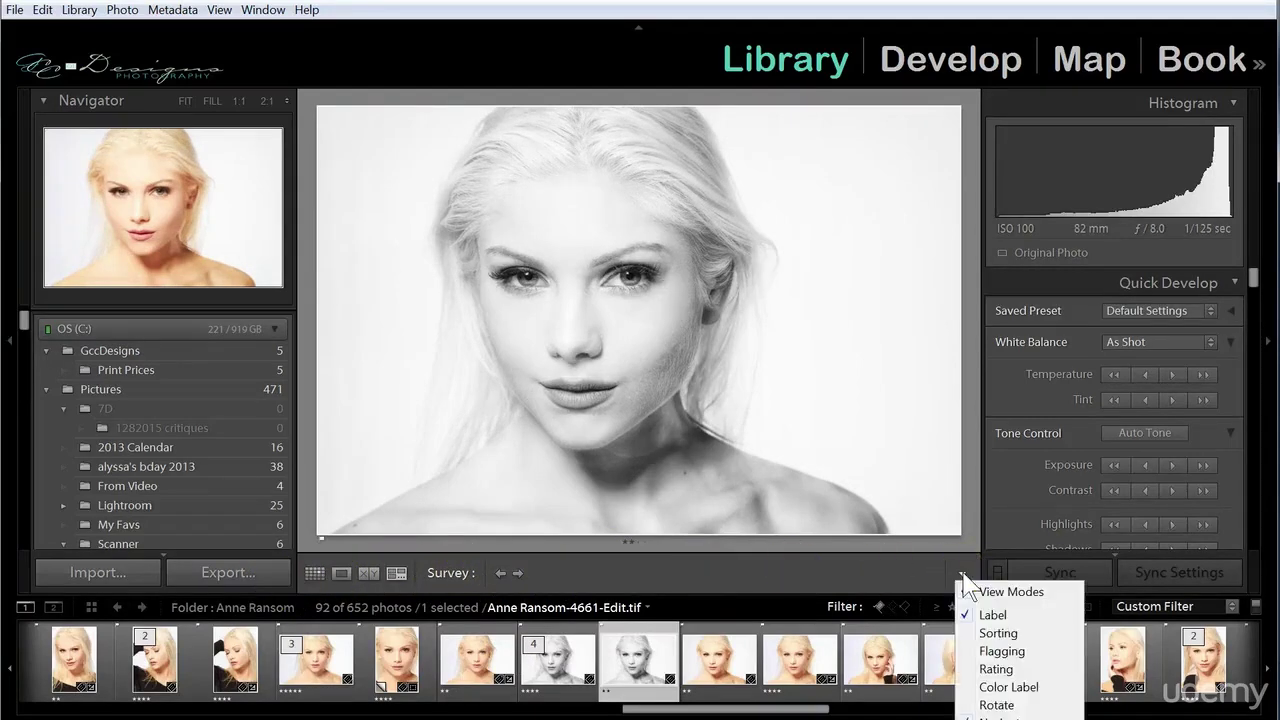
click(1003, 593)
click(1045, 609)
click(963, 577)
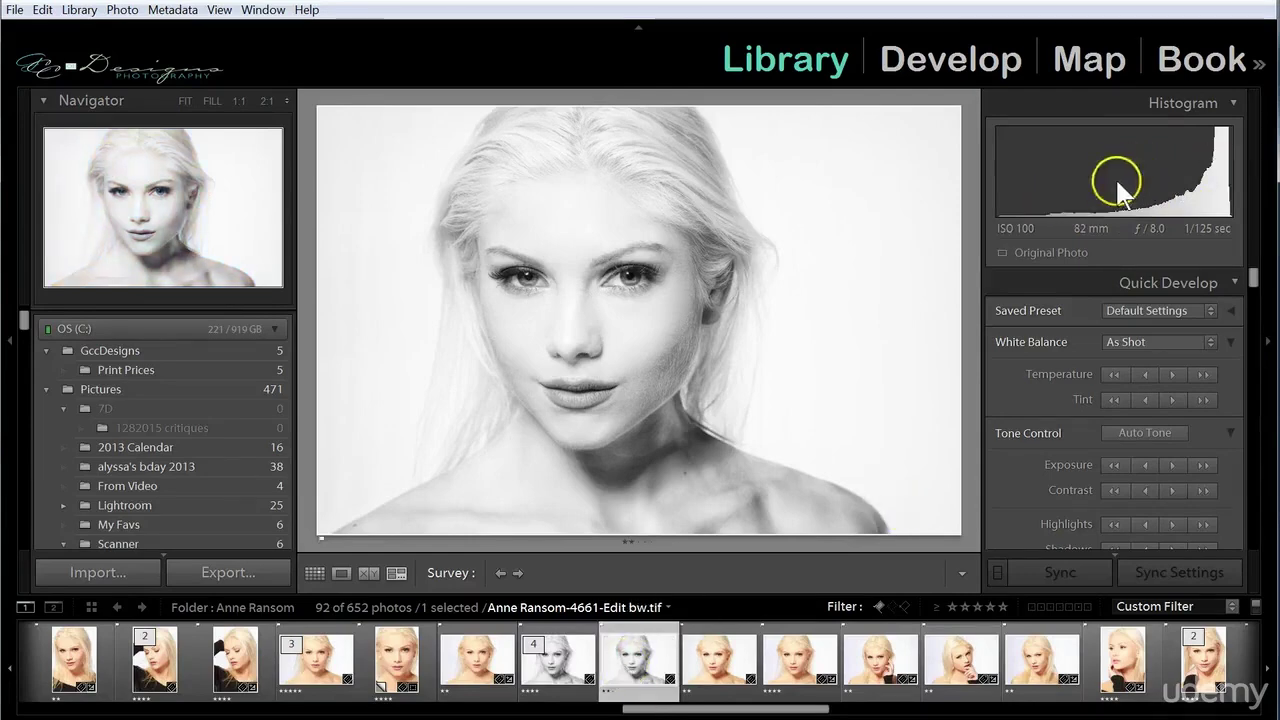
Step: Open the black-and-white portrait in the Develop module and lower its Exposure to −0.90 using the histogram
click(950, 57)
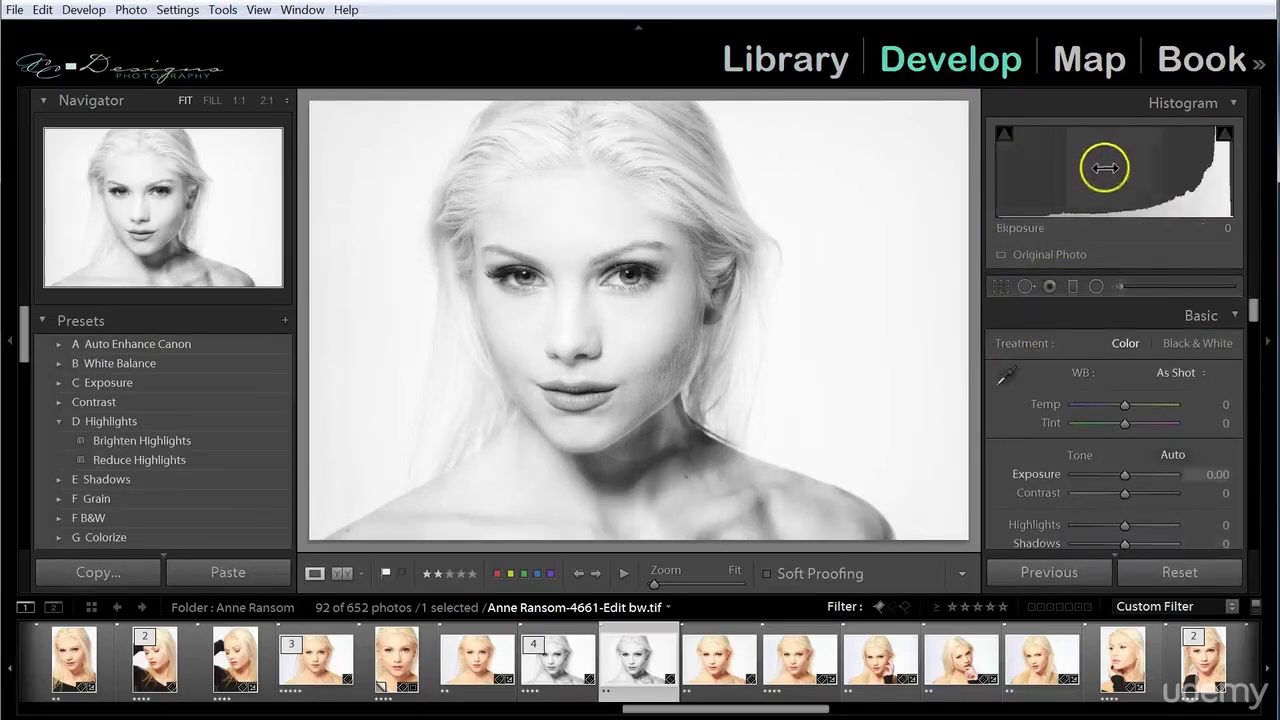
drag(1097, 171, 1088, 171)
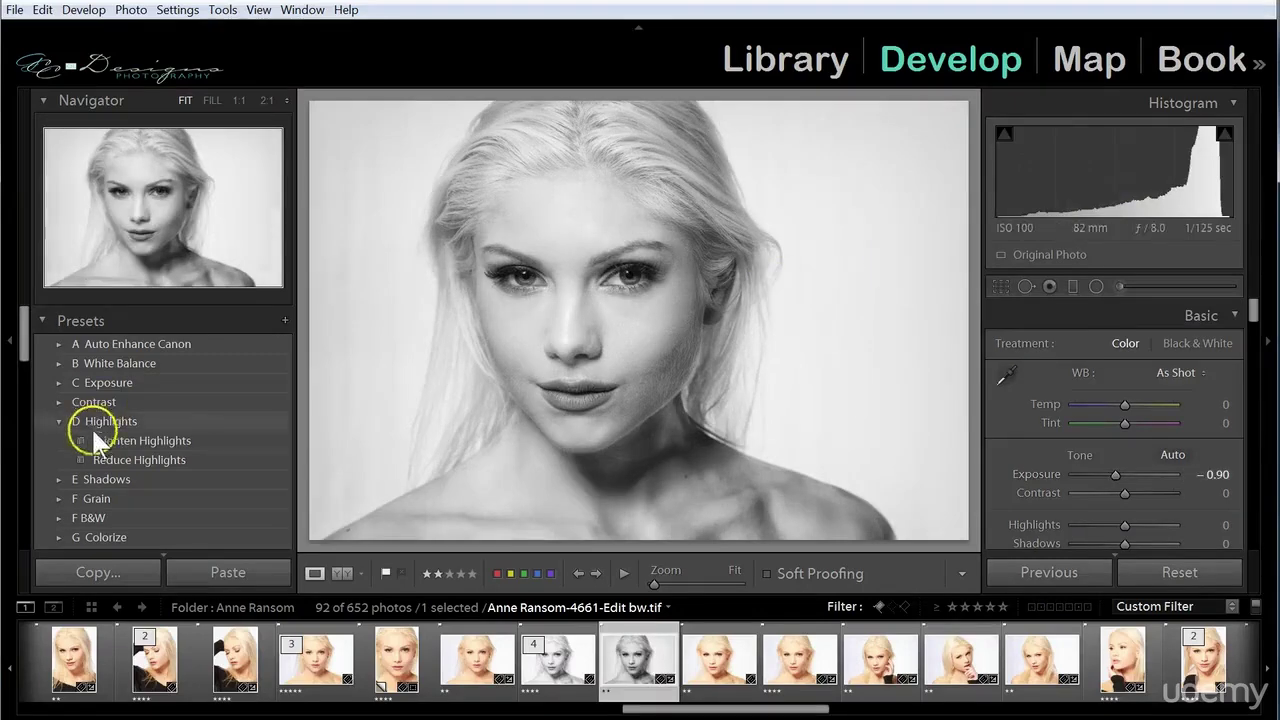
Step: Revert the portrait to the "Edited in Adobe Photoshop" state in its edit history
scroll(94, 444, down, 15)
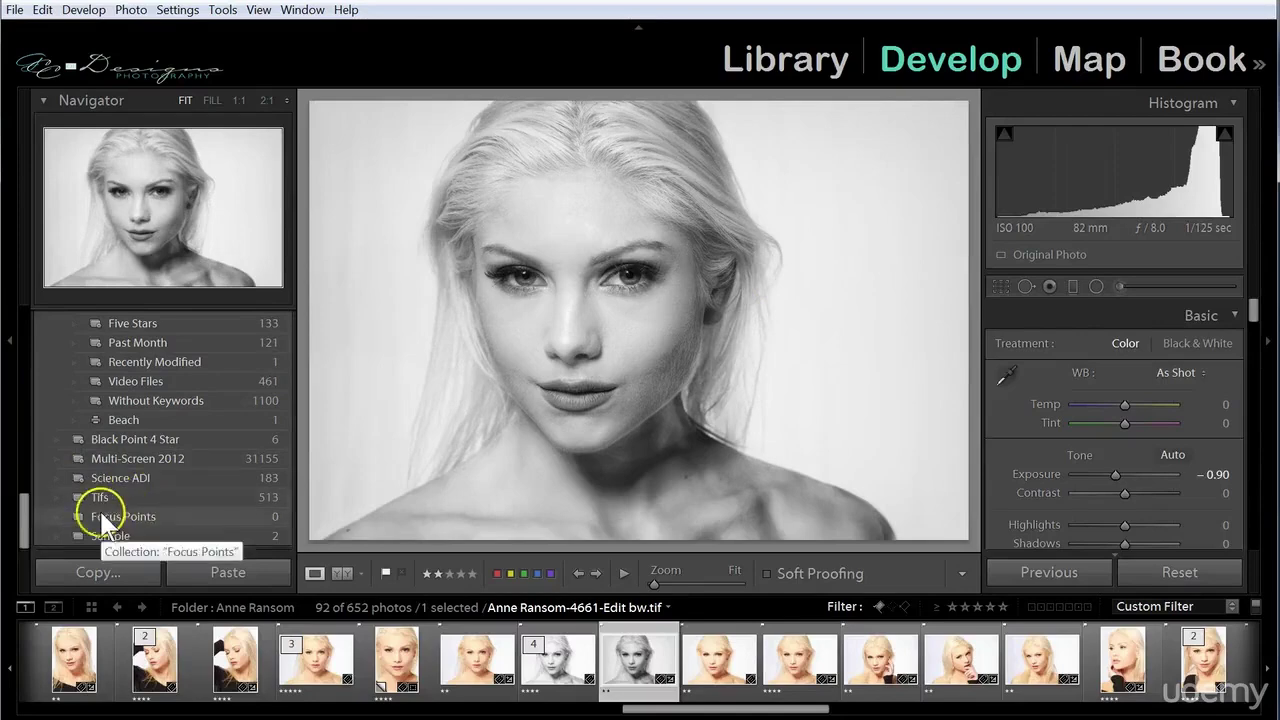
scroll(52, 466, up, 5)
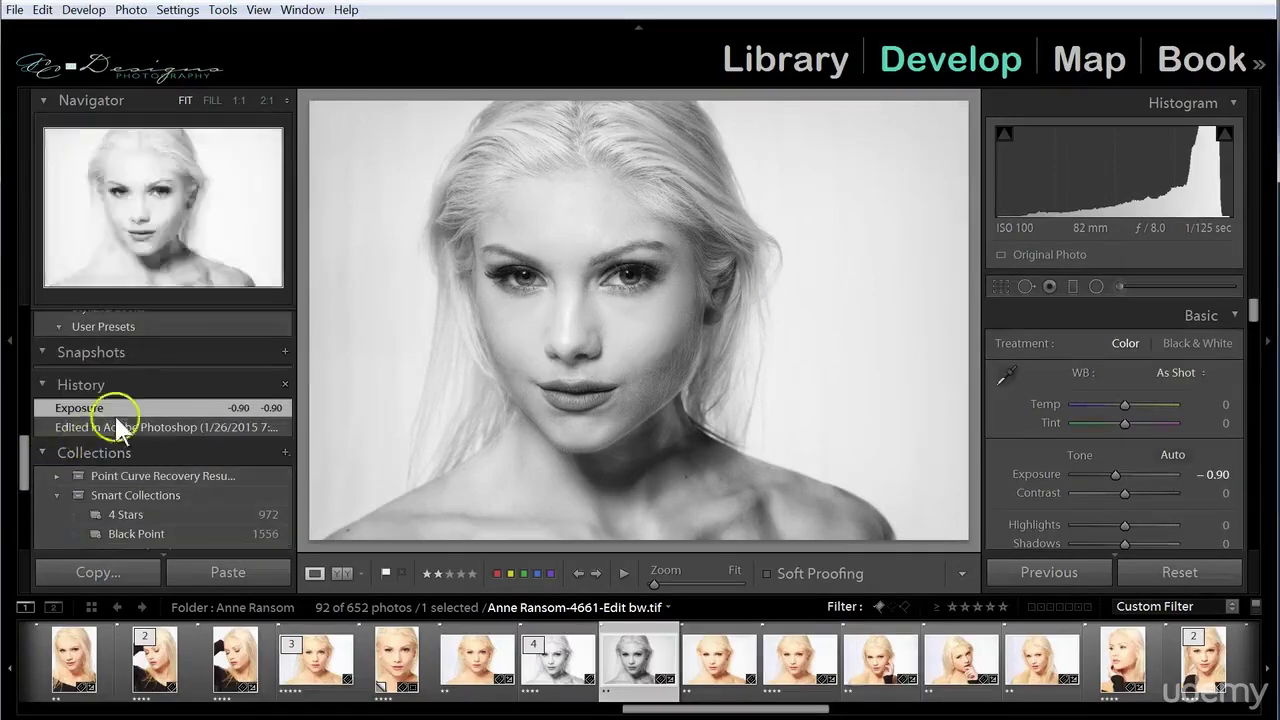
click(70, 428)
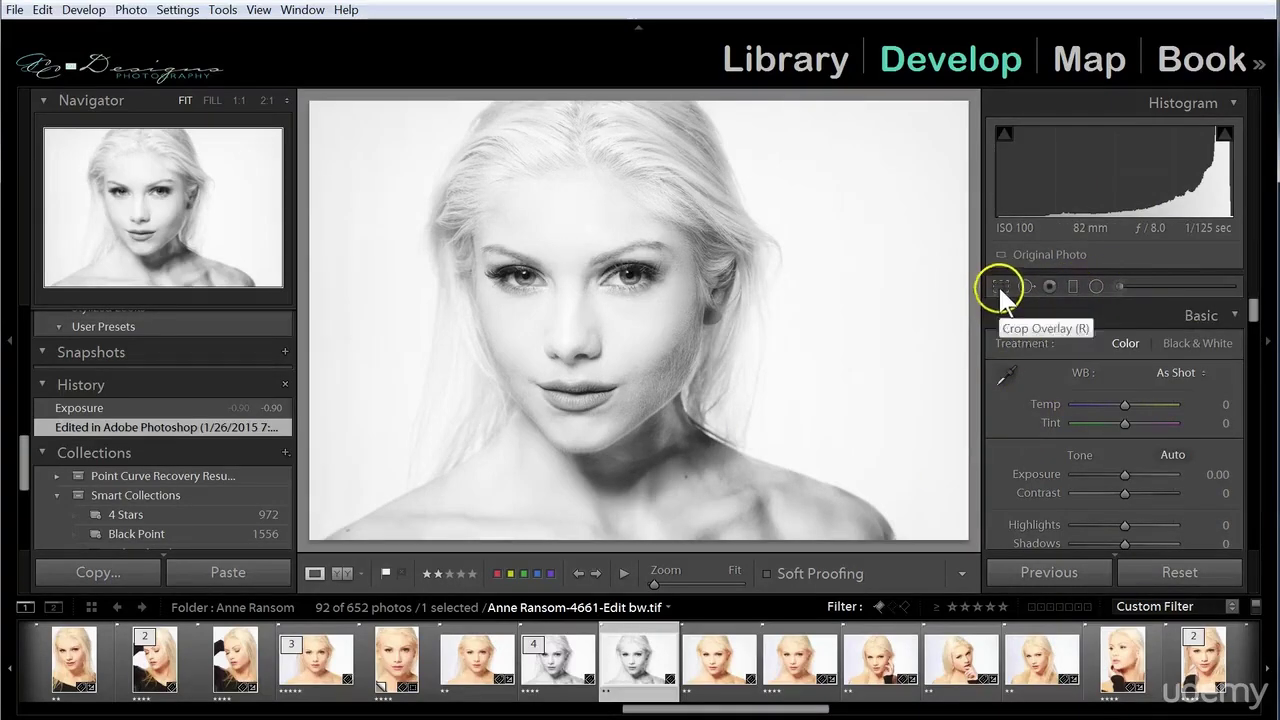
Step: Look over the local adjustment tools and develop settings down to the Blue Primary sliders, and apply the previous photo's settings to the portrait
click(1093, 288)
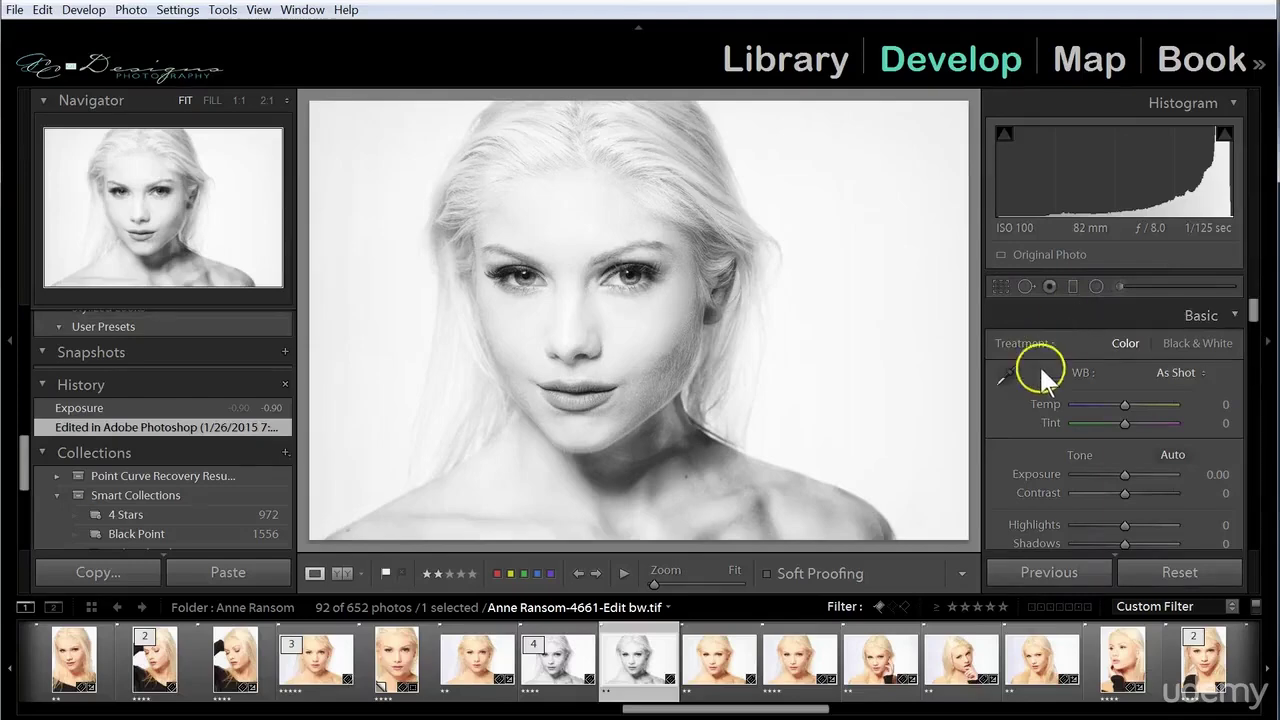
scroll(1039, 364, down, 15)
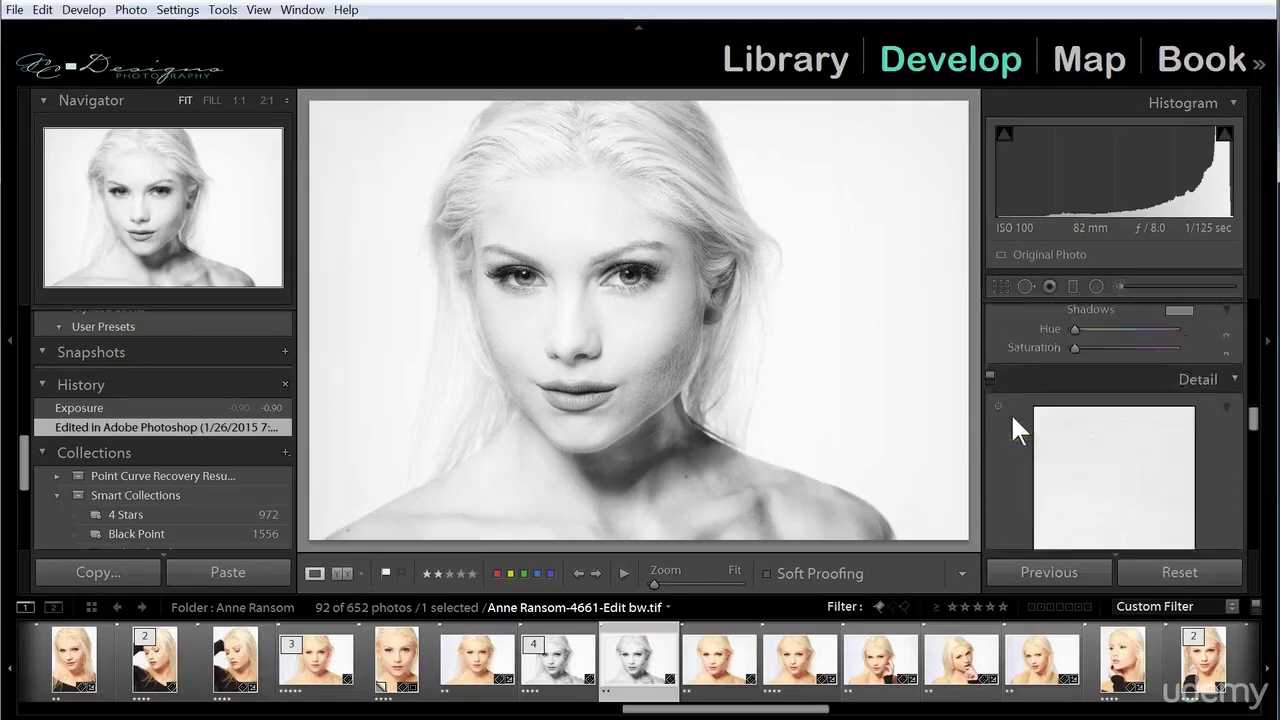
scroll(1012, 418, down, 12)
scroll(1012, 420, down, 1)
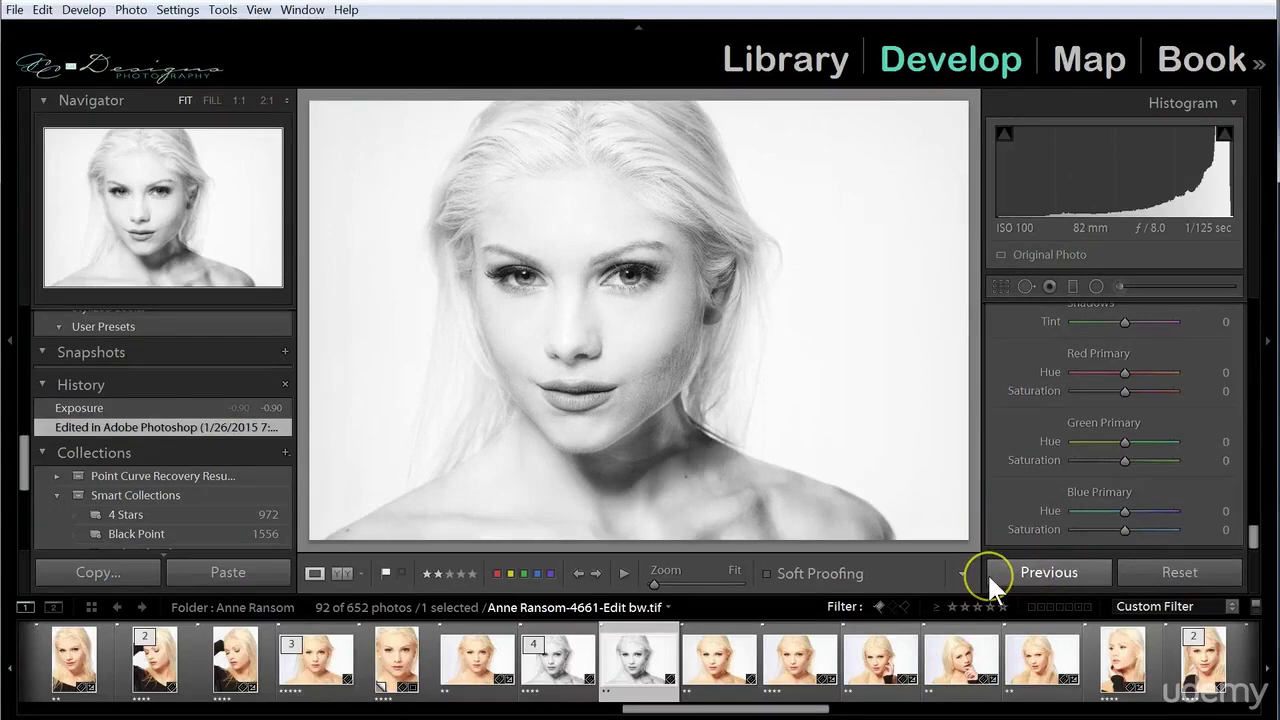
click(1048, 570)
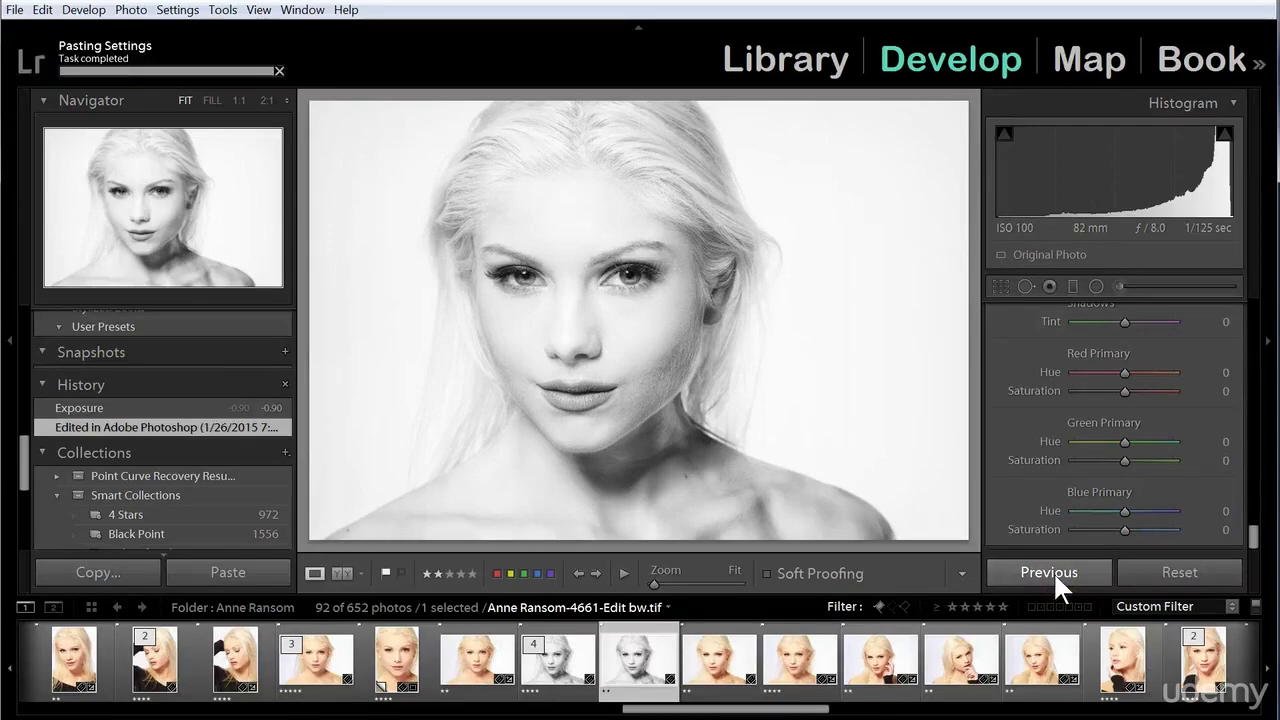
Step: Add the neighbouring colour portrait to the selection with the black-and-white one, and switch Auto Sync on and back to Sync
click(1174, 576)
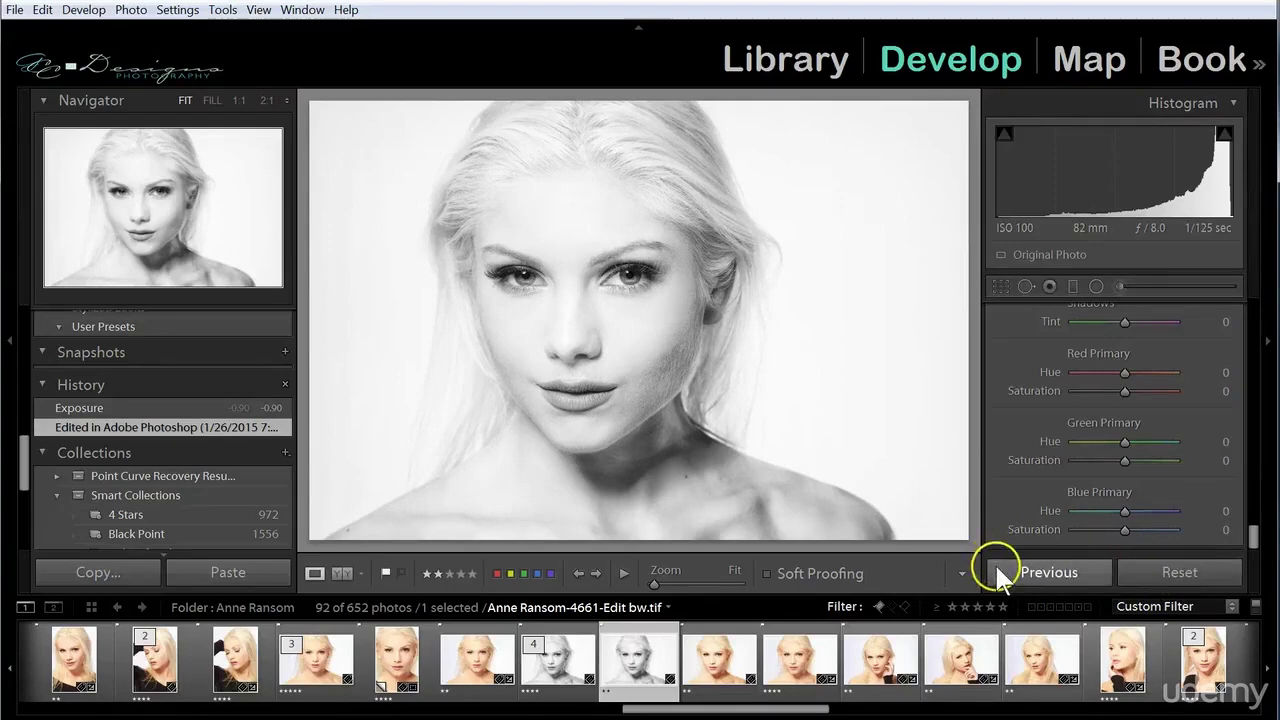
ctrl+click(712, 678)
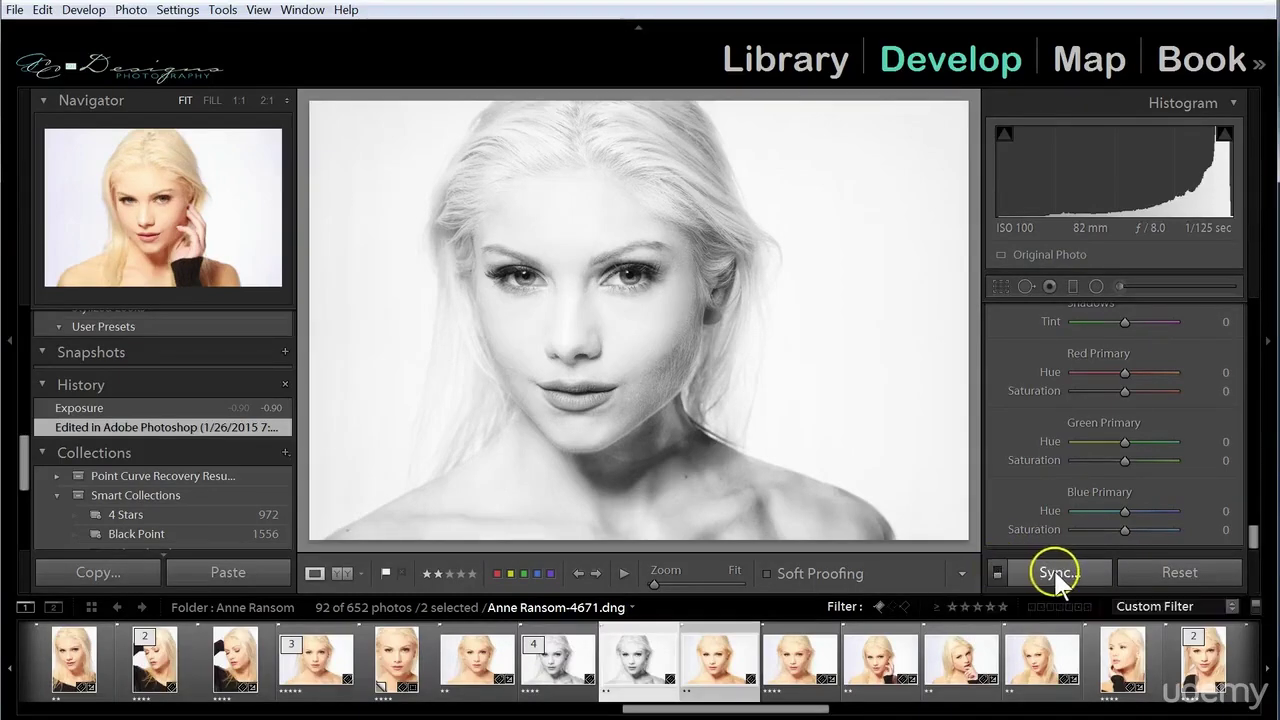
click(997, 570)
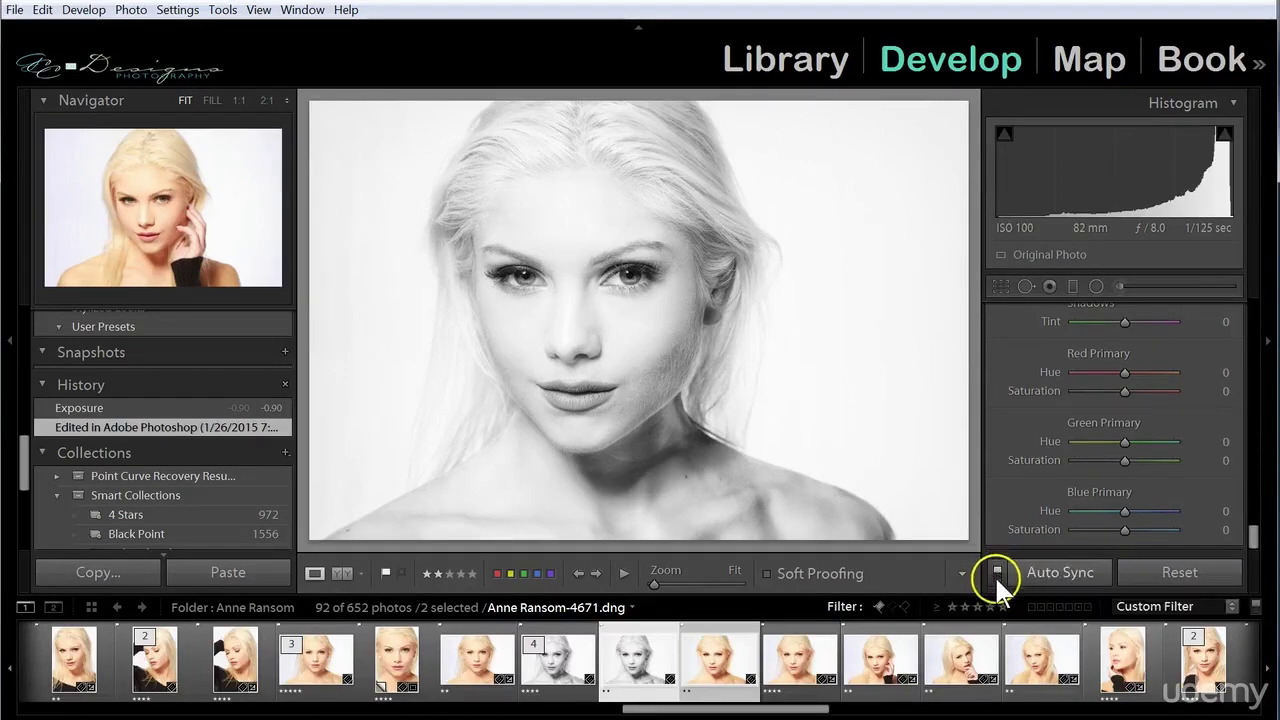
click(996, 573)
click(997, 572)
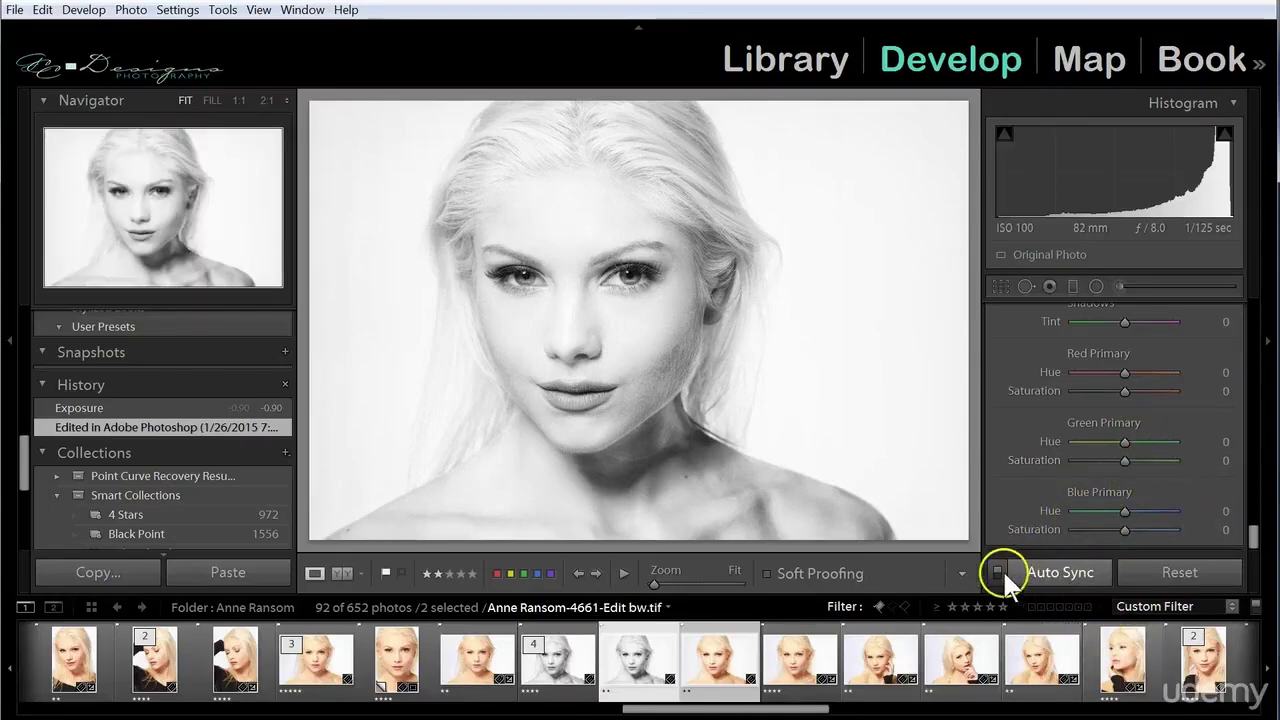
click(997, 576)
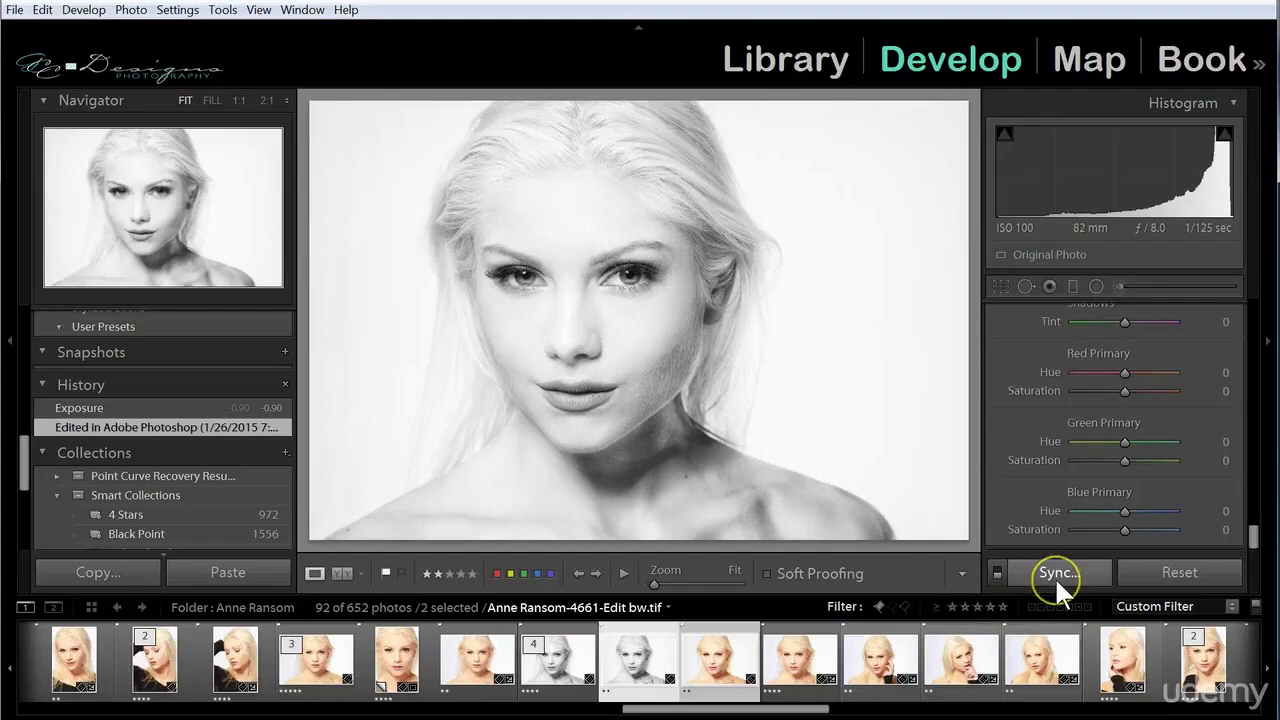
click(638, 674)
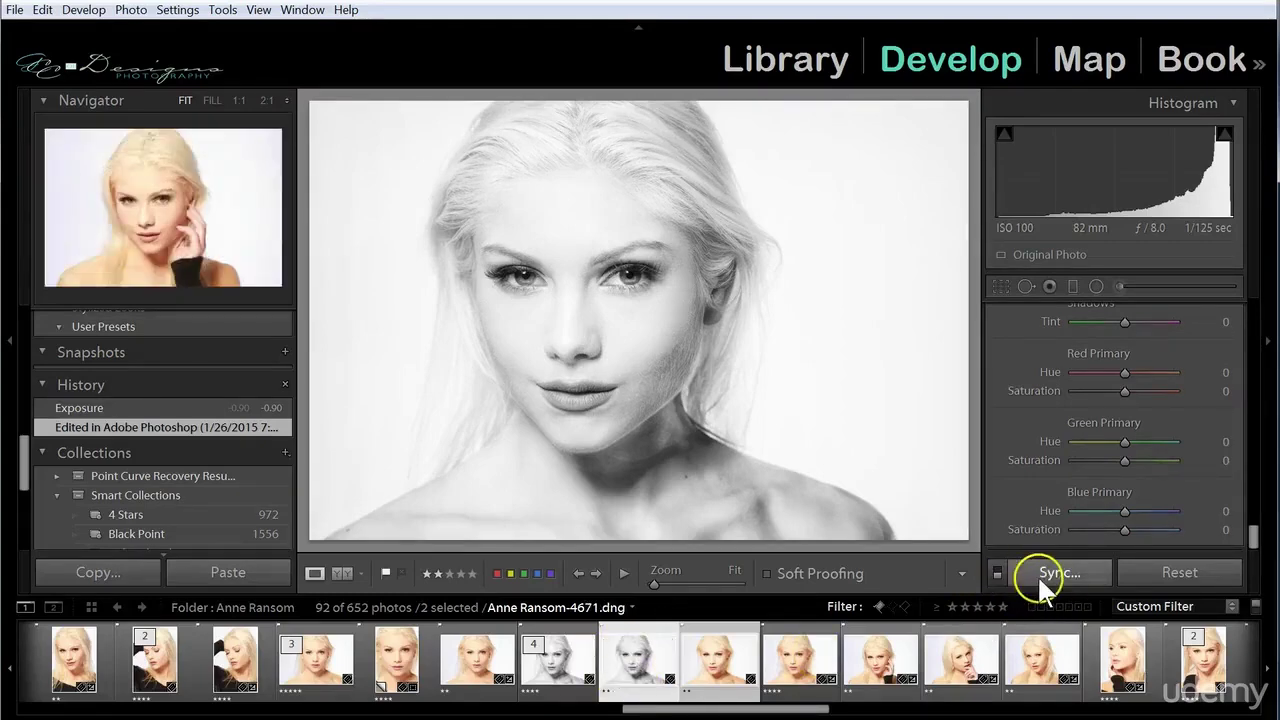
click(1037, 574)
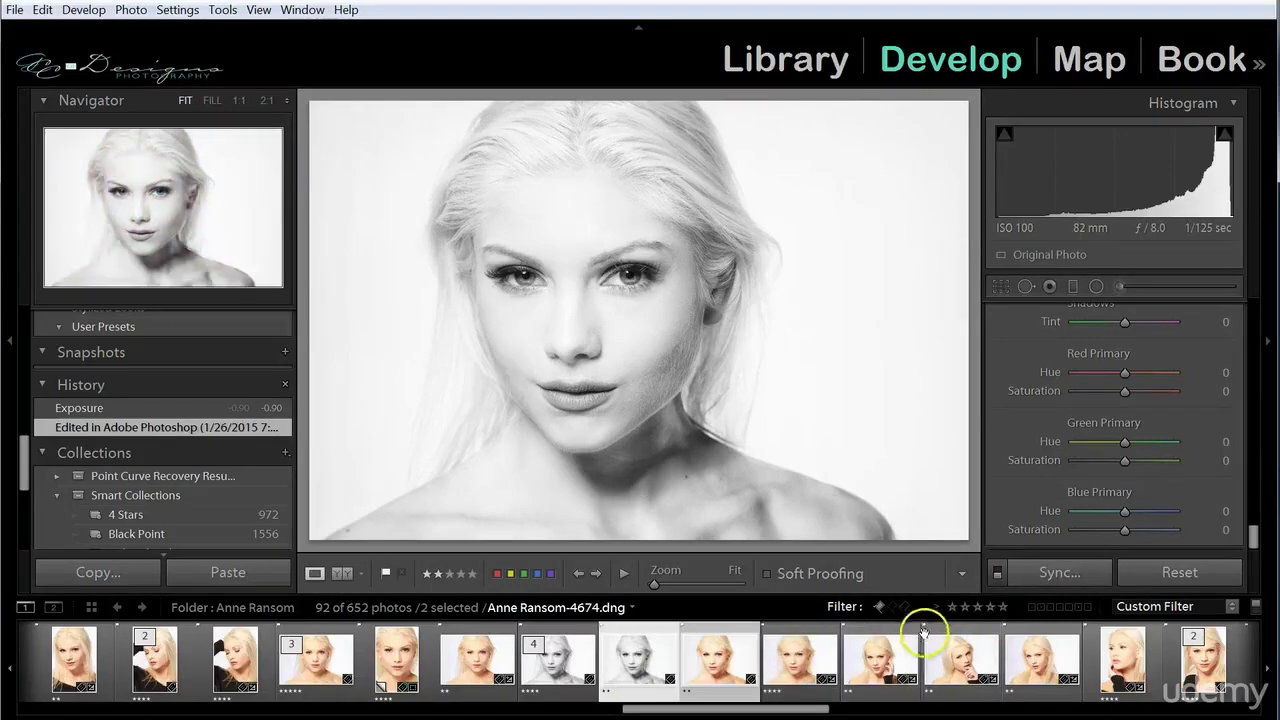
click(1023, 581)
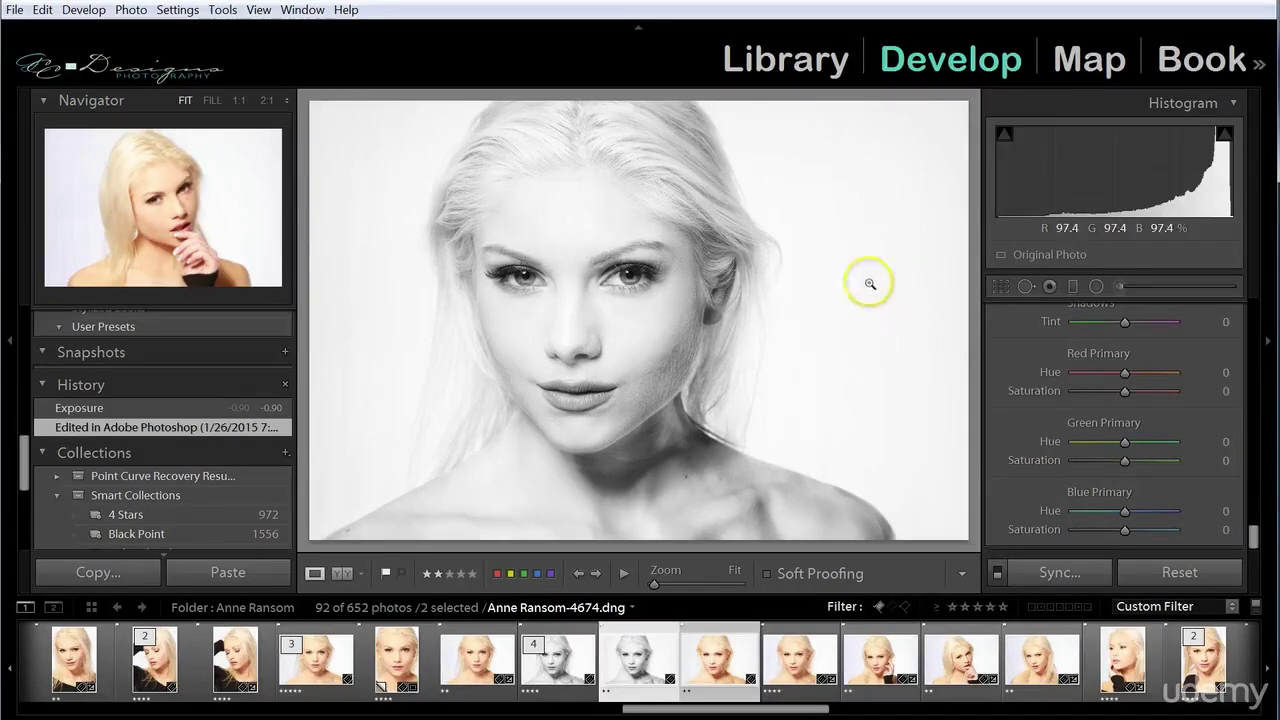
Step: Look through the application's menu commands, including module switching, snapshots, photo import, tethered capture, export presets and plug-in extras
click(344, 10)
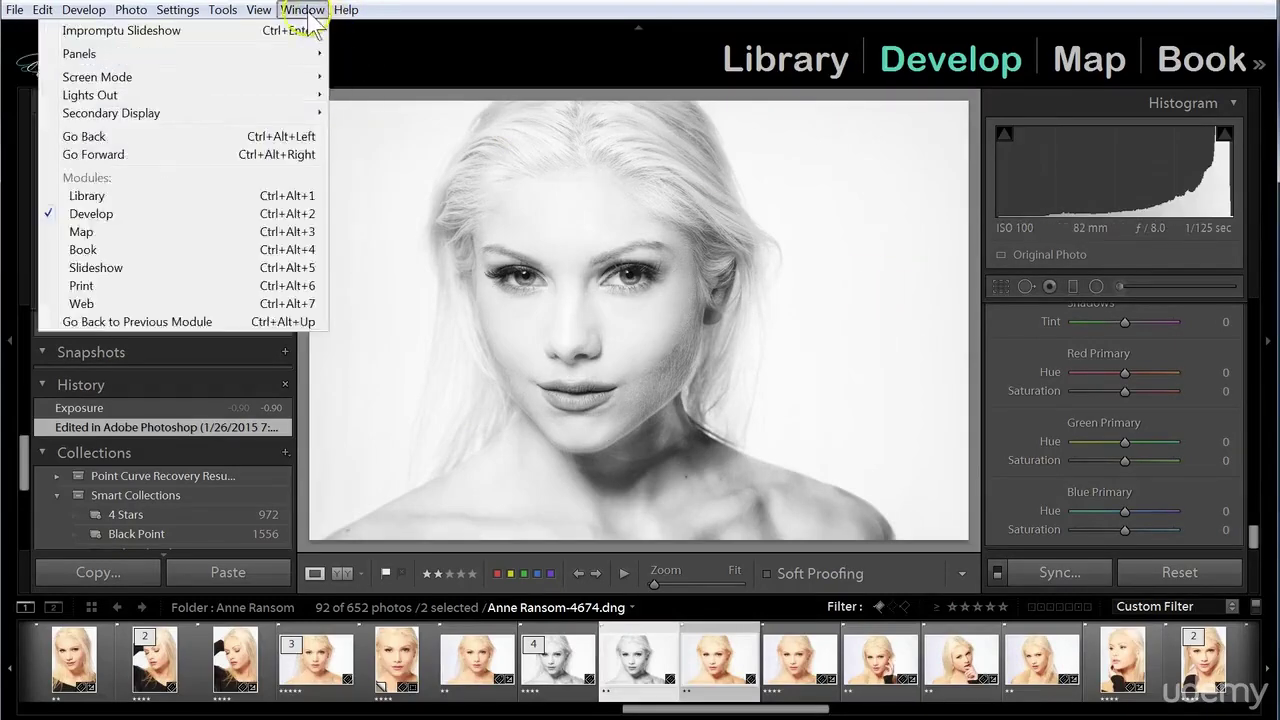
click(168, 11)
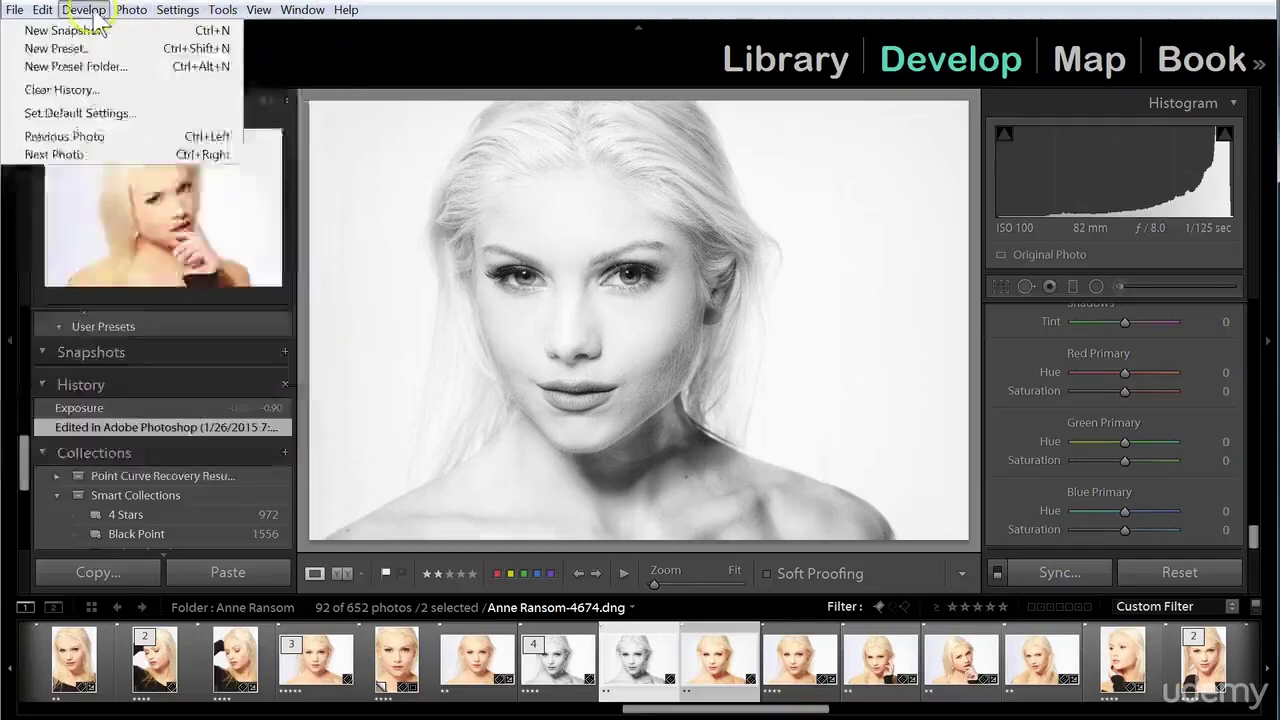
mouse_move(14, 12)
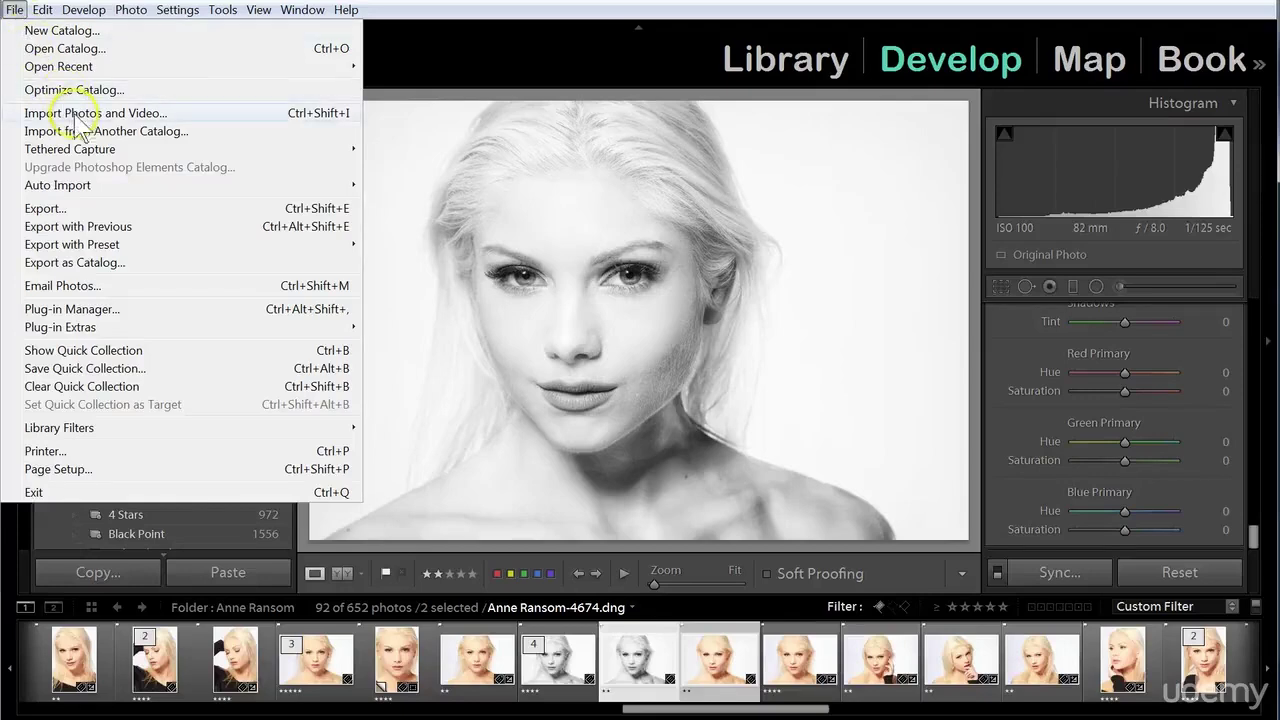
click(287, 118)
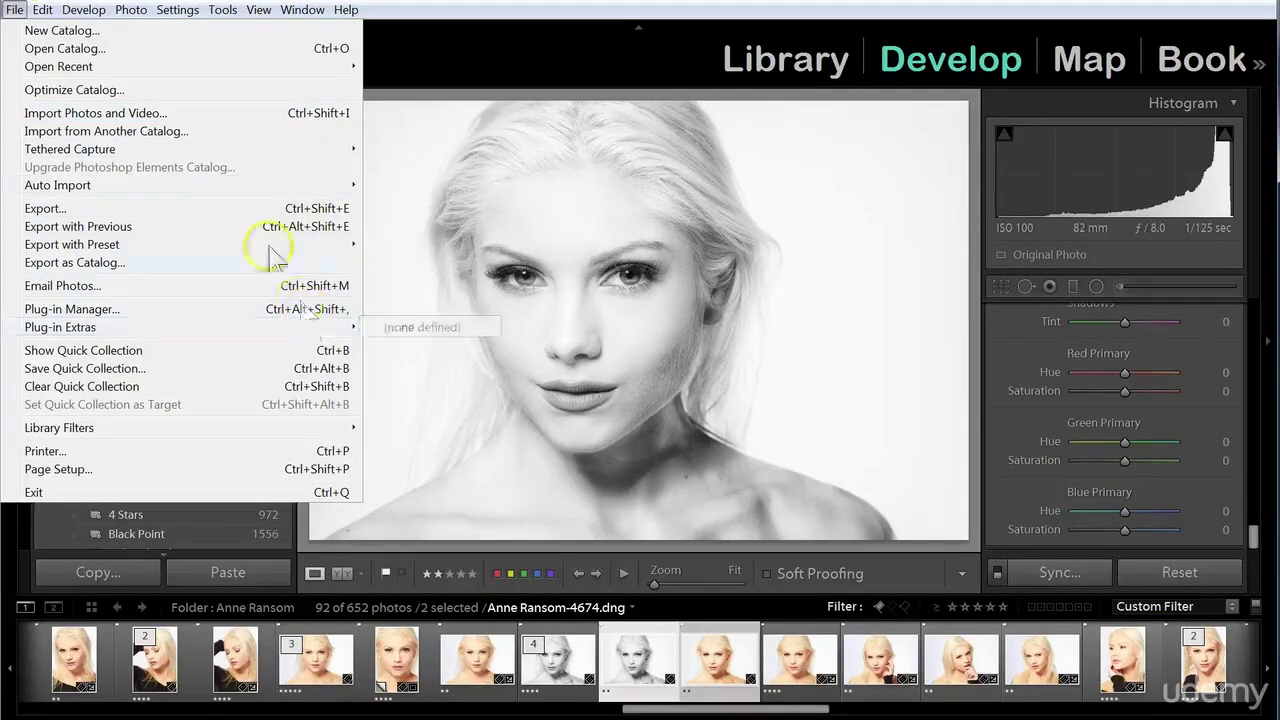
mouse_move(214, 151)
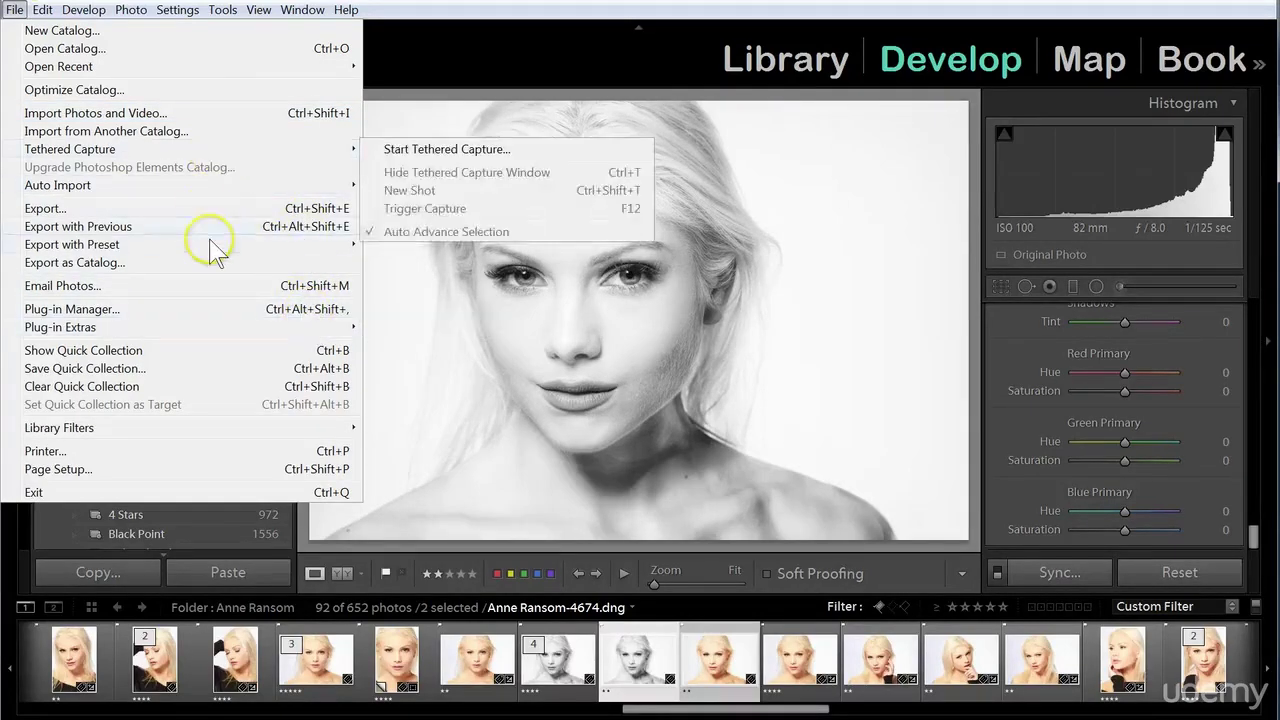
mouse_move(216, 250)
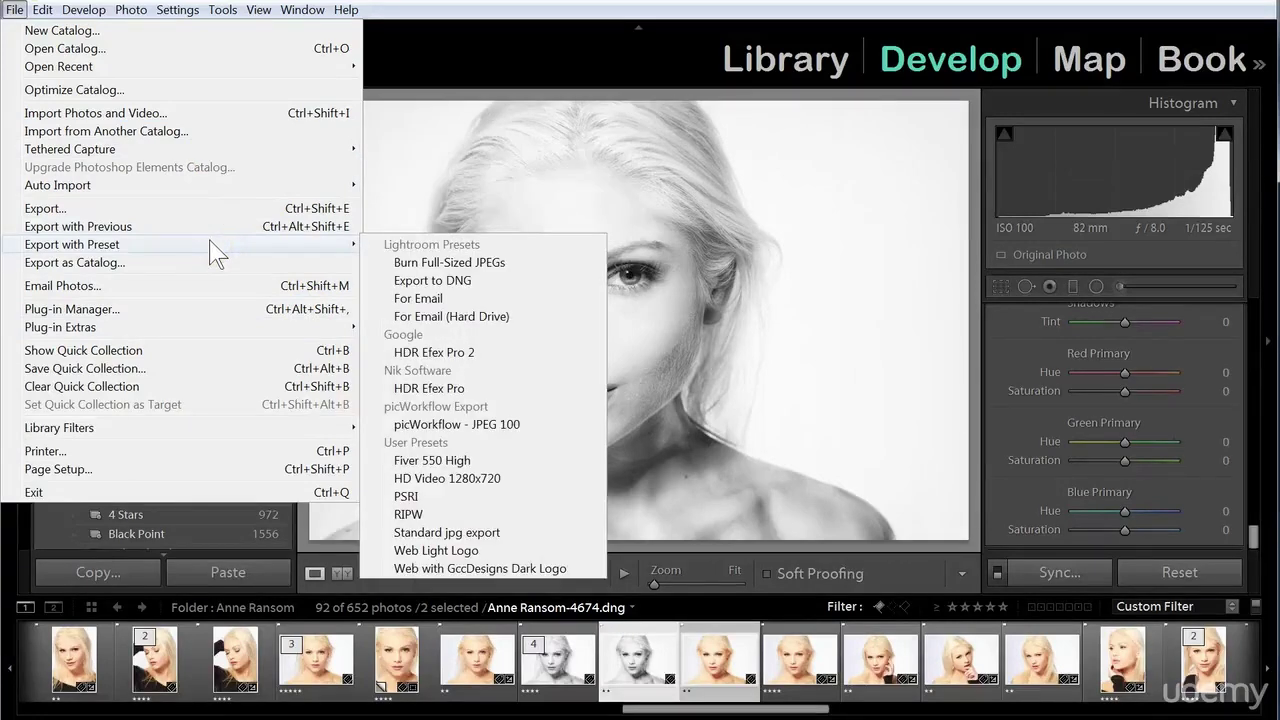
mouse_move(189, 182)
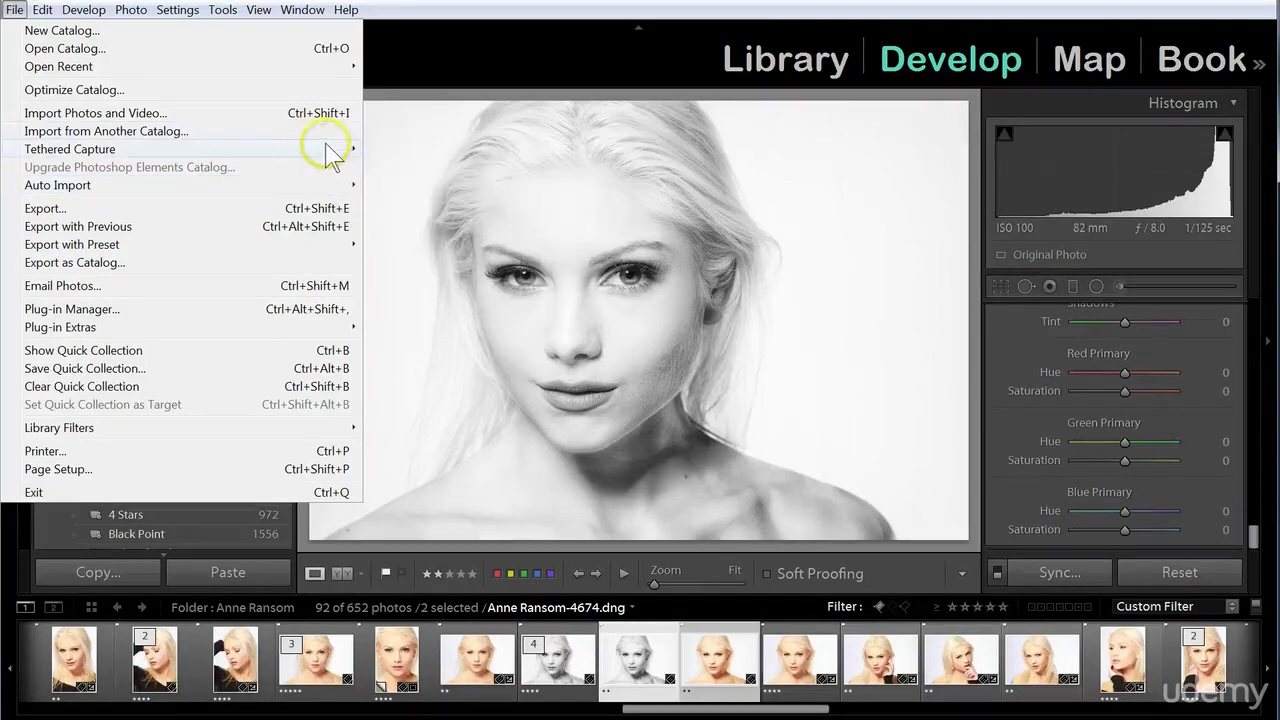
mouse_move(334, 149)
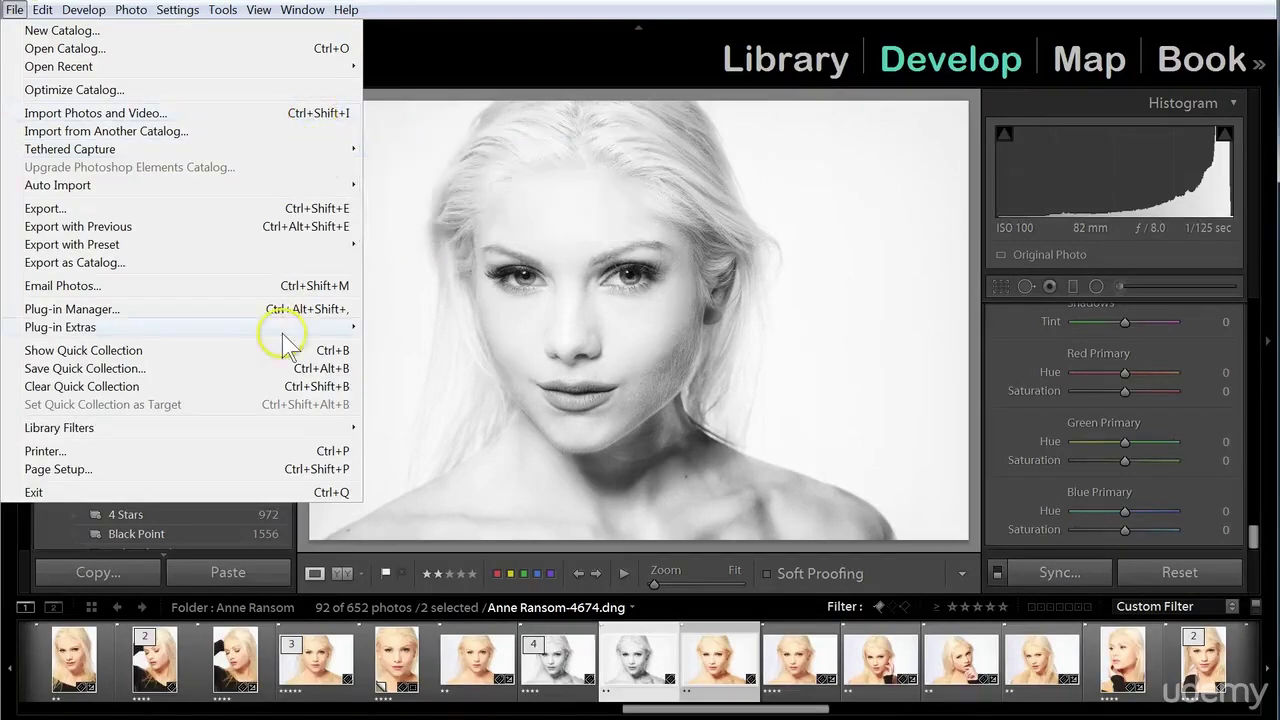
click(258, 9)
click(430, 22)
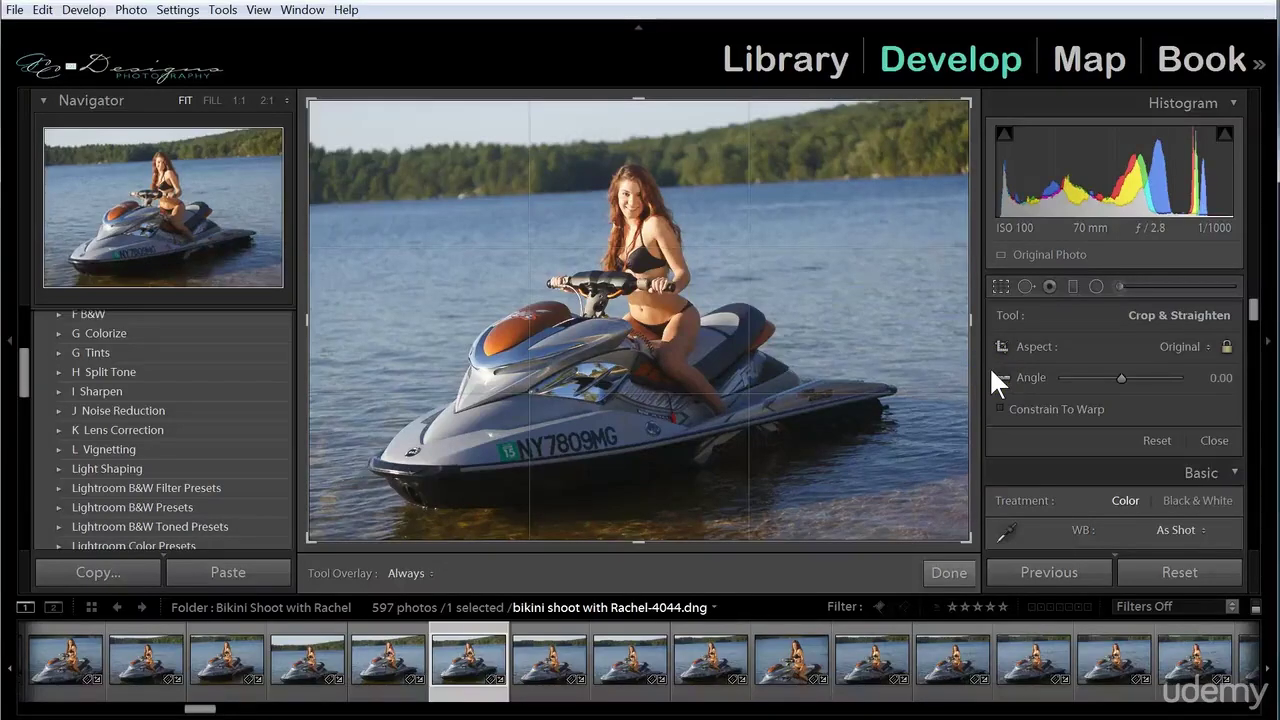
Step: Switch the Crop & Straighten tool off and back on for the jet ski photo
click(997, 286)
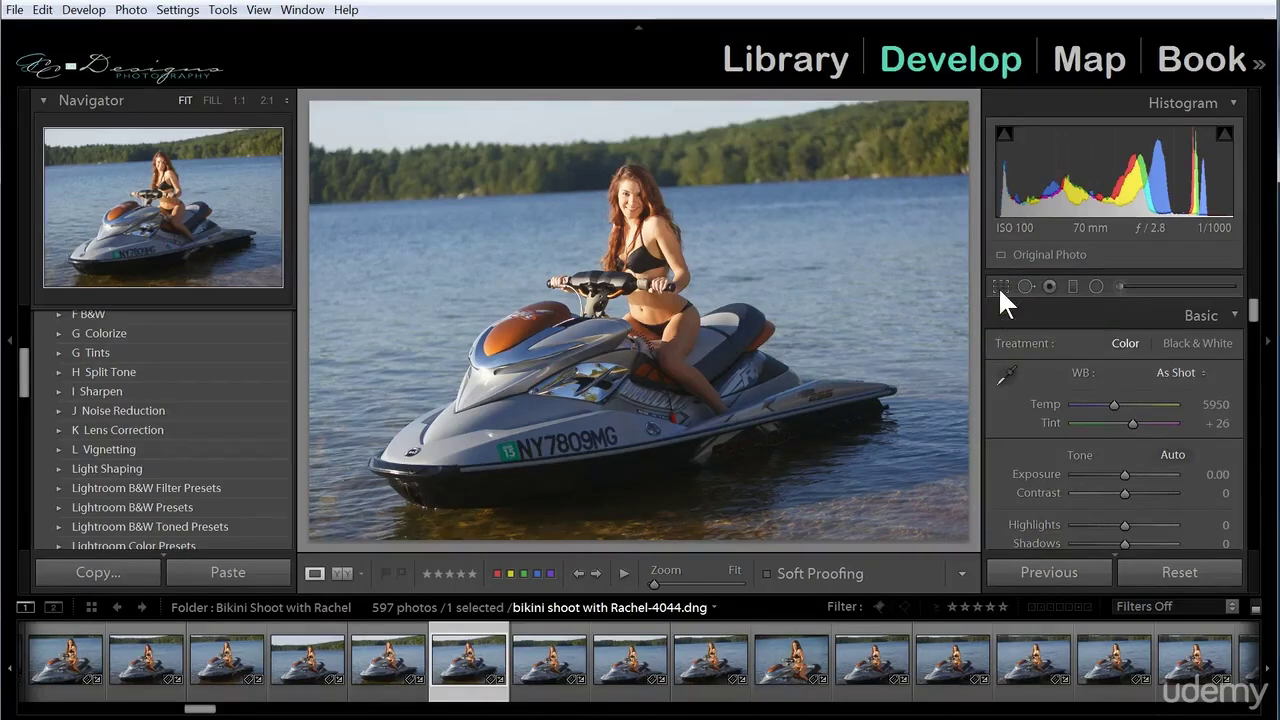
click(998, 286)
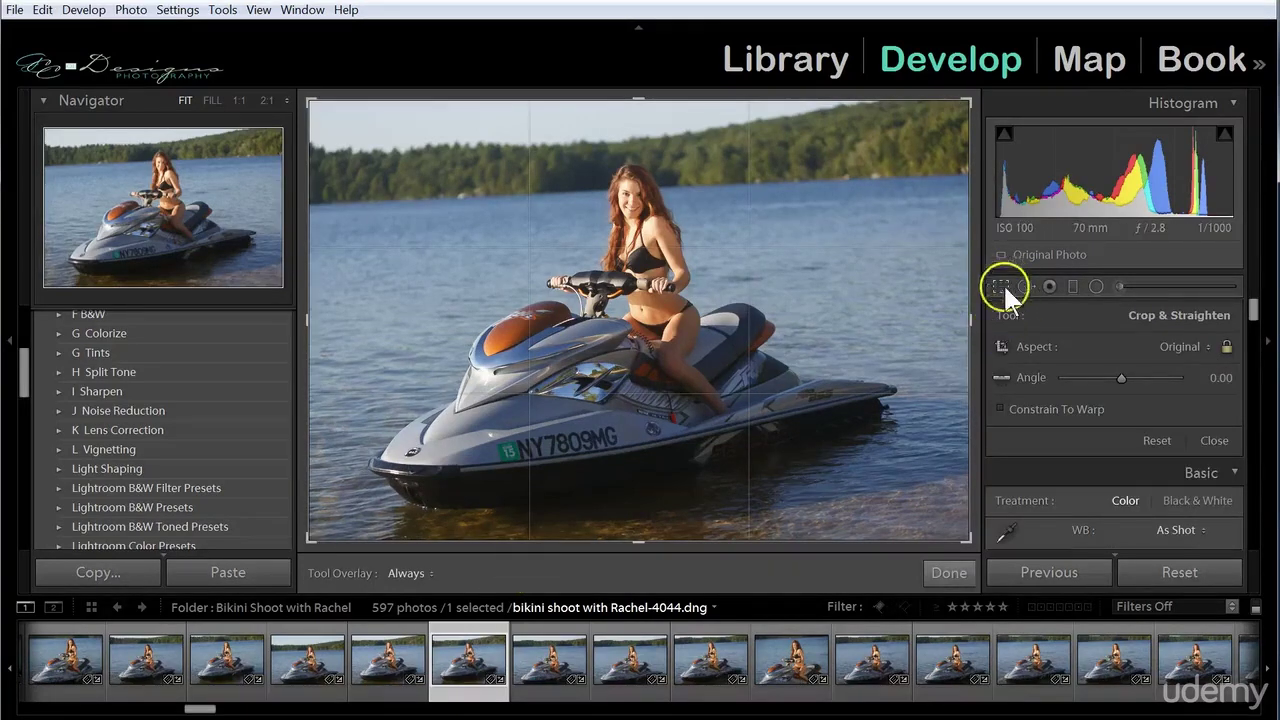
click(1002, 288)
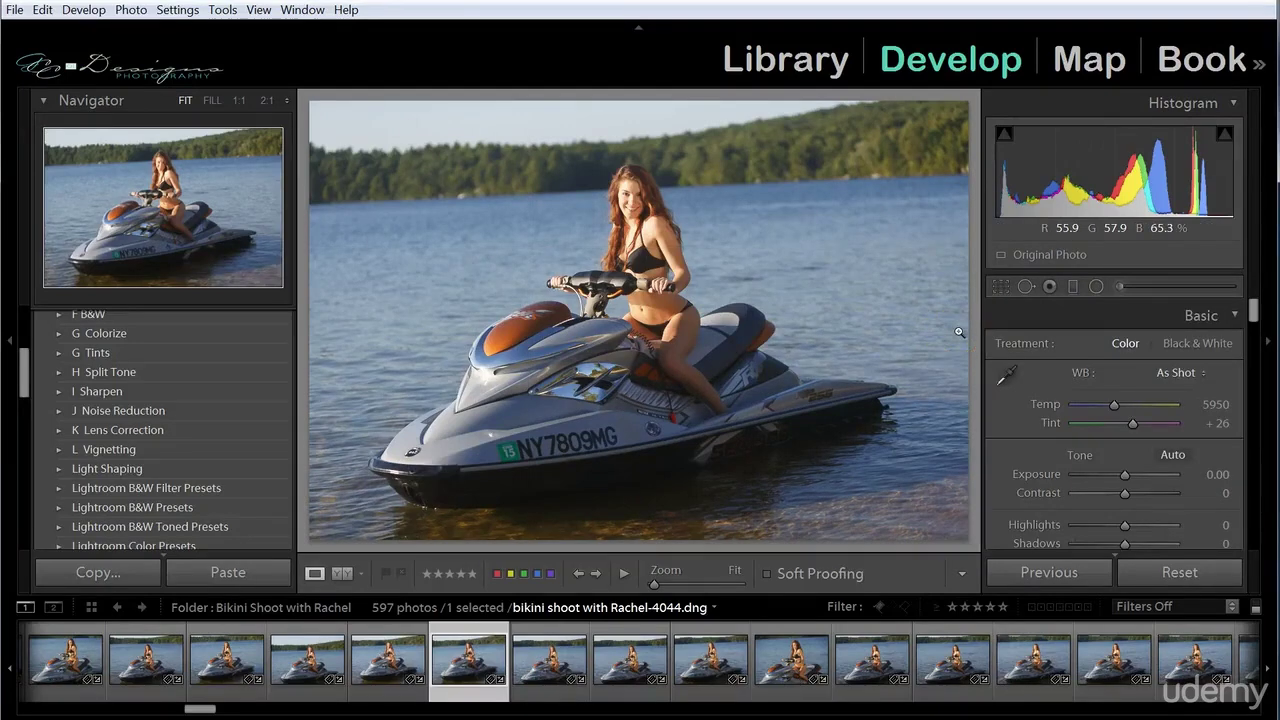
key(r)
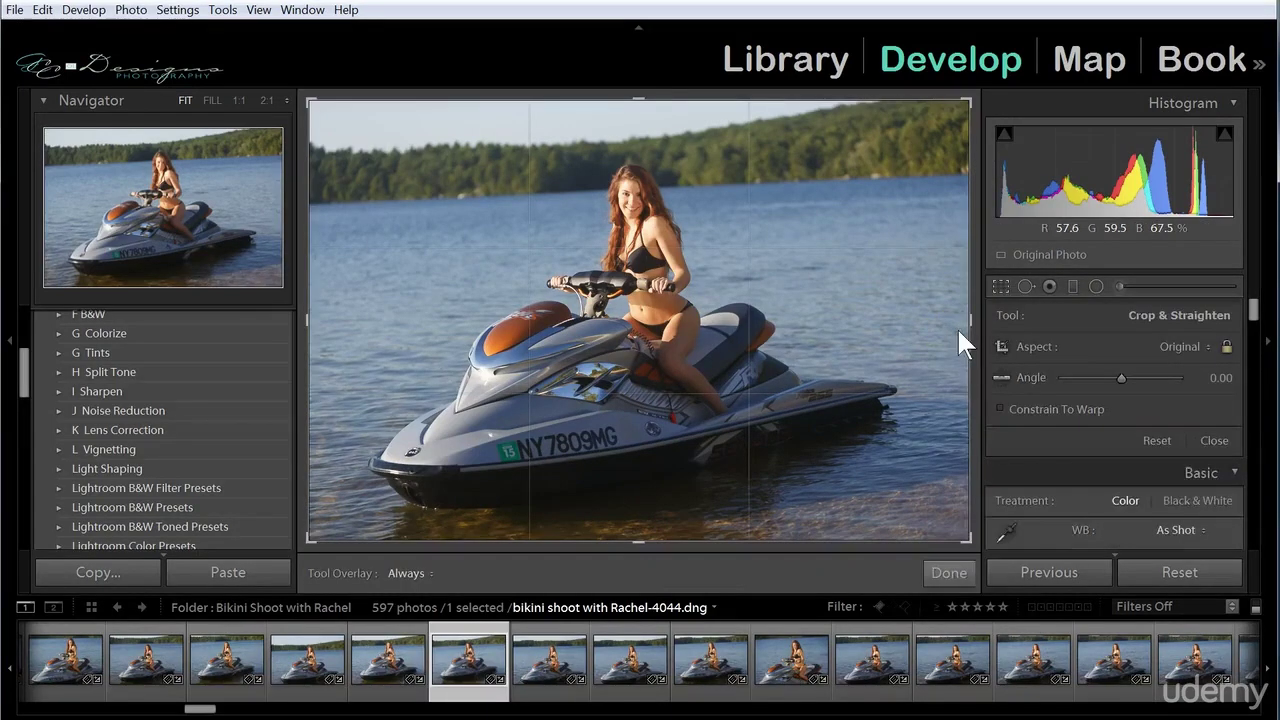
click(1001, 287)
click(1001, 287)
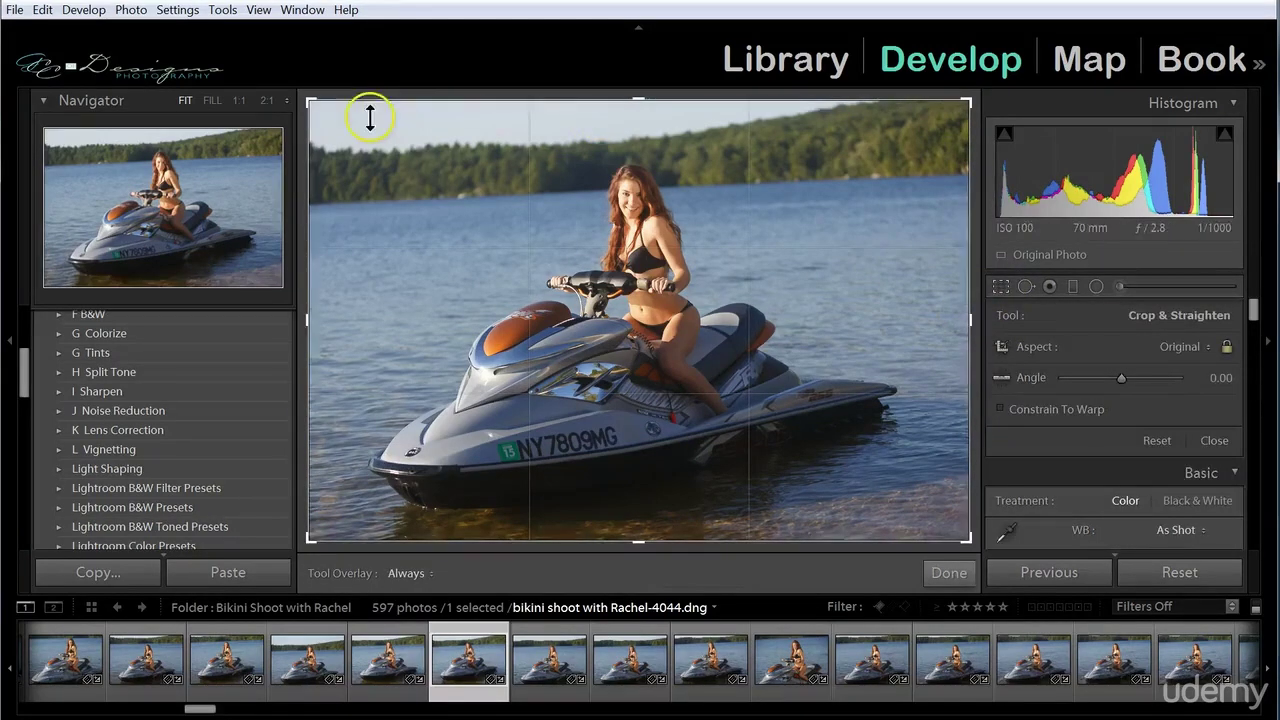
Step: Crop the jet ski photo tightly around the rider with the angle at about −18.37, and reset the applied crop
drag(320, 538, 455, 446)
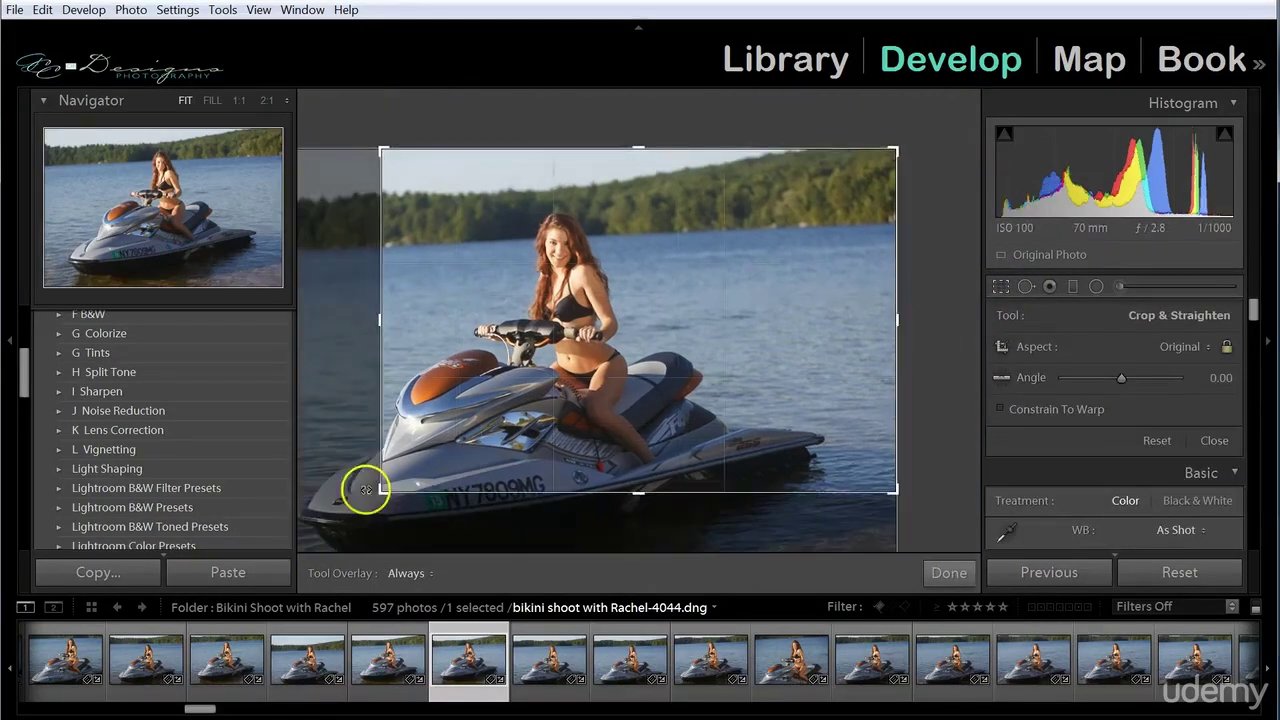
drag(380, 318, 452, 314)
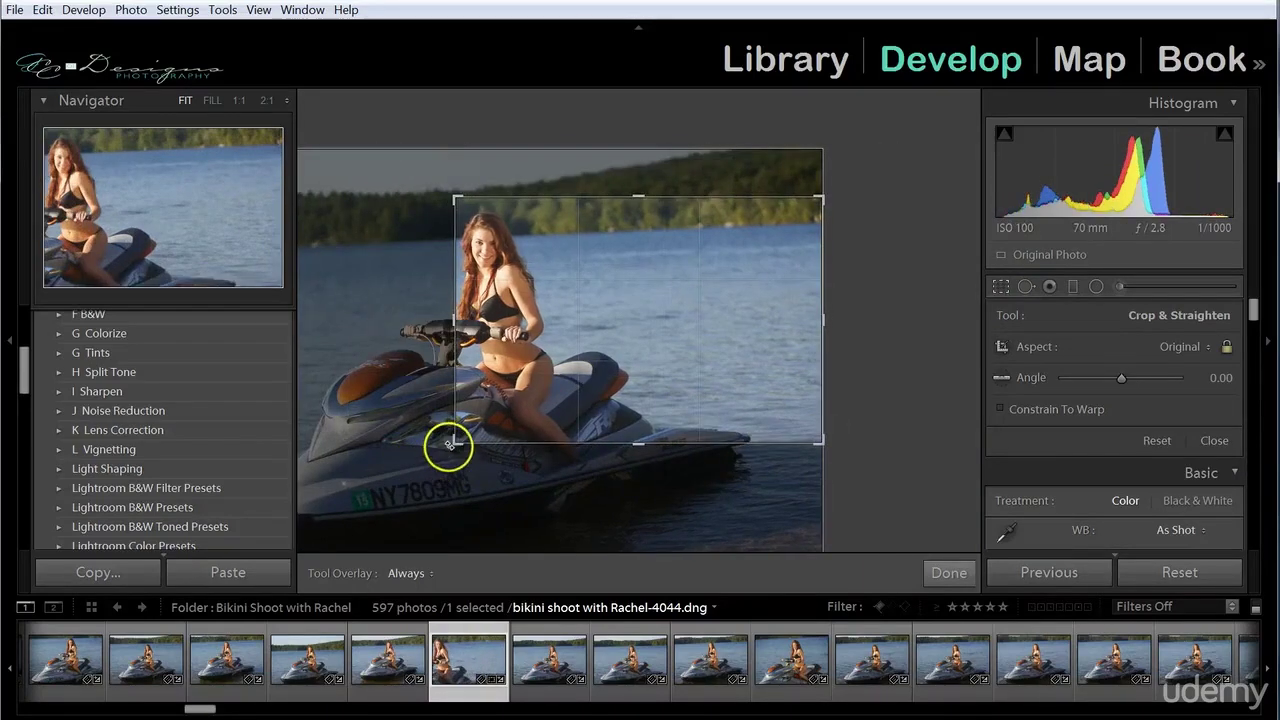
drag(437, 471, 491, 514)
drag(820, 314, 743, 349)
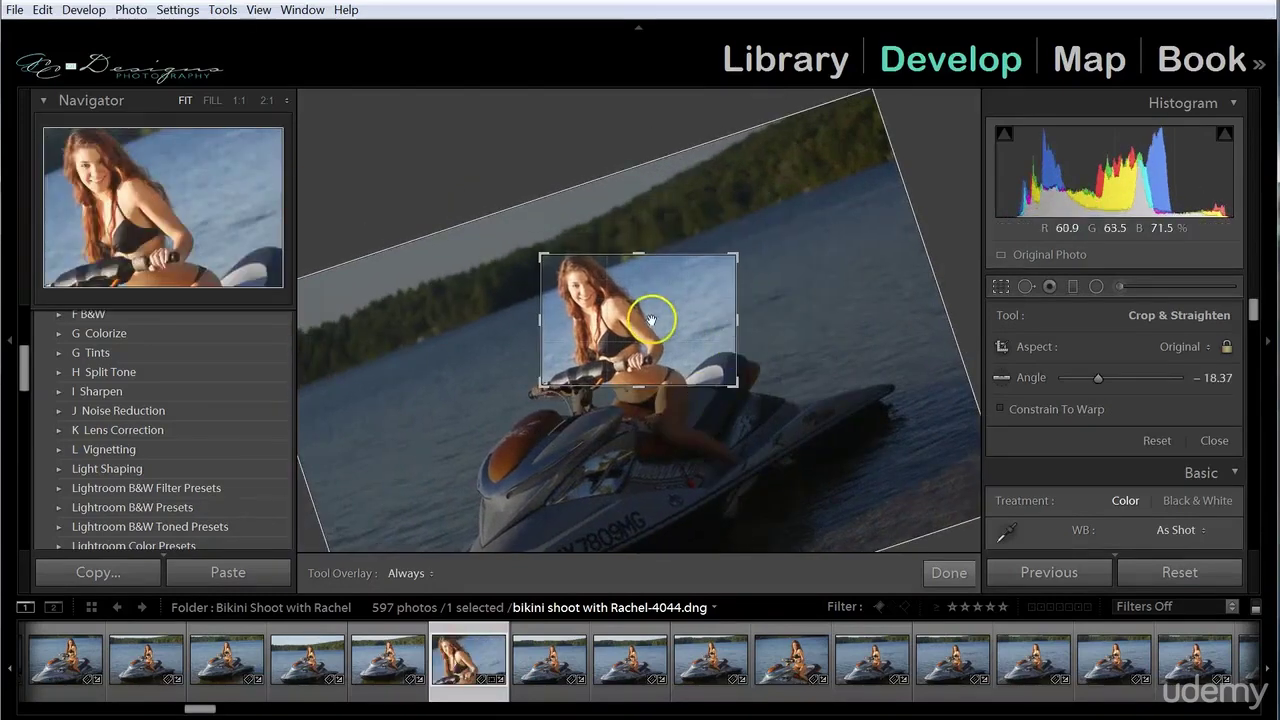
drag(618, 320, 707, 330)
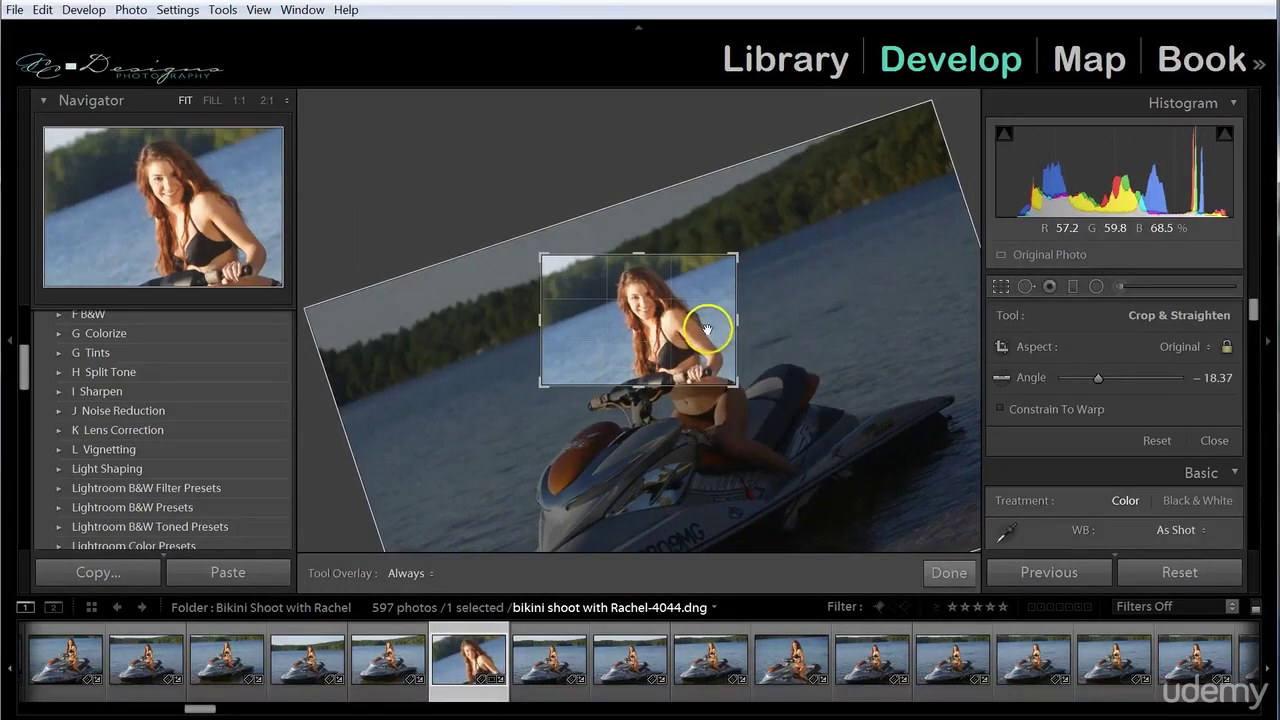
key(Return)
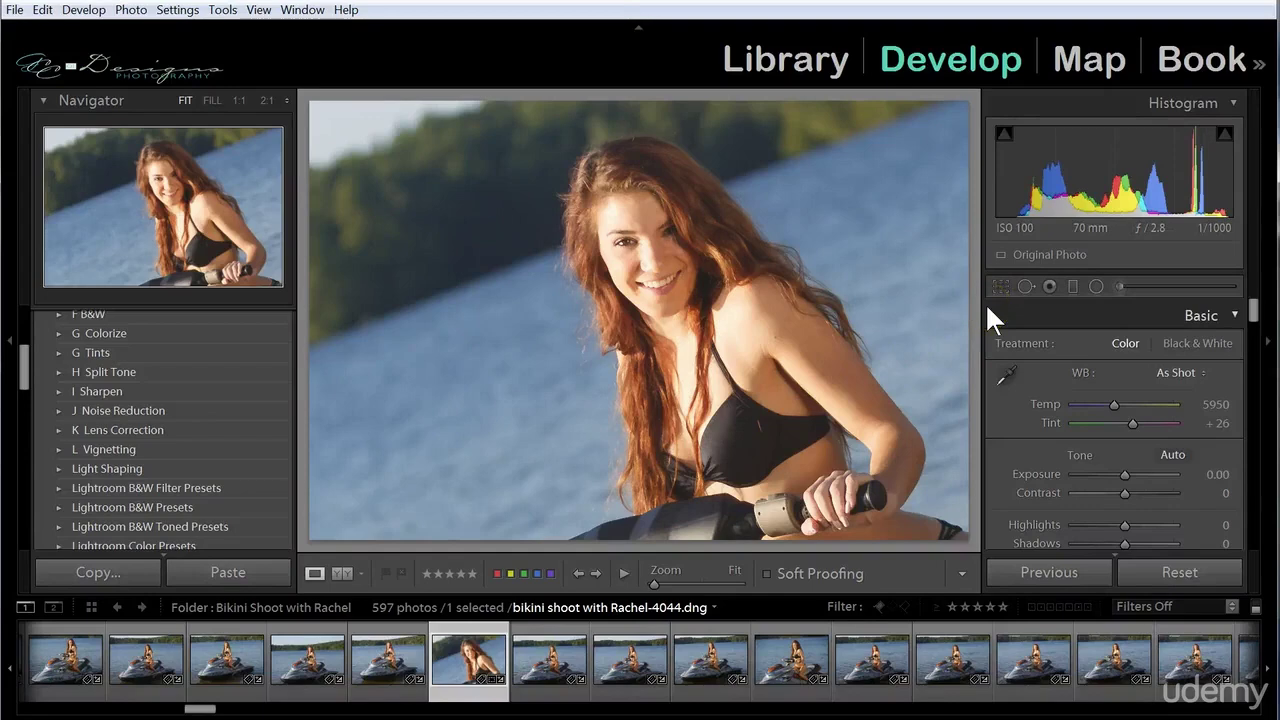
key(alt)
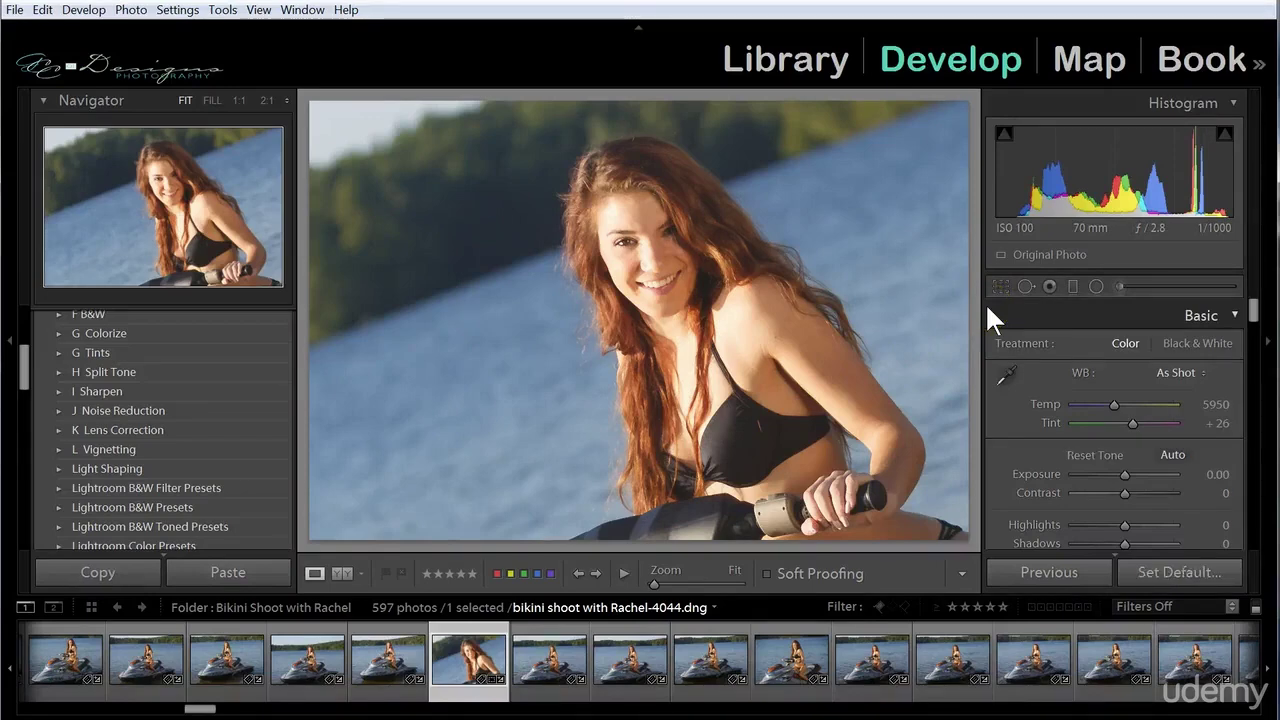
key(ctrl+alt+r)
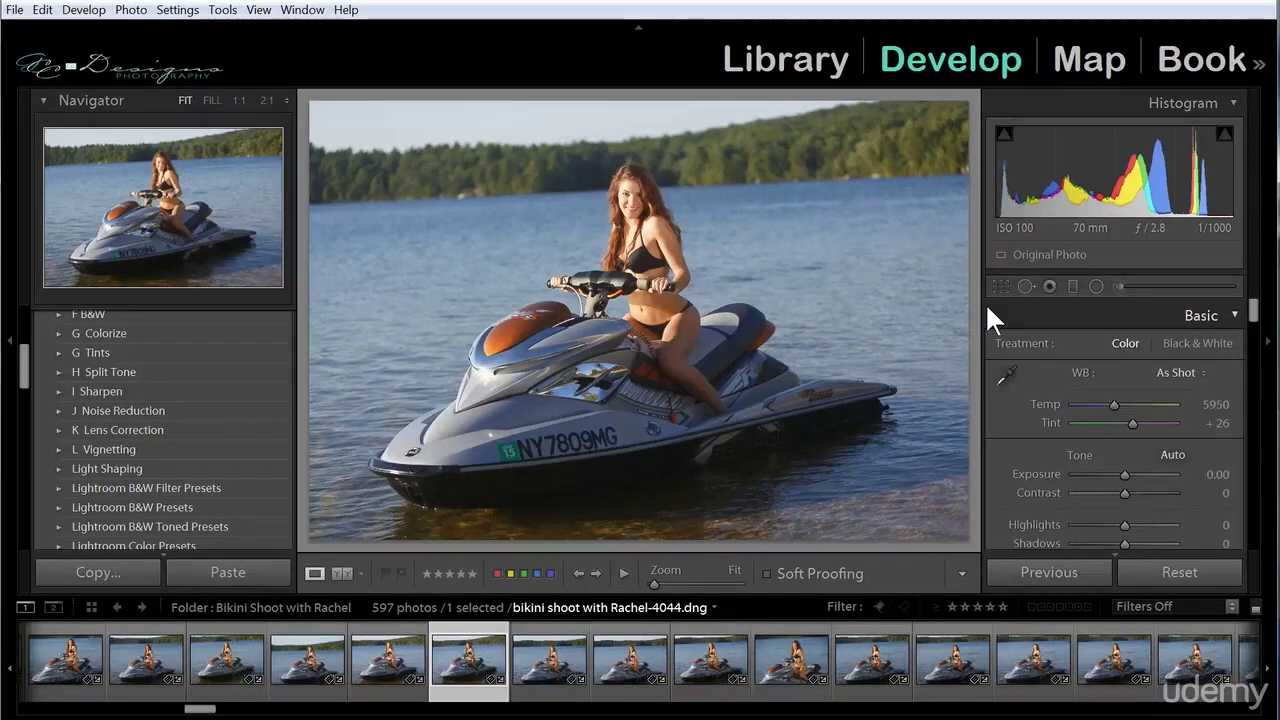
Step: Draw a new crop frame around the rider and the middle of the jet ski with the Crop Frame tool, and reset the applied crop
click(996, 288)
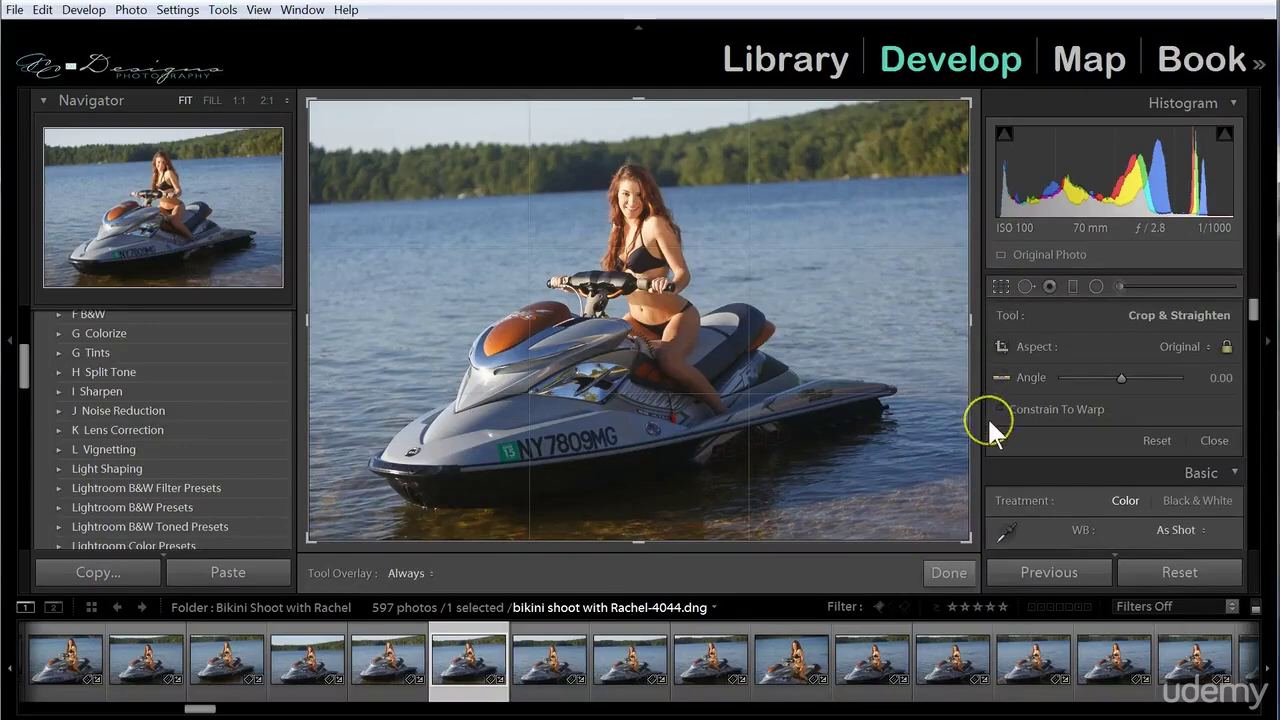
click(1001, 347)
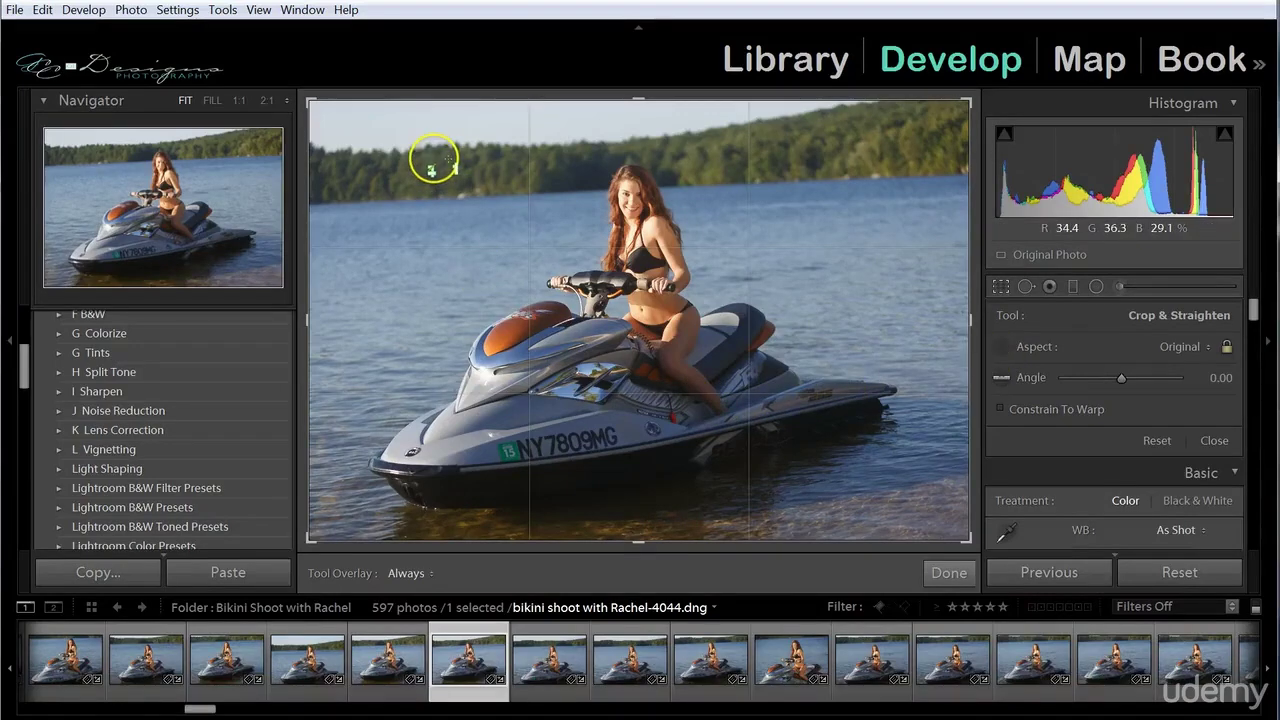
drag(433, 158, 795, 399)
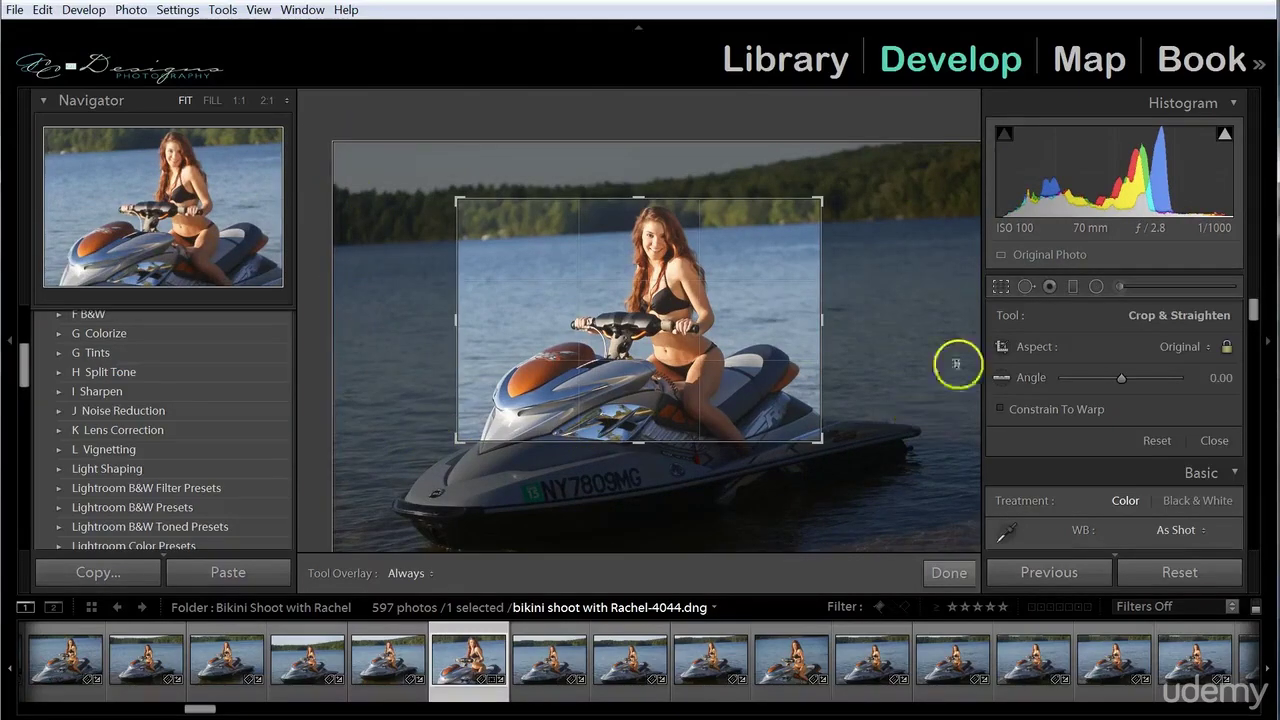
key(Return)
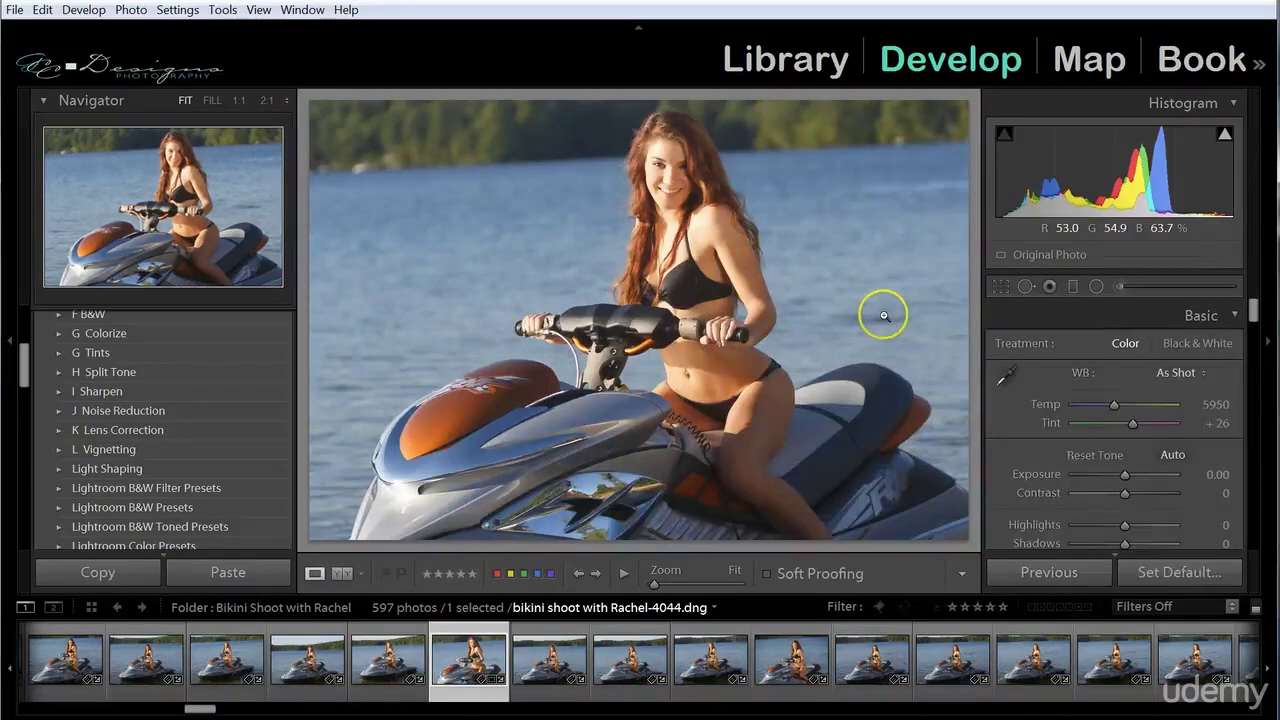
key(ctrl+alt+r)
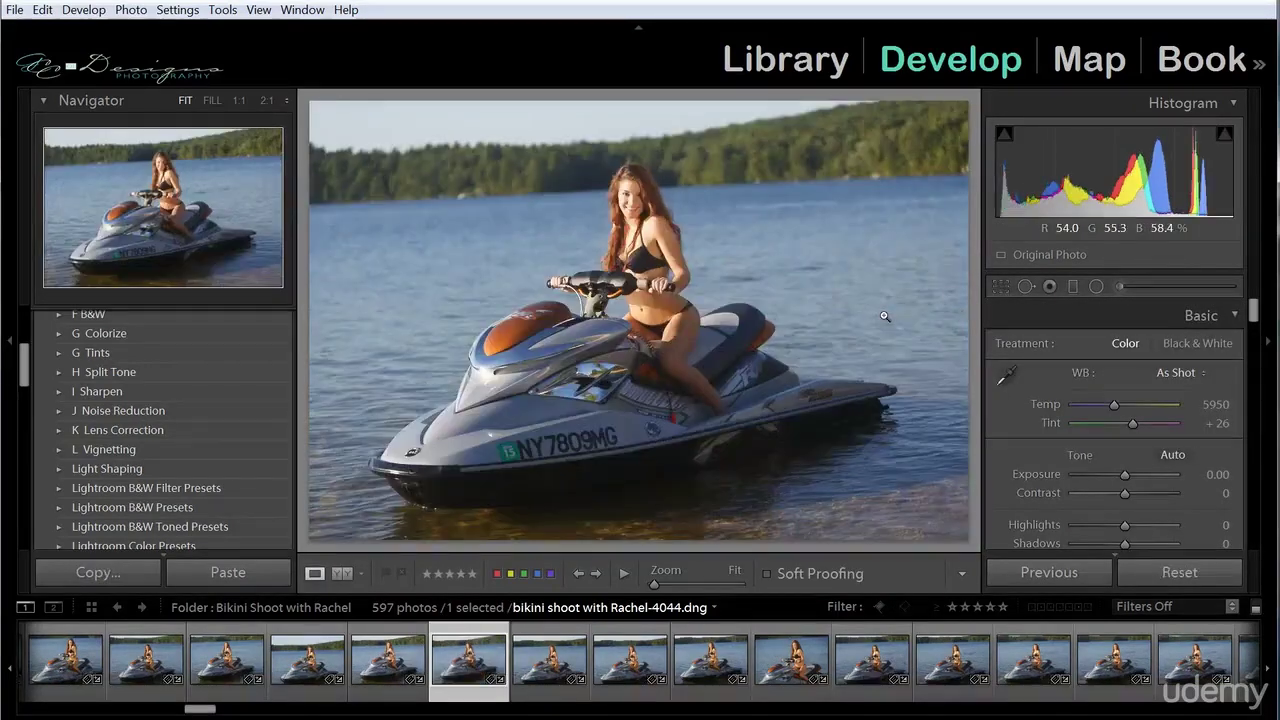
Step: Crop the jet ski photo around the rider and the middle of the jet ski, keeping the original aspect ratio locked
click(1000, 287)
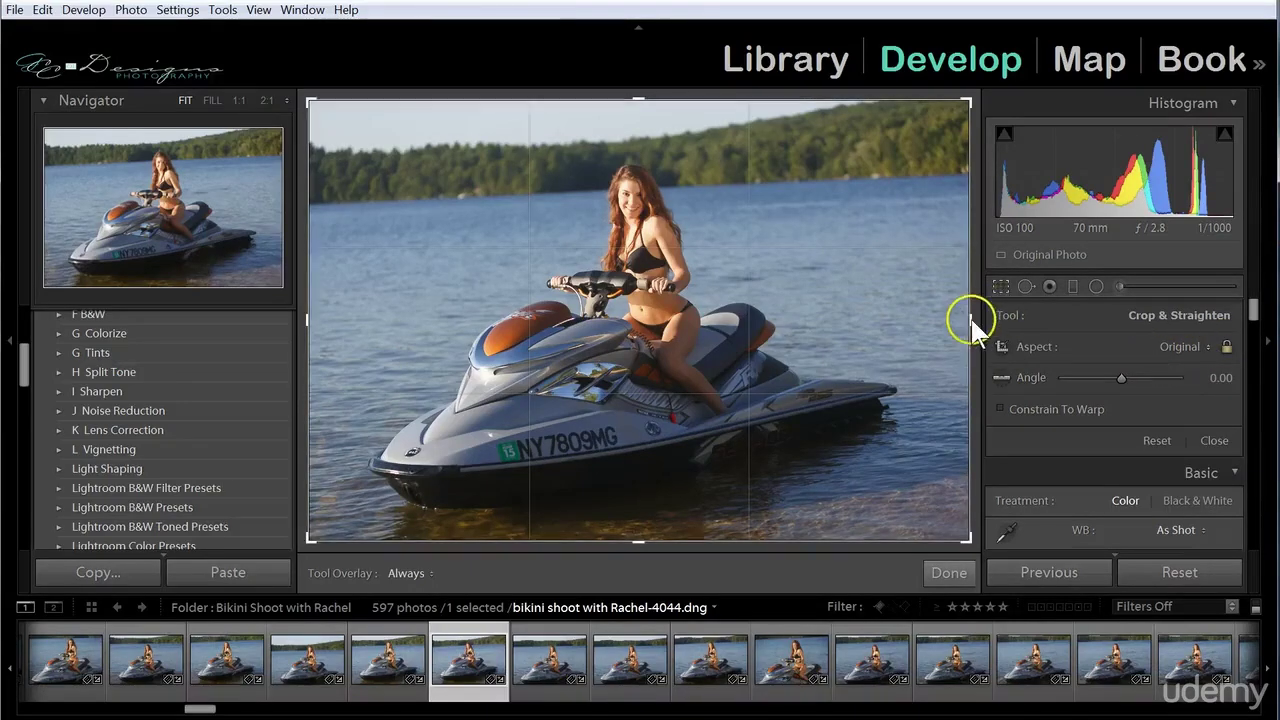
drag(970, 316, 883, 327)
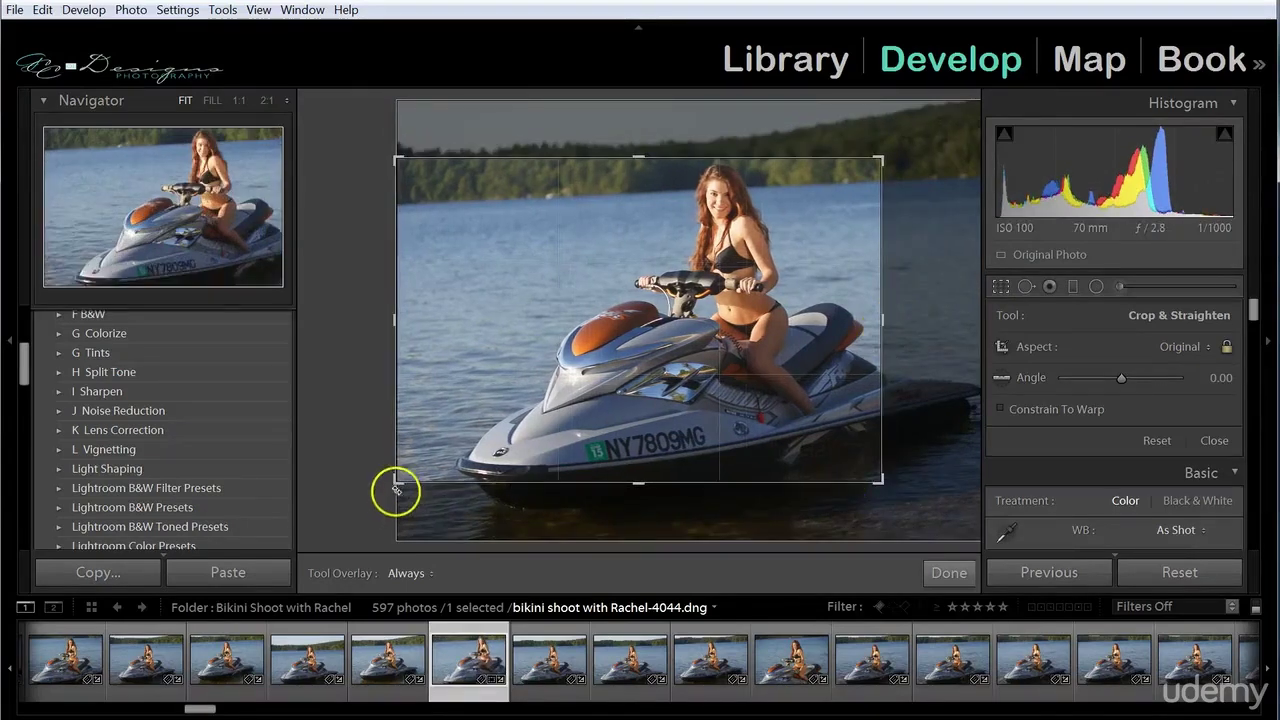
drag(397, 481, 463, 457)
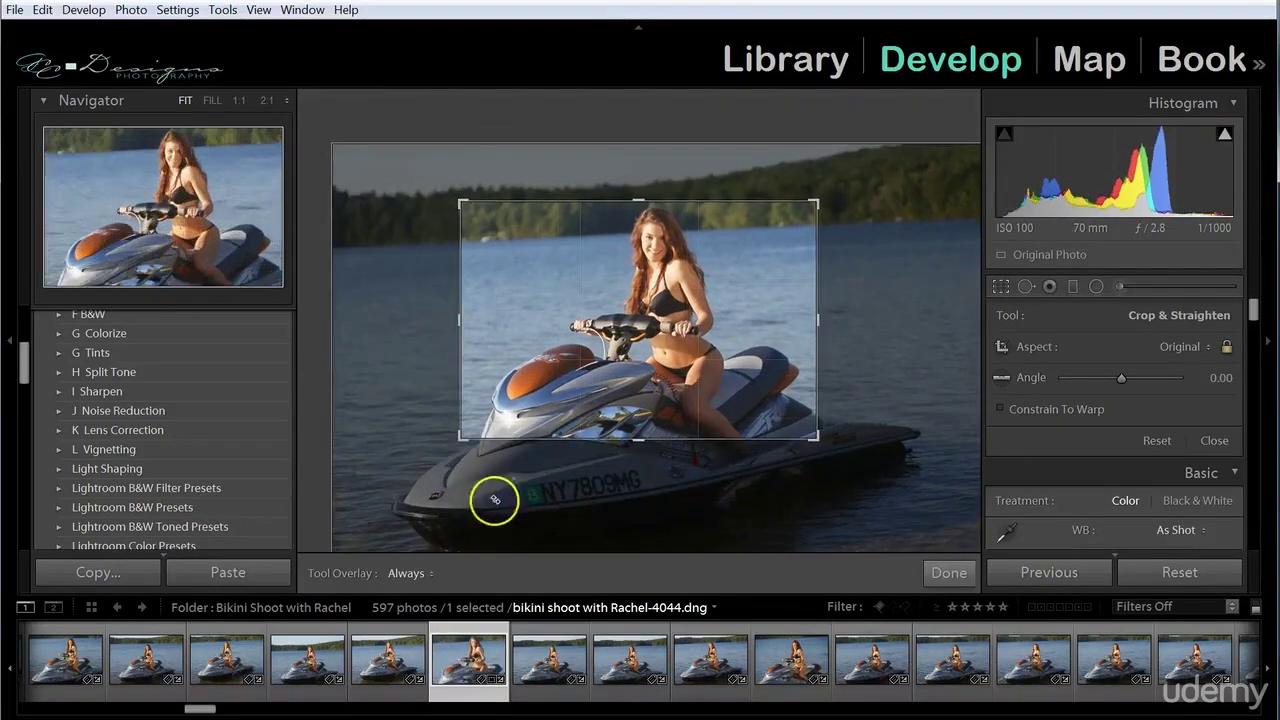
drag(463, 197, 543, 240)
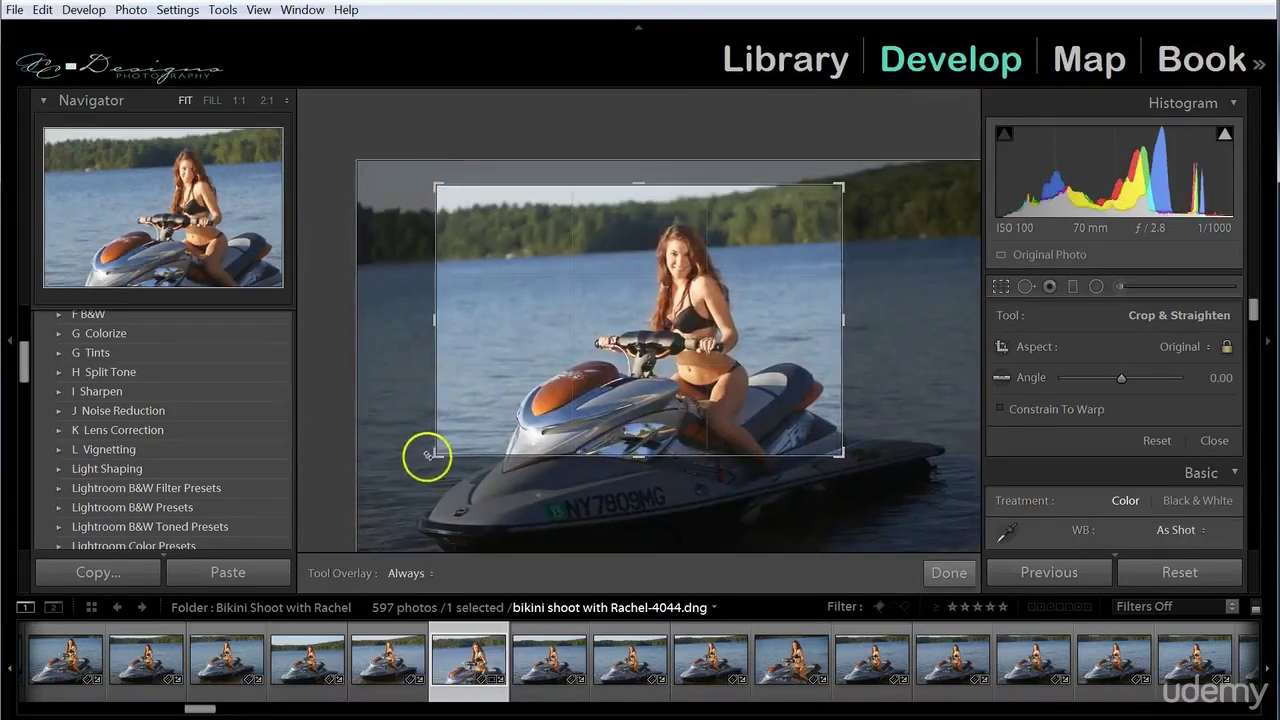
drag(437, 453, 423, 463)
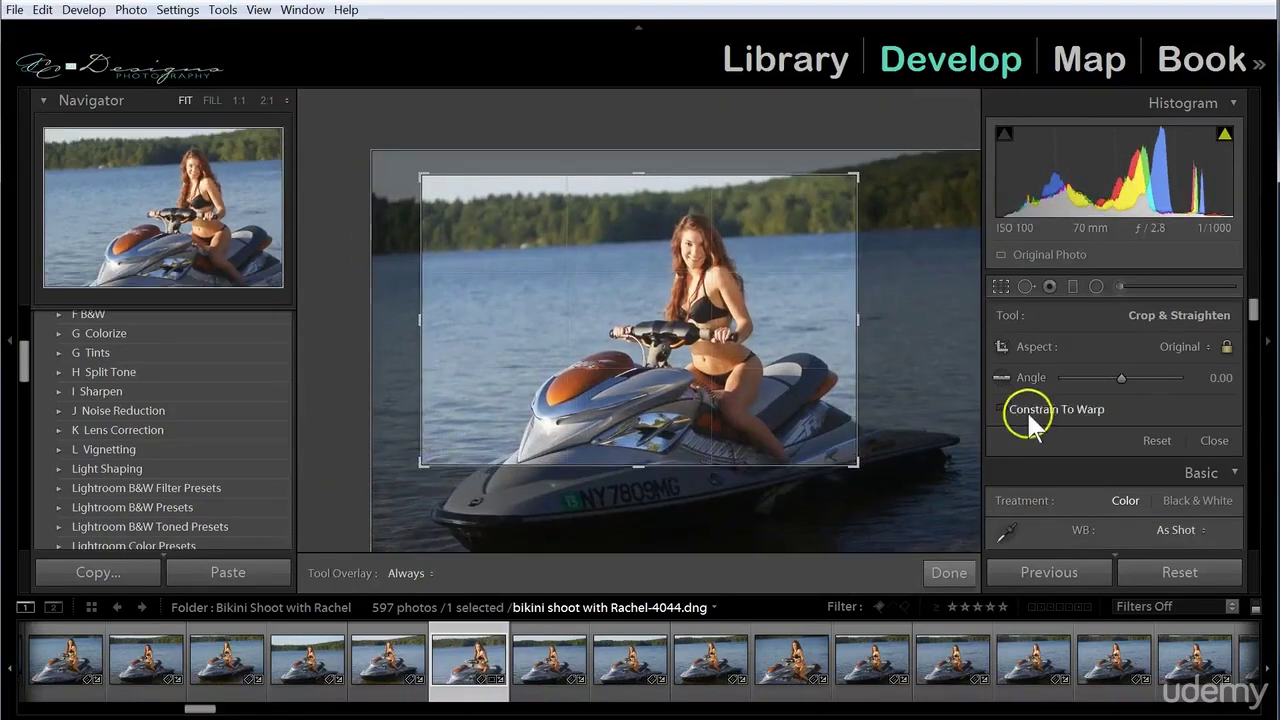
Step: Set the crop aspect ratio to 5 x 7 and enlarge the crop frame slightly around the rider
click(1227, 346)
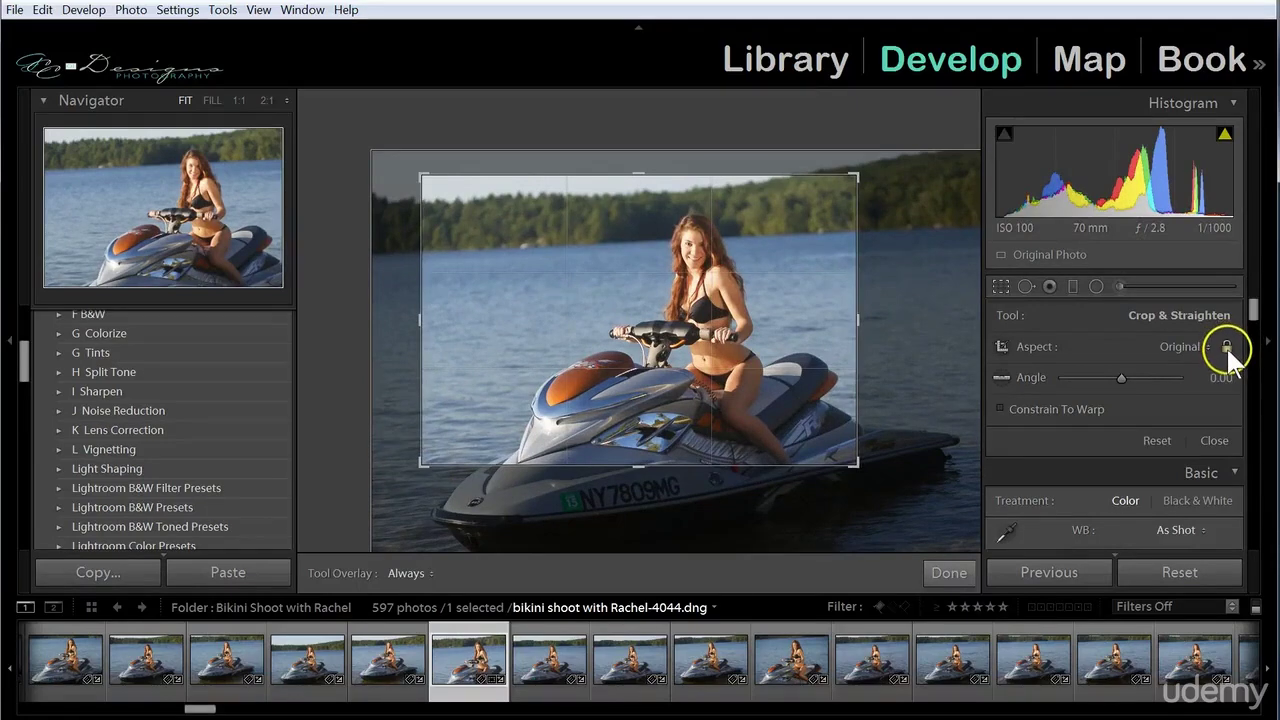
click(1209, 346)
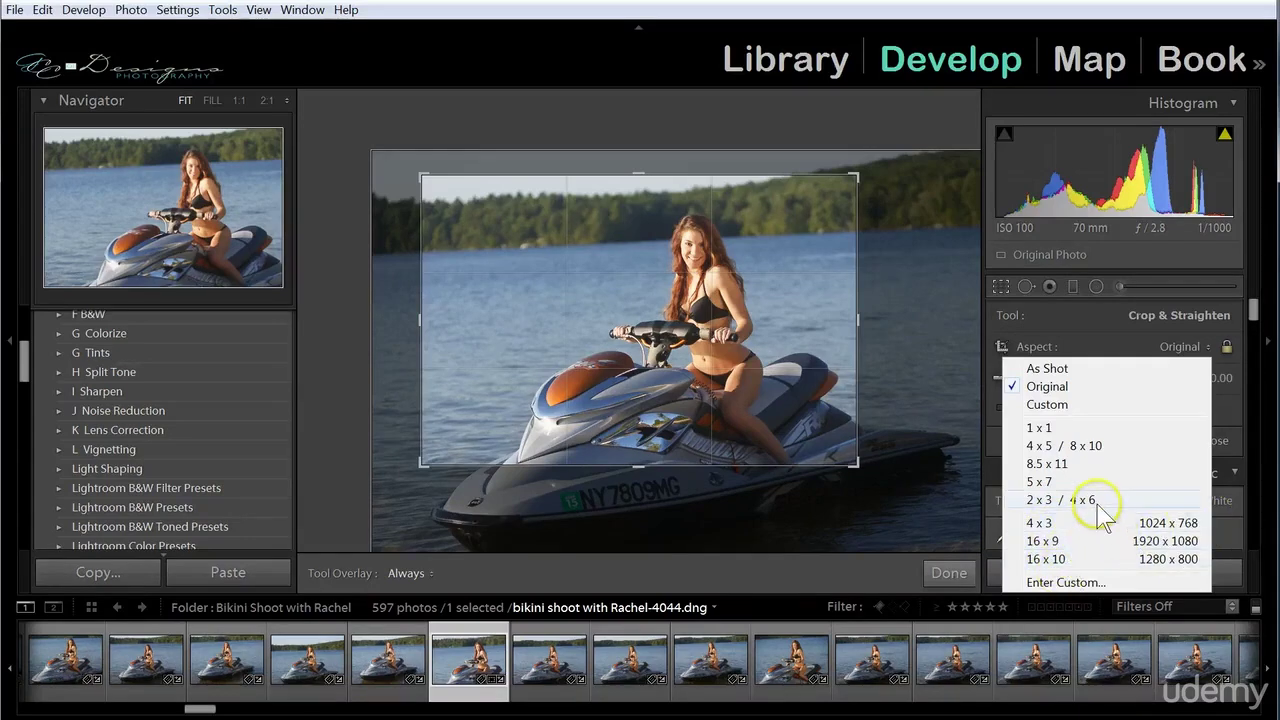
click(1050, 483)
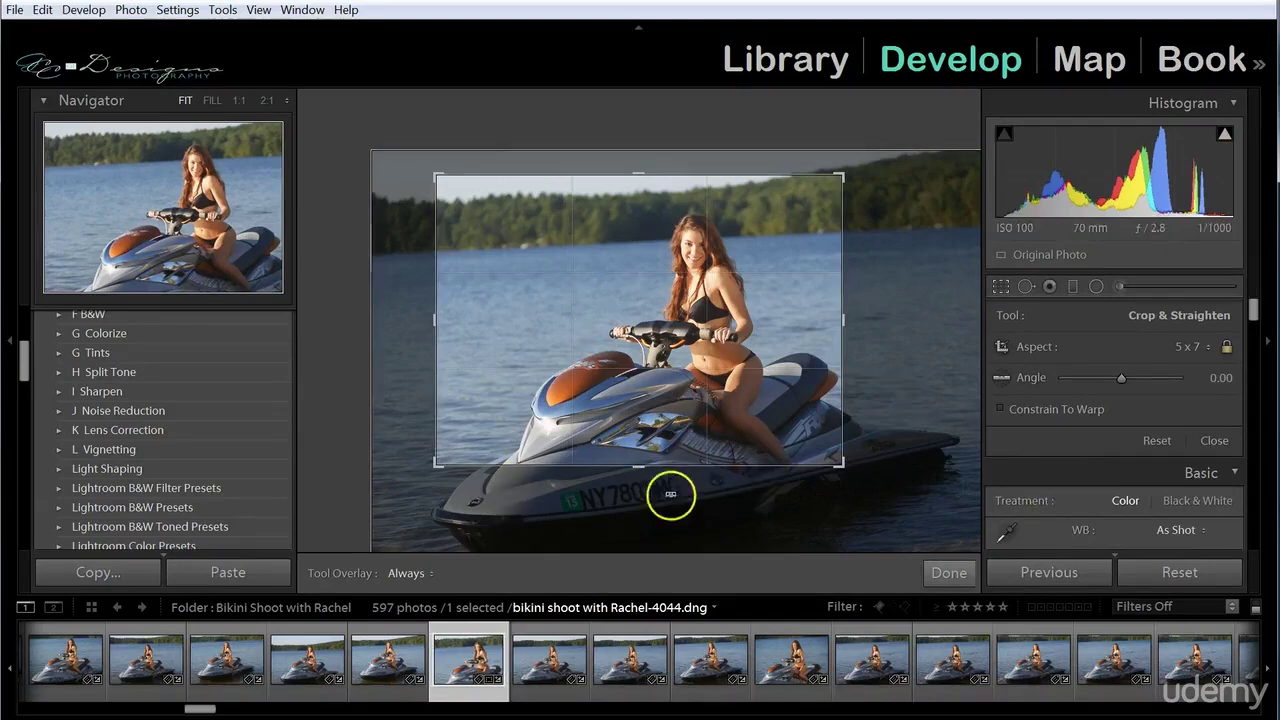
drag(840, 463, 863, 477)
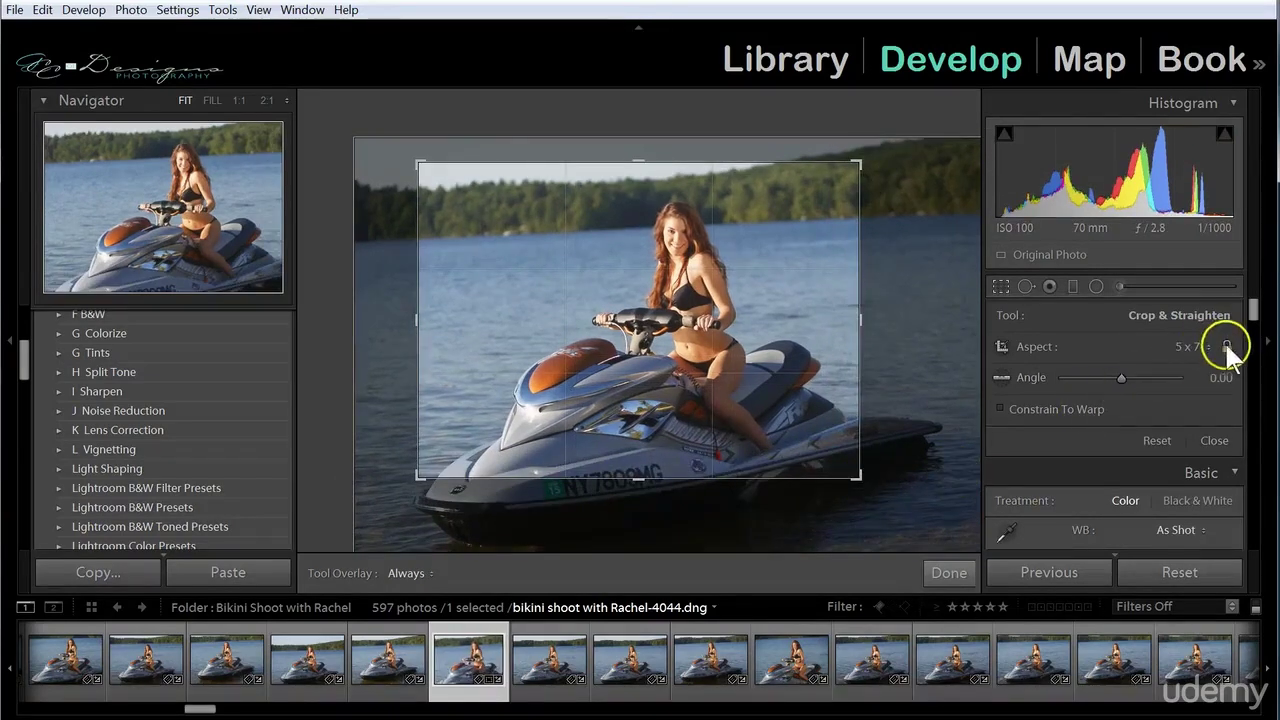
Step: Unlock the aspect ratio to crop the photo to a wide strip ending at the rider's thighs, and reset the applied crop
click(1227, 347)
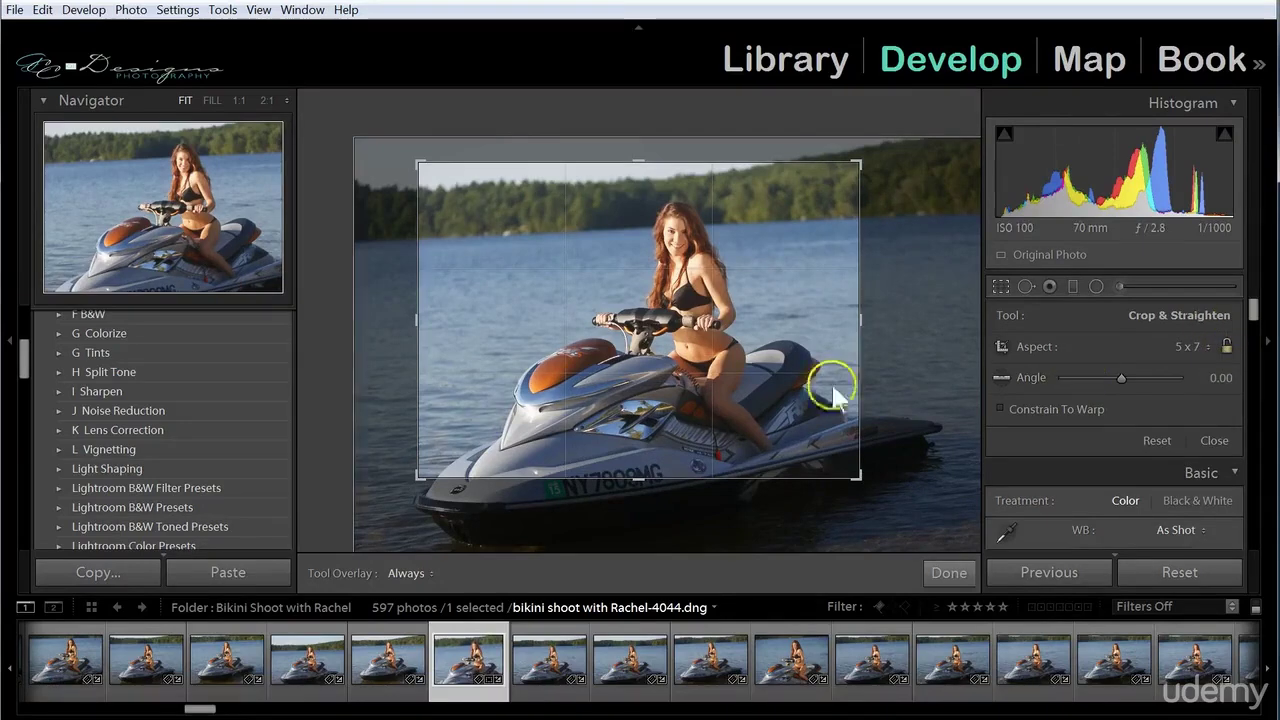
drag(858, 322, 910, 317)
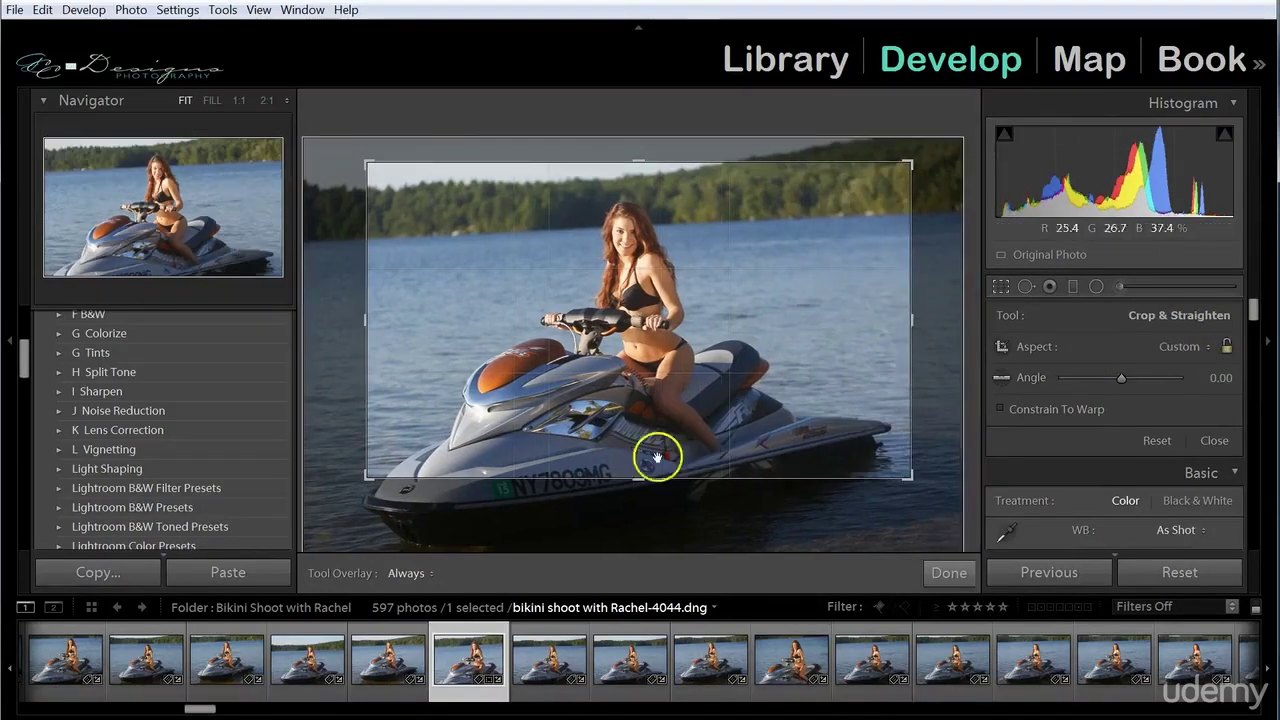
drag(646, 476, 640, 428)
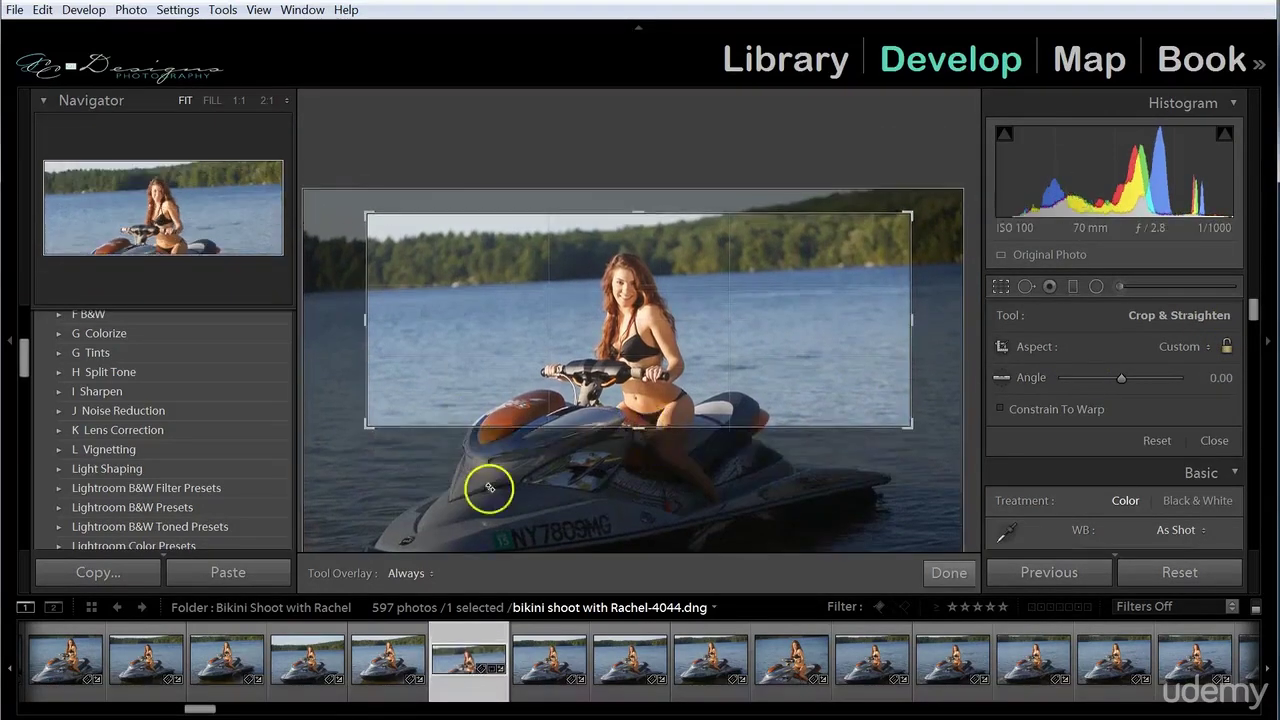
key(Return)
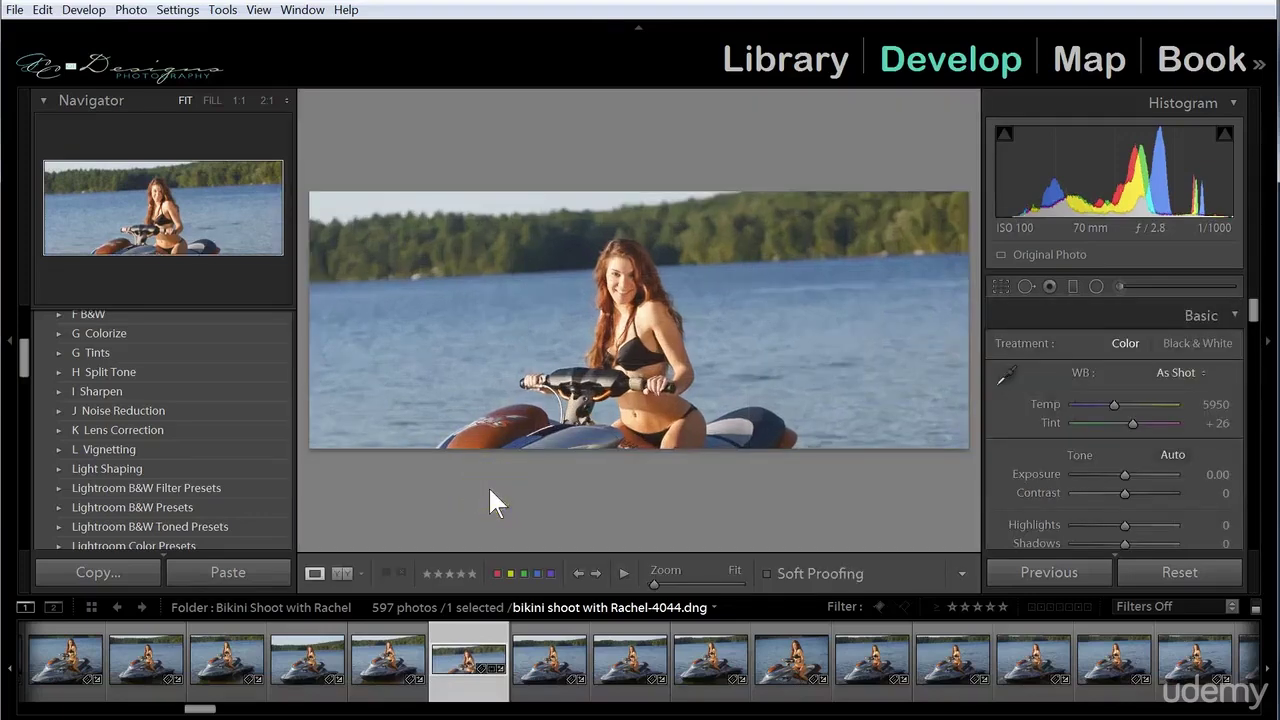
key(alt)
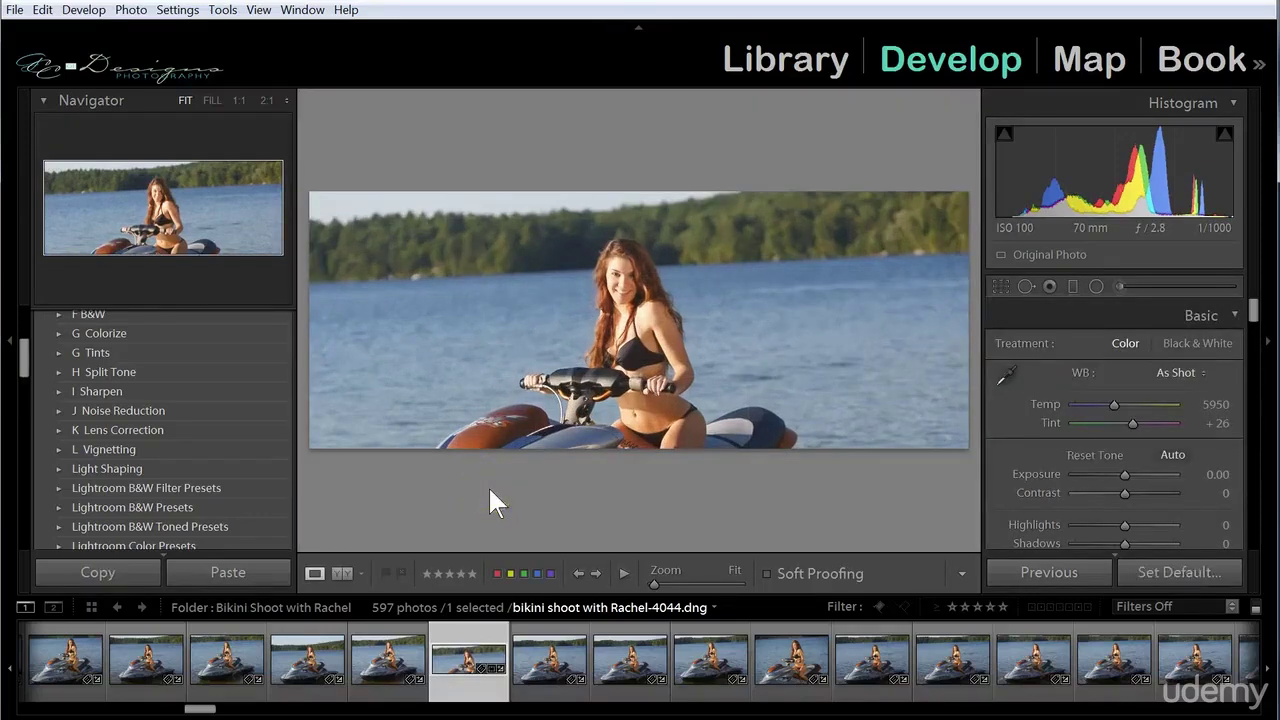
key(ctrl+z)
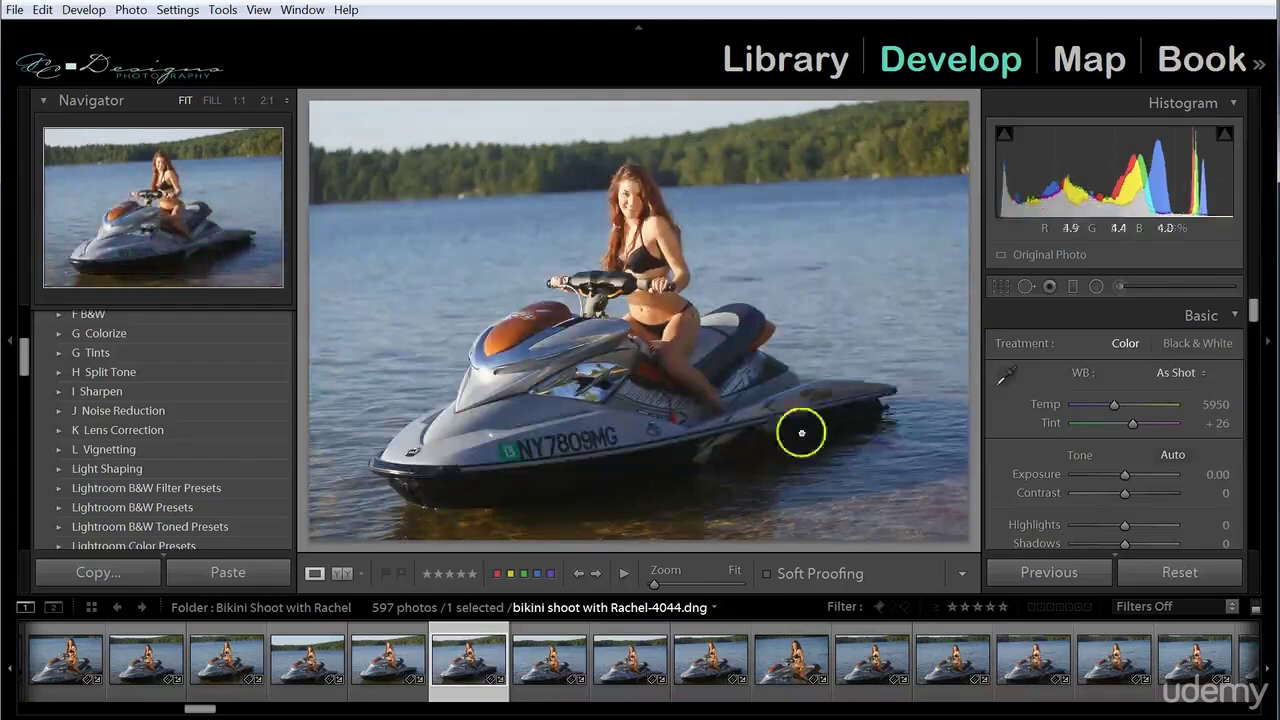
Step: Rotate the jet ski photo to an angle of 2.93 in Crop & Straighten, and reset the angle and crop
click(1001, 287)
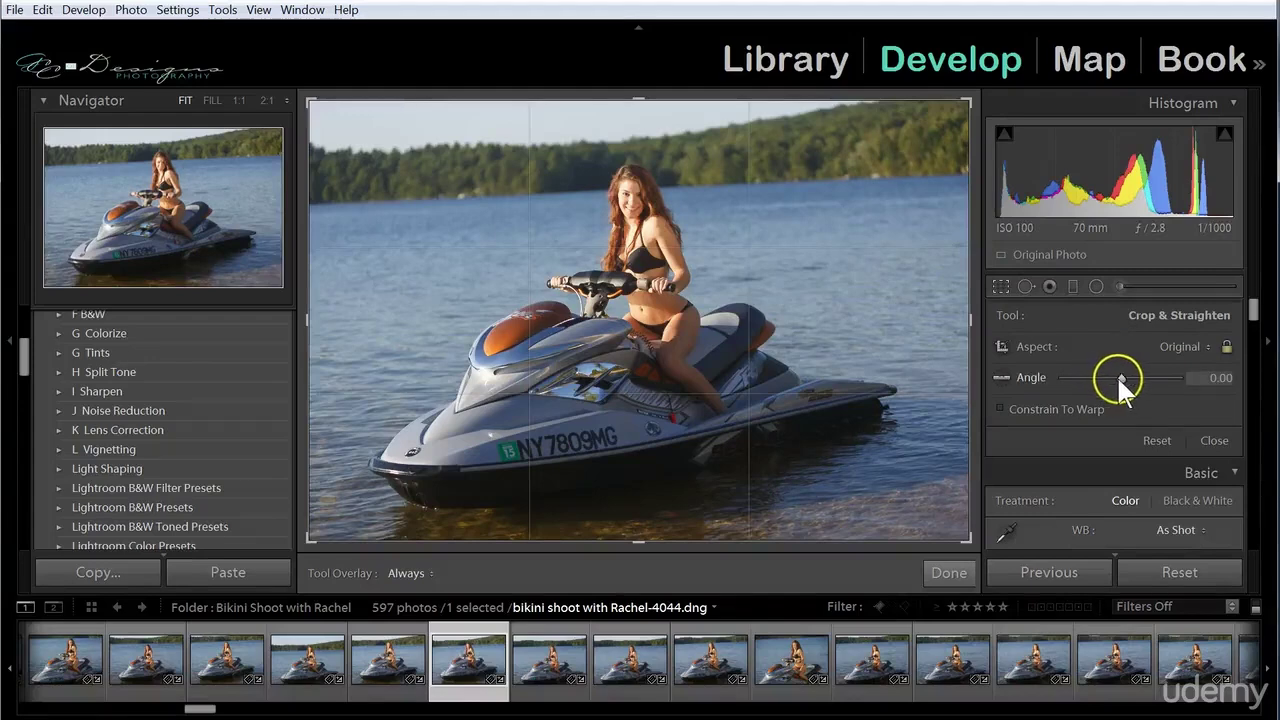
drag(1120, 377, 1124, 377)
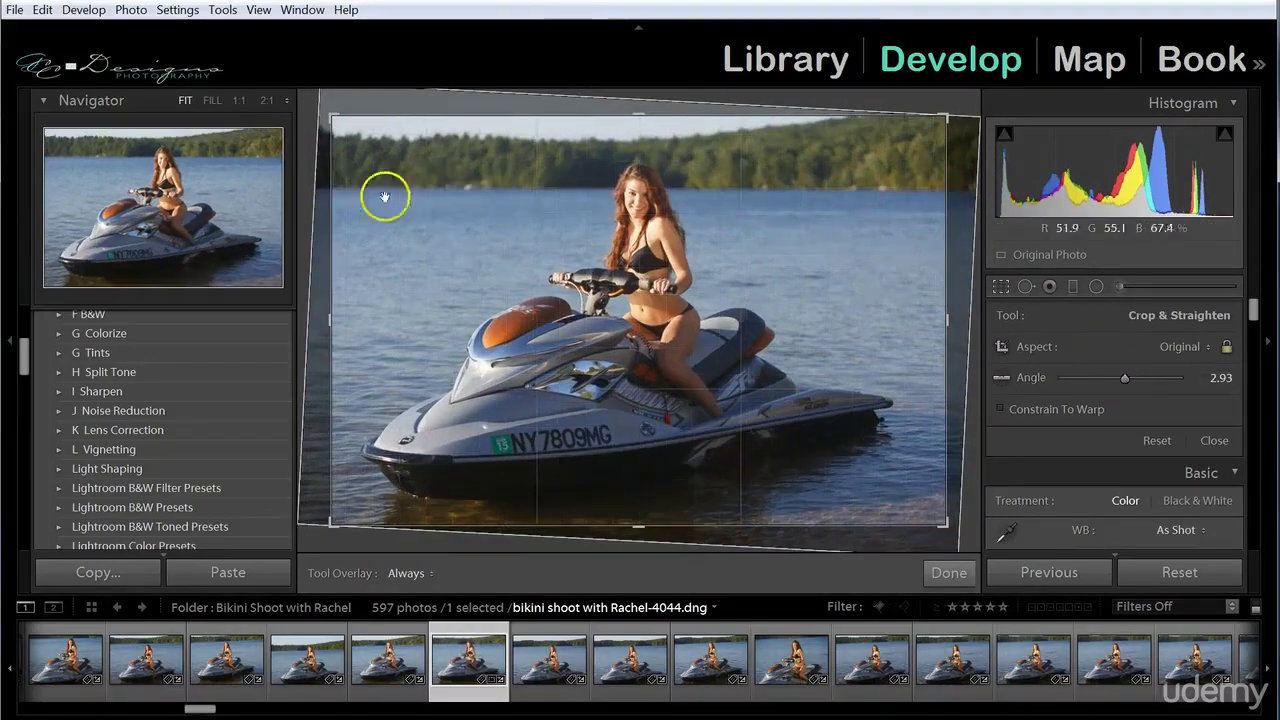
click(1125, 378)
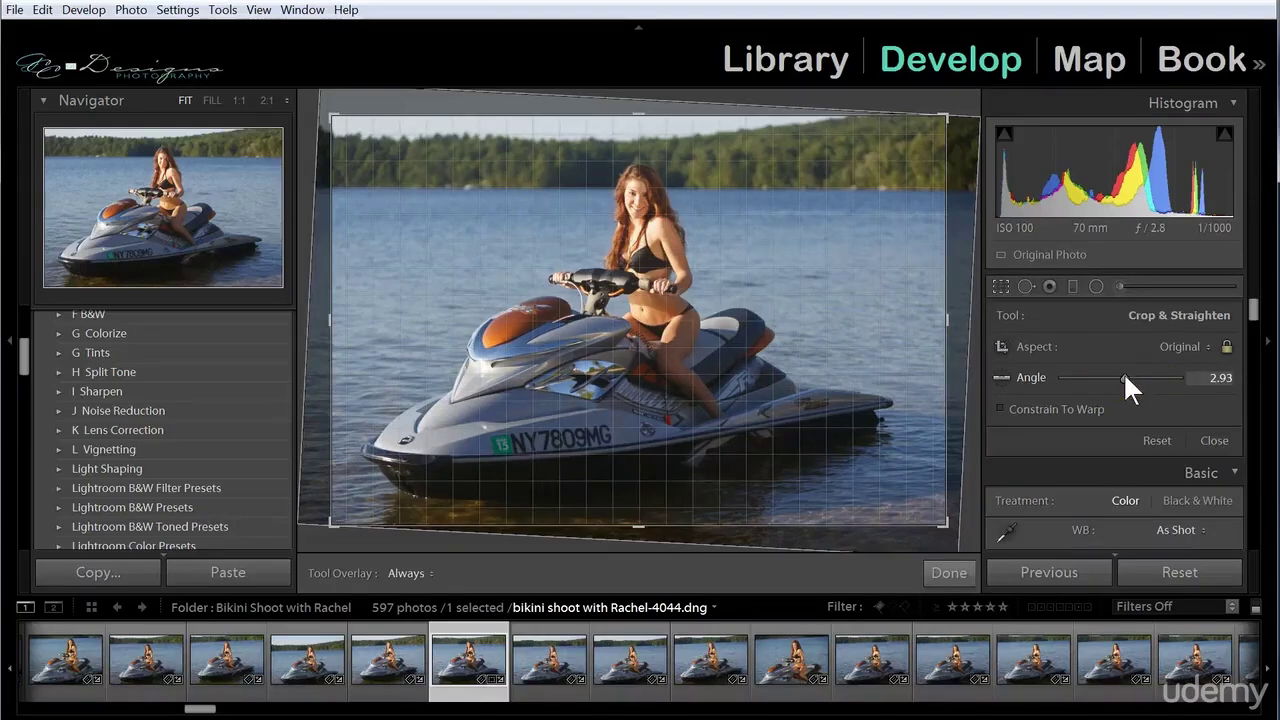
click(1113, 408)
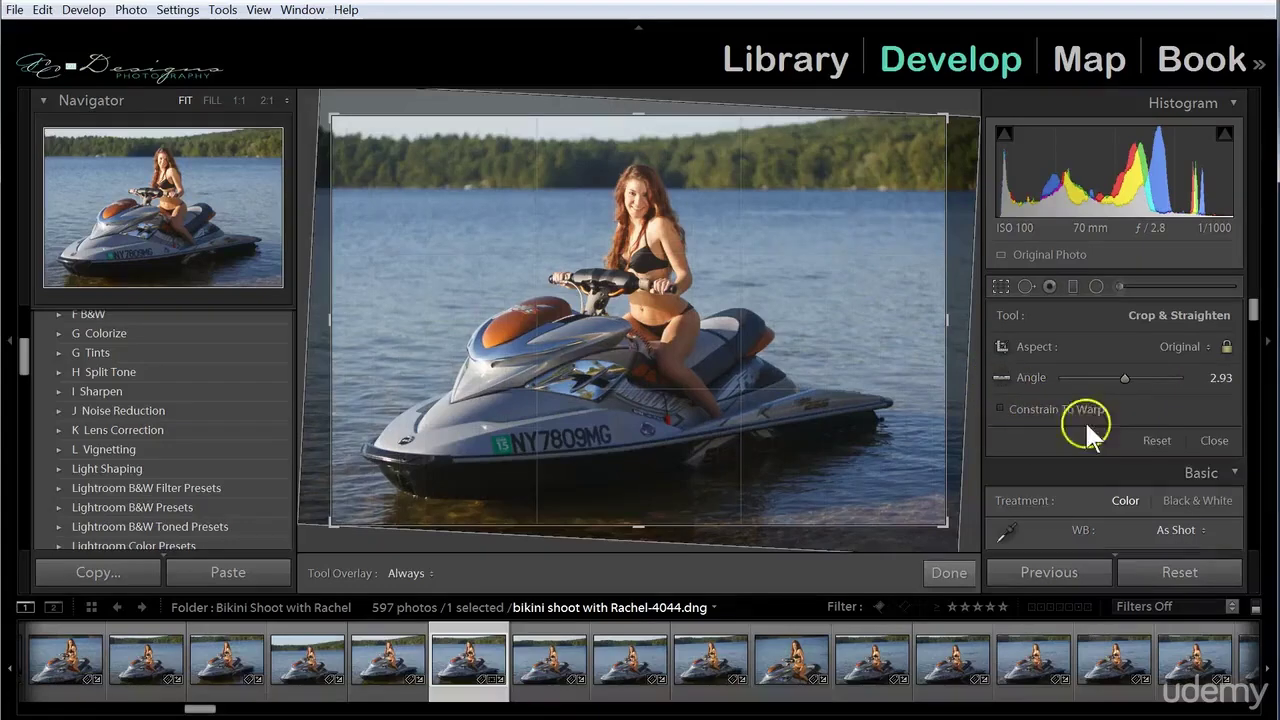
double_click(1028, 374)
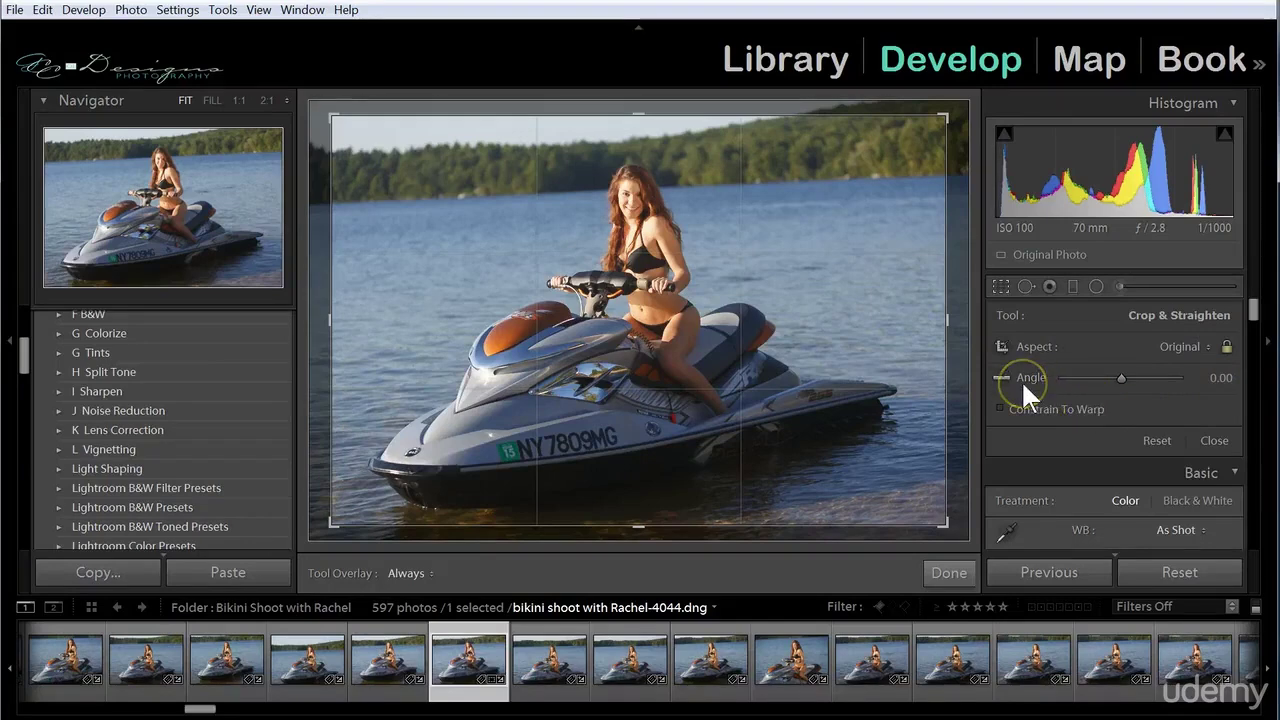
key(alt)
key(ctrl+alt+r)
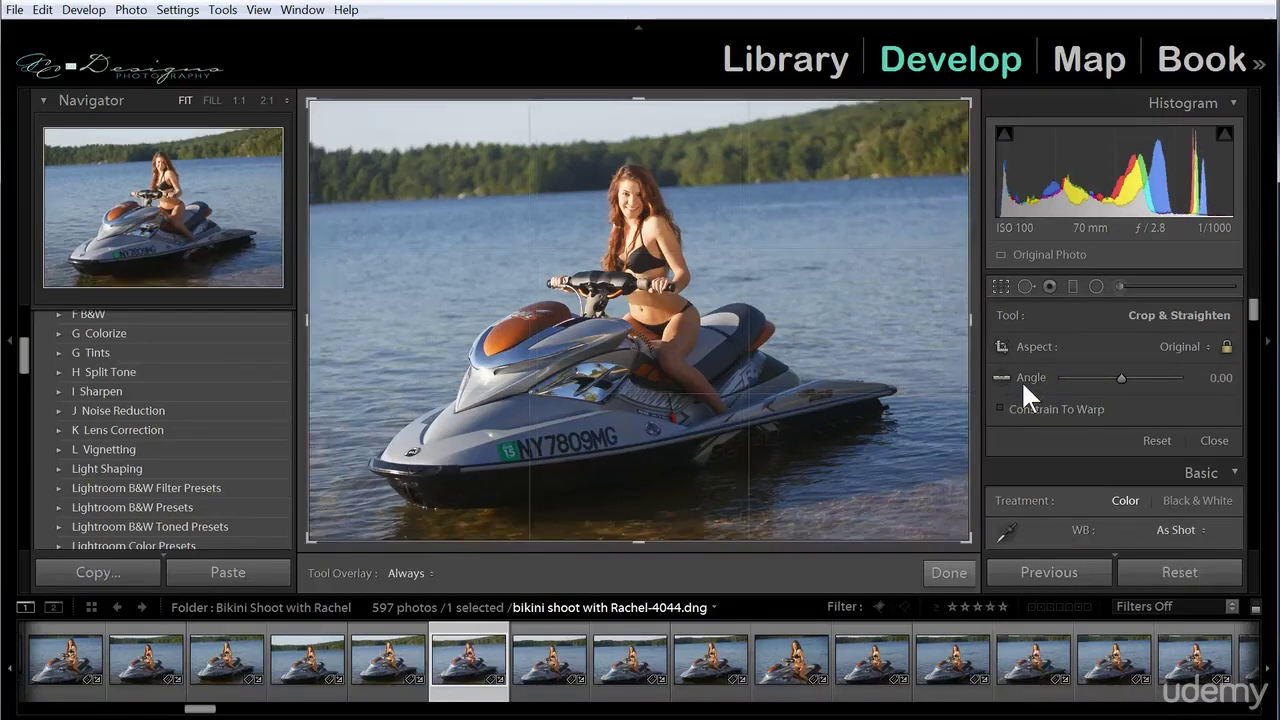
Step: Straighten the photo along the far shoreline with the Straighten tool to an angle of about 2.85, and apply the crop
mouse_move(1021, 383)
mouse_down()
mouse_move(1043, 403)
mouse_move(1001, 373)
mouse_move(337, 246)
mouse_move(434, 199)
mouse_move(509, 203)
mouse_move(380, 194)
mouse_move(434, 191)
mouse_move(433, 207)
mouse_move(757, 194)
mouse_up()
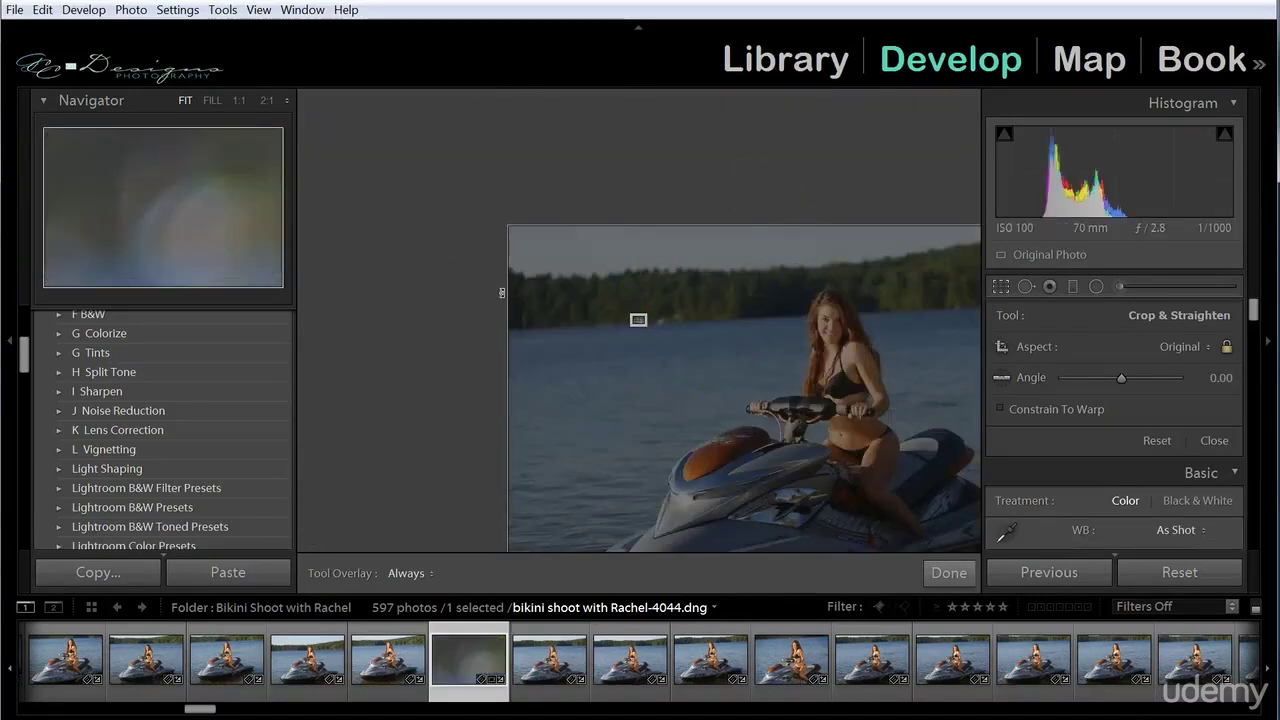
key(ctrl+z)
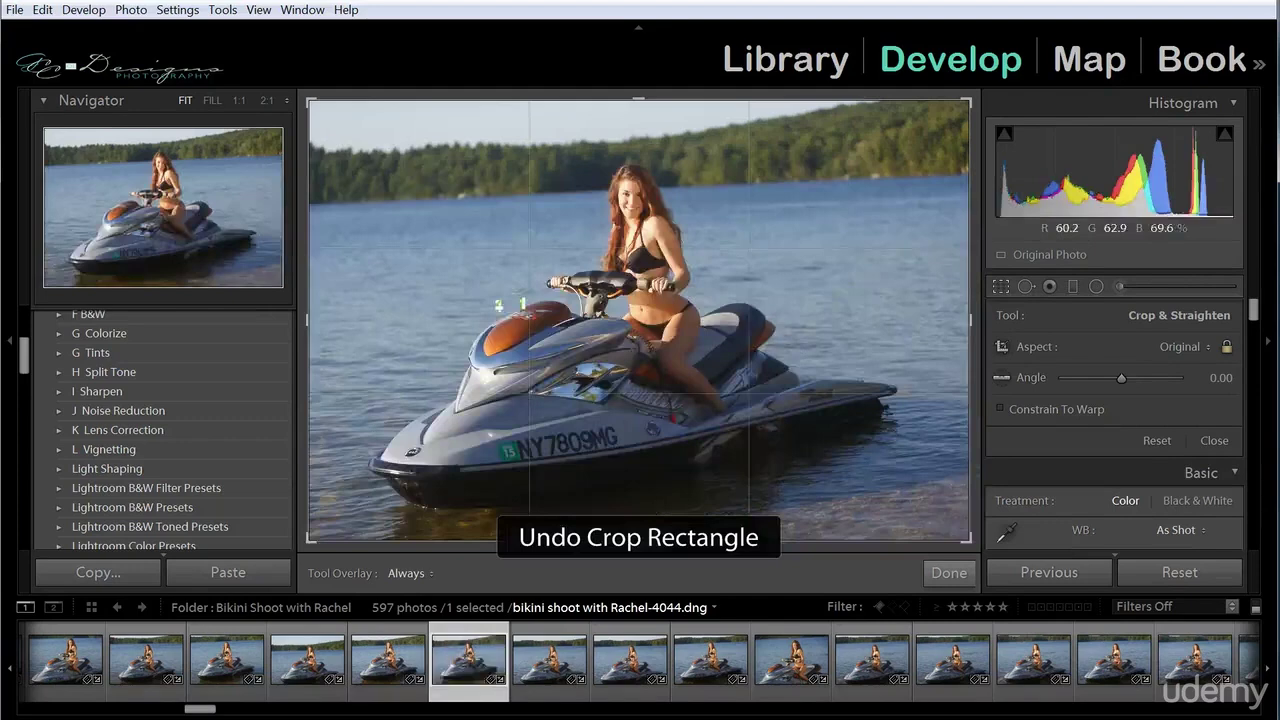
click(997, 380)
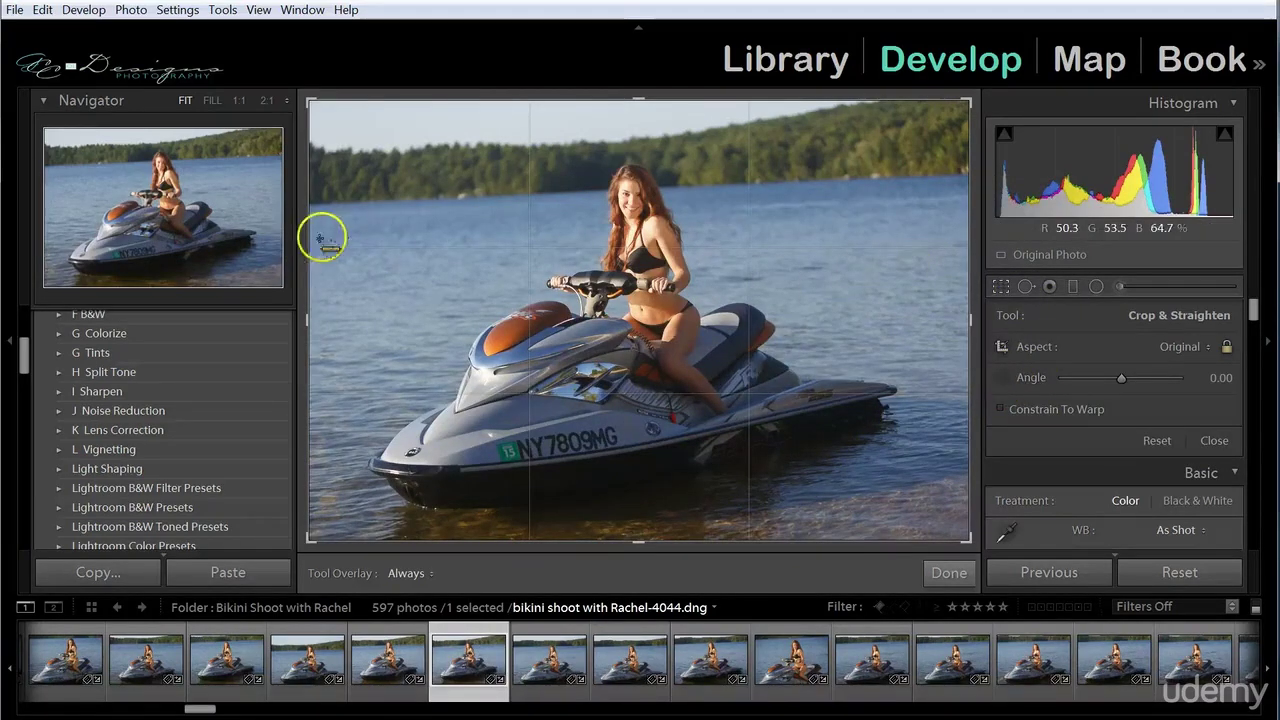
drag(439, 200, 828, 181)
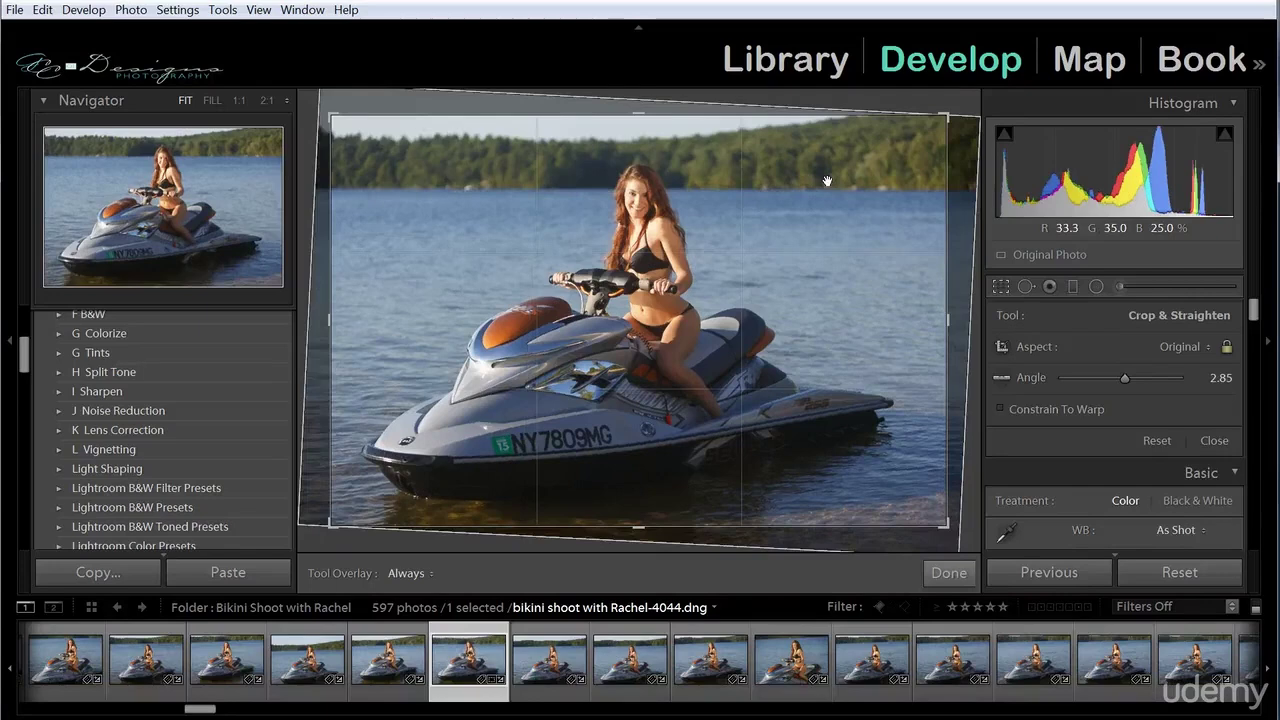
key(Return)
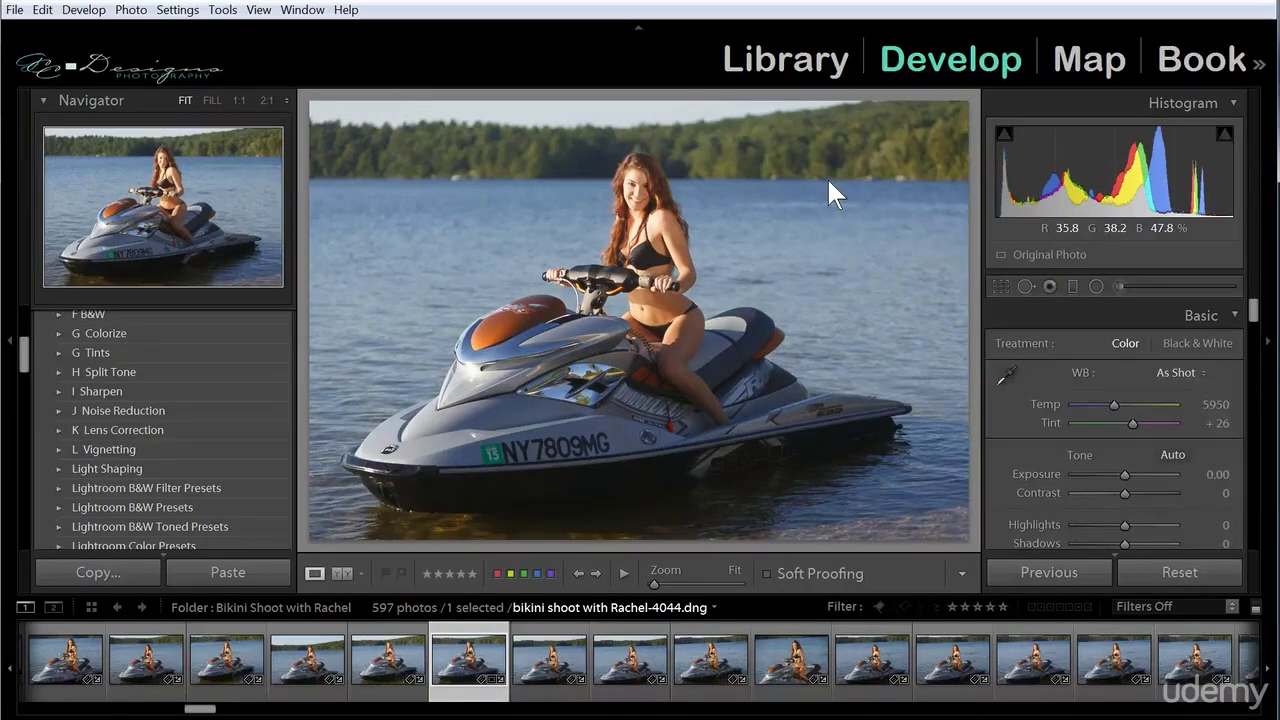
Step: Turn on Constrain To Warp for the jet ski photo's crop and show the manual Lens Corrections transform settings
click(997, 284)
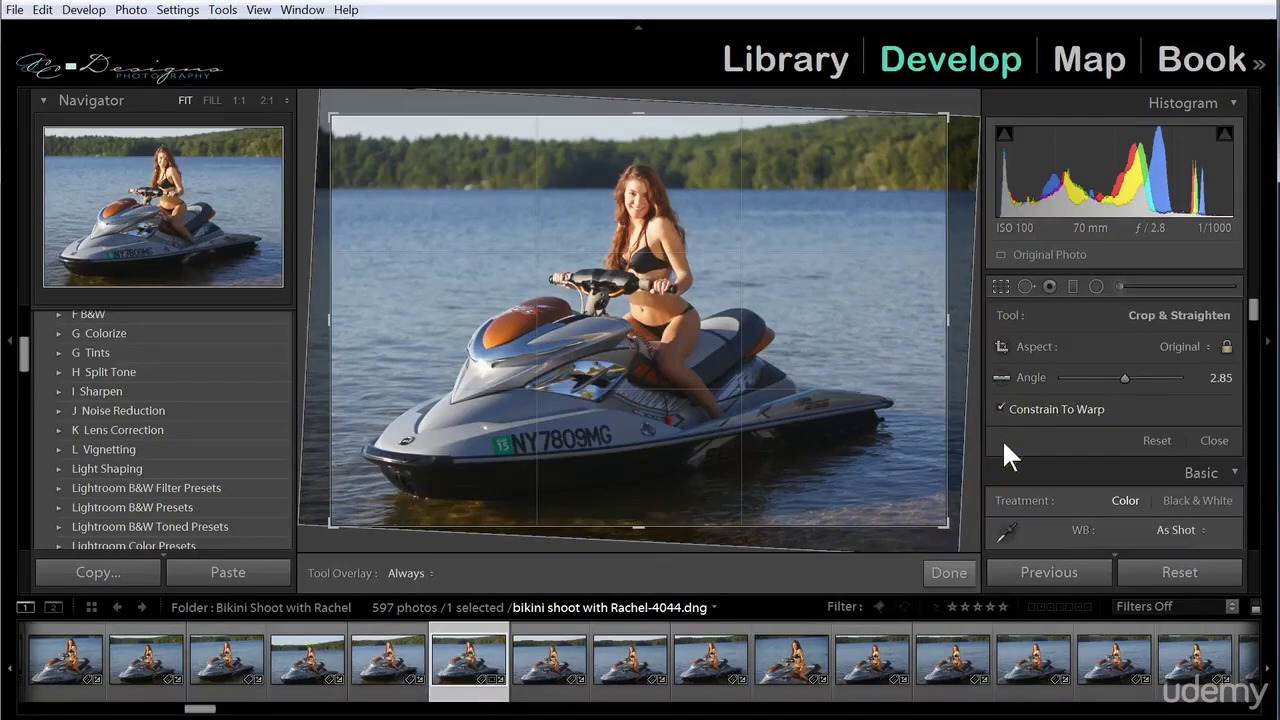
scroll(1012, 430, down, 10)
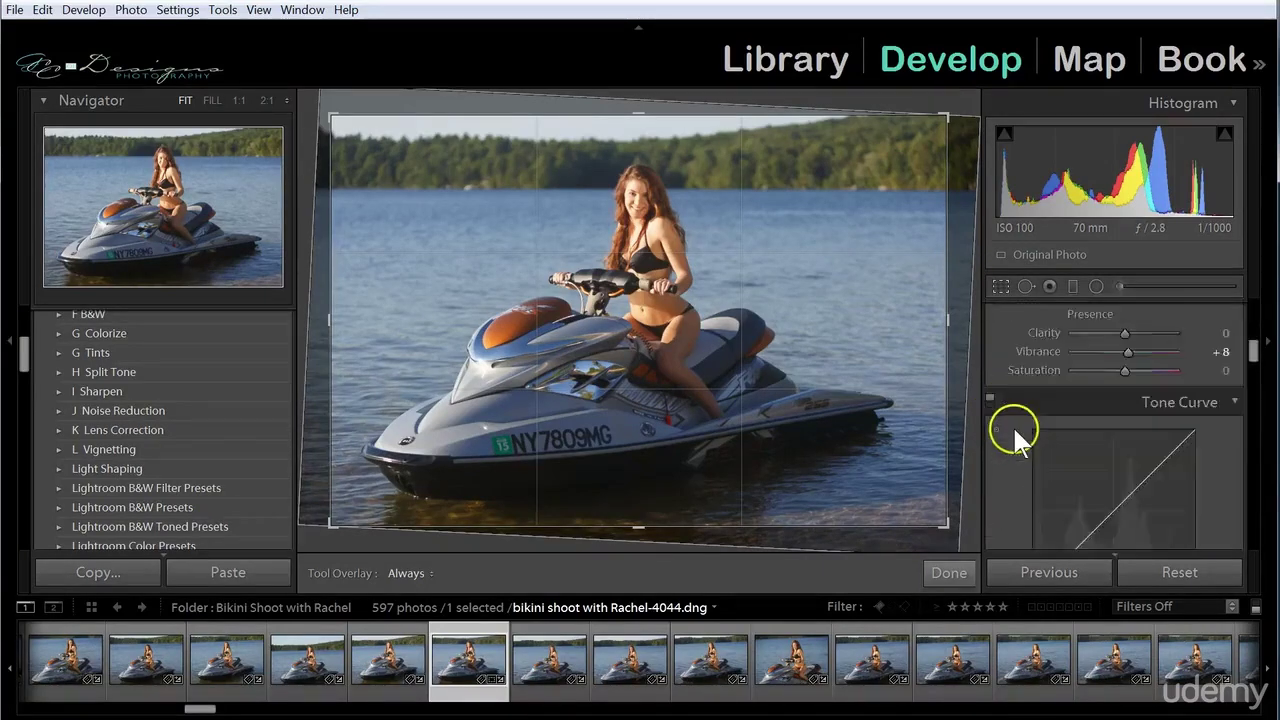
scroll(1013, 435, down, 15)
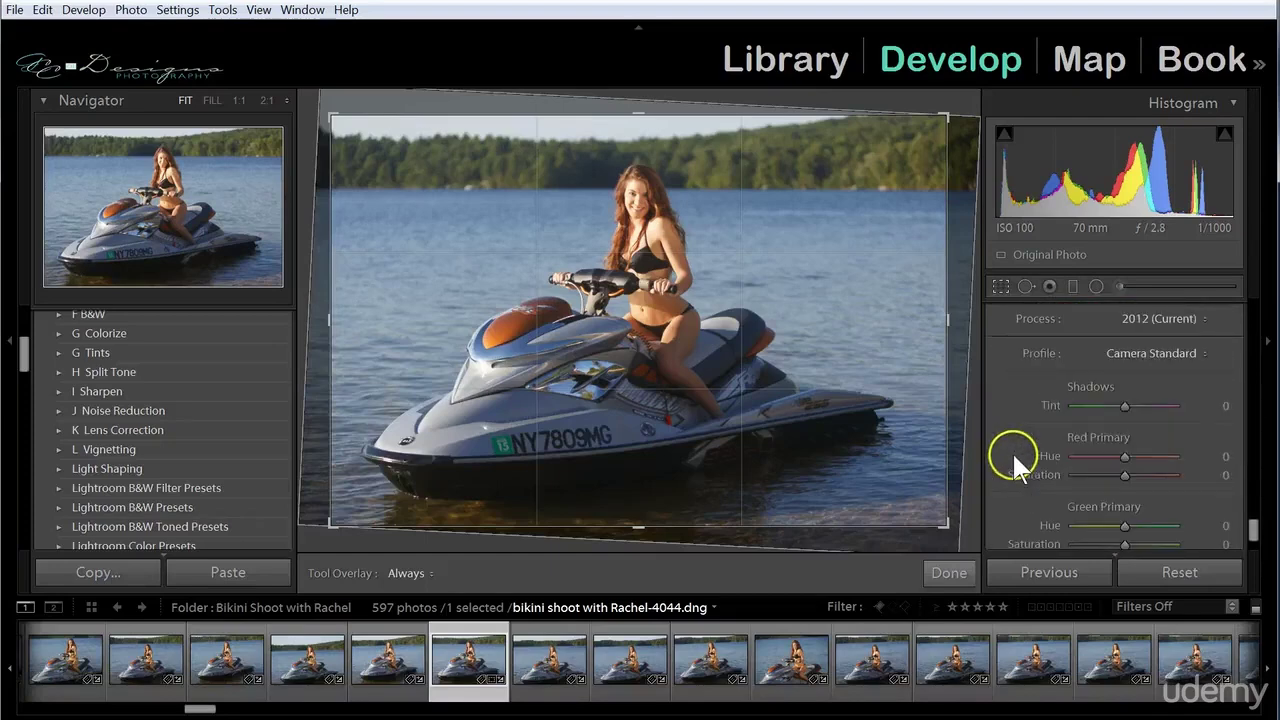
scroll(1013, 462, up, 5)
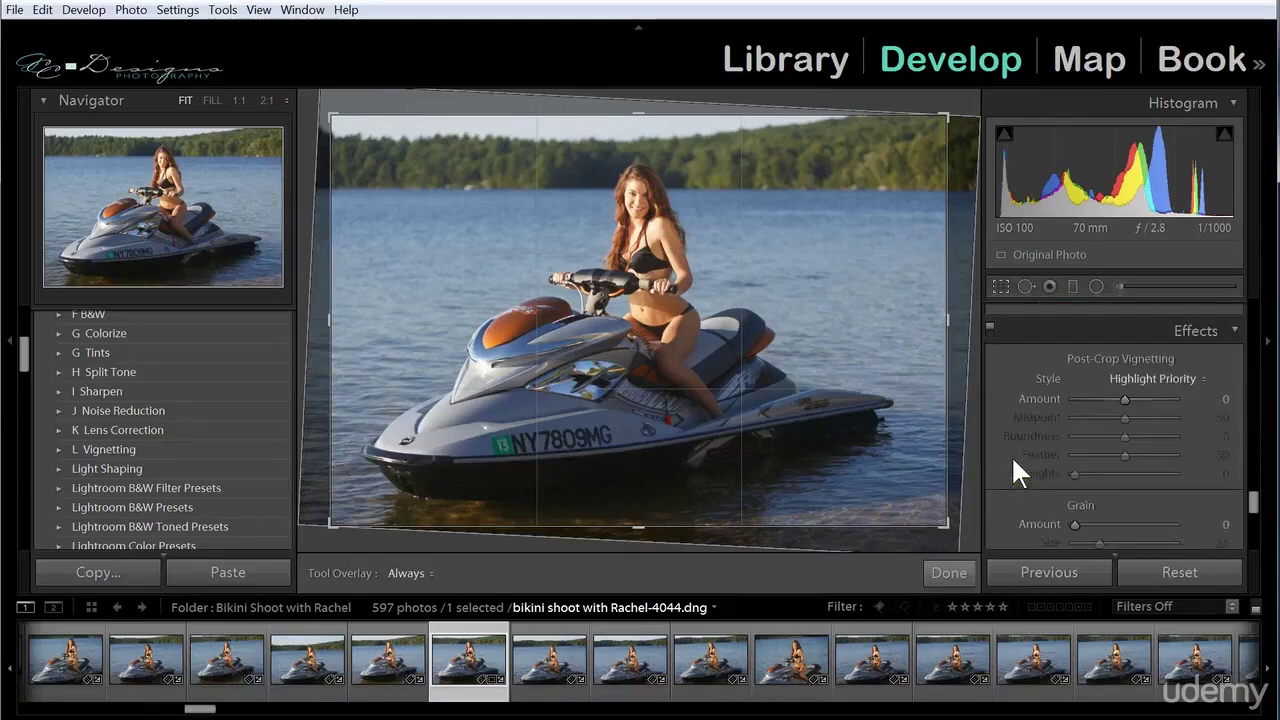
scroll(1011, 455, up, 4)
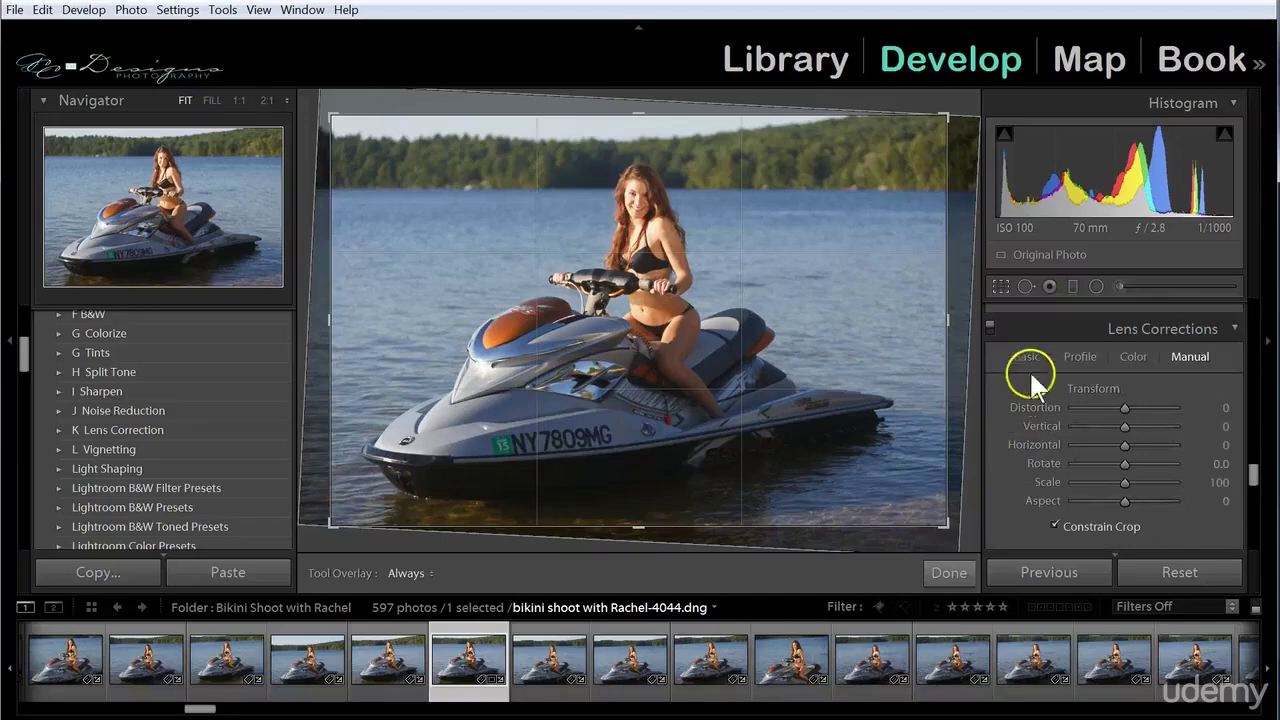
Step: Set the Lens Corrections vertical transform to +36, apply the crop, and undo the vertical transform
drag(1125, 425, 1141, 424)
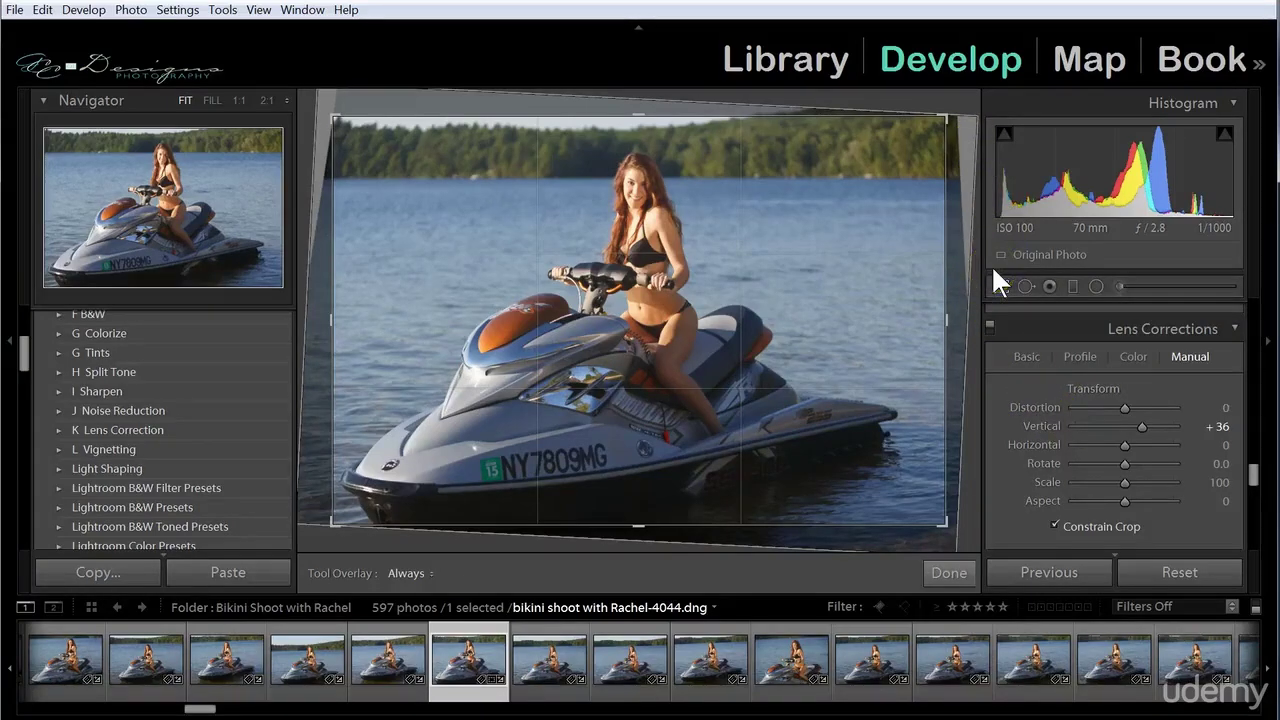
key(Return)
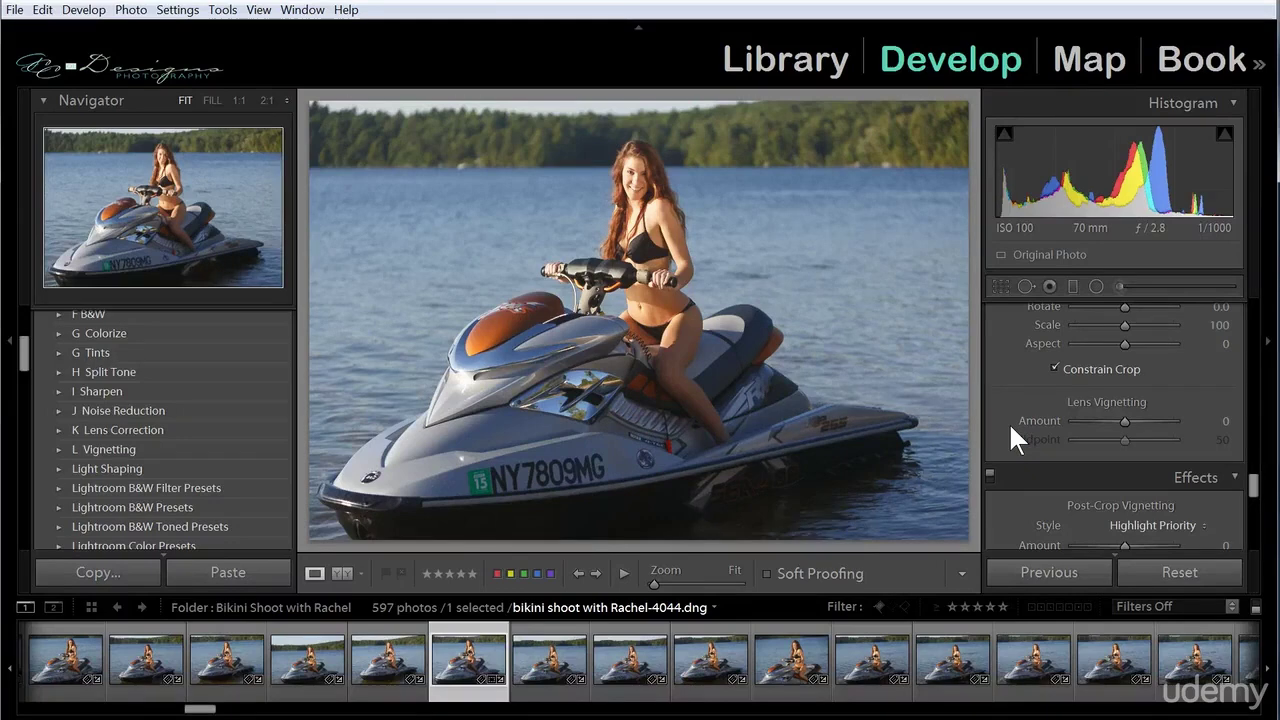
key(ctrl+z)
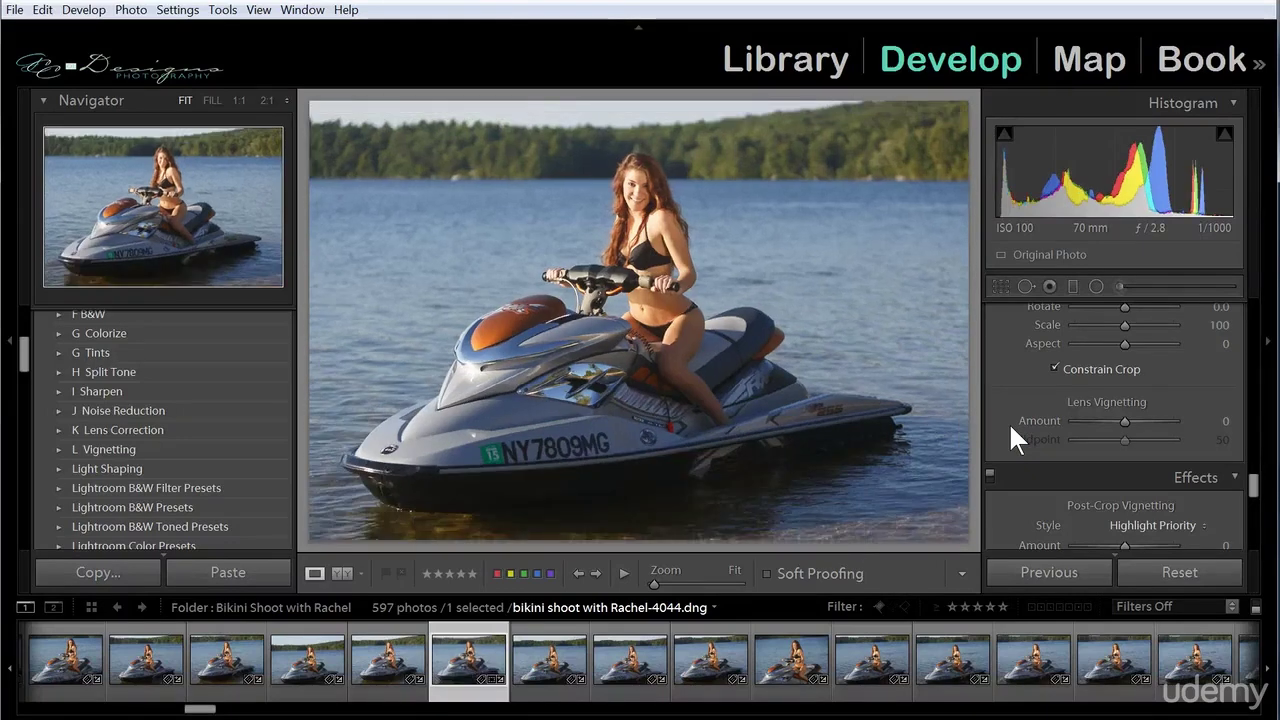
scroll(1005, 421, up, 15)
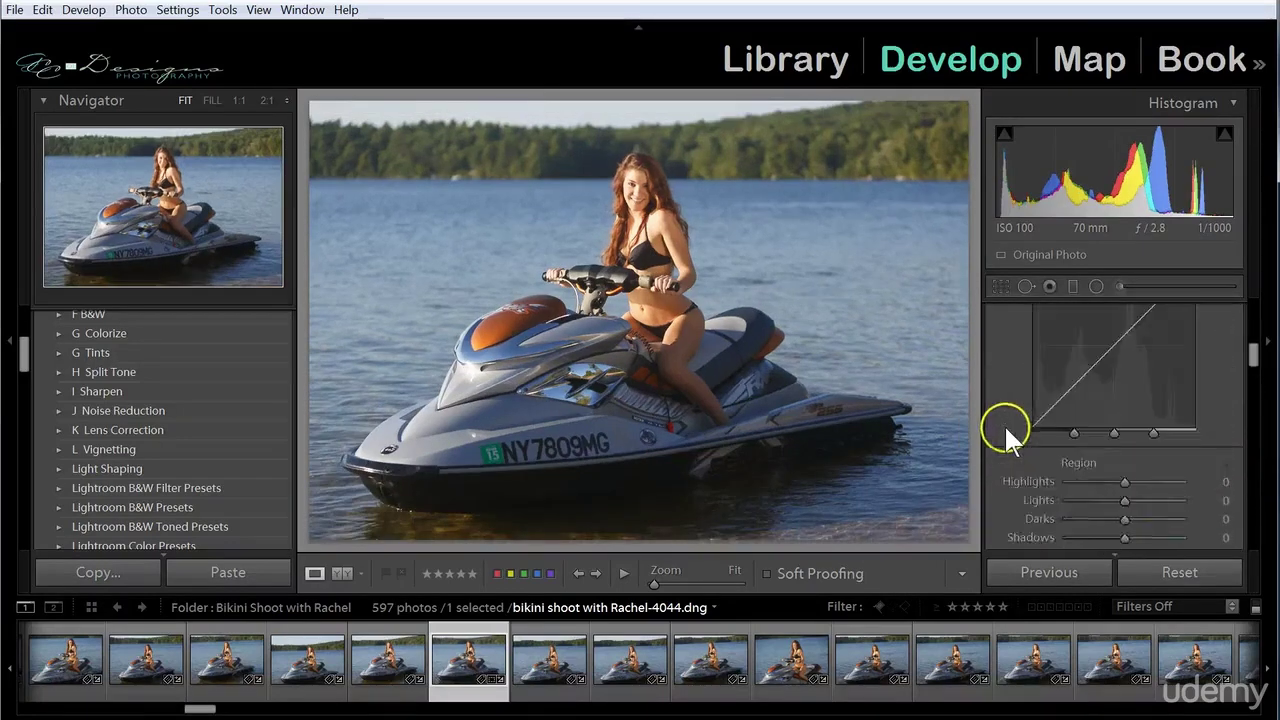
Step: Reopen Crop & Straighten for the jet ski photo and turn off Constrain To Warp
scroll(1006, 430, up, 5)
click(1000, 287)
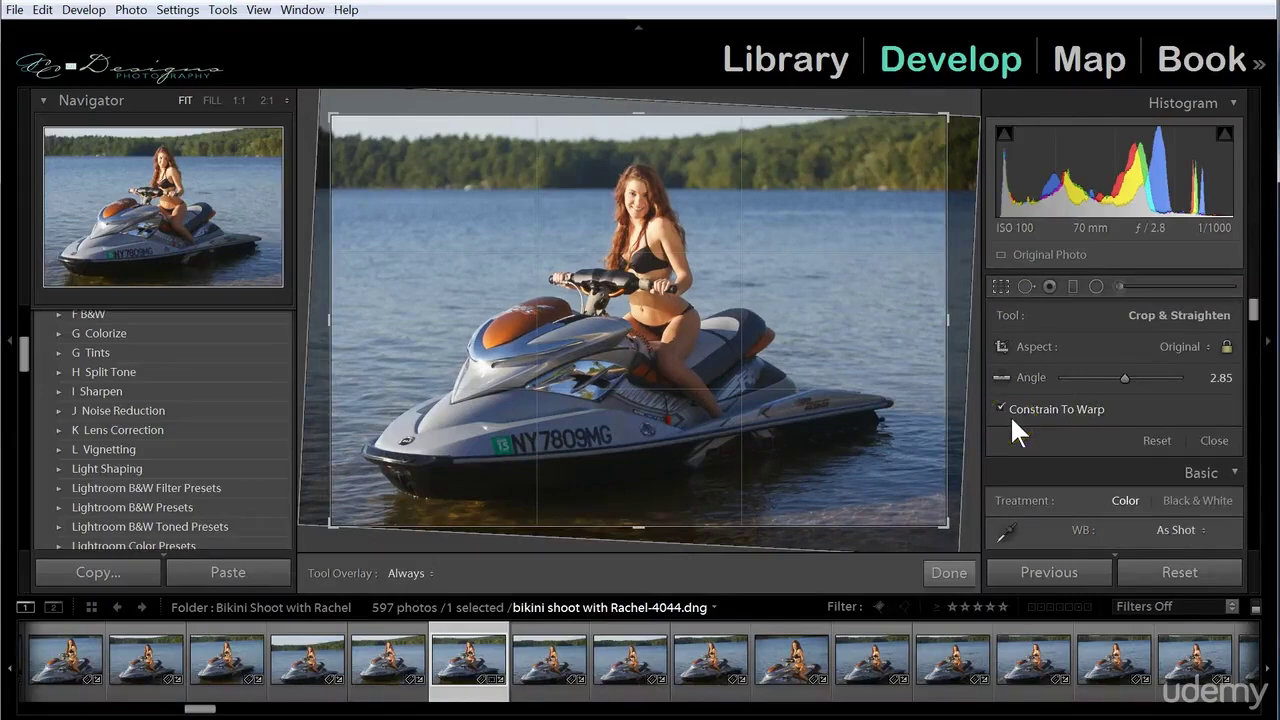
click(1000, 408)
Step: Cycle through the crop guide overlays on the jet ski photo, including diagonals, golden spiral, aspect ratios and grid
click(598, 245)
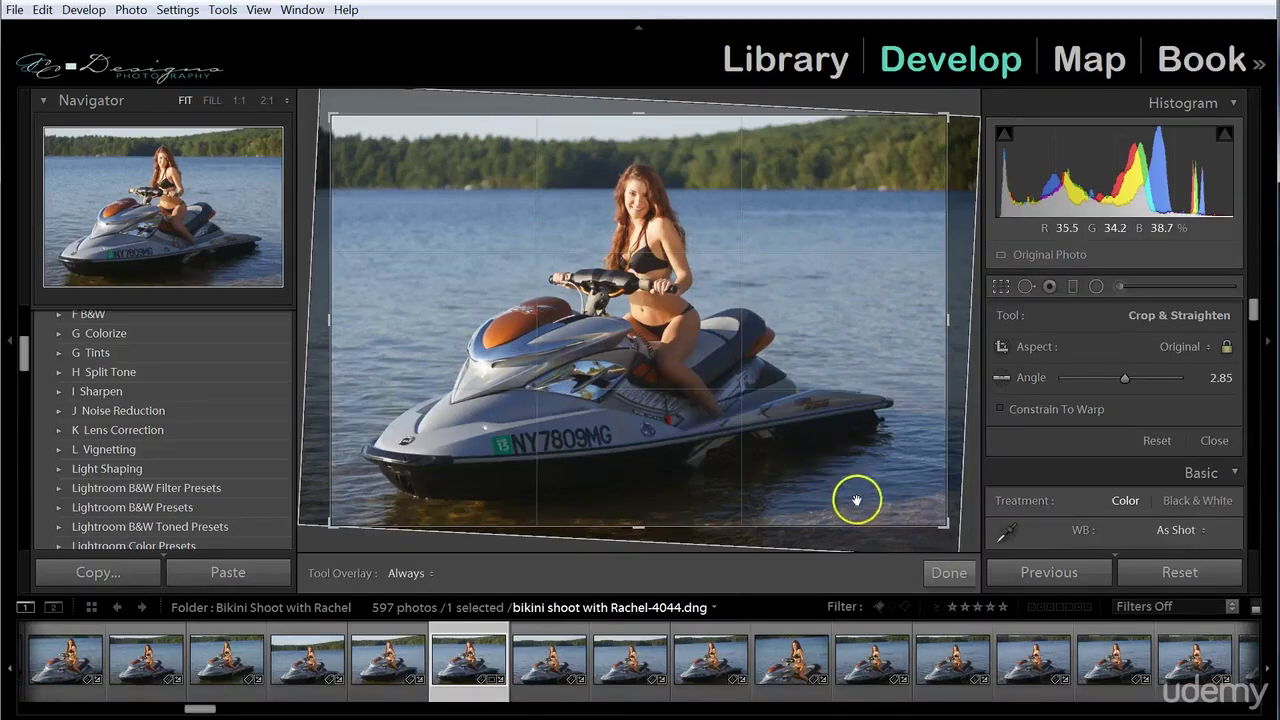
key(o)
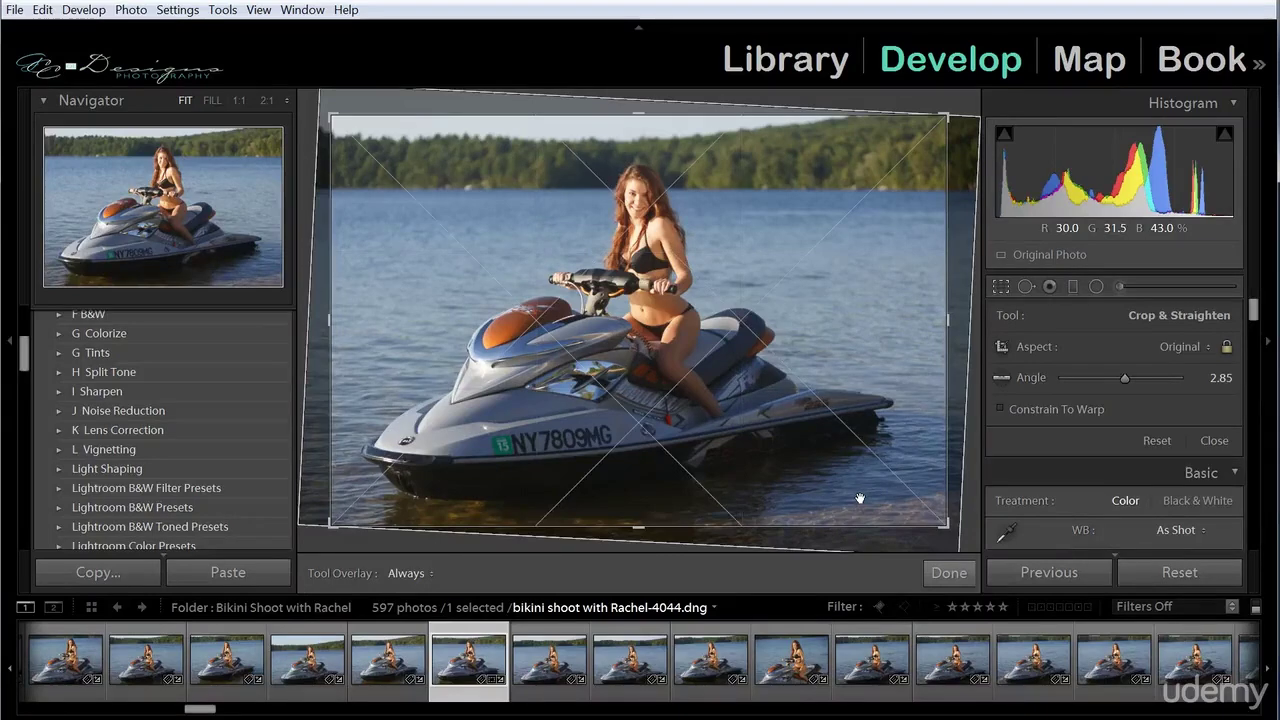
key(o)
key(o)
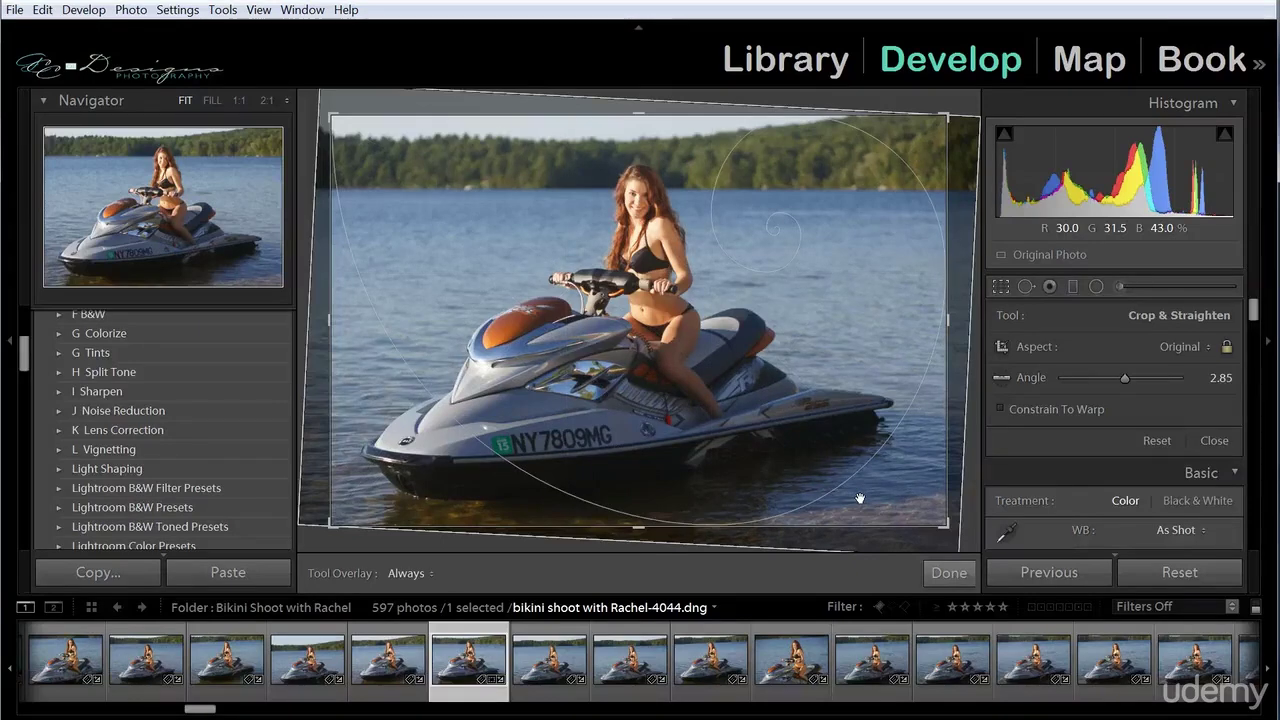
key(o)
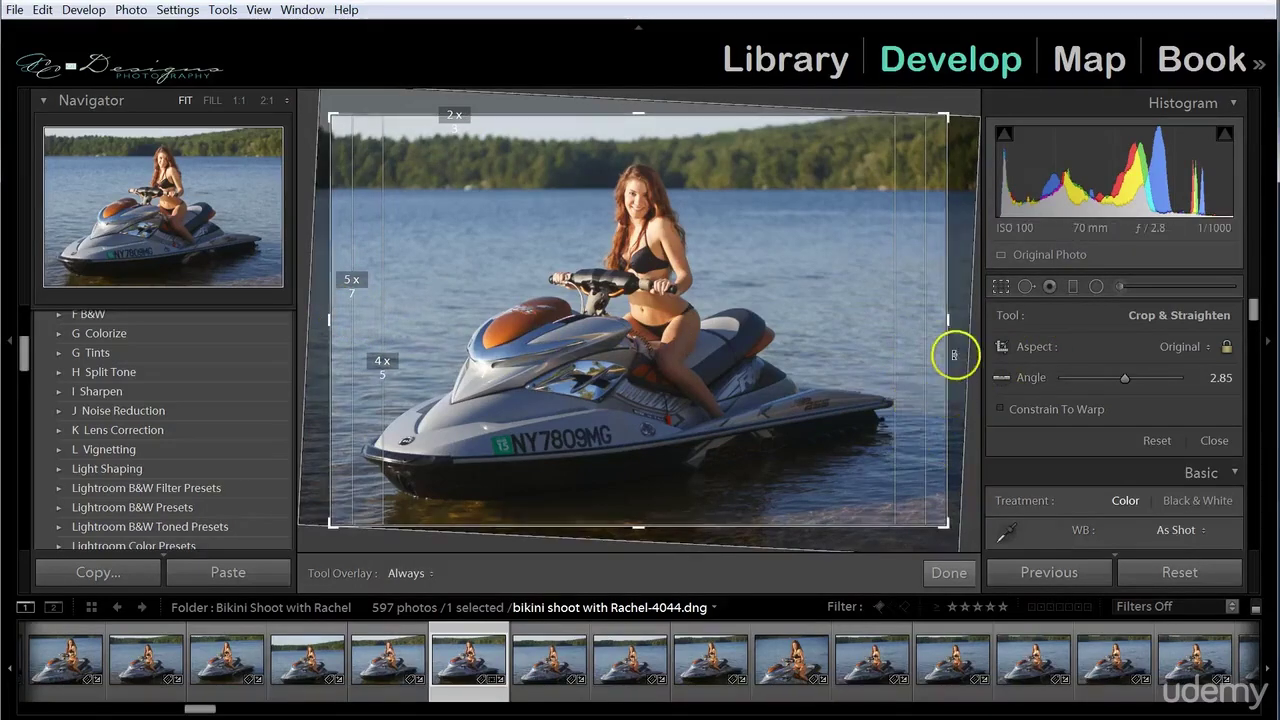
key(o)
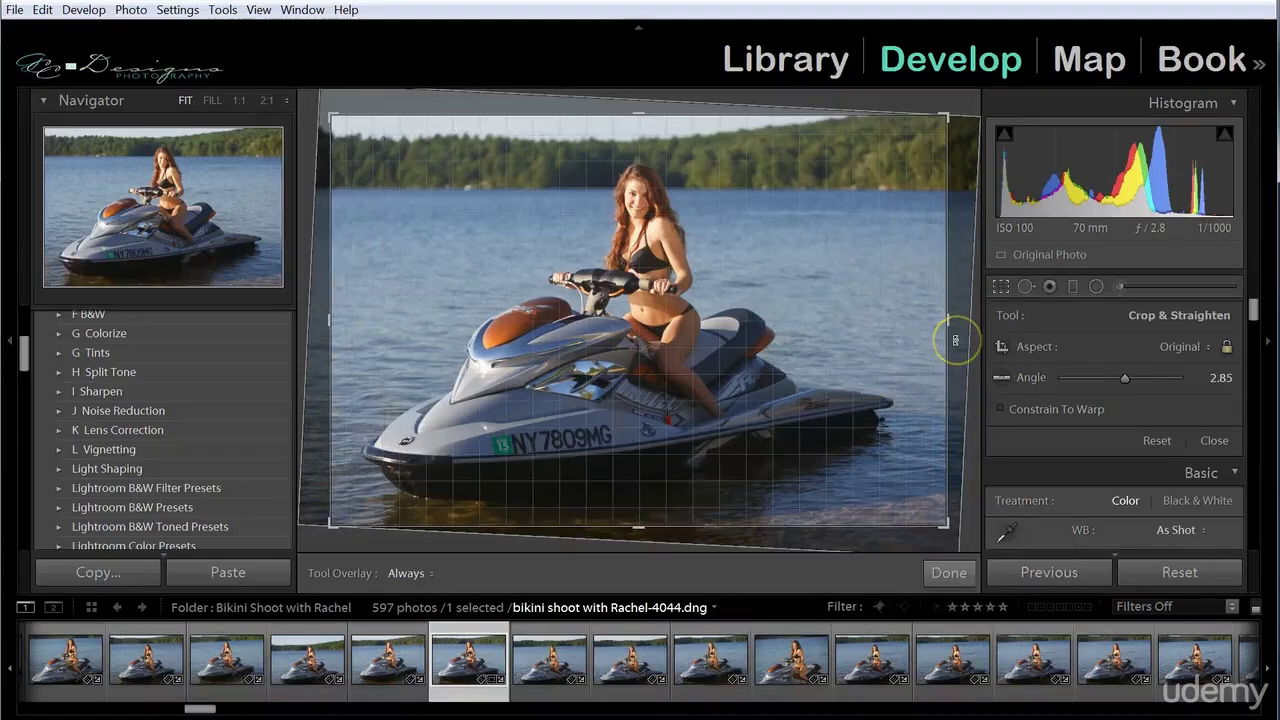
key(o)
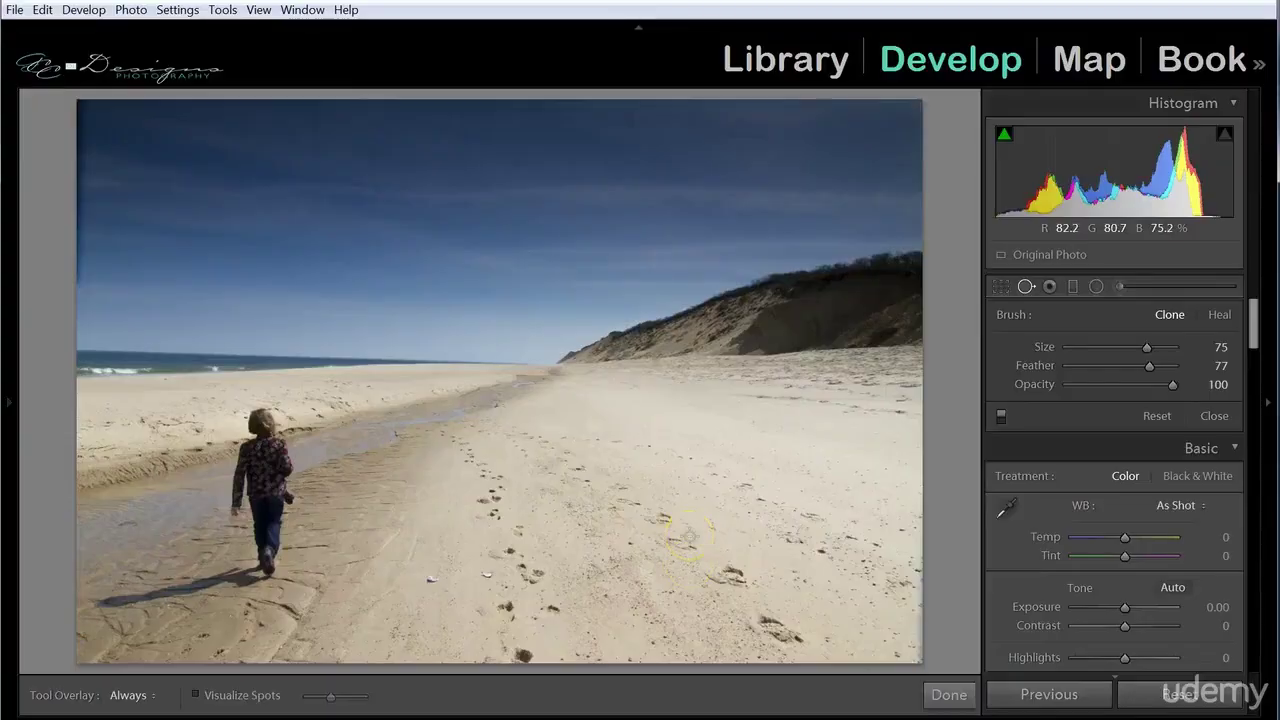
Step: Clone out the small white shell in the sand near the child with Spot Removal at size 76
click(1031, 282)
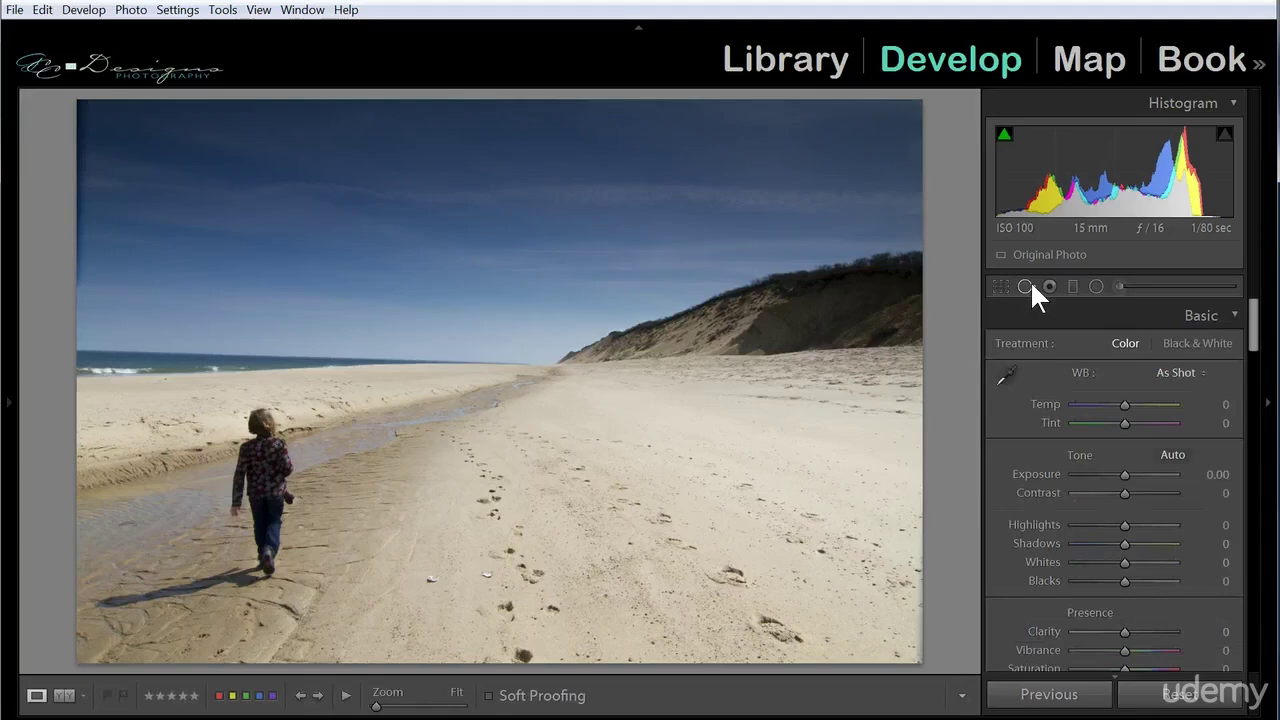
click(1025, 286)
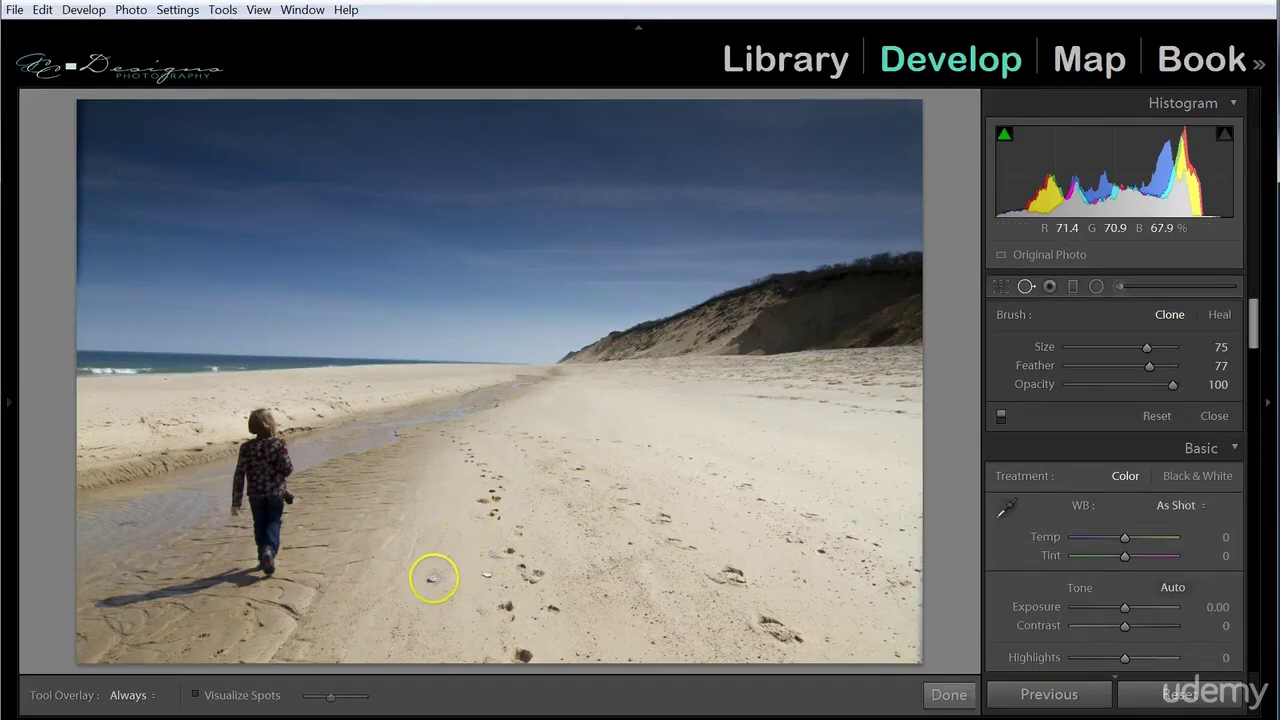
scroll(430, 580, up, 1)
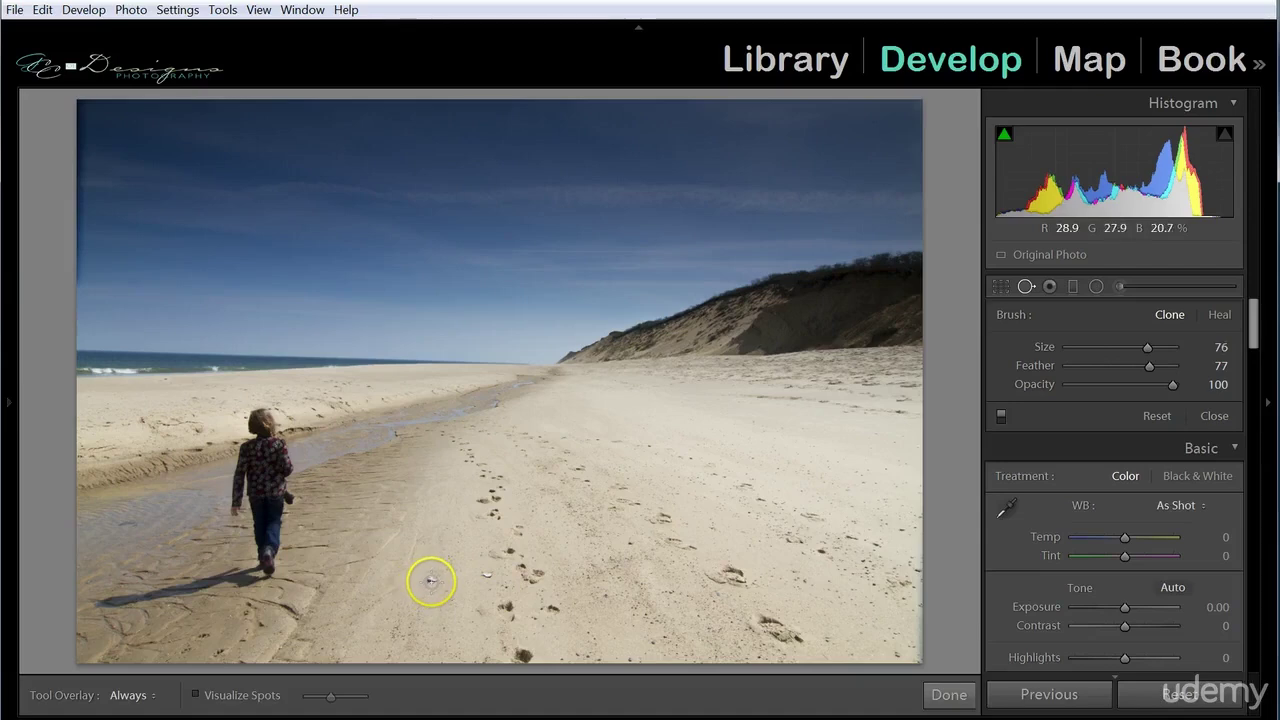
click(431, 580)
drag(431, 582, 464, 621)
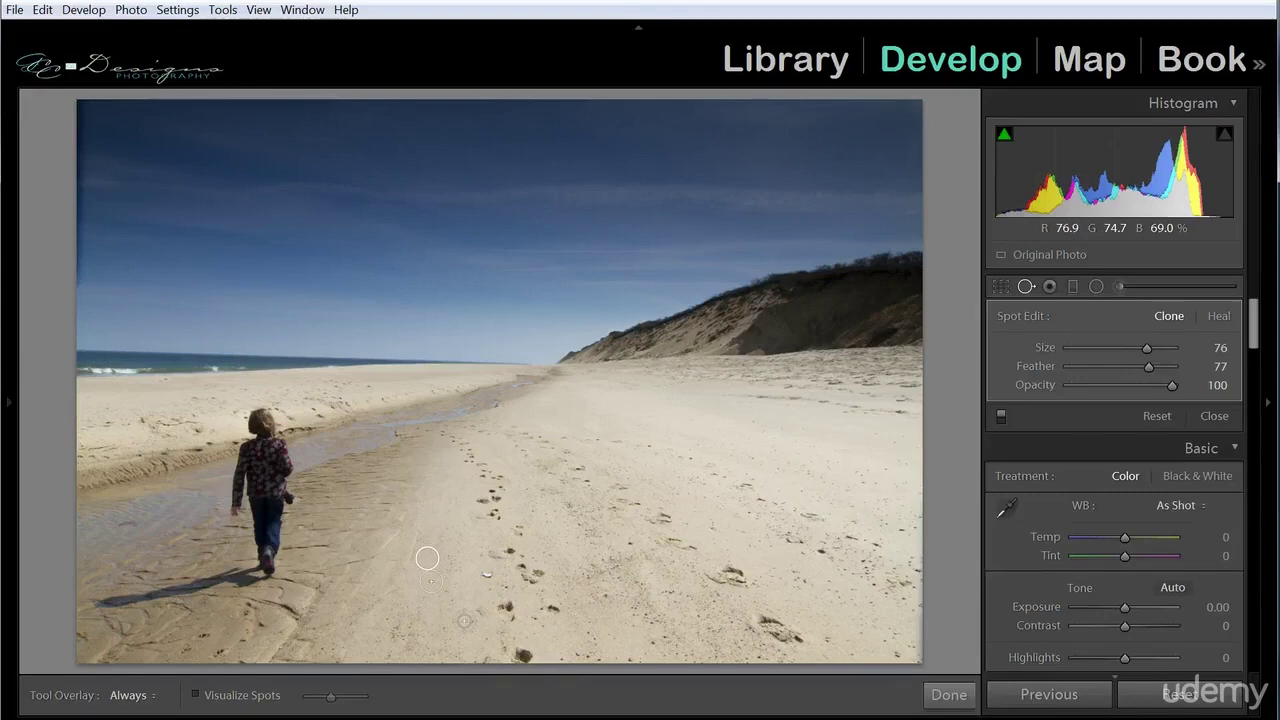
Step: Reposition the clone spot and its source, leaving the spot over the shell and the source on clean sand just above it
drag(427, 558, 463, 620)
click(427, 558)
mouse_move(427, 558)
mouse_down()
mouse_move(463, 554)
mouse_move(465, 540)
mouse_move(408, 537)
mouse_move(397, 582)
mouse_move(420, 534)
mouse_move(438, 594)
mouse_move(432, 582)
mouse_up()
drag(431, 531, 434, 531)
mouse_move(432, 582)
mouse_down()
mouse_move(446, 589)
mouse_move(426, 580)
mouse_move(442, 646)
mouse_move(440, 591)
mouse_up()
drag(440, 591, 445, 596)
drag(421, 537, 430, 545)
click(452, 600)
mouse_move(452, 600)
mouse_down()
mouse_move(444, 587)
mouse_move(453, 606)
mouse_up()
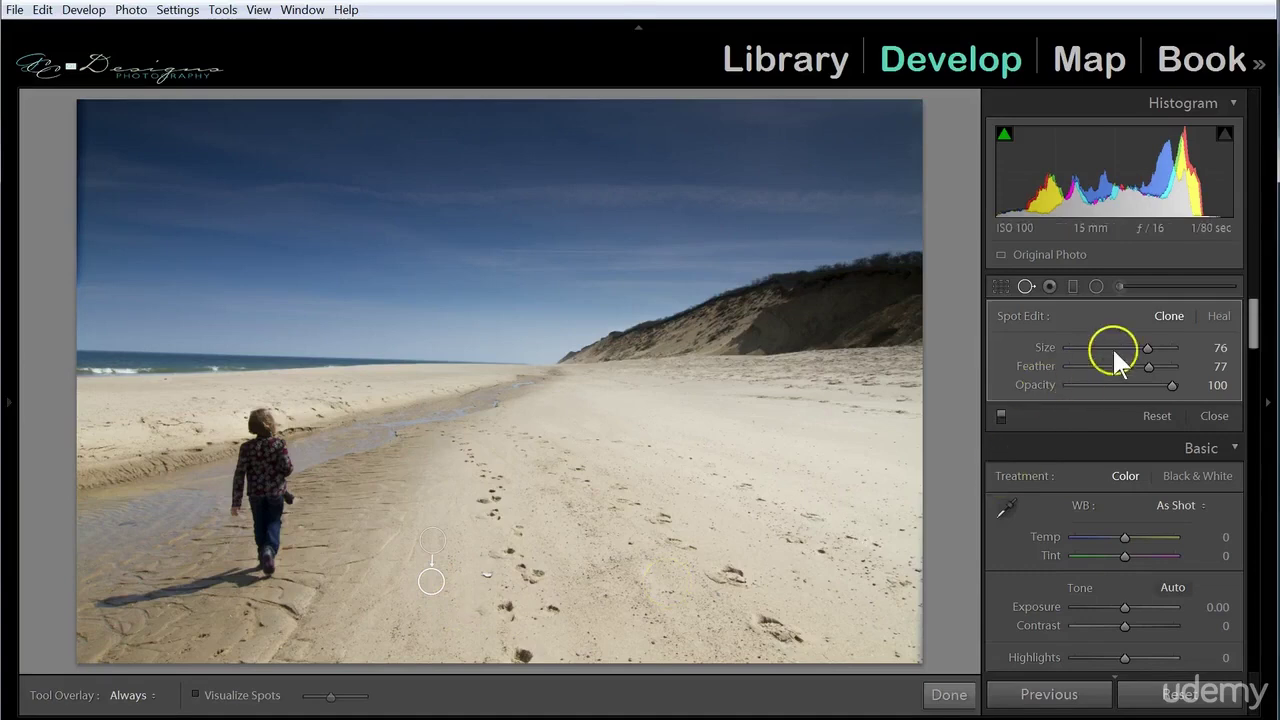
Step: Review the size, feather and opacity settings of the shell's clone spot
mouse_move(1145, 348)
mouse_down()
mouse_move(1072, 352)
mouse_move(1148, 345)
mouse_up()
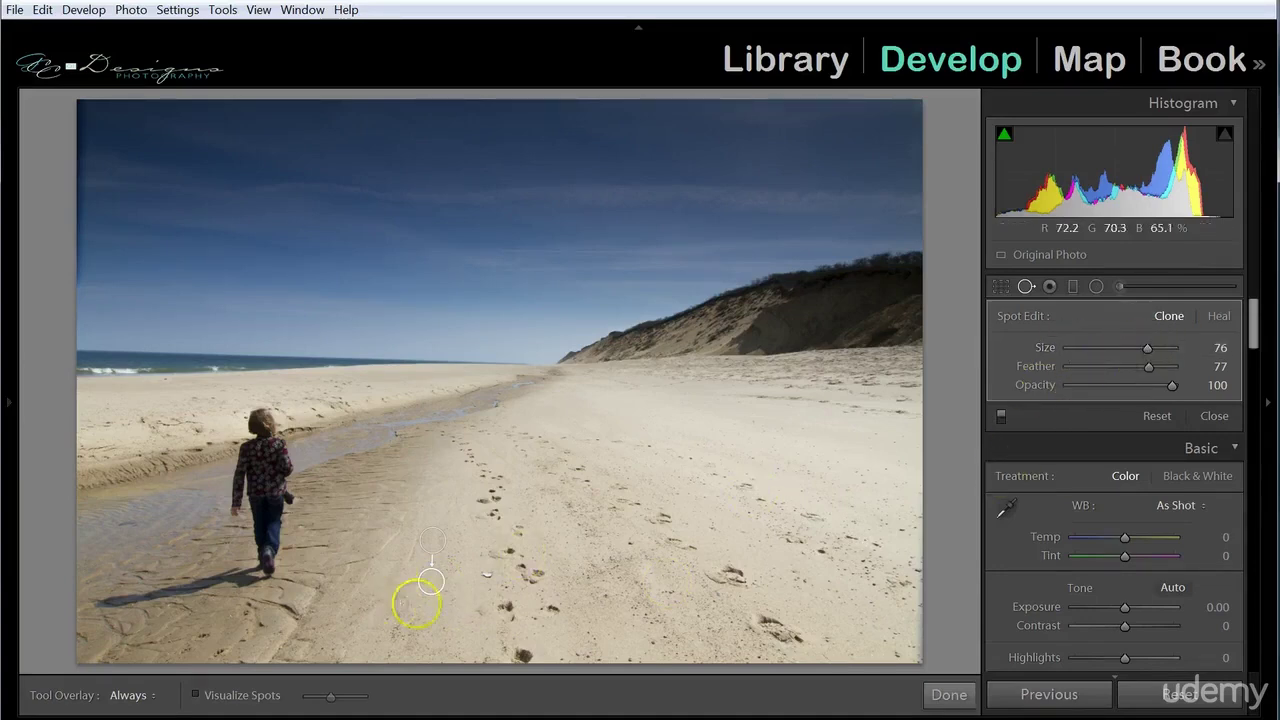
drag(1143, 366, 1141, 362)
drag(1145, 366, 1174, 388)
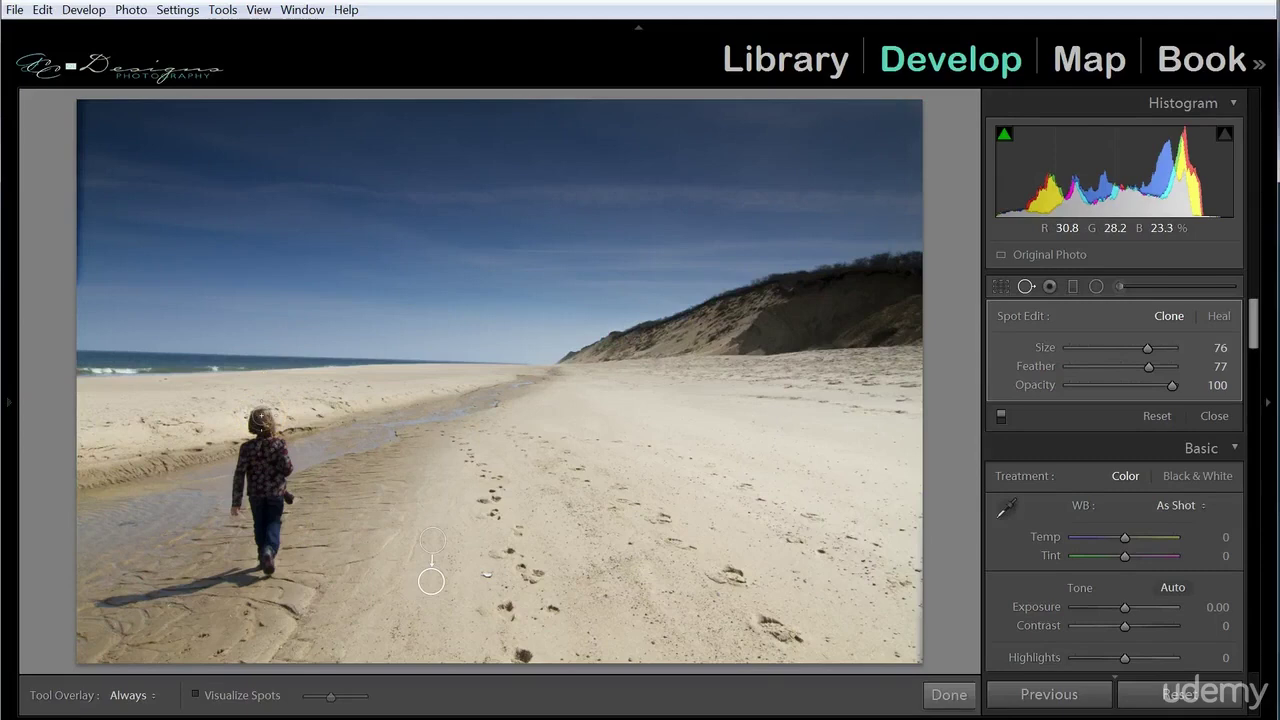
Step: Paint a clone area over the whole walking child and set the brush size to 81
click(261, 425)
mouse_move(261, 428)
mouse_down()
mouse_move(237, 511)
mouse_move(258, 463)
mouse_move(268, 552)
mouse_up()
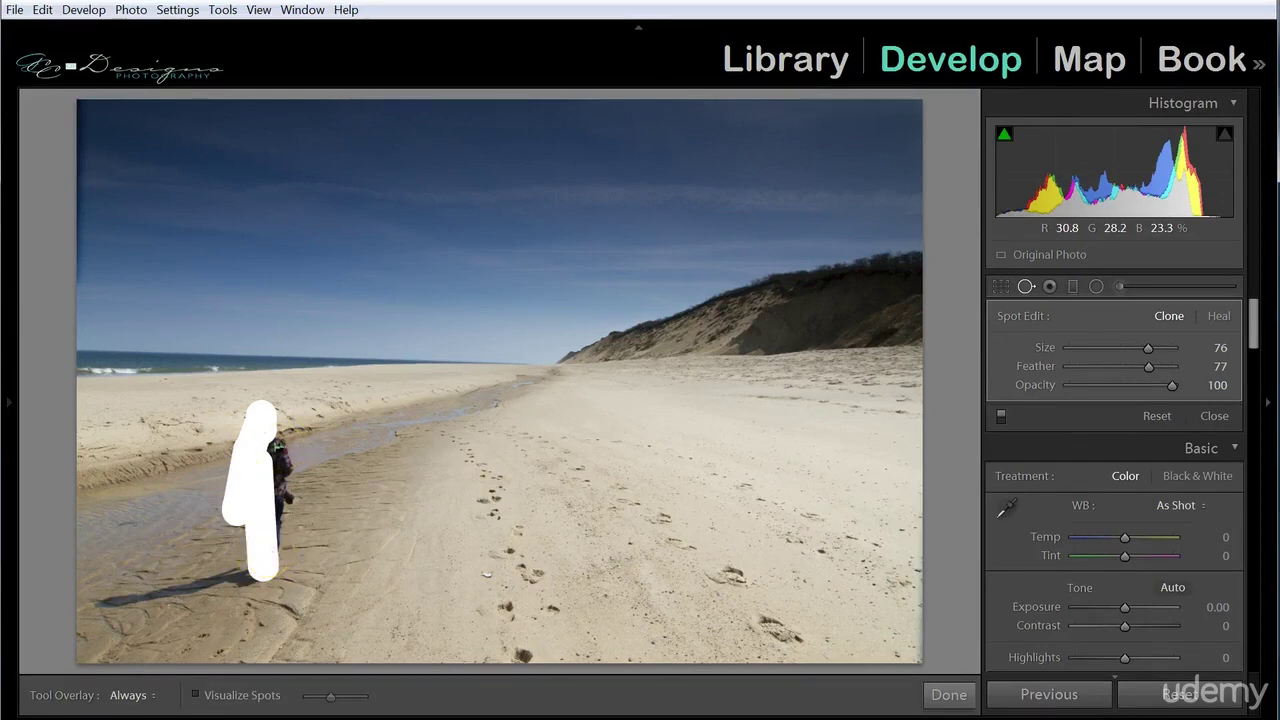
drag(283, 505, 267, 560)
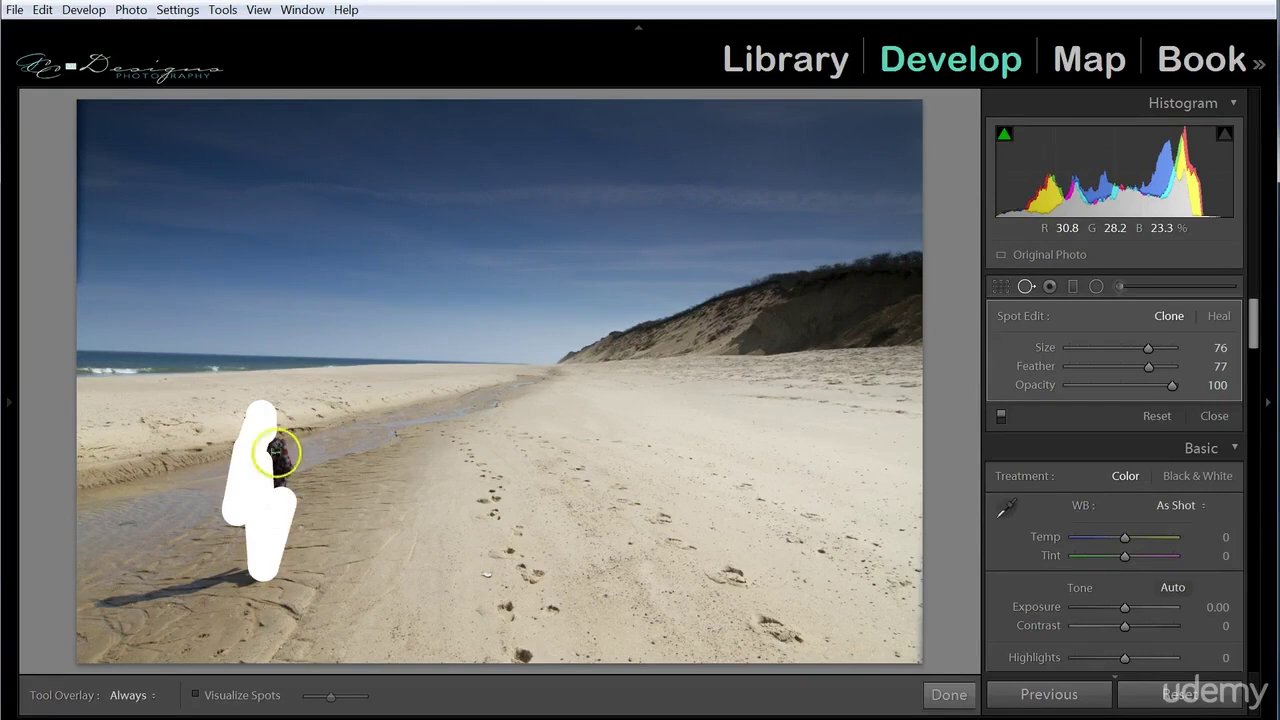
drag(276, 453, 268, 440)
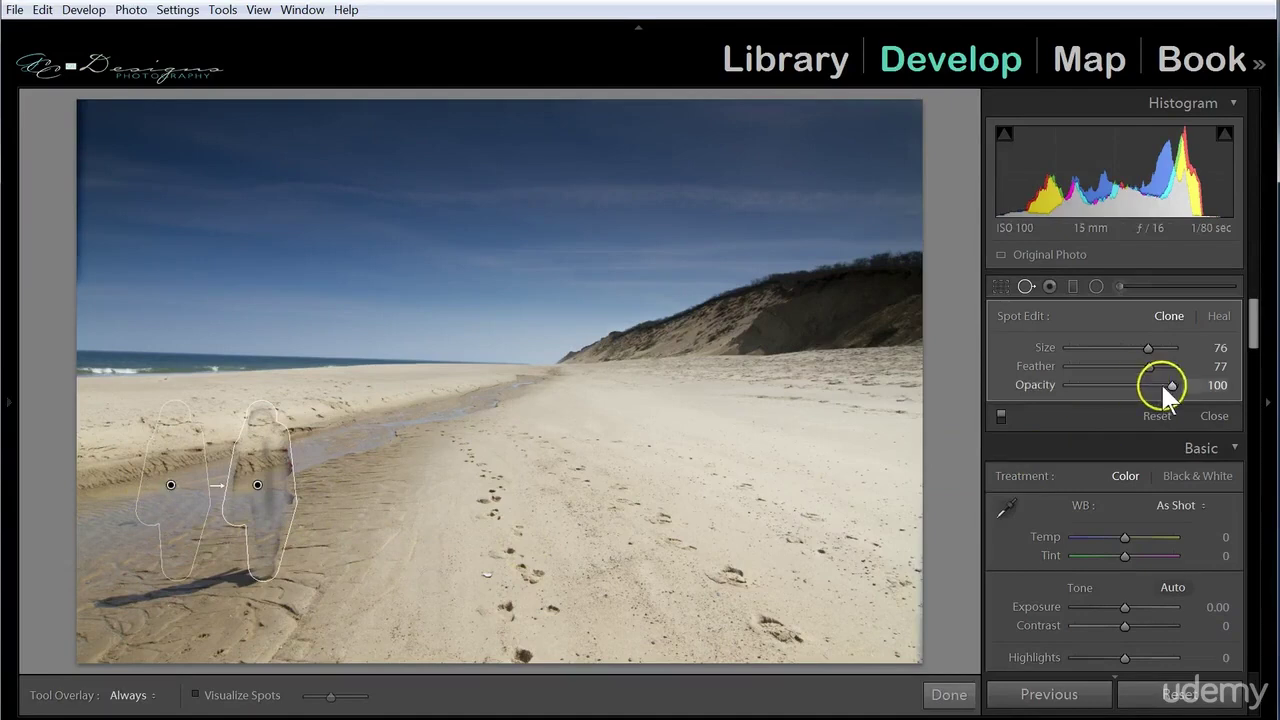
drag(1147, 350, 1154, 349)
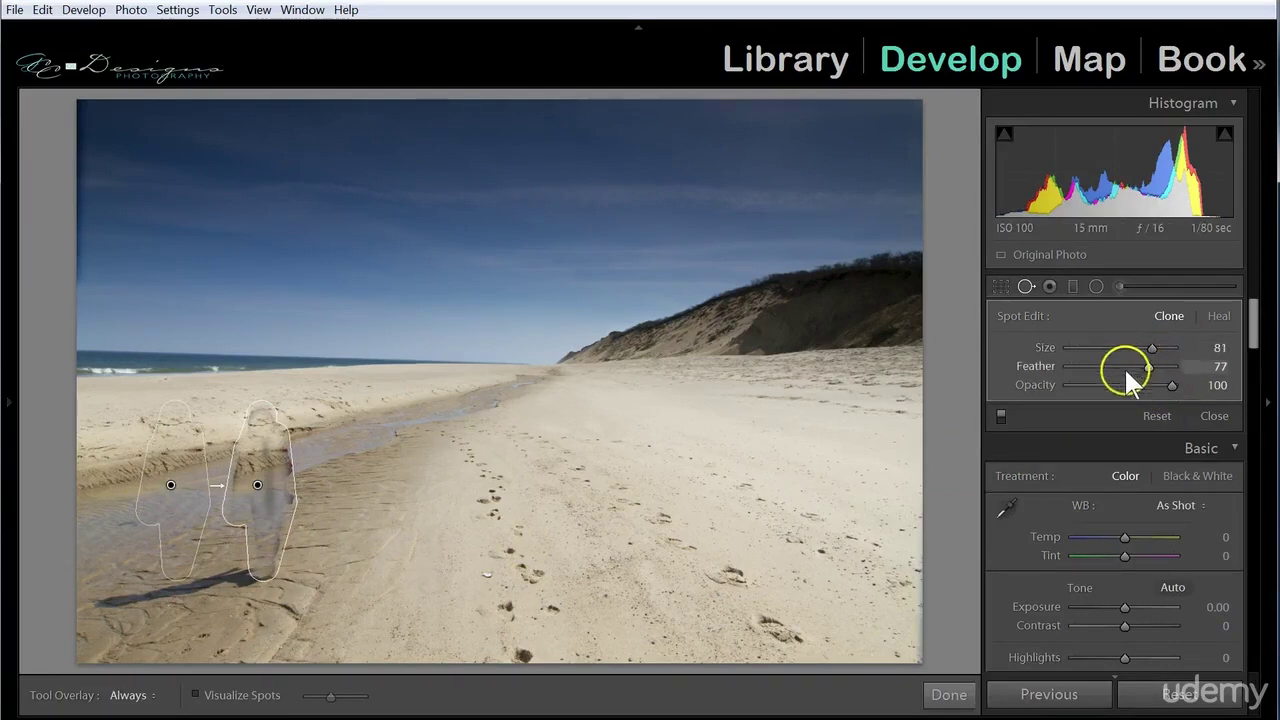
Step: Close and reopen Spot Removal, and delete the clone area covering the child
click(1026, 286)
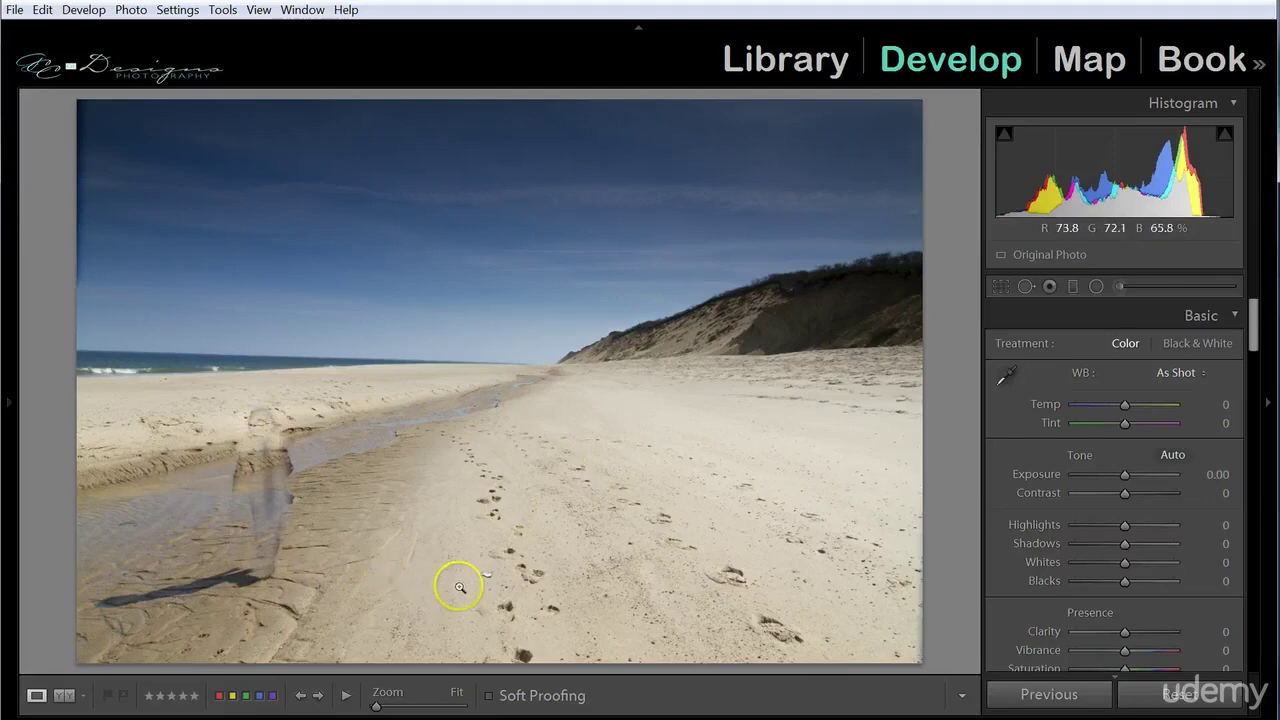
click(1025, 287)
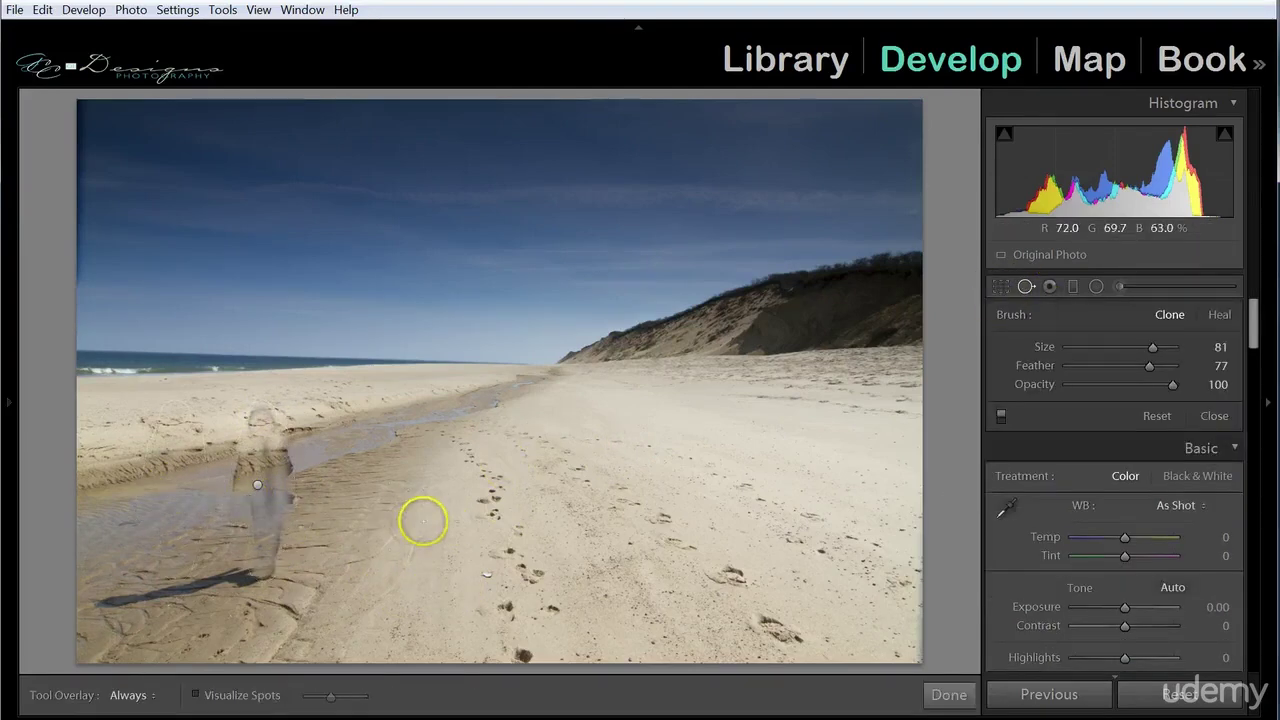
click(257, 485)
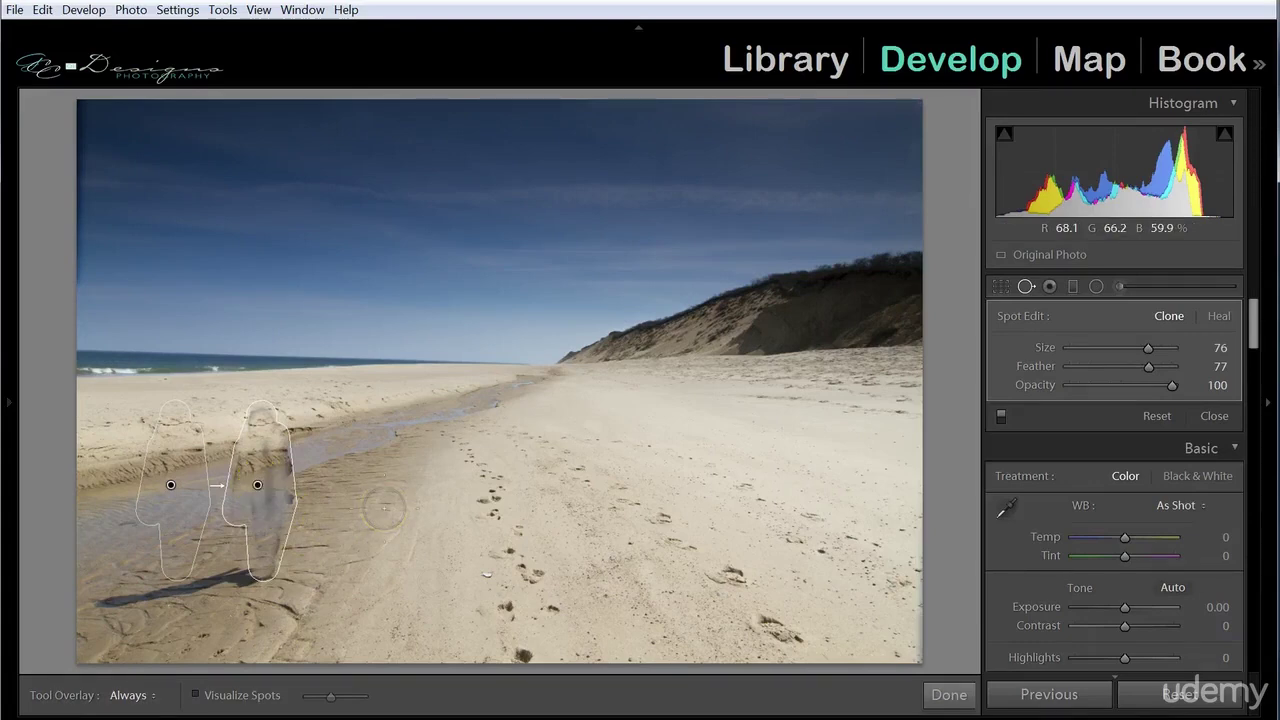
key(Delete)
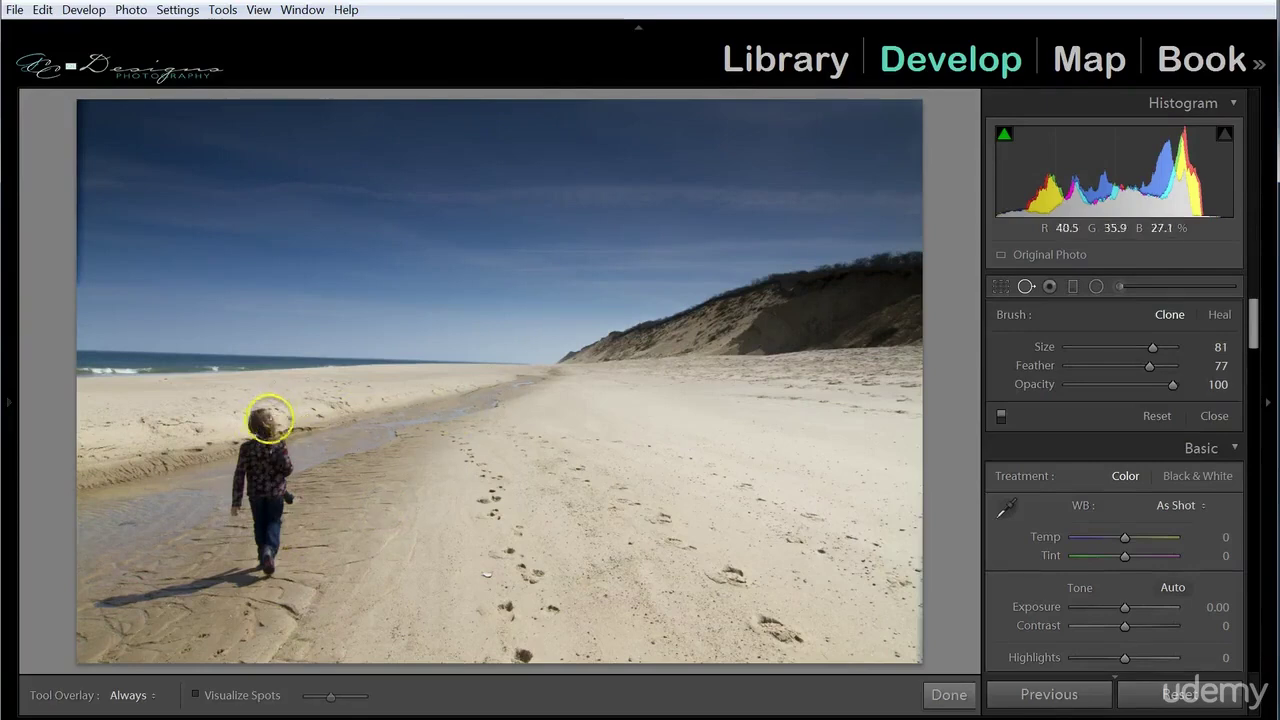
Step: Paint a wider clone area over the child at size 81 and reposition its source along the stream bank
mouse_move(263, 420)
mouse_down()
mouse_move(271, 565)
mouse_move(248, 500)
mouse_up()
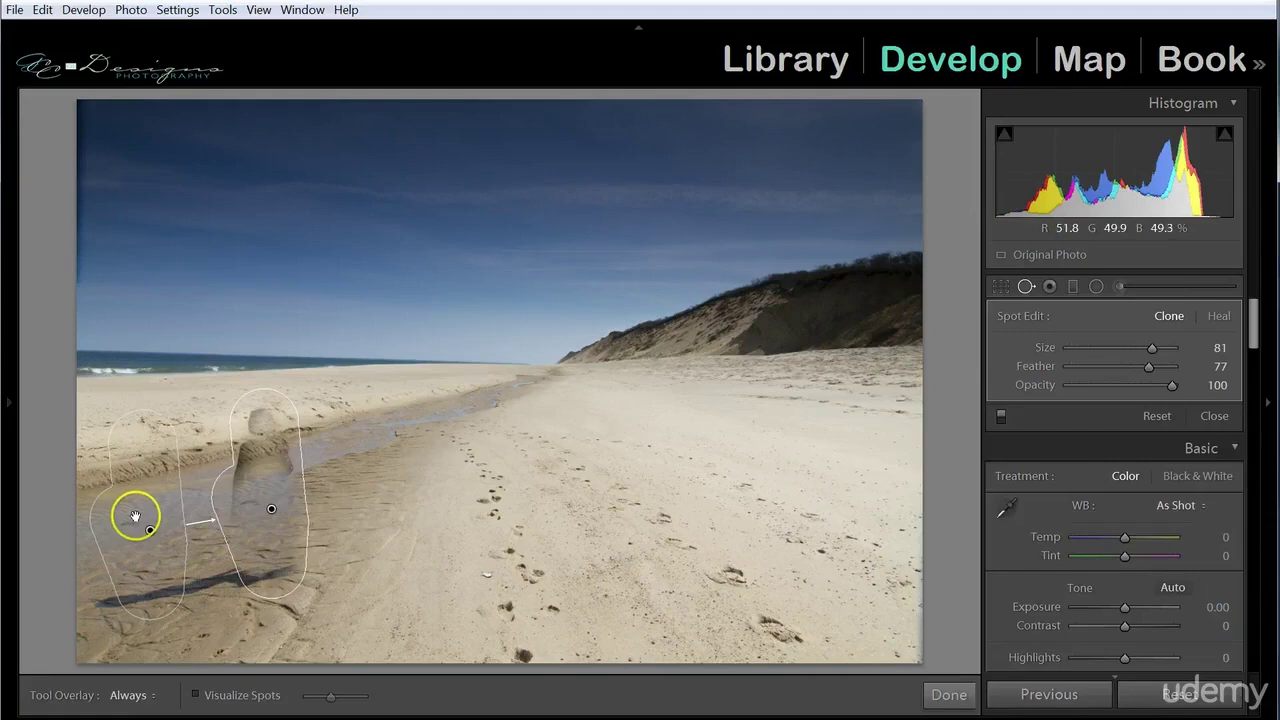
drag(137, 511, 136, 497)
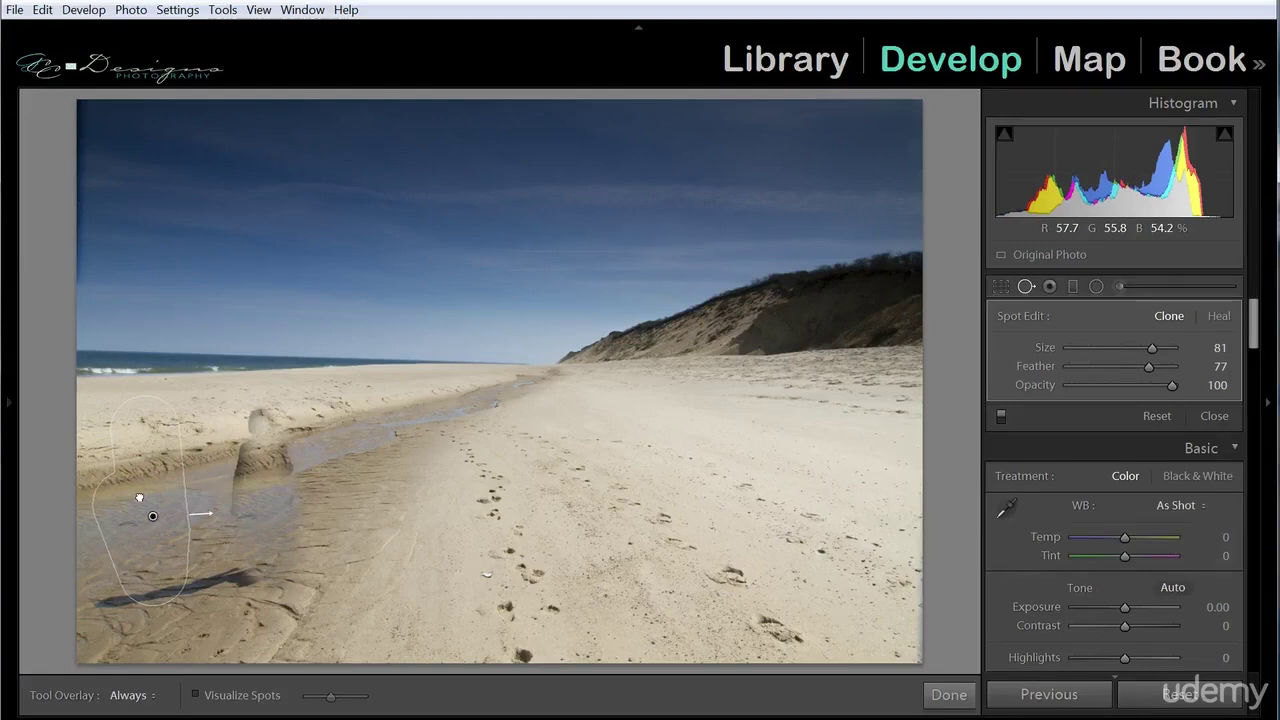
mouse_move(139, 497)
mouse_down()
mouse_move(163, 486)
mouse_move(161, 521)
mouse_up()
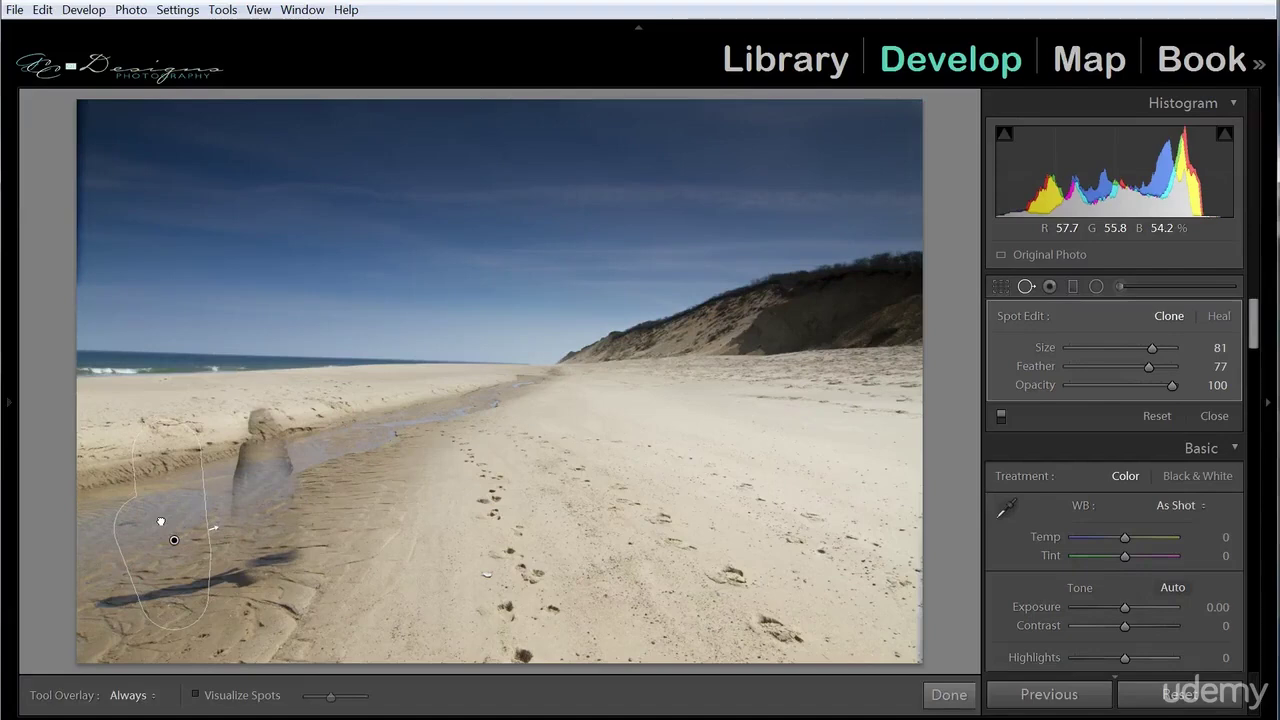
click(310, 486)
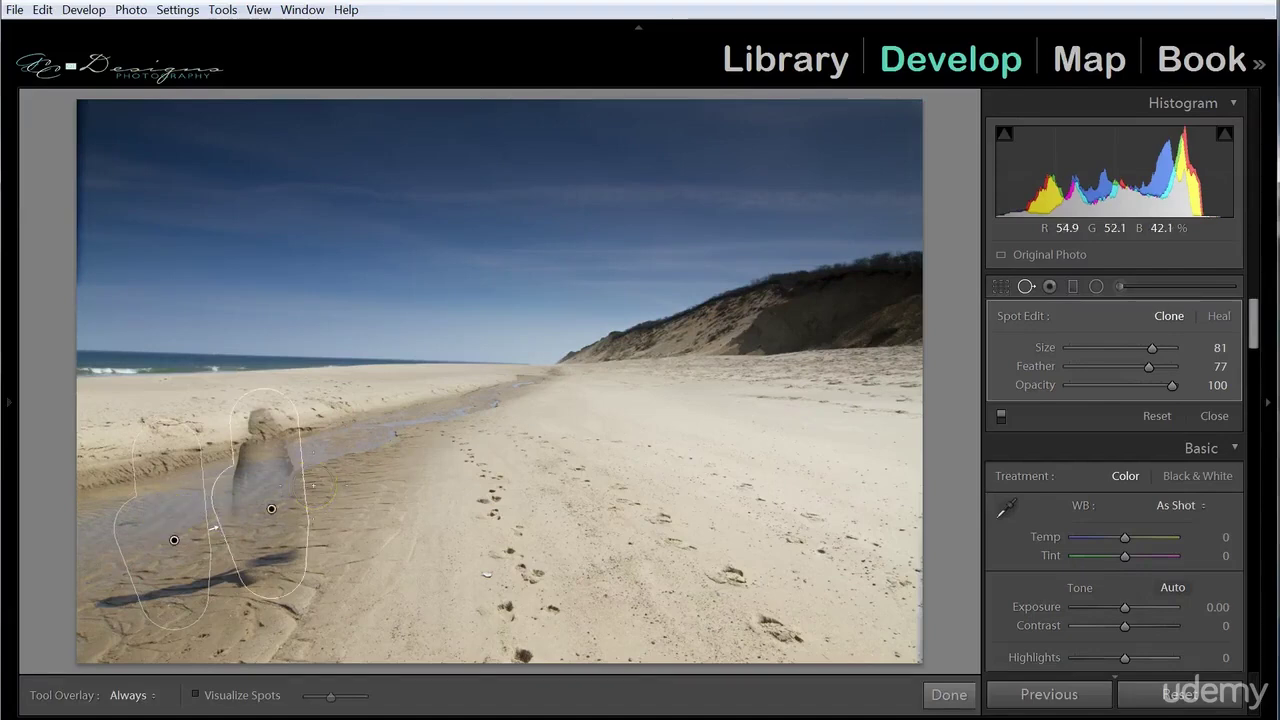
Step: Delete the wider clone area to restore the child
click(481, 452)
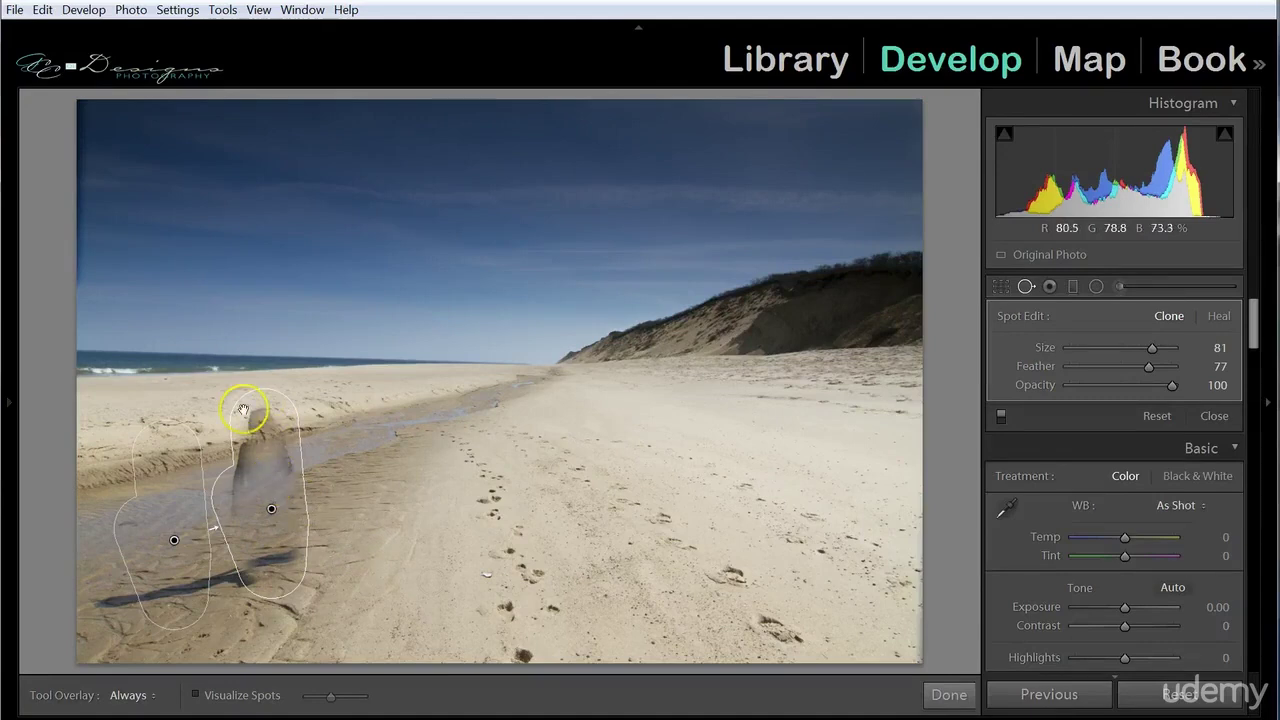
click(272, 510)
key(Delete)
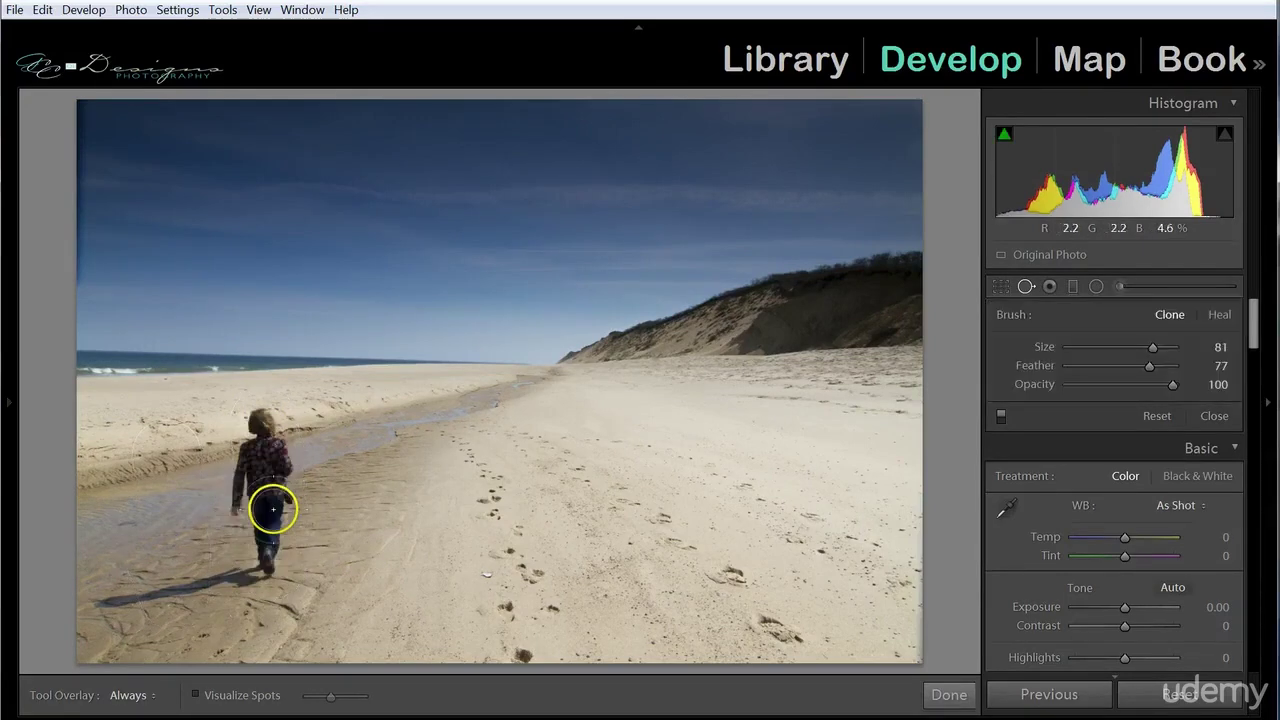
Step: Reduce the brush size to 78, turn on Visualize Spots, and raise its threshold to reveal dust spots in the sky
scroll(521, 460, down, 2)
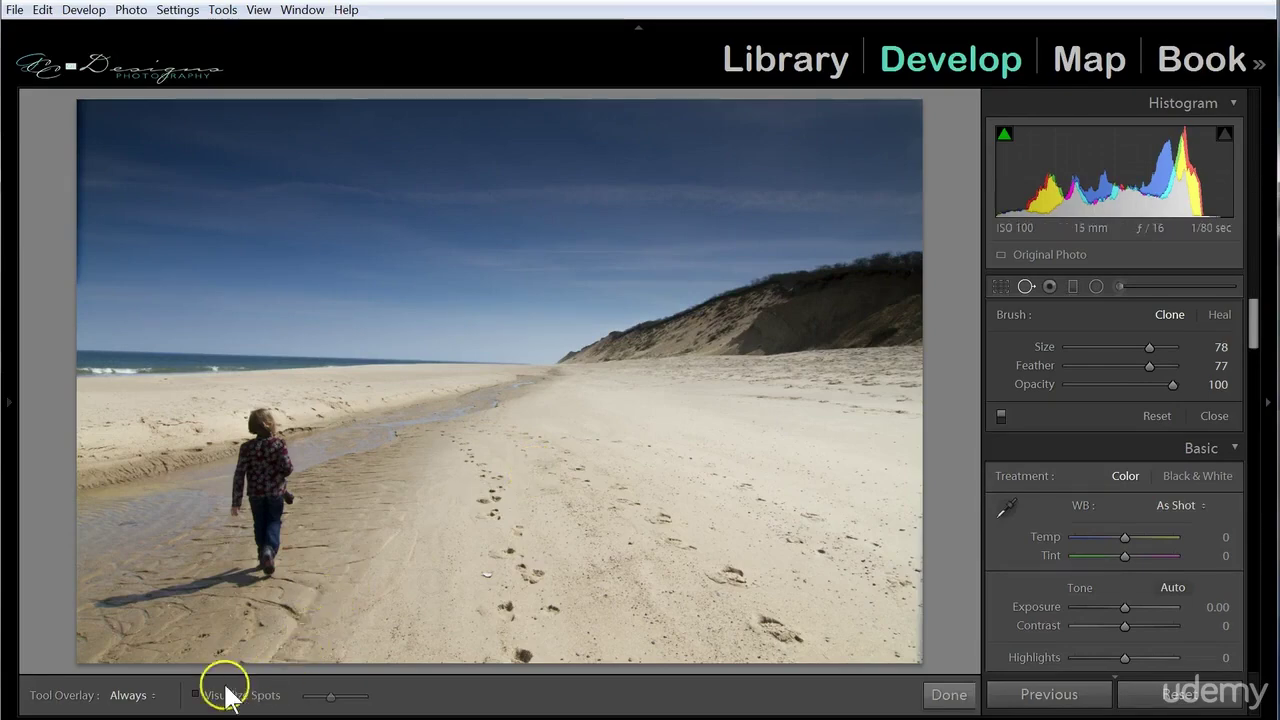
click(197, 694)
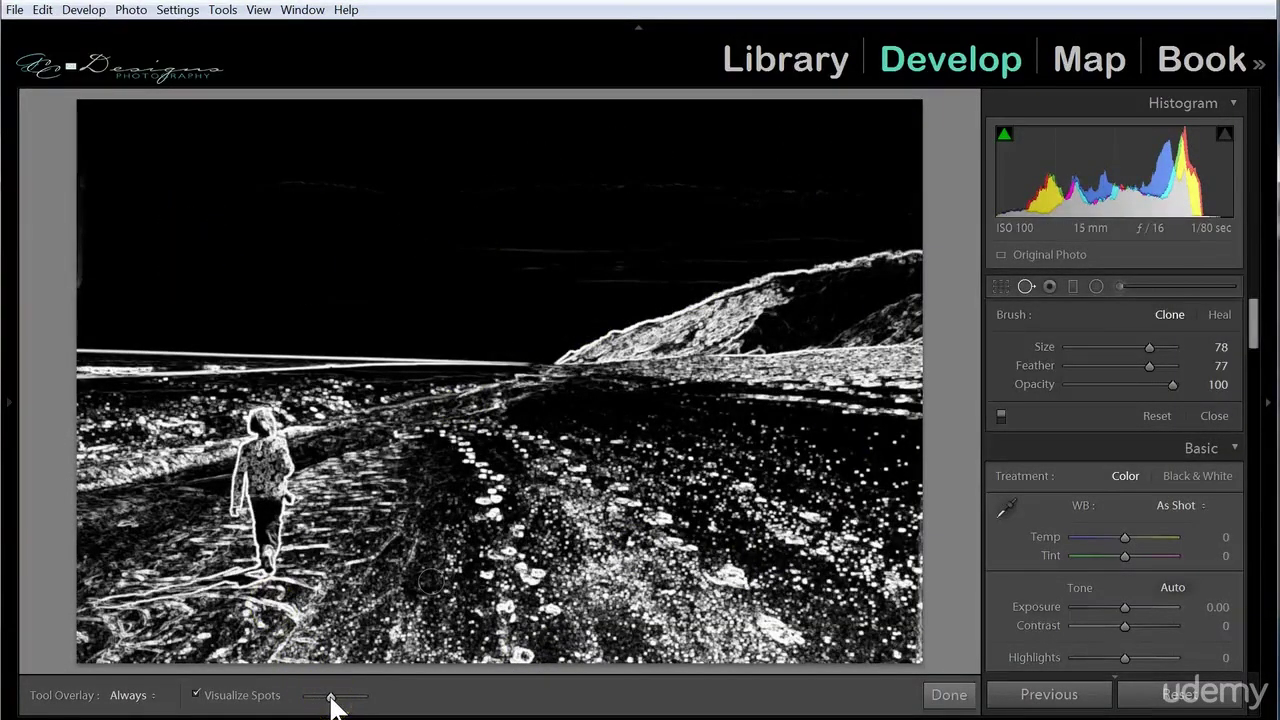
drag(331, 705, 360, 705)
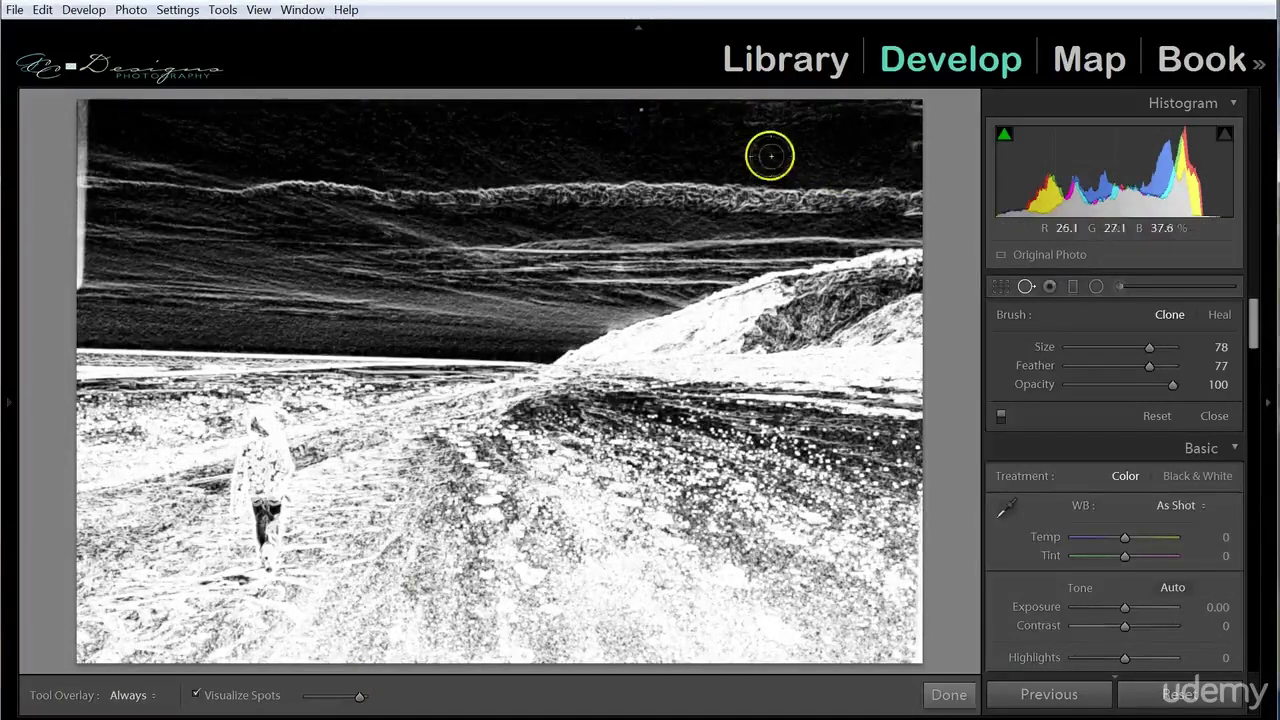
Step: Clone out three dust spots in the sky at brush size 76
scroll(680, 118, down, 2)
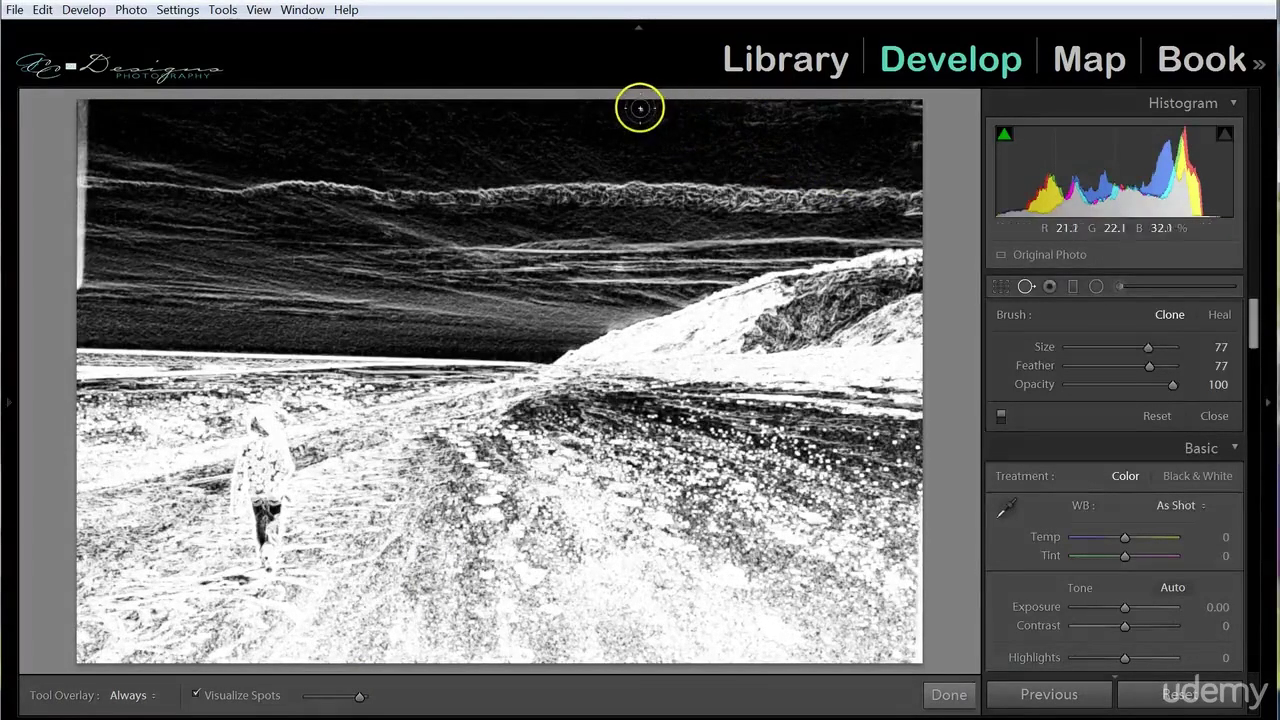
click(640, 110)
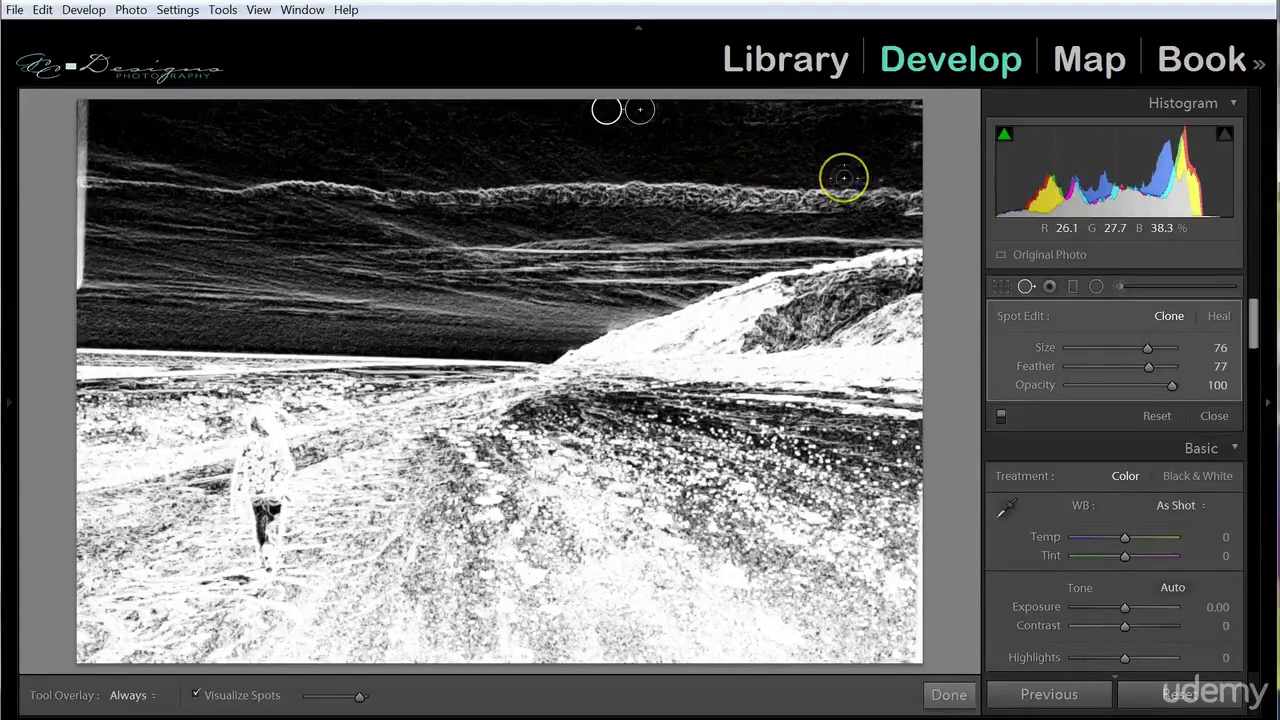
click(877, 178)
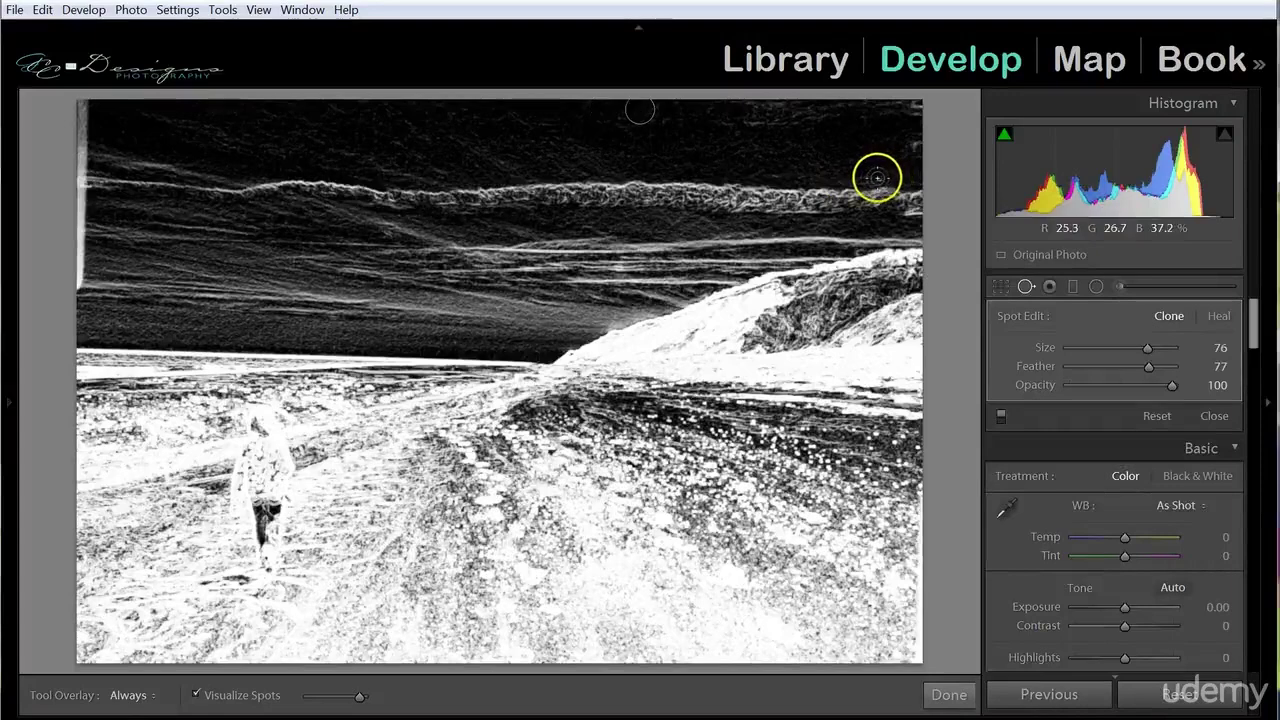
click(774, 173)
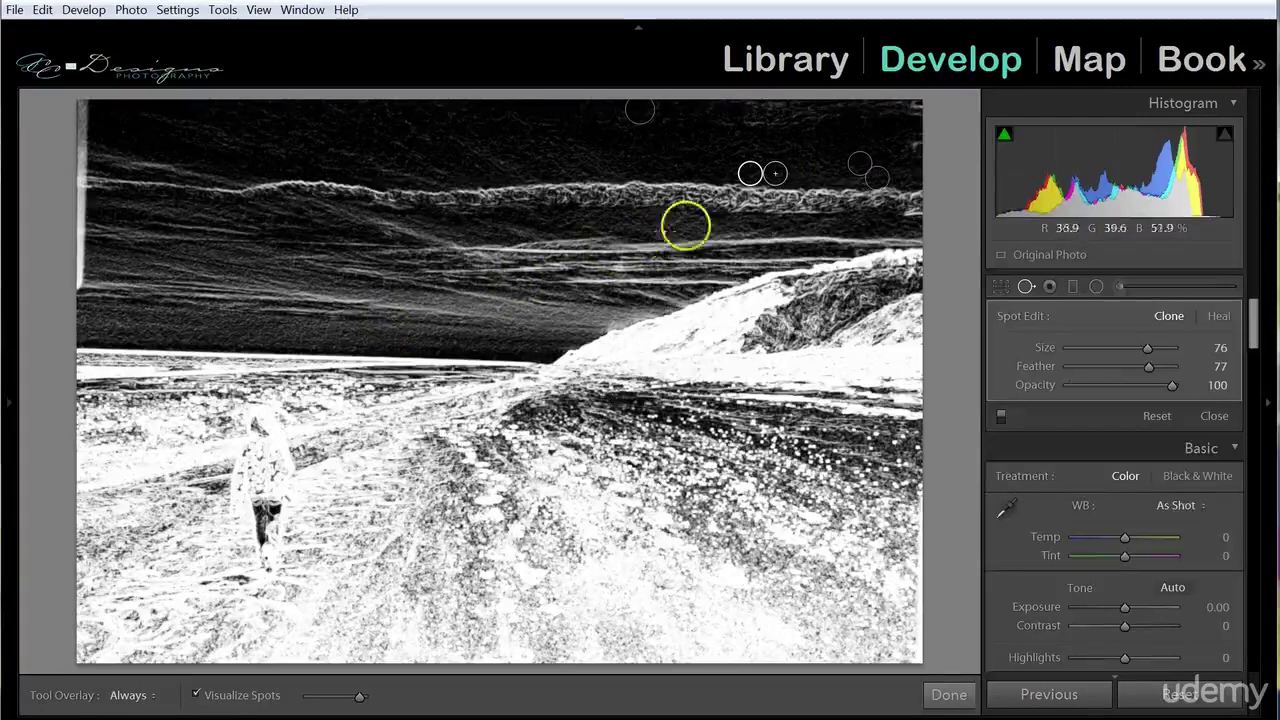
Step: Clone out one more dust spot in the upper sky at brush size 75 and close Spot Removal
click(499, 162)
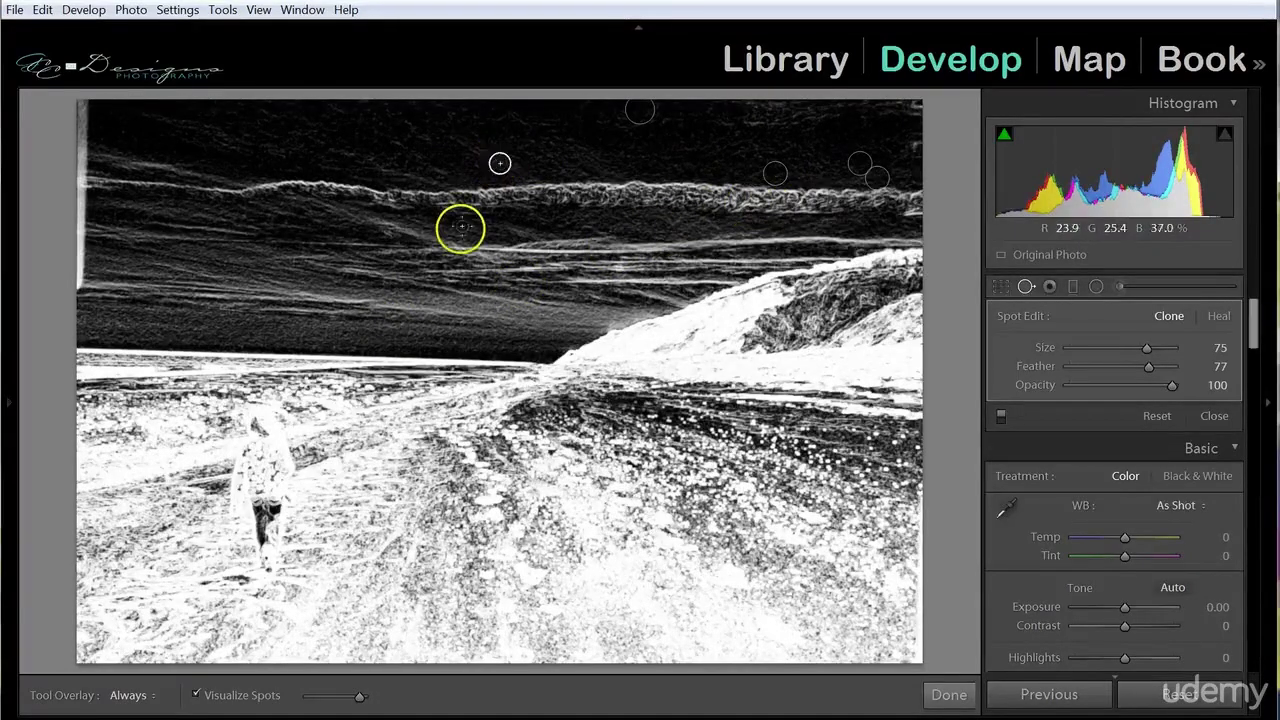
click(1025, 287)
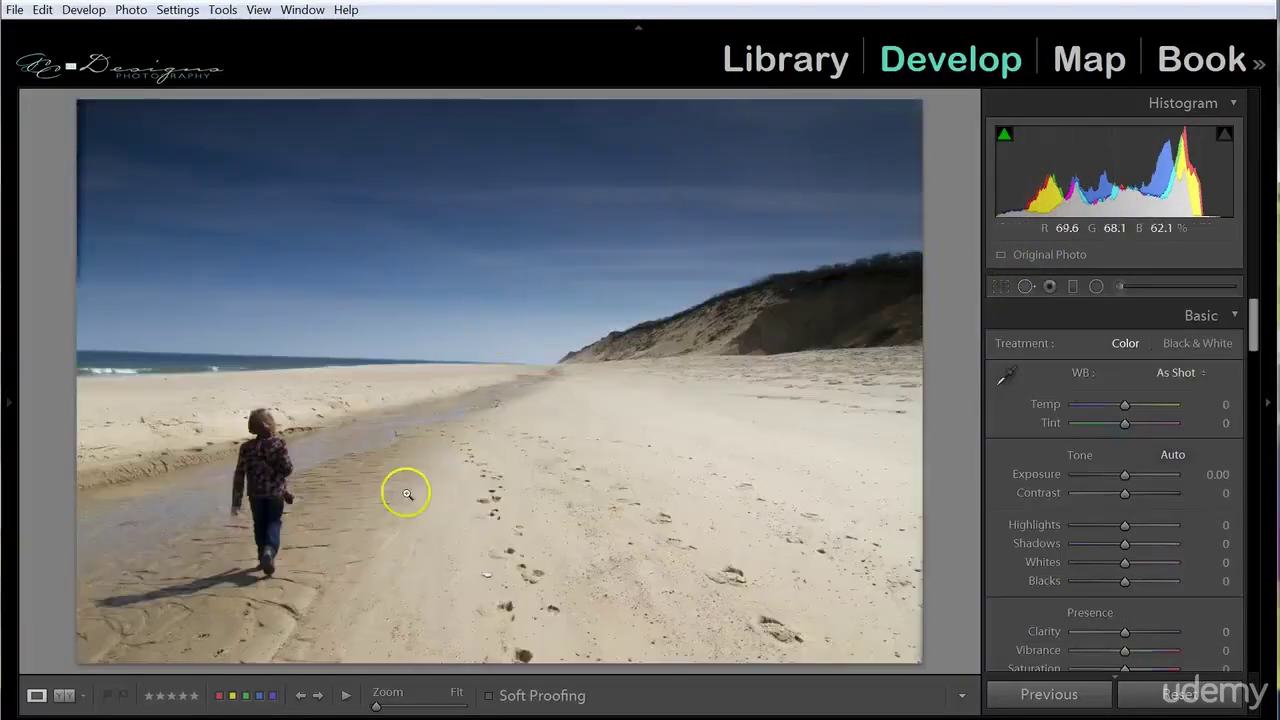
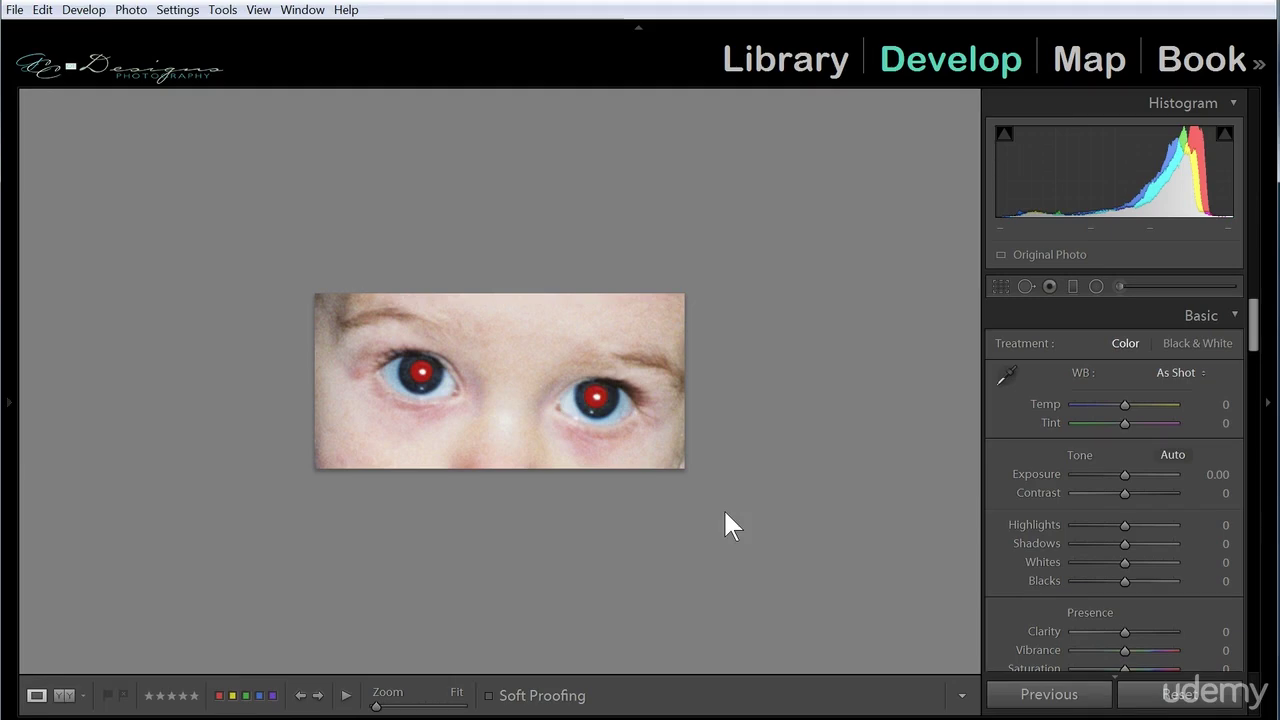
Step: Apply Red Eye Correction to the red pupil beside the photo's right edge, with Pupil Size 54 and Darken −34
click(797, 520)
click(1048, 286)
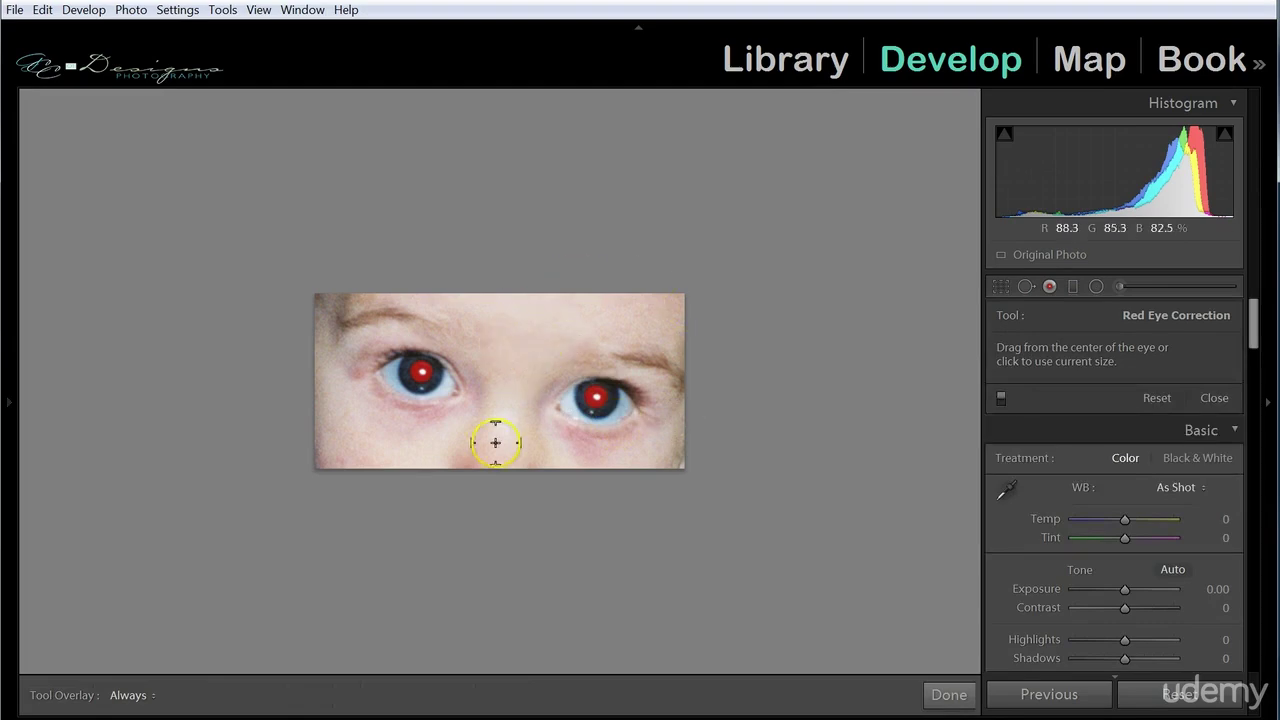
click(597, 397)
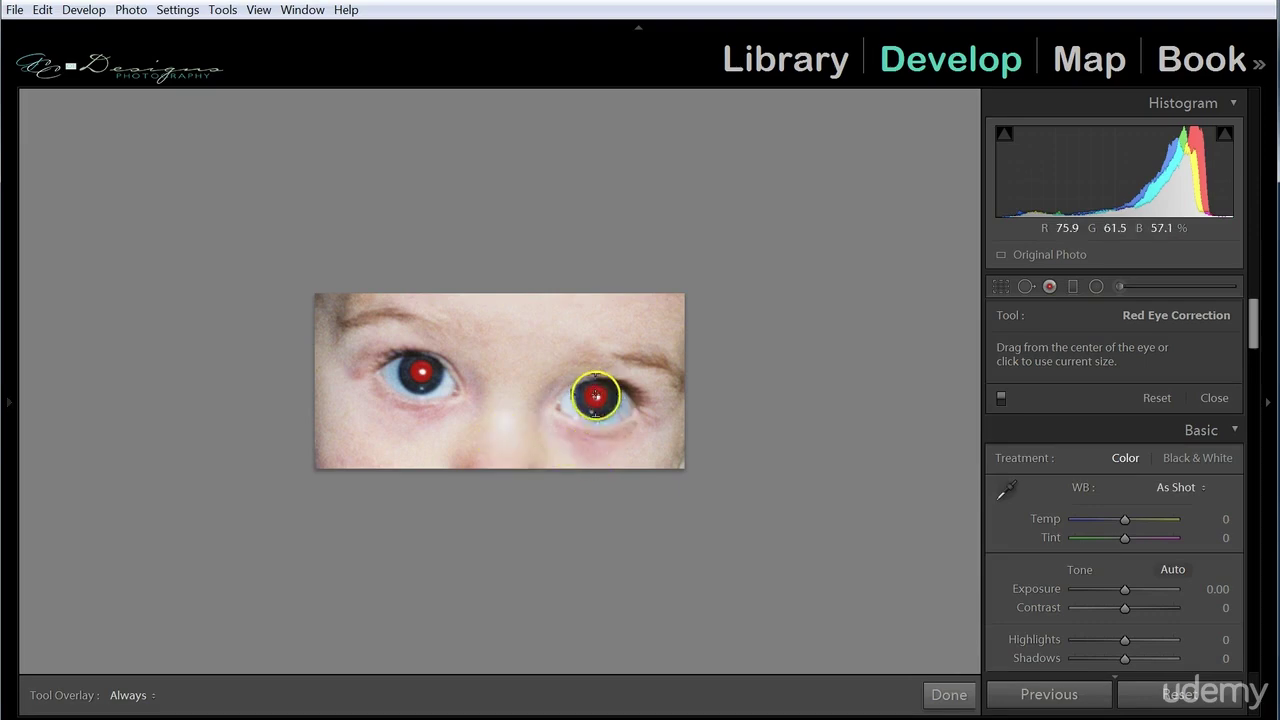
mouse_move(598, 397)
mouse_down()
mouse_move(627, 404)
mouse_move(625, 433)
mouse_move(618, 417)
mouse_up()
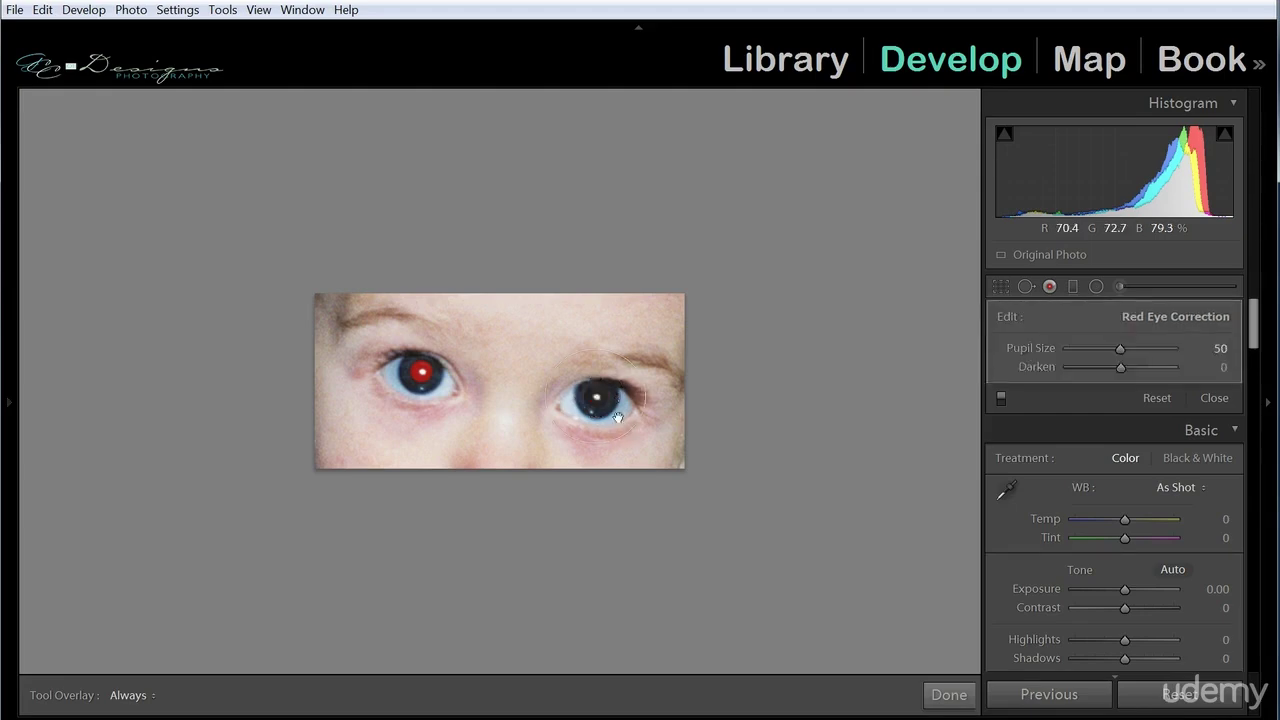
click(635, 335)
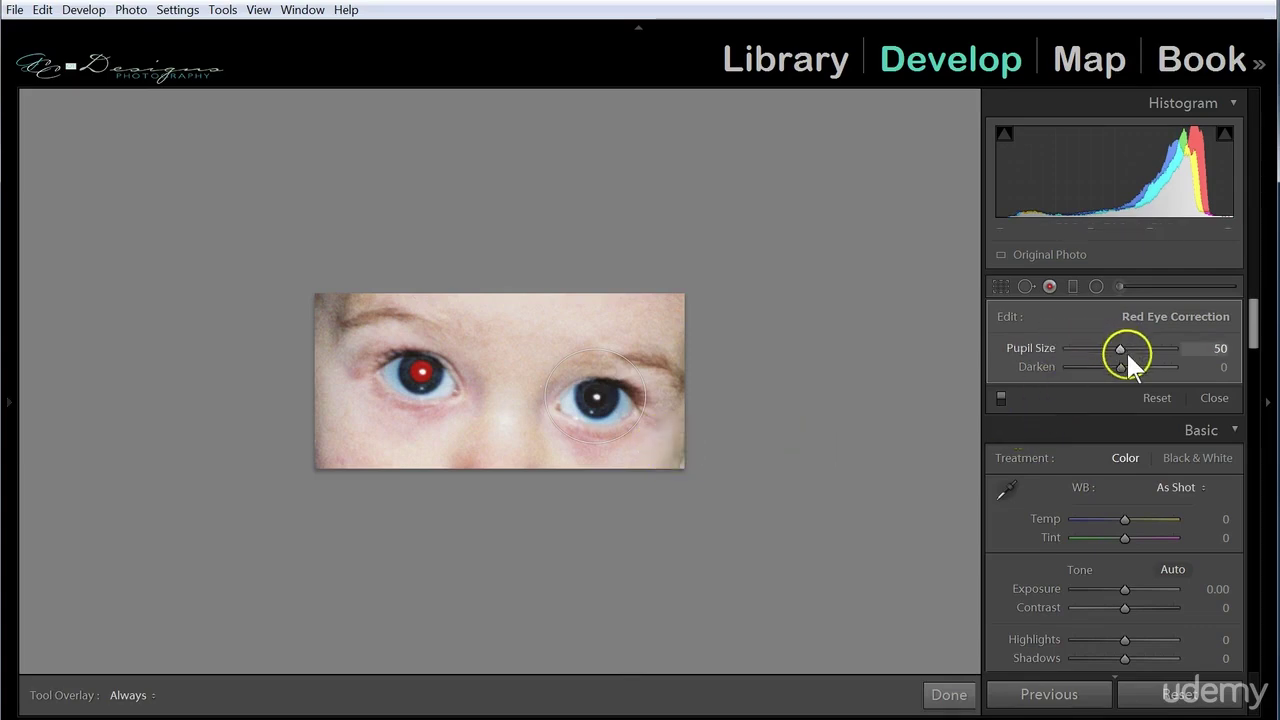
drag(1121, 344, 1106, 379)
click(1061, 365)
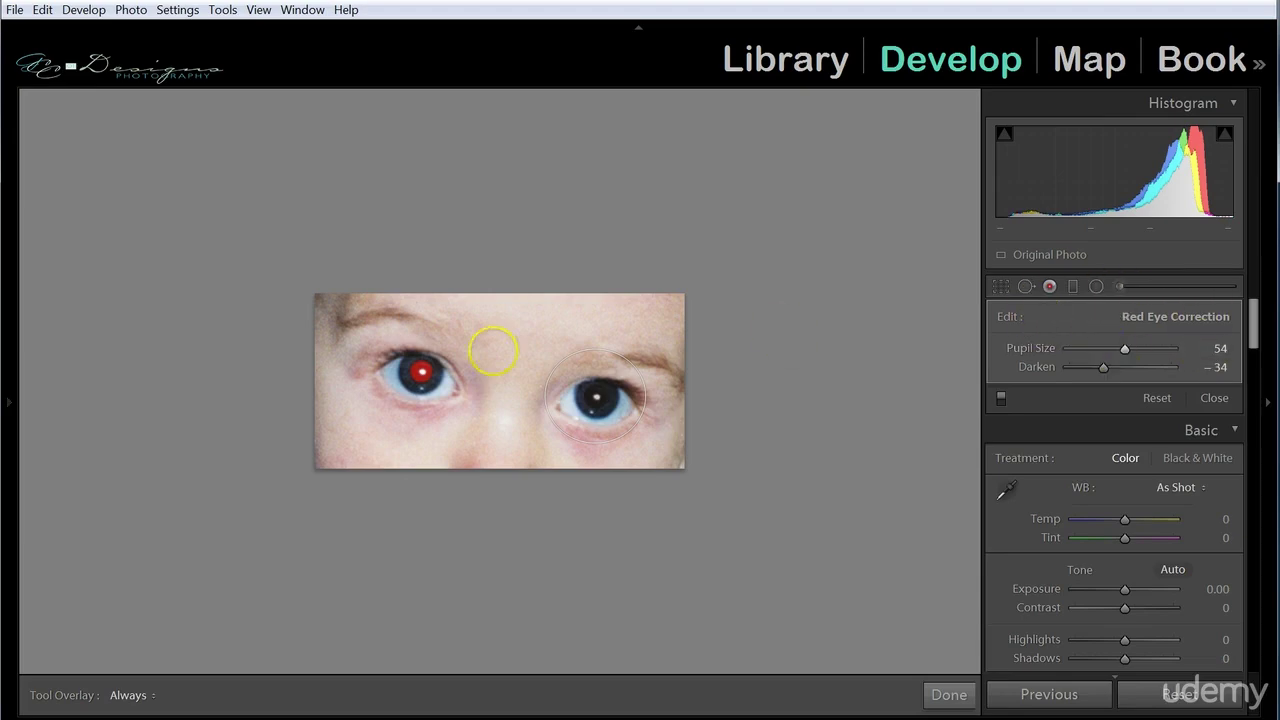
Step: Correct the remaining red eye, close Red Eye Correction, and compare the photo before and after side by side
mouse_move(431, 396)
mouse_down()
mouse_move(440, 368)
mouse_move(457, 370)
mouse_move(446, 395)
mouse_up()
key(Delete)
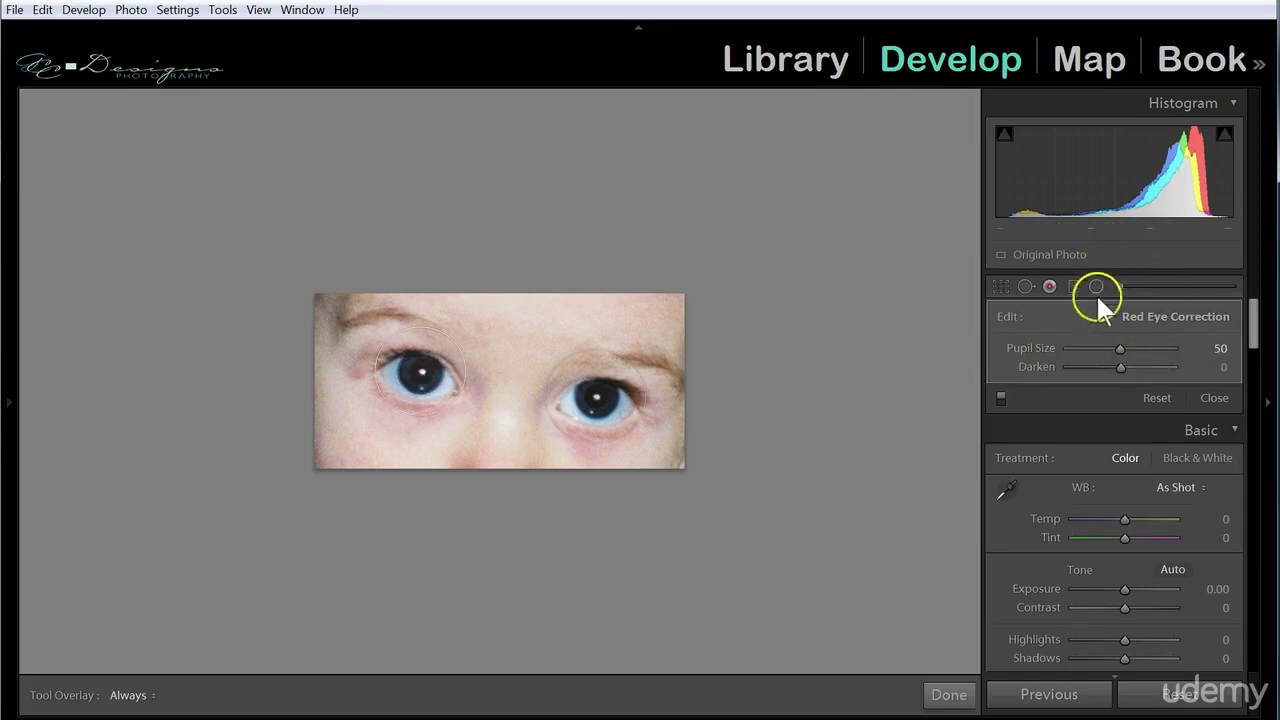
click(1048, 285)
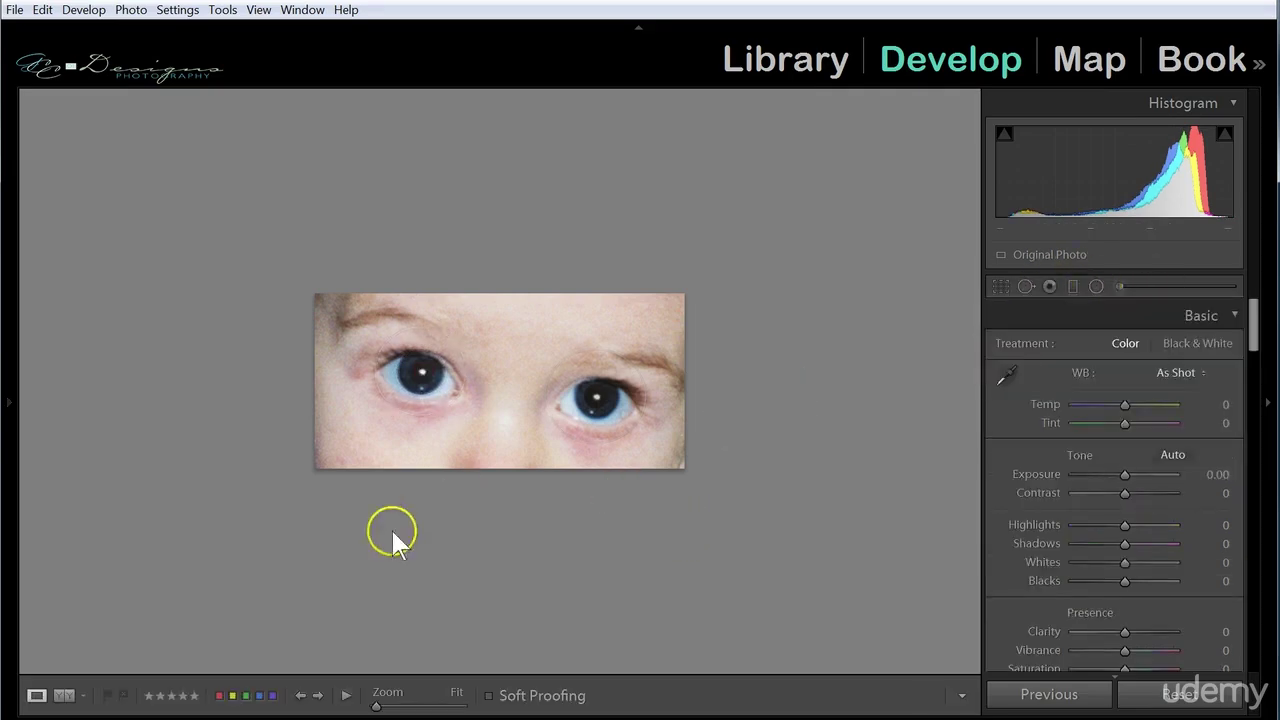
click(64, 695)
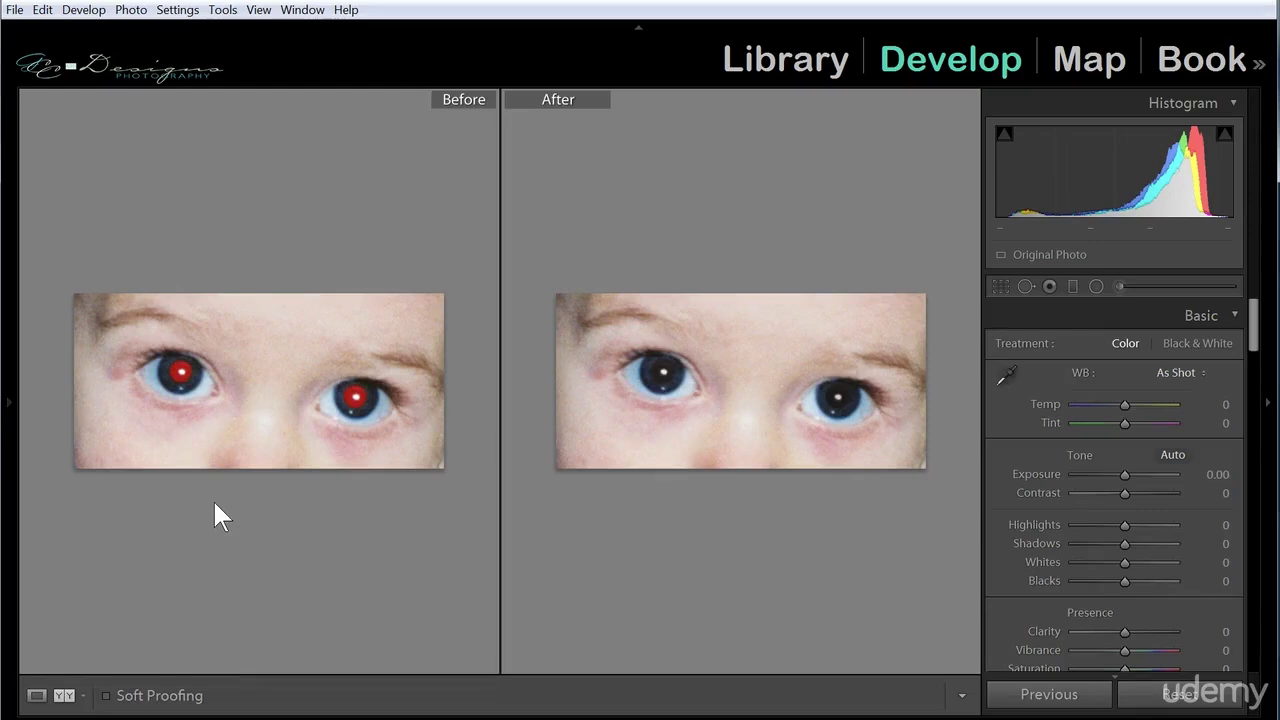
Step: Open the empty beach photo and draw a new graduated filter from the top of the sky down to the sand
click(236, 600)
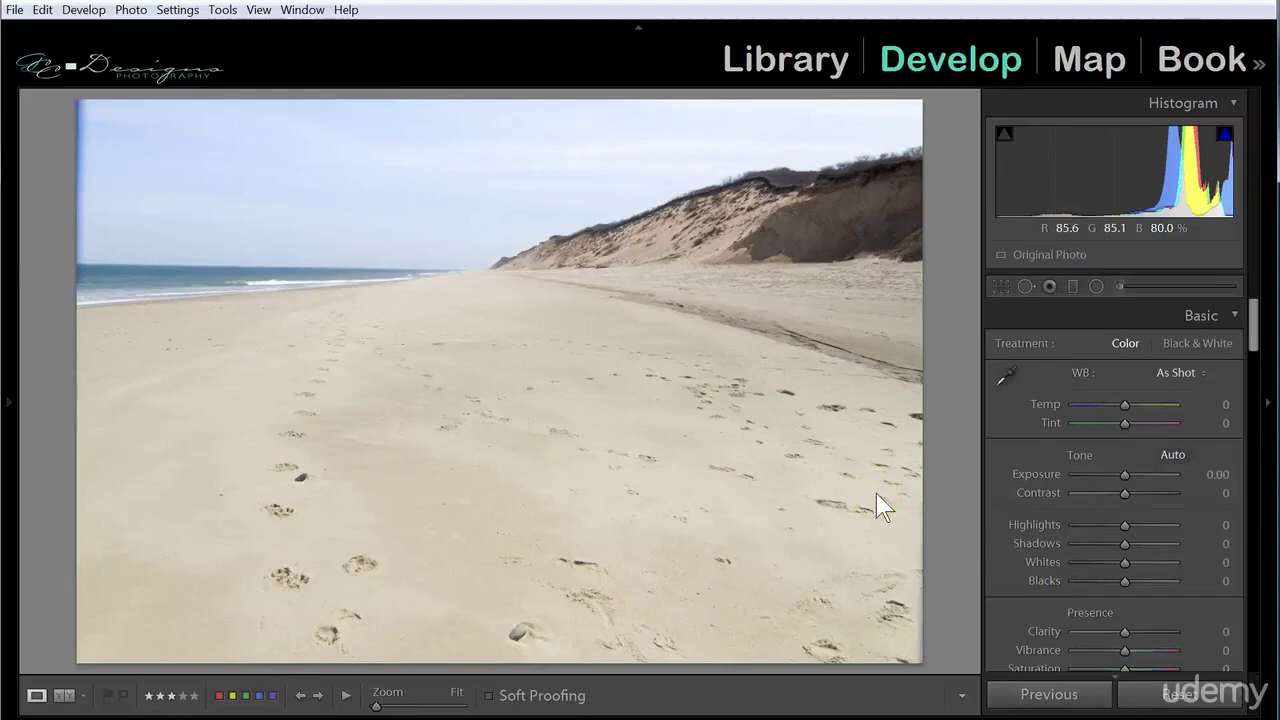
click(1048, 322)
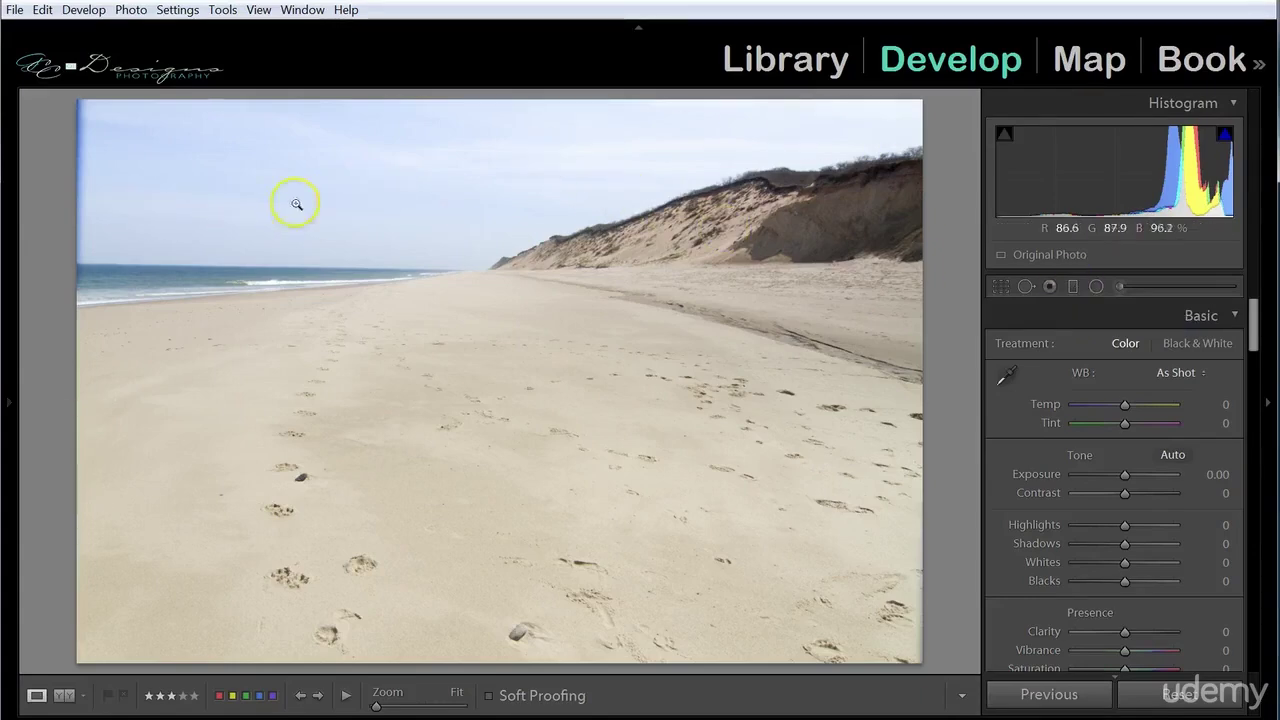
click(1073, 286)
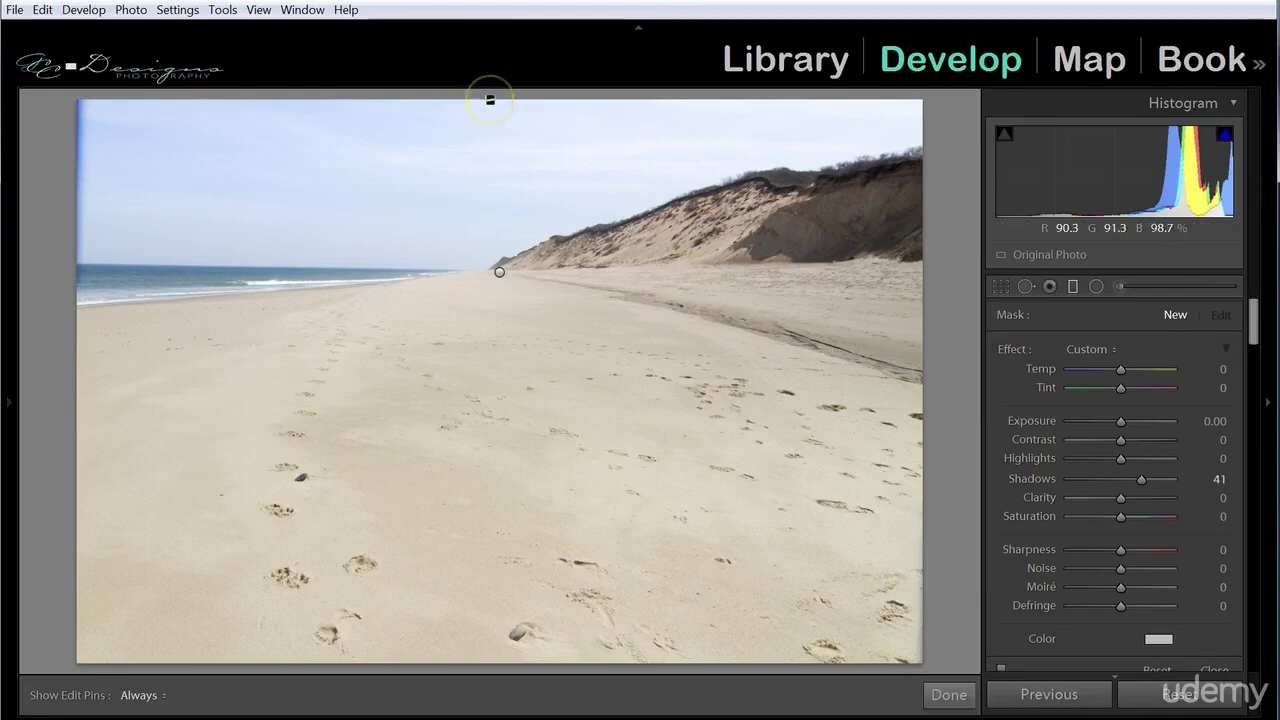
drag(489, 294, 484, 437)
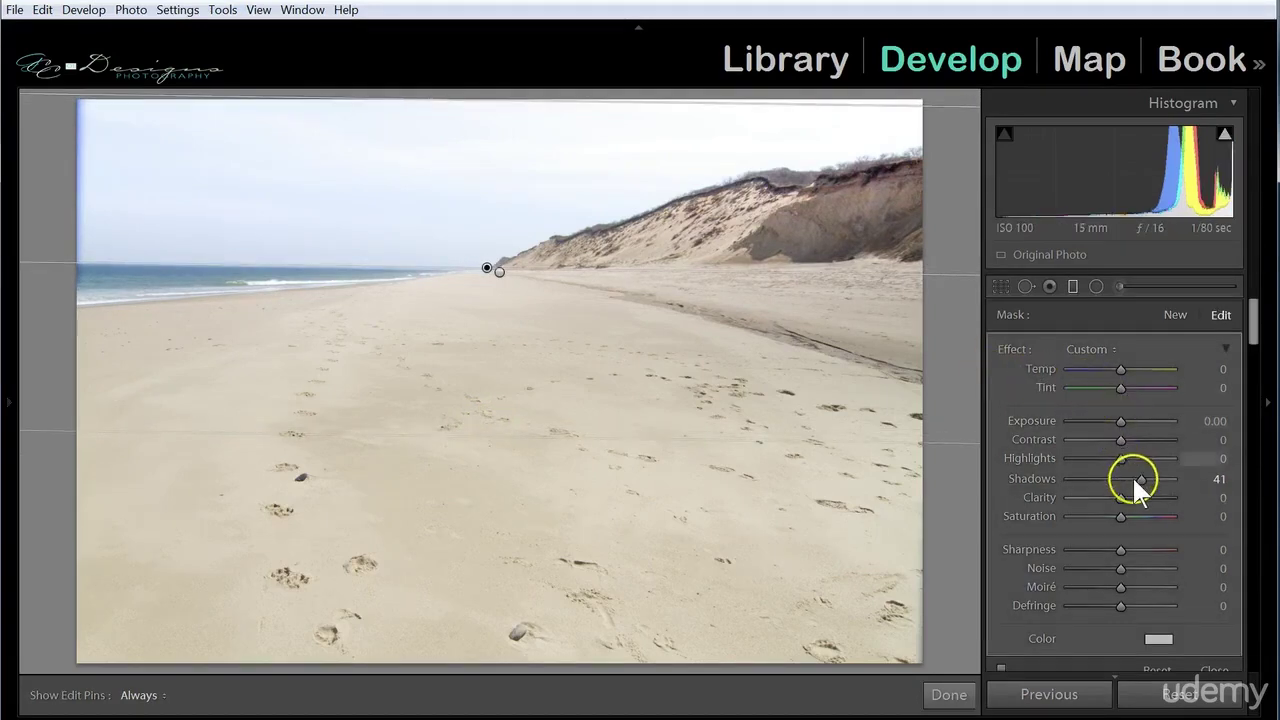
Step: Set the new graduated filter's Exposure to −1.32, try Shadows at 33, reset Shadows to 0, and close the filter
double_click(1038, 477)
drag(1120, 421, 1106, 417)
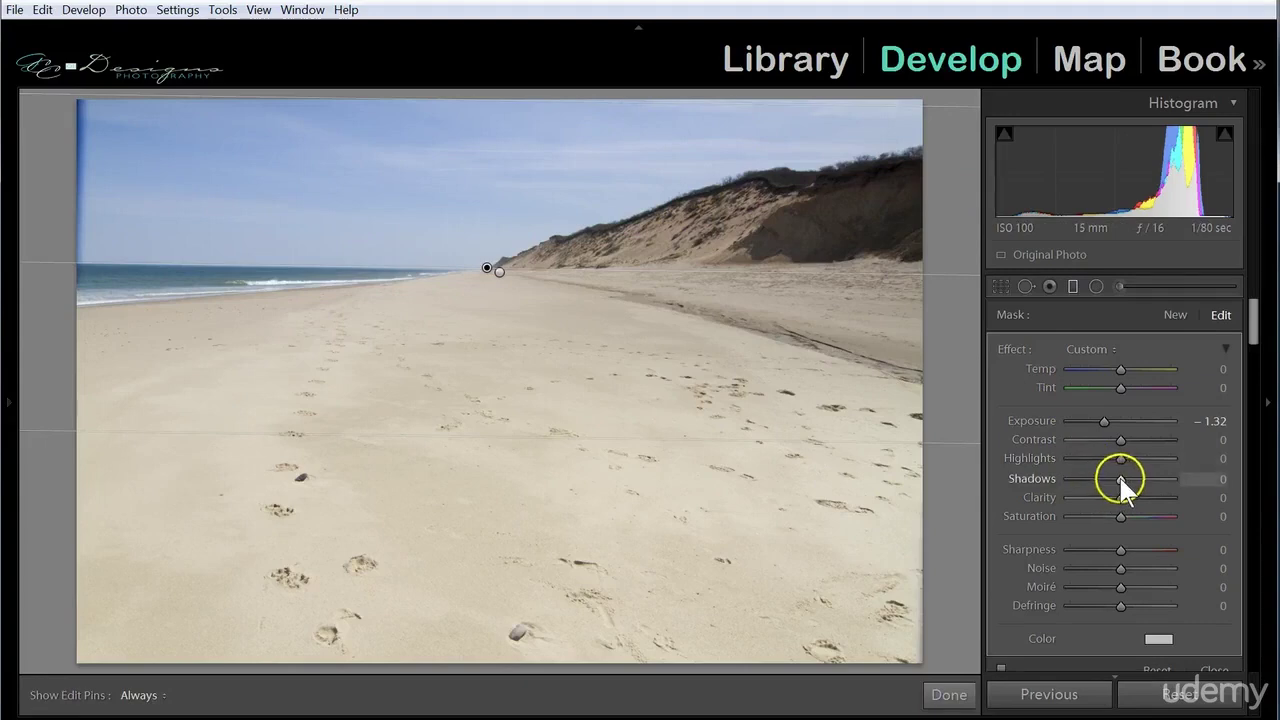
drag(1120, 477, 1137, 479)
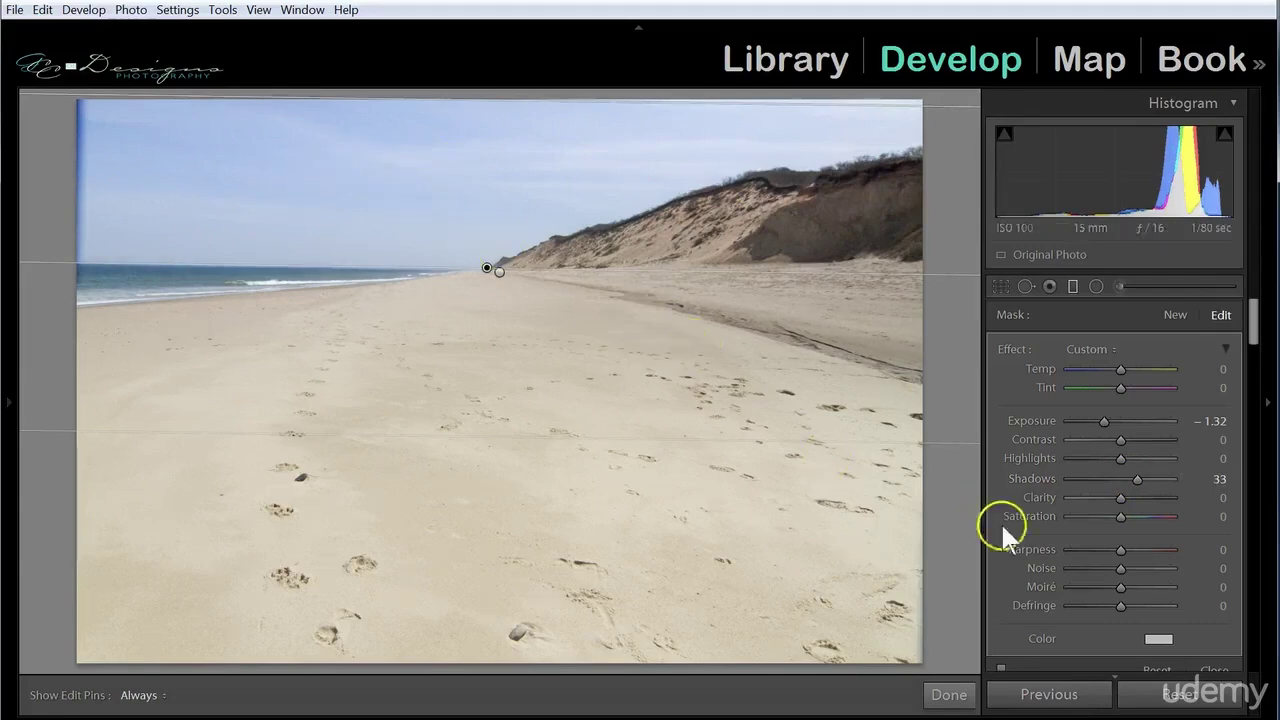
double_click(1031, 476)
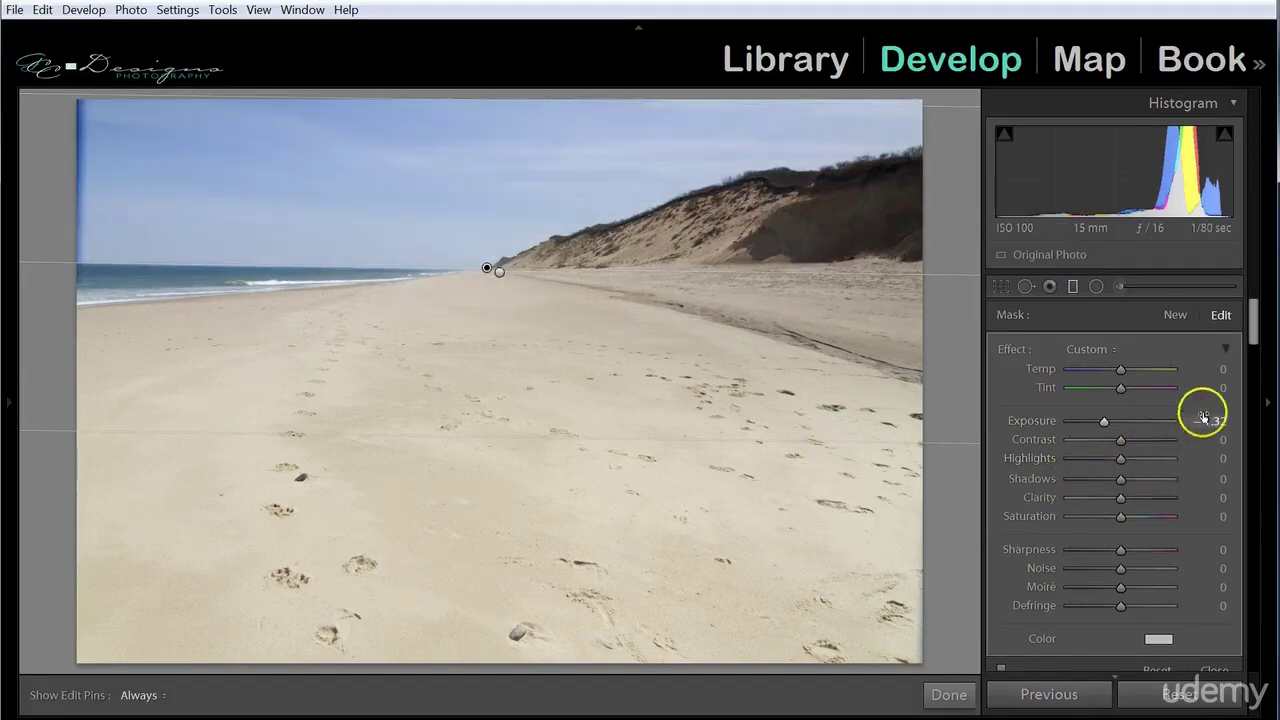
click(1071, 285)
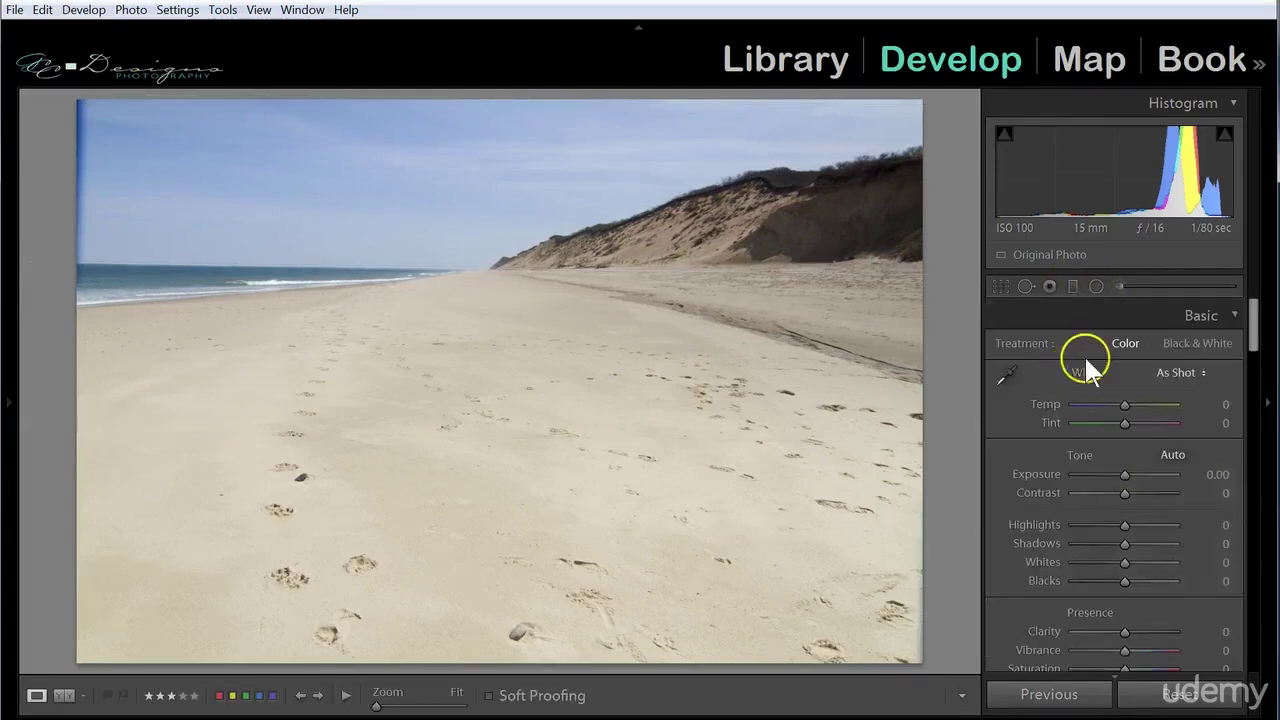
Step: Paint over the dark dune with the Adjustment Brush, hiding the edit pins as needed, and set its Shadows to 33
click(1120, 285)
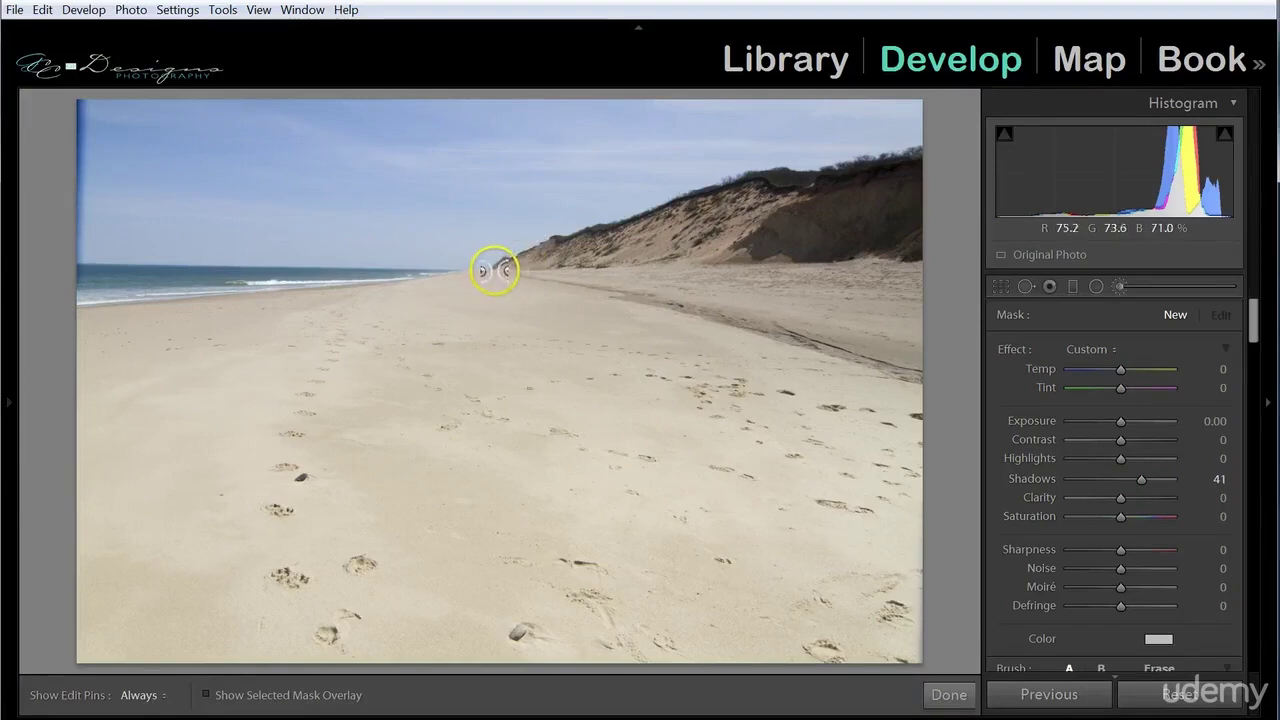
key(h)
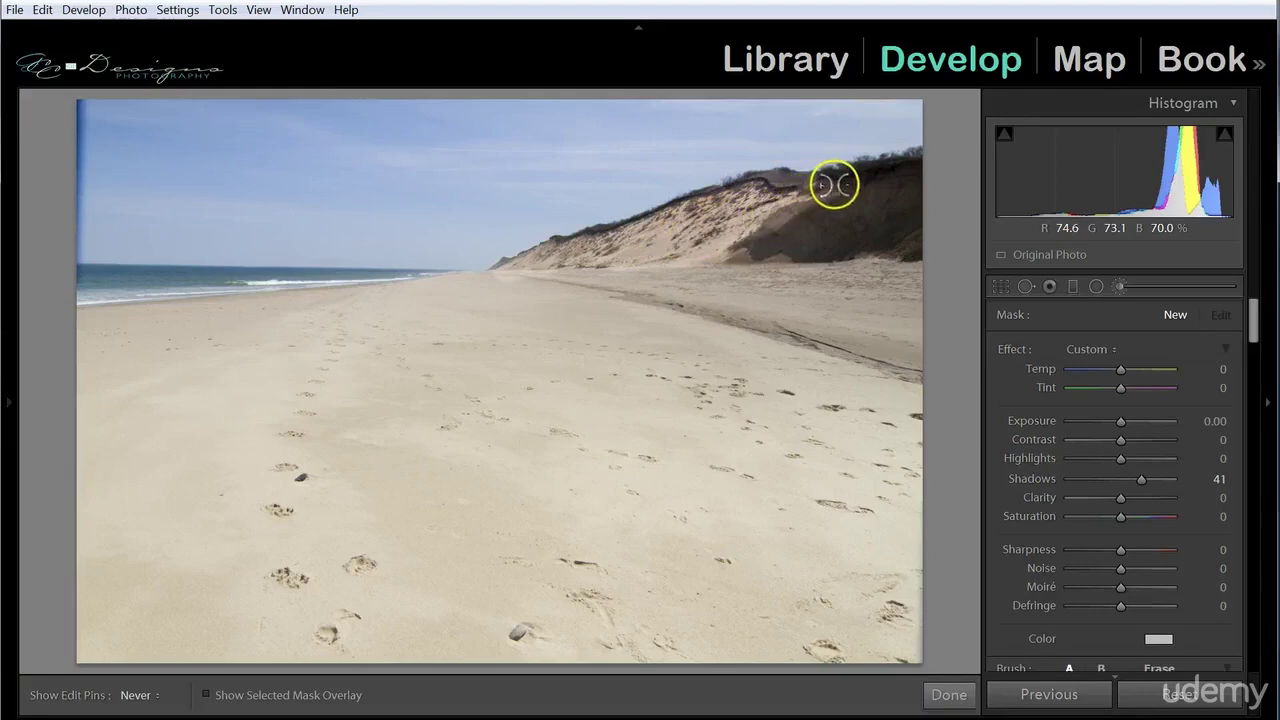
mouse_move(905, 185)
mouse_down()
mouse_move(842, 197)
mouse_move(848, 218)
mouse_move(886, 206)
mouse_up()
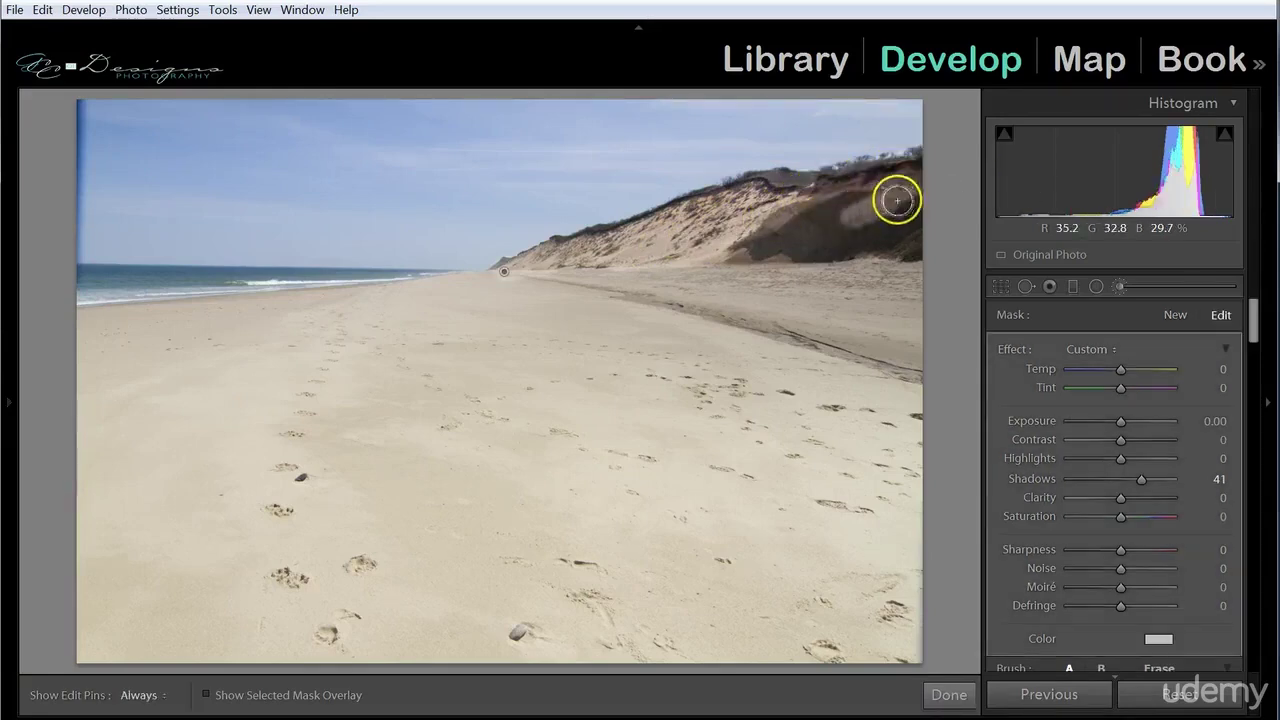
key(h)
mouse_move(808, 214)
mouse_down()
mouse_move(775, 216)
mouse_move(874, 213)
mouse_move(717, 251)
mouse_move(902, 240)
mouse_move(913, 231)
mouse_move(859, 229)
mouse_move(914, 227)
mouse_move(927, 196)
mouse_move(912, 260)
mouse_move(632, 252)
mouse_move(494, 266)
mouse_up()
key(h)
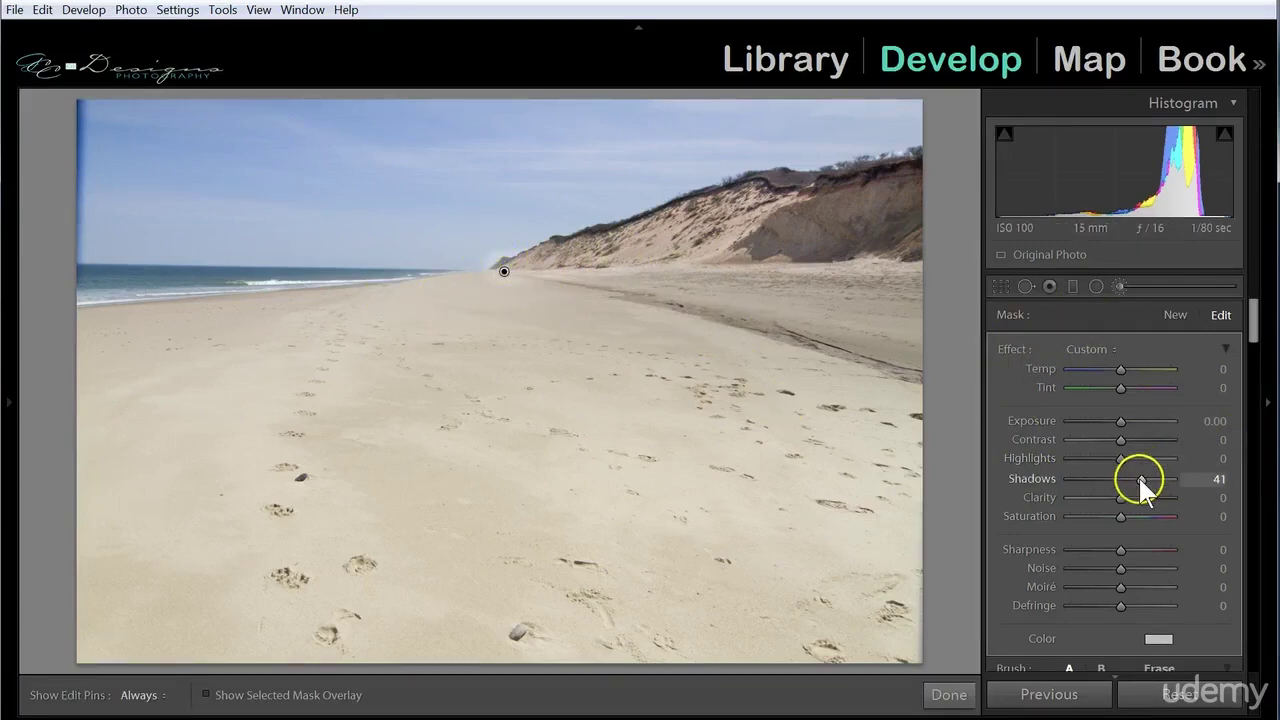
drag(1138, 475, 1134, 475)
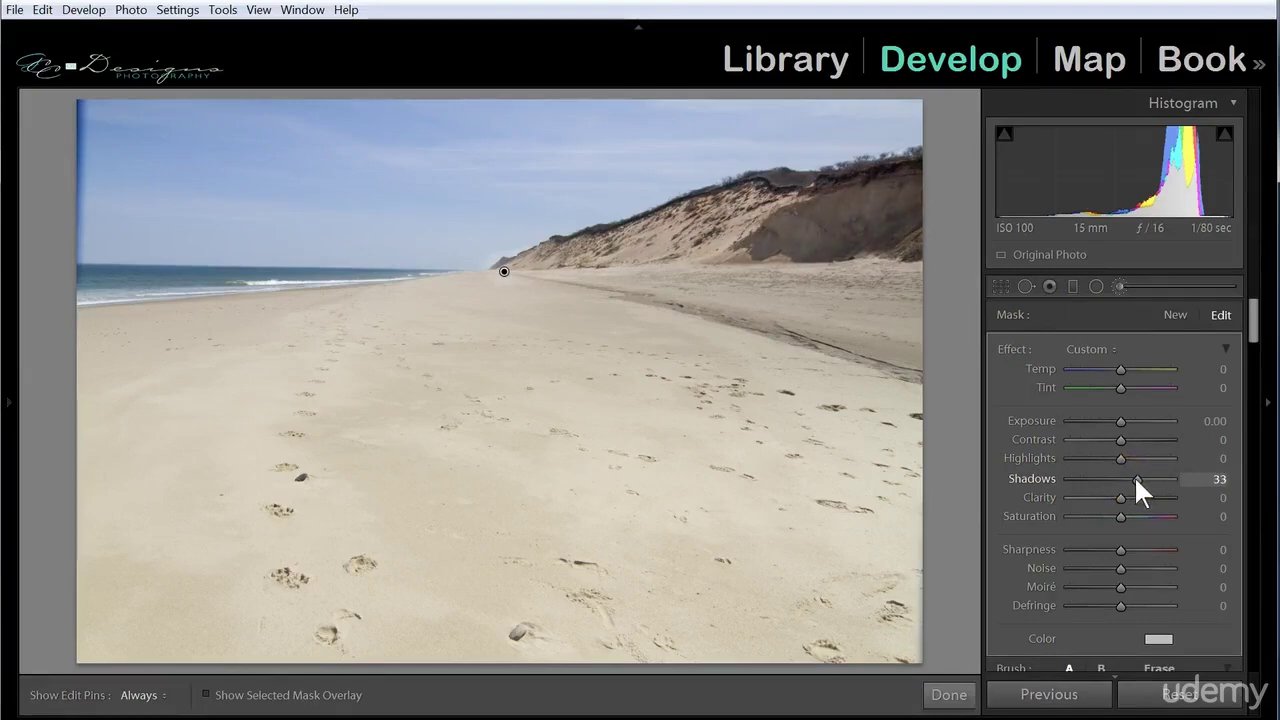
Step: Switch the Adjustment Brush to Erase, hide and restore the edit pins around the dune, and close the brush
scroll(1137, 600, down, 3)
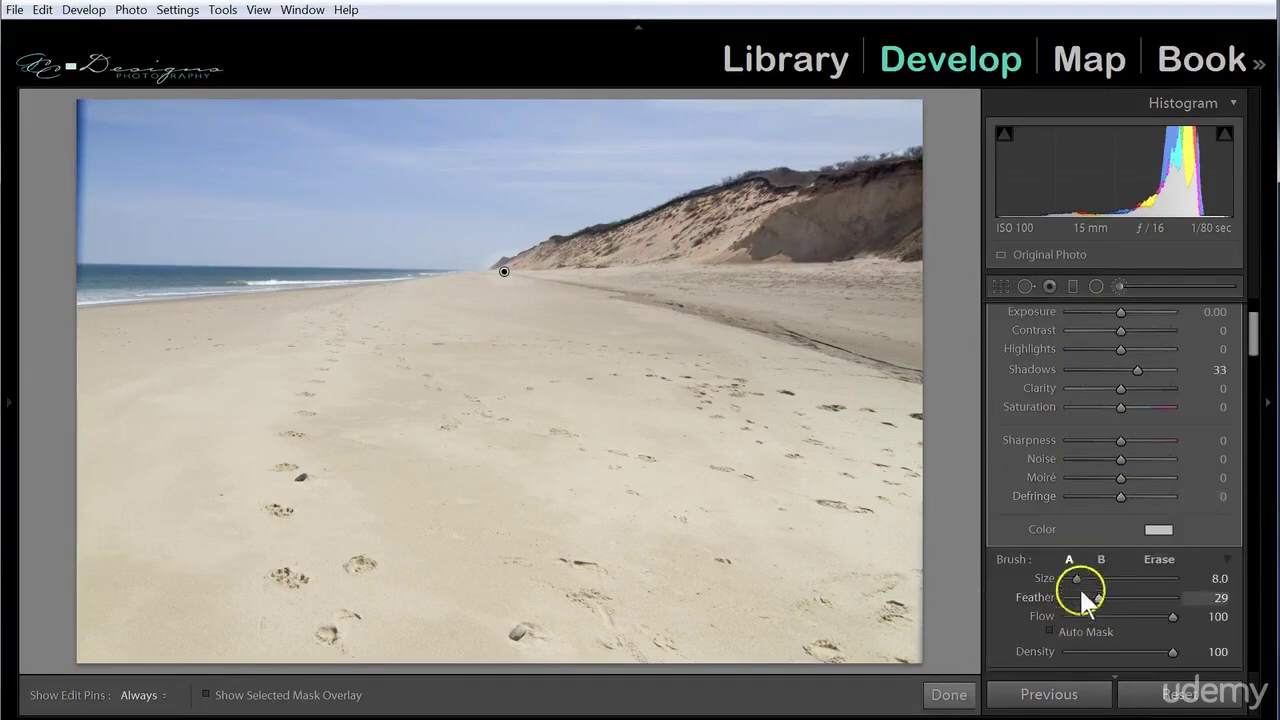
click(1157, 558)
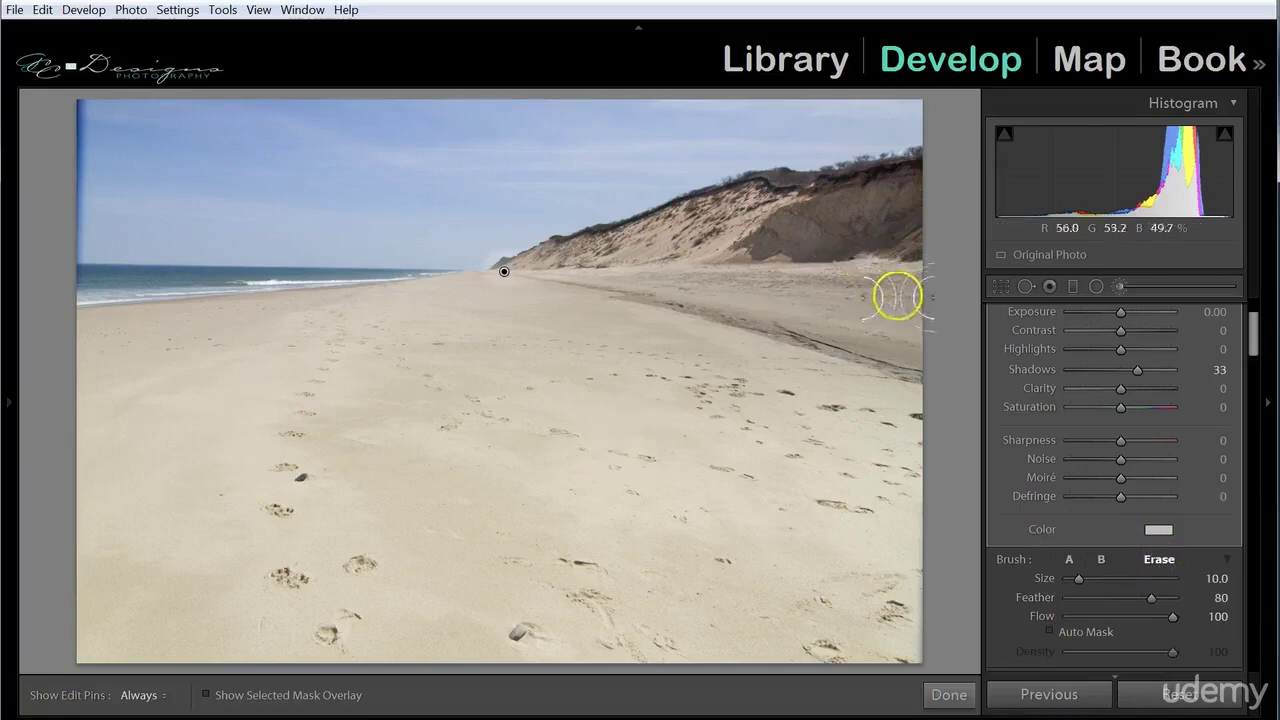
key(h)
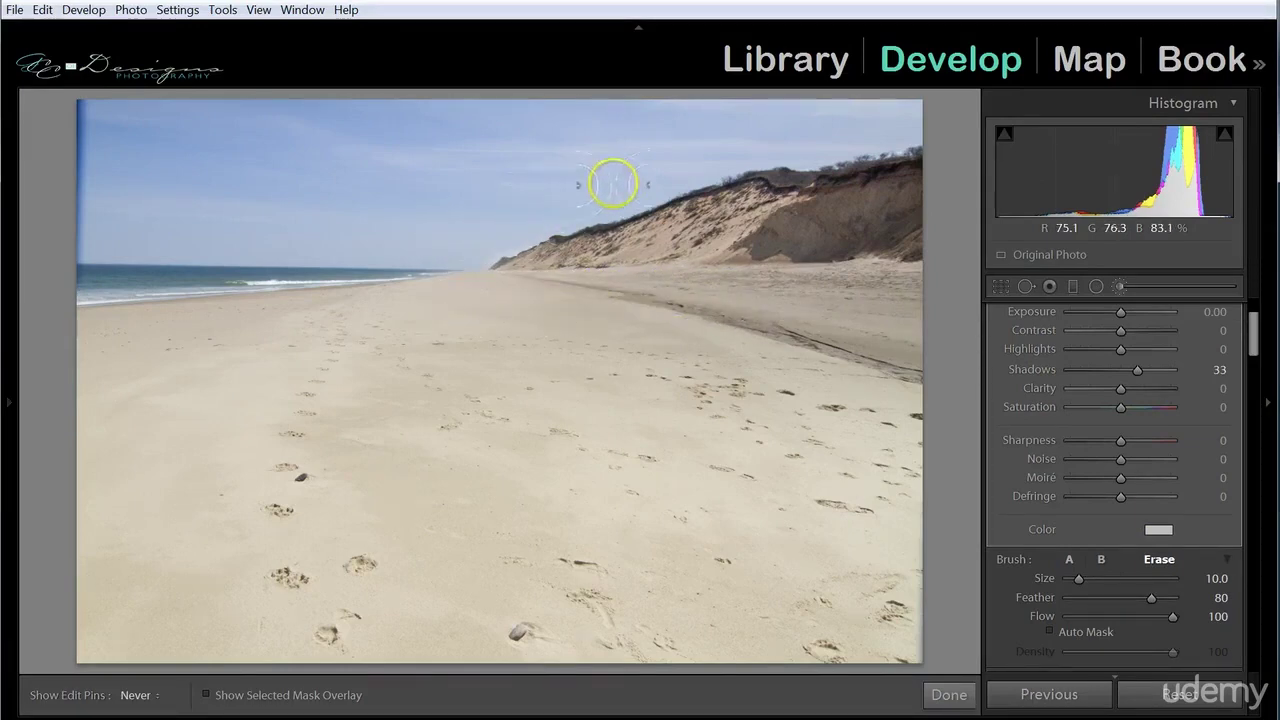
key(h)
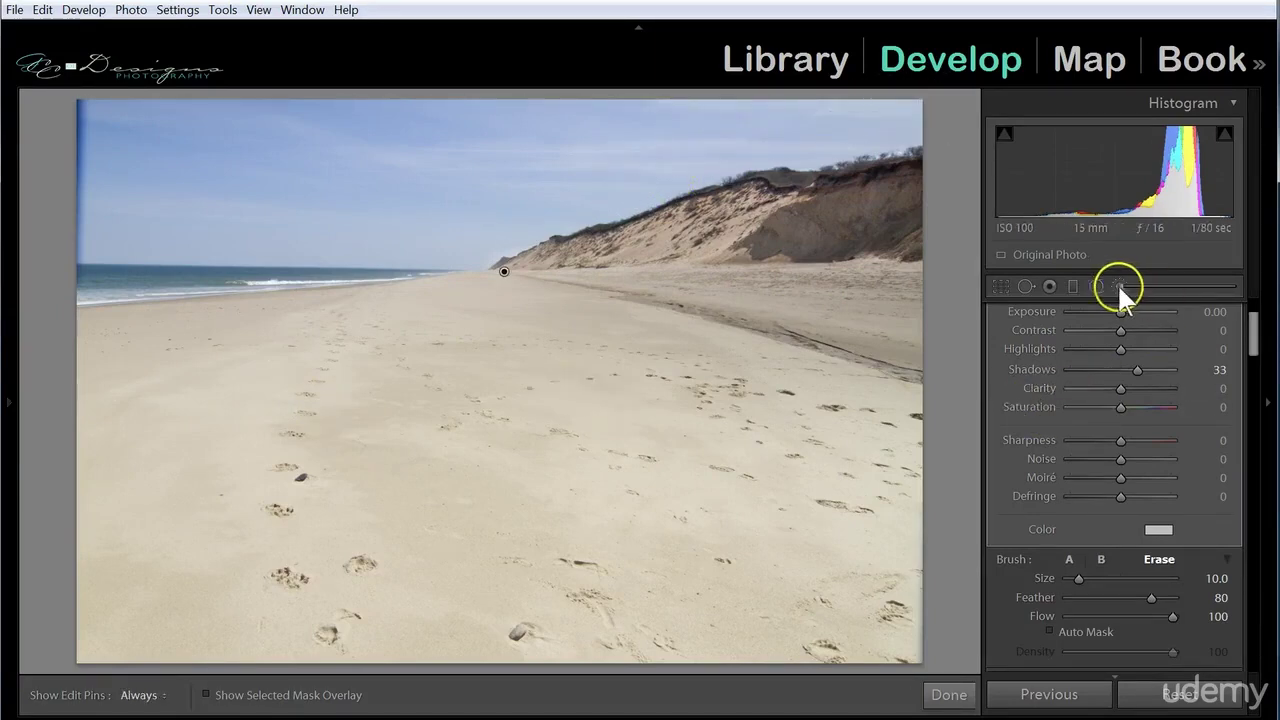
click(1121, 286)
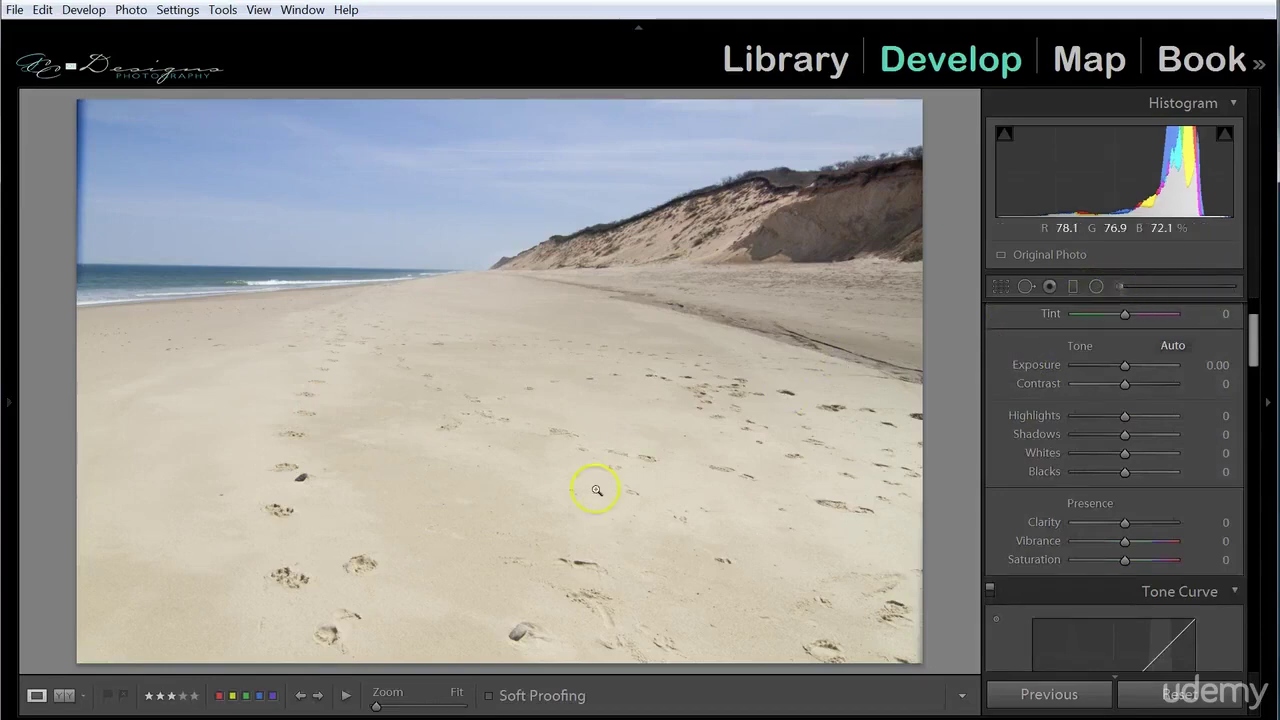
Step: Compare the beach photo before and after the adjustments side by side
click(64, 695)
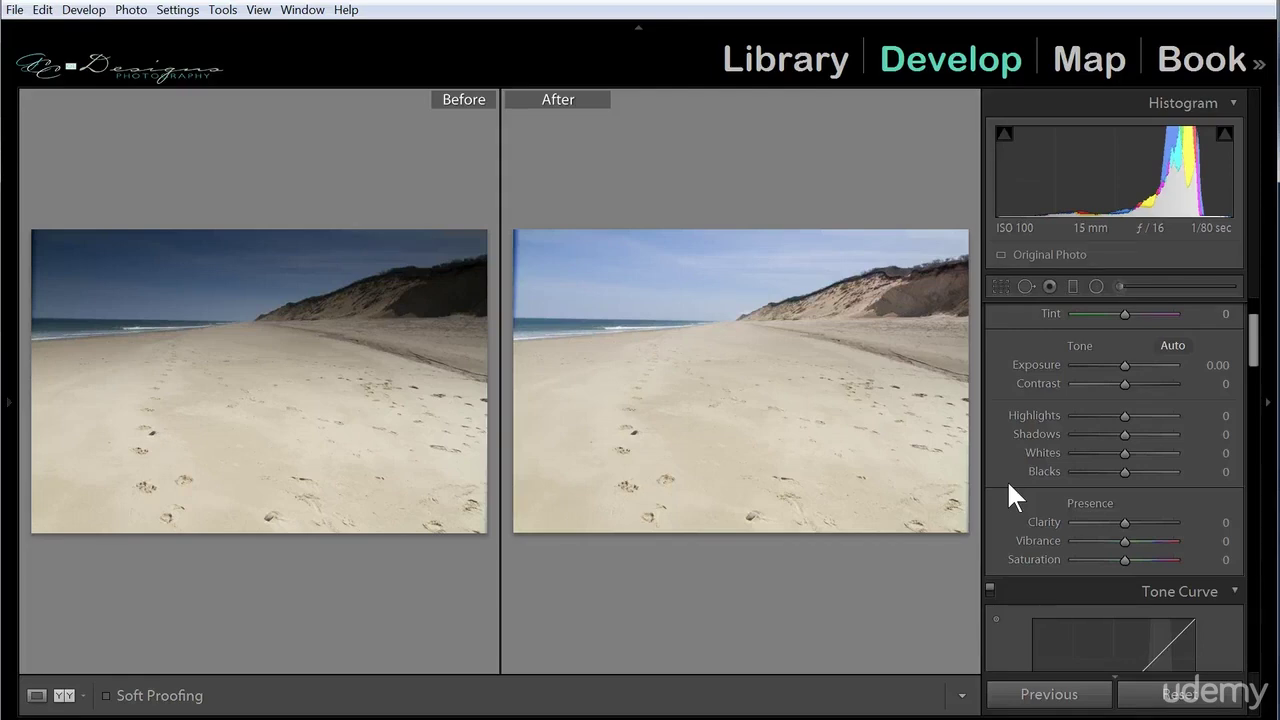
click(251, 671)
Step: Open the grassy dune coastline photo and draw two graduated filters, one down from the sky and one up from the photo's lower edge
click(900, 414)
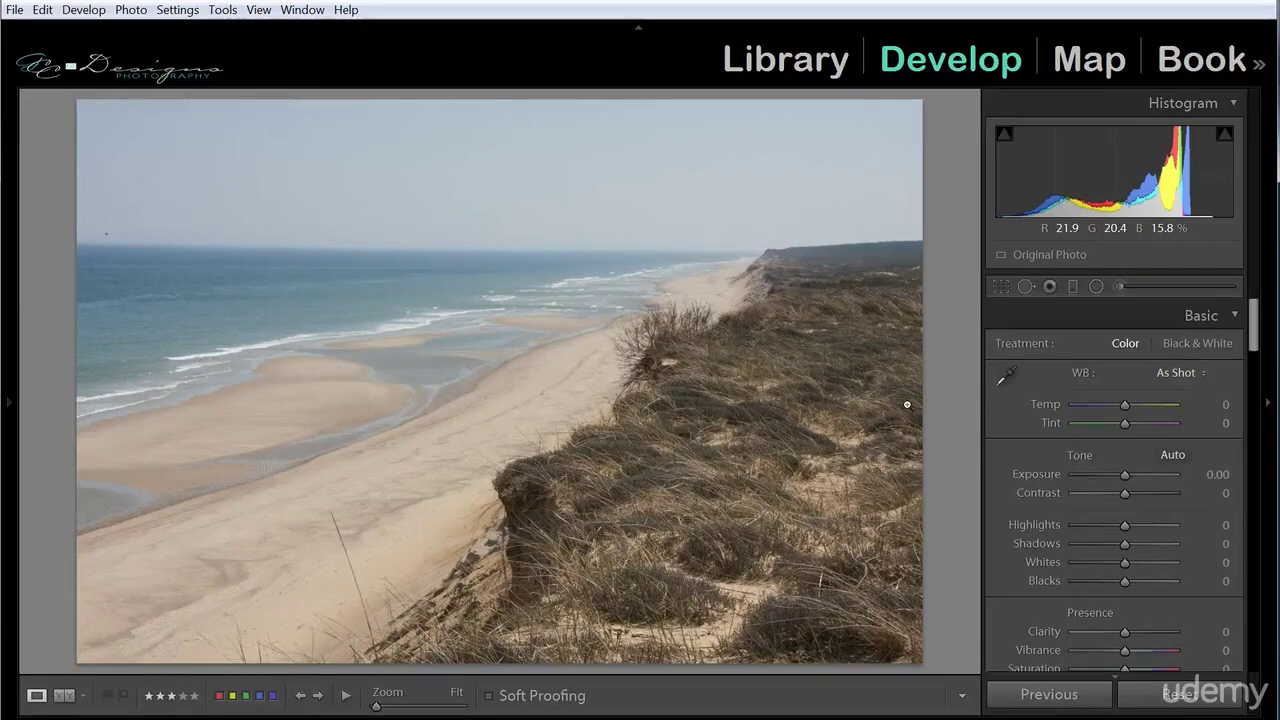
click(1072, 287)
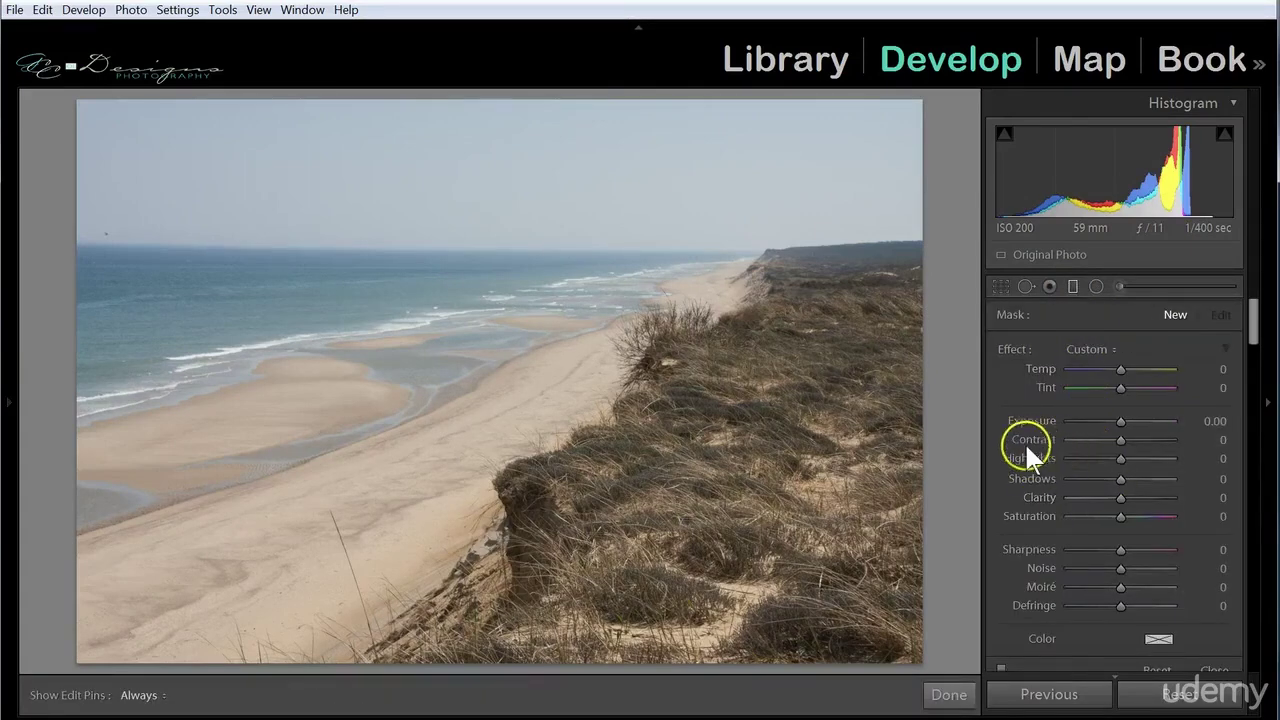
scroll(1027, 448, down, 1)
scroll(1027, 448, up, 1)
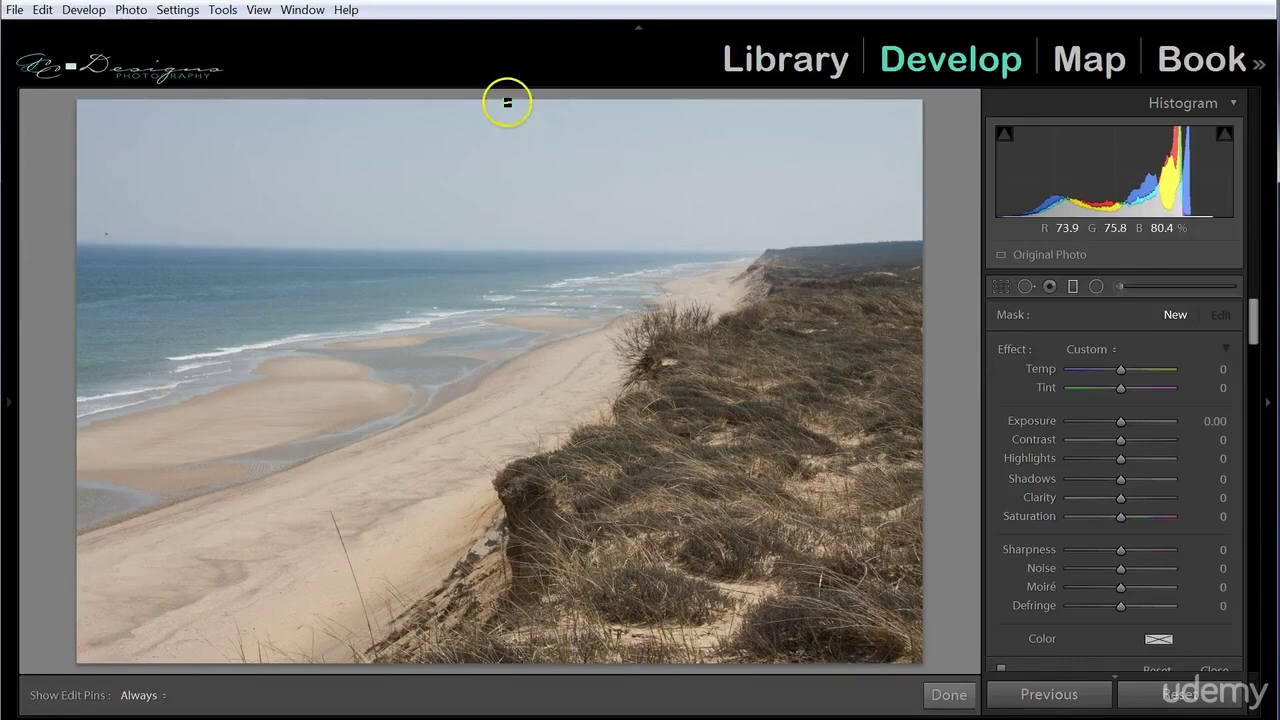
drag(507, 98, 511, 423)
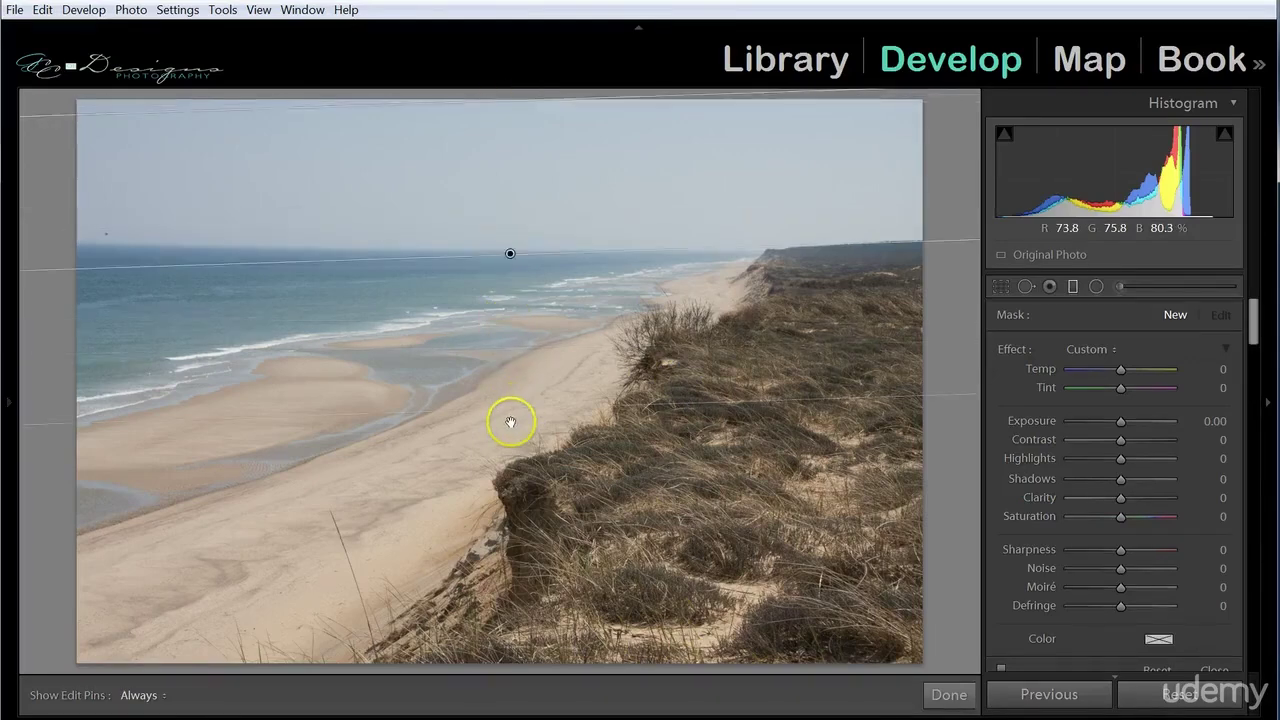
click(1173, 314)
drag(503, 663, 510, 342)
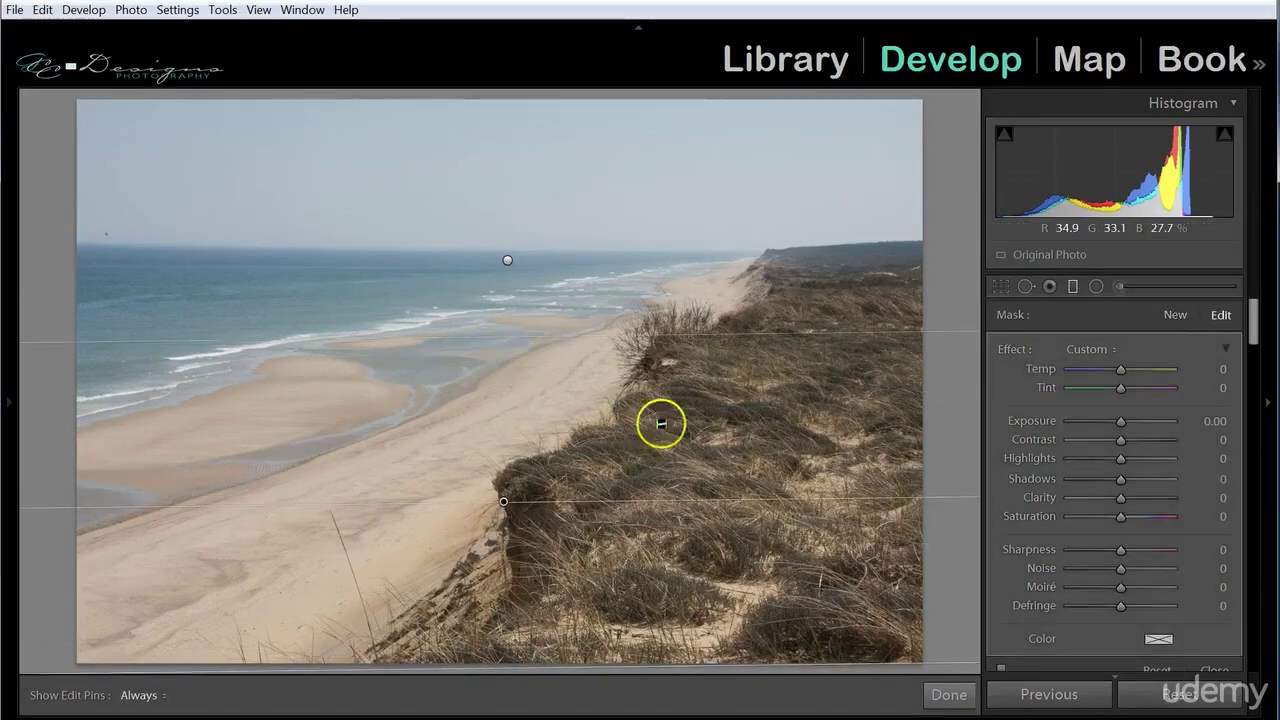
Step: Set the lower graduated filter's Exposure to -4.00 and the sky filter's Exposure to 2.63
drag(1118, 417, 1025, 471)
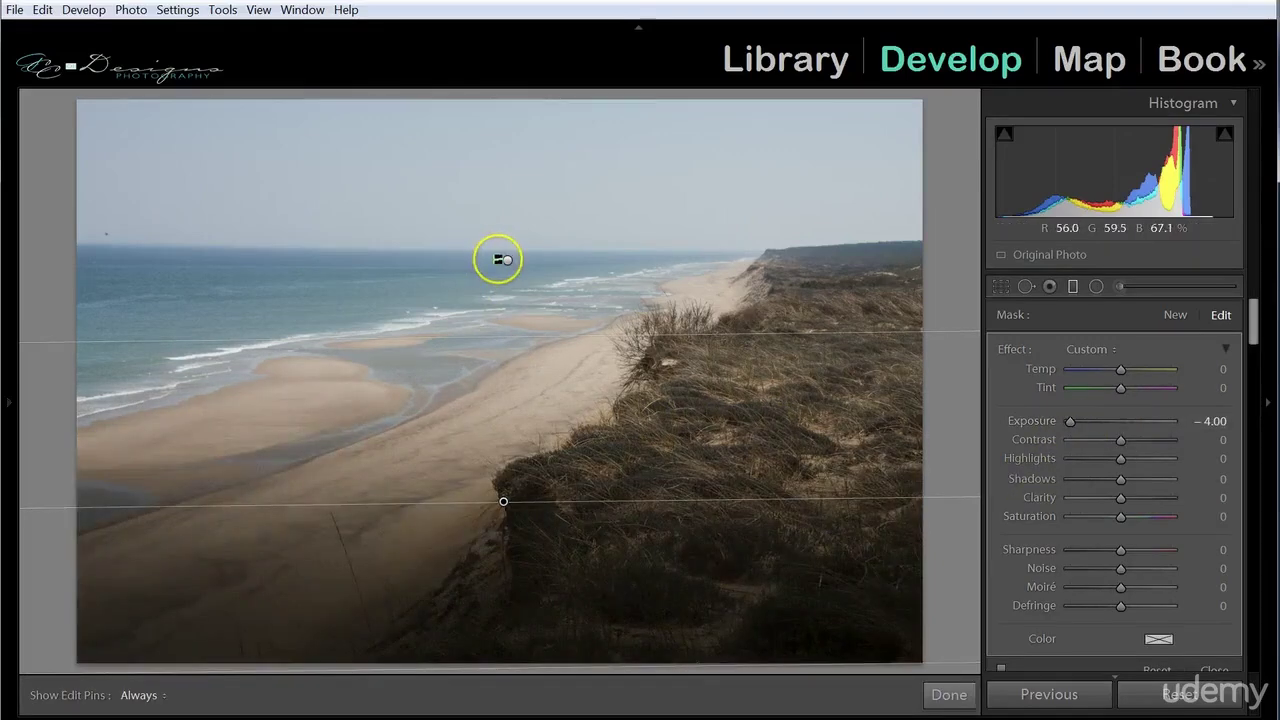
click(506, 260)
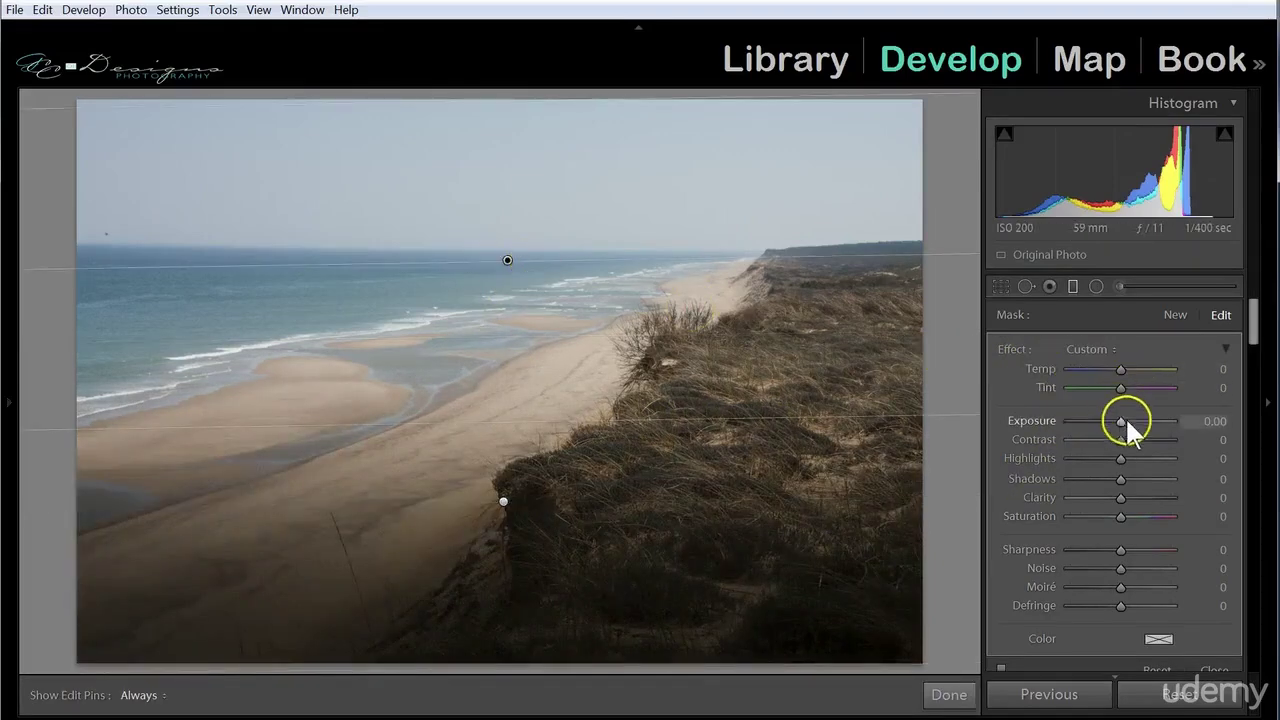
drag(1123, 419, 1153, 420)
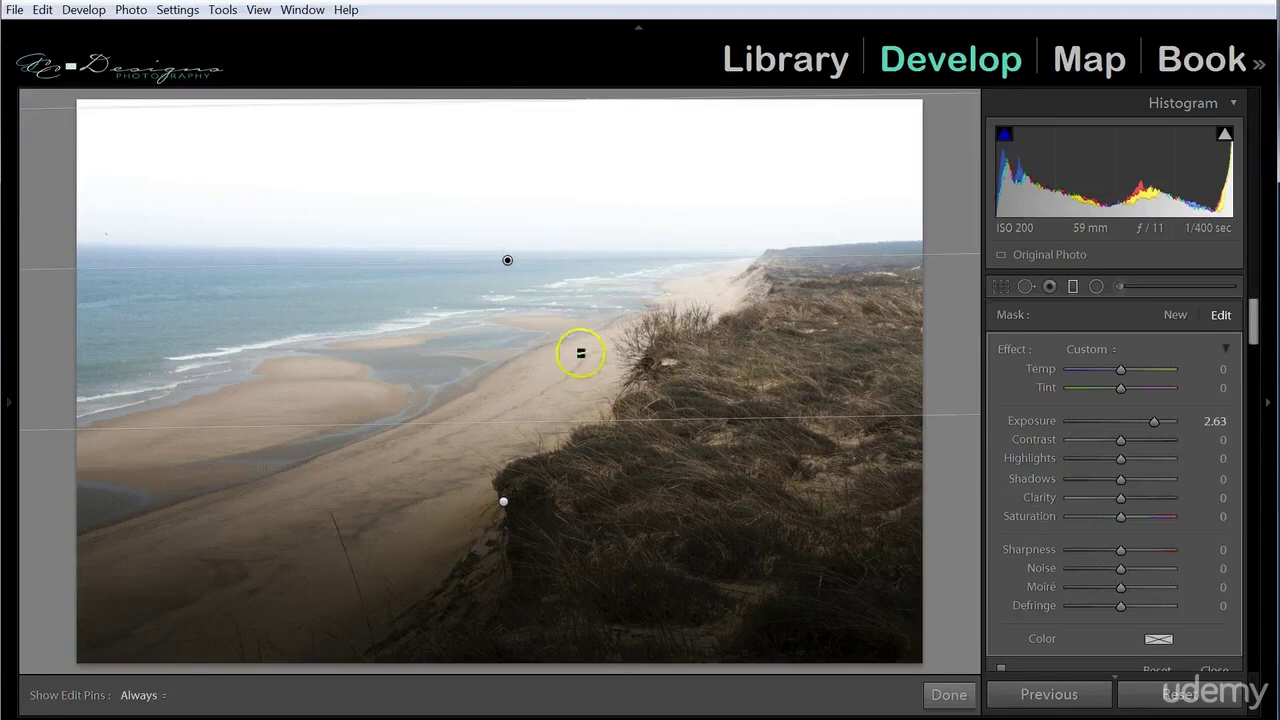
Step: Delete both graduated filters from the coastline photo and close the Graduated Filter tool
click(504, 500)
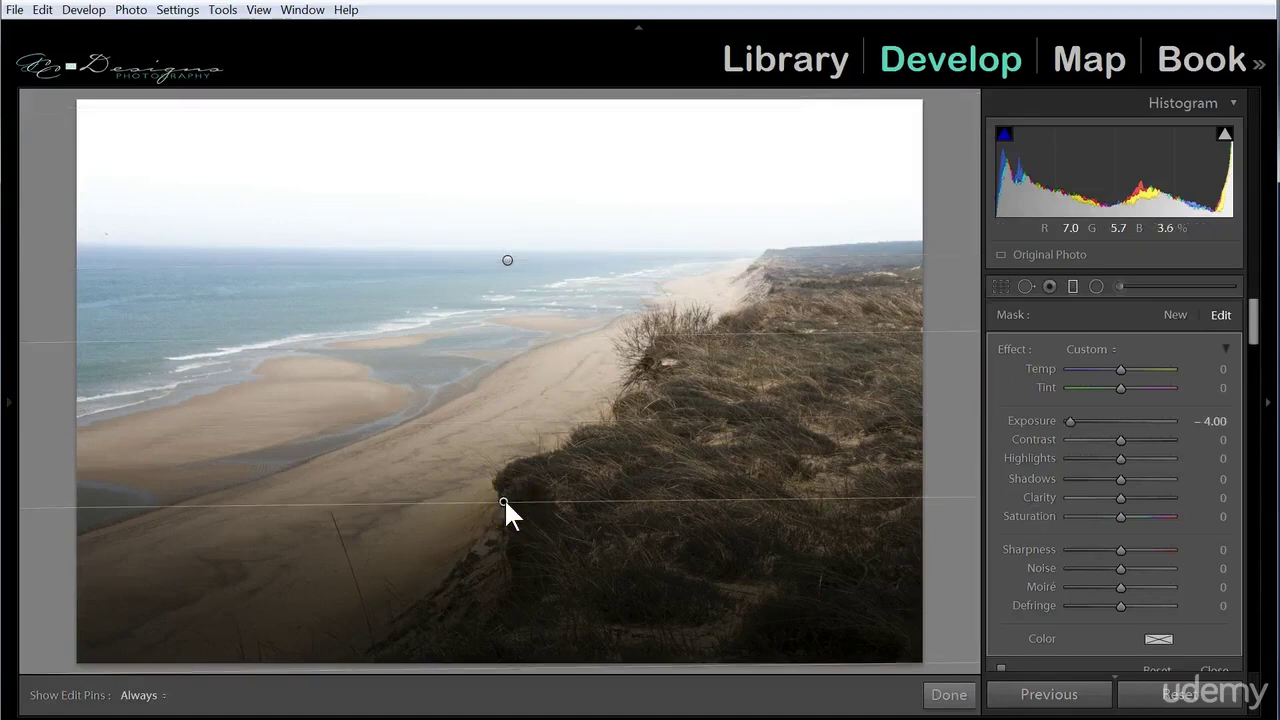
key(Delete)
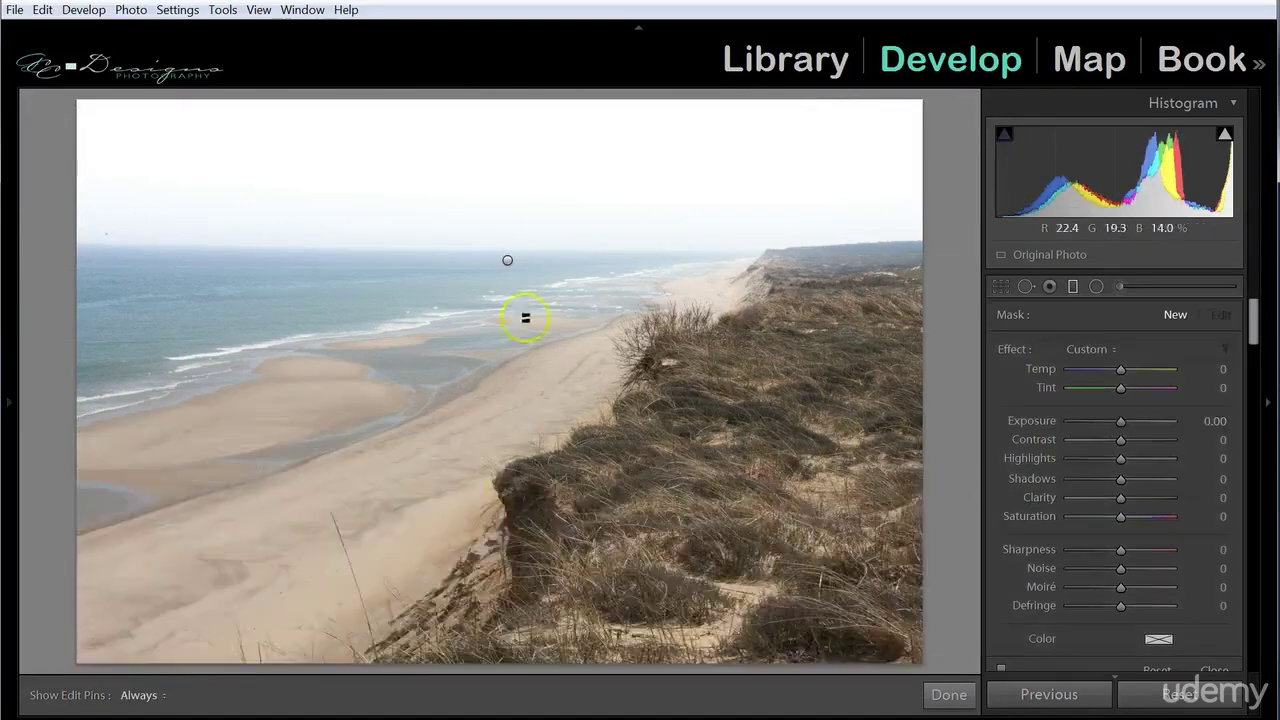
click(507, 260)
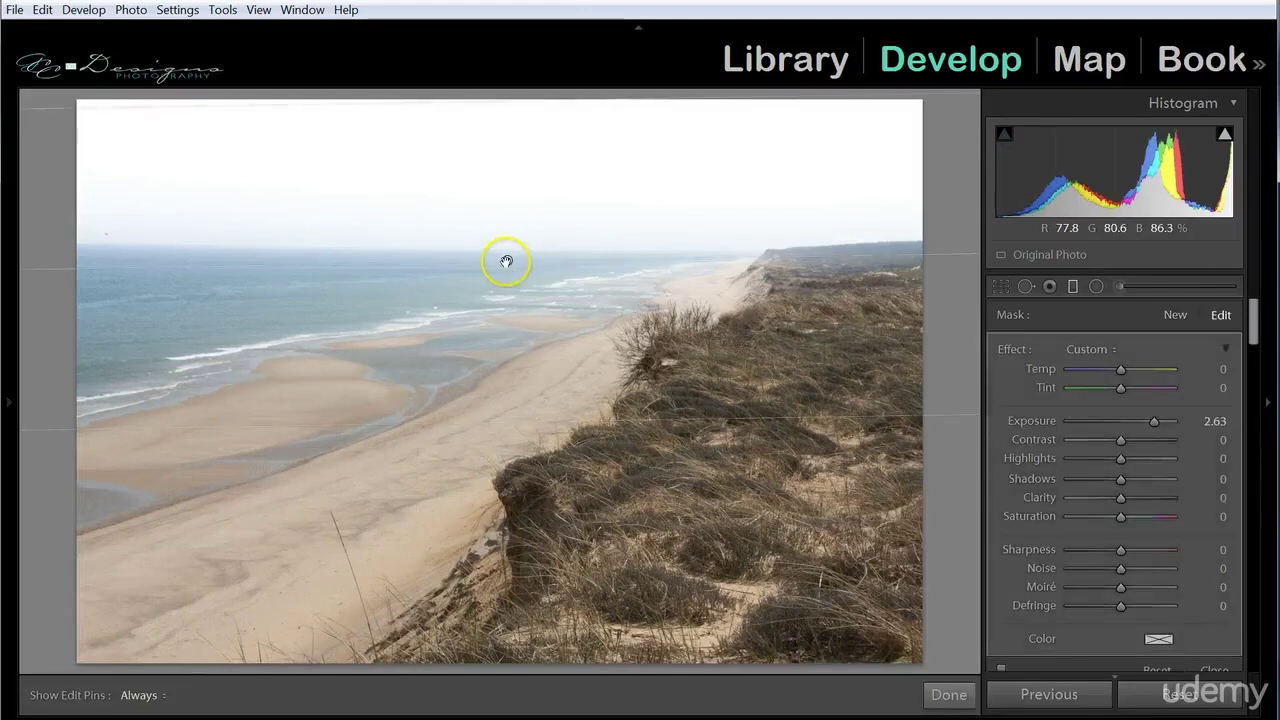
key(Delete)
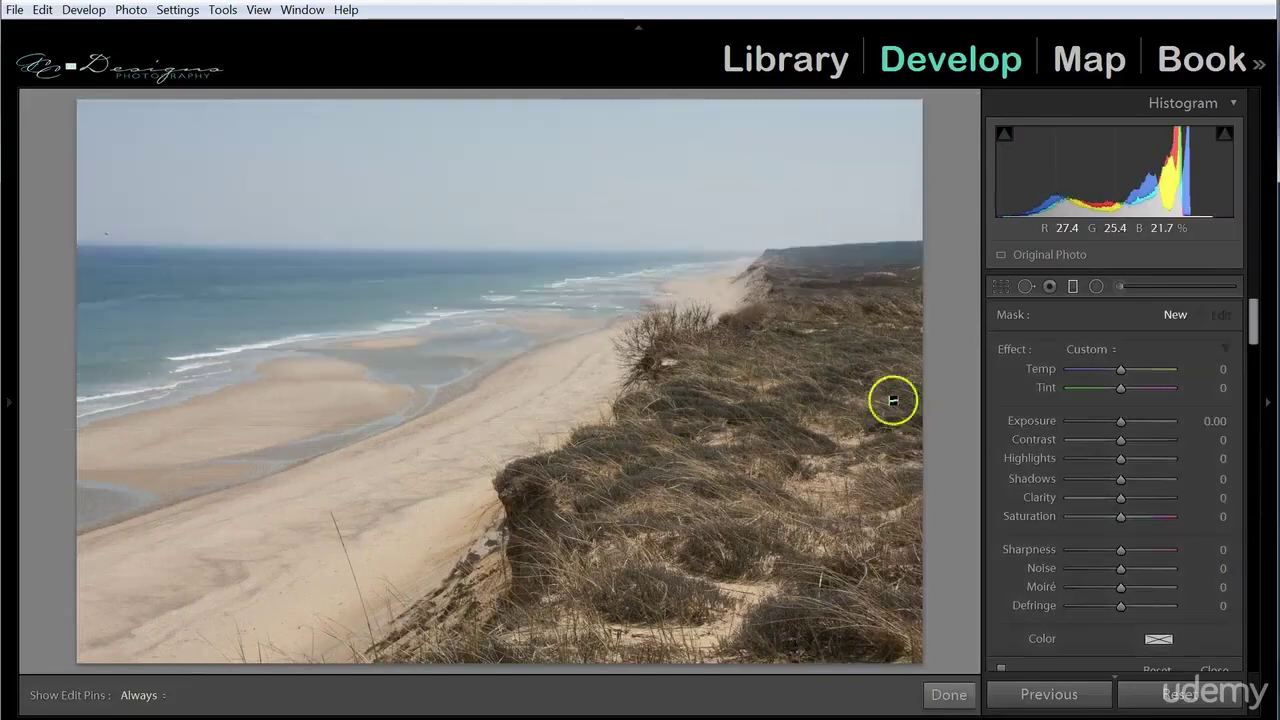
click(1073, 287)
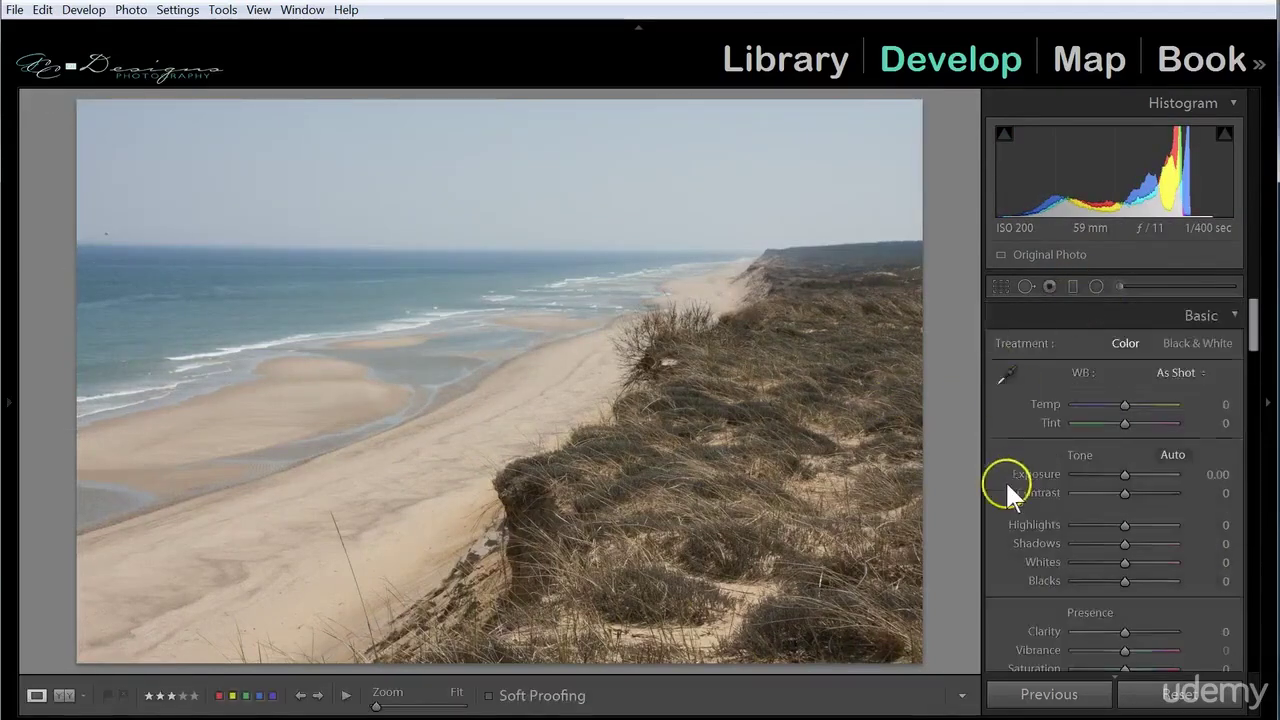
Step: Compare the global Basic adjustments with the Graduated Filter's own effect settings, and turn the filter effect off and back on
scroll(1005, 480, down, 2)
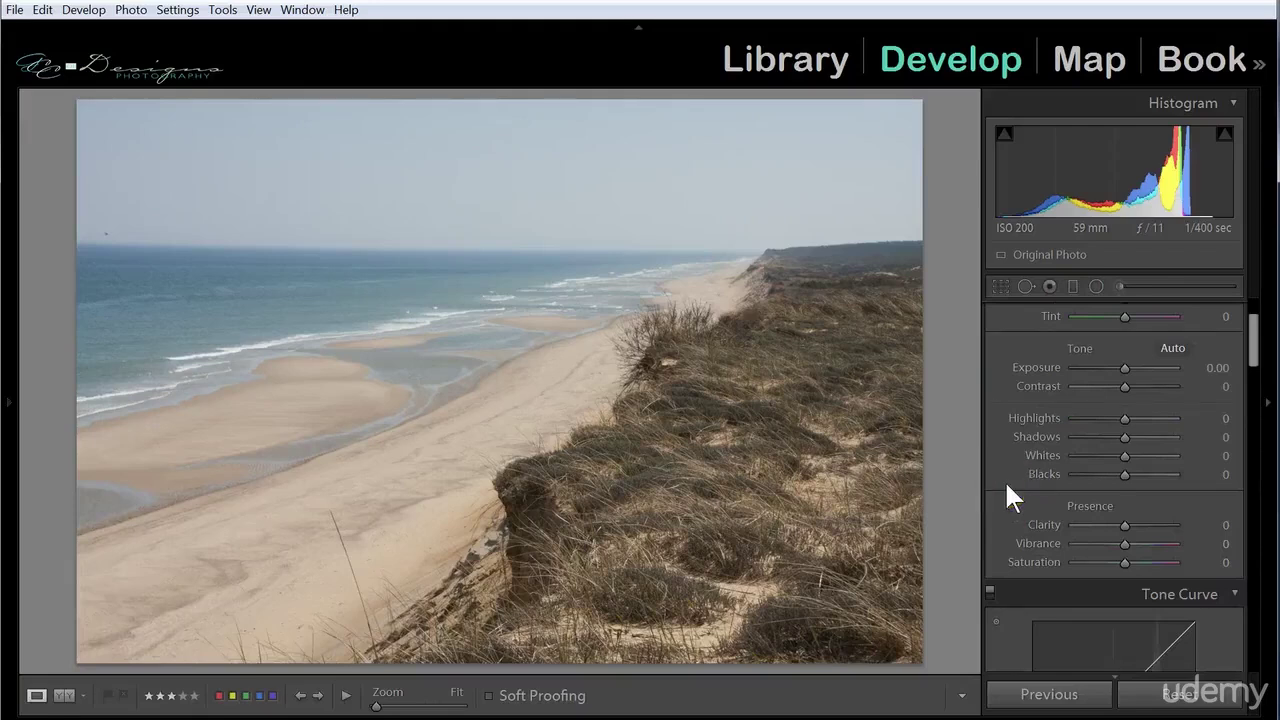
click(1017, 478)
scroll(1021, 445, up, 2)
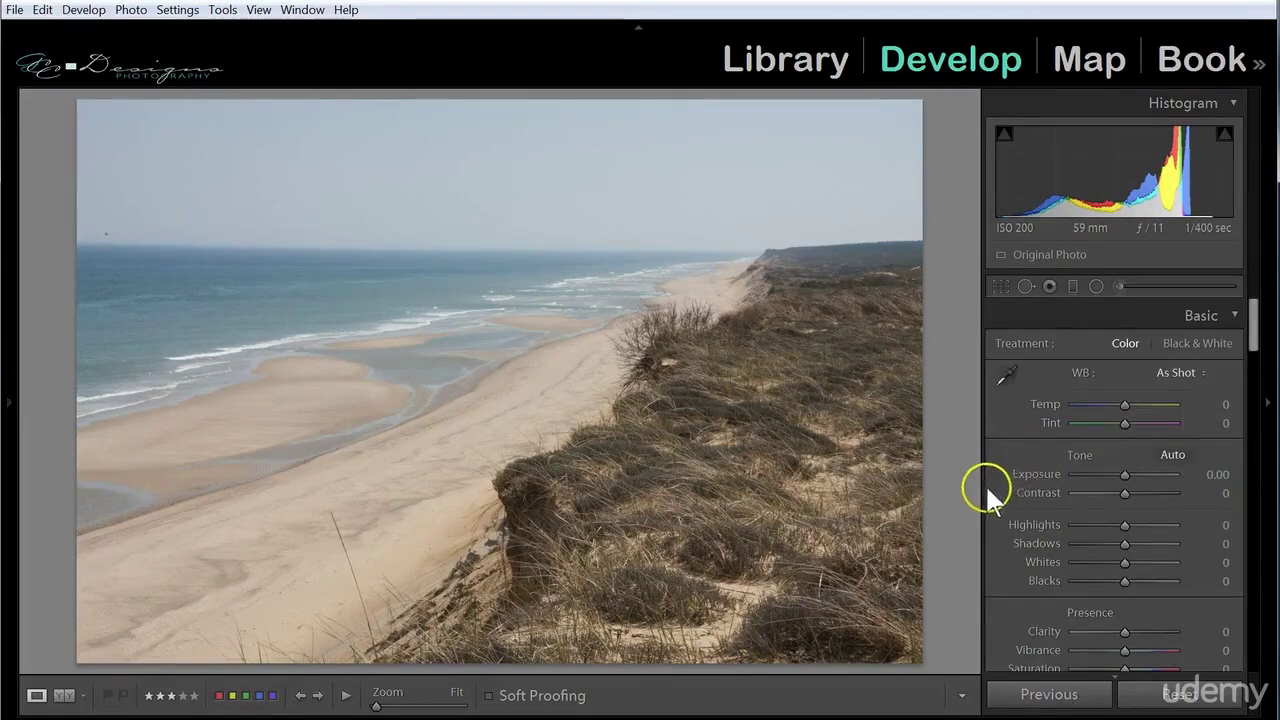
scroll(987, 486, down, 3)
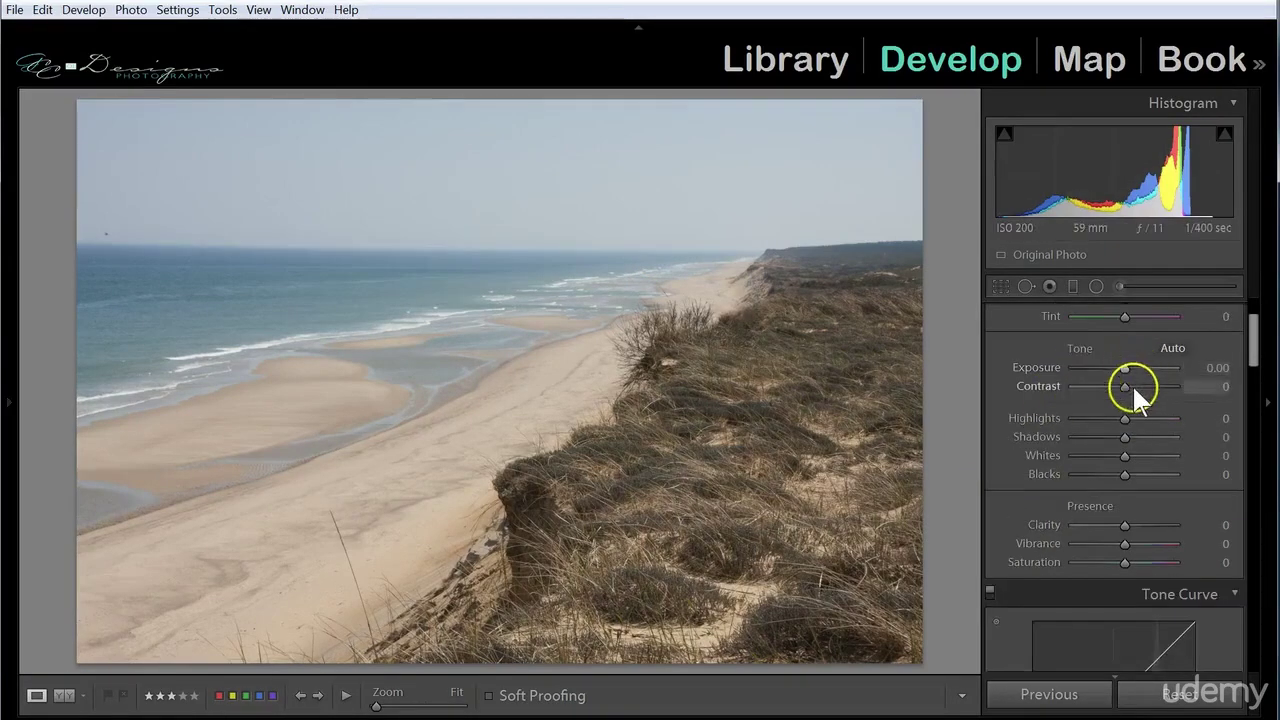
scroll(1127, 394, up, 3)
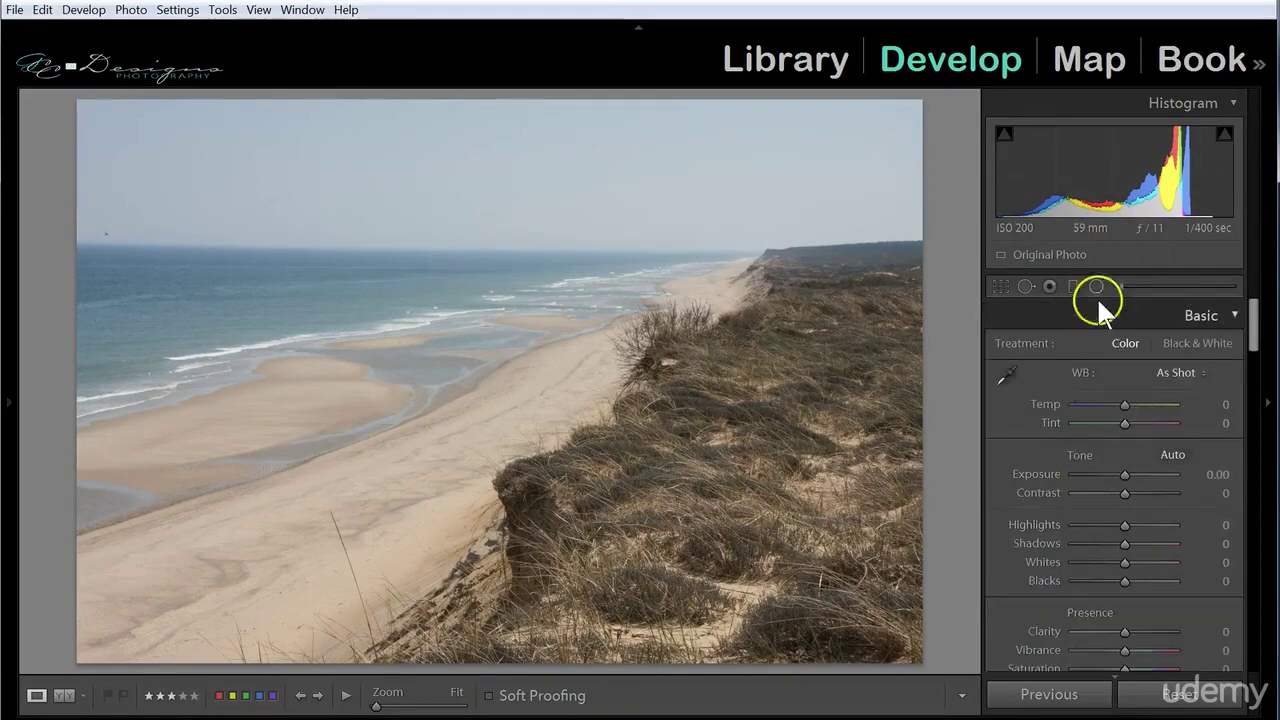
click(1073, 286)
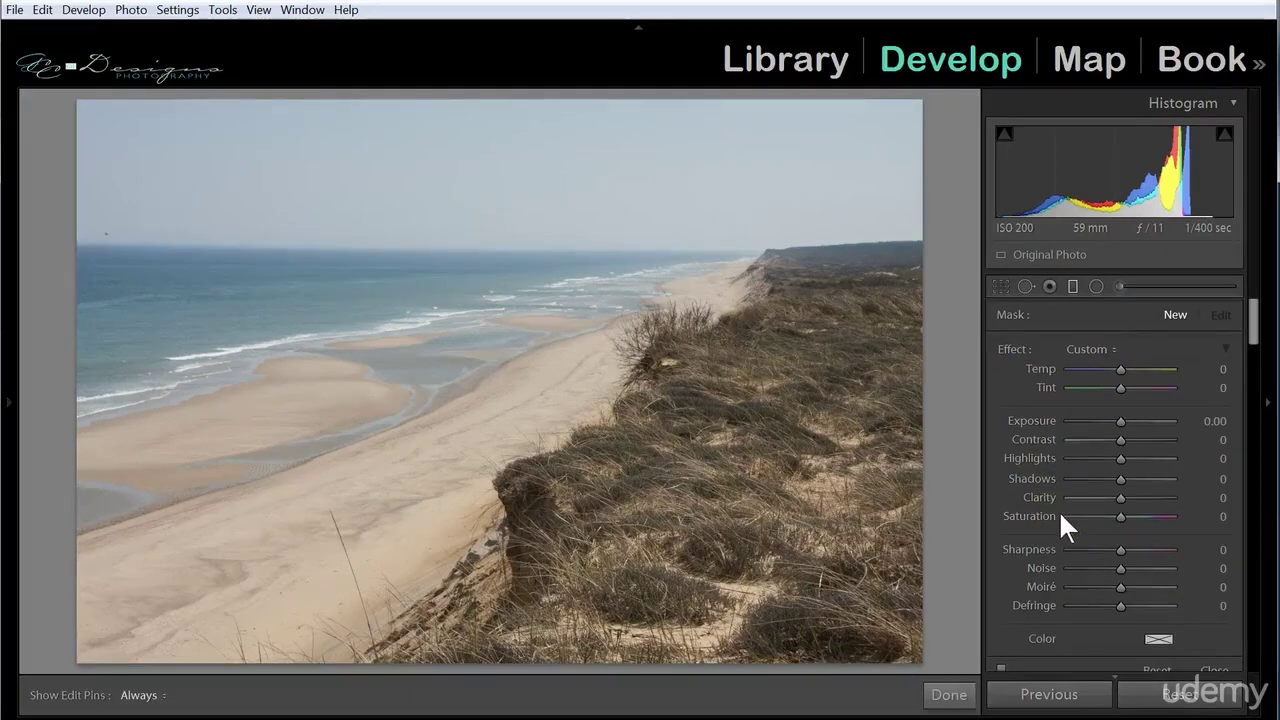
click(1114, 492)
scroll(1010, 545, down, 3)
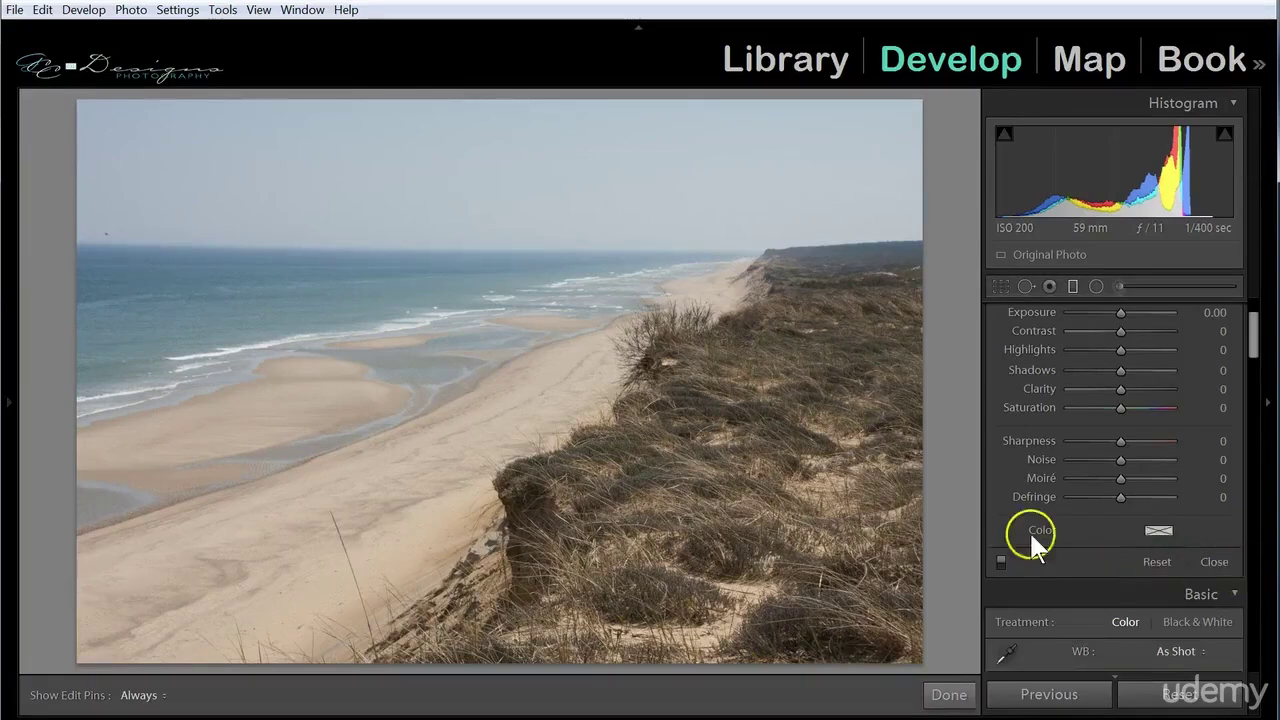
scroll(1065, 550, up, 2)
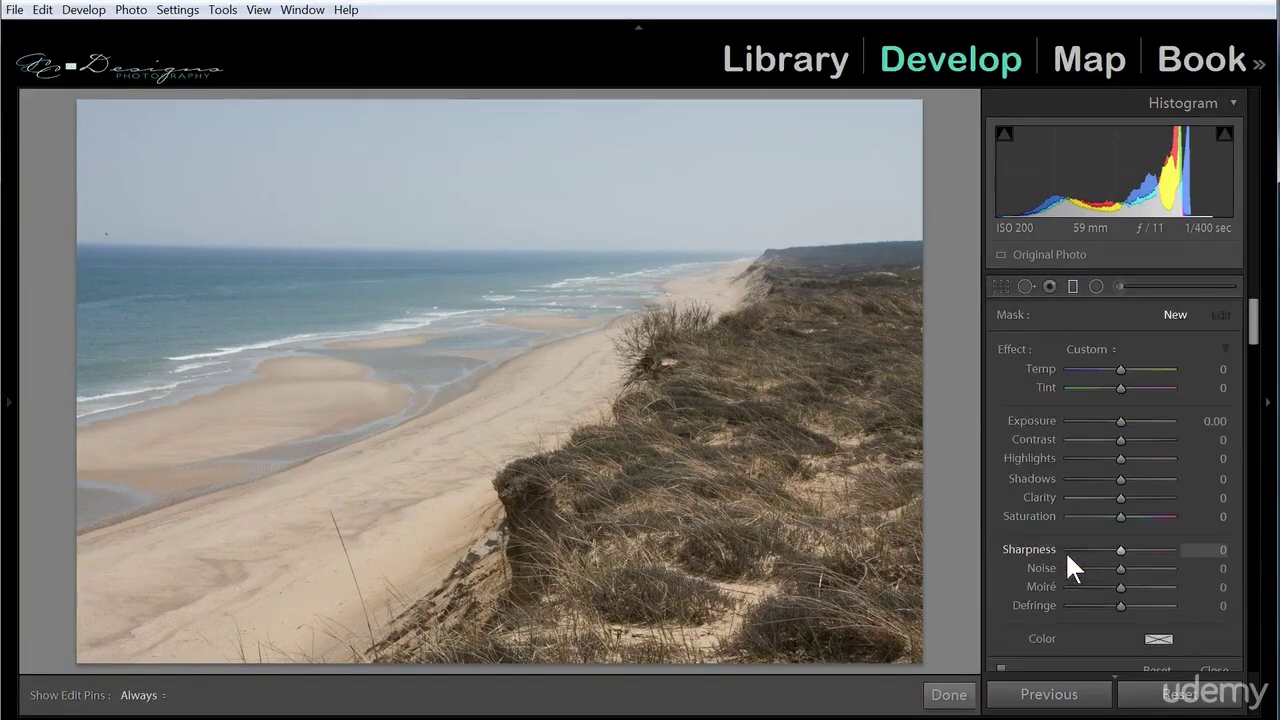
scroll(1065, 550, down, 4)
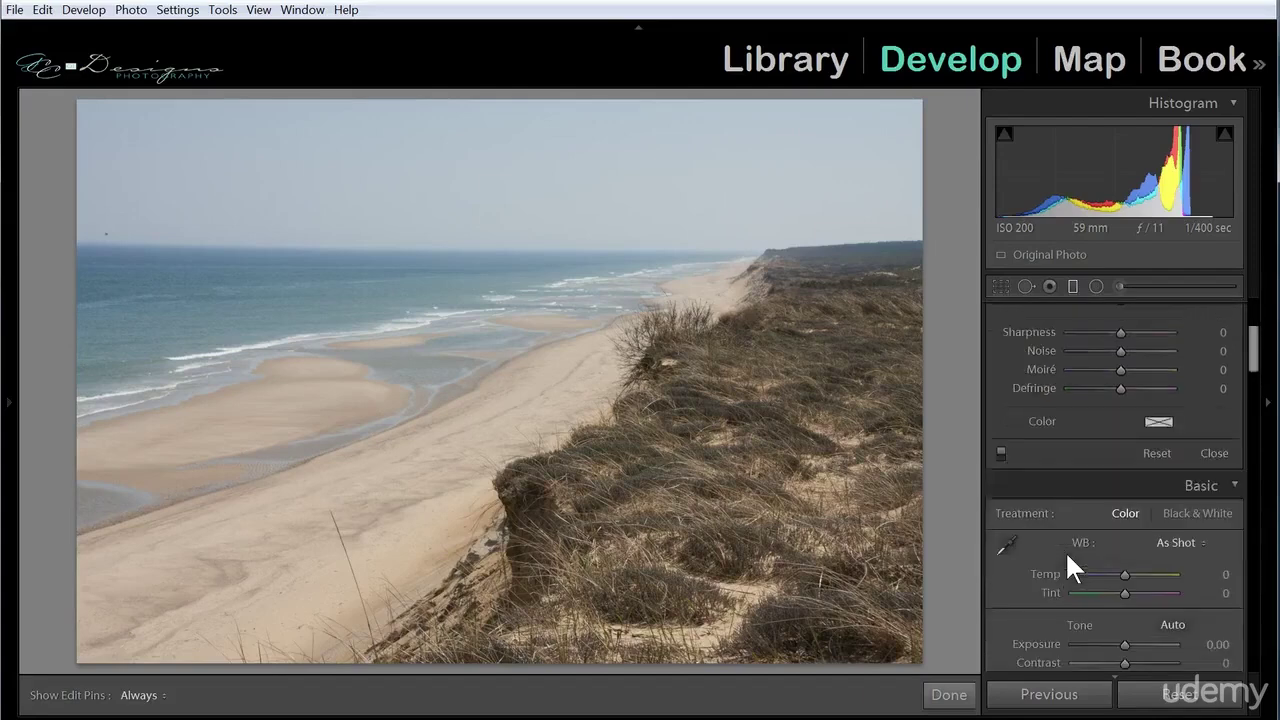
click(1000, 455)
click(1001, 452)
scroll(1060, 470, up, 4)
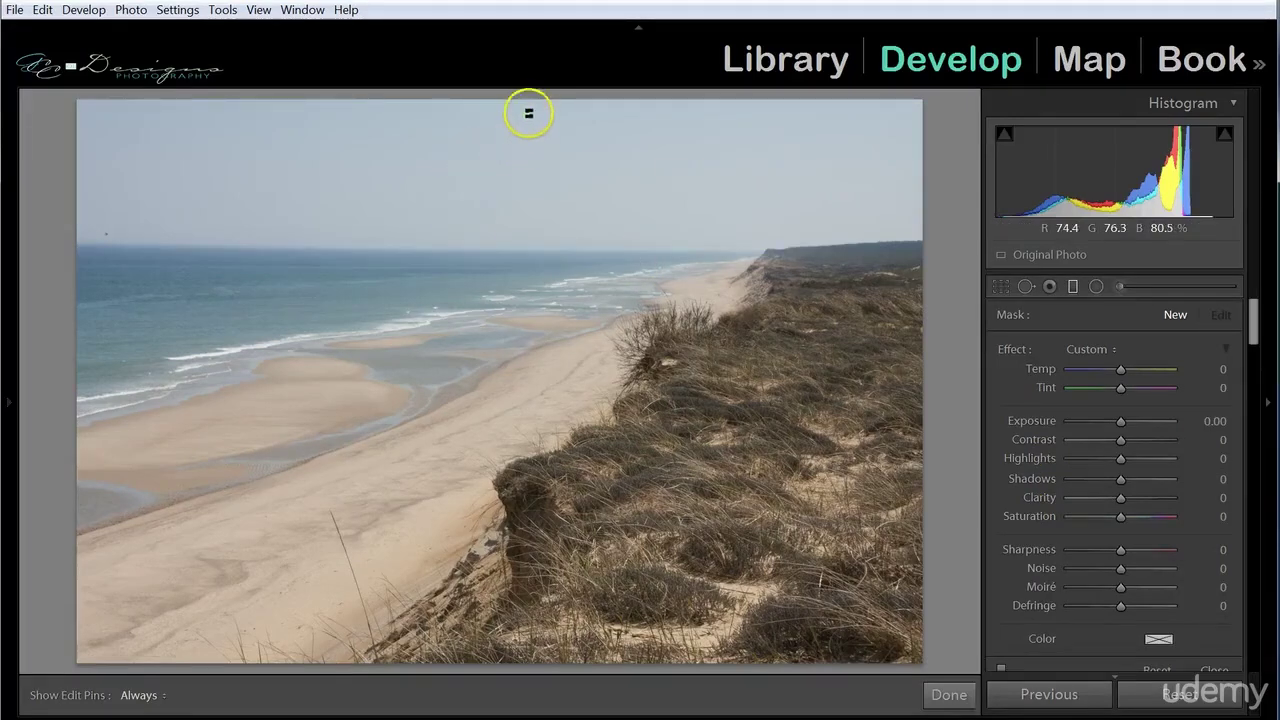
Step: Draw a graduated filter from the photo's upper edge down past the horizon and set its Exposure to -0.21
drag(499, 97, 497, 391)
mouse_move(1125, 421)
mouse_down()
mouse_move(1104, 421)
mouse_move(1142, 416)
mouse_move(1119, 415)
mouse_up()
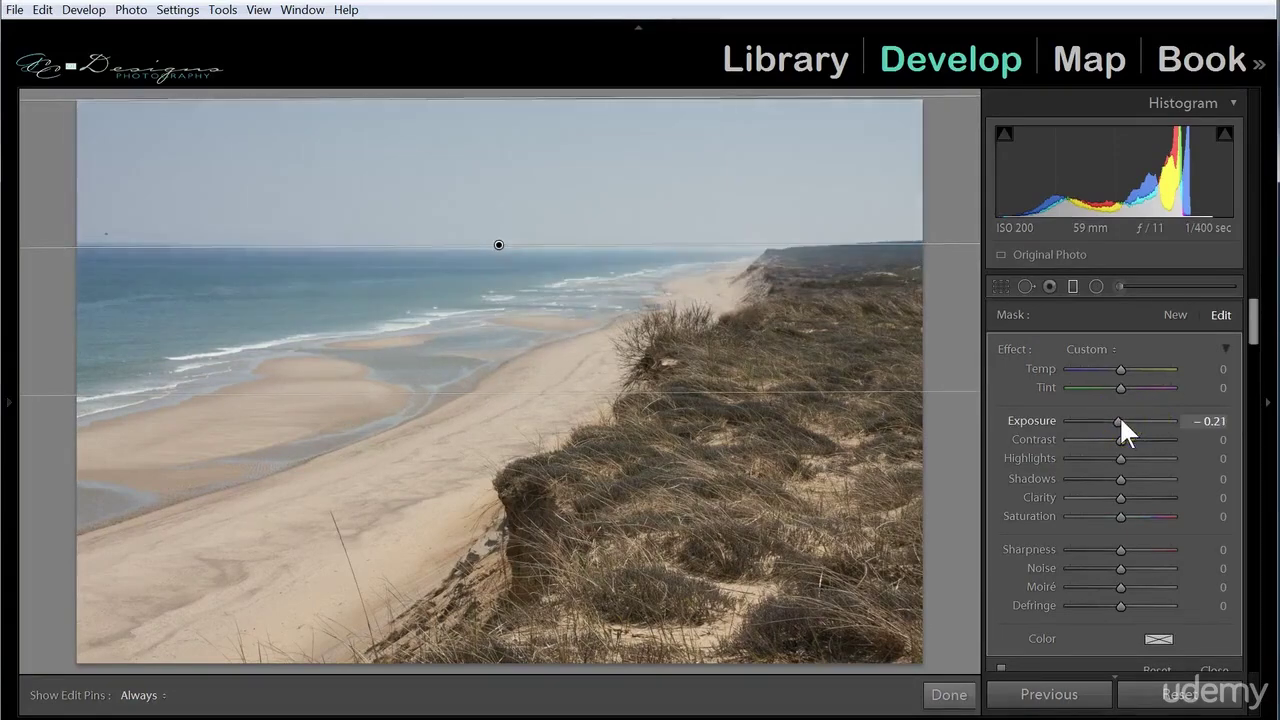
click(1095, 440)
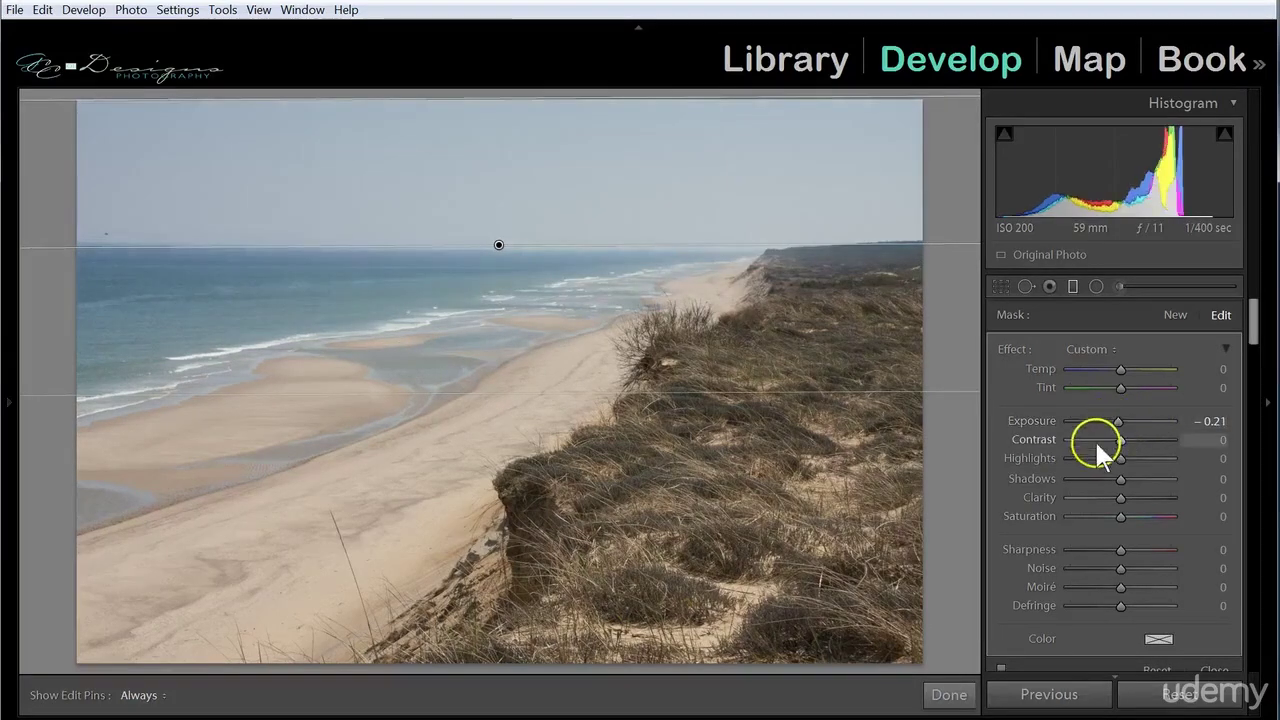
Step: Try several tints on the sky filter, choose a pink with hue 350 and saturation 44%, and compare the photo with the filter off and on
scroll(1077, 549, down, 2)
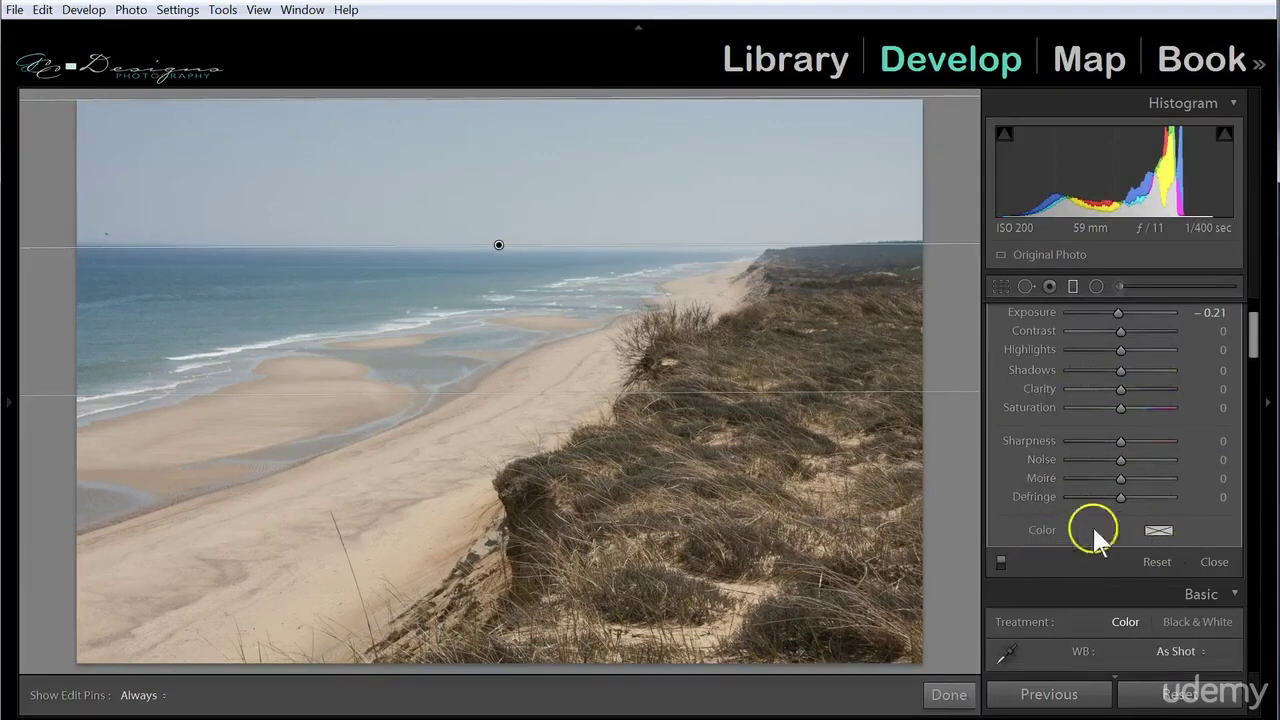
click(1158, 530)
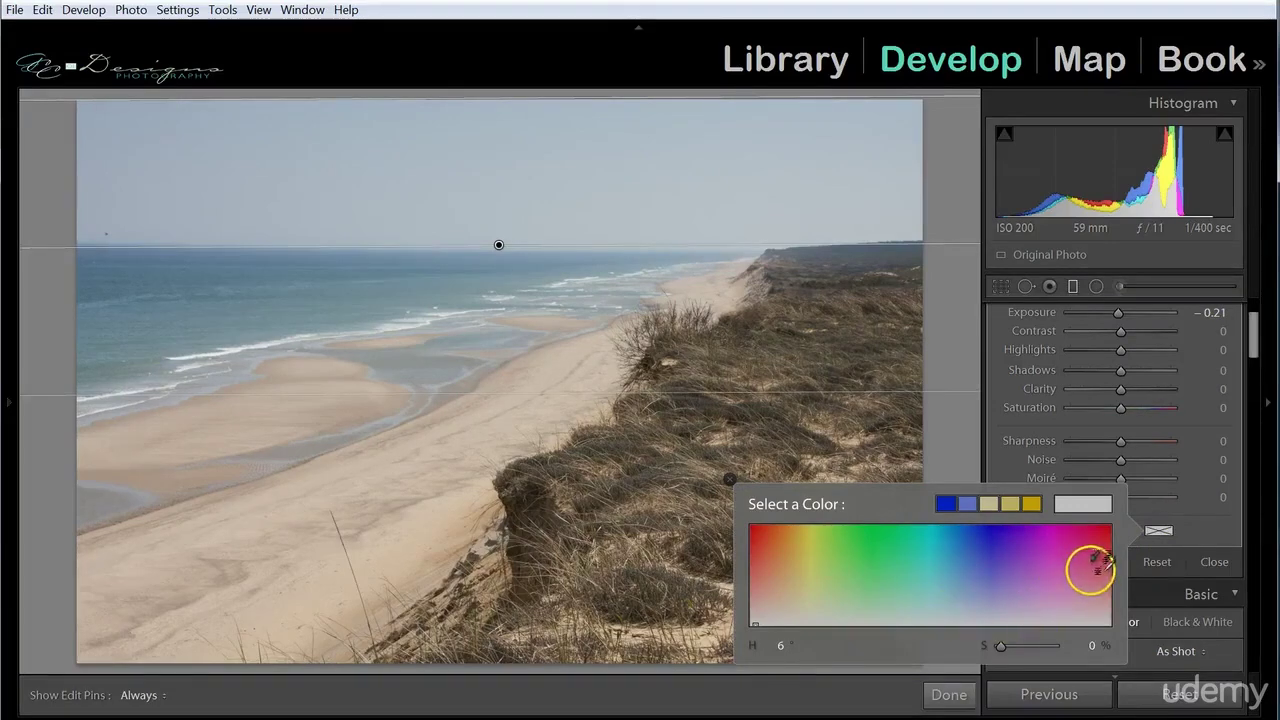
click(1091, 573)
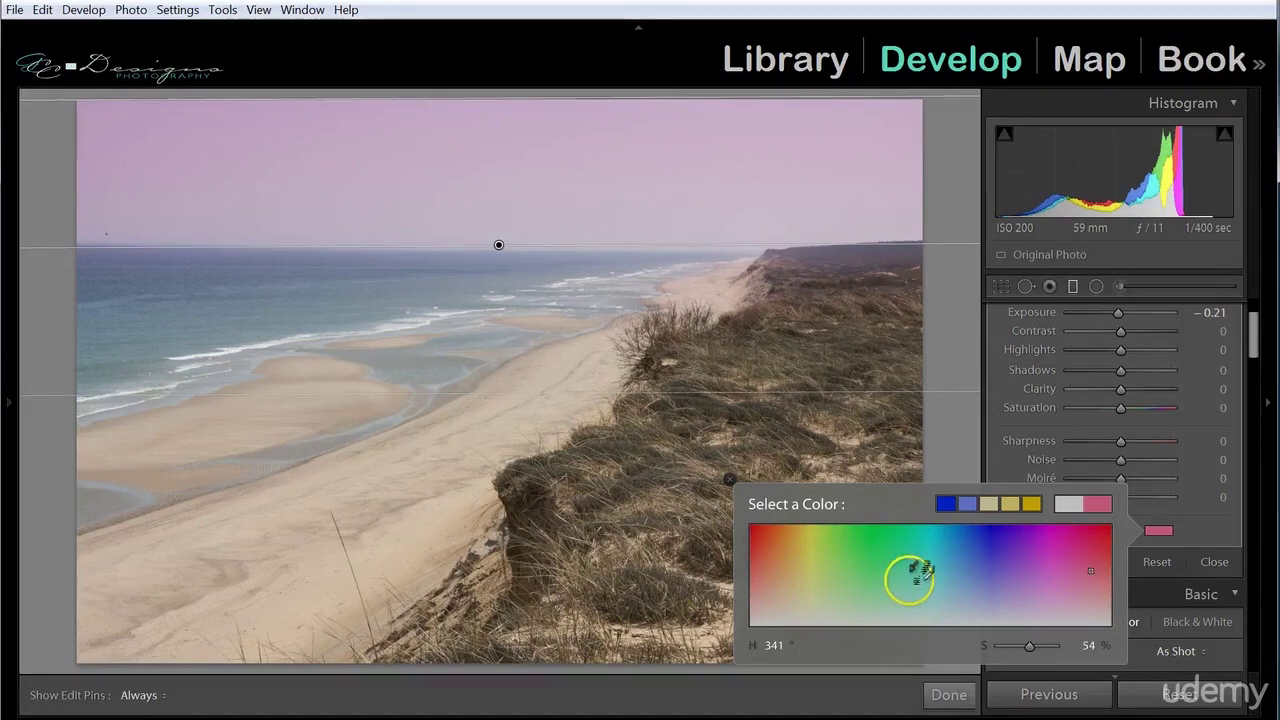
click(945, 579)
drag(975, 580, 1000, 580)
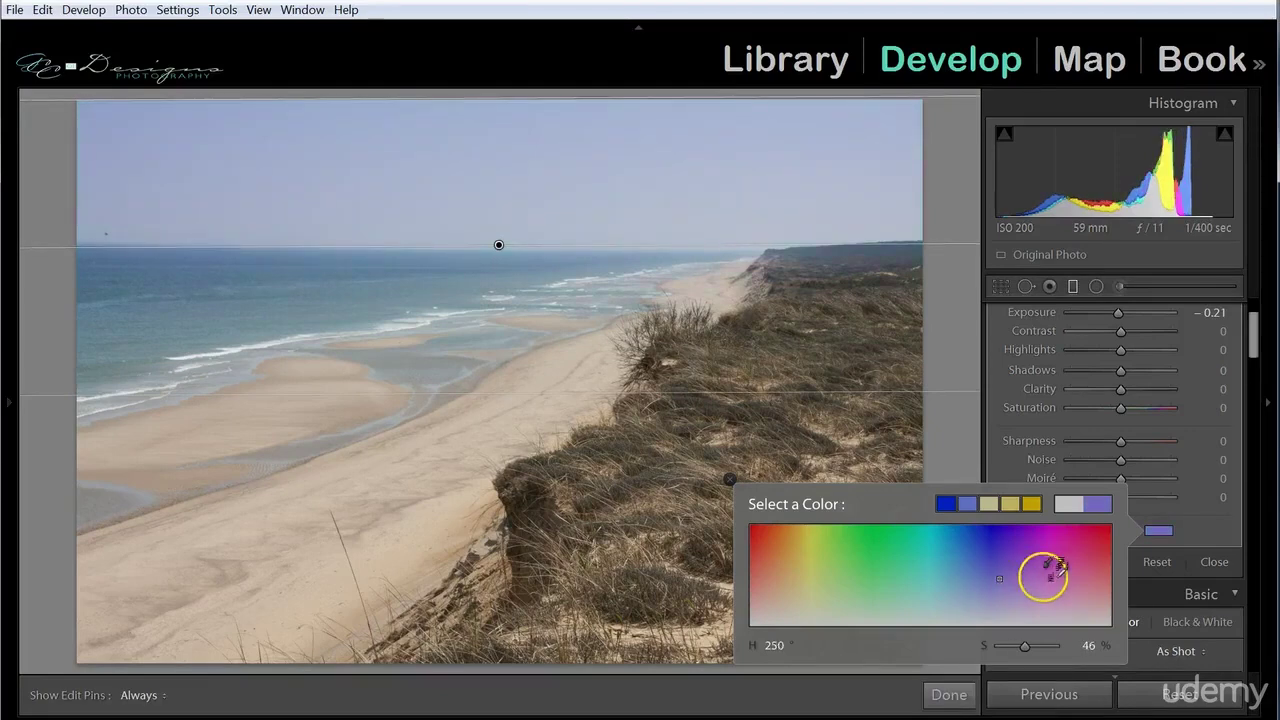
mouse_move(1098, 568)
mouse_down()
mouse_move(1075, 575)
mouse_move(1107, 577)
mouse_up()
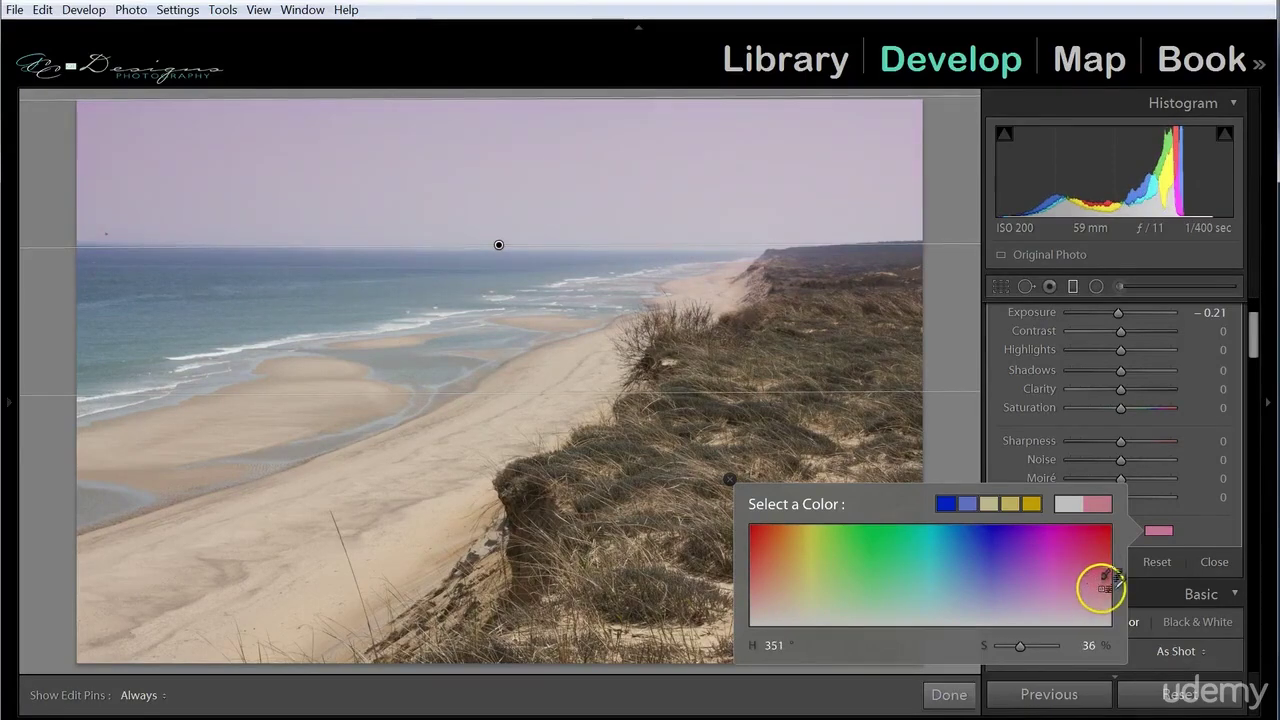
drag(1104, 572, 1092, 535)
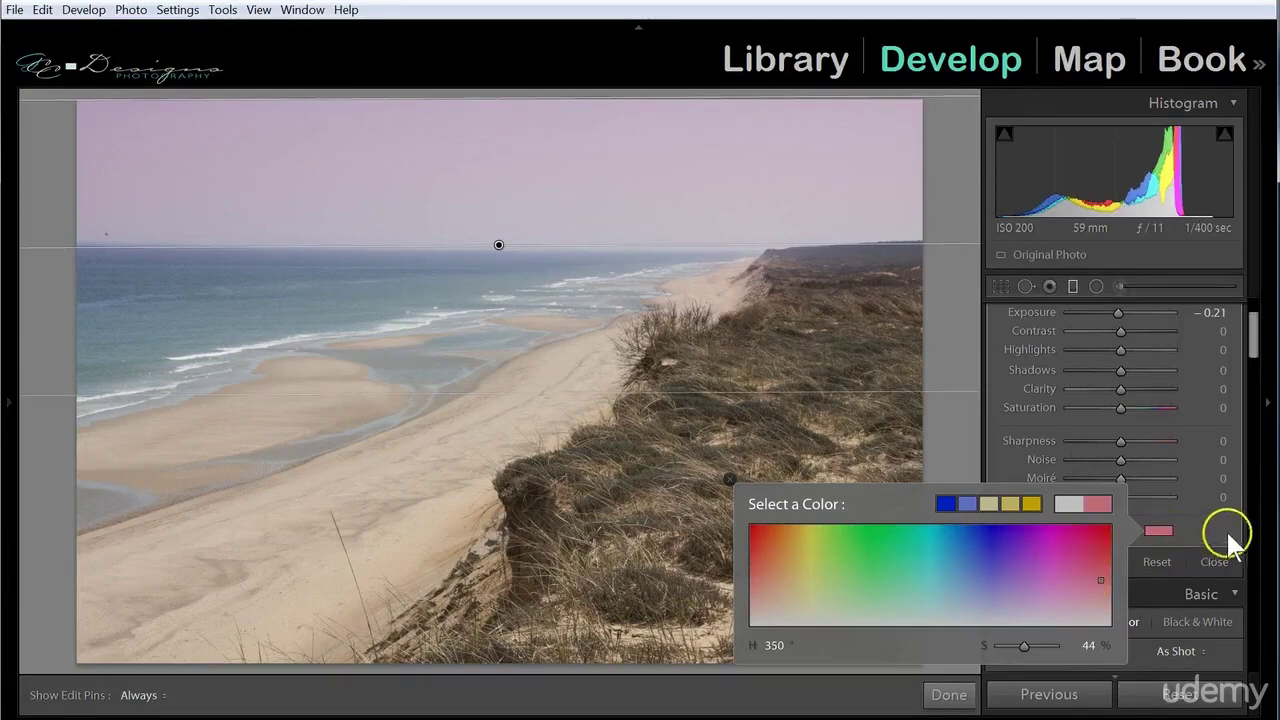
click(1000, 454)
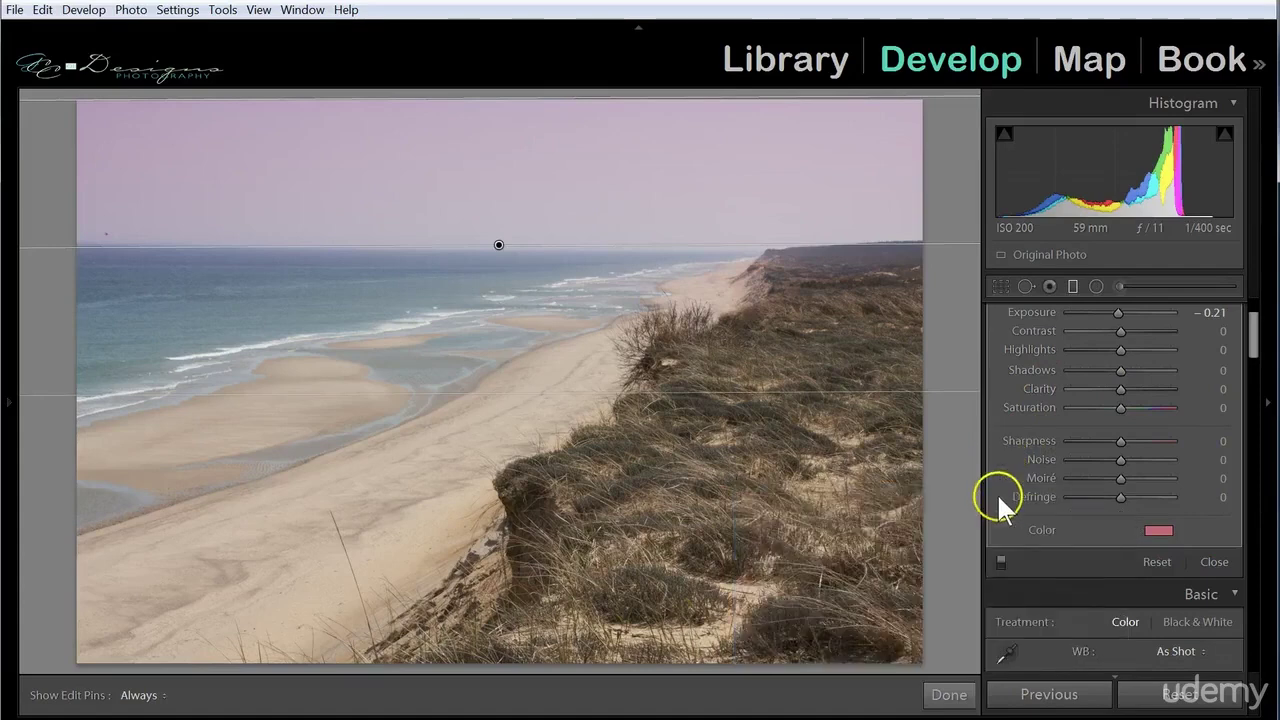
click(1001, 562)
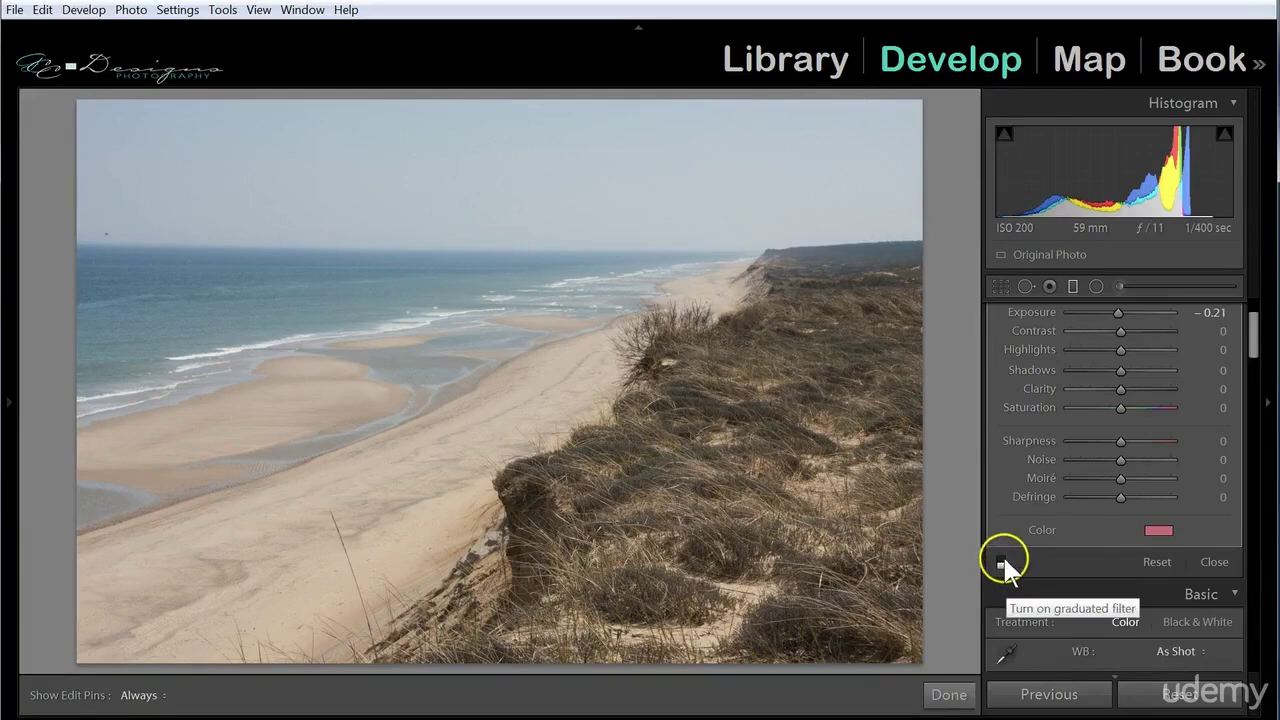
click(1001, 563)
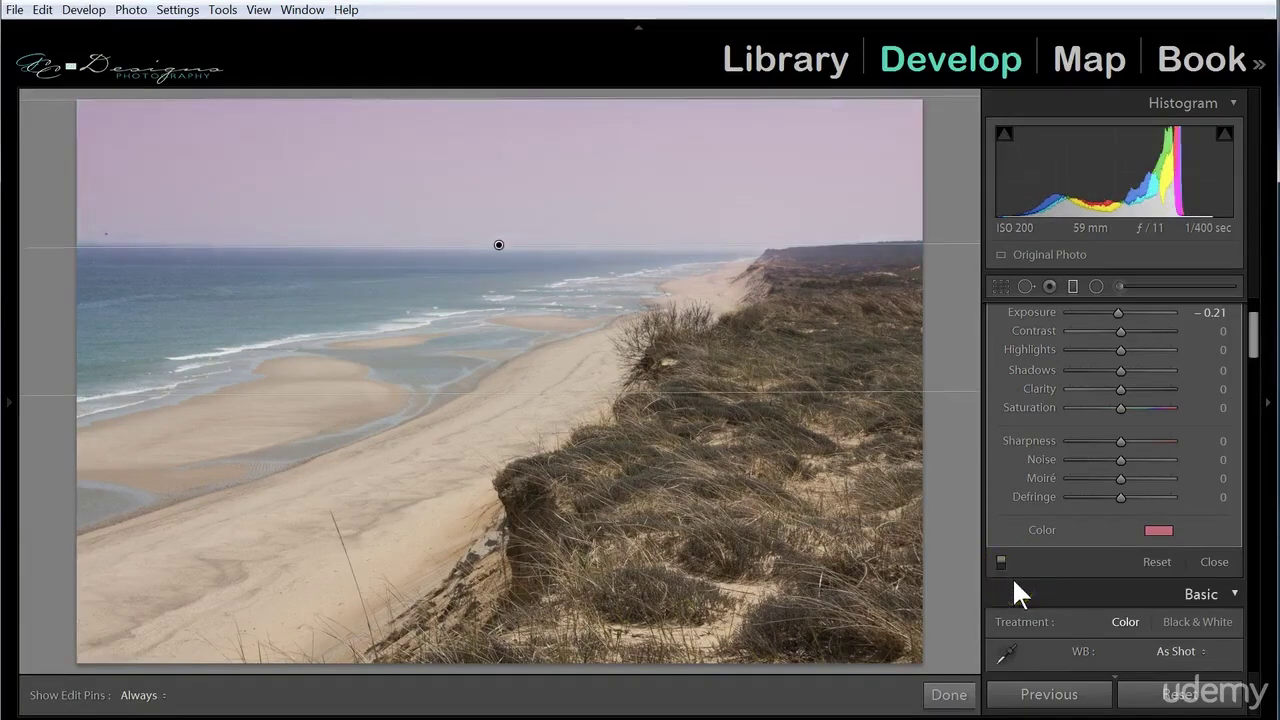
Step: Reset only the sky filter's Exposure, and set it to -0.05
click(1157, 563)
scroll(1069, 463, up, 3)
click(1088, 460)
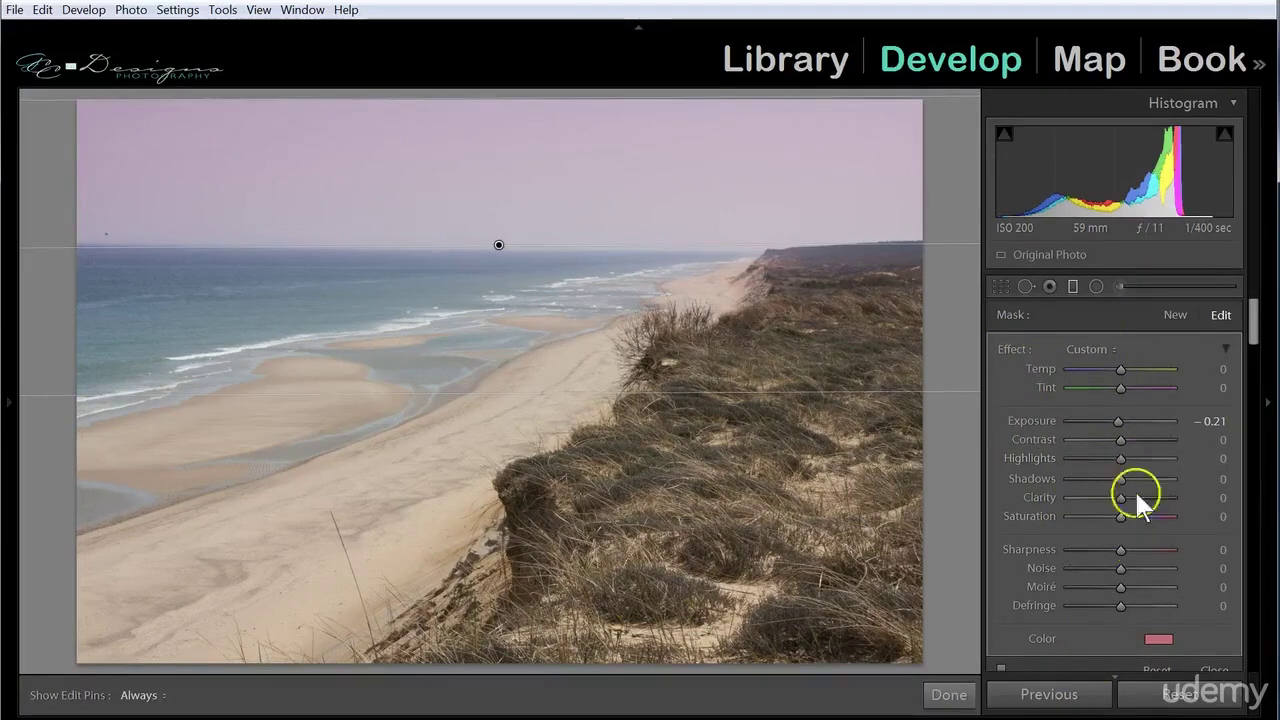
double_click(1031, 420)
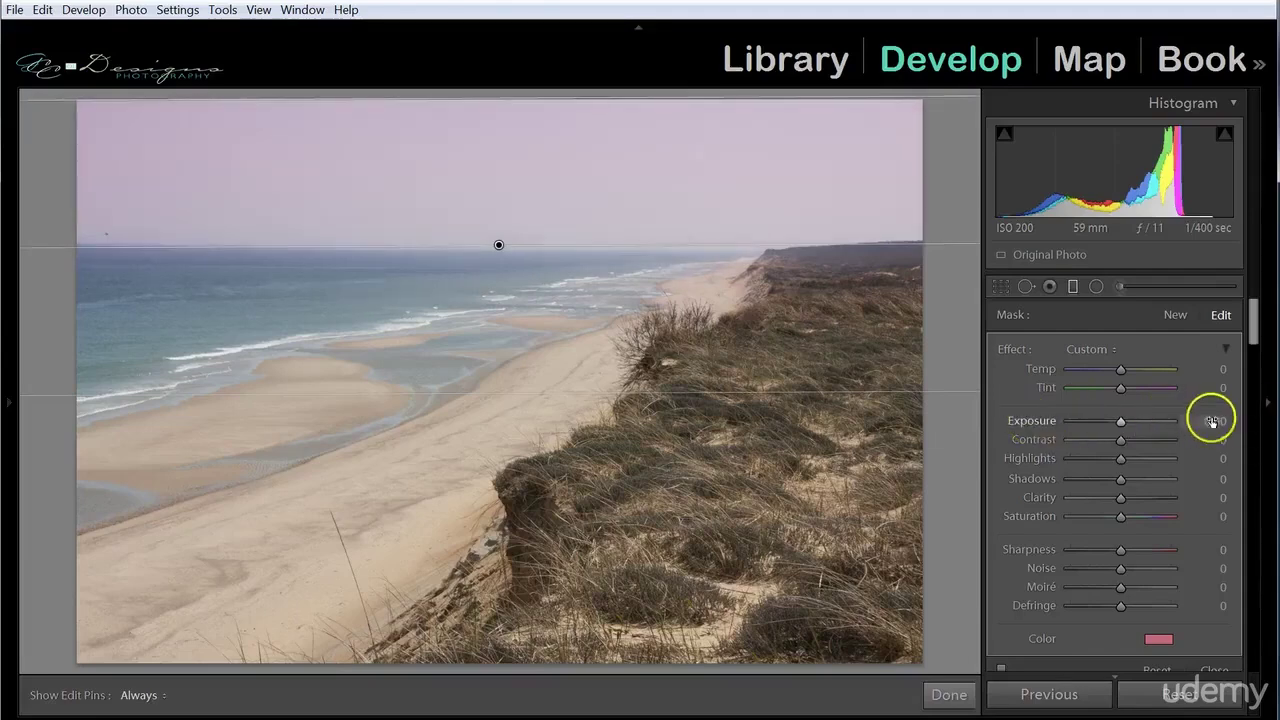
mouse_move(1120, 419)
mouse_down()
mouse_move(1134, 417)
mouse_move(1119, 418)
mouse_up()
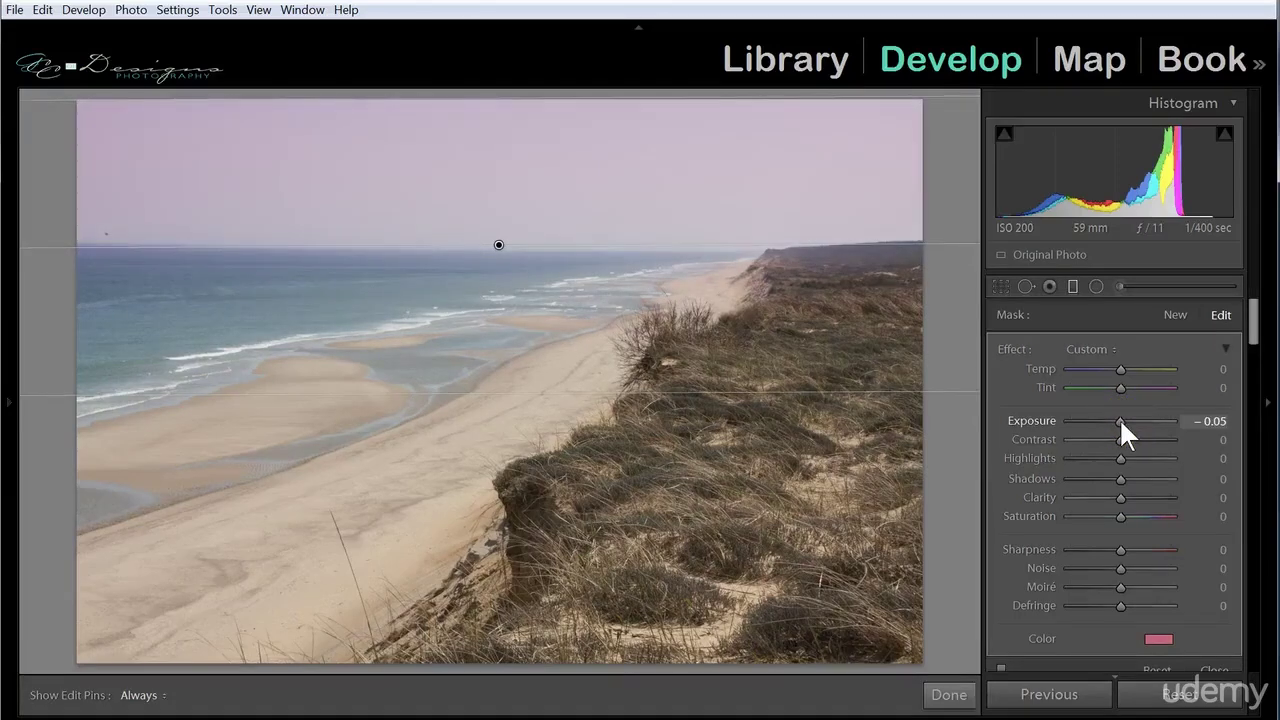
Step: Reset all of the sky filter's effect settings at once and close the Graduated Filter tool
double_click(1011, 346)
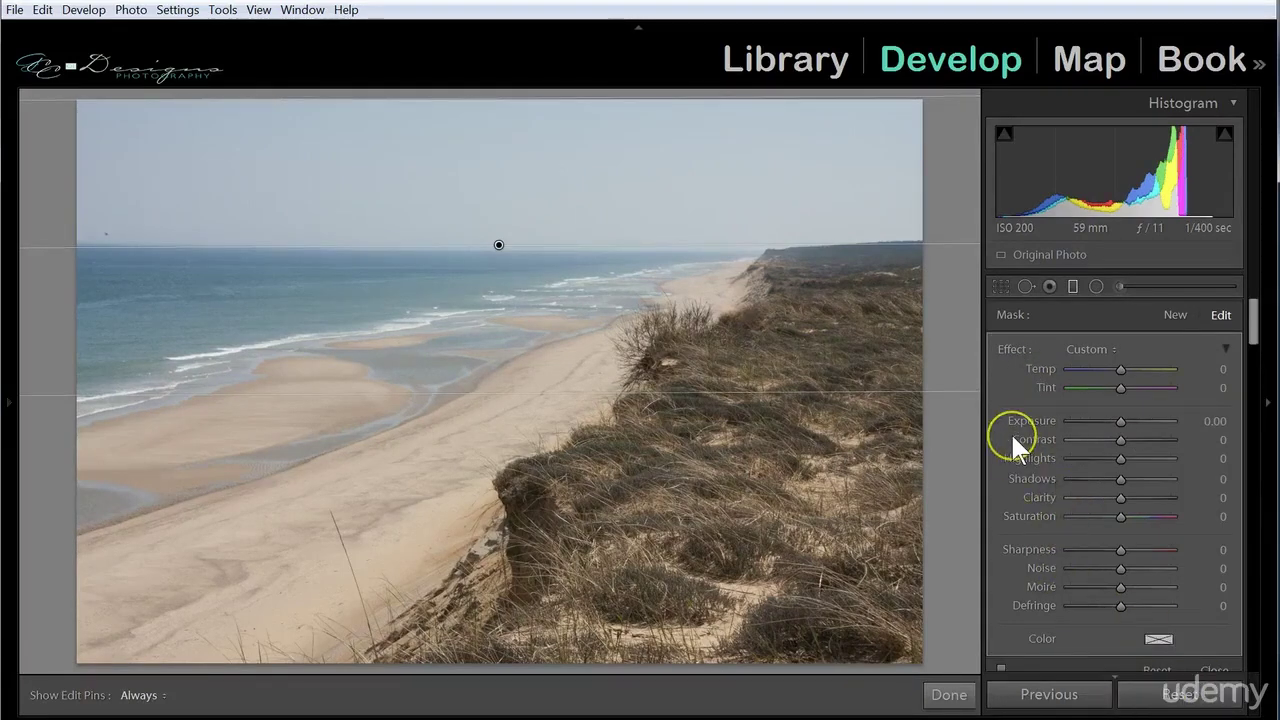
click(1073, 289)
click(1071, 287)
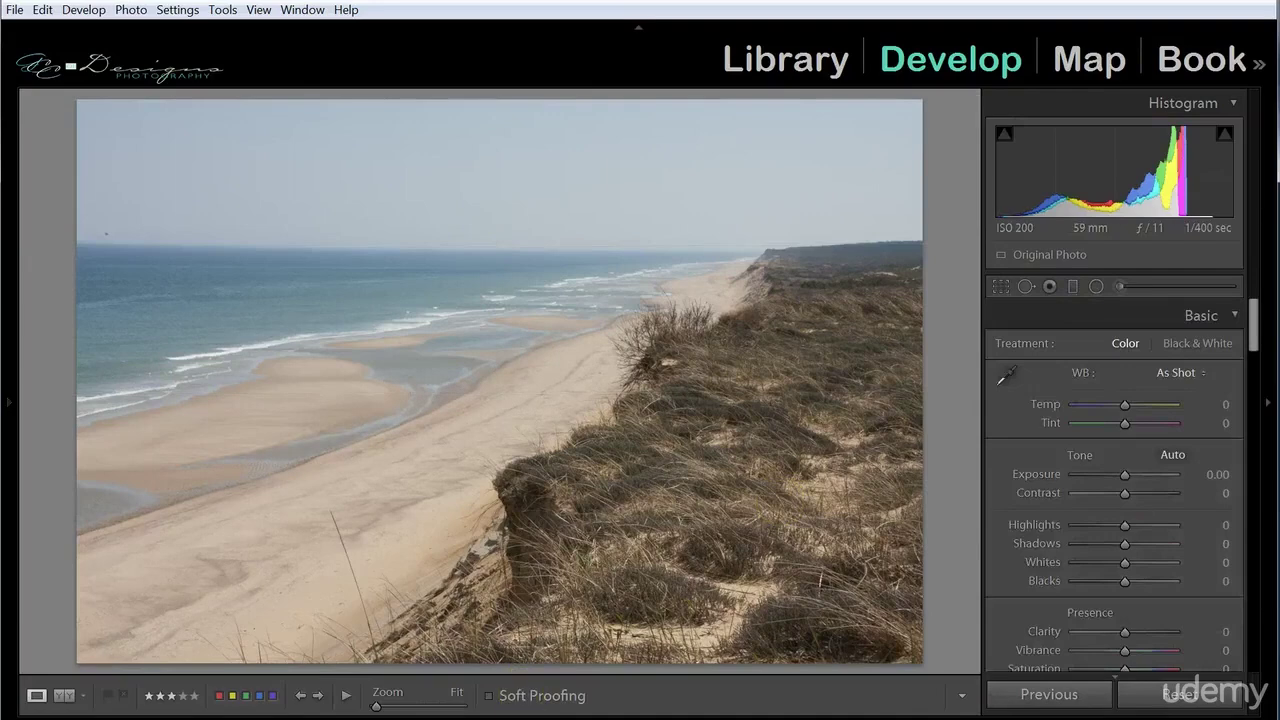
Step: Switch to the next photo, the snowy lighthouse, and examine the histogram's tonal ranges from Blacks to Whites
key(Right)
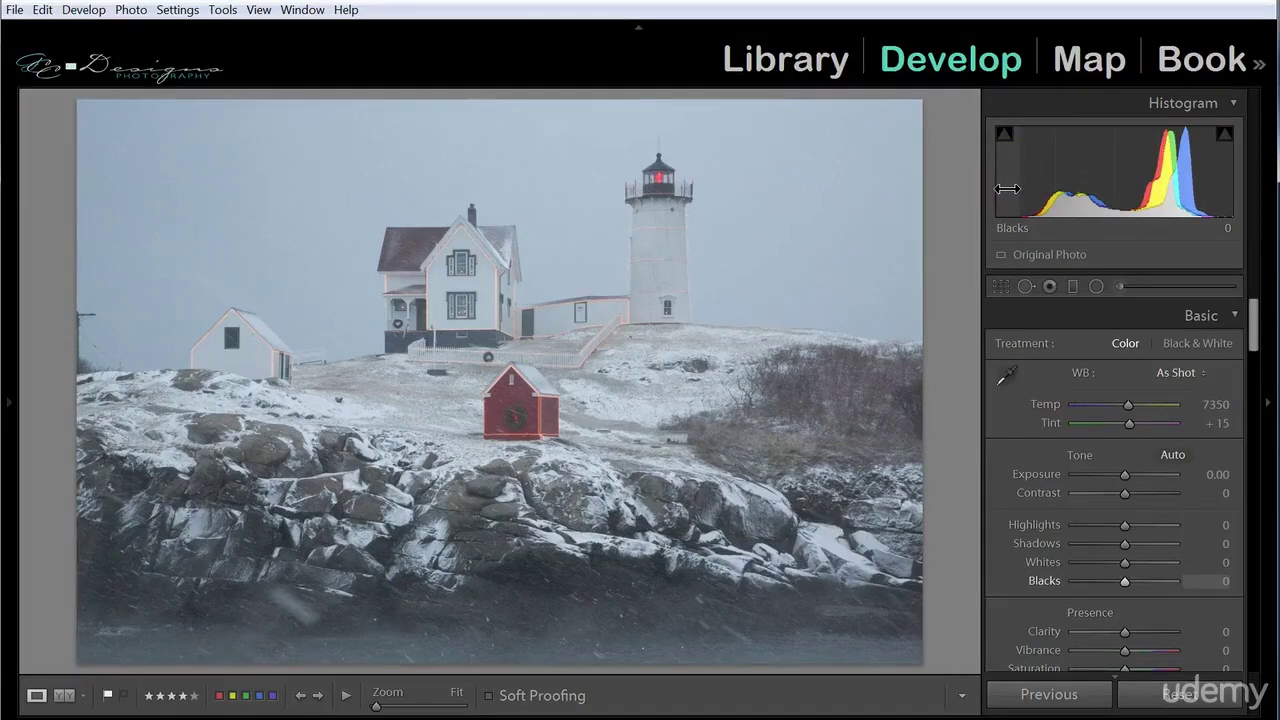
click(1068, 180)
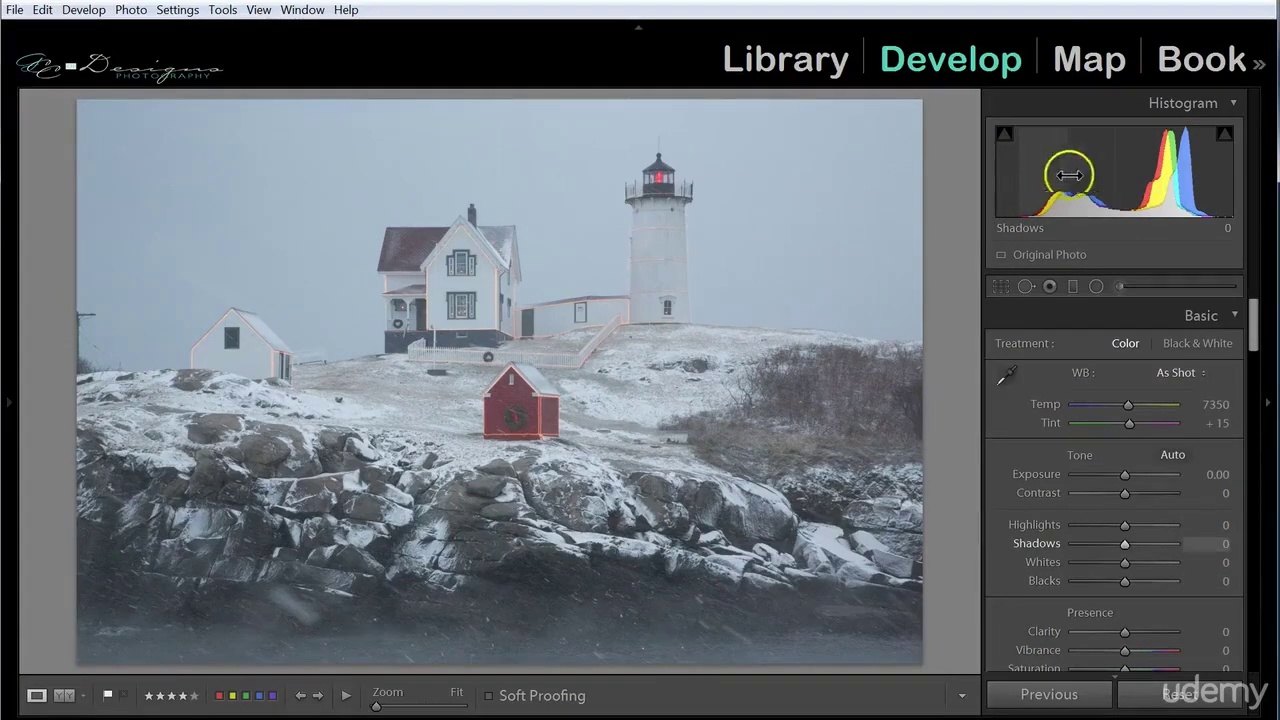
click(1123, 177)
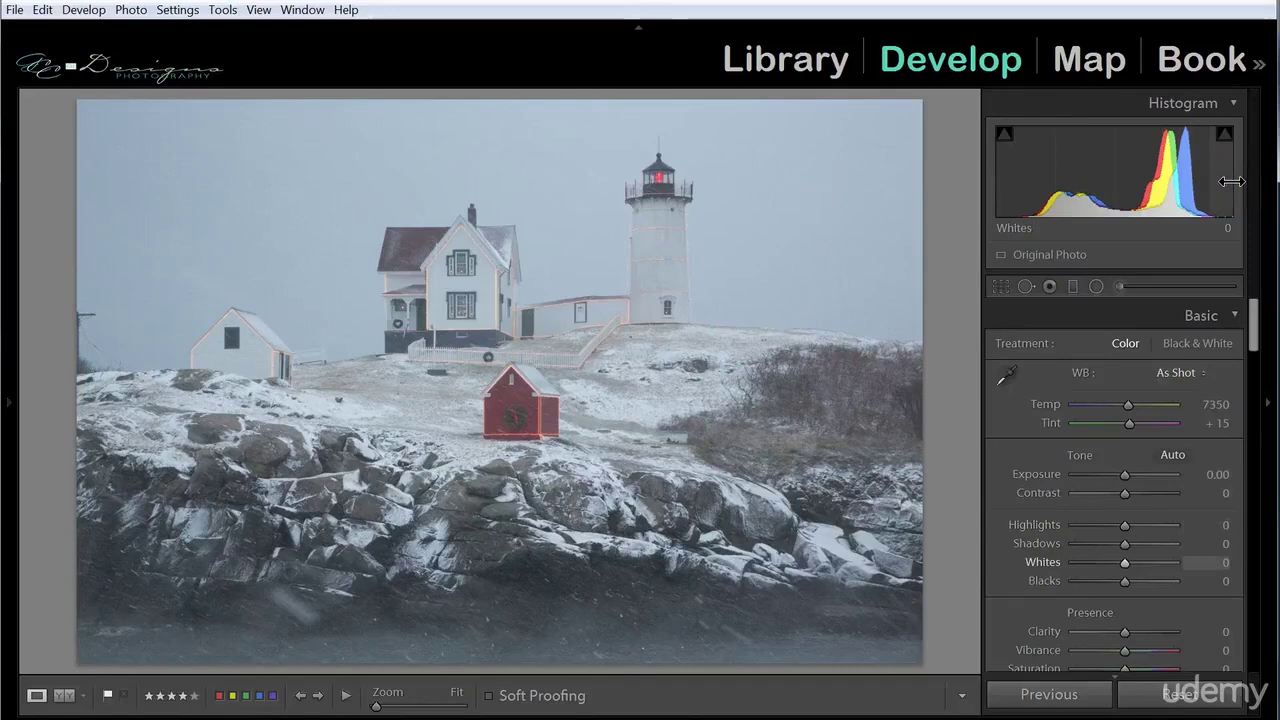
click(1231, 181)
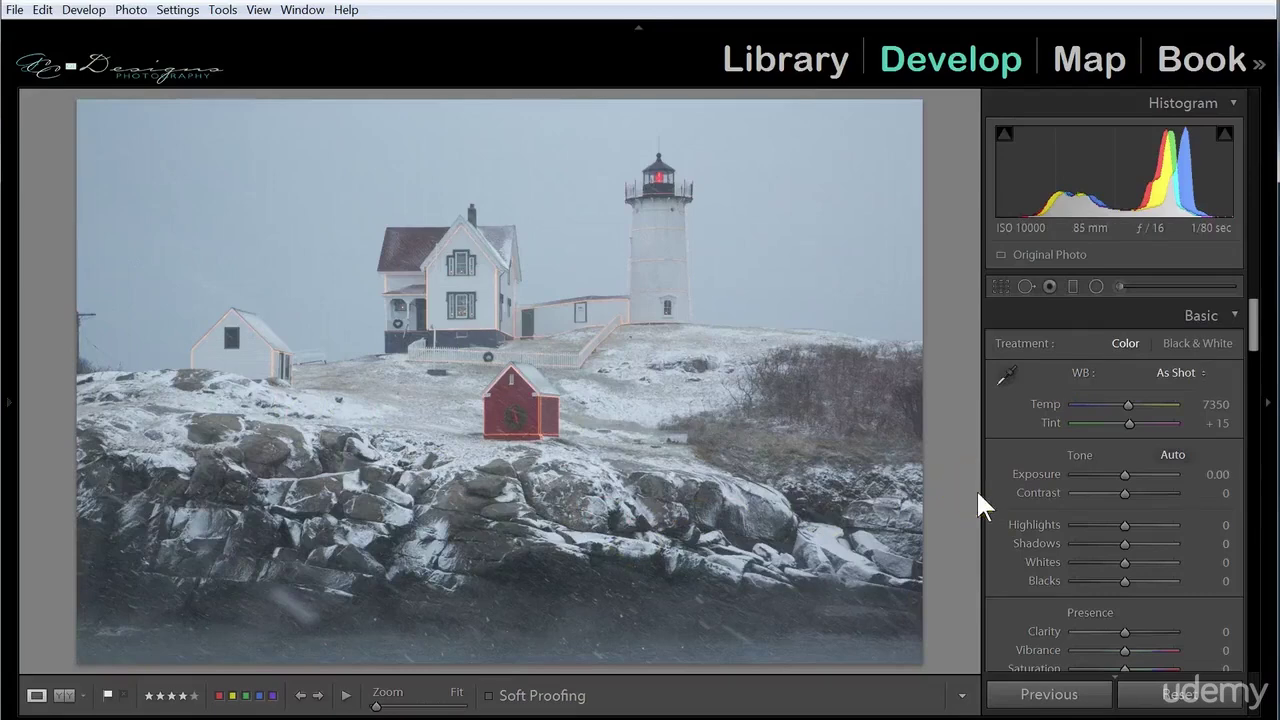
Step: Try brighter Exposure values up to +1.71 on the lighthouse photo, and settle on +0.71
click(1125, 492)
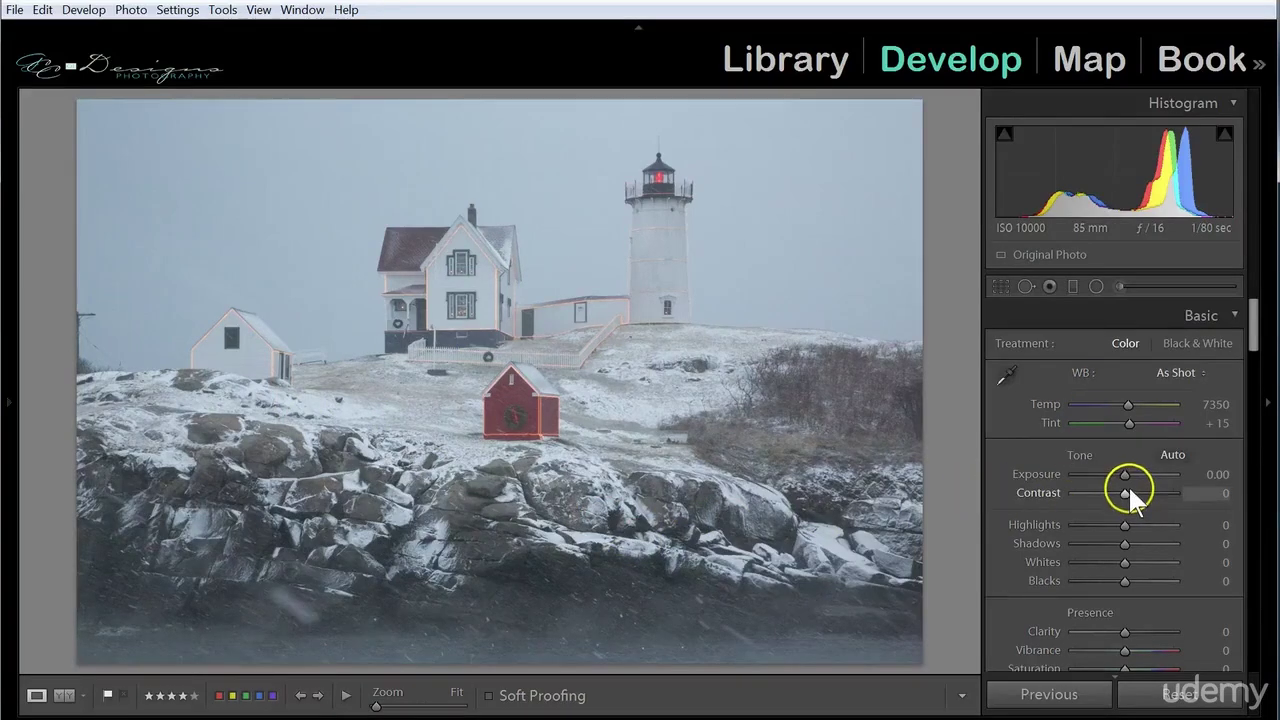
drag(1124, 471, 1130, 470)
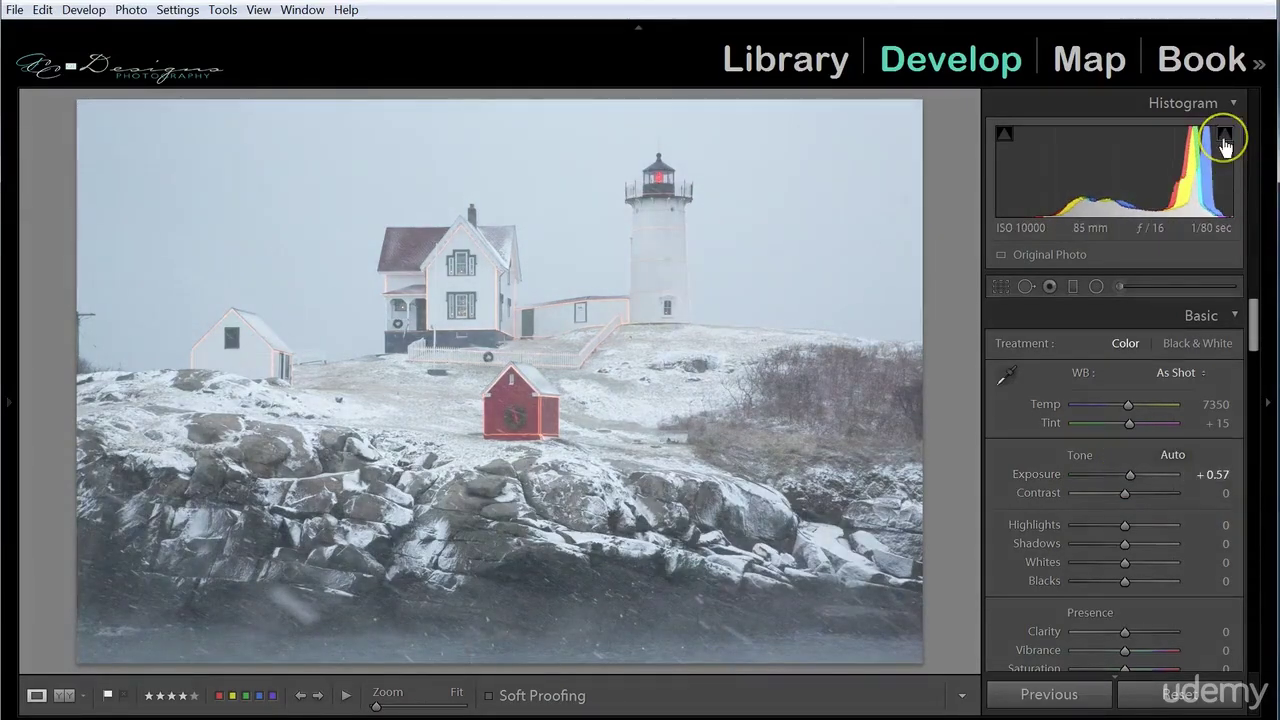
drag(1132, 471, 1143, 469)
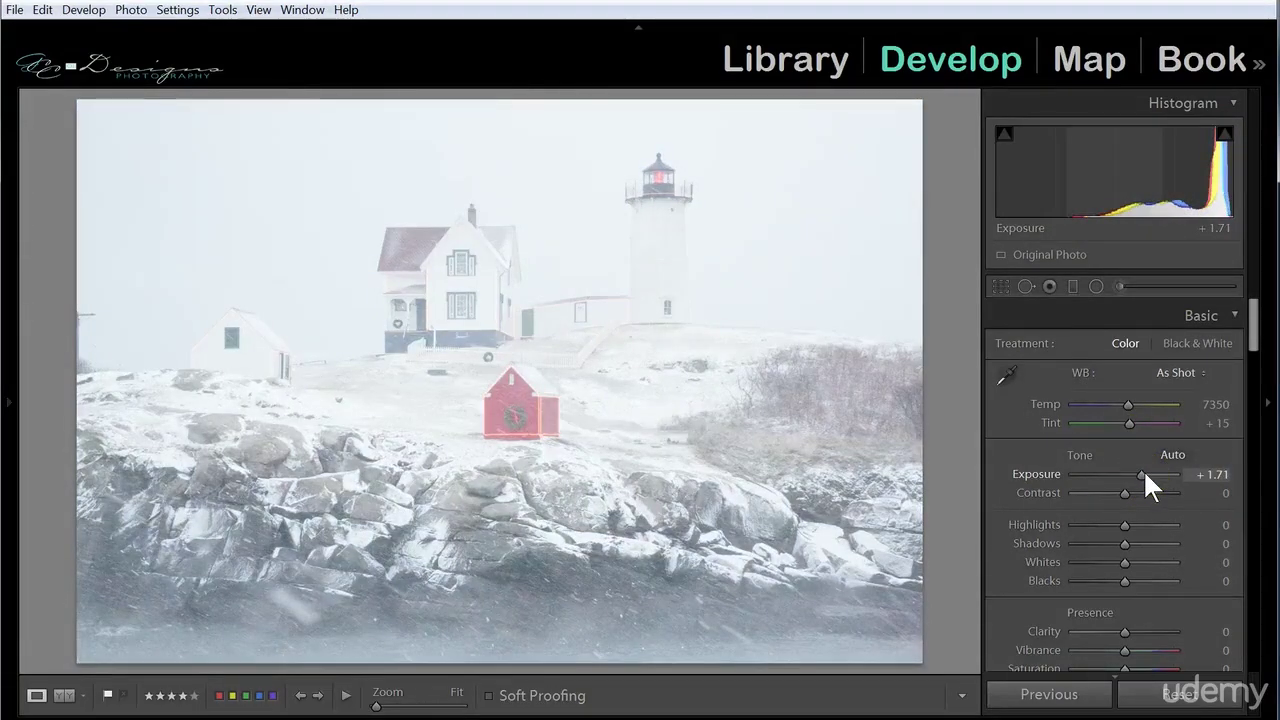
drag(1143, 469, 1133, 470)
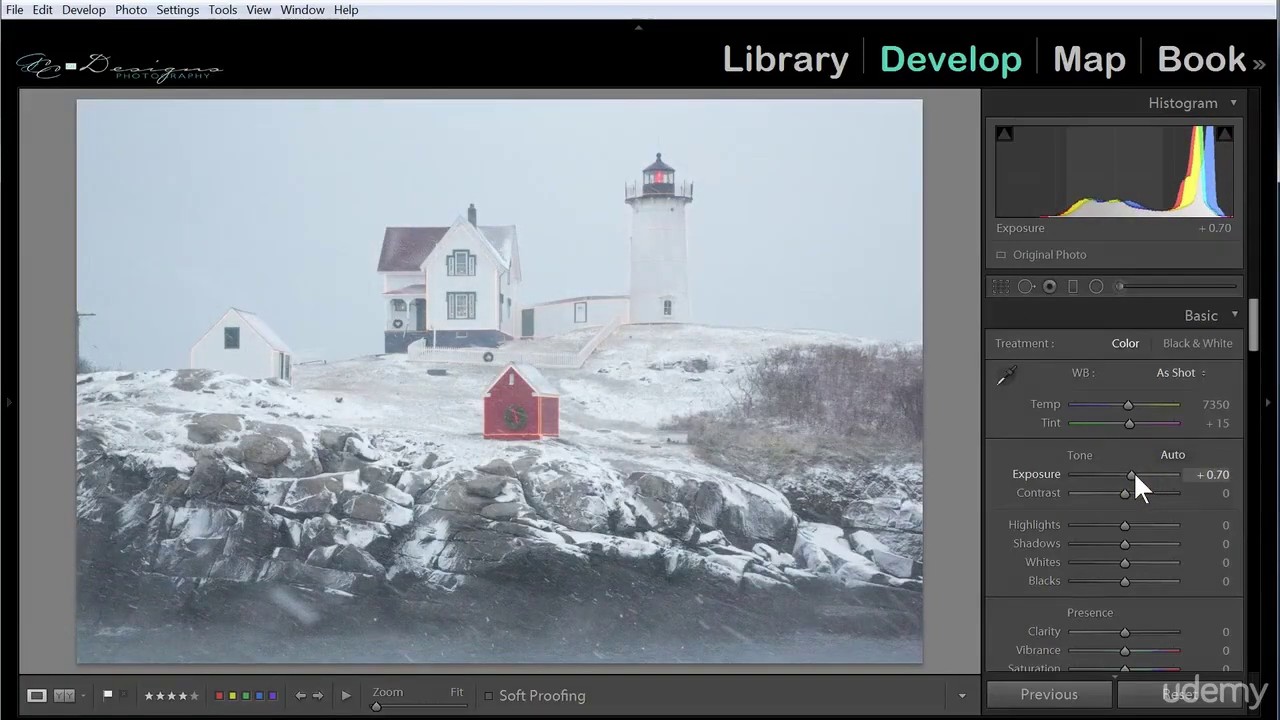
click(1133, 470)
click(1113, 501)
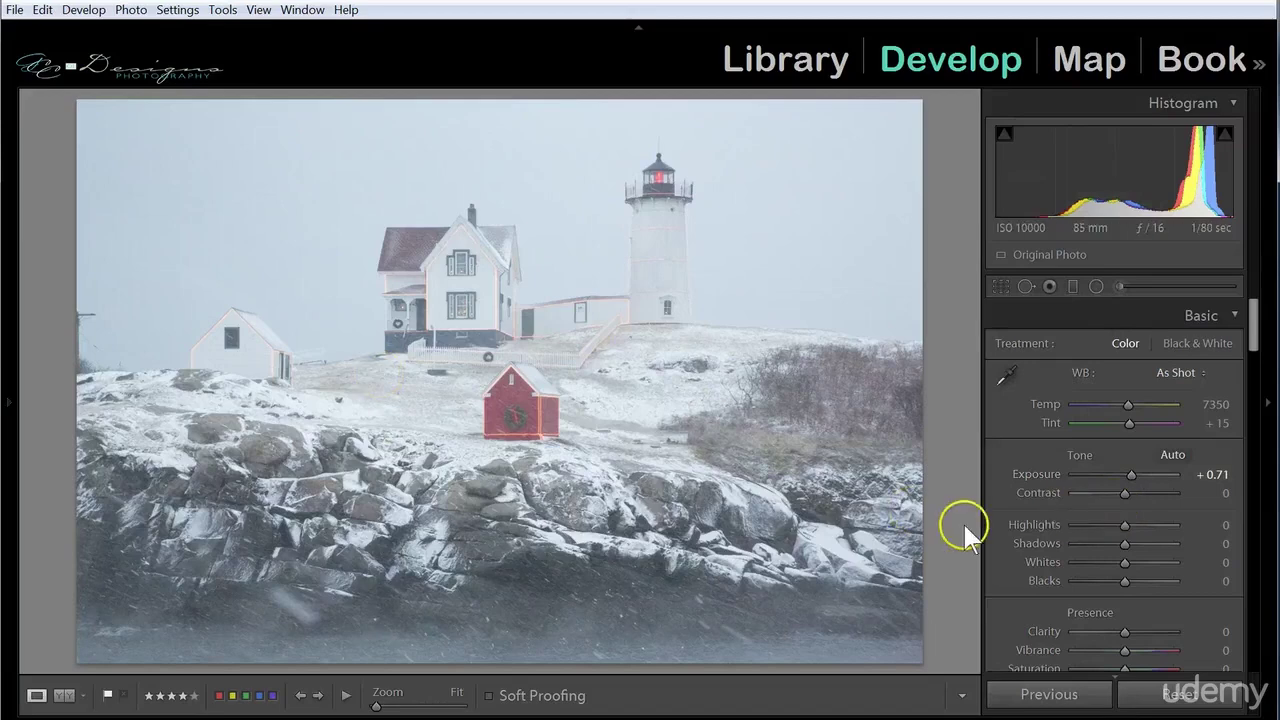
Step: Lower the lighthouse photo's Blacks until the shadows clip, show the shadow clipping overlay, and settle on Blacks -69
click(1035, 217)
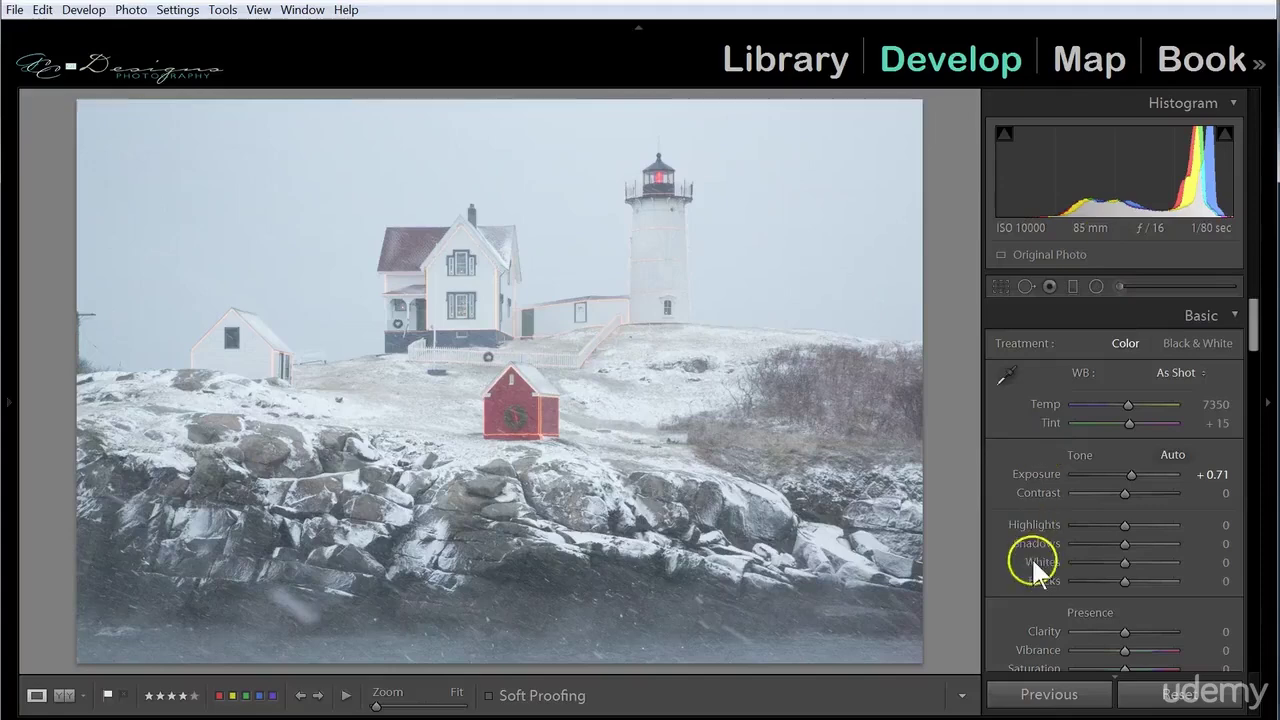
drag(1124, 576, 1094, 575)
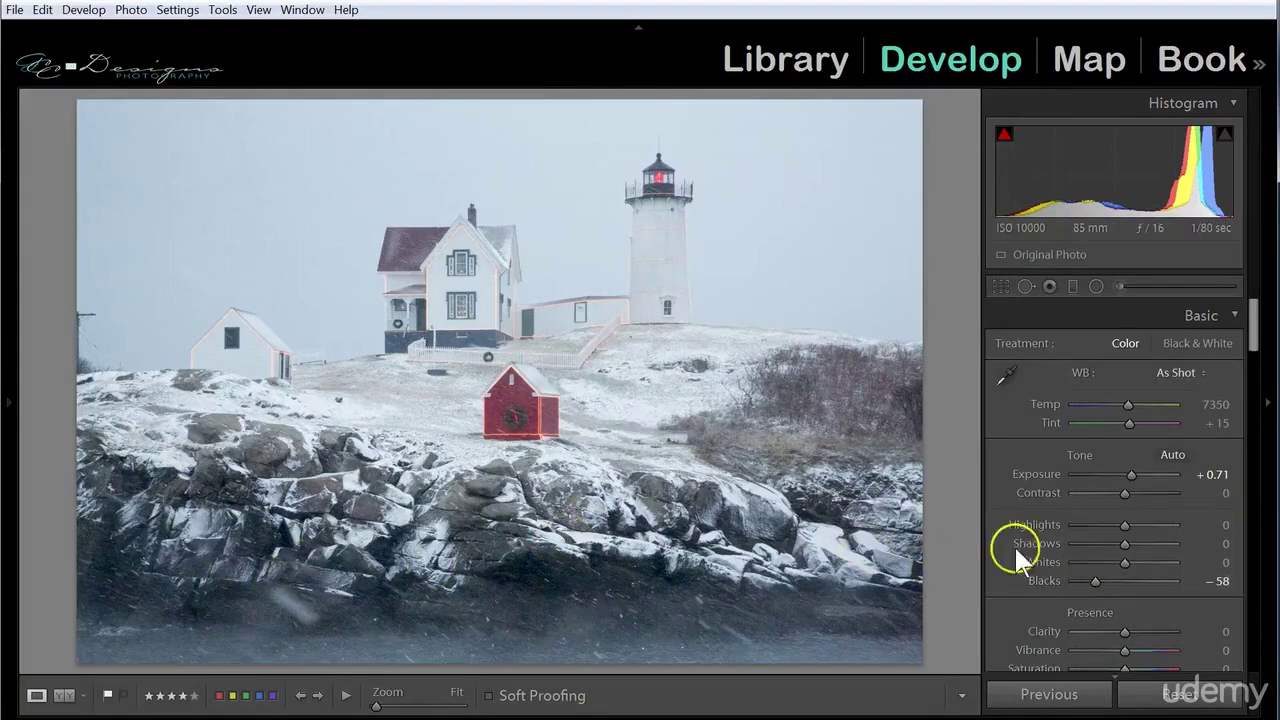
drag(1095, 577, 1087, 579)
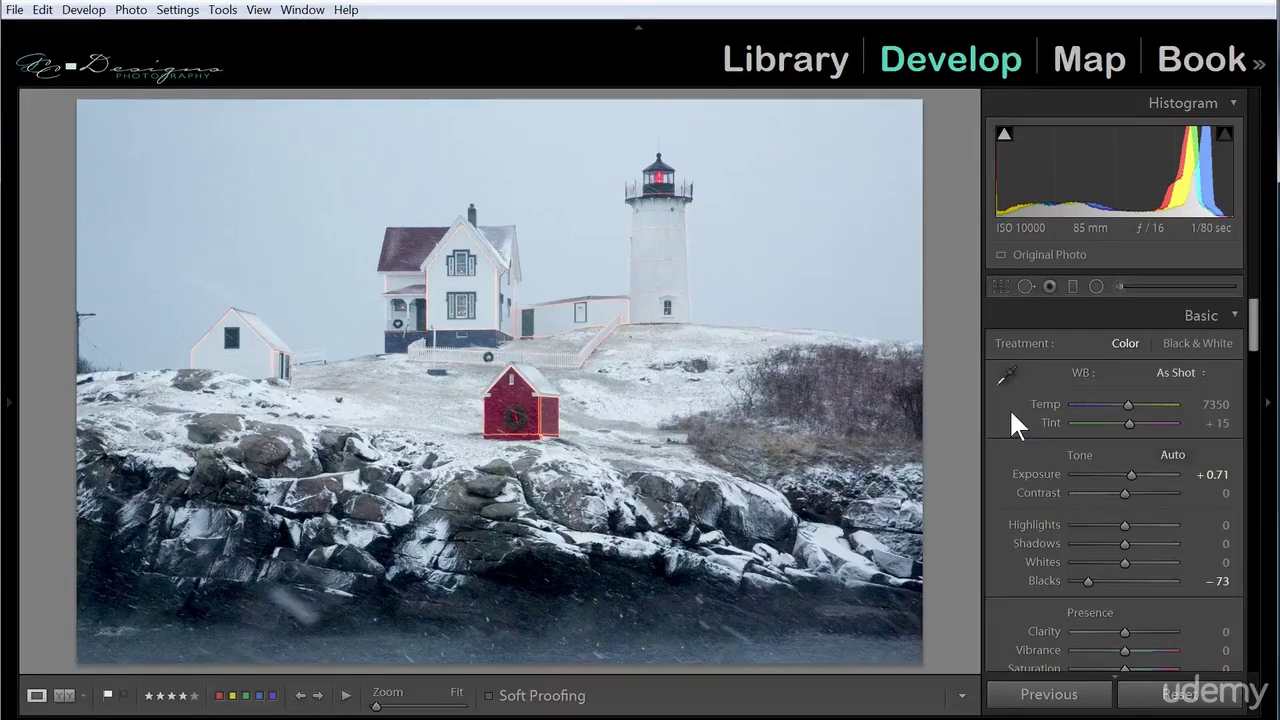
click(1005, 136)
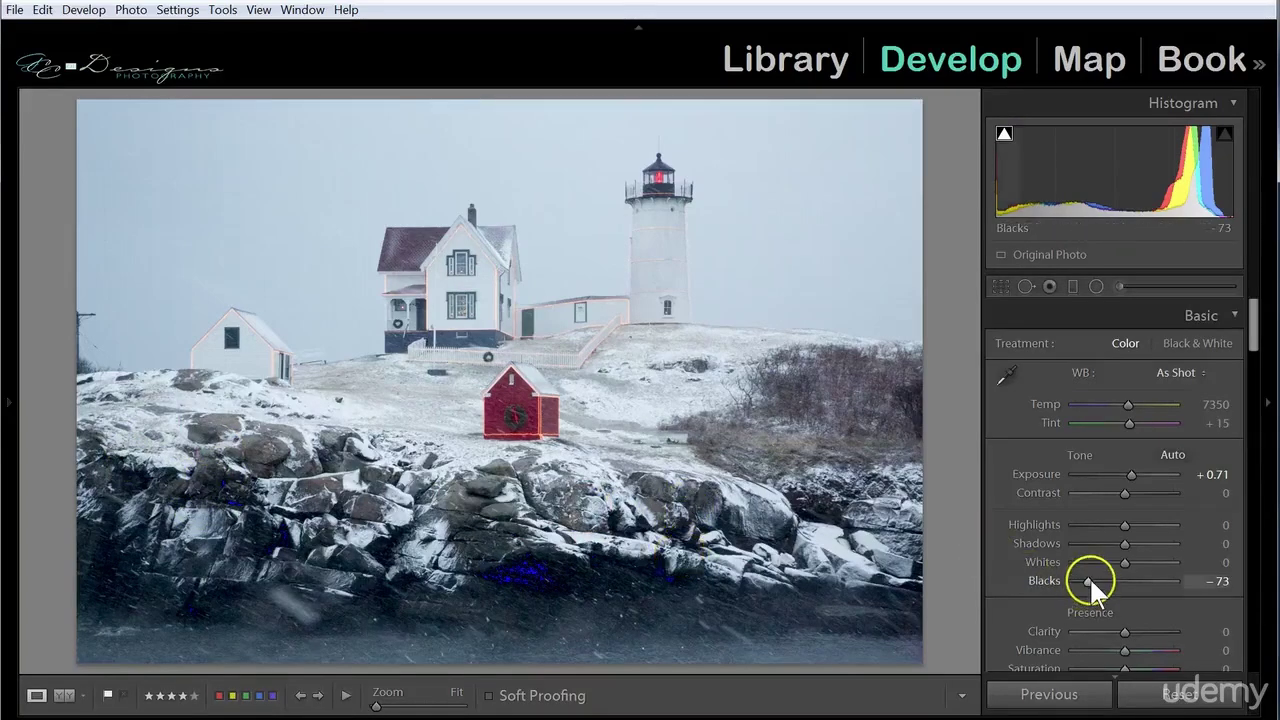
drag(1089, 576, 1092, 577)
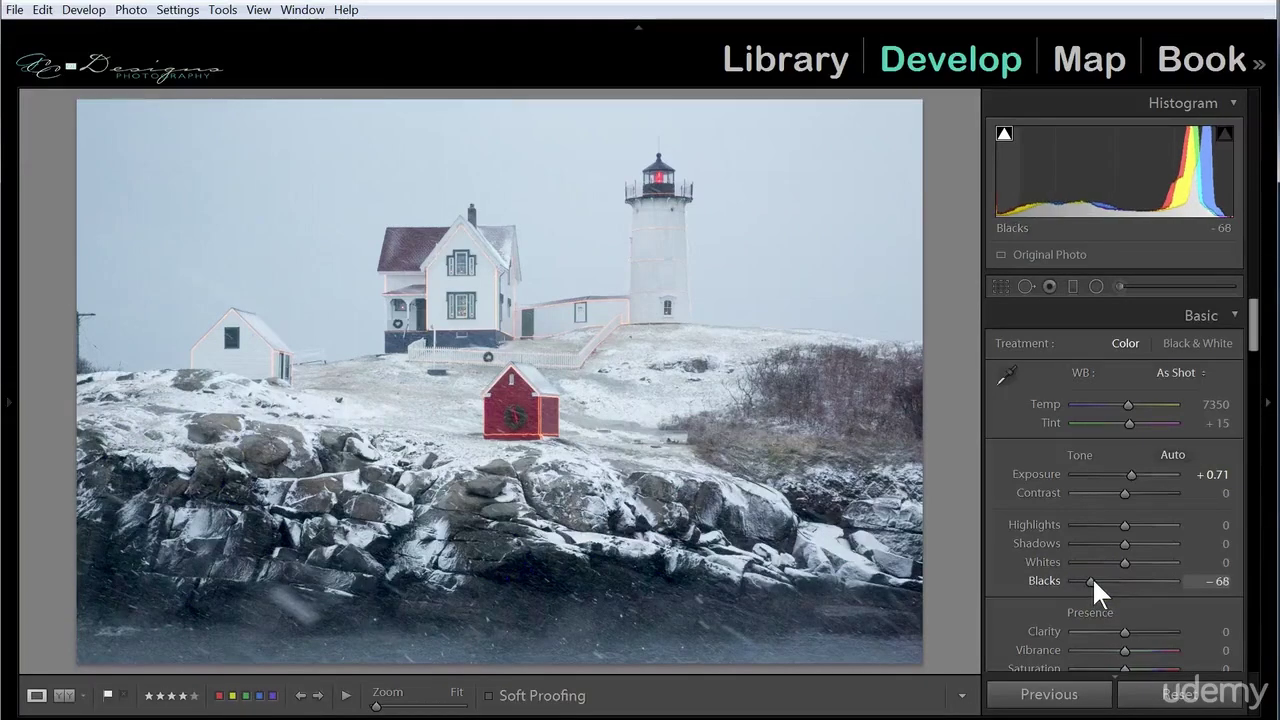
drag(1092, 577, 1090, 577)
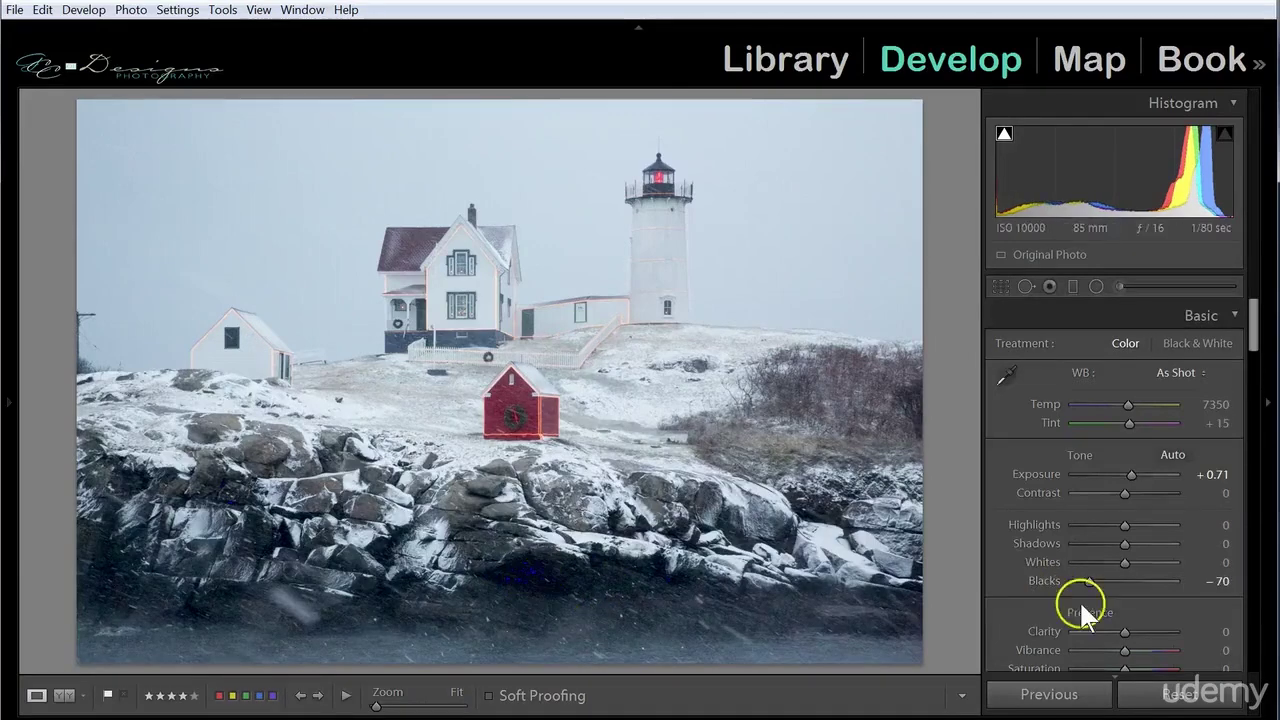
drag(1089, 576, 1090, 576)
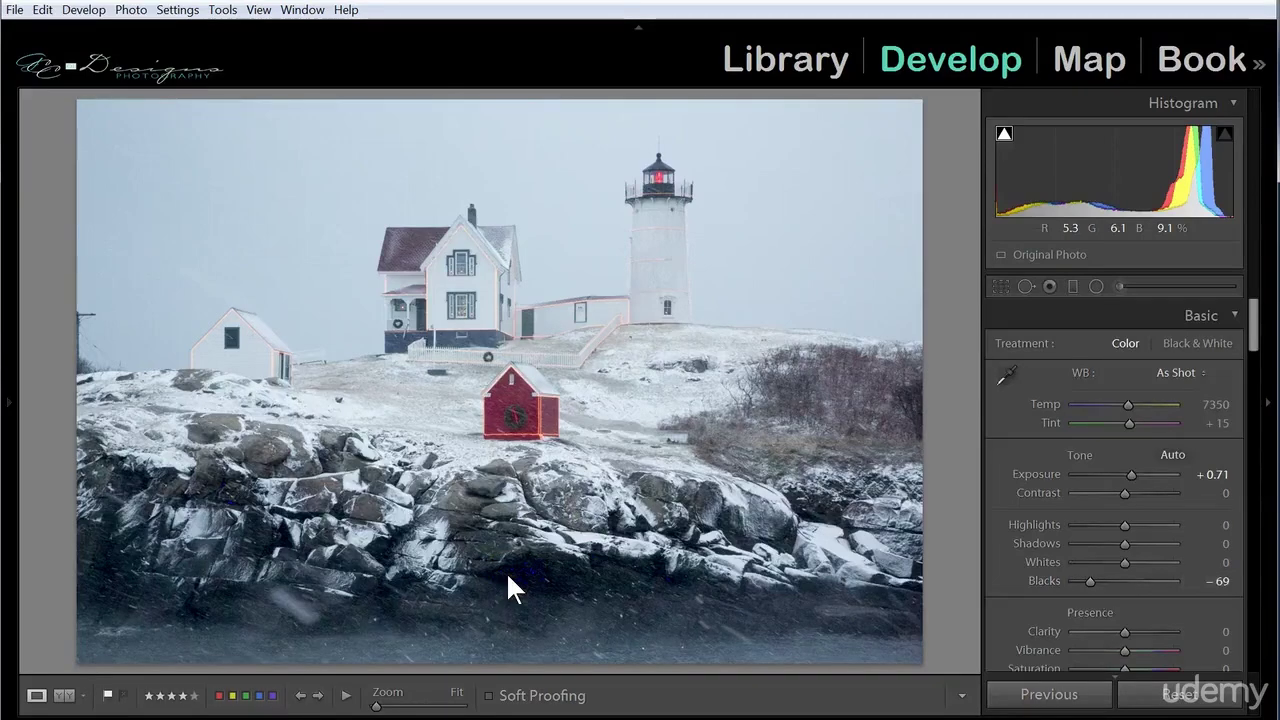
click(643, 603)
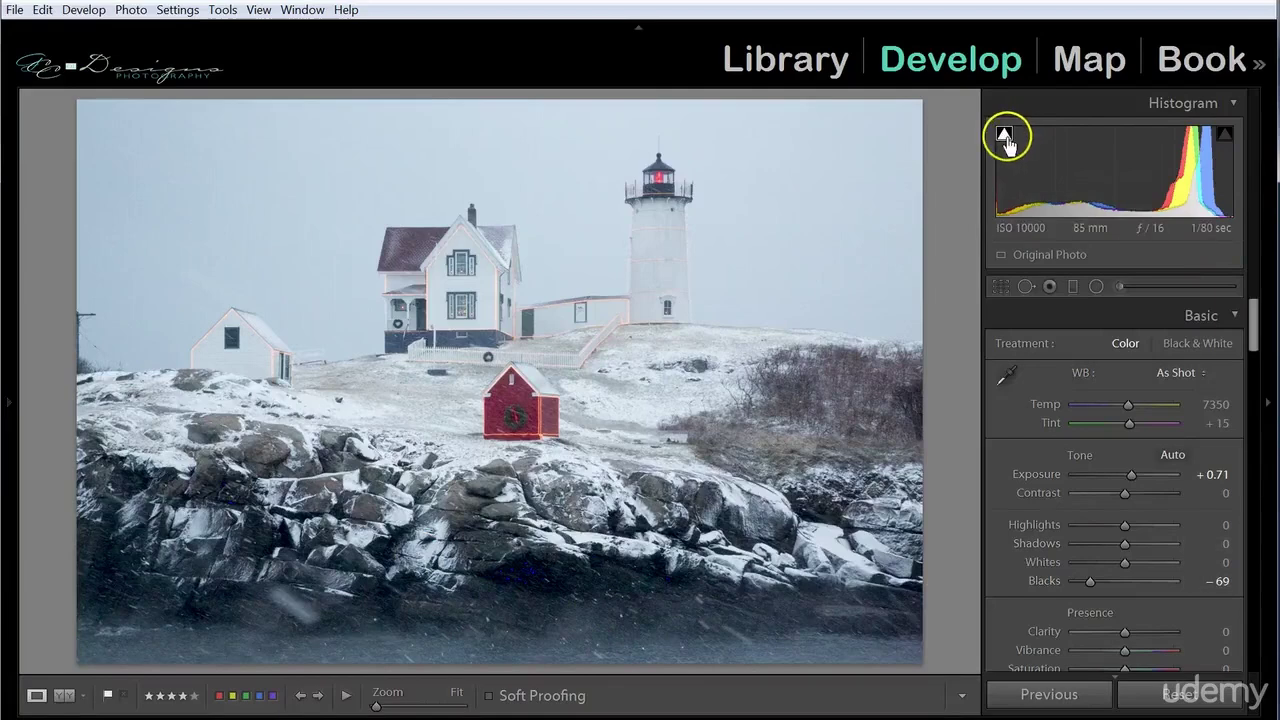
Step: Turn off the clipping overlay and set the lighthouse photo's Shadows to -10
click(1225, 137)
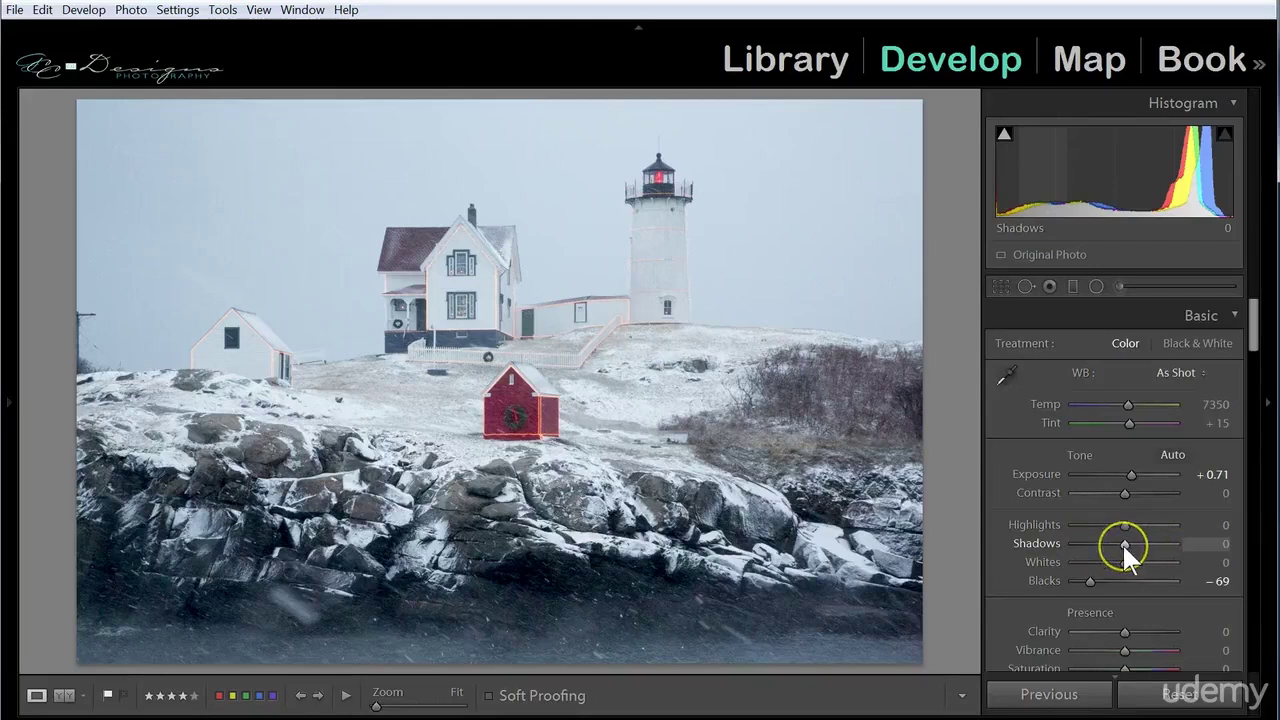
mouse_move(1122, 543)
mouse_down()
mouse_move(1218, 544)
mouse_move(1031, 551)
mouse_move(1147, 546)
mouse_move(1116, 550)
mouse_up()
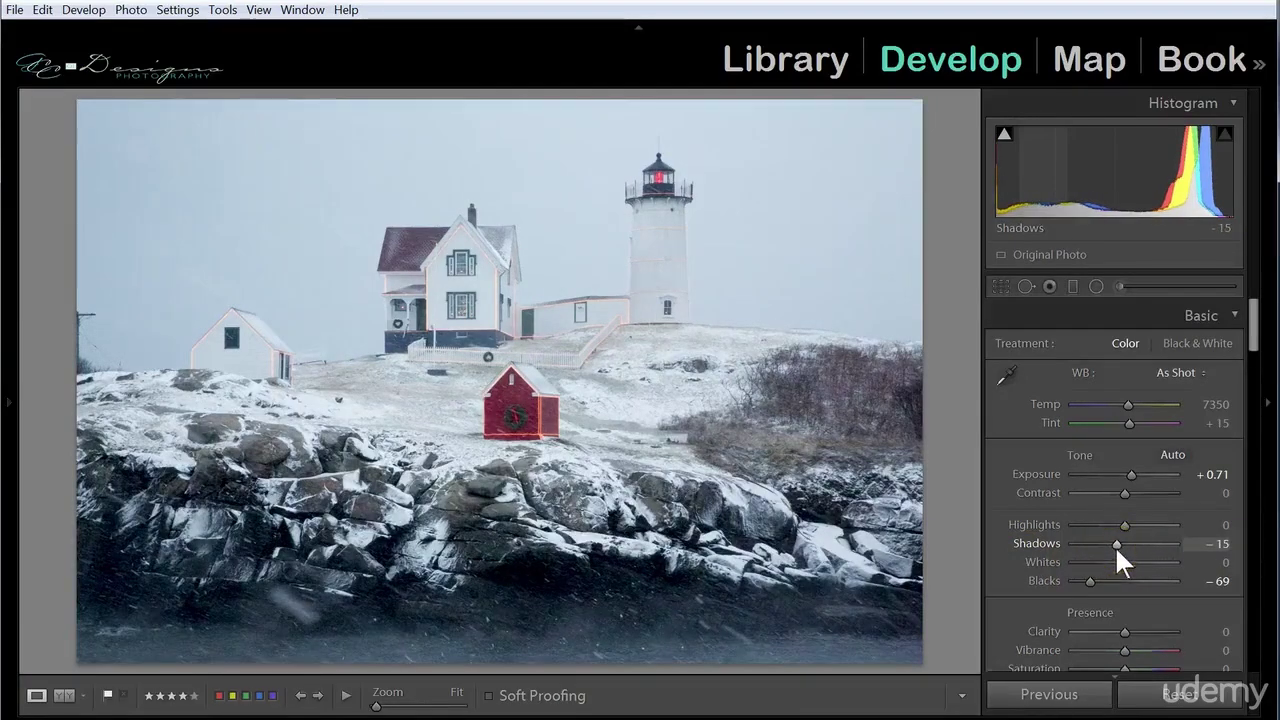
drag(1116, 545, 1118, 546)
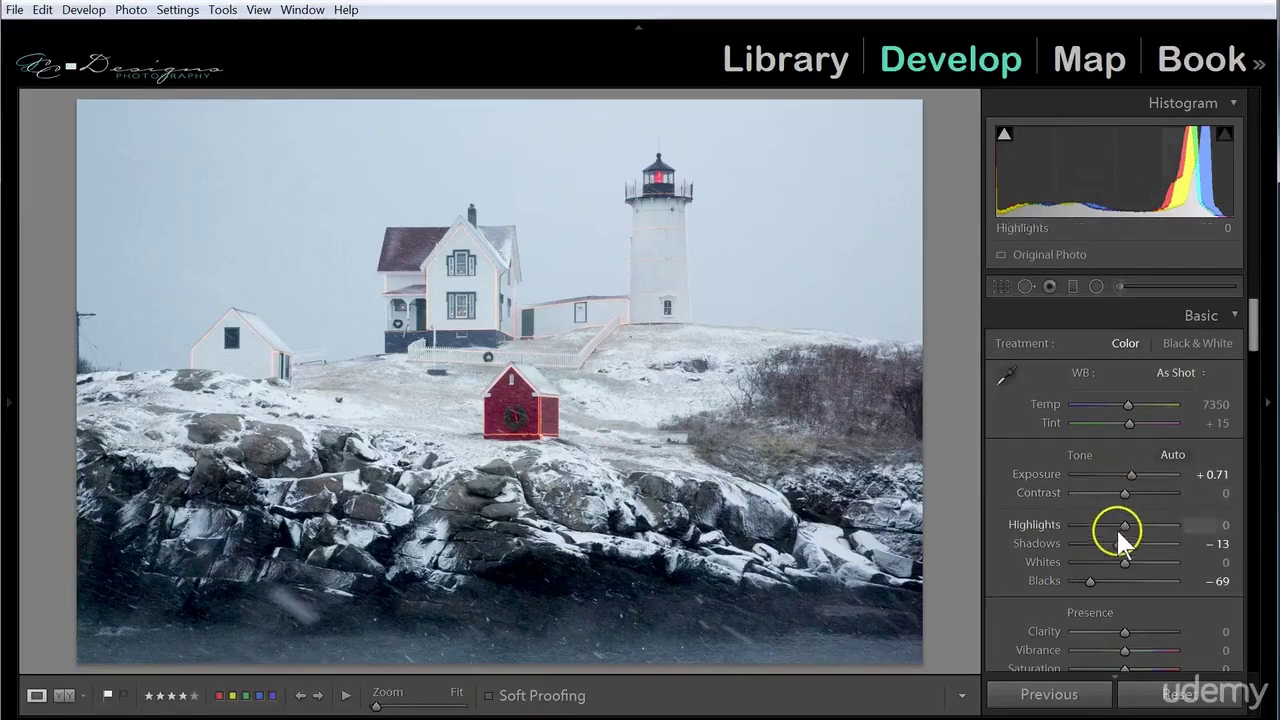
scroll(1117, 540, up, 3)
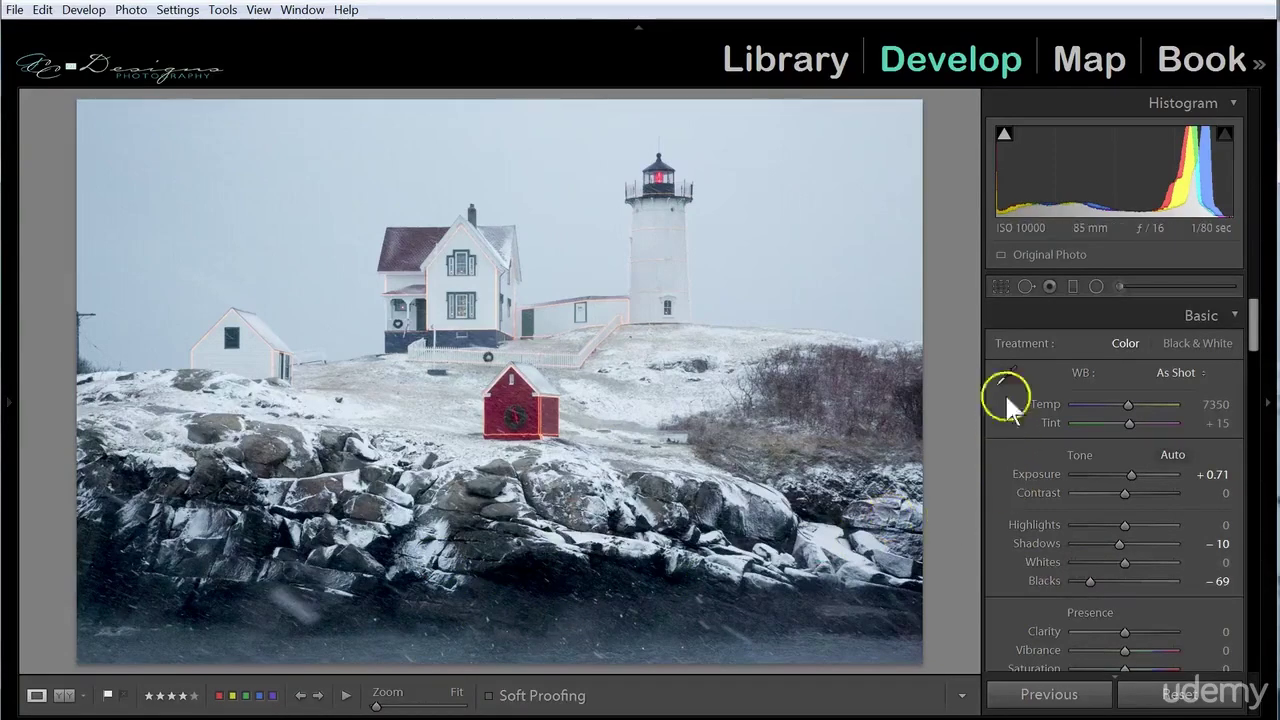
Step: Check the lighthouse photo for shadow and highlight clipping, and compare it side by side in the before and after view
click(1005, 136)
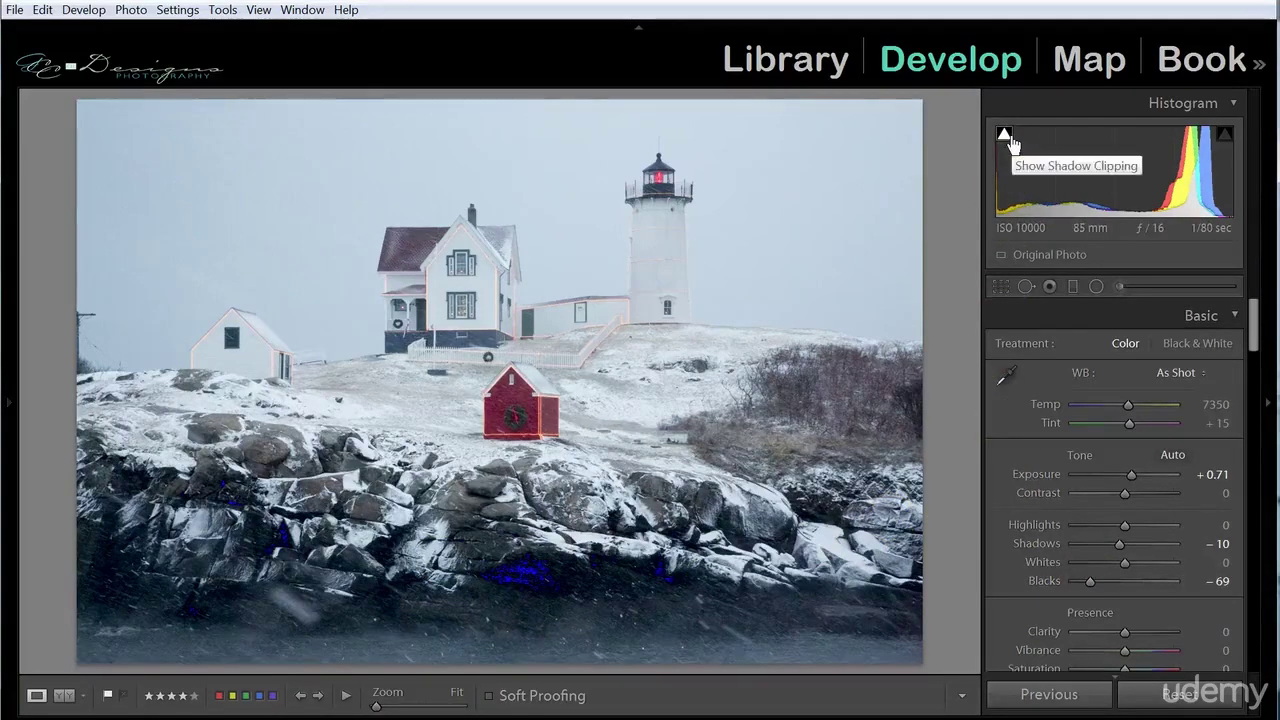
click(1222, 133)
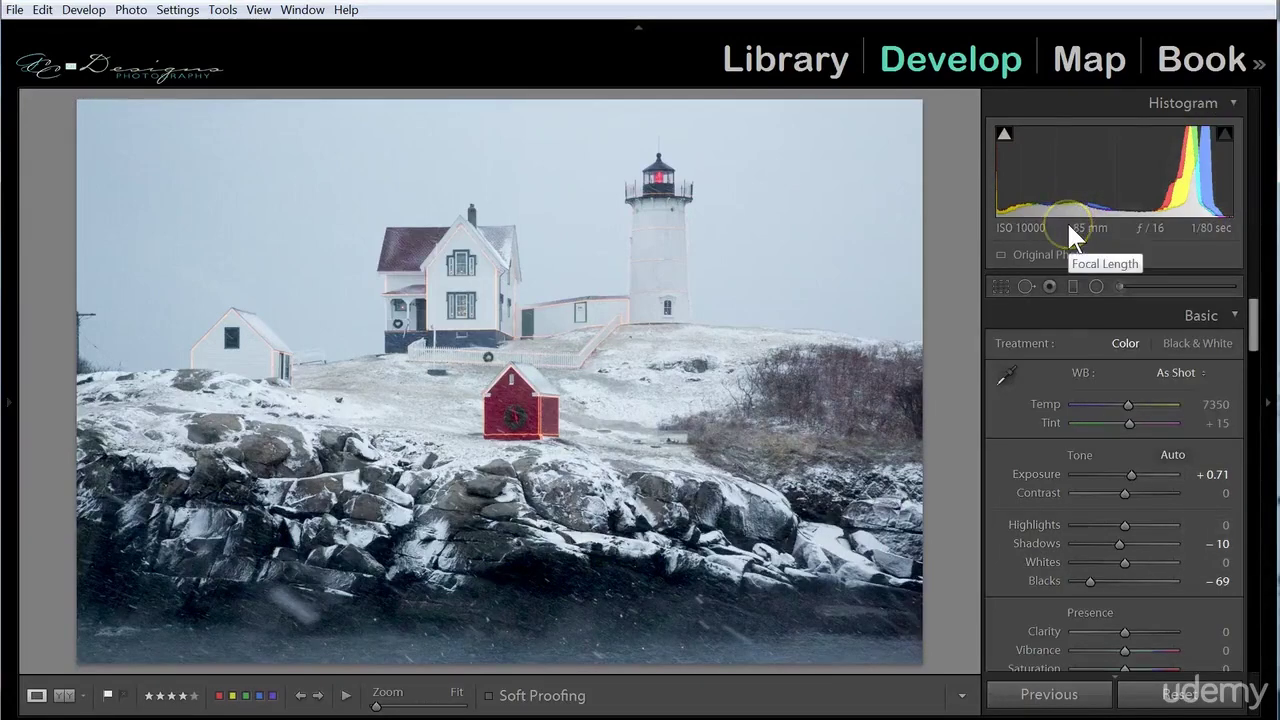
click(66, 695)
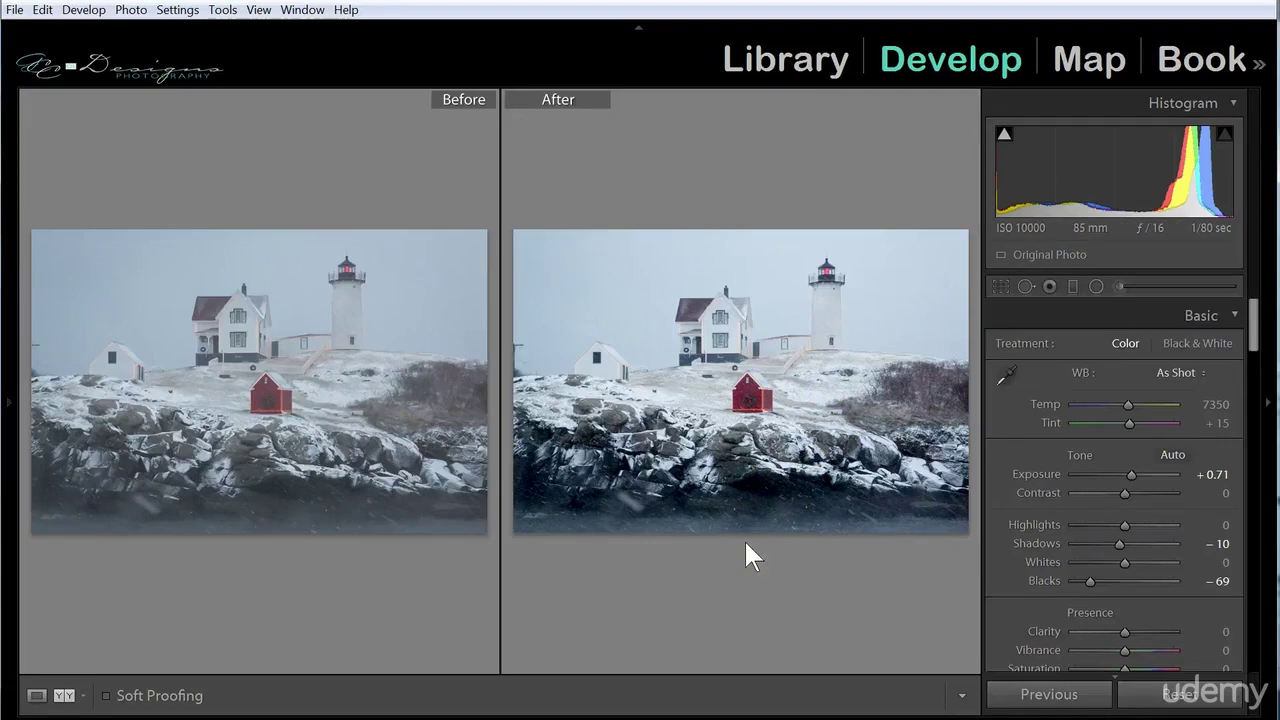
click(605, 603)
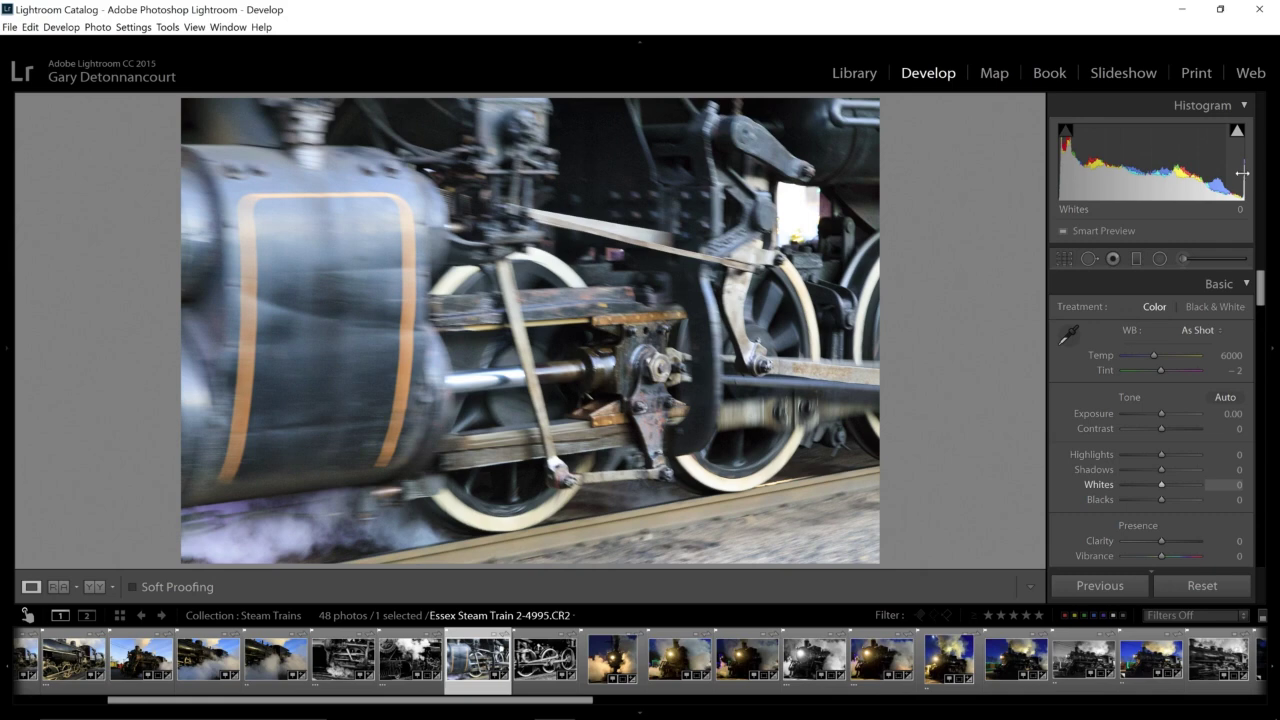
Step: Try several Blacks values on the steam train photo, preview the clipped shadows as a mask, and settle on -34
mouse_move(1237, 135)
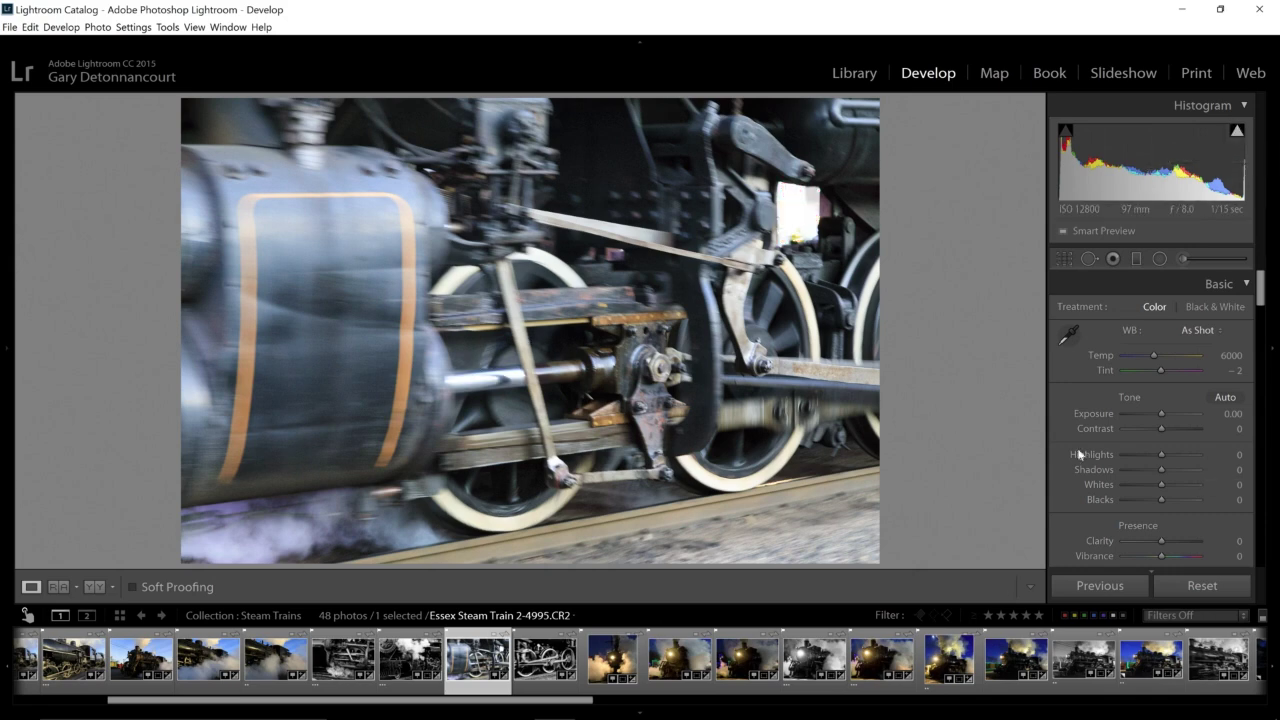
scroll(1115, 452, down, 3)
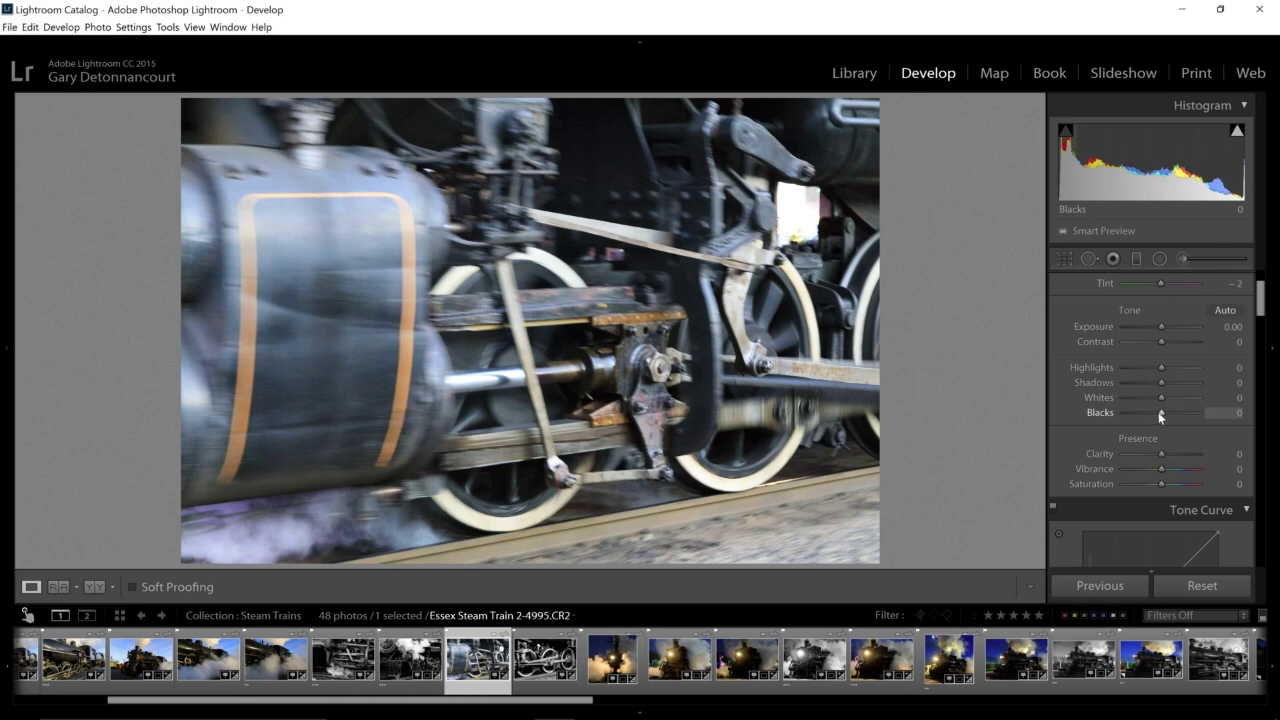
drag(1162, 411, 1141, 410)
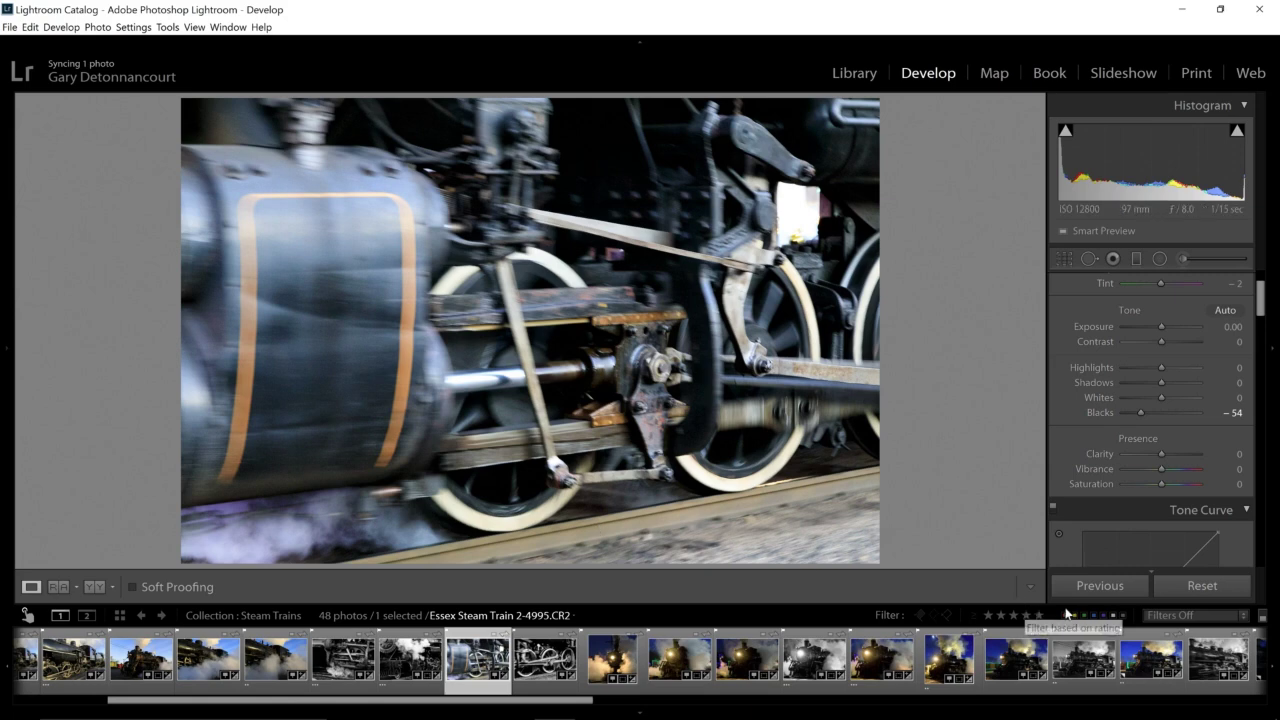
drag(1139, 410, 1124, 412)
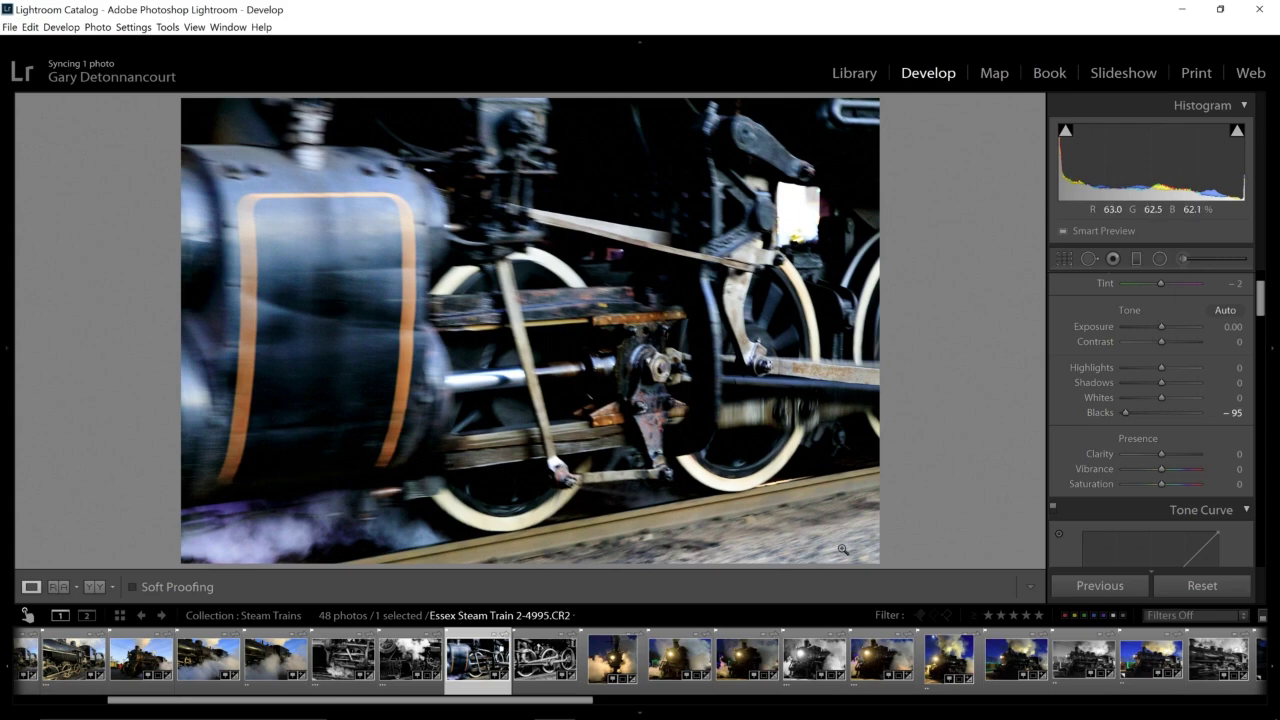
drag(1119, 410, 1155, 412)
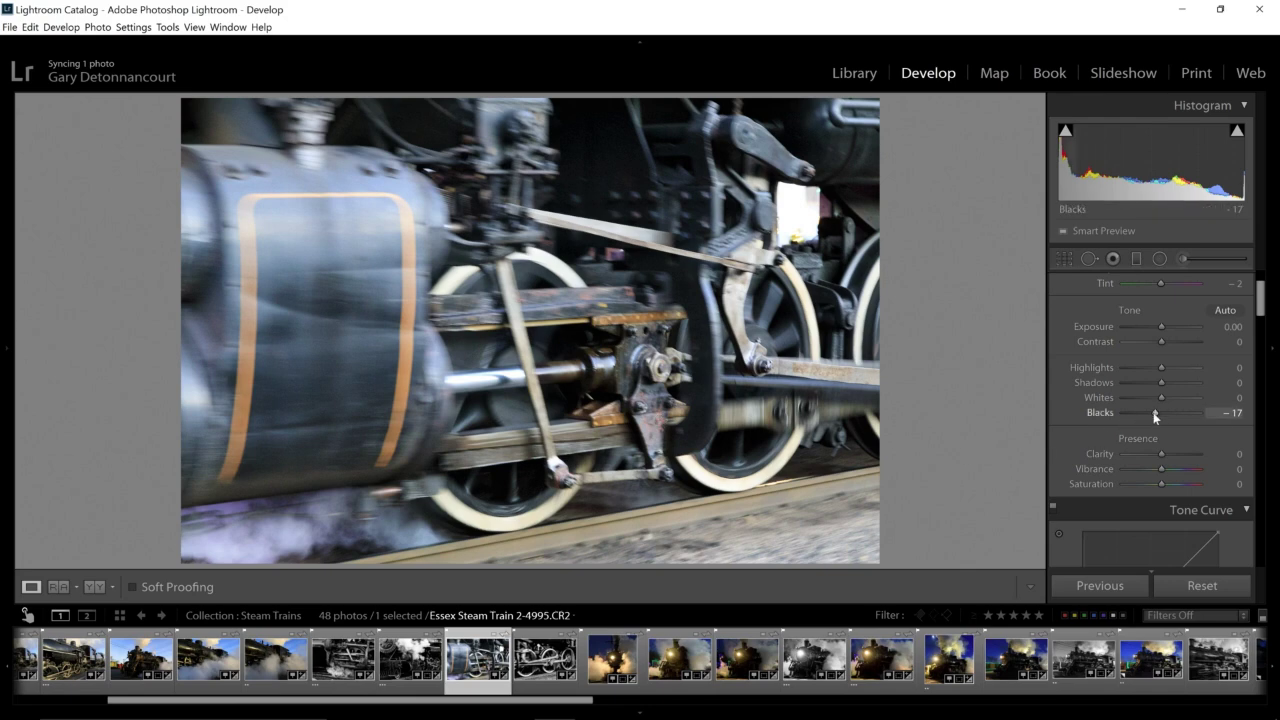
drag(1153, 412, 1136, 416)
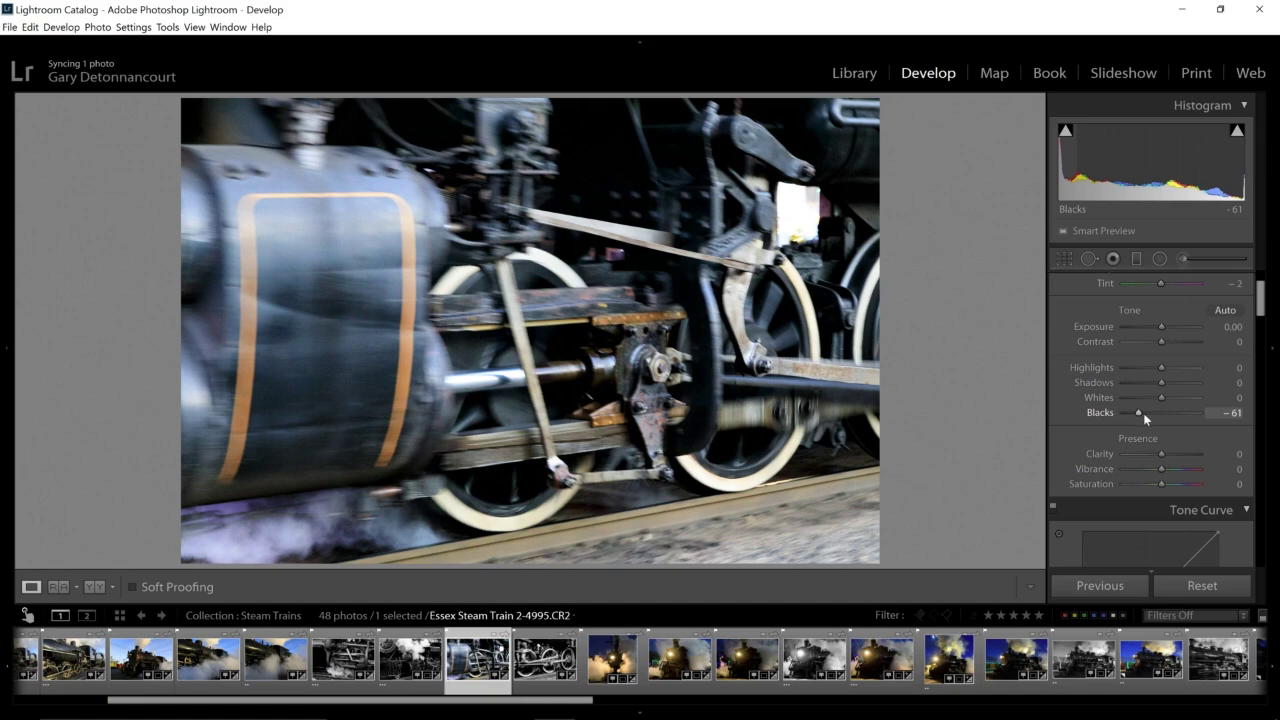
mouse_move(1137, 412)
mouse_down()
mouse_move(1162, 391)
mouse_move(1148, 415)
mouse_up()
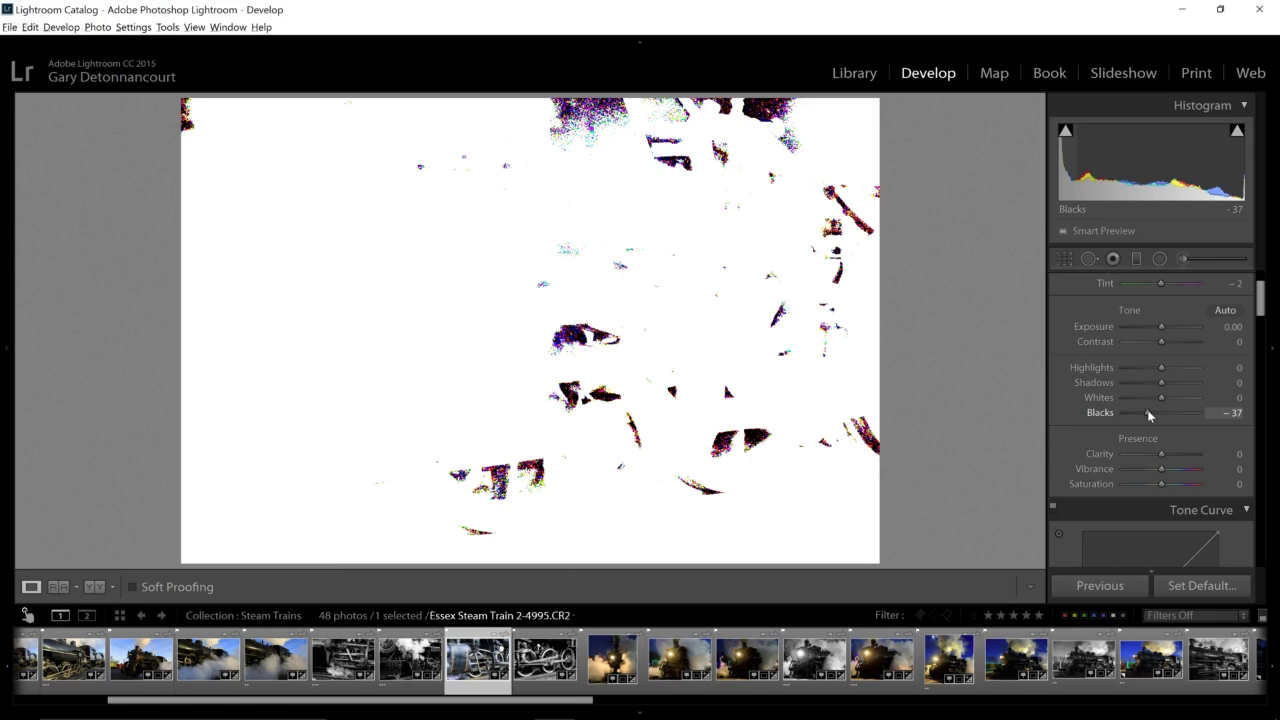
drag(1148, 414, 1147, 411)
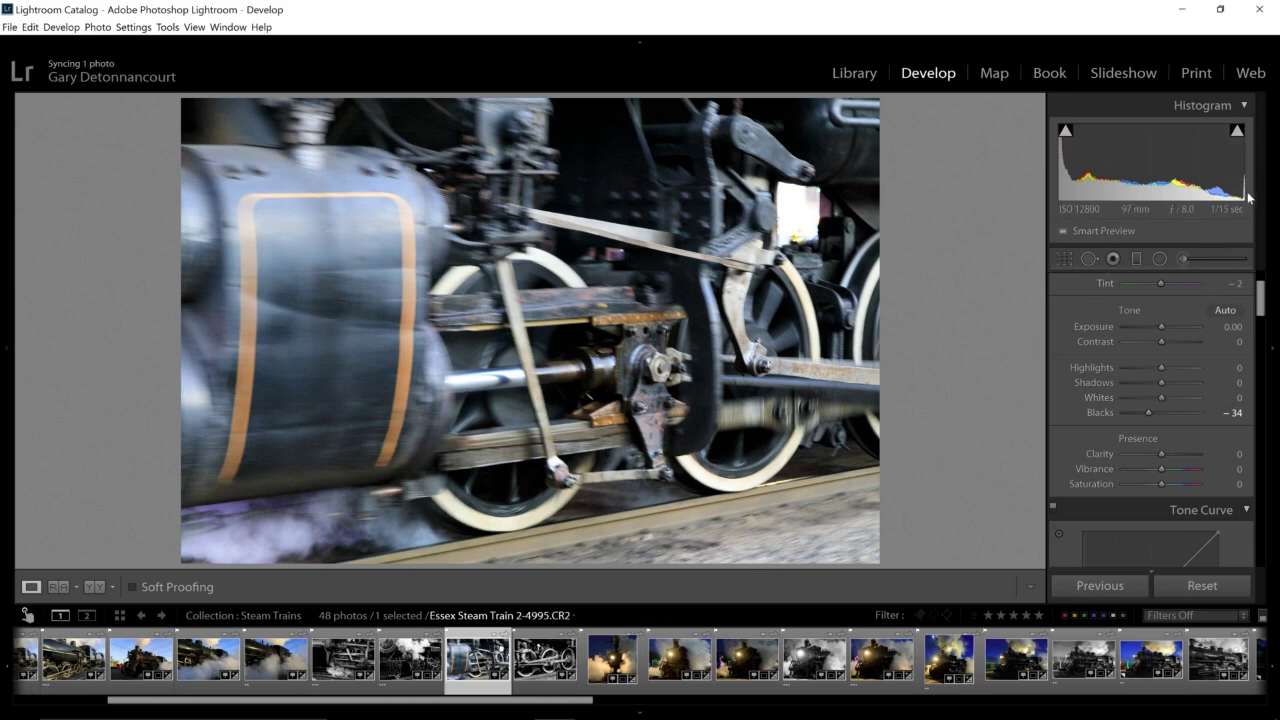
Step: Preview the steam train photo's clipped highlights as a mask while adjusting Whites down to -100, and settle on -4
key(alt)
drag(1164, 396, 1108, 398)
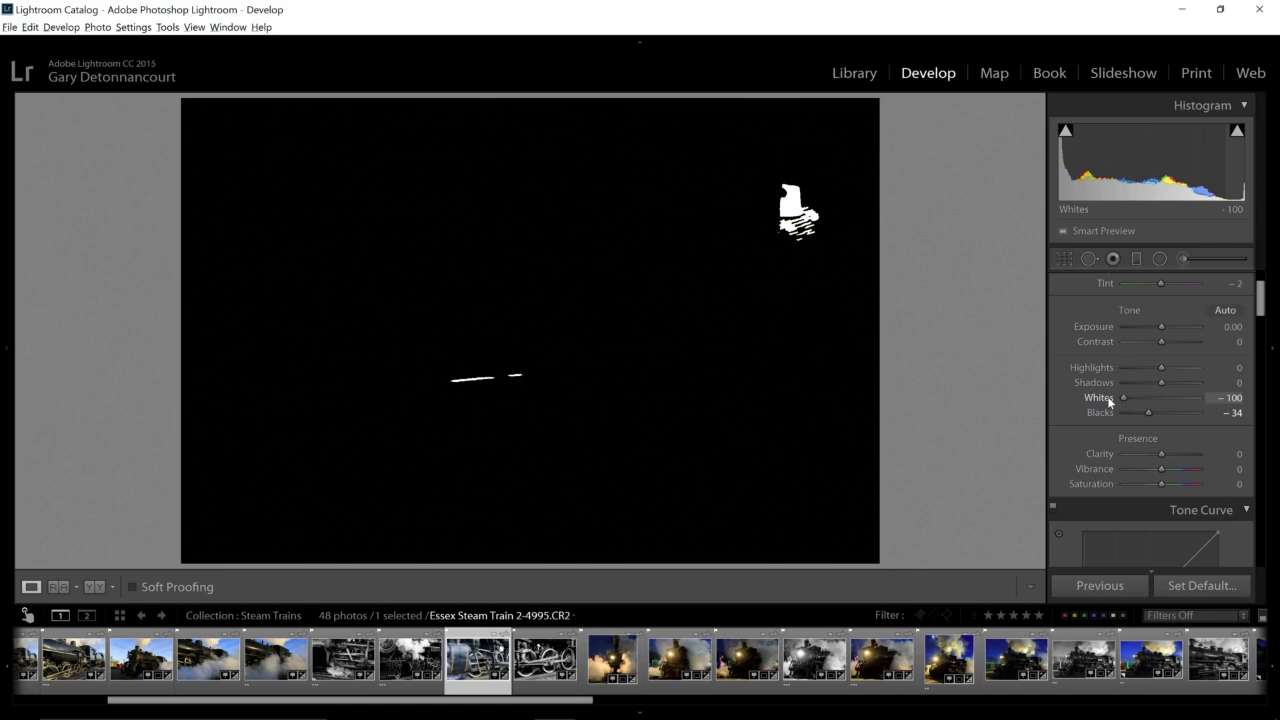
drag(1120, 396, 1160, 394)
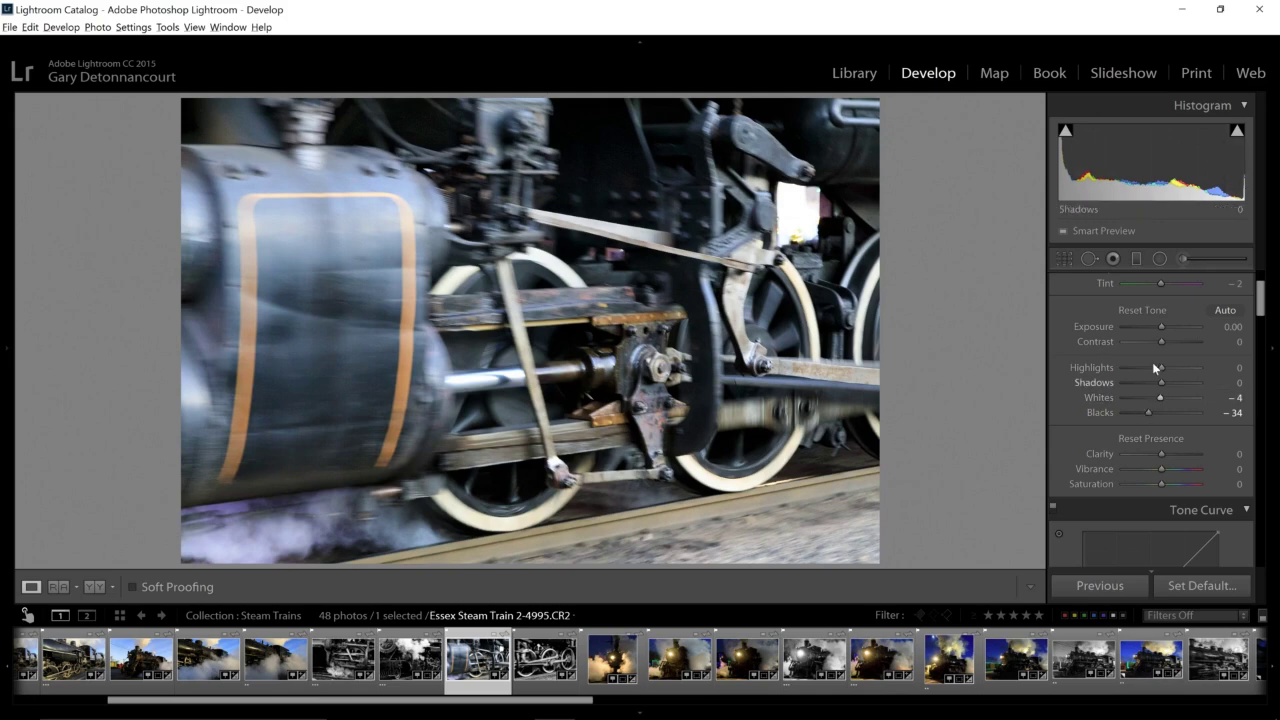
Step: Try Highlights at -65 and Whites at -10 on the steam train photo while previewing the clipped highlights as a mask
mouse_move(1160, 367)
mouse_down()
mouse_move(1119, 365)
mouse_move(1136, 370)
mouse_up()
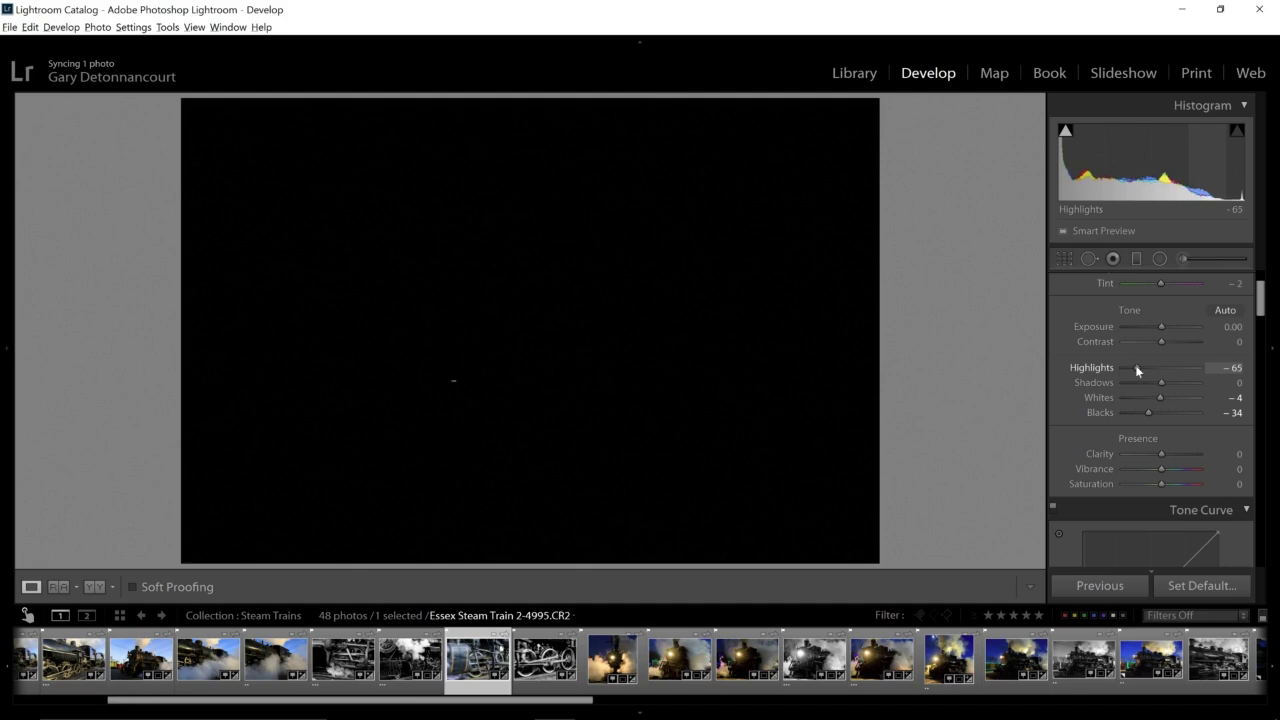
drag(1136, 370, 1160, 398)
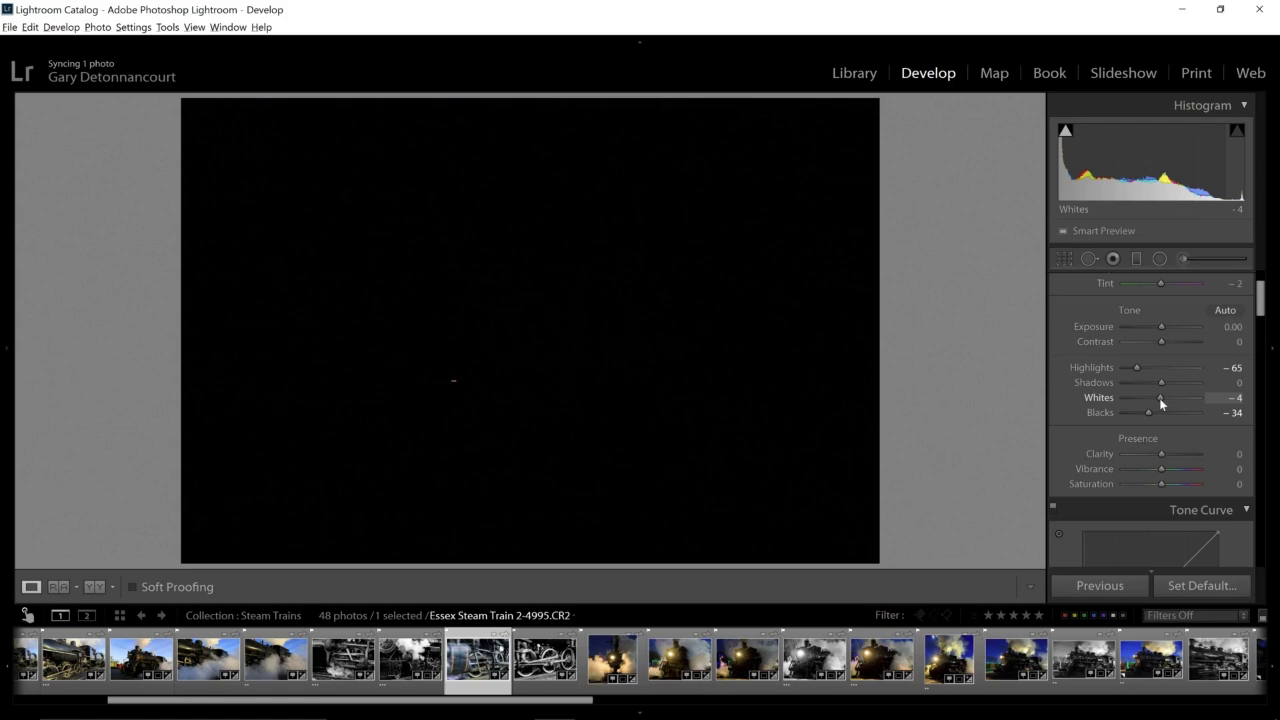
drag(1158, 398, 1157, 399)
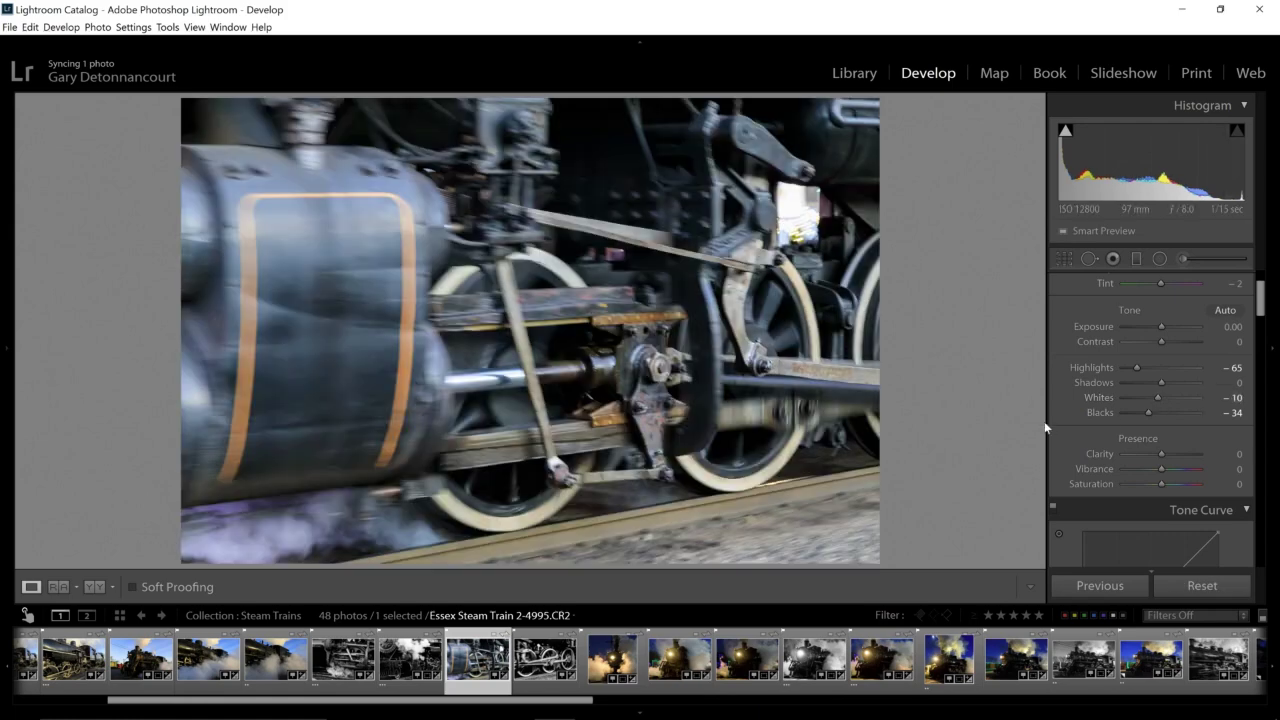
Step: Reset the steam train photo's Whites, Highlights and Blacks to 0
drag(1158, 399, 1162, 397)
double_click(1089, 367)
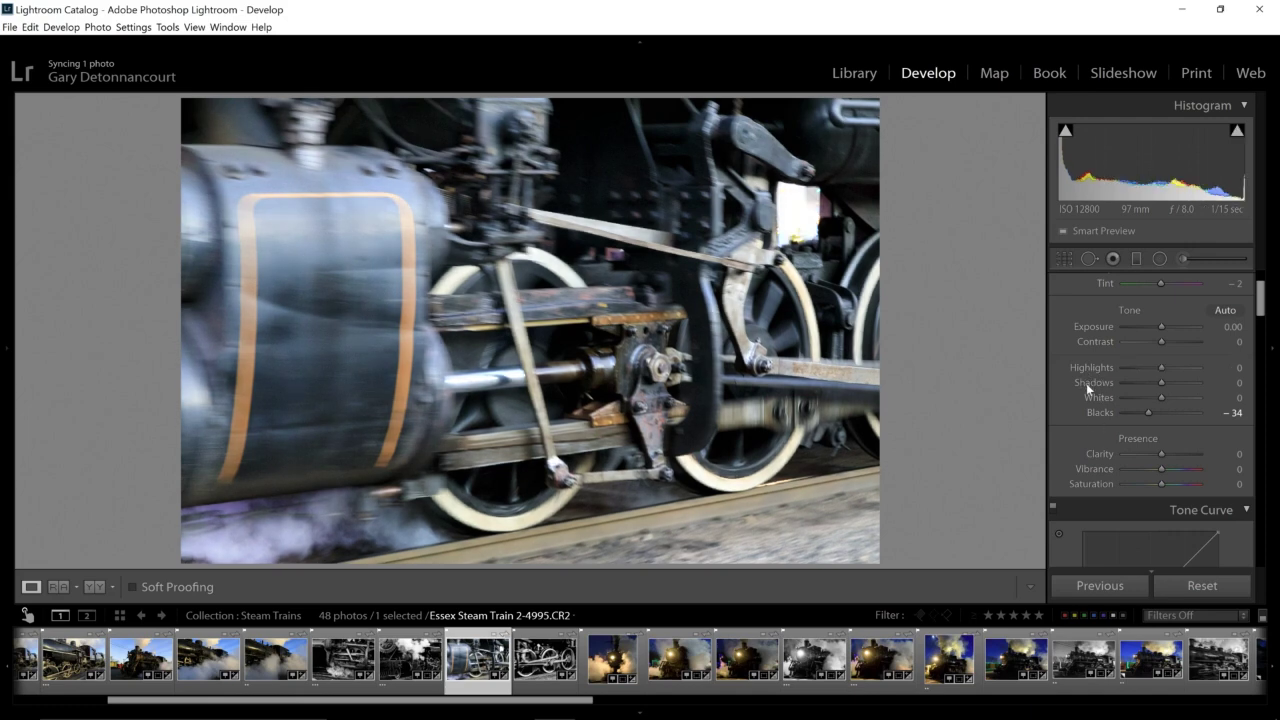
double_click(1096, 412)
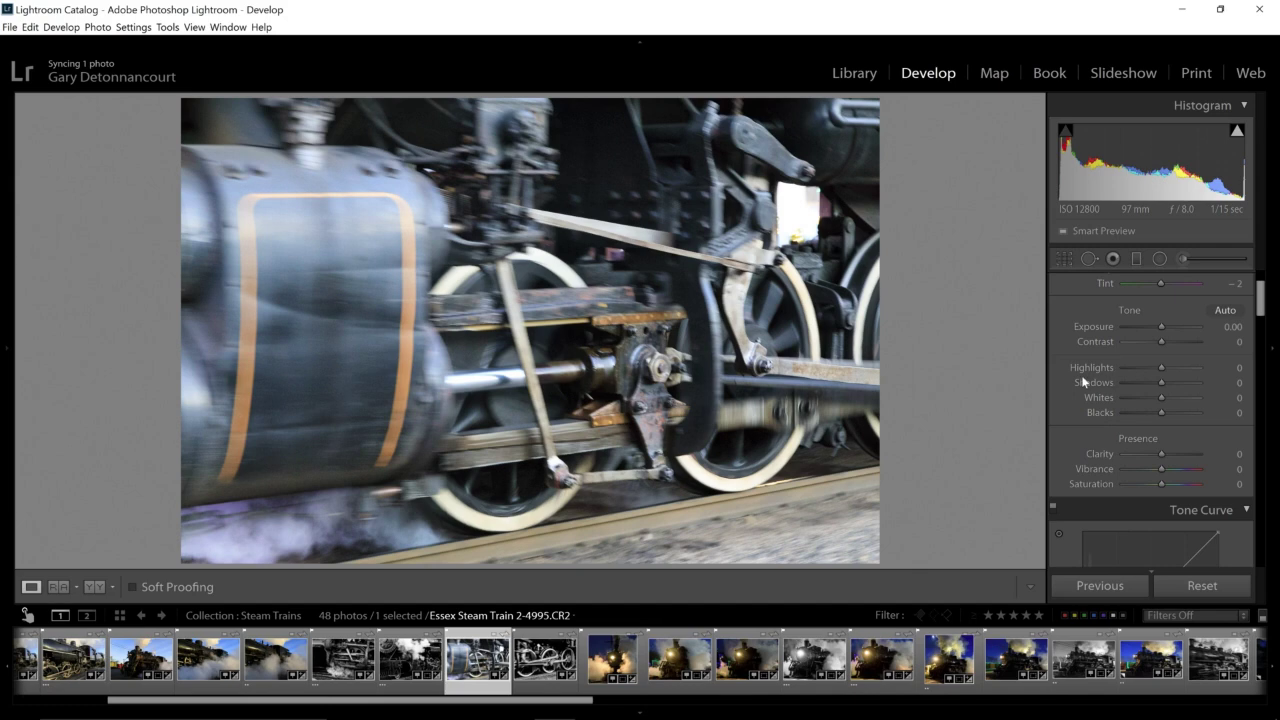
Step: Auto-adjust only Highlights, Whites and Blacks on the uncropped steam train photo, giving -16, -100 and -21
key(shift)
shift+double_click(1095, 367)
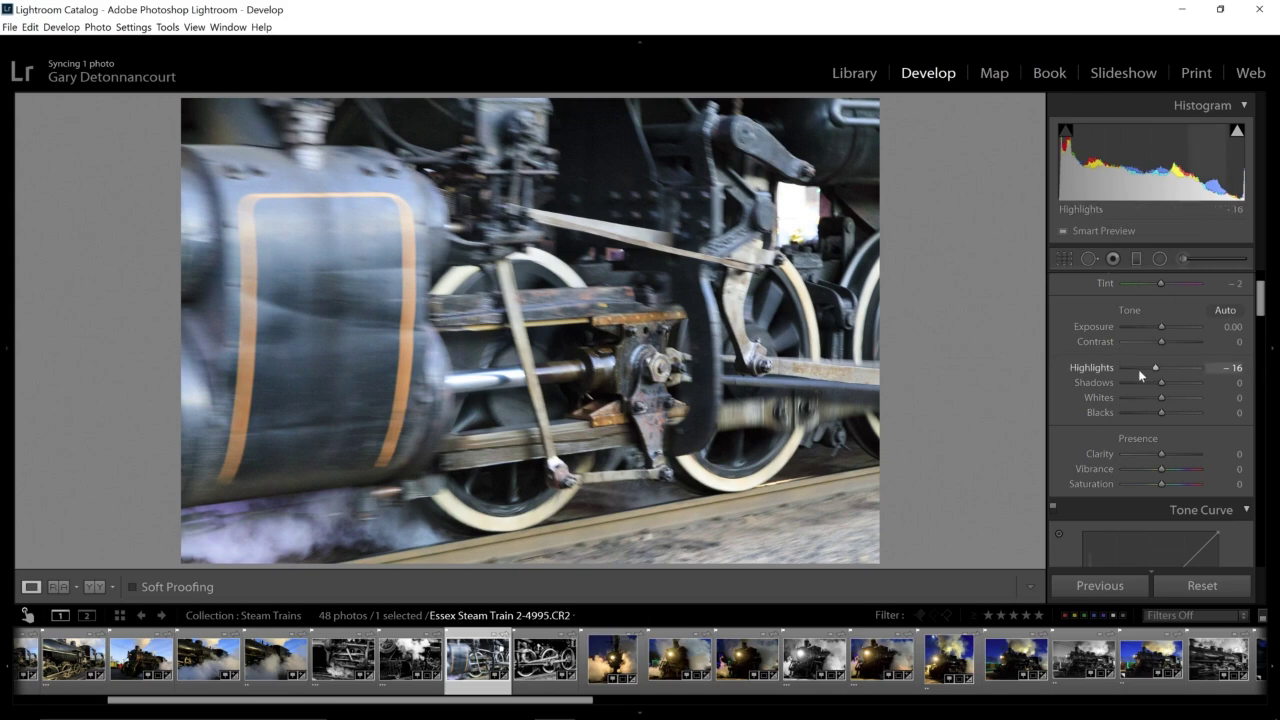
key(period)
key(period)
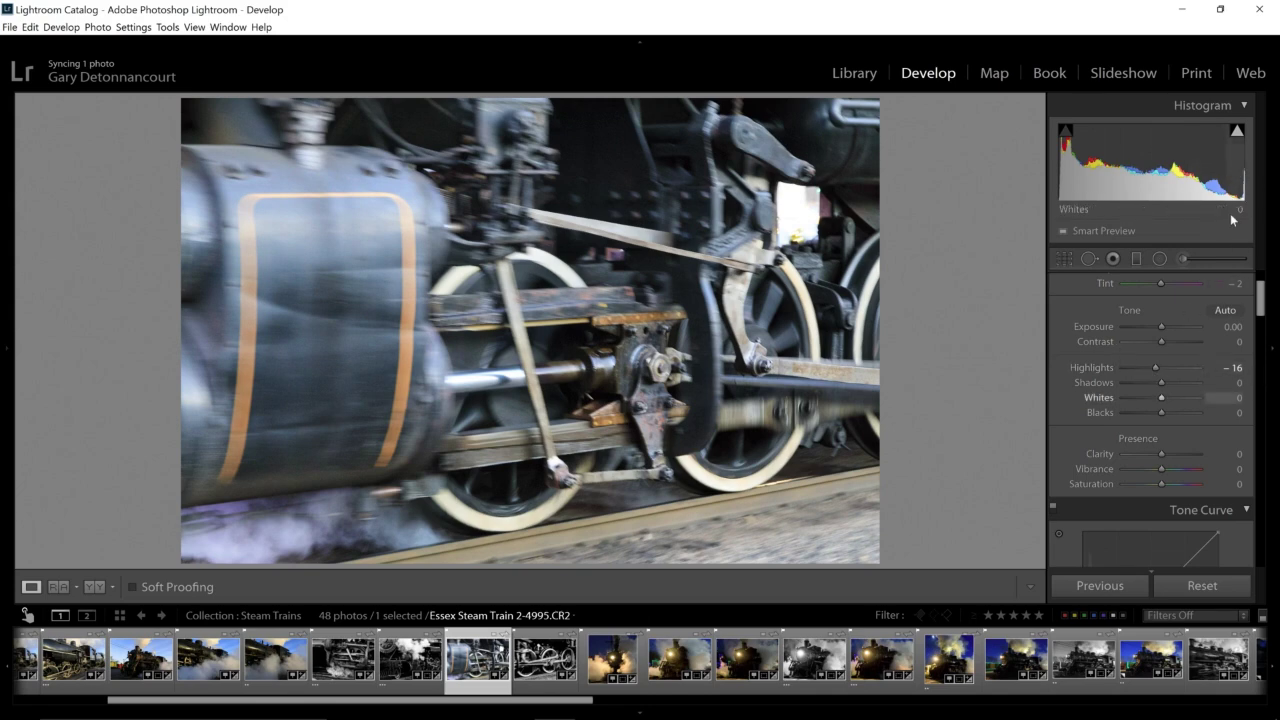
key(shift)
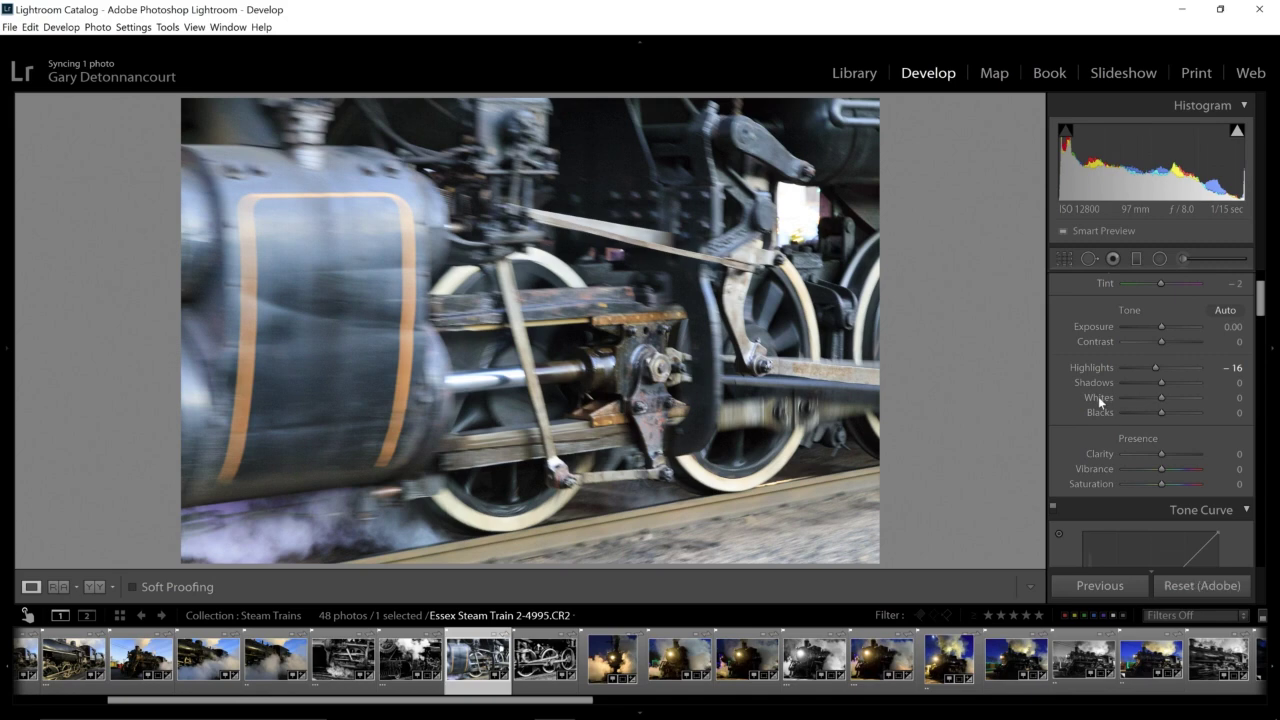
shift+double_click(1099, 399)
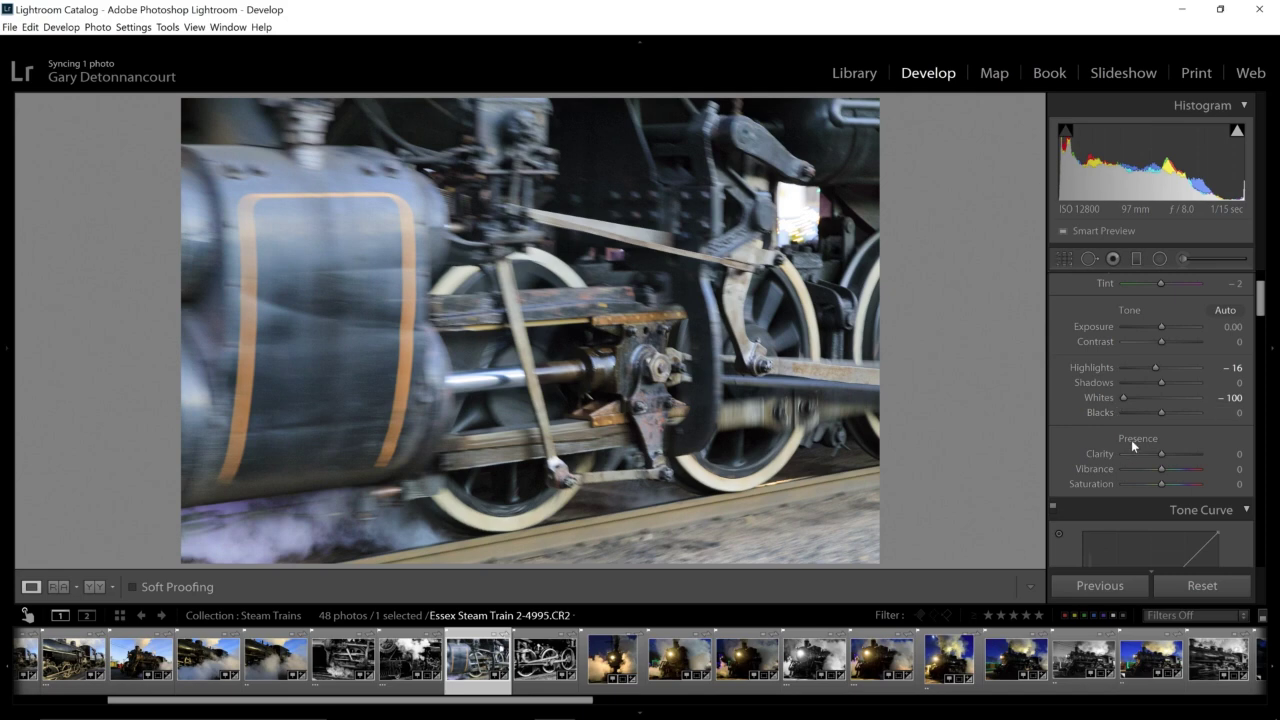
key(shift)
shift+double_click(1100, 414)
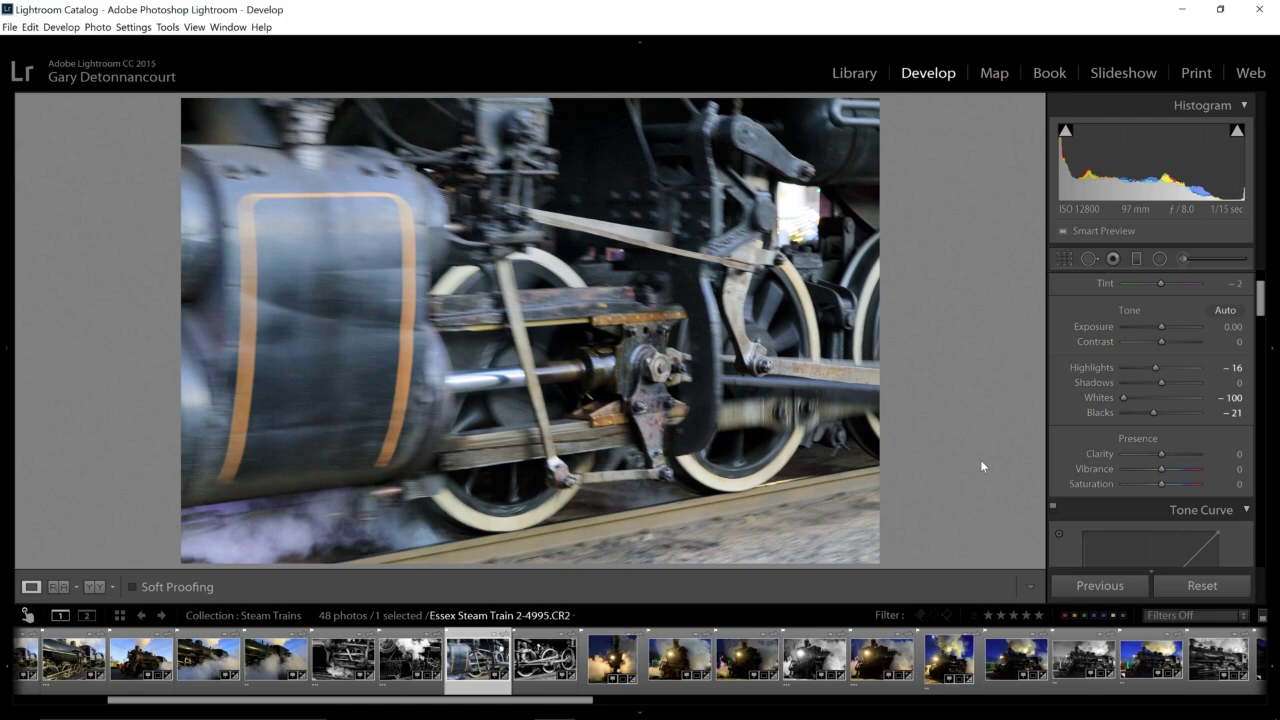
Step: Return the auto-adjusted Highlights, Whites and Blacks to 0 on the steam train photo
double_click(1081, 367)
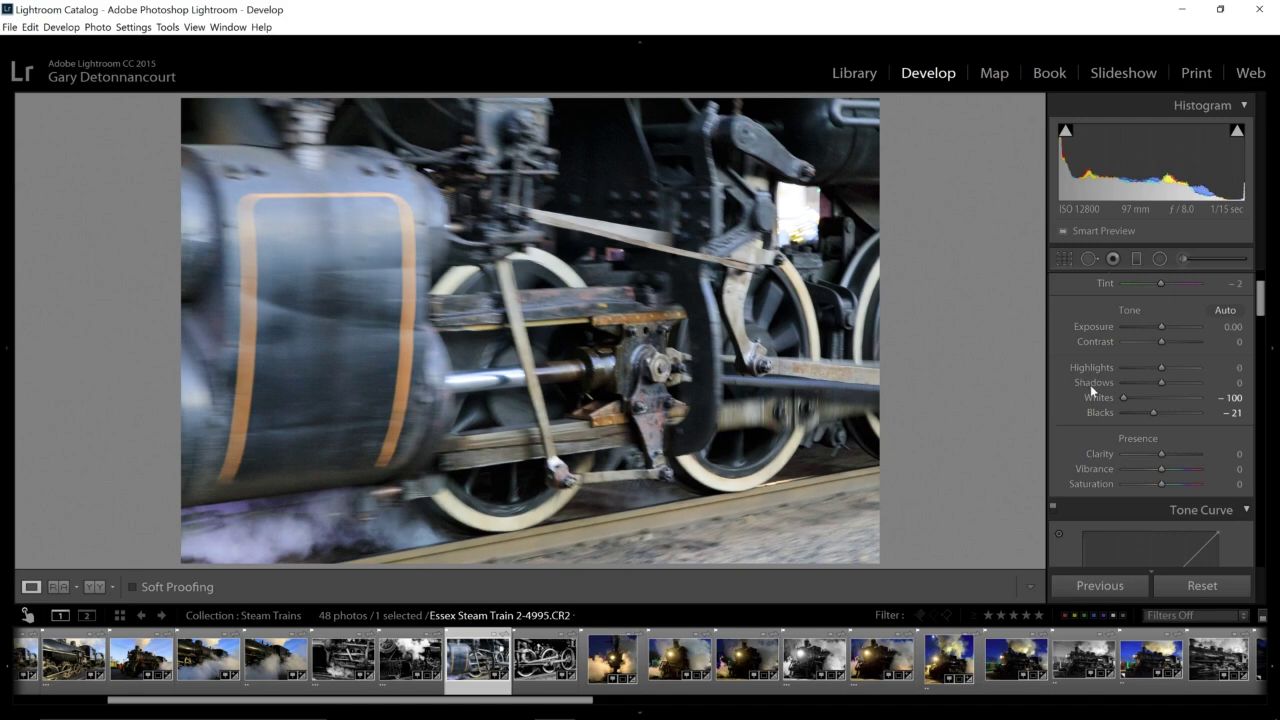
double_click(1094, 398)
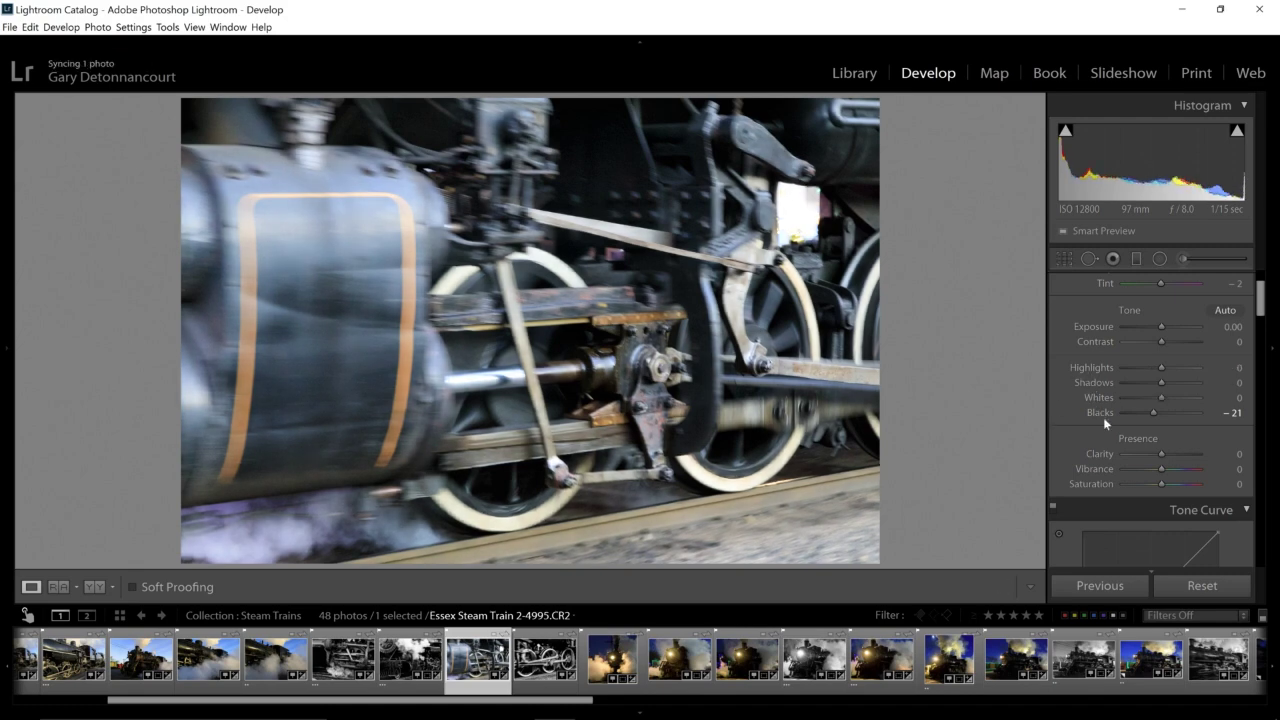
double_click(1104, 413)
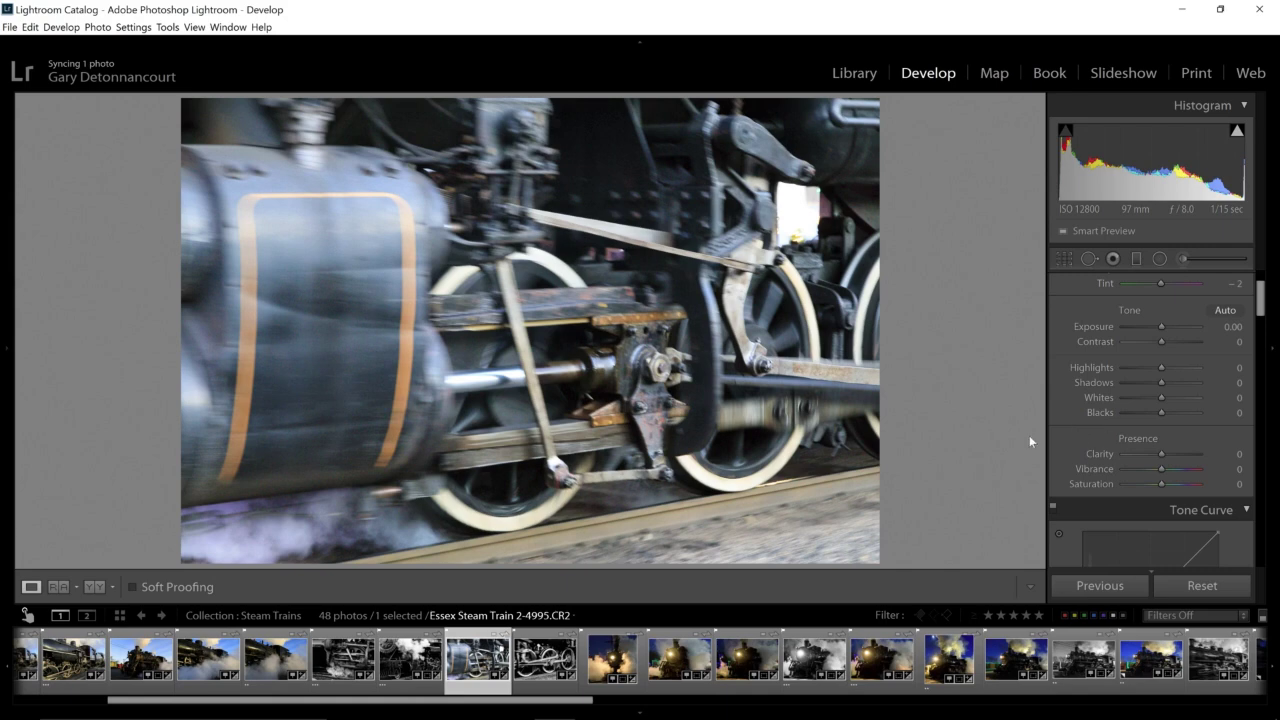
Step: Crop the steam train photo to the wheels and connecting rods, cutting off the cylinder, the rails and the upper edge
click(1064, 258)
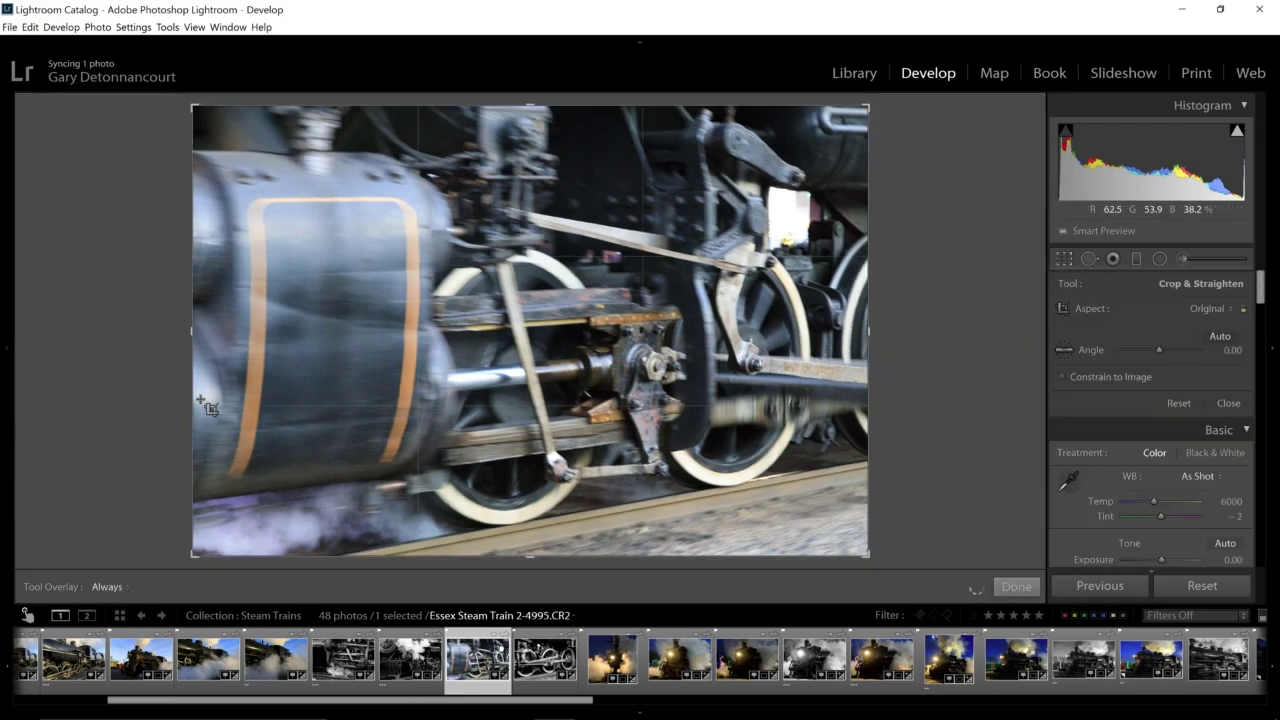
drag(193, 328, 330, 321)
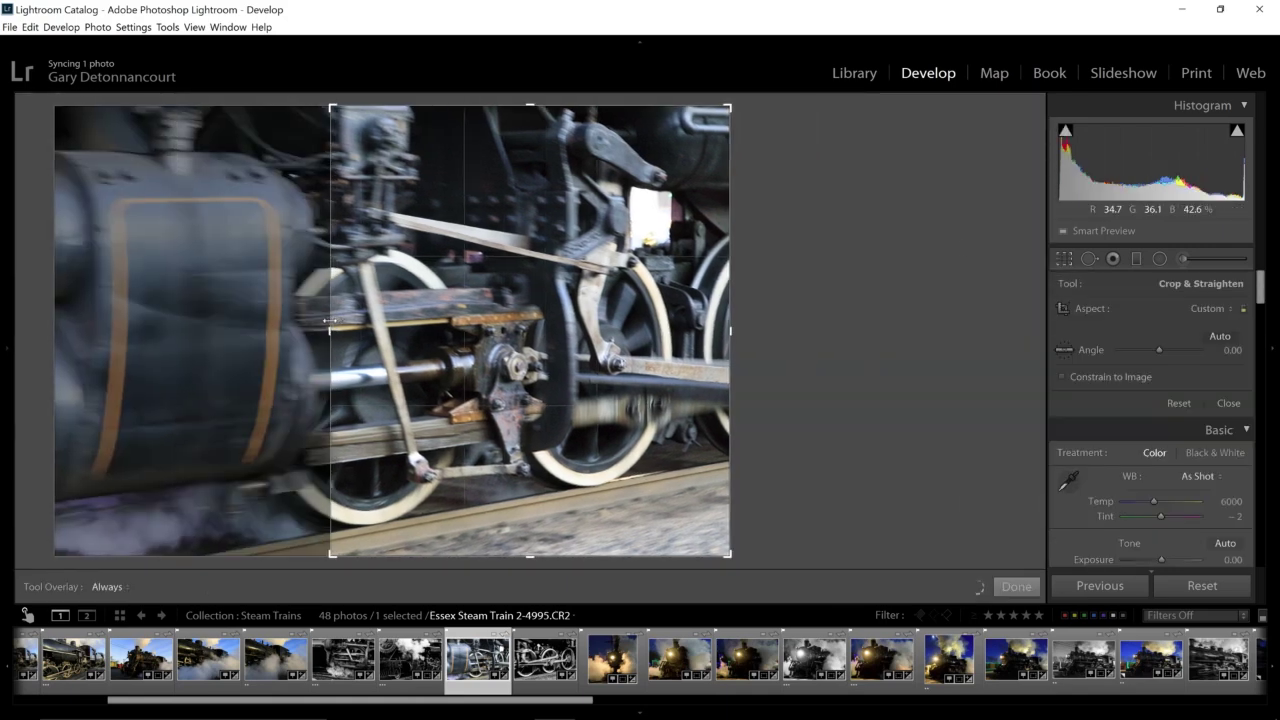
drag(529, 557, 529, 470)
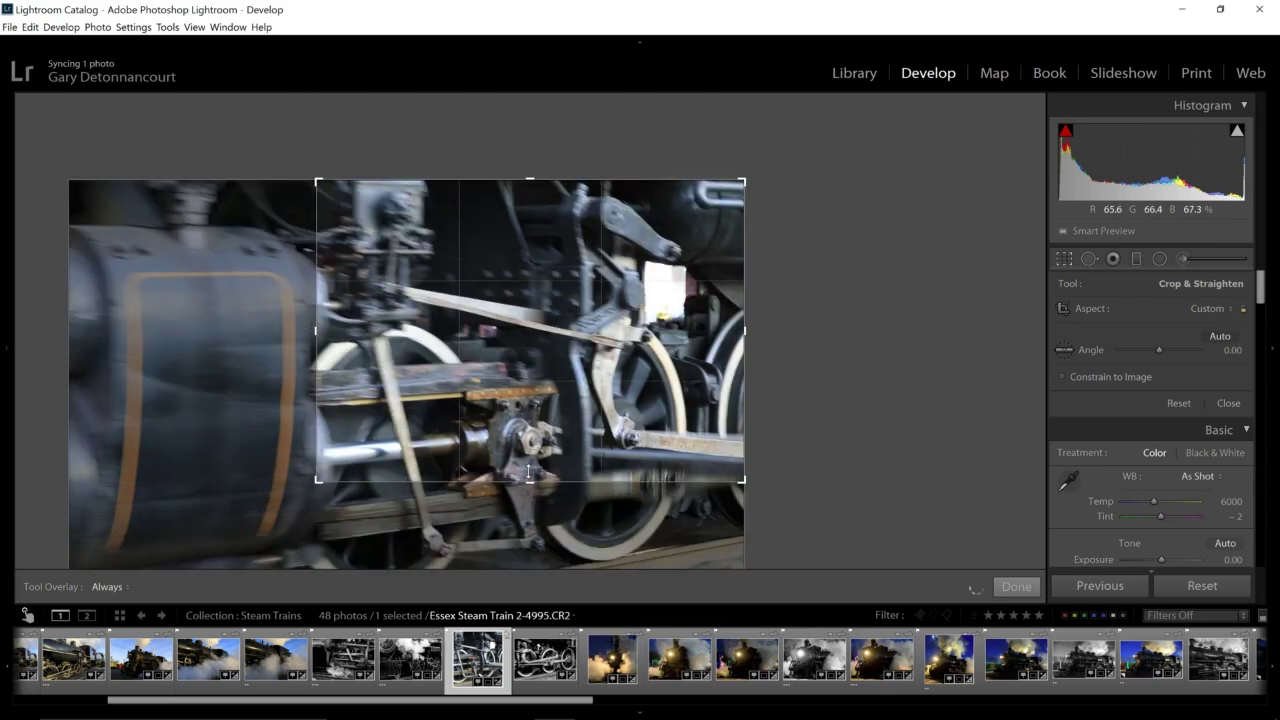
drag(529, 183, 533, 229)
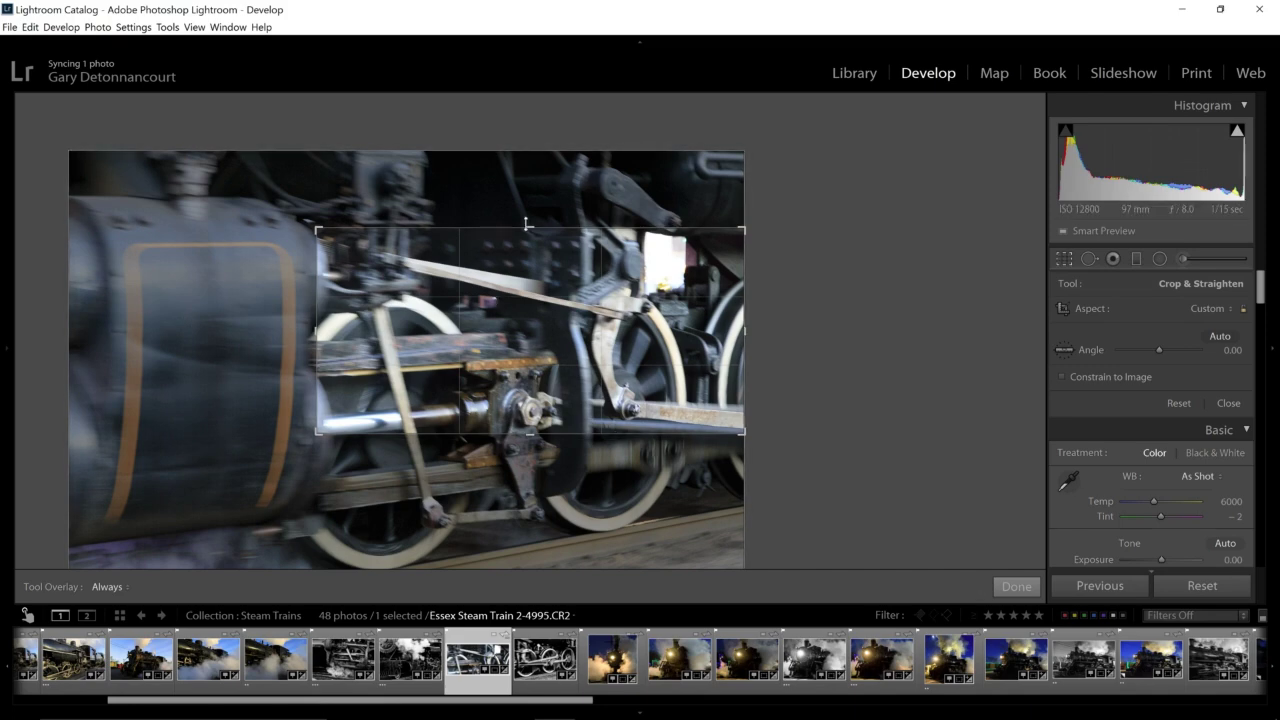
drag(532, 226, 531, 210)
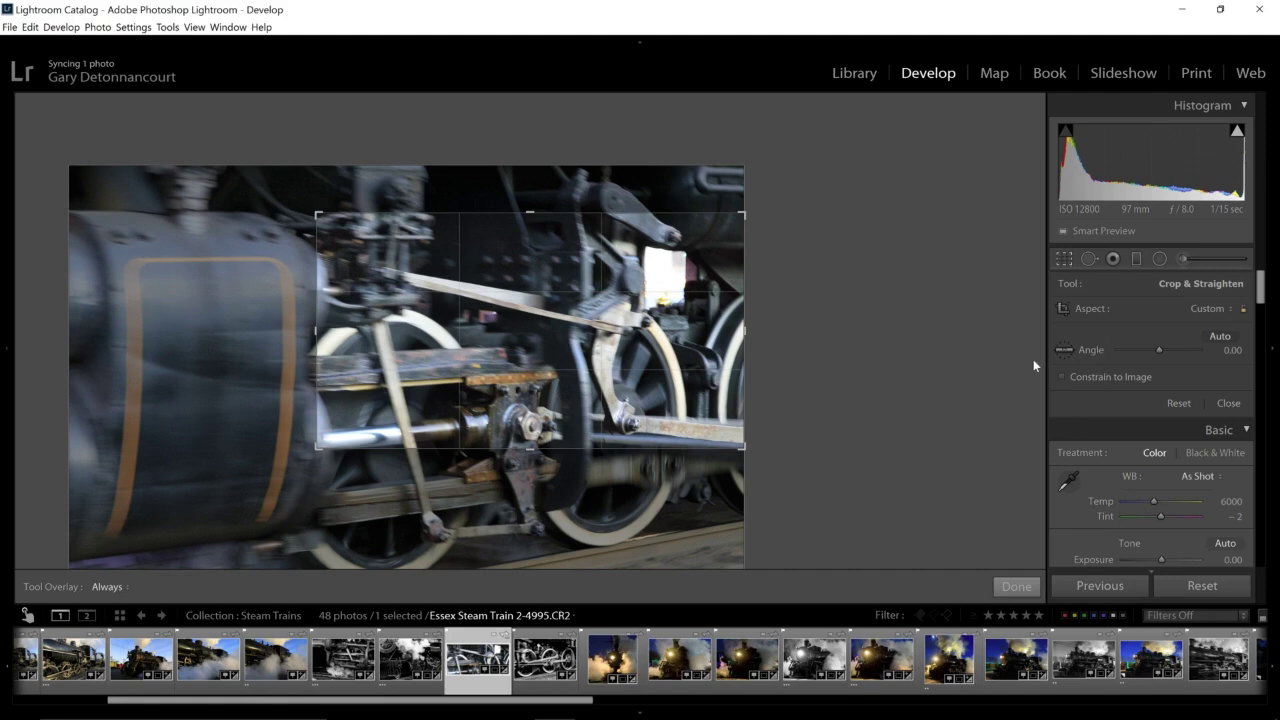
key(Return)
Step: Auto-adjust Highlights, Whites and Blacks individually on the cropped train photo, giving -16, -100 and -23
scroll(1117, 455, down, 1)
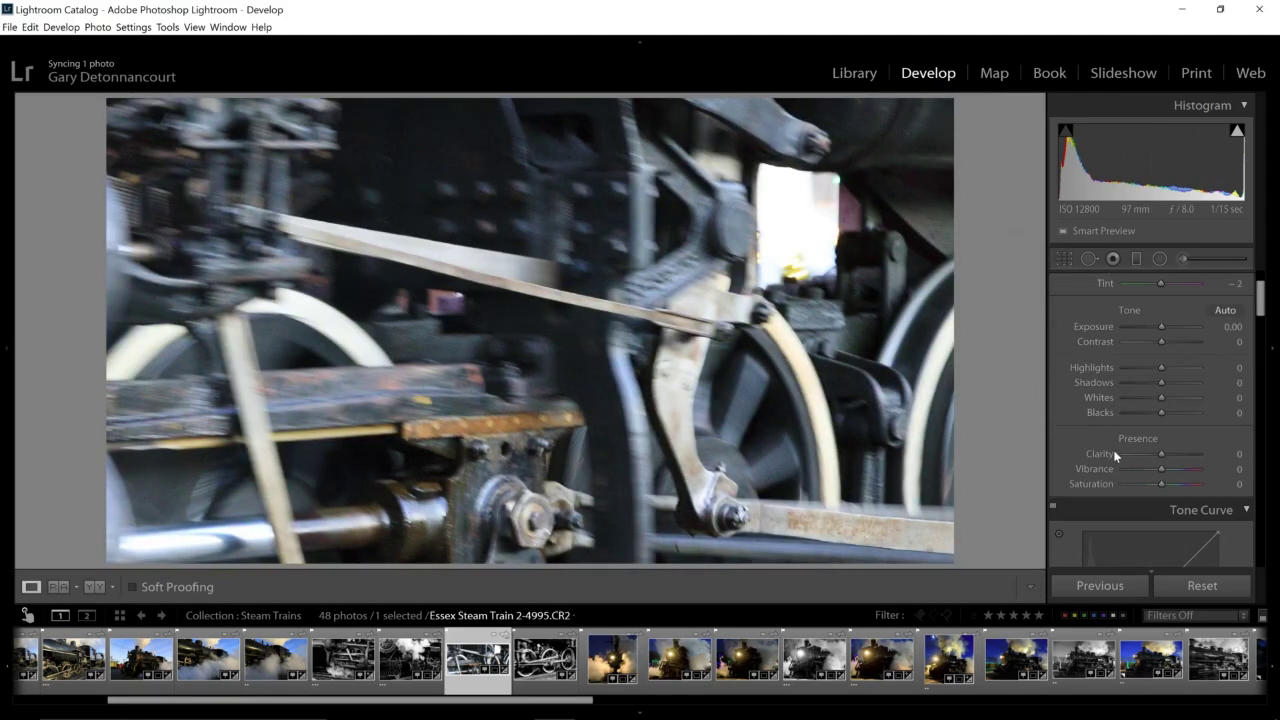
scroll(1095, 368, down, 3)
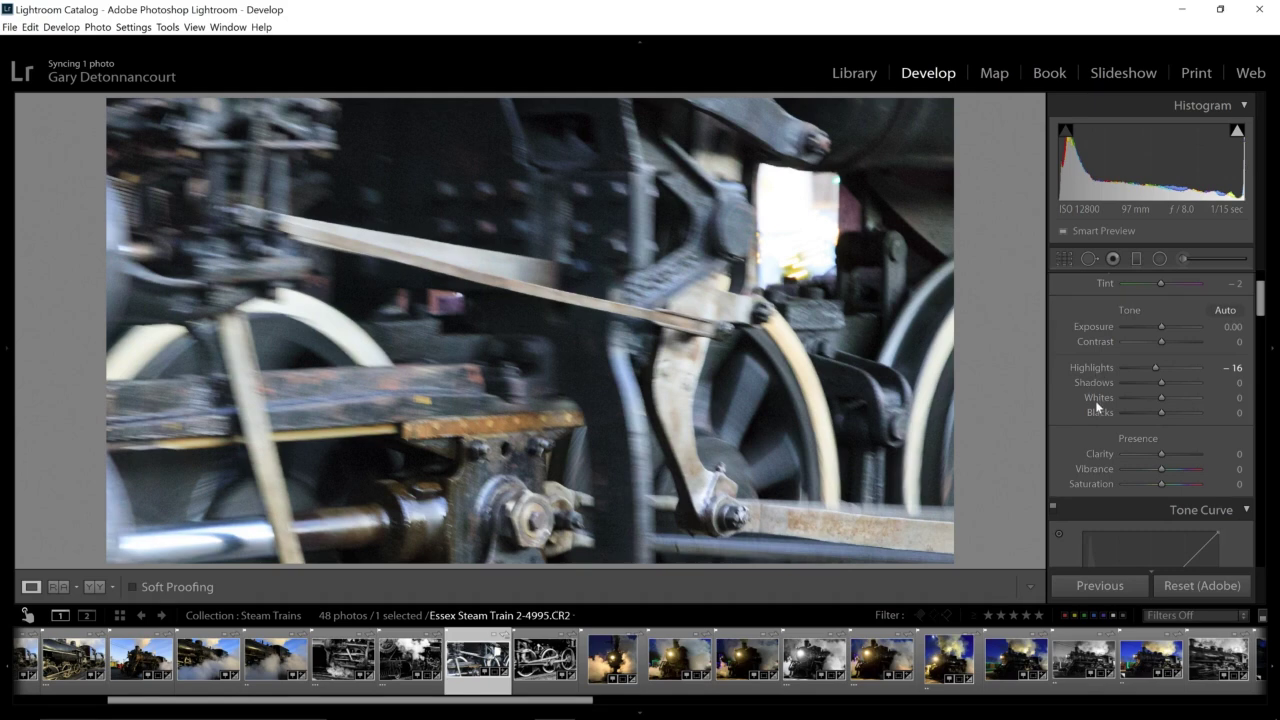
scroll(1097, 400, down, 15)
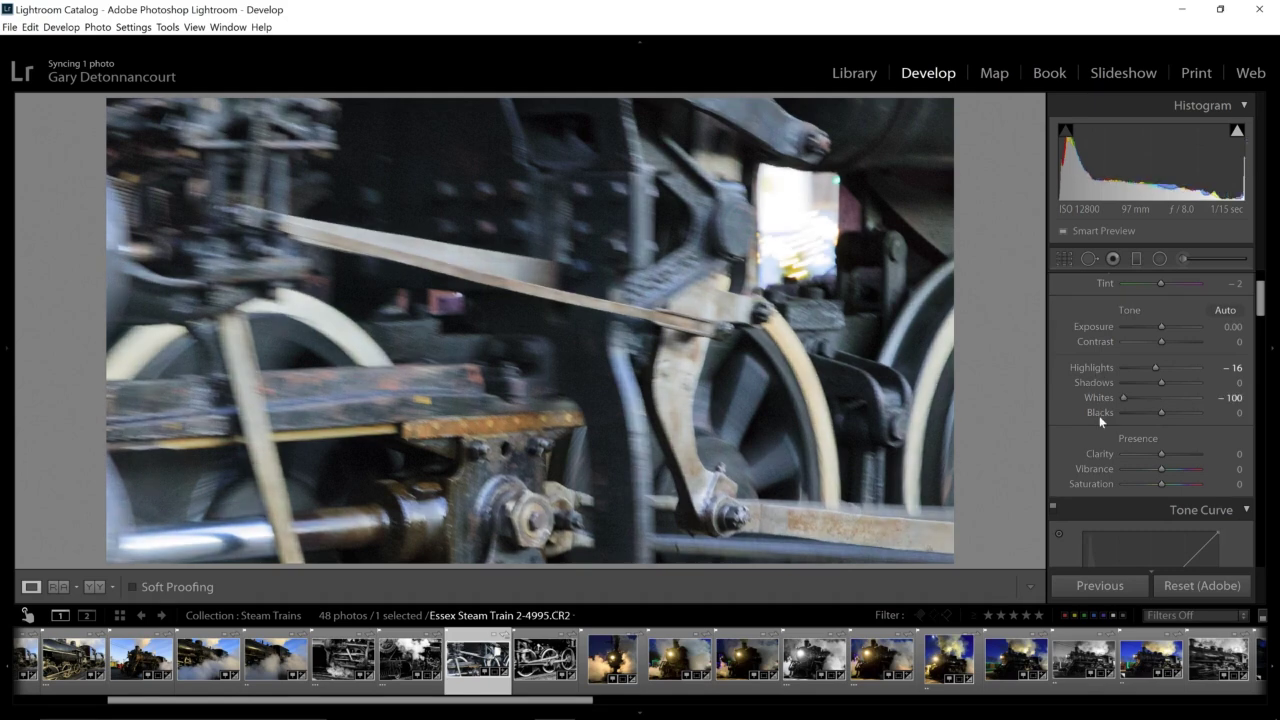
scroll(1099, 418, down, 5)
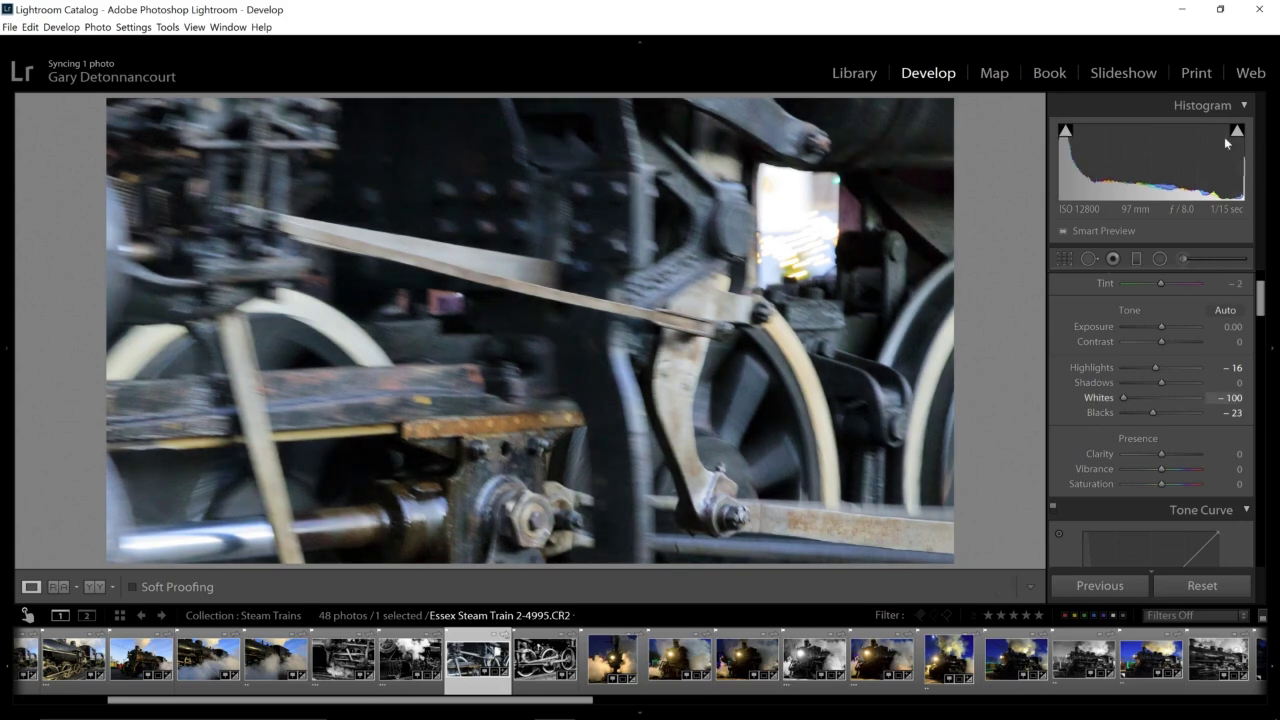
Step: Reset the steam train photo's crop to the original full frame and leave the crop tool
scroll(1070, 377, up, 2)
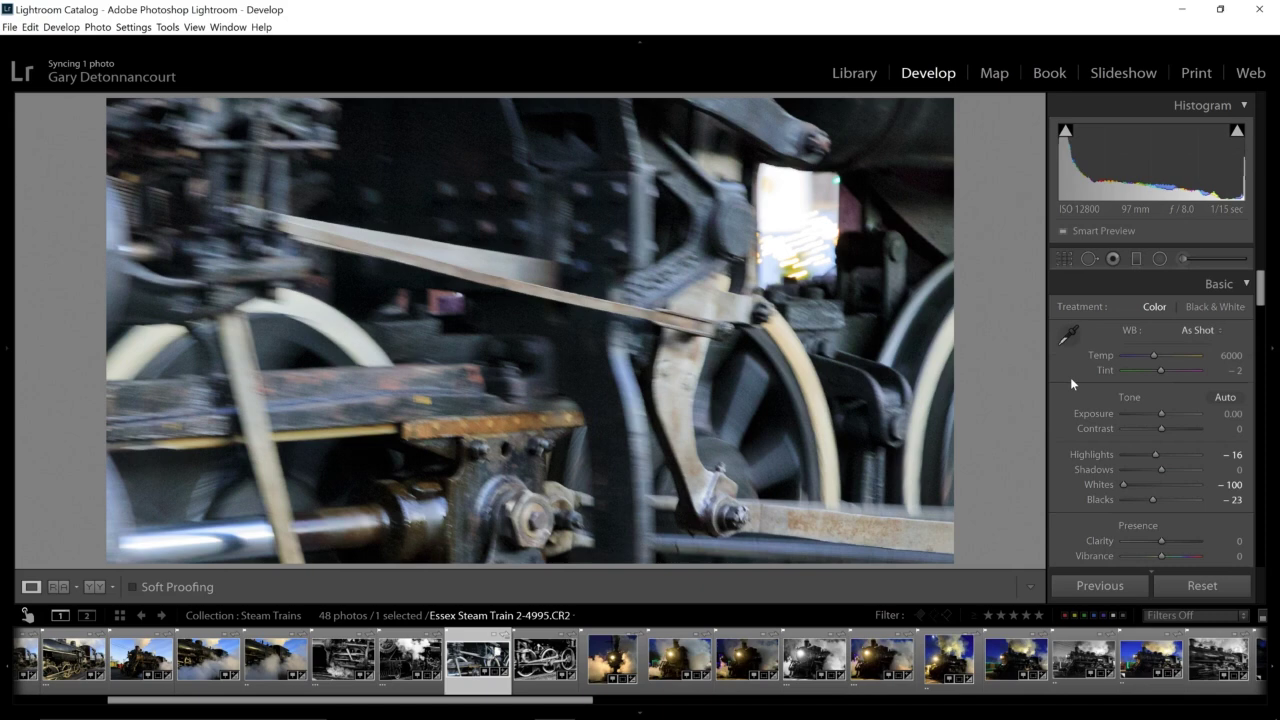
click(1066, 260)
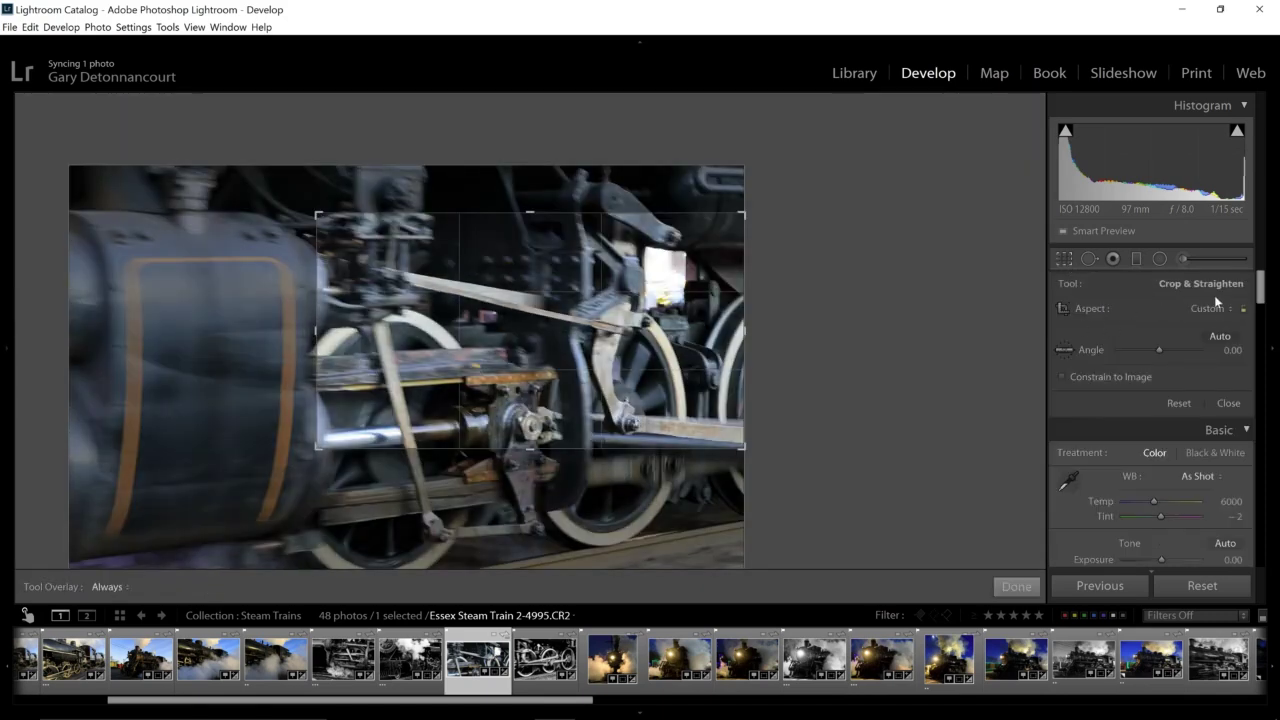
click(1175, 403)
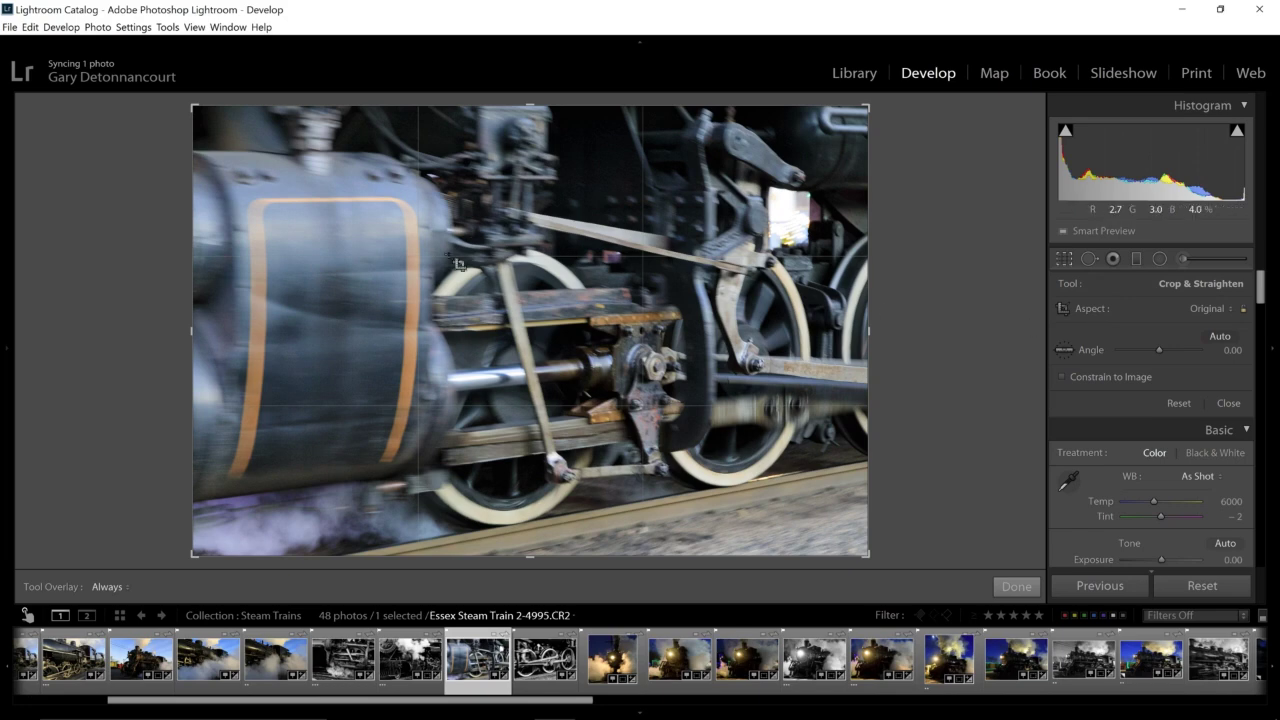
click(1064, 259)
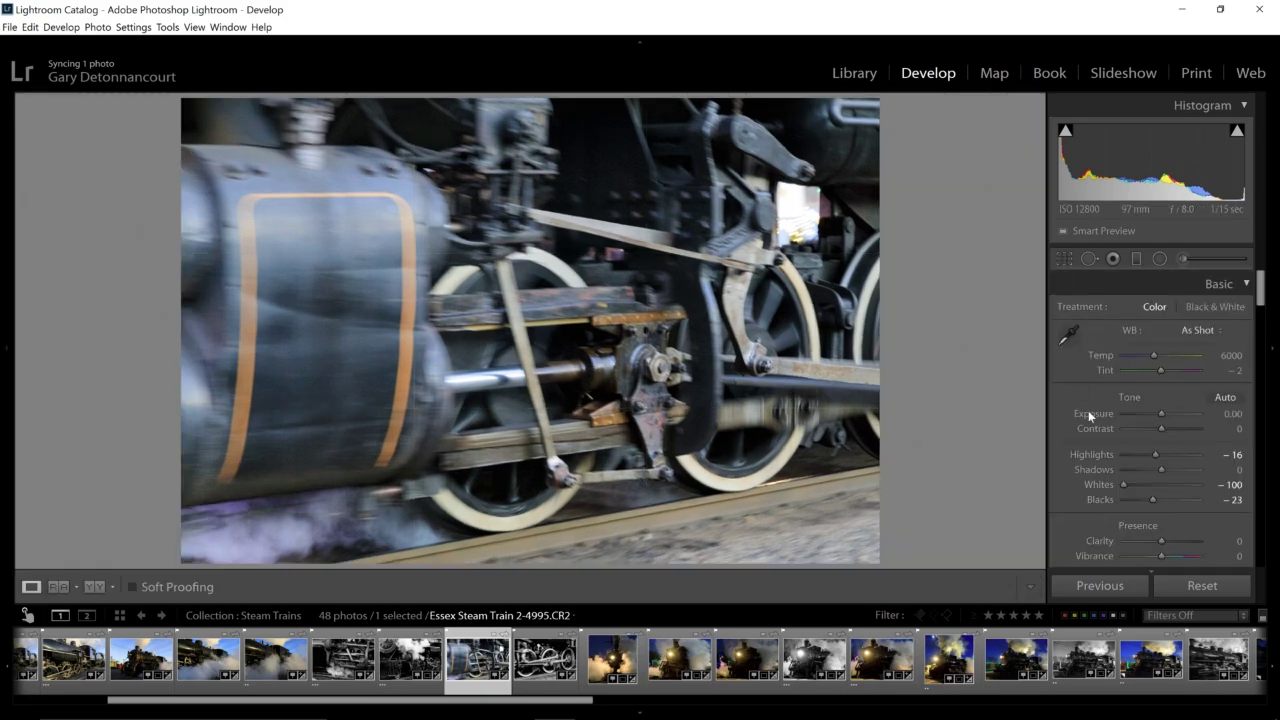
Step: Lower the Blacks slightly on the full-frame train photo while previewing the clipped shadows as a mask
mouse_move(1236, 134)
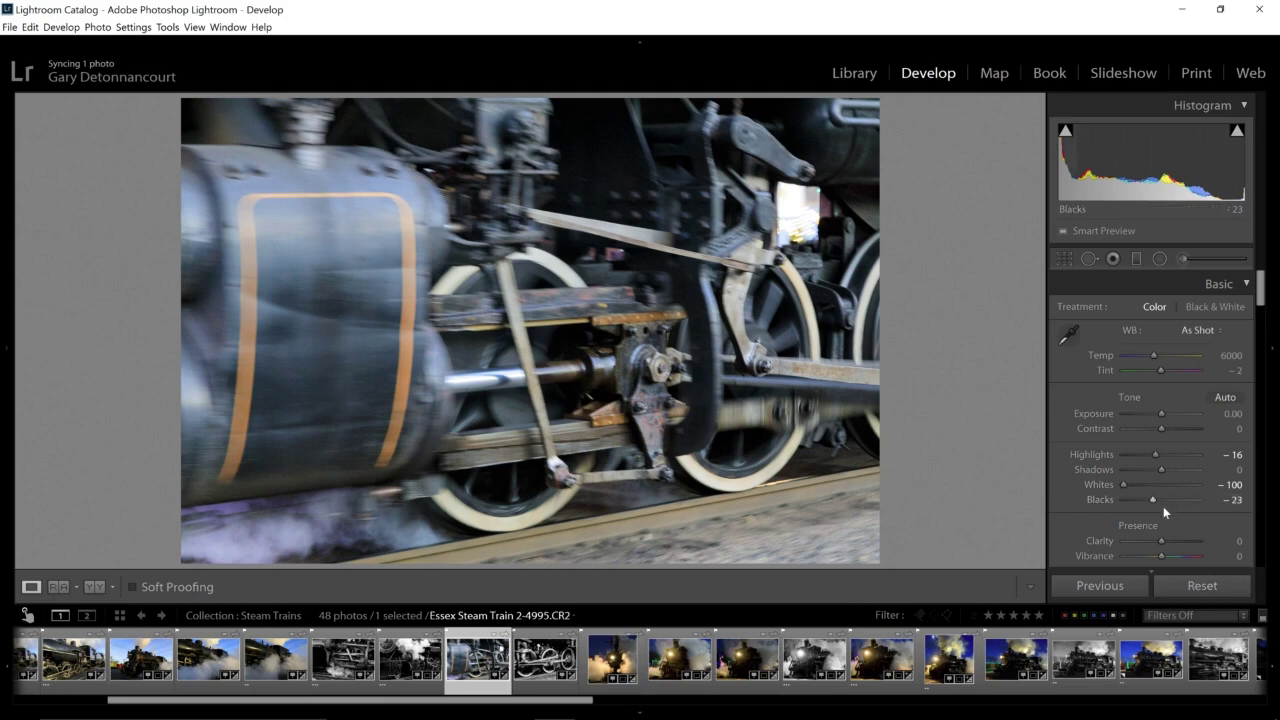
key(alt)
drag(1154, 501, 1148, 500)
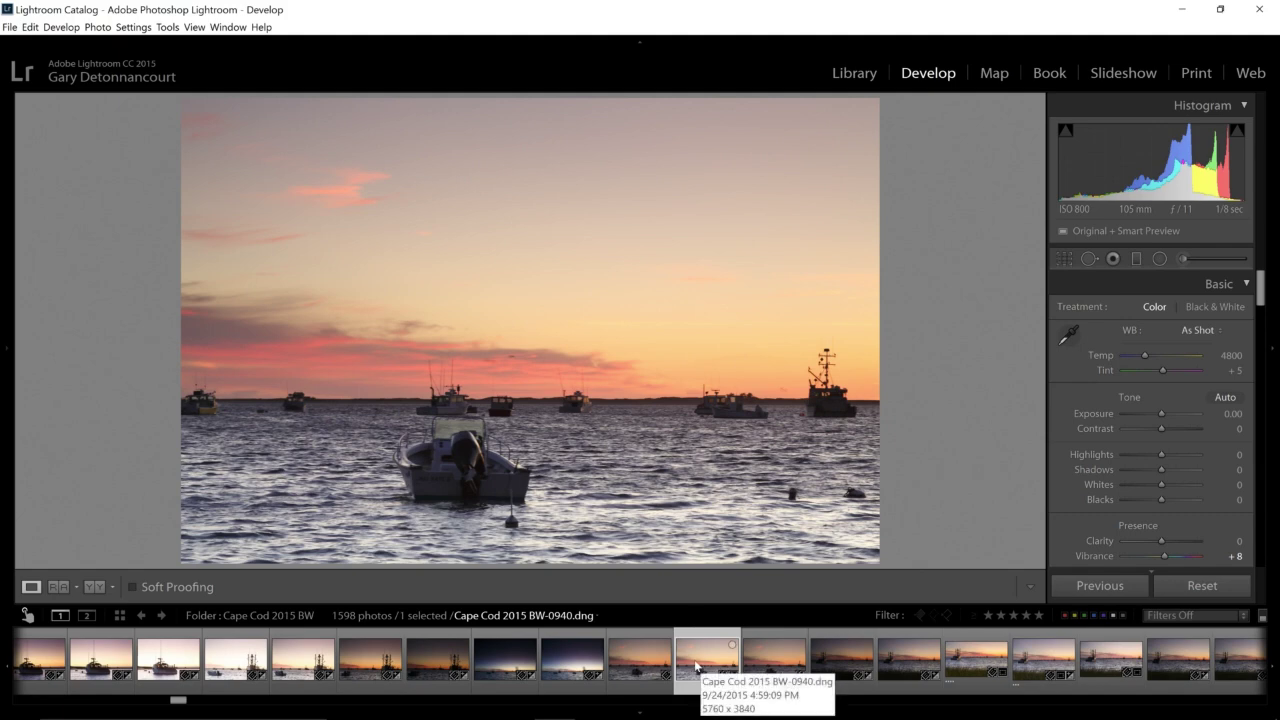
Step: Compare Cape Cod boat photos BW-0939, BW-0940 and BW-0944, and select all three with BW-0940 as the main photo
click(634, 665)
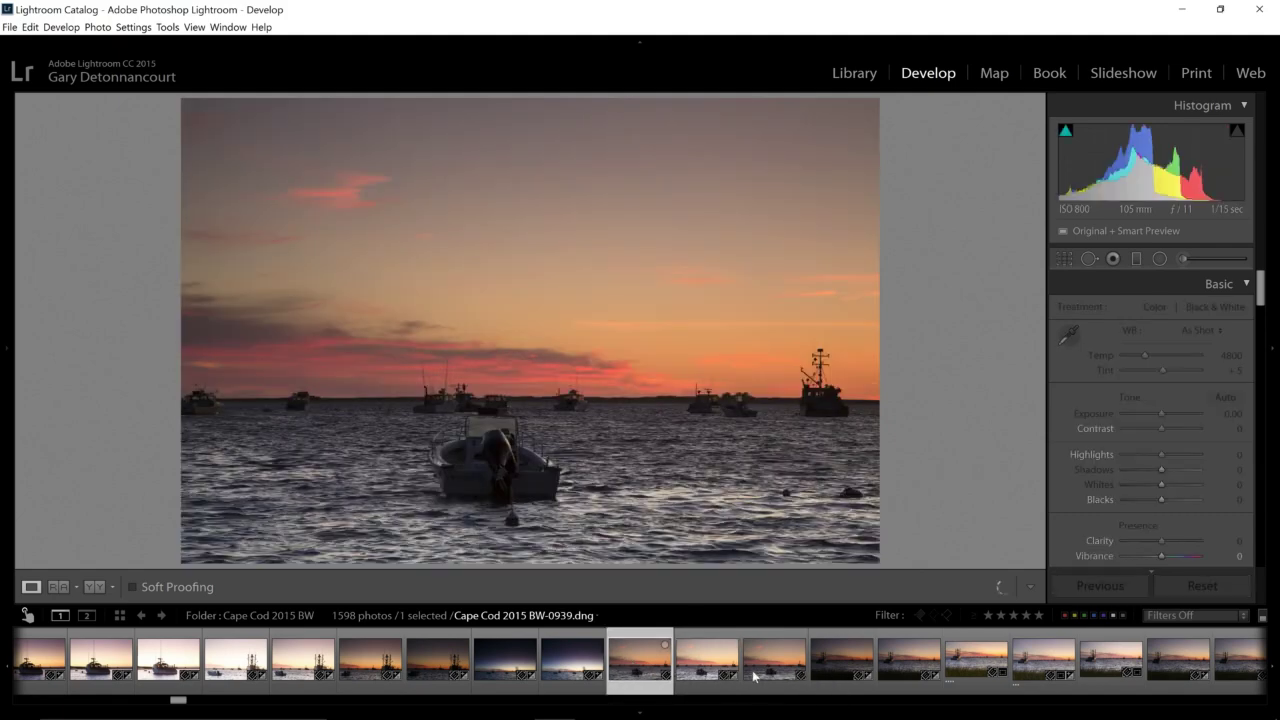
click(770, 670)
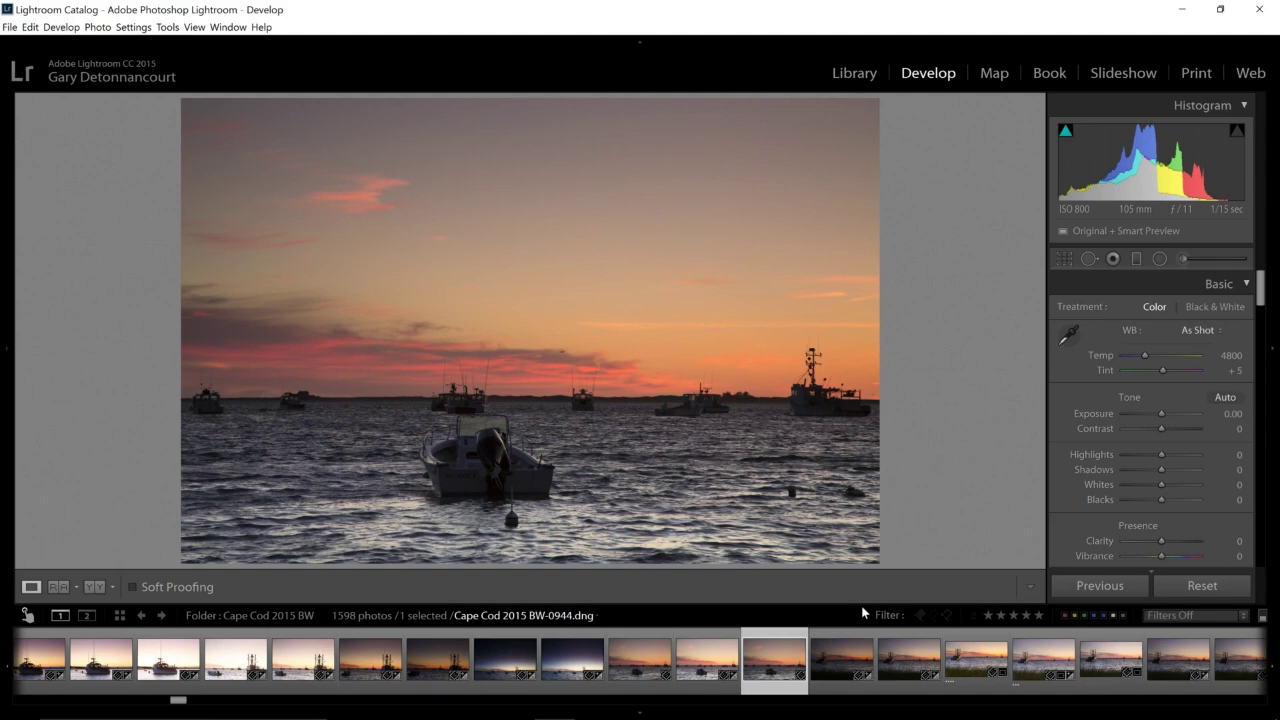
click(708, 668)
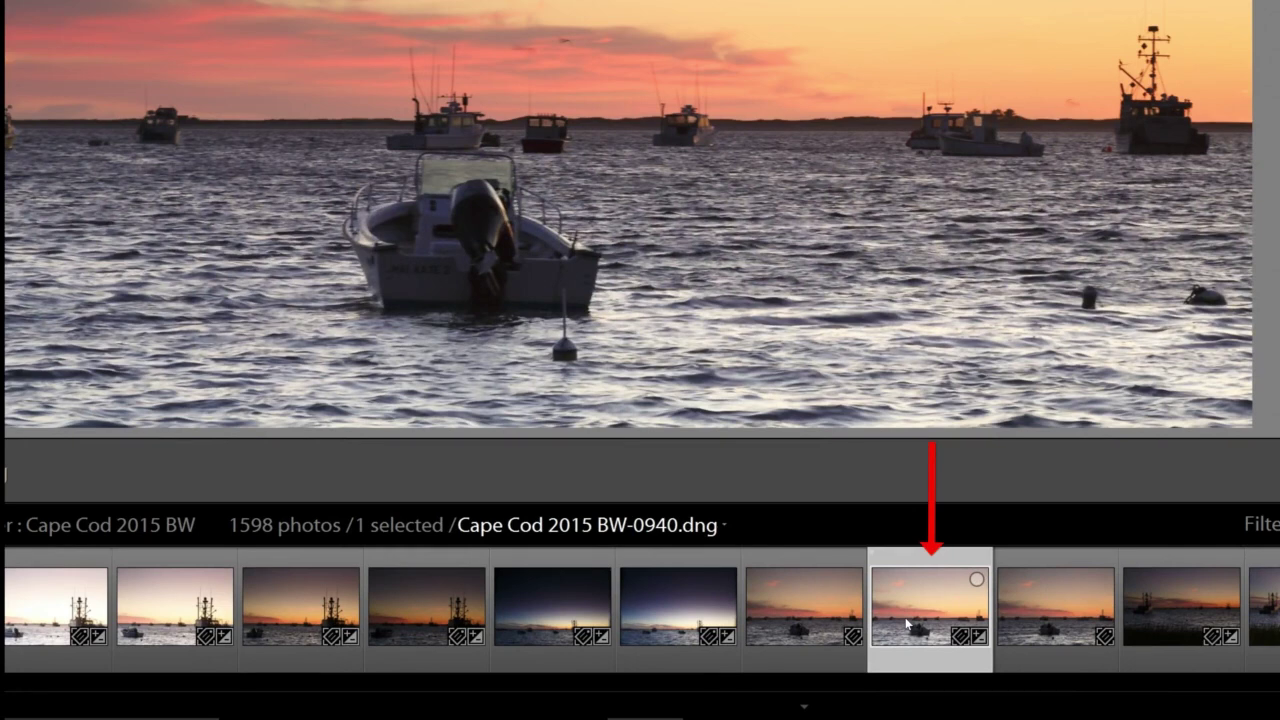
shift+click(772, 605)
shift+click(1060, 628)
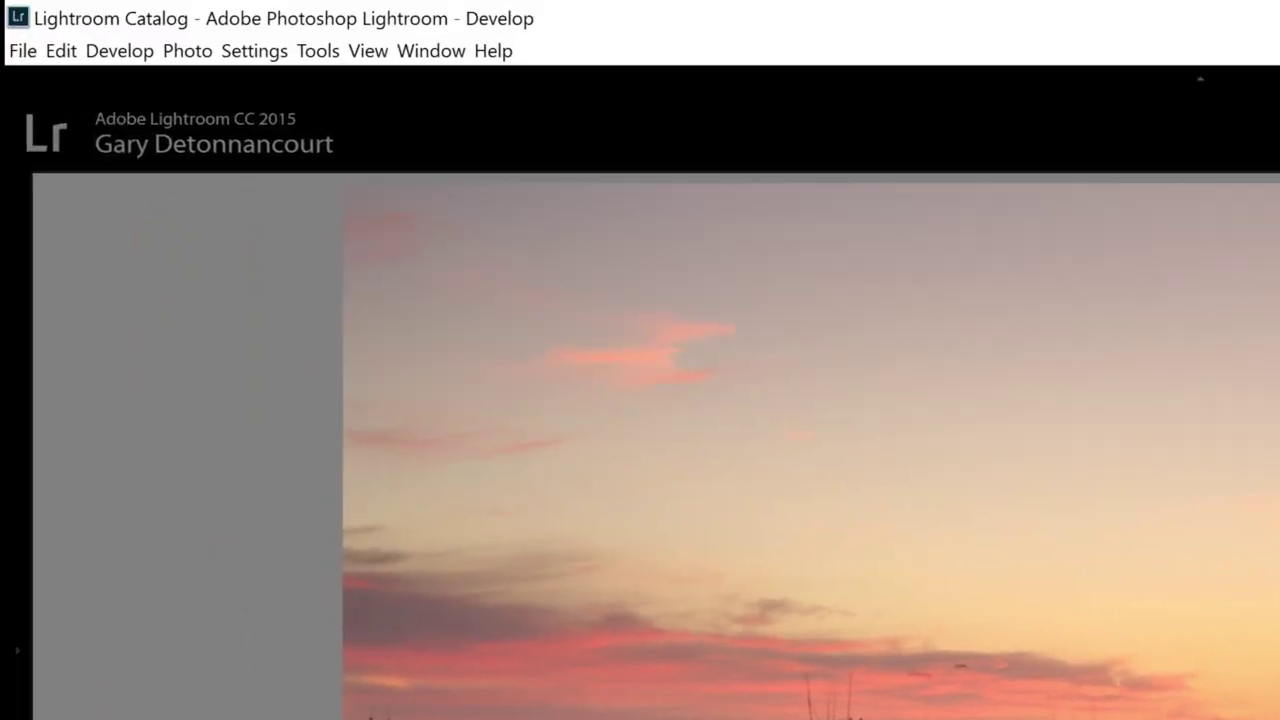
Step: Match the total exposures of the three selected harbor sunset photos and view each of them individually
click(246, 52)
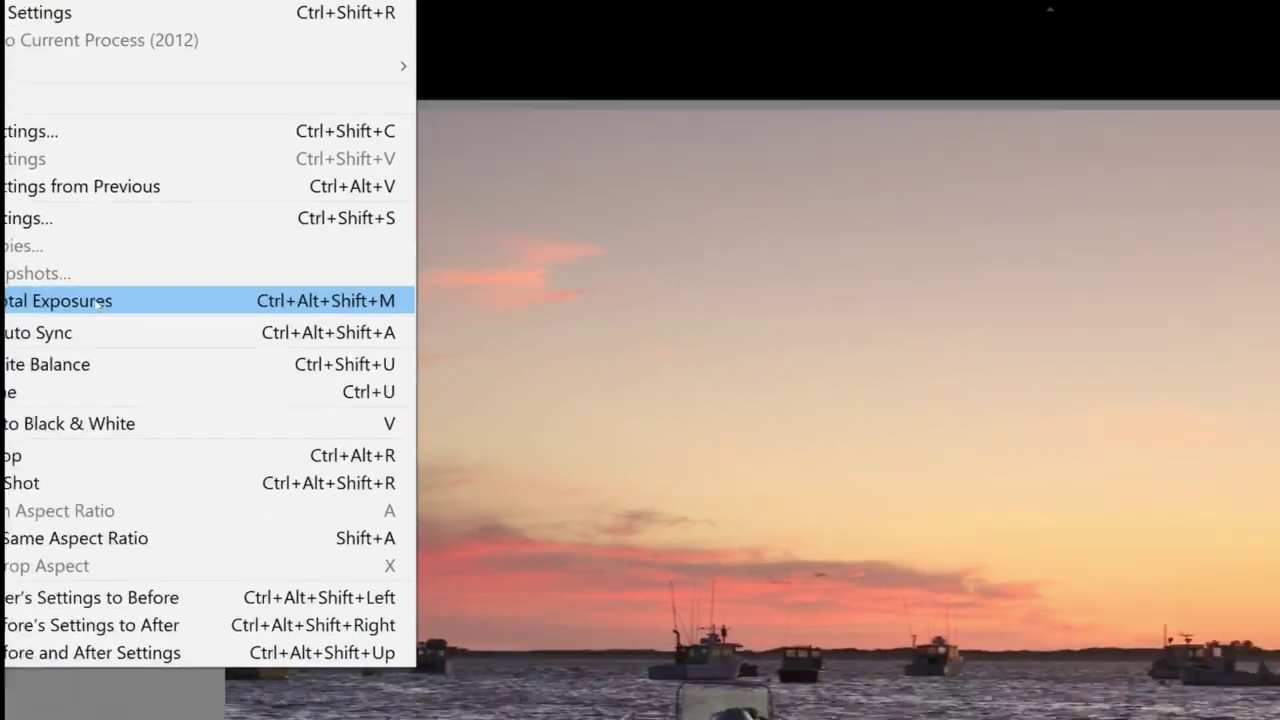
click(209, 382)
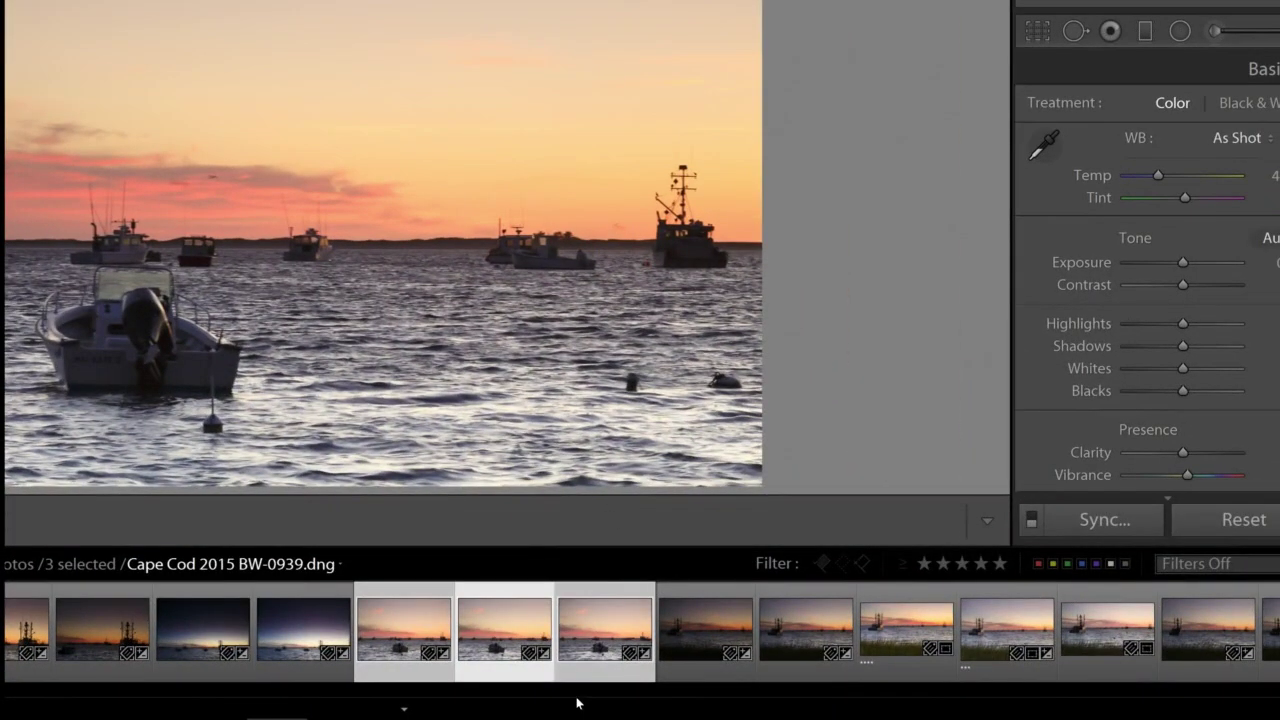
click(690, 638)
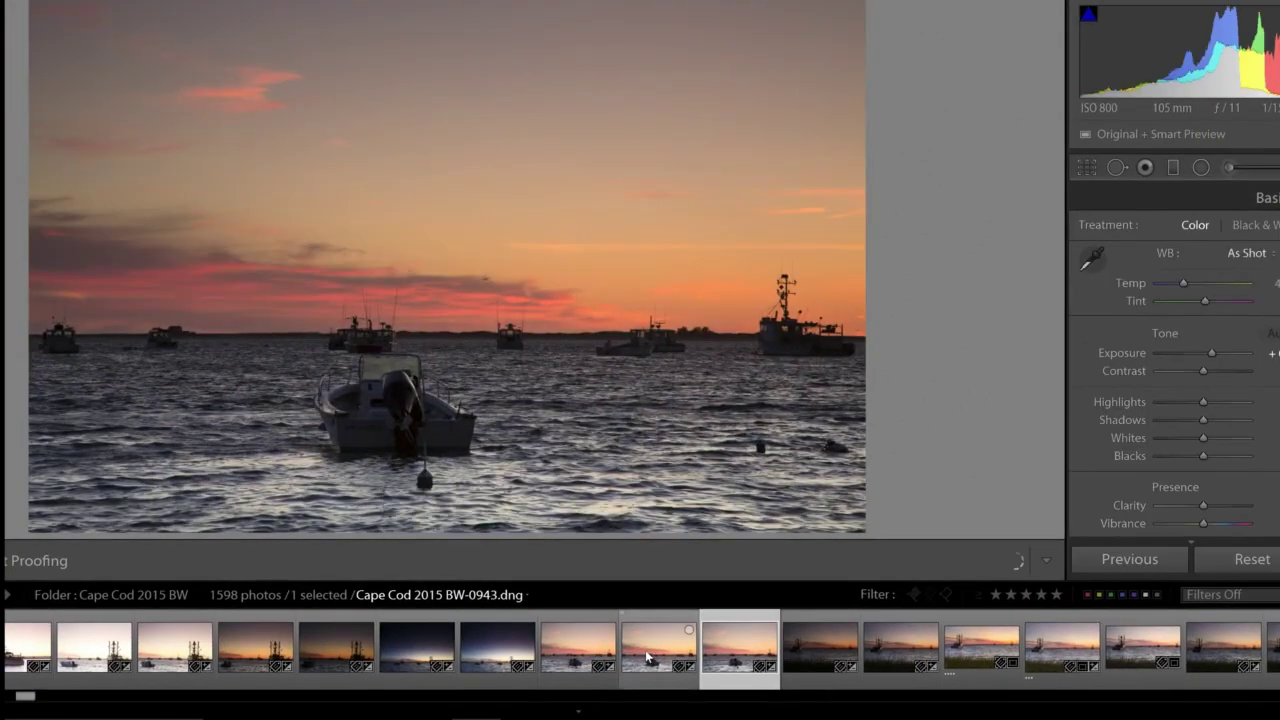
click(648, 657)
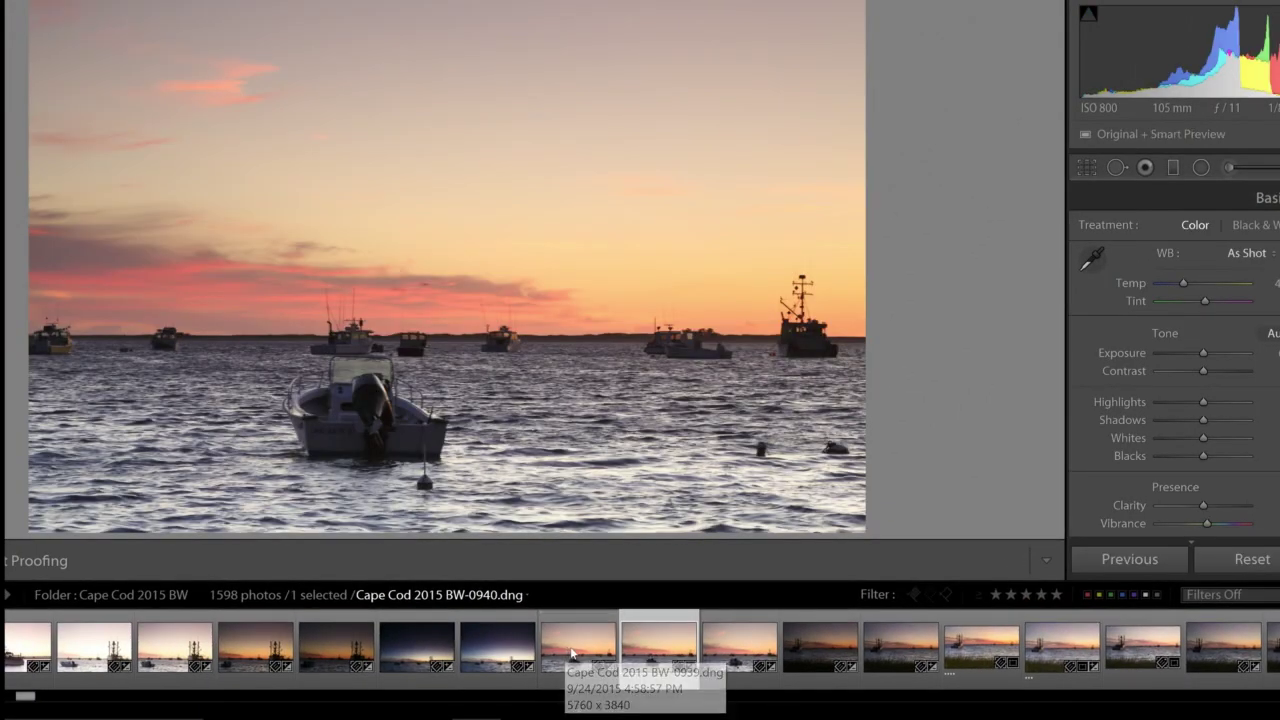
click(566, 653)
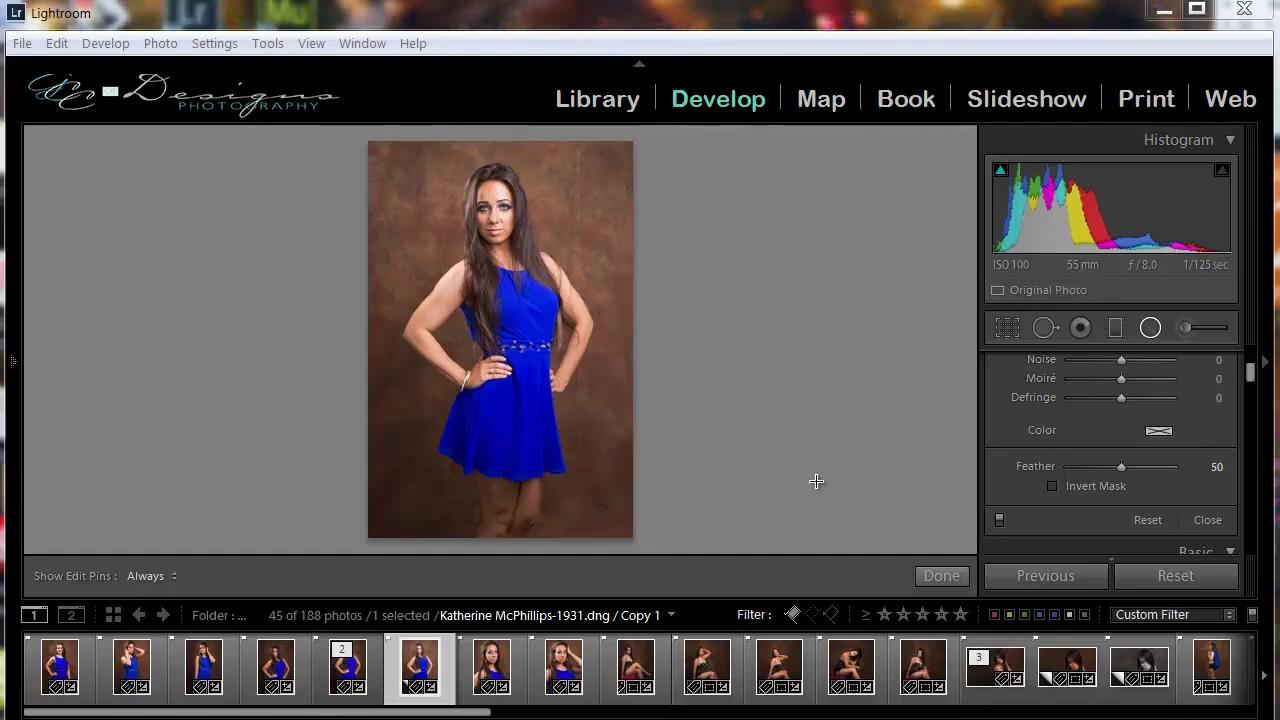
Step: Draw a tall Radial Filter ellipse around the woman in the blue dress
click(1151, 331)
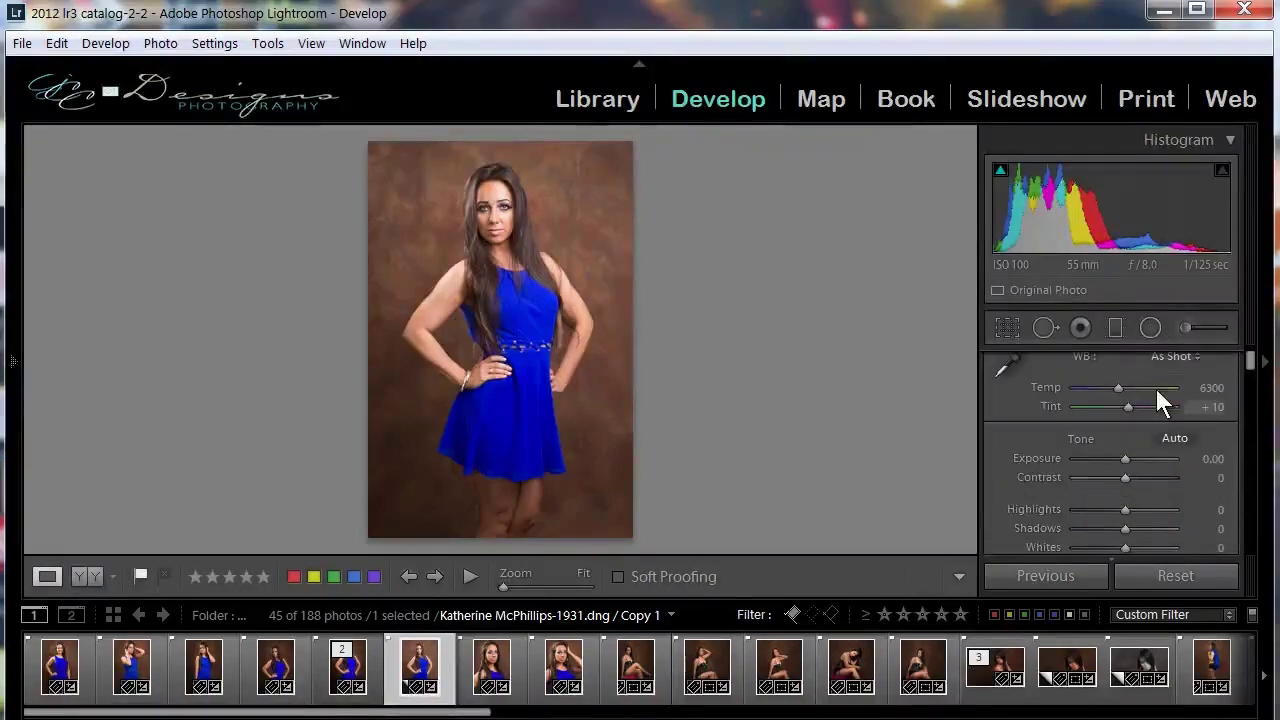
click(1151, 330)
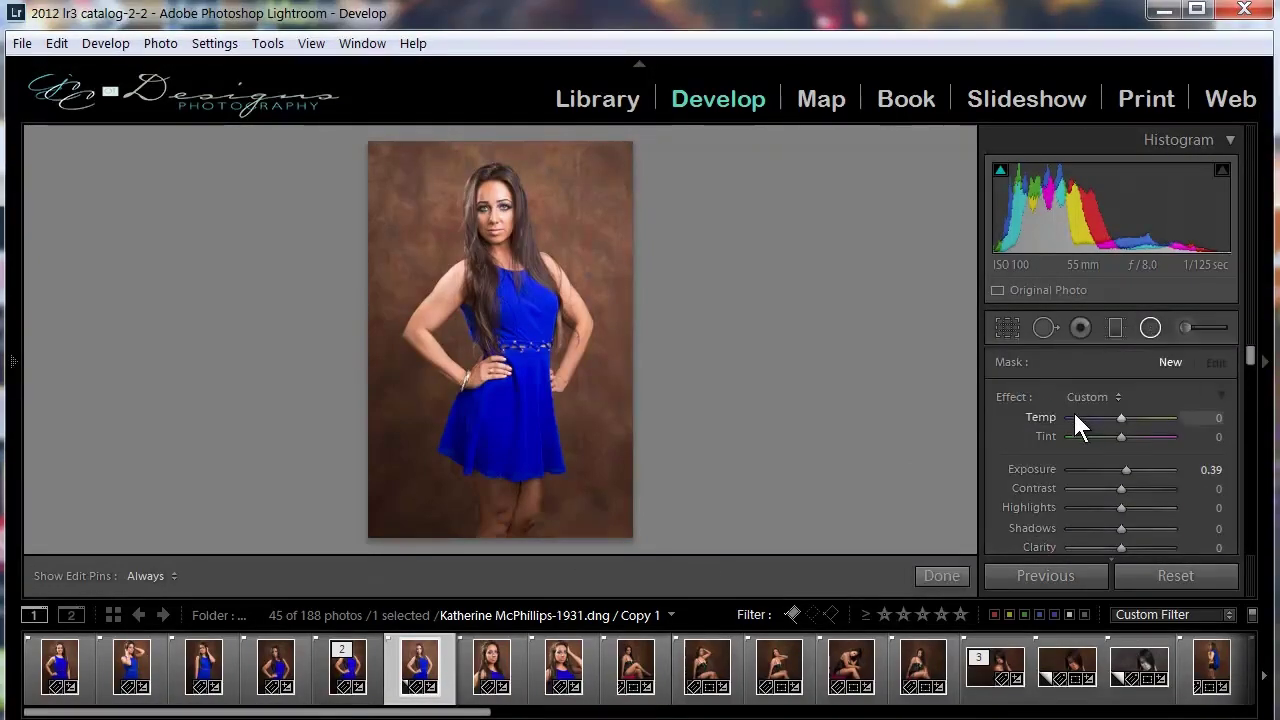
scroll(1072, 409, down, 2)
scroll(1078, 513, down, 2)
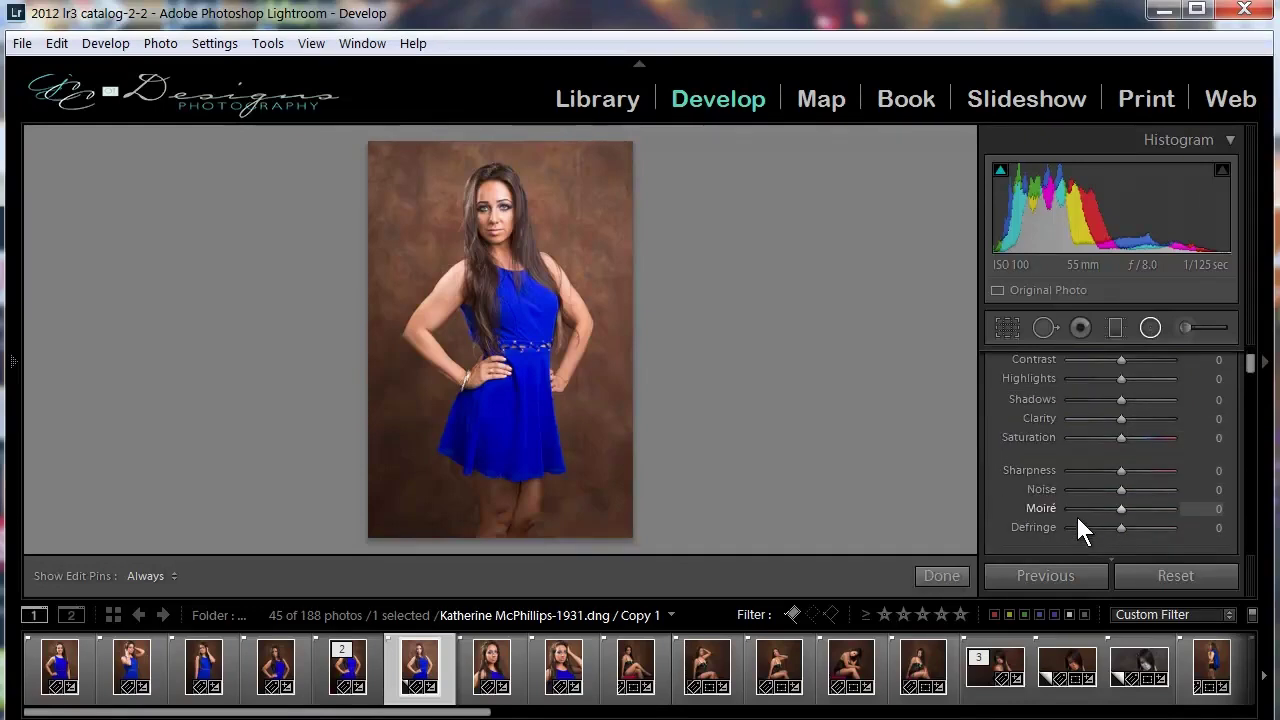
scroll(1067, 466, up, 4)
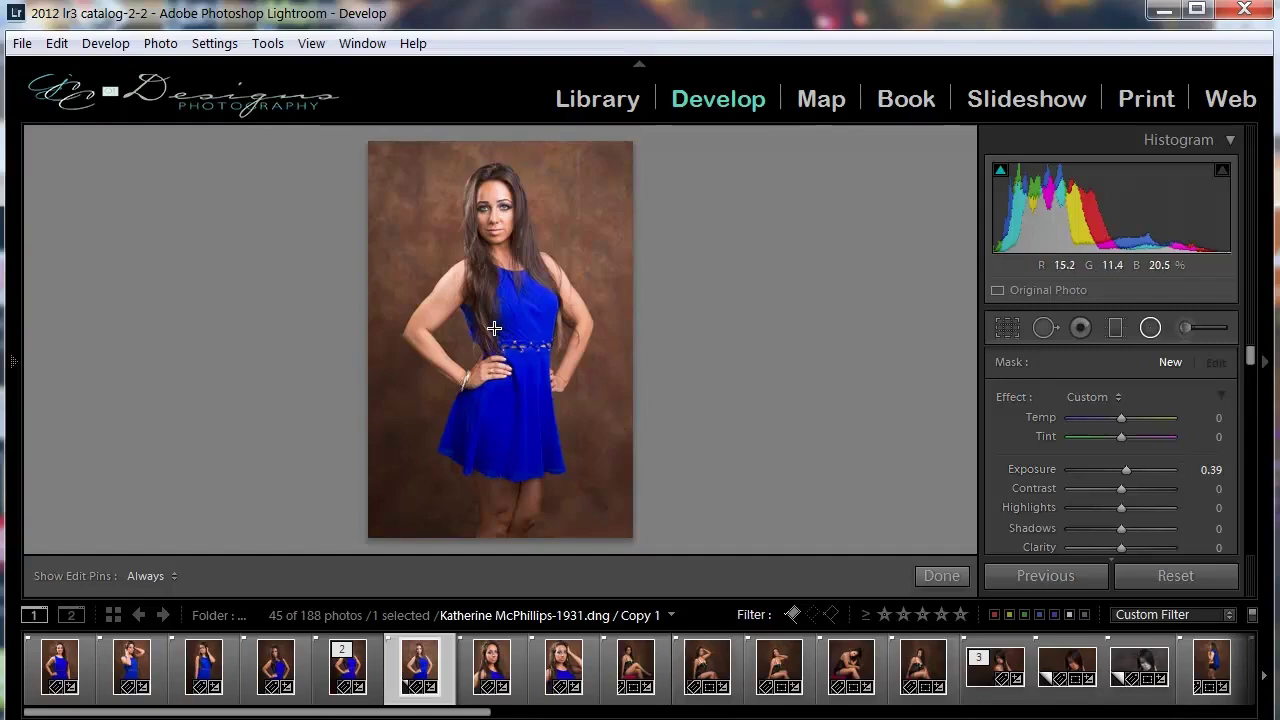
drag(501, 330, 604, 530)
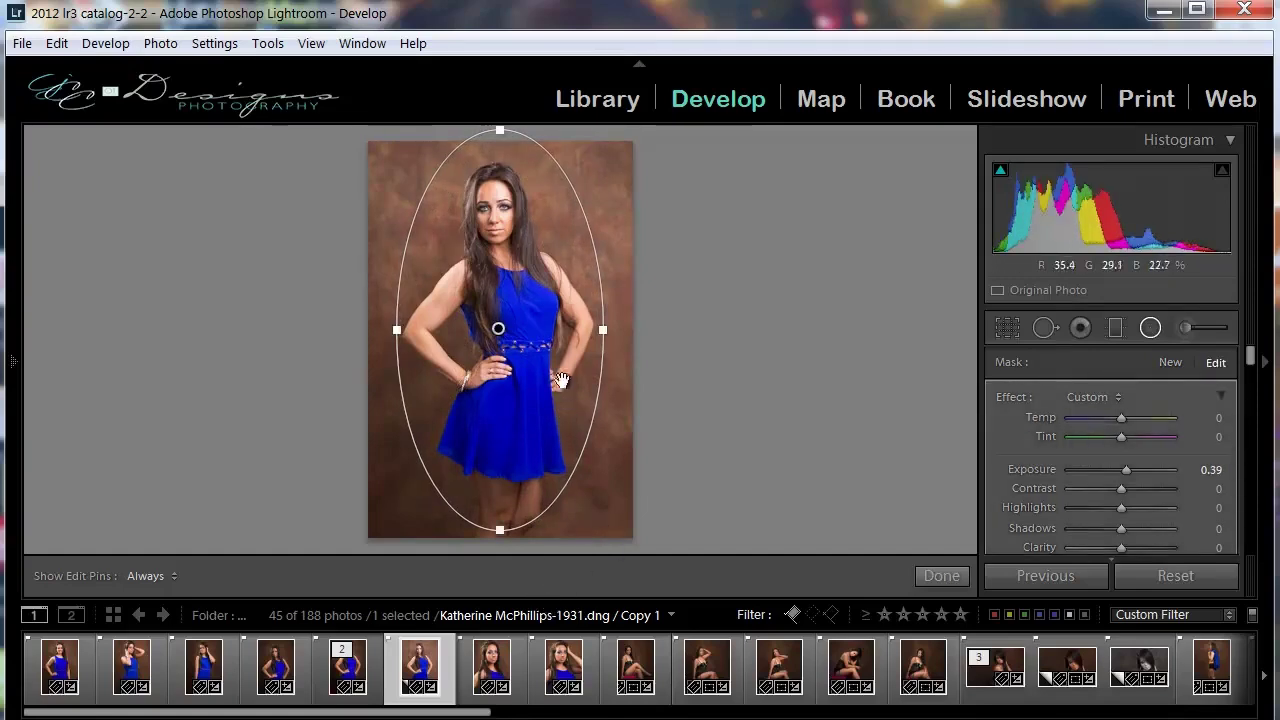
Step: Move the radial filter down so it centers on the woman's waist, and rotate it slightly counterclockwise
drag(499, 329, 500, 346)
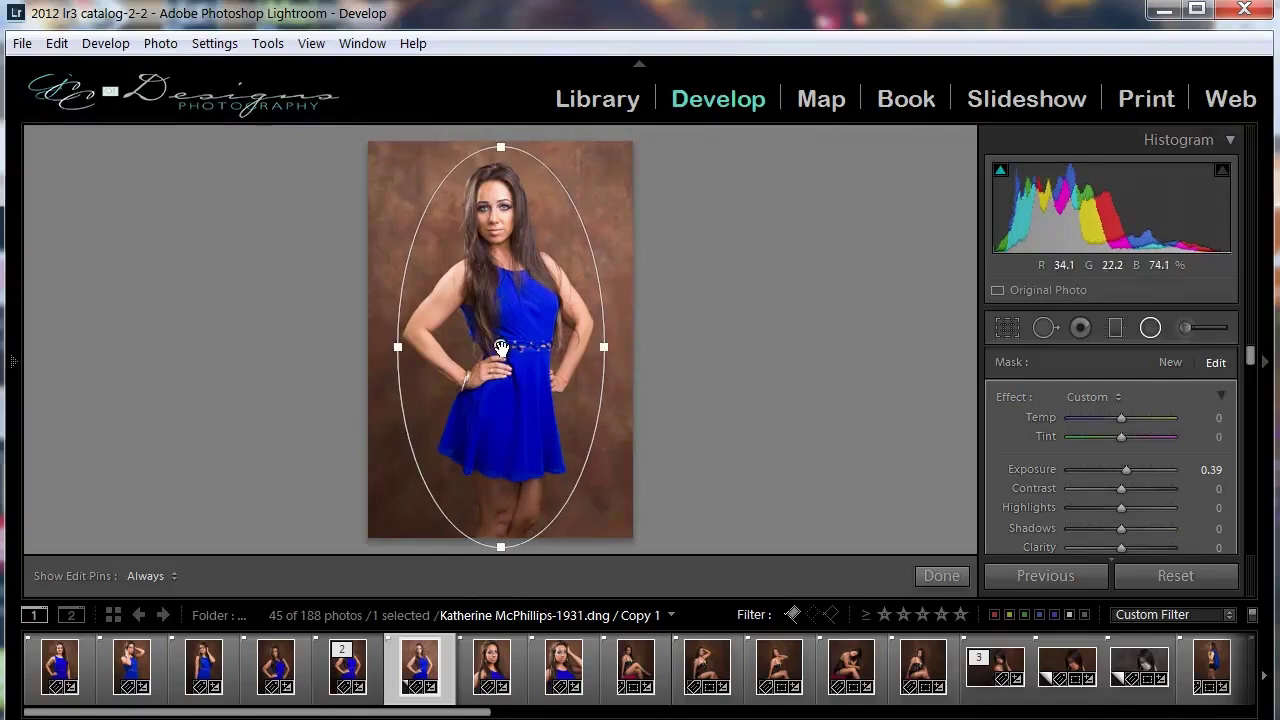
mouse_move(605, 345)
mouse_down()
mouse_move(623, 343)
mouse_move(550, 356)
mouse_move(620, 354)
mouse_move(605, 362)
mouse_move(604, 350)
mouse_up()
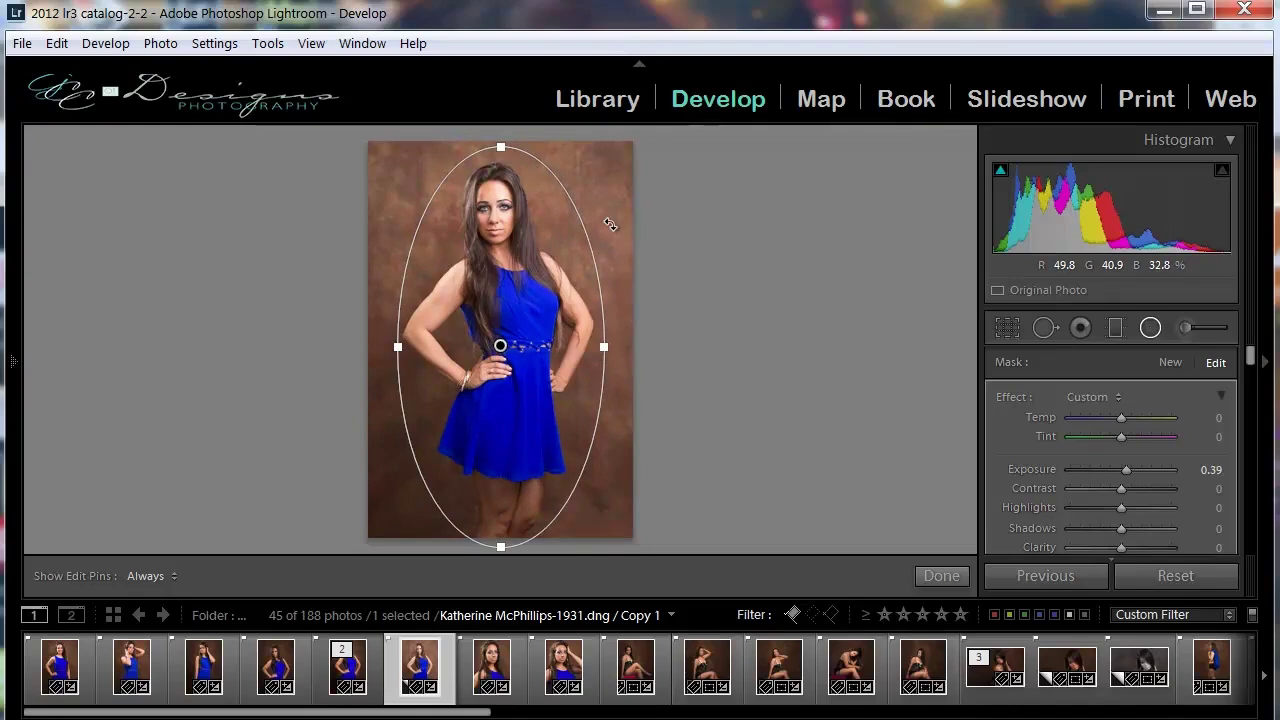
drag(603, 229, 603, 214)
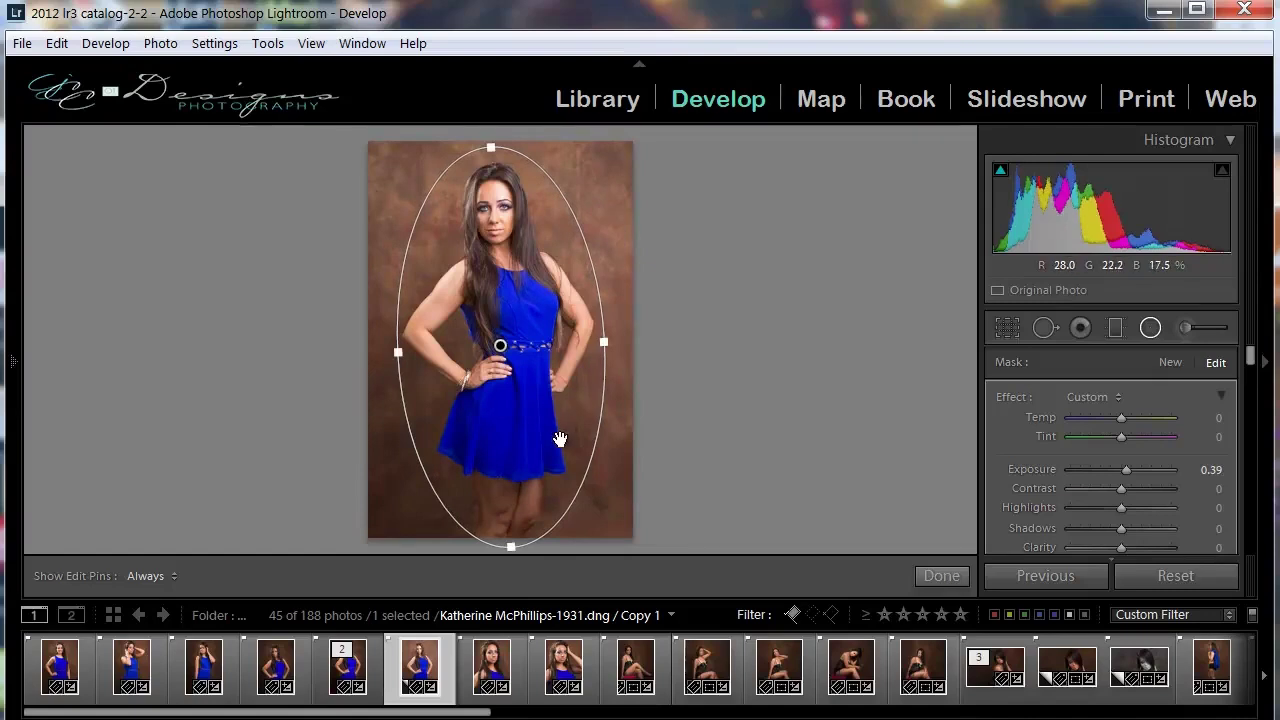
Step: Set the radial filter's exposure to -0.94 and its feather to 84
drag(1126, 468, 1109, 468)
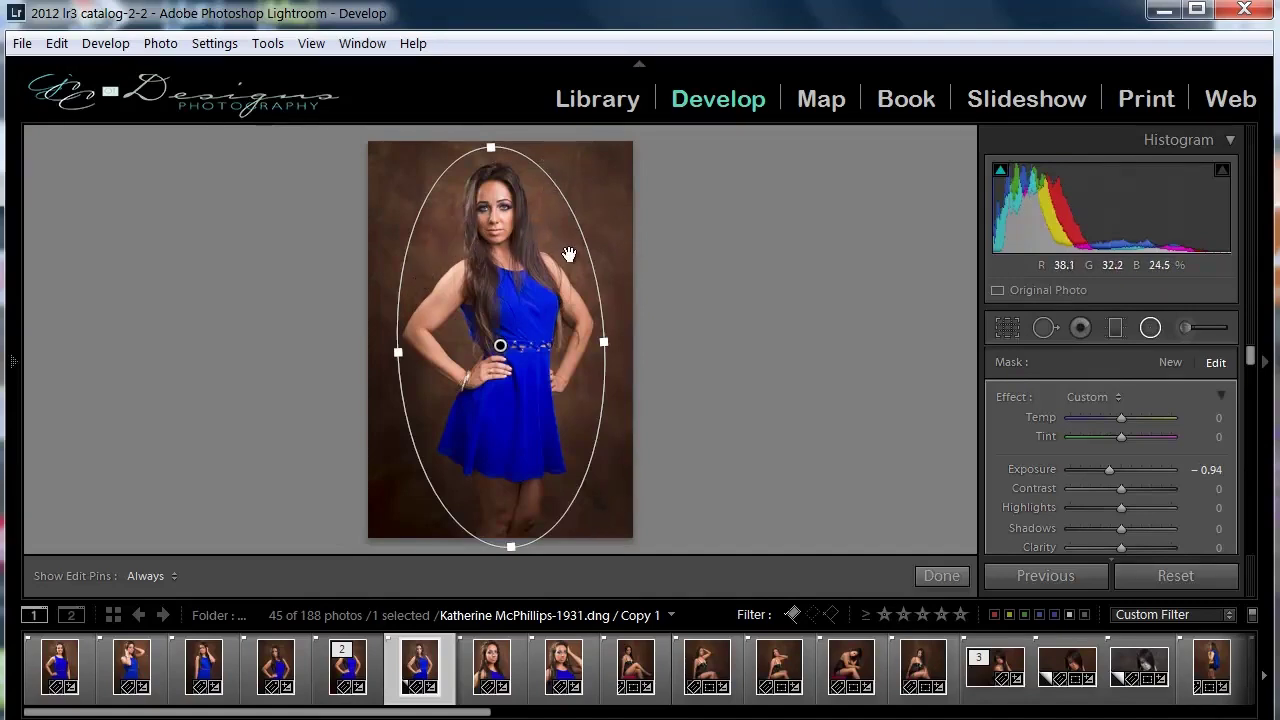
scroll(1005, 480, down, 5)
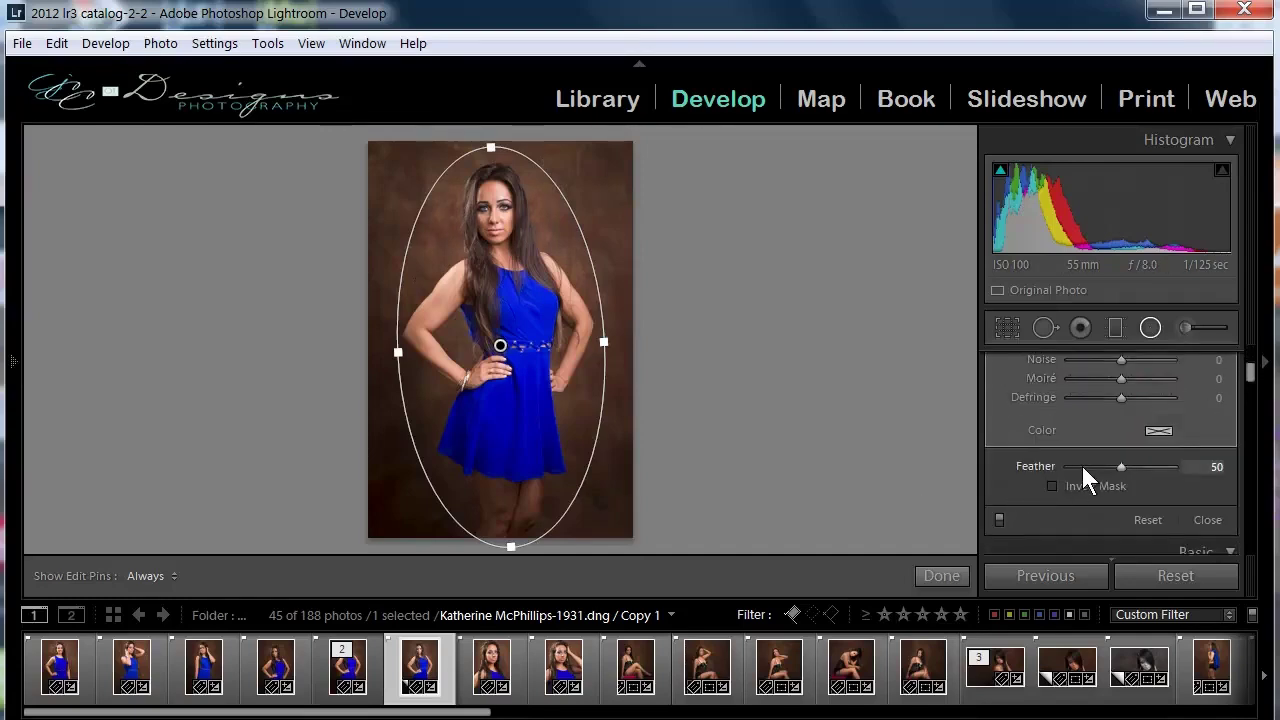
drag(1122, 467, 1157, 467)
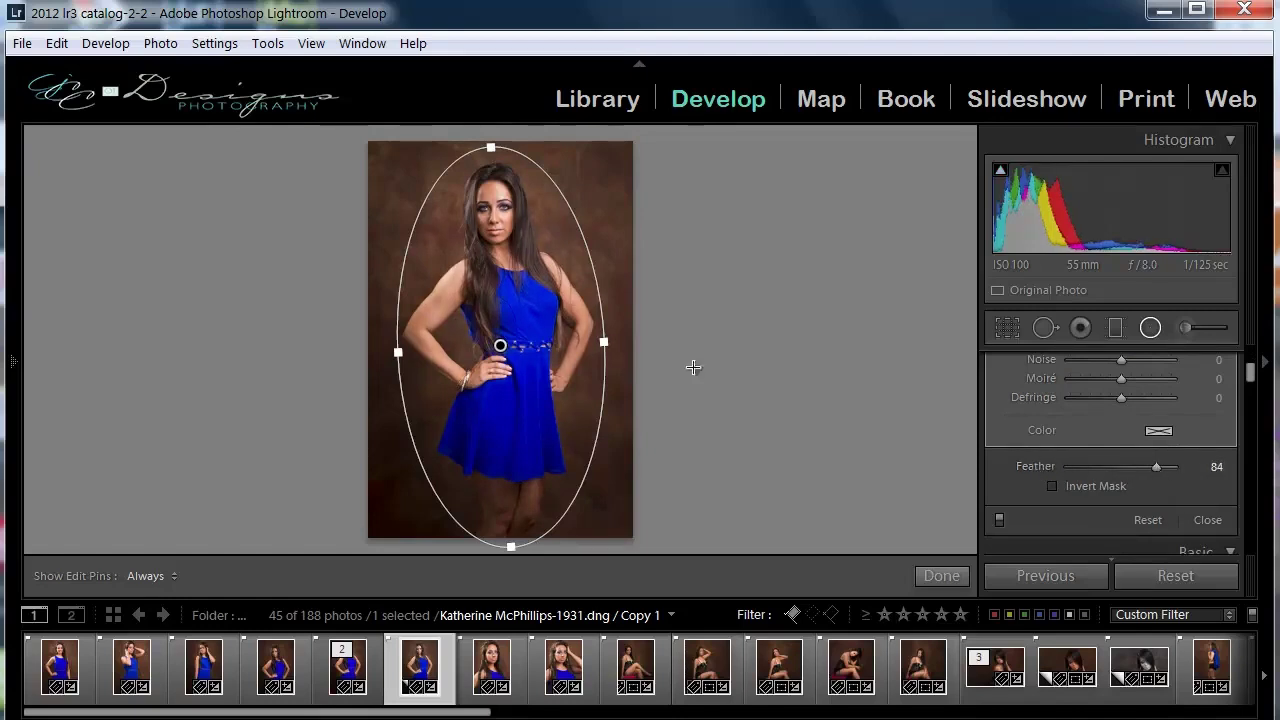
Step: Narrow the radial filter's ellipse slightly around the woman and lower its exposure to -1.41
drag(606, 343, 598, 345)
drag(402, 356, 406, 352)
scroll(1022, 467, up, 3)
scroll(1036, 470, up, 2)
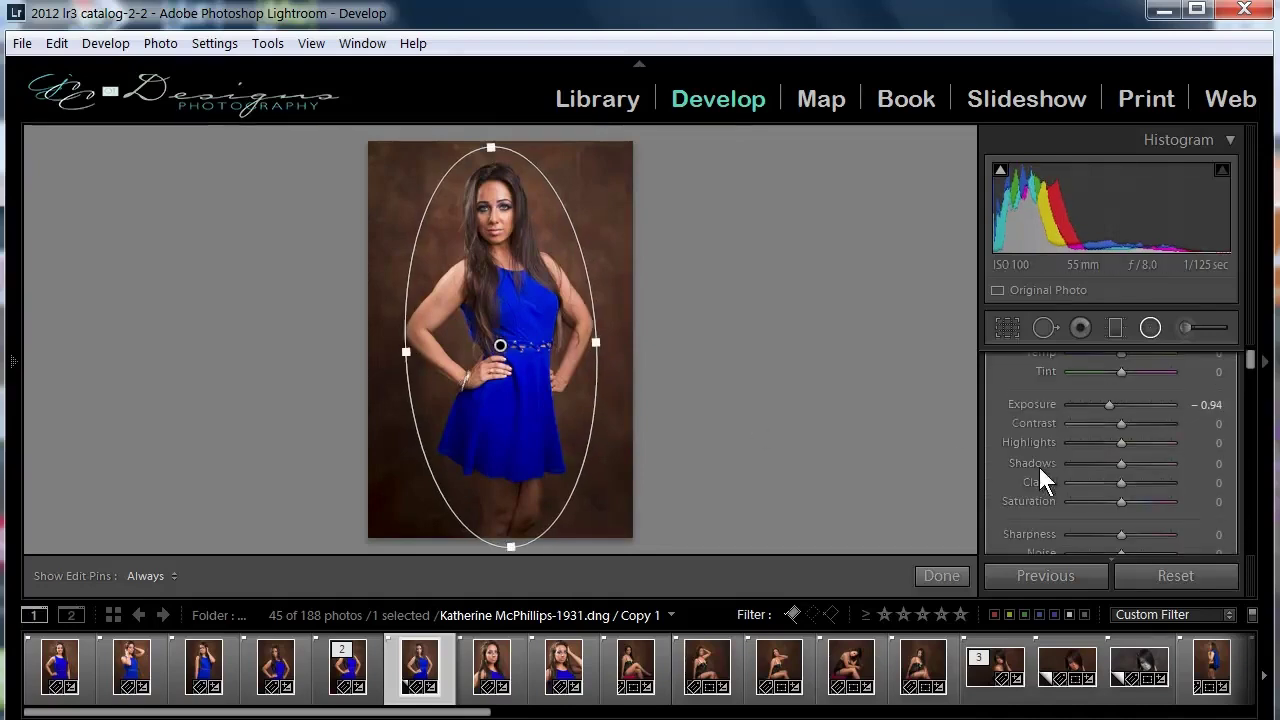
drag(1110, 406, 1107, 404)
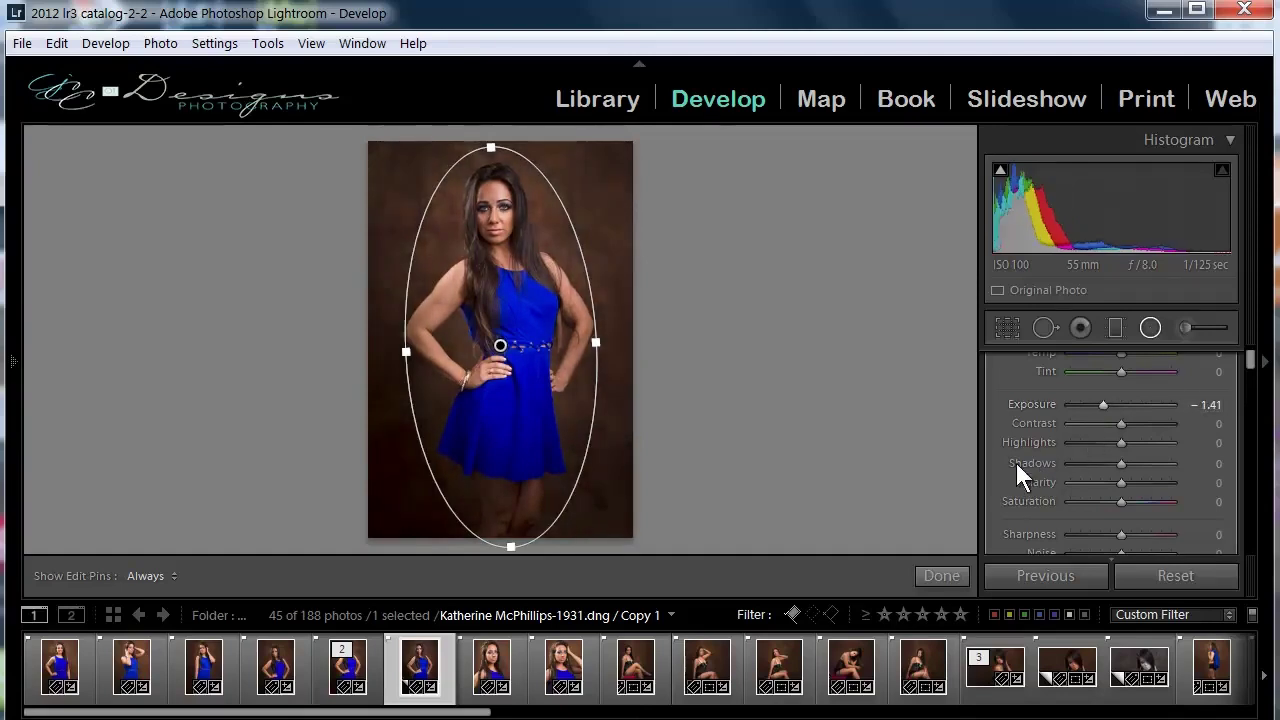
Step: Set the radial filter's feather to 88 and widen its ellipse slightly
scroll(1028, 460, down, 5)
drag(1154, 466, 1162, 467)
drag(406, 356, 400, 358)
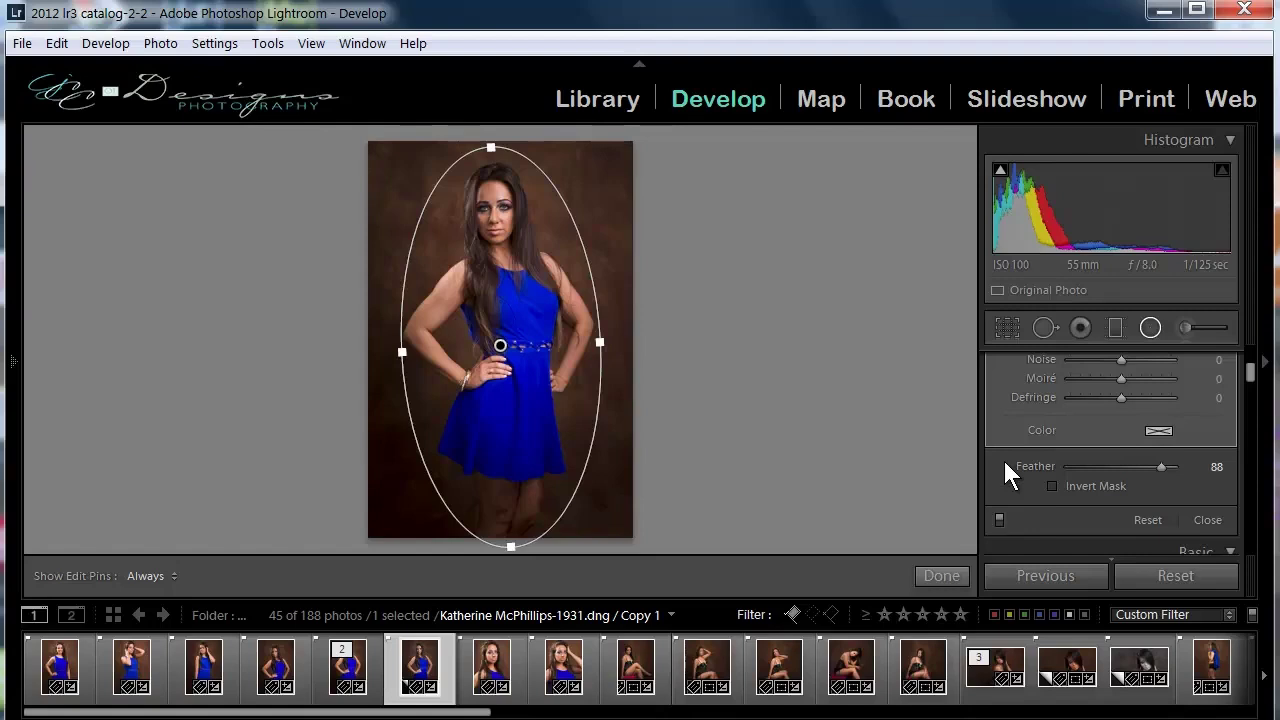
Step: Preview the radial filter with its mask inverted, restore the mask, and compare the portrait with the filter off and on
click(1052, 486)
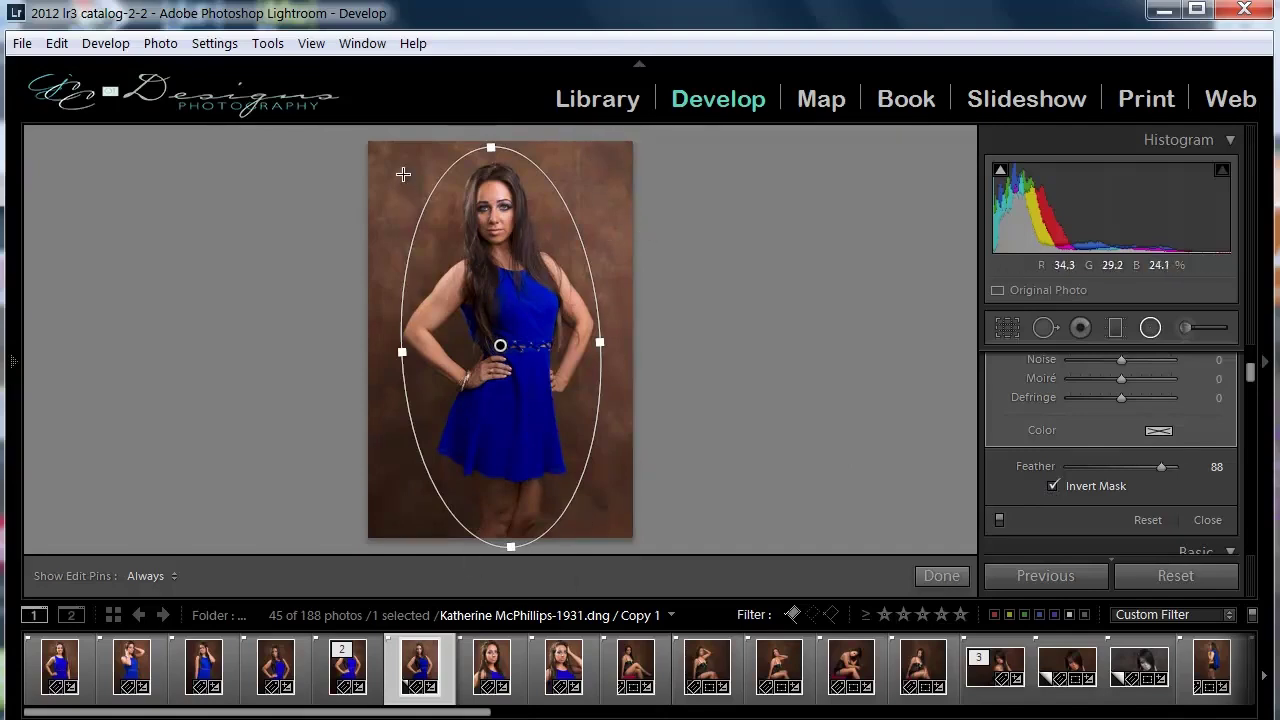
click(1052, 486)
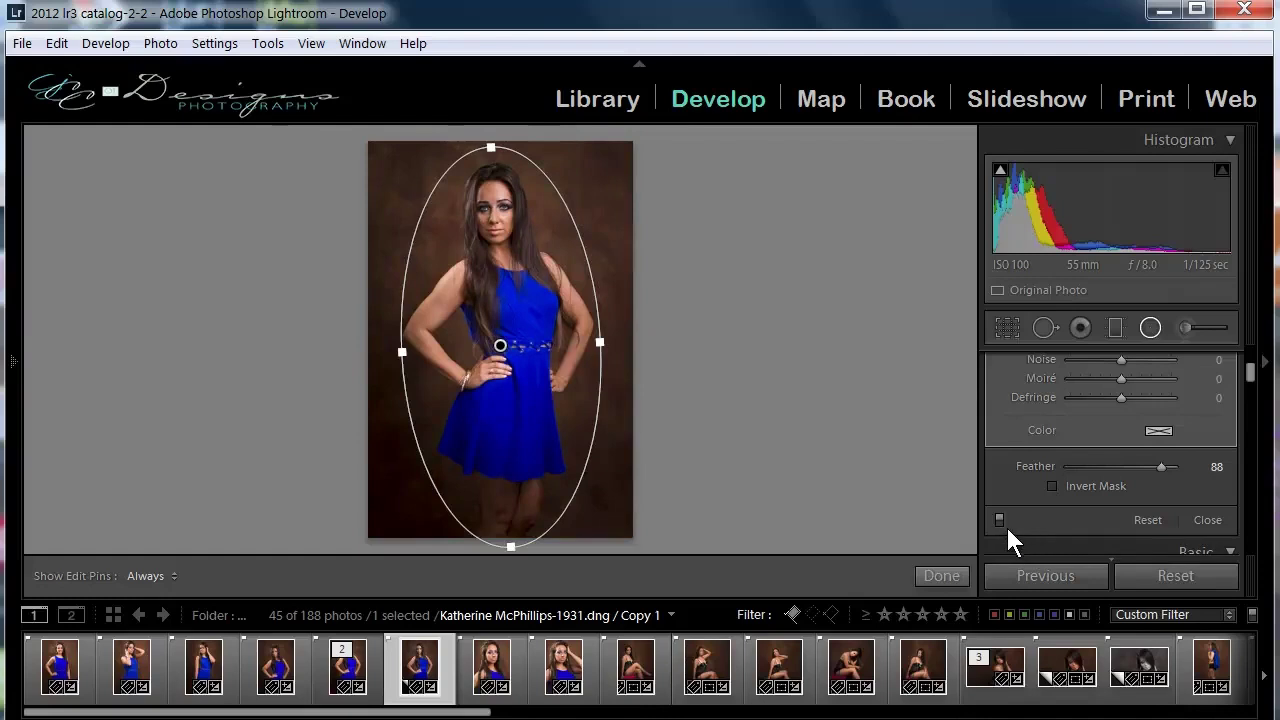
click(999, 520)
click(999, 521)
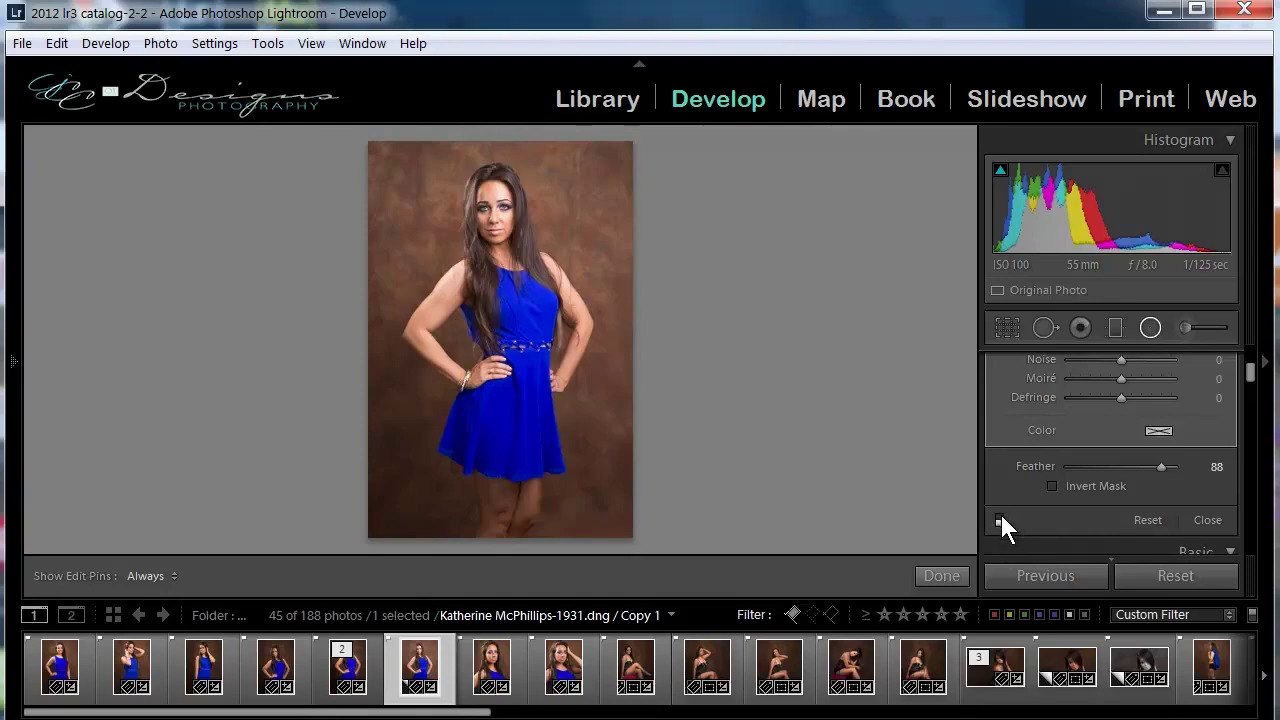
click(1000, 519)
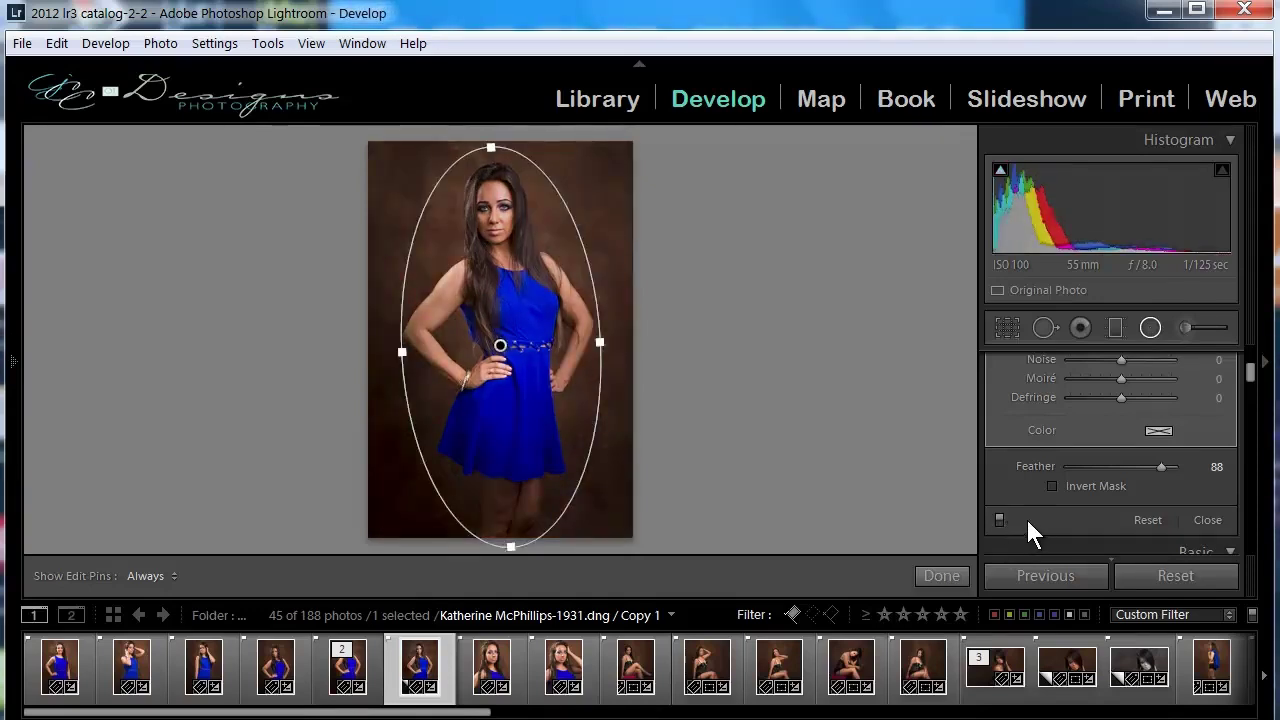
Step: Add a new circular radial filter and position it around the woman's head
scroll(1059, 506, up, 5)
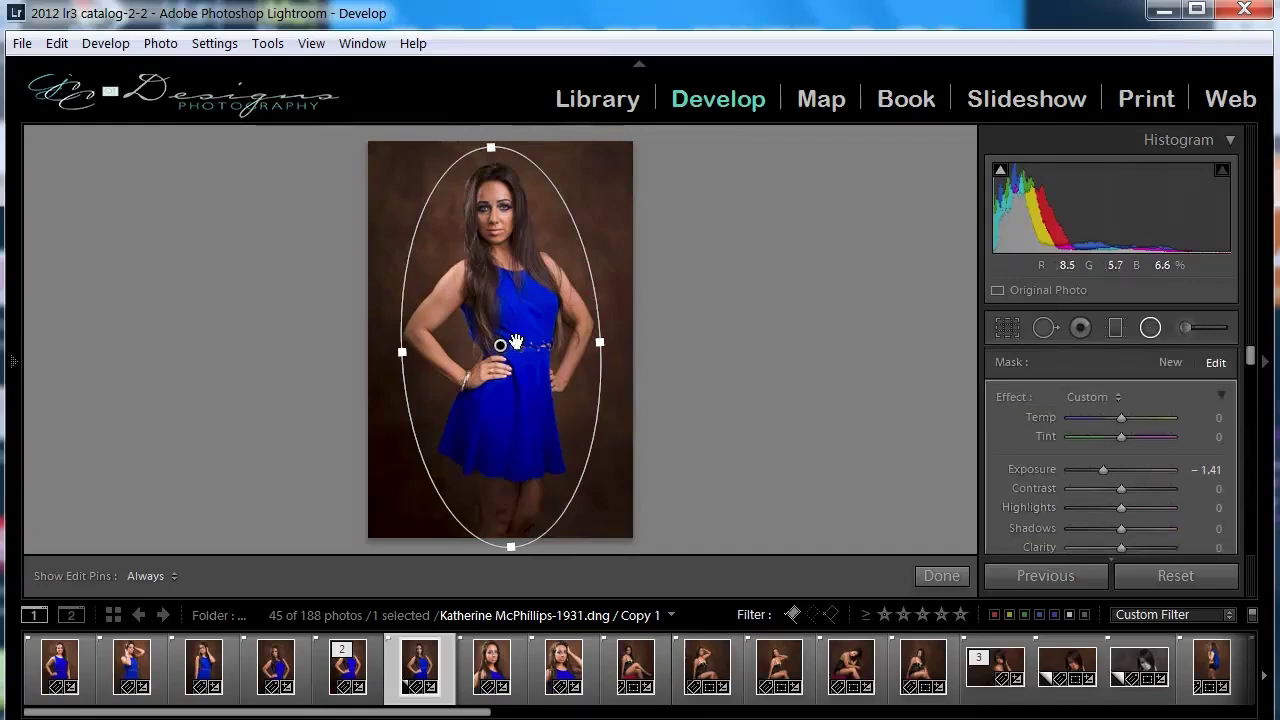
click(1171, 362)
scroll(1050, 415, down, 2)
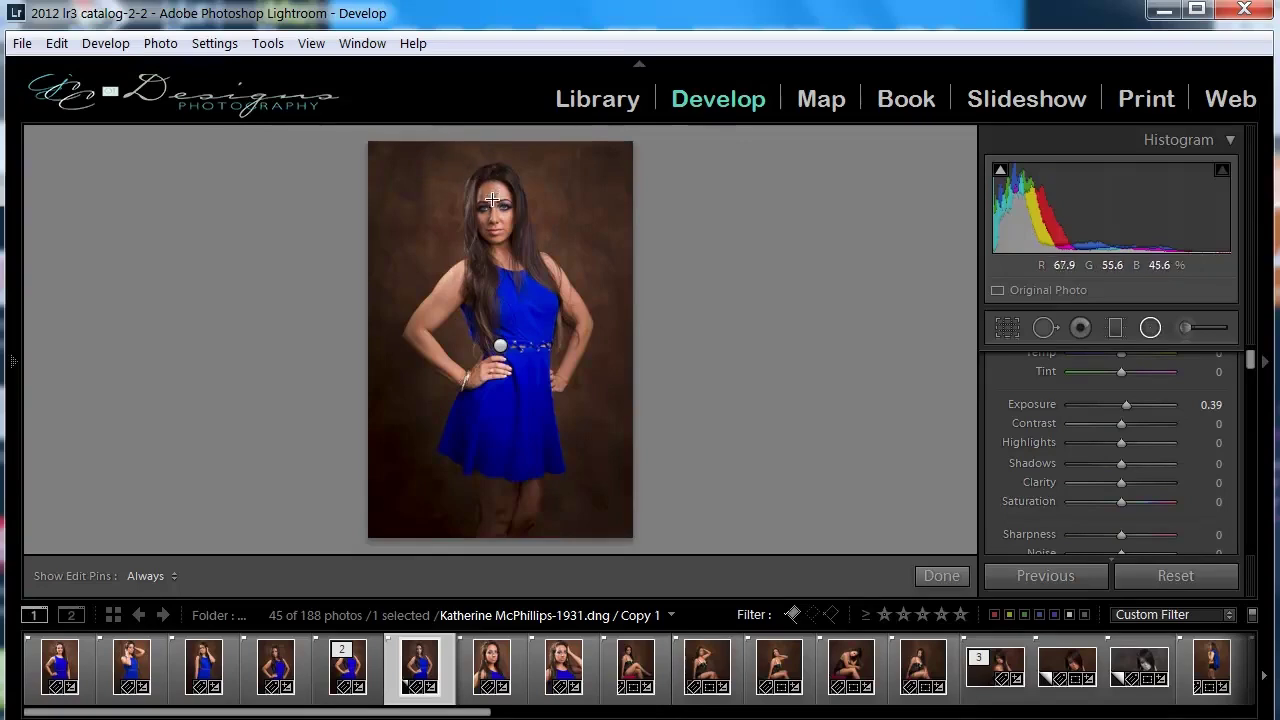
drag(489, 207, 548, 284)
drag(496, 237, 503, 242)
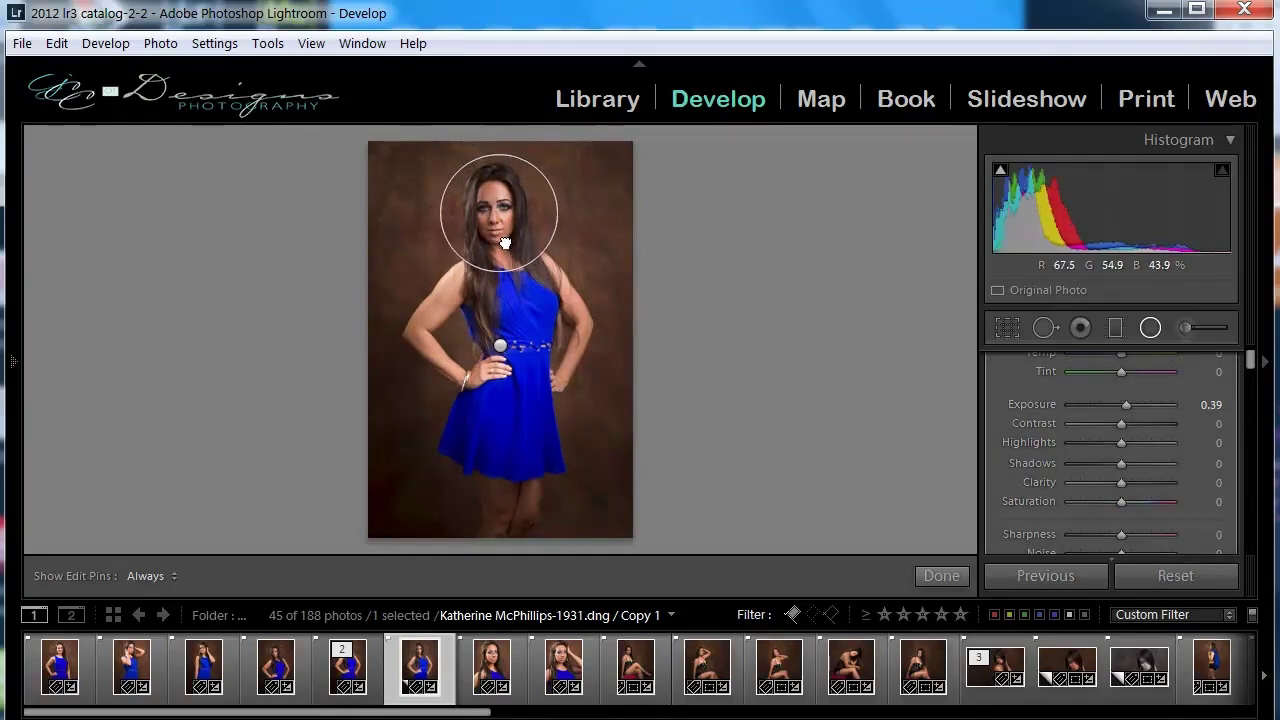
Step: Set the head filter's exposure to -0.63 and its feather to 70, and close the Radial Filter tool
mouse_move(1127, 405)
mouse_down()
mouse_move(1153, 403)
mouse_move(1114, 401)
mouse_up()
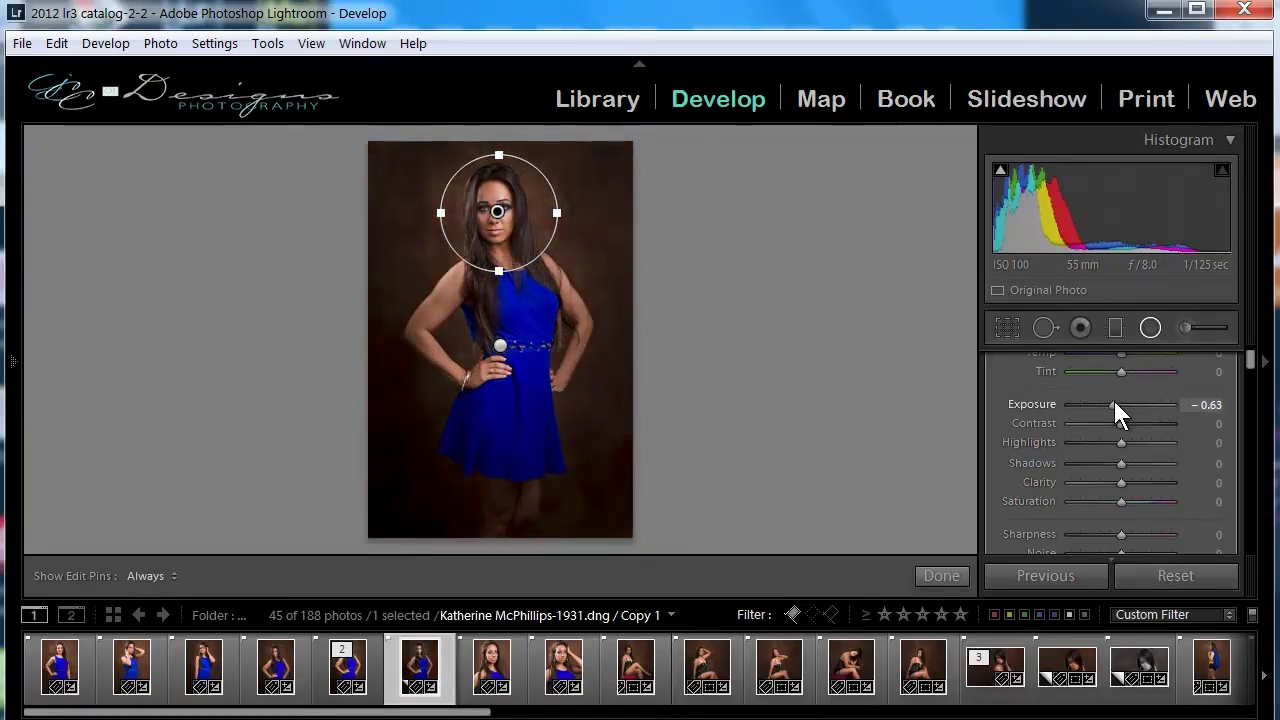
scroll(1060, 480, down, 5)
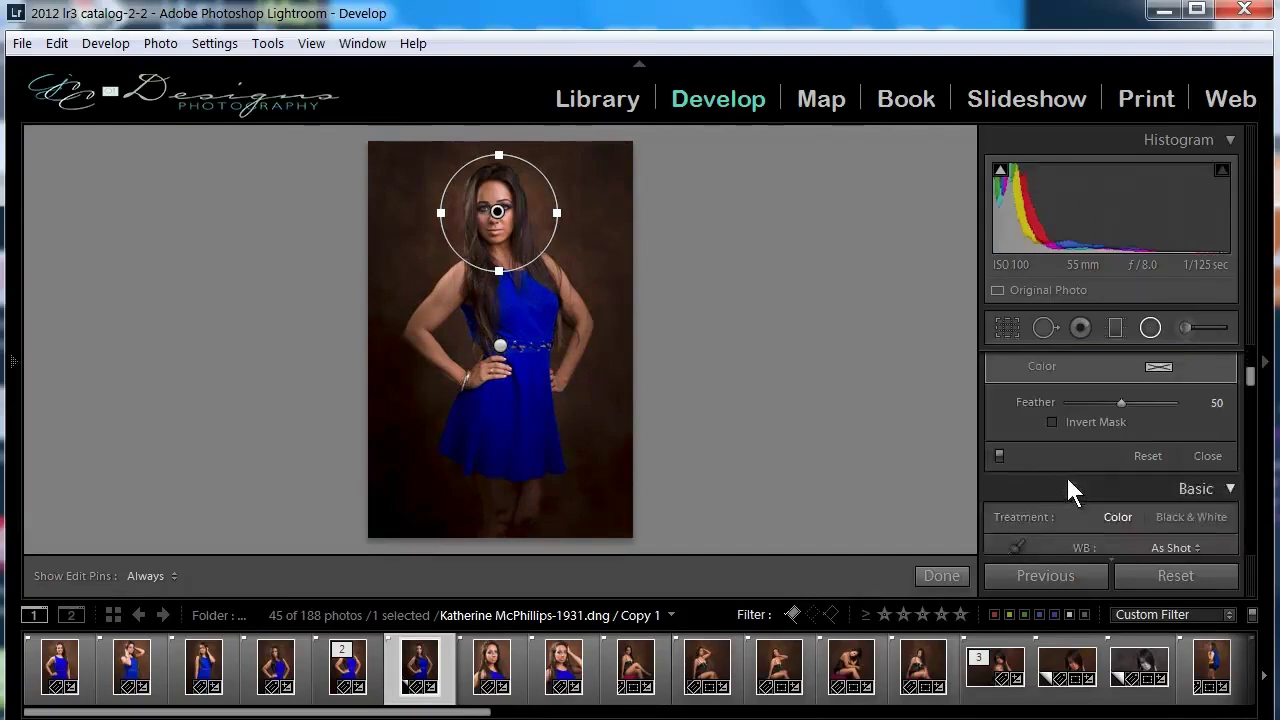
drag(1120, 402, 1131, 402)
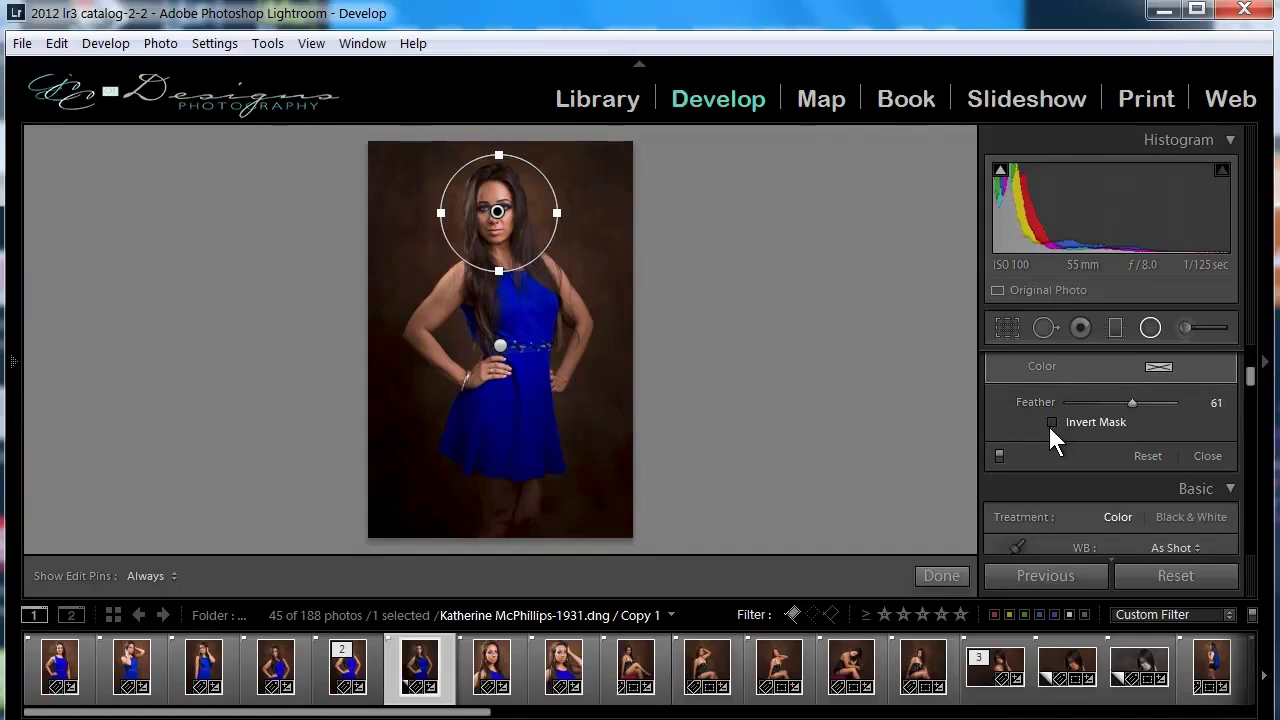
drag(1136, 401, 1144, 401)
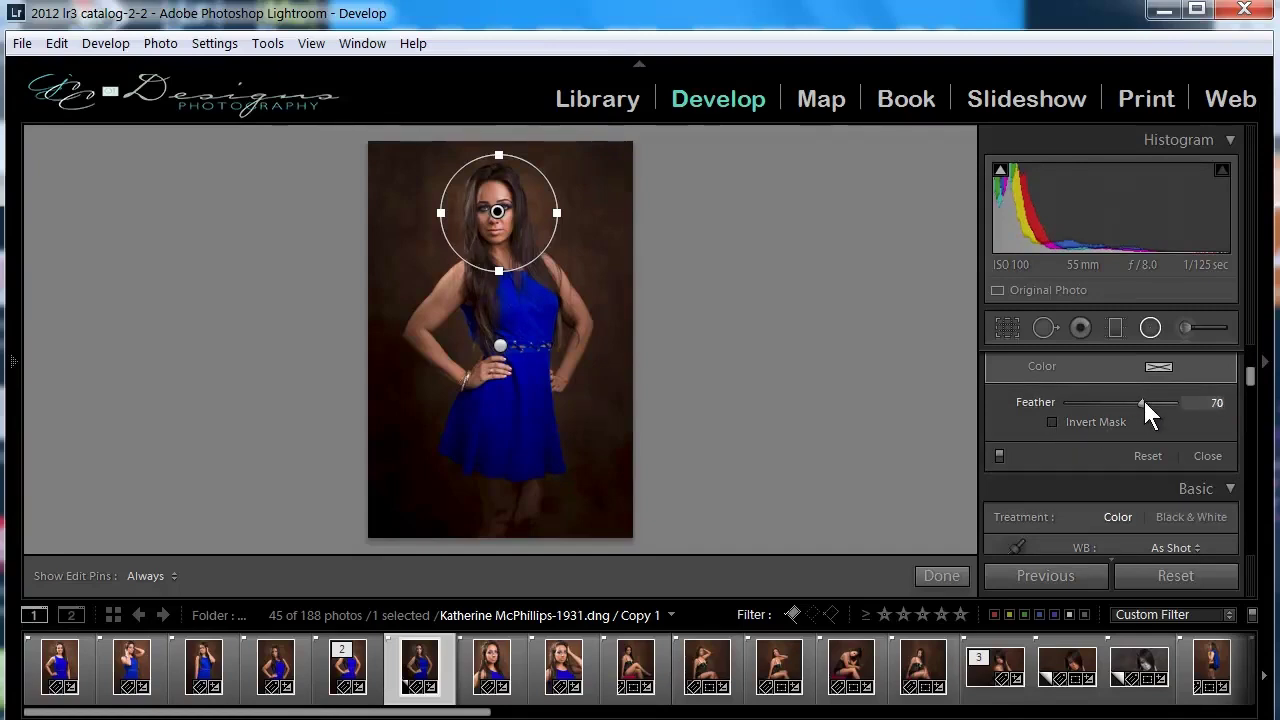
click(1150, 329)
scroll(1027, 480, up, 2)
scroll(1029, 484, up, 4)
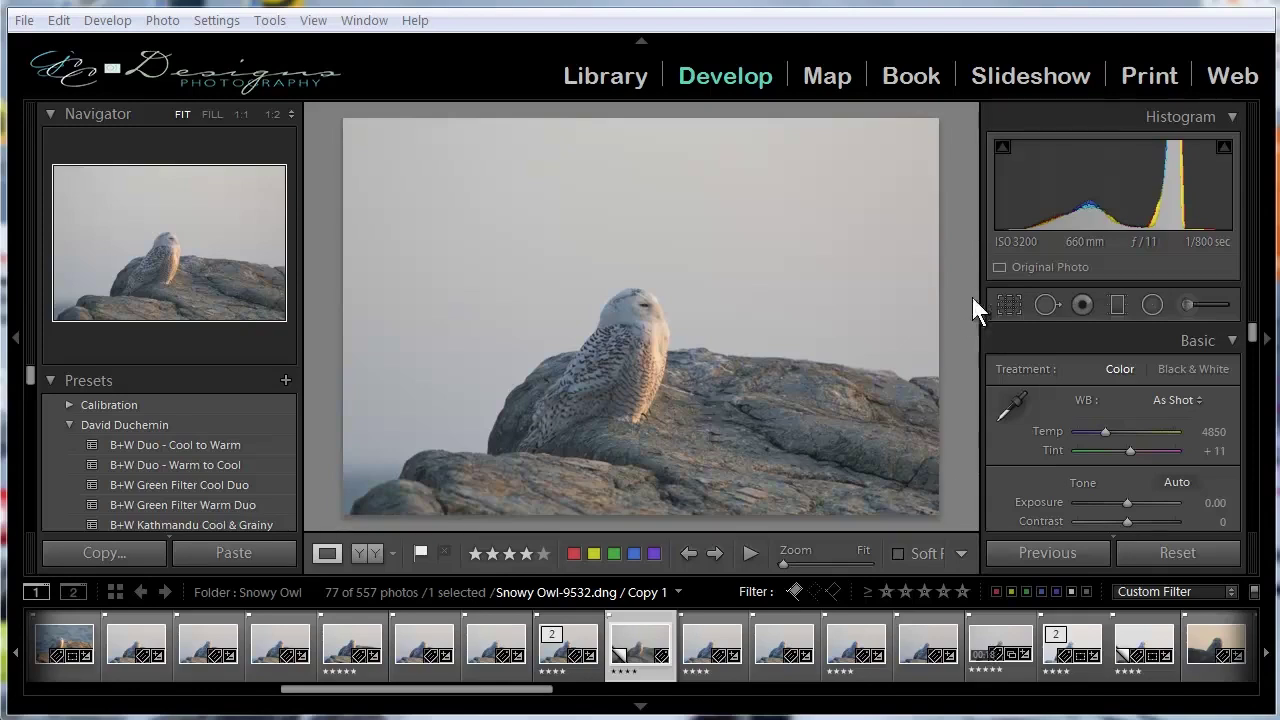
Step: Start the Crop tool on the snowy owl photo and look through the available aspect ratio presets
click(1009, 299)
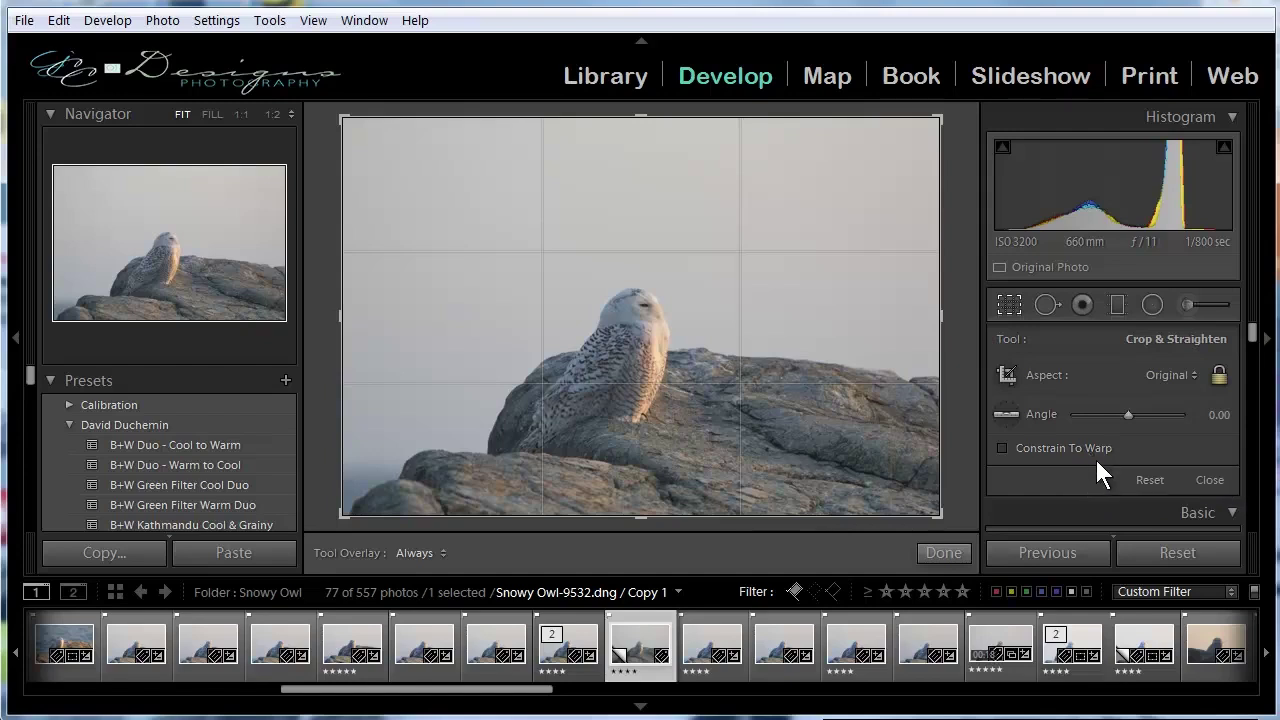
click(1193, 374)
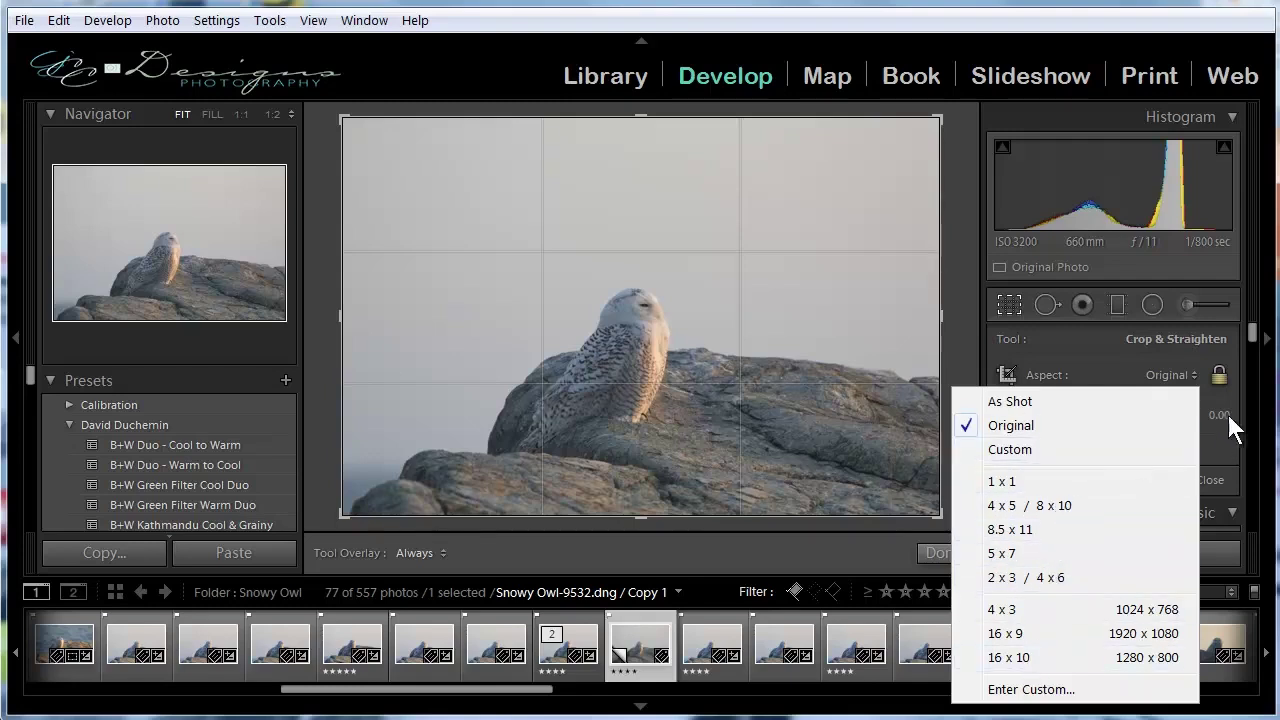
click(1131, 368)
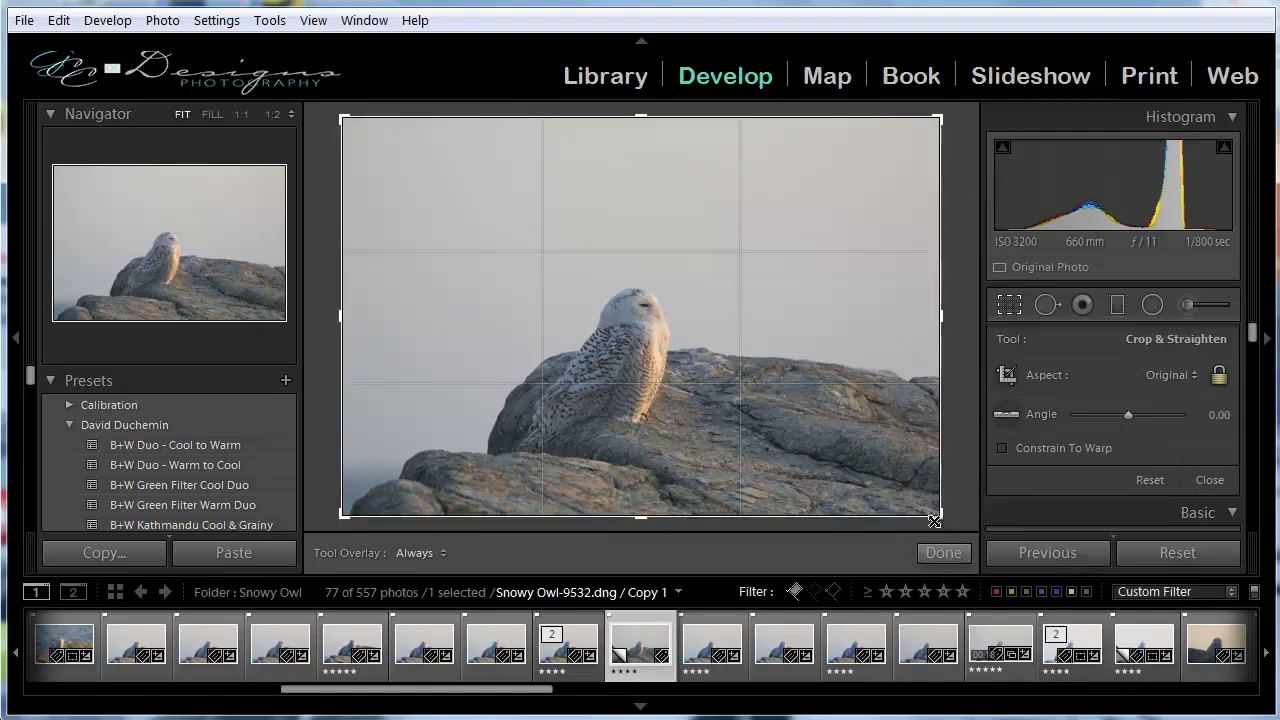
drag(940, 514, 972, 536)
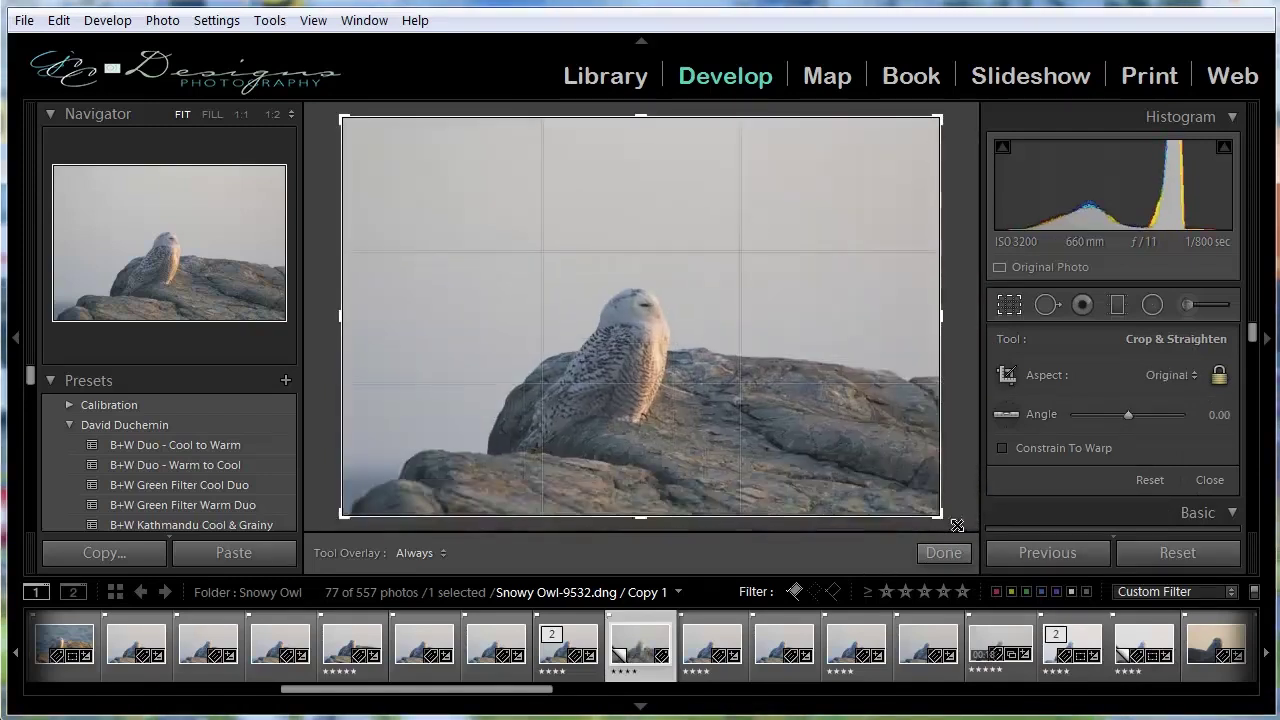
click(1170, 374)
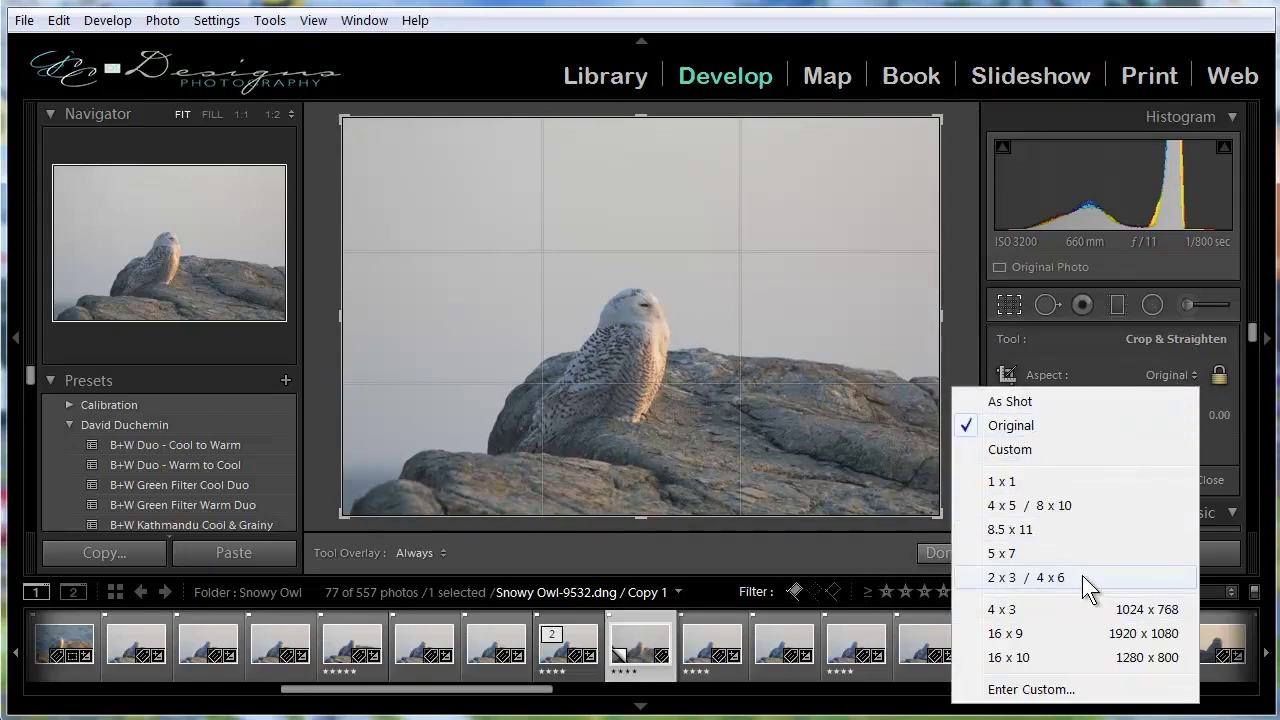
click(1145, 364)
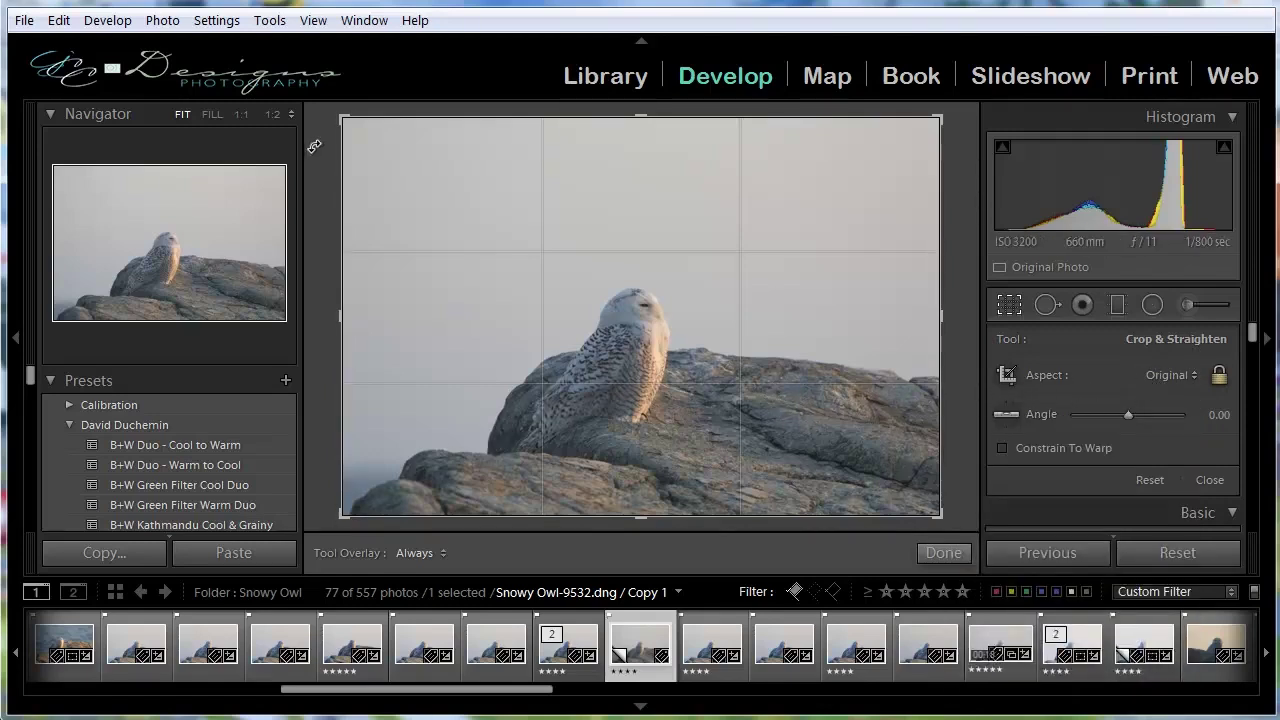
Step: Crop the photo tighter around the owl and rock, place the owl left of centre, and apply the crop
drag(342, 119, 400, 143)
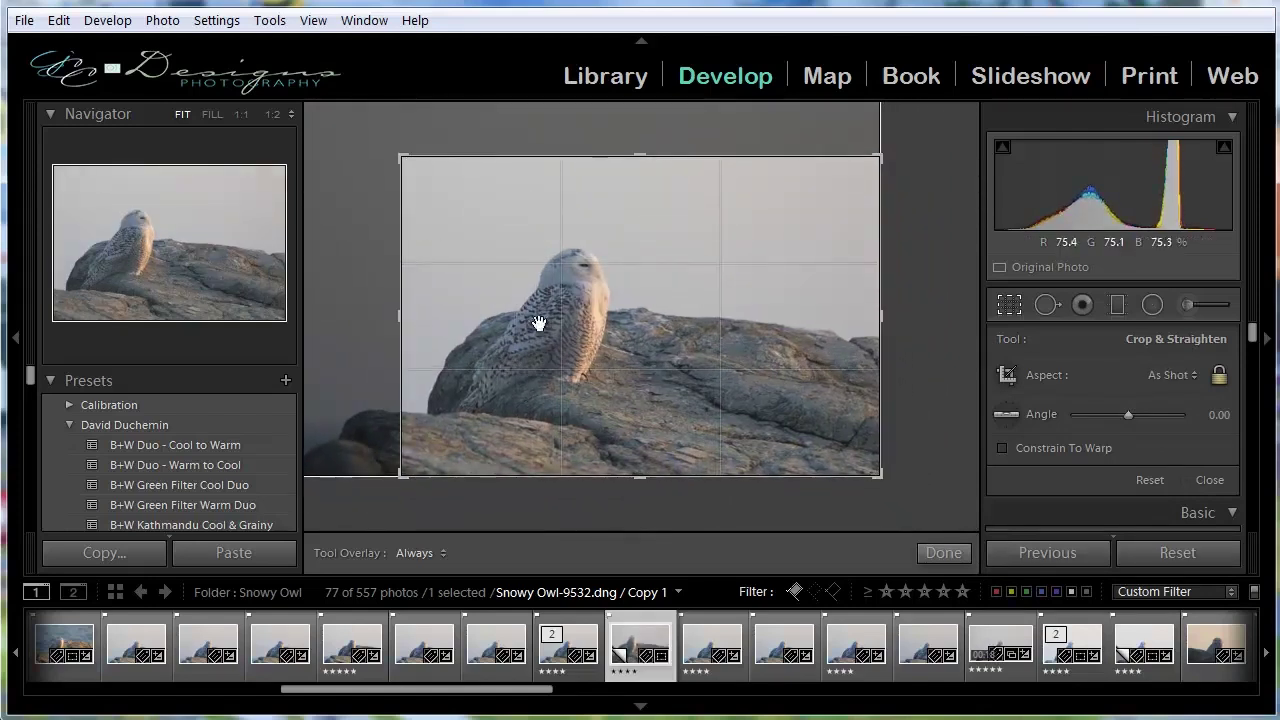
drag(409, 482, 329, 457)
mouse_move(651, 399)
mouse_down()
mouse_move(669, 394)
mouse_move(651, 397)
mouse_up()
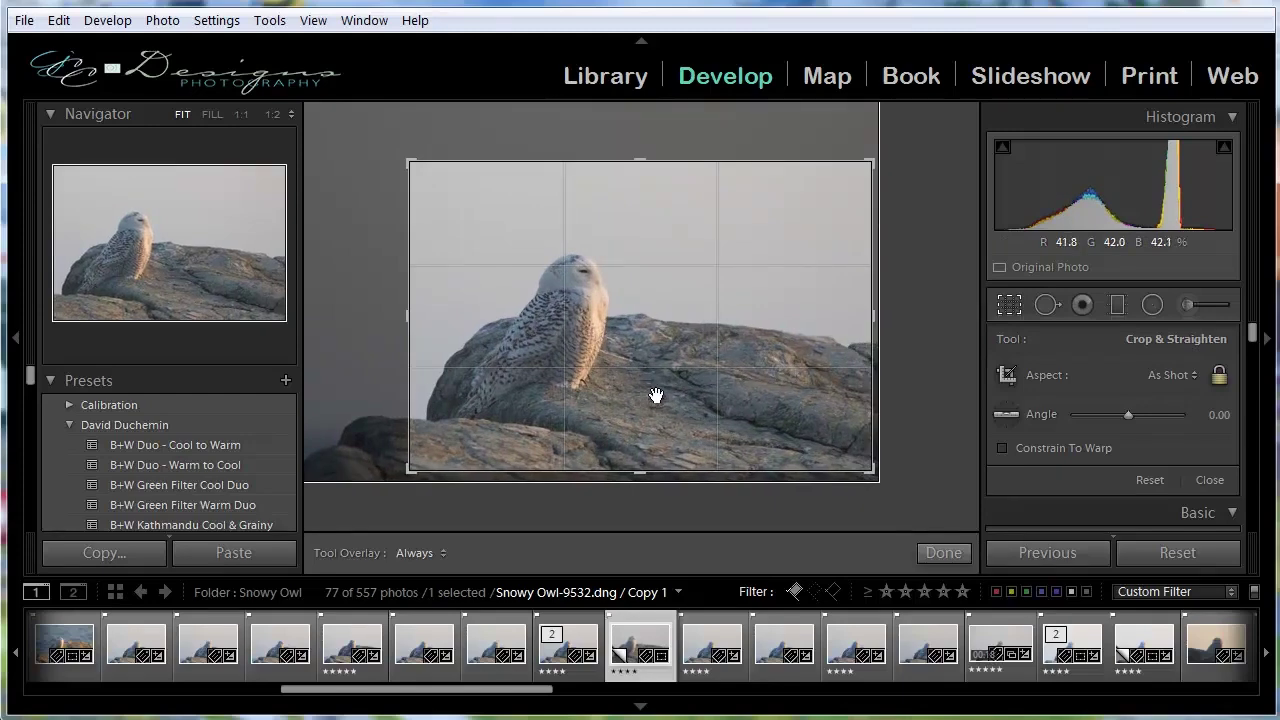
key(Return)
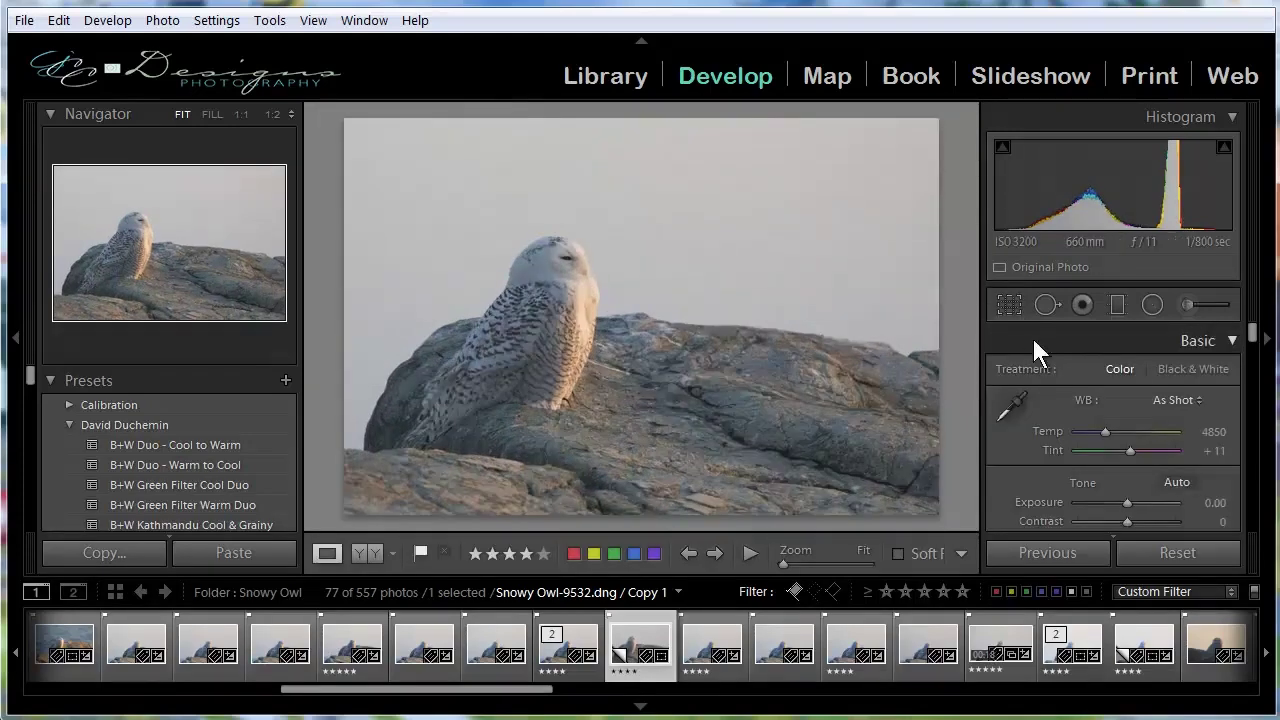
Step: Reopen the crop, try tilting the photo to an angle of about 7.8, return the angle to 0, and close the crop
click(1003, 303)
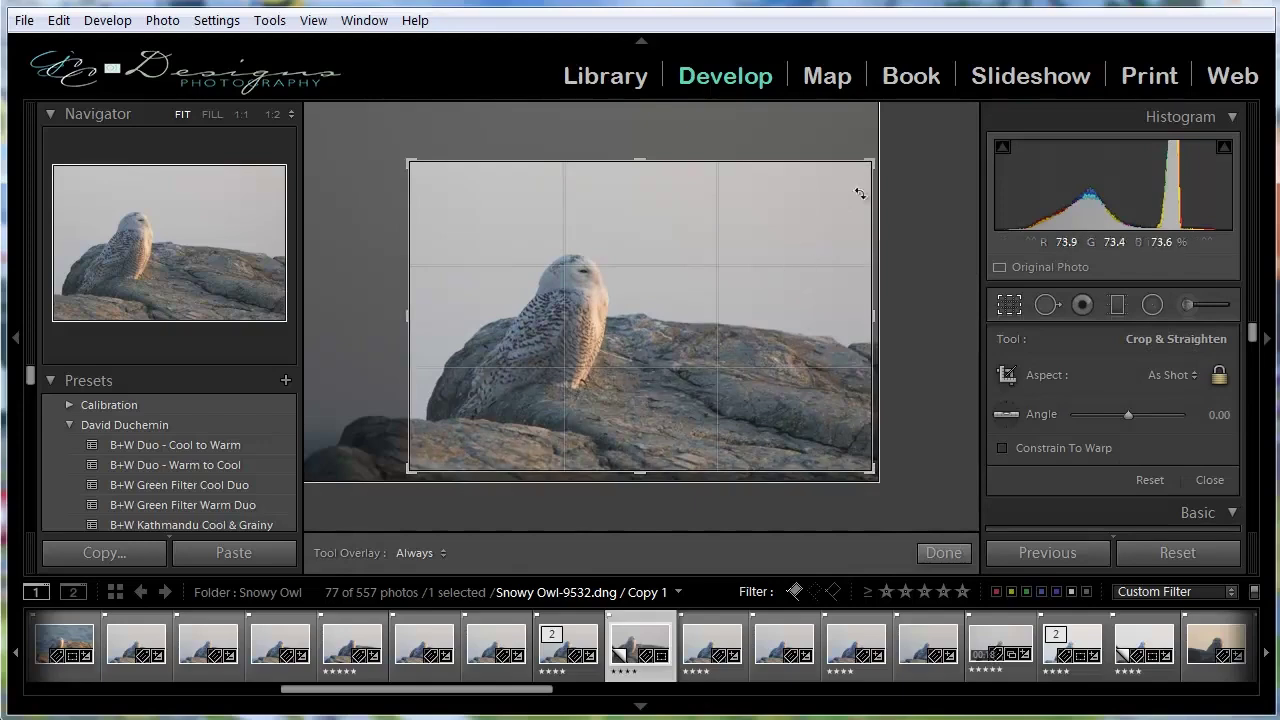
mouse_move(884, 147)
mouse_down()
mouse_move(863, 124)
mouse_move(895, 215)
mouse_move(891, 246)
mouse_move(872, 160)
mouse_up()
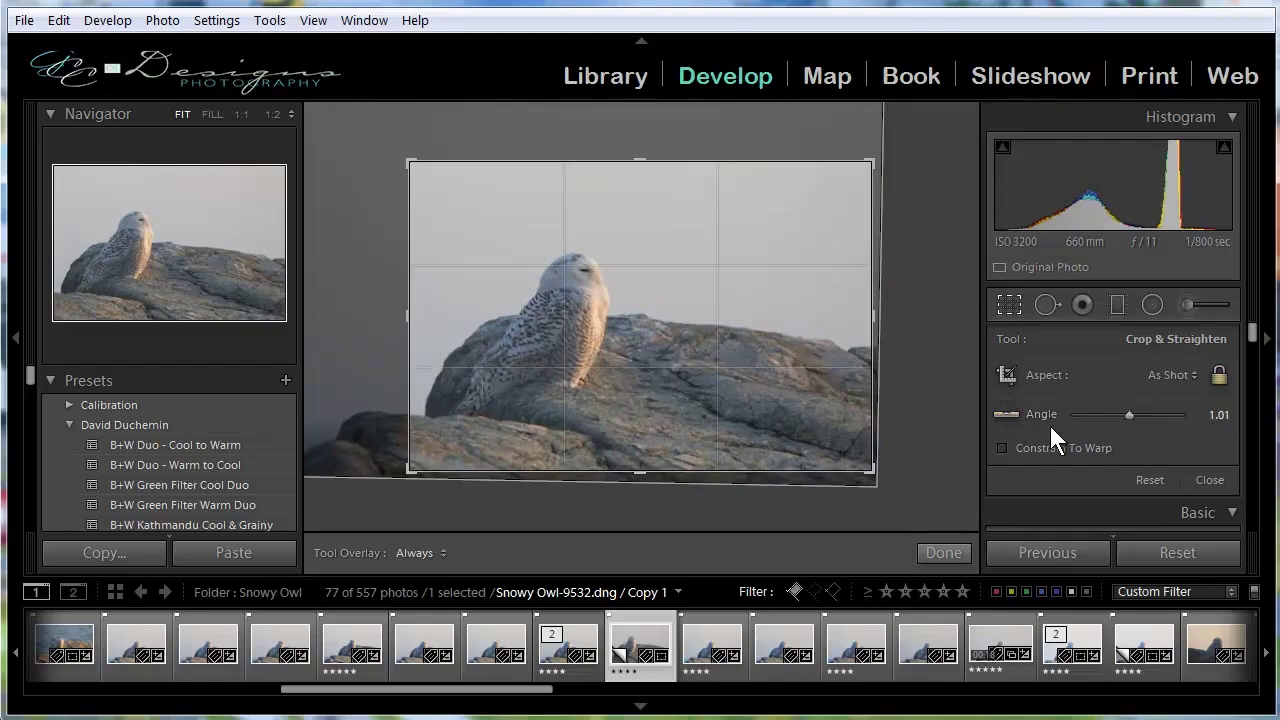
mouse_move(1128, 412)
mouse_down()
mouse_move(1142, 413)
mouse_move(1115, 413)
mouse_move(1133, 404)
mouse_up()
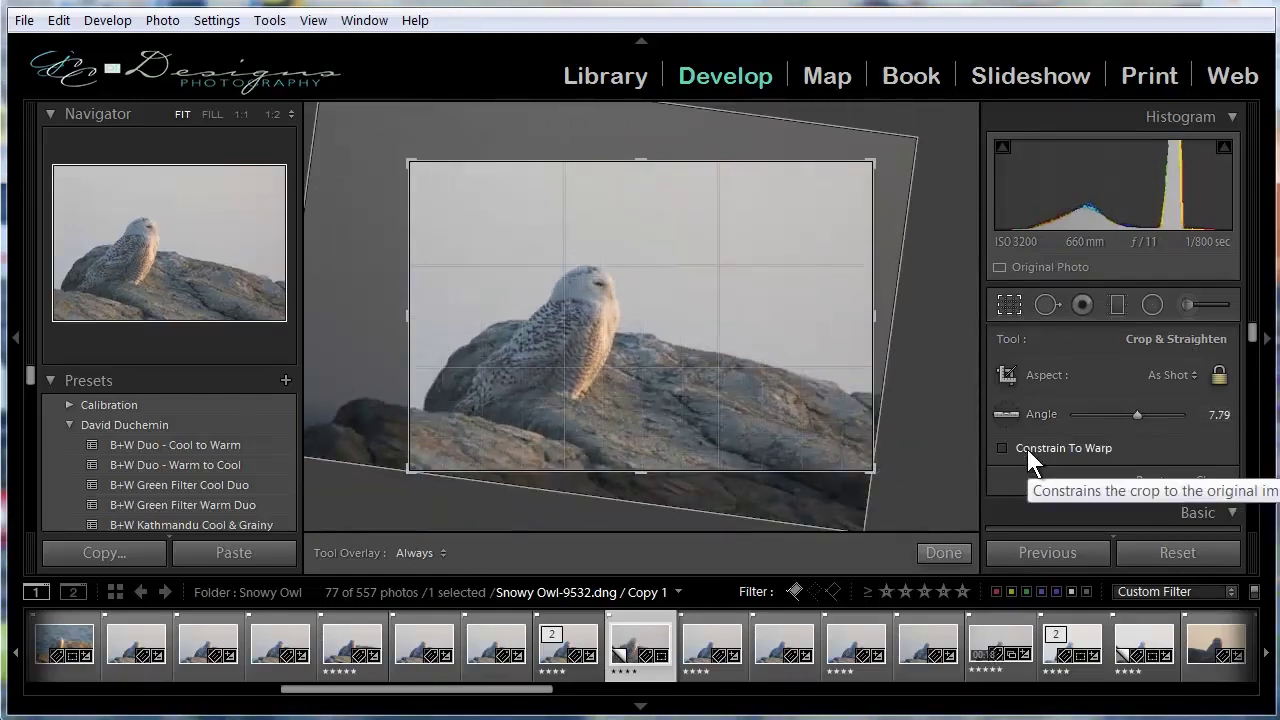
click(1212, 414)
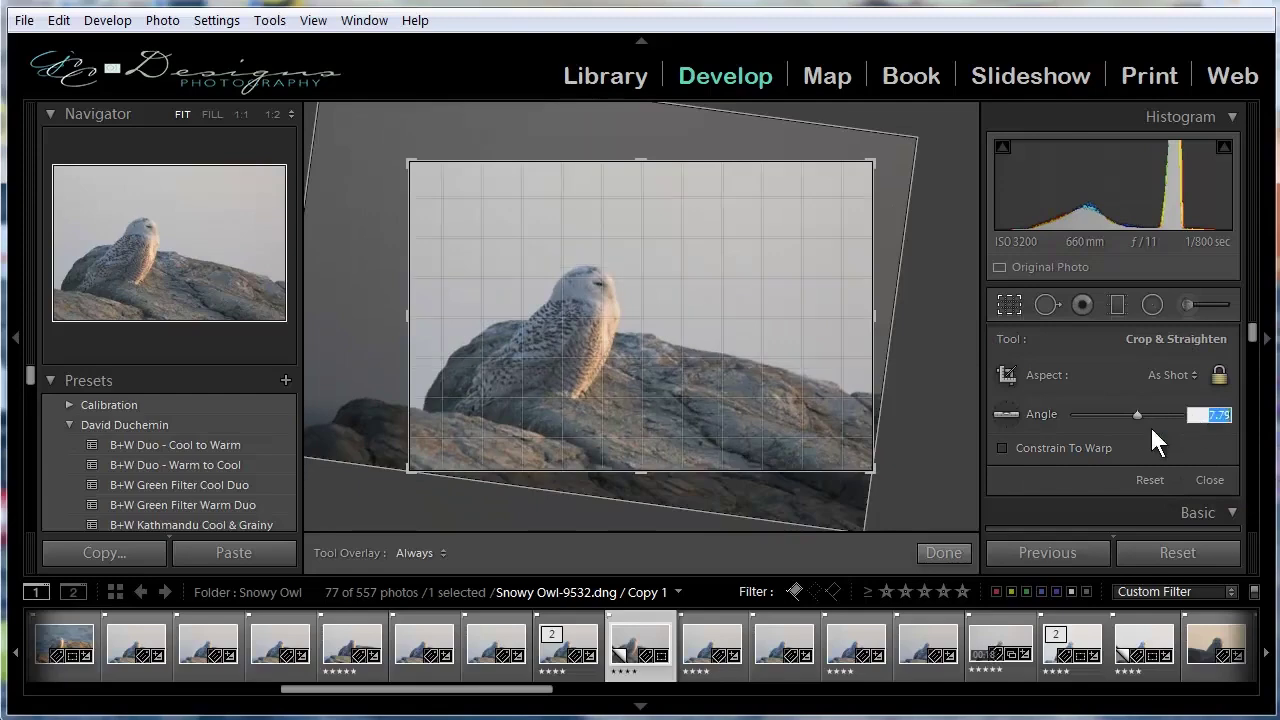
text(0)
key(Return)
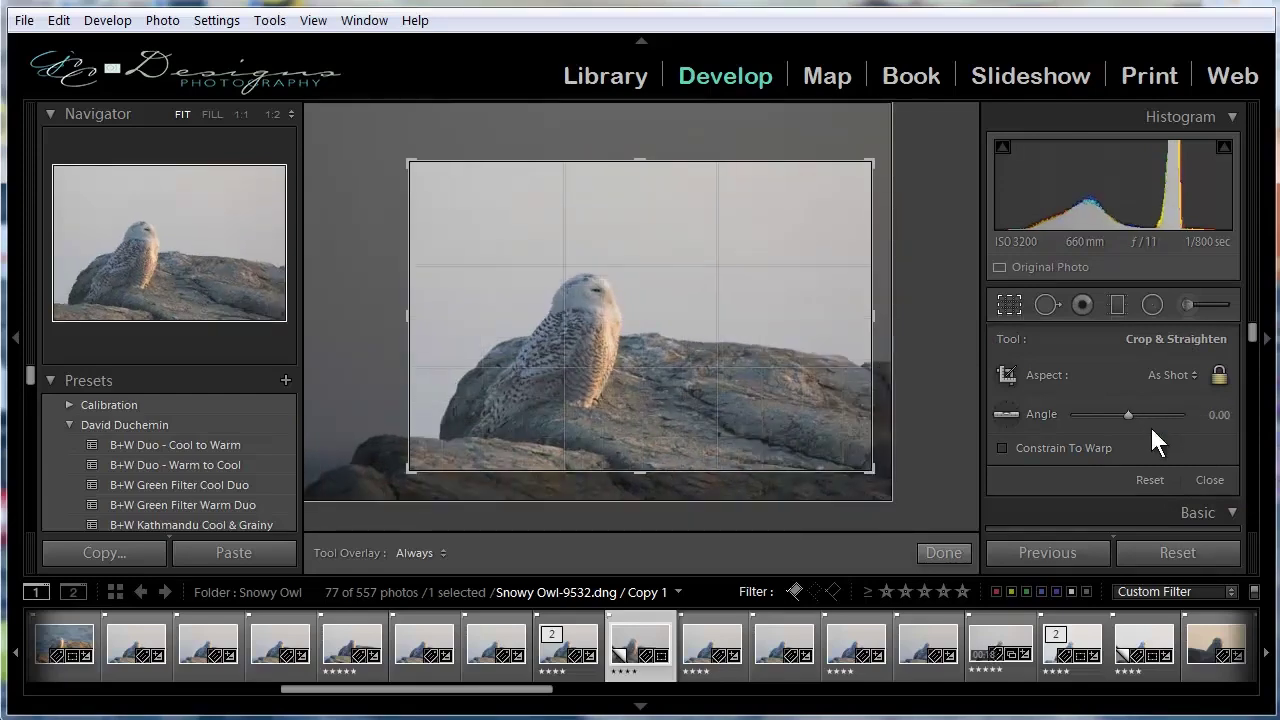
key(r)
click(1025, 421)
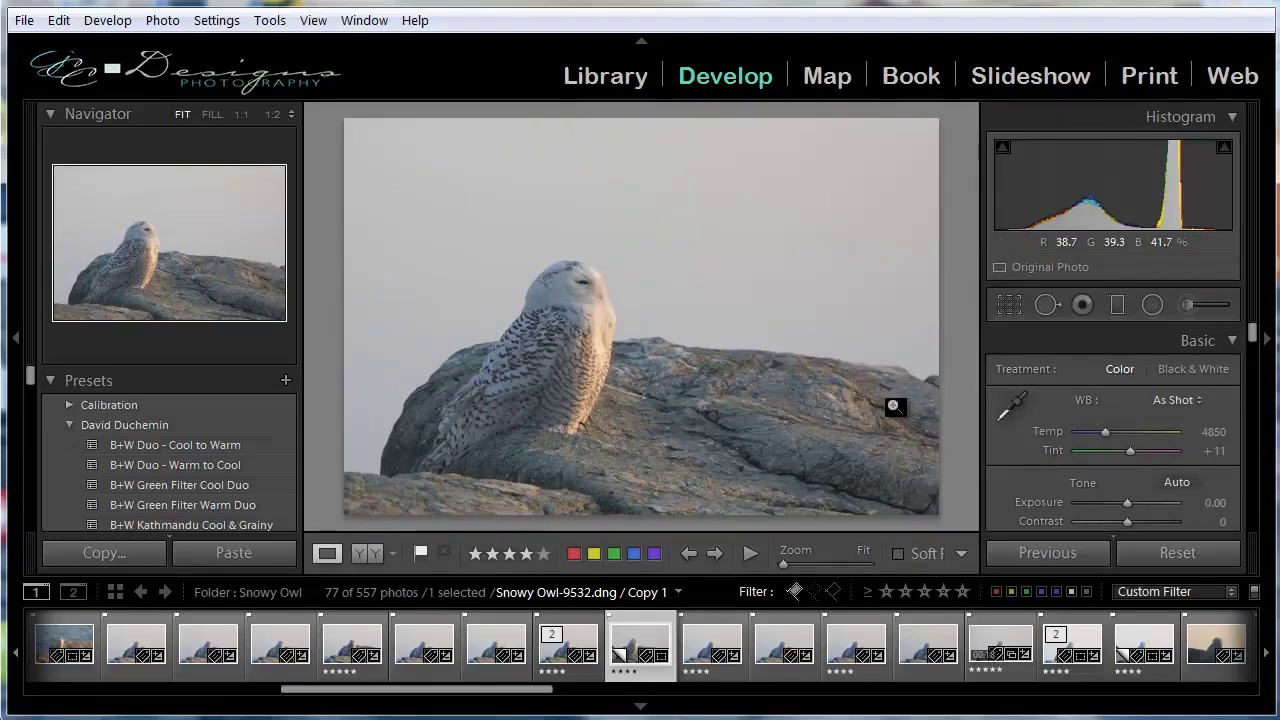
Step: Try the Cloudy, Daylight, Fluorescent, Flash and Auto white balance presets on the cropped owl photo
click(1178, 400)
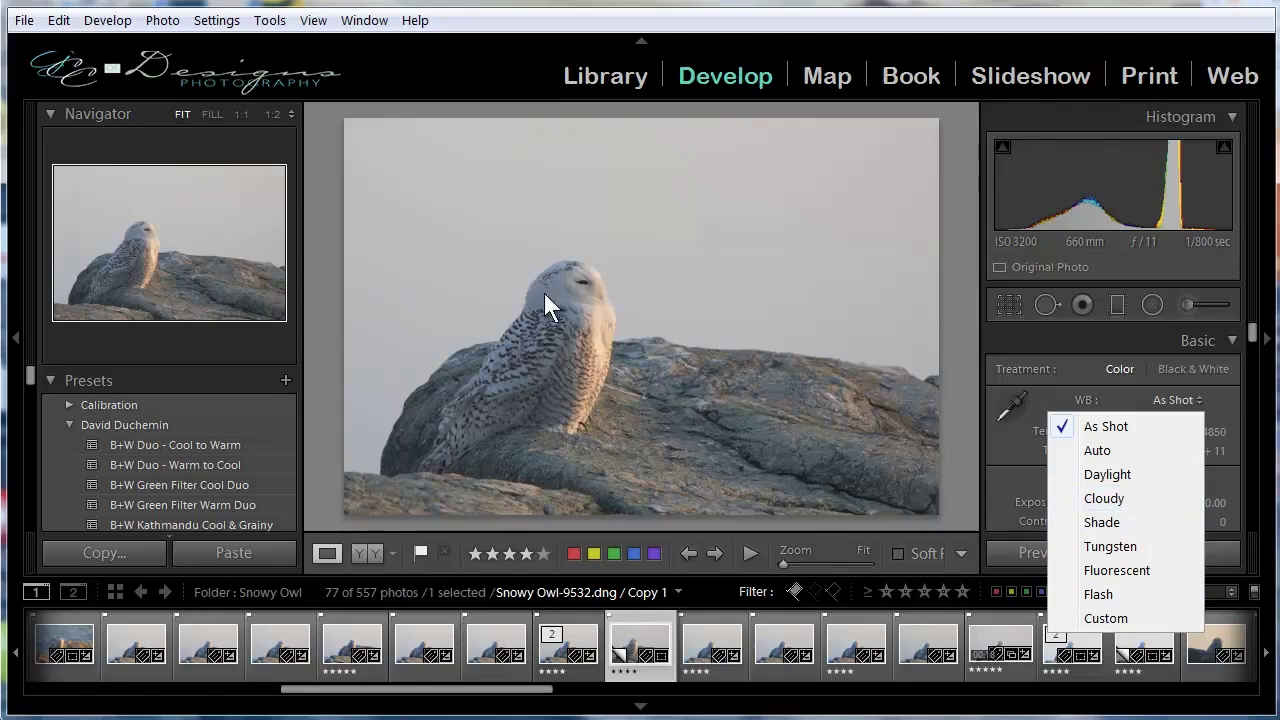
click(1107, 500)
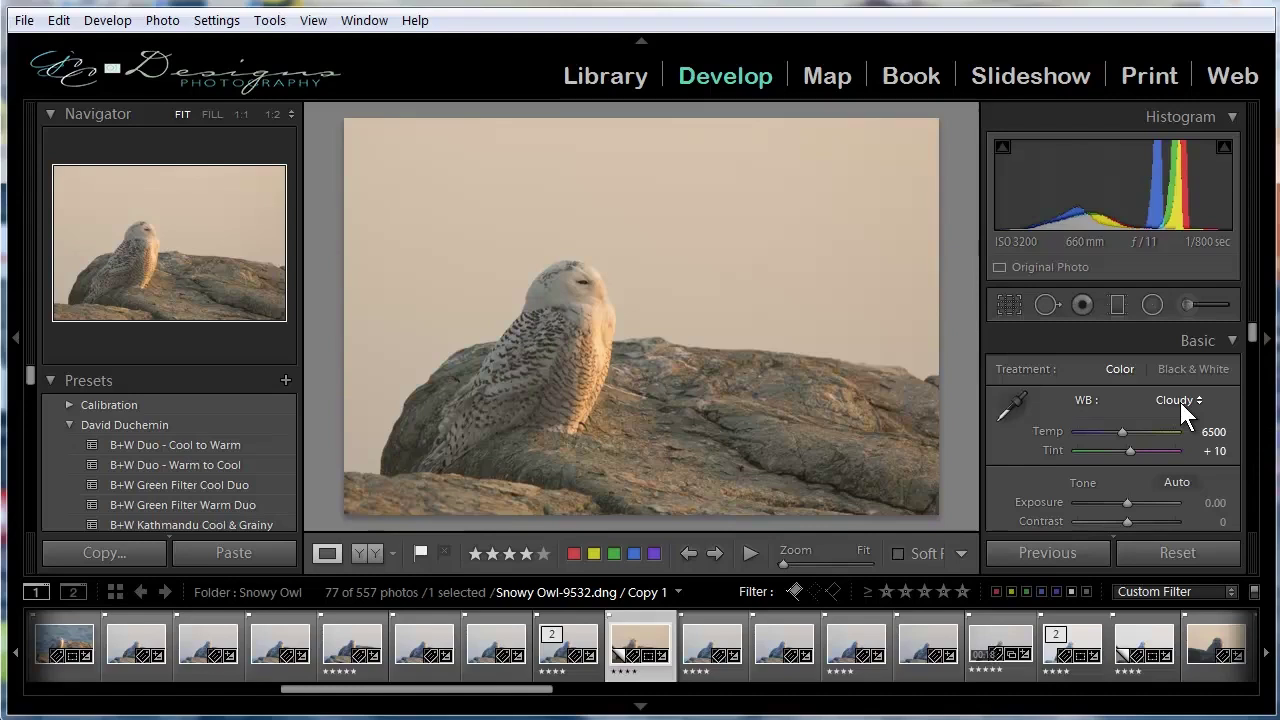
click(1180, 402)
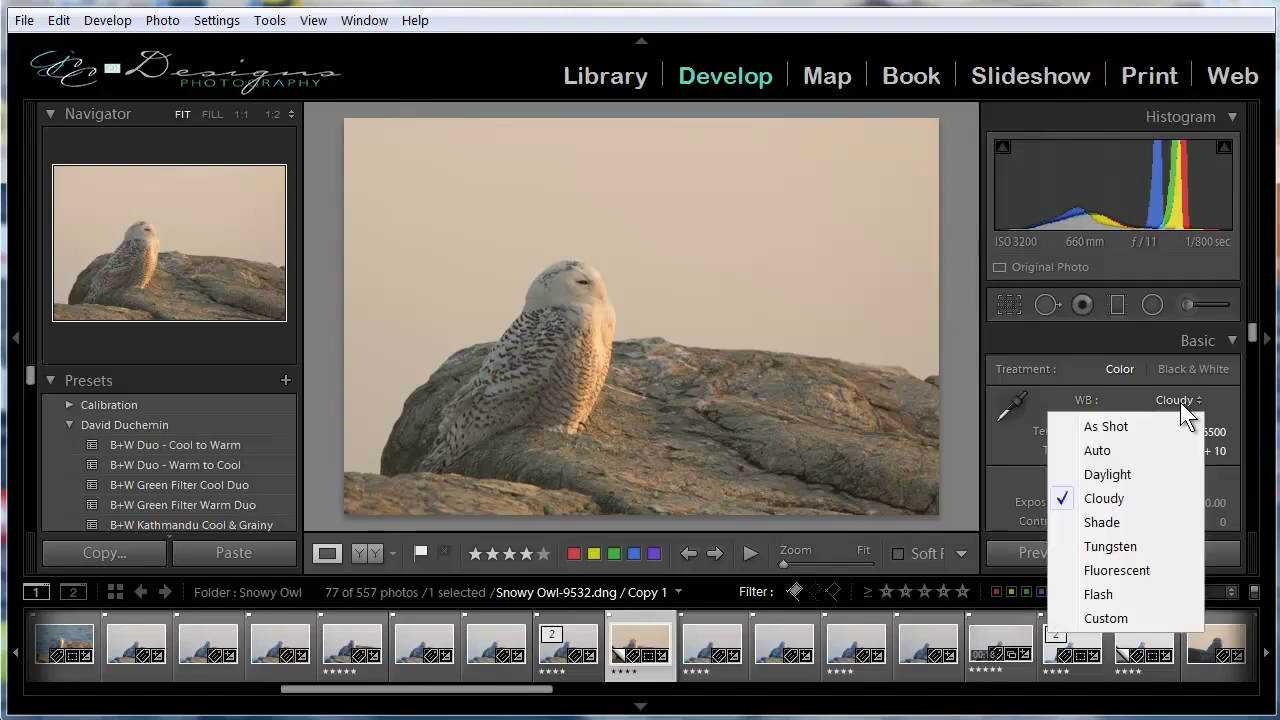
click(1125, 477)
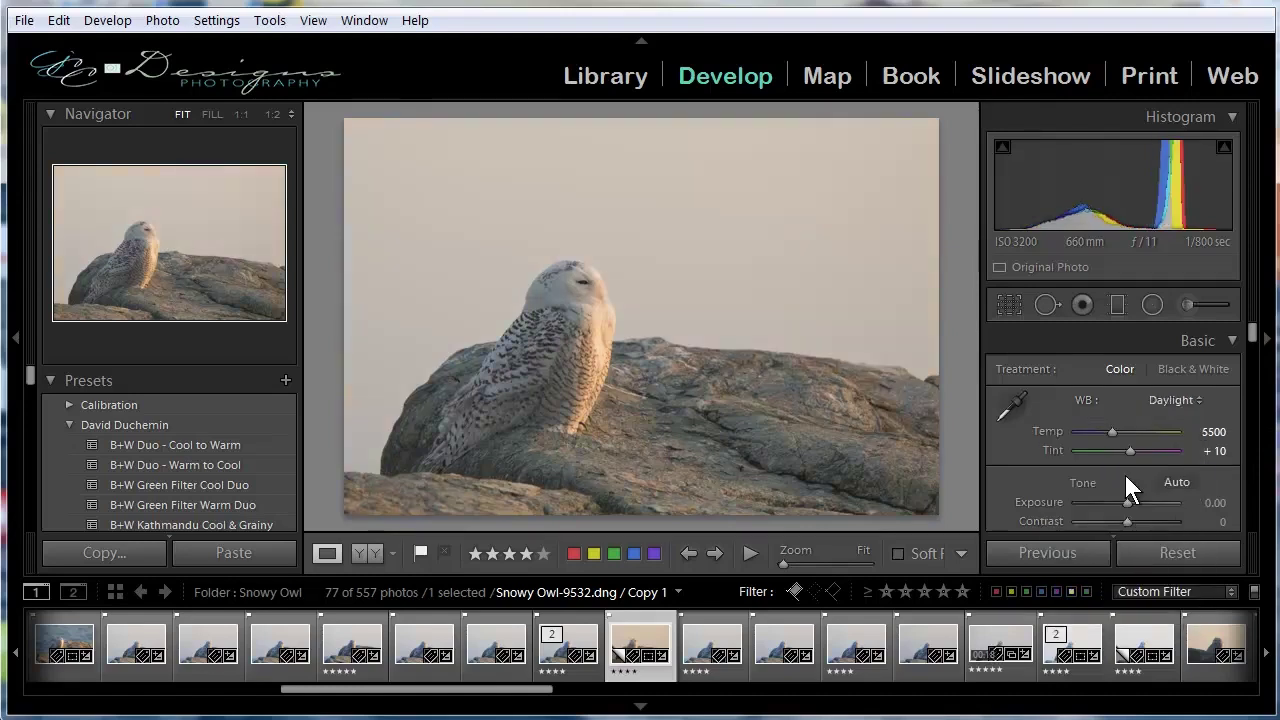
click(1153, 399)
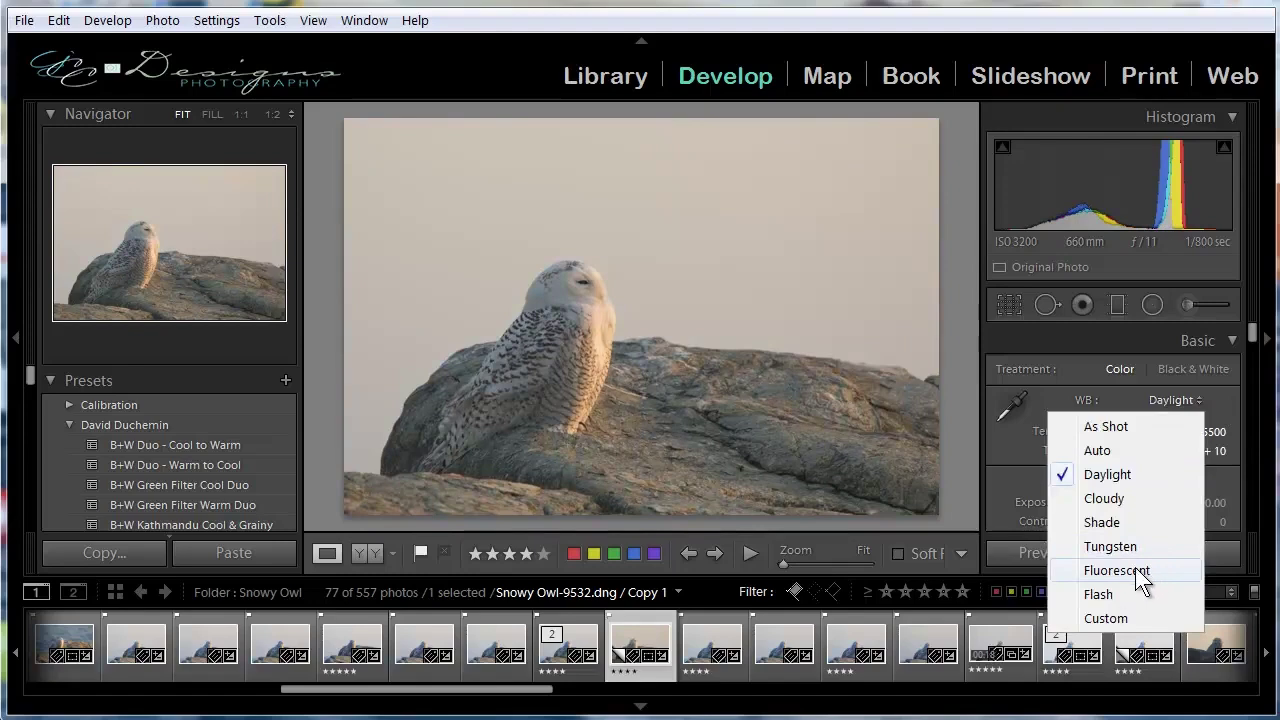
click(1140, 572)
click(1169, 399)
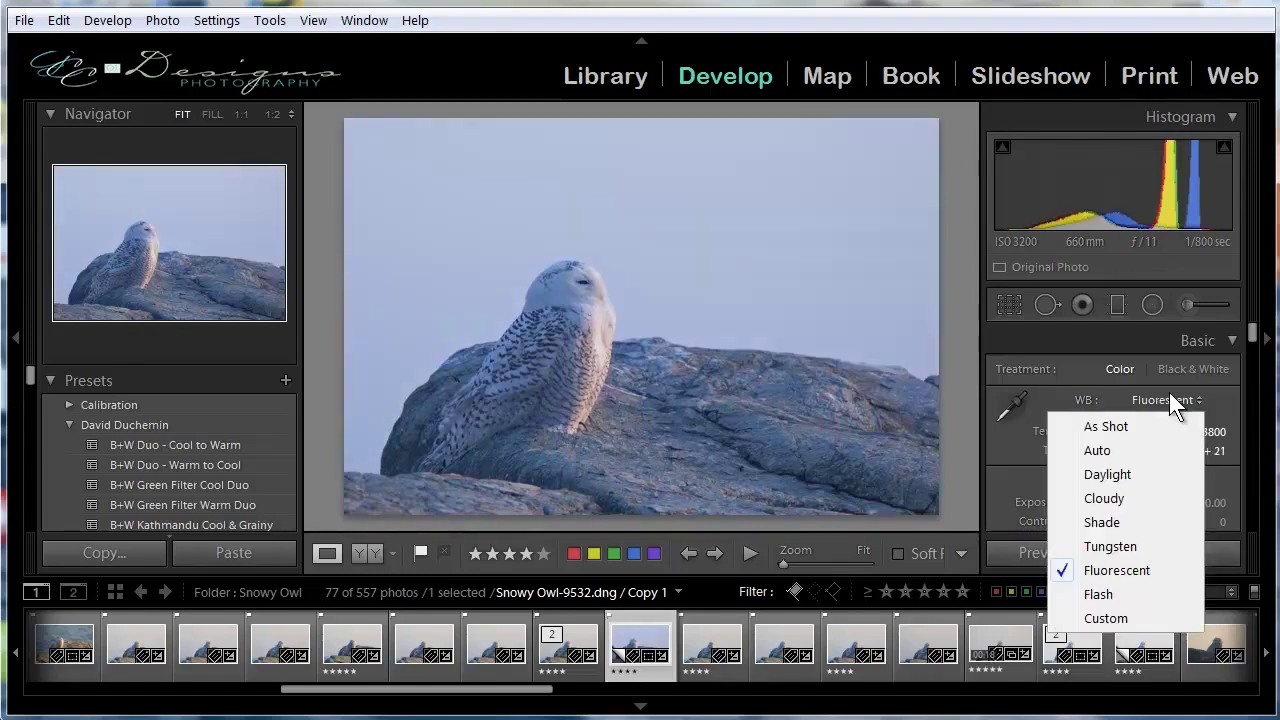
click(1103, 595)
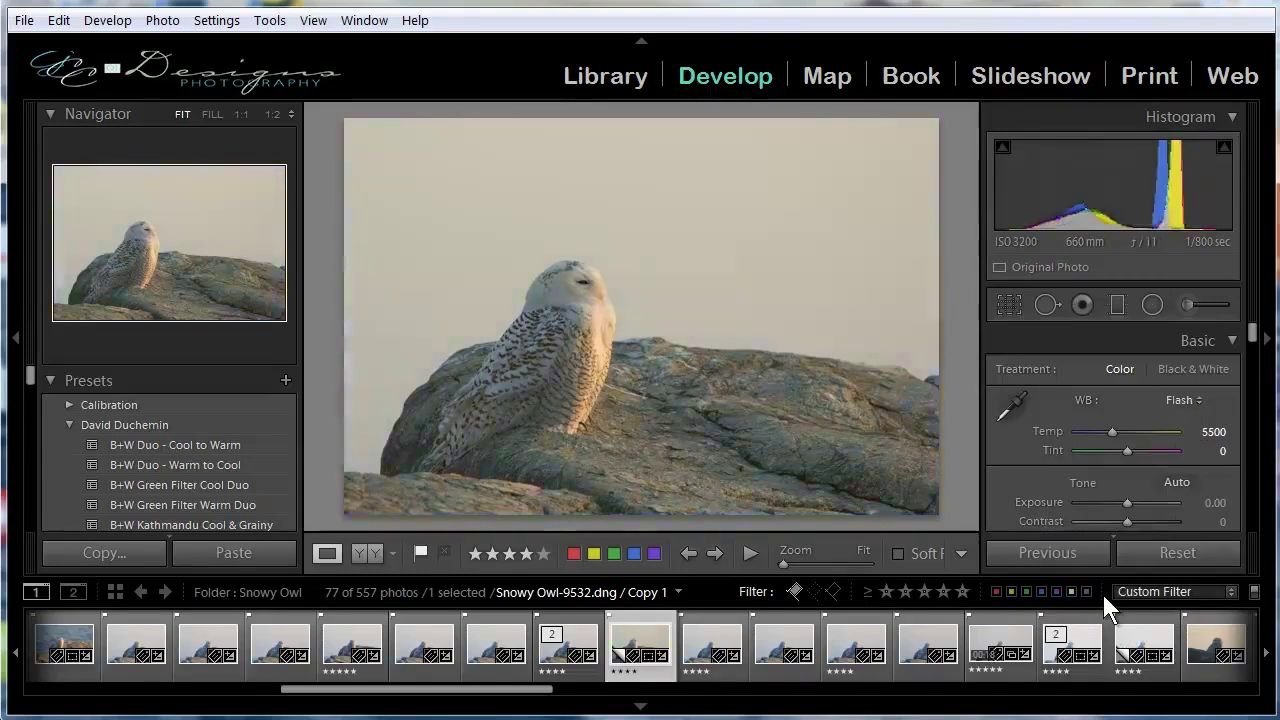
click(1180, 400)
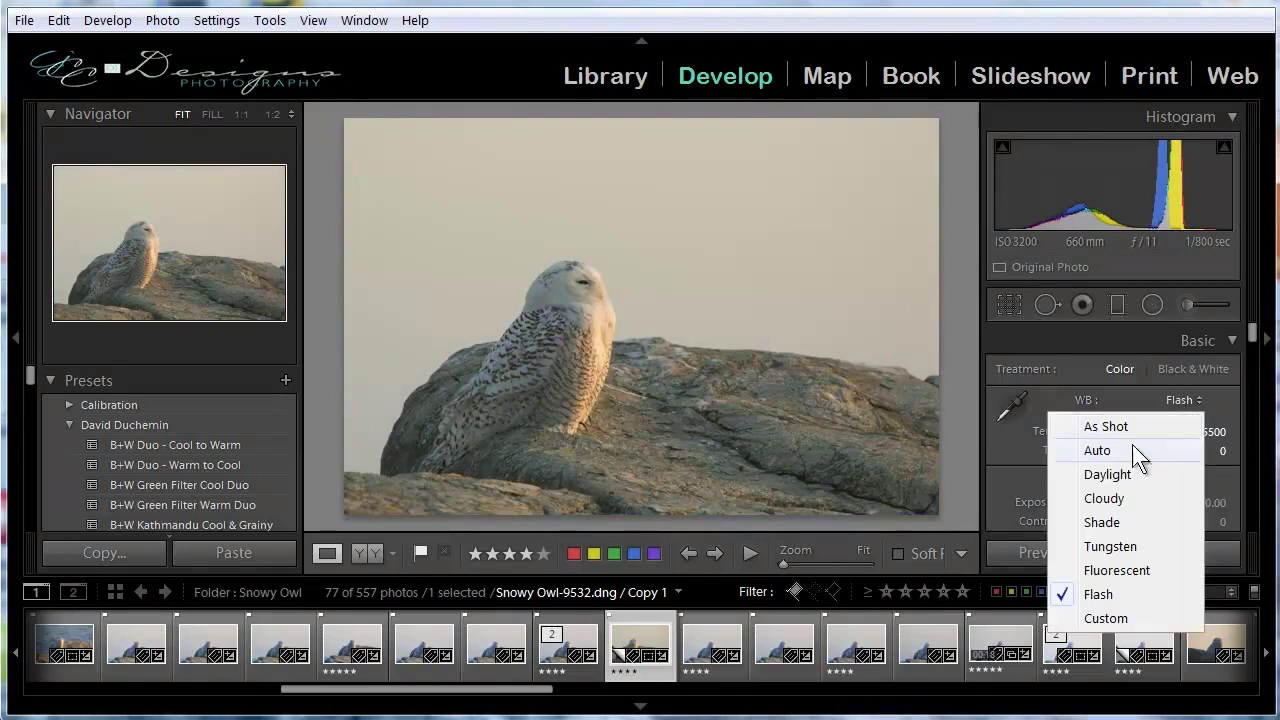
key(Escape)
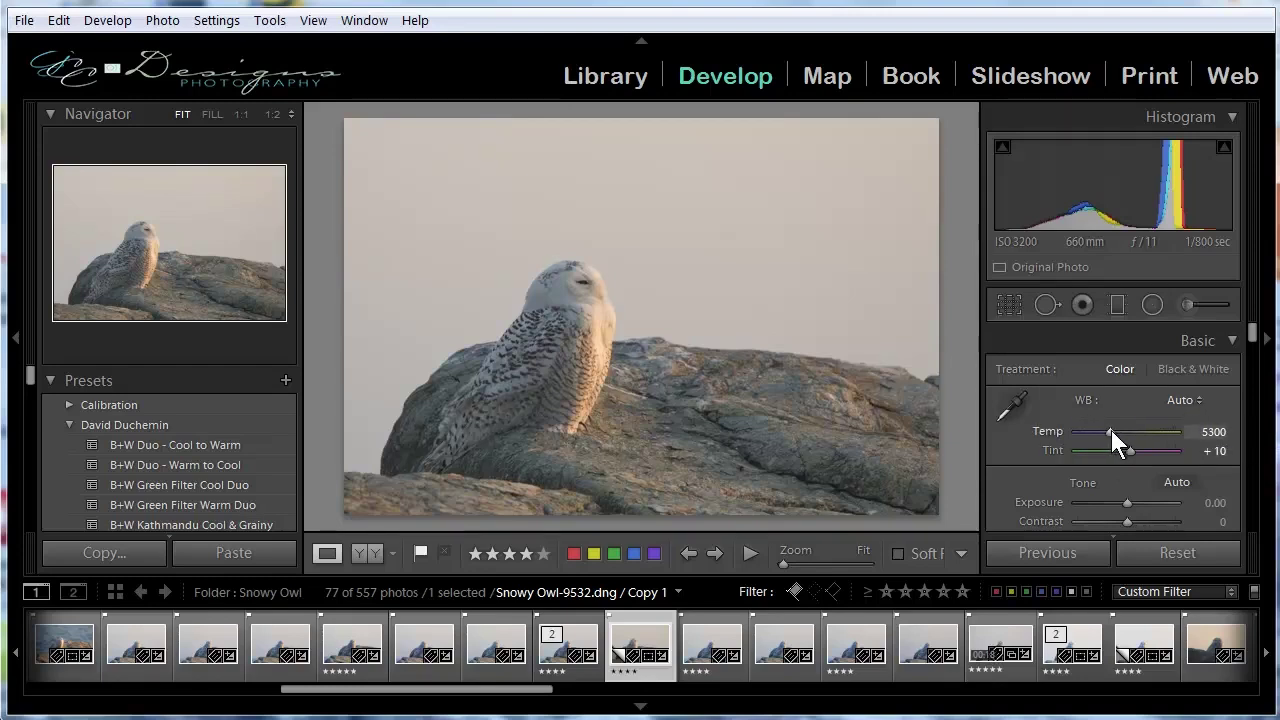
Step: Try a custom white balance with temperature 6040 and tint +20, and switch to the Cloudy preset
drag(1111, 430, 1134, 433)
drag(1146, 434, 1118, 436)
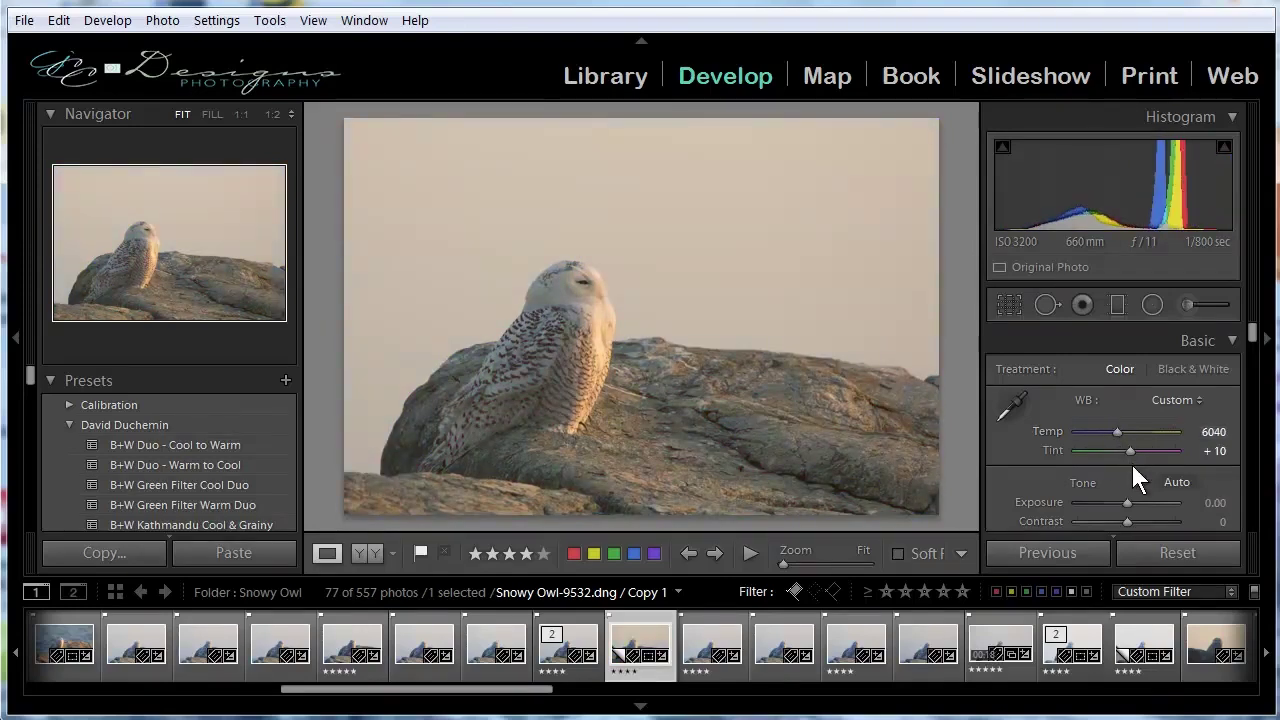
mouse_move(1129, 450)
mouse_down()
mouse_move(1143, 450)
mouse_move(1079, 445)
mouse_move(1127, 451)
mouse_up()
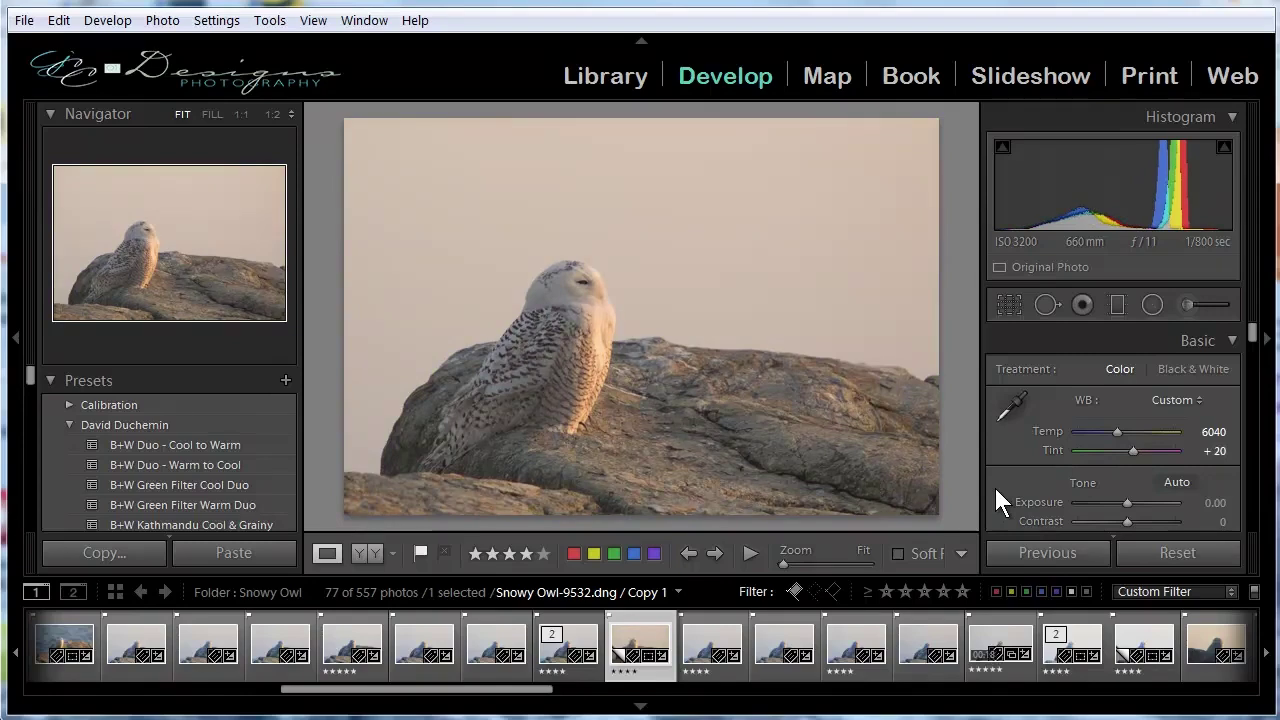
click(1173, 400)
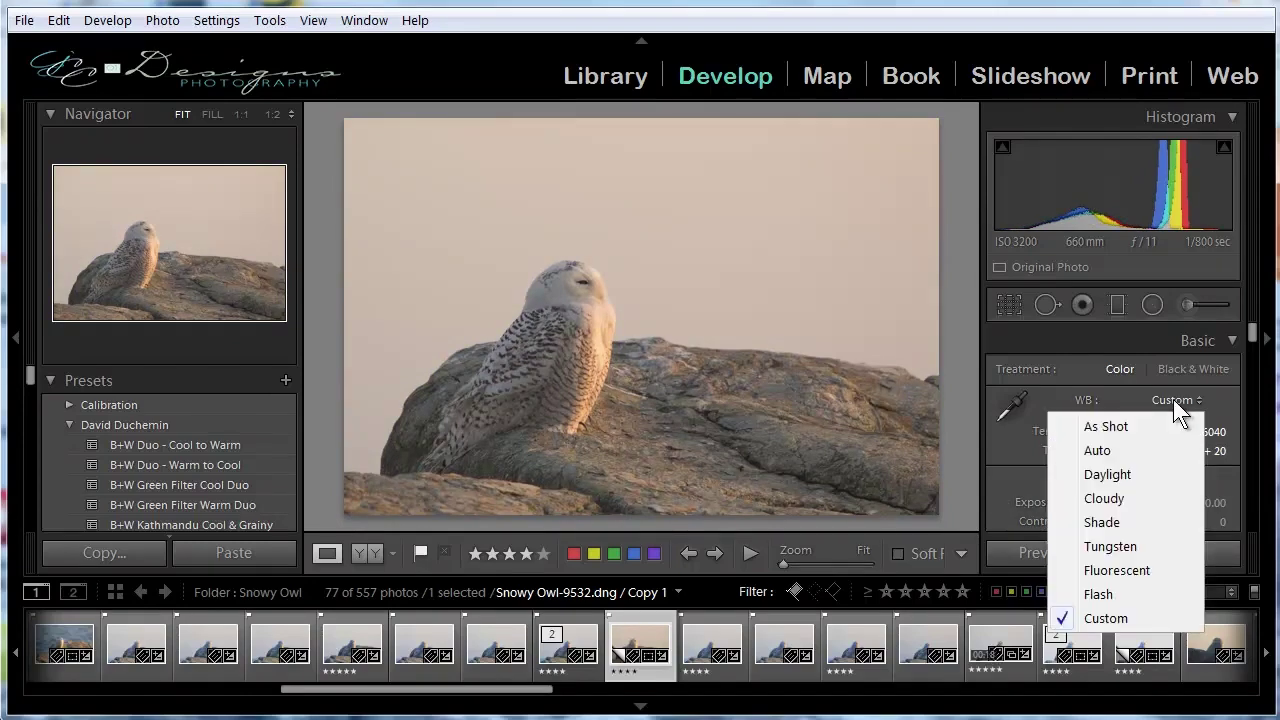
click(1116, 499)
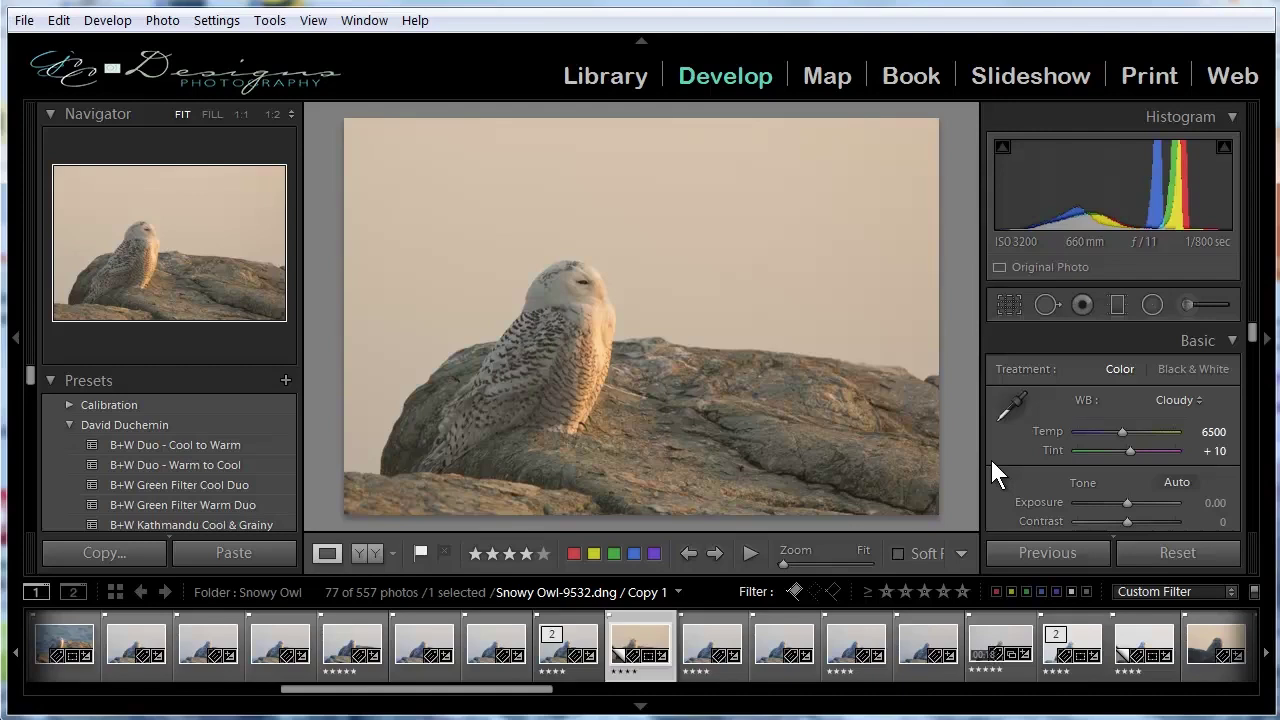
Step: Try the White Balance Selector on three neutral targets: the rock below the owl, the lower right rock, and the upper right rock
click(1013, 406)
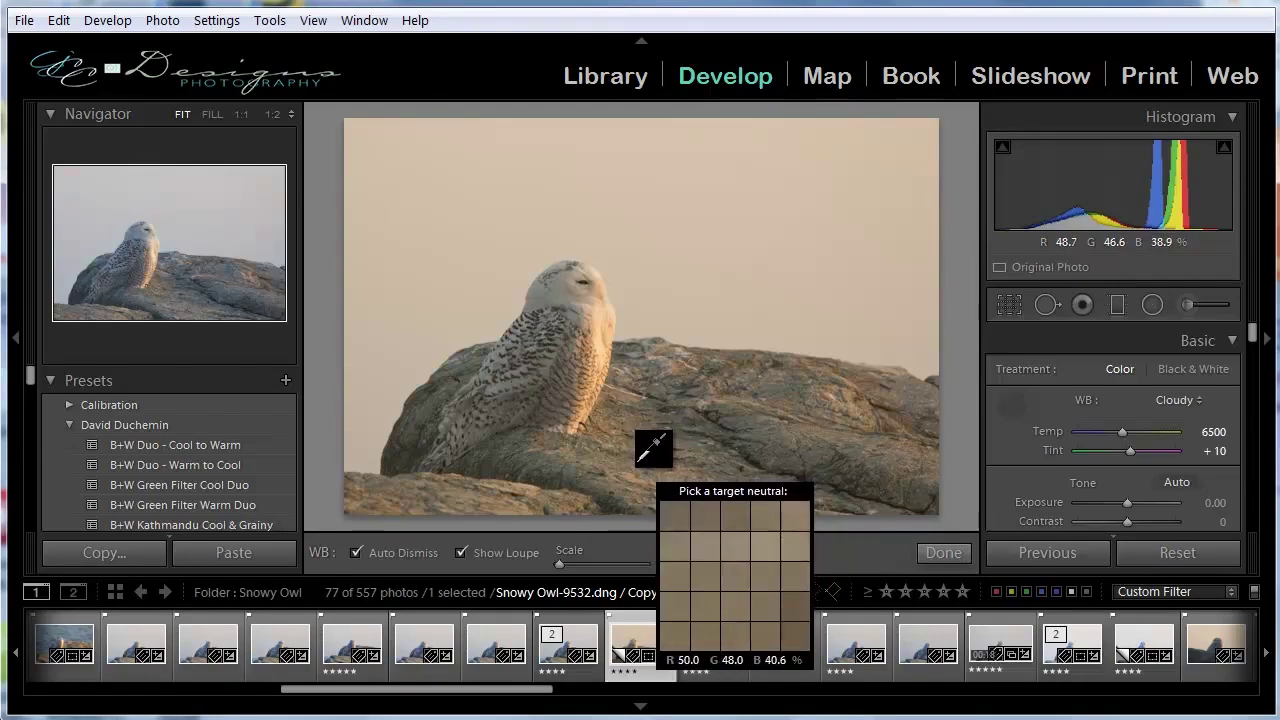
click(640, 462)
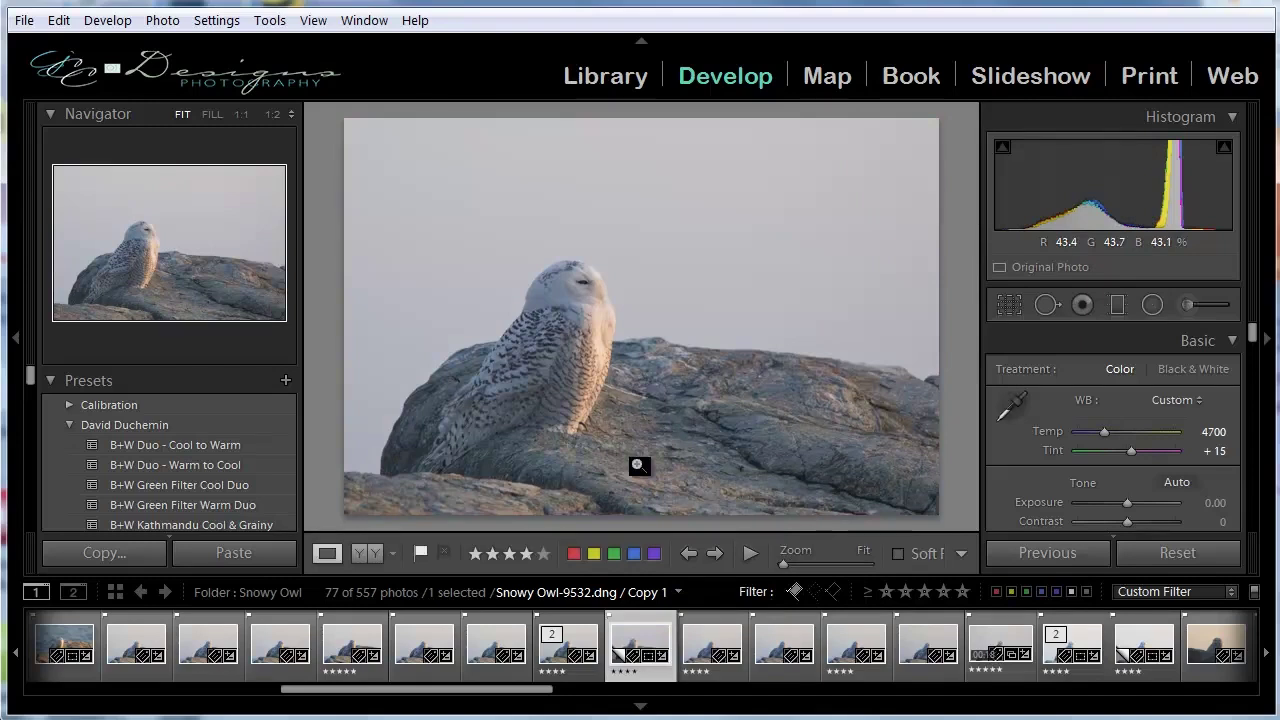
click(1009, 396)
click(888, 462)
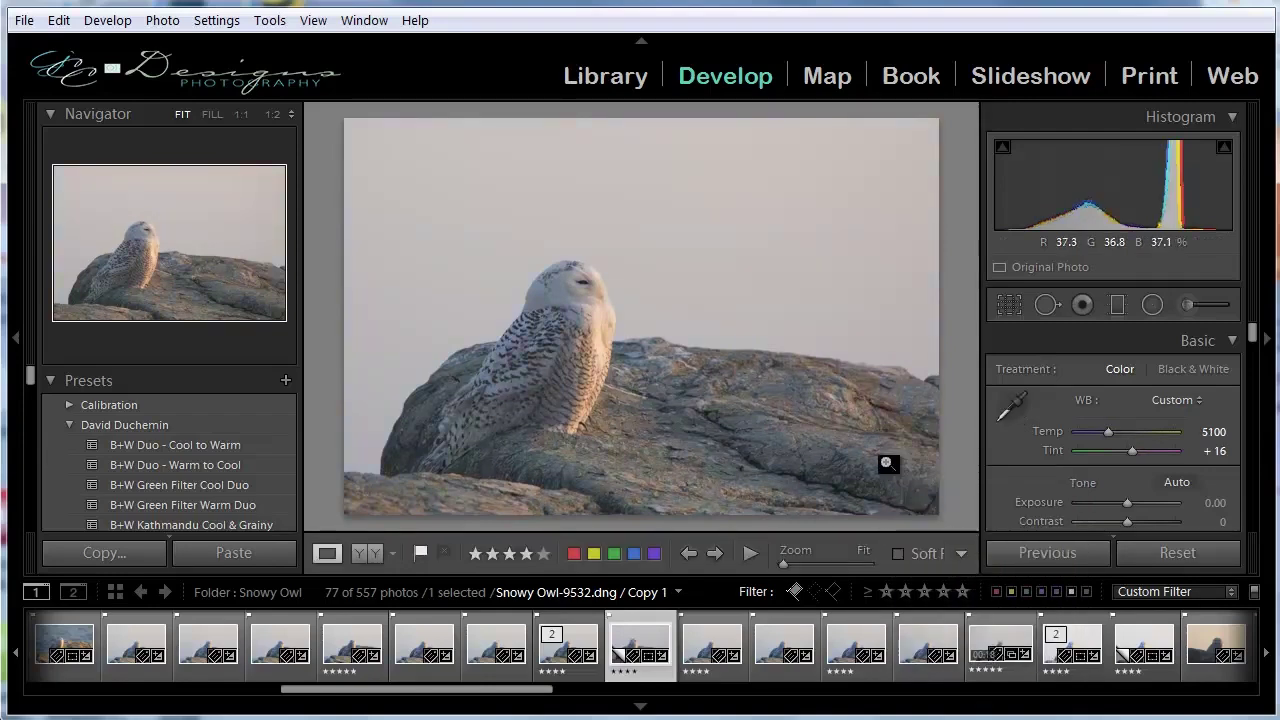
click(1010, 404)
click(834, 392)
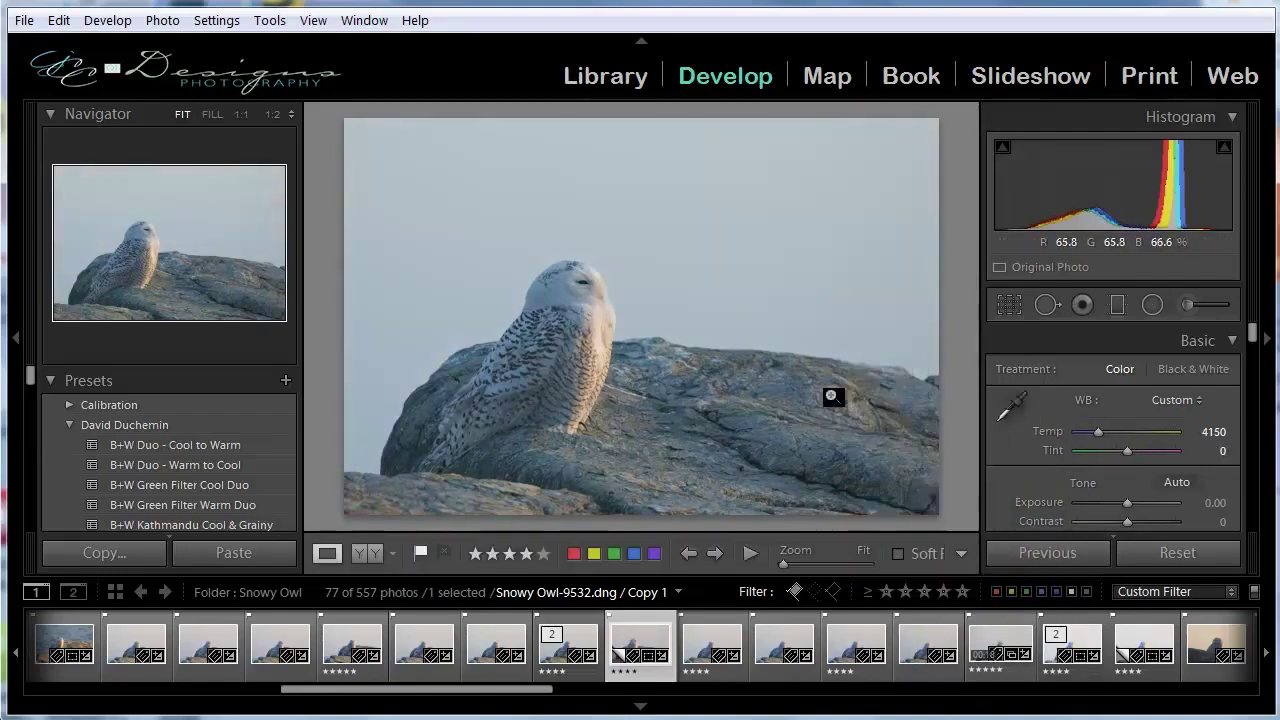
Step: Sample three neutral targets on the rock with the White Balance Selector, ending at temperature 5950 and tint +20
click(1011, 404)
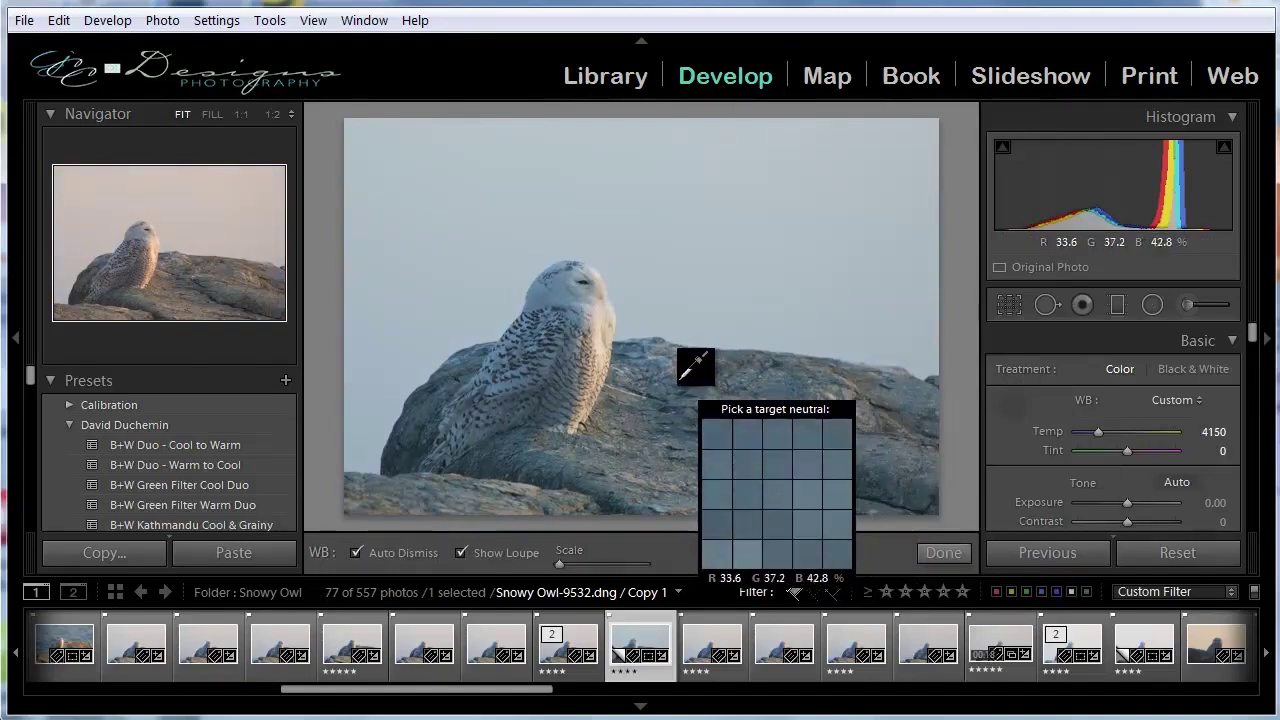
click(681, 381)
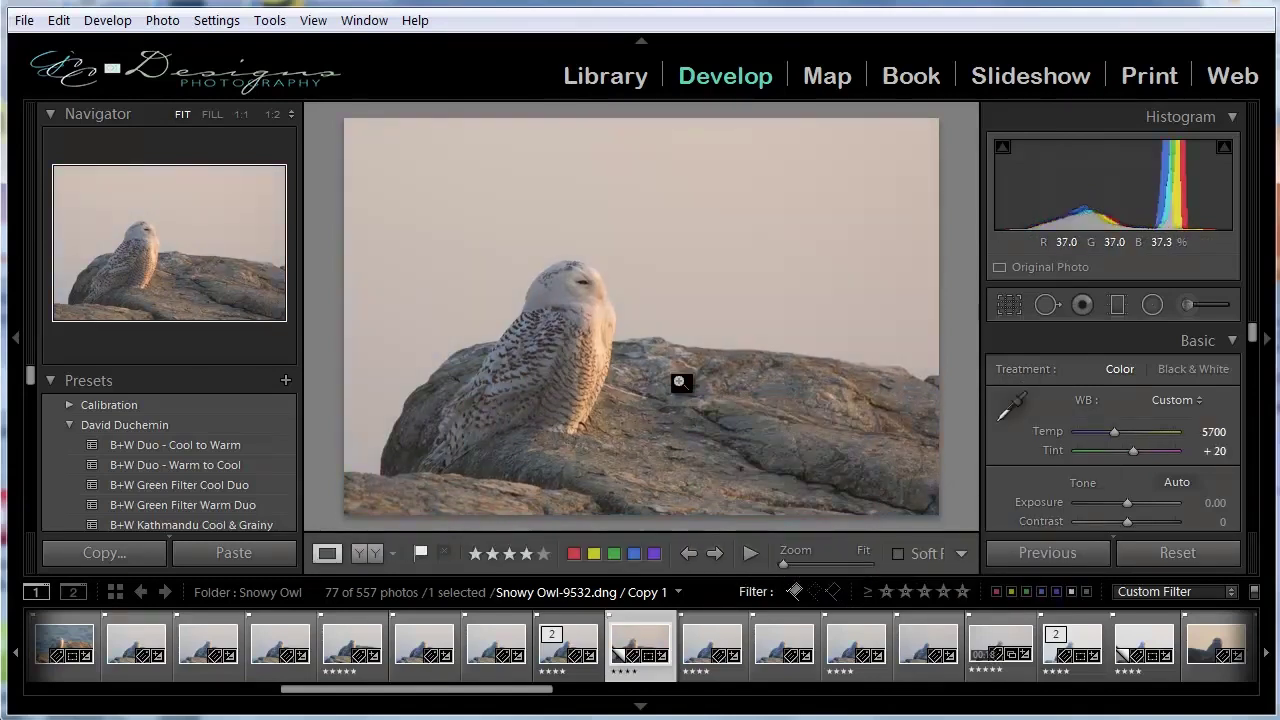
click(1012, 408)
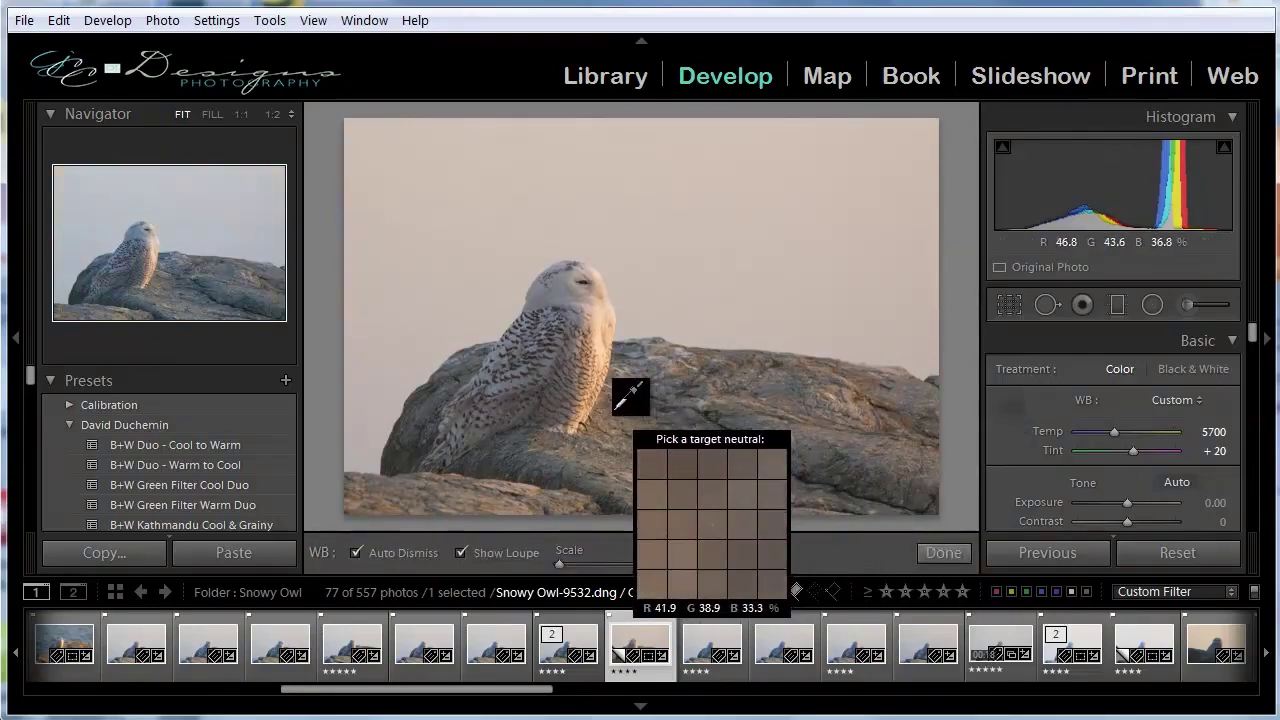
click(616, 410)
click(1031, 406)
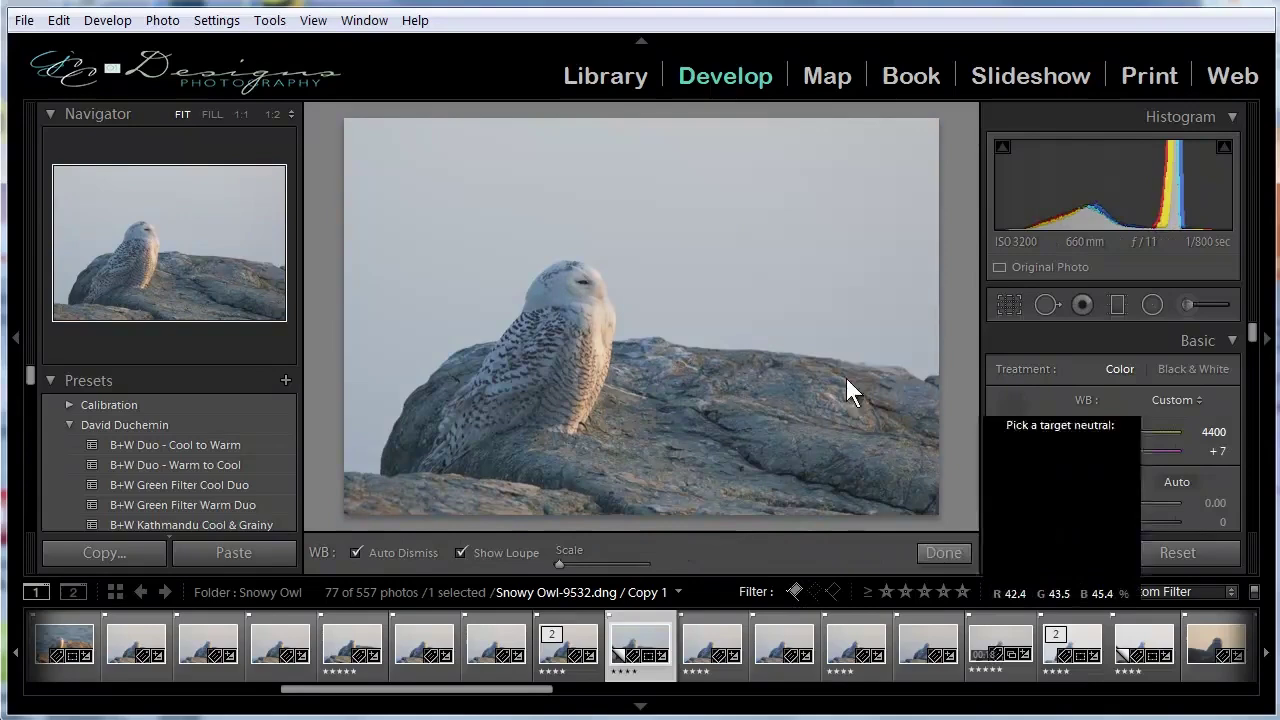
click(772, 388)
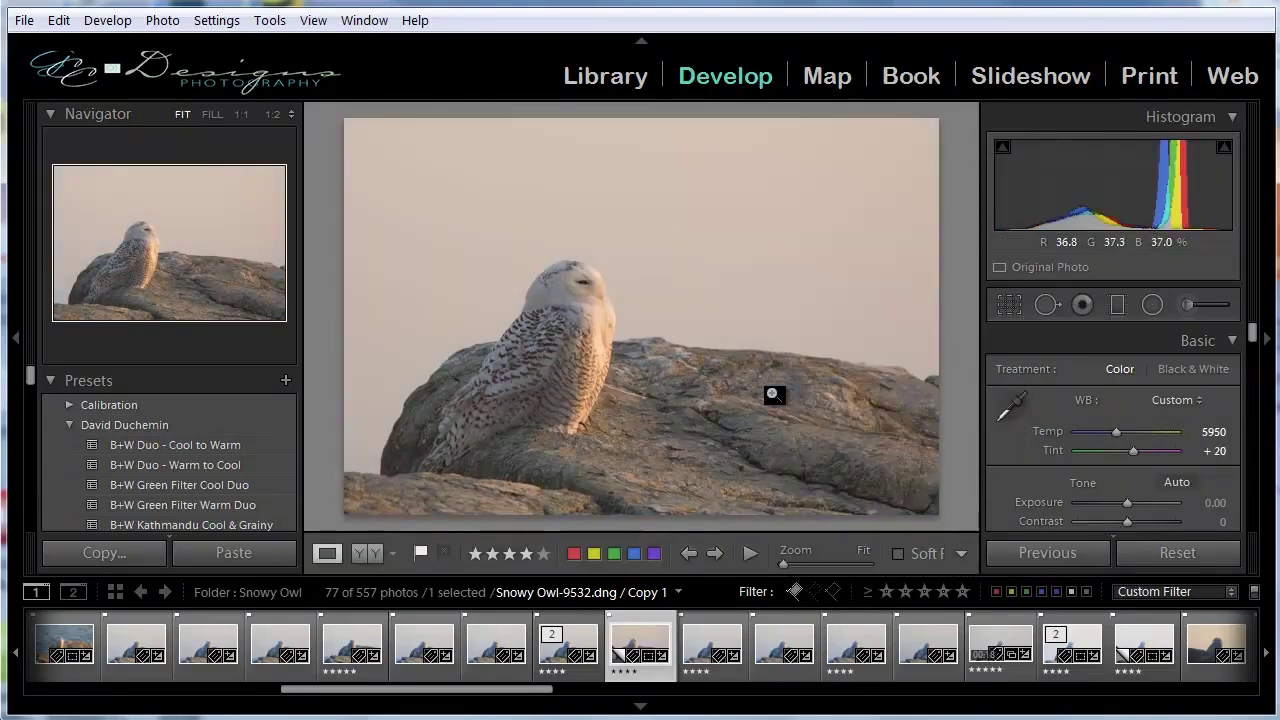
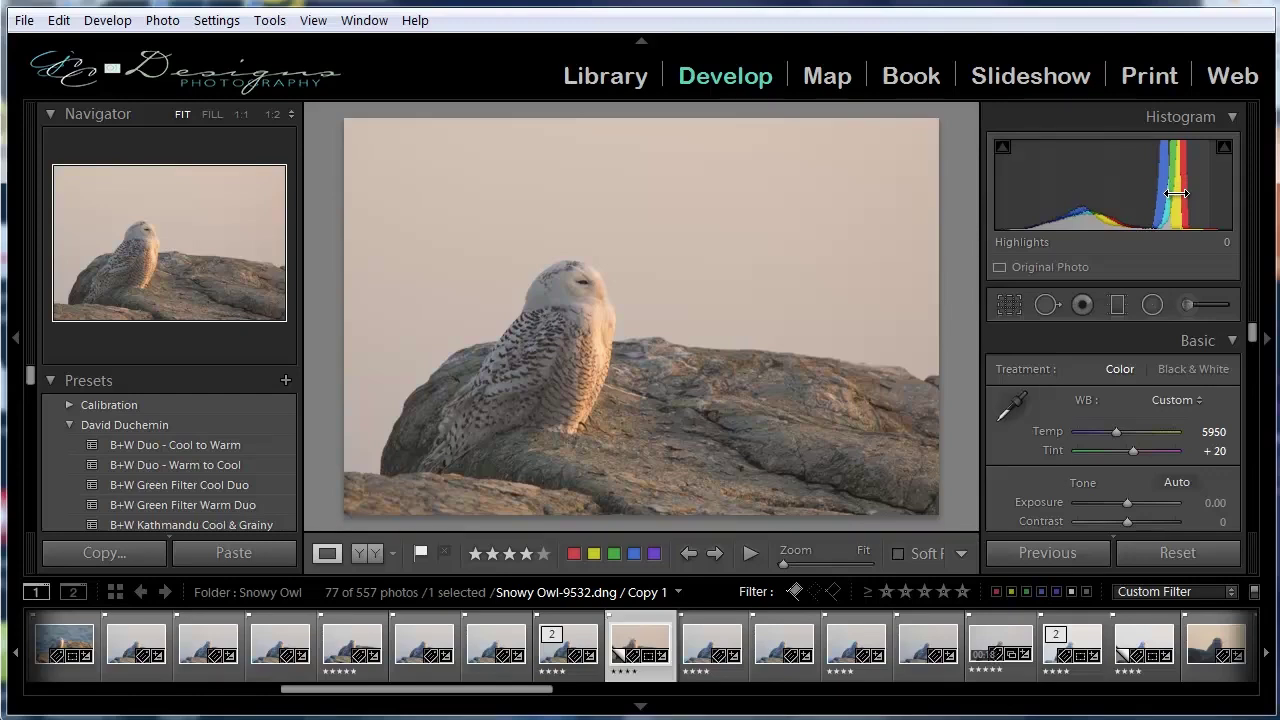
Step: Raise Highlights to +100, check the owl's chest feathers at 1:1, and reduce Highlights to +84
scroll(1066, 465, down, 2)
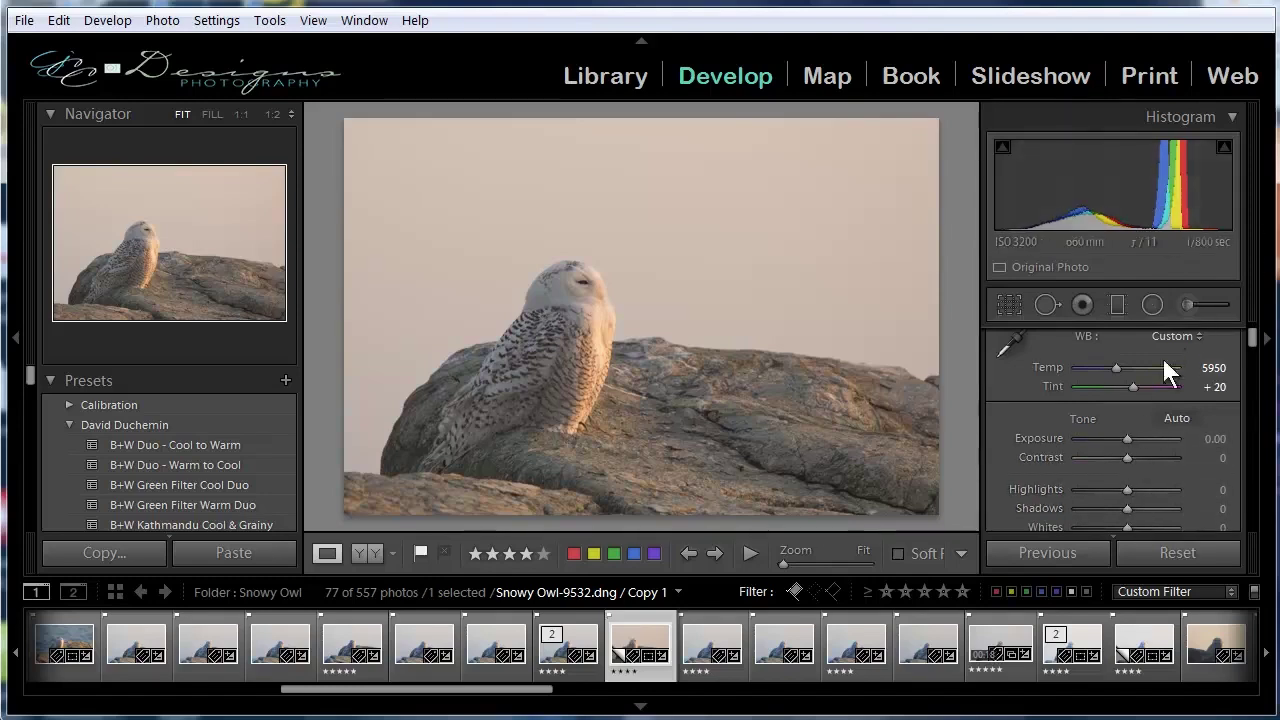
scroll(1072, 386, up, 2)
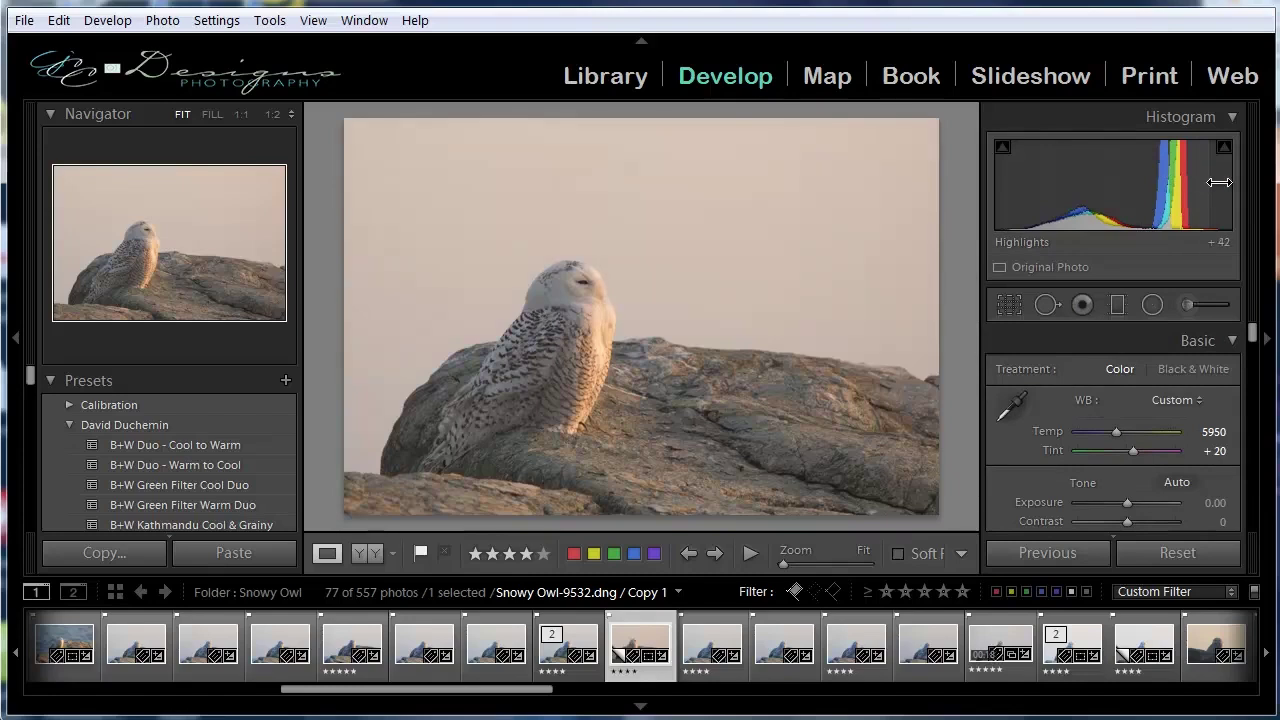
drag(1222, 182, 1279, 184)
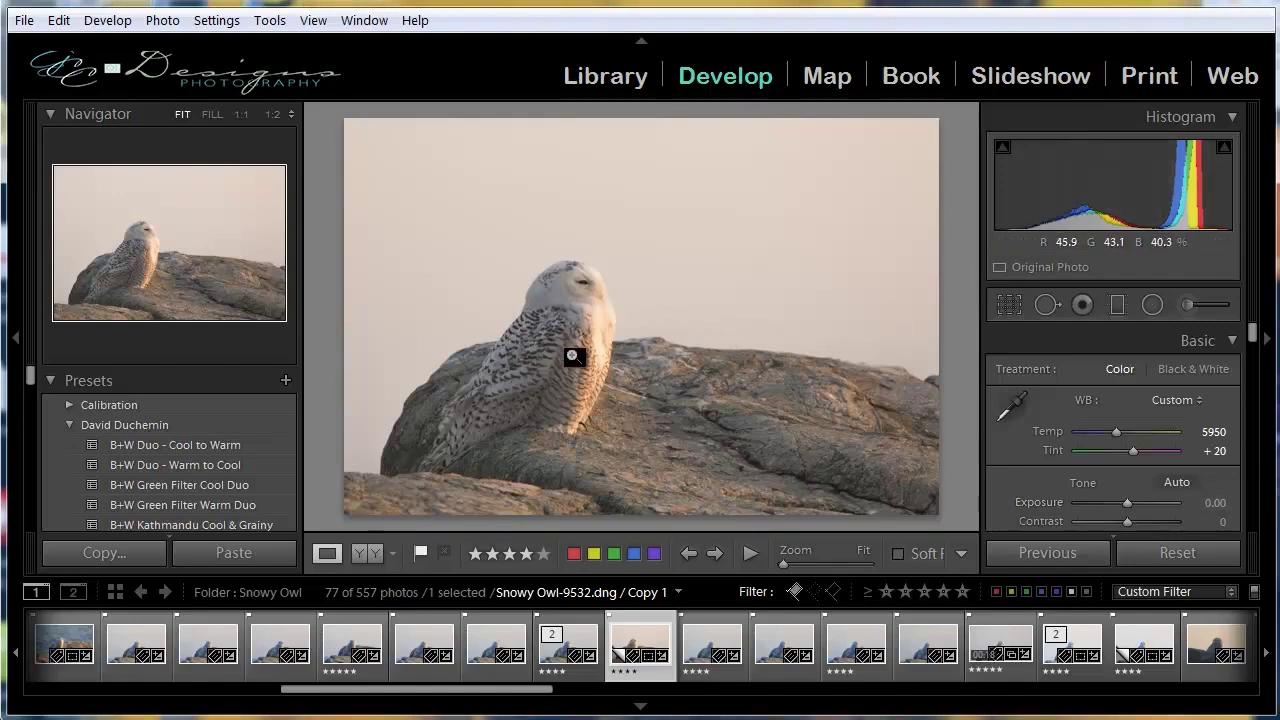
click(600, 343)
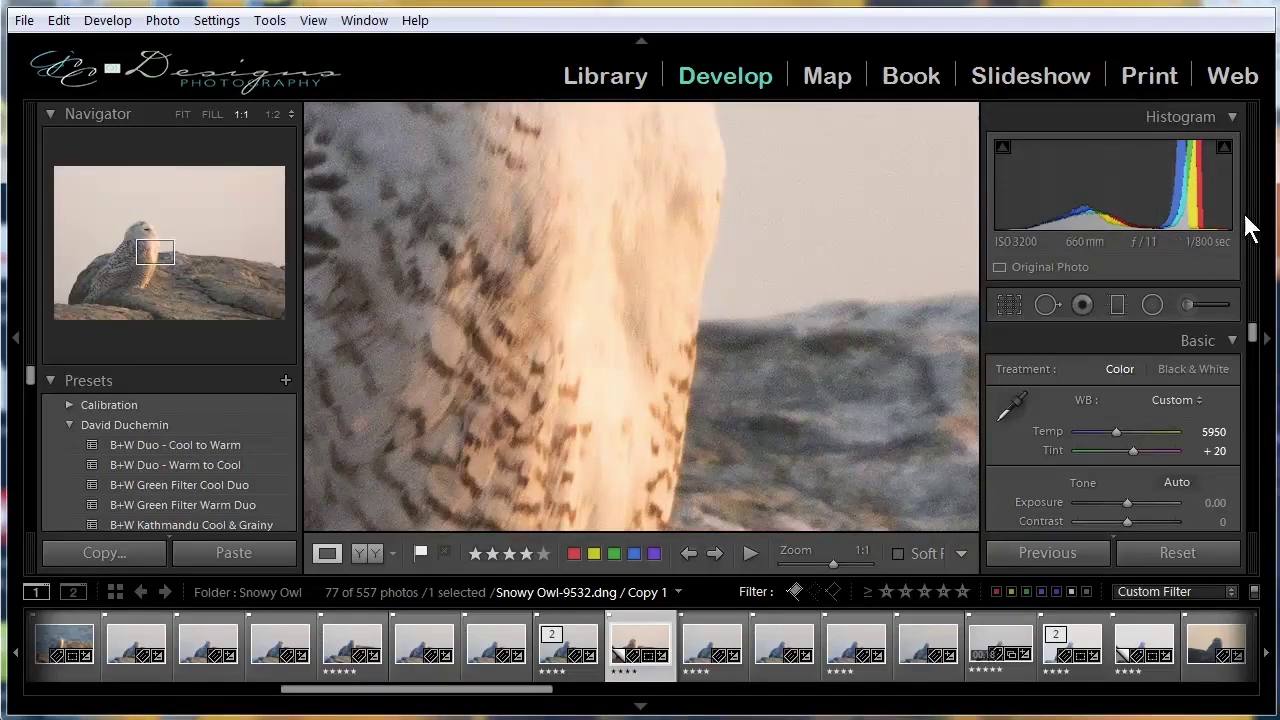
scroll(1080, 440, down, 3)
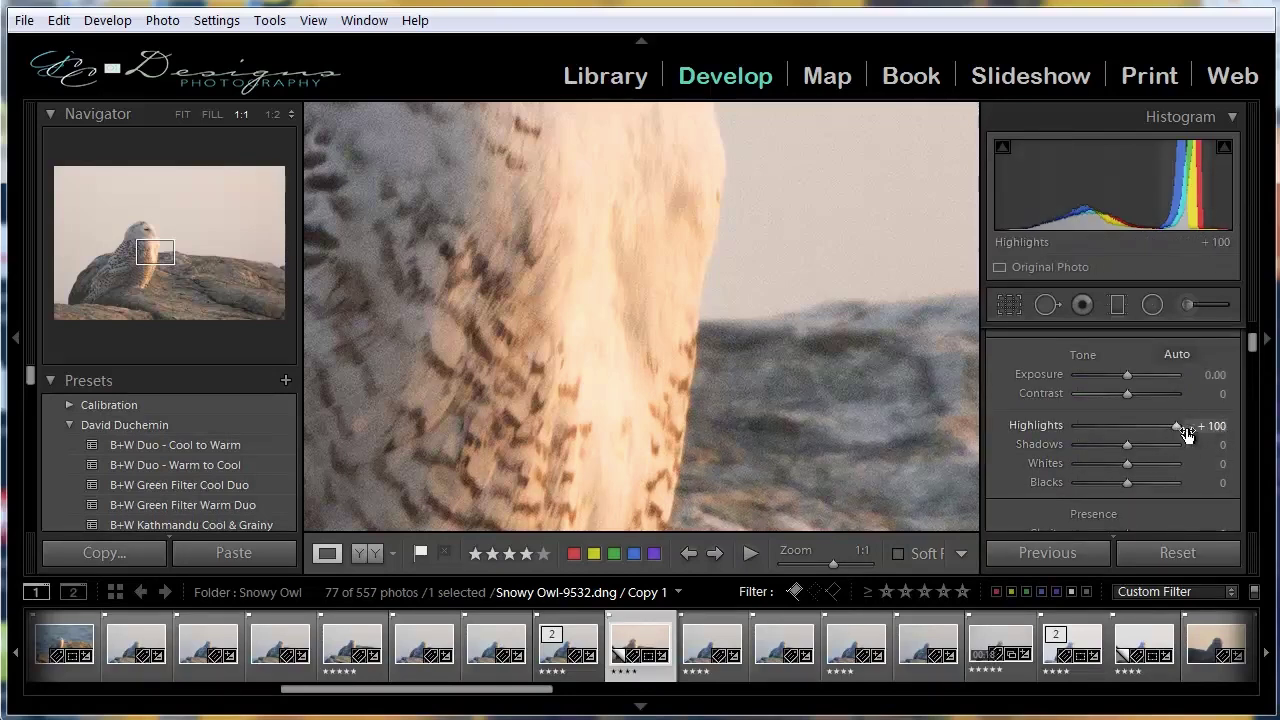
drag(1176, 428, 1169, 427)
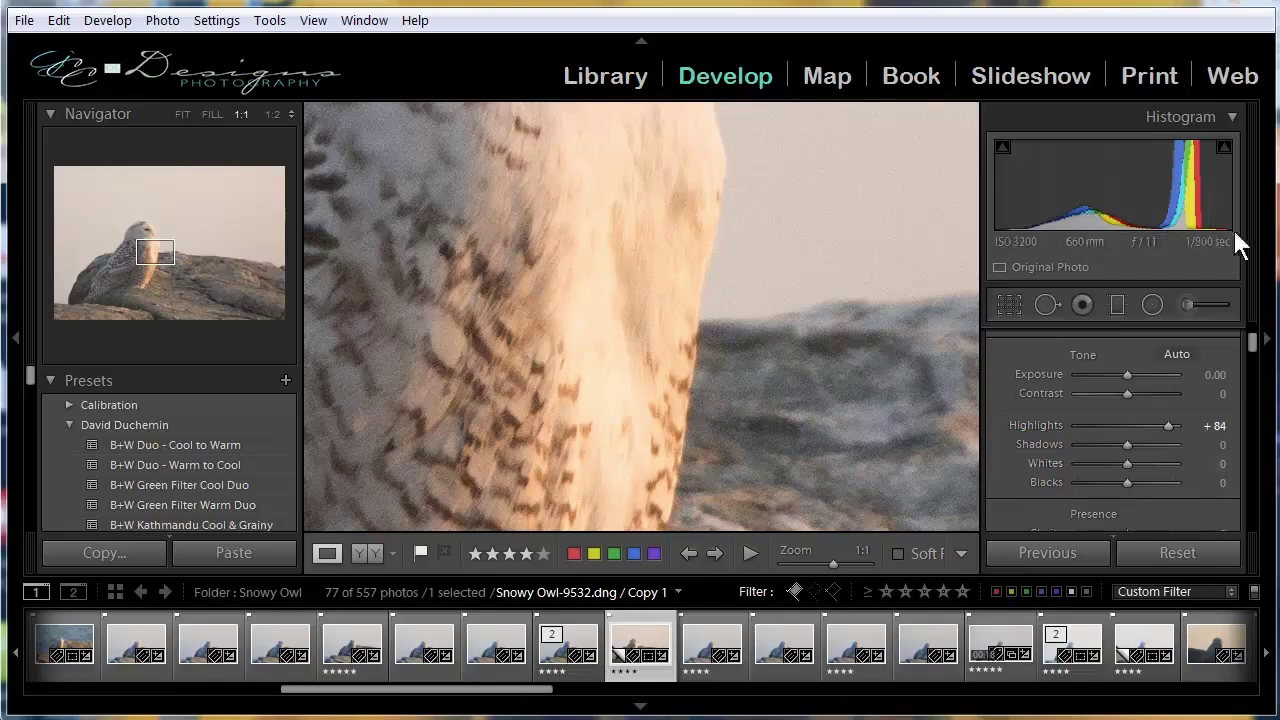
click(650, 338)
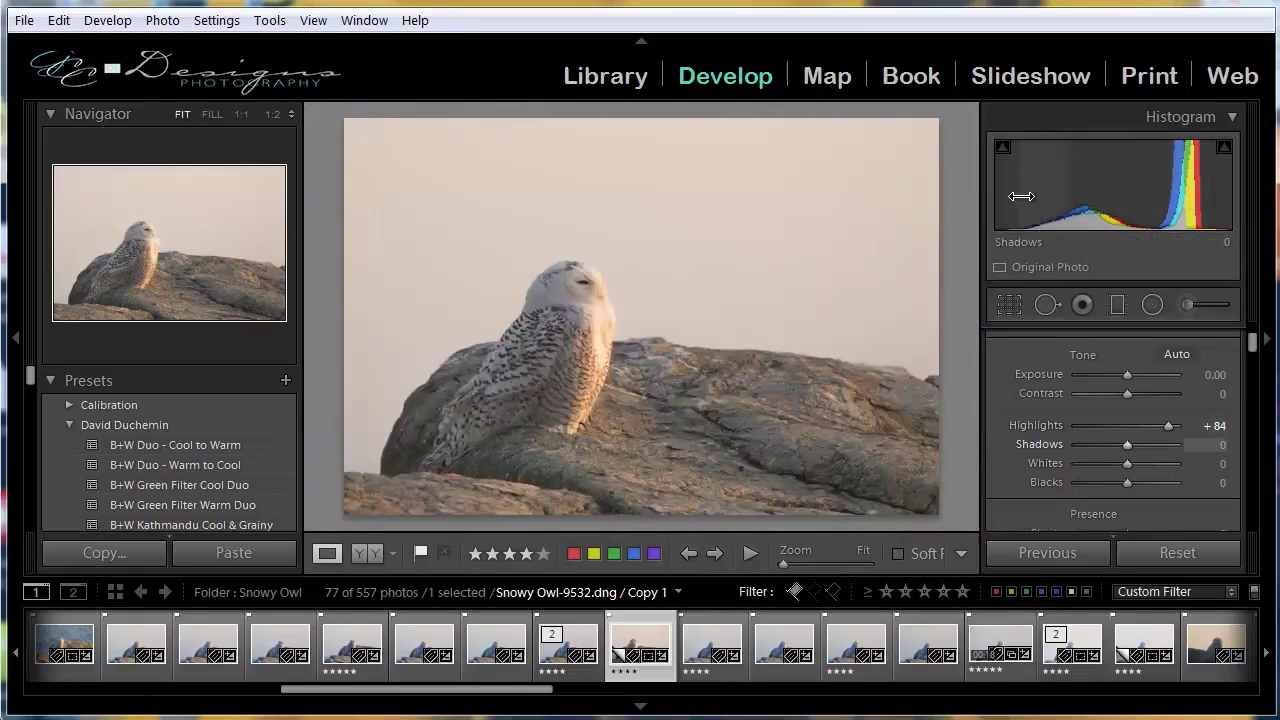
Step: Lower Shadows to -45 and Blacks to -7
mouse_move(1033, 200)
mouse_down()
mouse_move(1000, 201)
mouse_move(1049, 205)
mouse_move(1026, 206)
mouse_move(1037, 205)
mouse_up()
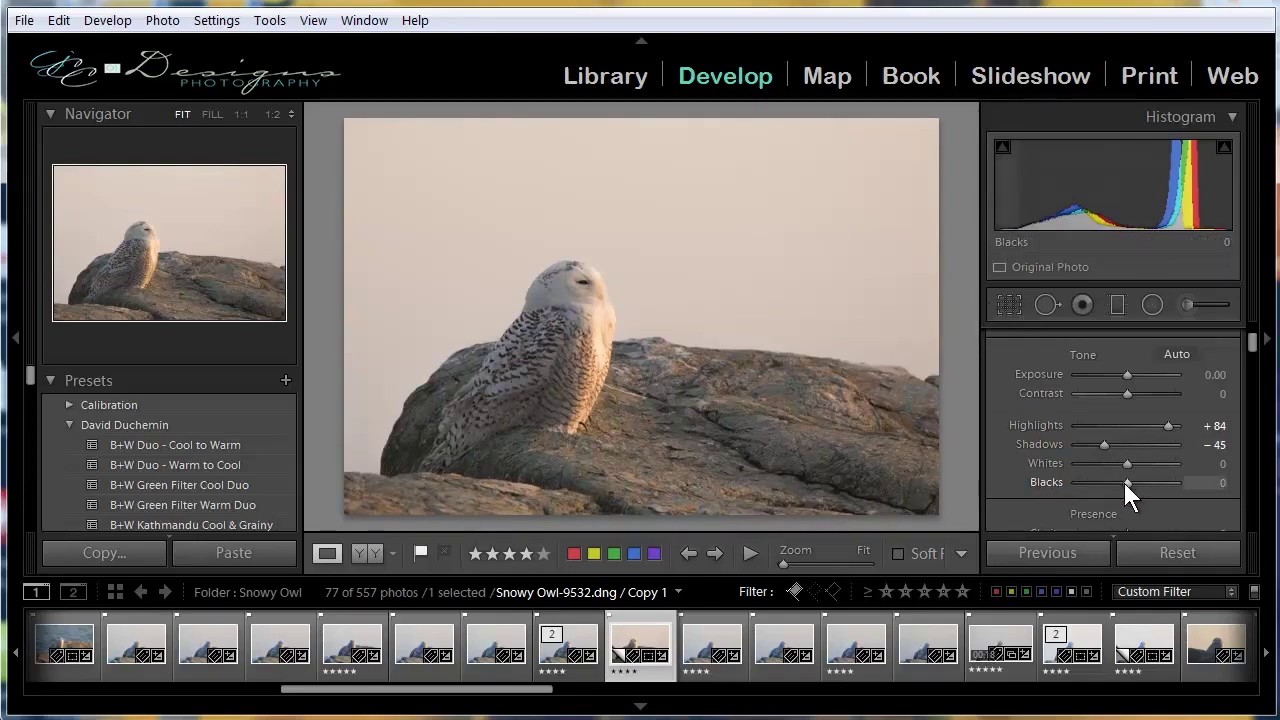
drag(1127, 483, 1122, 481)
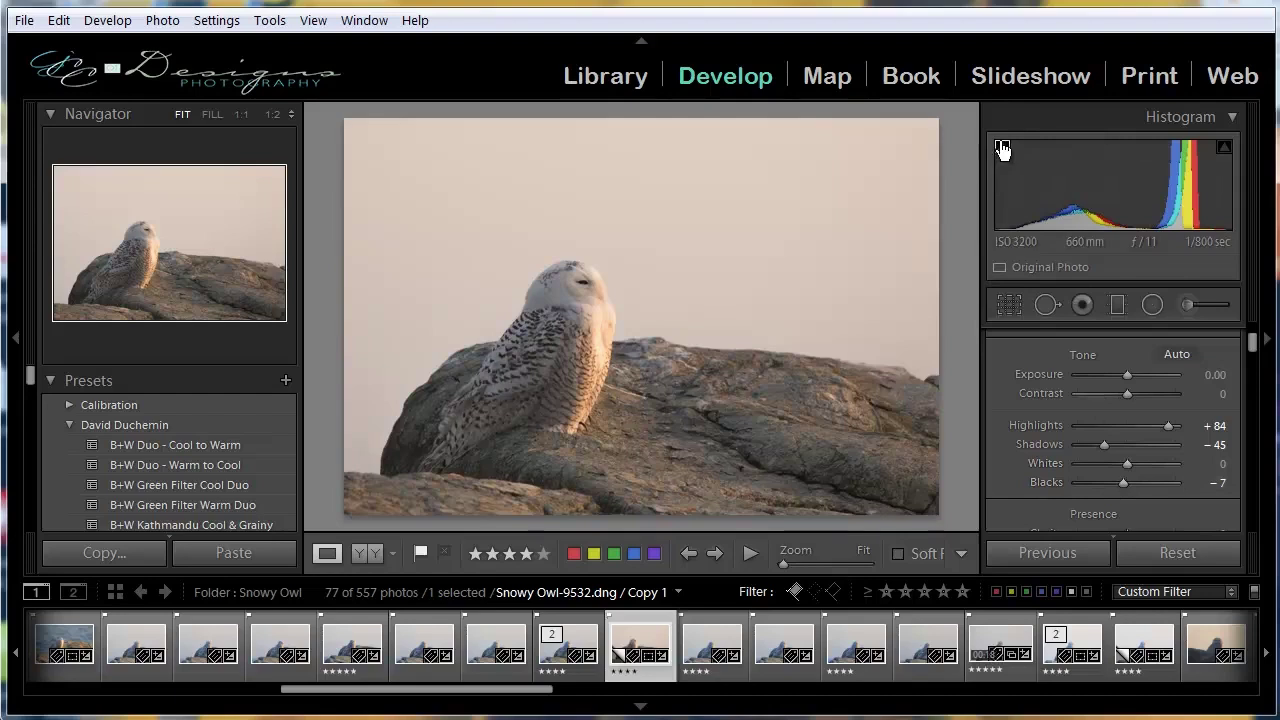
Step: Using the clipping warnings, try Blacks at -98, set it to -52, and check the dark rock crevice at 1:1 with the shadow warning off
drag(1122, 482, 1077, 477)
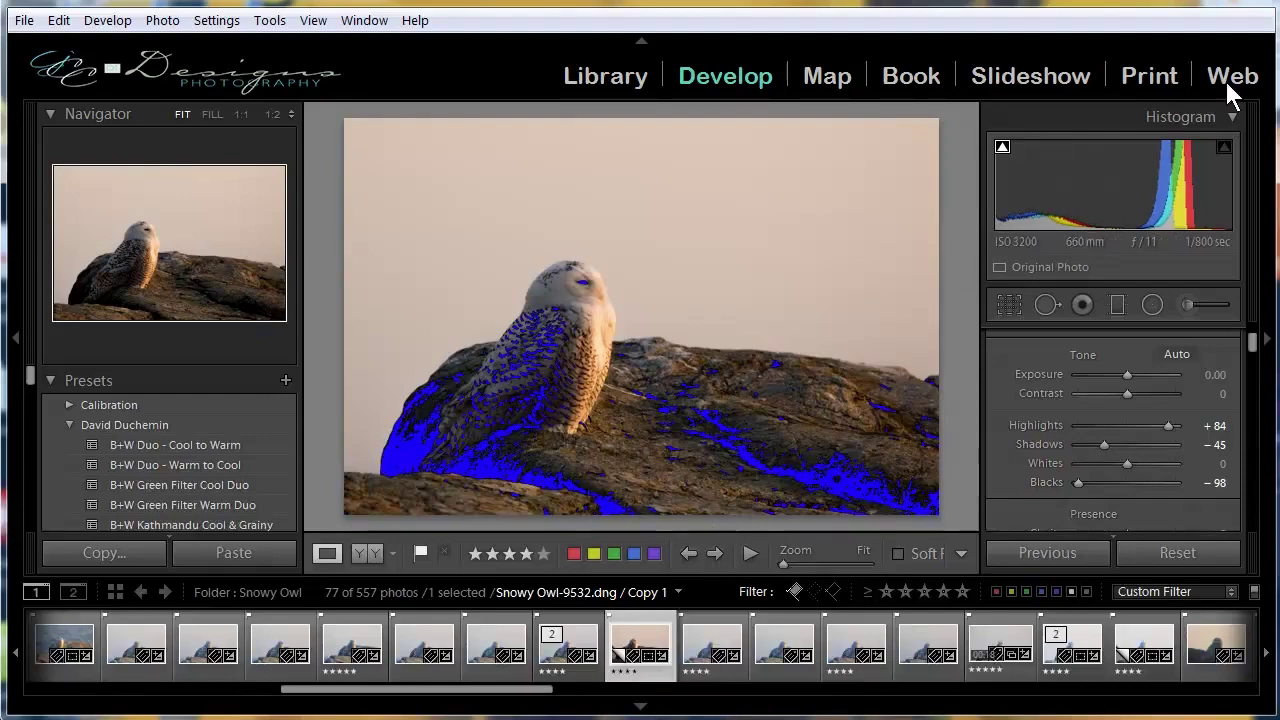
click(1224, 150)
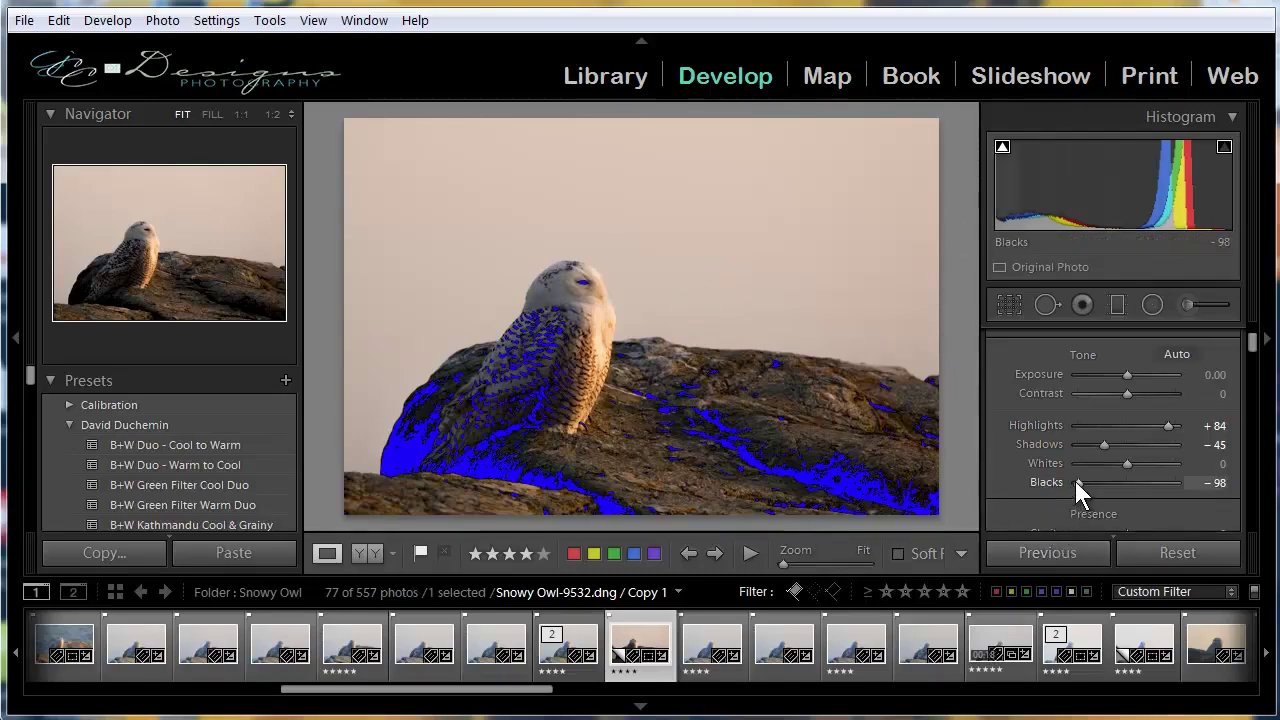
drag(1075, 481, 1098, 485)
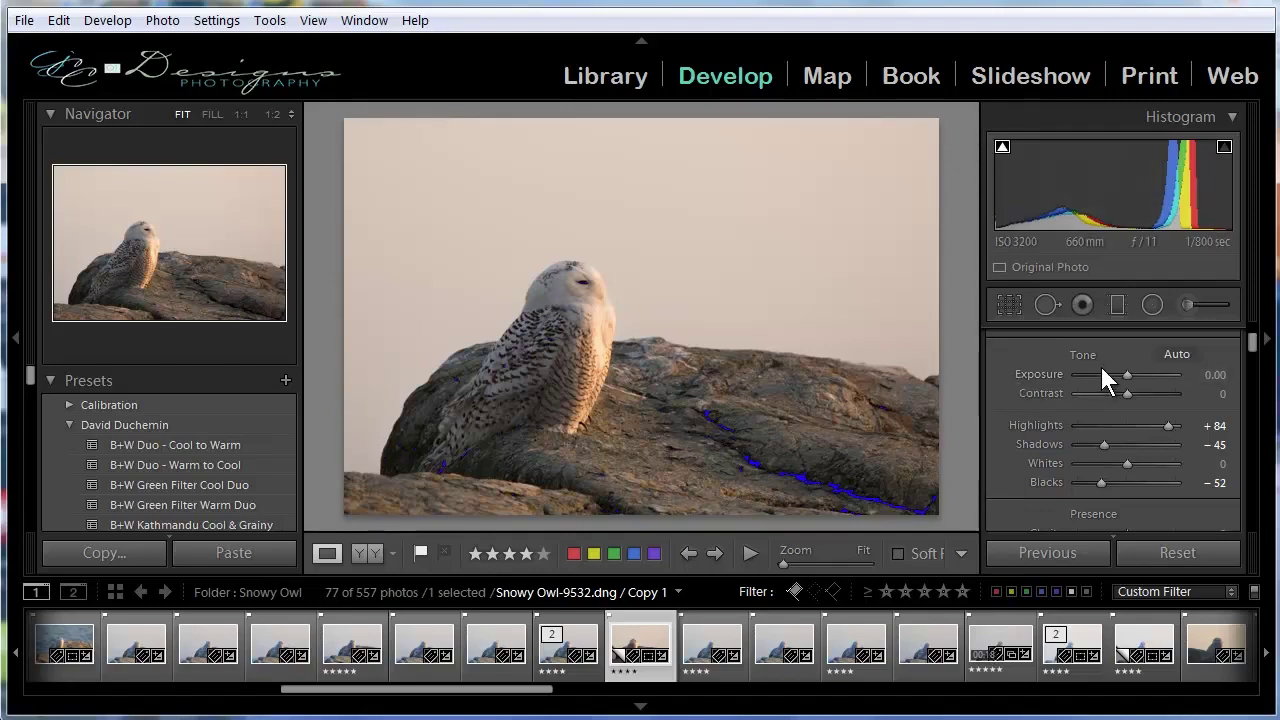
click(1002, 146)
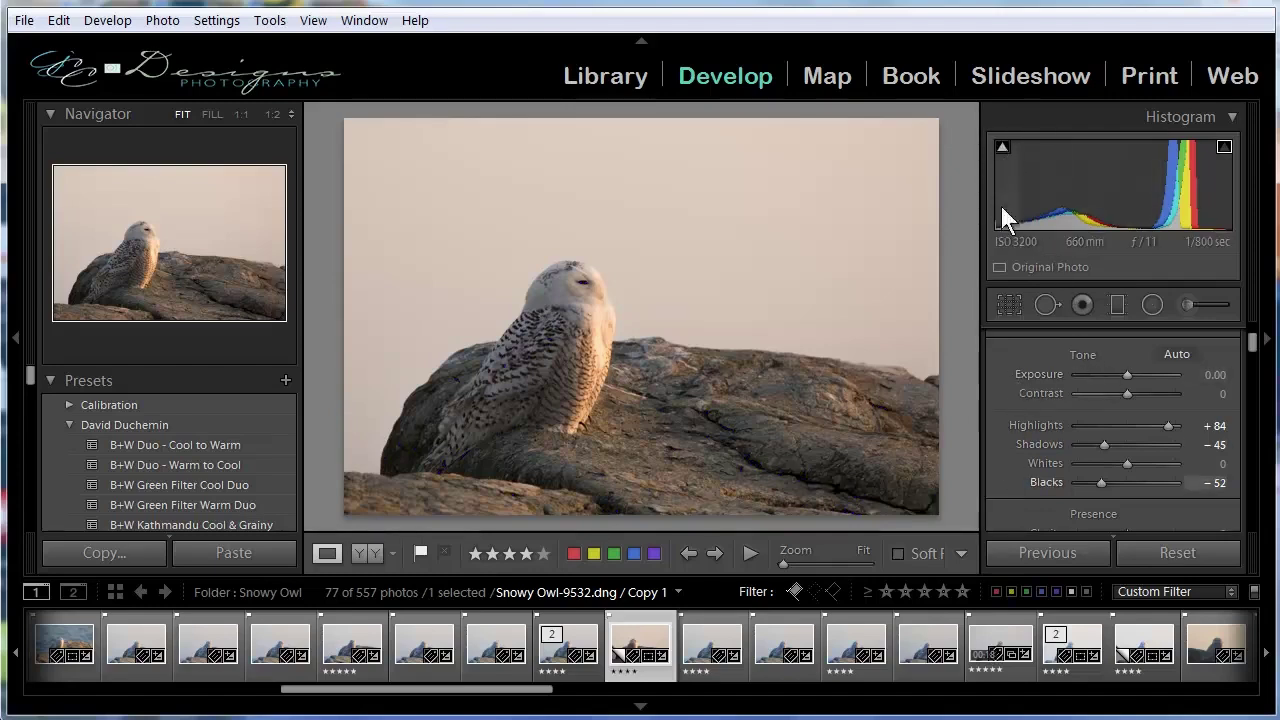
click(829, 491)
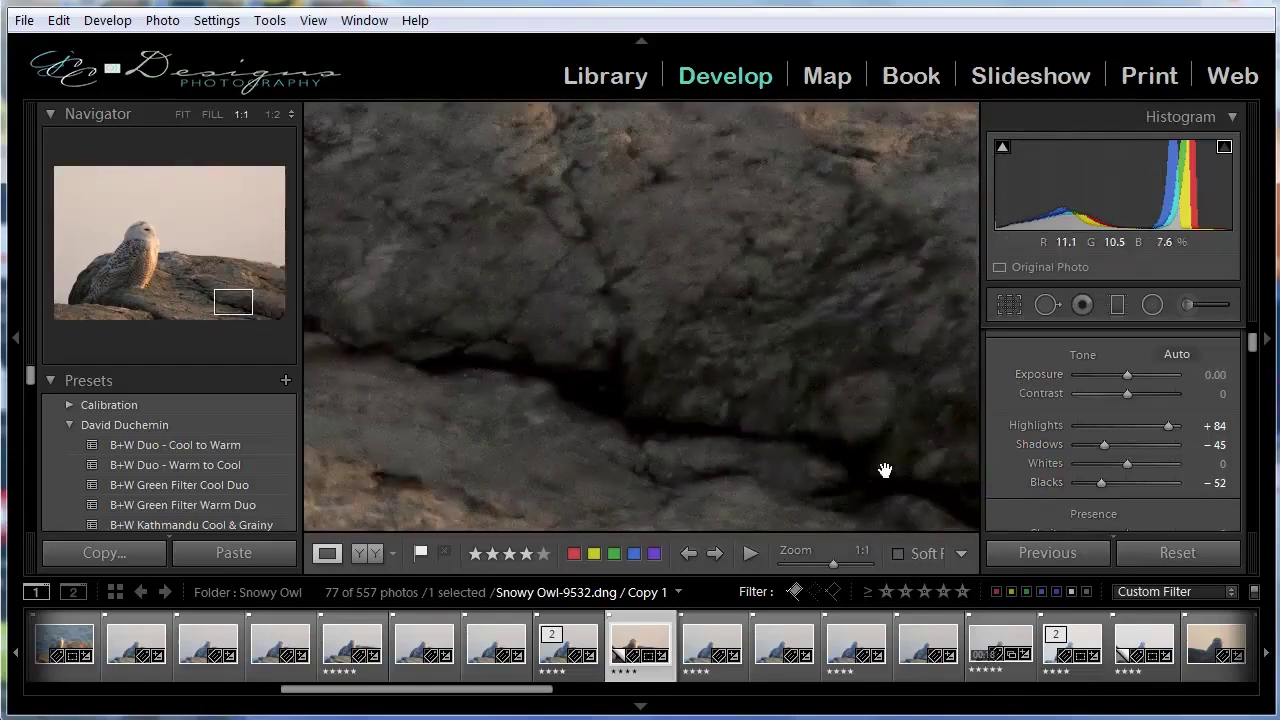
click(549, 367)
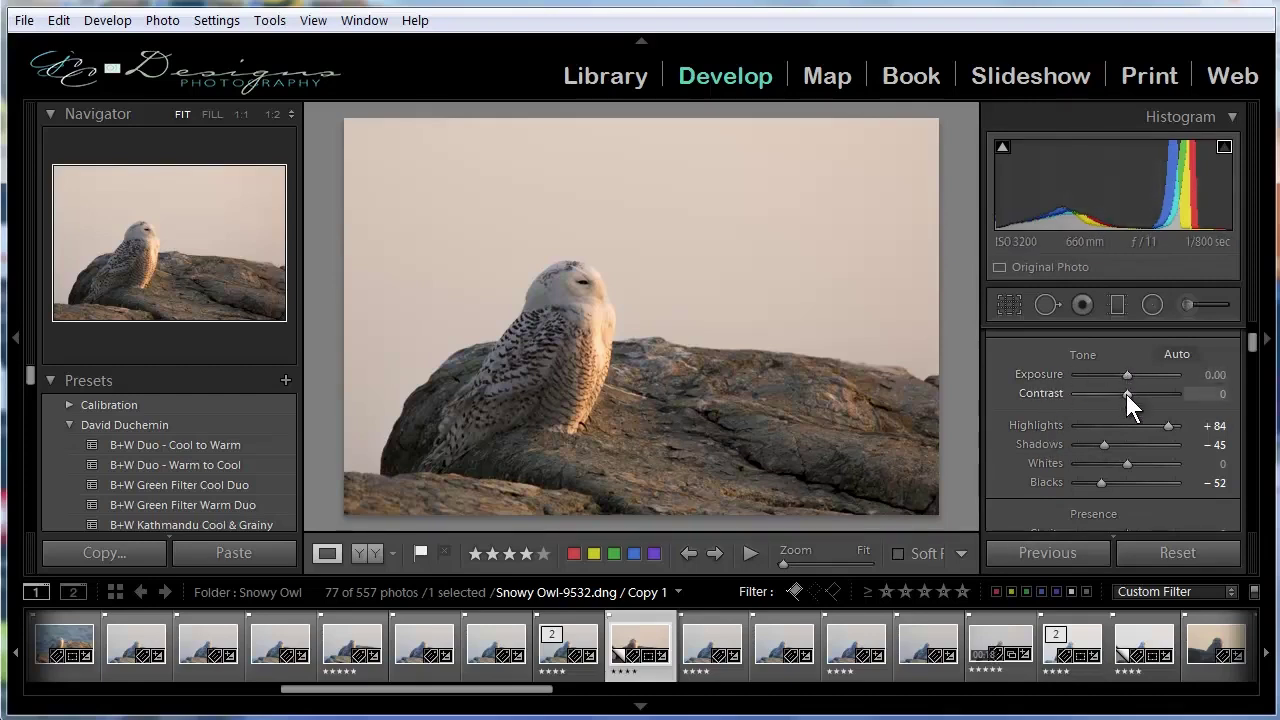
Step: Set Contrast to -3 and check the owl's head and chest at 1:1
mouse_move(1126, 394)
mouse_down()
mouse_move(1199, 402)
mouse_move(1036, 392)
mouse_move(1167, 407)
mouse_move(1110, 403)
mouse_move(1141, 401)
mouse_move(1124, 403)
mouse_up()
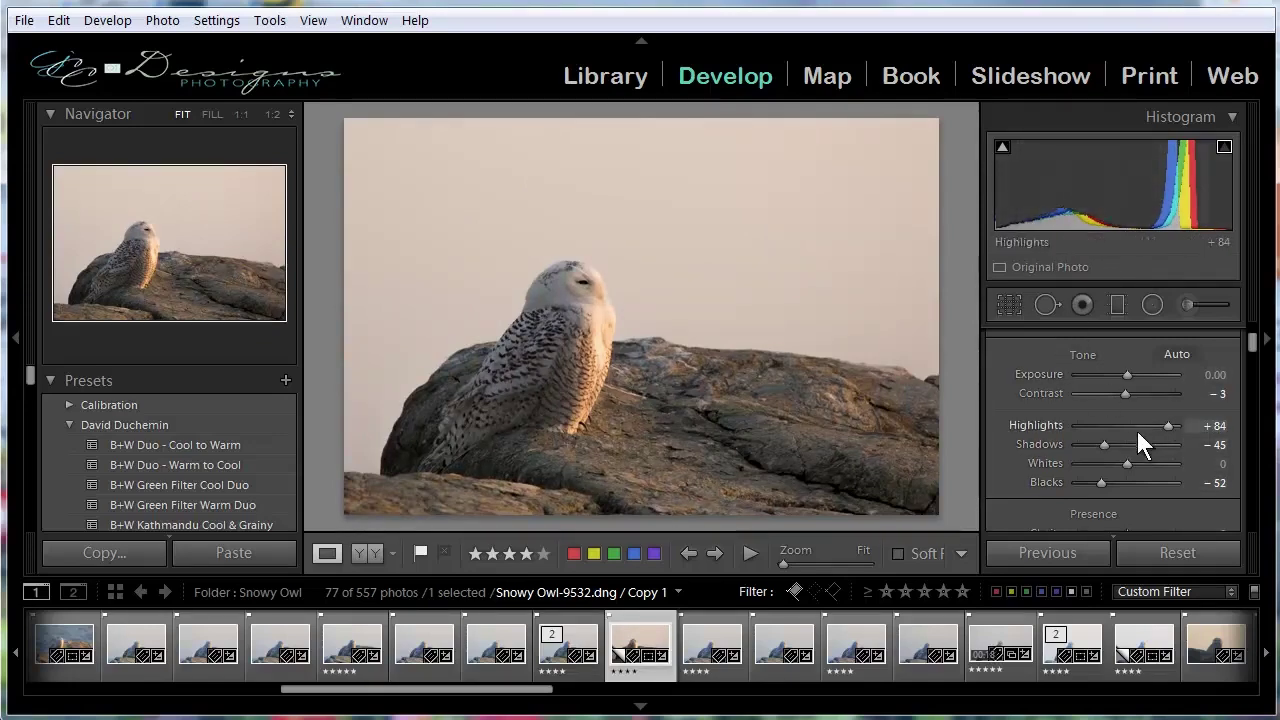
mouse_move(1124, 392)
mouse_down()
mouse_move(1151, 397)
mouse_move(1114, 395)
mouse_move(1158, 397)
mouse_move(1124, 392)
mouse_up()
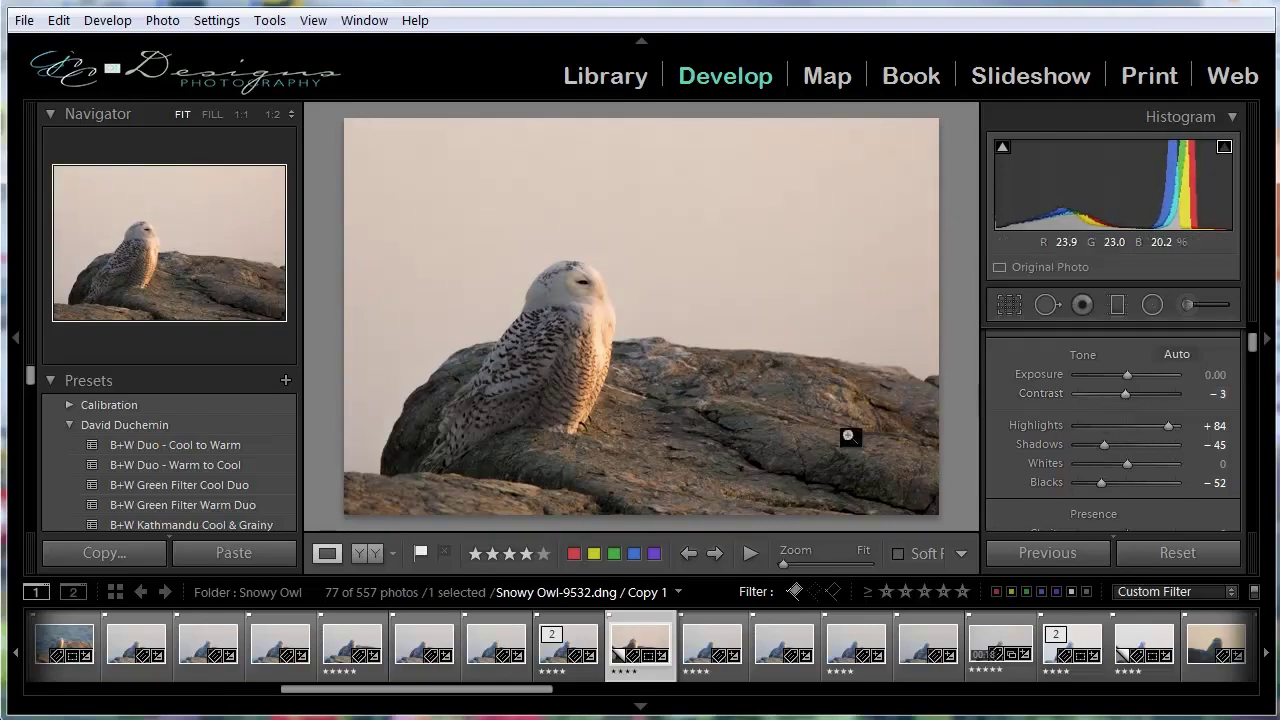
click(574, 282)
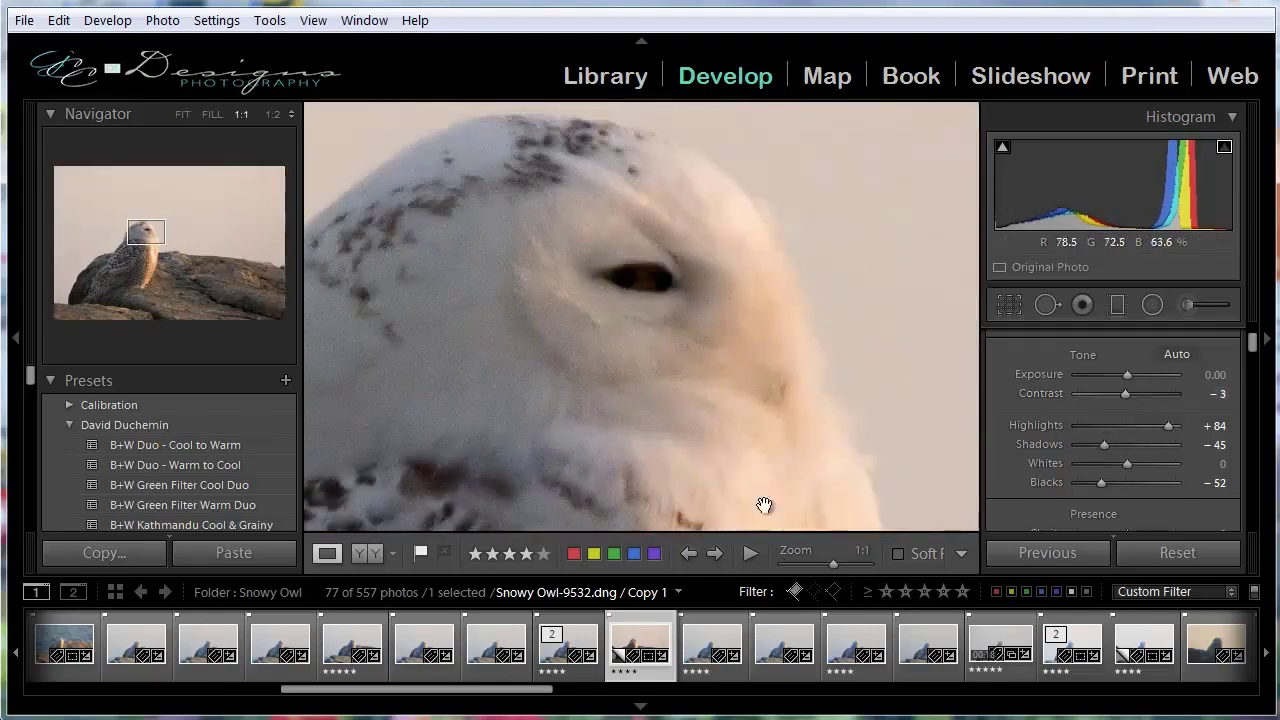
drag(766, 480, 737, 423)
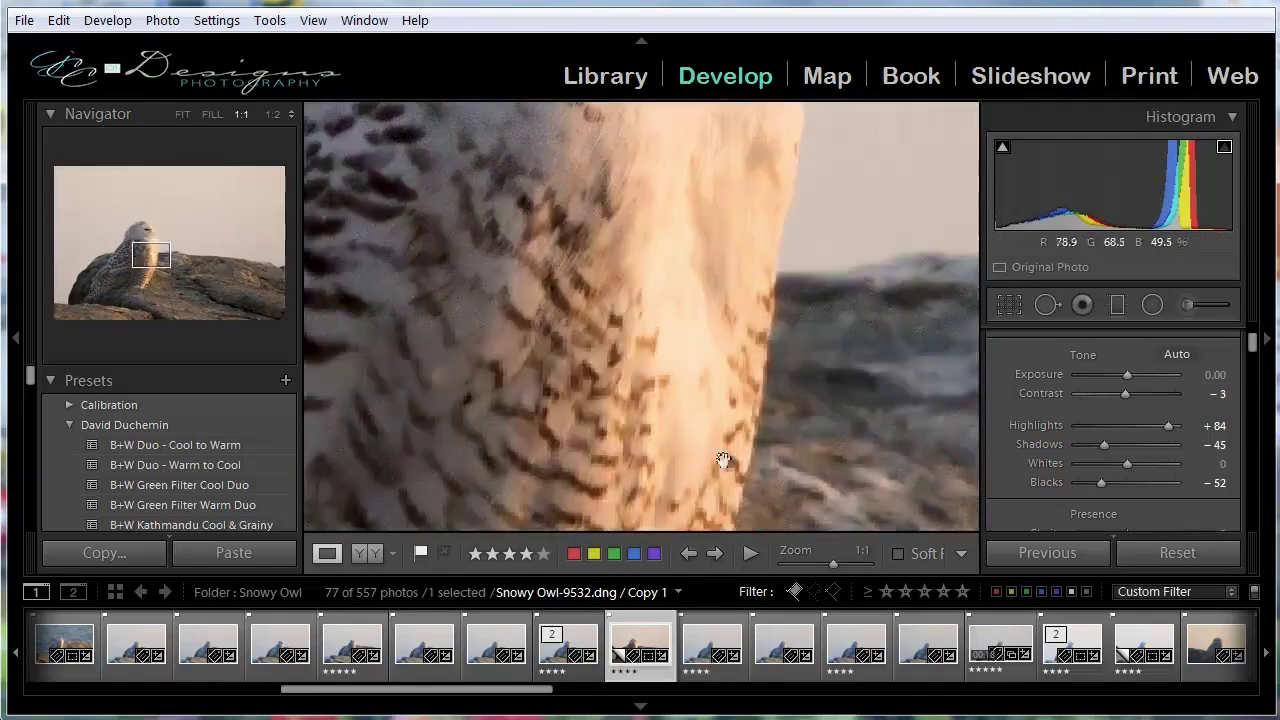
click(688, 404)
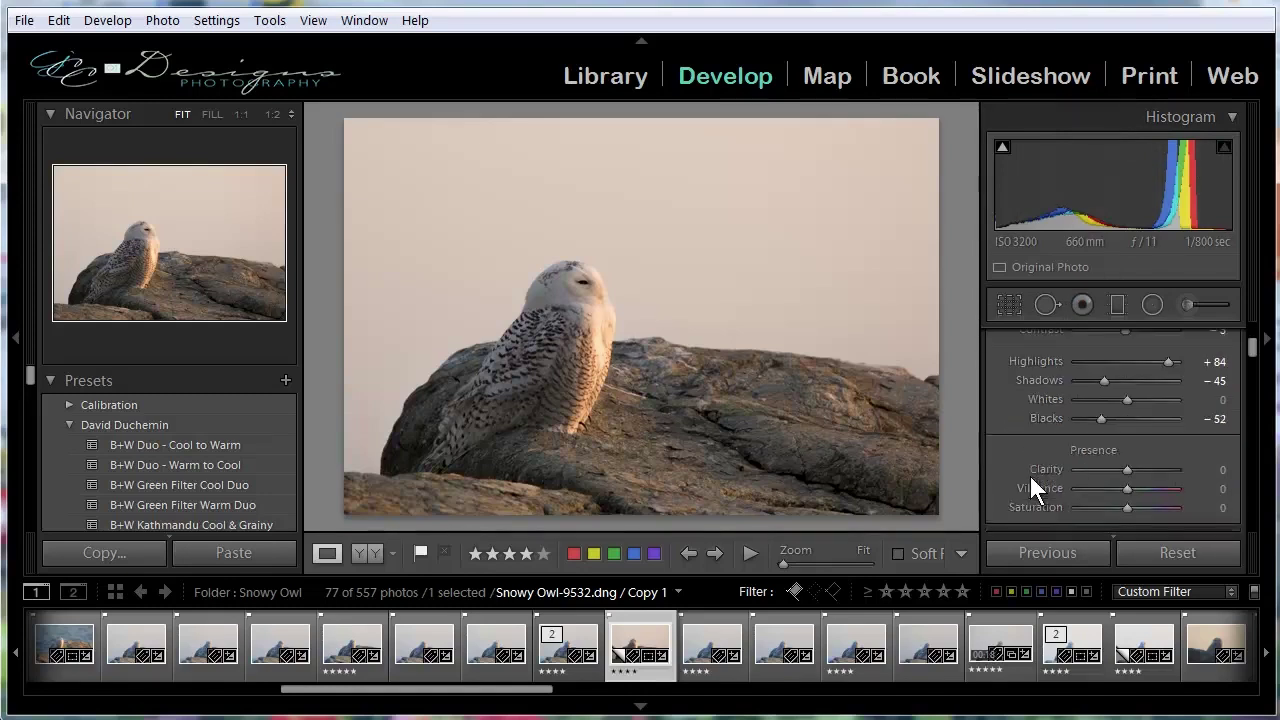
Step: Try Clarity at +100 and -100, set it to +35, and check the owl's face at 1:1
scroll(1030, 476, down, 3)
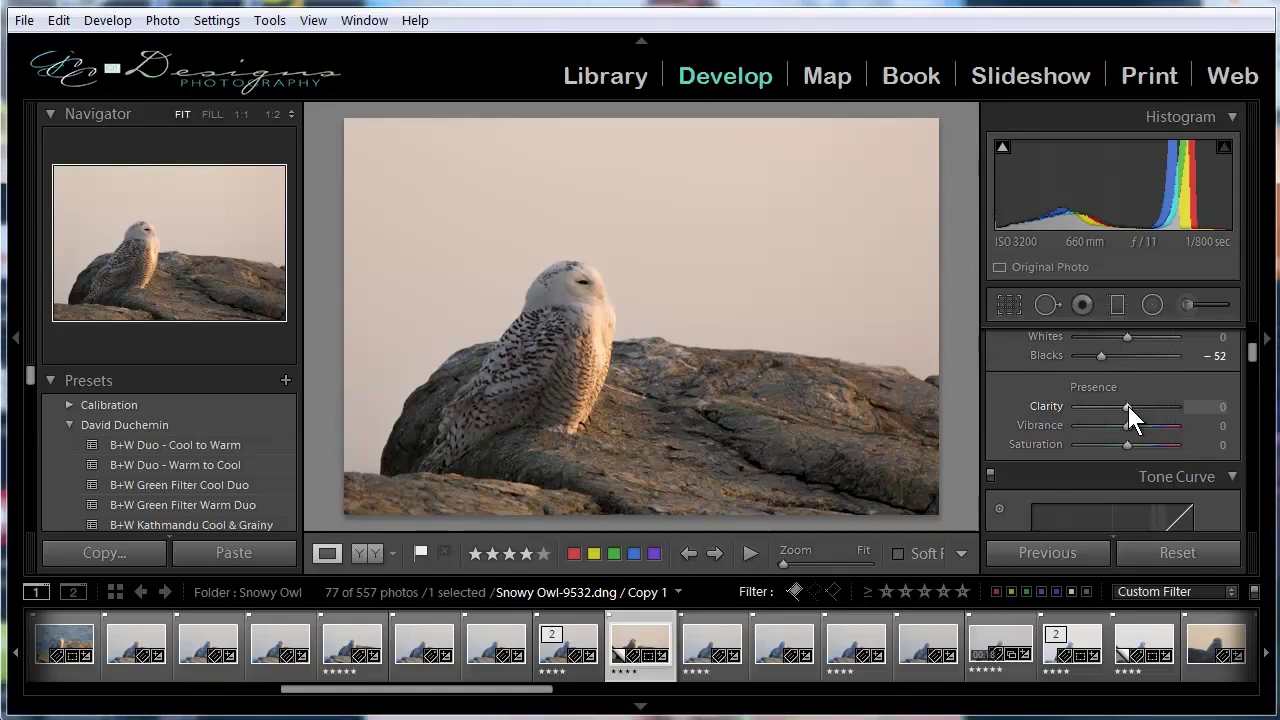
drag(1128, 406, 1186, 411)
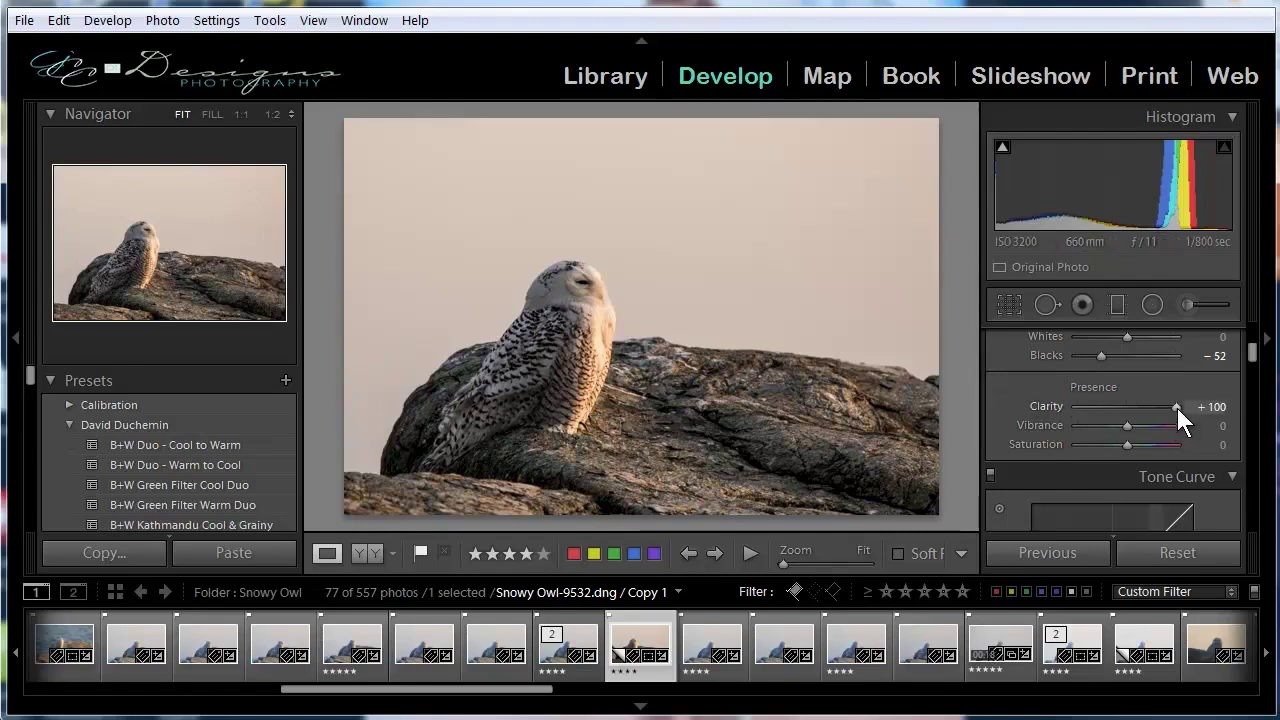
drag(1178, 403, 1041, 415)
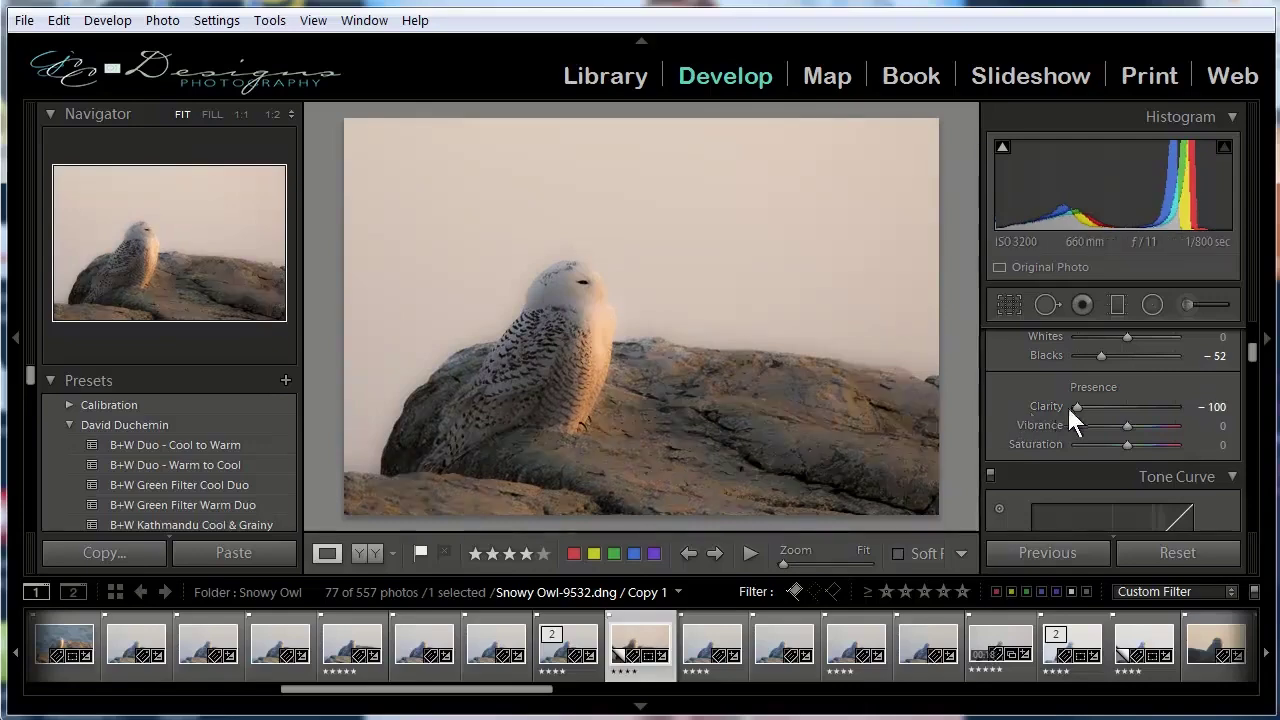
drag(1077, 406, 1144, 409)
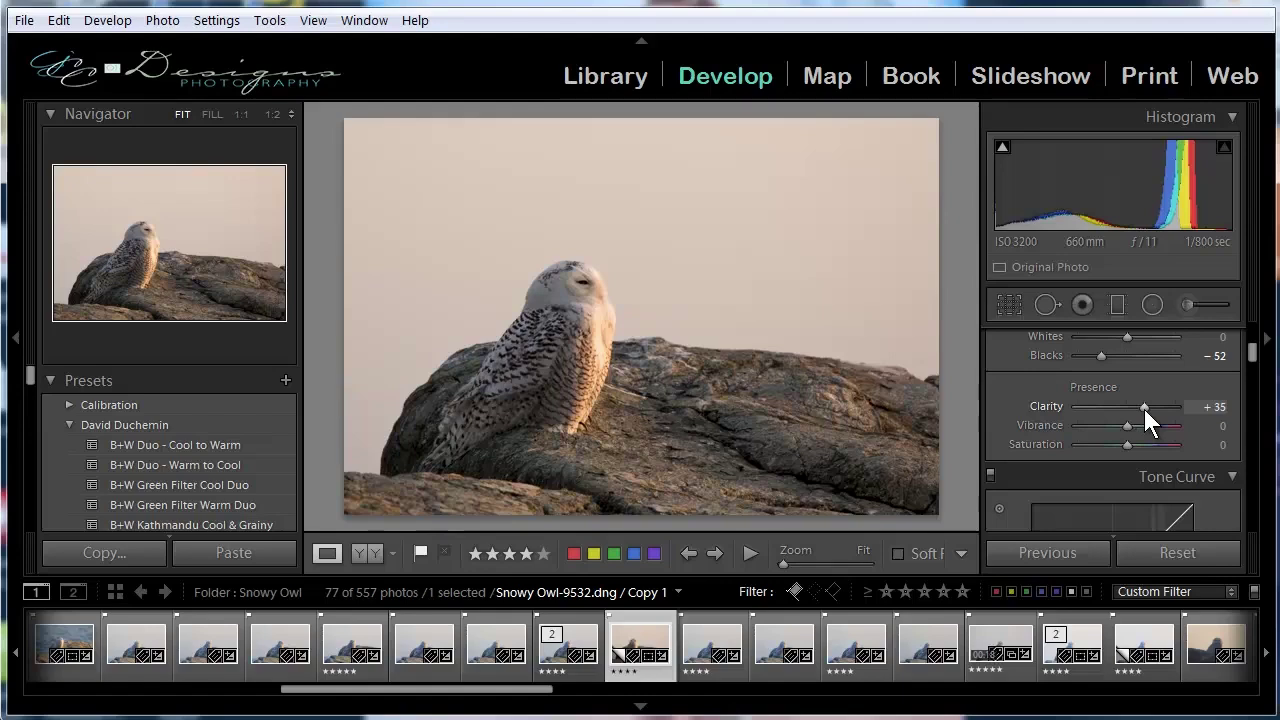
click(562, 312)
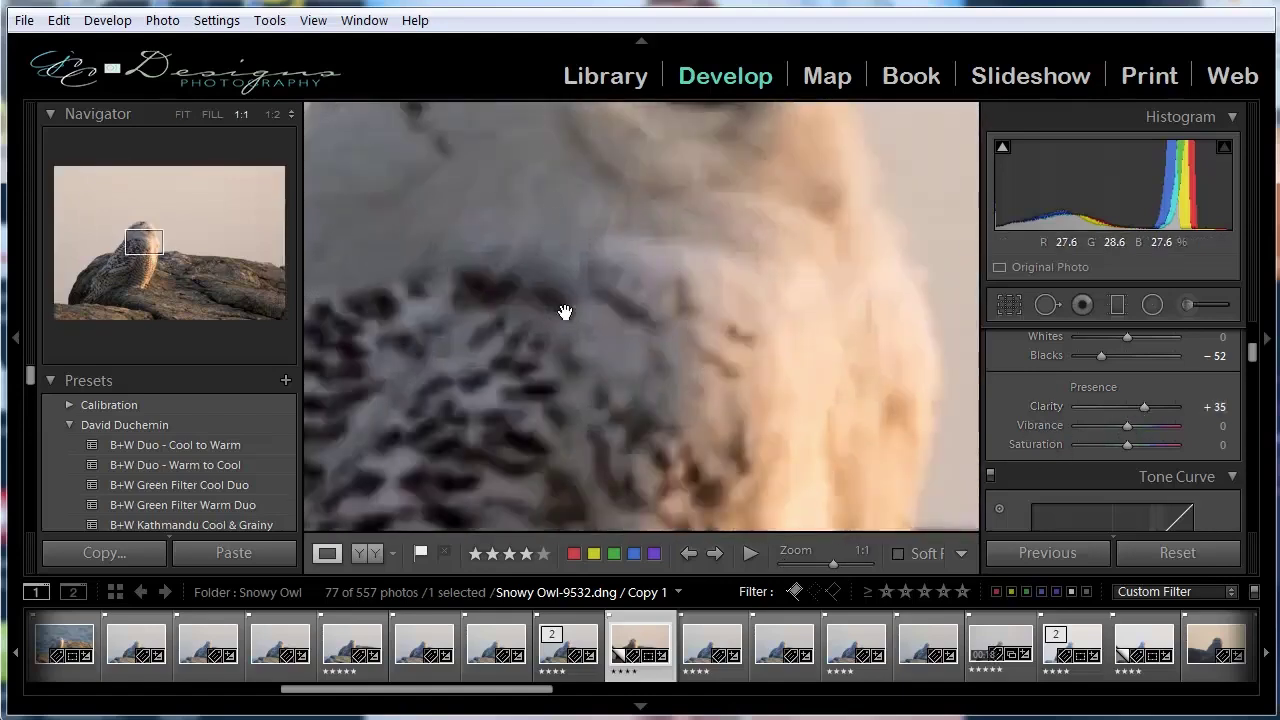
drag(789, 217, 759, 365)
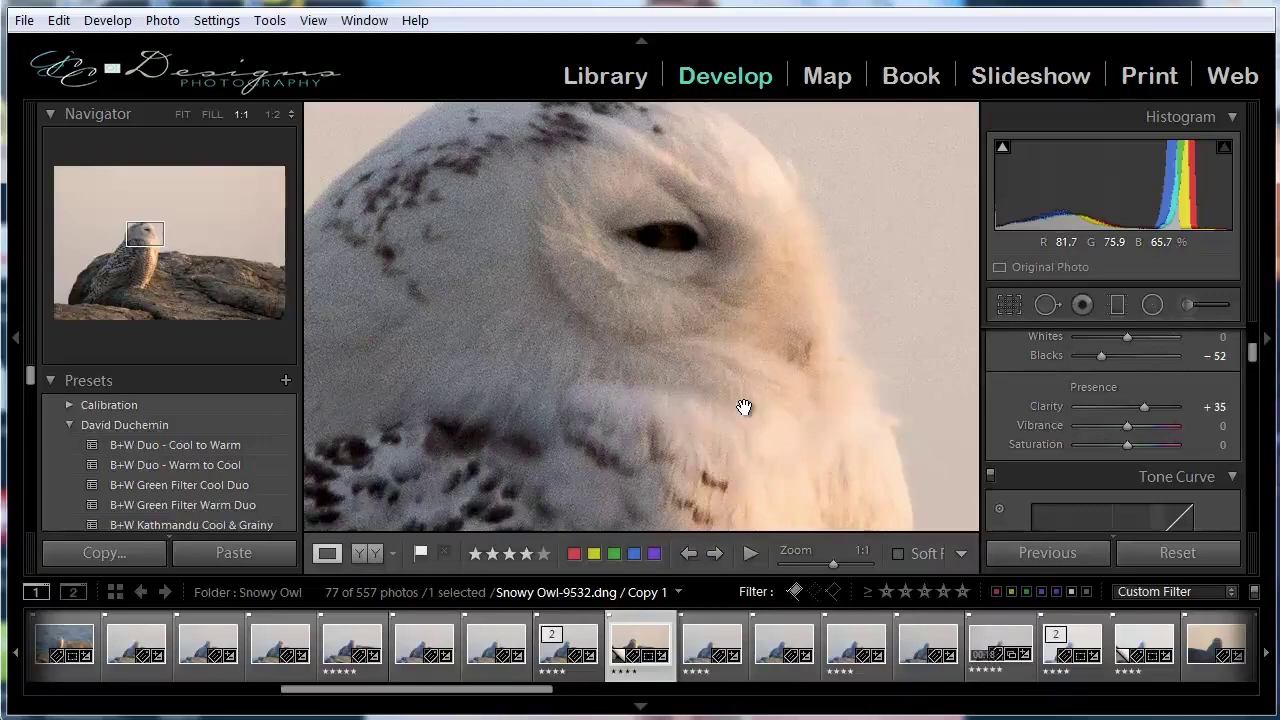
click(744, 407)
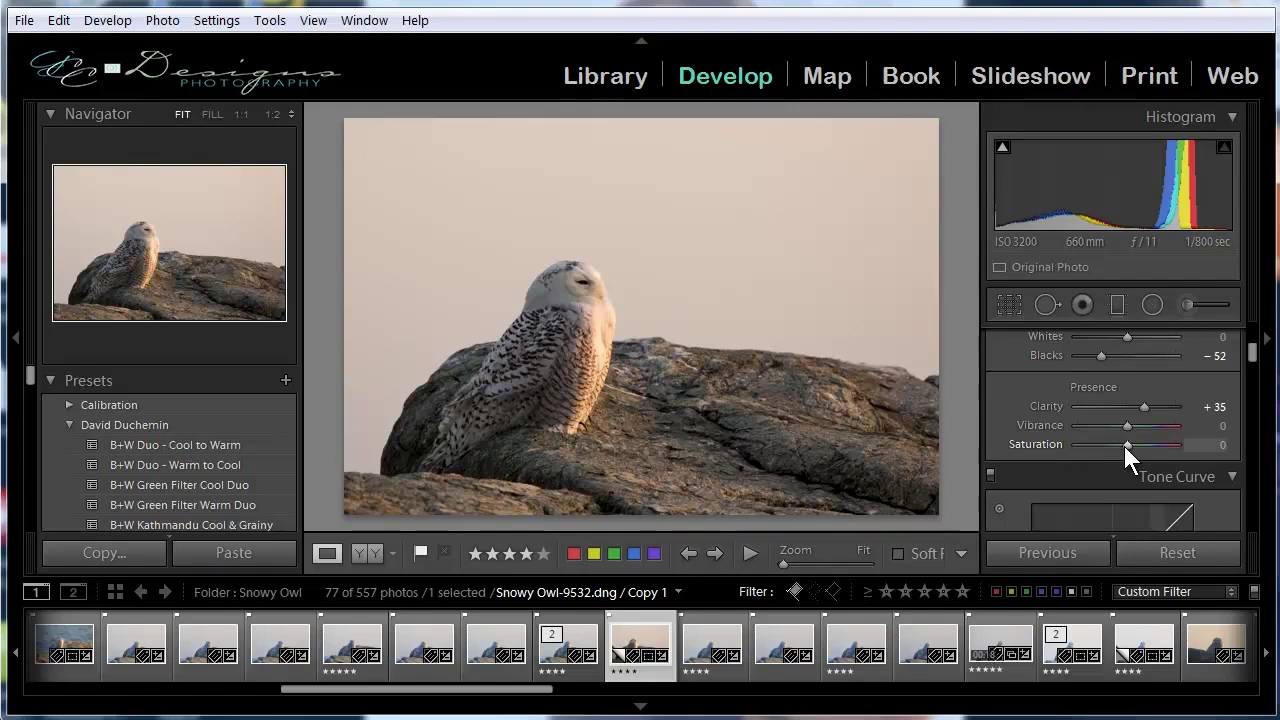
Step: Try Saturation at -100 and return it to 0
drag(1126, 446, 1044, 453)
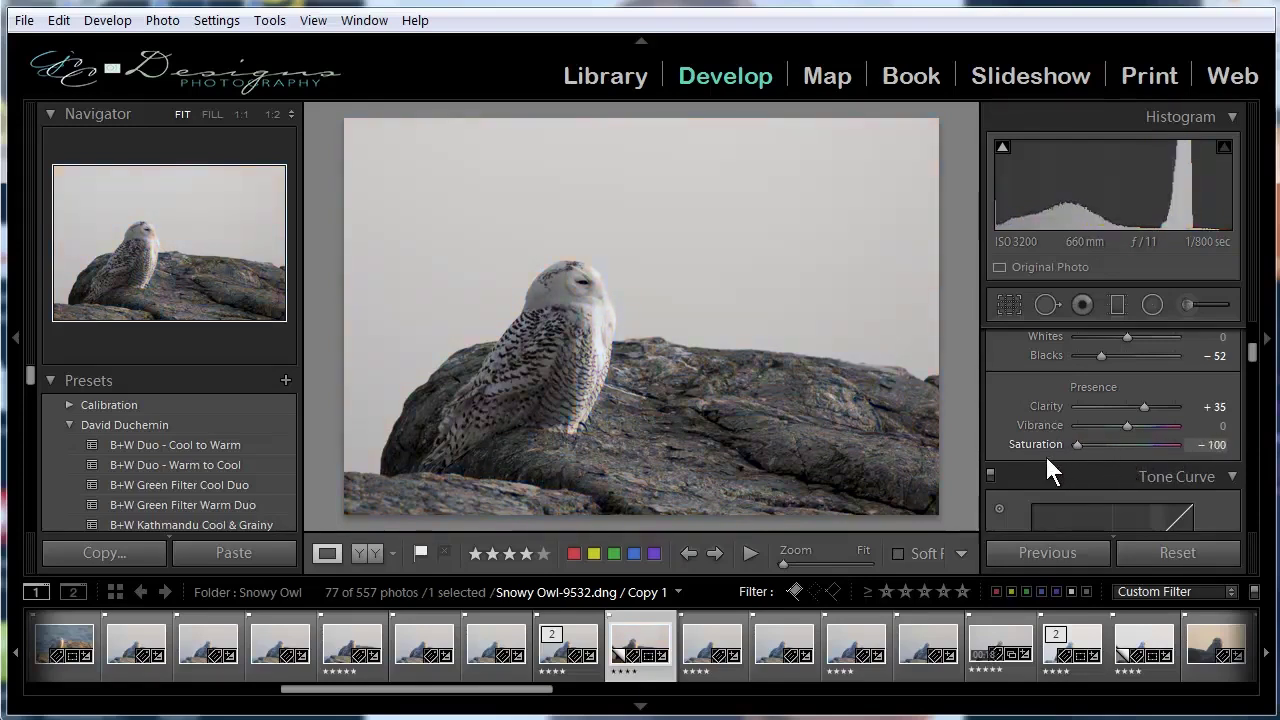
drag(1044, 453, 1128, 446)
click(1222, 445)
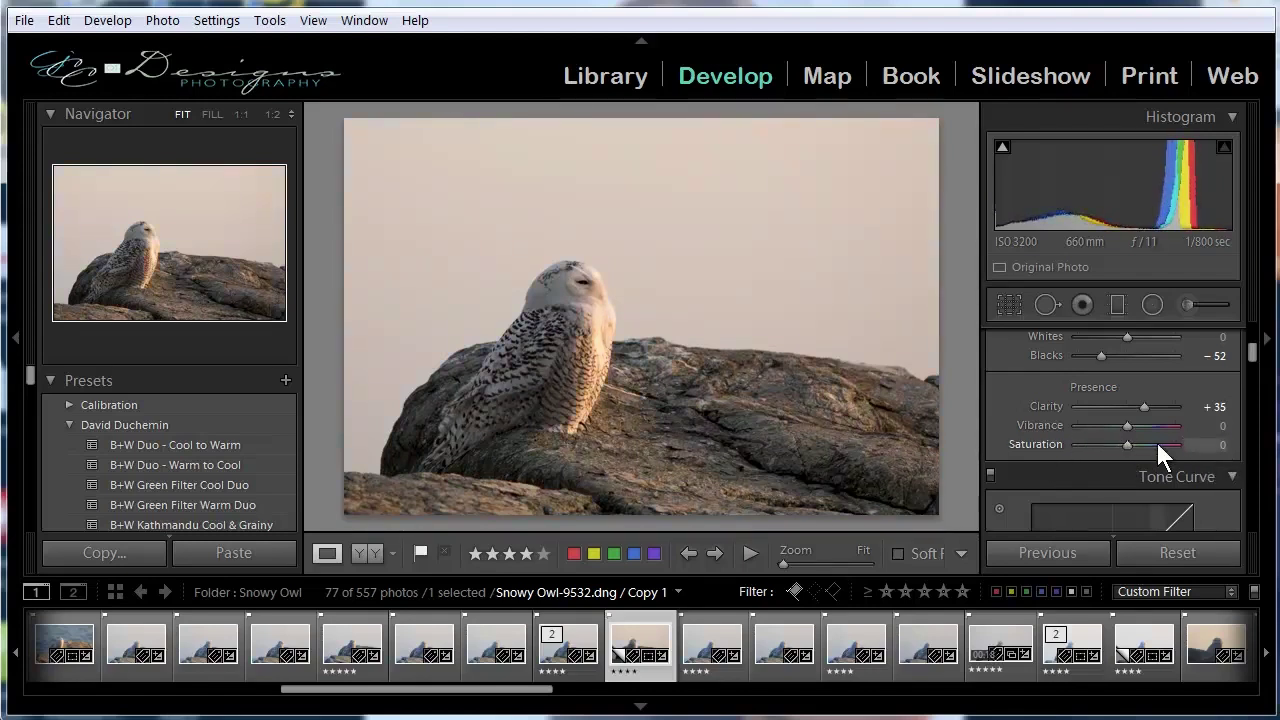
Step: Set Vibrance to +9
mouse_move(1130, 426)
mouse_down()
mouse_move(1175, 434)
mouse_move(1108, 440)
mouse_move(1132, 439)
mouse_up()
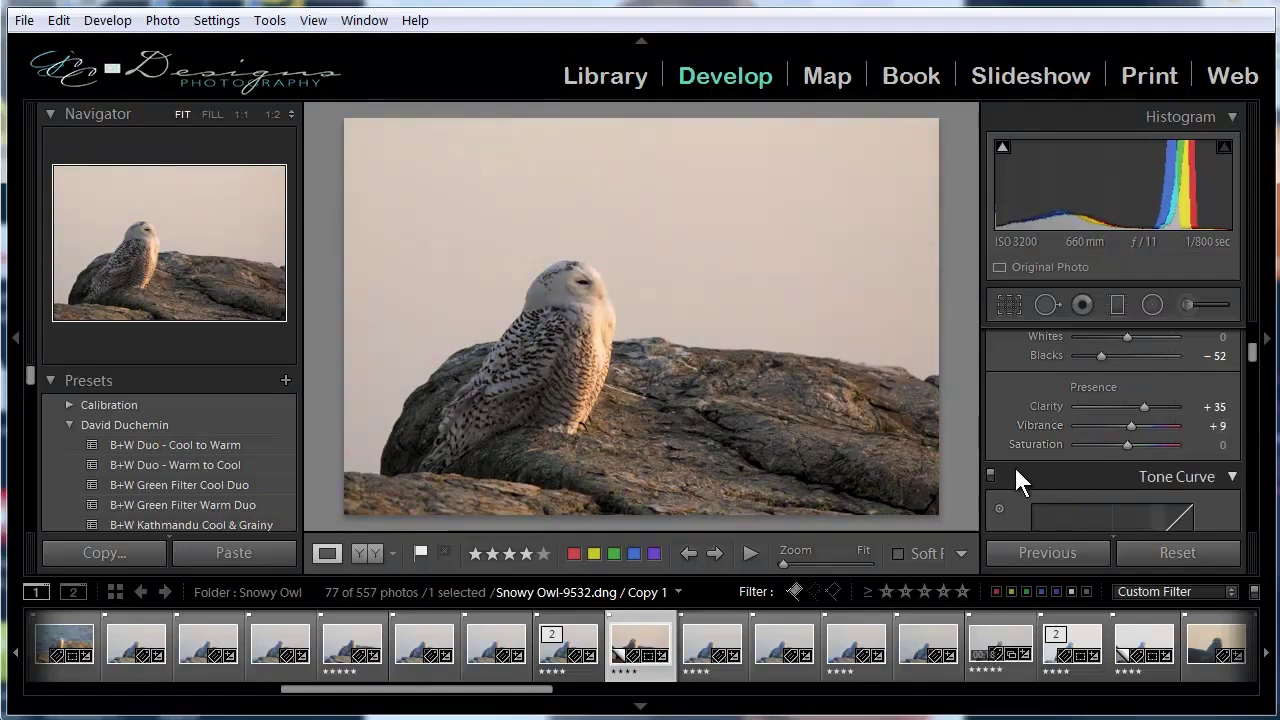
Step: Examine the Tone Curve graph and its region sliders alongside the Basic tone settings
scroll(1011, 458, down, 4)
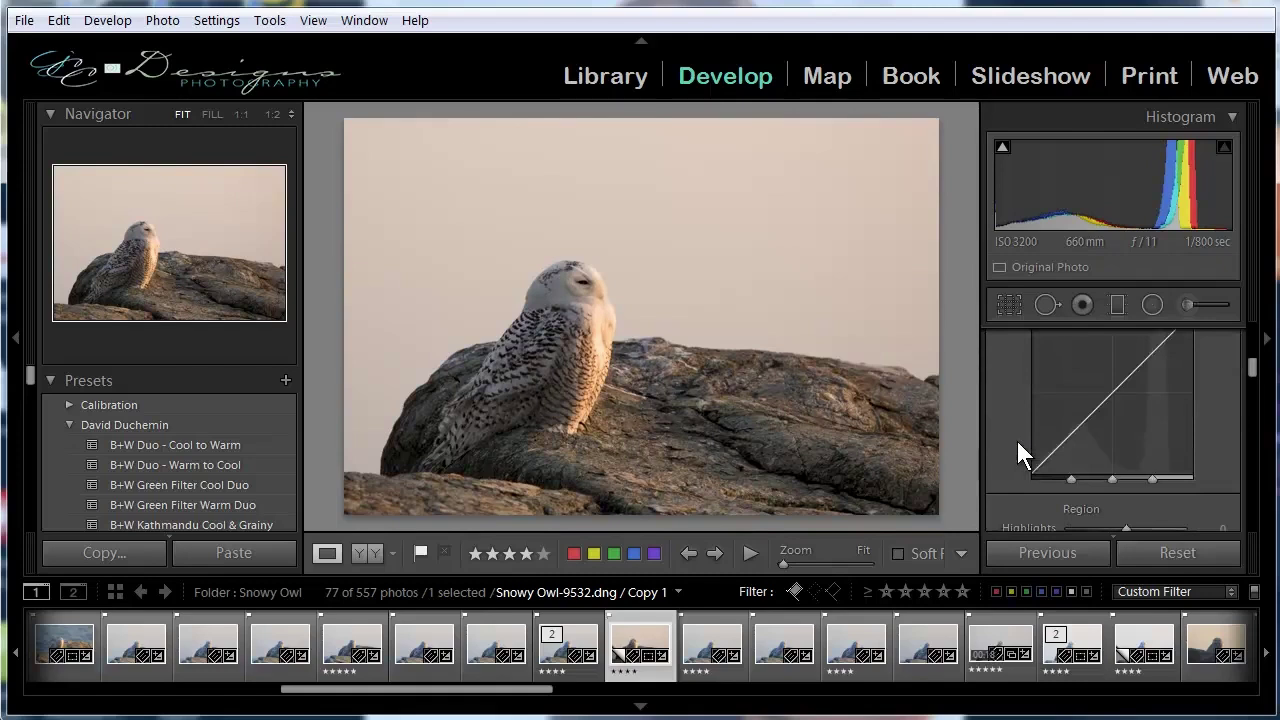
scroll(1016, 474, up, 4)
scroll(1016, 474, down, 4)
scroll(1016, 474, up, 1)
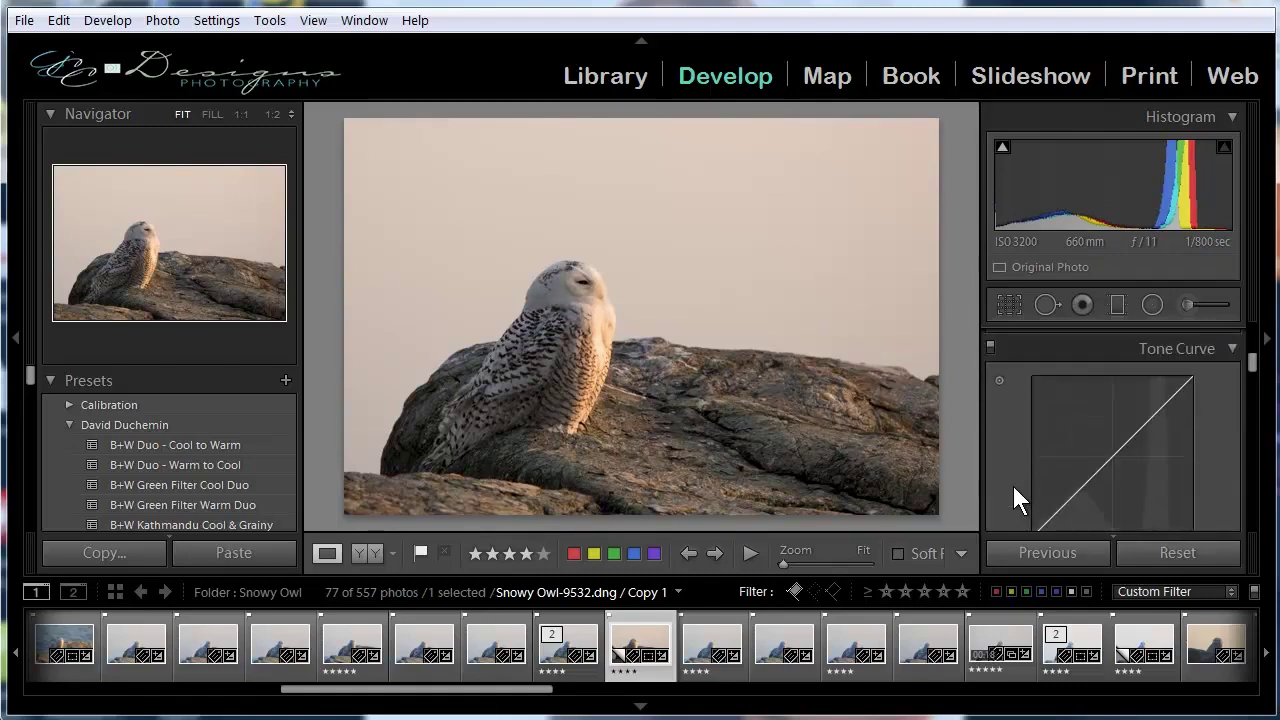
scroll(1018, 480, down, 1)
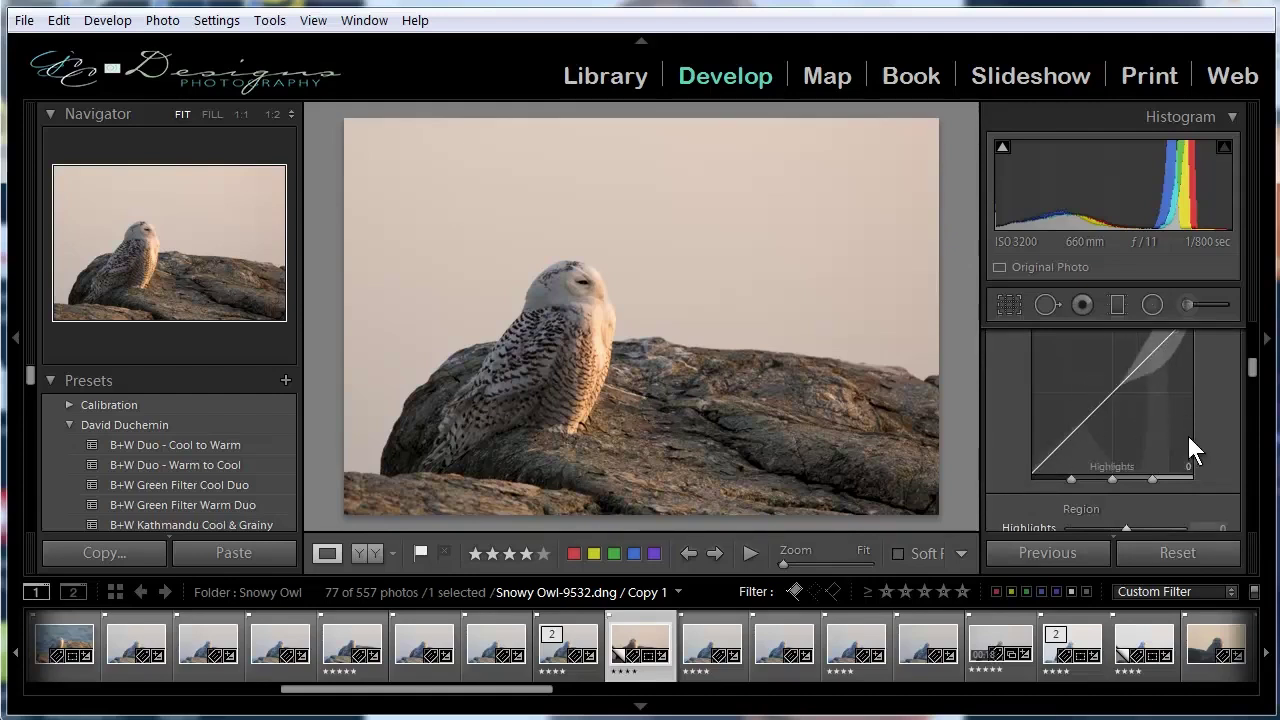
scroll(1189, 437, up, 8)
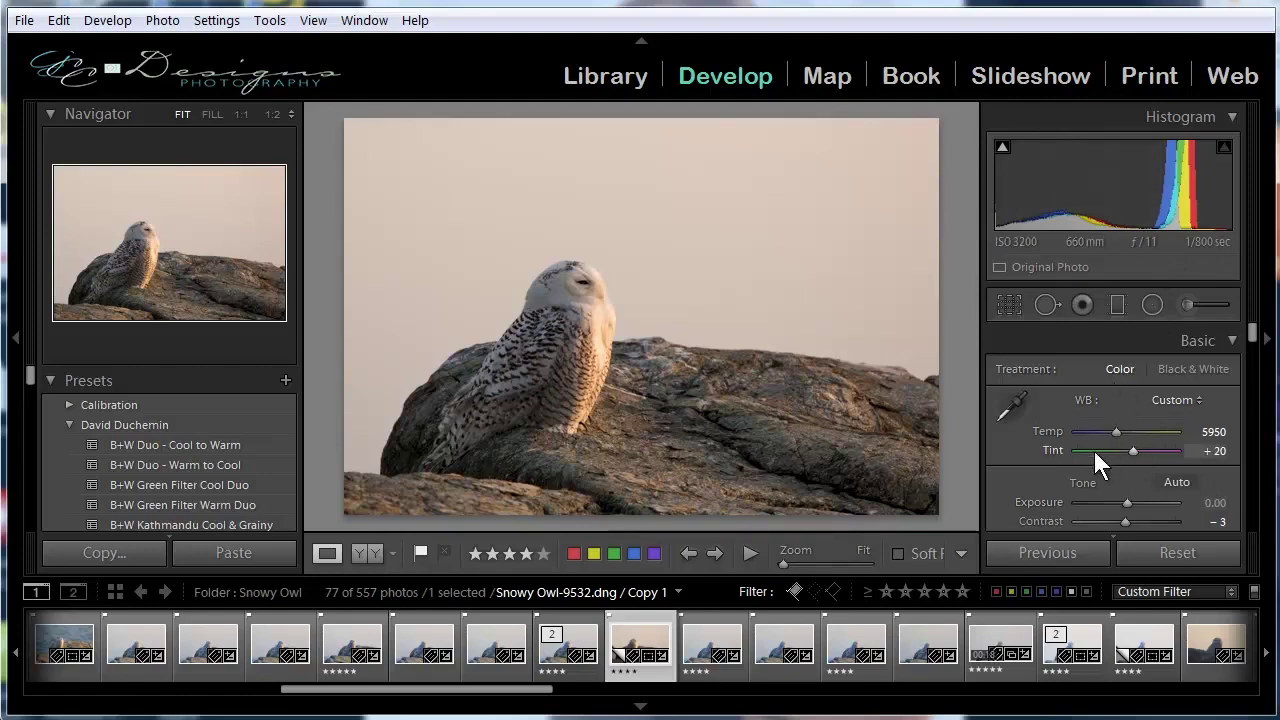
scroll(1052, 459, down, 7)
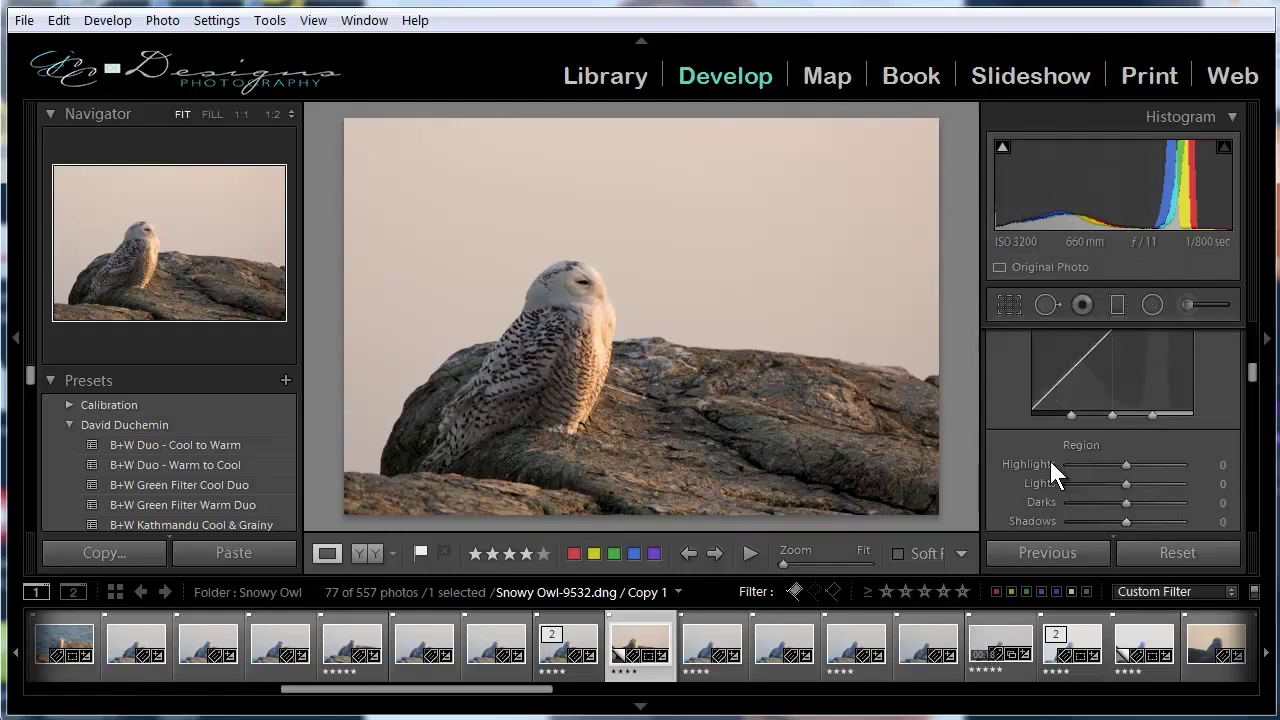
scroll(1050, 461, up, 2)
scroll(1040, 480, up, 1)
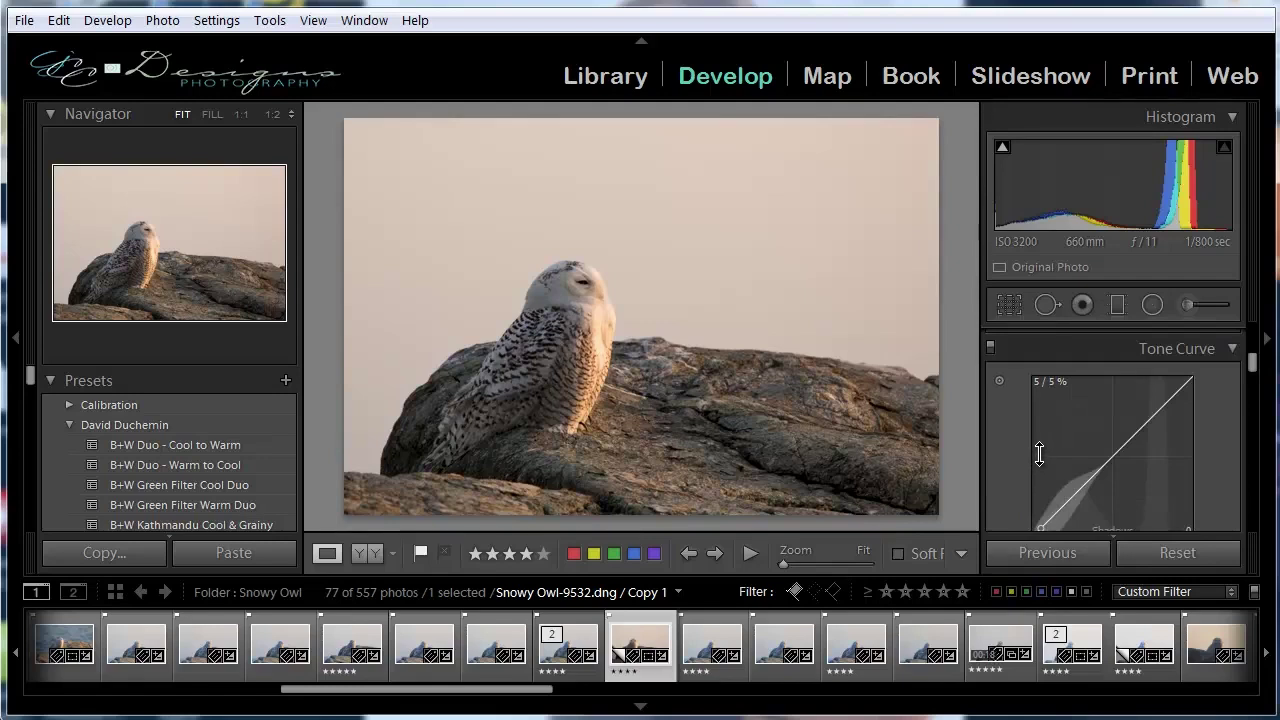
scroll(1220, 437, down, 2)
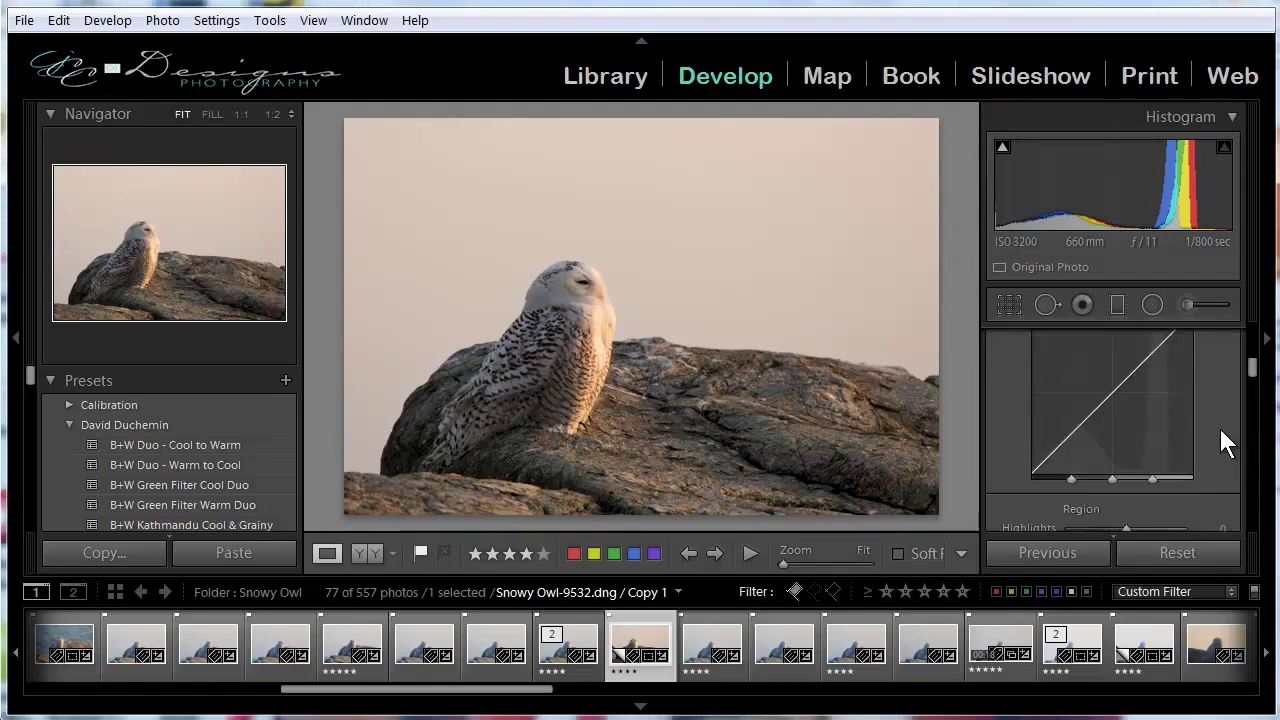
scroll(1220, 429, up, 1)
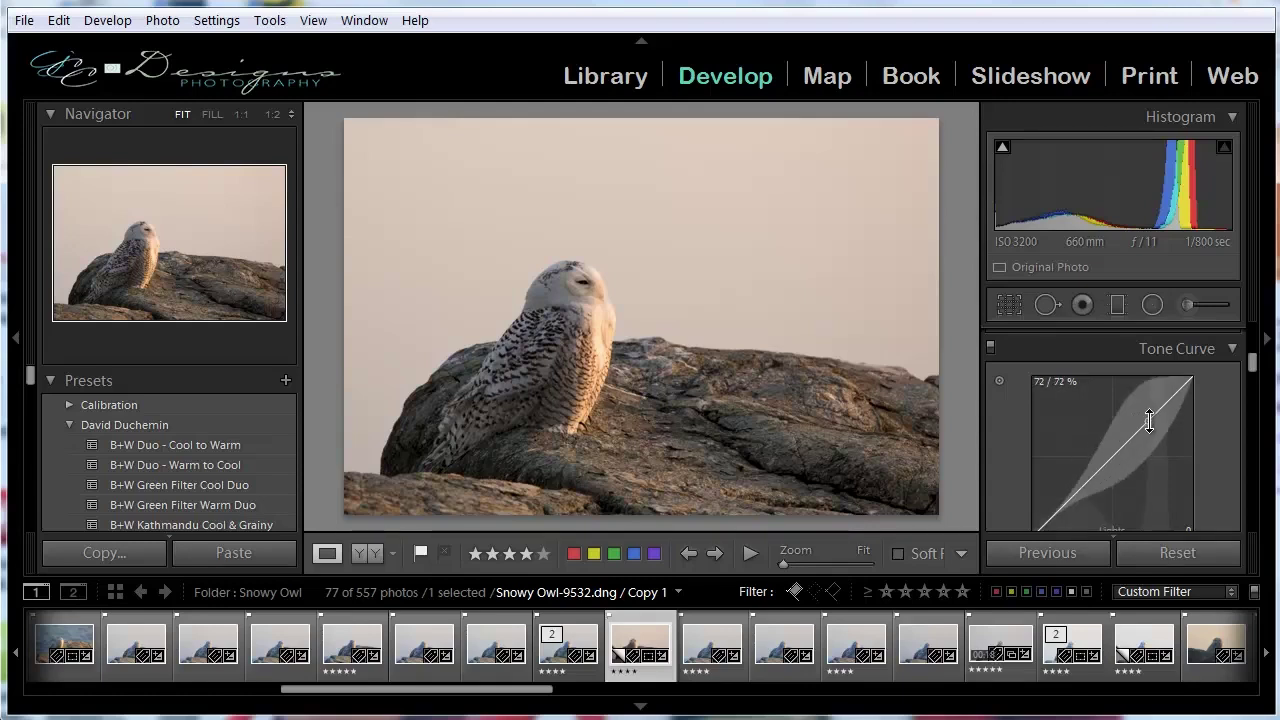
Step: Try an S-shaped tone curve on the owl photo by raising Lights to +20 and lowering Darks to -22
drag(1150, 421, 1150, 410)
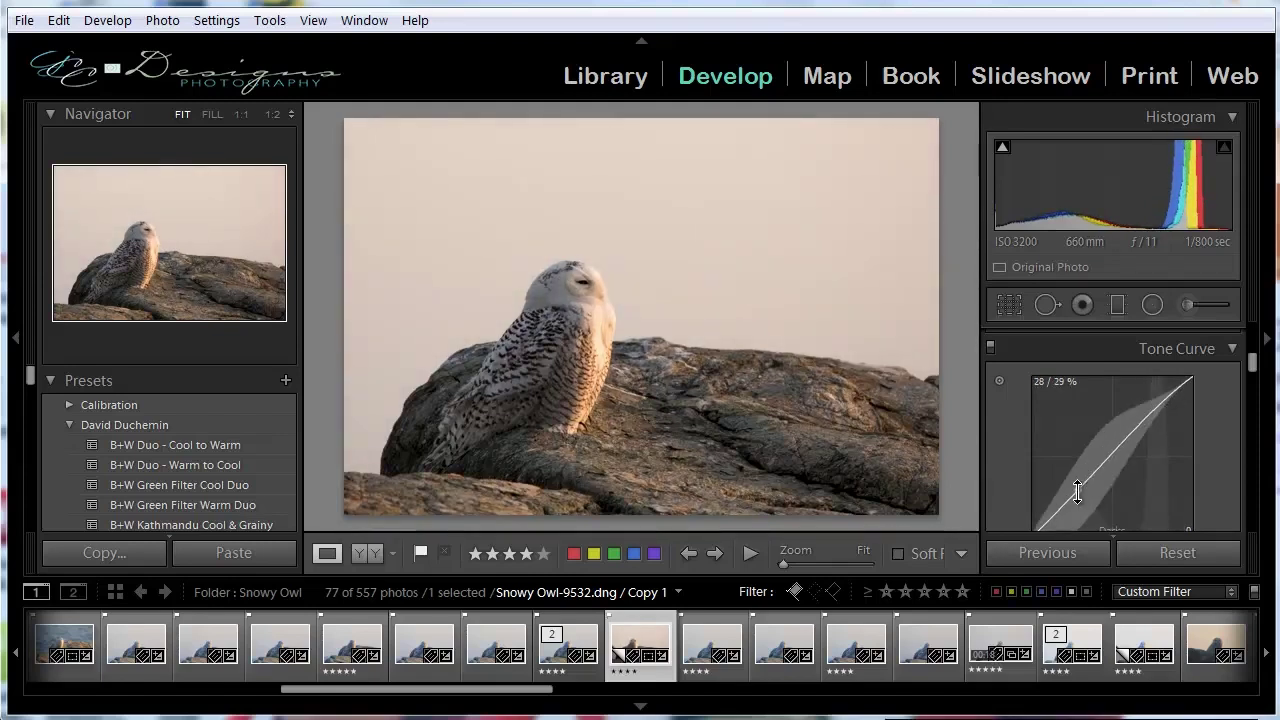
drag(1078, 493, 1083, 501)
drag(1137, 443, 1144, 397)
drag(1092, 484, 1091, 510)
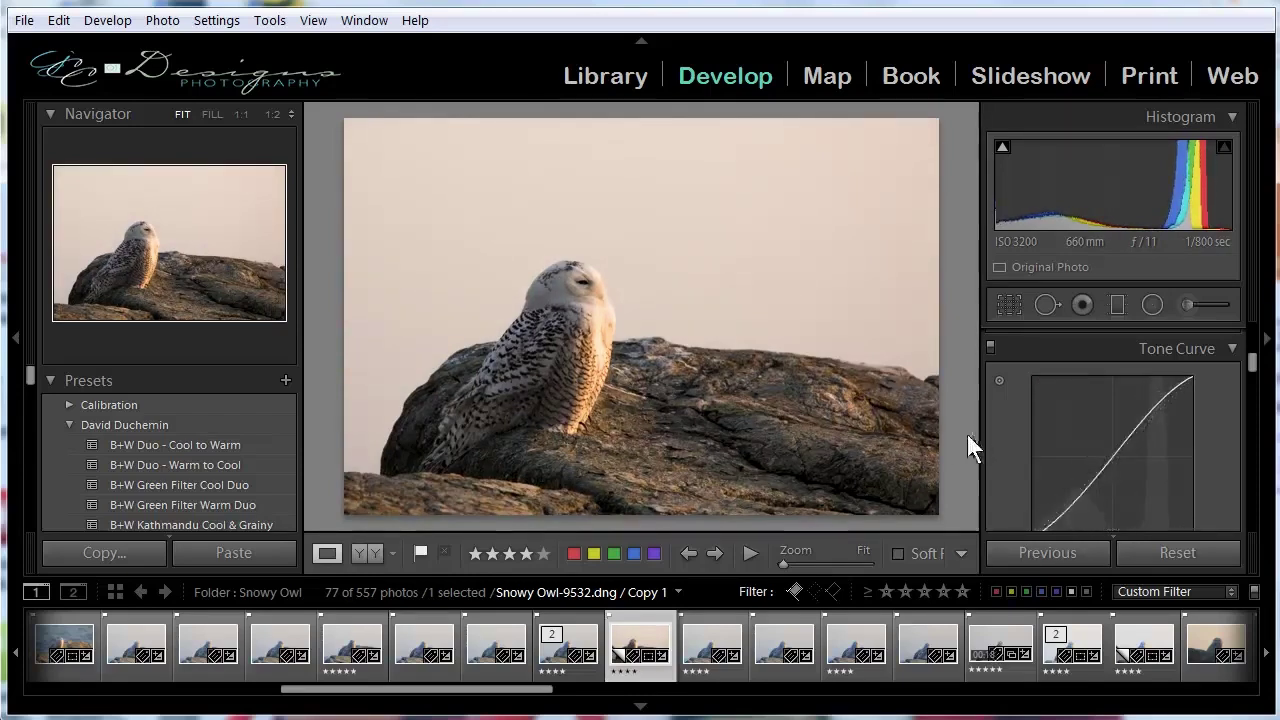
scroll(997, 427, down, 1)
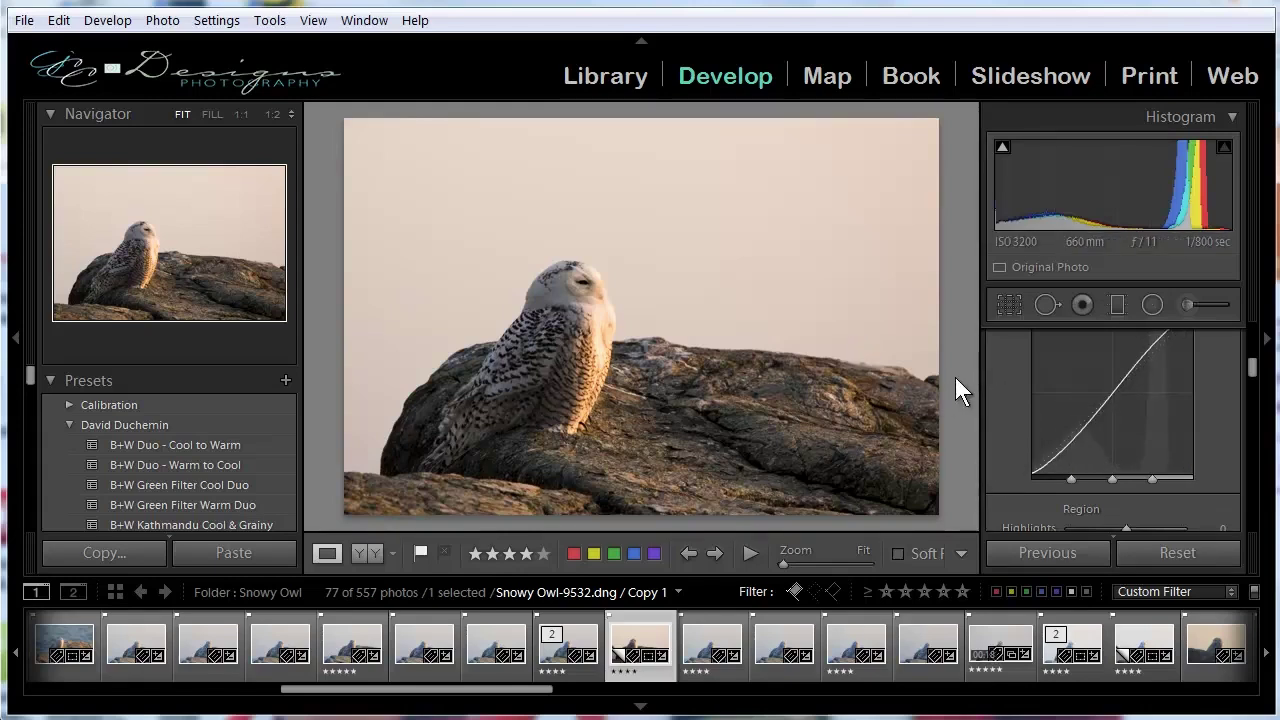
Step: Undo the last Darks adjustment and check the tone curve's region sliders
click(59, 20)
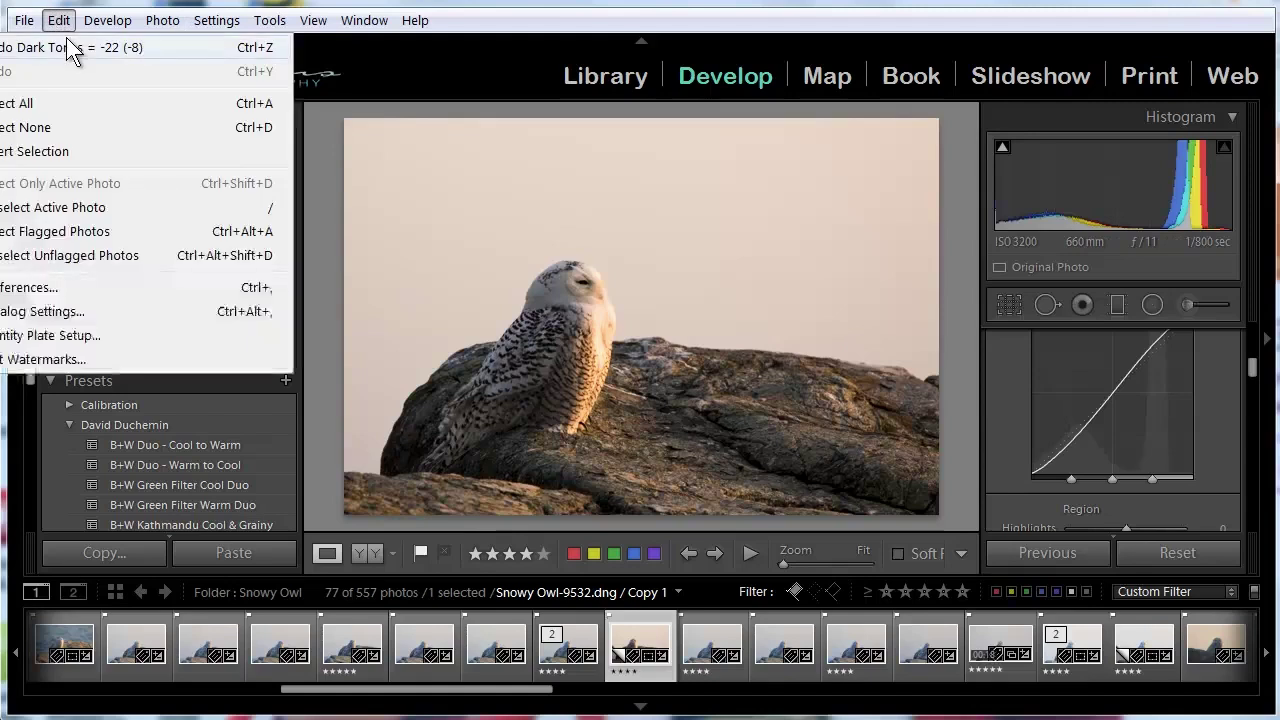
click(64, 45)
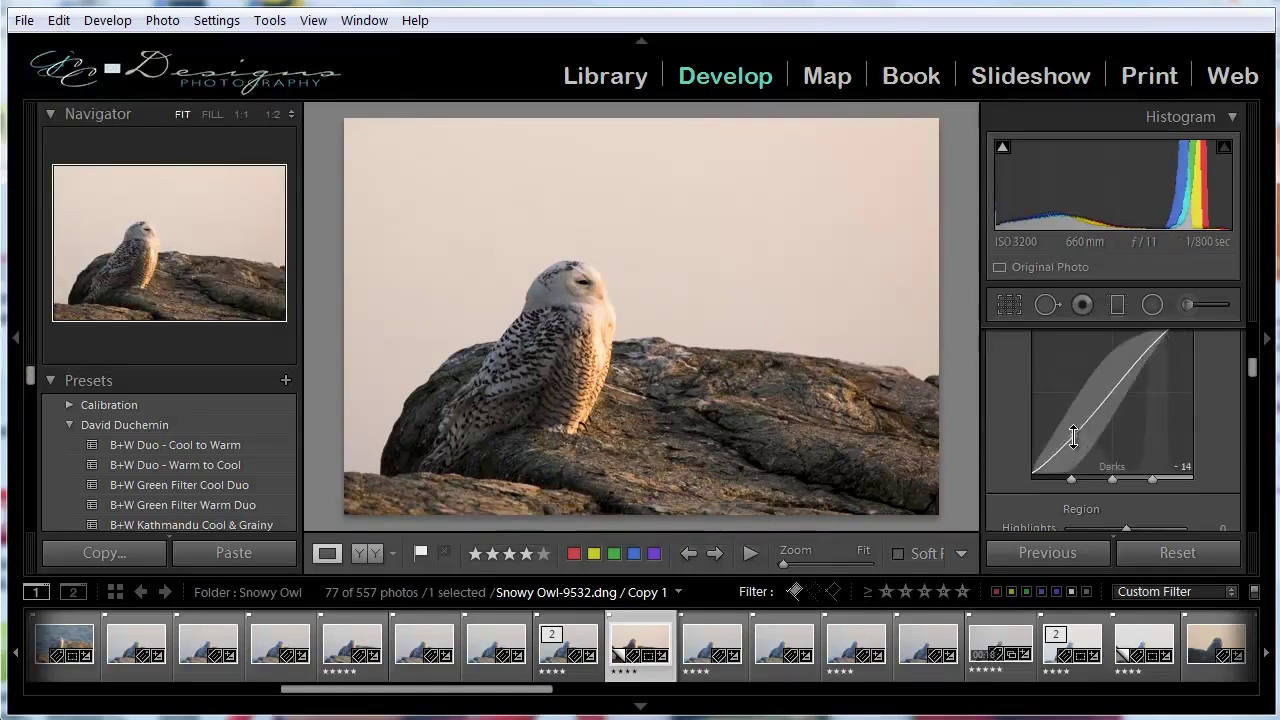
scroll(1015, 447, down, 4)
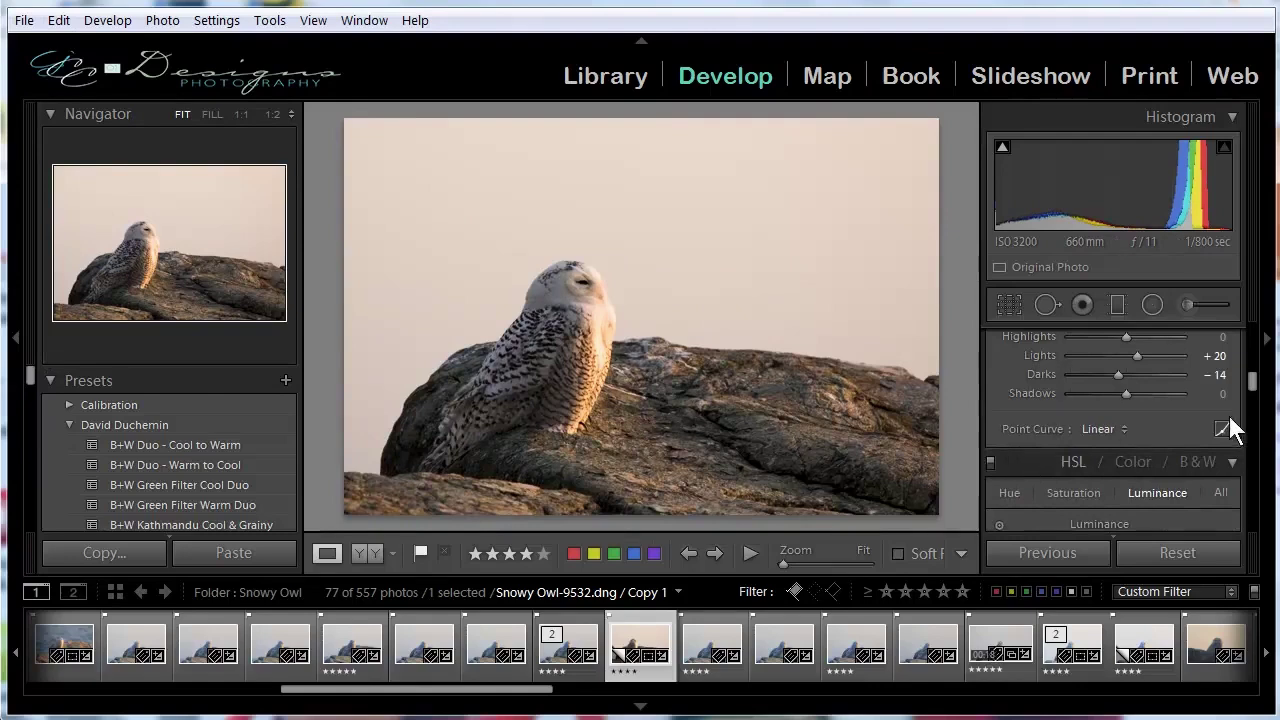
scroll(1092, 442, up, 4)
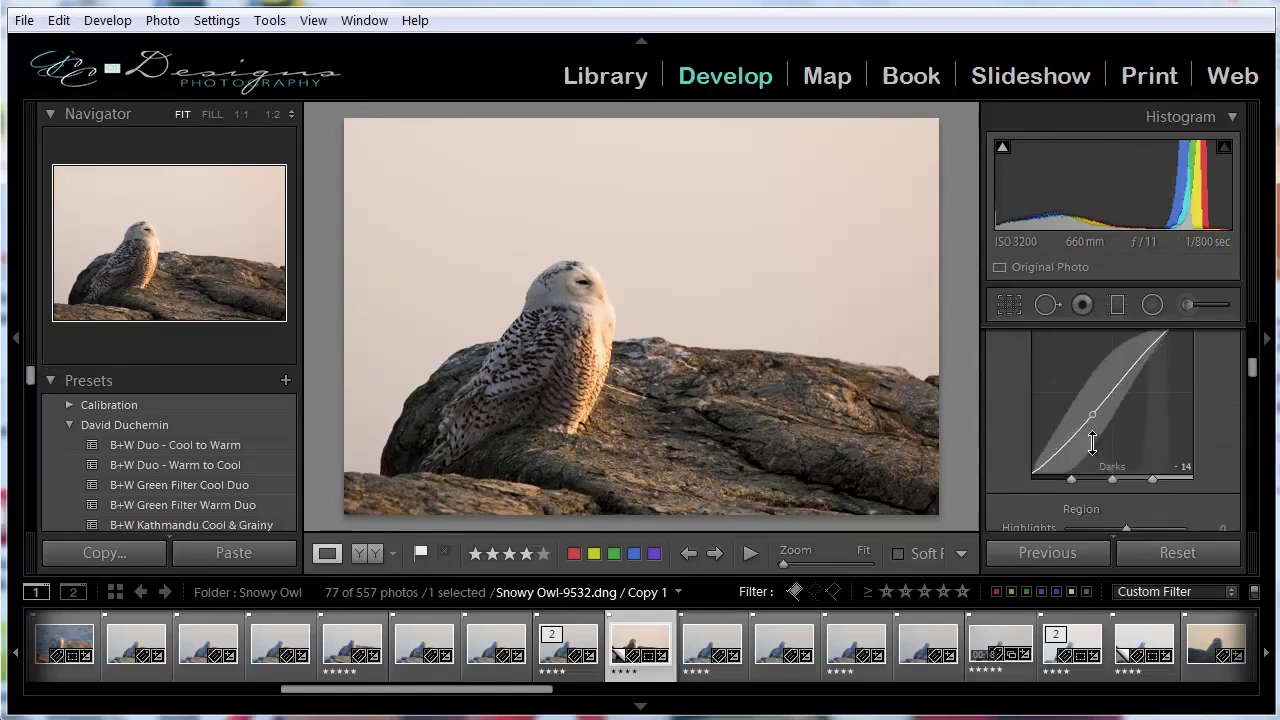
Step: Flatten the tone curve by setting Darks to +2 and Lights to +4
drag(1067, 437, 1063, 423)
drag(1145, 348, 1170, 366)
double_click(1170, 366)
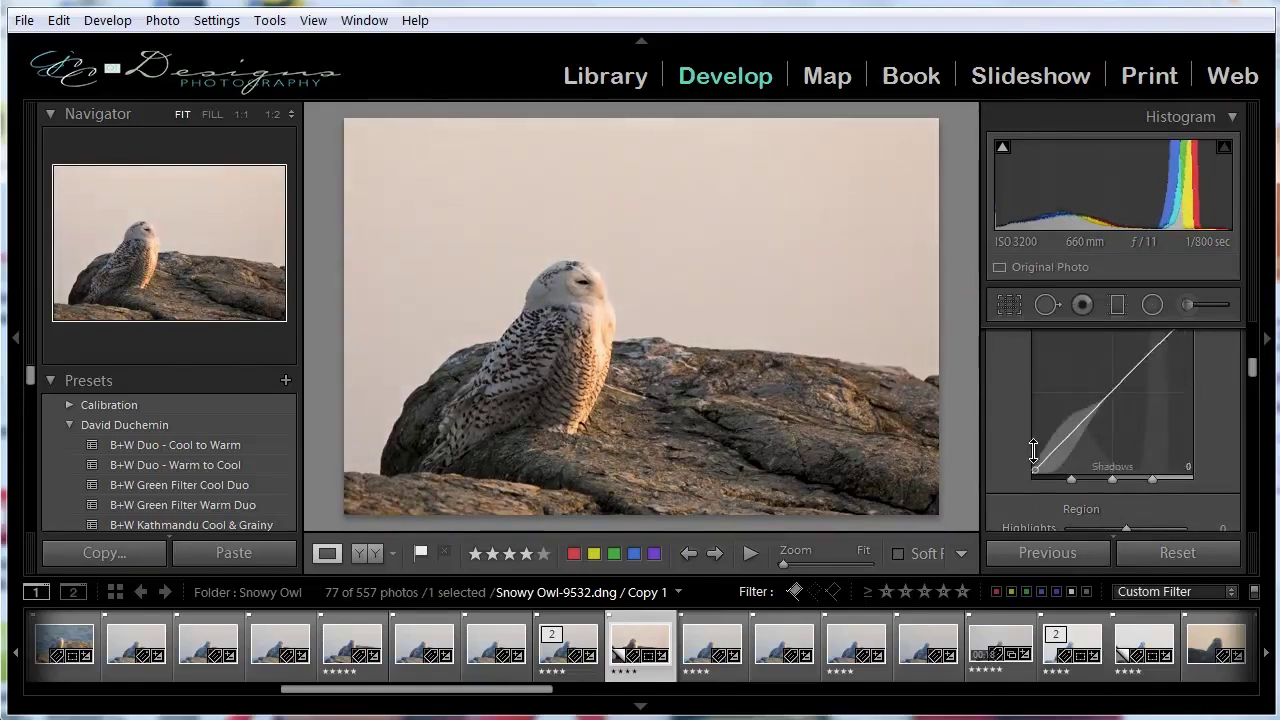
scroll(1029, 457, up, 1)
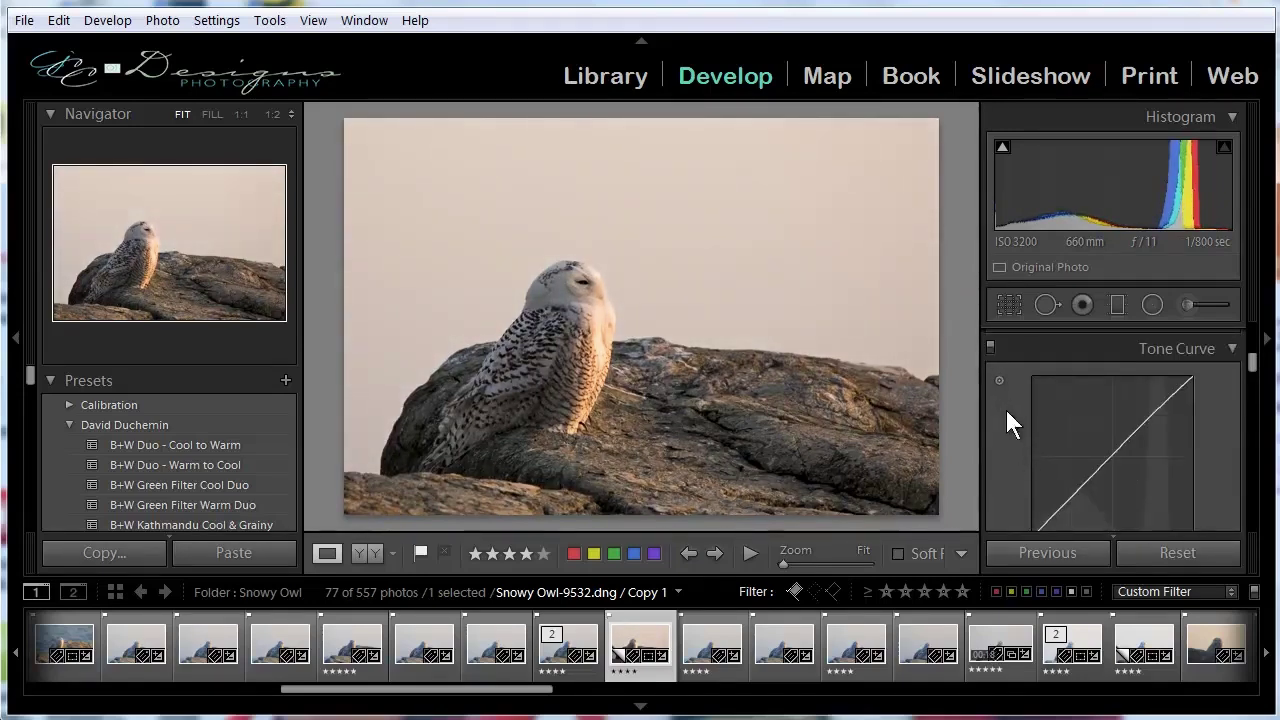
scroll(1002, 419, down, 1)
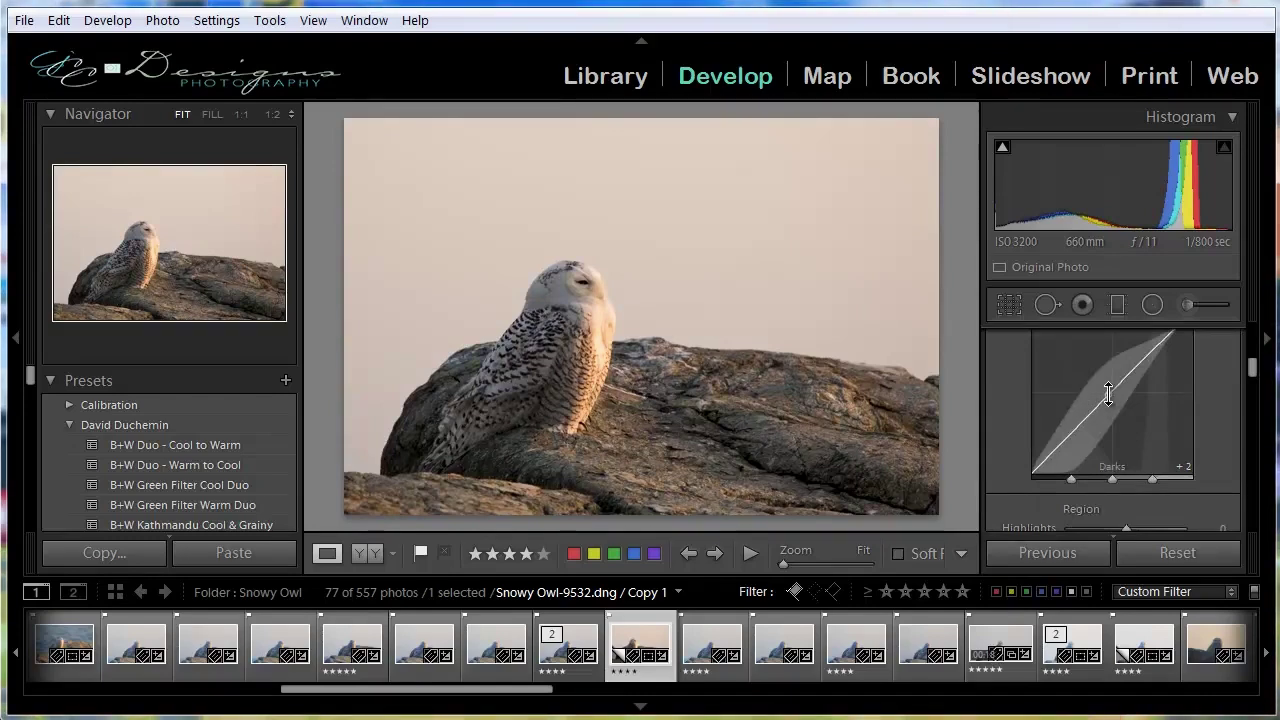
mouse_move(1108, 393)
mouse_down()
mouse_move(965, 316)
mouse_move(1095, 380)
mouse_move(1192, 400)
mouse_move(1272, 394)
mouse_up()
scroll(1005, 420, up, 2)
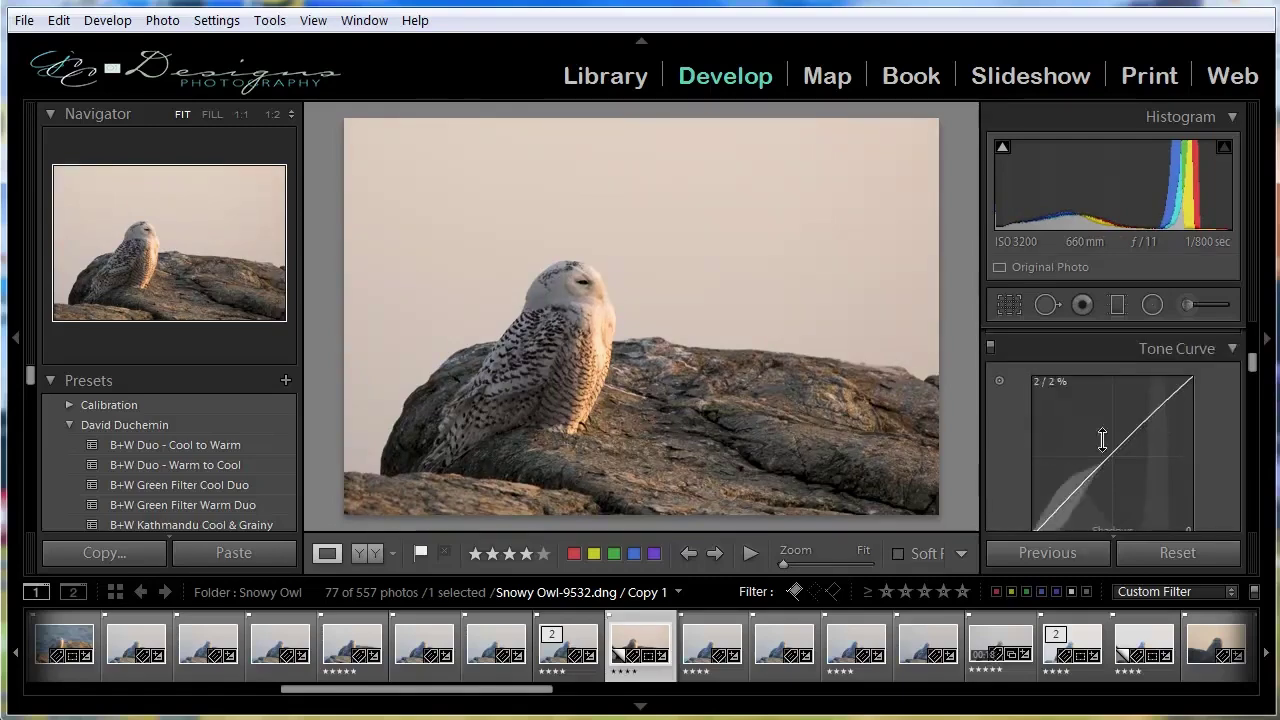
Step: Using the tone curve's targeted adjustment on the sky, try Lights at -35 and a brighter setting, reset Lights, and turn the tool off
click(999, 380)
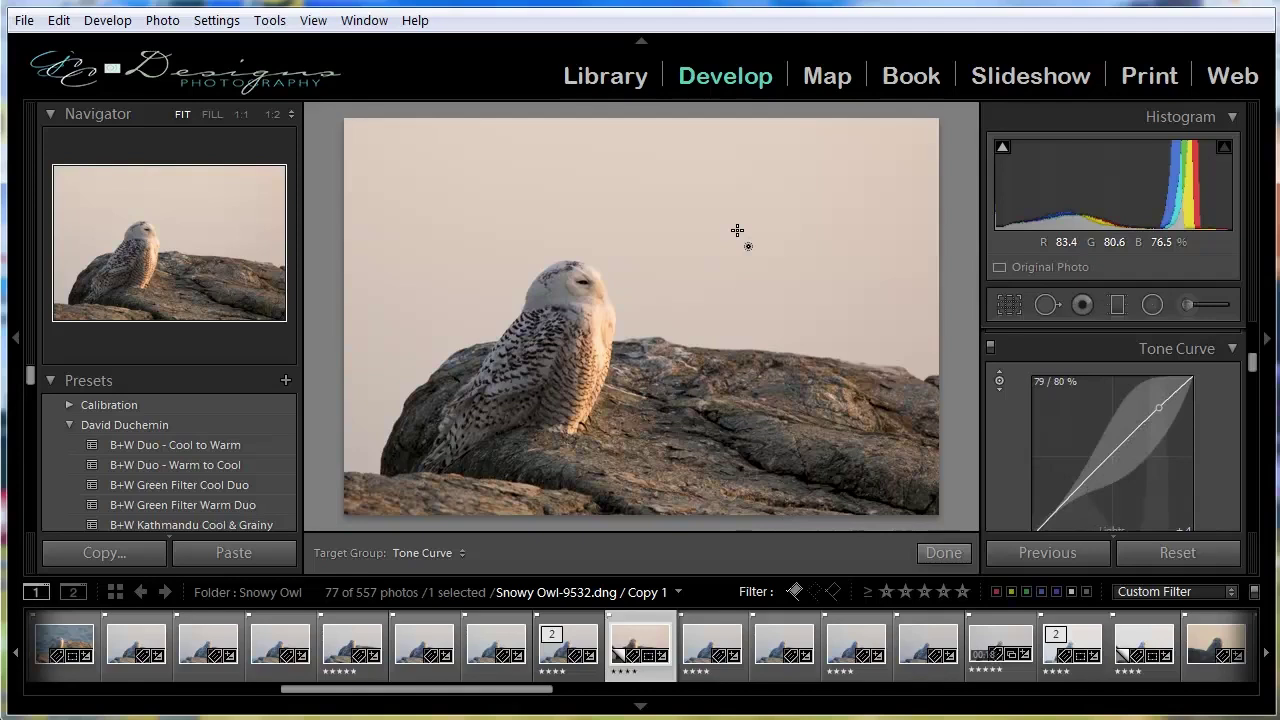
drag(717, 207, 720, 246)
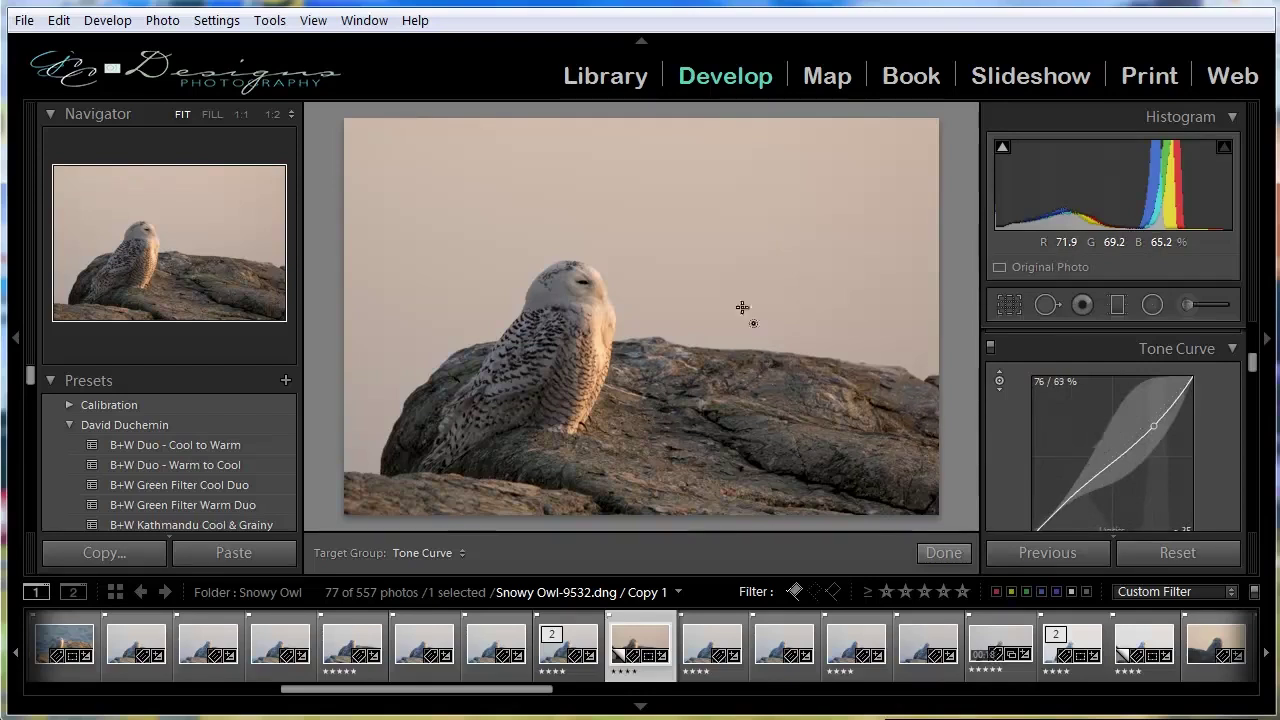
drag(738, 244, 739, 178)
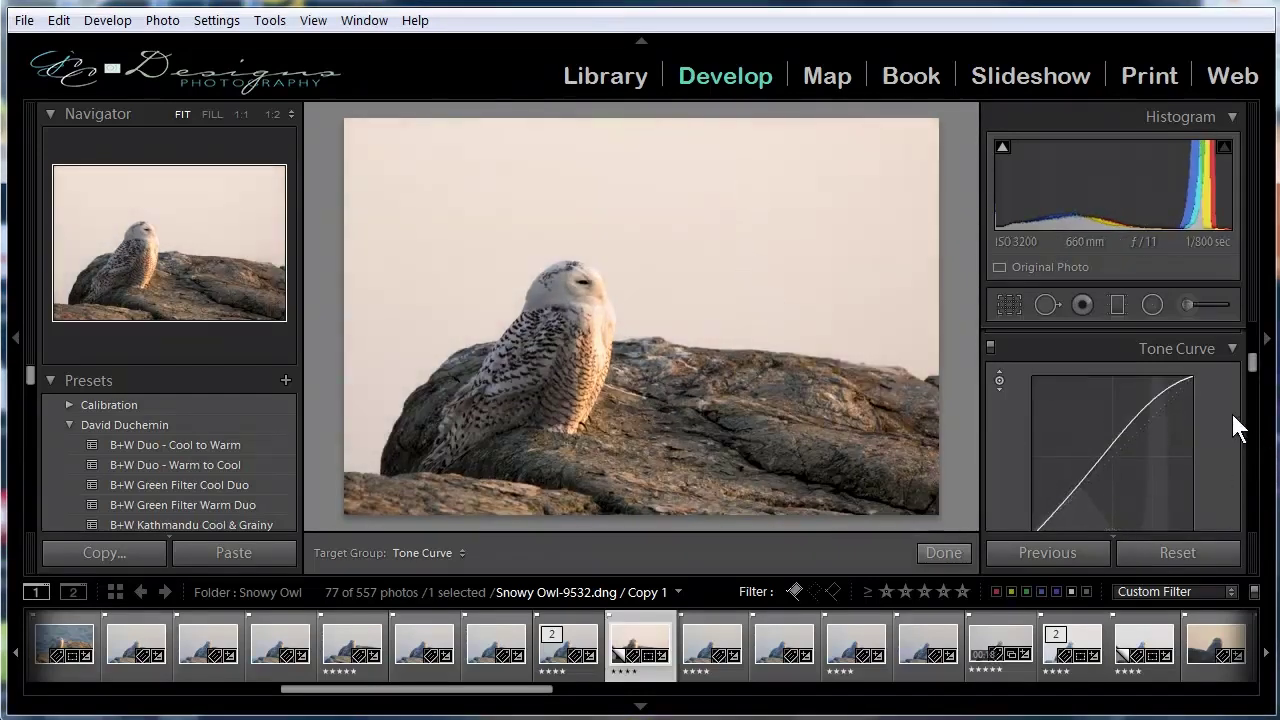
double_click(1151, 400)
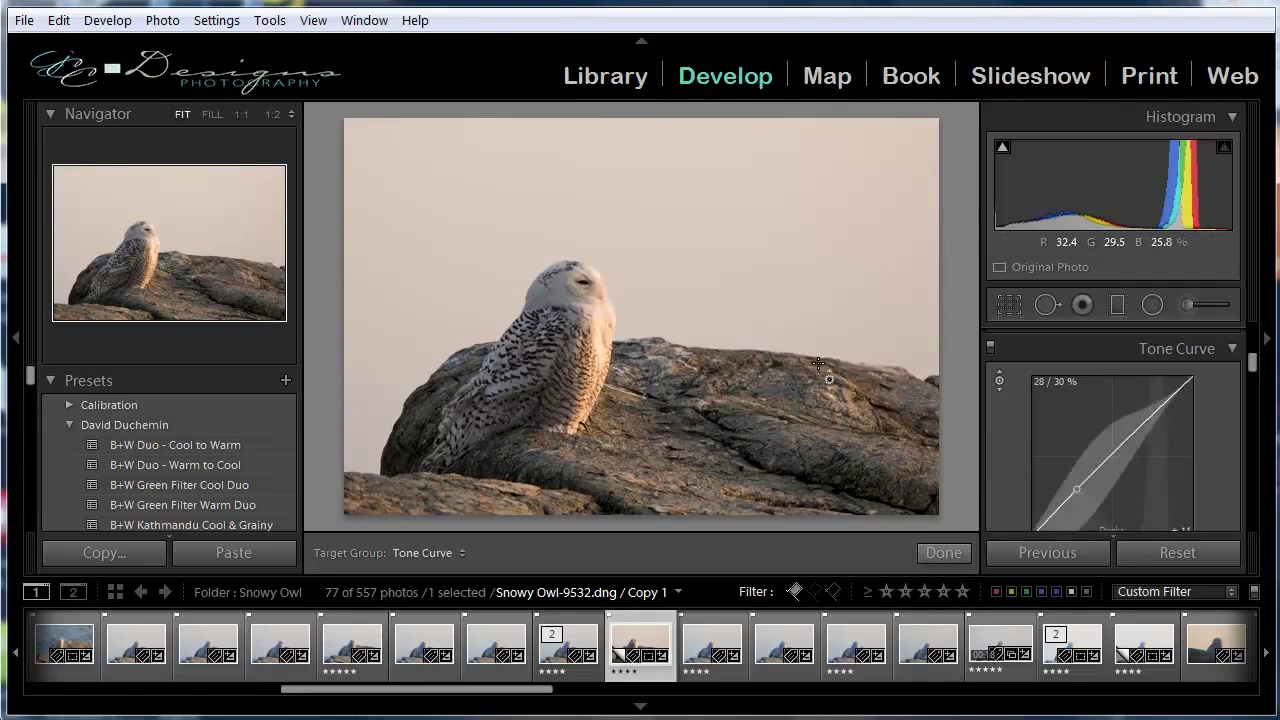
click(1000, 381)
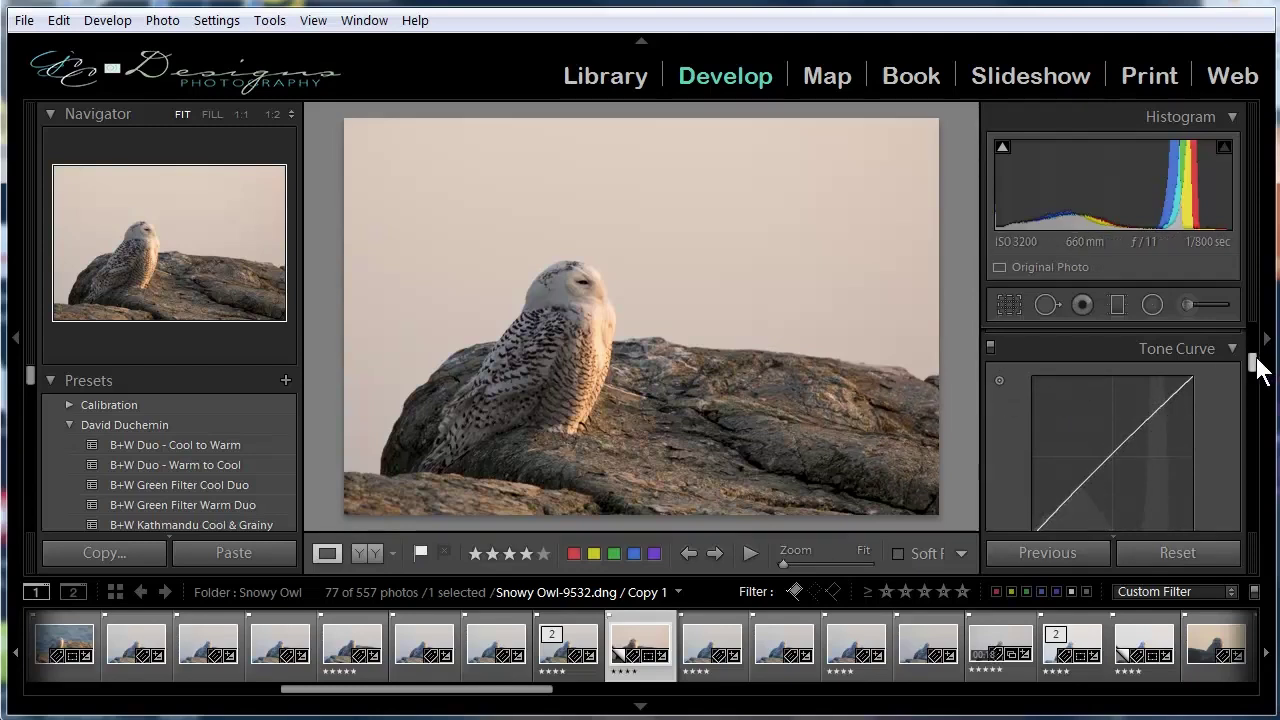
Step: Compare the owl photo with the Tone Curve adjustments switched off and on
drag(1258, 369, 1258, 358)
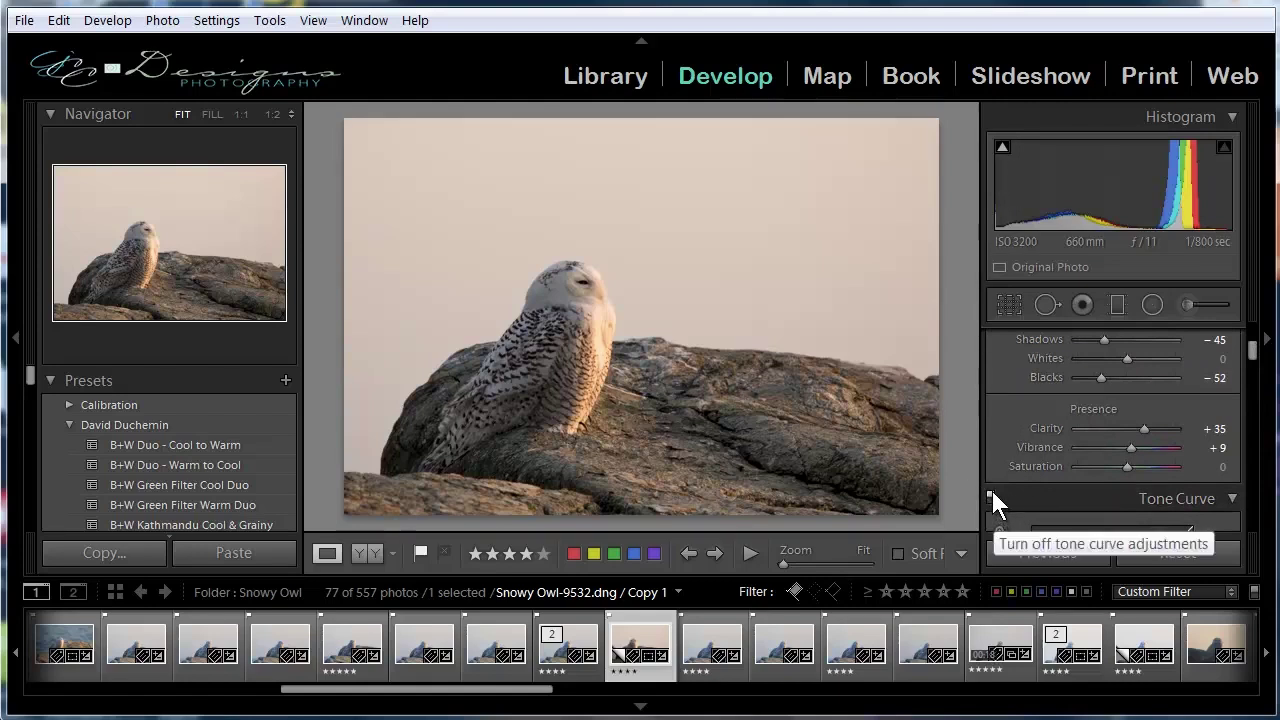
click(991, 504)
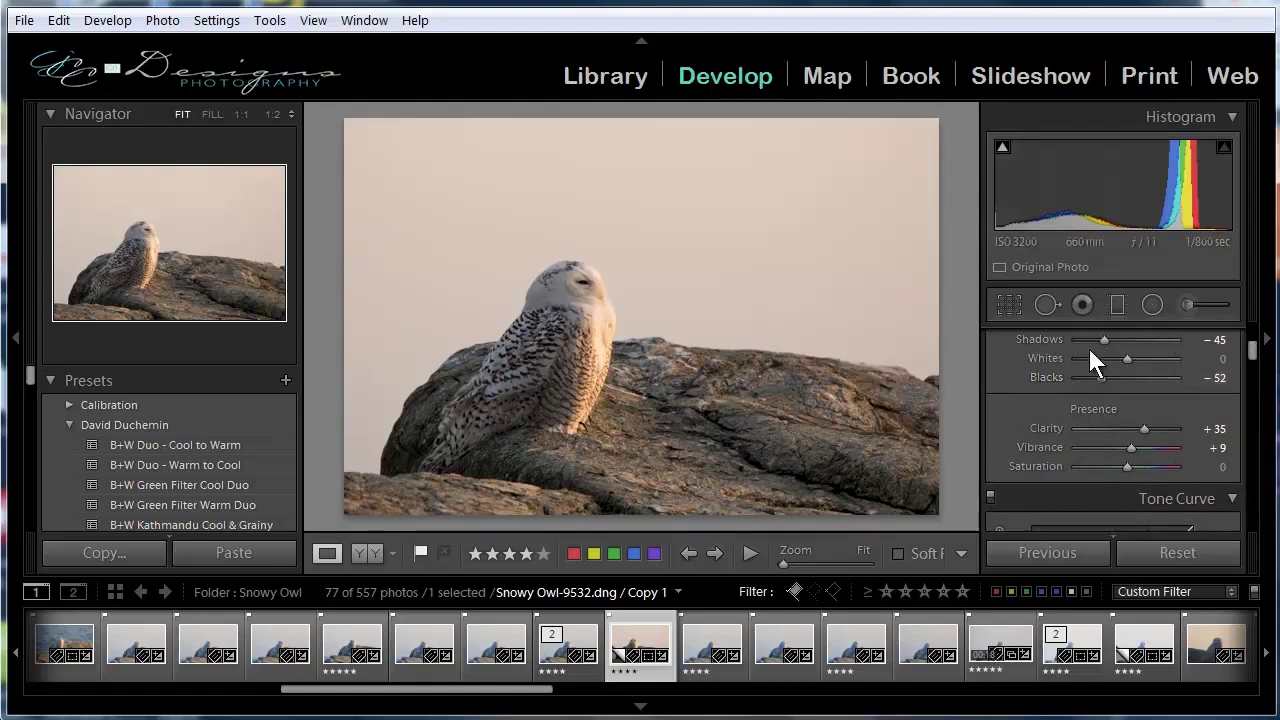
click(992, 501)
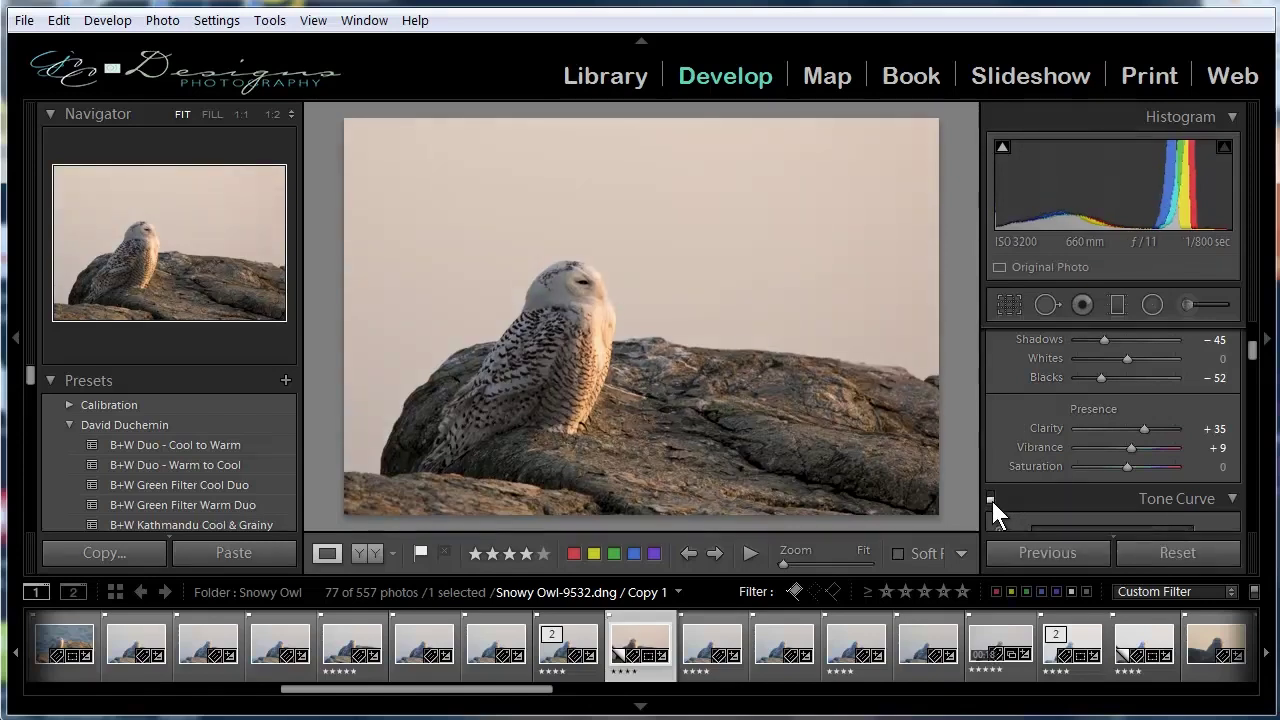
click(991, 499)
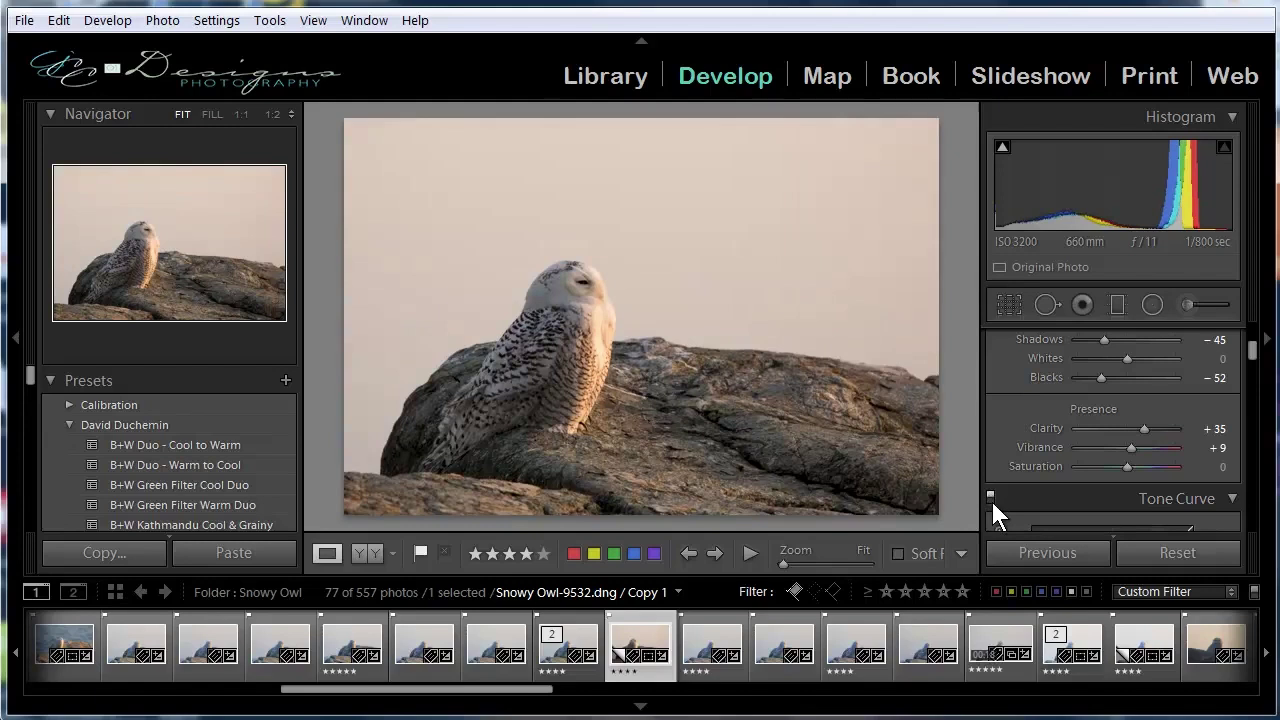
click(990, 498)
drag(1252, 354, 1251, 338)
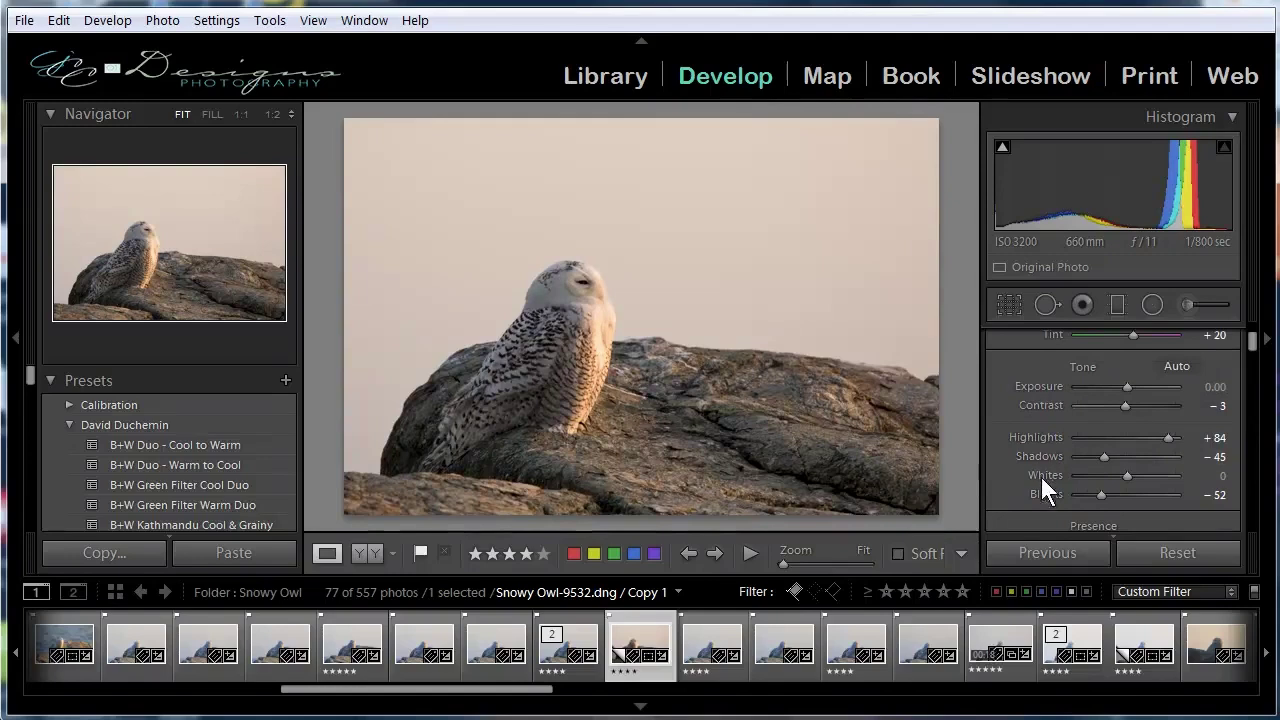
mouse_move(1251, 343)
mouse_down()
mouse_move(1255, 370)
mouse_move(1250, 352)
mouse_up()
click(990, 419)
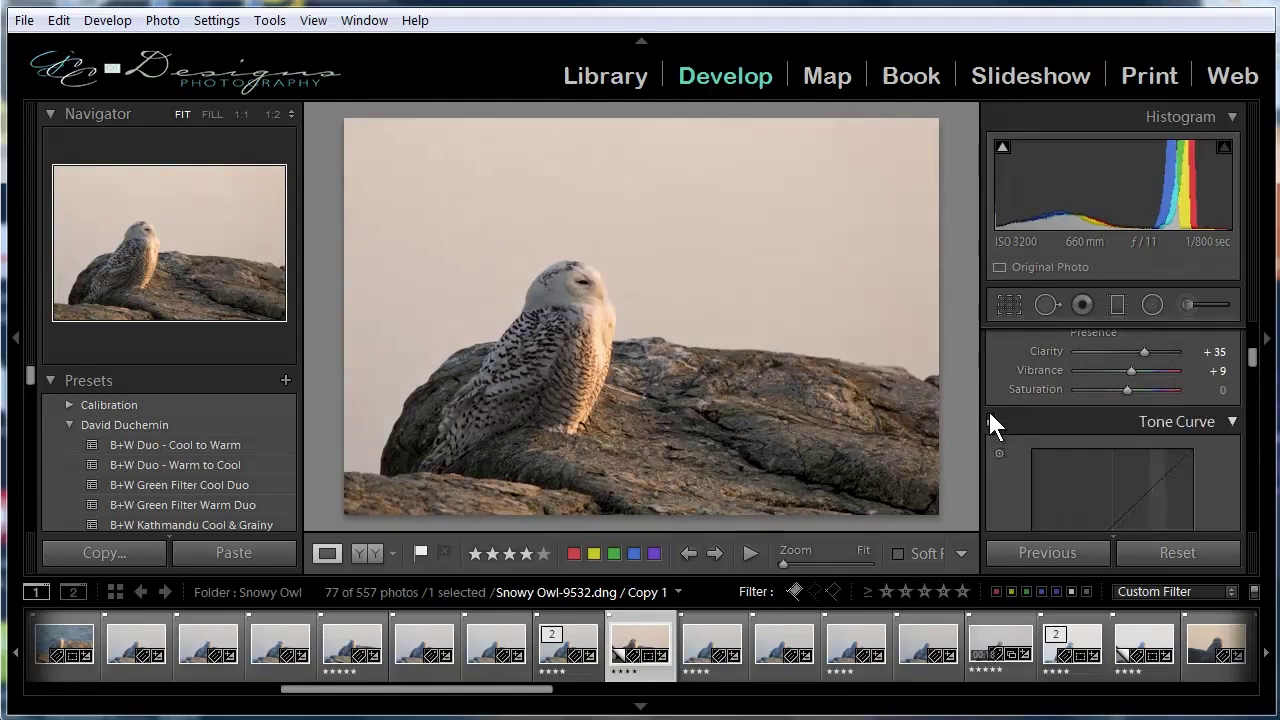
click(990, 422)
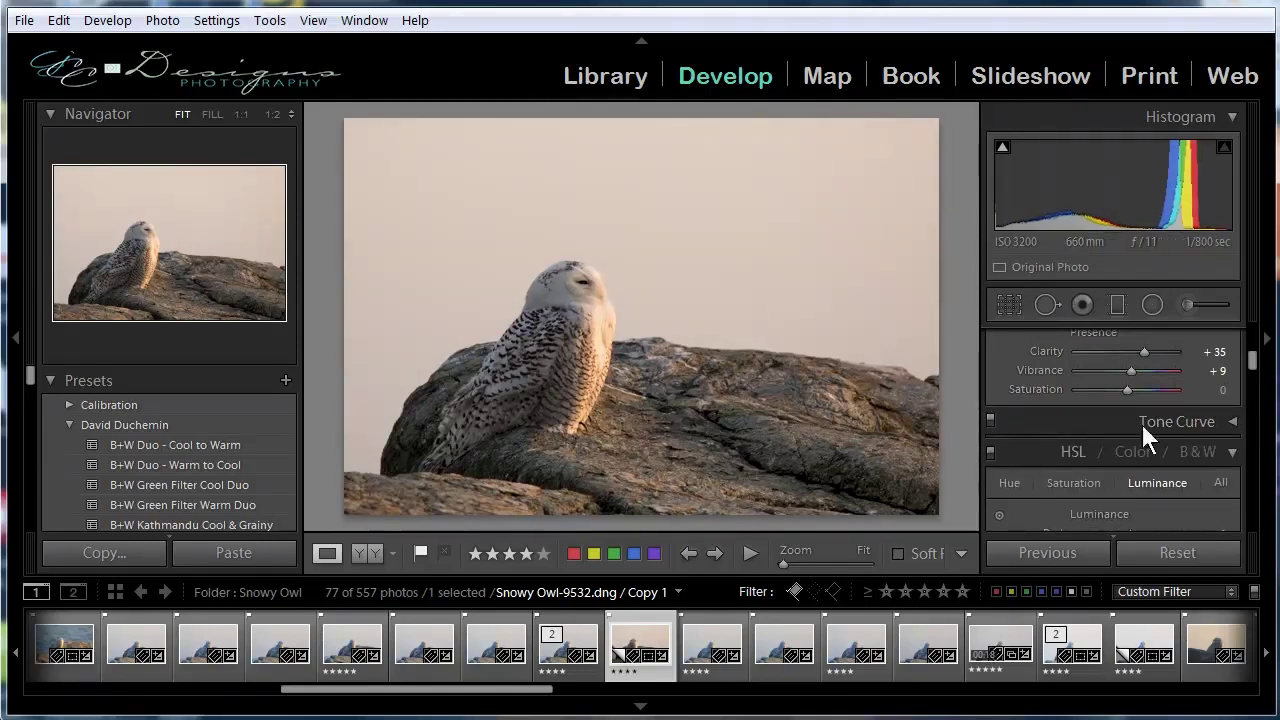
Step: Expand the Tone Curve section and compare the photo with the HSL adjustments switched off and on
click(1235, 422)
drag(1249, 366, 1249, 391)
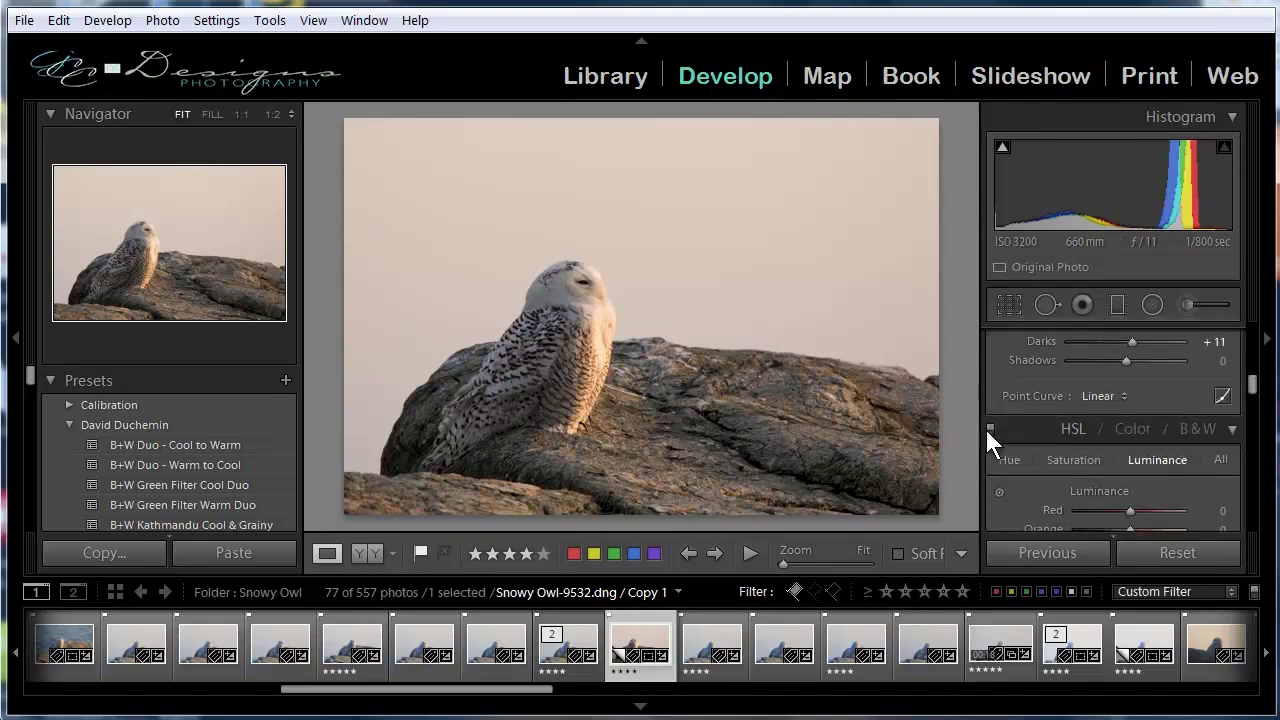
click(990, 430)
click(990, 428)
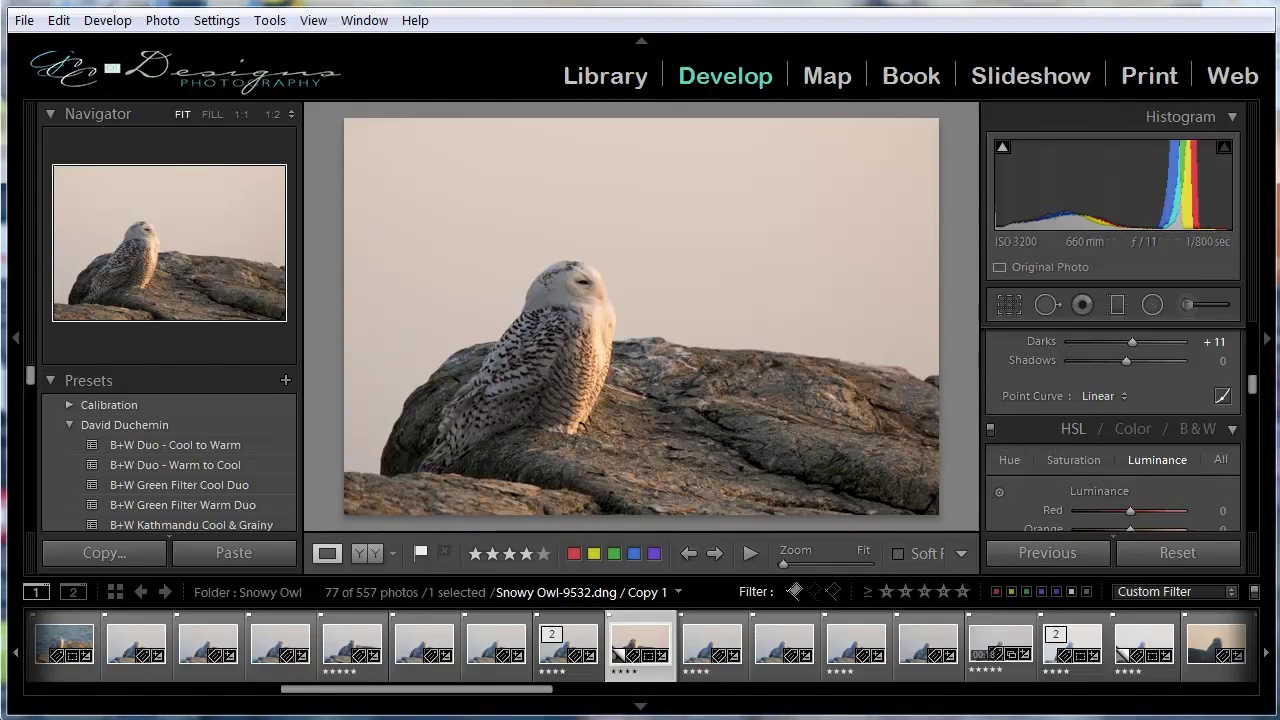
mouse_move(1250, 383)
mouse_down()
mouse_move(1252, 402)
mouse_move(1257, 391)
mouse_up()
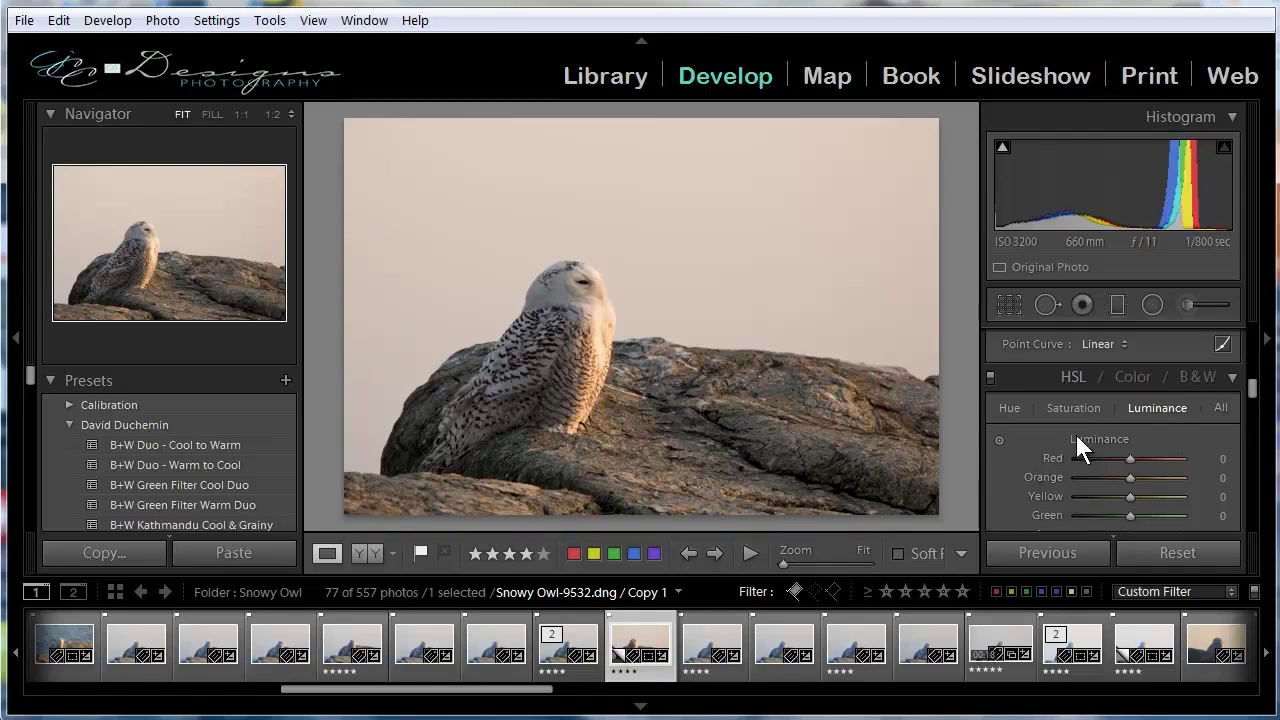
Step: In the HSL Hue adjustments, try Yellow at -100 and set it back to 0
scroll(1076, 435, down, 2)
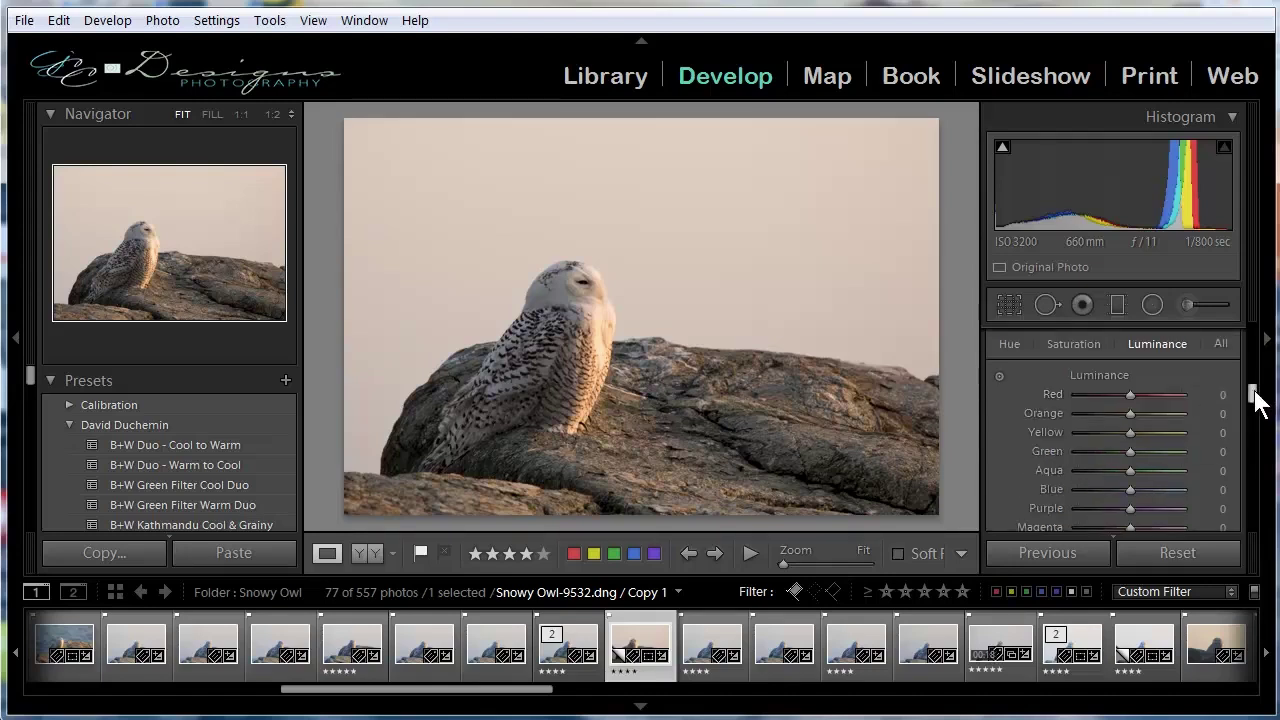
click(1006, 343)
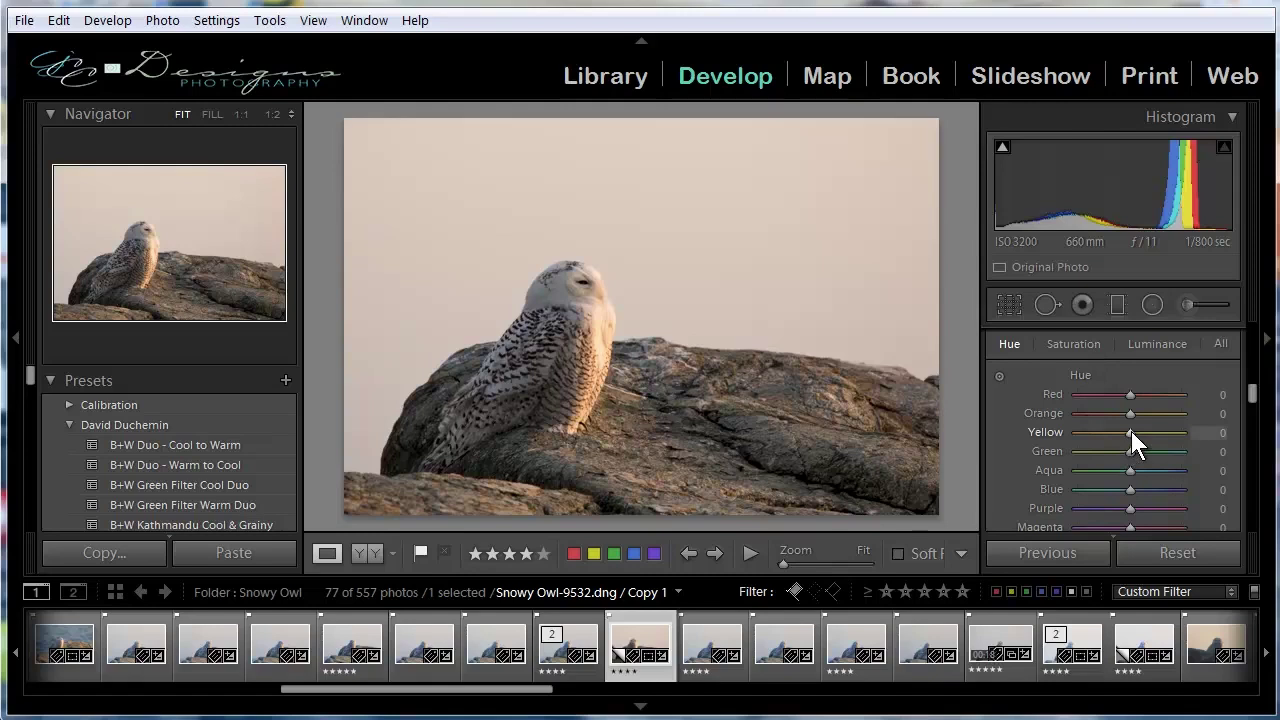
drag(1131, 431, 1053, 434)
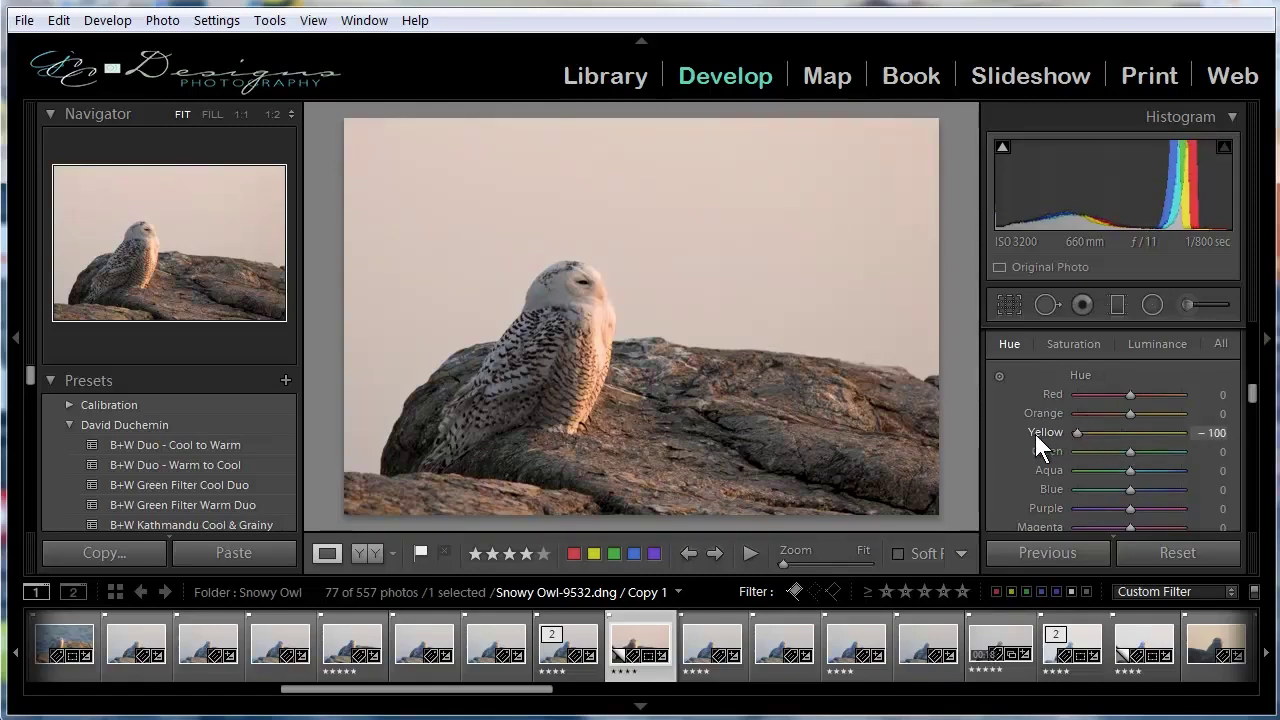
drag(1035, 434, 1129, 439)
click(1203, 434)
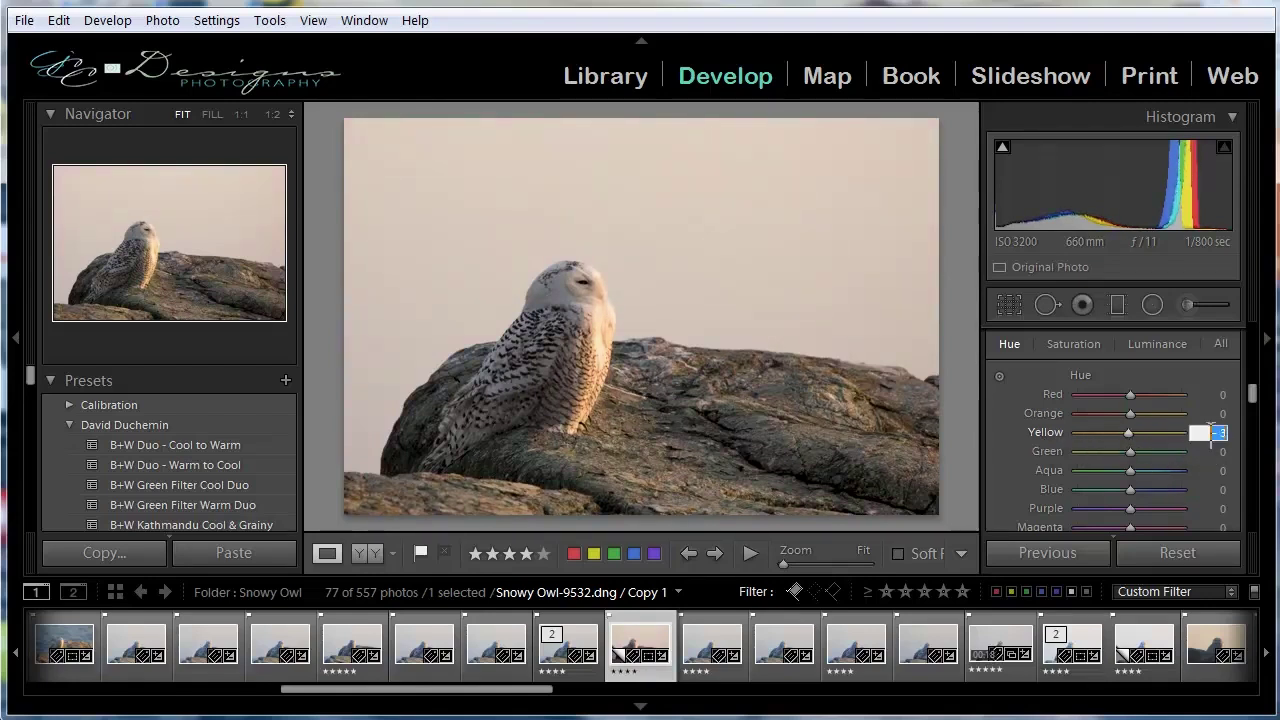
text(0)
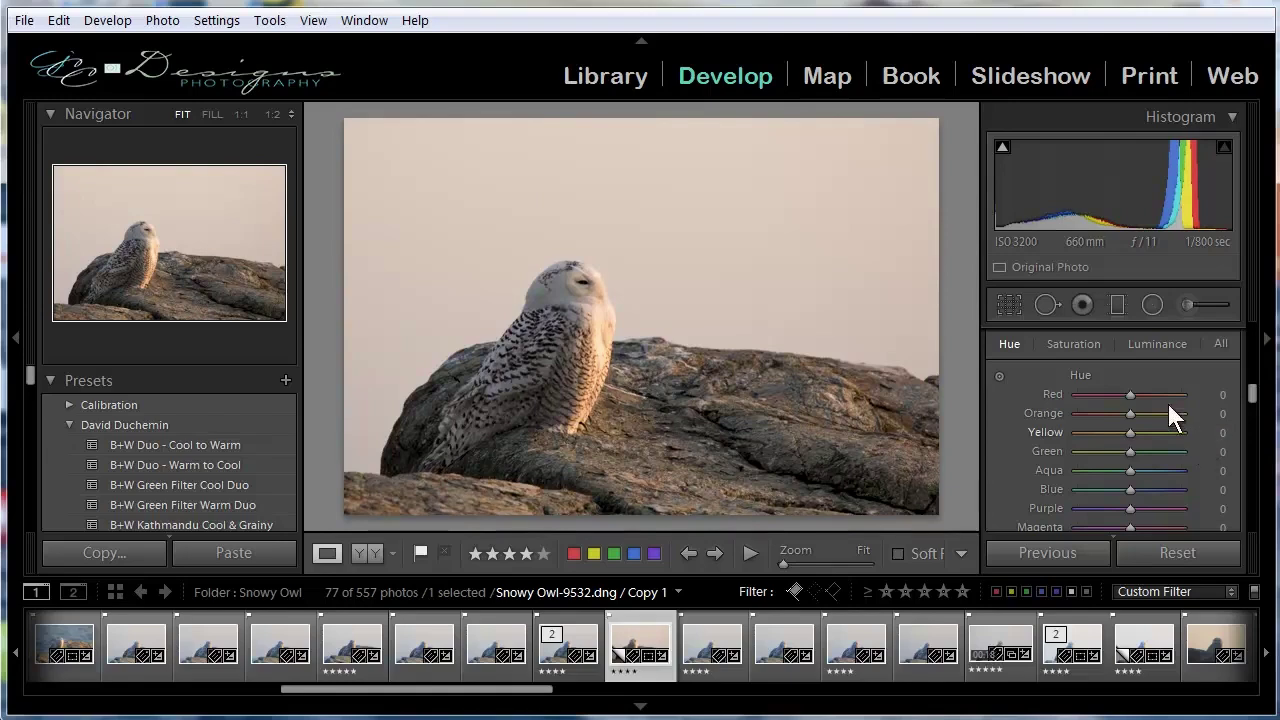
Step: In the HSL Saturation adjustments, try Yellow at -100 and +100, and settle on +14
click(1090, 340)
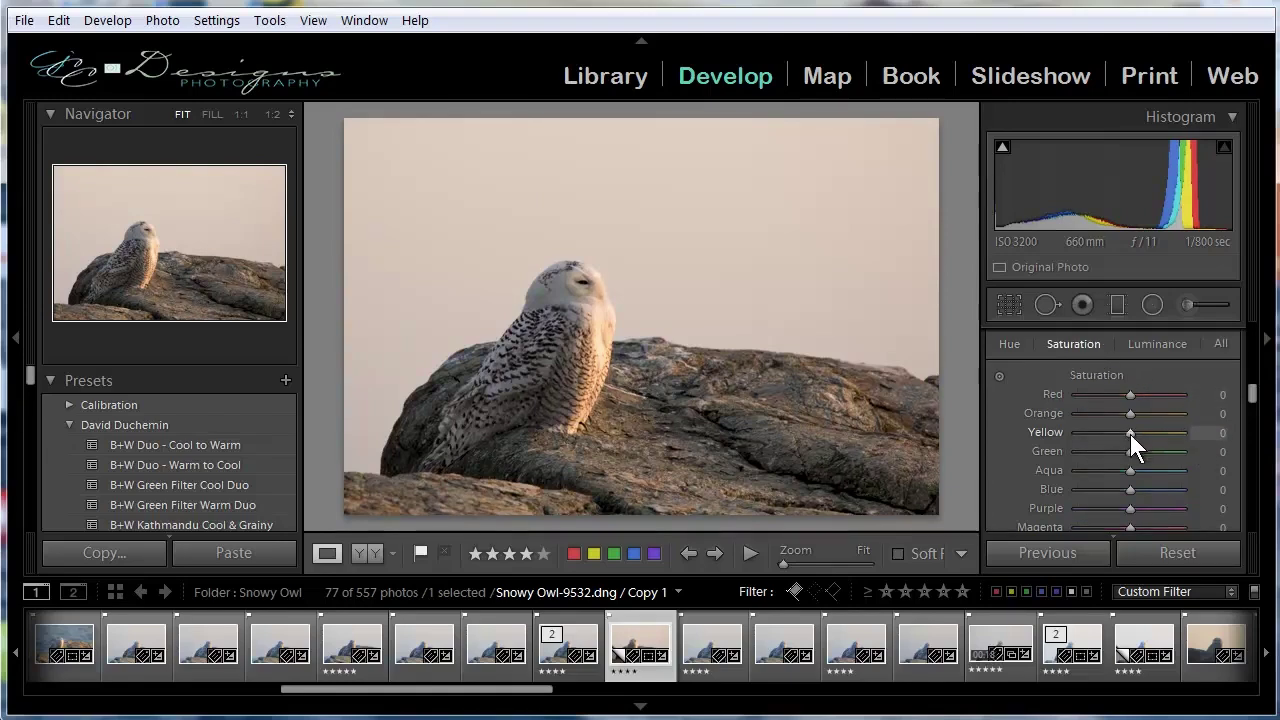
drag(1130, 434, 1058, 436)
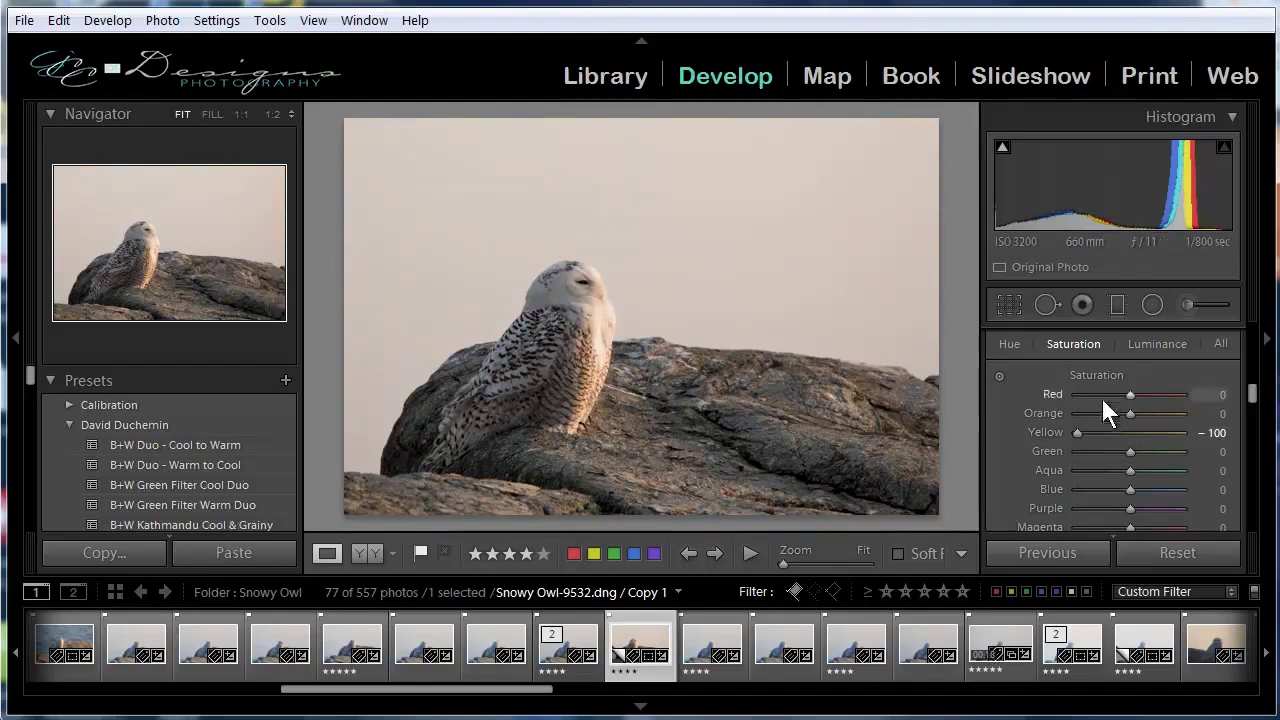
drag(1078, 431, 1192, 432)
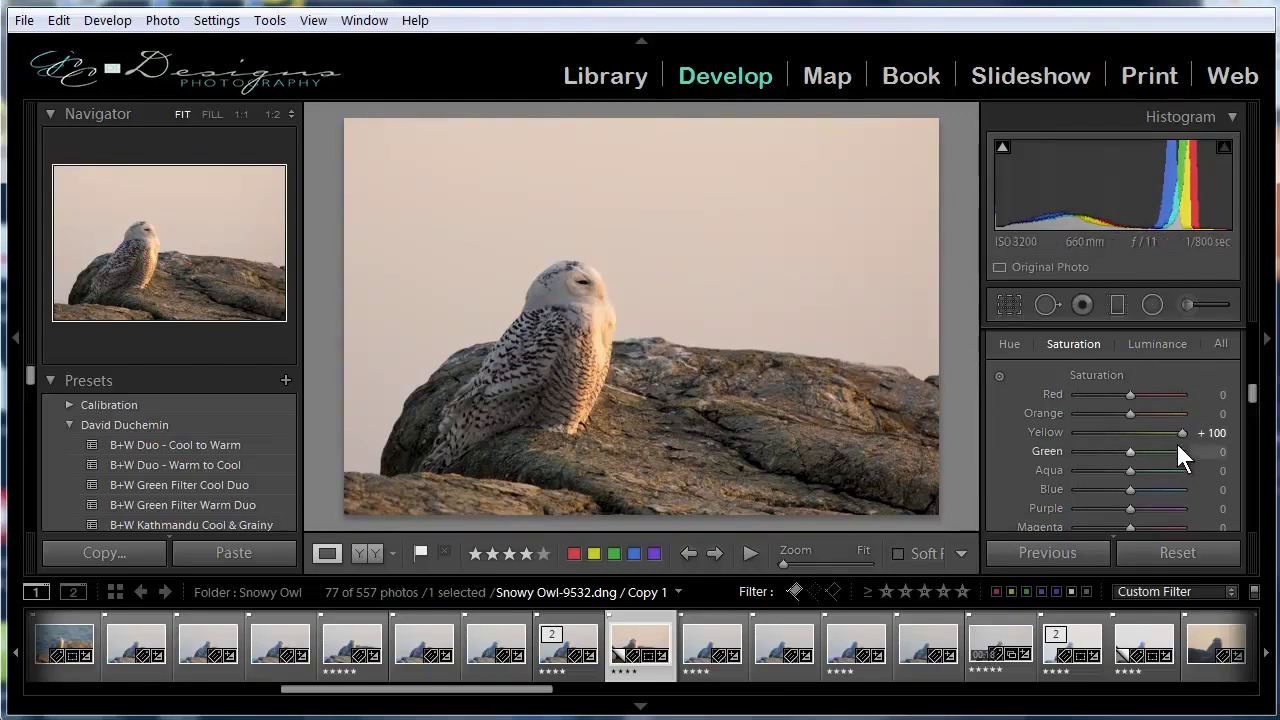
drag(1182, 432, 1132, 432)
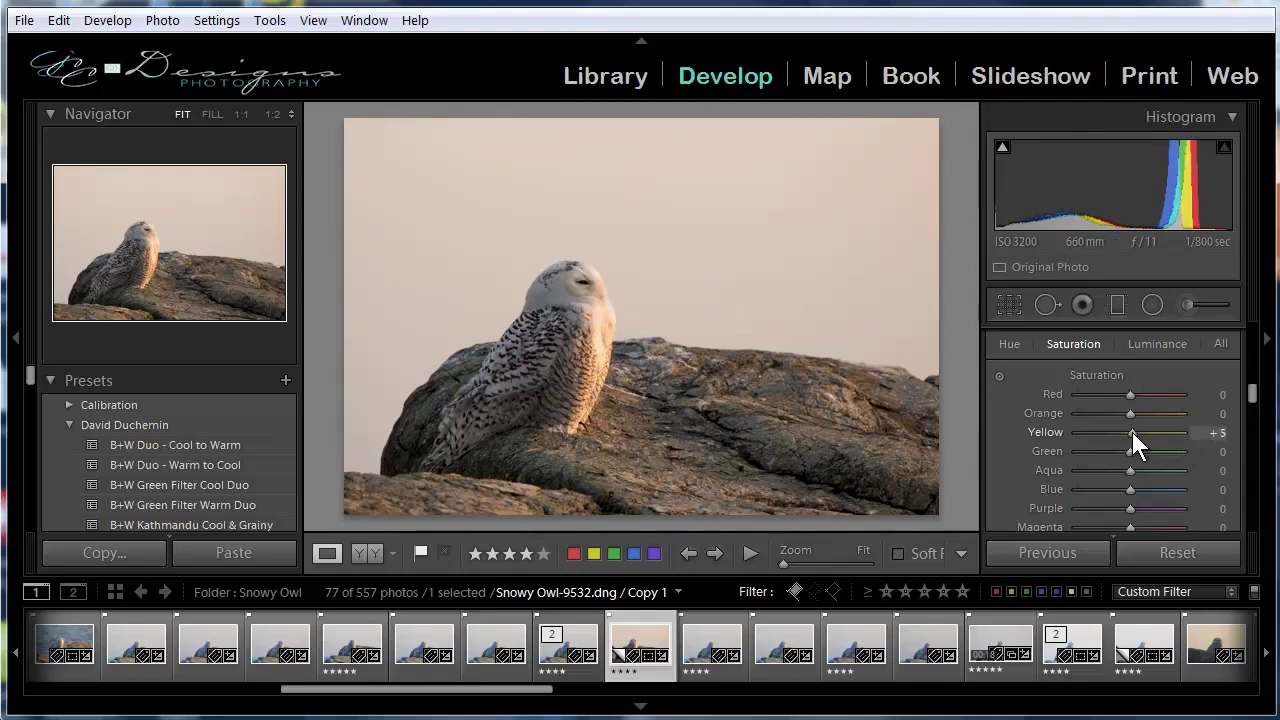
mouse_move(1131, 433)
mouse_down()
mouse_move(1125, 444)
mouse_move(1142, 442)
mouse_up()
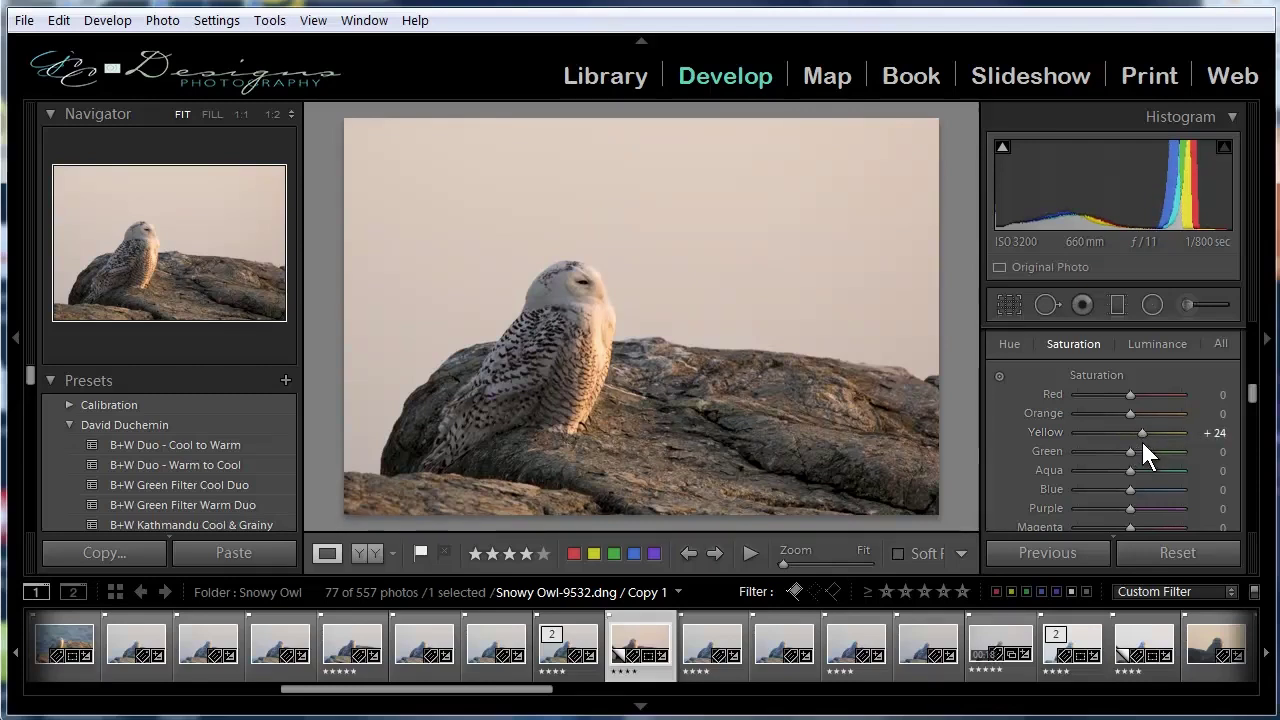
drag(1143, 433, 1140, 433)
Step: Reposition the Detail preview from the sky to the side of the owl's face
scroll(1044, 440, down, 3)
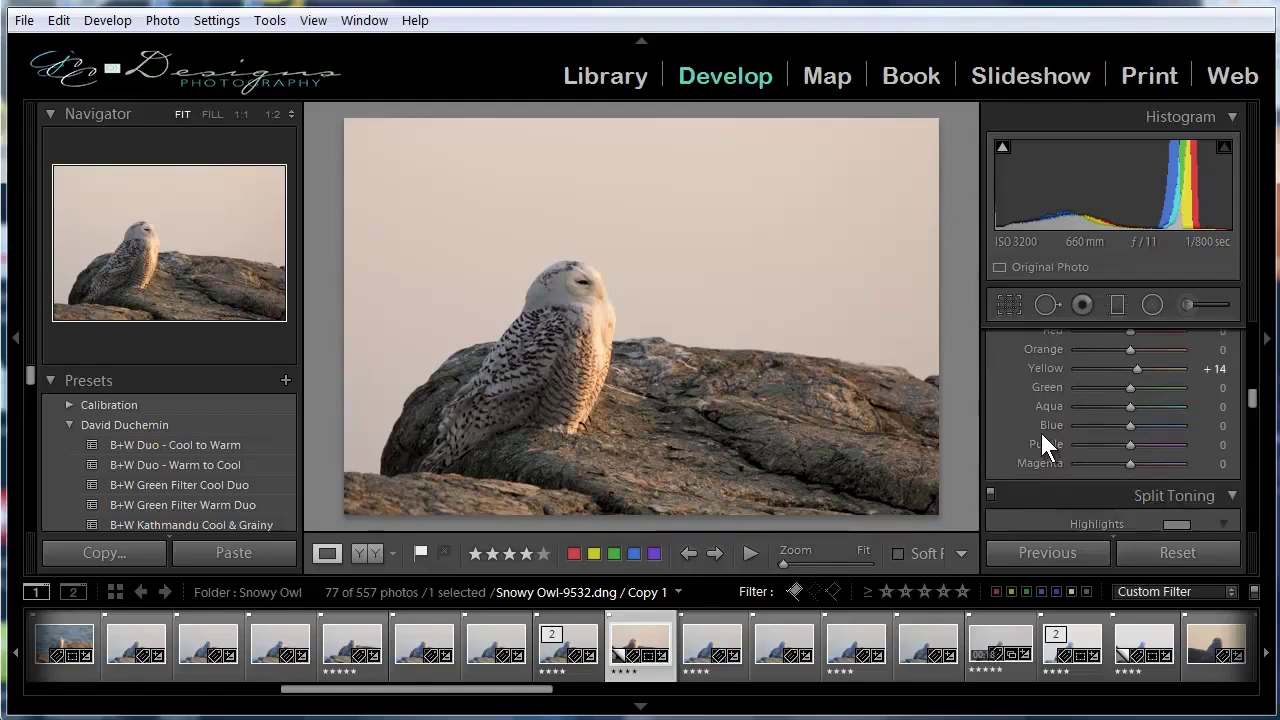
scroll(1040, 429, down, 2)
scroll(1041, 432, down, 2)
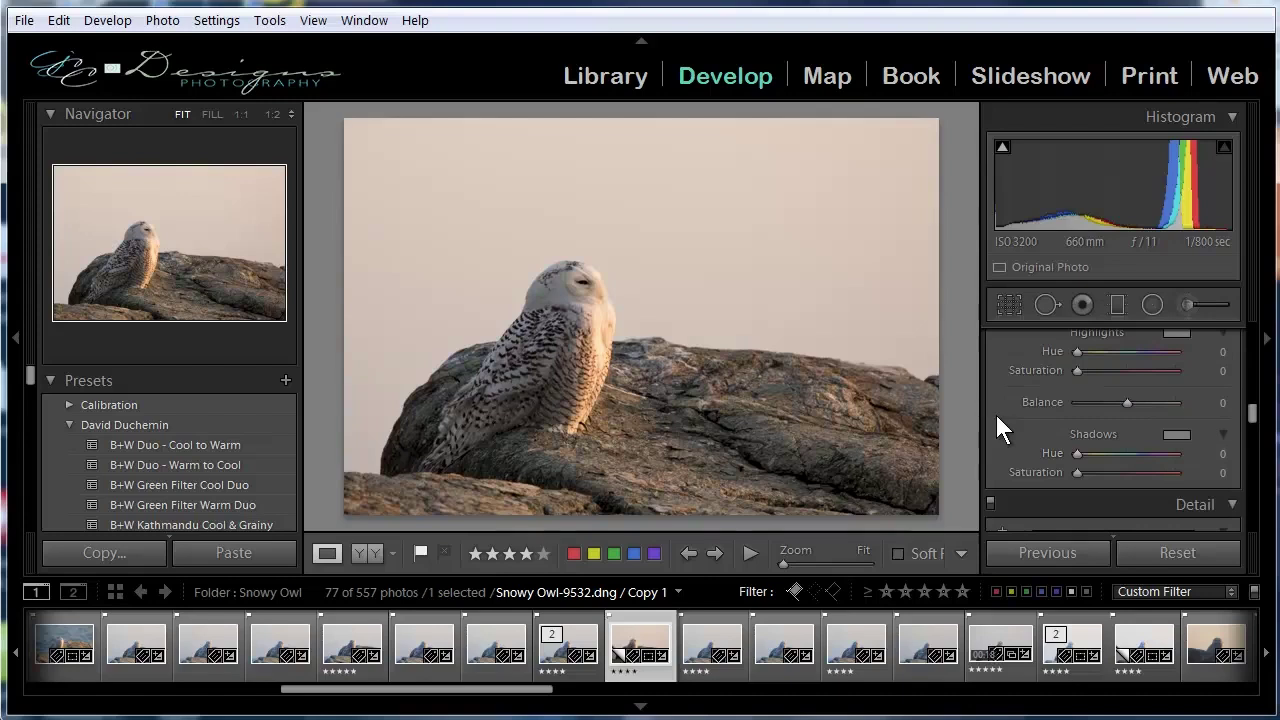
scroll(996, 415, down, 4)
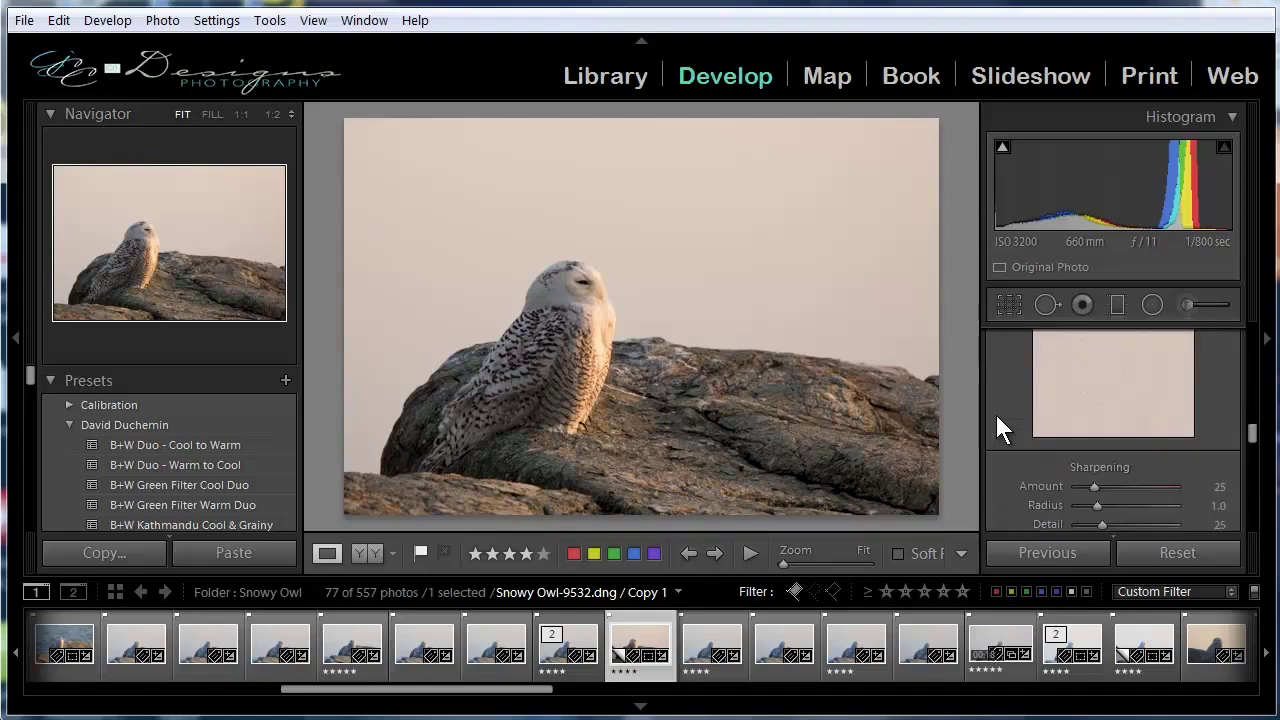
scroll(1020, 426, up, 1)
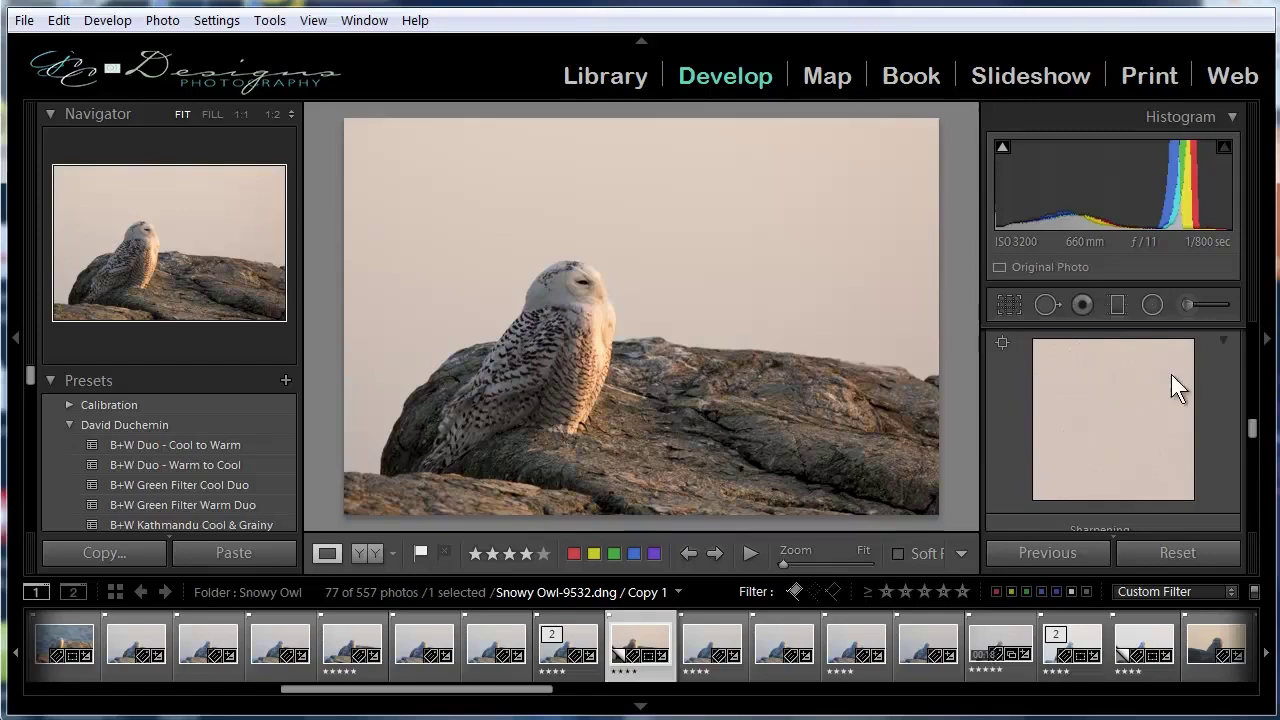
drag(1089, 451, 1144, 416)
drag(1063, 417, 1131, 463)
drag(1067, 361, 1133, 509)
drag(1078, 384, 1137, 451)
drag(1049, 449, 1120, 471)
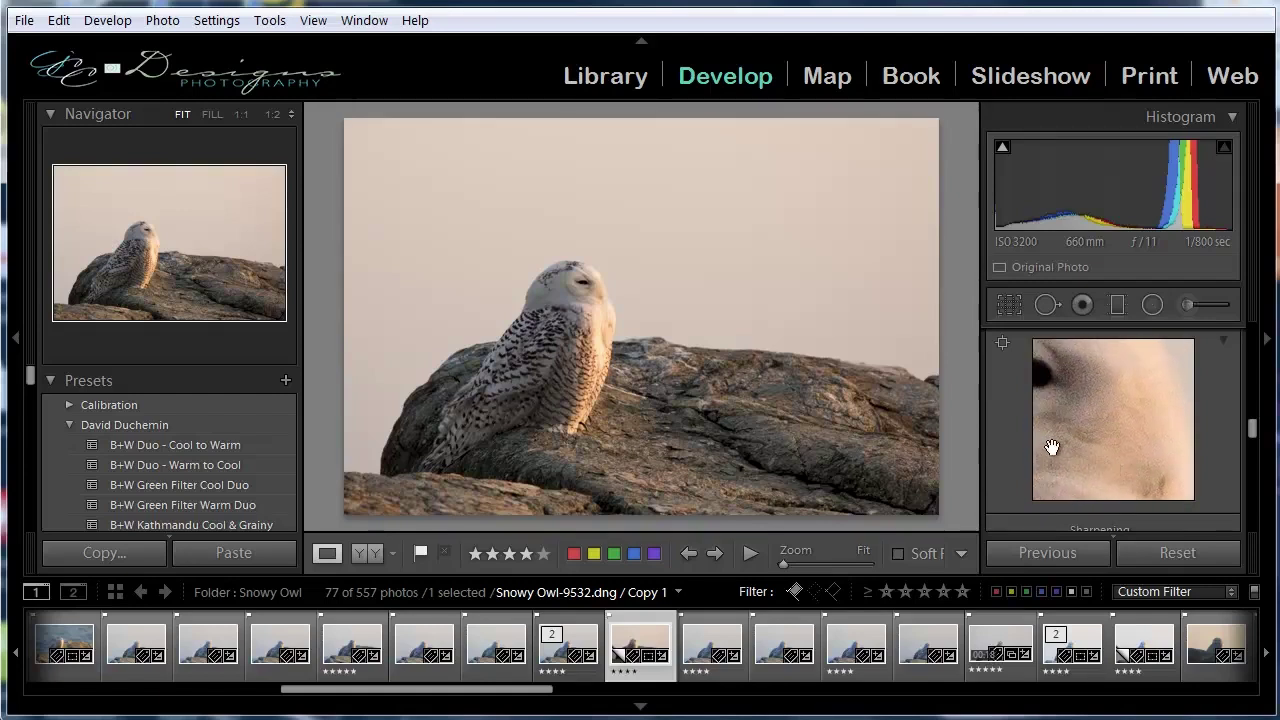
Step: Set the sharpening Amount to 114 and examine the owl's head at 1:1
scroll(1052, 440, down, 3)
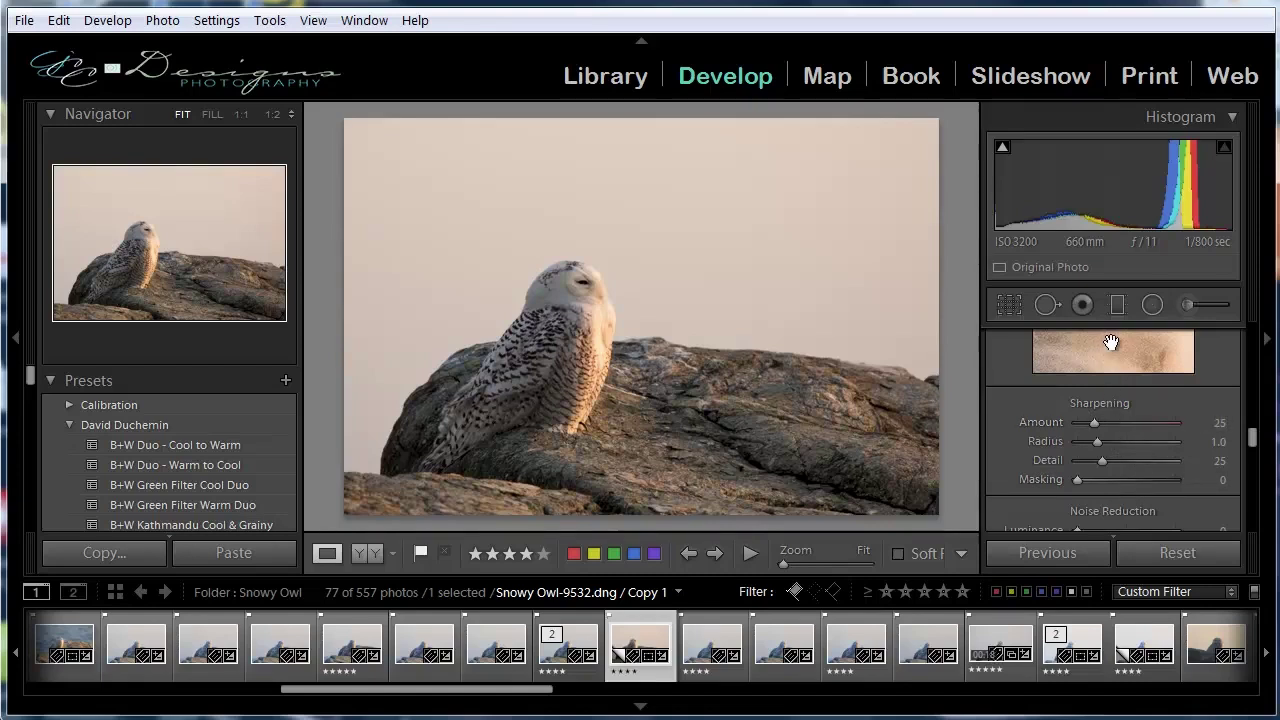
scroll(1050, 472, up, 2)
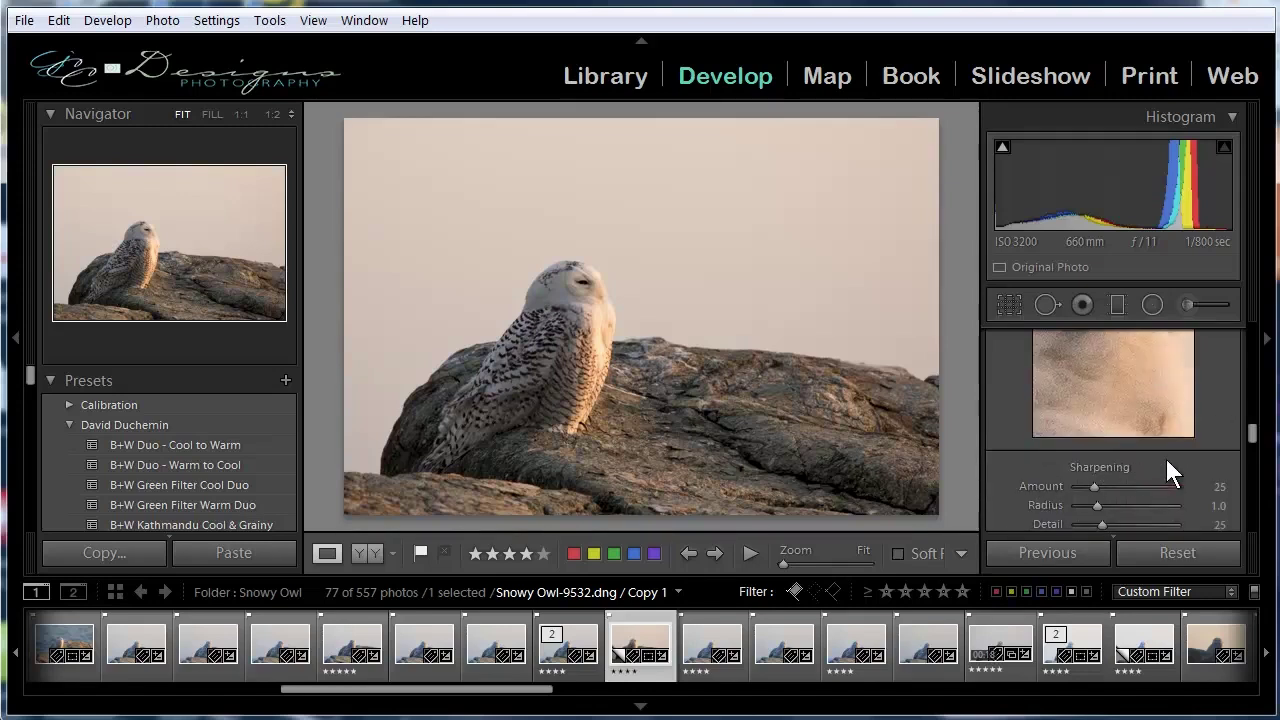
drag(1095, 487, 1153, 484)
click(569, 306)
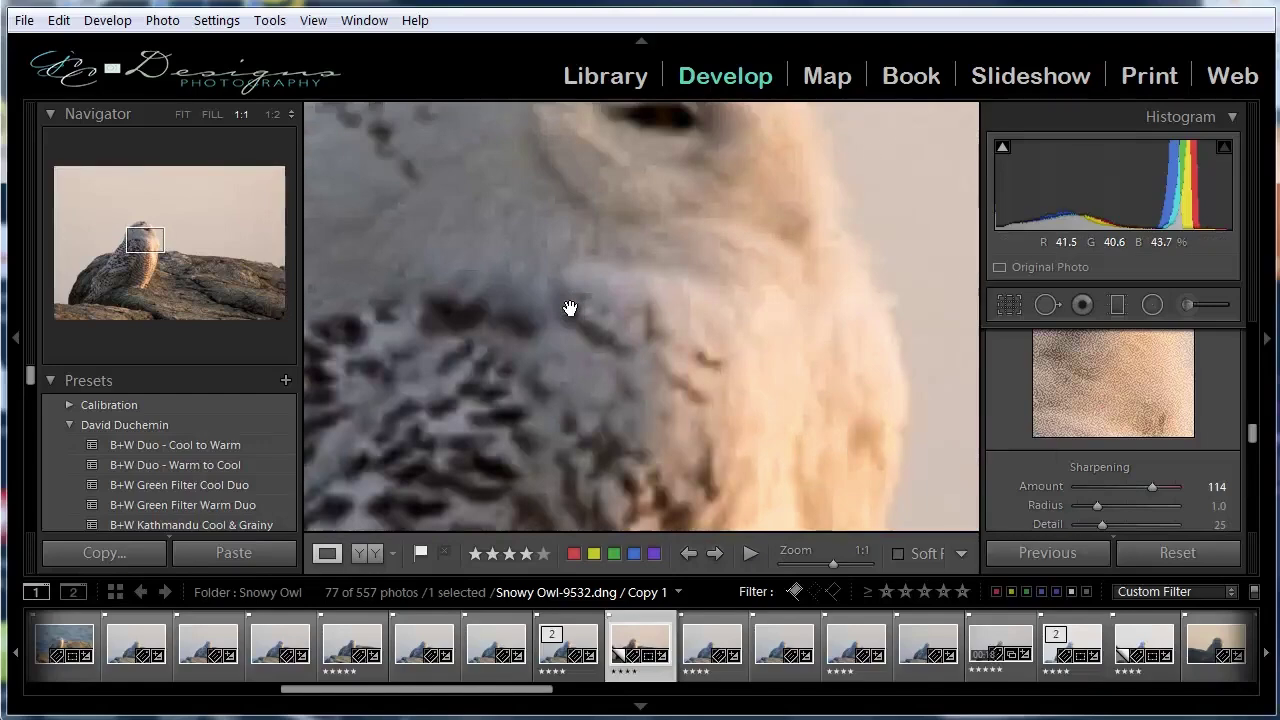
drag(823, 346, 820, 397)
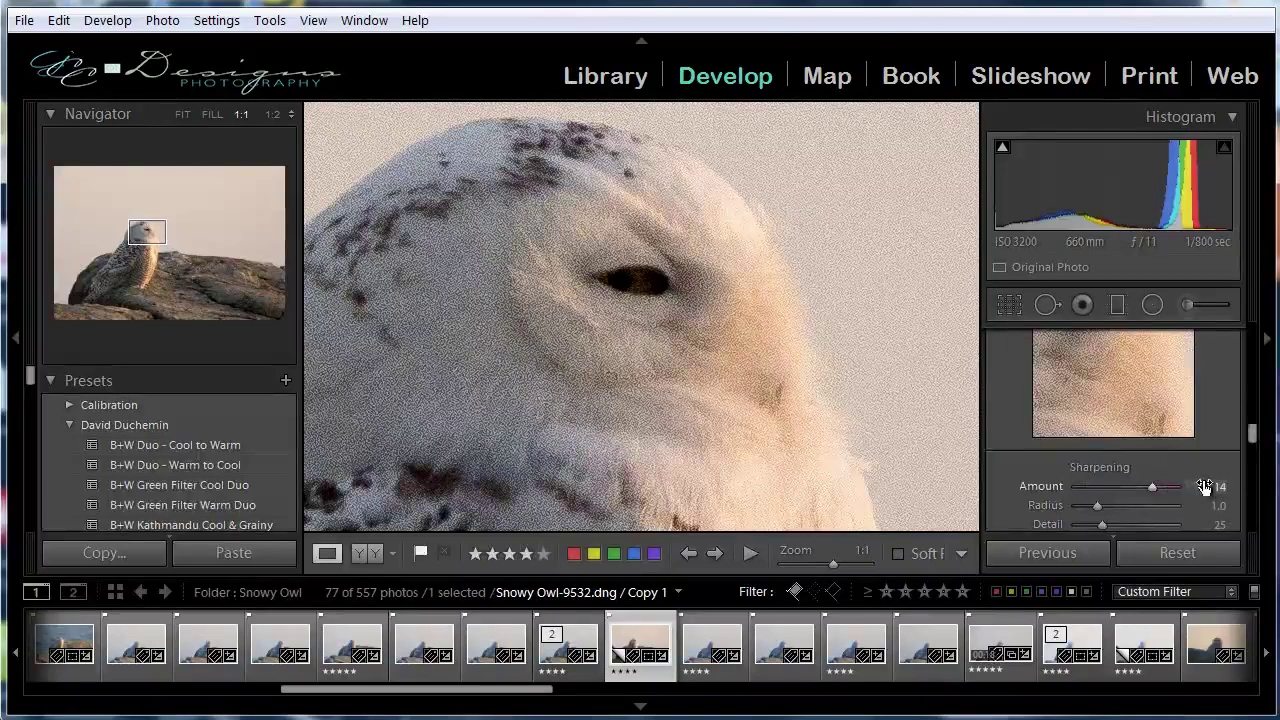
Step: Set the sharpening Masking to 81 using the black-and-white mask preview, comparing the owl's head and sky along the way
scroll(1034, 470, down, 1)
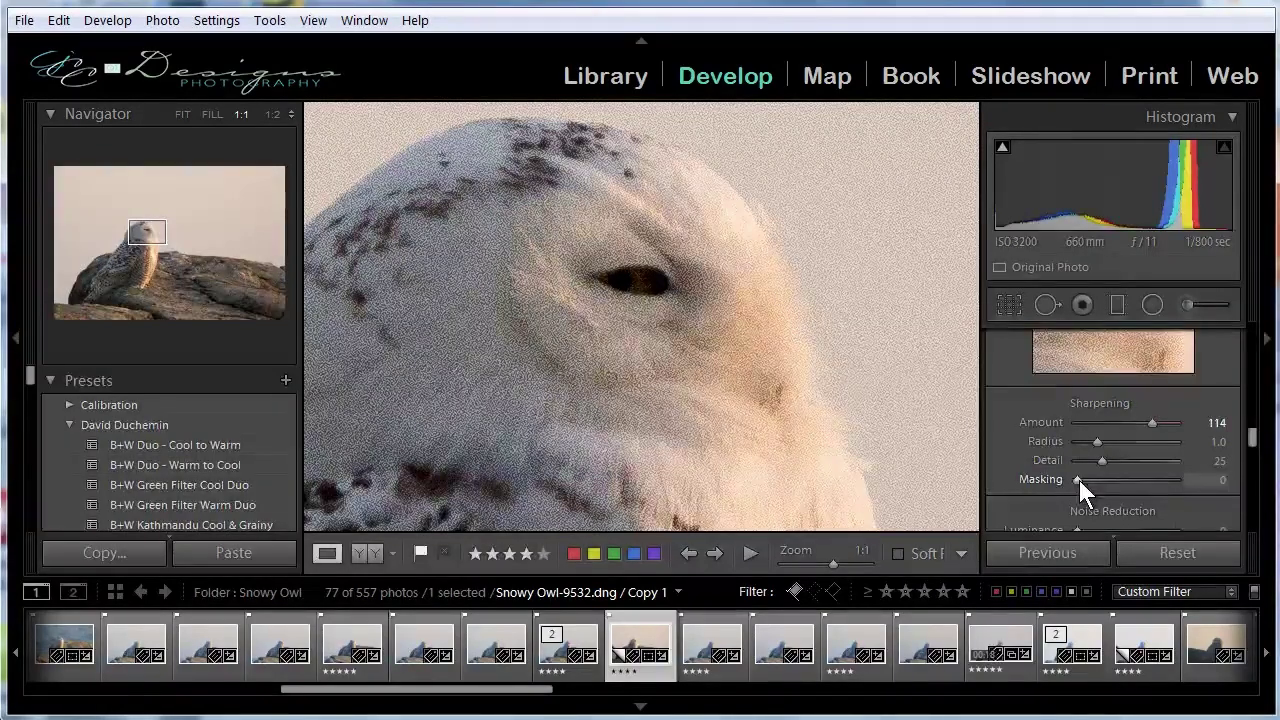
key(alt)
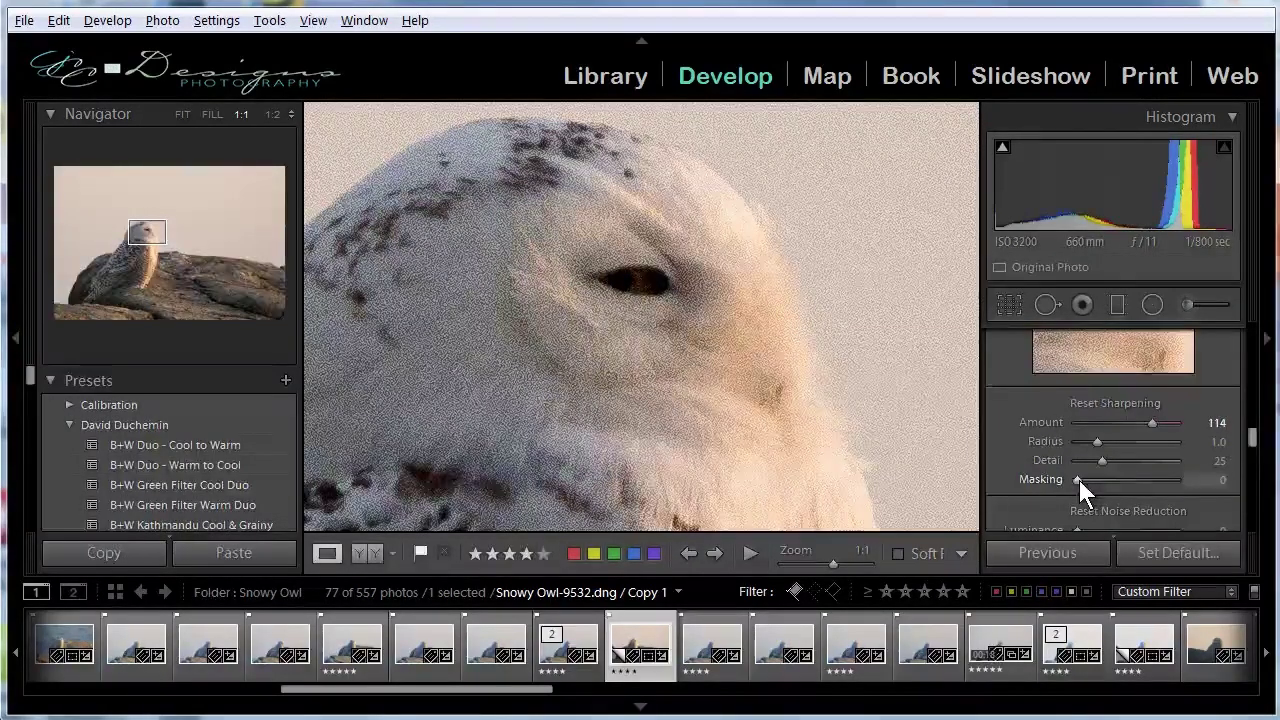
drag(1079, 480, 1139, 488)
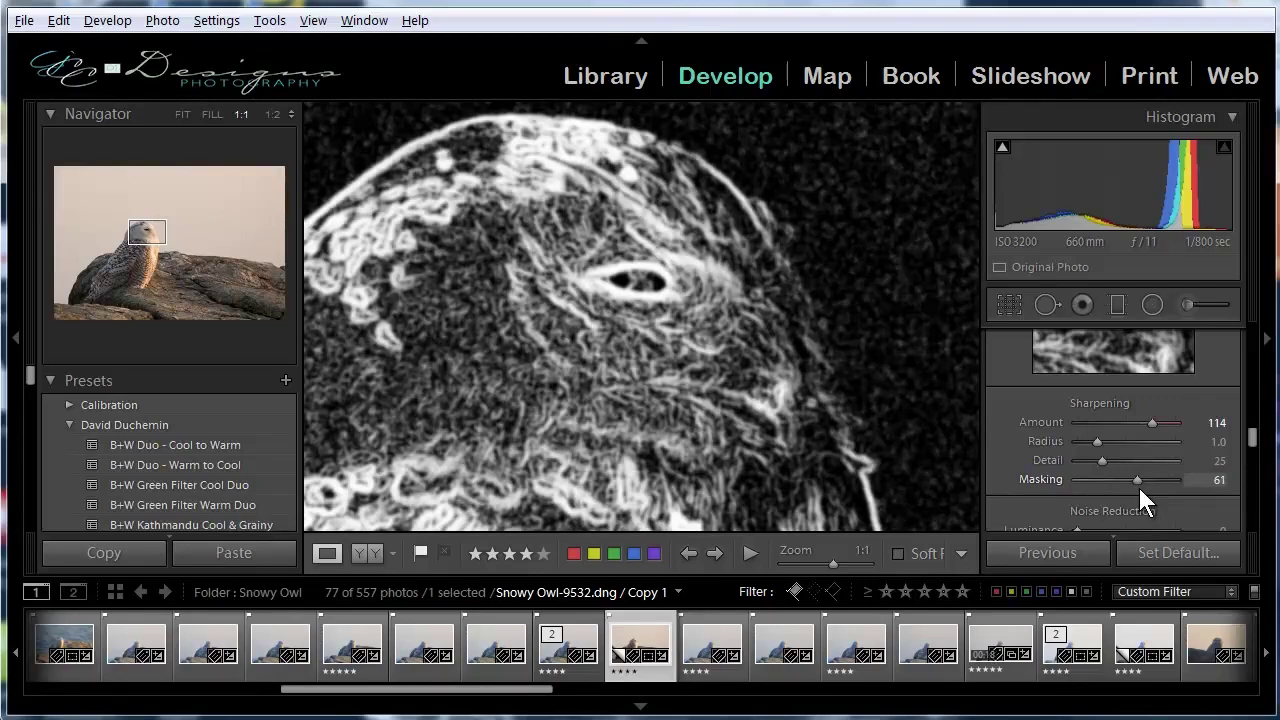
drag(1139, 488, 1155, 485)
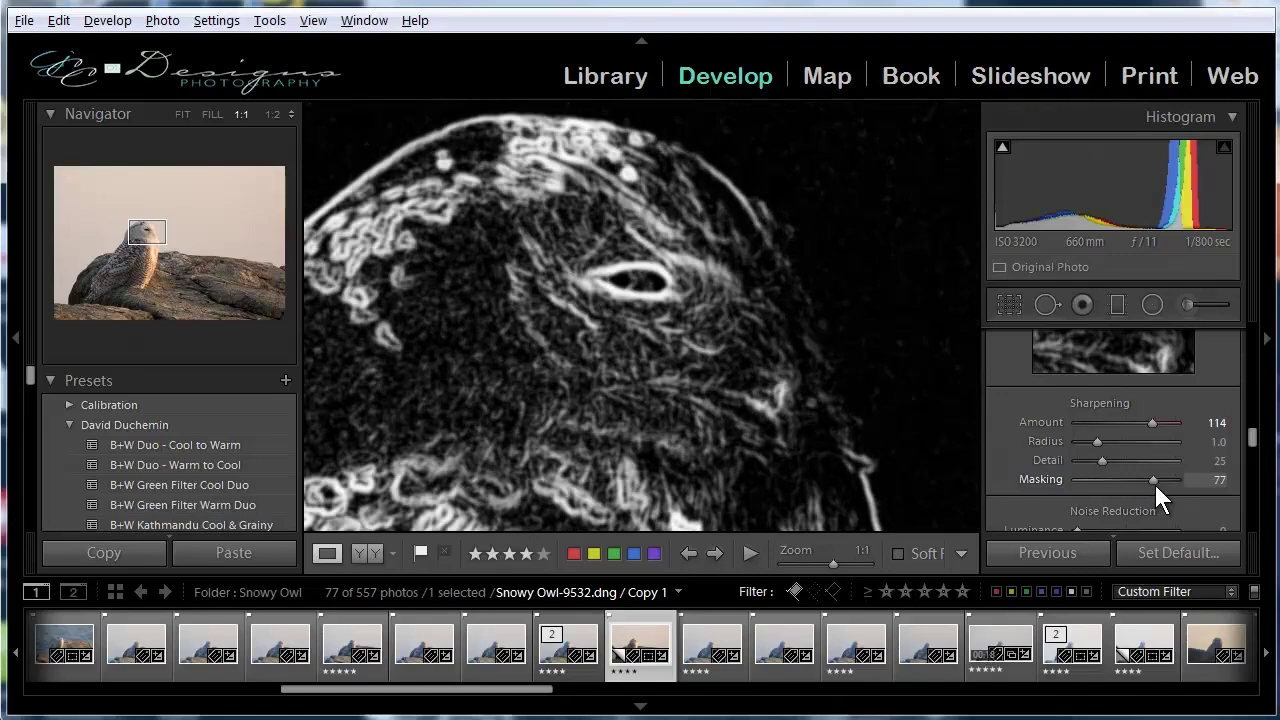
drag(1155, 485, 1155, 480)
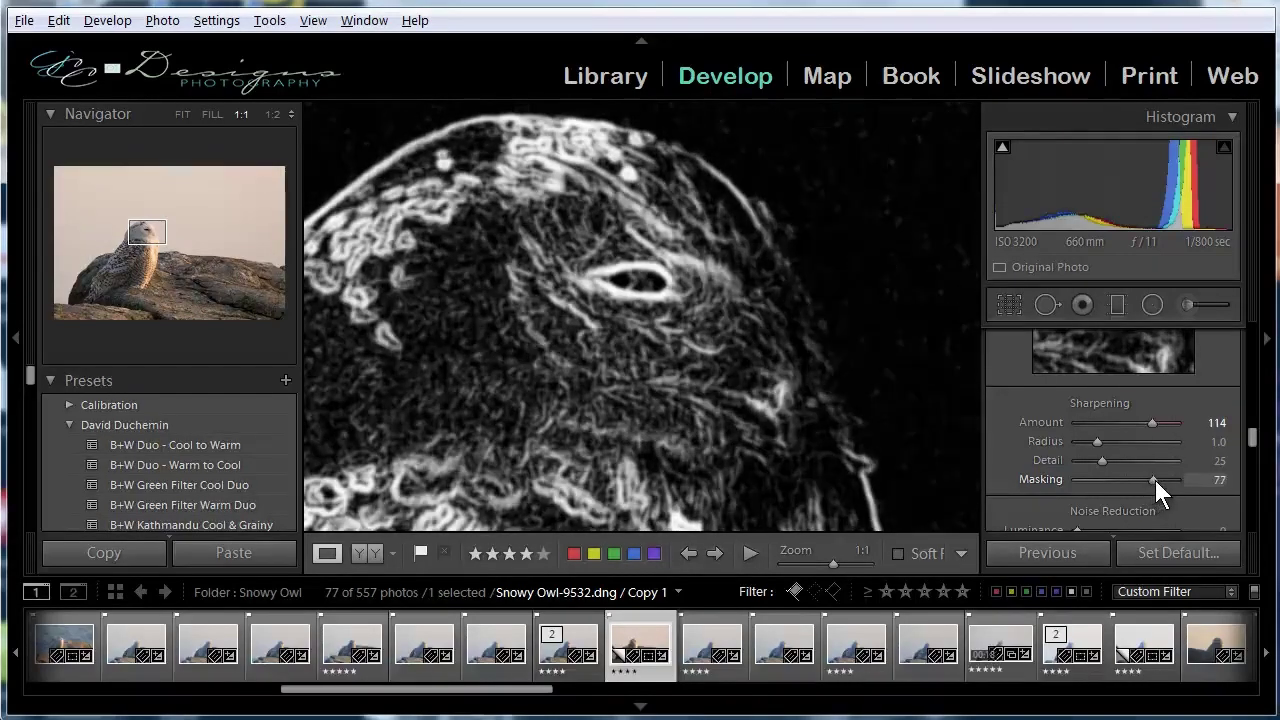
drag(1155, 480, 1155, 480)
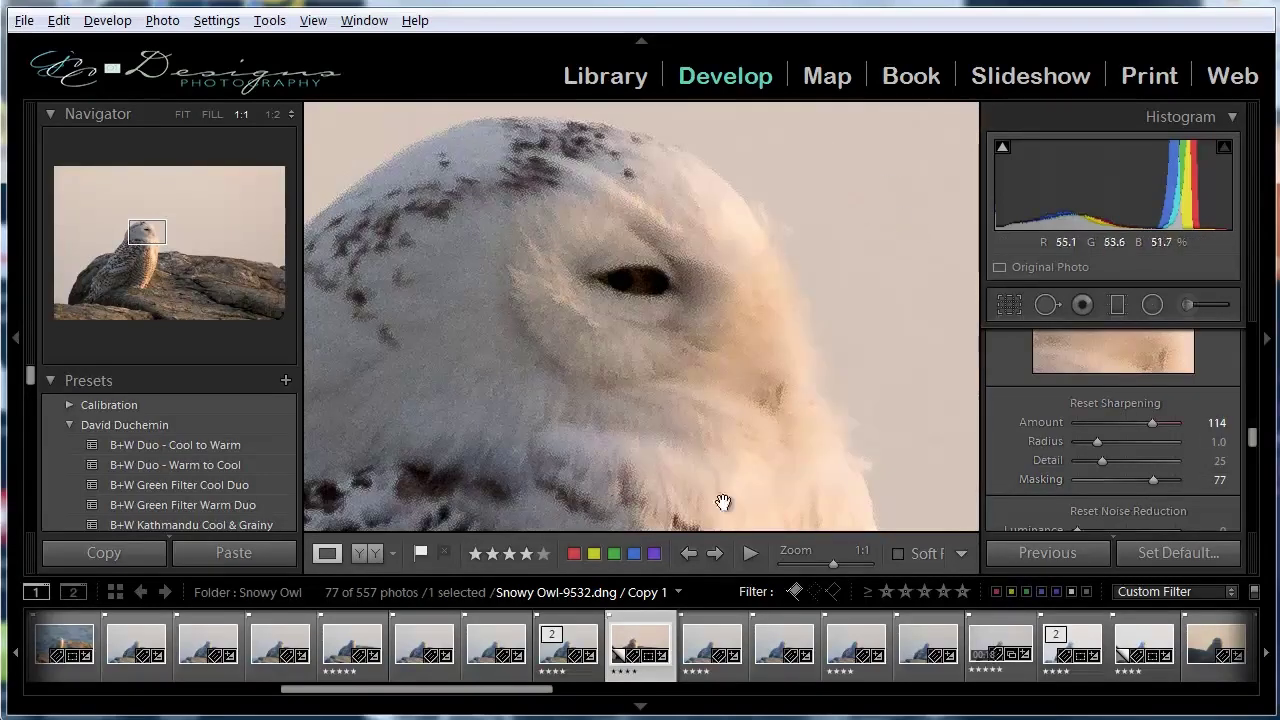
drag(1155, 480, 1159, 480)
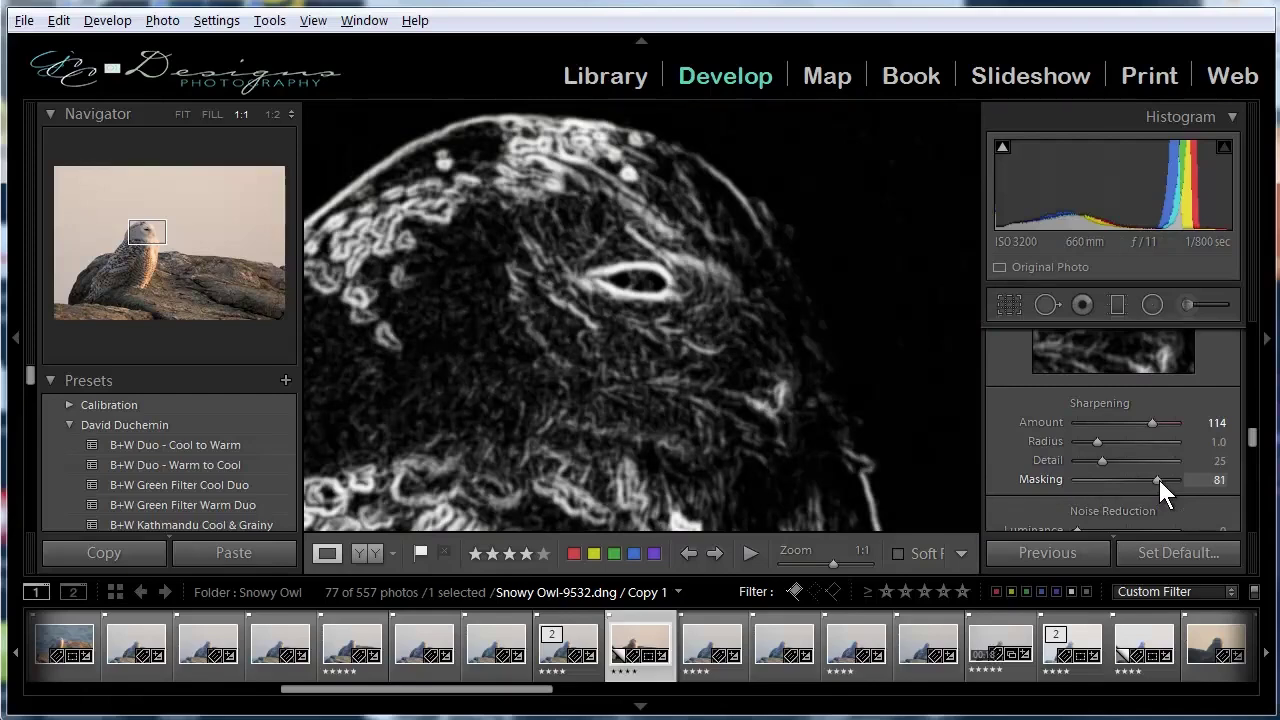
drag(1159, 480, 1159, 480)
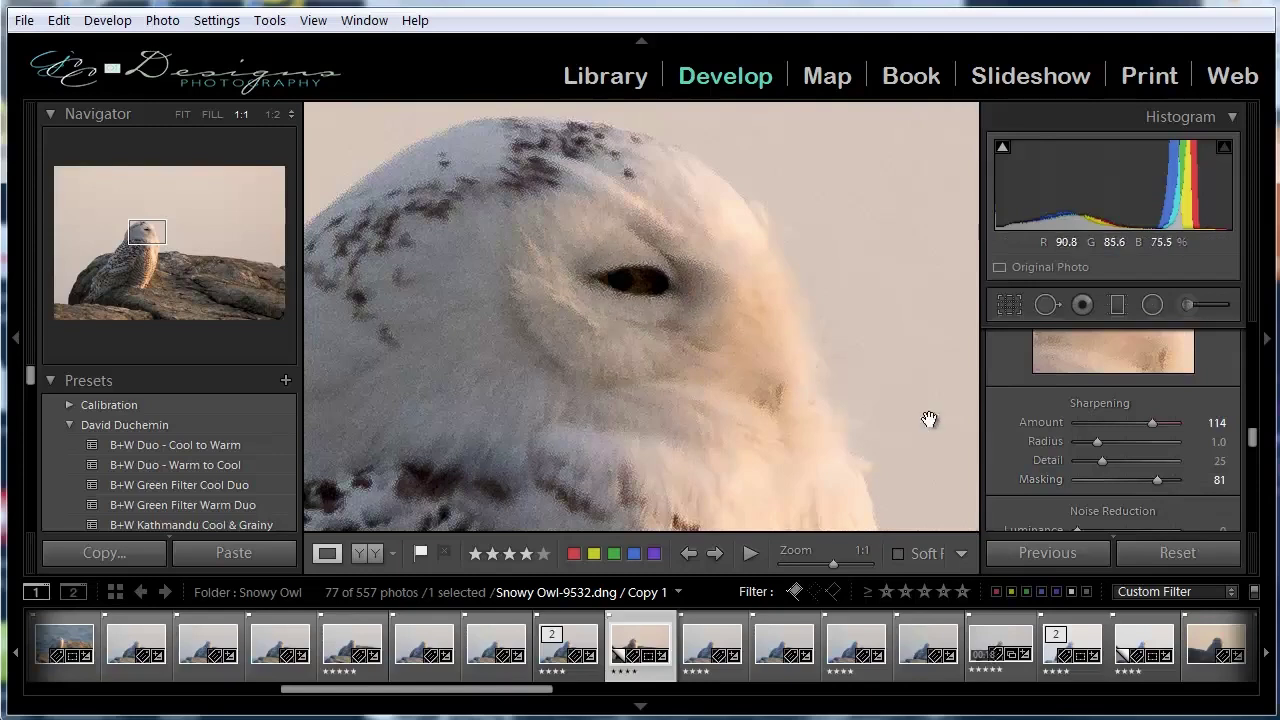
Step: Reduce the sharpening Amount to 80 and fit the whole photo in view
drag(1151, 423, 1119, 424)
mouse_move(1119, 424)
mouse_down()
mouse_move(1065, 426)
mouse_move(1155, 421)
mouse_move(1133, 422)
mouse_up()
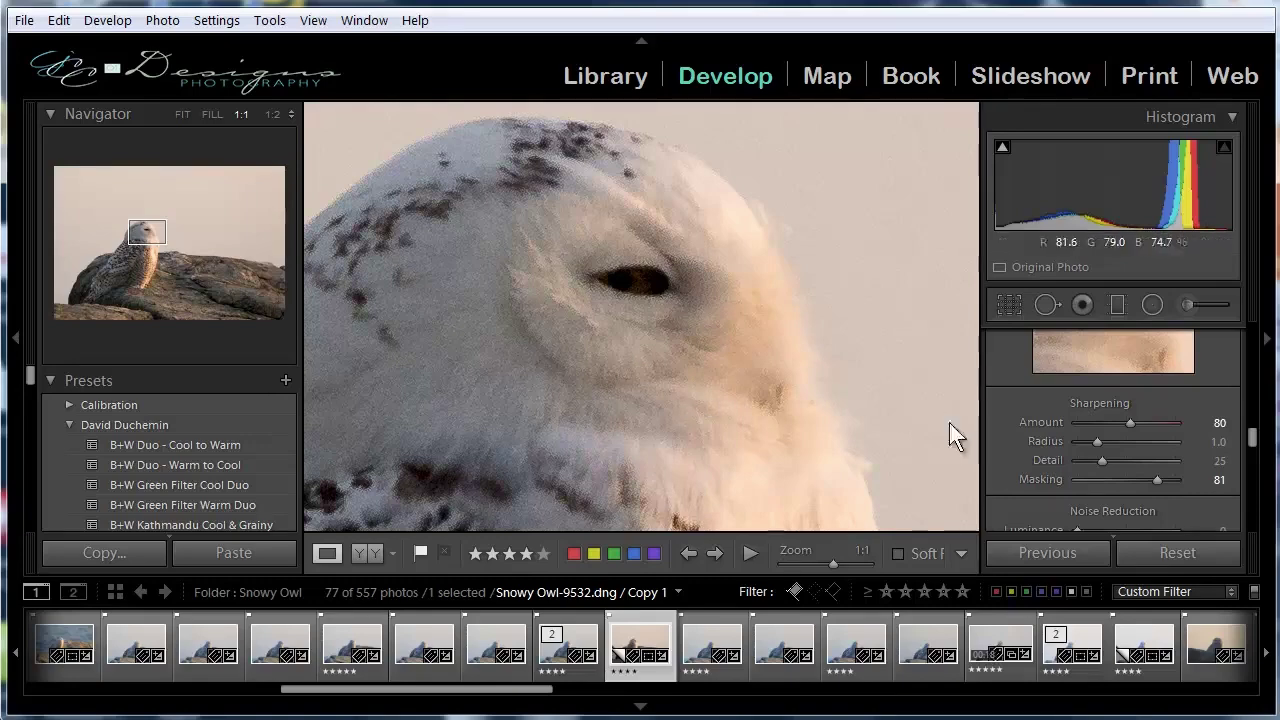
click(604, 355)
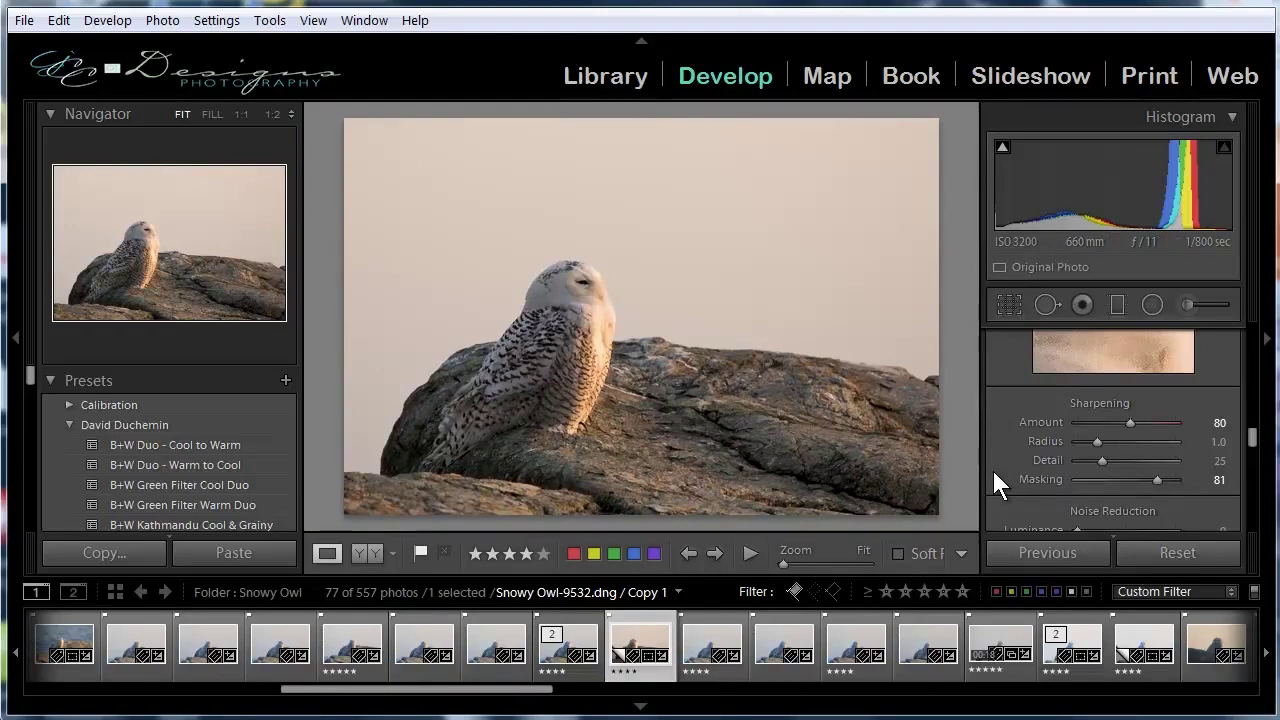
Step: Inspect the sky, the owl's feathers and the dark rock at 1:1 for noise
scroll(995, 465, down, 3)
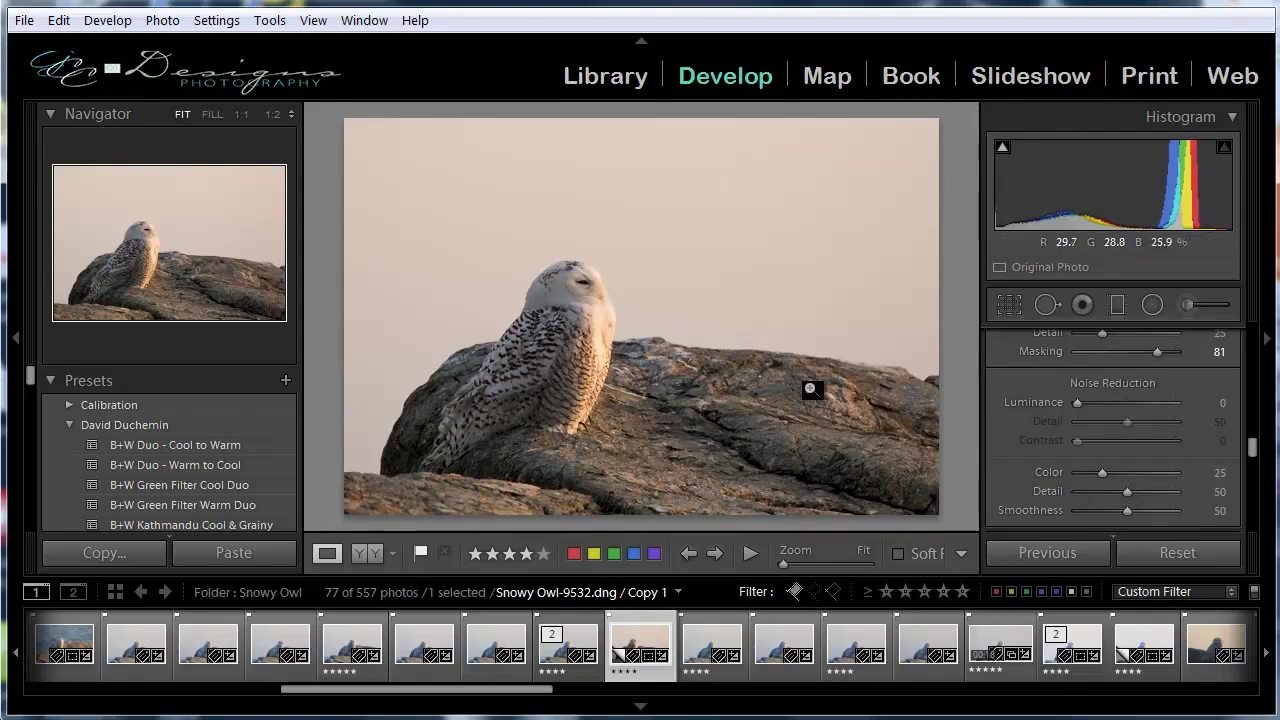
click(603, 302)
drag(758, 287, 623, 437)
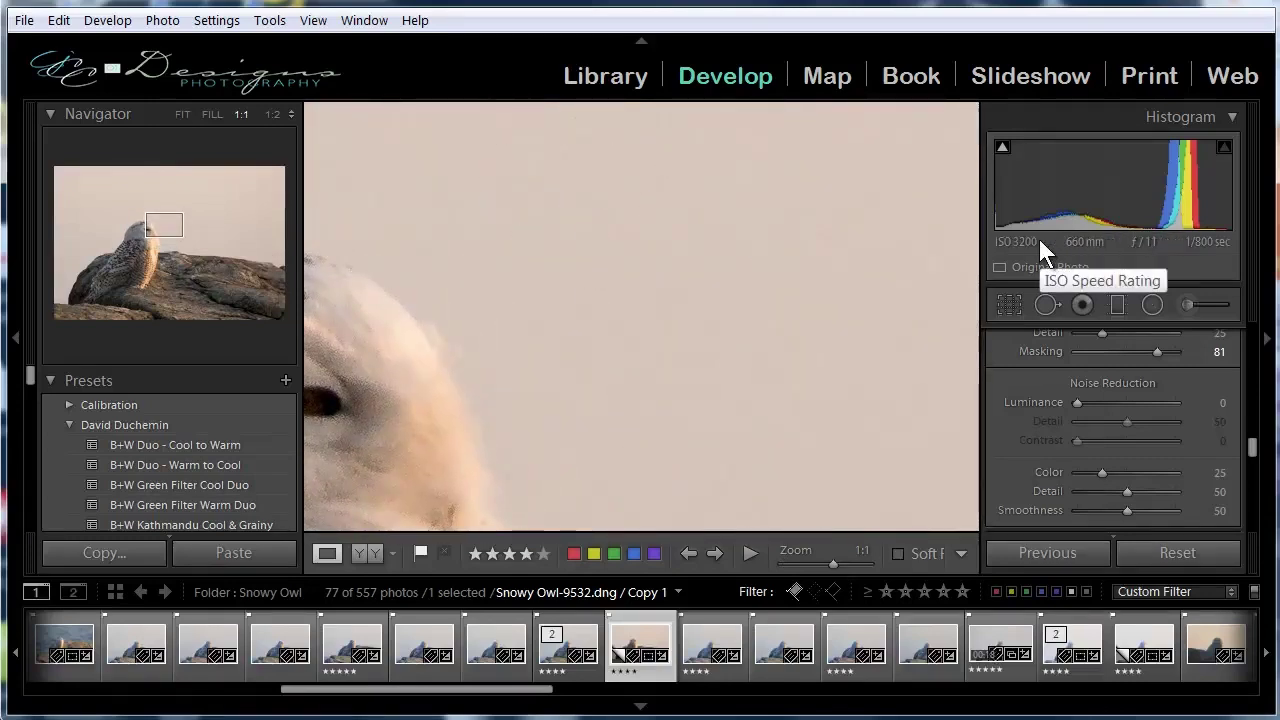
drag(549, 217, 526, 473)
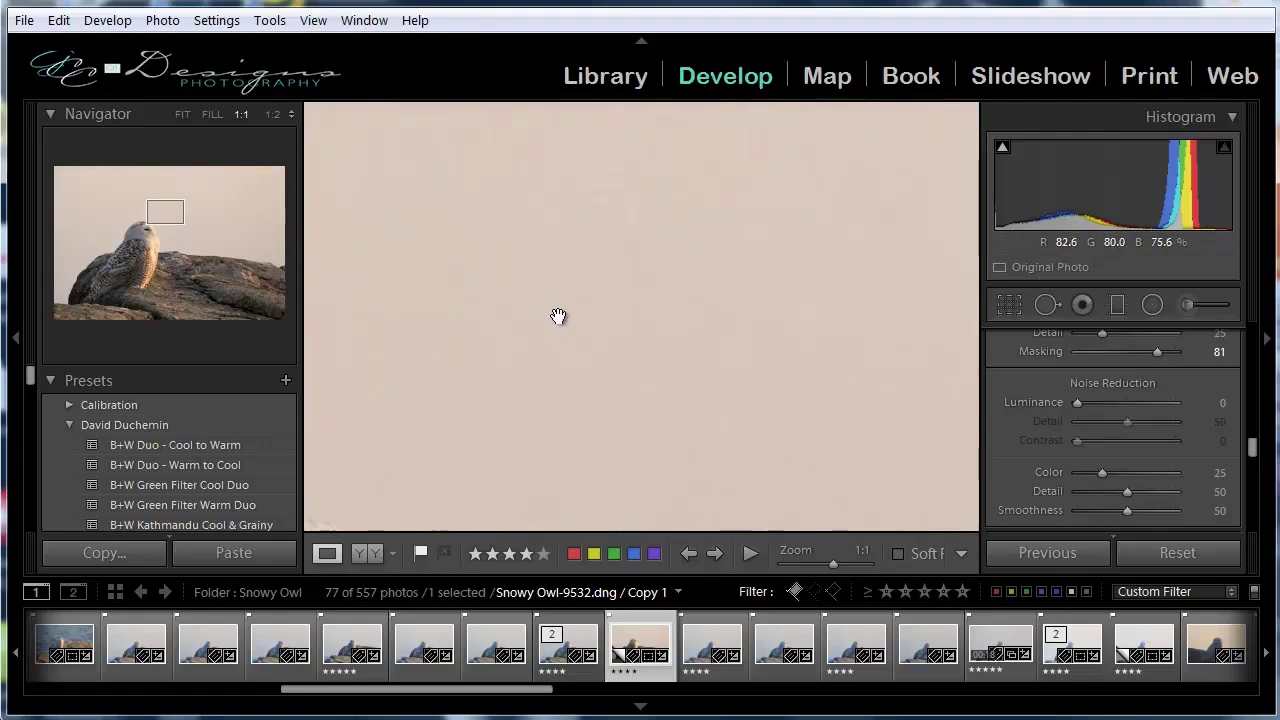
drag(491, 526, 640, 171)
drag(646, 338, 650, 160)
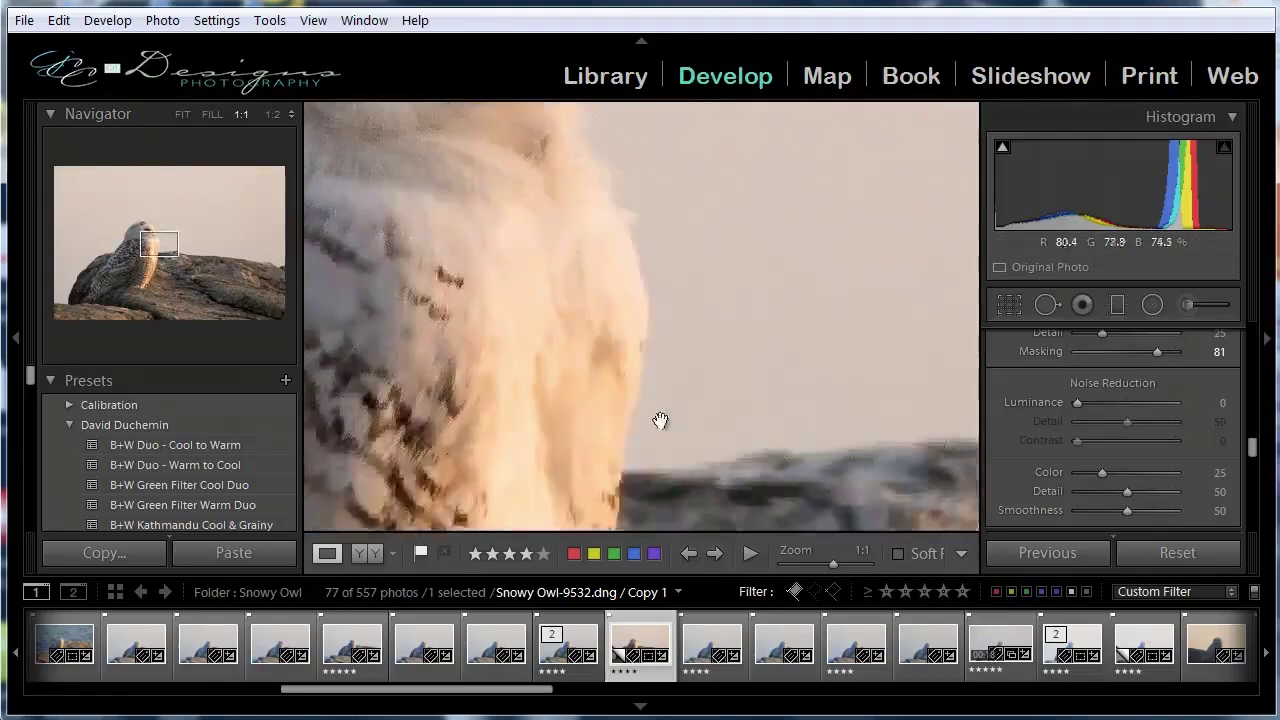
drag(666, 409, 597, 206)
drag(686, 403, 666, 104)
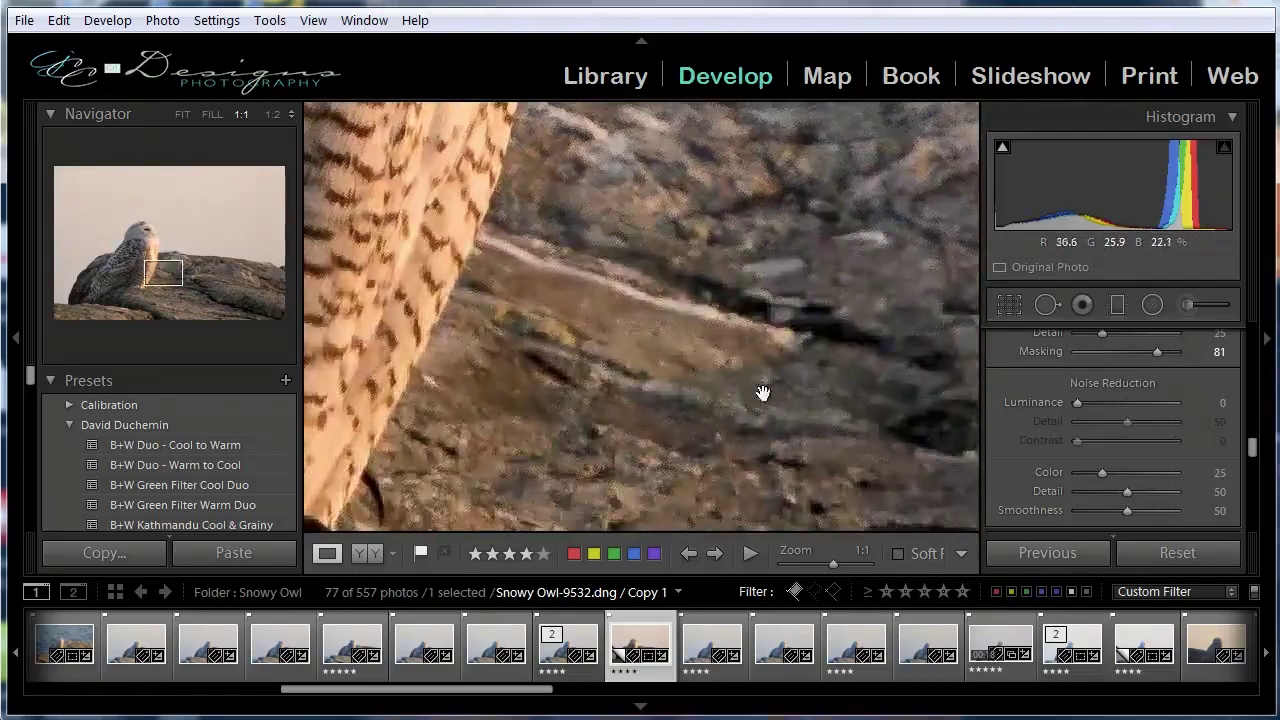
drag(749, 386, 266, 229)
drag(655, 357, 543, 251)
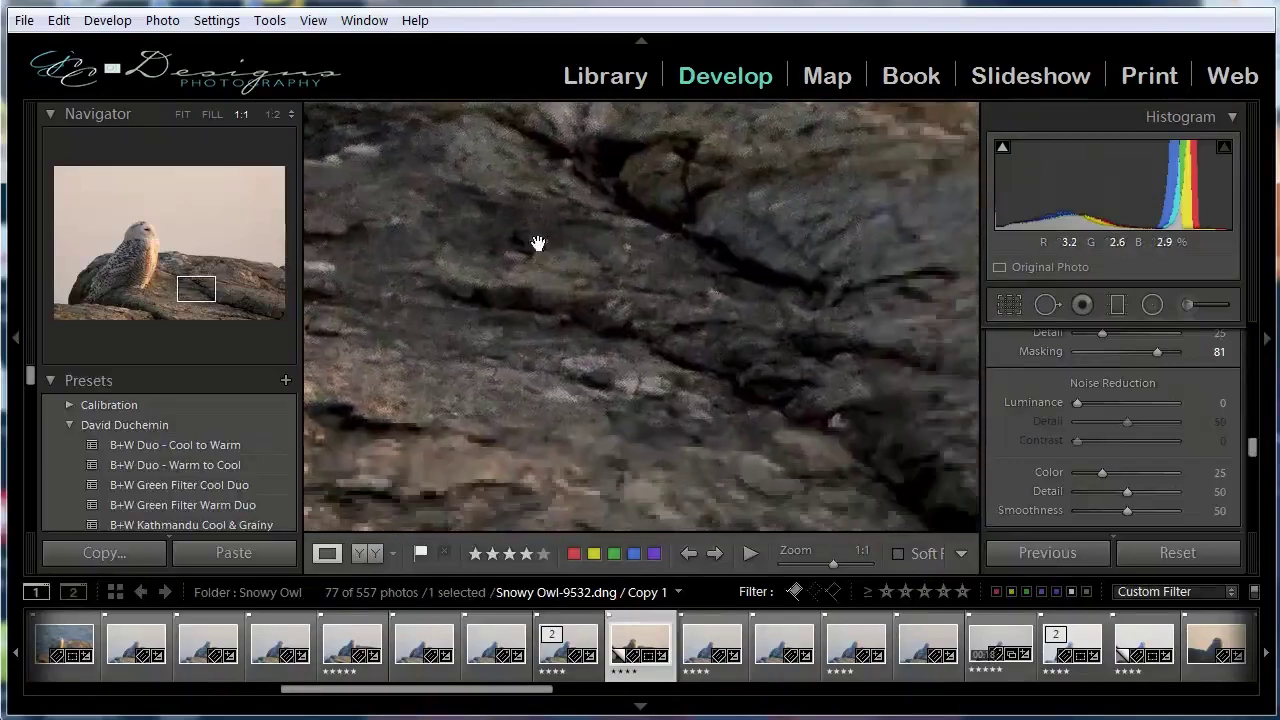
Step: Set the Luminance noise reduction to 27 while viewing the rock's edge against the sky at 1:1
drag(611, 357, 589, 249)
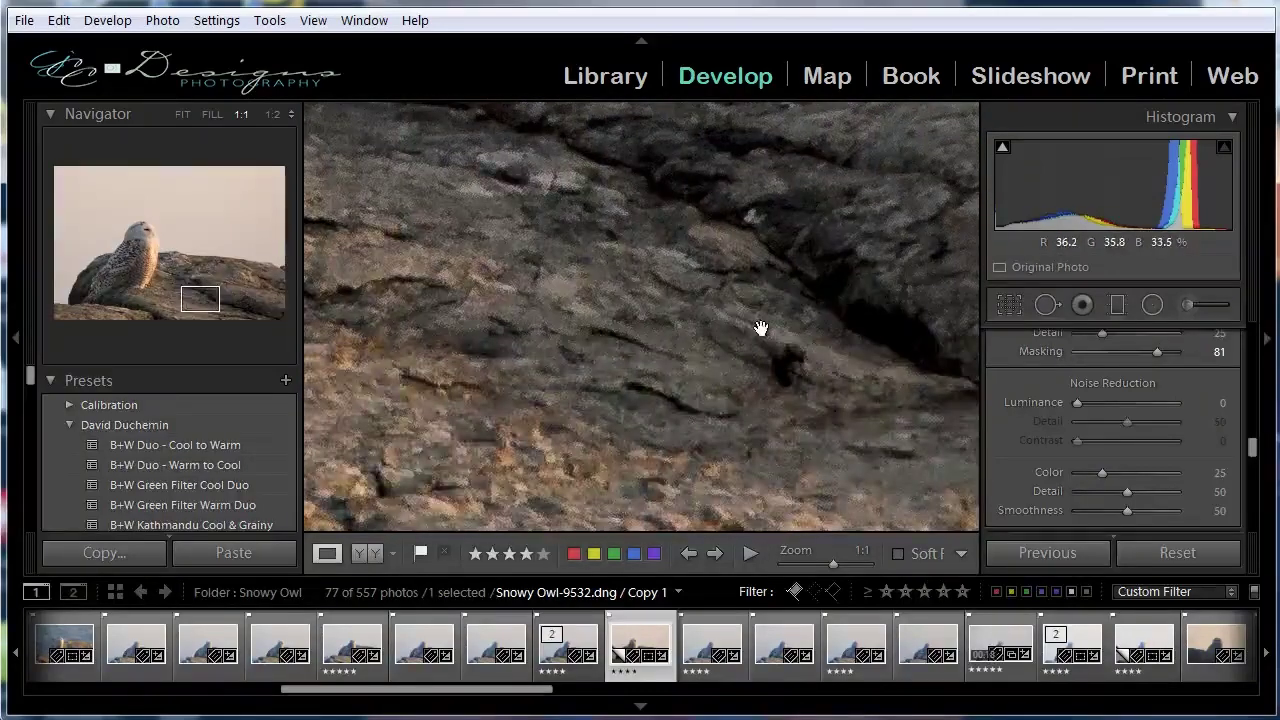
drag(763, 331, 603, 334)
drag(710, 308, 707, 429)
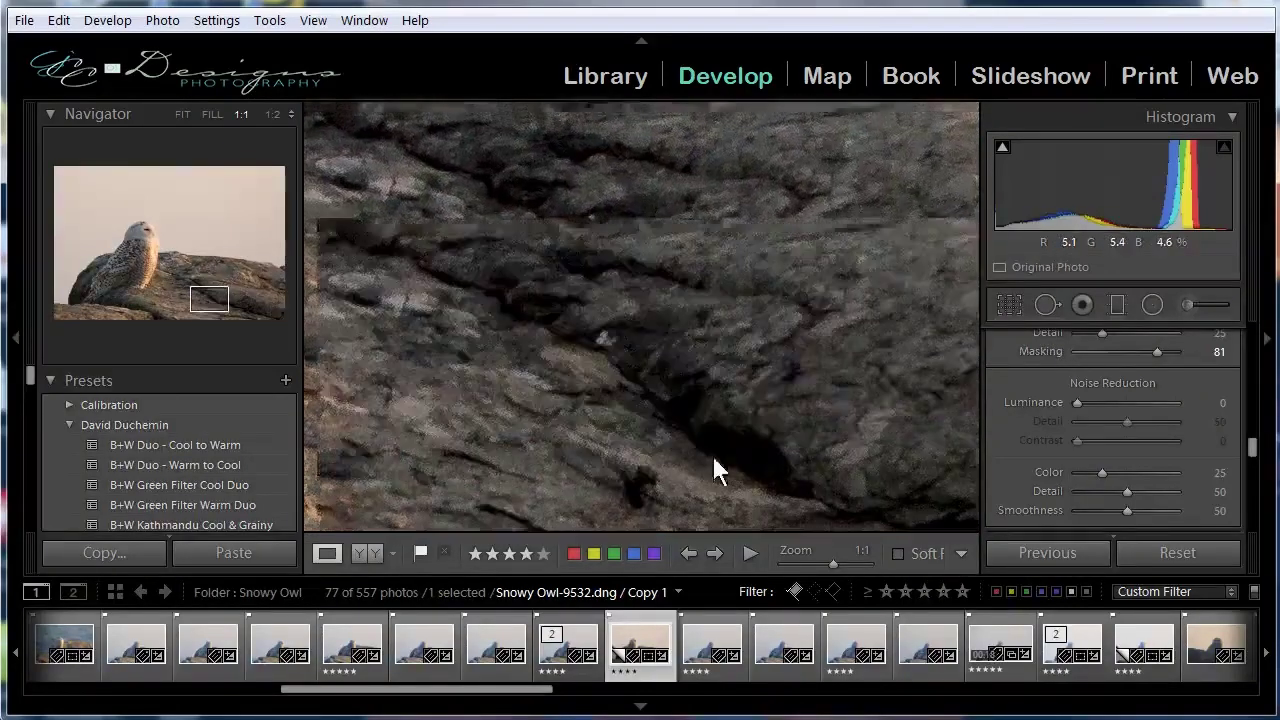
drag(703, 217, 700, 520)
drag(769, 192, 766, 277)
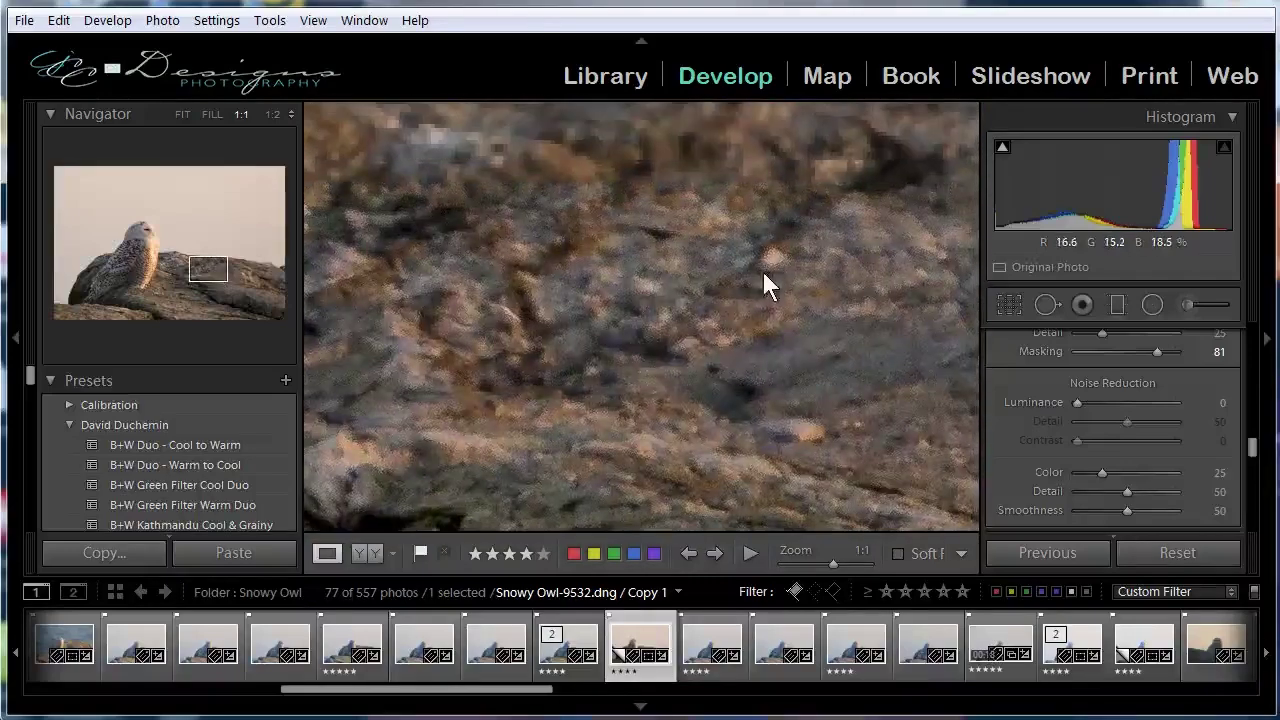
drag(794, 194, 697, 463)
drag(683, 280, 674, 366)
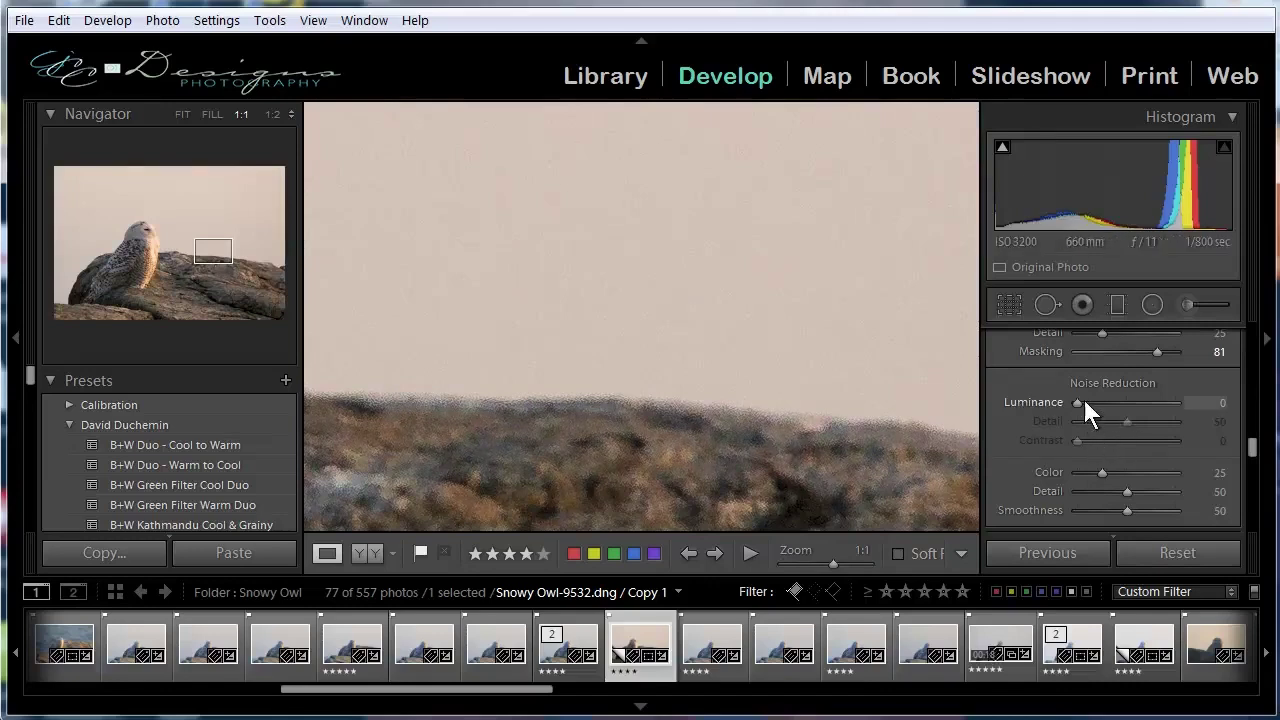
drag(1078, 399, 1103, 400)
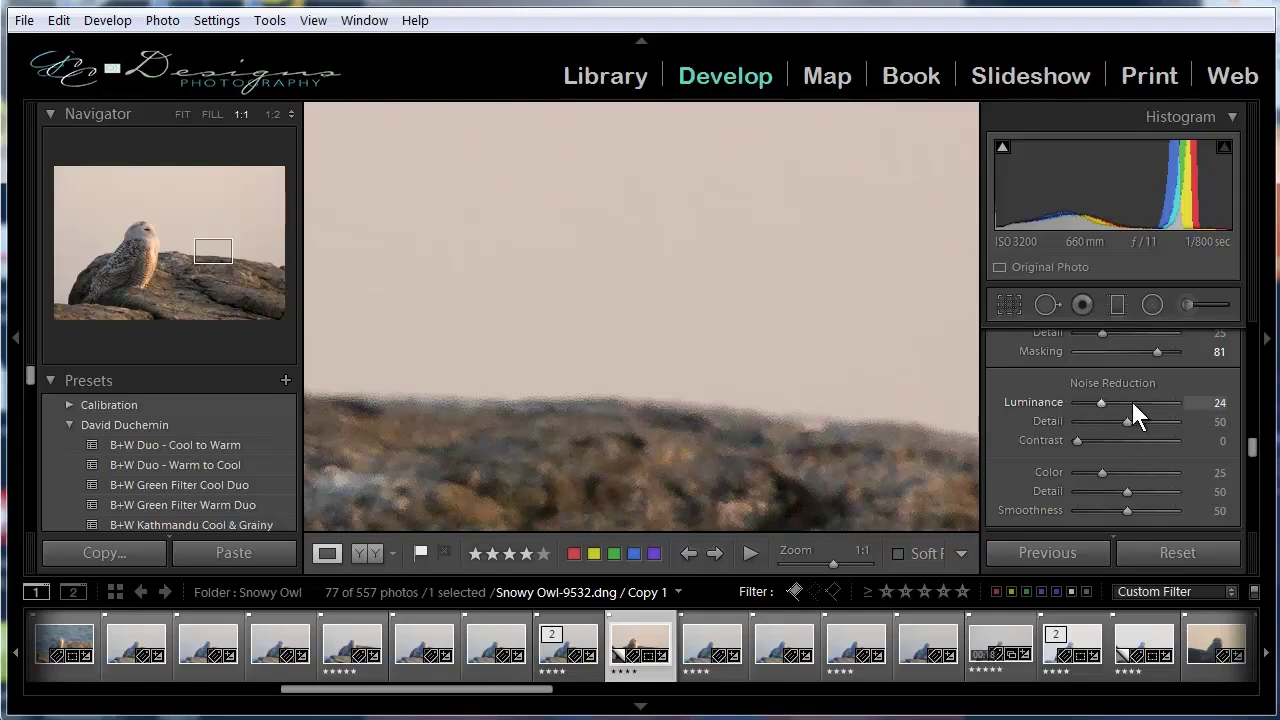
drag(1101, 403, 1104, 403)
Step: Examine the rock ridge and the owl's breast, head, wing, tail feathers and talons at 1:1 to check the noise reduction
drag(415, 450, 753, 318)
drag(449, 334, 646, 357)
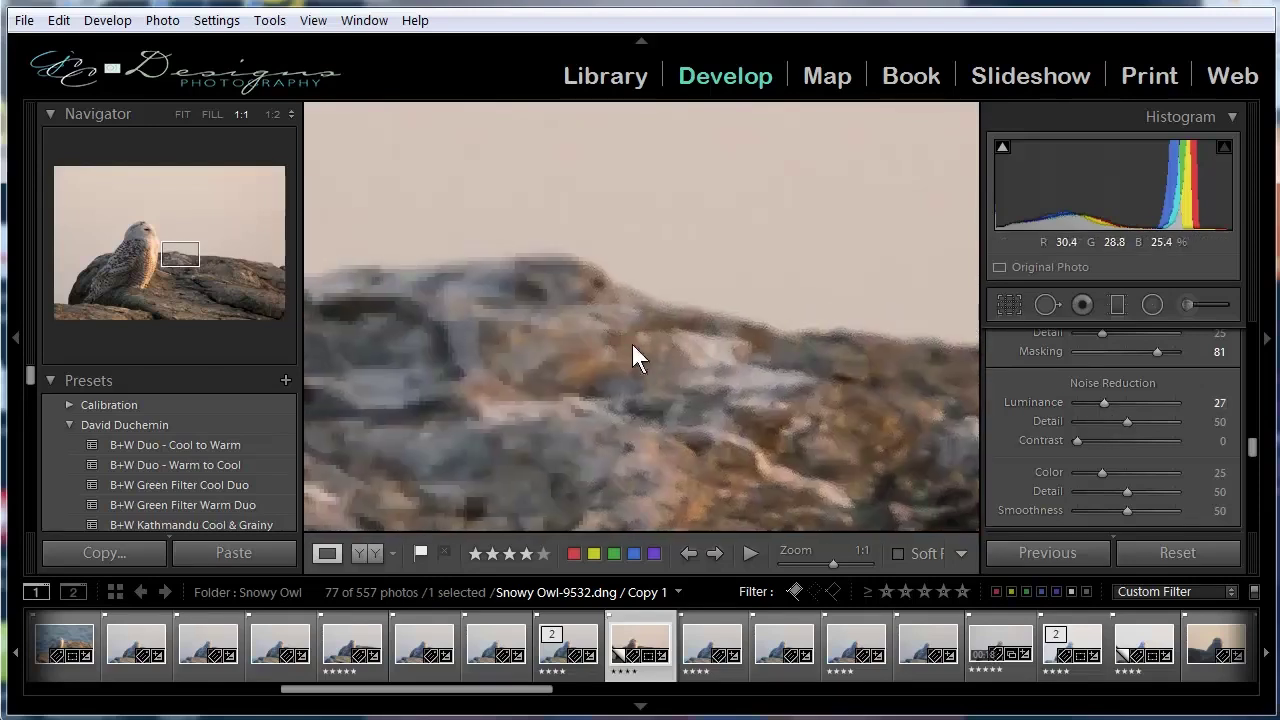
drag(452, 358, 703, 409)
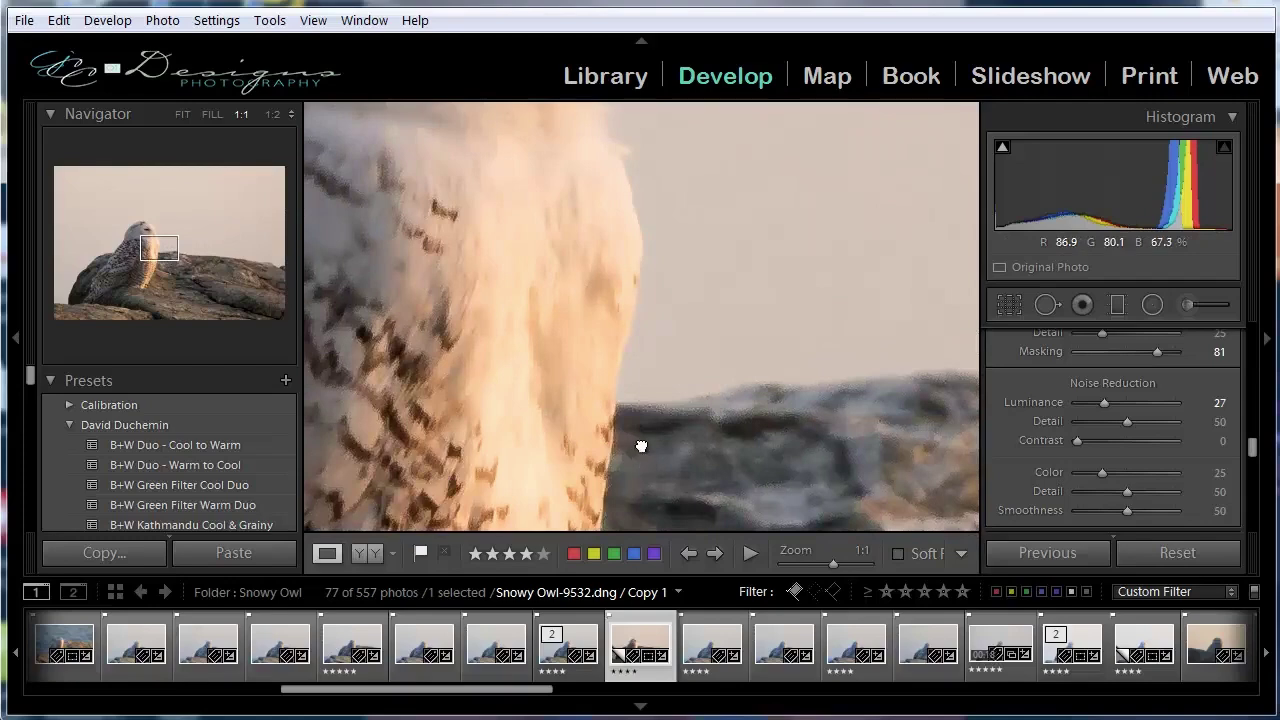
drag(640, 443, 641, 437)
drag(684, 300, 687, 422)
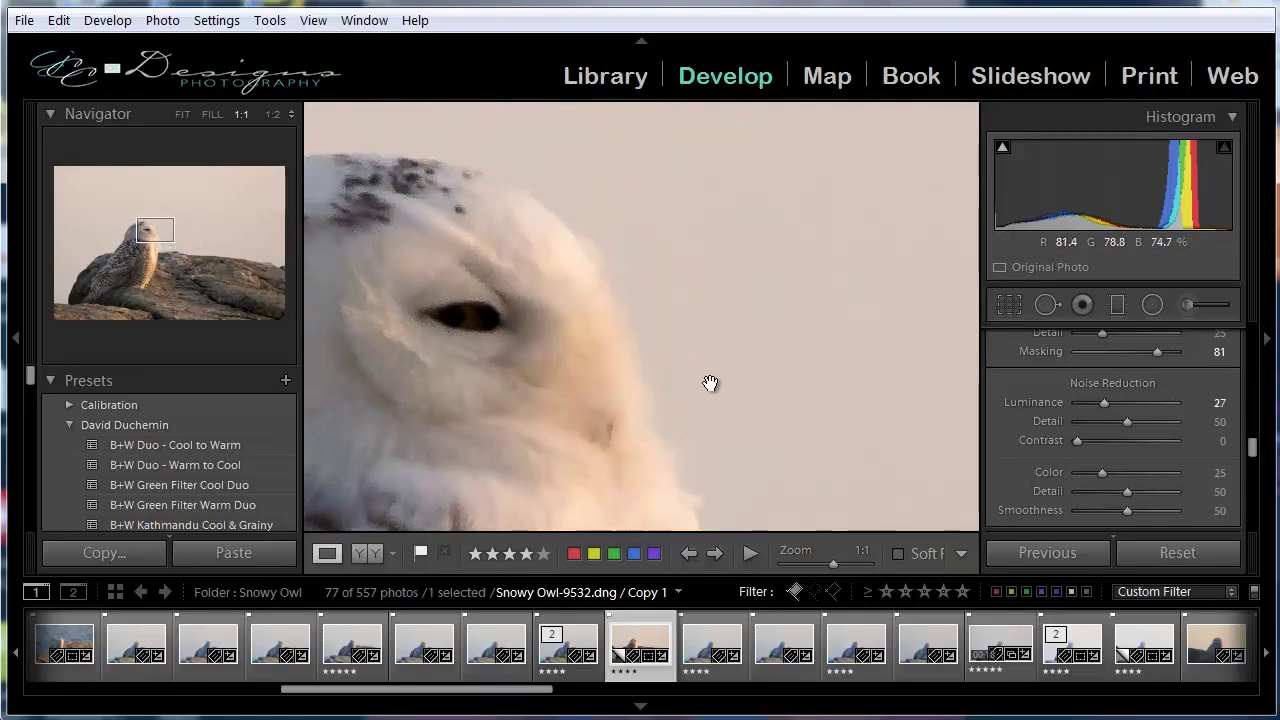
drag(545, 403, 871, 314)
drag(586, 449, 694, 166)
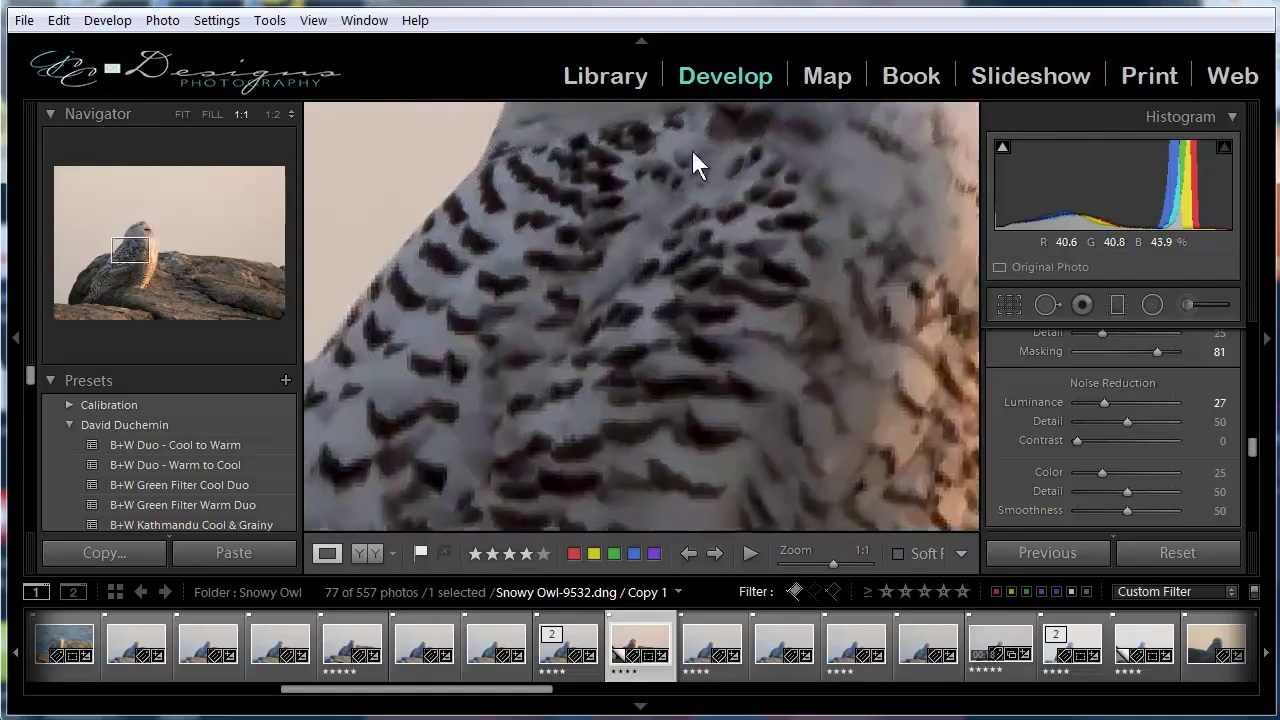
drag(589, 409, 694, 257)
drag(388, 423, 700, 398)
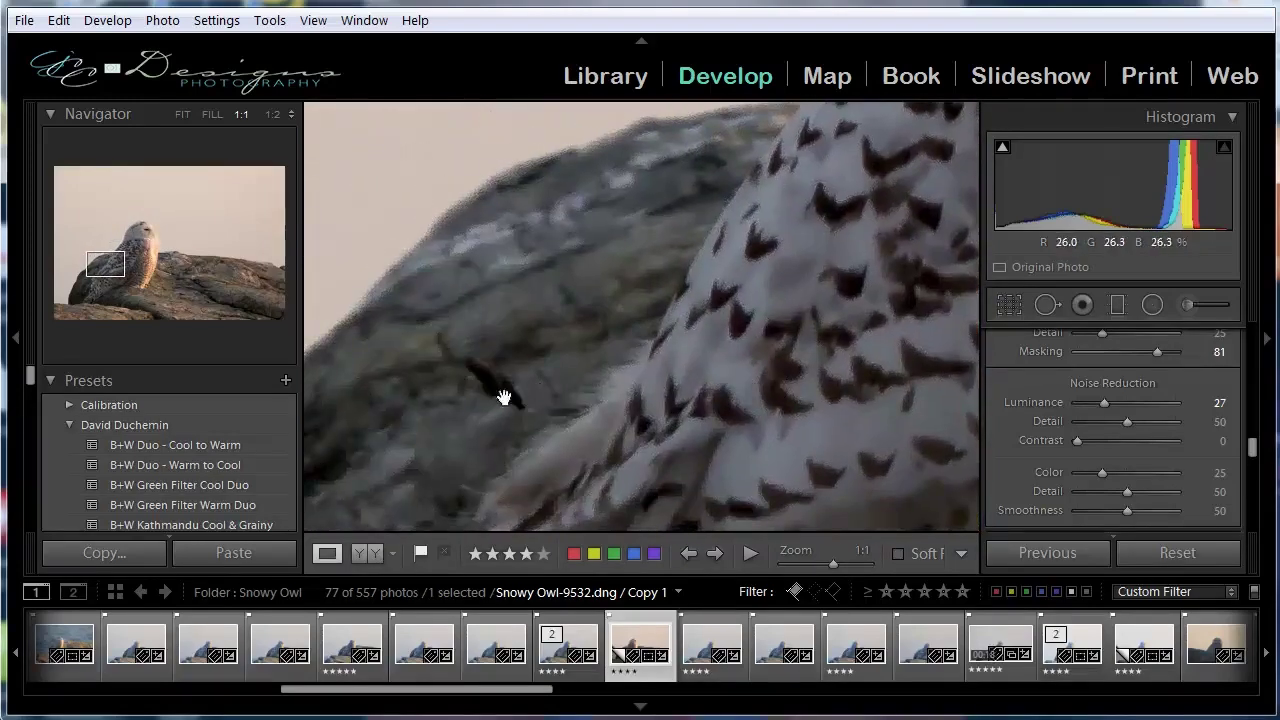
drag(435, 410, 567, 380)
drag(640, 451, 660, 142)
drag(773, 465, 629, 383)
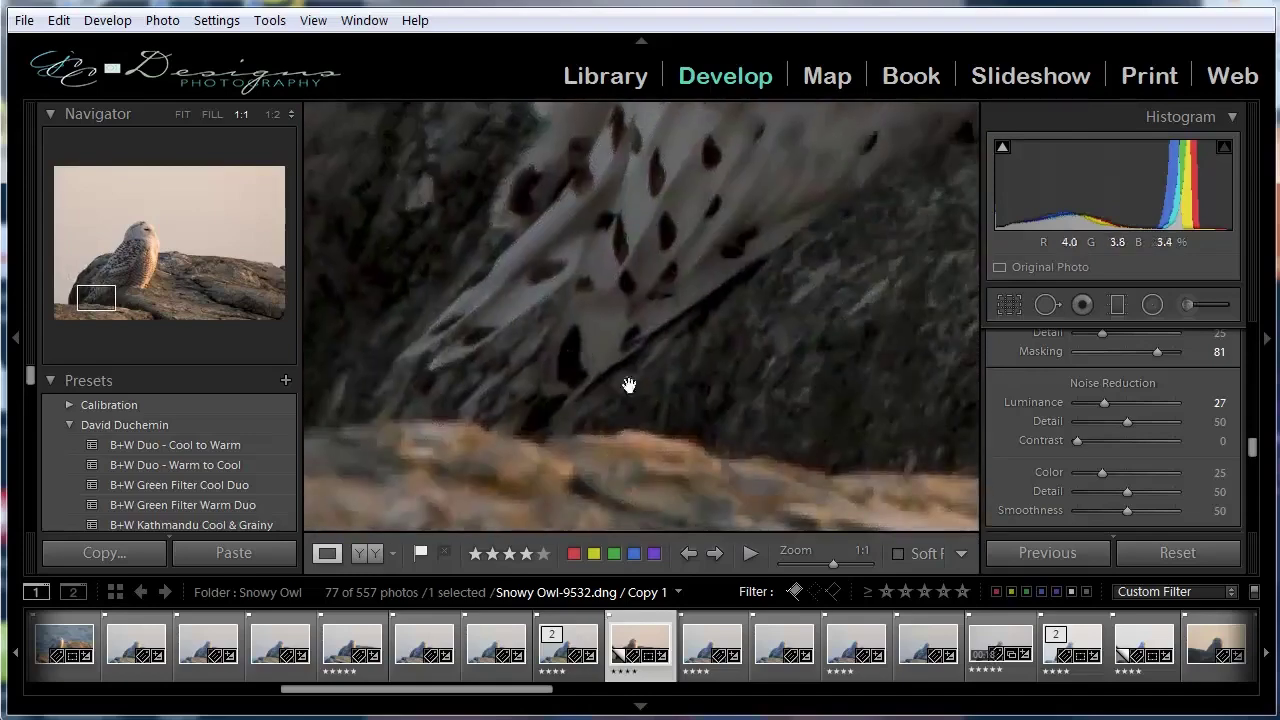
drag(909, 391, 503, 410)
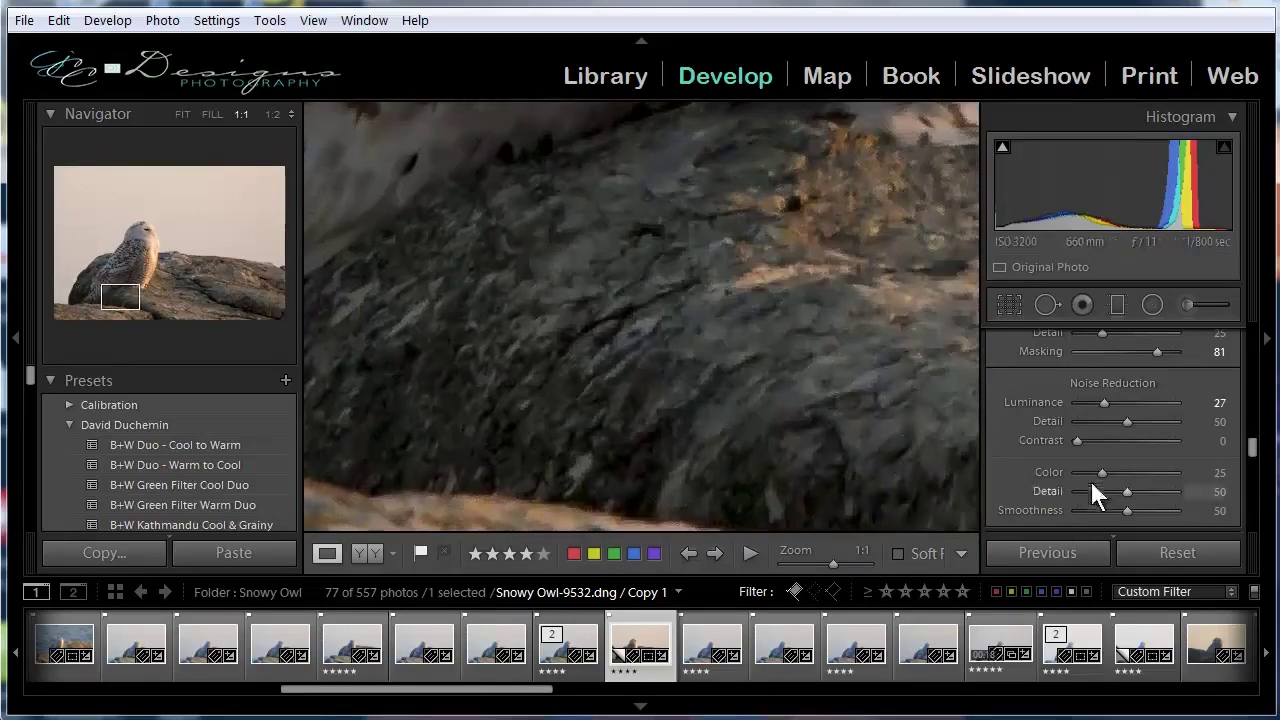
drag(889, 323, 551, 386)
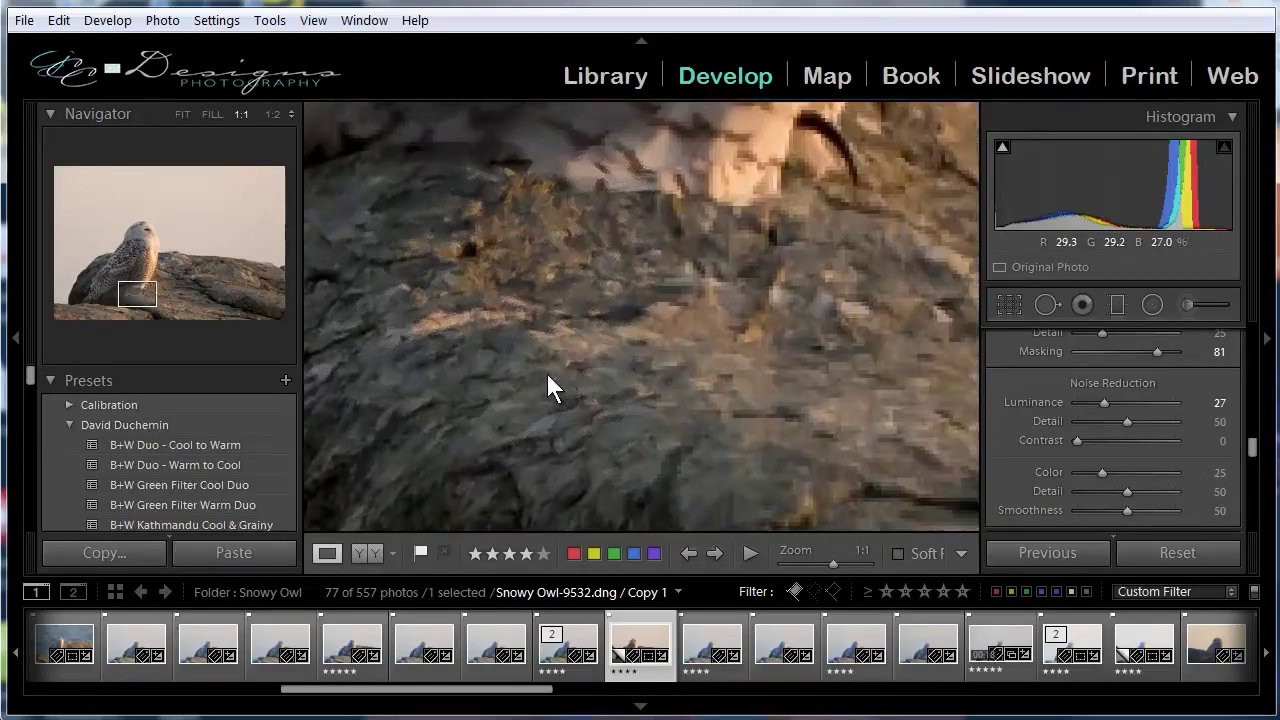
drag(944, 272, 703, 463)
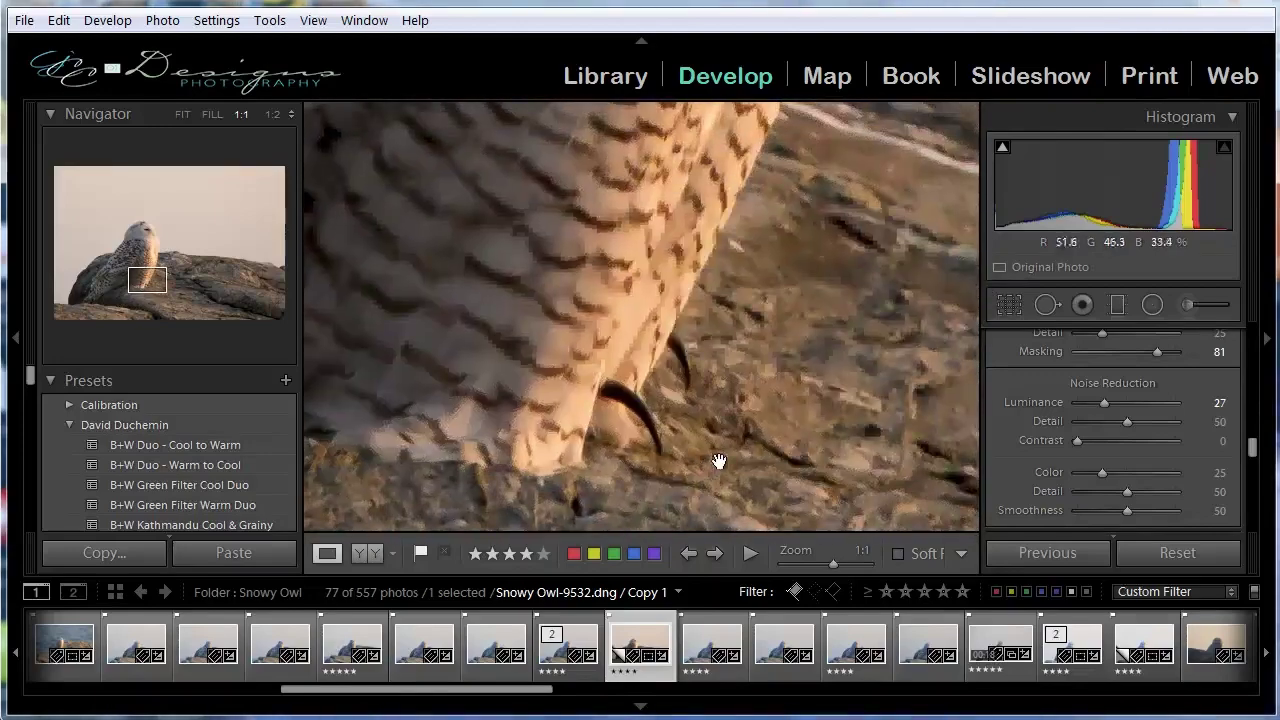
Step: Enable lens profile corrections with the Canon EF 100-400mm f/4.5-5.6L IS USM profile and fit the whole photo in view
scroll(1034, 438, down, 3)
scroll(1034, 438, down, 1)
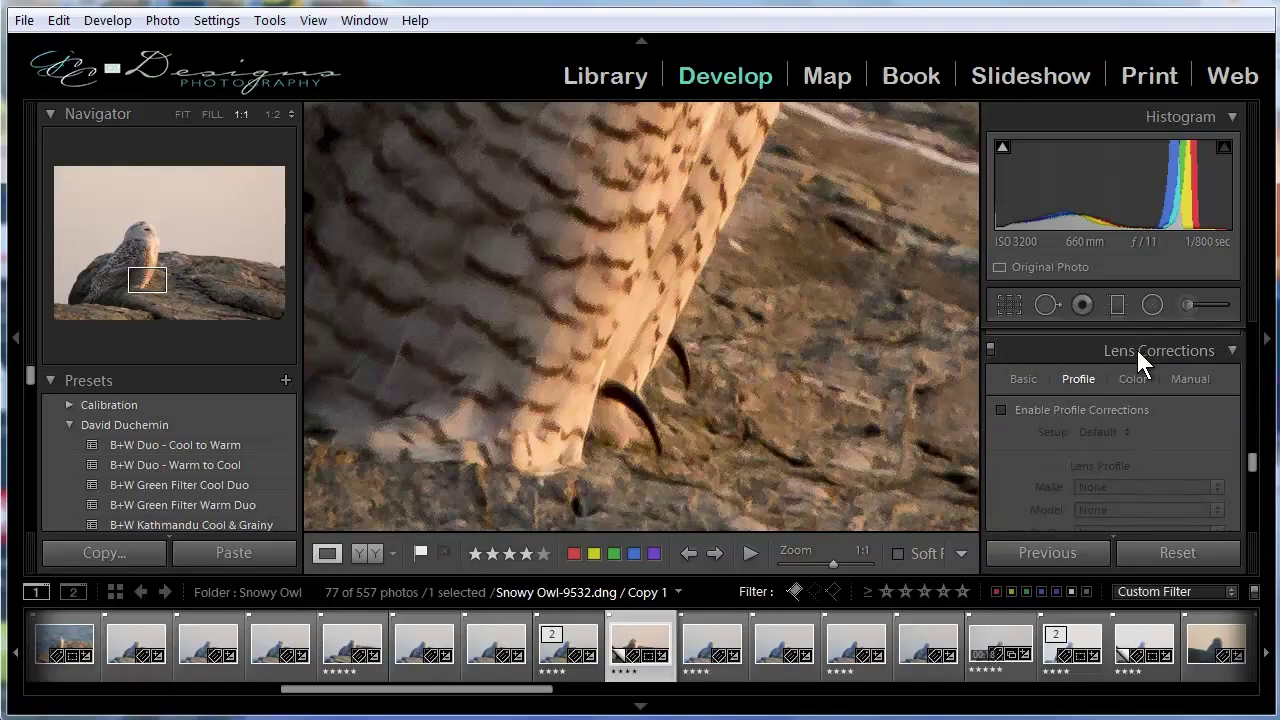
scroll(1021, 470, down, 1)
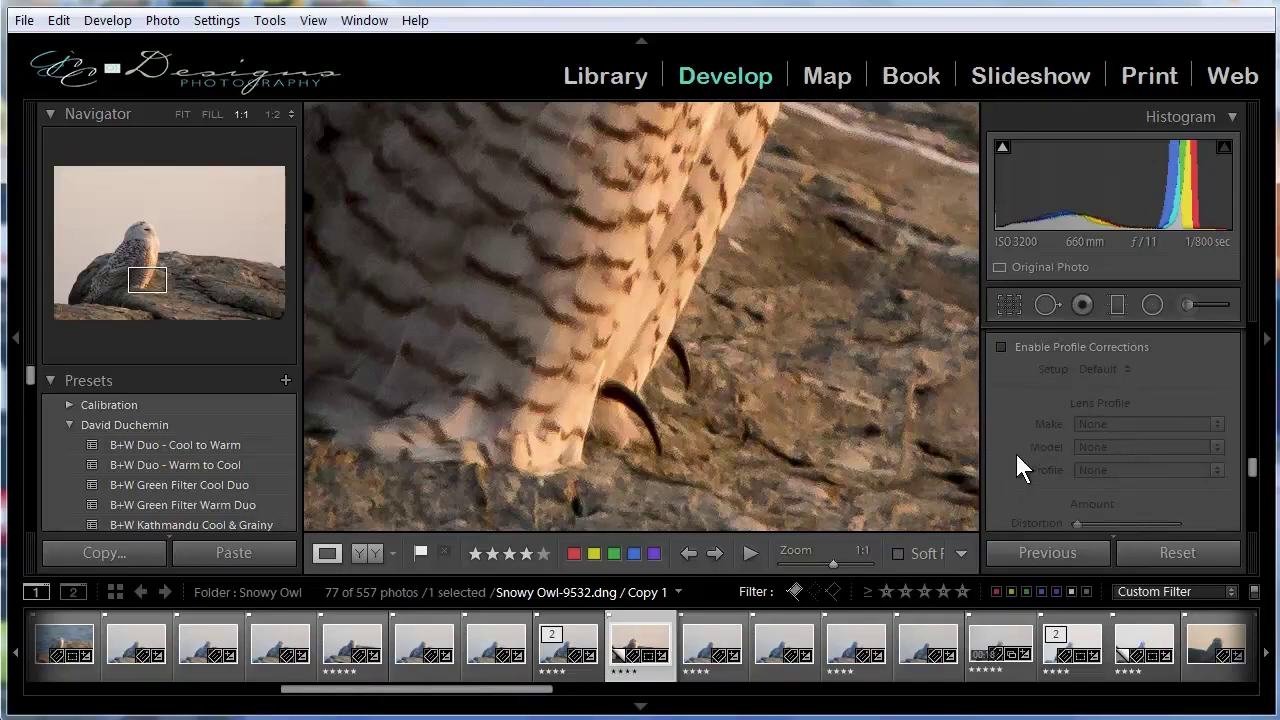
click(1001, 347)
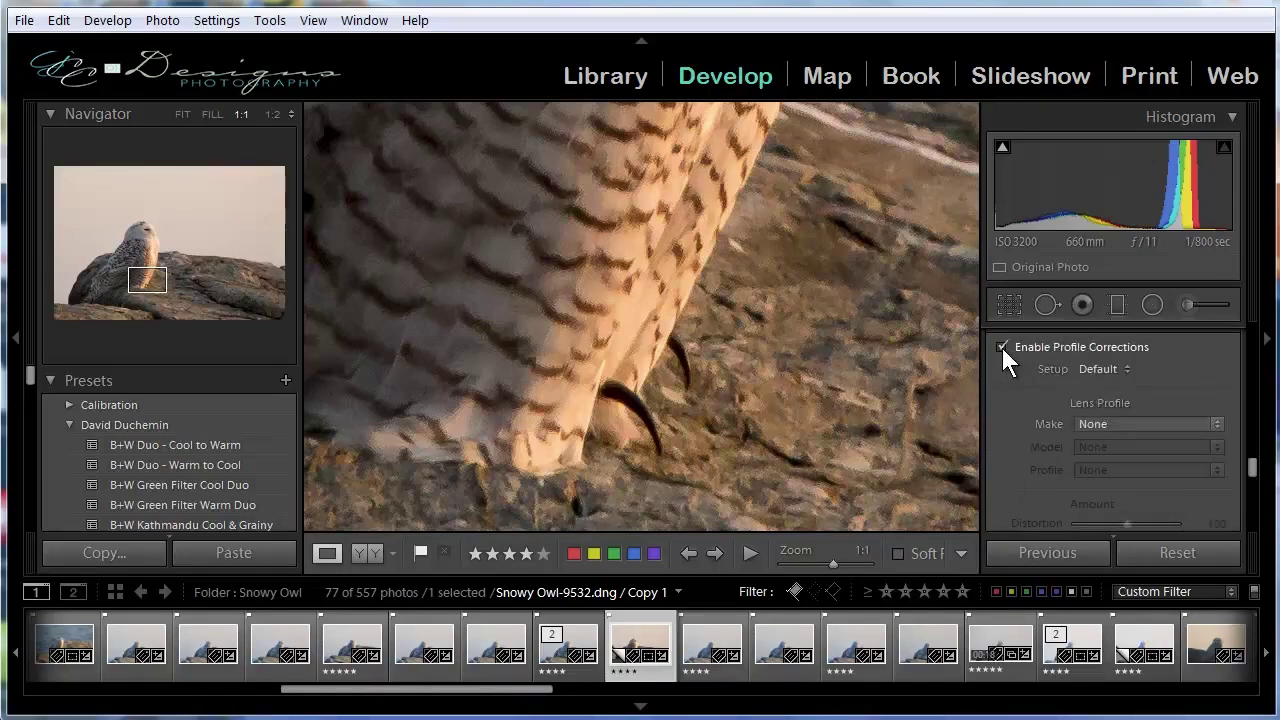
click(1216, 421)
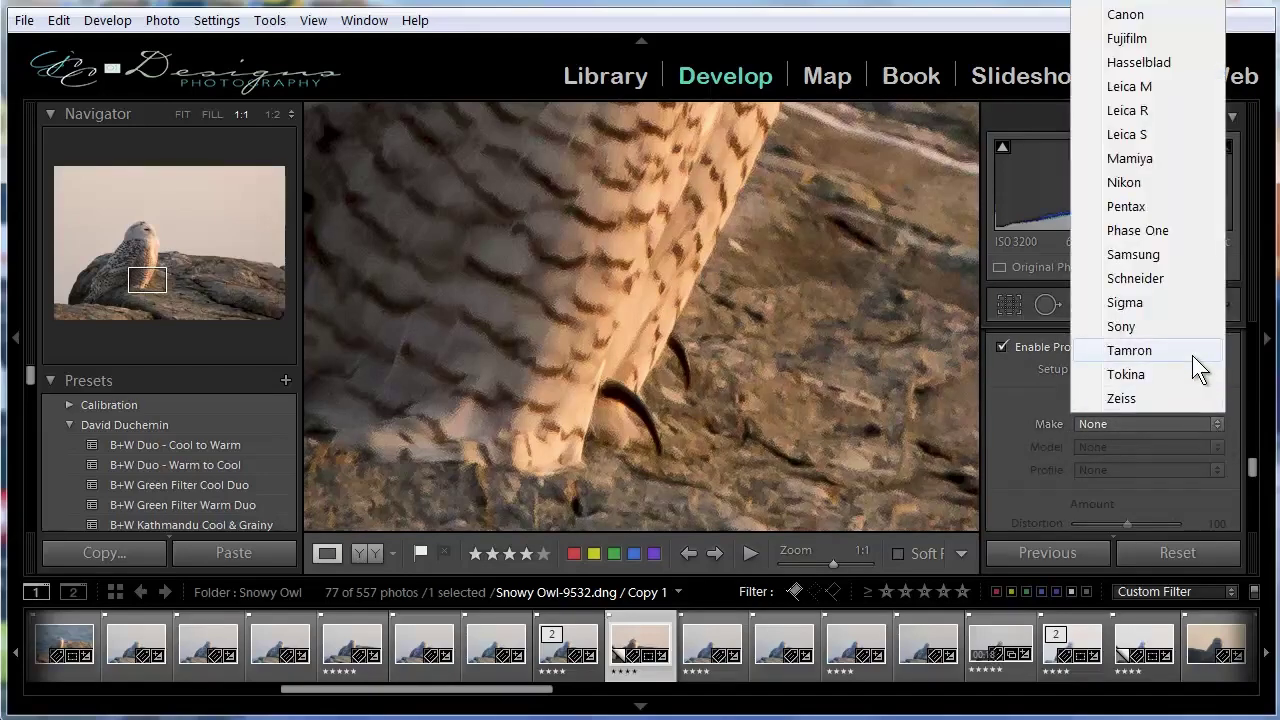
click(1124, 15)
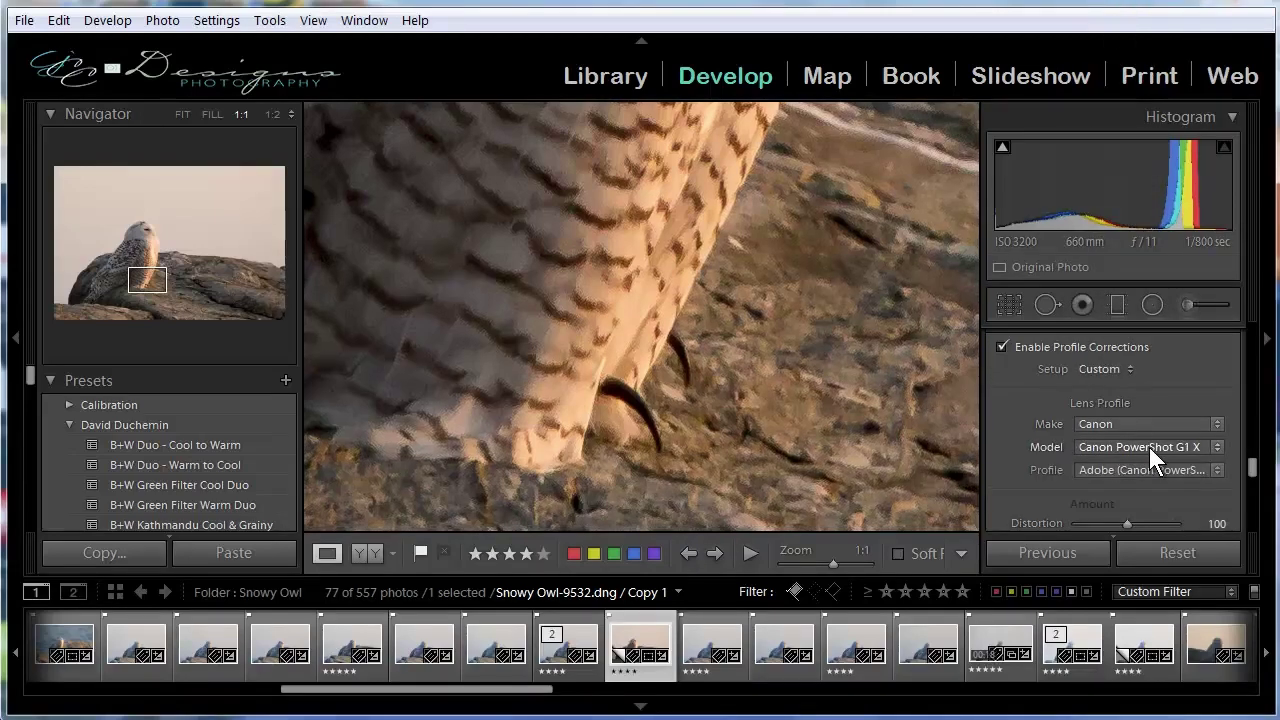
click(1218, 449)
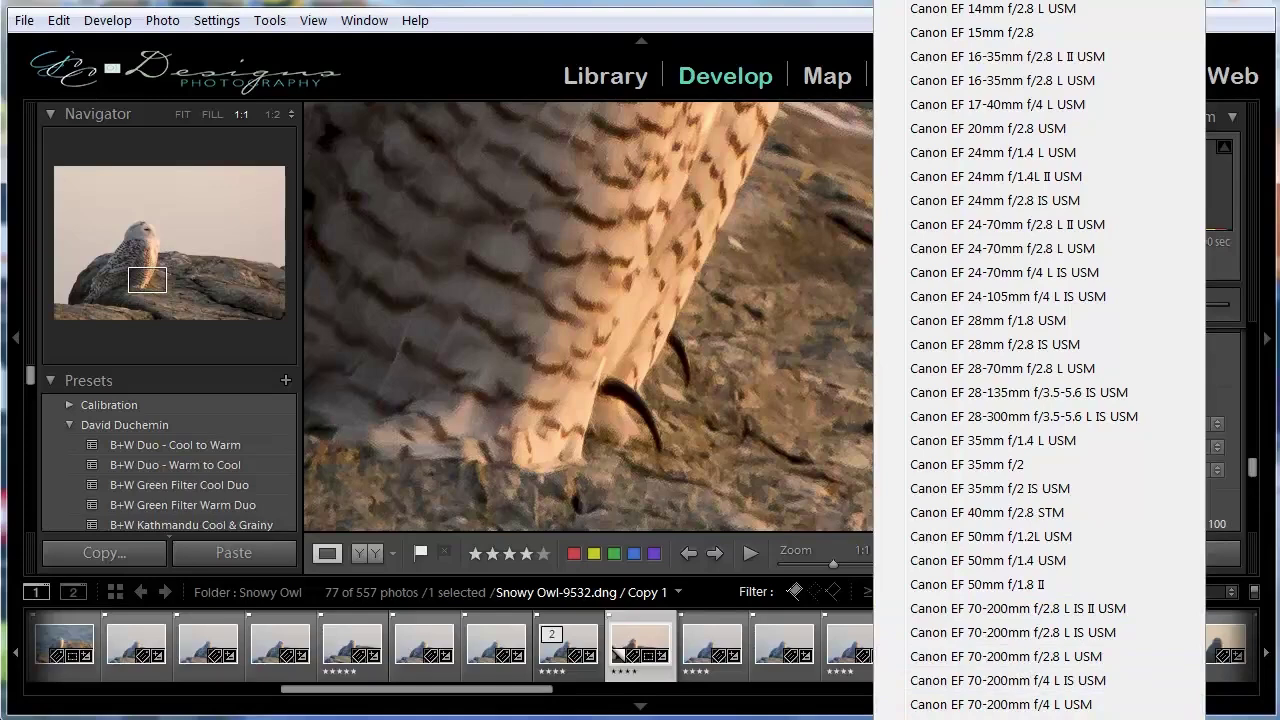
scroll(1040, 360, down, 5)
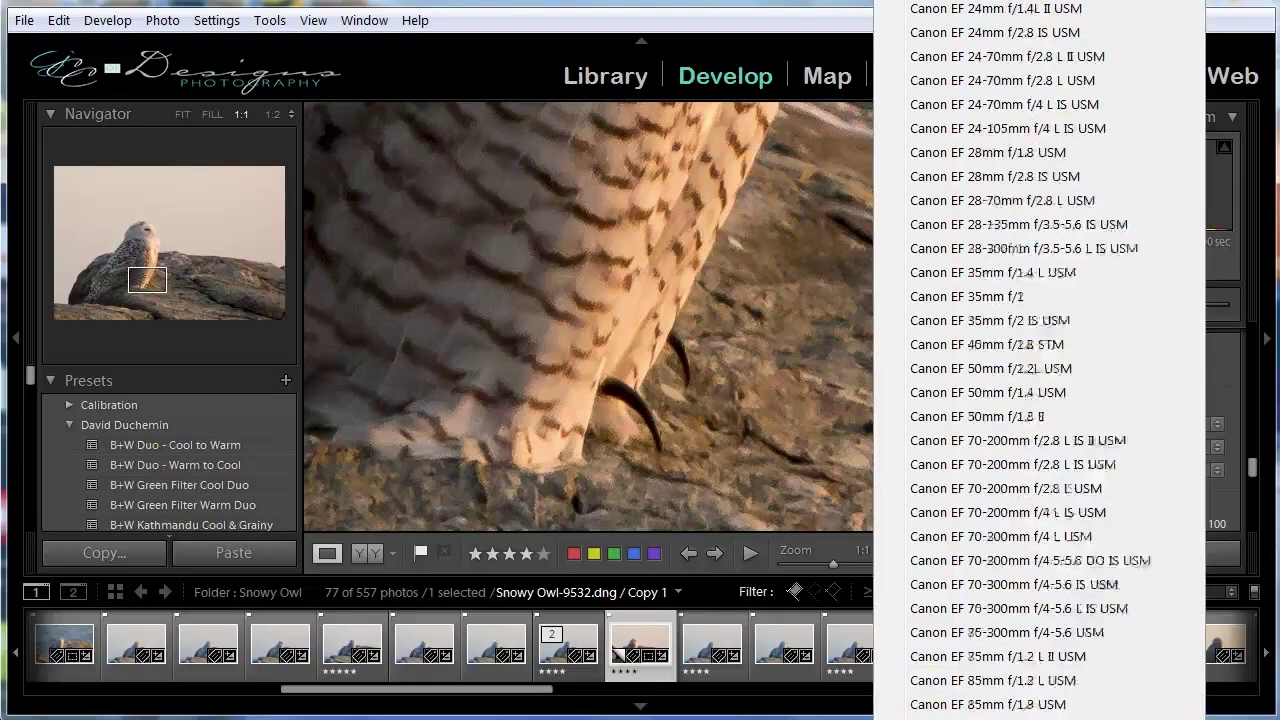
scroll(1060, 357, down, 1)
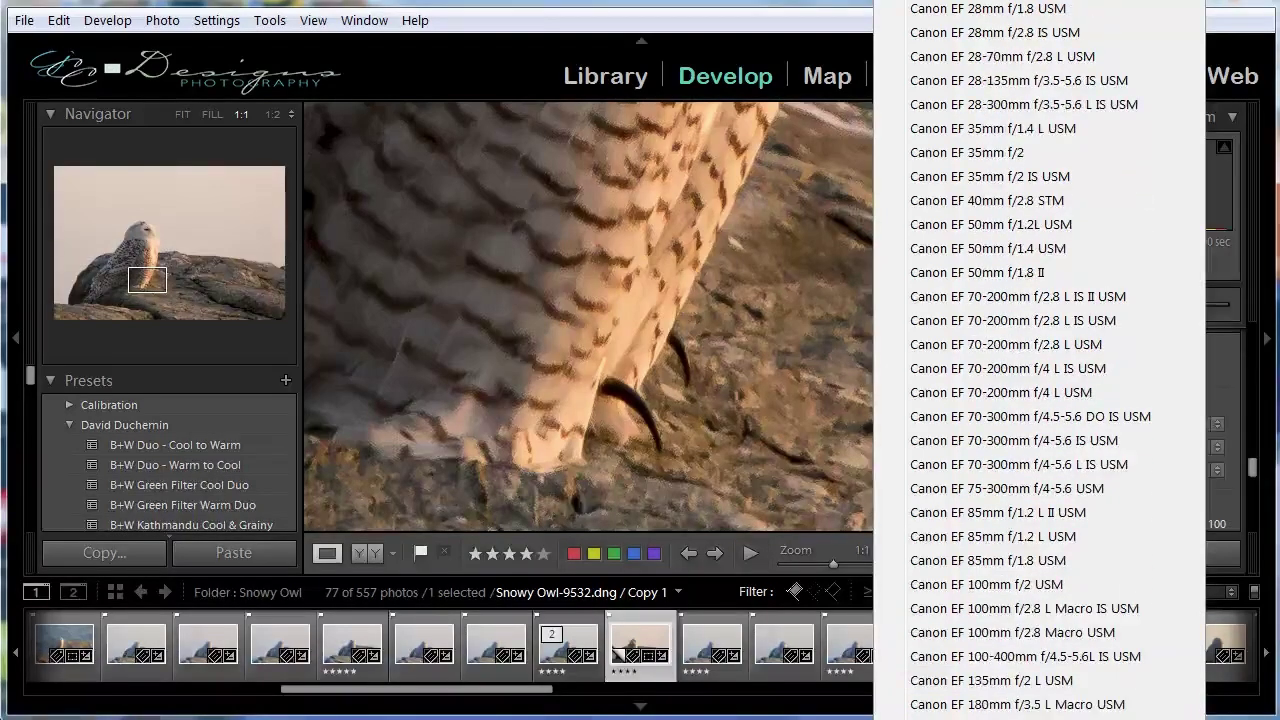
click(995, 657)
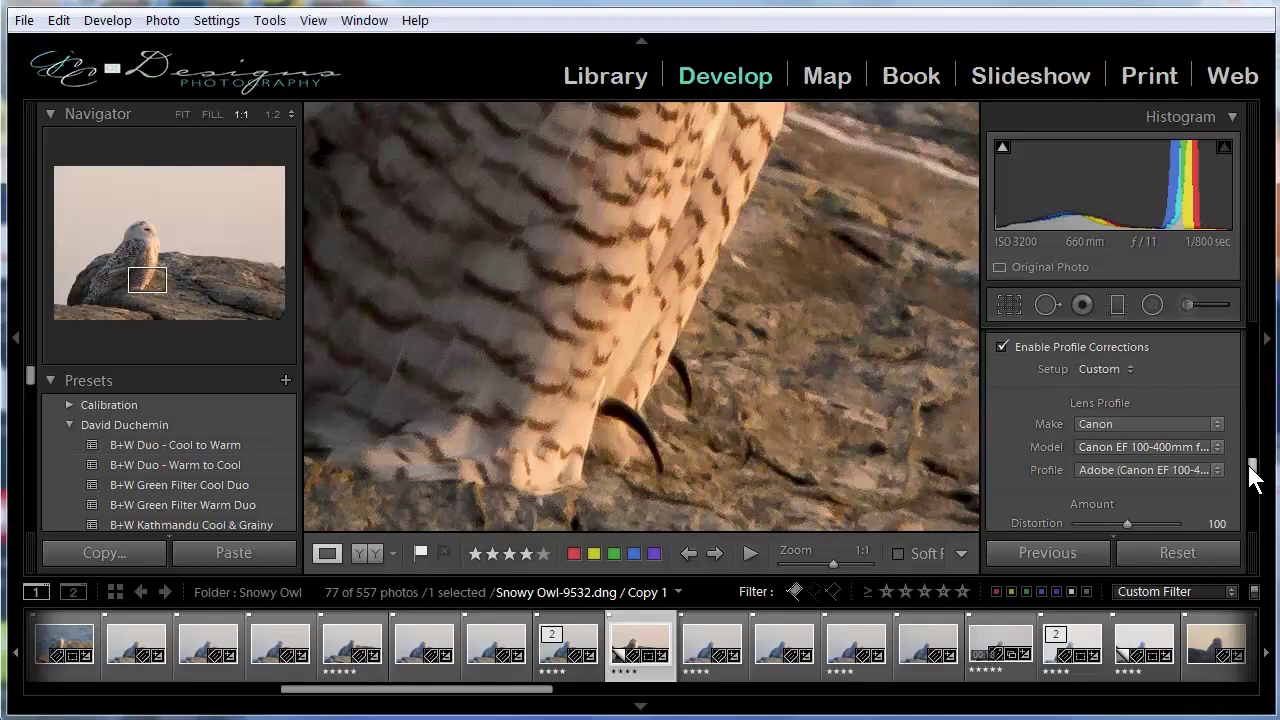
click(633, 328)
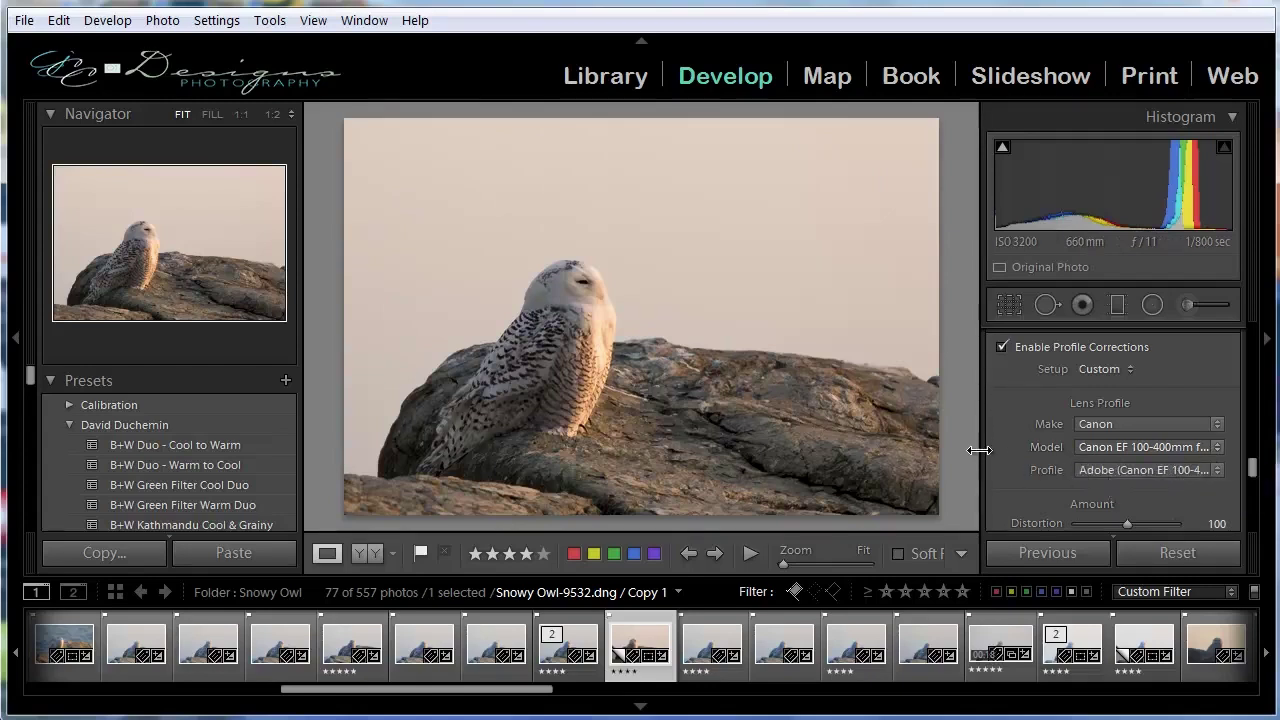
scroll(997, 450, down, 3)
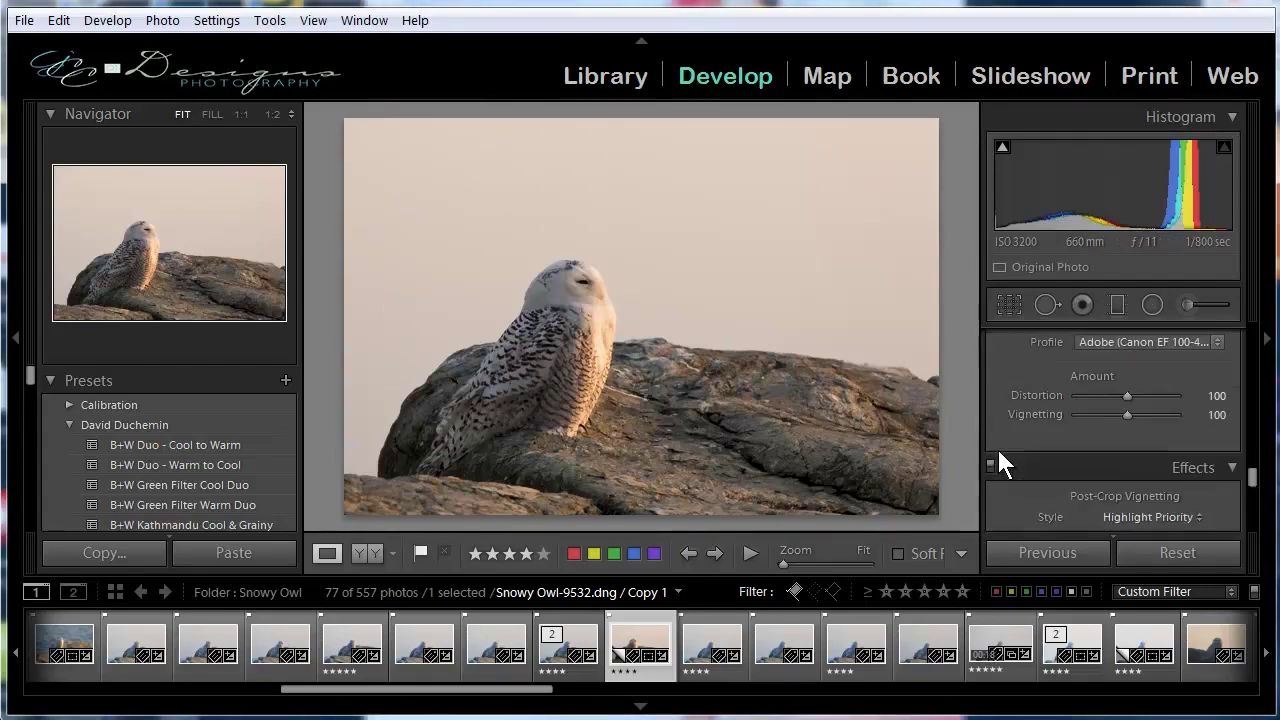
click(991, 466)
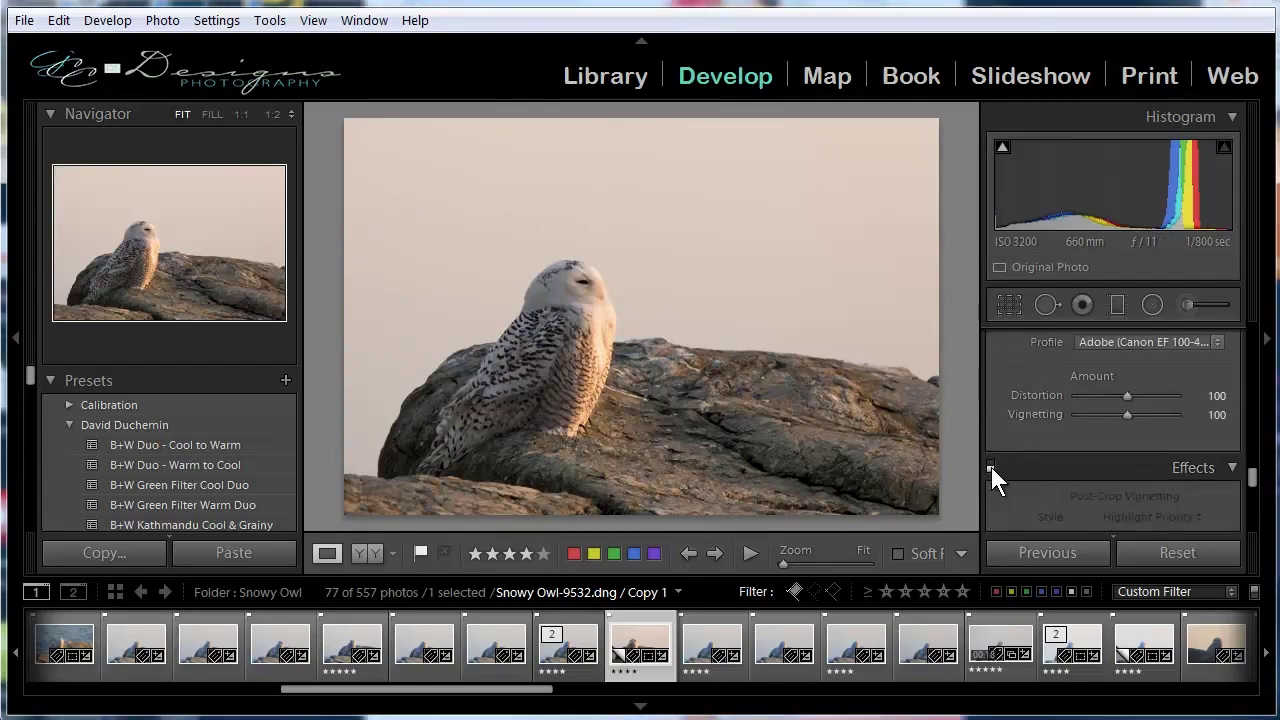
click(993, 467)
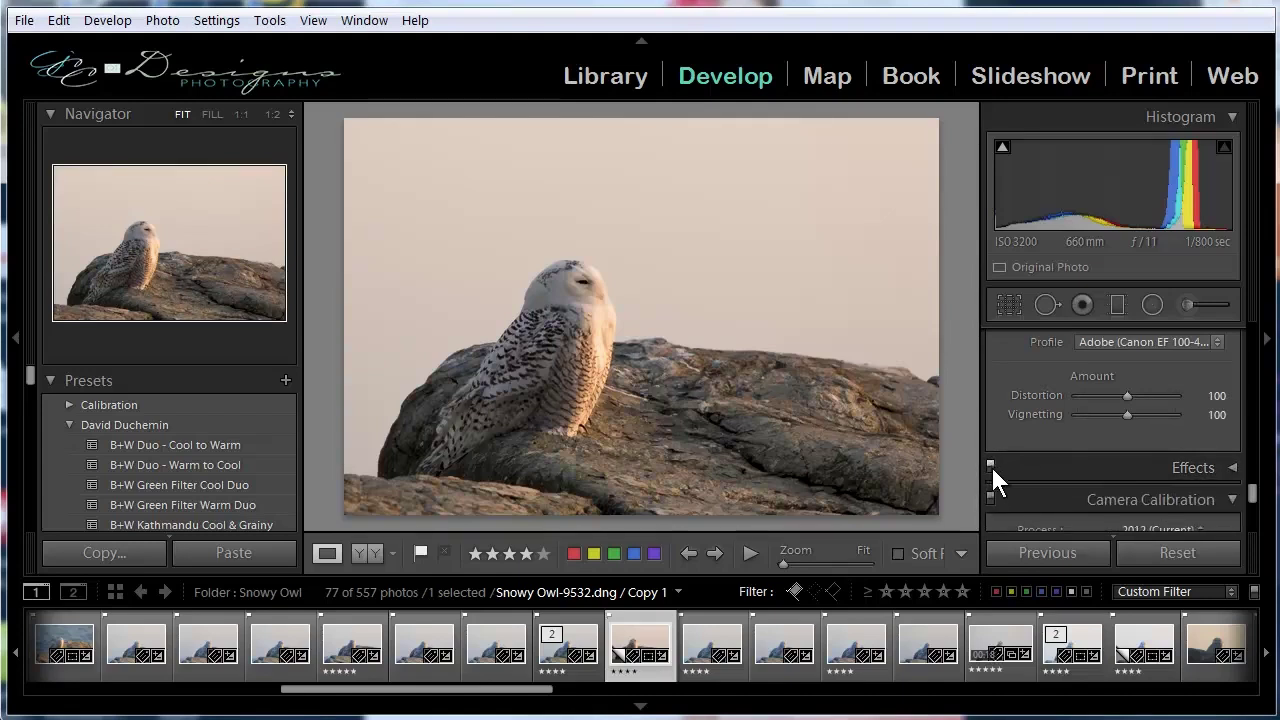
scroll(1017, 450, up, 4)
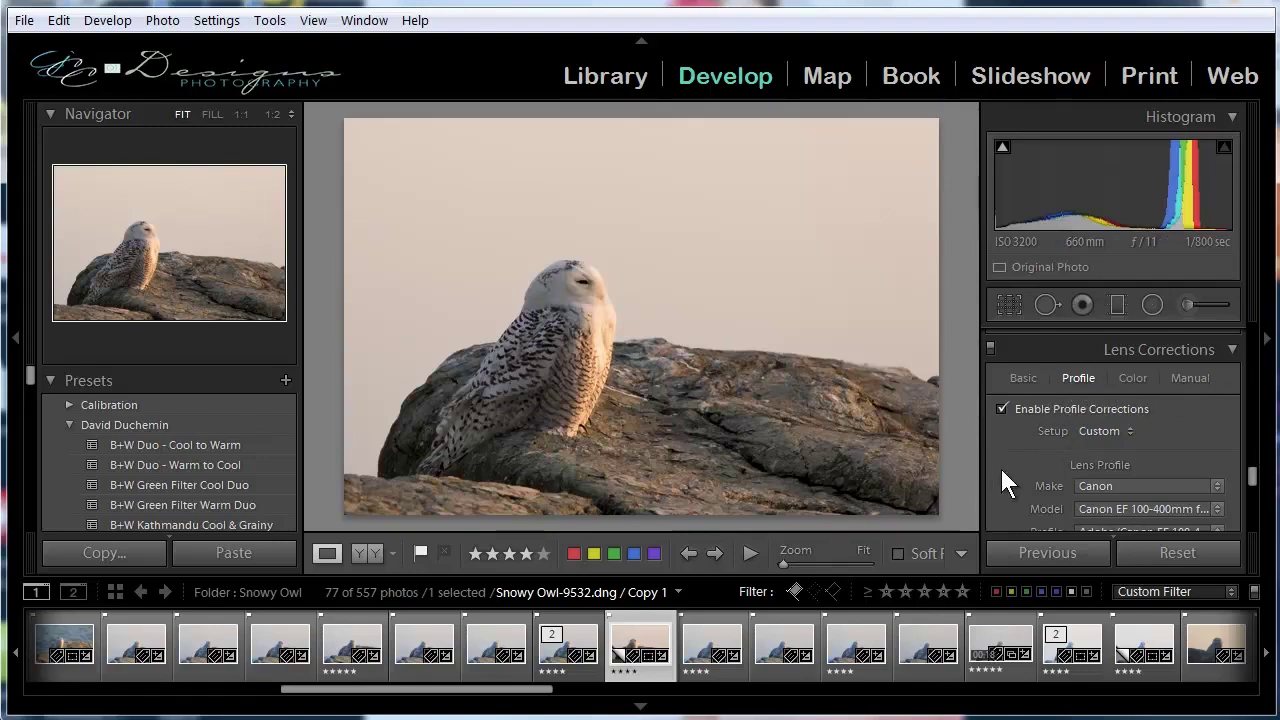
scroll(1001, 469, down, 5)
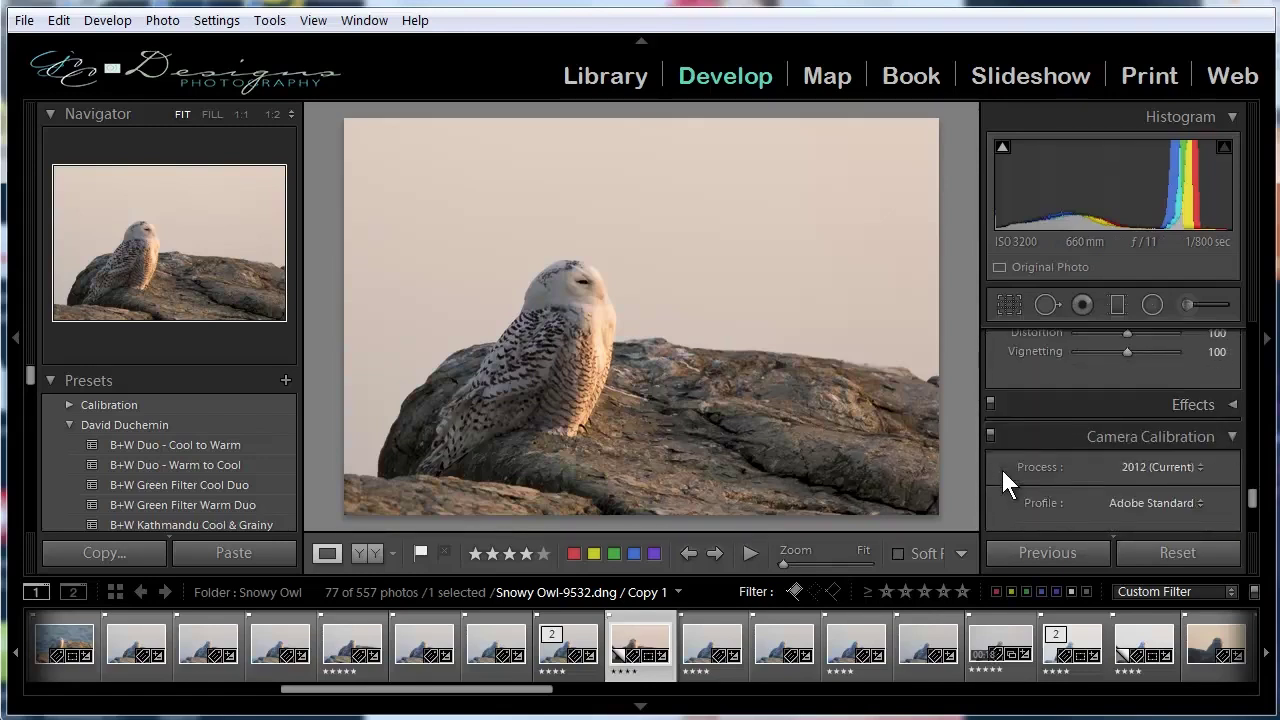
scroll(1002, 470, down, 2)
Step: Set the post-crop vignetting Amount to -100, trying +100 and -11 along the way
click(1233, 342)
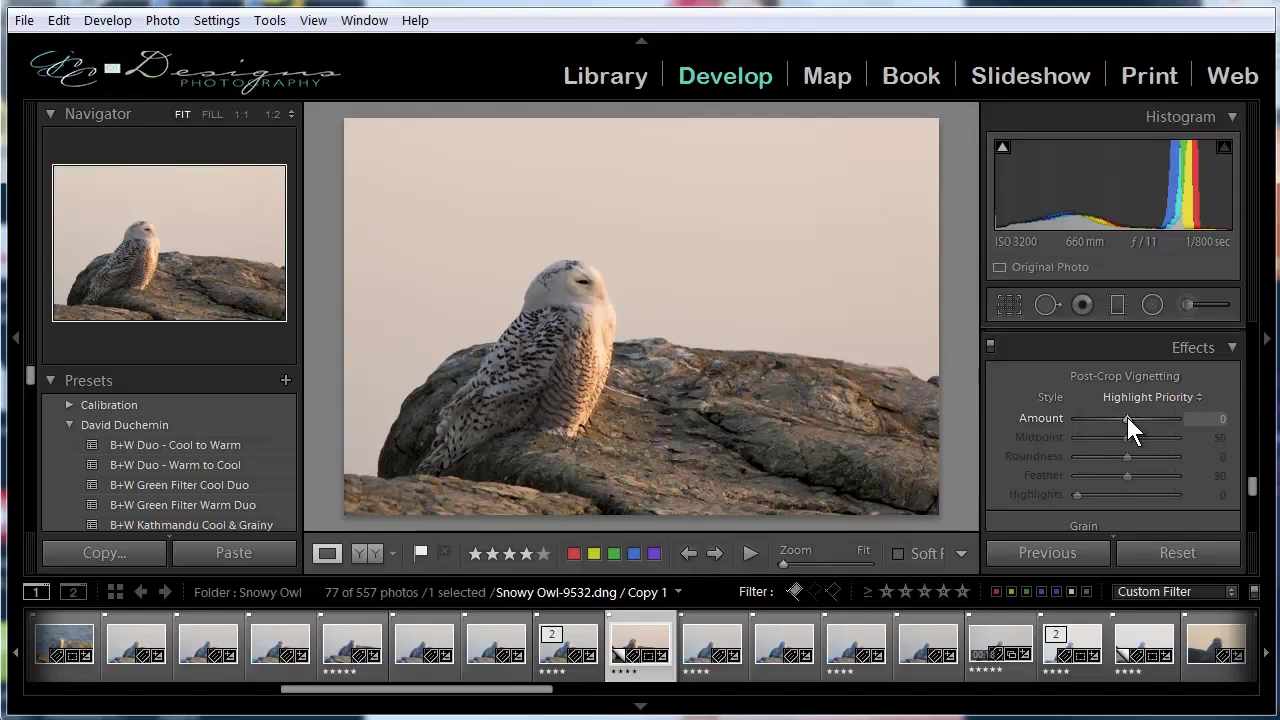
drag(1127, 417, 1187, 418)
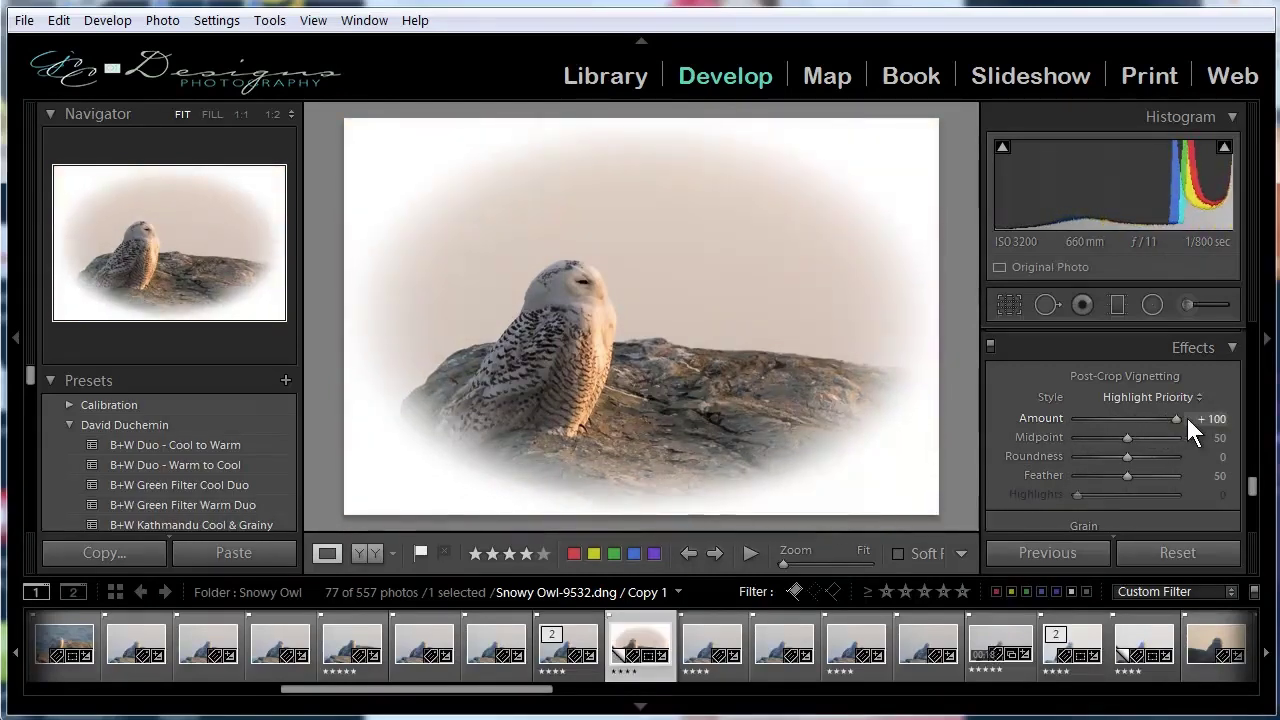
drag(1187, 418, 1121, 424)
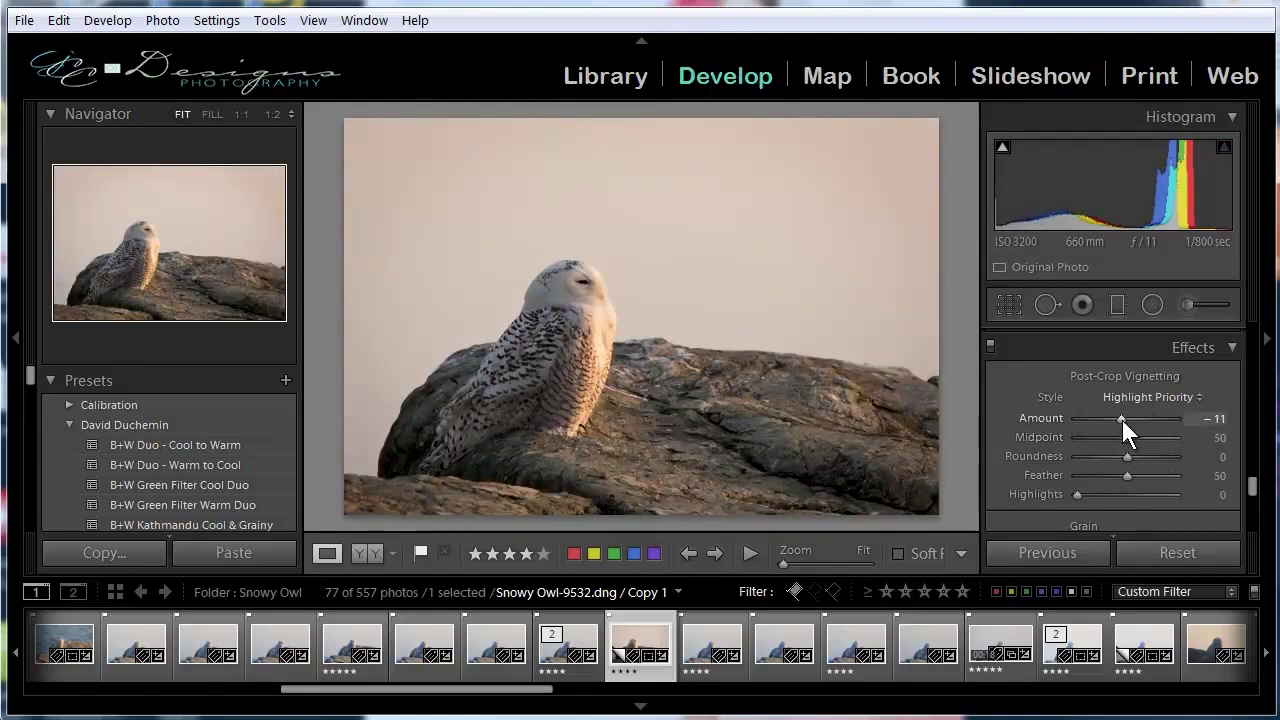
drag(1122, 420, 1065, 419)
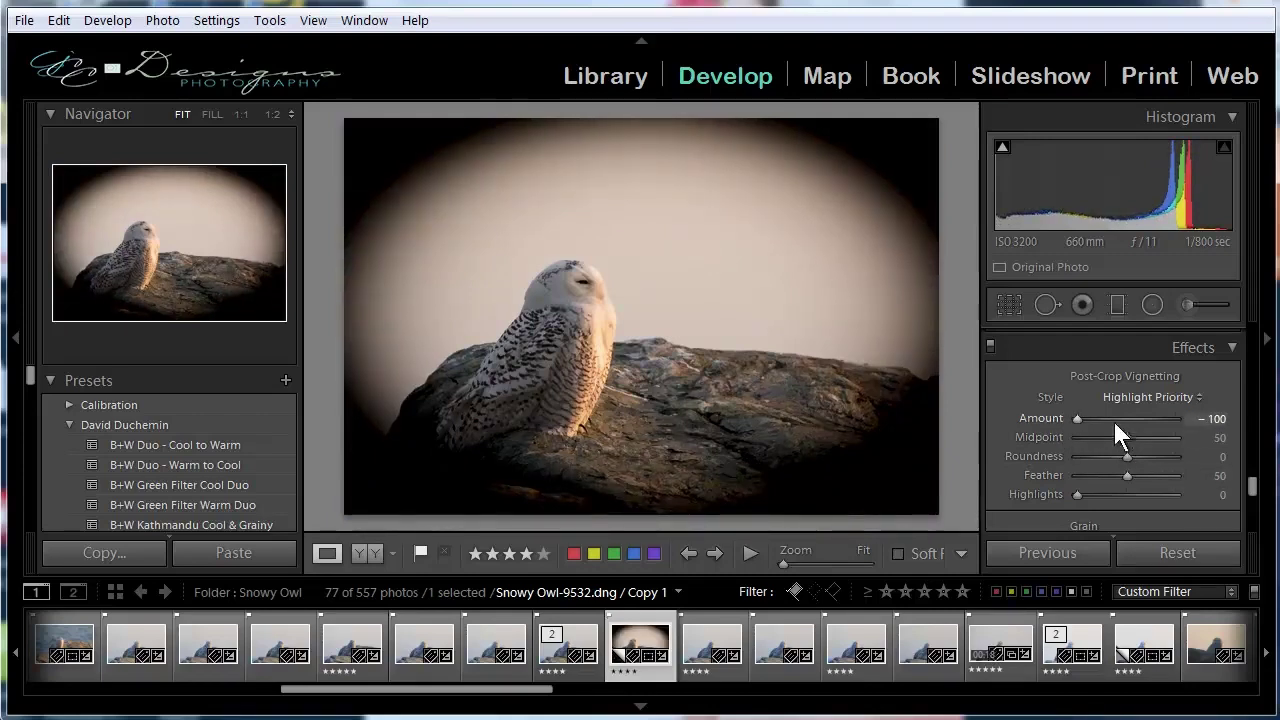
Step: Set the post-crop vignette's Roundness to +76 and its Feather to 100
drag(1129, 438, 1044, 462)
drag(1057, 460, 1163, 464)
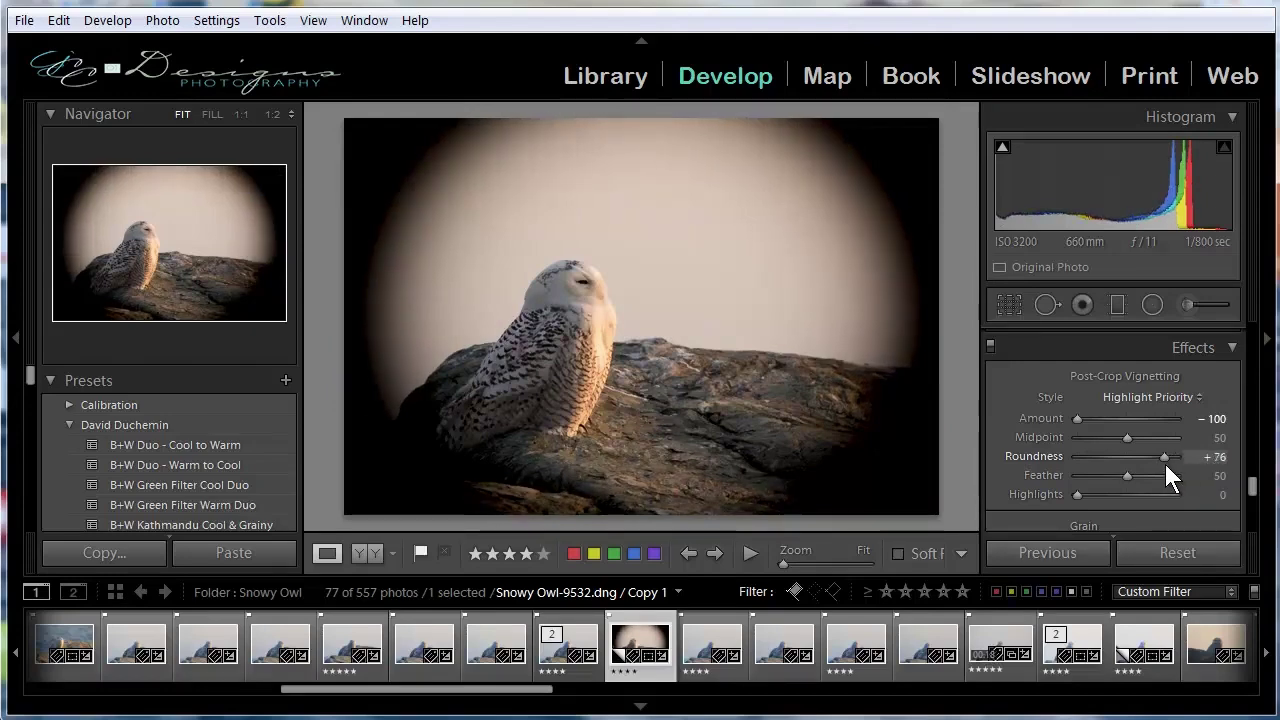
drag(1126, 476, 1179, 472)
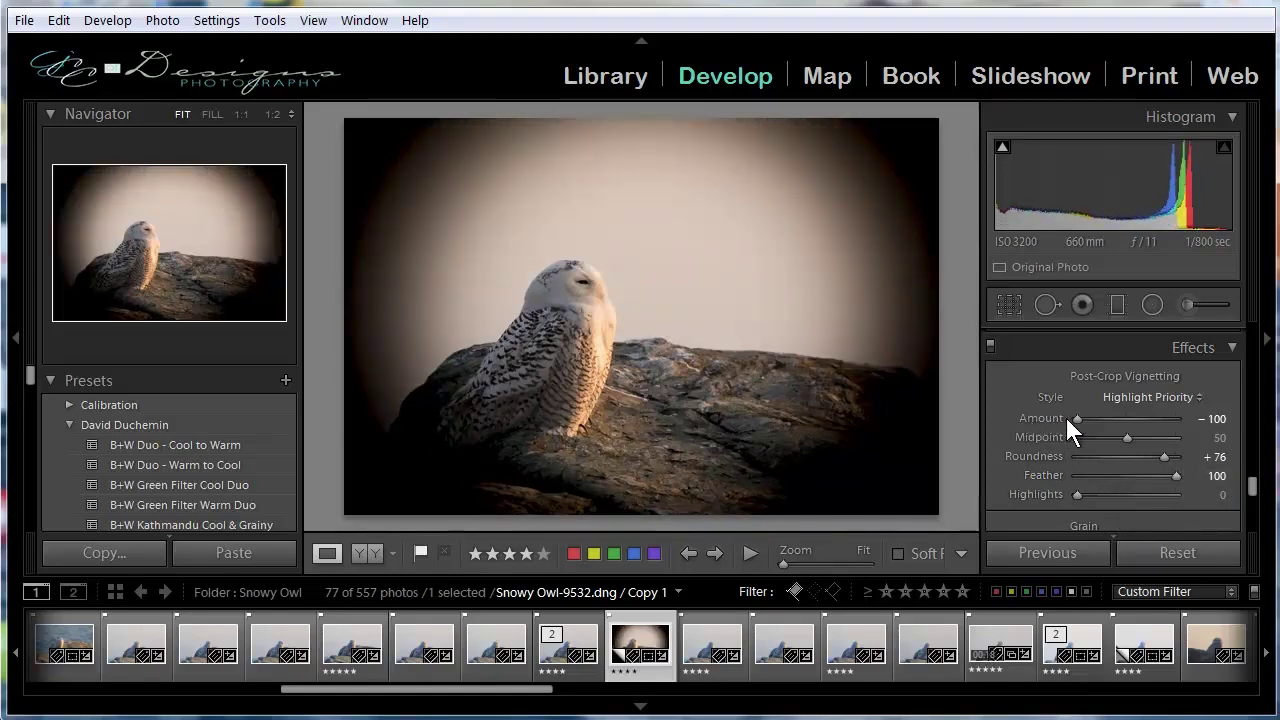
Step: Set the post-crop vignetting Amount to -13
drag(1077, 420, 1120, 423)
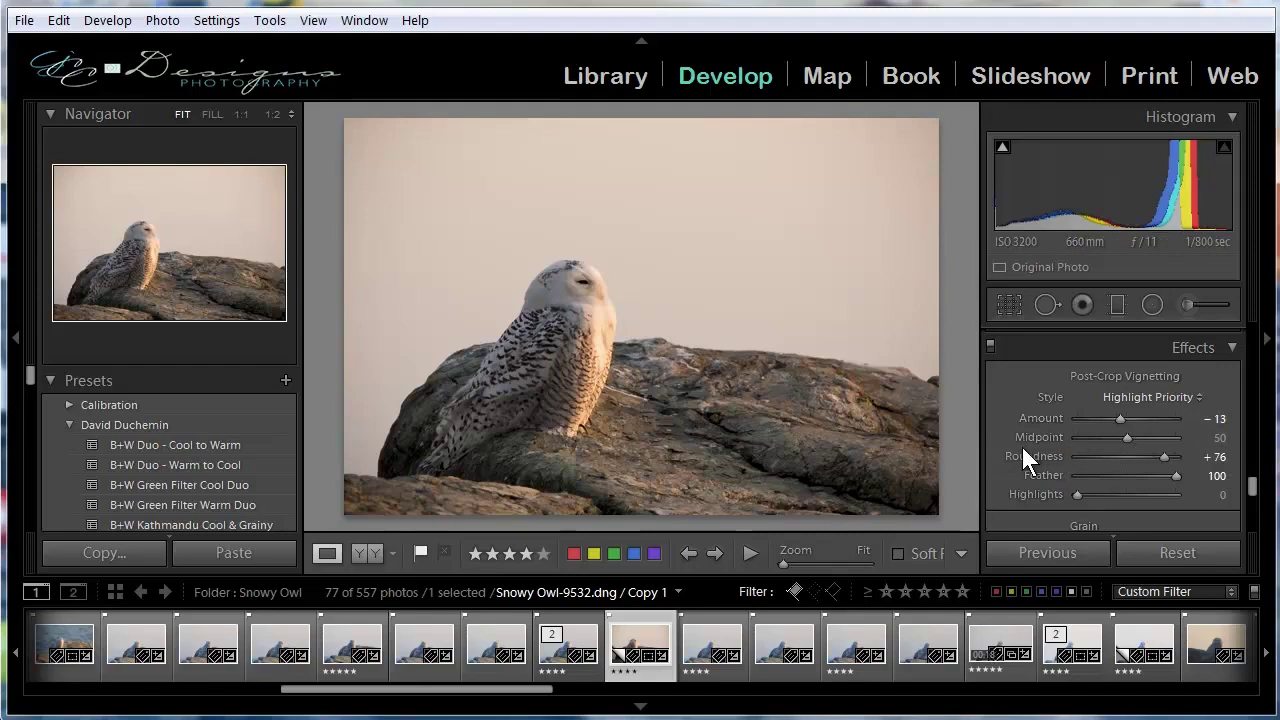
Step: Set the camera calibration profile to Camera Standard, trying Camera Neutral, Camera Landscape and Adobe Standard along the way
scroll(1021, 450, down, 3)
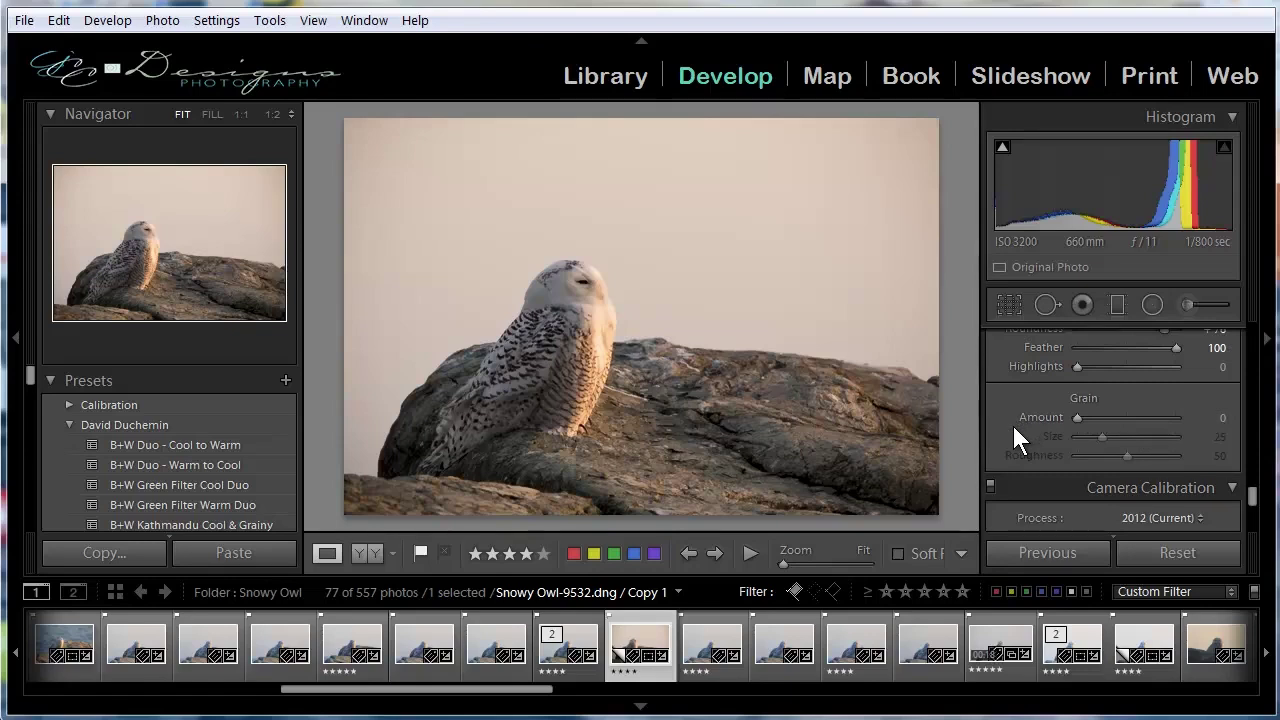
scroll(1018, 440, down, 3)
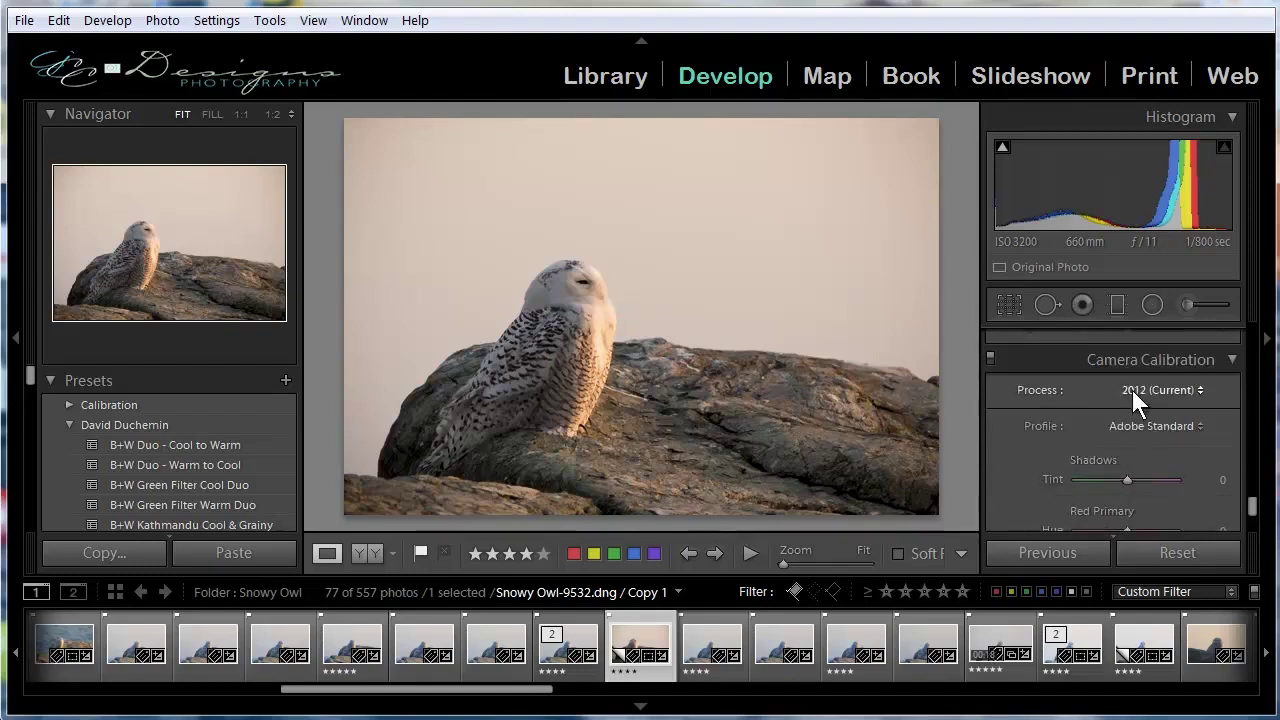
scroll(1012, 437, down, 2)
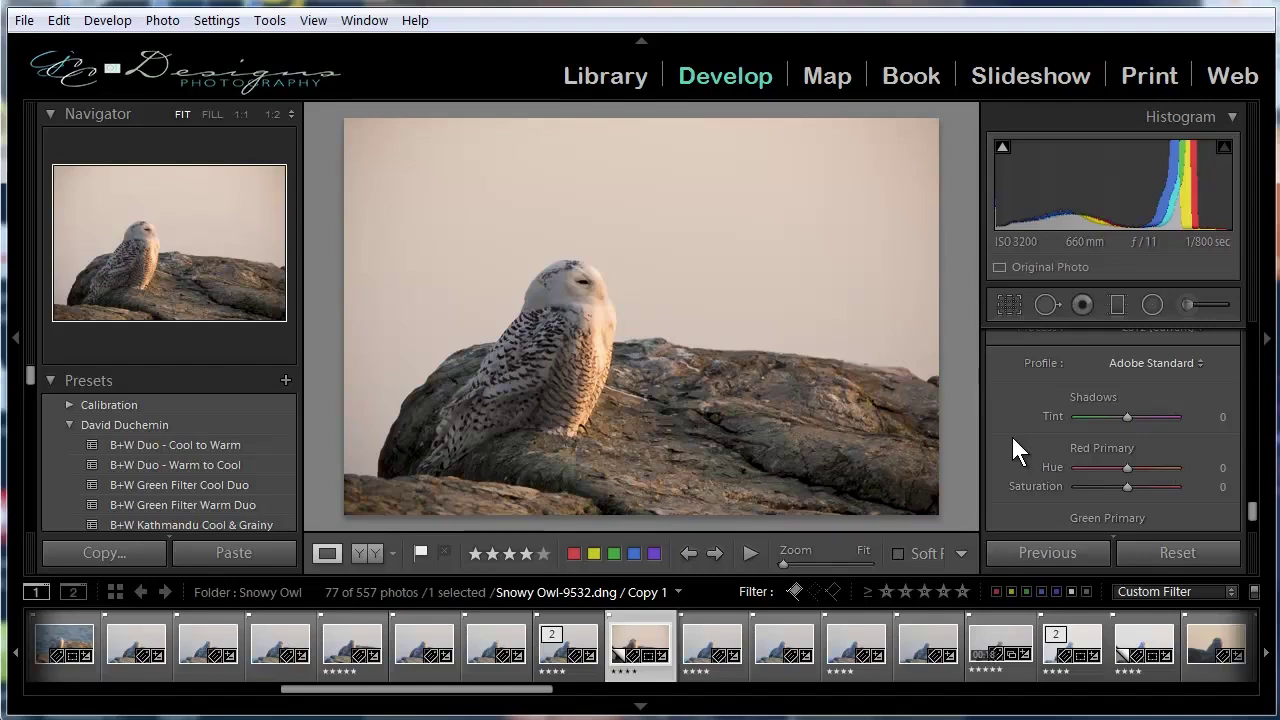
click(1195, 362)
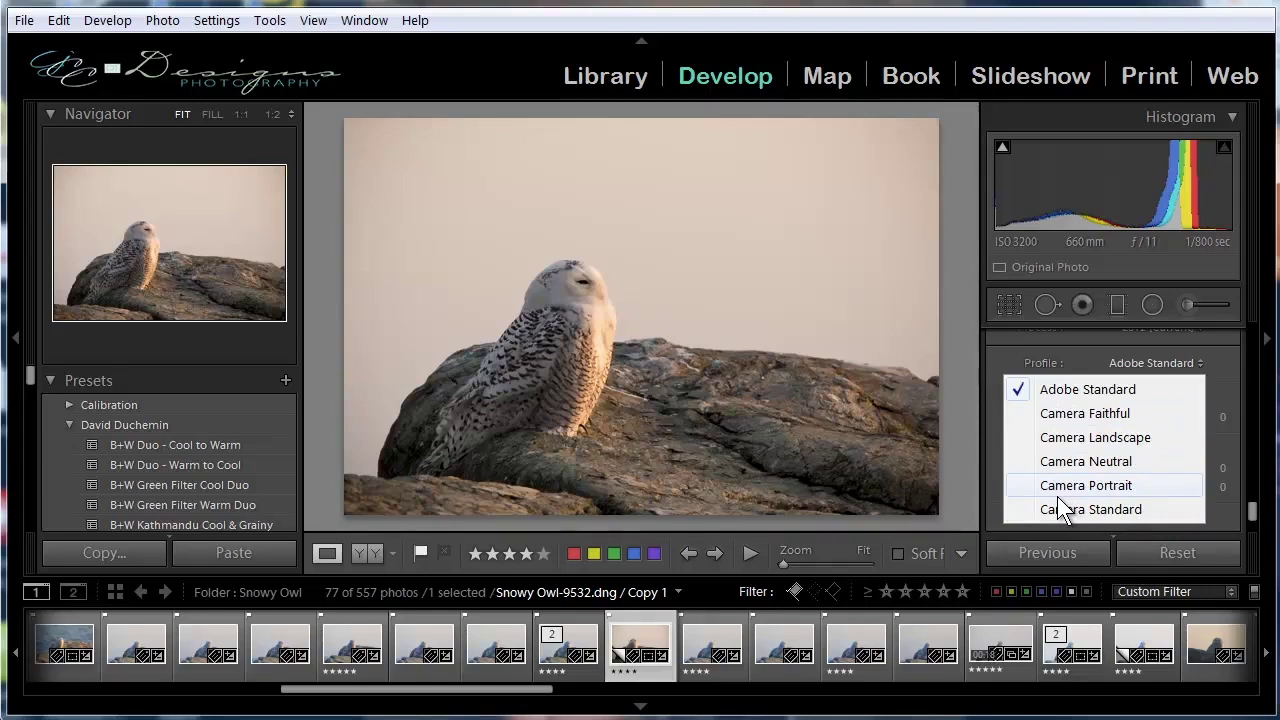
click(1100, 462)
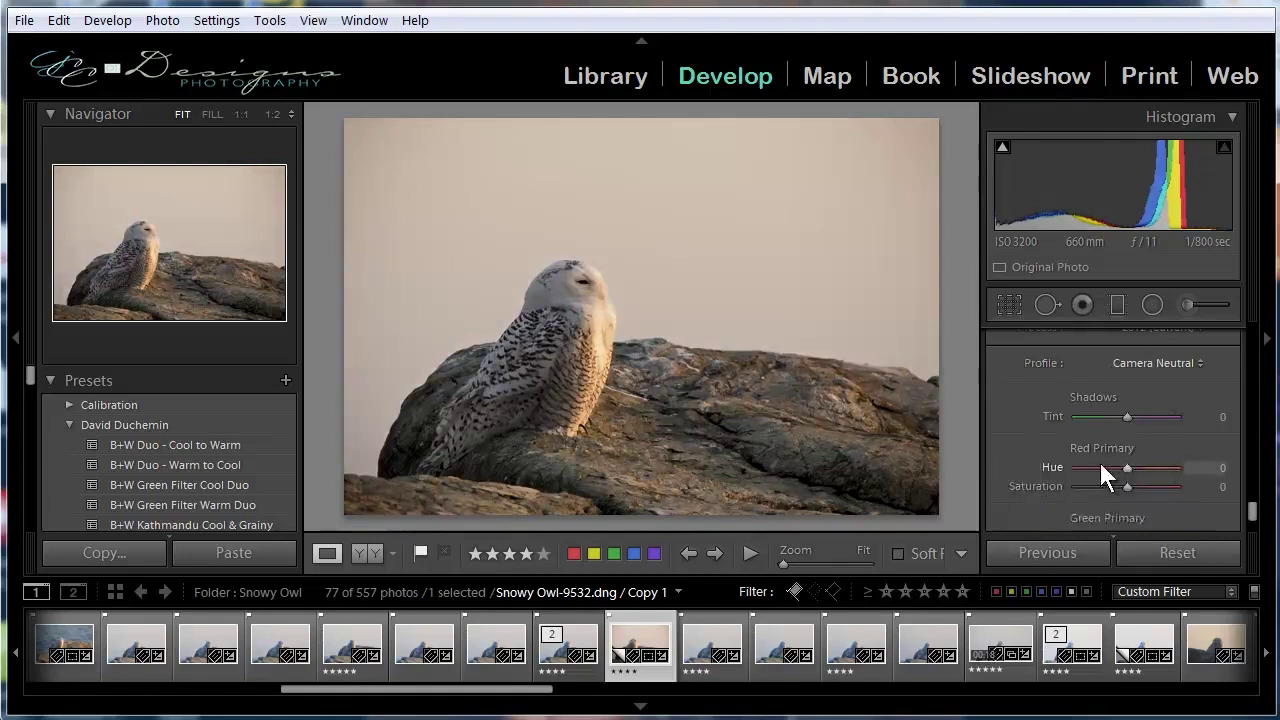
click(1160, 362)
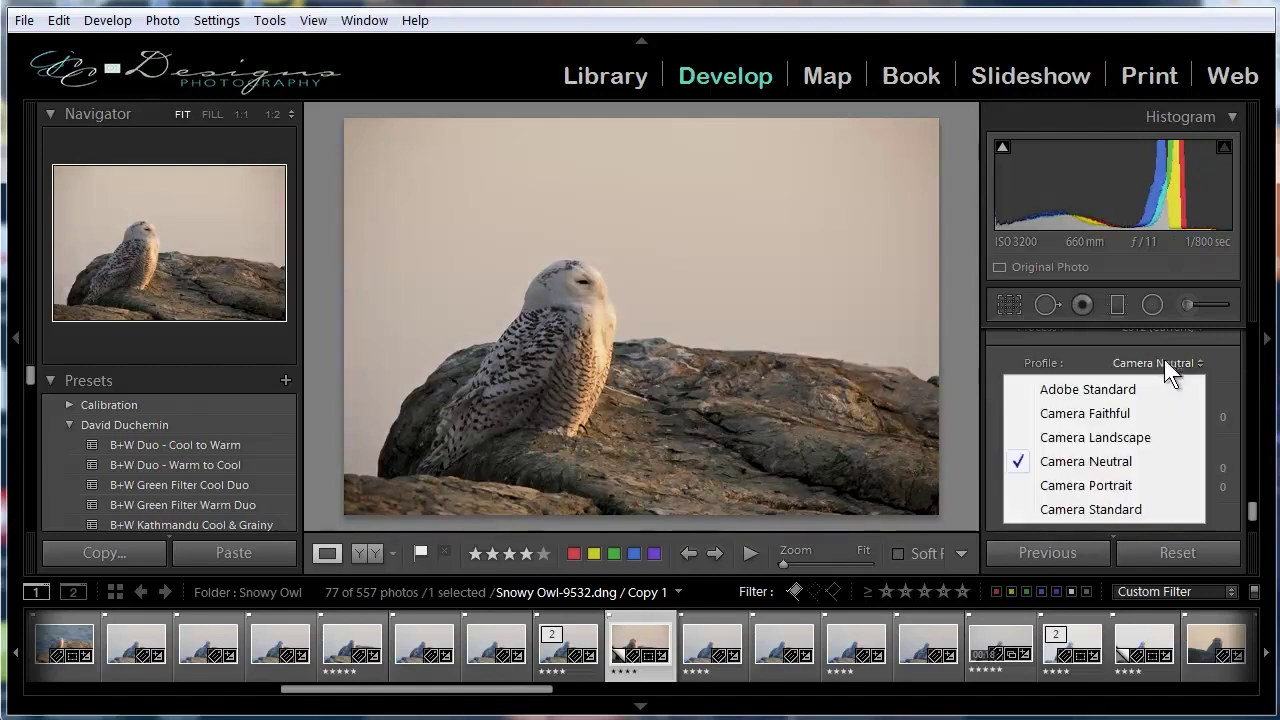
click(1138, 440)
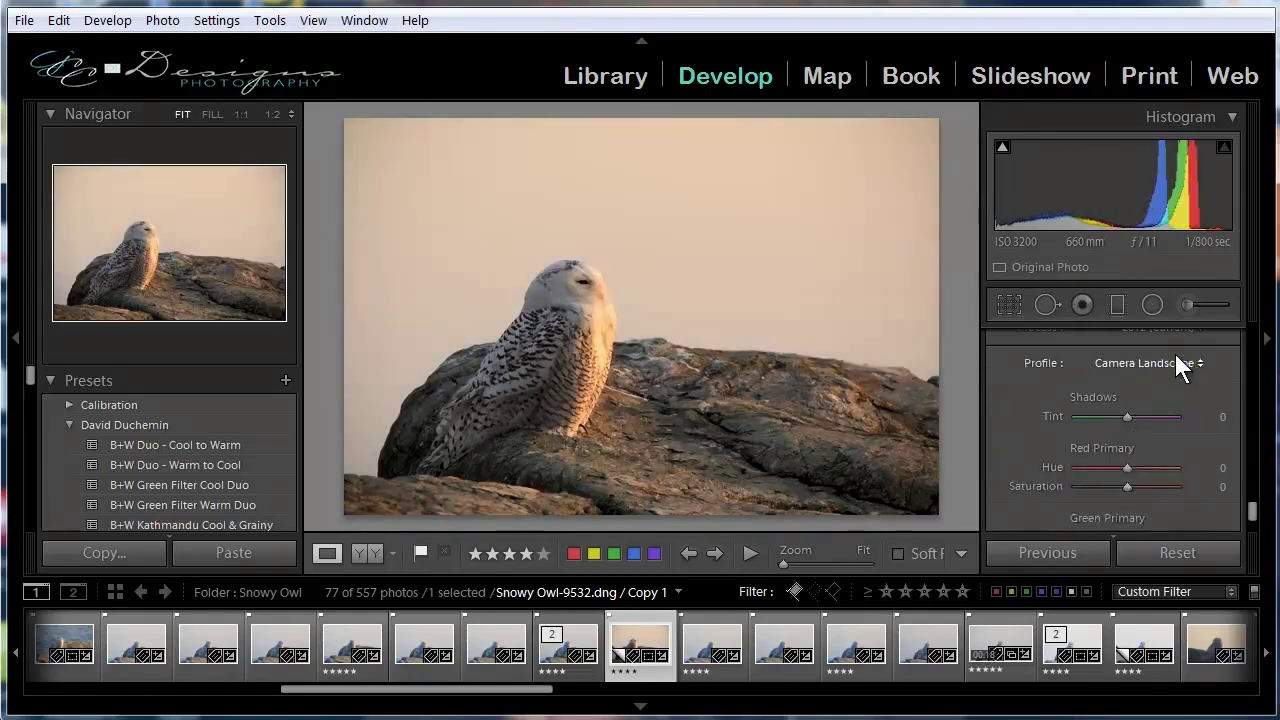
click(1175, 360)
click(1130, 506)
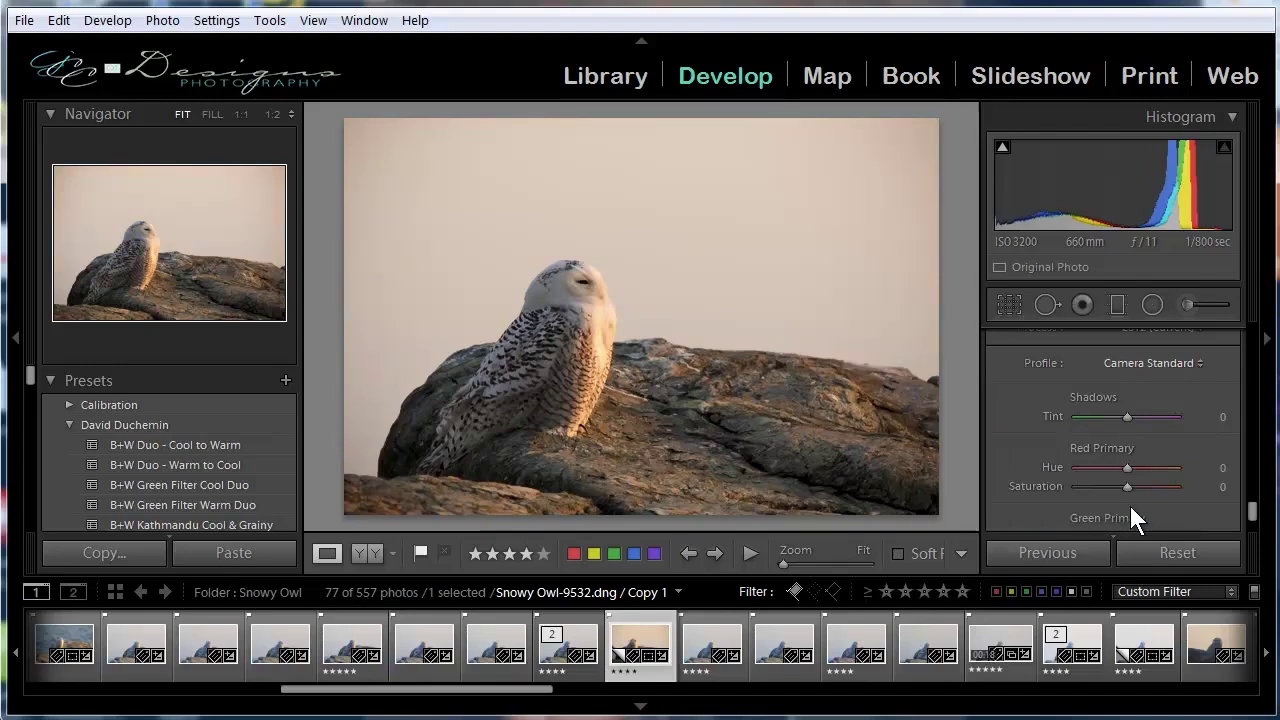
click(1152, 364)
click(1128, 391)
click(1147, 366)
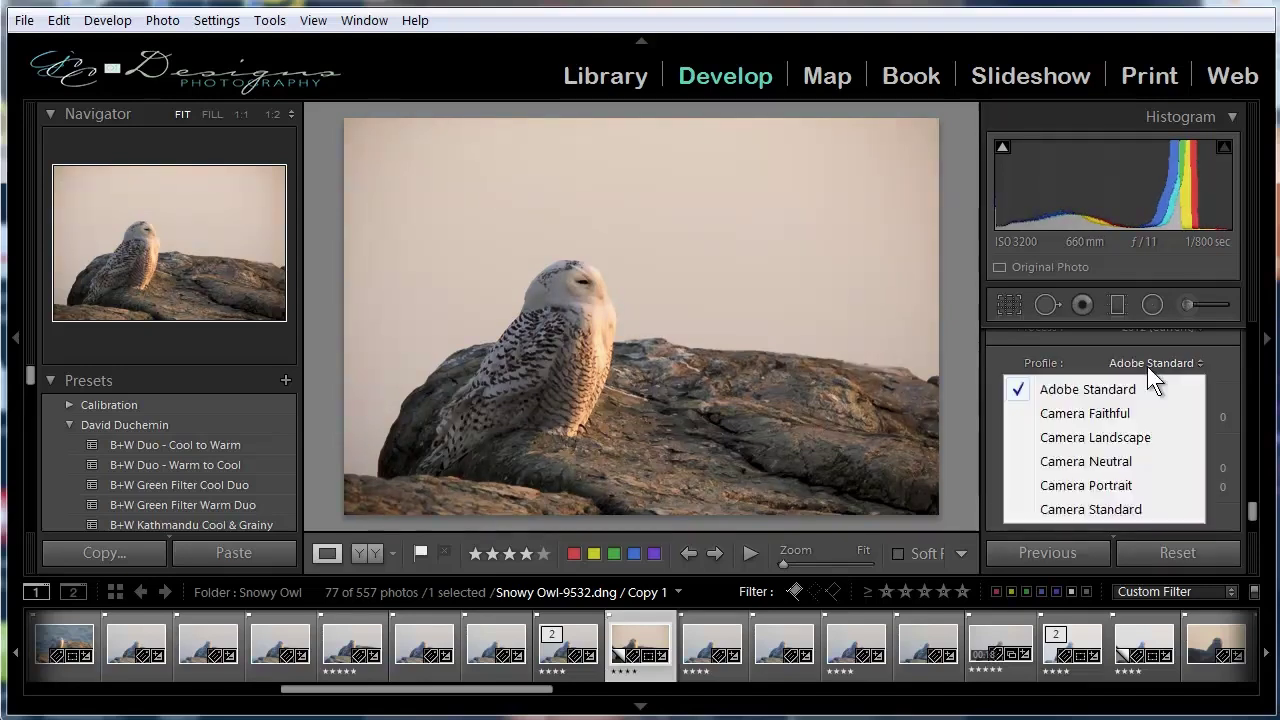
click(1097, 509)
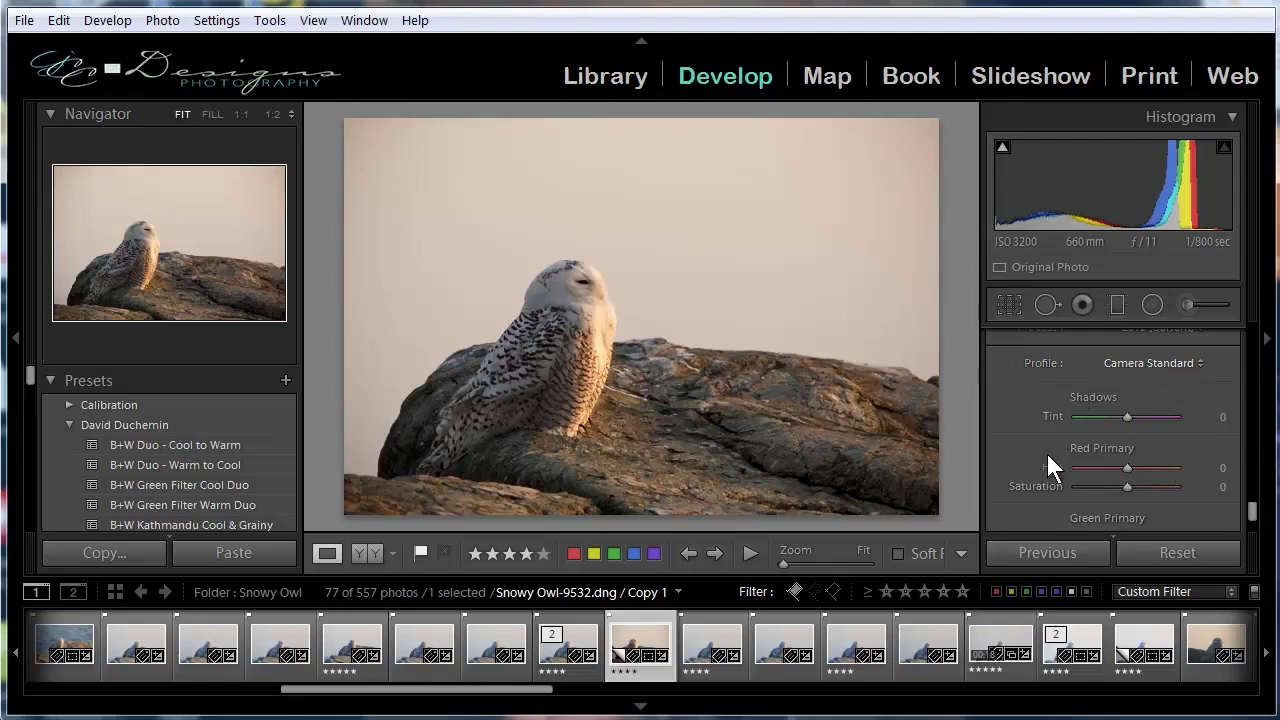
Step: Review the calibration primaries, lens corrections, split toning and HSL saturation settings, ending at the Basic adjustments
scroll(1033, 465, down, 2)
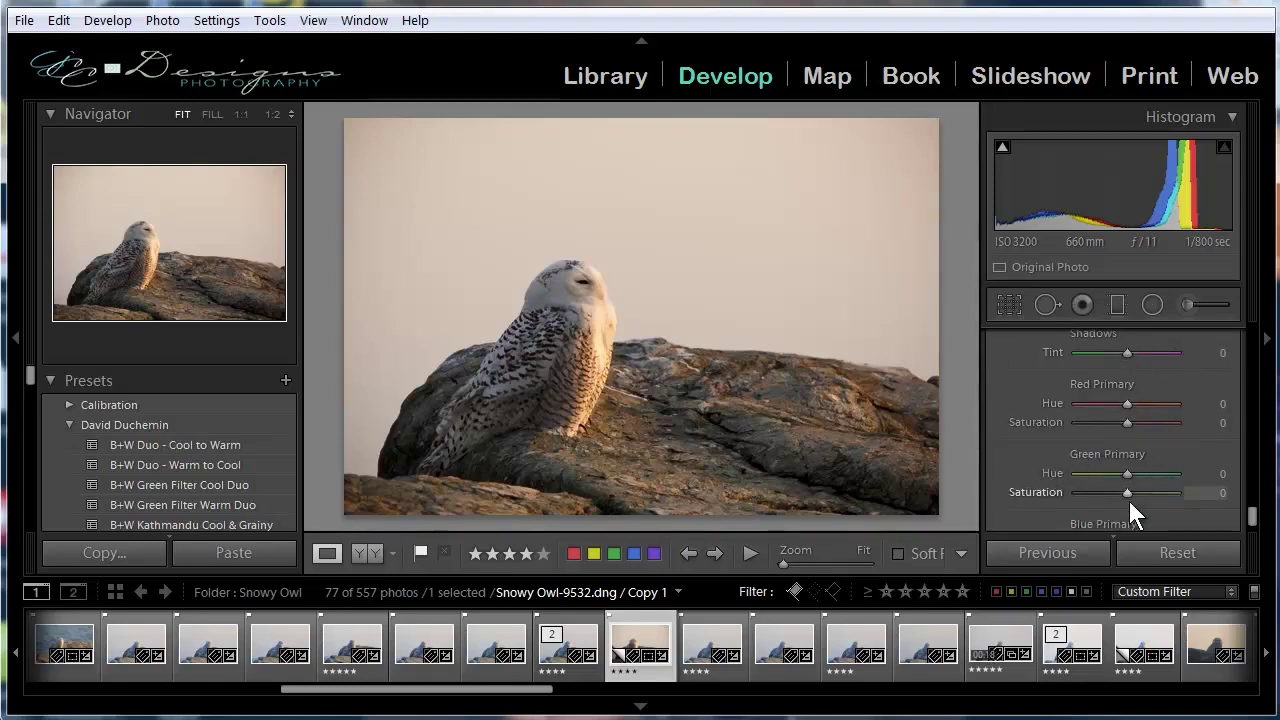
scroll(1068, 463, up, 2)
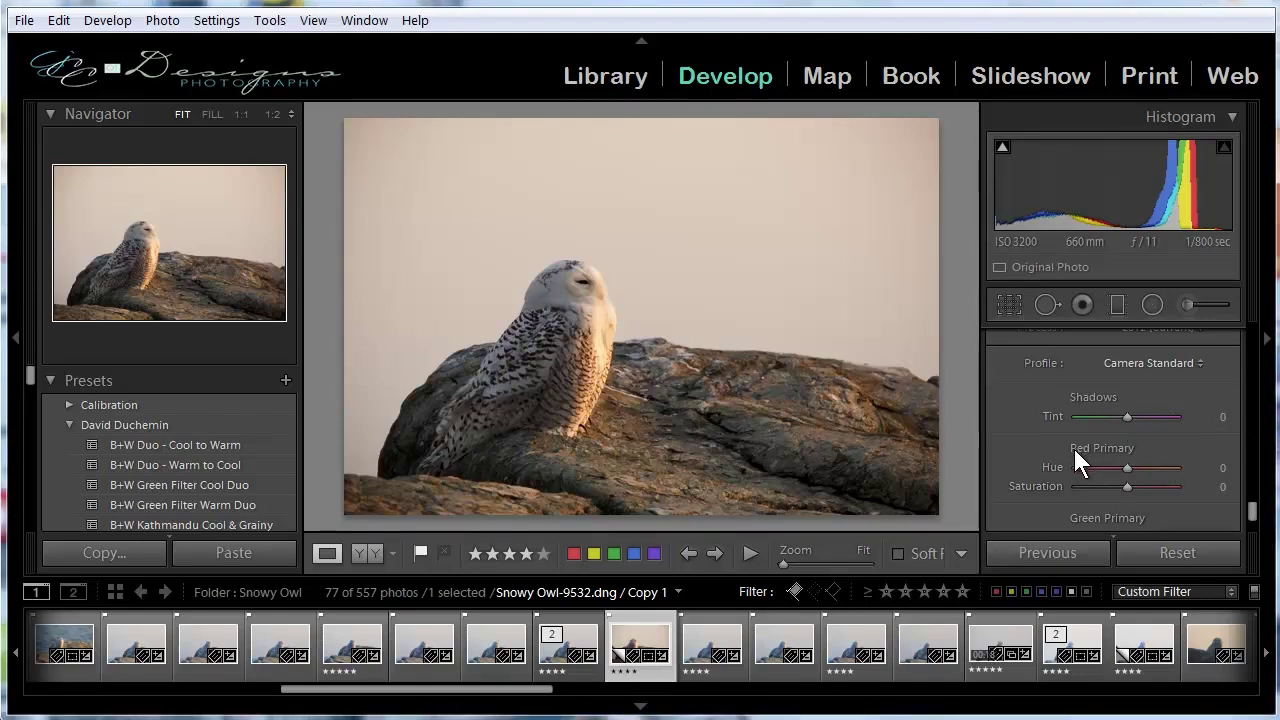
scroll(1037, 454, up, 3)
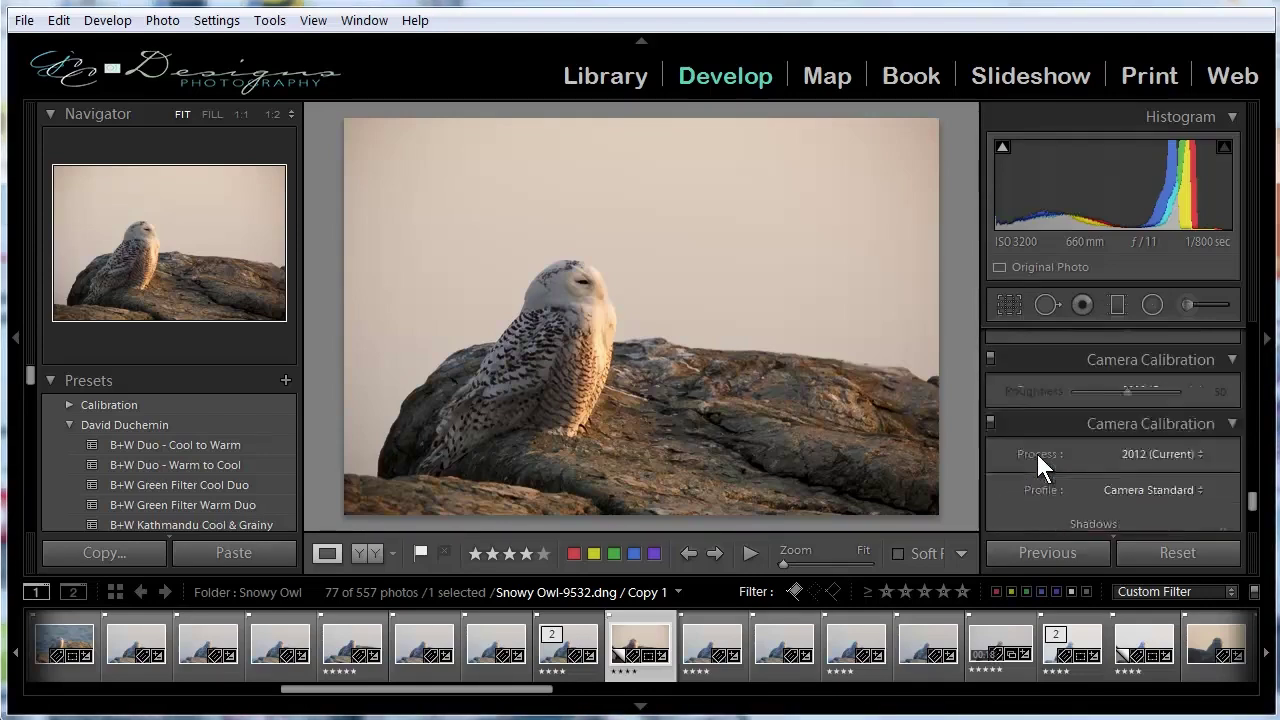
scroll(1048, 495, up, 5)
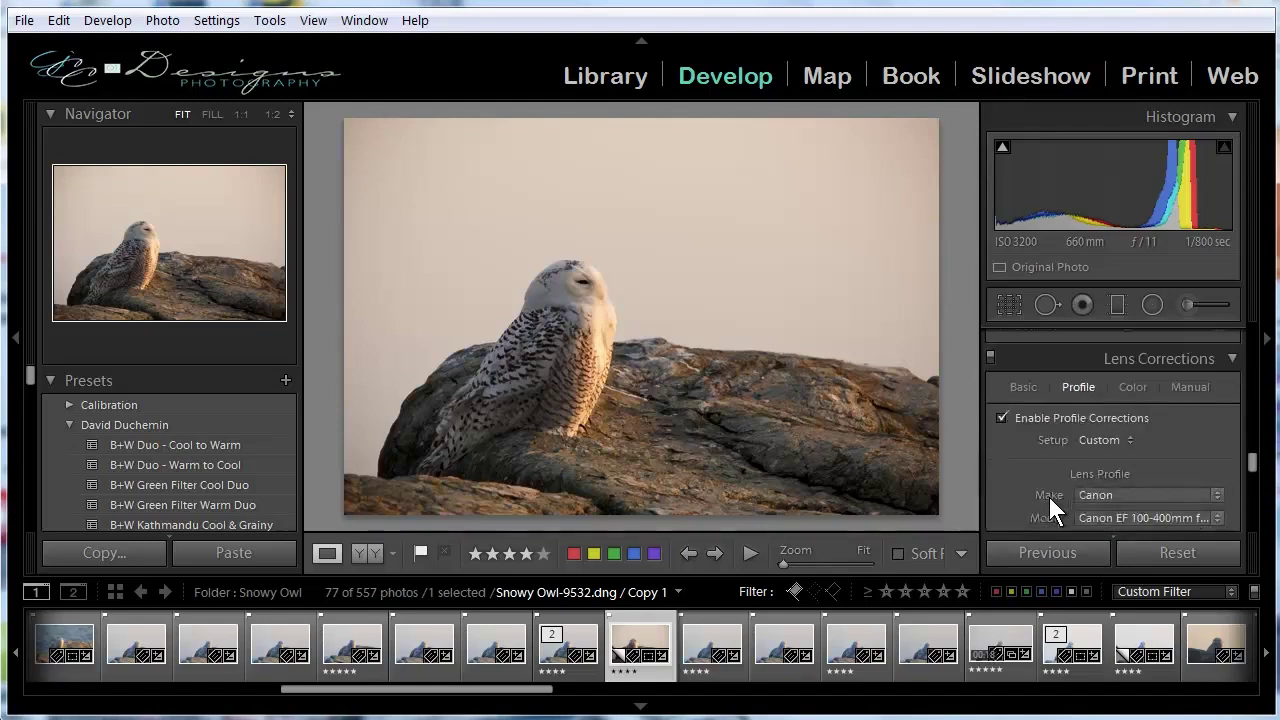
scroll(1069, 424, up, 5)
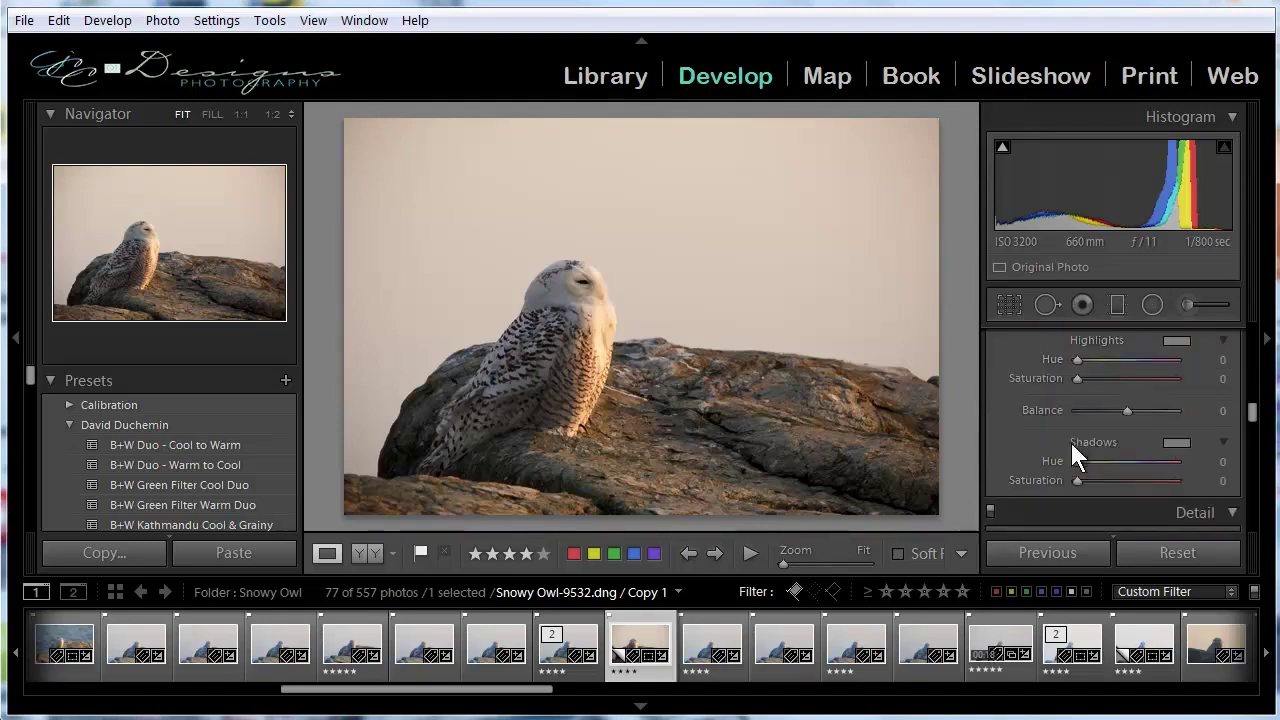
scroll(1071, 445, up, 2)
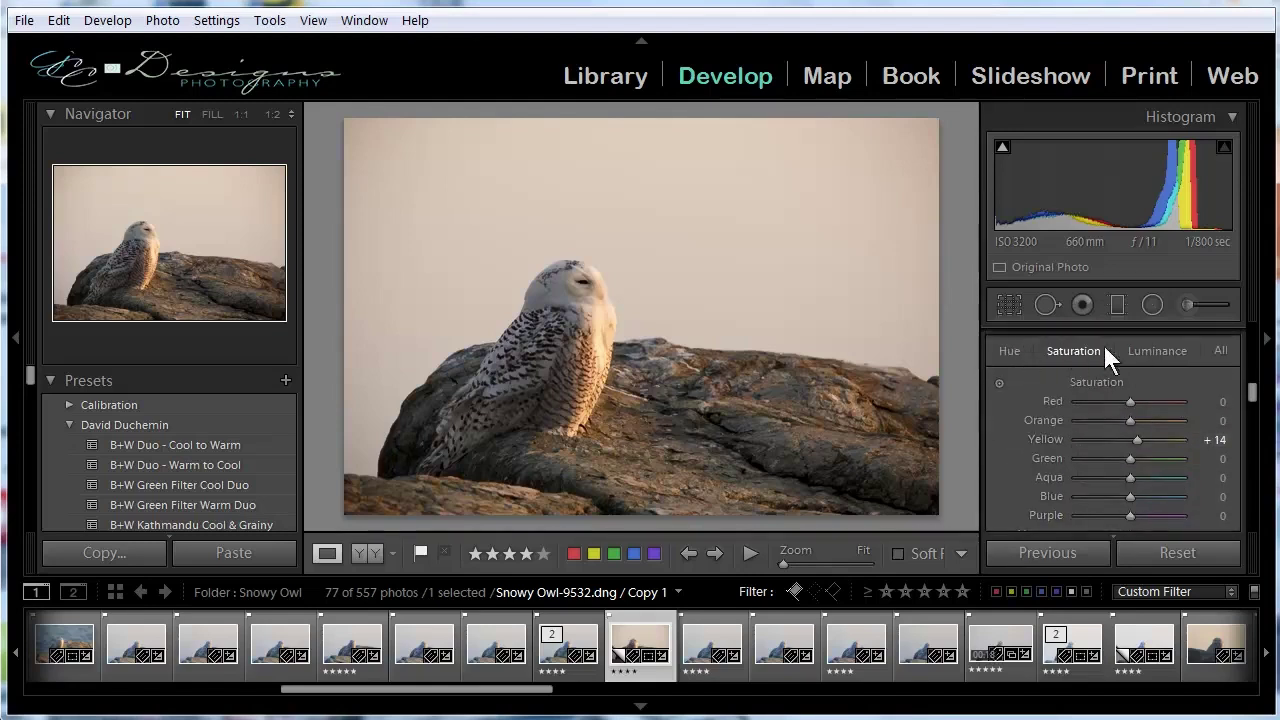
scroll(1046, 469, down, 10)
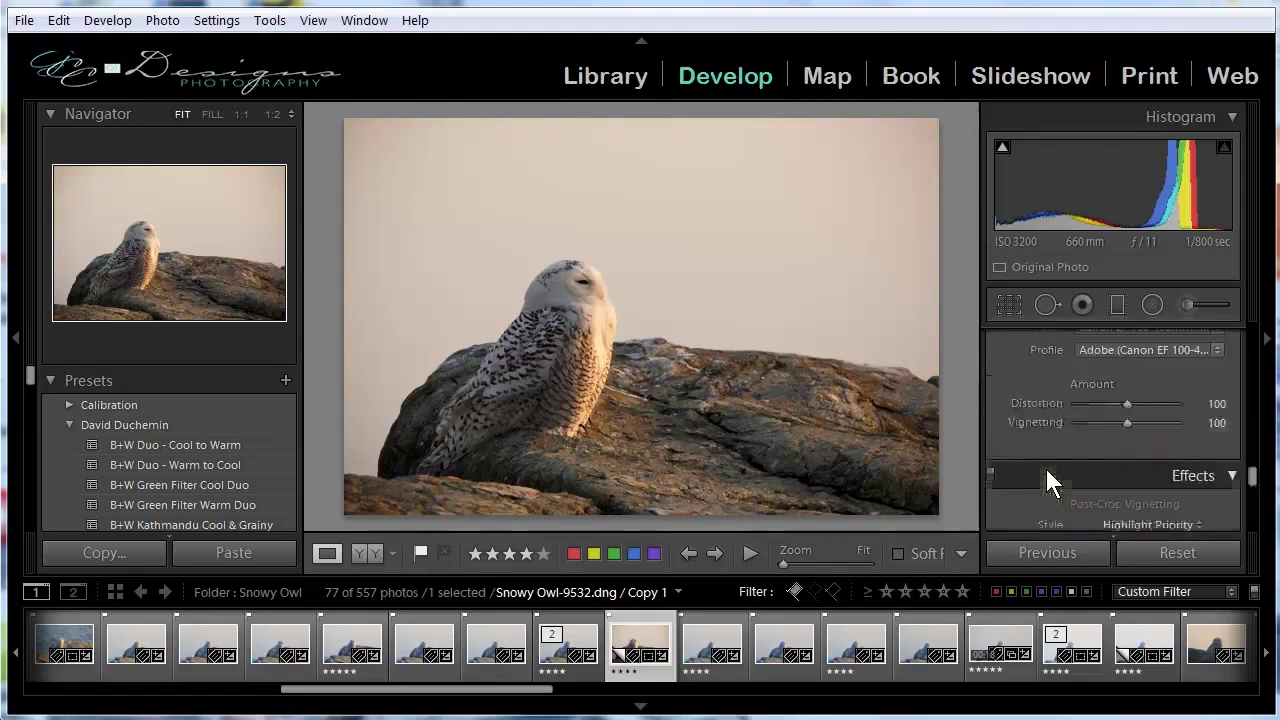
scroll(1052, 481, down, 2)
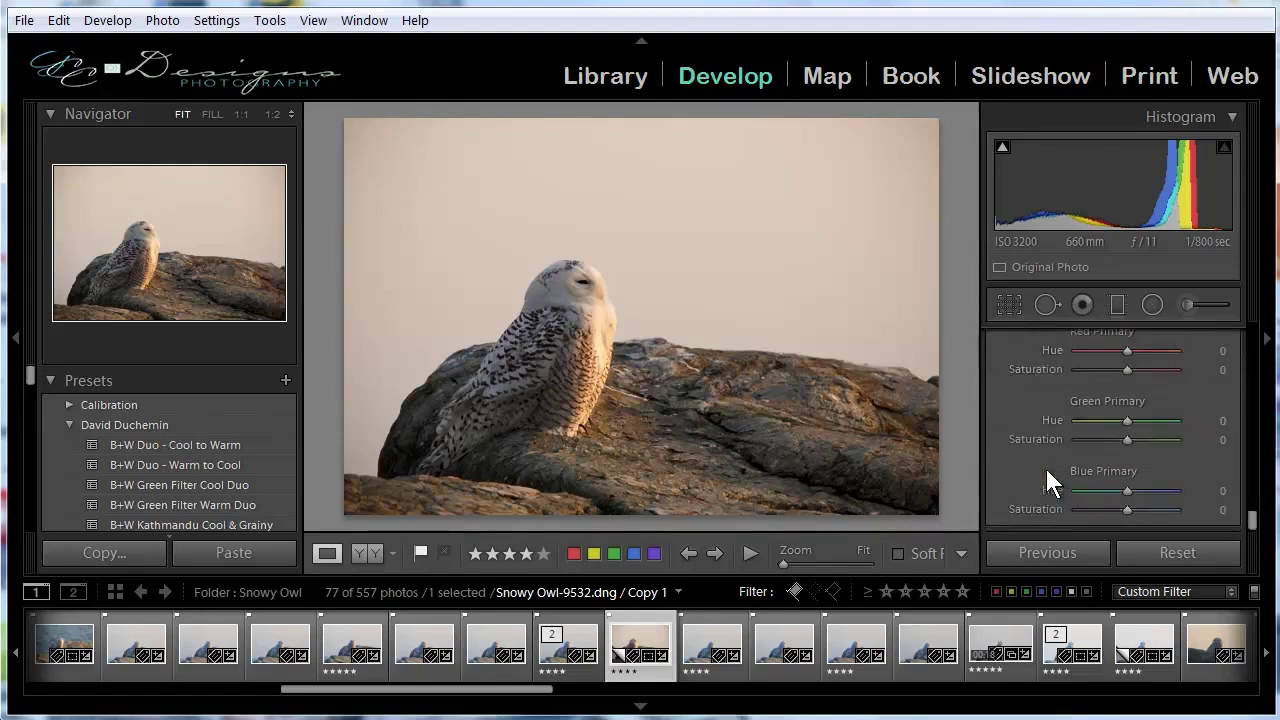
drag(1255, 525, 1249, 334)
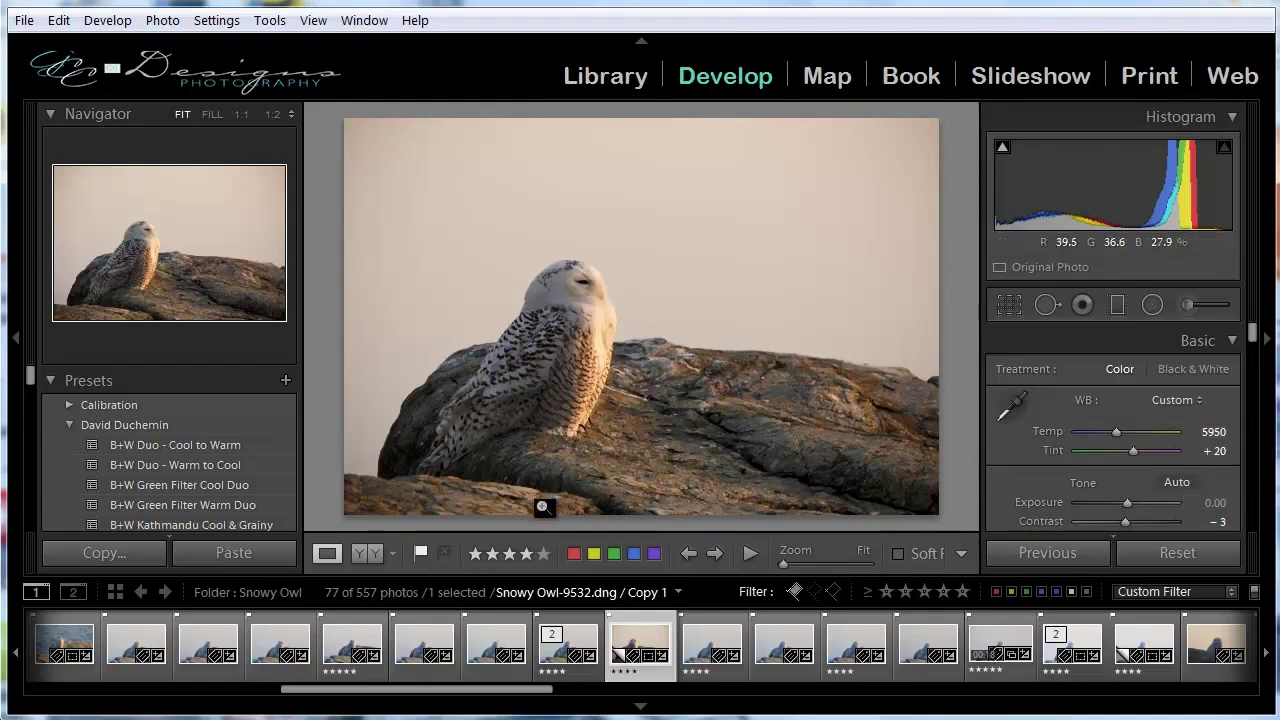
Step: Compare the owl photo's before and after versions side by side with the side panels hidden, and return to the single-photo view
click(17, 341)
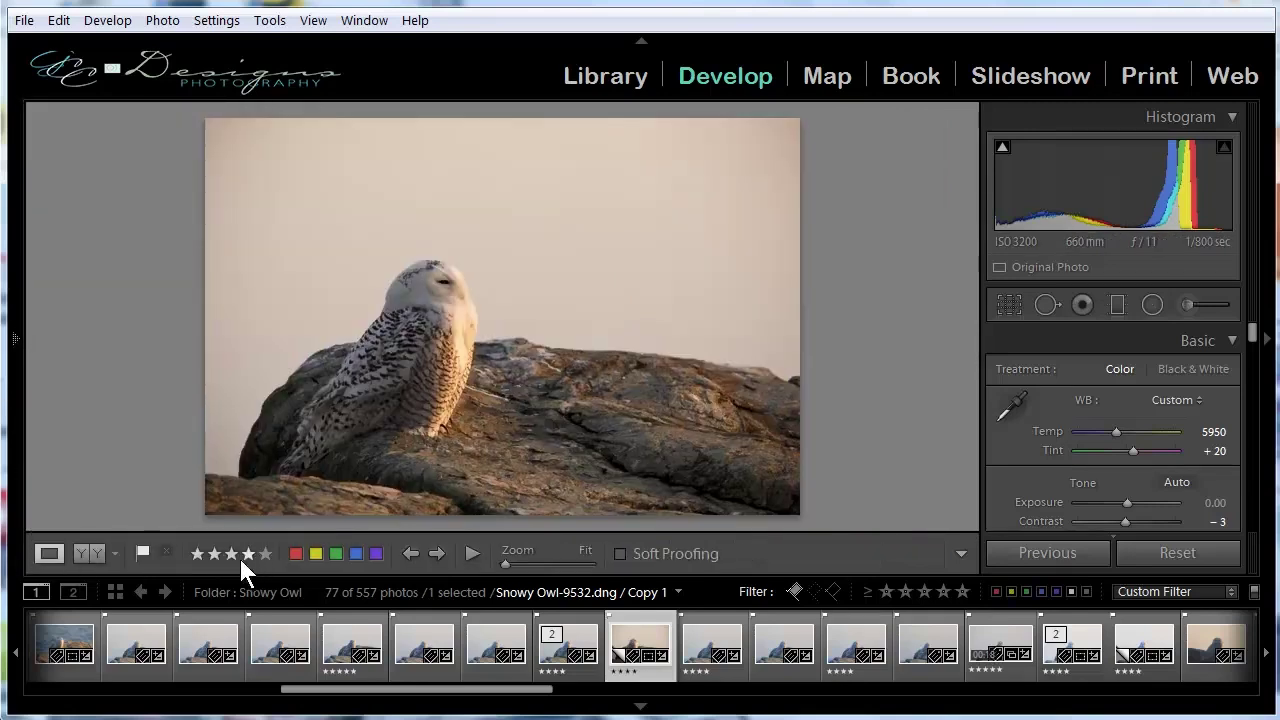
click(87, 554)
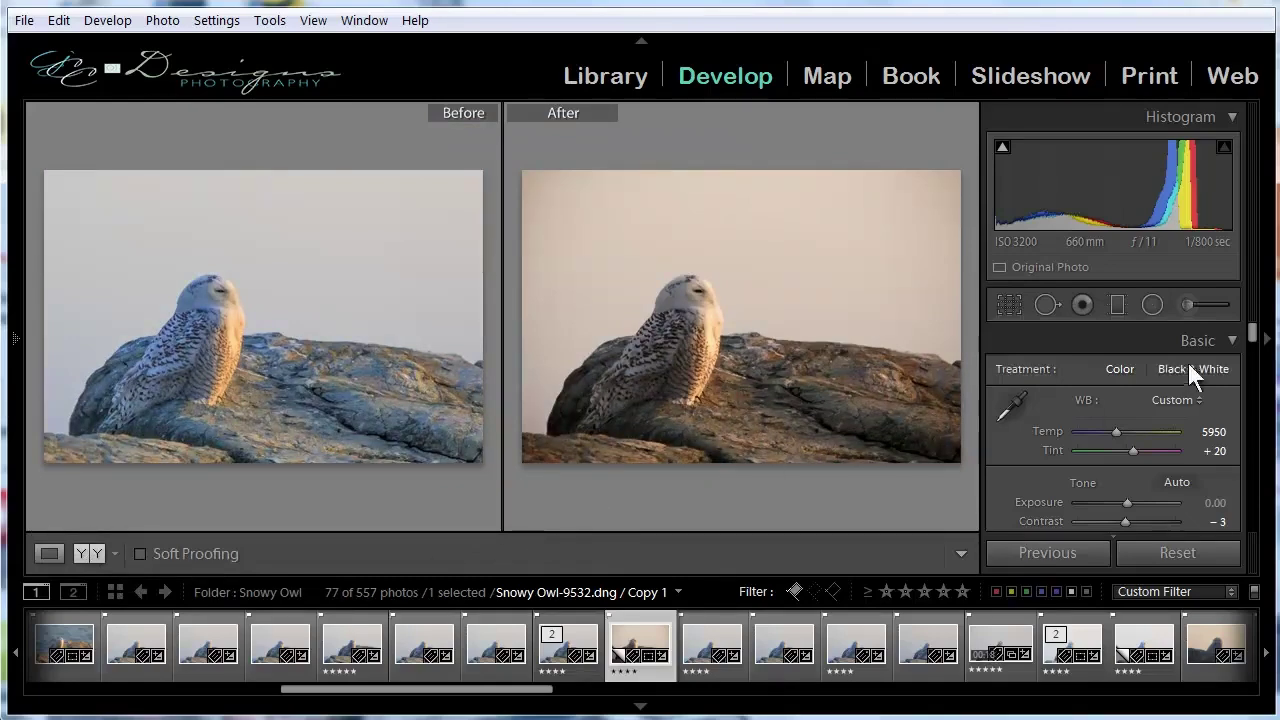
click(1267, 340)
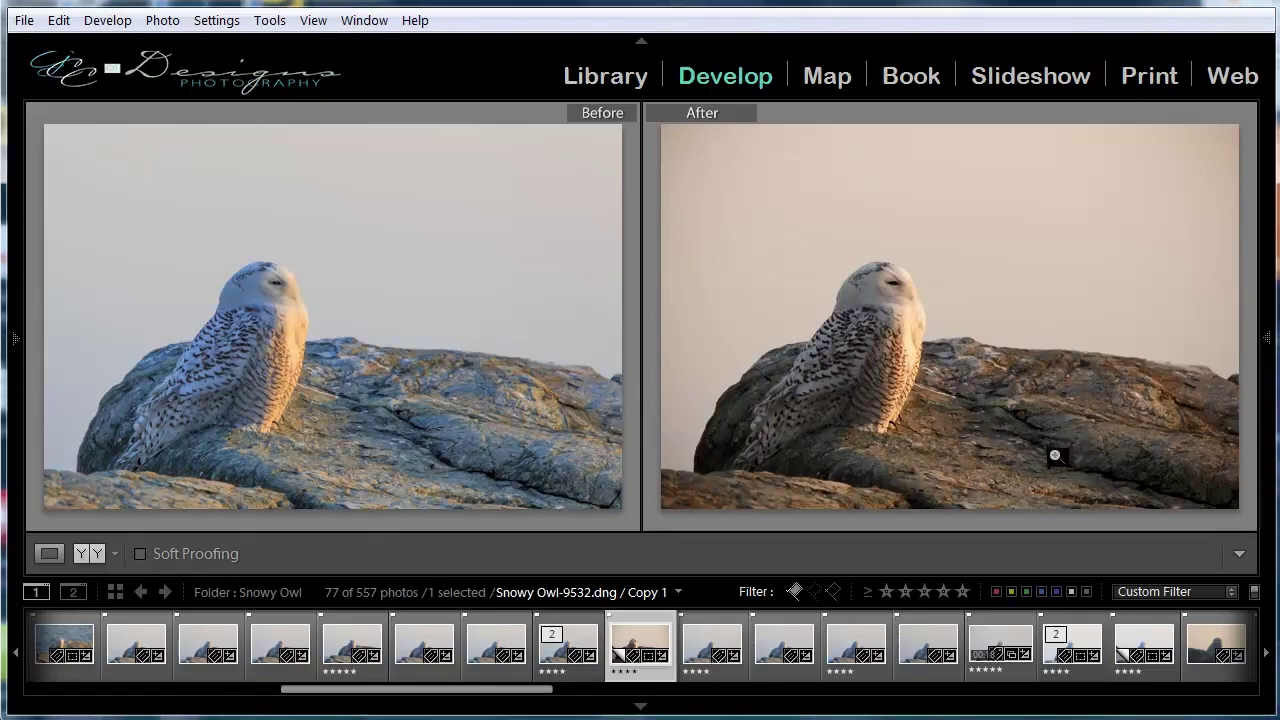
click(51, 557)
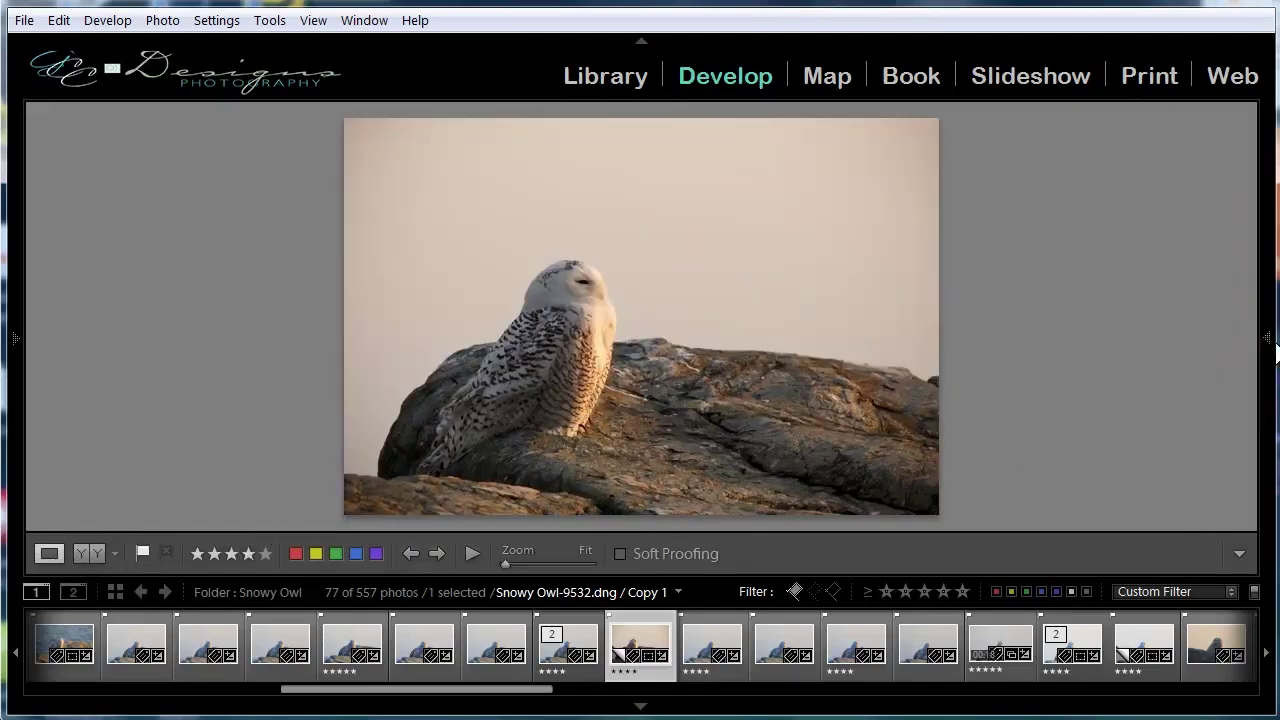
click(1265, 344)
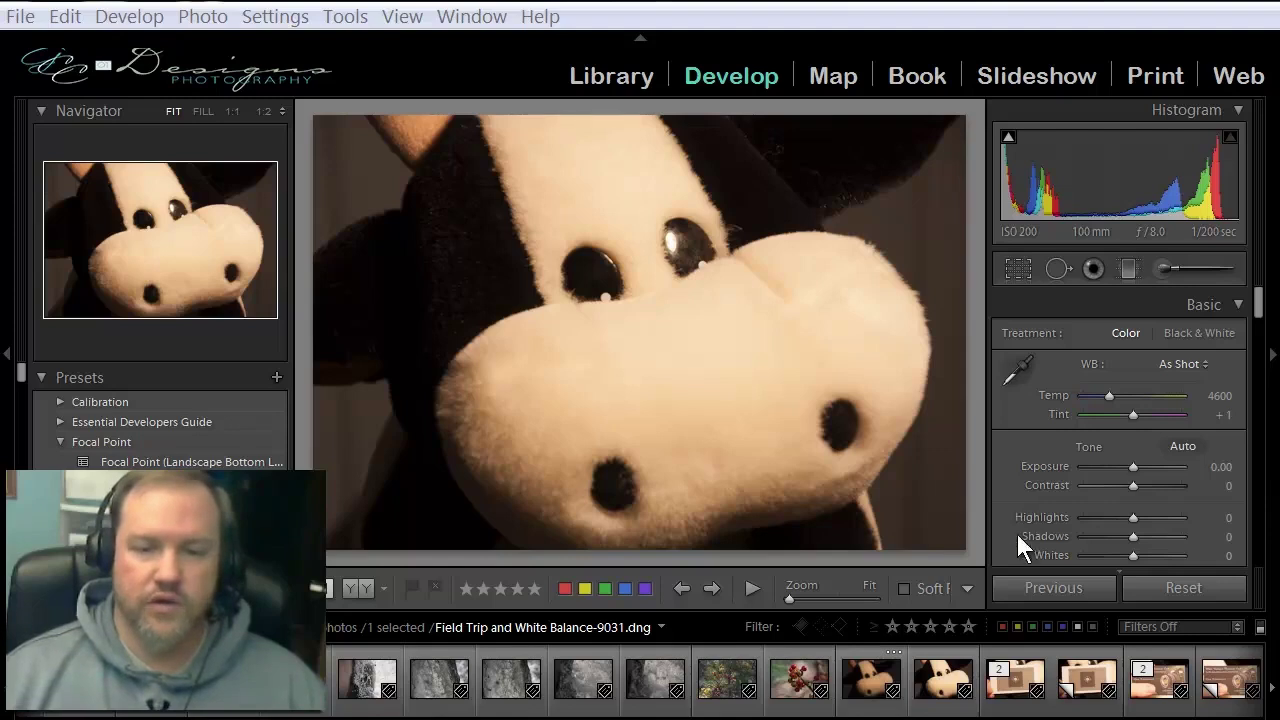
Step: Set the white balance of the gray card photo, Field Trip and White Balance-9032.dng, by sampling the card's light gray area
click(1009, 689)
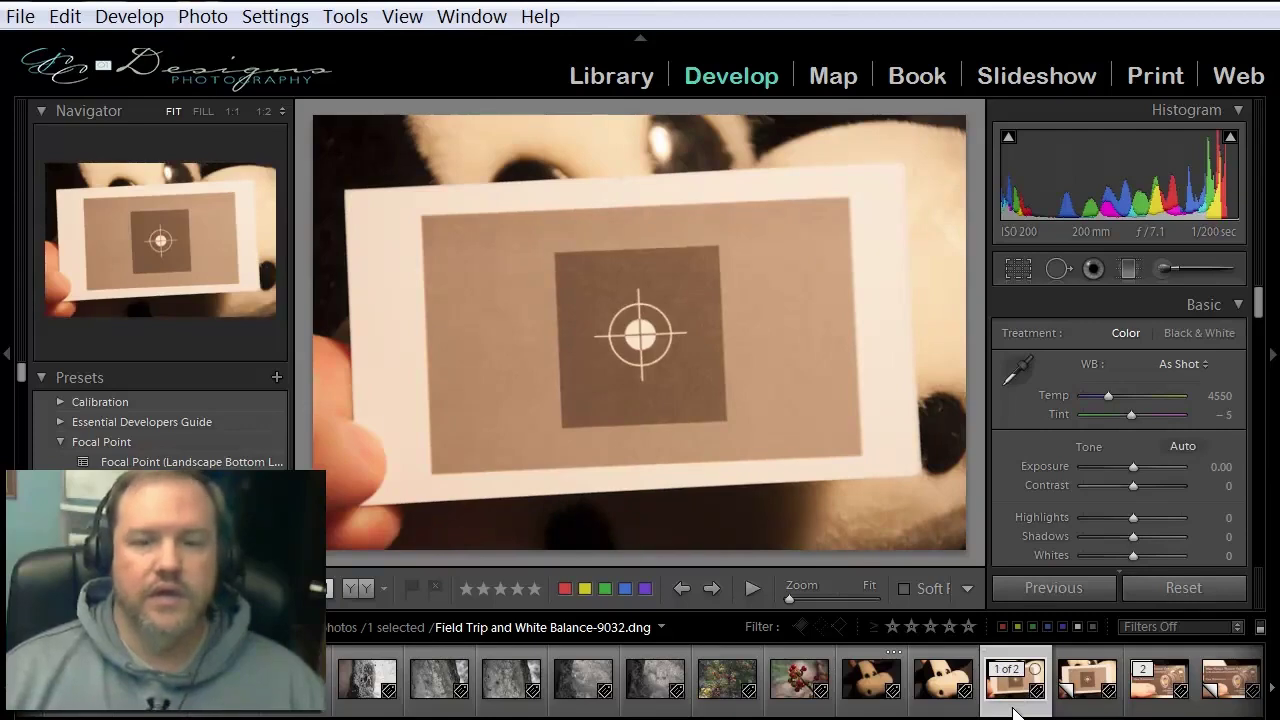
click(1018, 368)
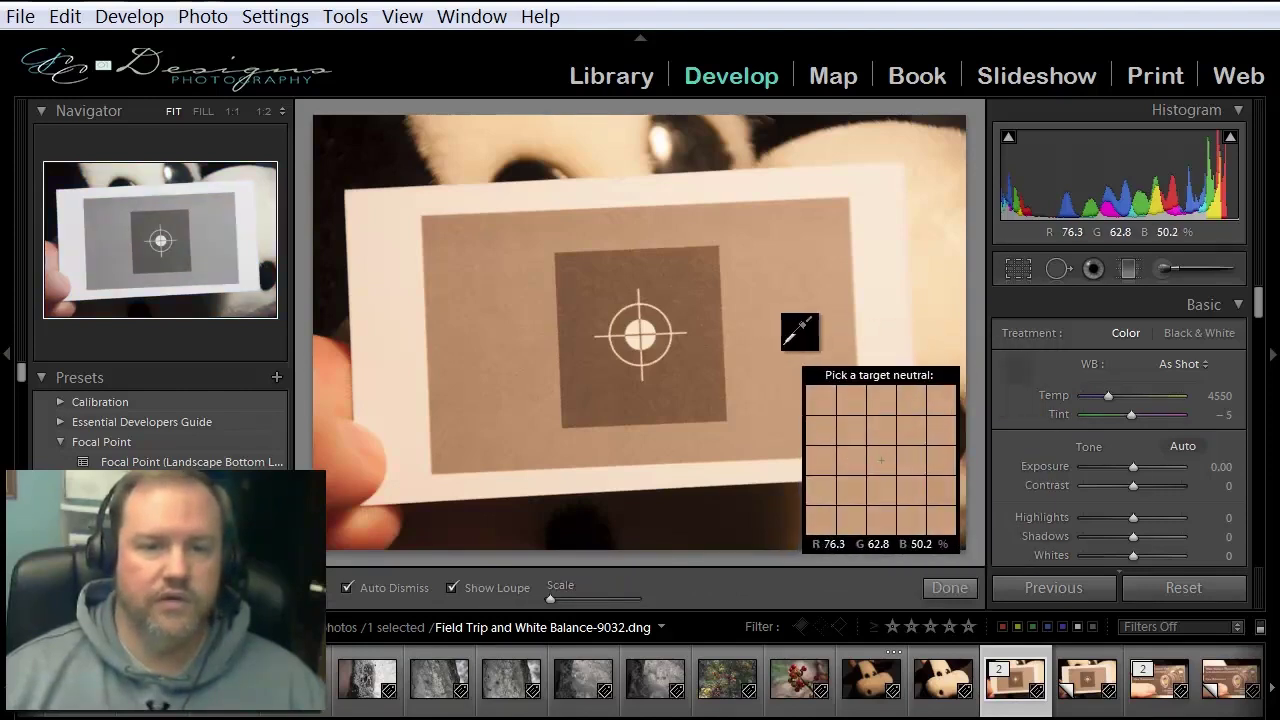
click(788, 344)
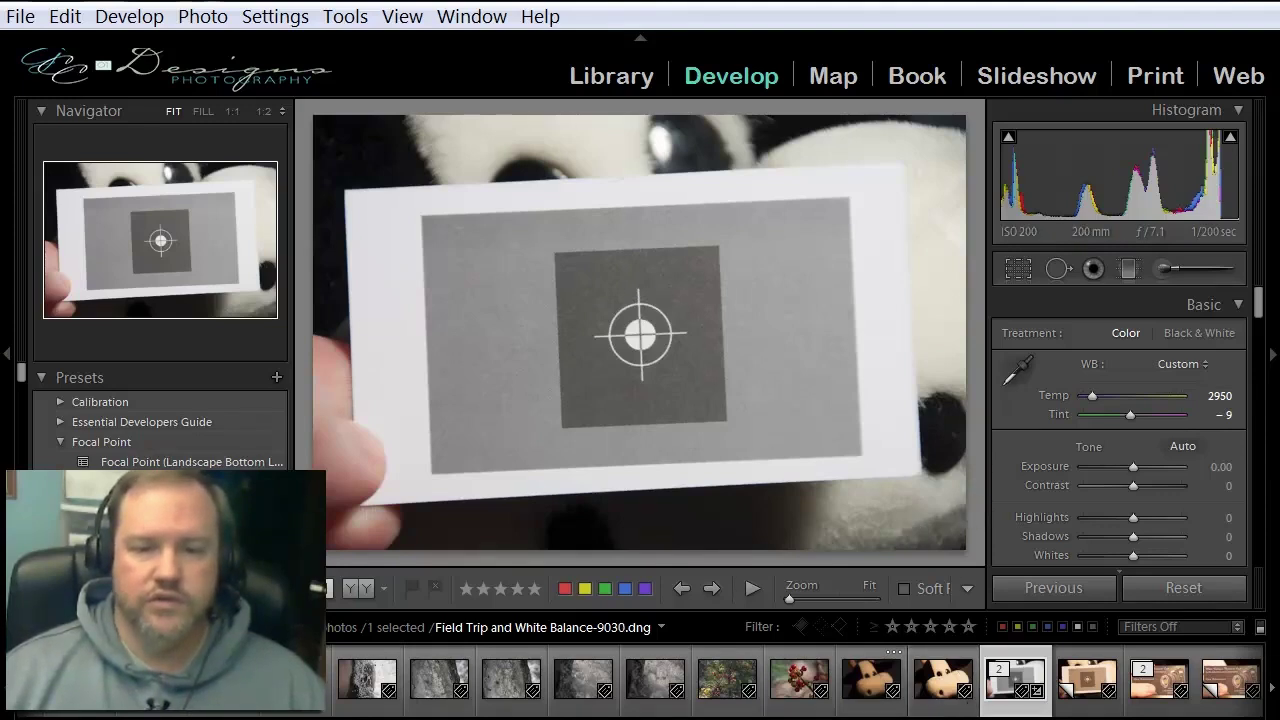
Step: Select the cow photo (9030) and the business card photo (9033) together with the corrected gray card photo (9032) as the source
click(940, 697)
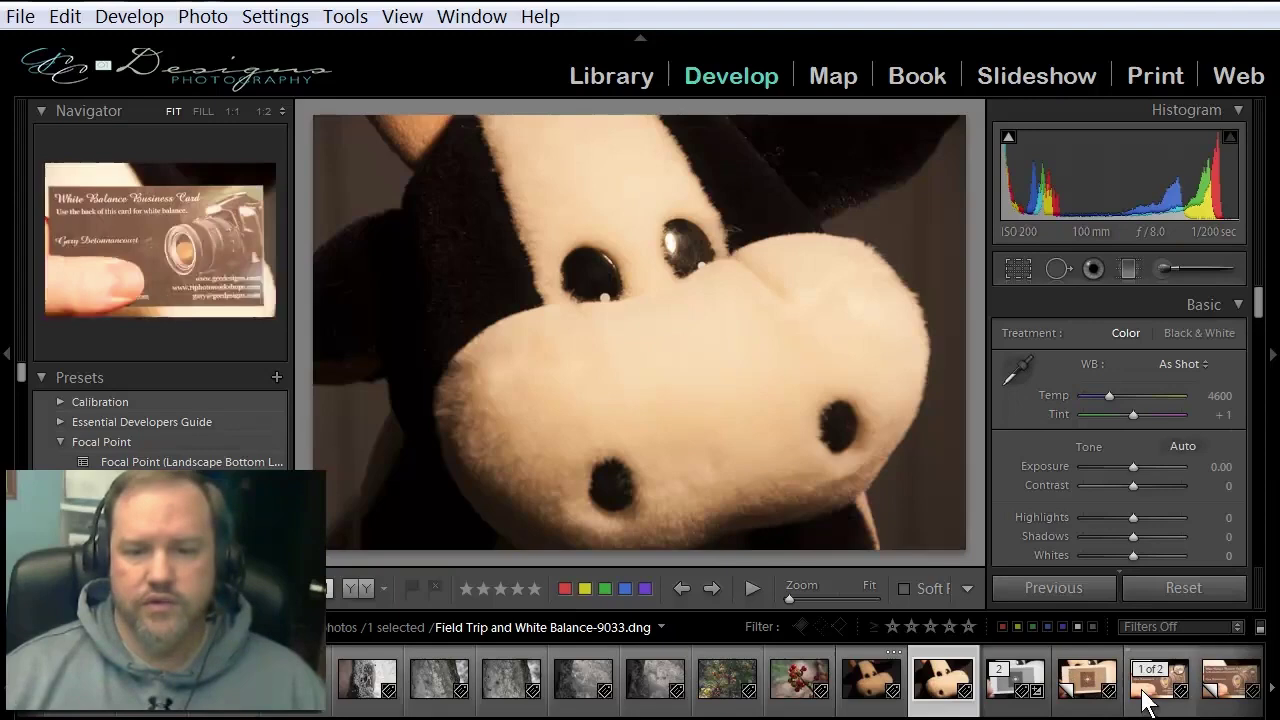
click(1152, 686)
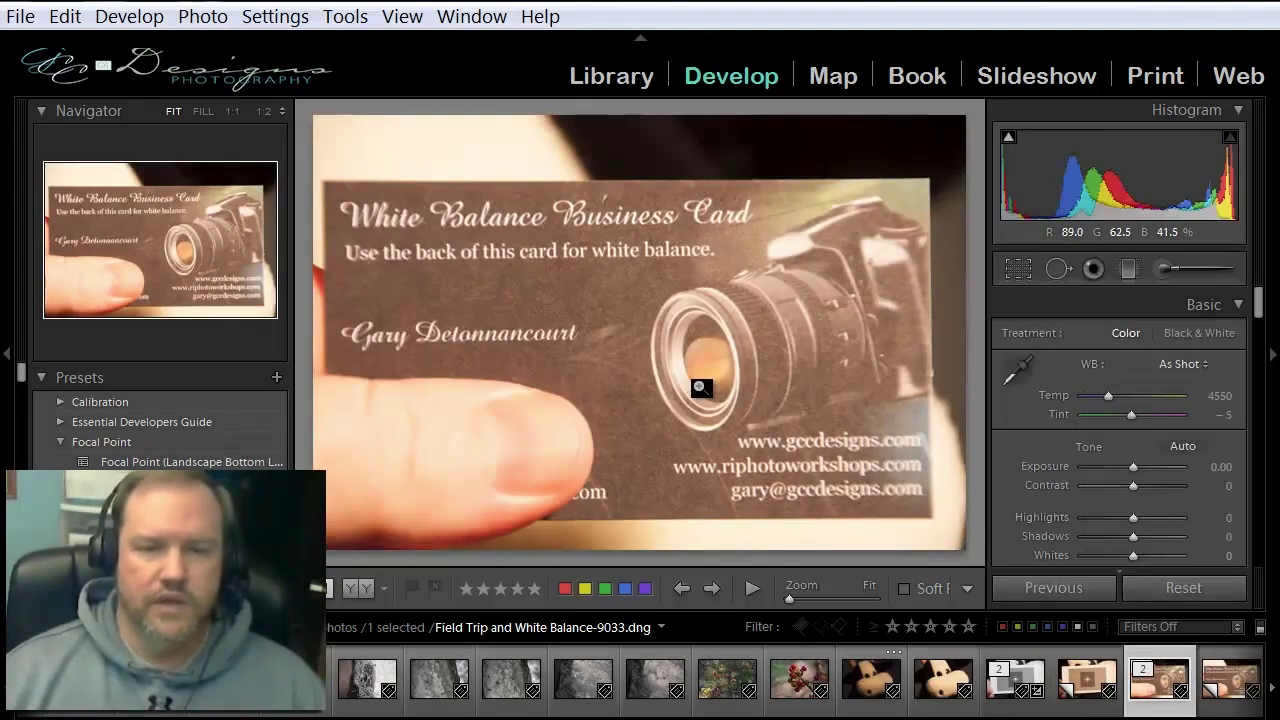
click(1014, 690)
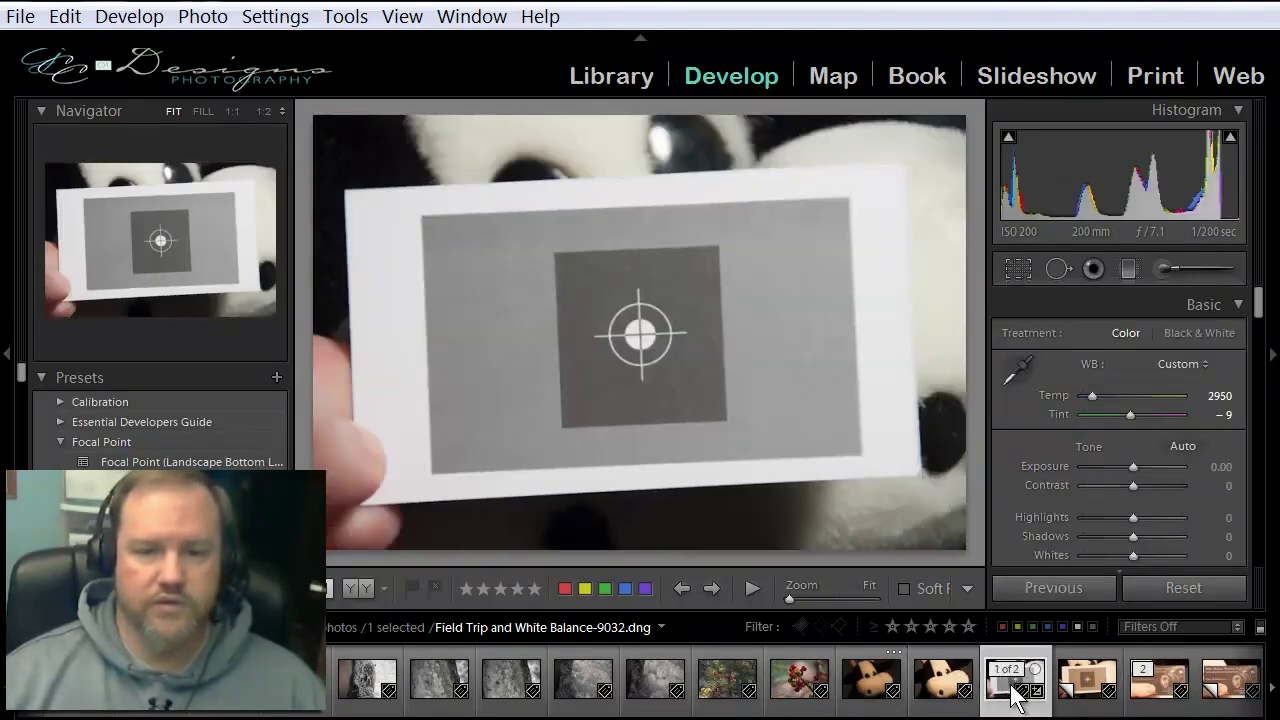
ctrl+click(940, 690)
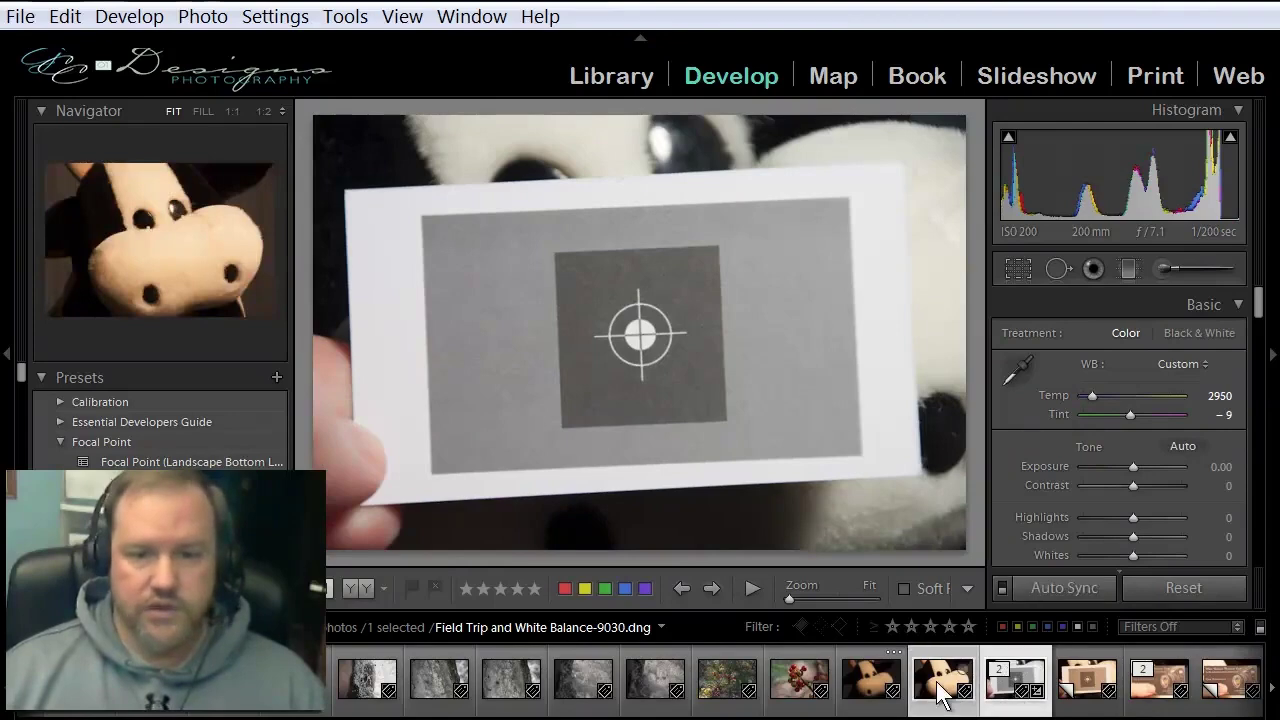
ctrl+click(1158, 690)
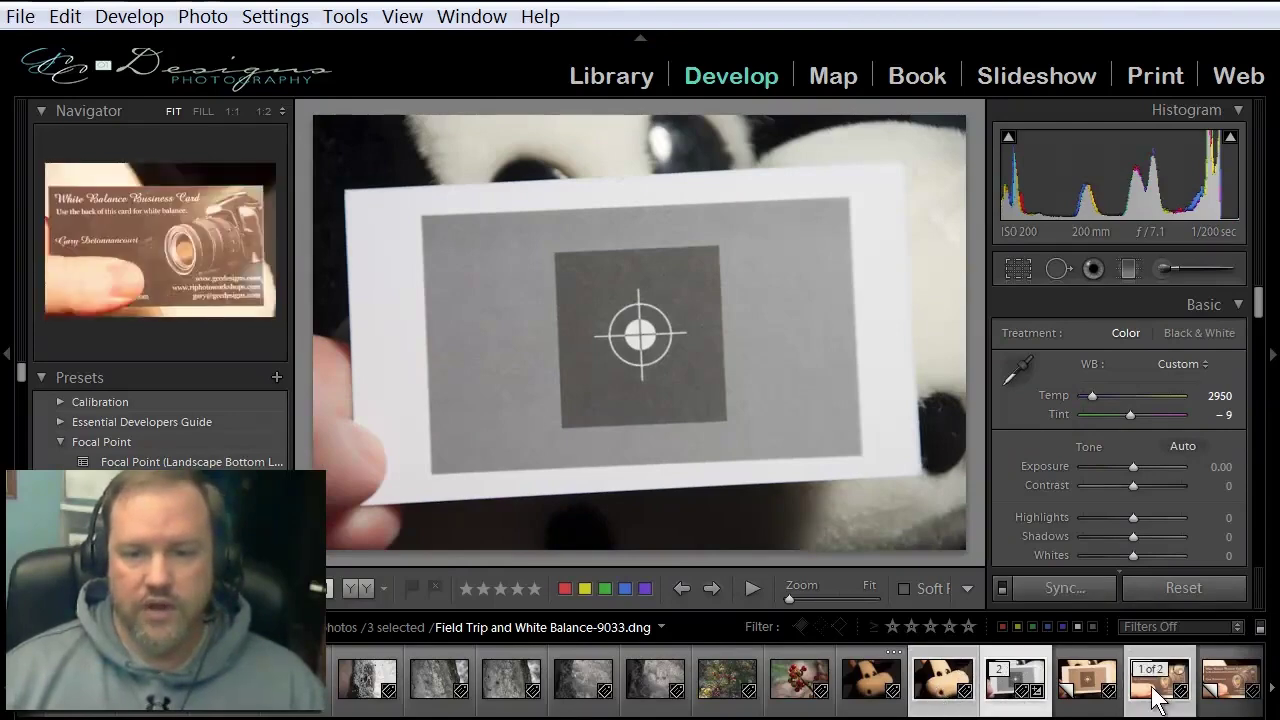
click(1012, 688)
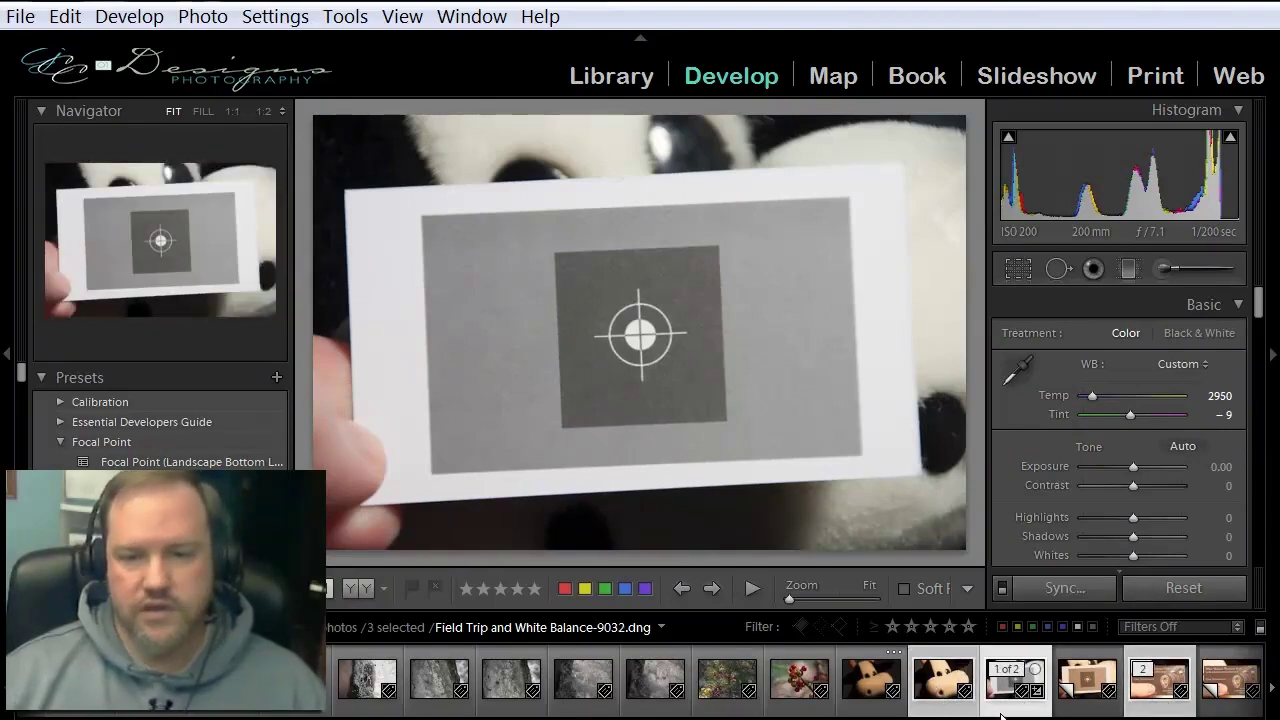
Step: Synchronize only the White Balance setting from the gray card photo to the other selected photos
click(1064, 588)
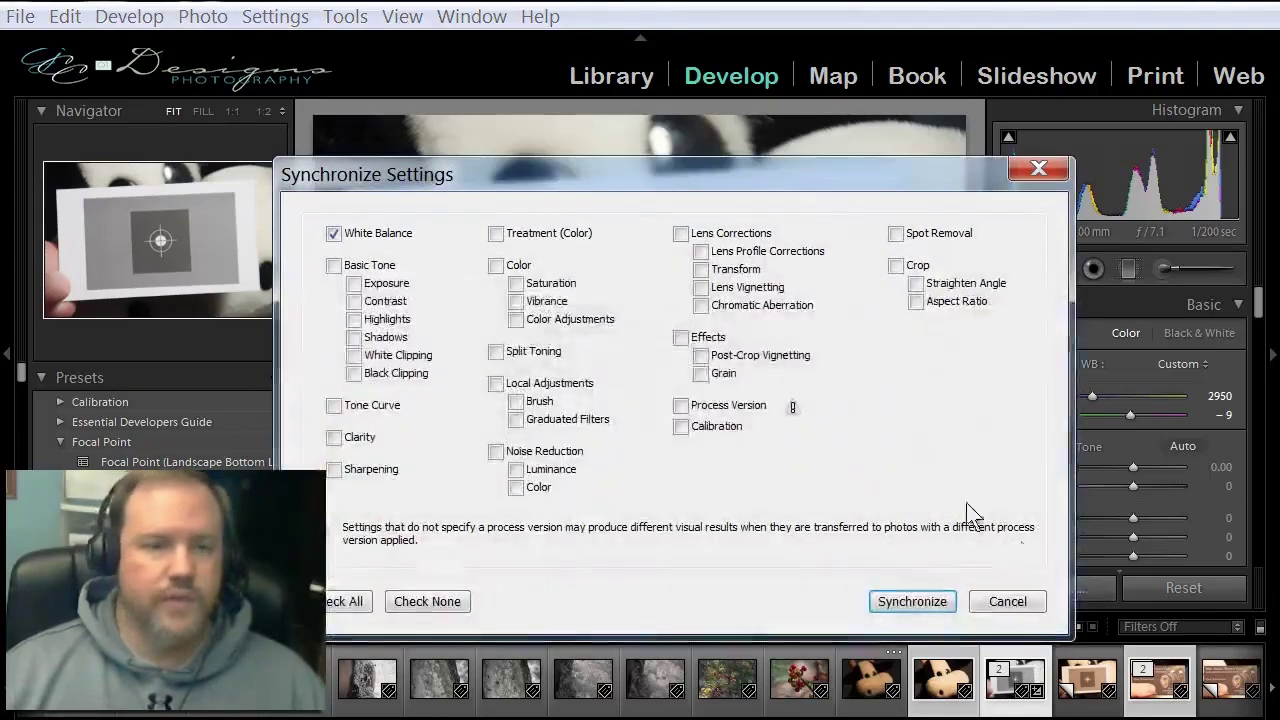
click(413, 600)
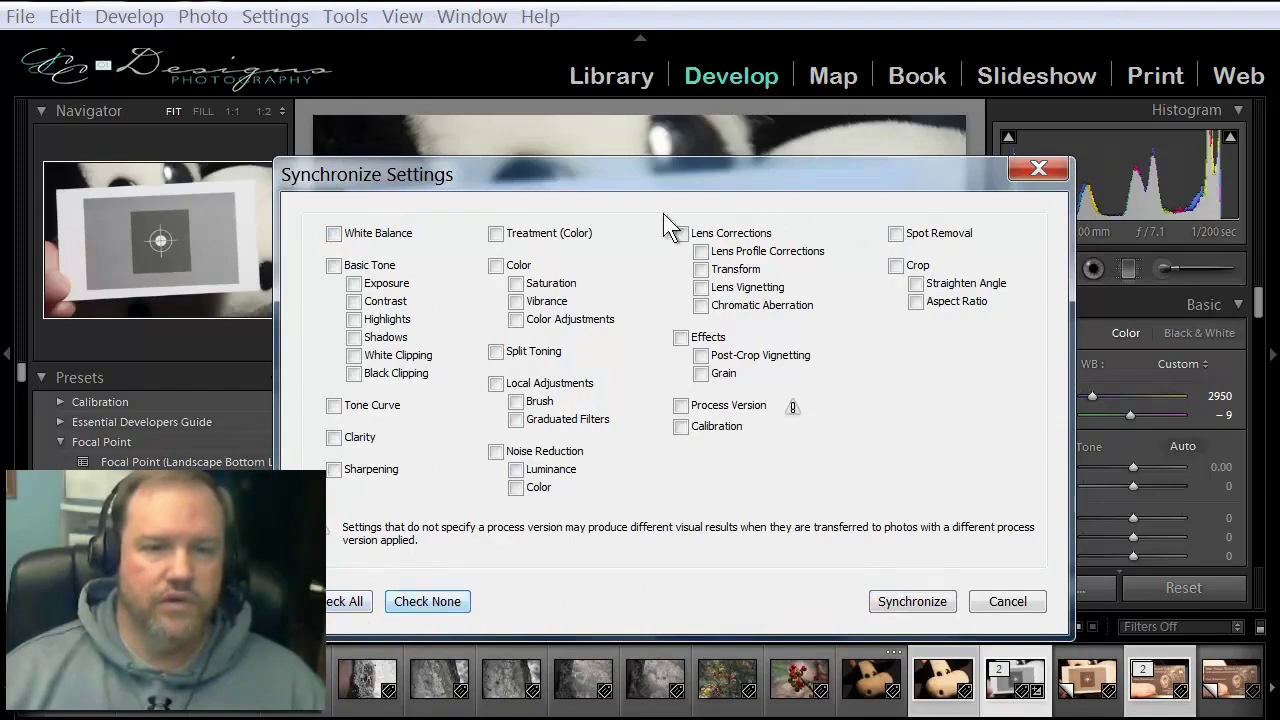
click(334, 234)
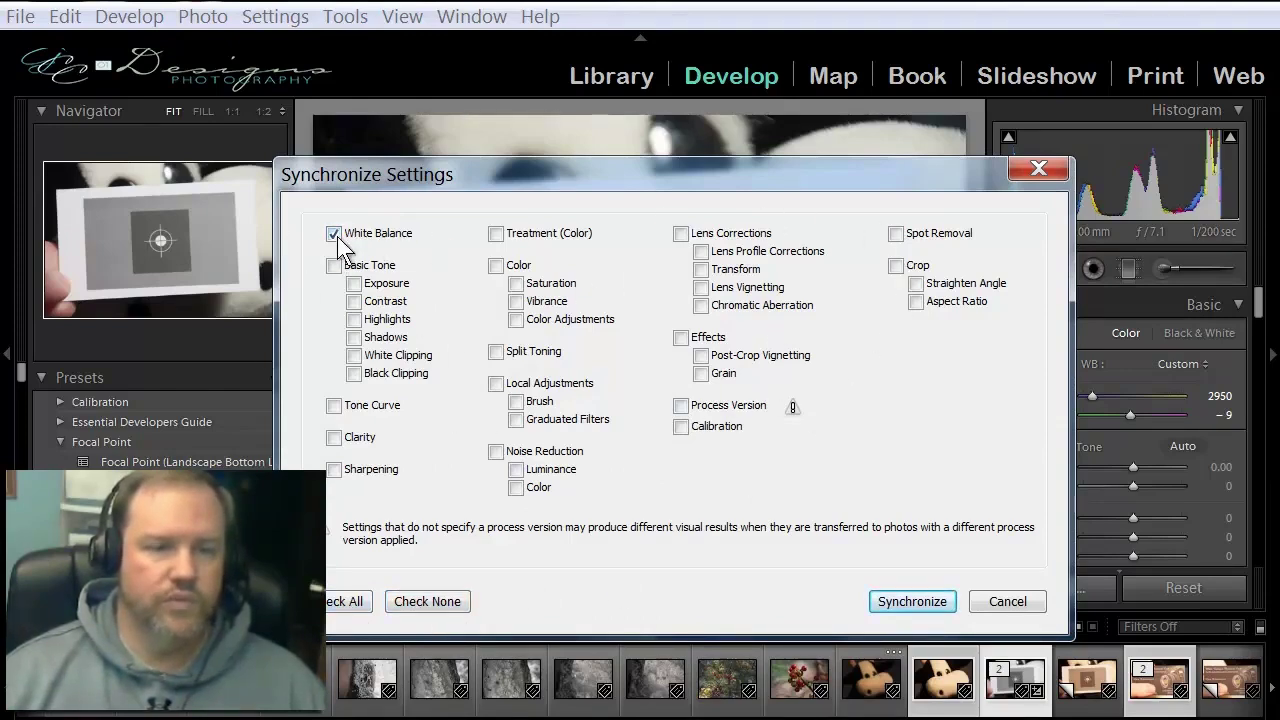
click(901, 604)
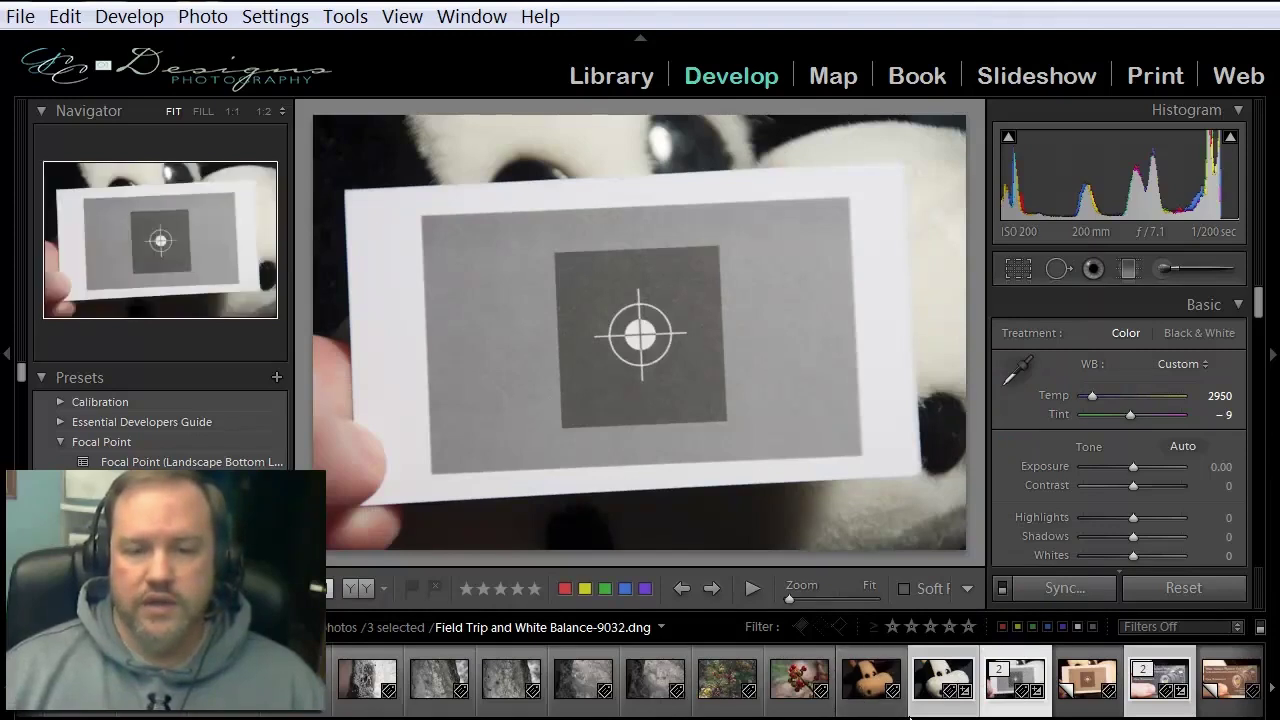
Step: Compare the synchronized cow, business card and gray card photos with their uncorrected versions
click(932, 694)
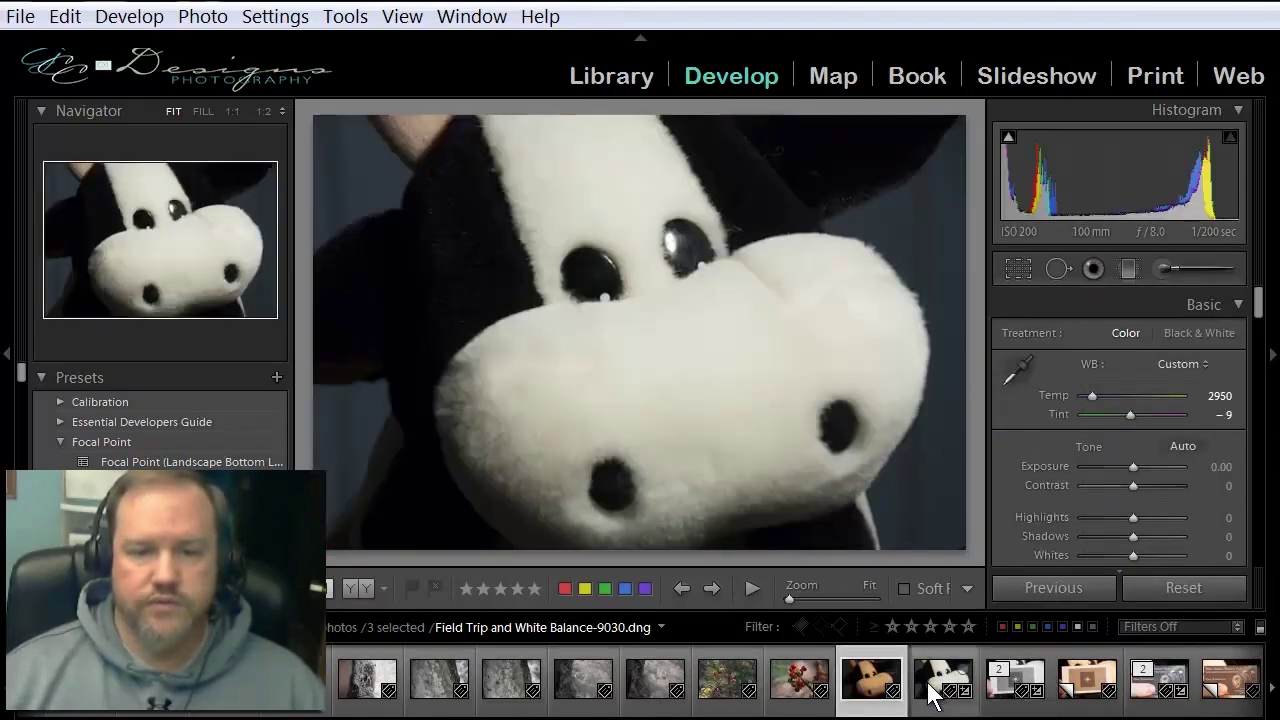
click(932, 694)
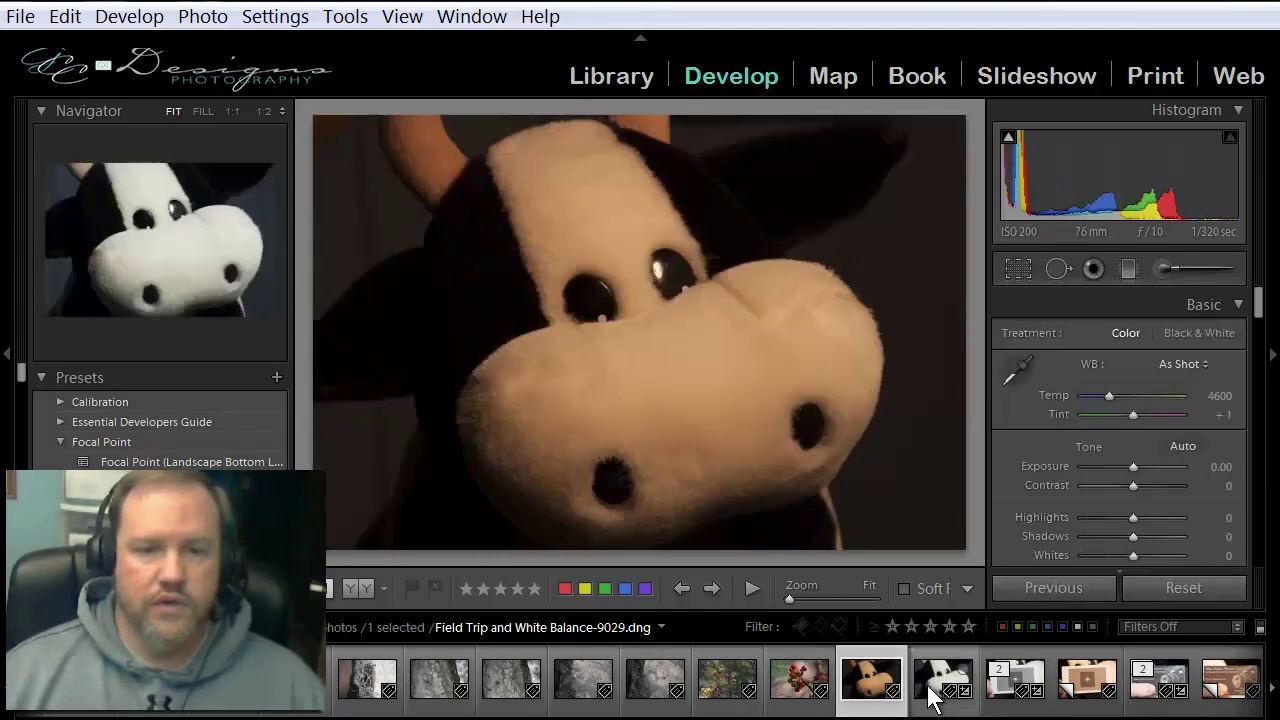
click(932, 694)
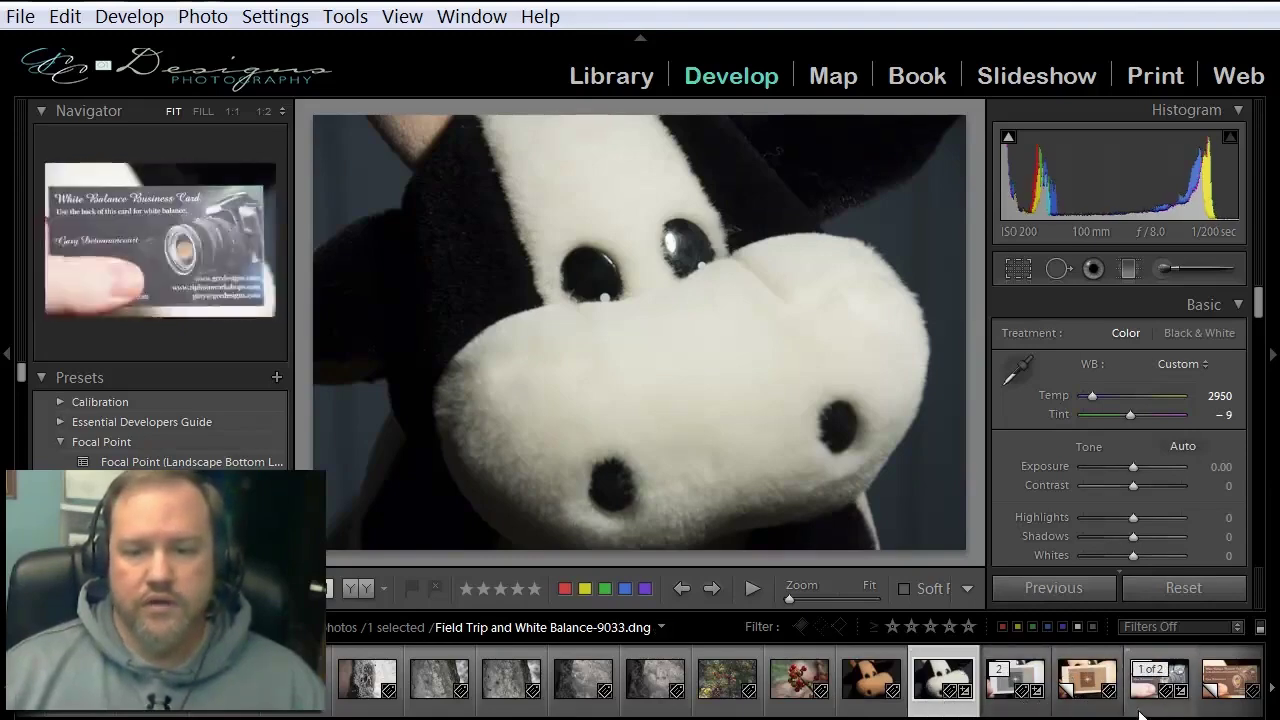
click(1218, 690)
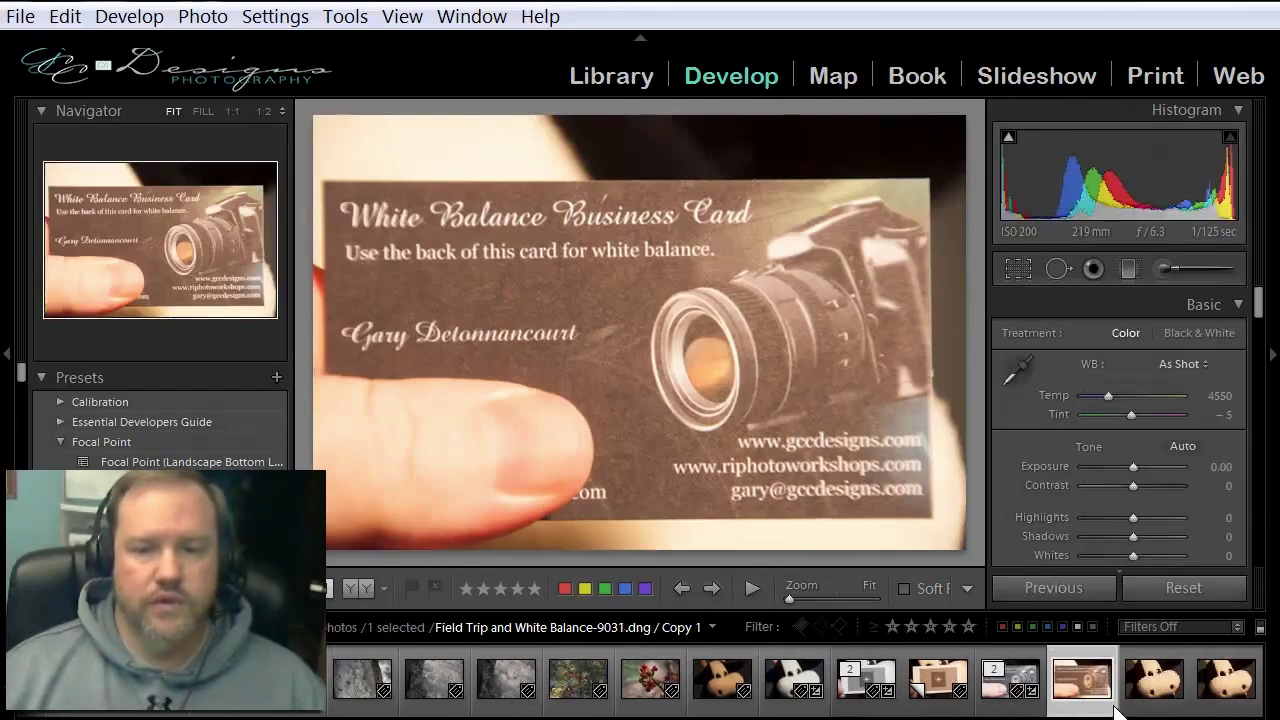
click(1006, 688)
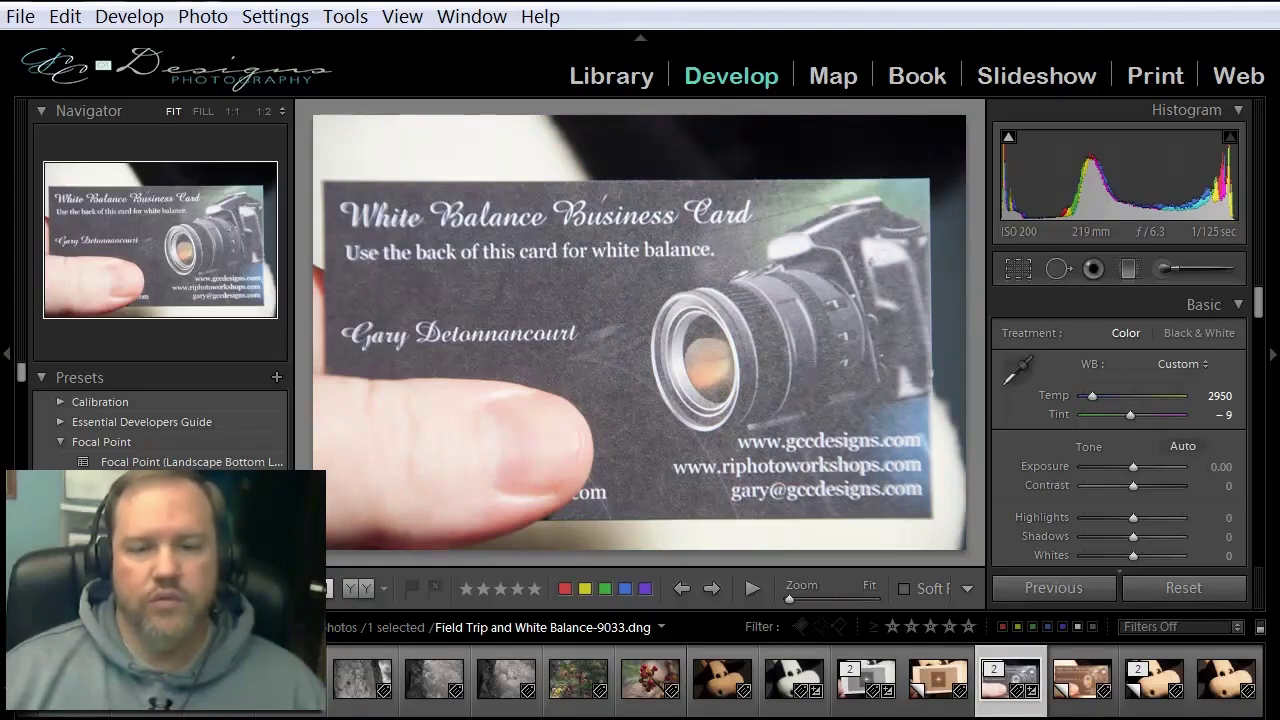
click(1078, 692)
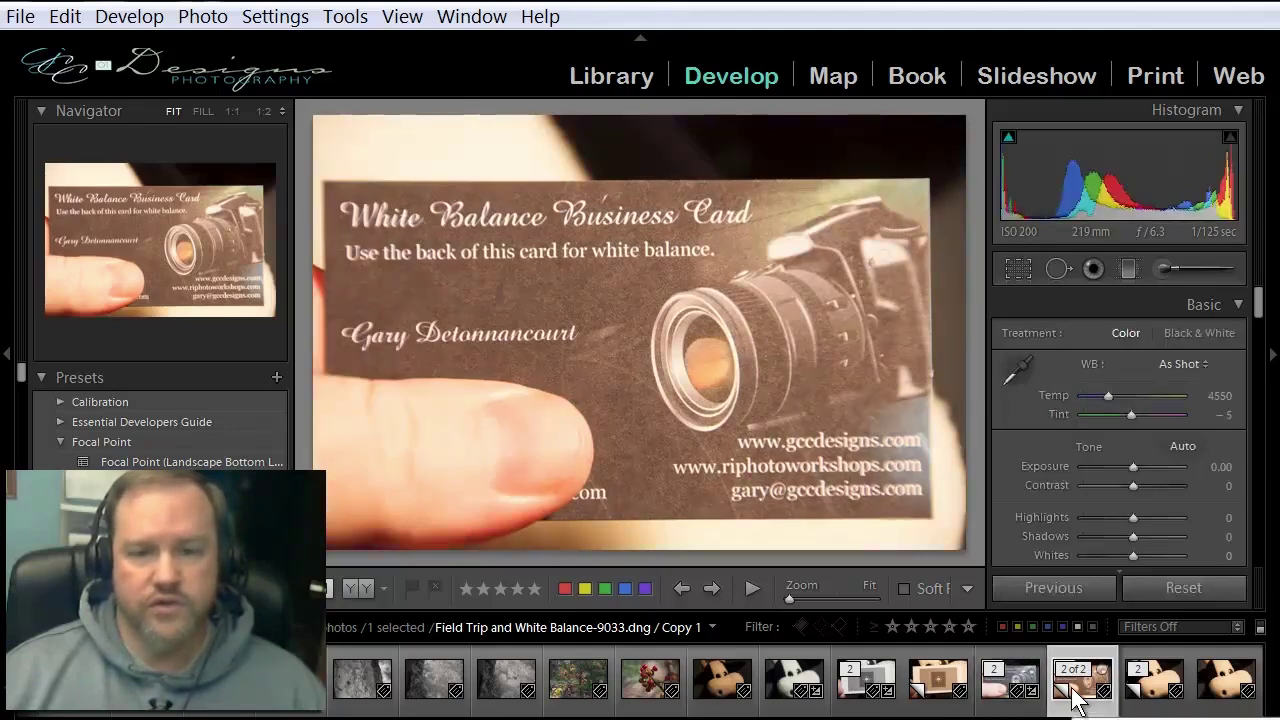
click(1010, 690)
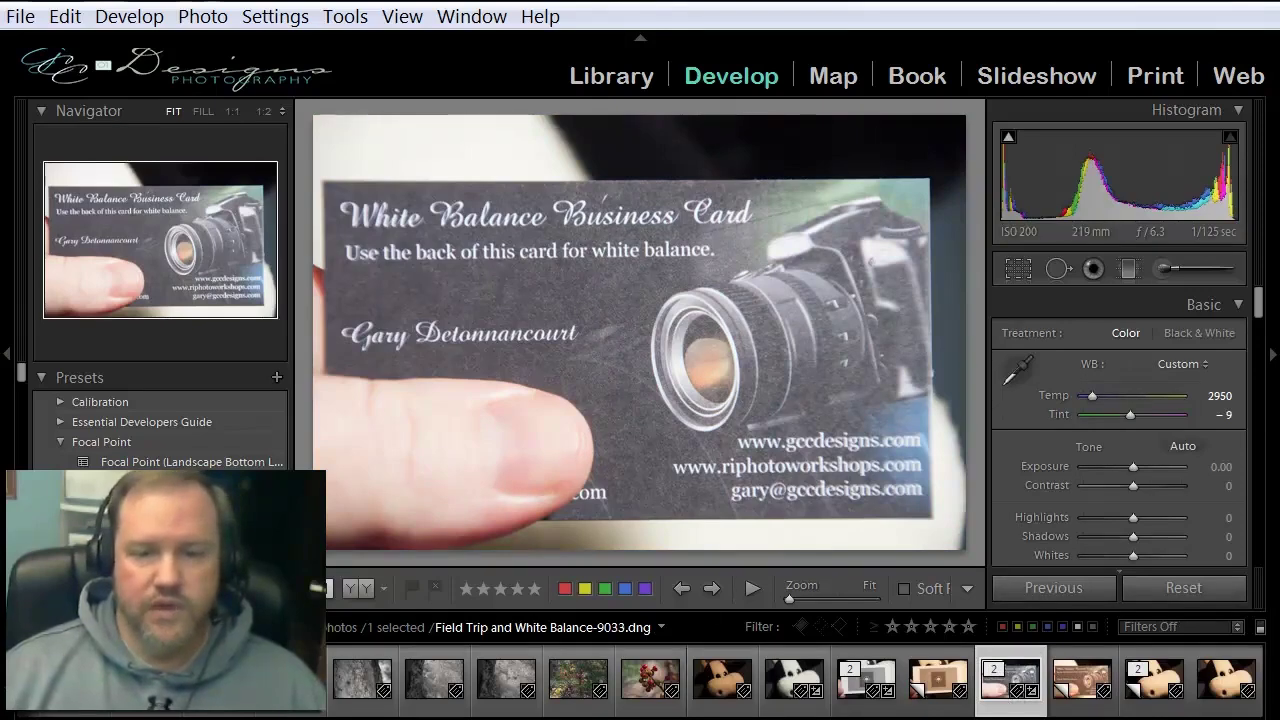
click(855, 685)
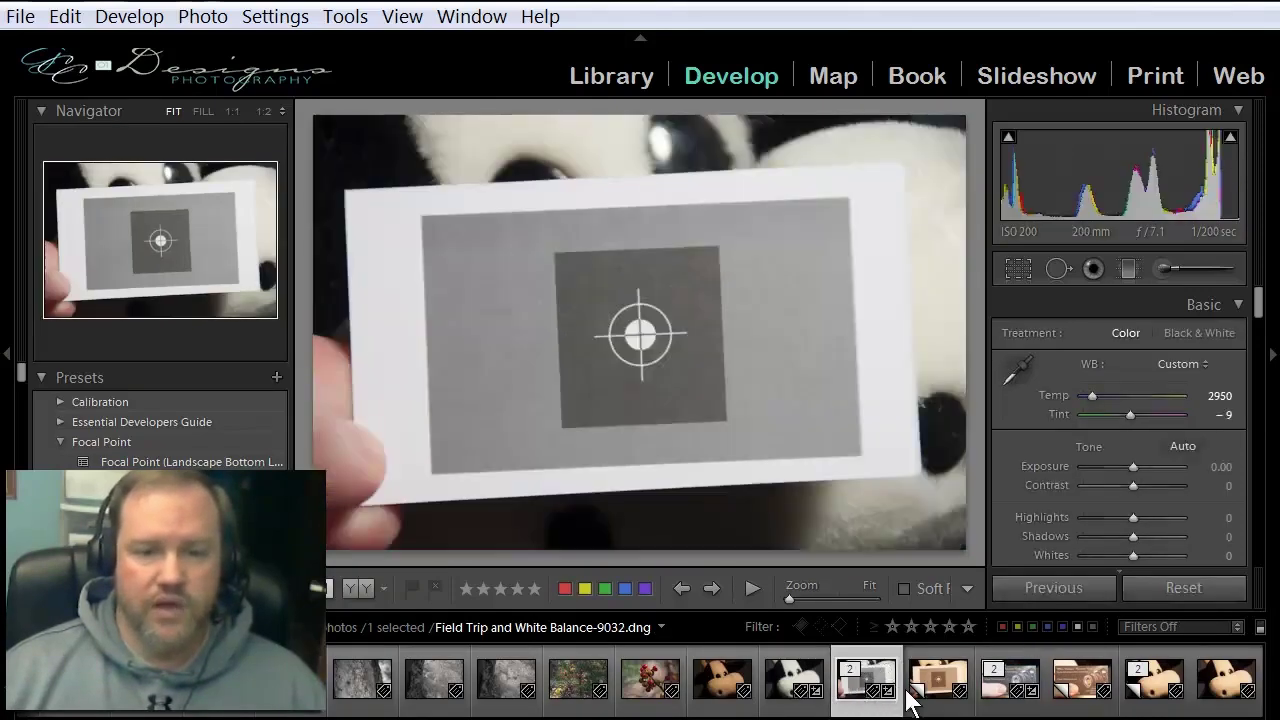
click(937, 700)
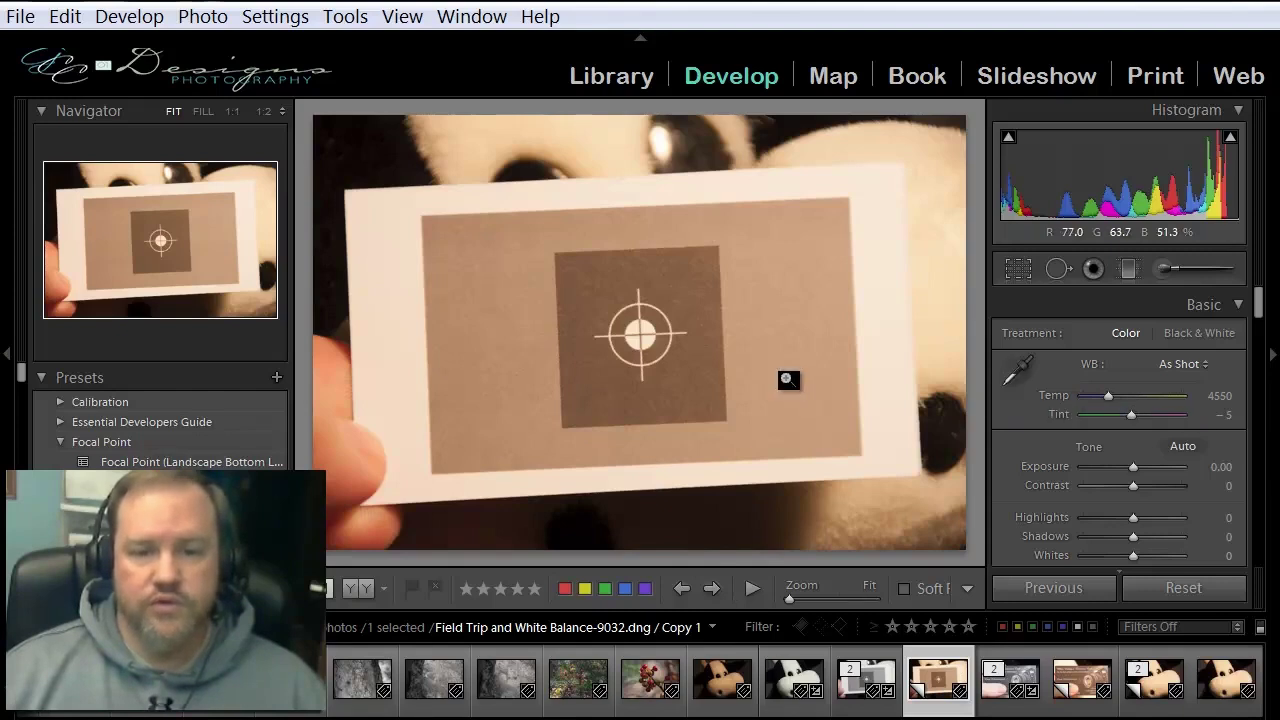
click(850, 684)
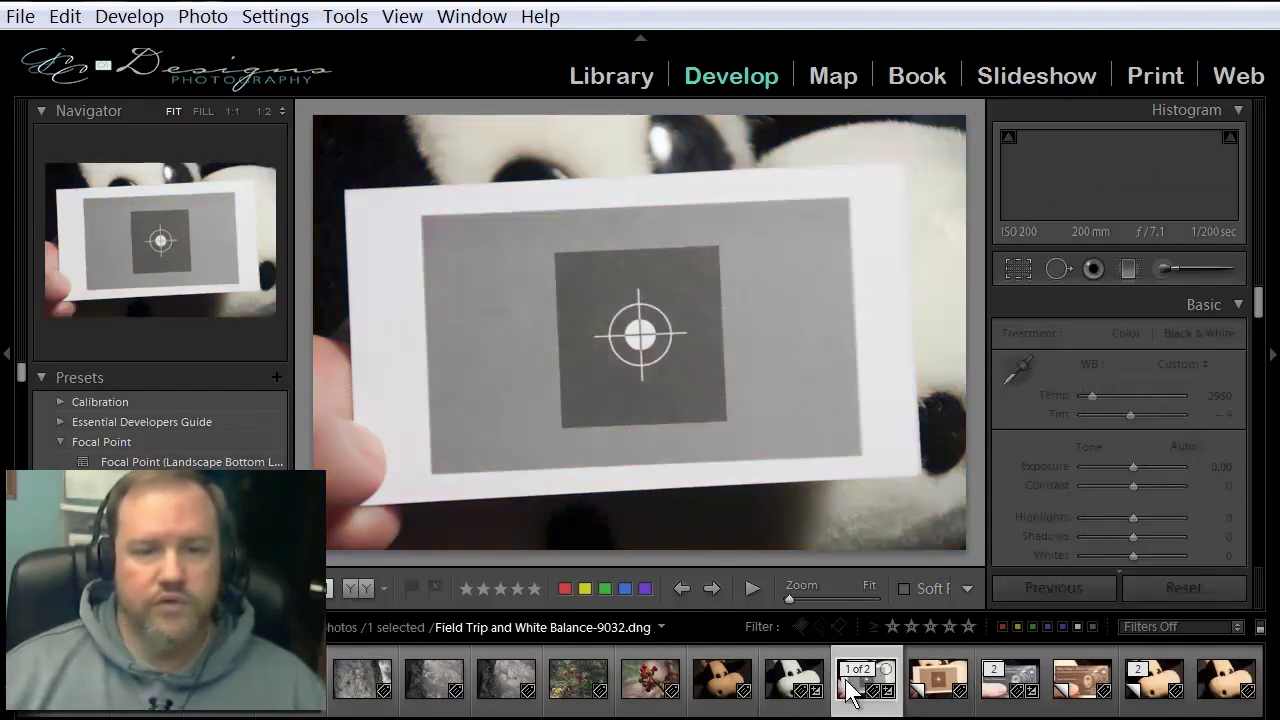
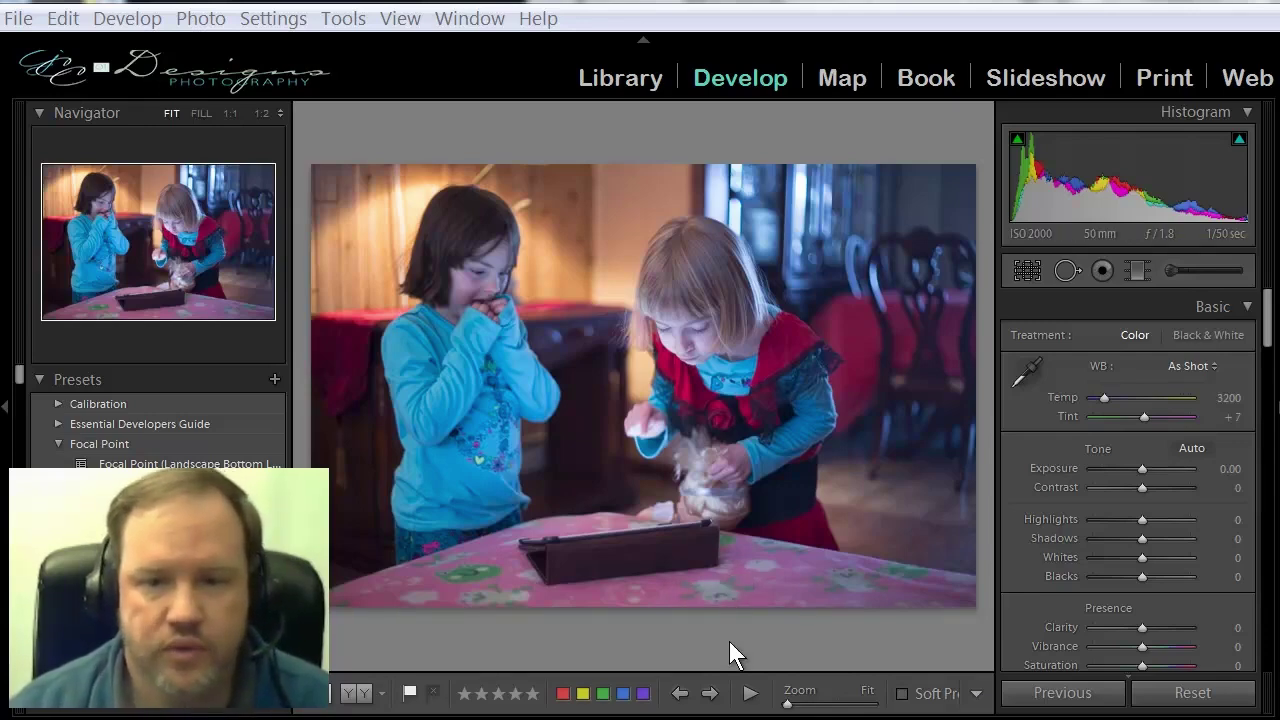
Step: Paint an adjustment brush mask over the girls to warm them, with Temp 45 and Tint 29
click(1171, 271)
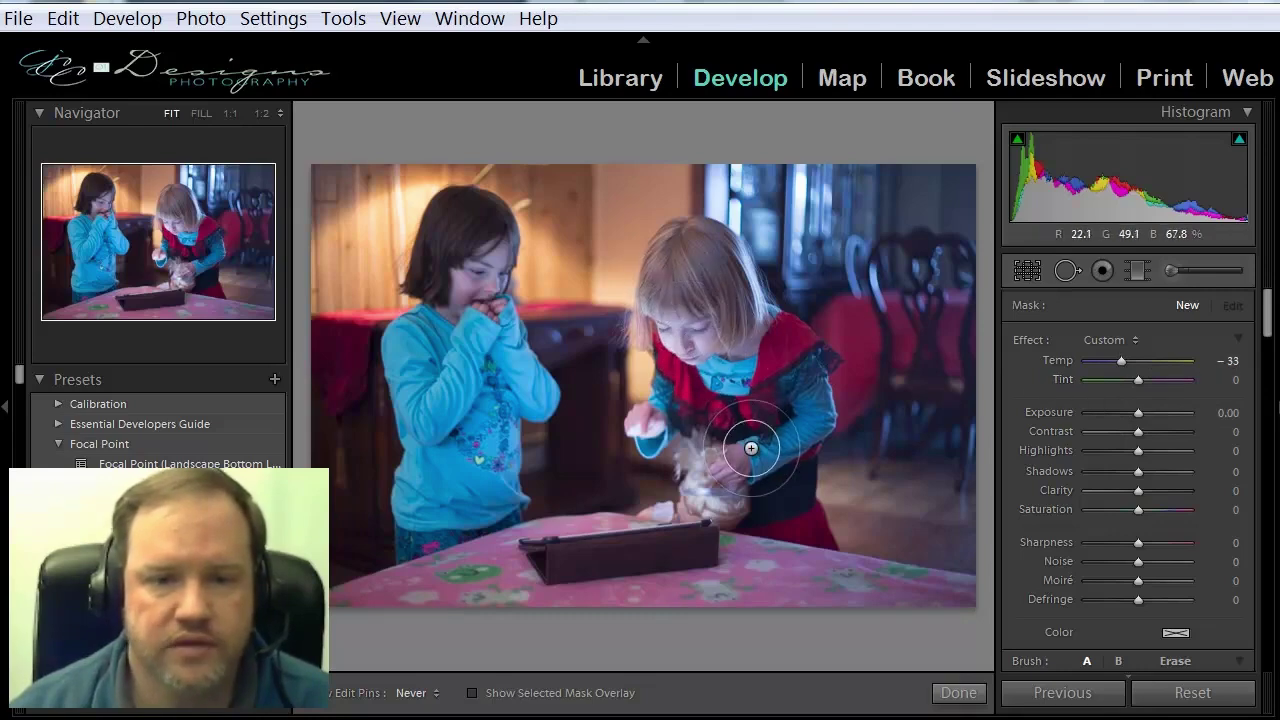
drag(1123, 362, 1147, 361)
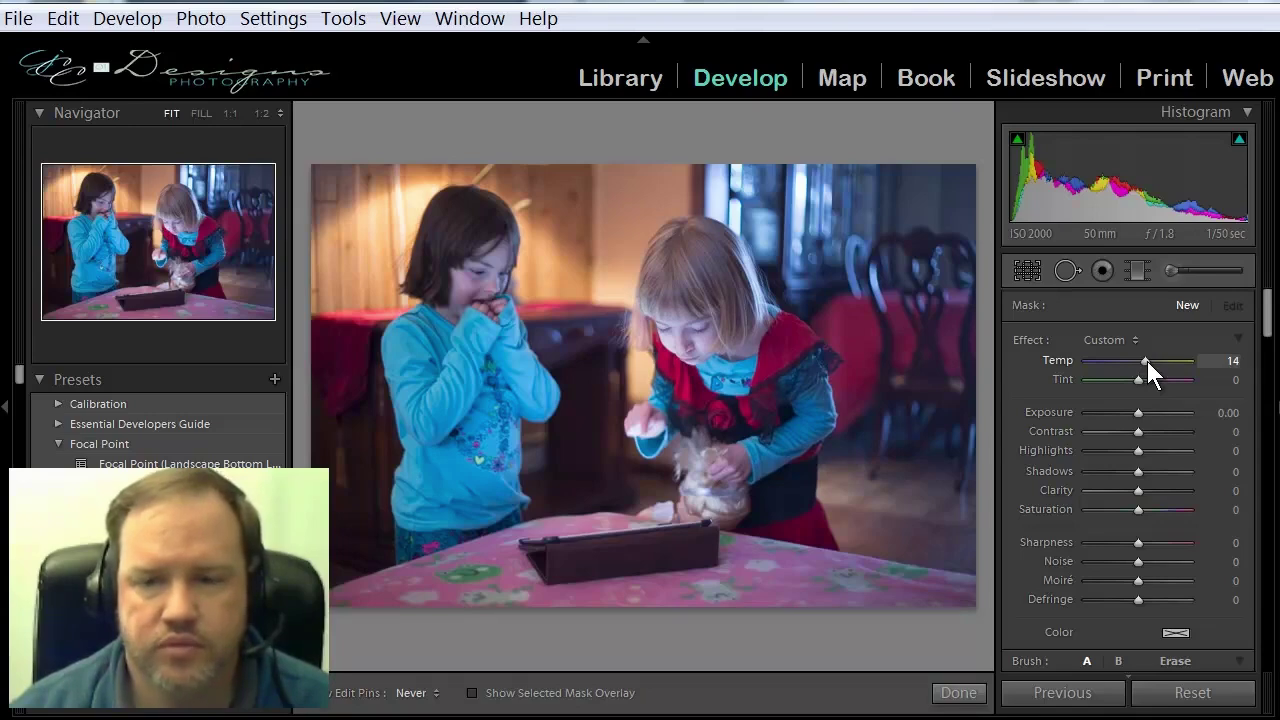
drag(1137, 378, 1140, 378)
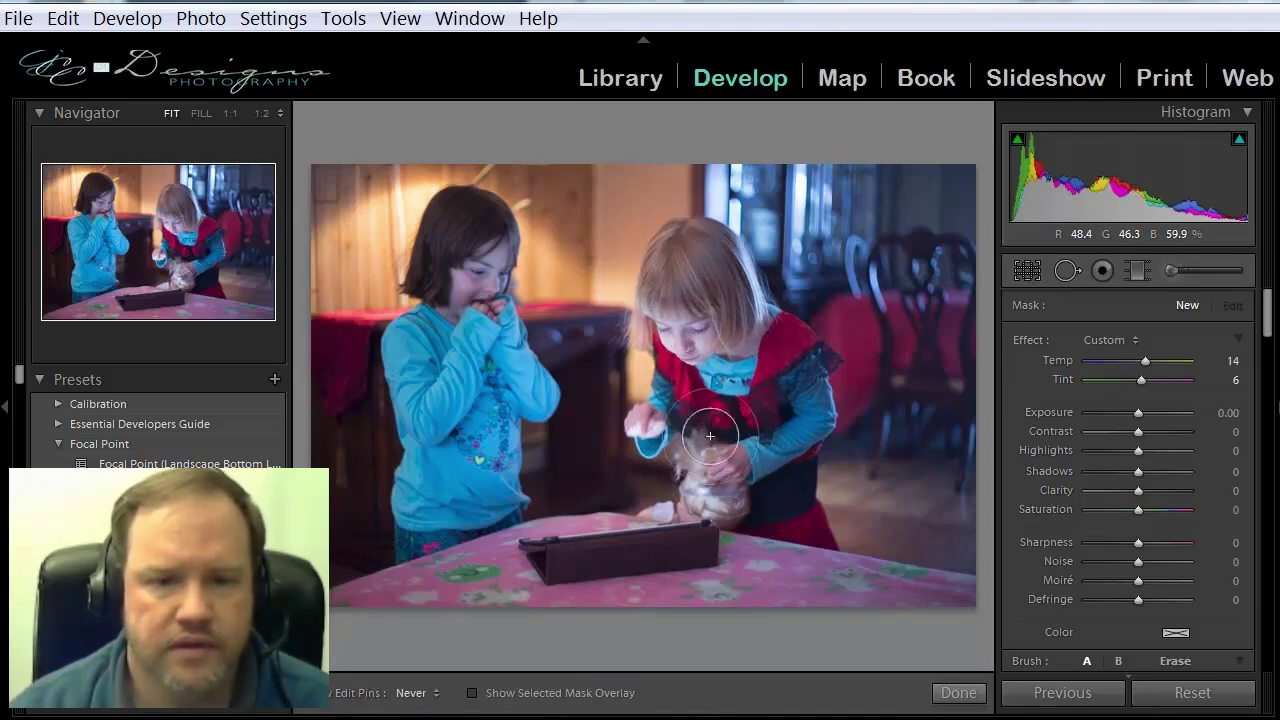
mouse_move(366, 380)
mouse_down()
mouse_move(476, 296)
mouse_move(466, 223)
mouse_move(446, 251)
mouse_move(451, 481)
mouse_move(511, 388)
mouse_move(482, 503)
mouse_up()
drag(1143, 362, 1122, 381)
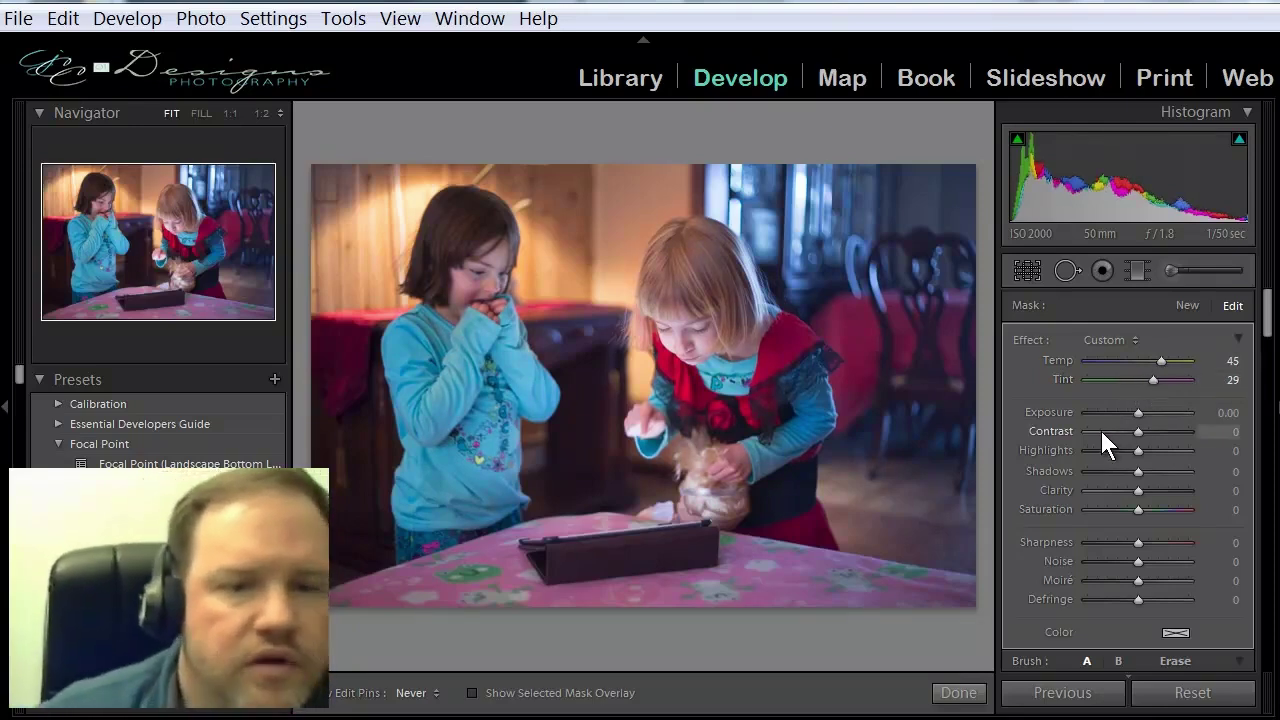
Step: Paint a new brush mask over the bluish background behind the blonde girl, with Temp 71 and Tint 22
click(1187, 305)
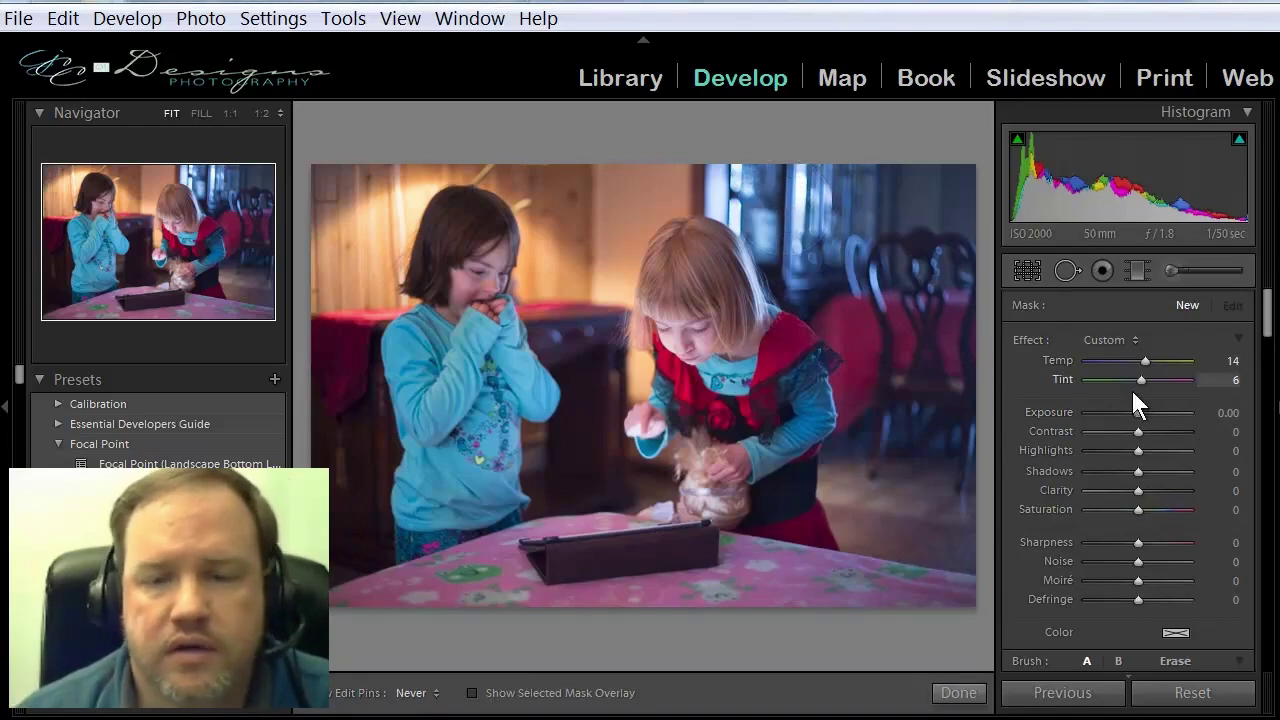
mouse_move(1138, 412)
mouse_down()
mouse_move(1170, 414)
mouse_move(1139, 417)
mouse_up()
double_click(1038, 413)
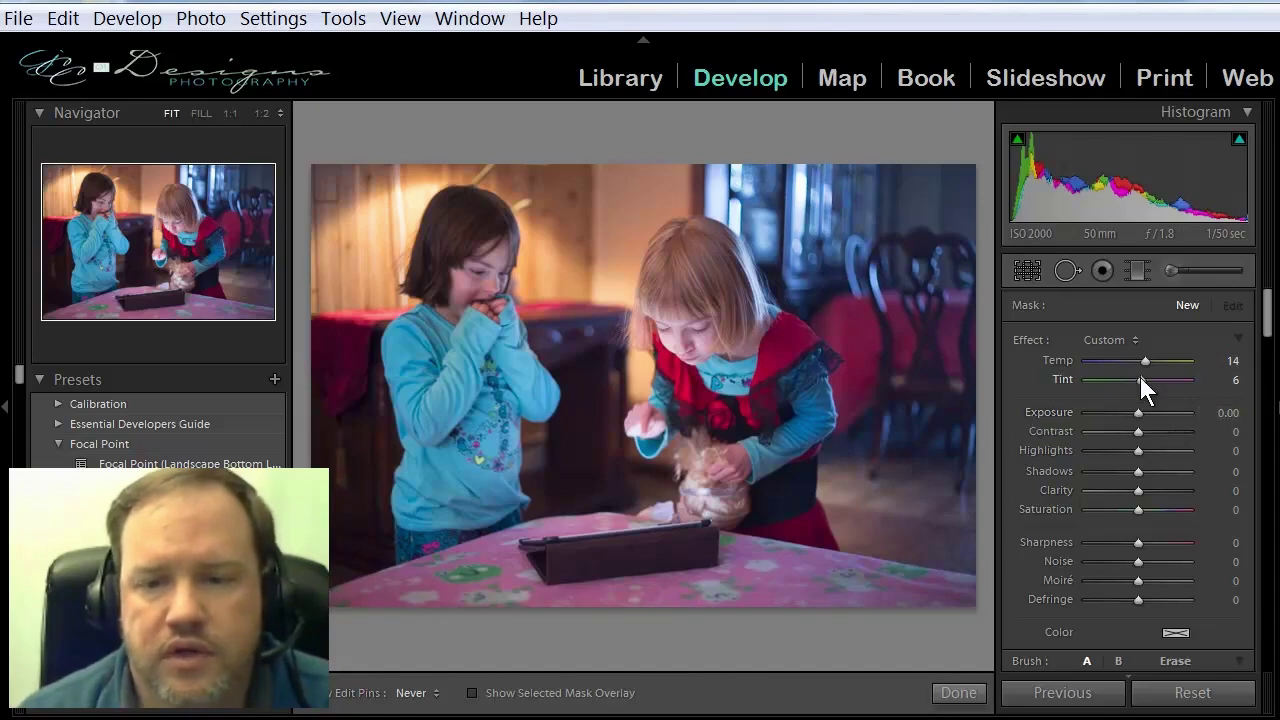
drag(1143, 359, 1174, 363)
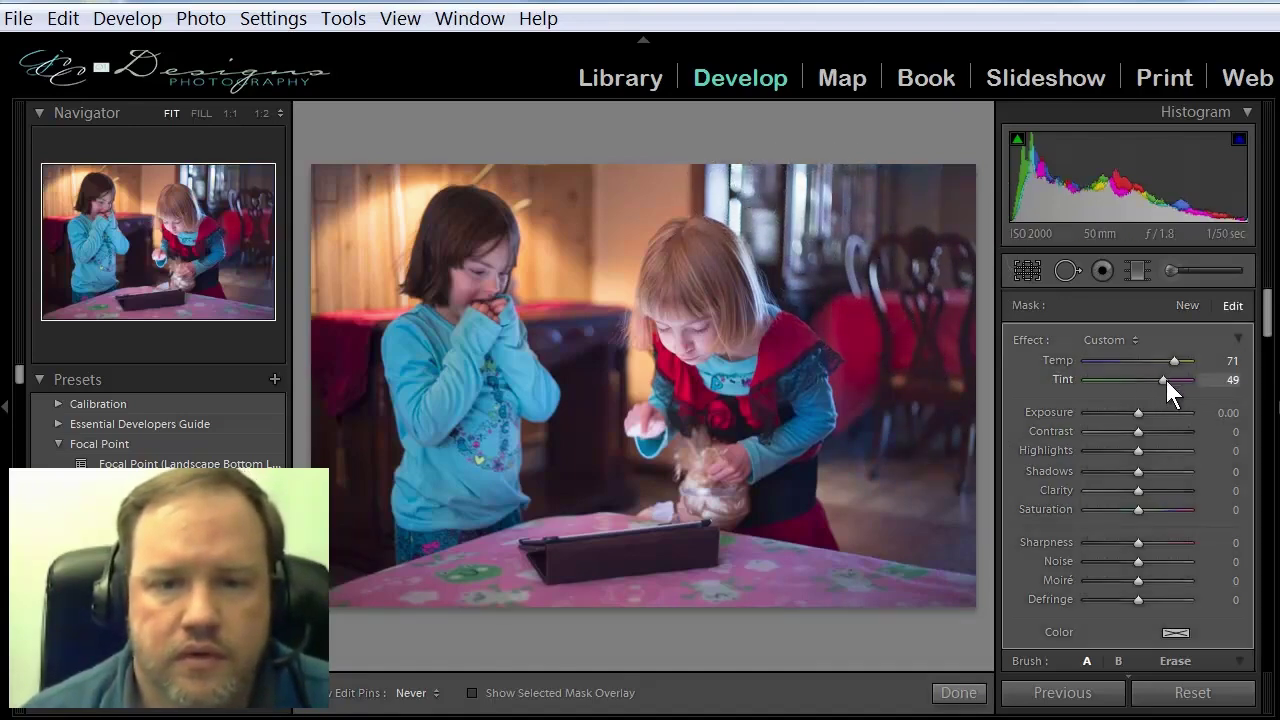
mouse_move(1142, 380)
mouse_down()
mouse_move(1066, 378)
mouse_move(1160, 380)
mouse_up()
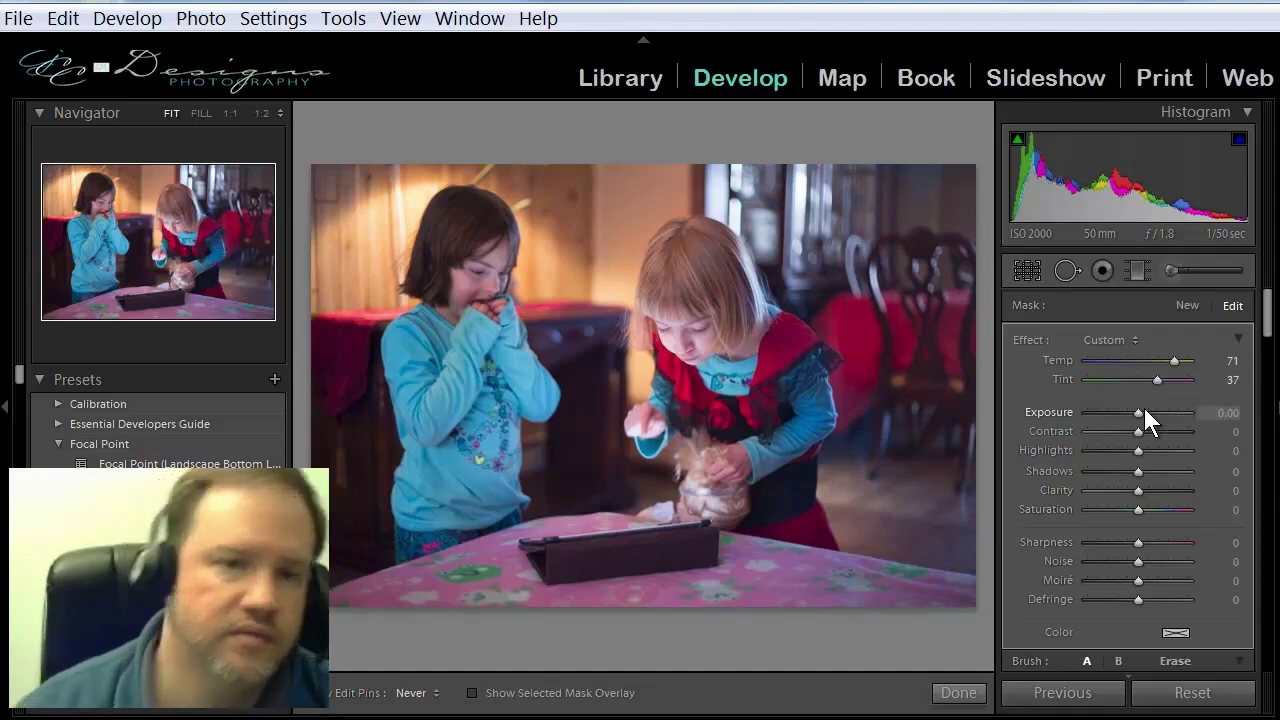
drag(1152, 383, 1146, 381)
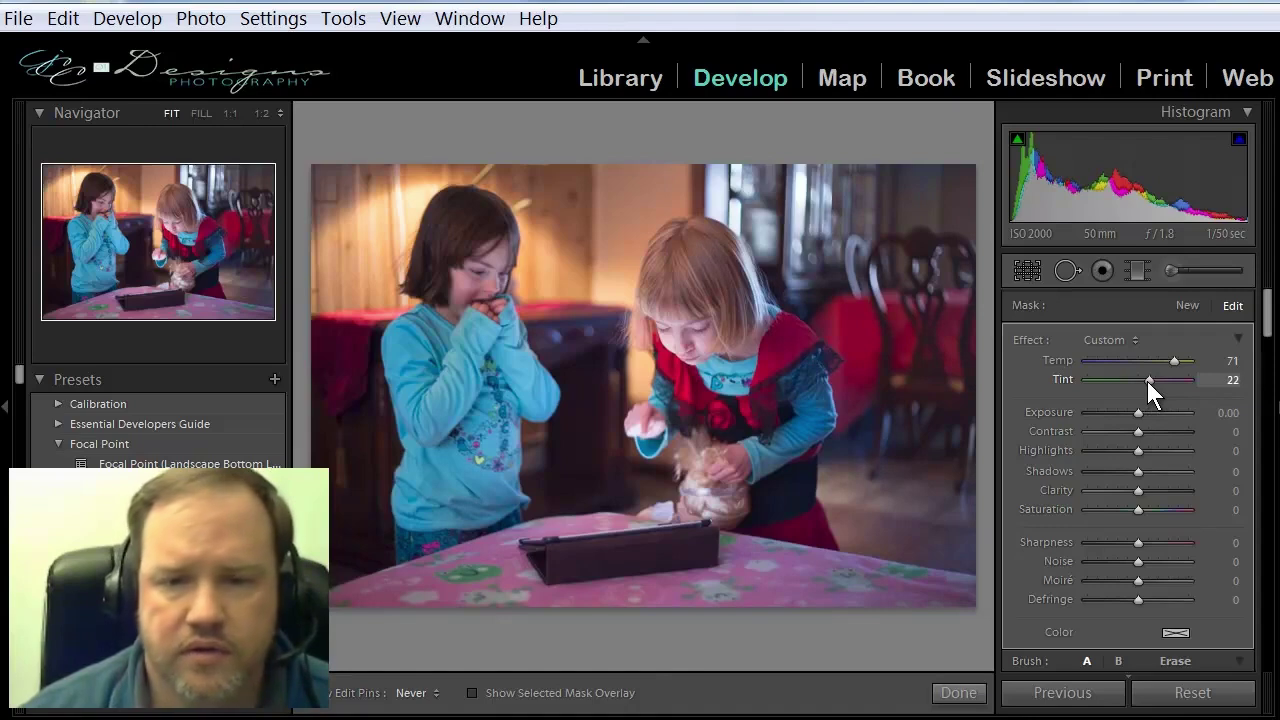
Step: Paint another new brush mask over the warm wooden wall behind the dark-haired girl, with Temp -22 and Tint -2
click(1183, 306)
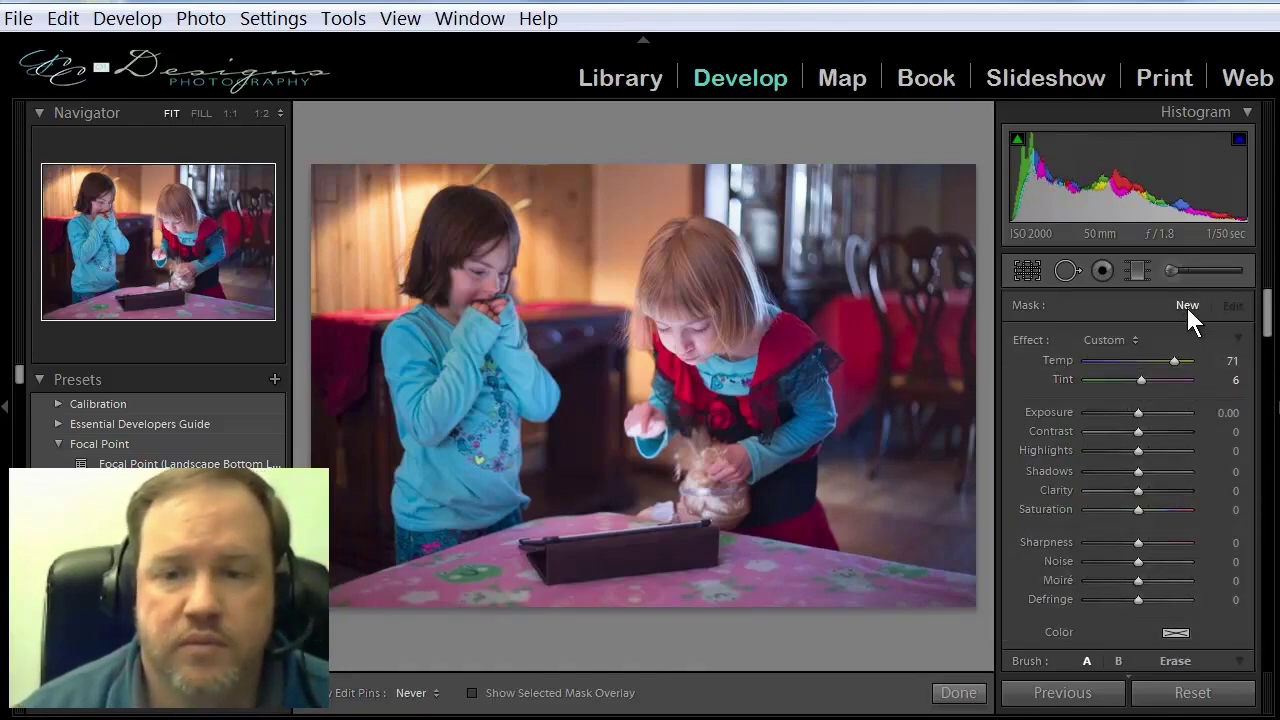
drag(1174, 359, 1147, 360)
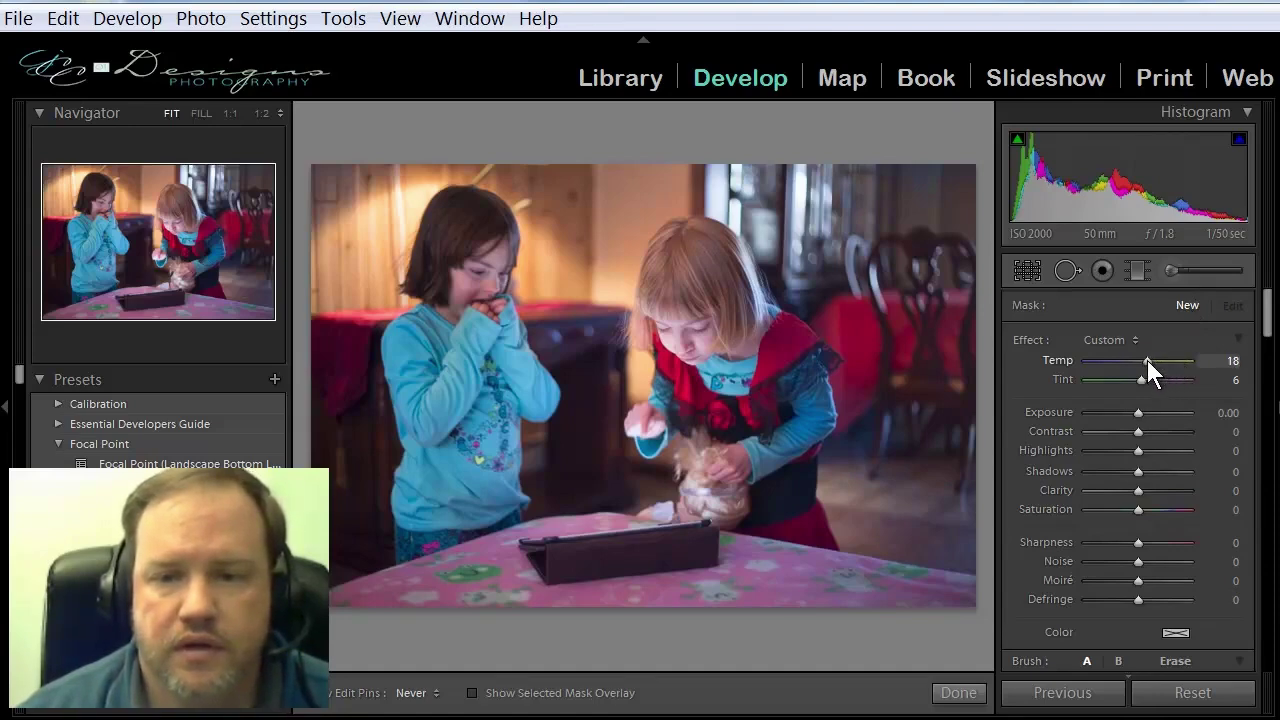
drag(1147, 360, 1127, 361)
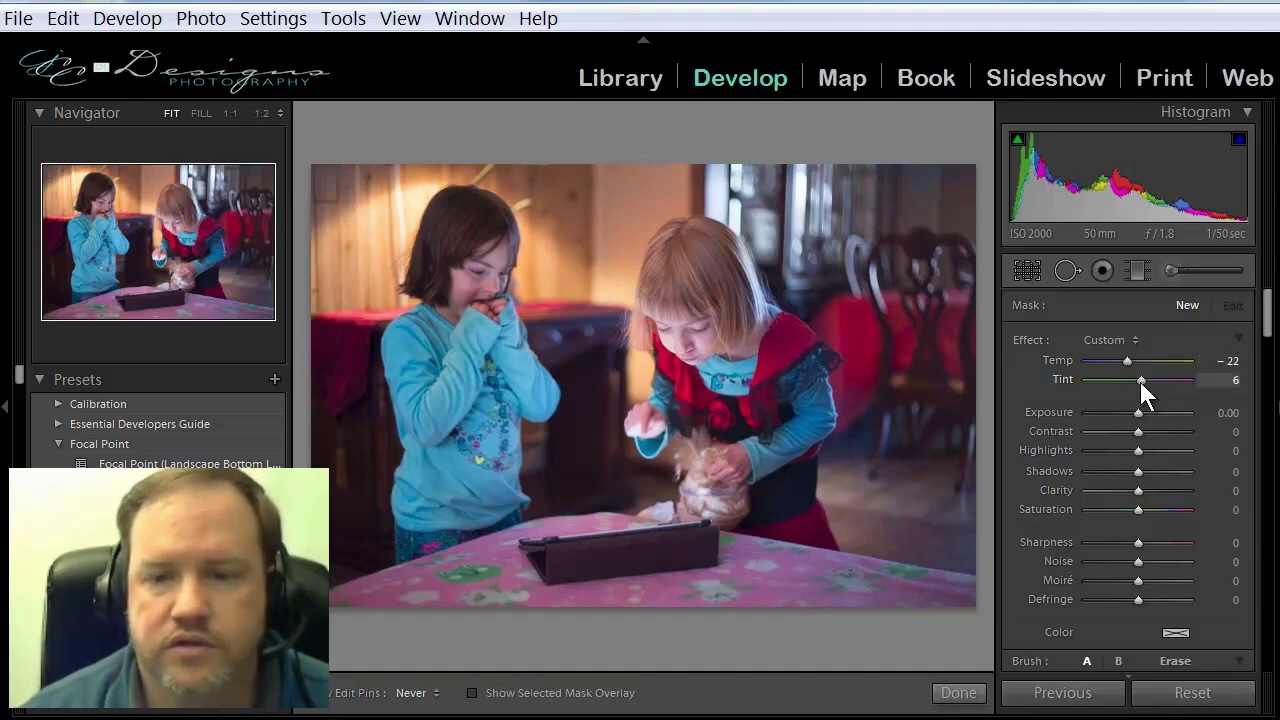
drag(1139, 382, 1136, 381)
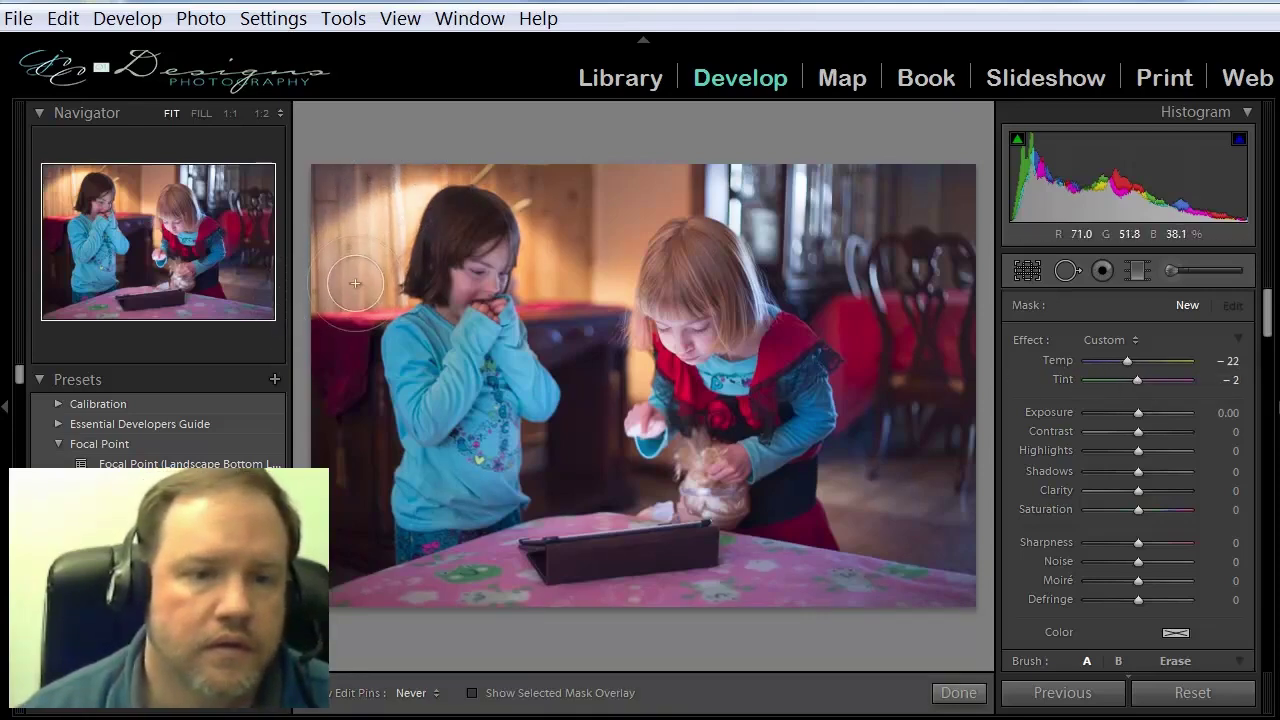
click(428, 181)
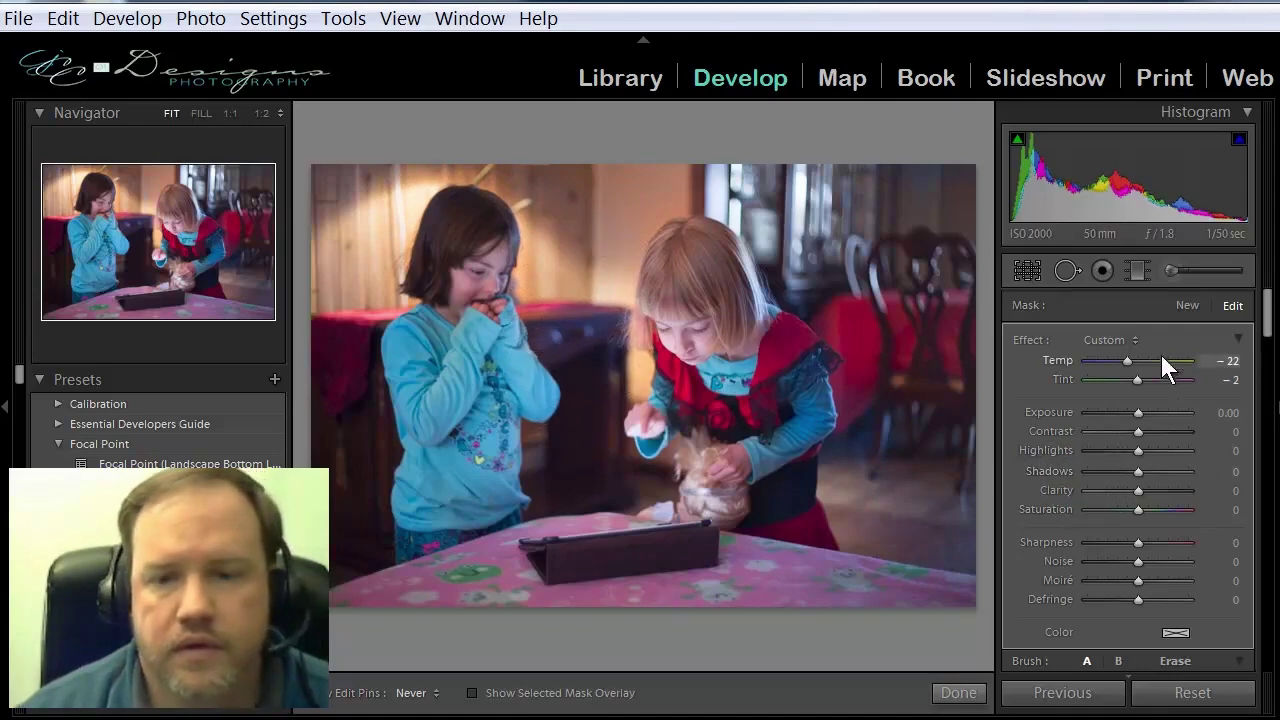
Step: Exit the adjustment brush and compare the corrected photo of the girls with its original in a before/after view
key(k)
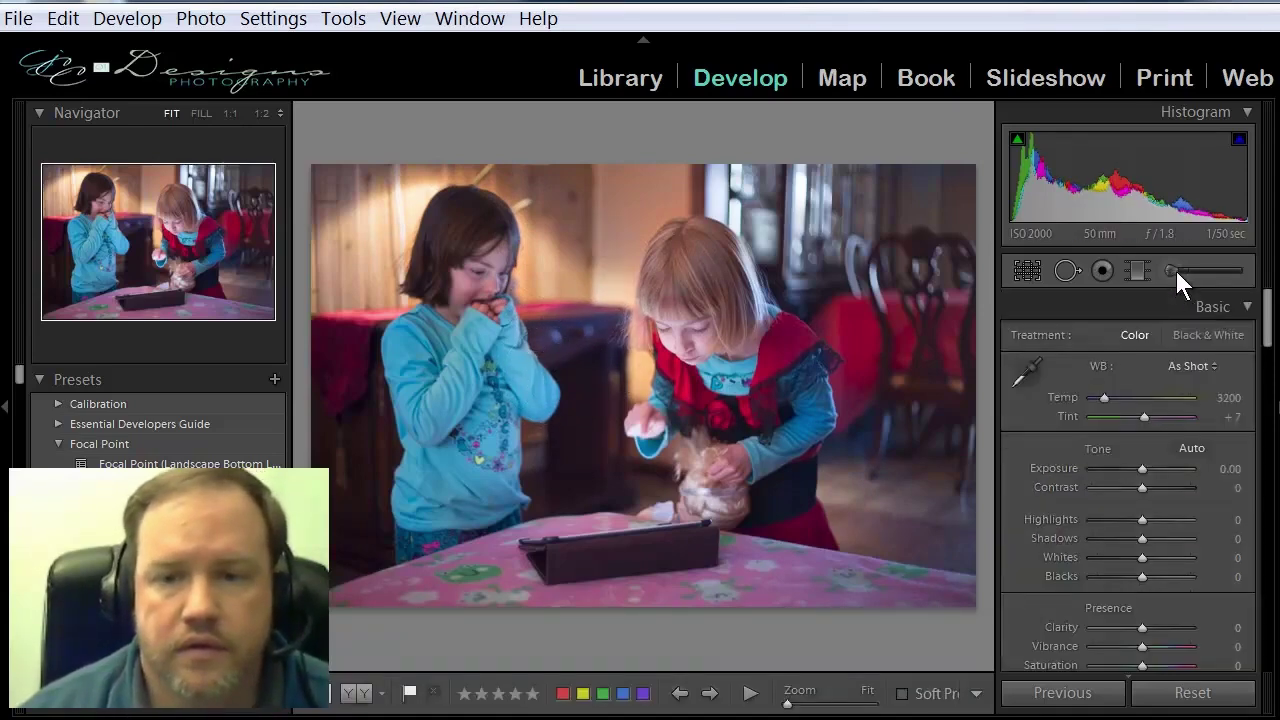
click(360, 693)
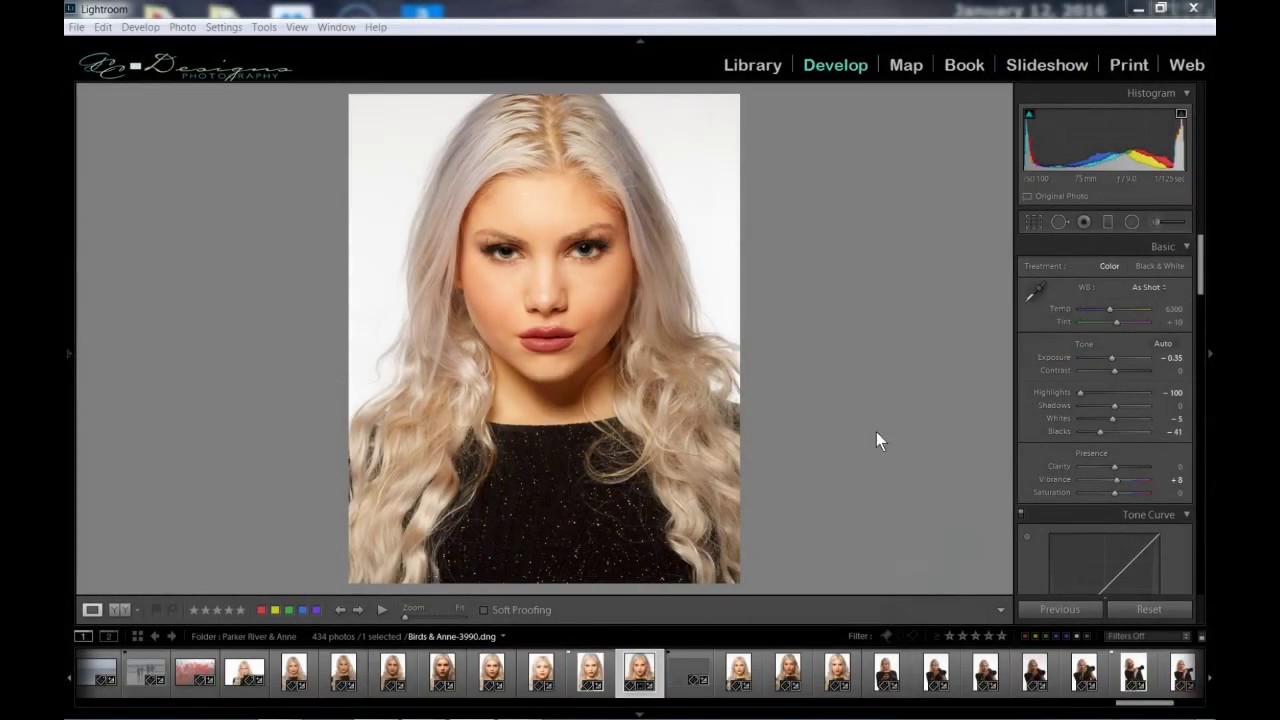
Step: Review the adjustment brush's sliders and effect presets on the blonde portrait, keep Iris Enhance selected, and close the brush
click(1155, 221)
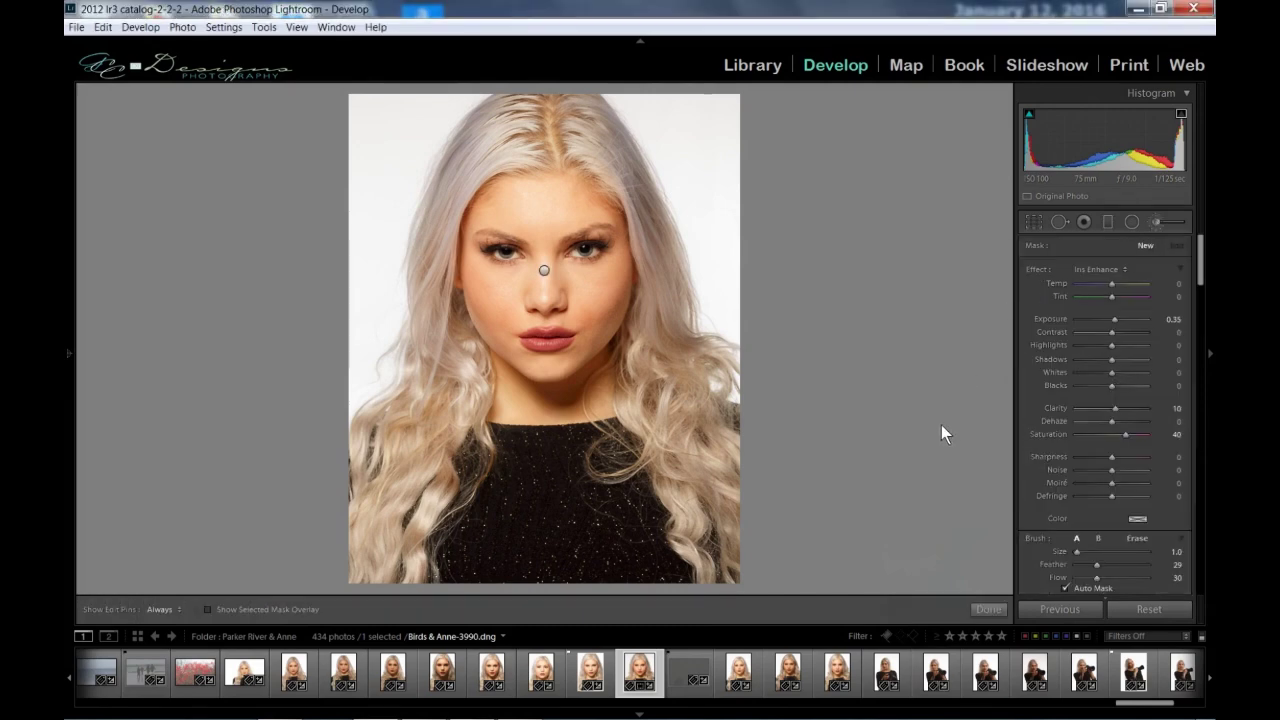
scroll(1036, 389, down, 2)
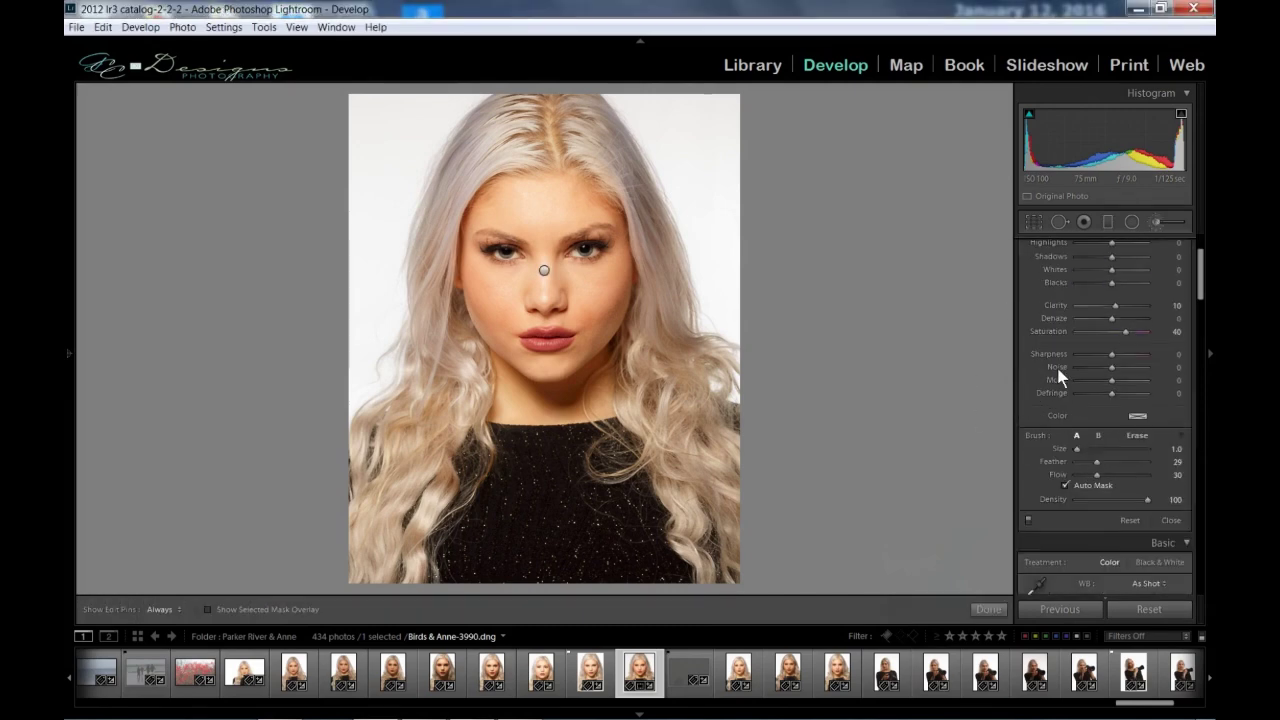
scroll(1051, 380, up, 2)
click(1095, 269)
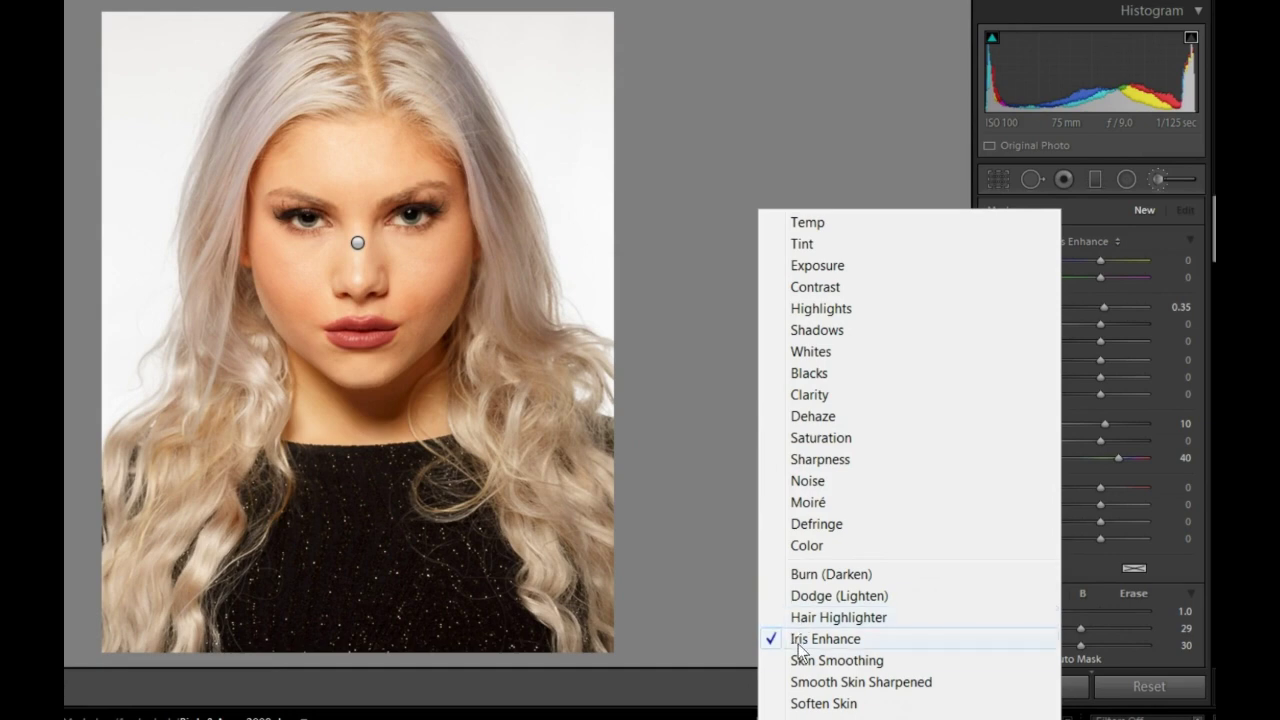
key(Return)
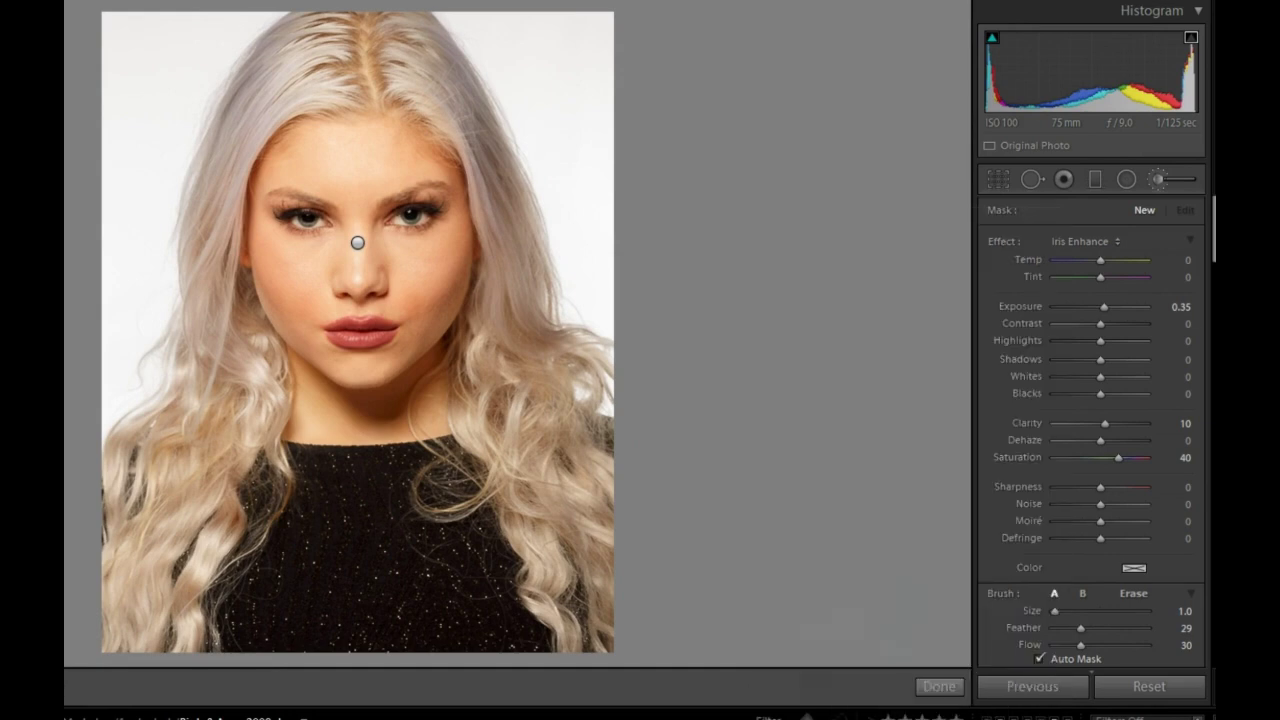
scroll(990, 408, down, 3)
scroll(990, 408, up, 3)
click(1160, 177)
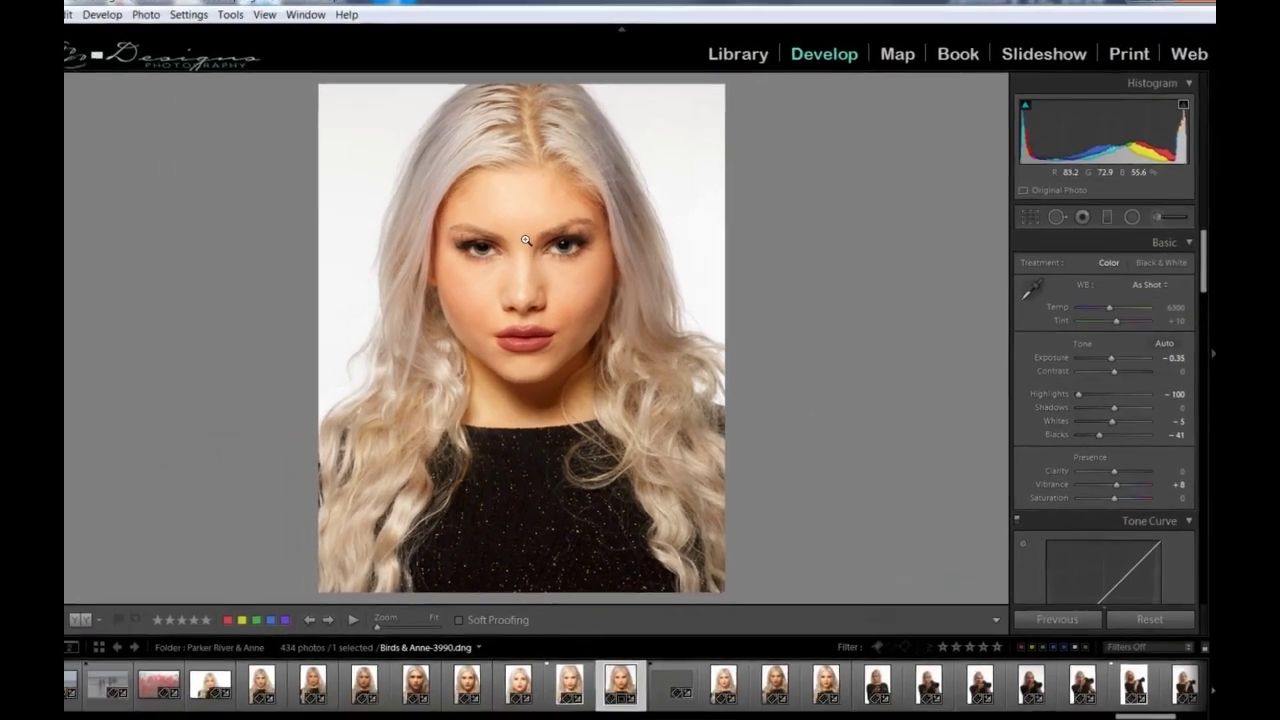
Step: Paint an Iris Enhance adjustment brush mask over the iris in the close-up of the eyes, with brush size 5.0
click(362, 208)
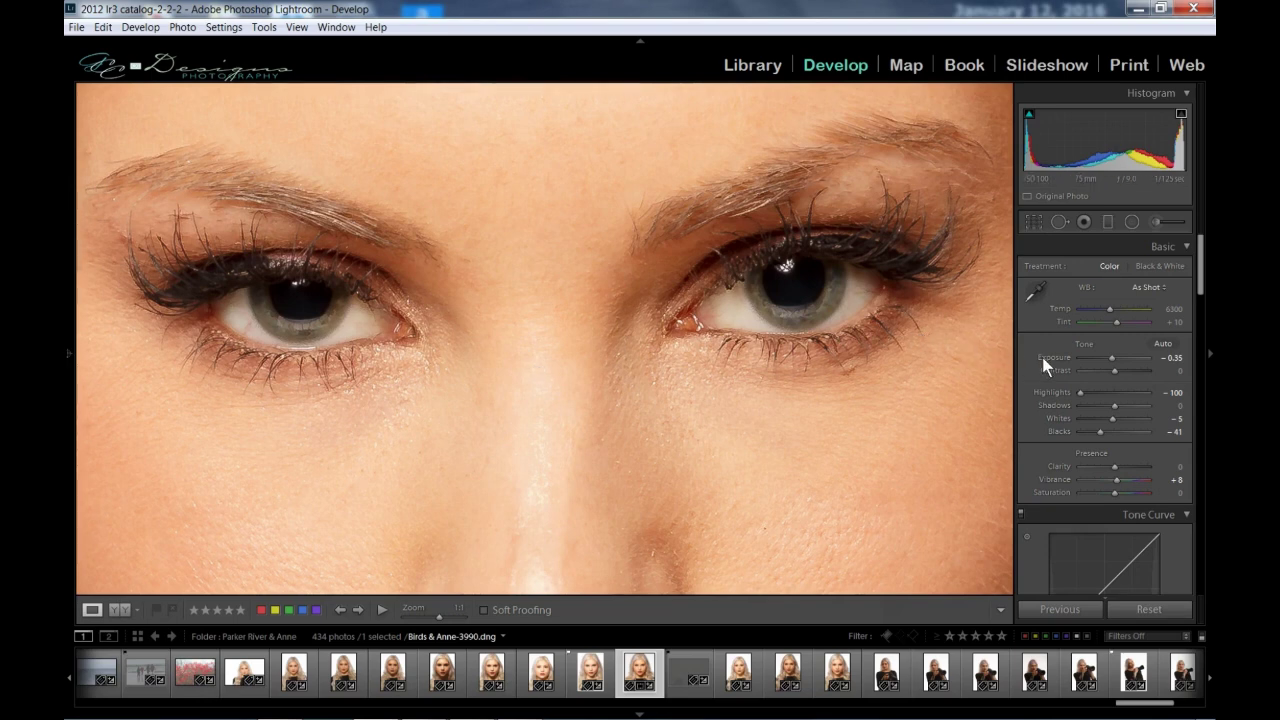
click(1155, 222)
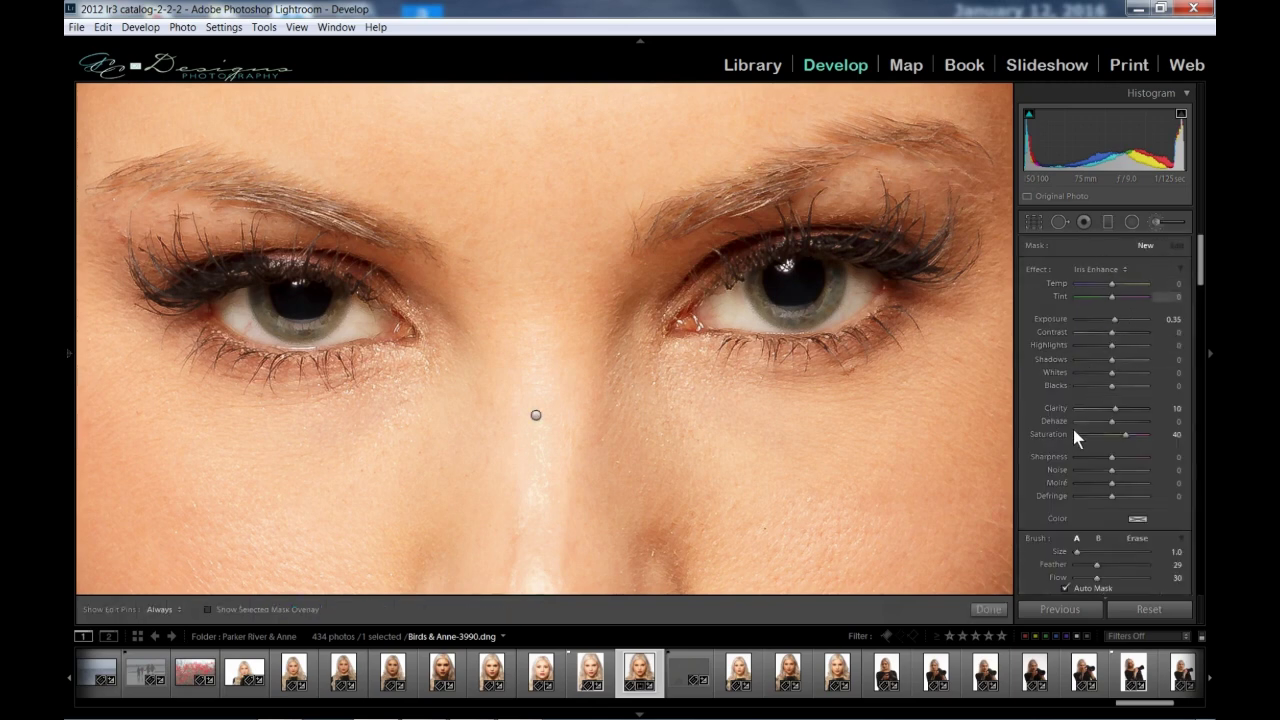
key(bracketright)
key(bracketright)
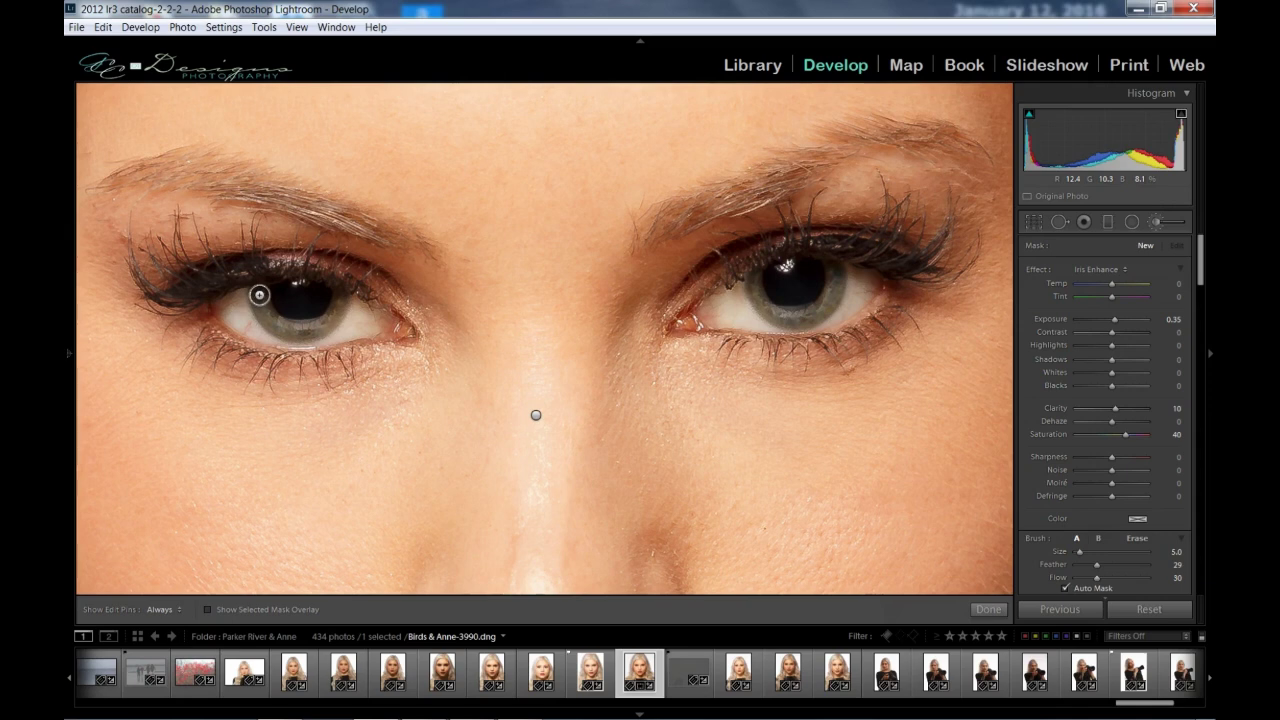
key(h)
key(h)
click(255, 298)
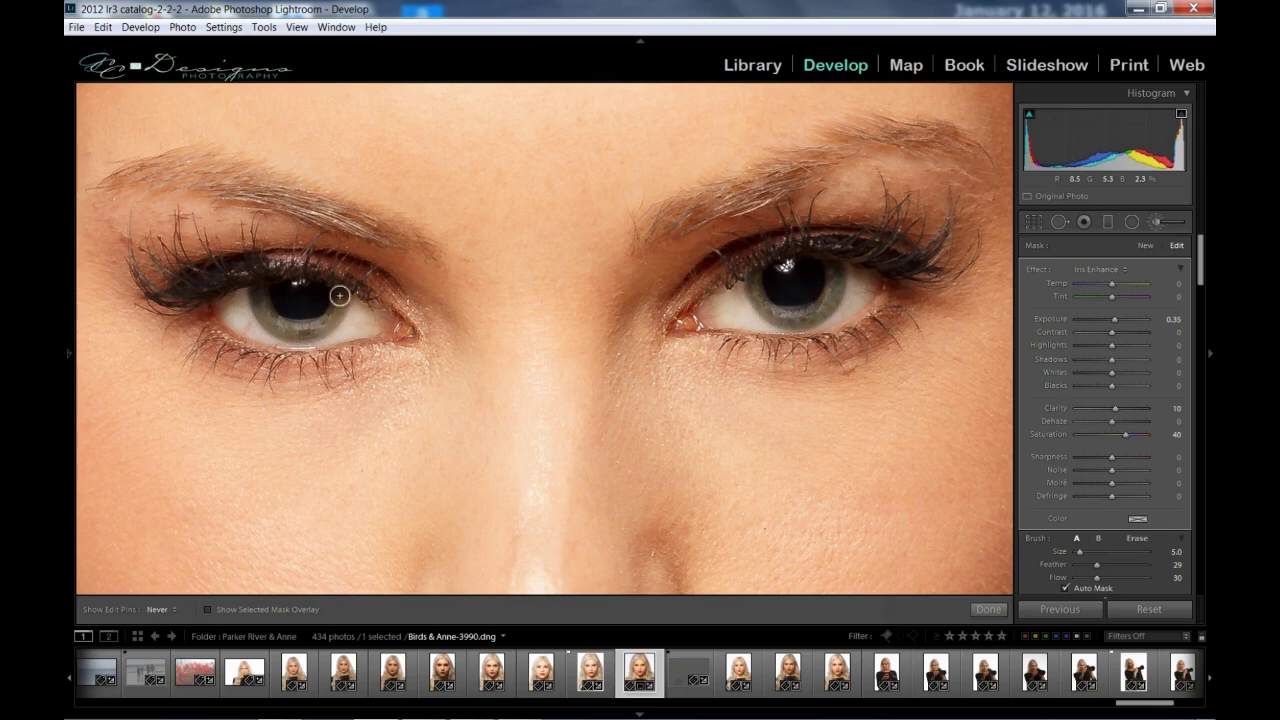
drag(340, 298, 366, 325)
key(h)
key(h)
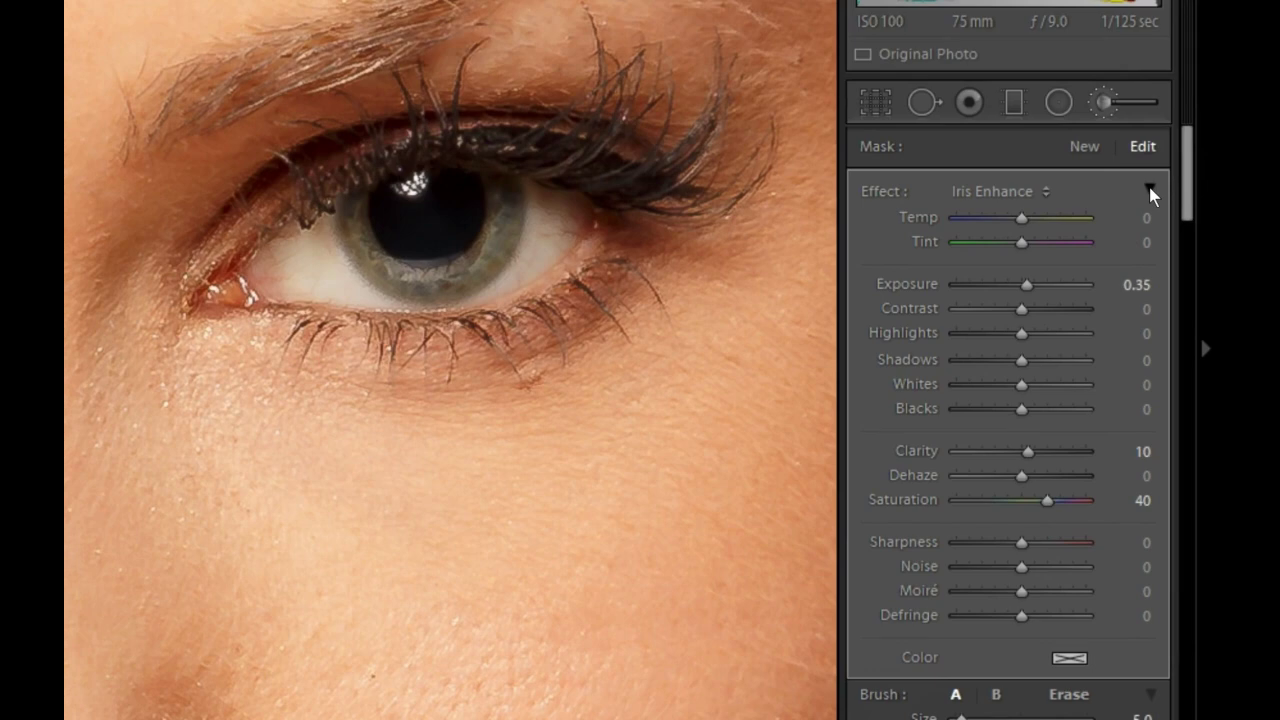
Step: Scale the whole Iris Enhance effect with its Amount to Exposure 0.65, Clarity 19 and Saturation 75, and expand the individual sliders again
click(1149, 187)
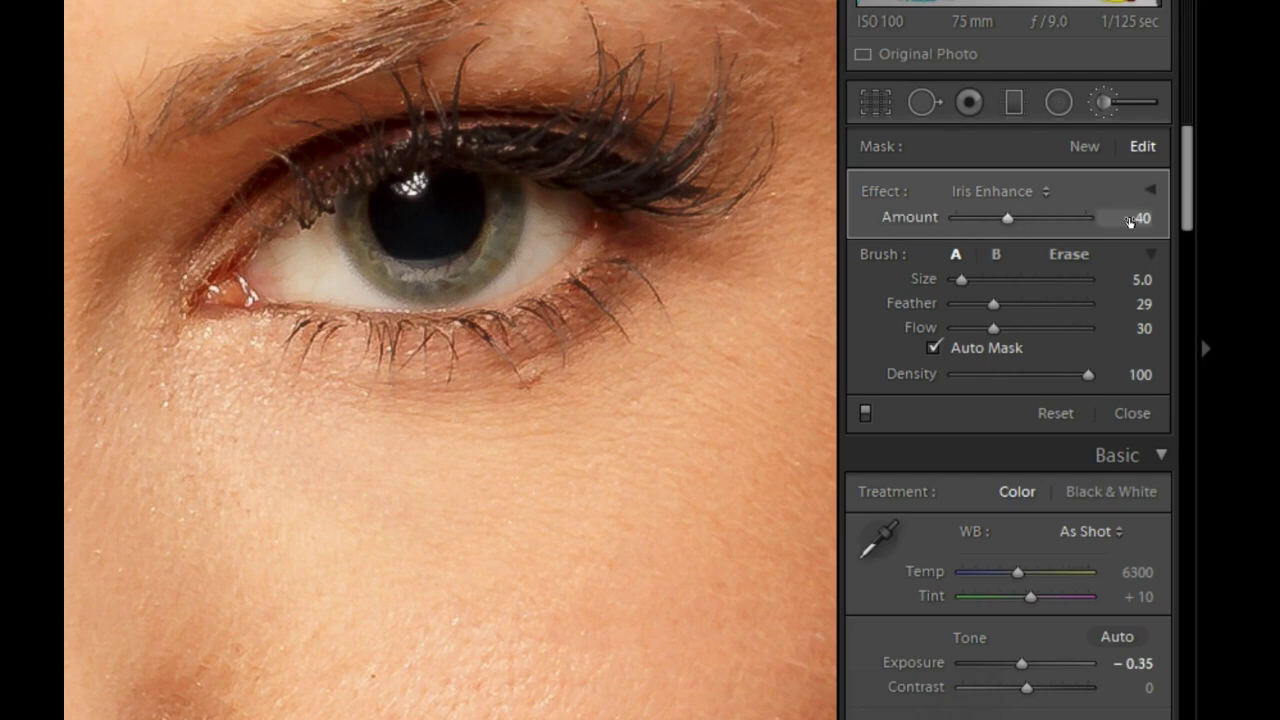
drag(1003, 211, 1084, 224)
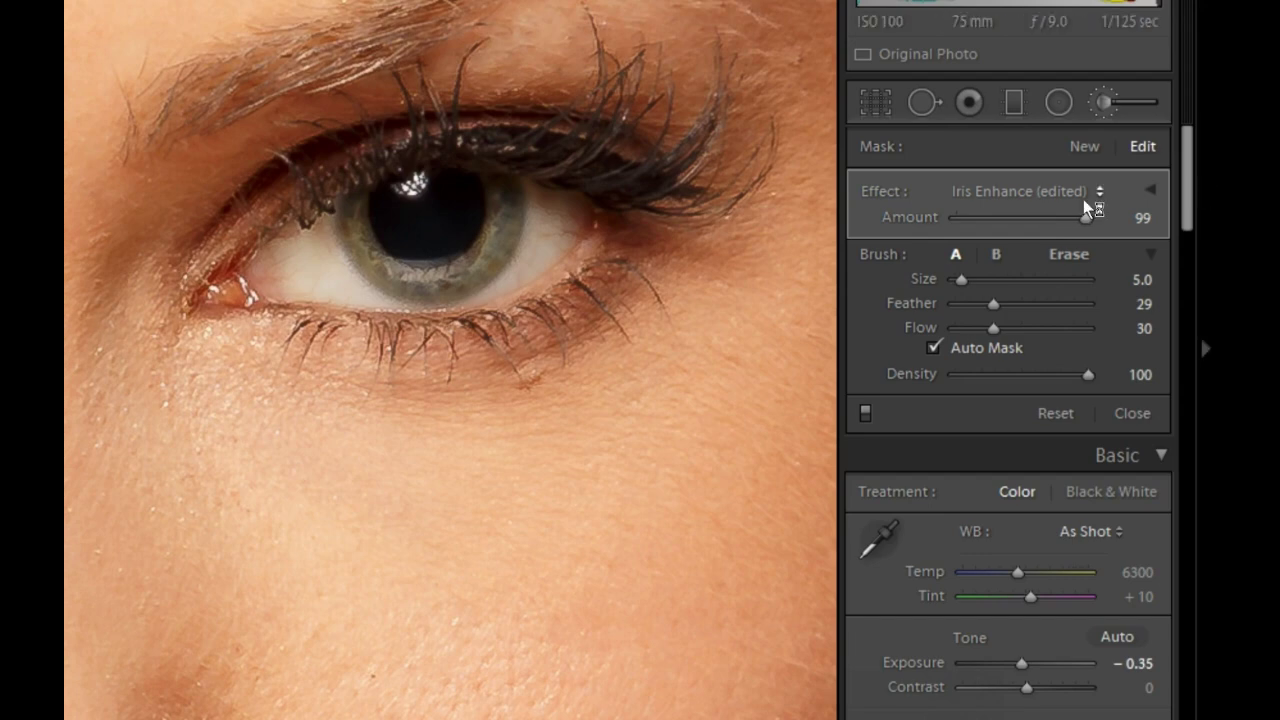
drag(1051, 220, 963, 222)
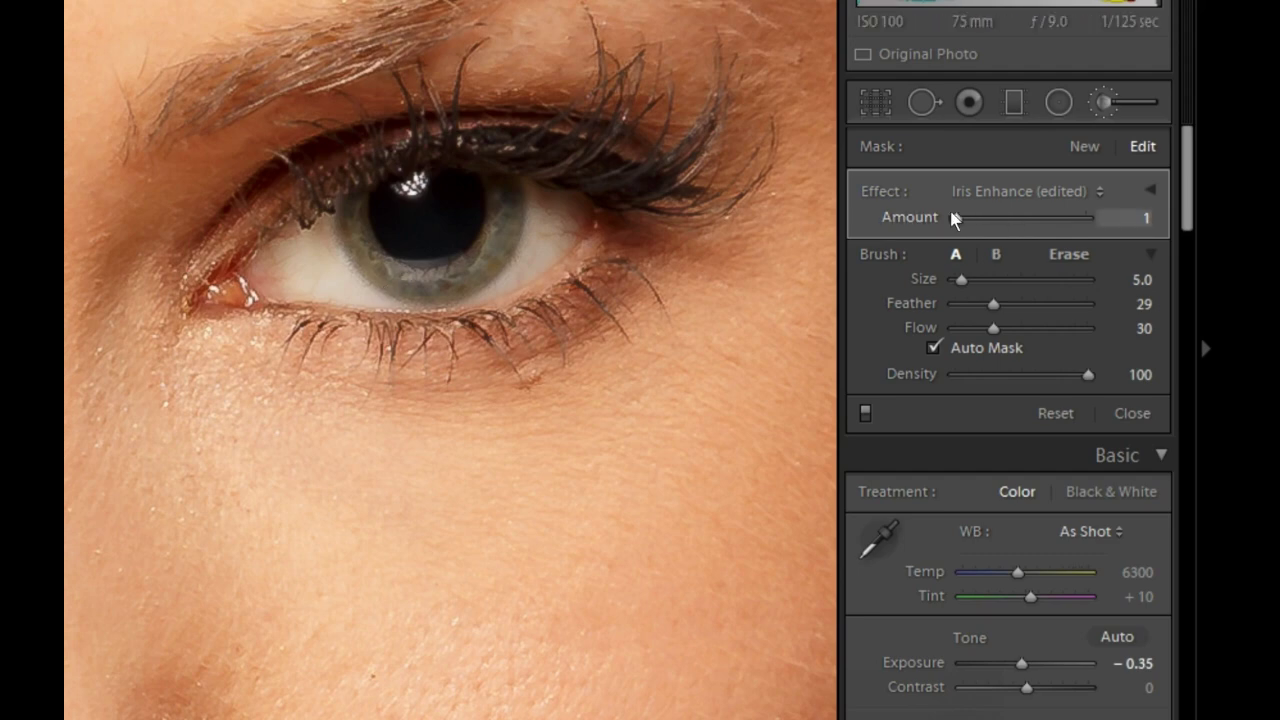
drag(1036, 221, 1044, 220)
drag(1044, 220, 1049, 219)
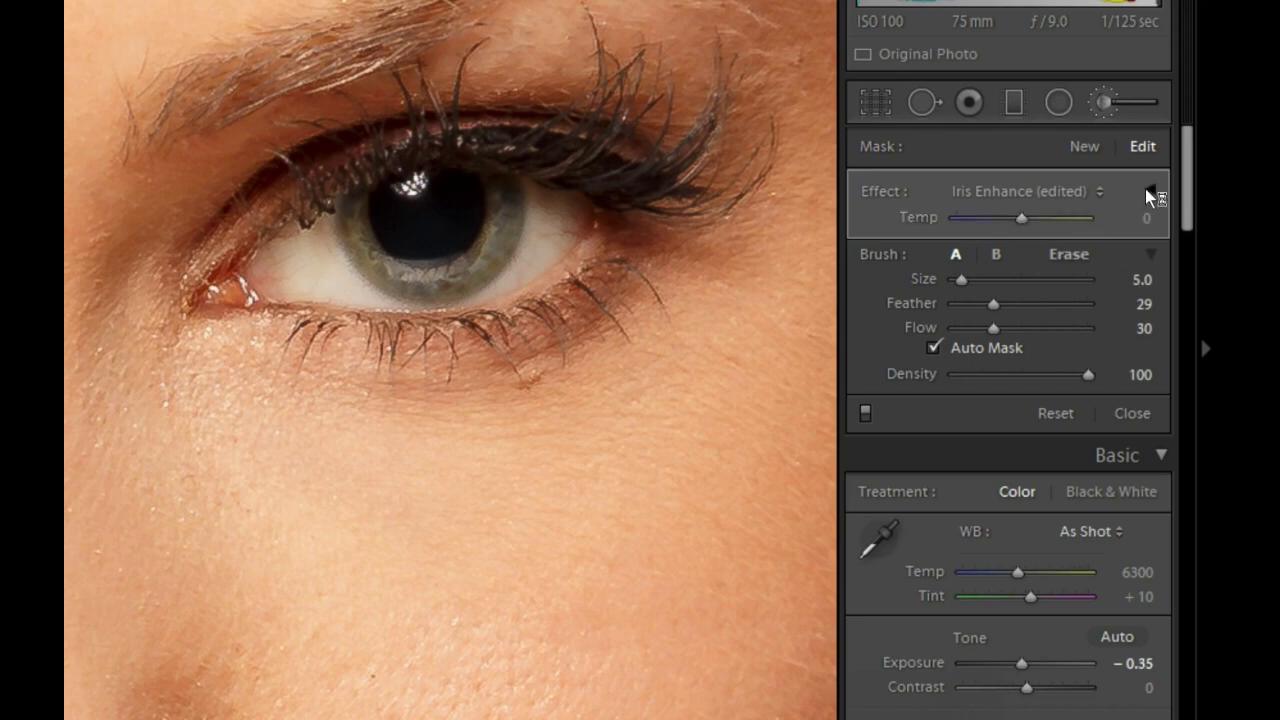
click(1149, 189)
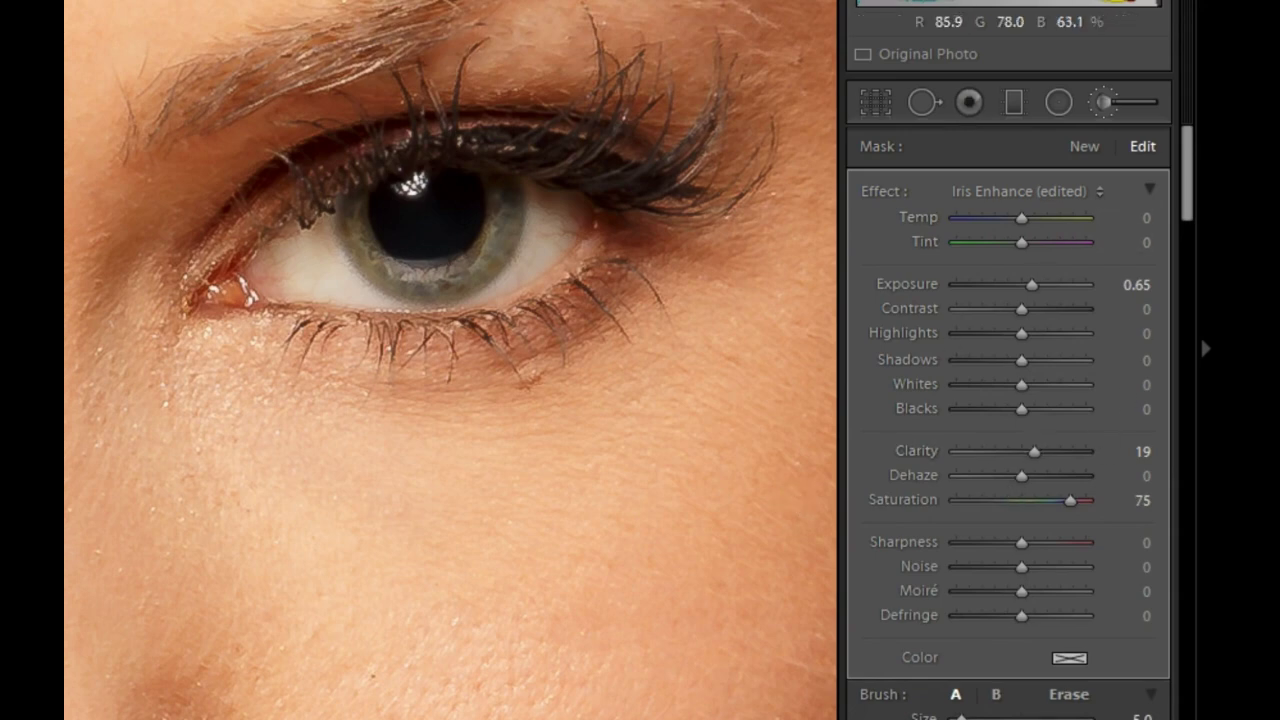
Step: Close the adjustment brush and compare the whole retouched portrait with its original in a before/after view
click(1105, 102)
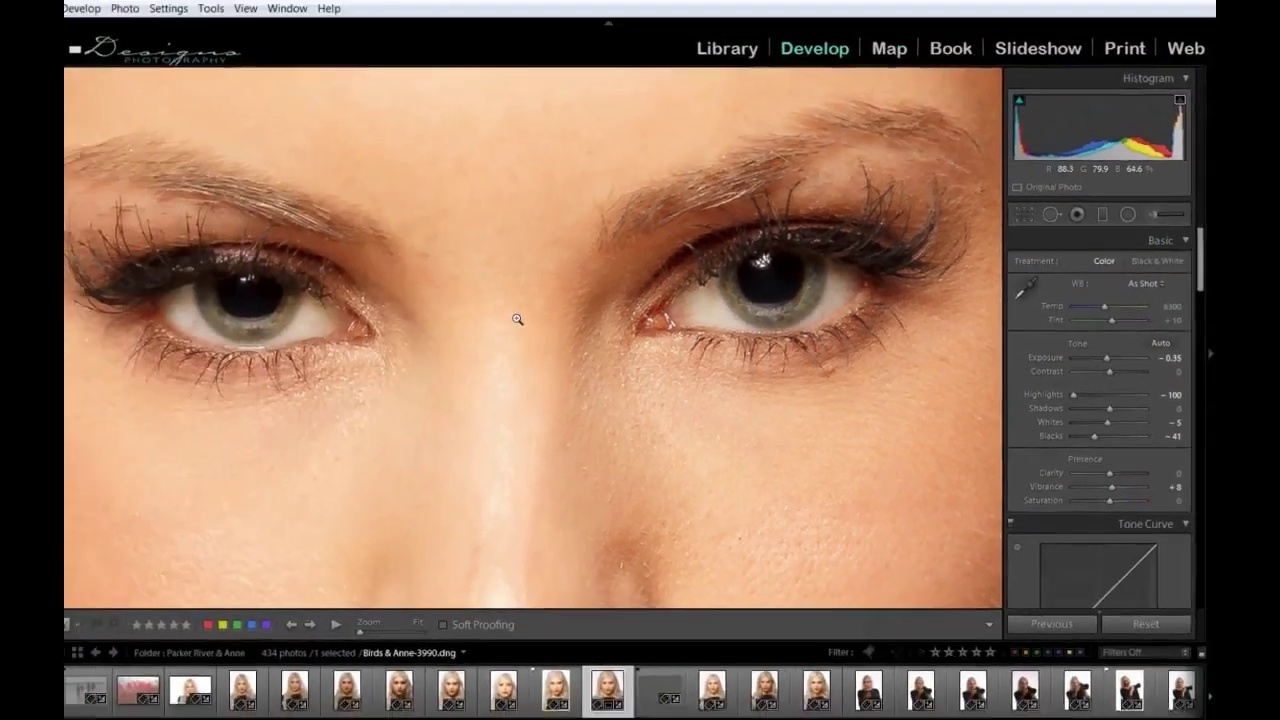
click(89, 294)
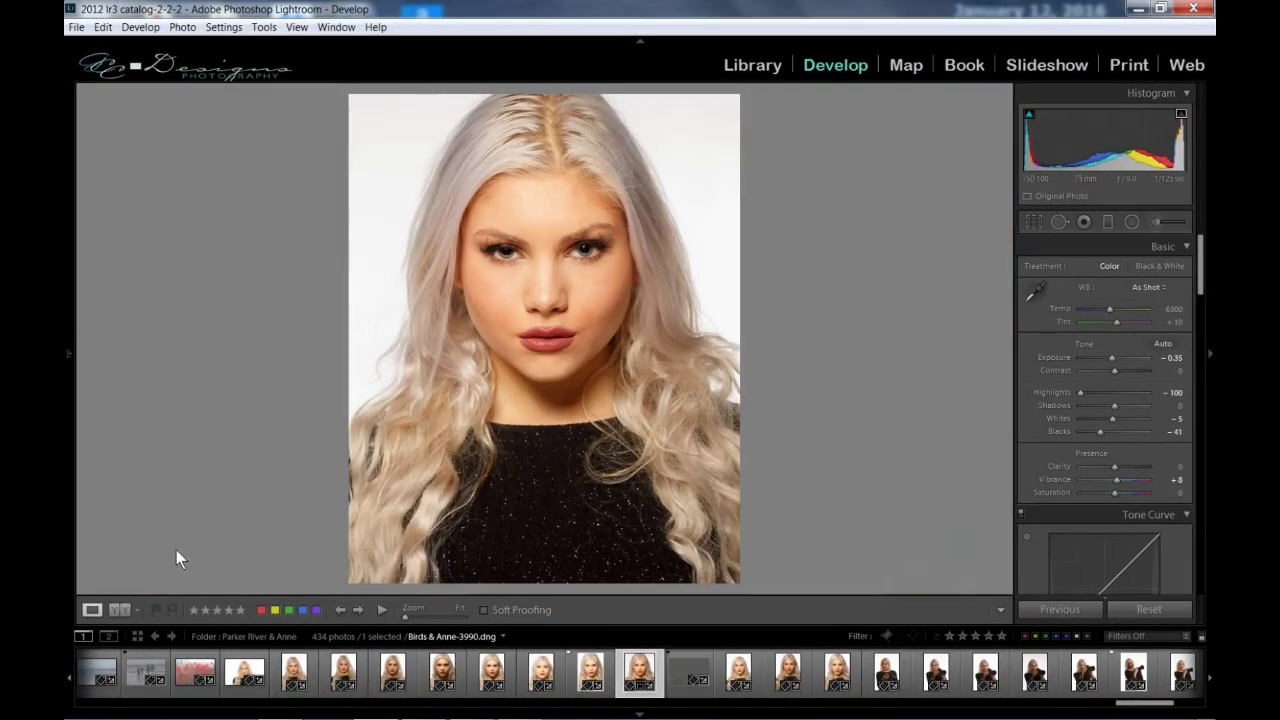
click(119, 611)
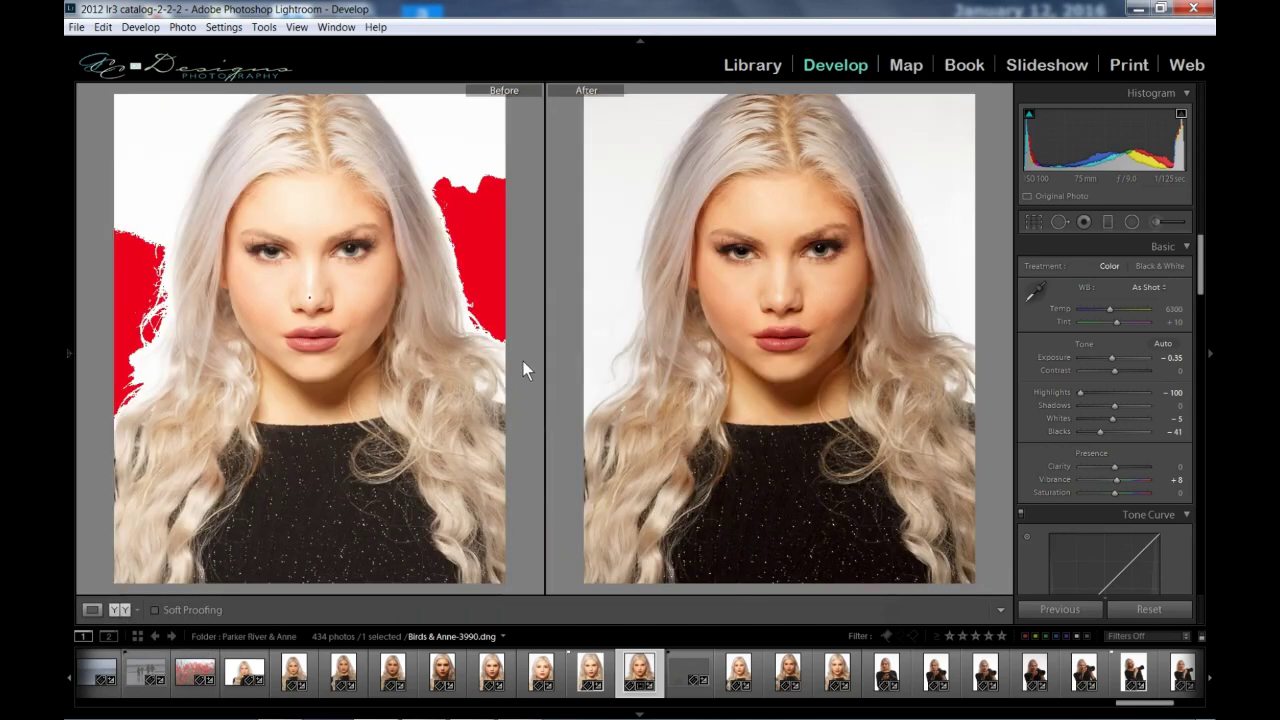
click(785, 245)
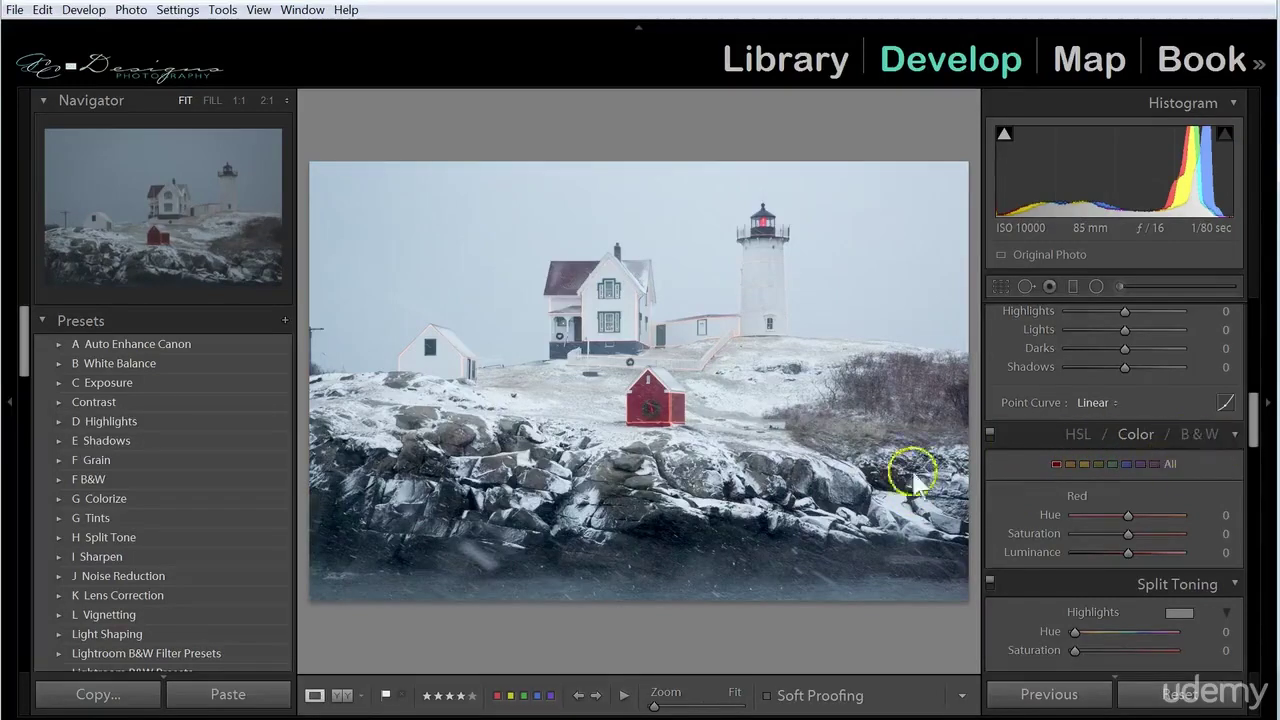
Step: Convert the snowy lighthouse photo to black and white and set up a new develop preset named B&W (With Snow) in folder F BW
click(1205, 434)
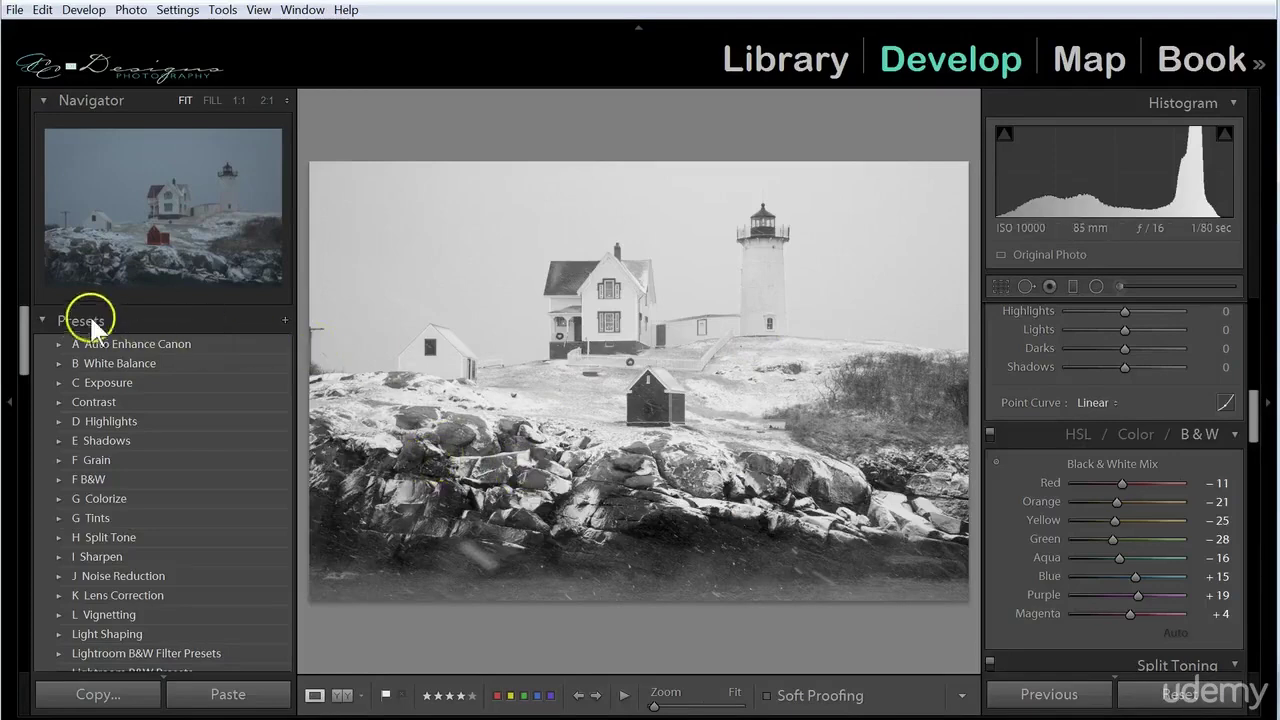
click(286, 325)
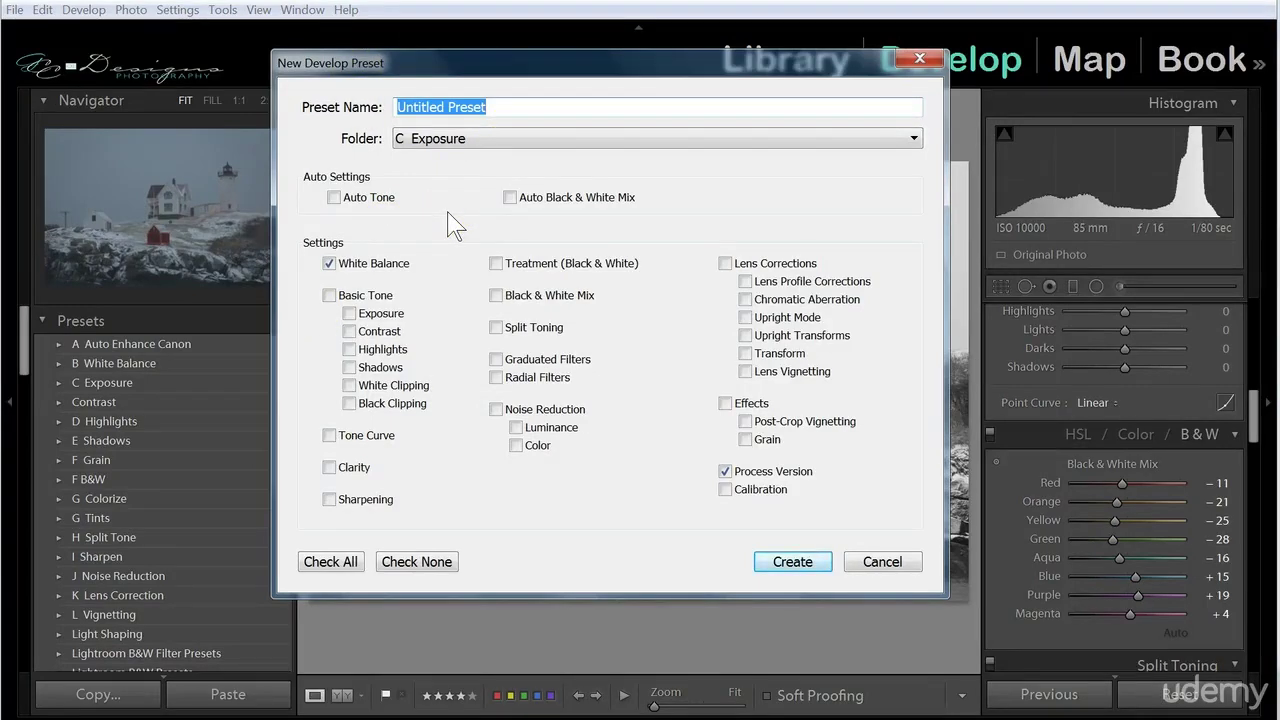
text(B&W ()
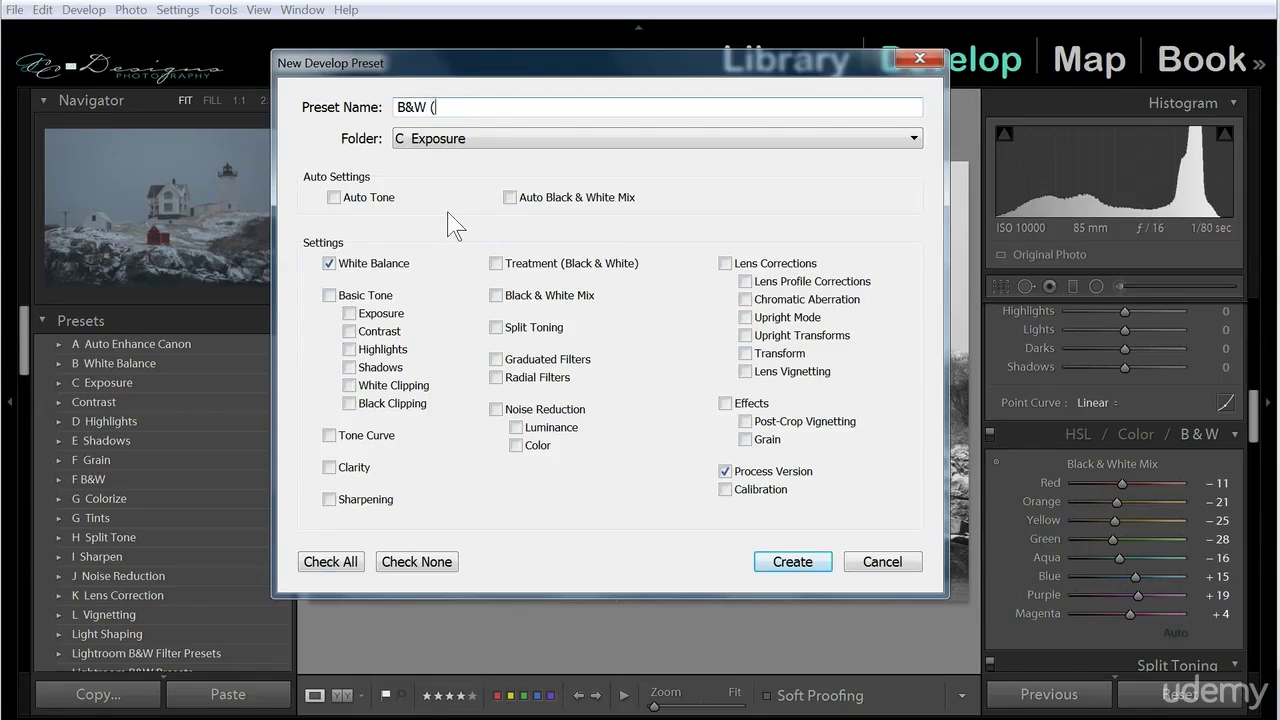
text(With Sno)
click(535, 140)
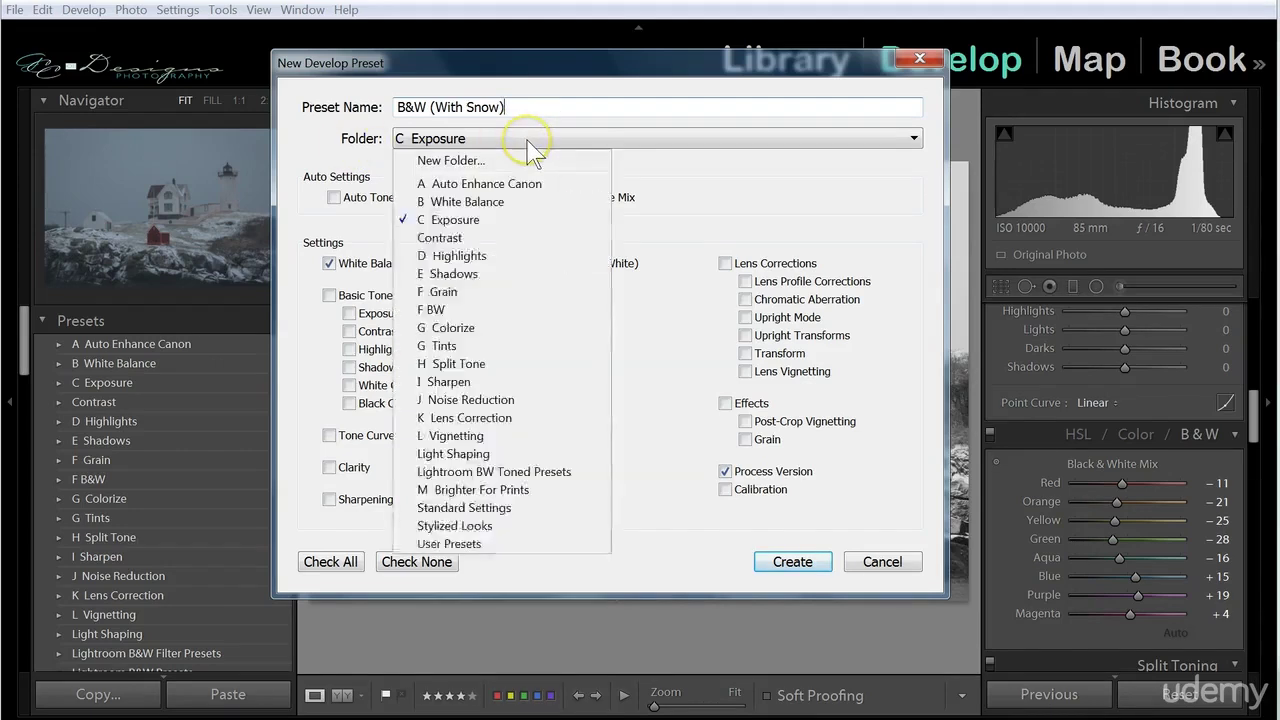
click(437, 310)
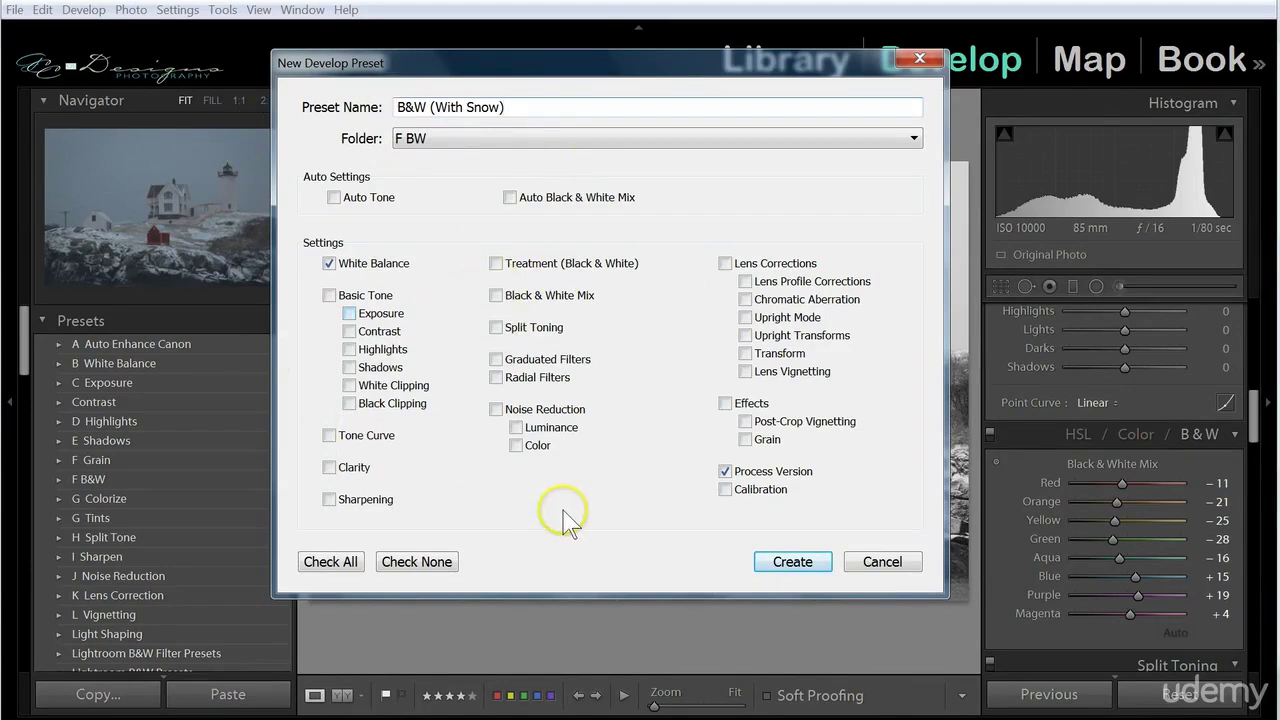
Step: Limit the new preset's settings to Treatment (Black & White) and Black & White Mix, and create it
click(417, 562)
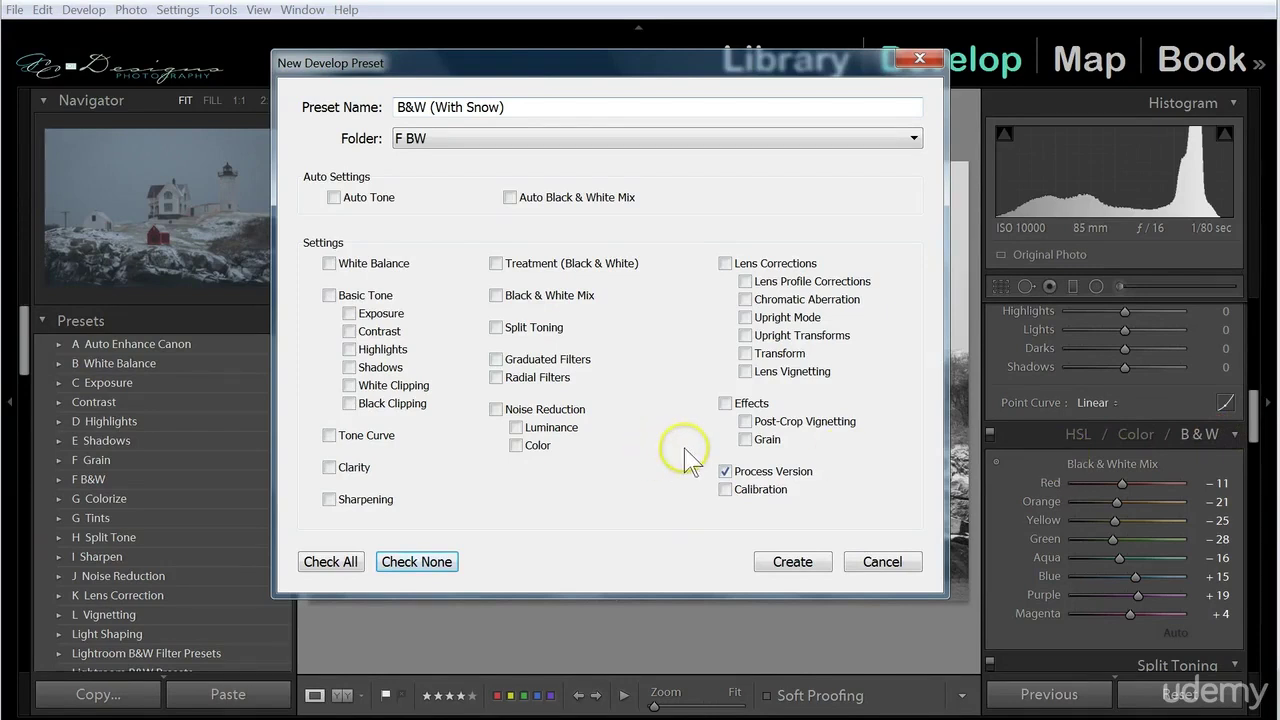
click(495, 263)
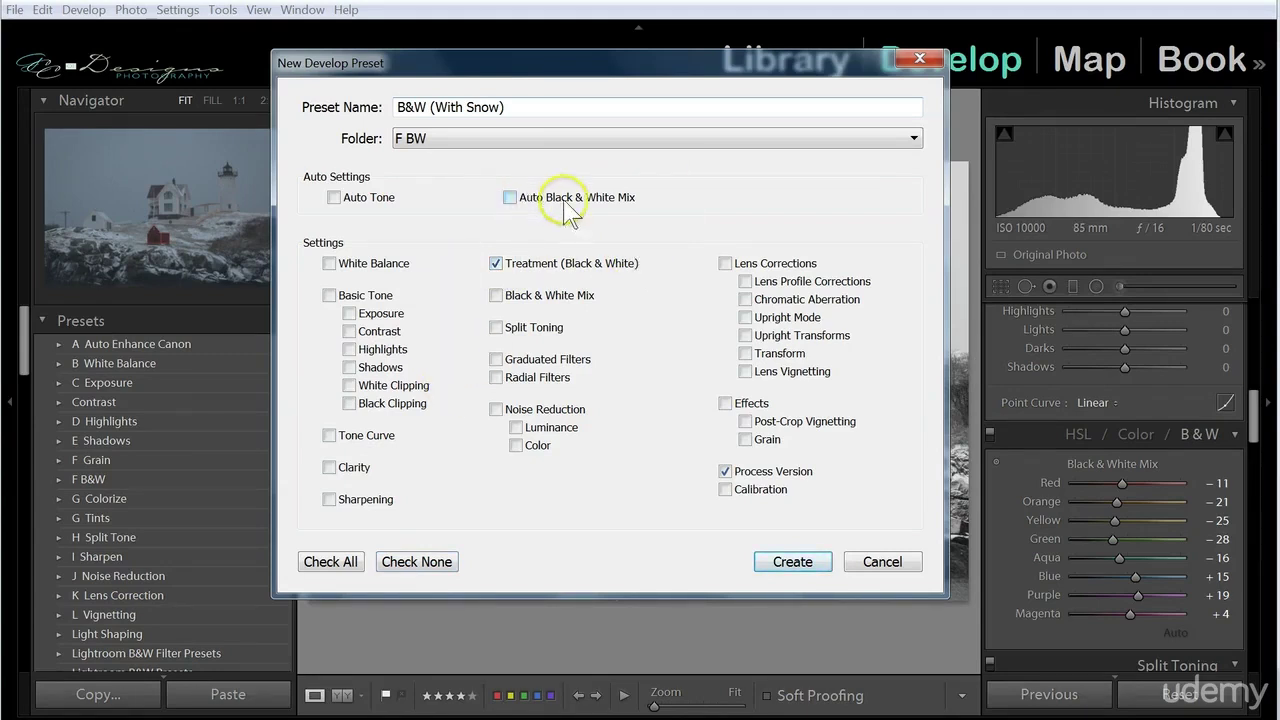
click(509, 197)
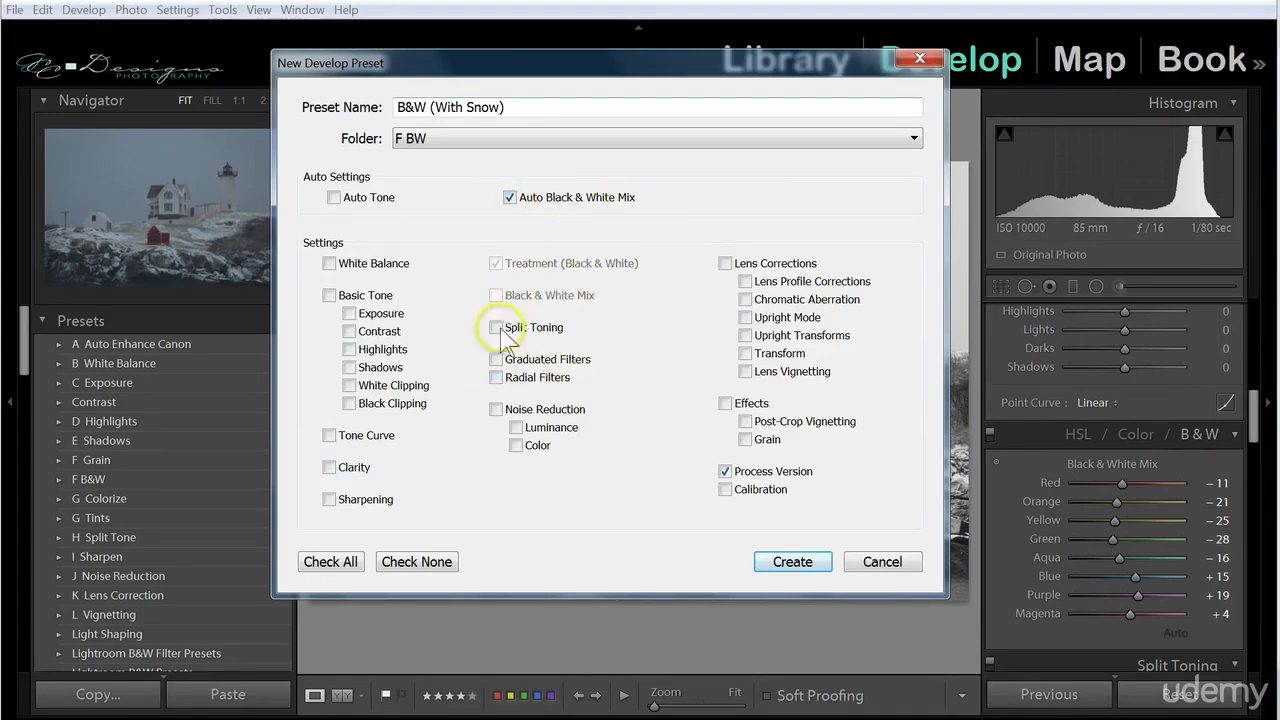
click(510, 197)
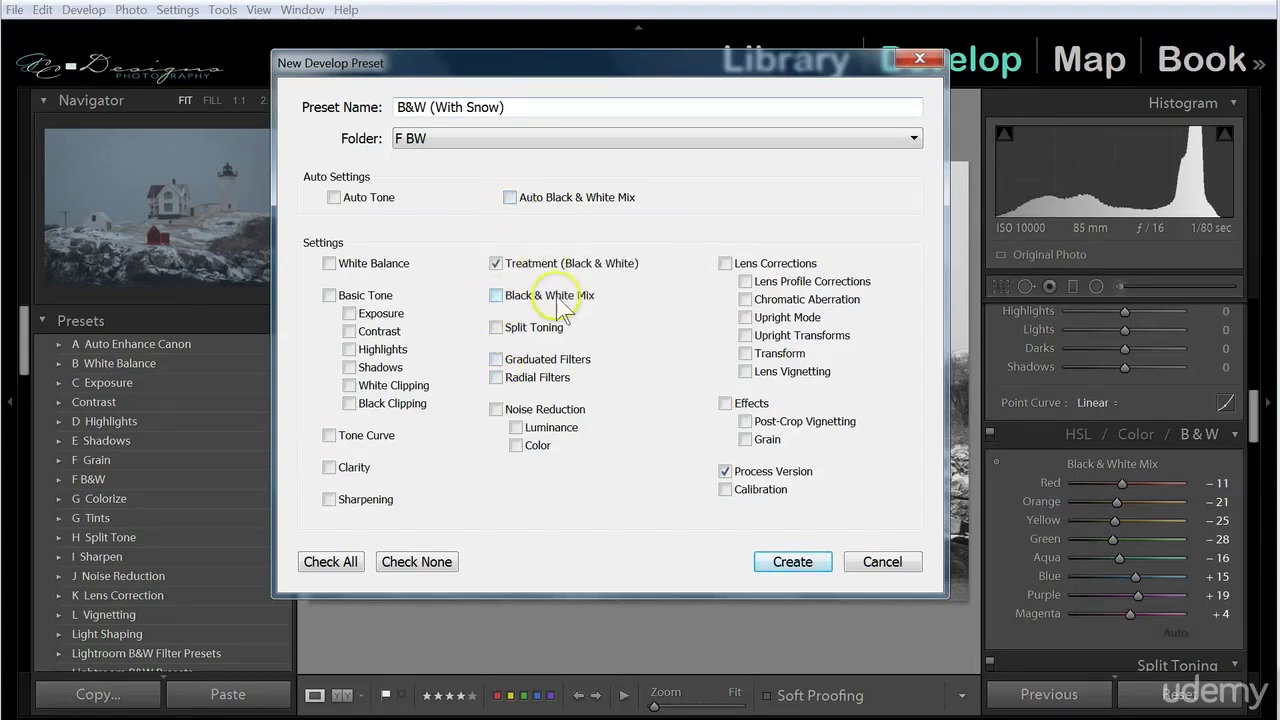
click(497, 295)
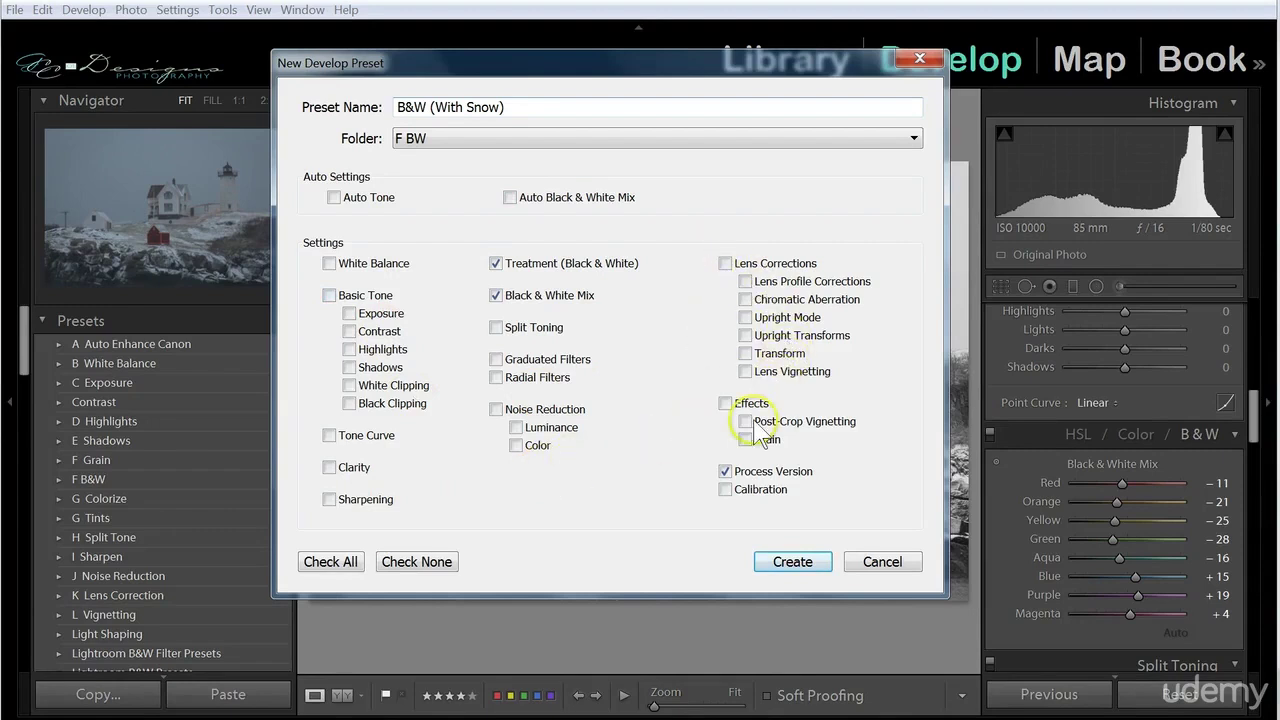
click(735, 476)
click(789, 561)
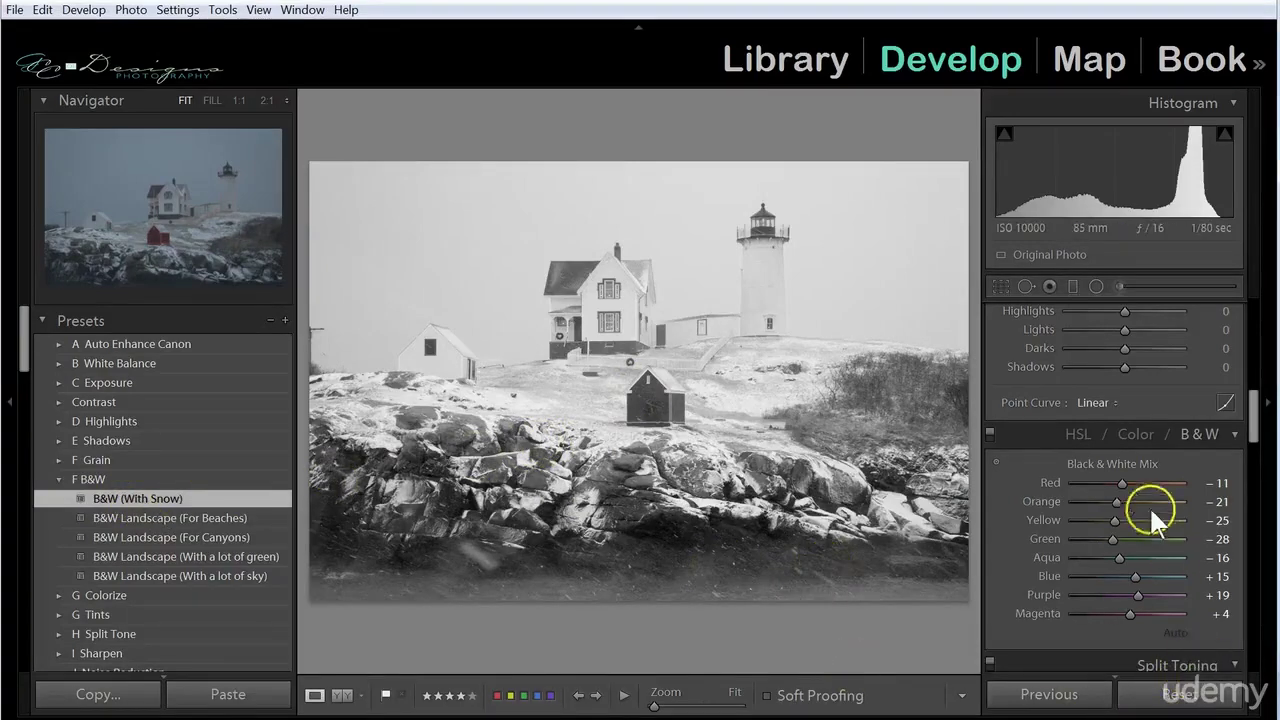
Step: Return the lighthouse photo to color and apply the B&W (With Snow) preset to it
click(1139, 433)
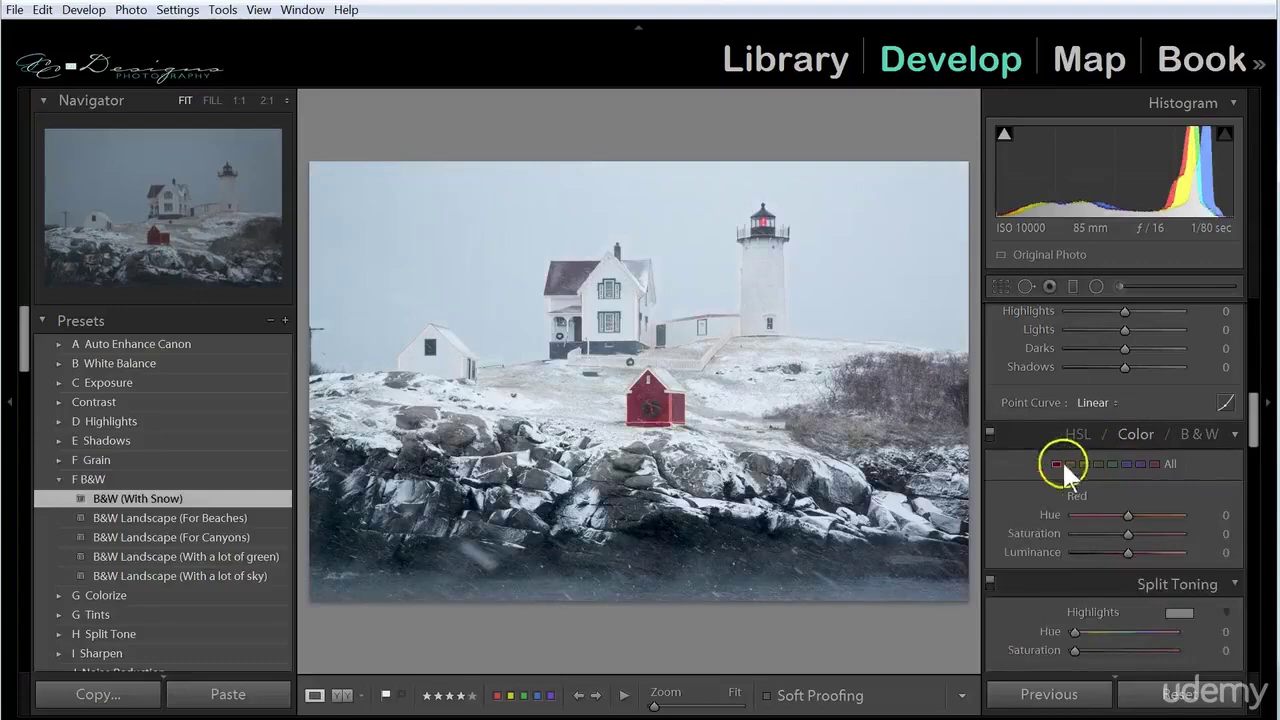
click(128, 496)
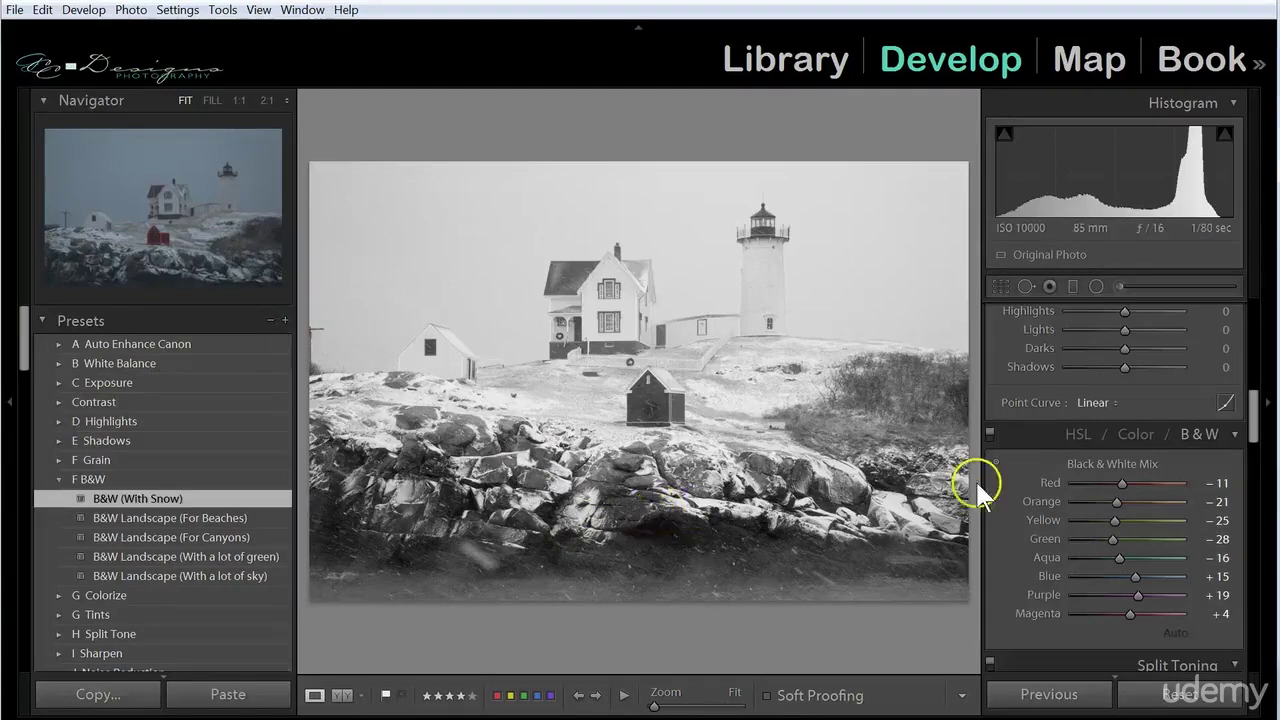
scroll(1042, 468, up, 4)
scroll(1033, 490, up, 3)
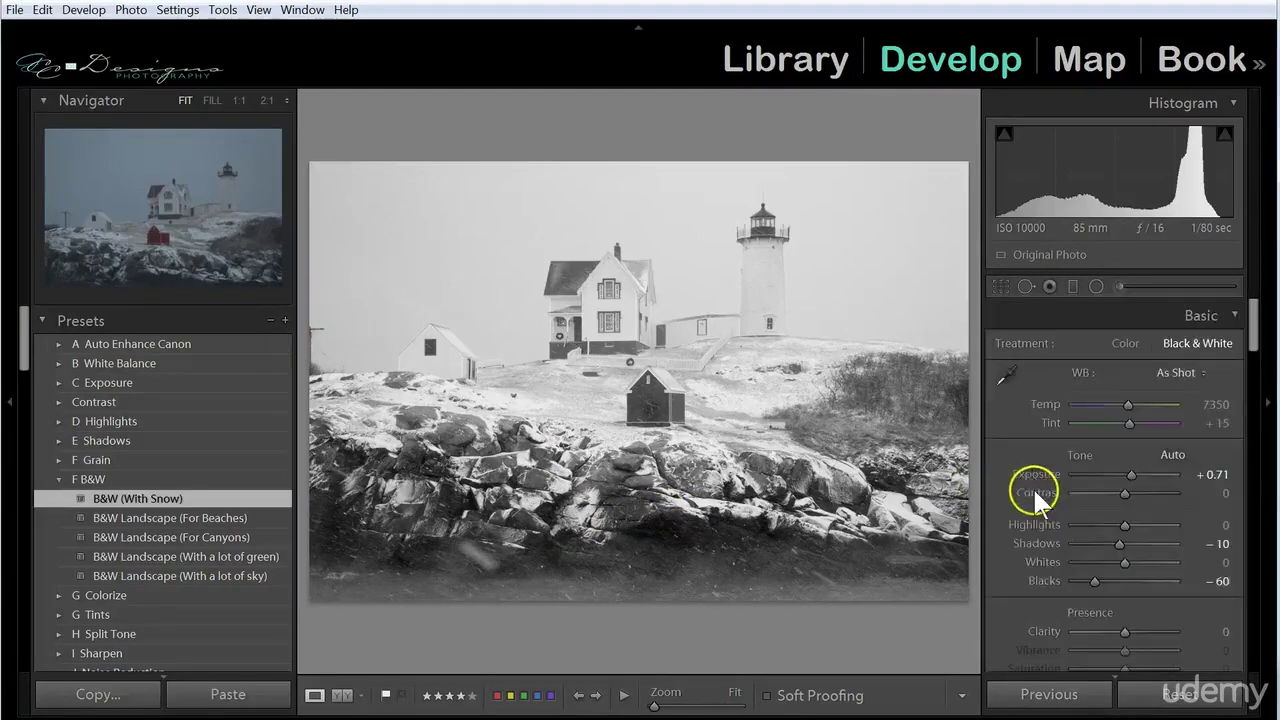
Step: Raise the black-and-white lighthouse photo's Contrast to +30
scroll(1030, 525, down, 1)
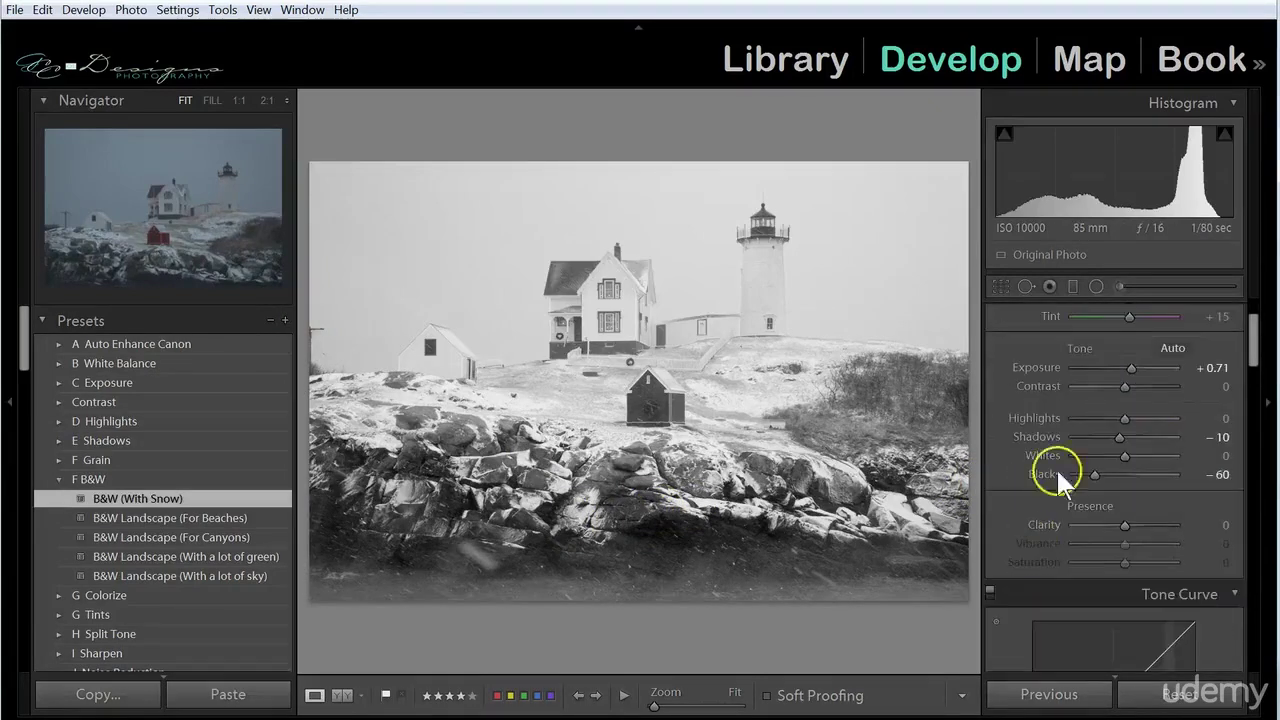
drag(1124, 385, 1138, 387)
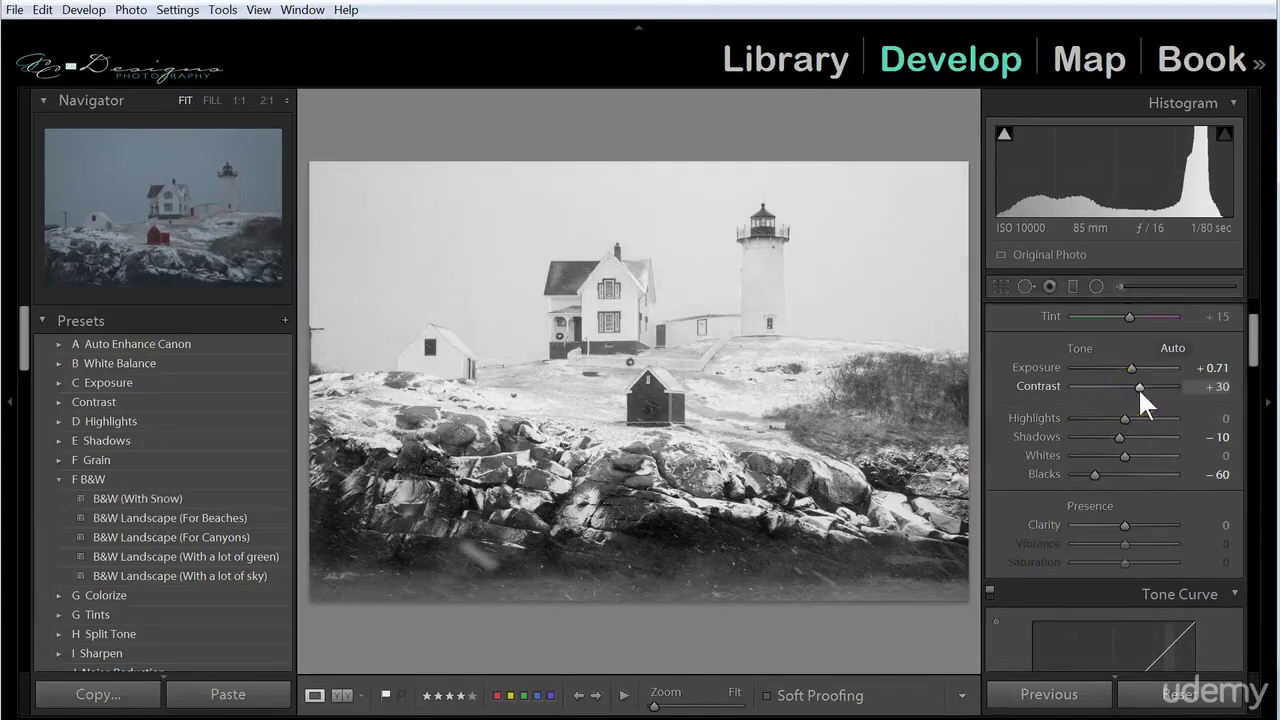
click(1062, 418)
drag(666, 517, 652, 496)
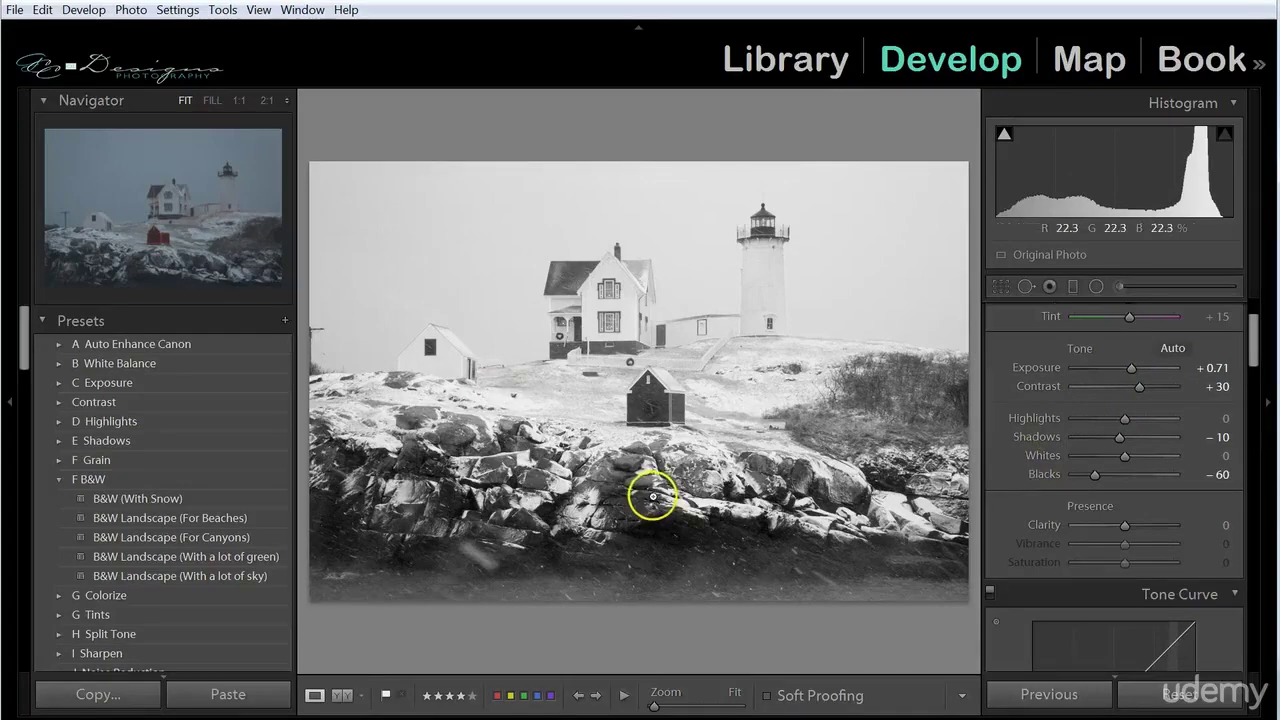
Step: Update the B&W (With Snow) preset with the lighthouse photo's current develop settings
right_click(138, 502)
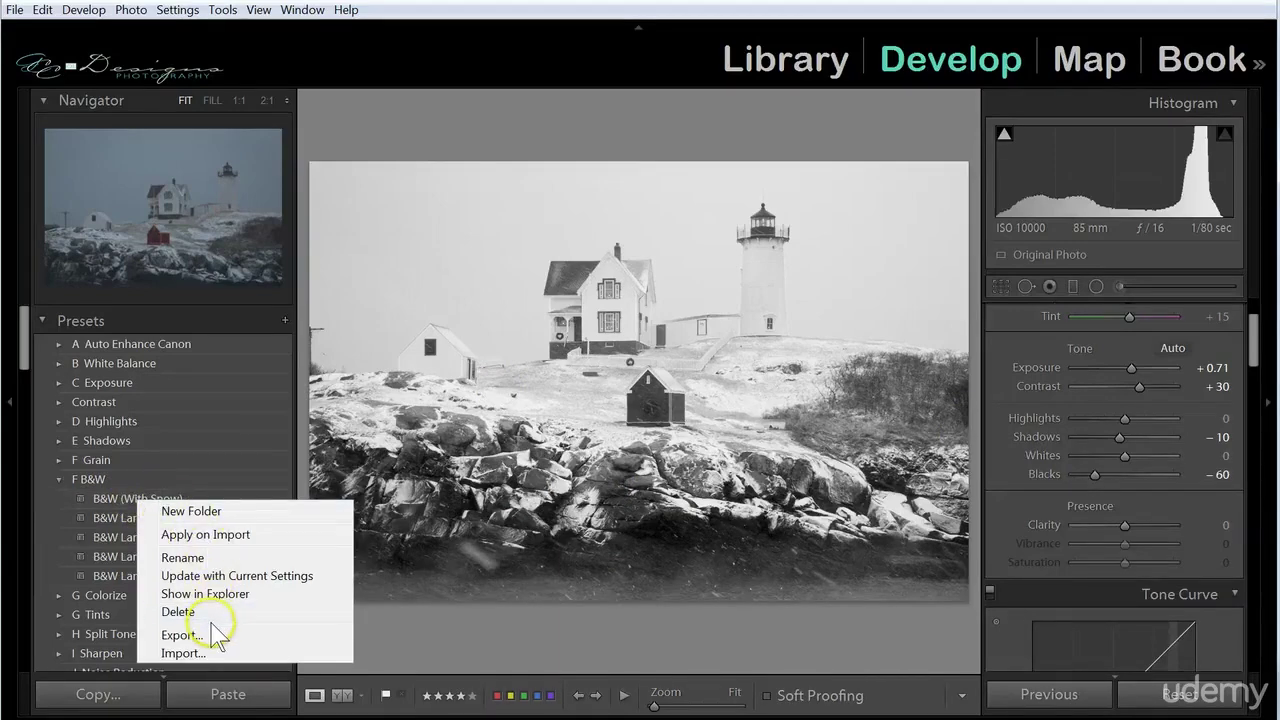
click(287, 577)
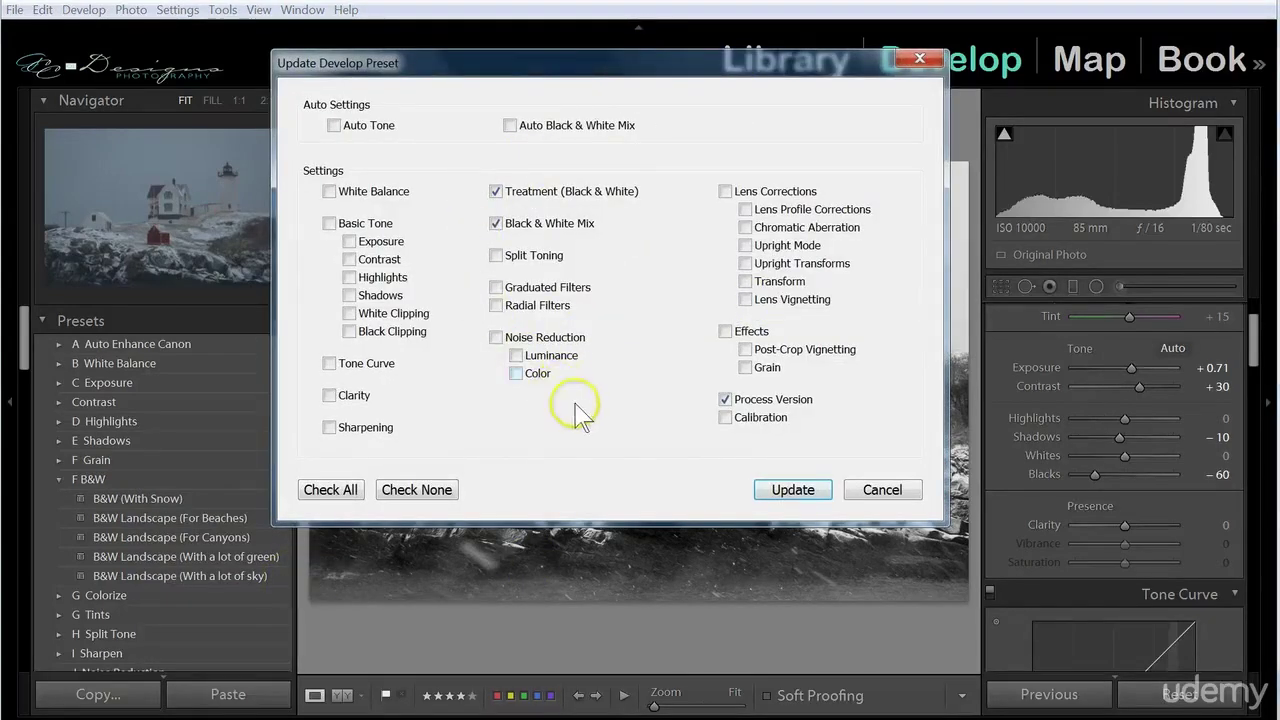
click(779, 492)
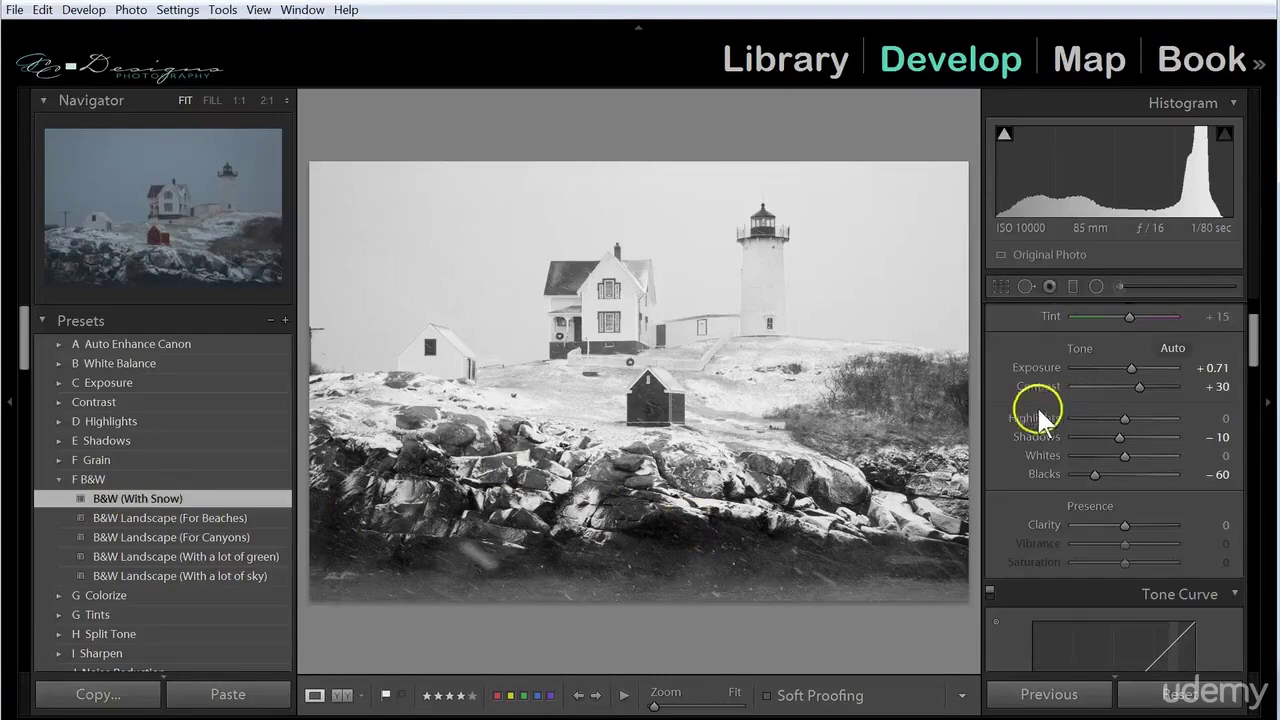
Step: Switch the lighthouse photo from the Black & White Mix back to the Color adjustments
scroll(1026, 479, up, 1)
scroll(1020, 499, down, 10)
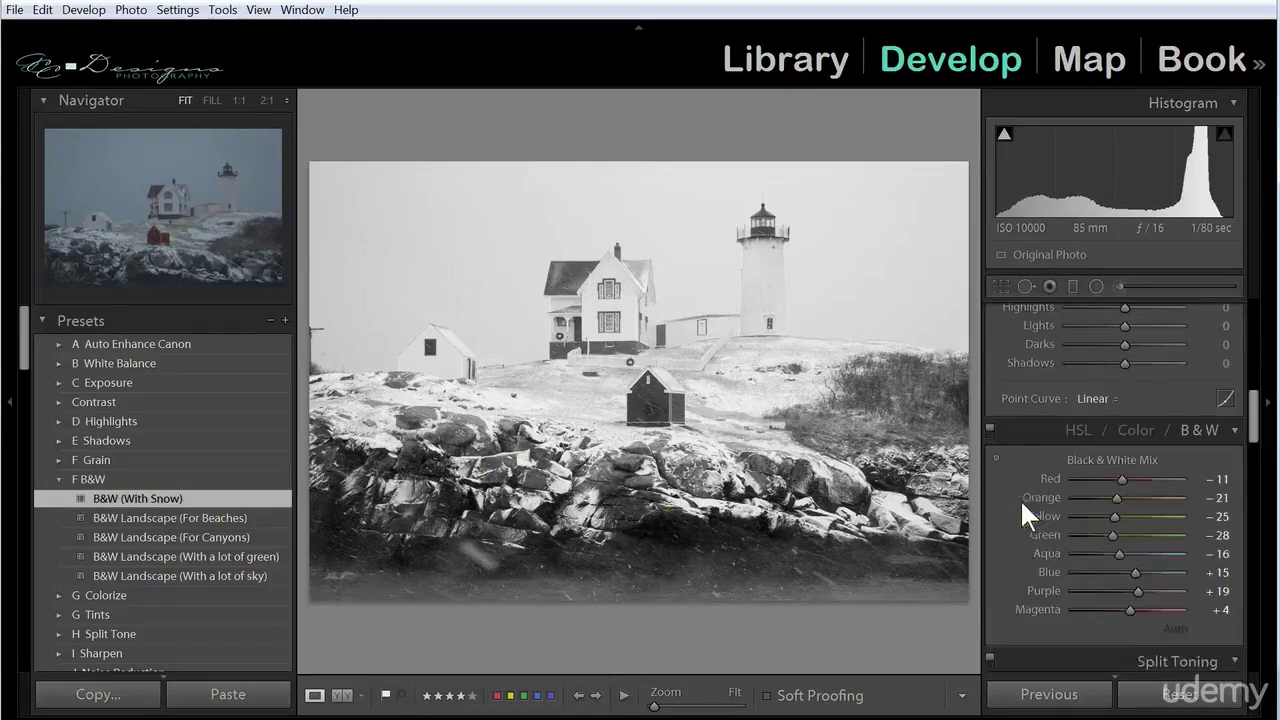
click(1133, 430)
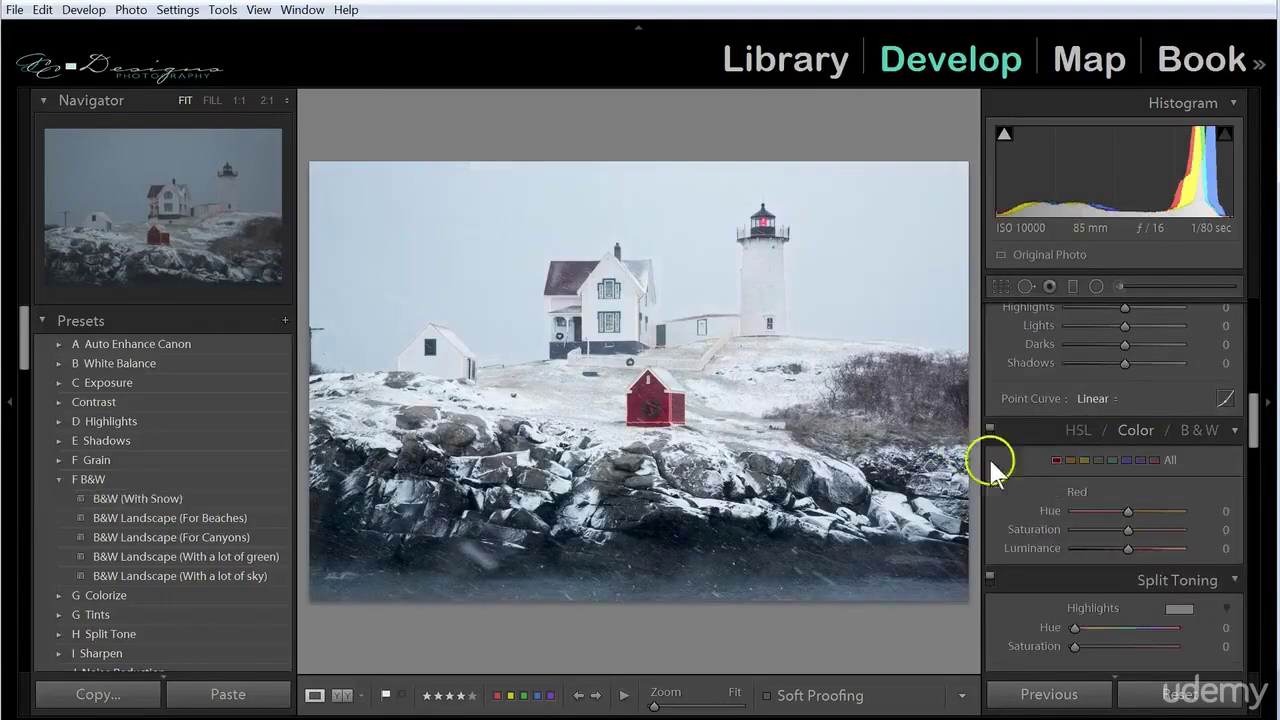
Step: Apply the B&W (With Snow) preset to the snowy lighthouse photo
click(112, 498)
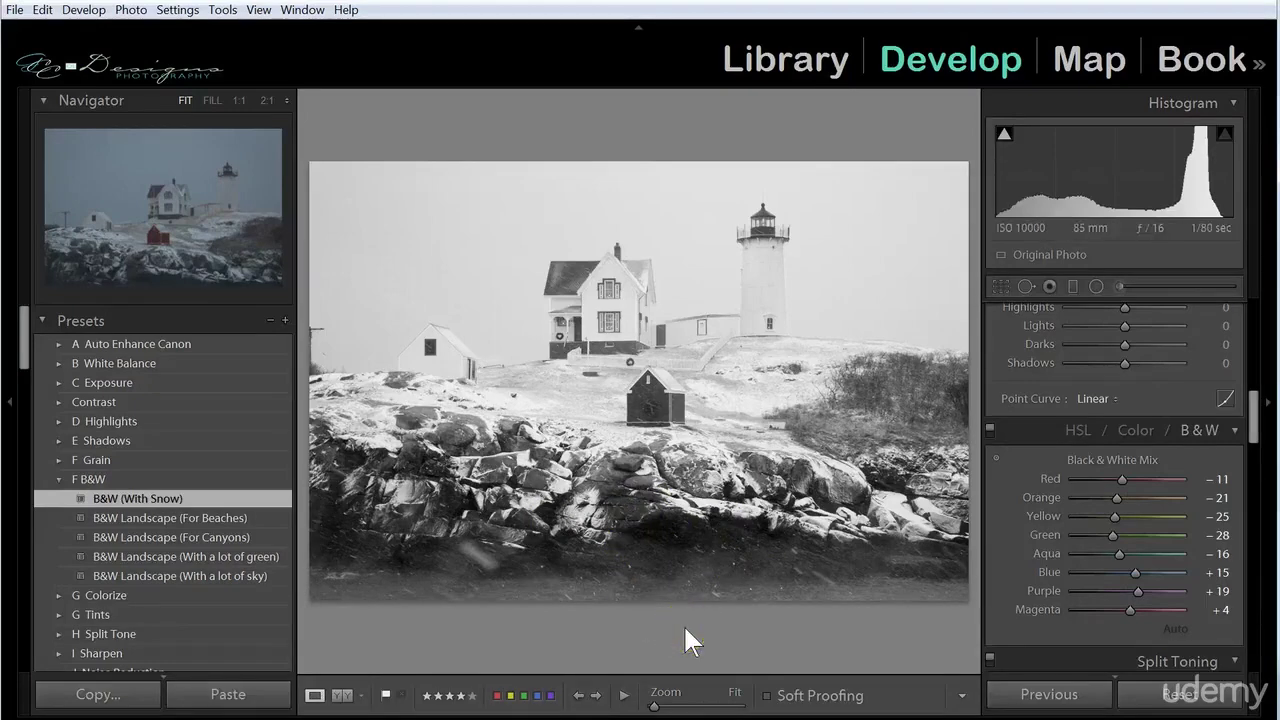
click(320, 694)
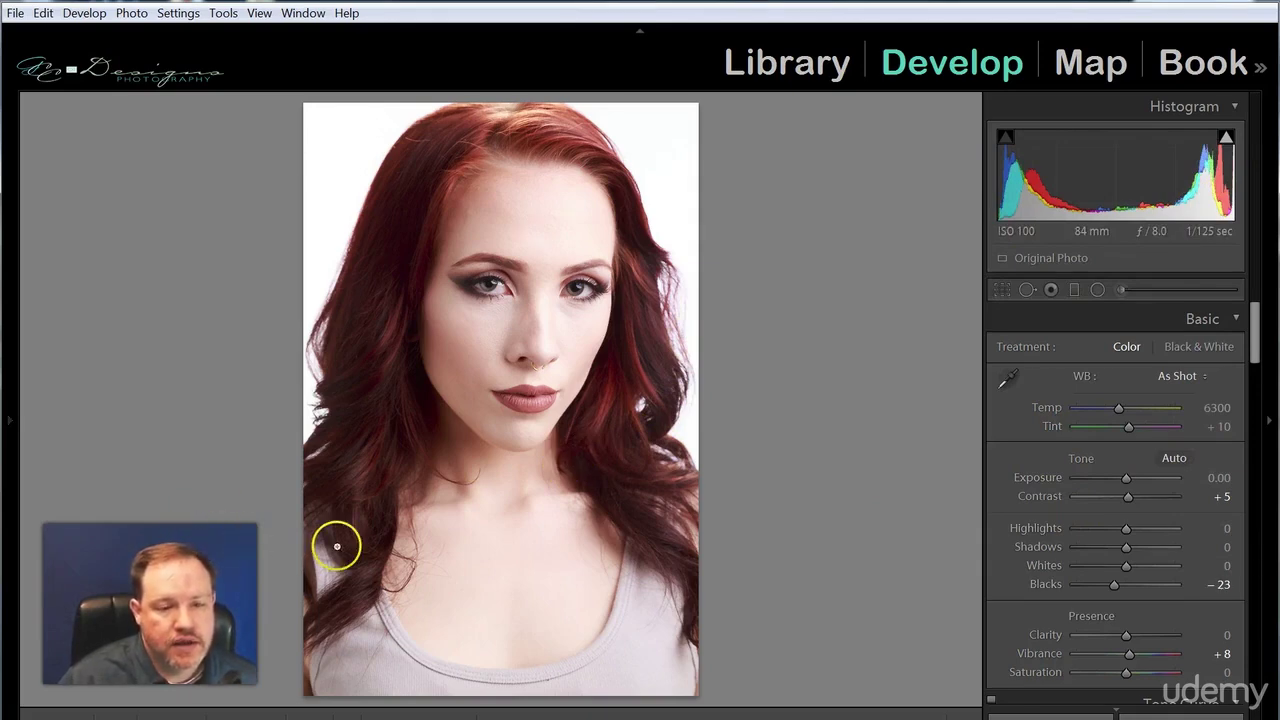
Step: Inspect the portrait's skin around the lips and nose up close and load the Soften Skin effect into the Adjustment Brush
click(509, 431)
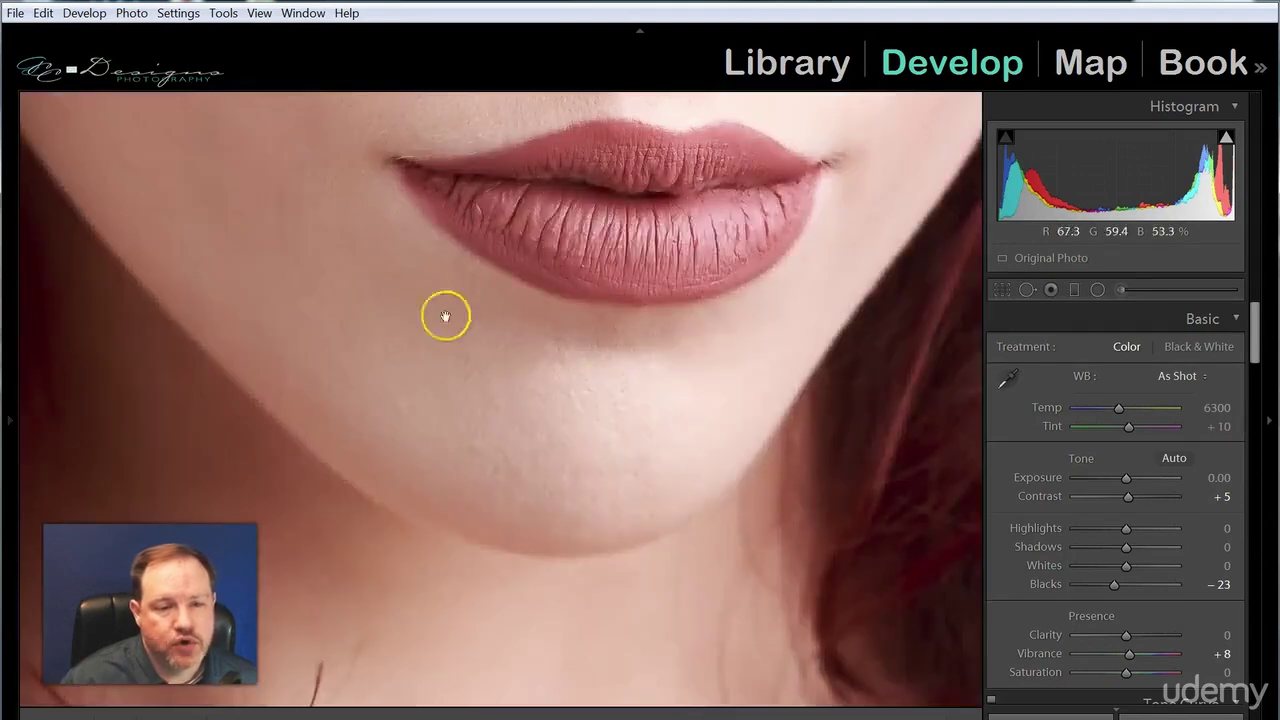
drag(420, 244, 484, 597)
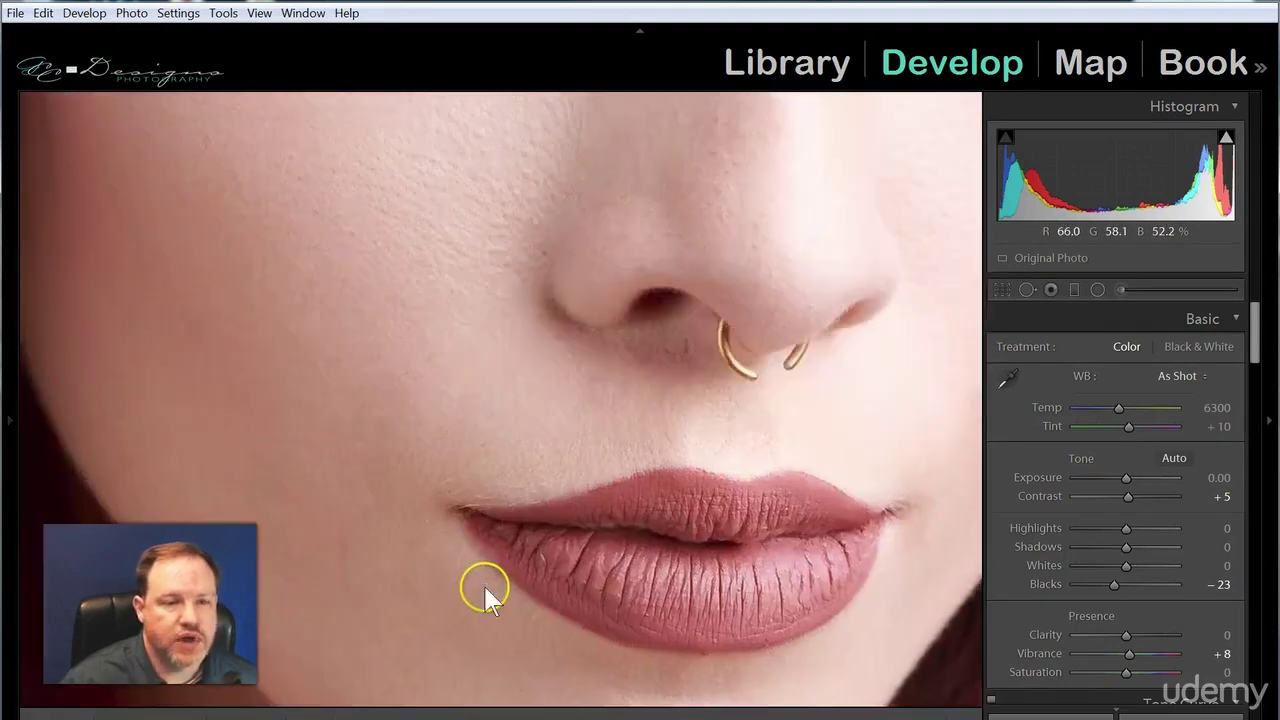
click(511, 255)
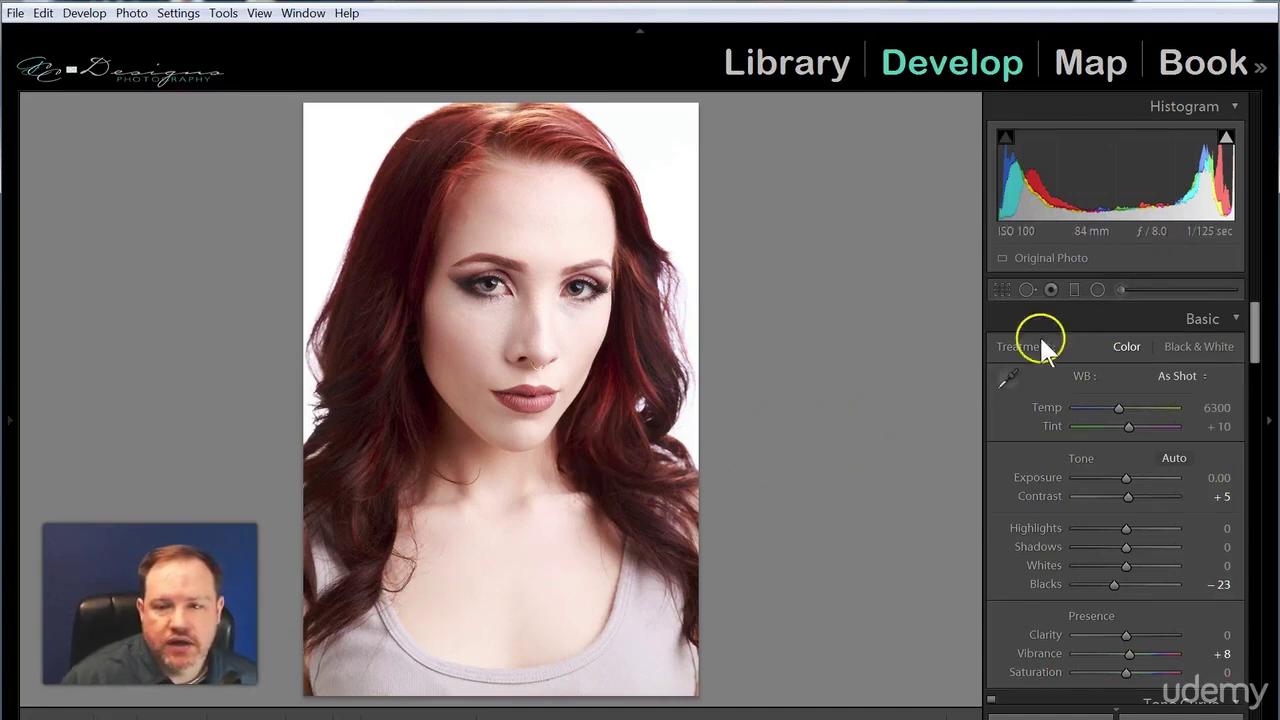
click(1121, 290)
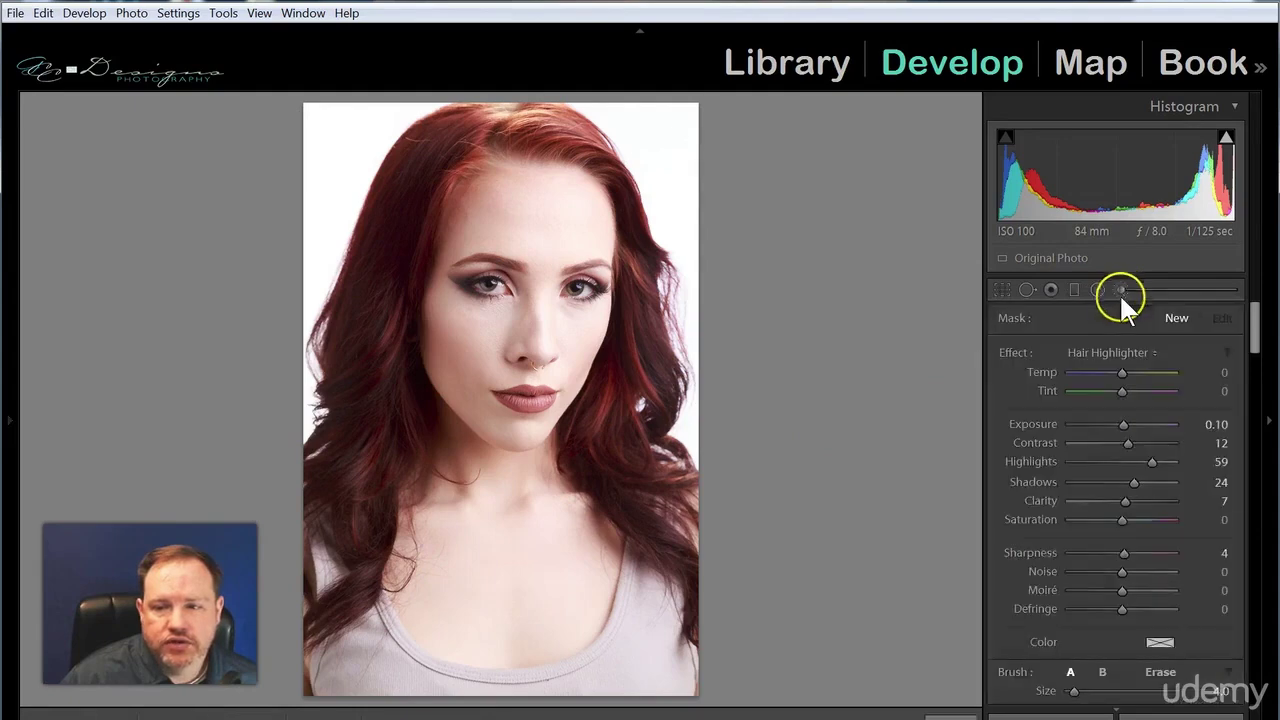
click(1134, 354)
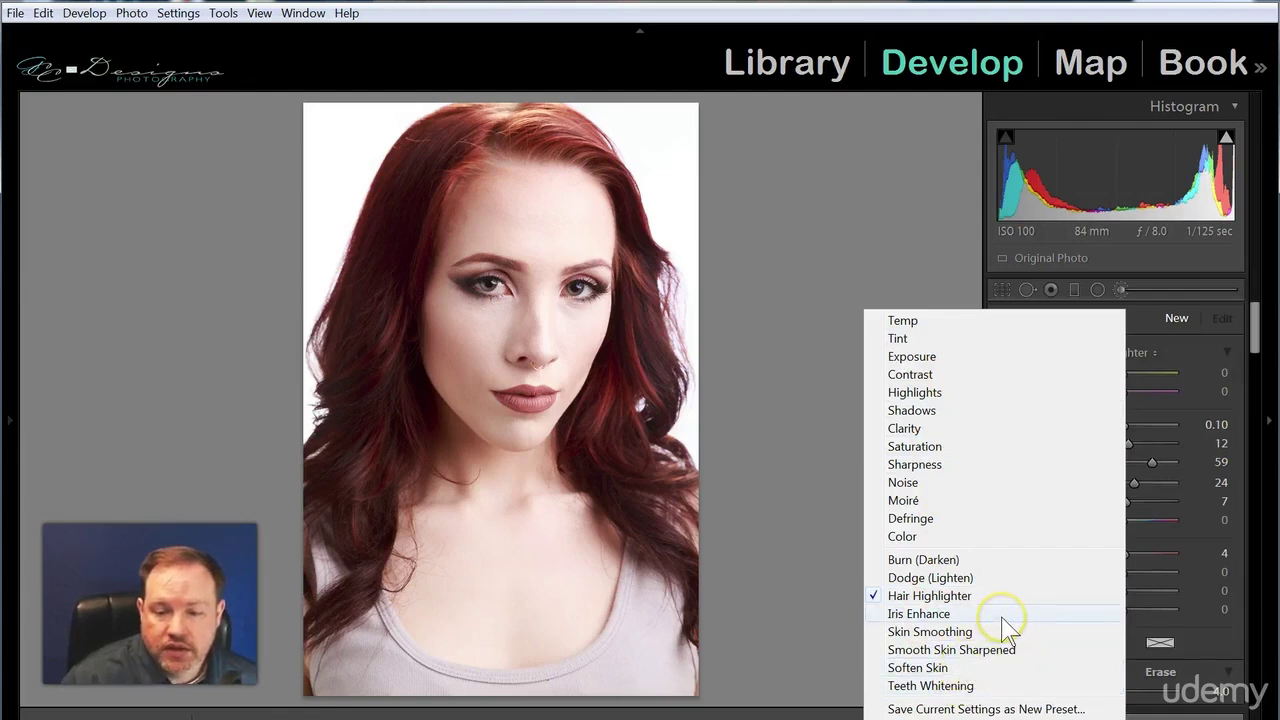
click(906, 668)
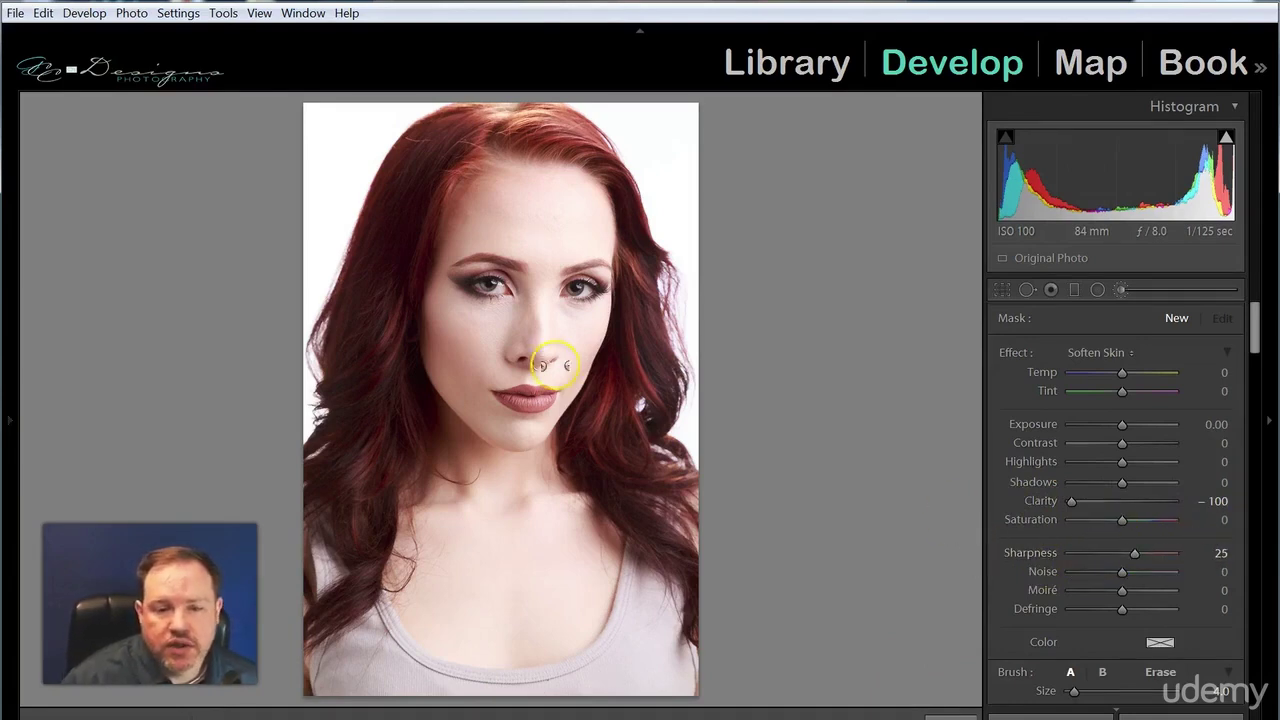
Step: Set the Adjustment Brush's clarity to -59 and its sharpness to 11
drag(1071, 500, 1089, 502)
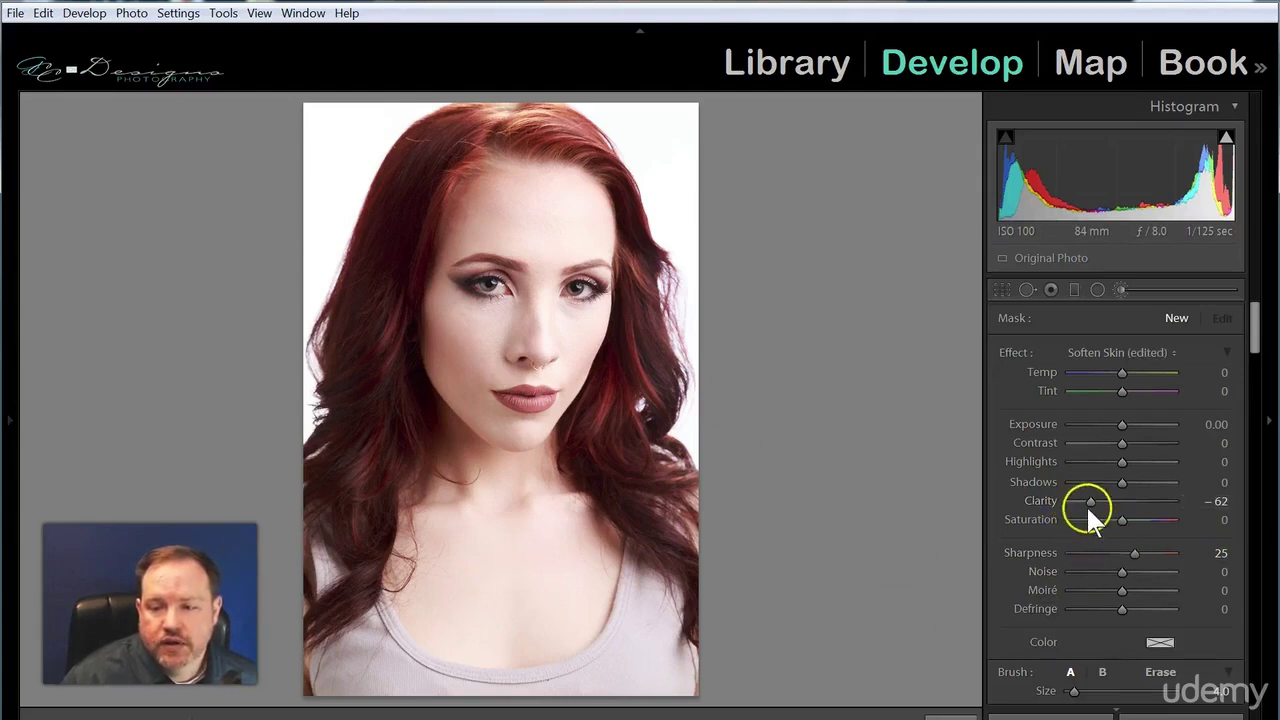
drag(1089, 500, 1092, 500)
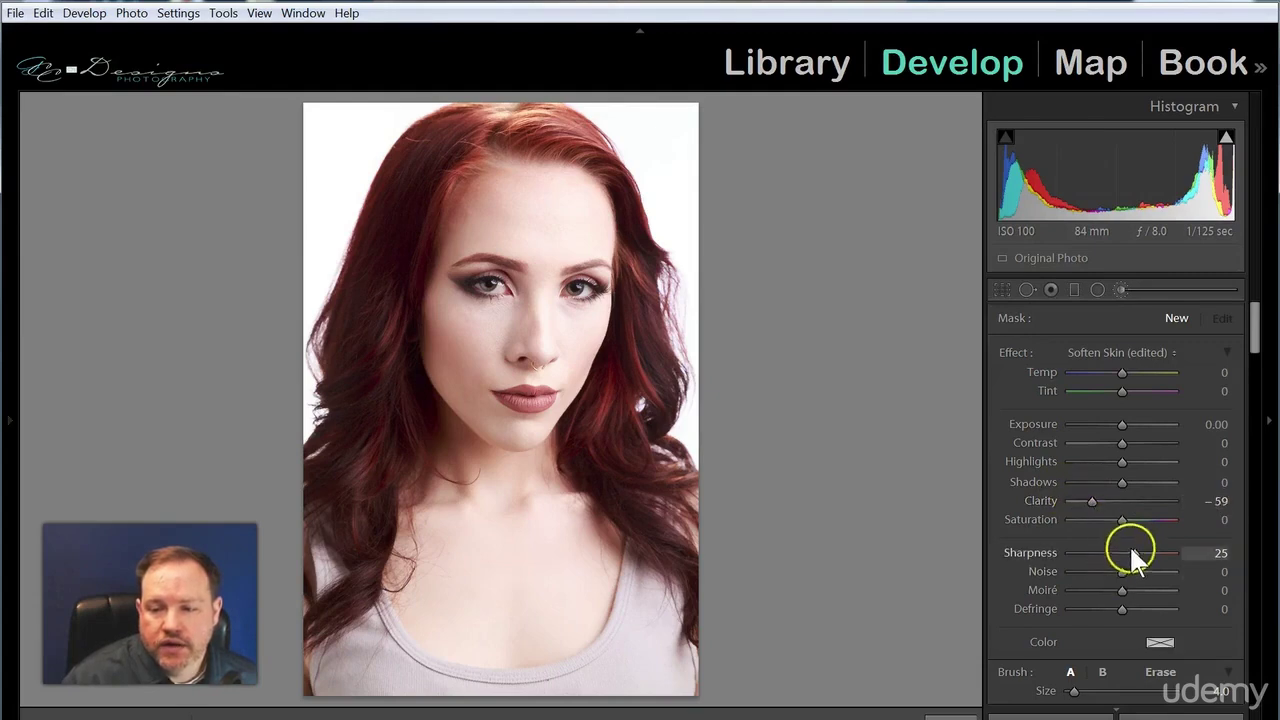
drag(1131, 556, 1129, 556)
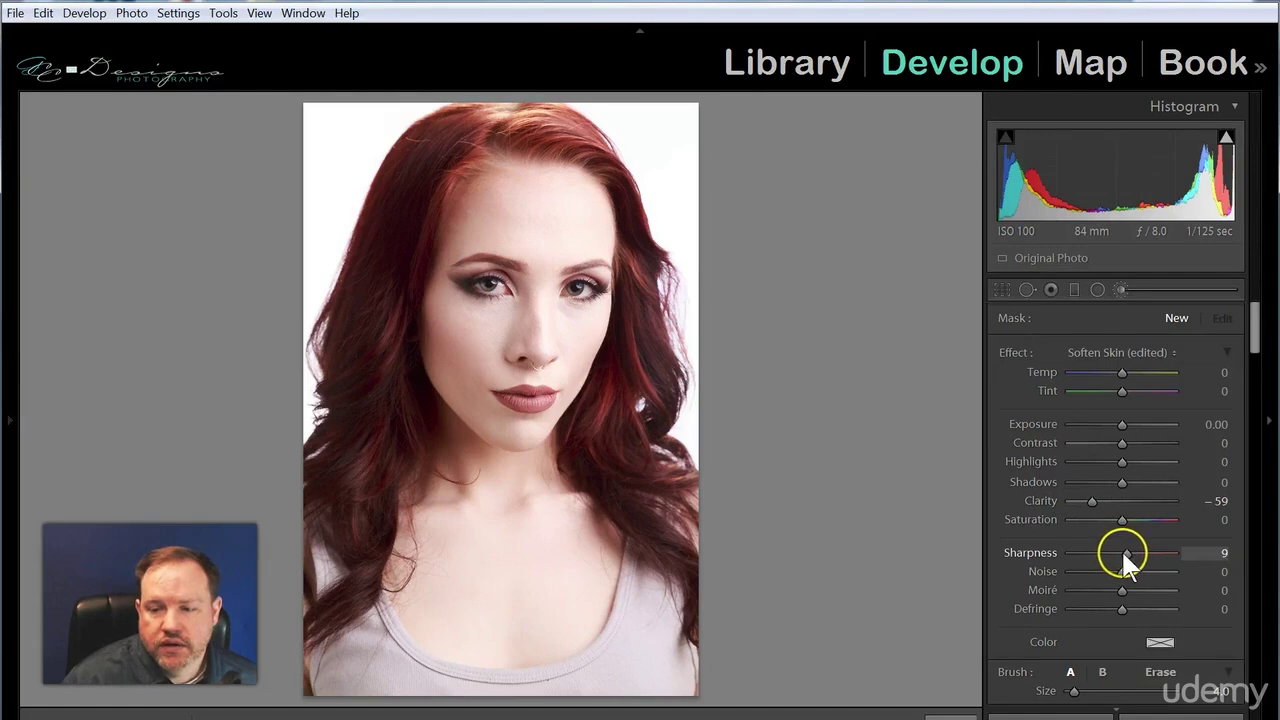
drag(1124, 556, 1126, 556)
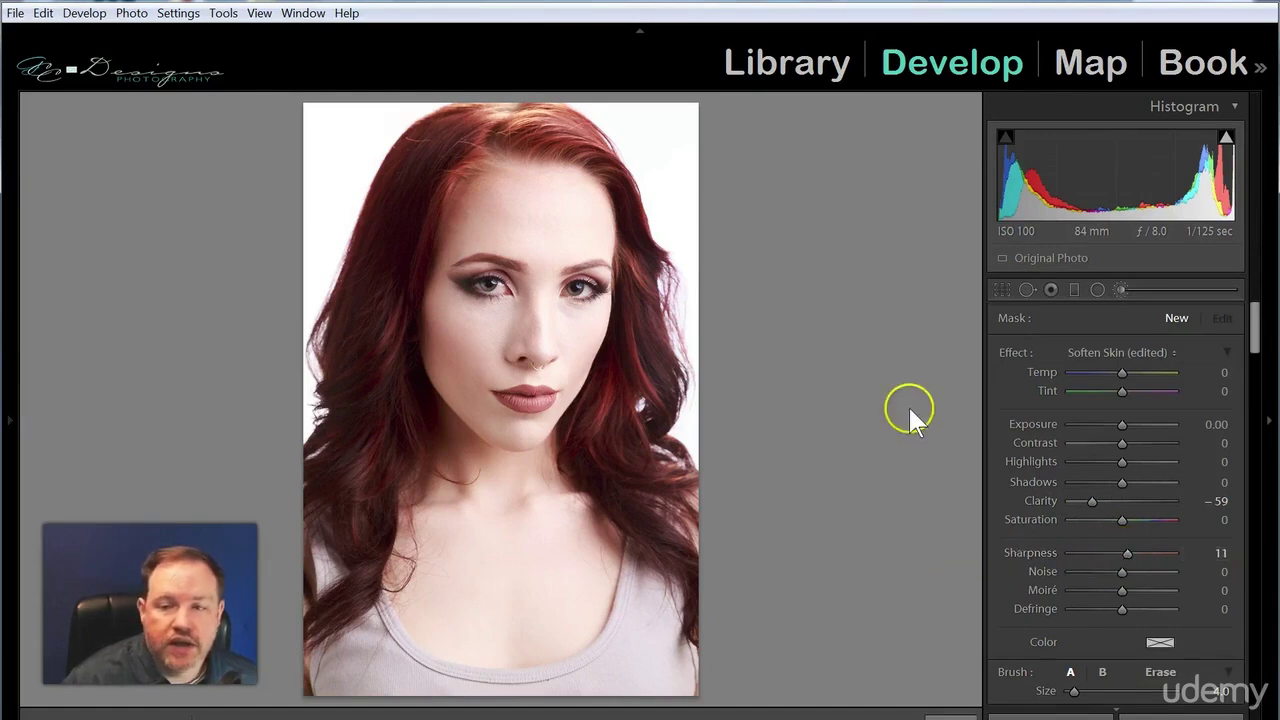
Step: Name a new brush preset "Soft smooth skin" and cancel its creation
click(1112, 352)
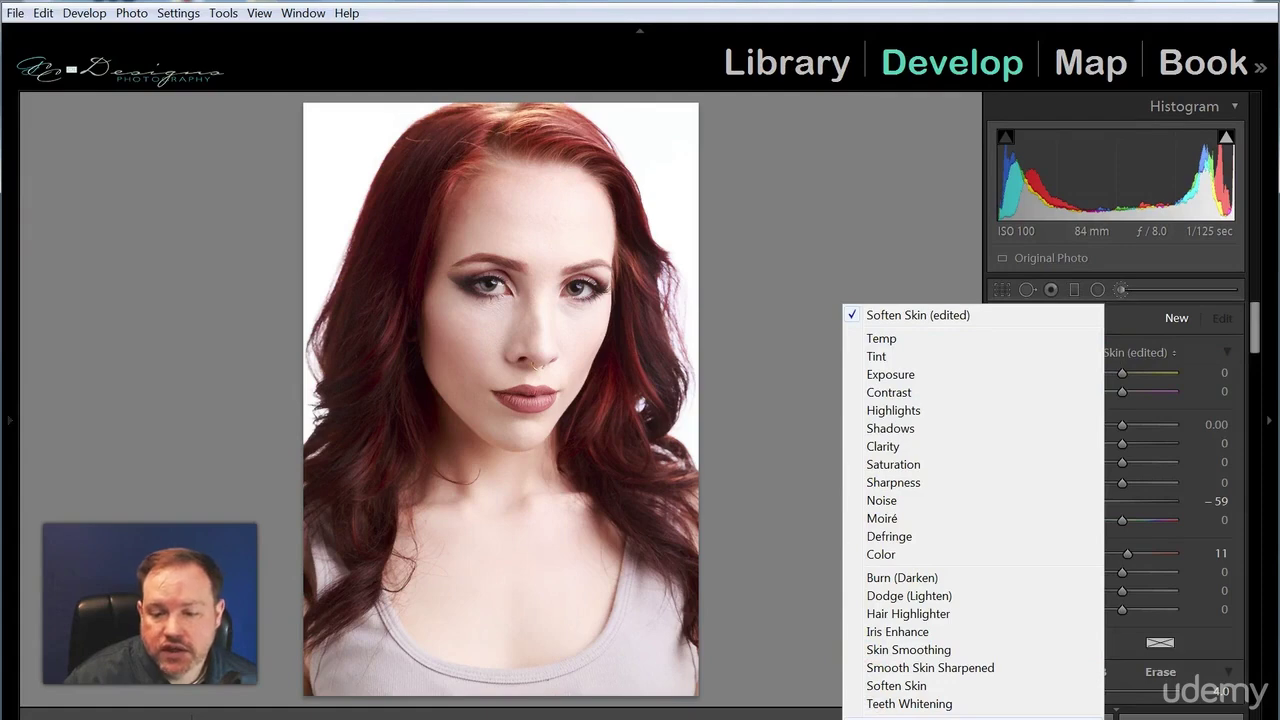
click(930, 716)
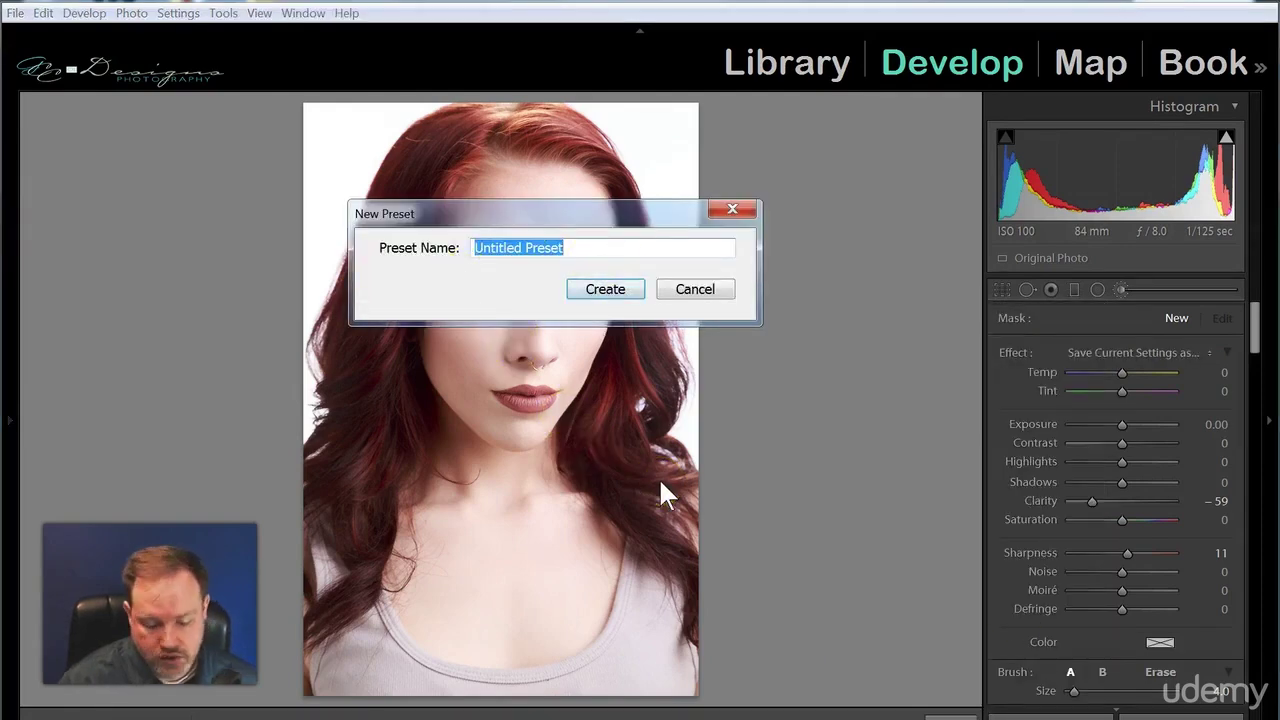
text(Soft smooth skin)
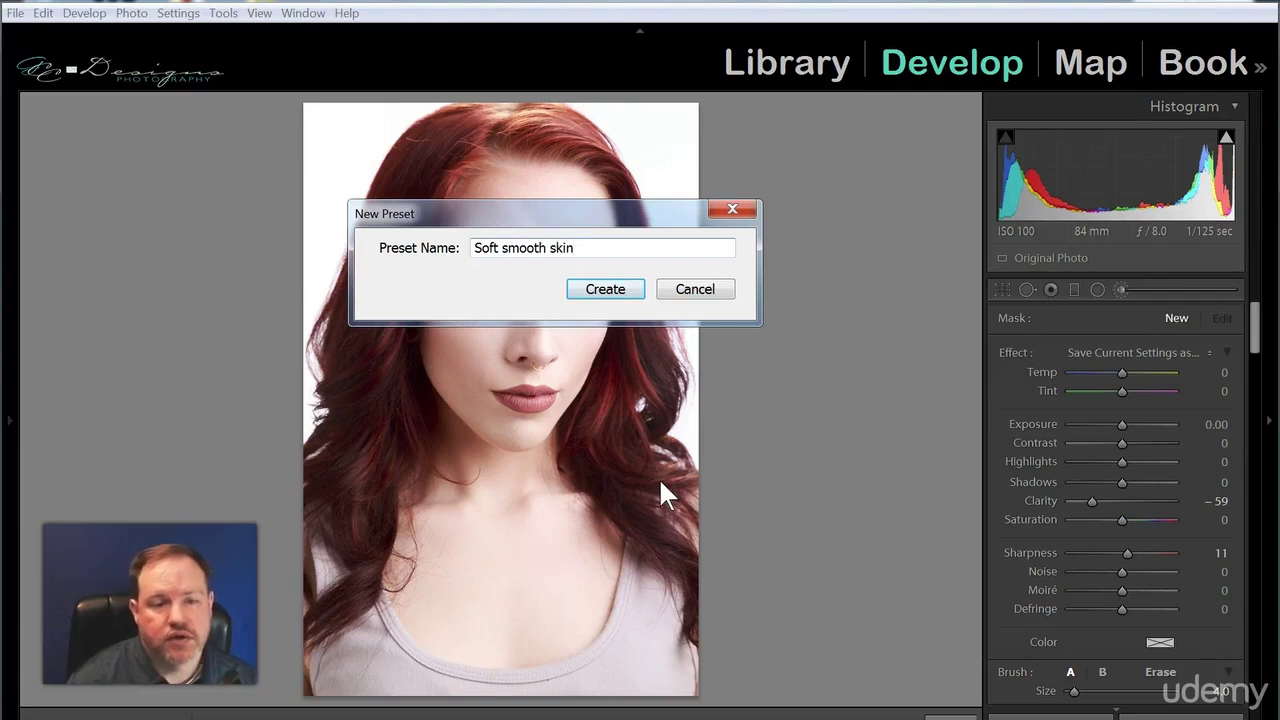
click(706, 289)
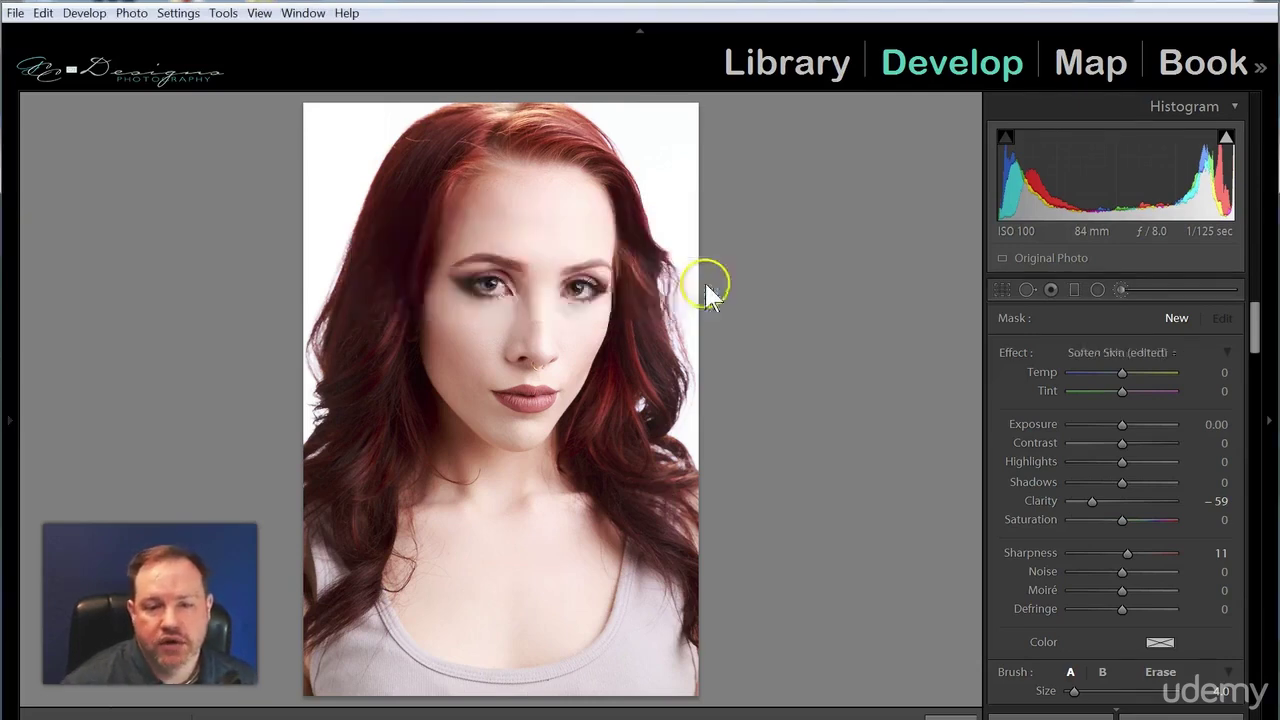
Step: Load the Smooth Skin Sharpened effect and brush it over the skin of the face, starting from the forehead
click(1095, 352)
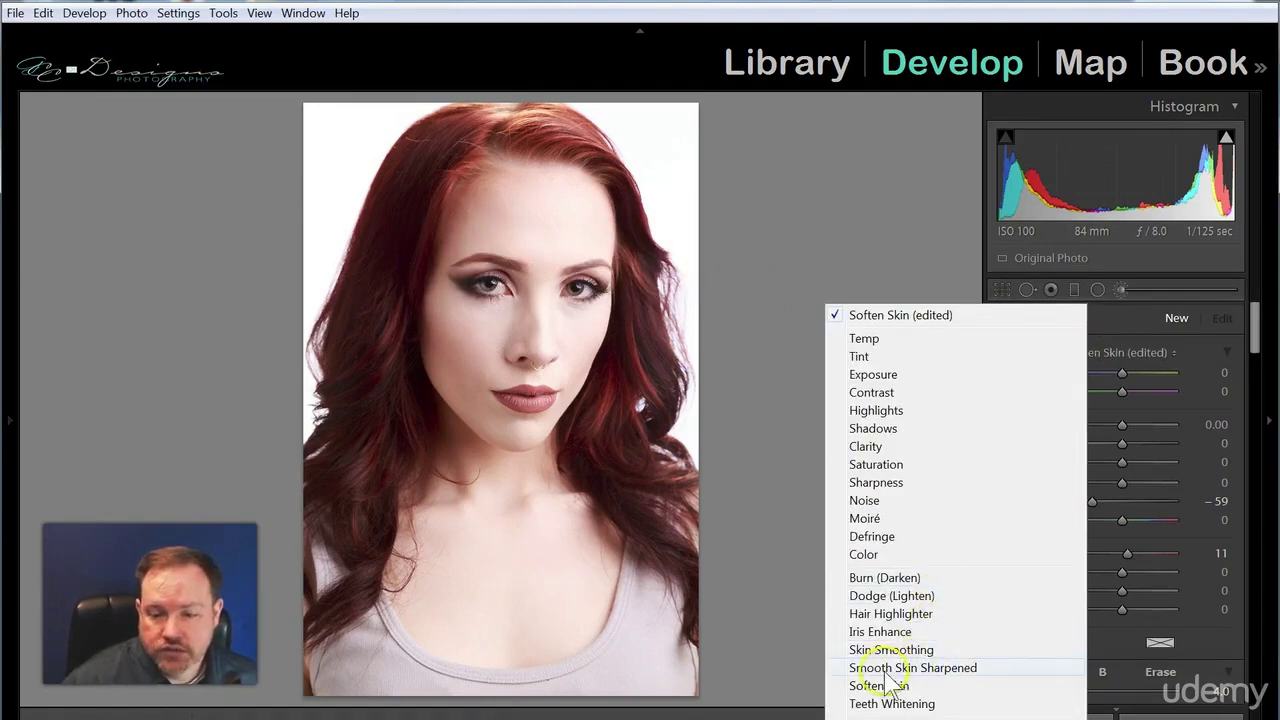
click(936, 668)
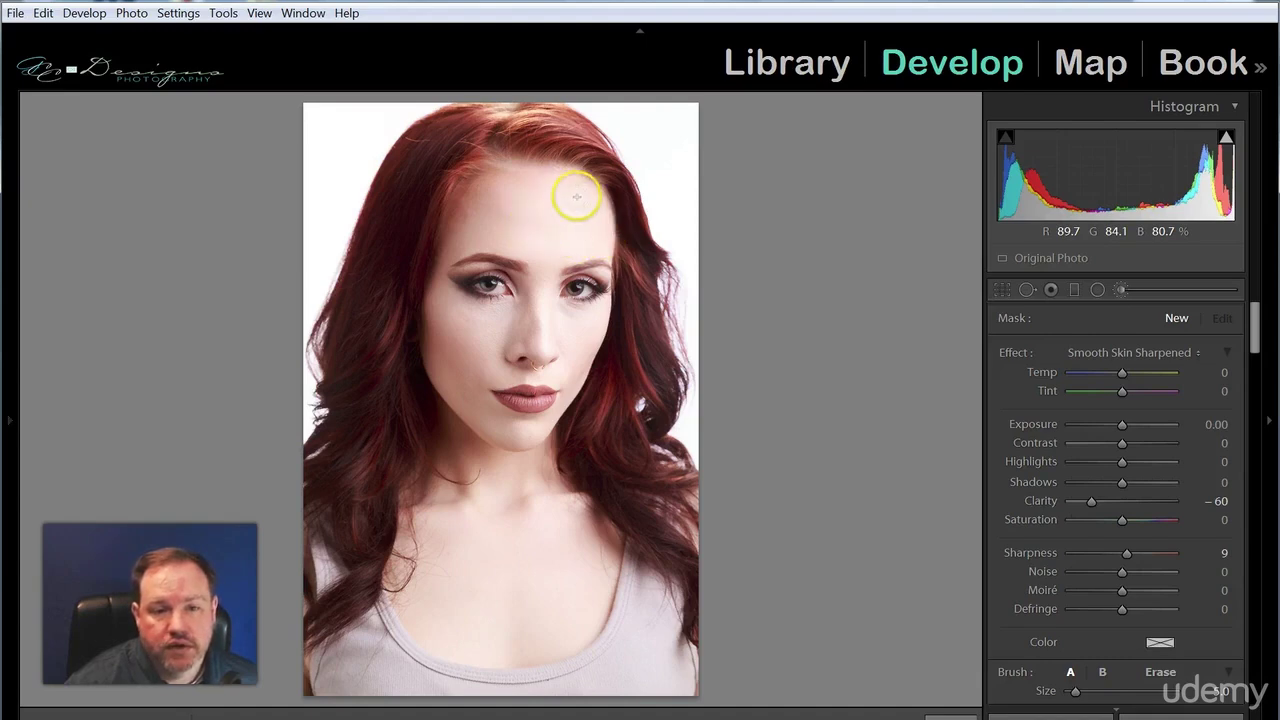
drag(537, 191, 546, 272)
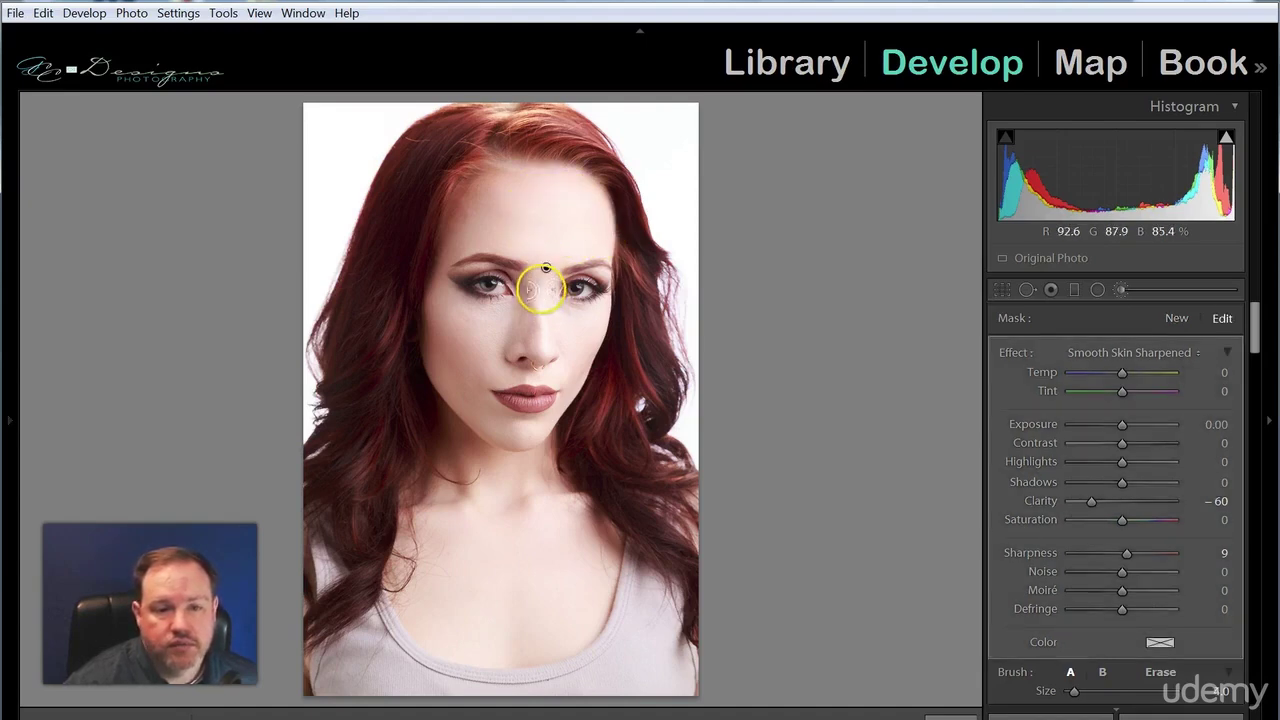
mouse_move(540, 347)
mouse_down()
mouse_move(541, 313)
mouse_move(525, 335)
mouse_move(528, 299)
mouse_move(515, 348)
mouse_move(515, 315)
mouse_move(486, 314)
mouse_move(508, 307)
mouse_move(448, 305)
mouse_move(490, 327)
mouse_move(457, 319)
mouse_move(459, 332)
mouse_move(501, 347)
mouse_move(454, 321)
mouse_move(498, 363)
mouse_move(486, 388)
mouse_move(500, 374)
mouse_move(561, 373)
mouse_move(558, 319)
mouse_move(579, 324)
mouse_move(556, 310)
mouse_move(601, 316)
mouse_move(555, 418)
mouse_move(508, 435)
mouse_move(524, 441)
mouse_move(480, 395)
mouse_move(483, 418)
mouse_move(480, 389)
mouse_move(480, 417)
mouse_move(443, 346)
mouse_move(463, 386)
mouse_move(483, 365)
mouse_move(517, 366)
mouse_move(449, 323)
mouse_move(481, 490)
mouse_move(517, 537)
mouse_move(557, 546)
mouse_move(459, 624)
mouse_move(443, 534)
mouse_move(546, 557)
mouse_move(489, 571)
mouse_move(587, 555)
mouse_move(737, 563)
mouse_up()
scroll(486, 543, up, 2)
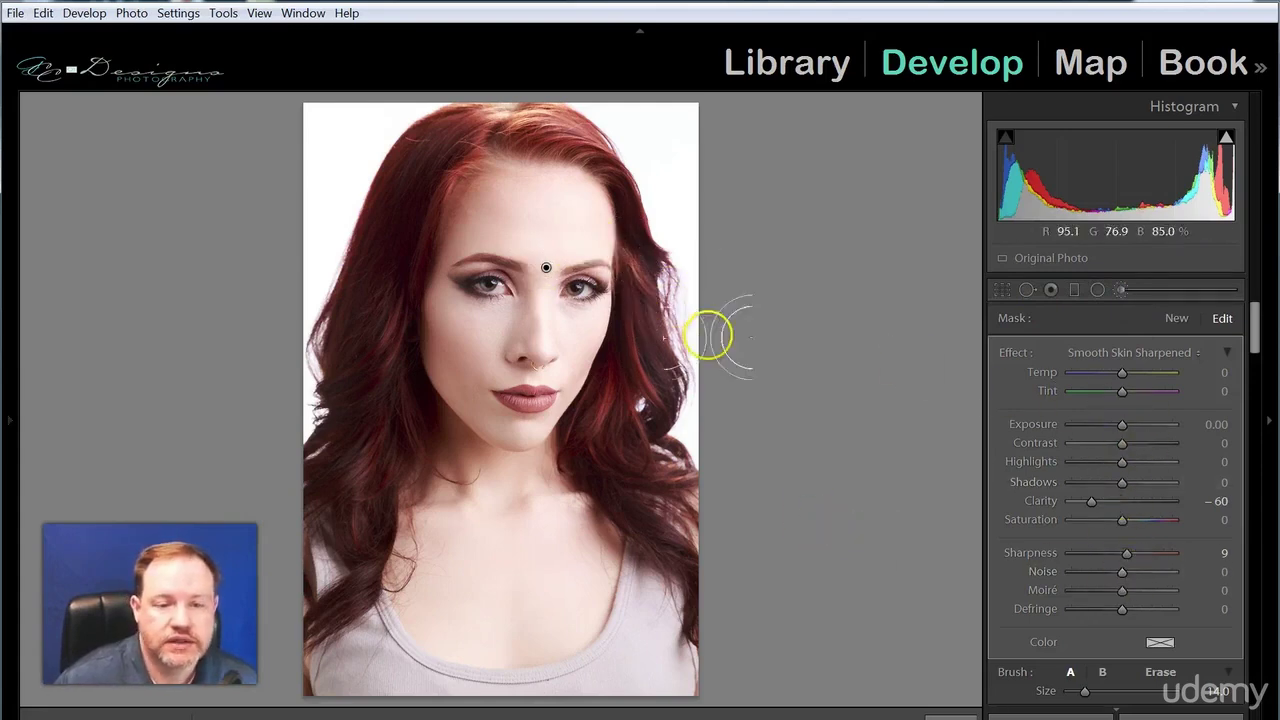
Step: Start a new Adjustment Brush mask with the Hair Highlighter effect
click(1176, 319)
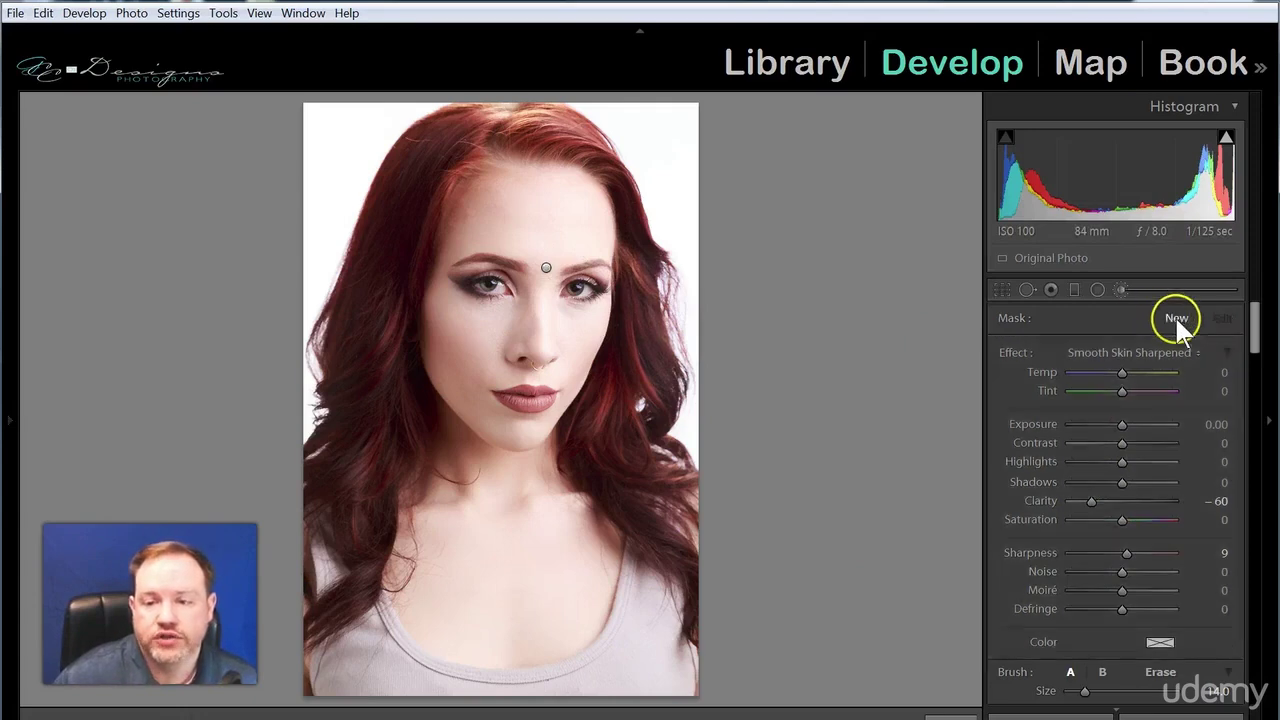
click(1097, 350)
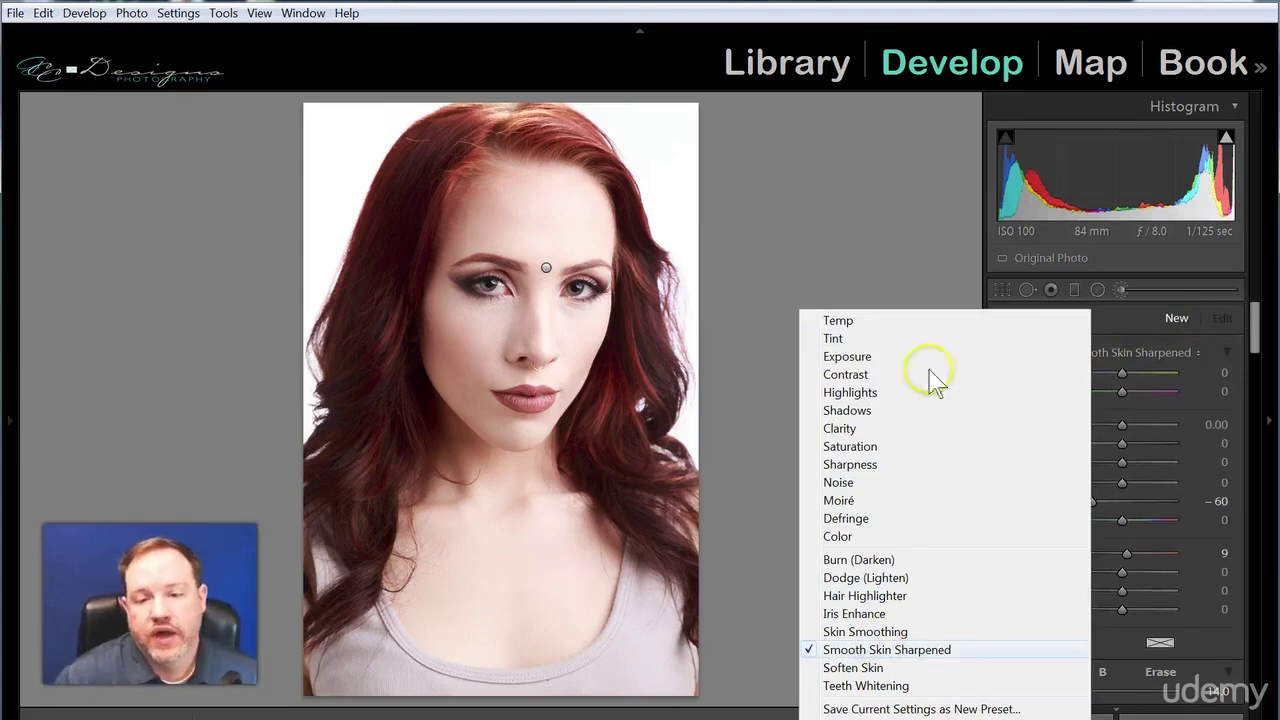
click(906, 263)
scroll(1025, 490, down, 2)
scroll(1018, 489, down, 2)
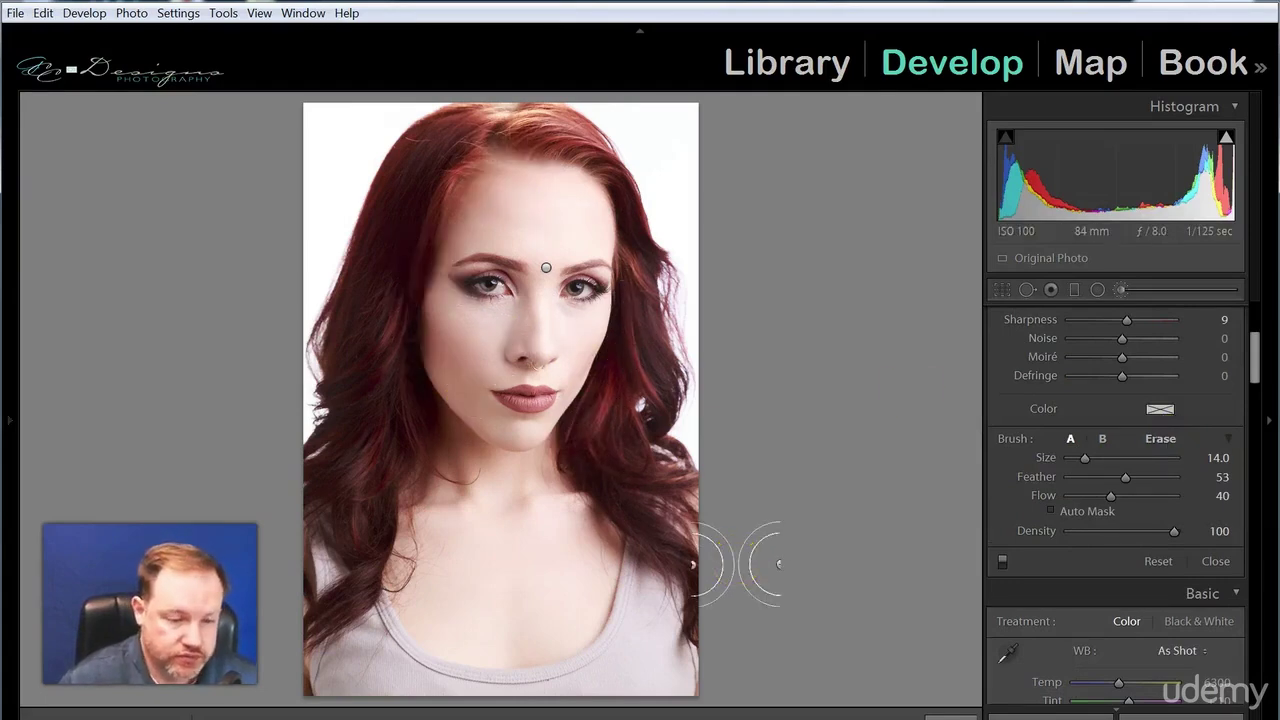
scroll(1007, 467, up, 4)
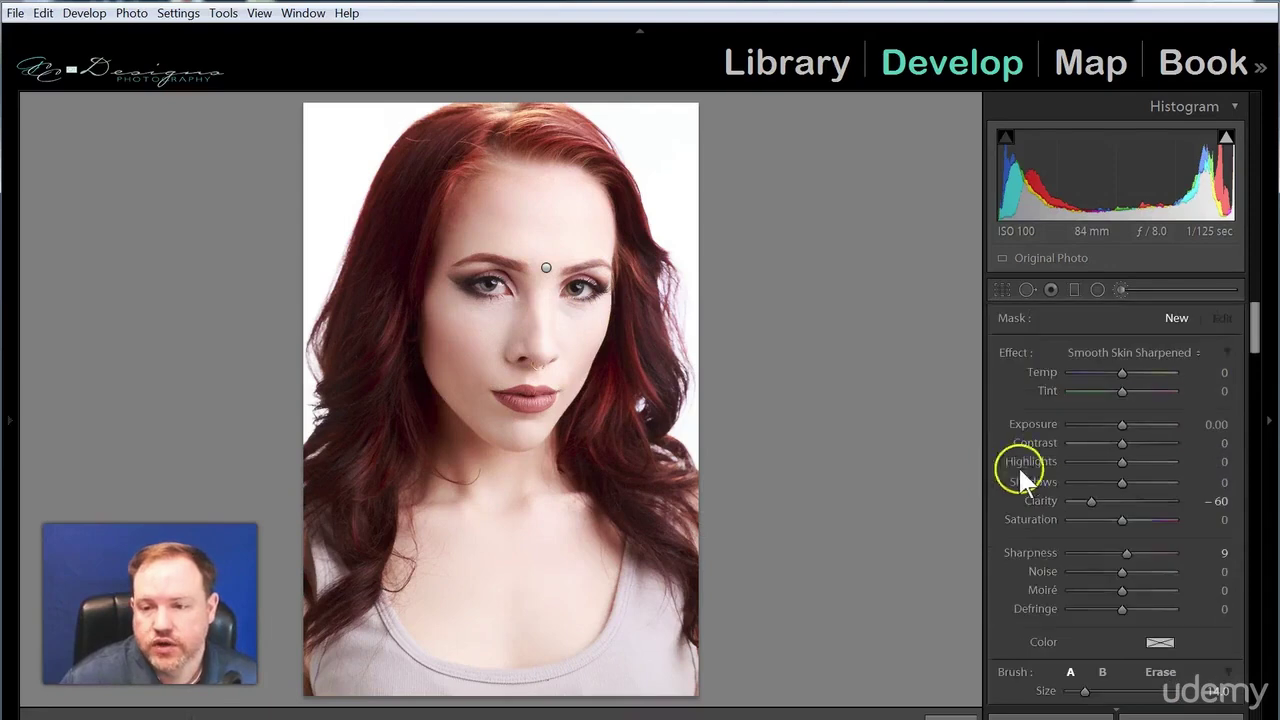
click(1159, 360)
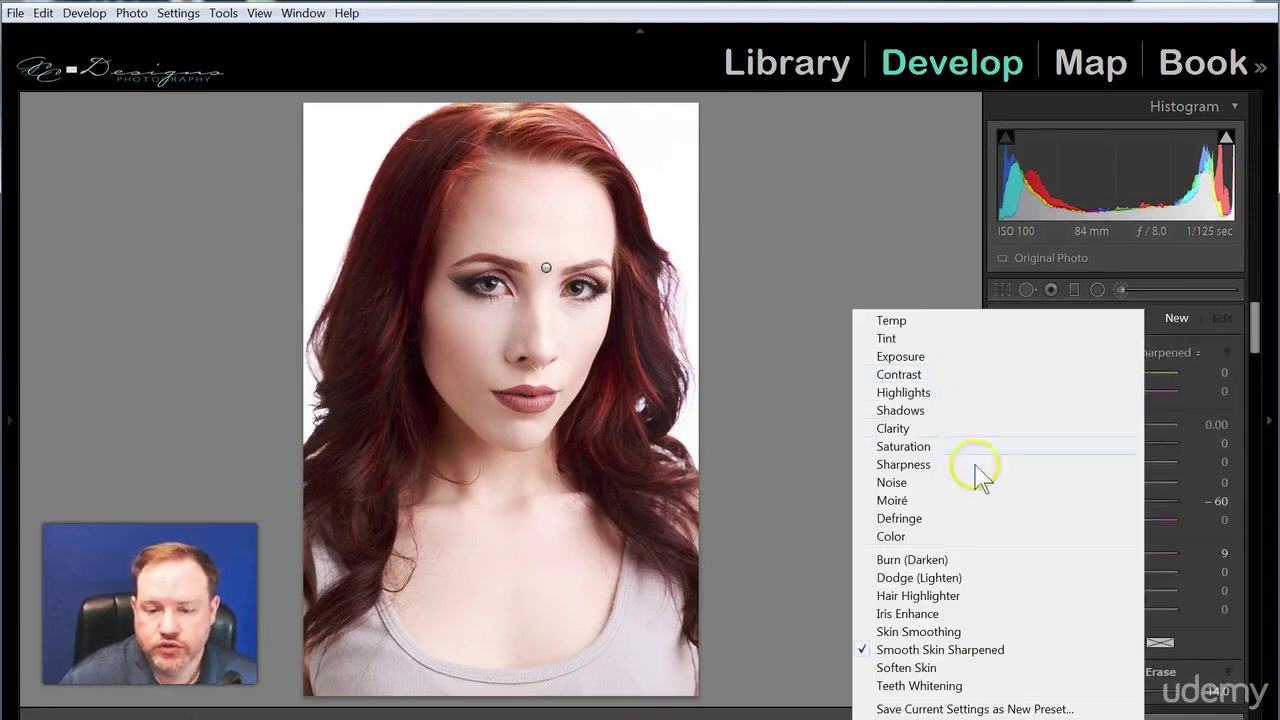
click(918, 596)
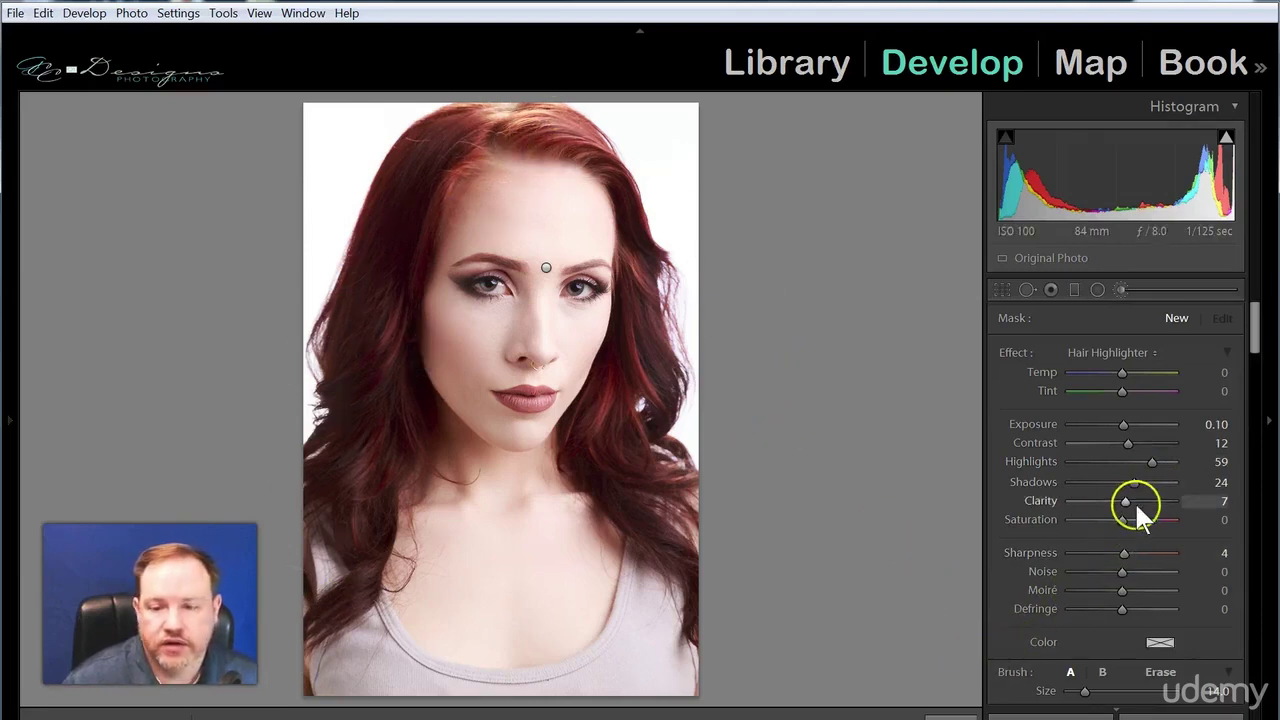
Step: Paint the Hair Highlighter effect over the hair on both sides of the head with a size 9 brush
scroll(601, 445, down, 4)
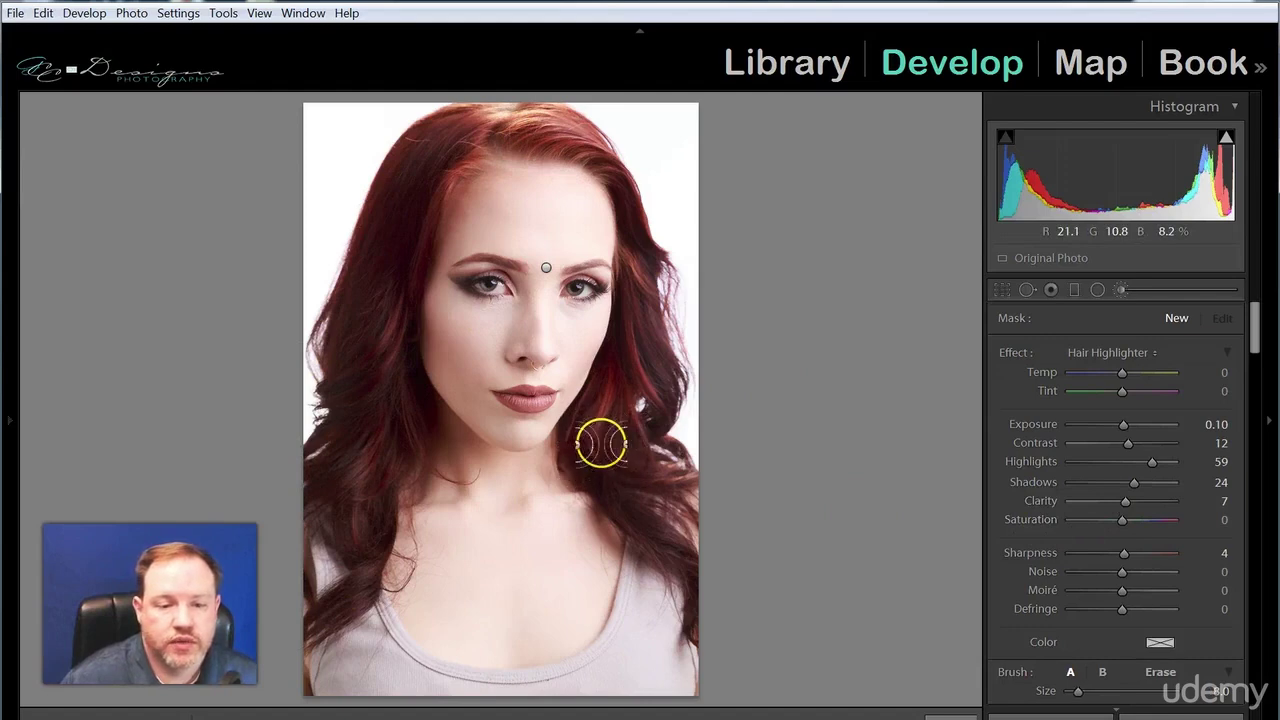
drag(410, 138, 437, 144)
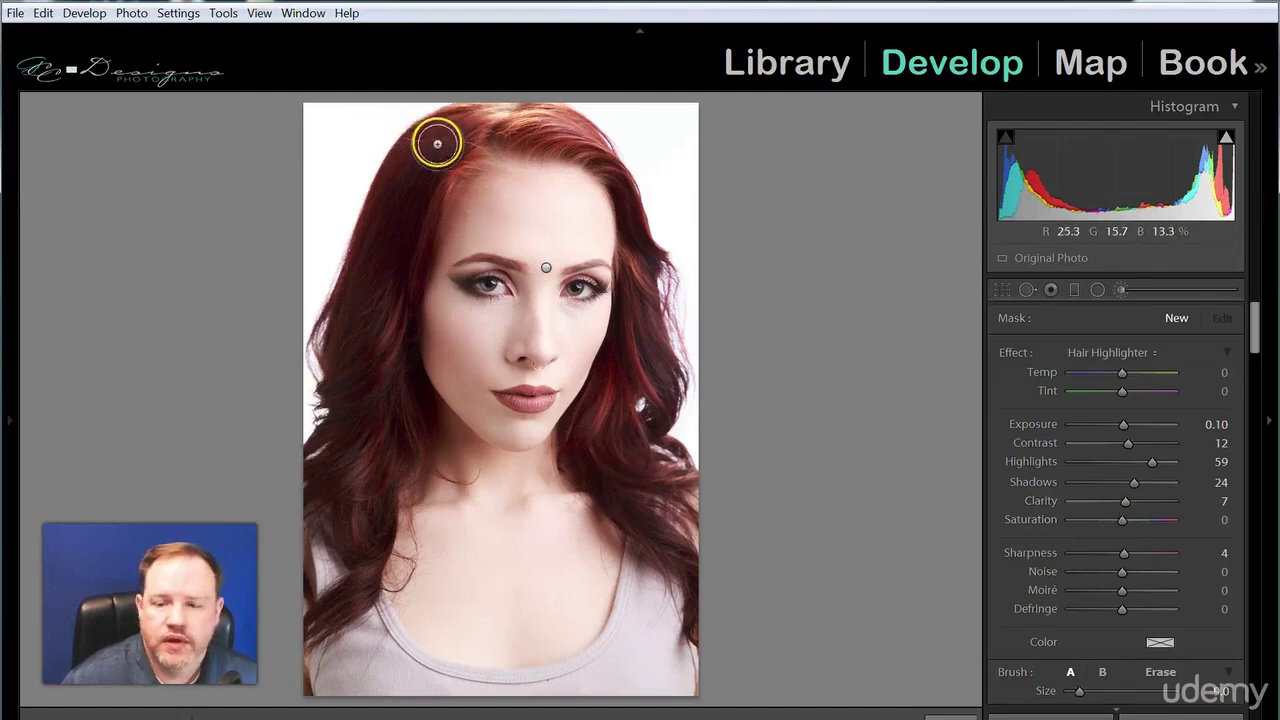
scroll(1069, 549, down, 5)
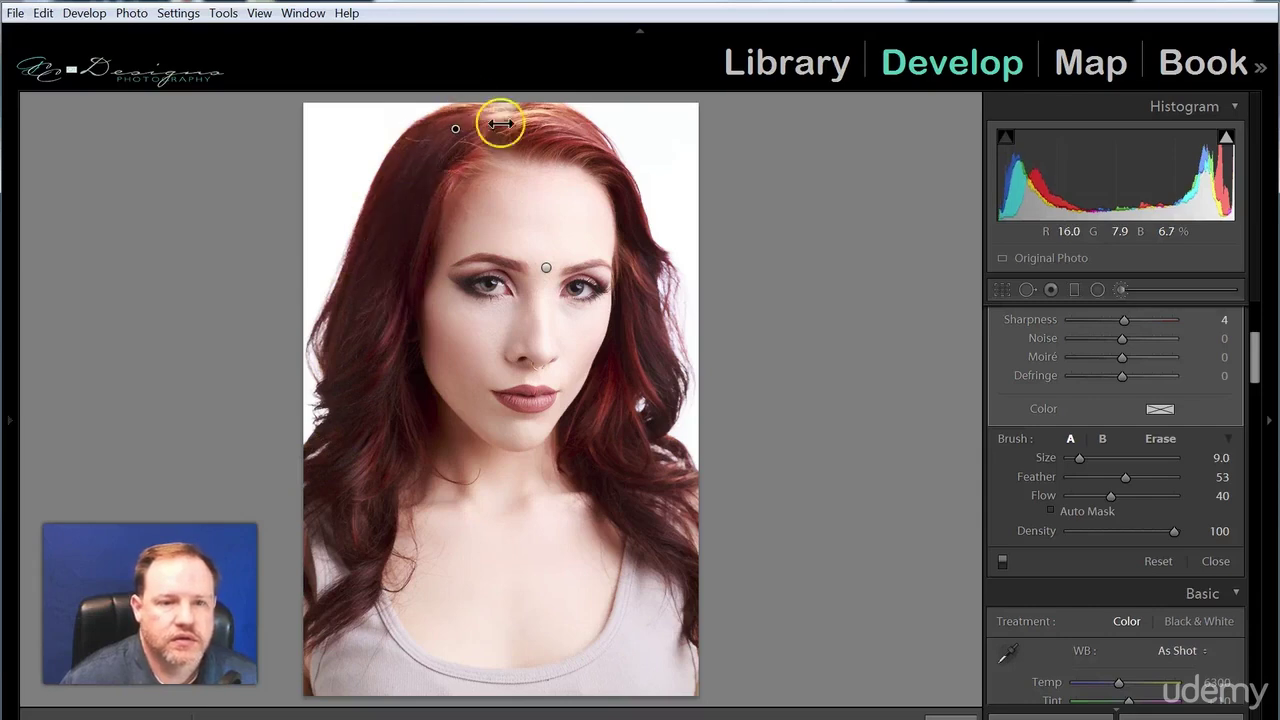
mouse_move(553, 125)
mouse_down()
mouse_move(628, 190)
mouse_move(626, 178)
mouse_move(645, 254)
mouse_move(649, 205)
mouse_move(664, 404)
mouse_move(663, 351)
mouse_move(646, 332)
mouse_move(617, 443)
mouse_move(620, 385)
mouse_move(613, 460)
mouse_move(608, 409)
mouse_move(589, 472)
mouse_move(633, 397)
mouse_move(638, 286)
mouse_move(654, 357)
mouse_move(656, 342)
mouse_move(644, 478)
mouse_move(622, 491)
mouse_move(694, 567)
mouse_move(660, 414)
mouse_move(673, 496)
mouse_move(666, 351)
mouse_up()
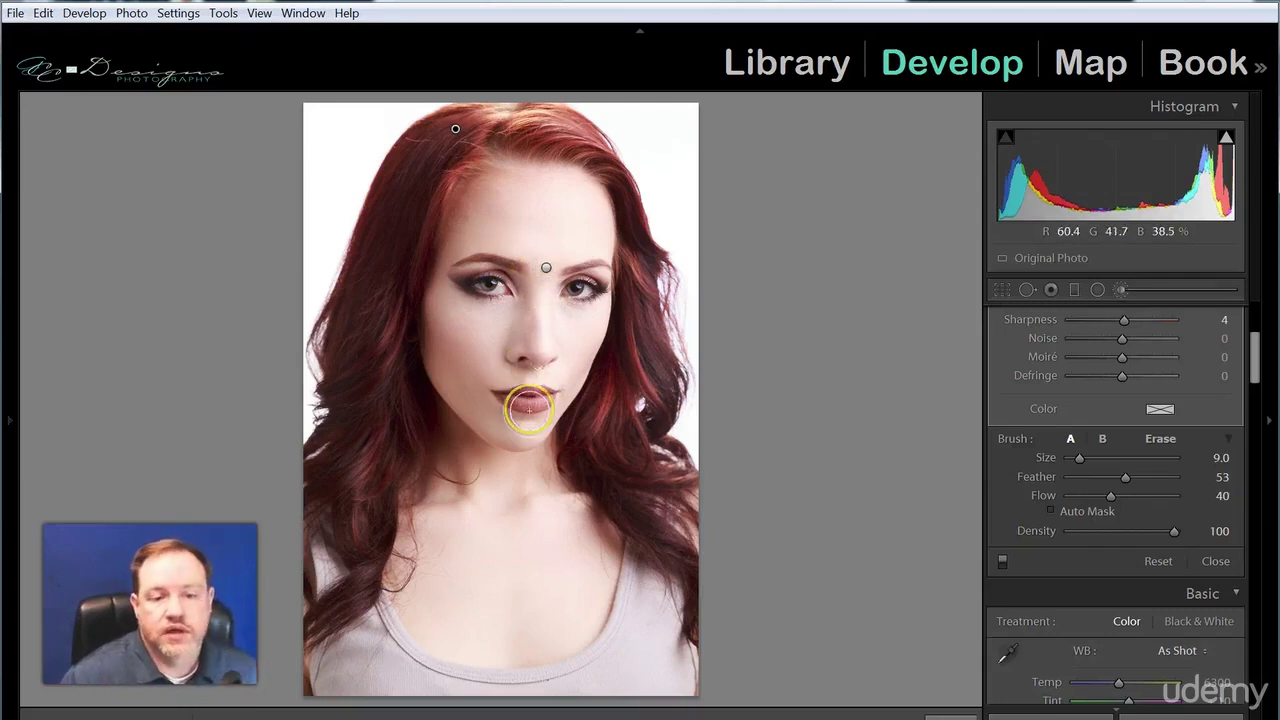
Step: Paint a new Hair Highlighter mask over the lips at close zoom and enlarge the brush to size 10
click(1120, 289)
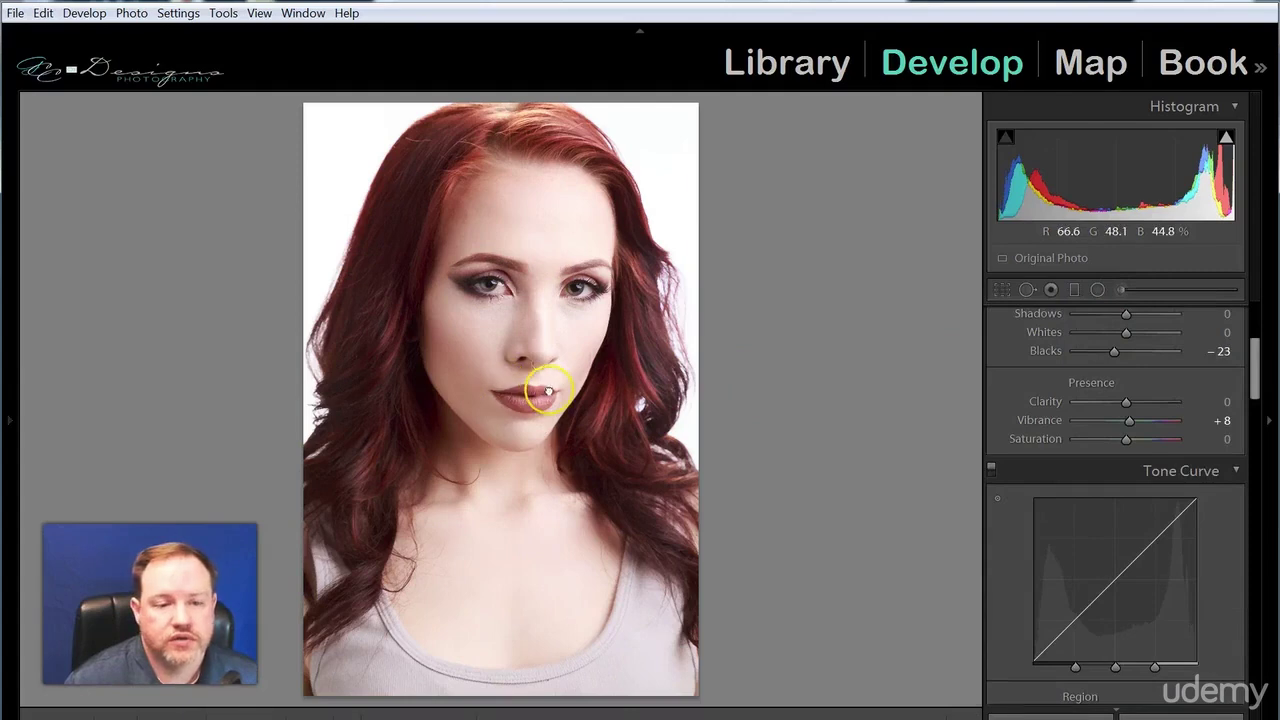
click(548, 390)
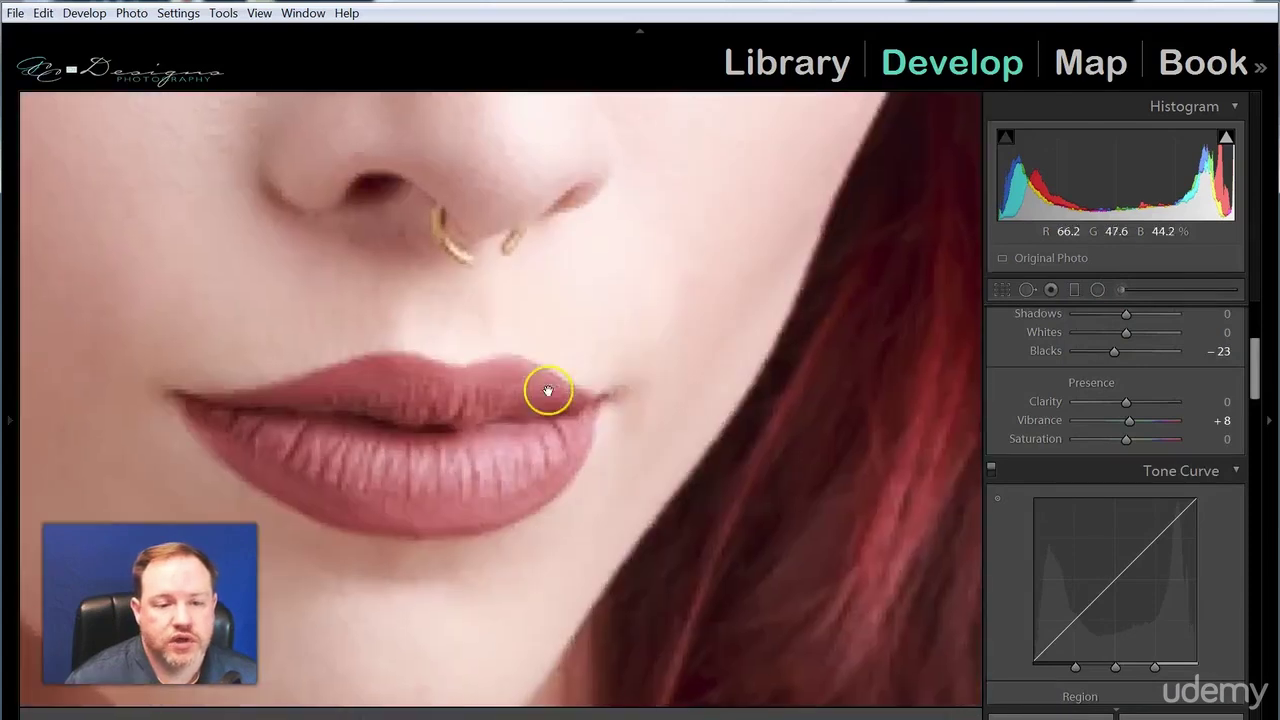
click(1124, 289)
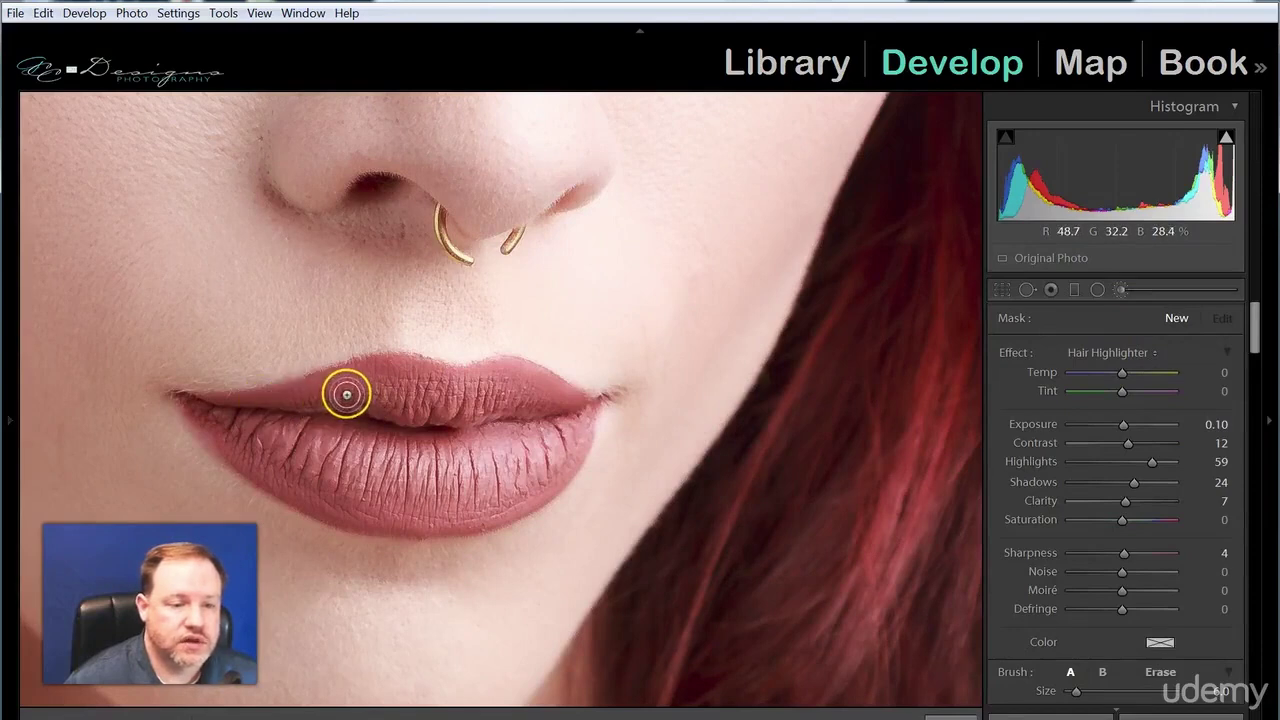
mouse_move(514, 394)
mouse_down()
mouse_move(517, 444)
mouse_move(547, 450)
mouse_move(402, 478)
mouse_move(490, 472)
mouse_move(295, 444)
mouse_move(464, 479)
mouse_move(517, 474)
mouse_move(438, 458)
mouse_move(499, 444)
mouse_move(486, 349)
mouse_up()
key(bracketright)
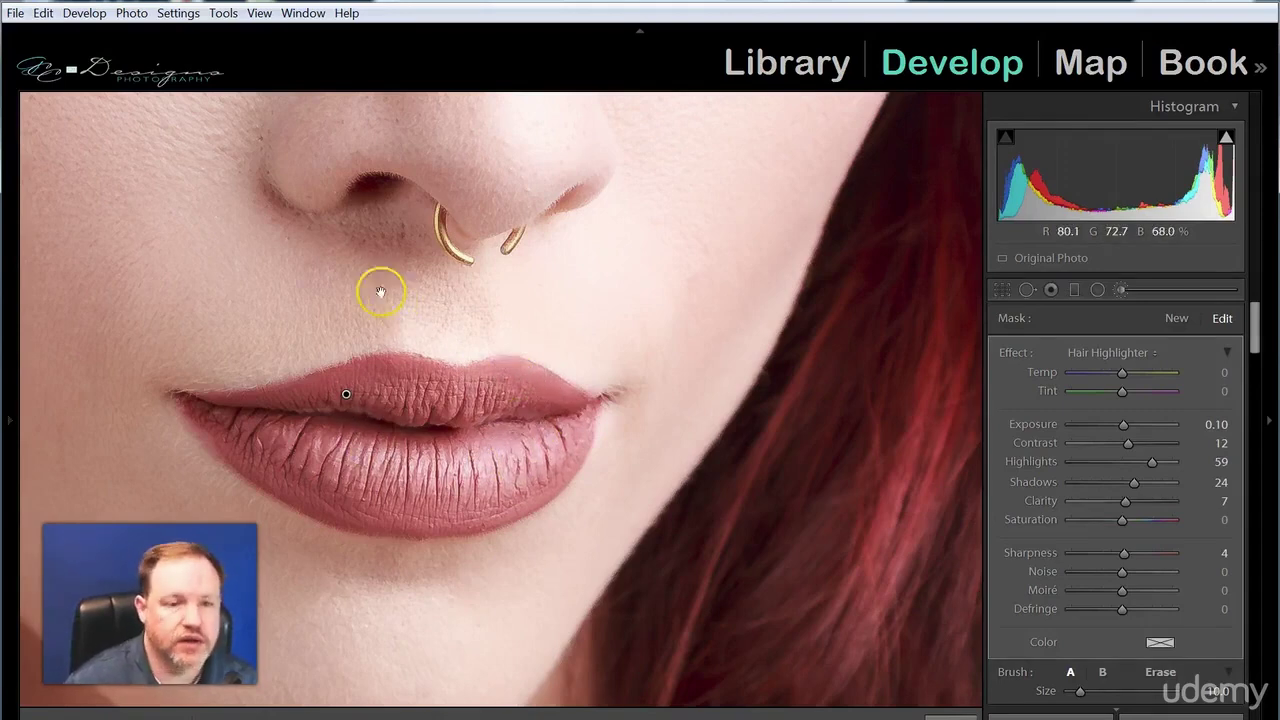
drag(362, 262, 803, 423)
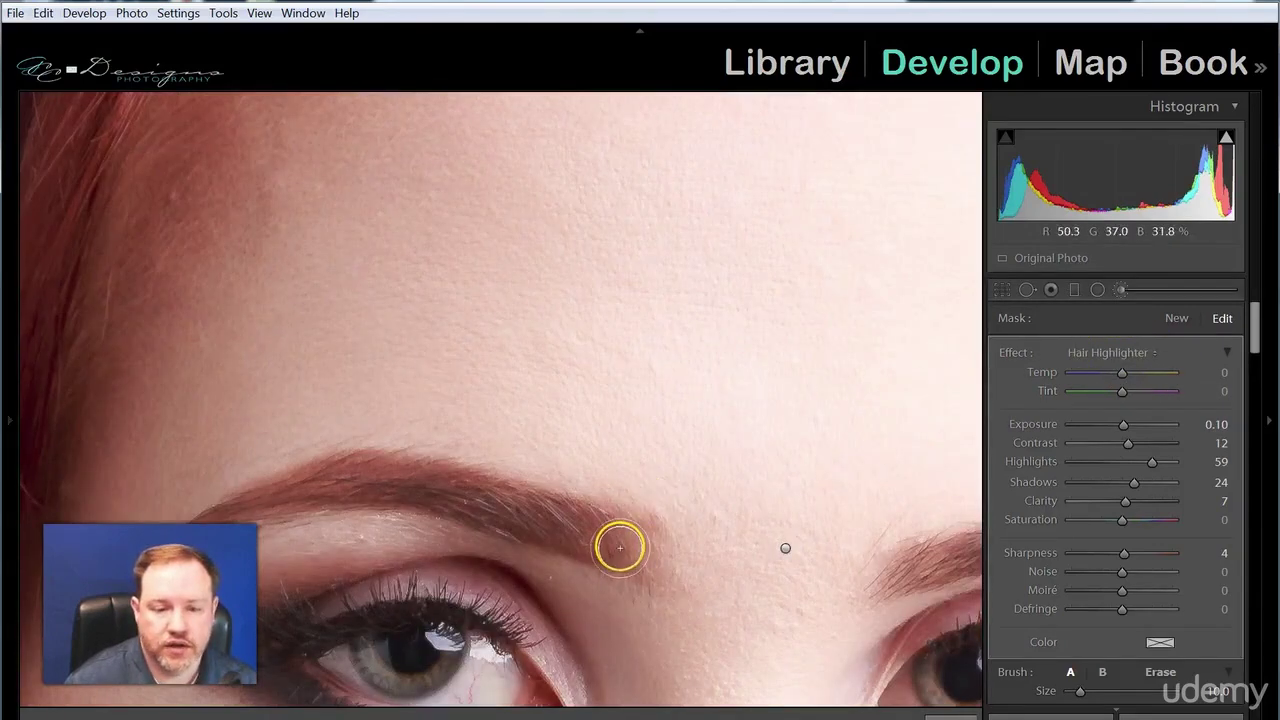
Step: Brush the Hair Highlighter effect over both eyebrows with a size 9 brush
mouse_move(620, 547)
mouse_down()
mouse_move(454, 496)
mouse_move(363, 489)
mouse_move(423, 476)
mouse_move(221, 518)
mouse_up()
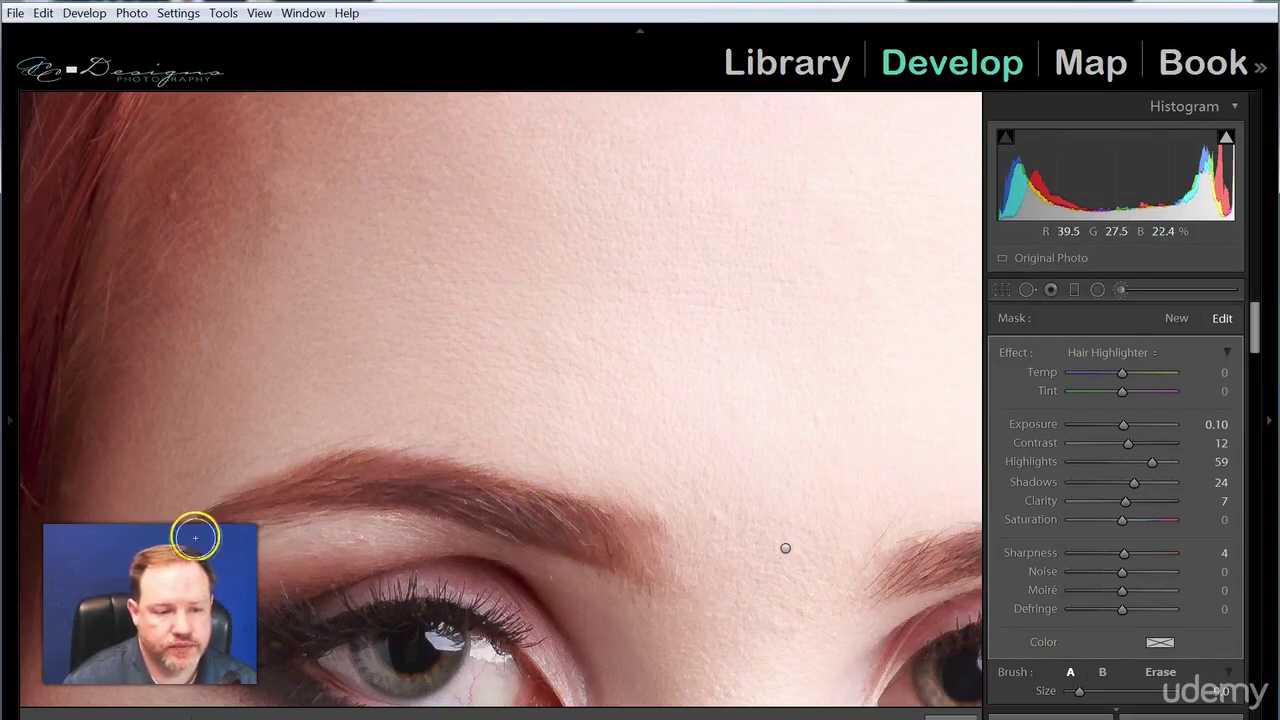
drag(755, 617, 426, 567)
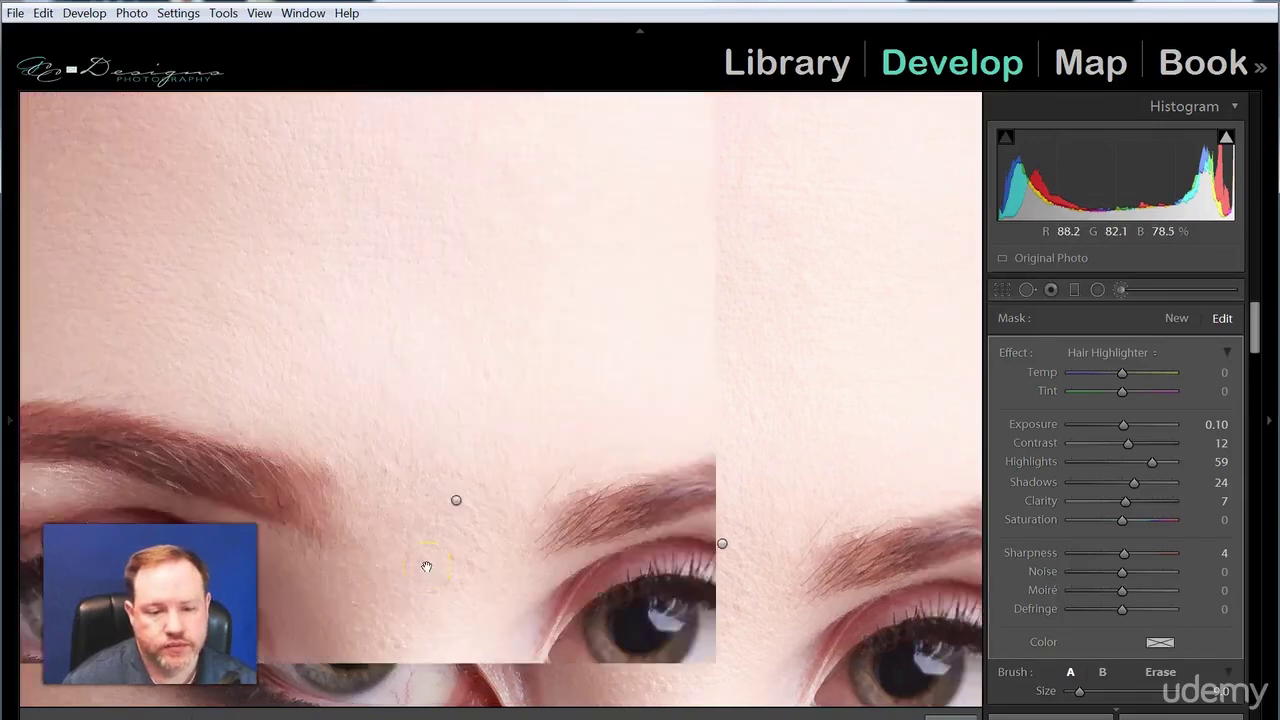
drag(425, 566, 357, 533)
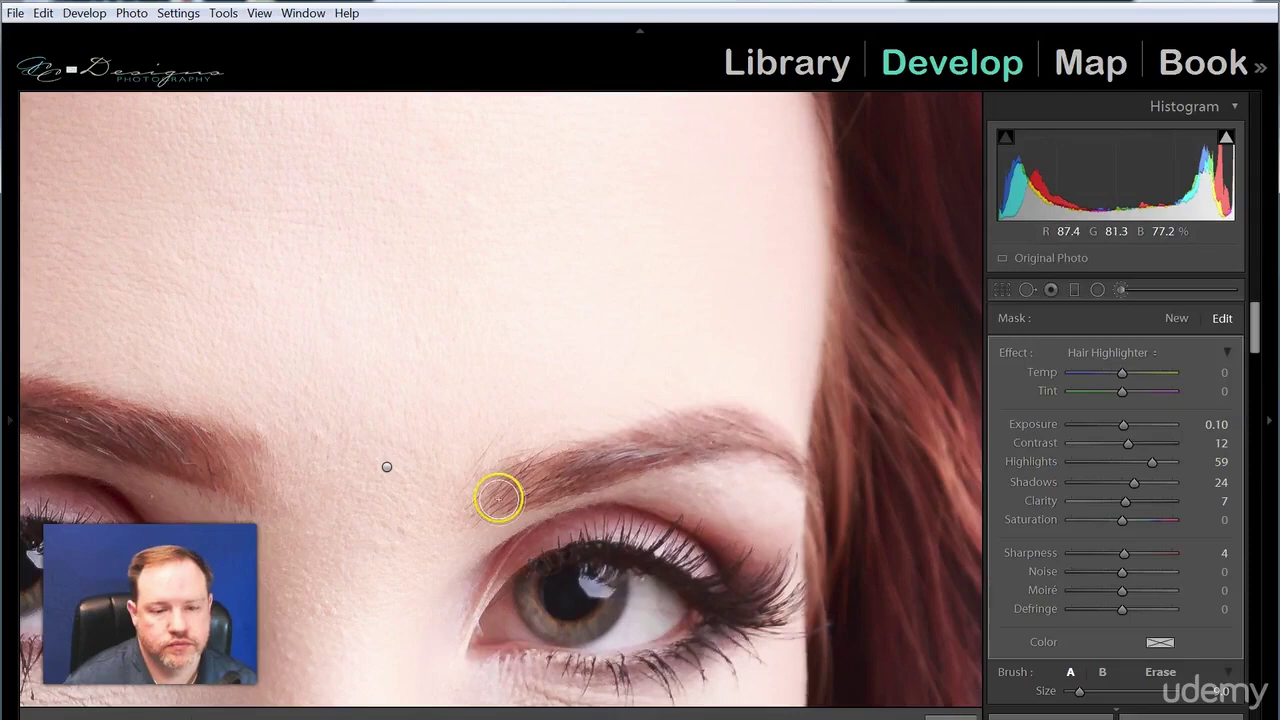
mouse_move(558, 473)
mouse_down()
mouse_move(718, 438)
mouse_move(706, 437)
mouse_move(806, 478)
mouse_move(621, 467)
mouse_move(505, 492)
mouse_move(772, 457)
mouse_up()
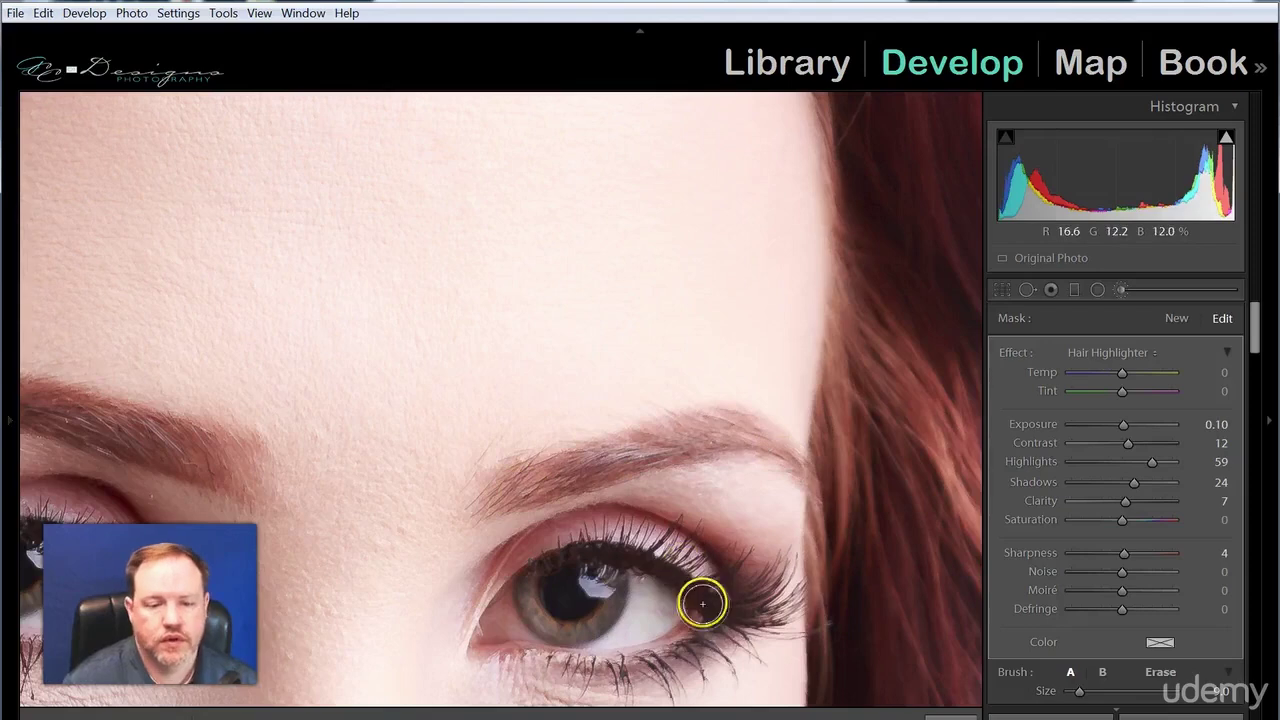
Step: Load the Iris Enhance effect, reduce the brush to size 6 and paint over the iris beside the already visible eyebrow
click(1133, 362)
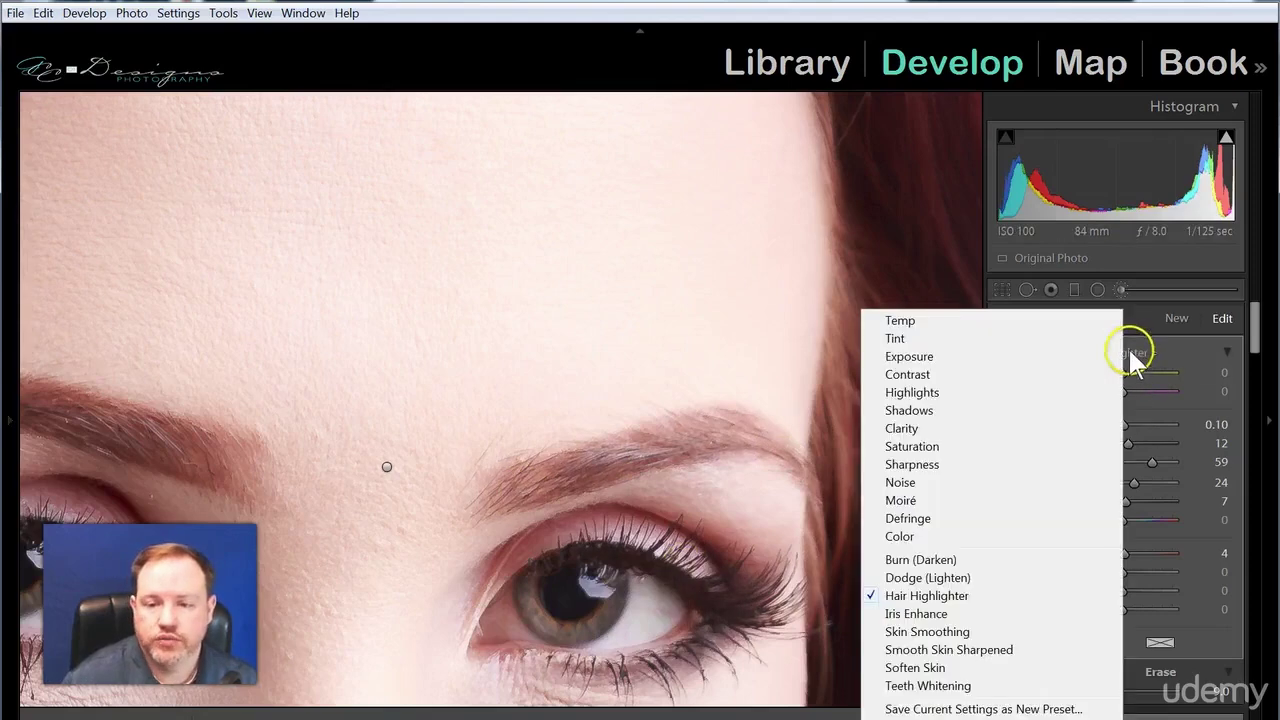
click(943, 618)
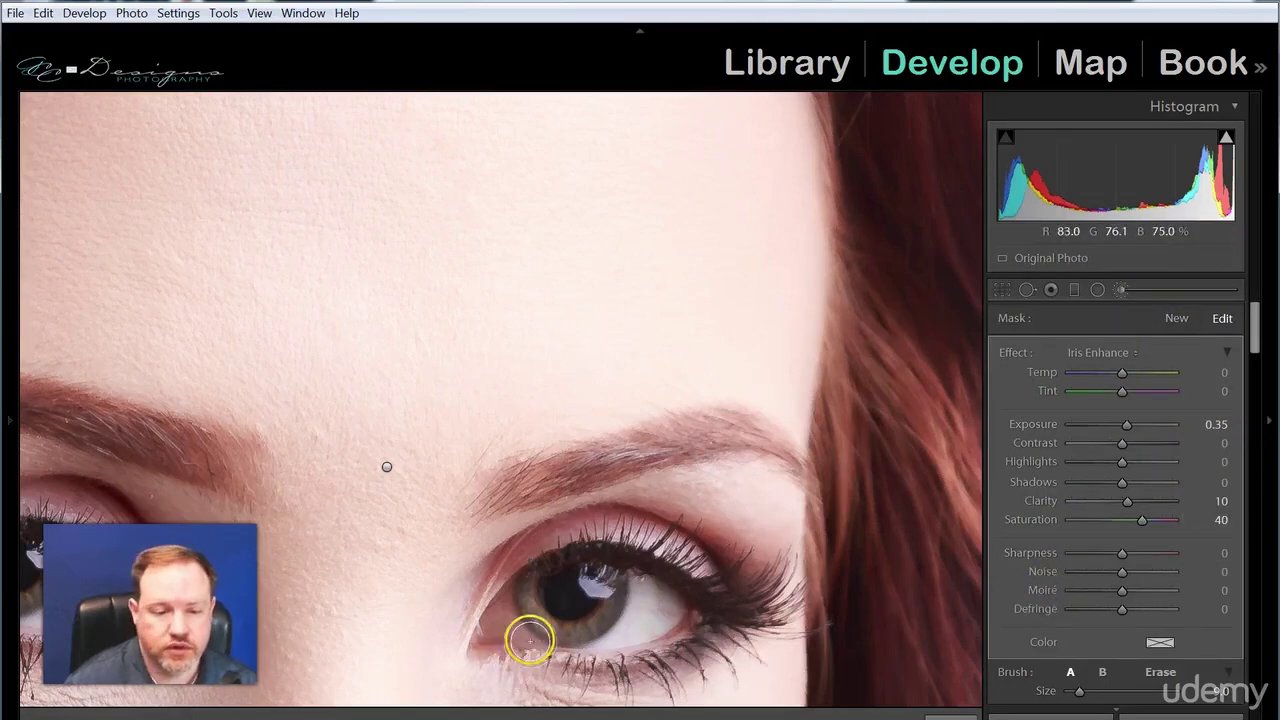
scroll(532, 608, down, 1)
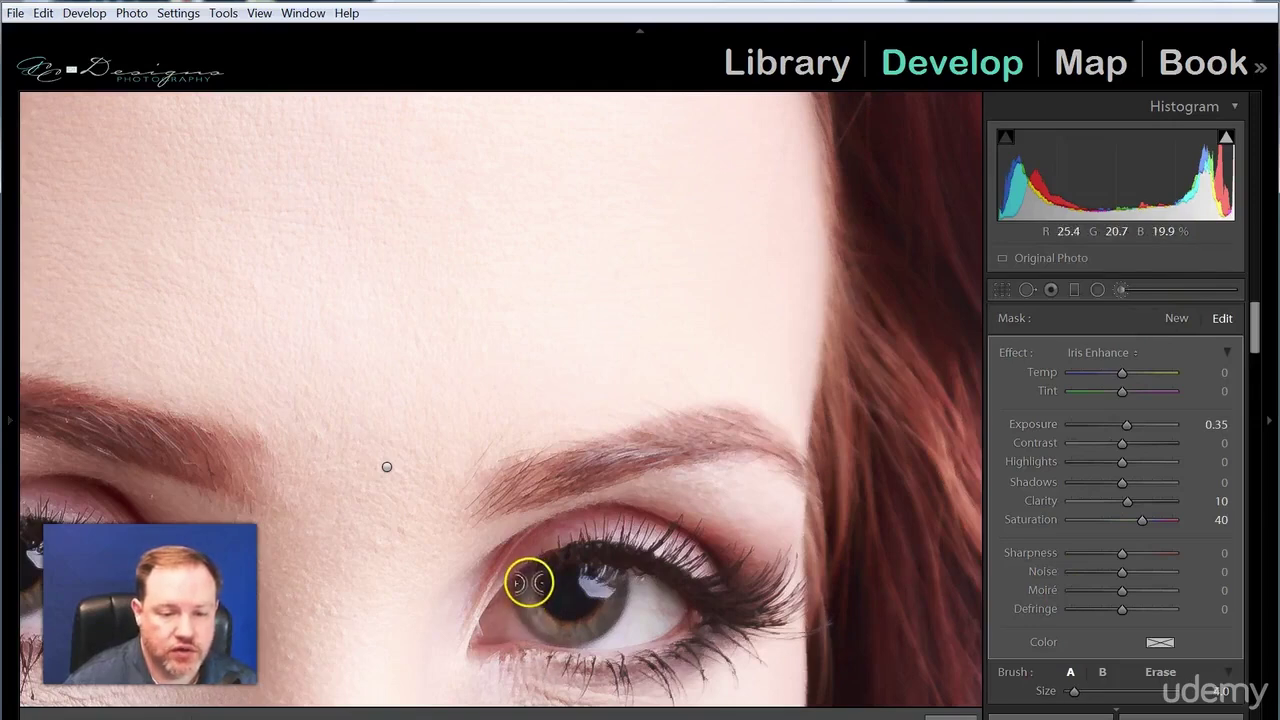
scroll(526, 593, up, 1)
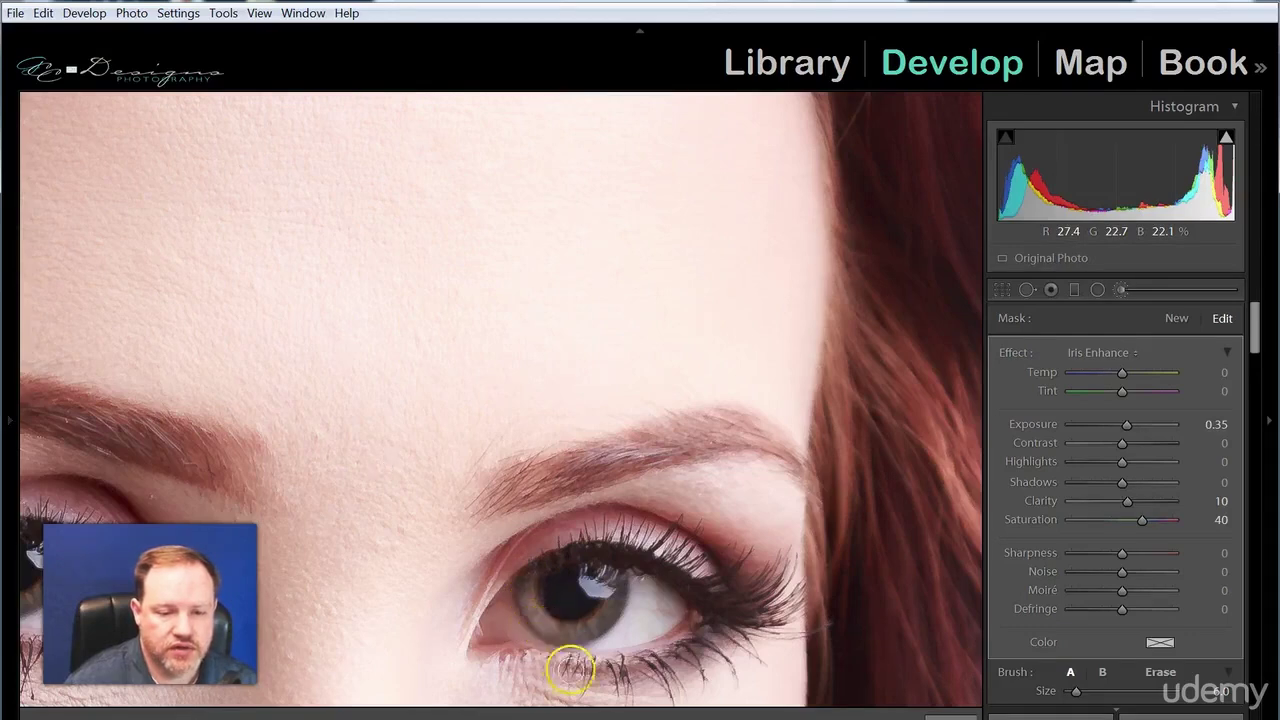
mouse_move(556, 631)
mouse_down()
mouse_move(543, 623)
mouse_move(583, 614)
mouse_move(582, 630)
mouse_move(606, 569)
mouse_move(597, 614)
mouse_move(609, 551)
mouse_move(603, 624)
mouse_move(551, 629)
mouse_move(580, 631)
mouse_move(537, 606)
mouse_move(526, 571)
mouse_move(537, 623)
mouse_move(476, 654)
mouse_up()
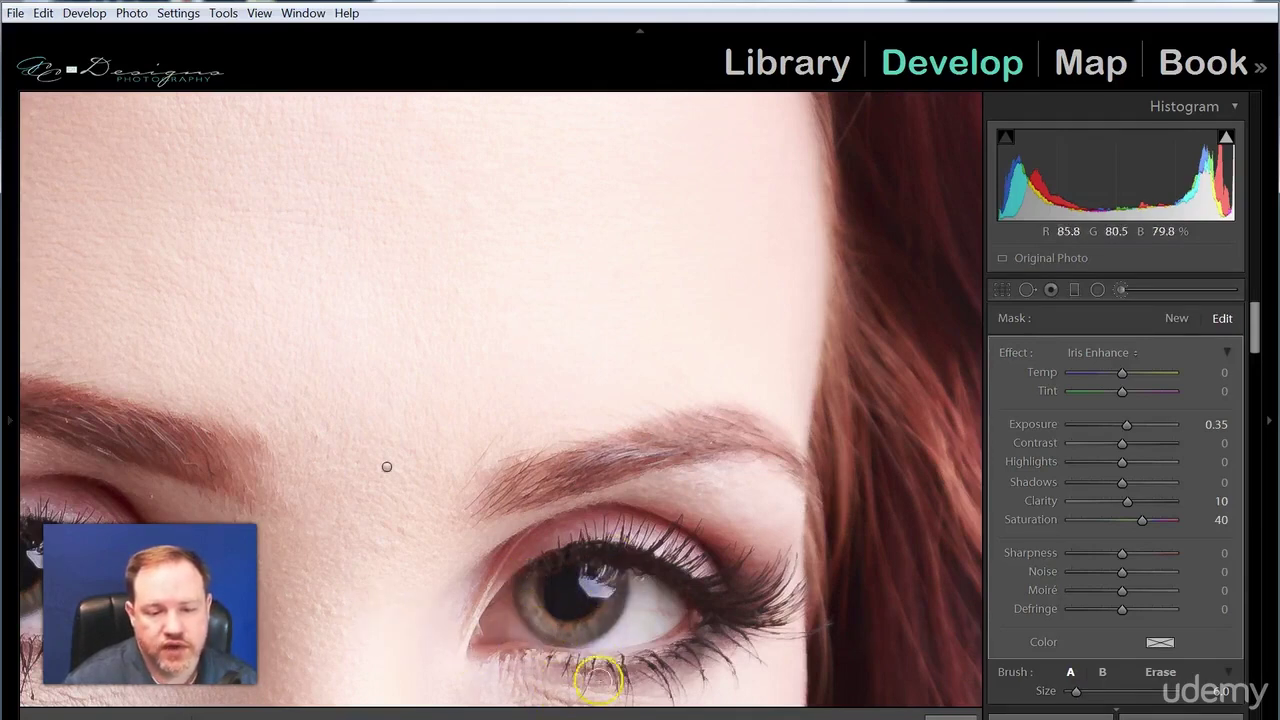
mouse_move(598, 680)
mouse_down()
mouse_move(655, 664)
mouse_move(671, 586)
mouse_up()
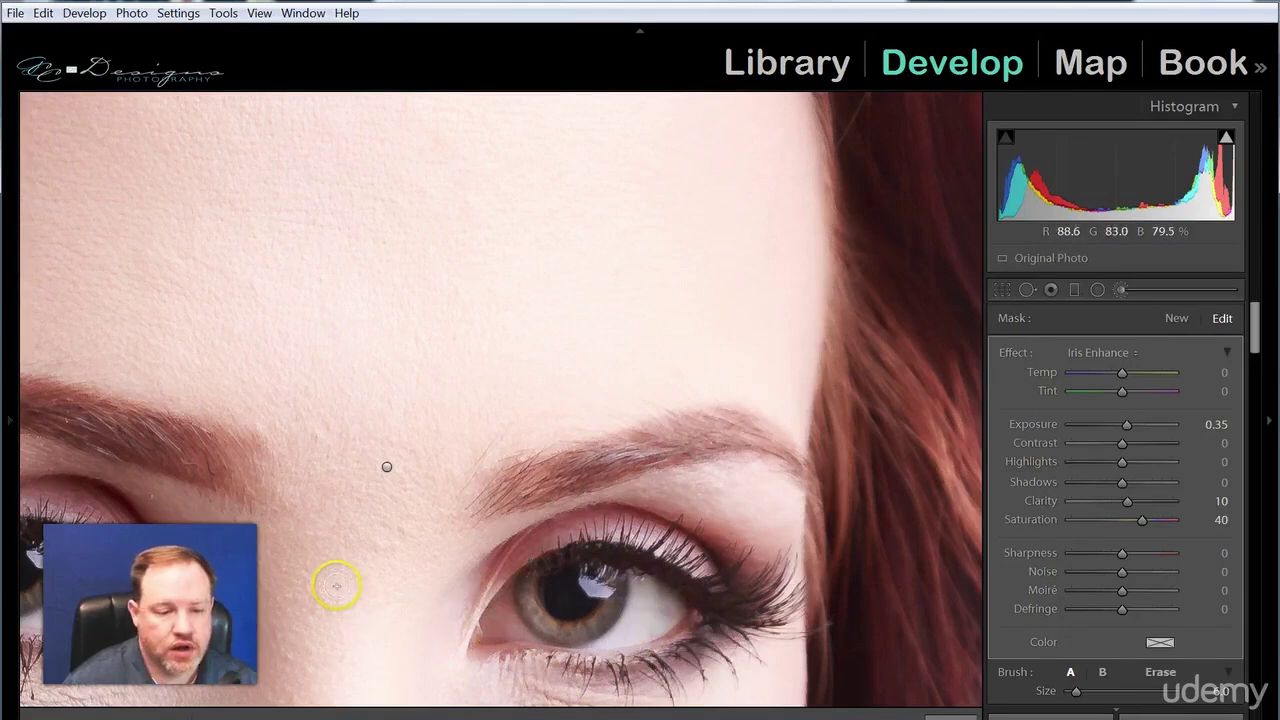
Step: Paint the Iris Enhance effect over the iris and white of the other eye with the size 6 brush
drag(314, 586, 641, 467)
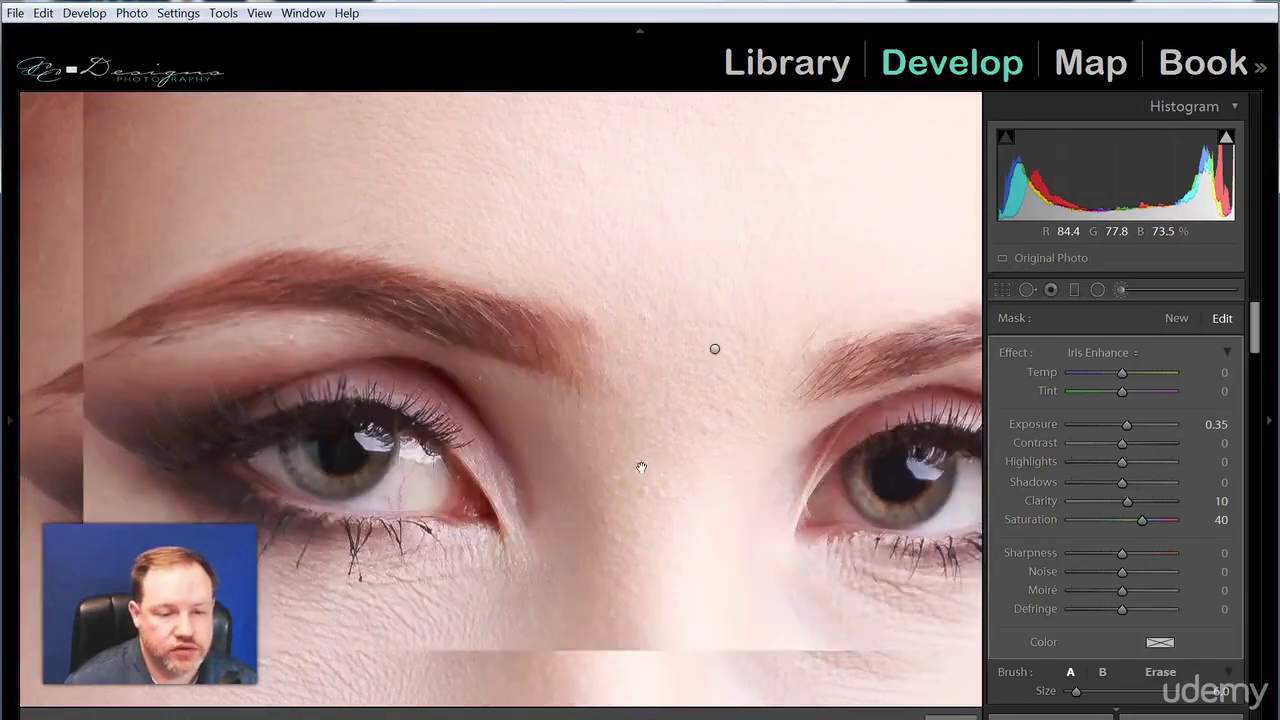
drag(377, 551, 453, 541)
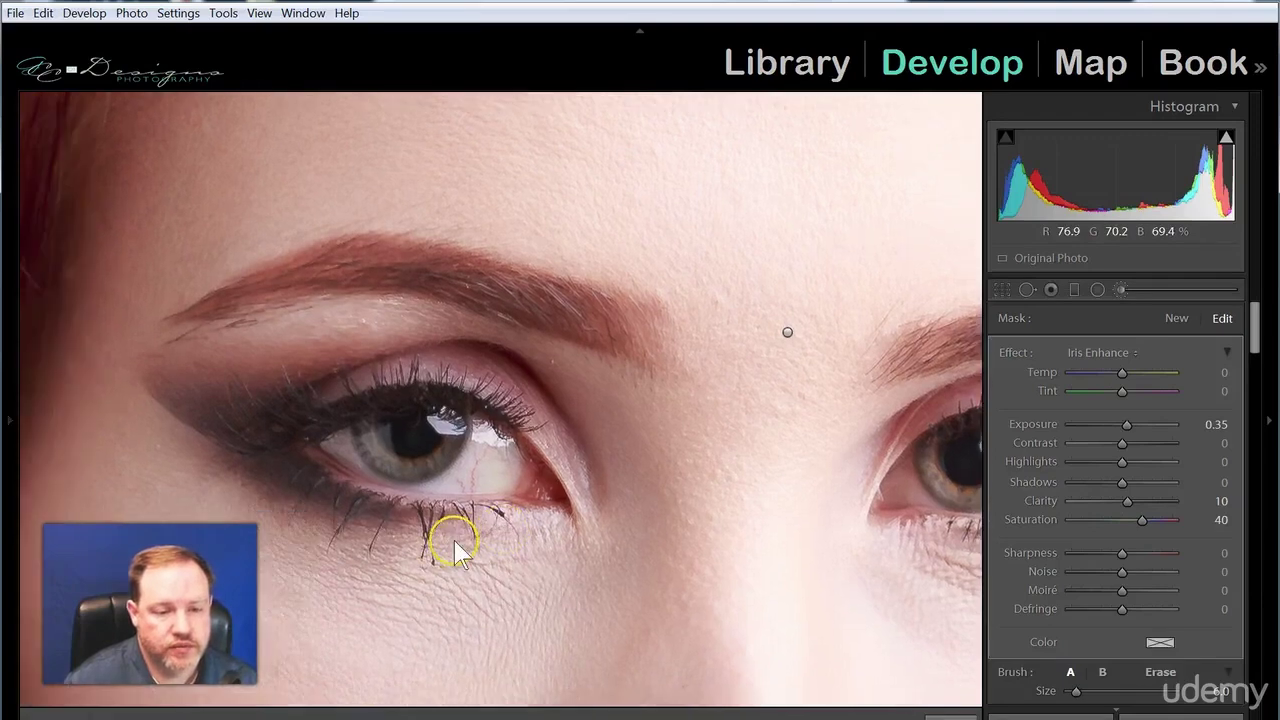
mouse_move(455, 432)
mouse_down()
mouse_move(435, 472)
mouse_move(454, 442)
mouse_move(397, 481)
mouse_move(371, 428)
mouse_move(370, 450)
mouse_move(434, 480)
mouse_move(461, 434)
mouse_move(410, 468)
mouse_move(362, 424)
mouse_move(413, 550)
mouse_up()
drag(504, 456, 499, 451)
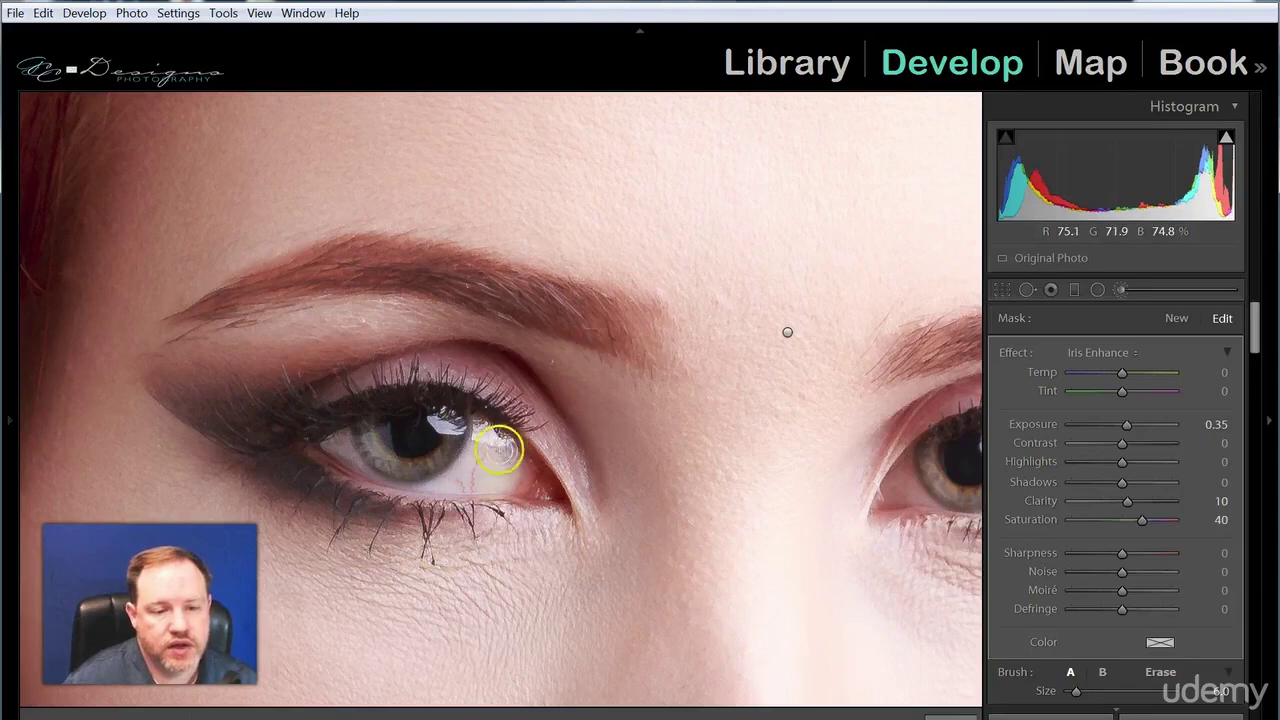
drag(481, 513, 497, 446)
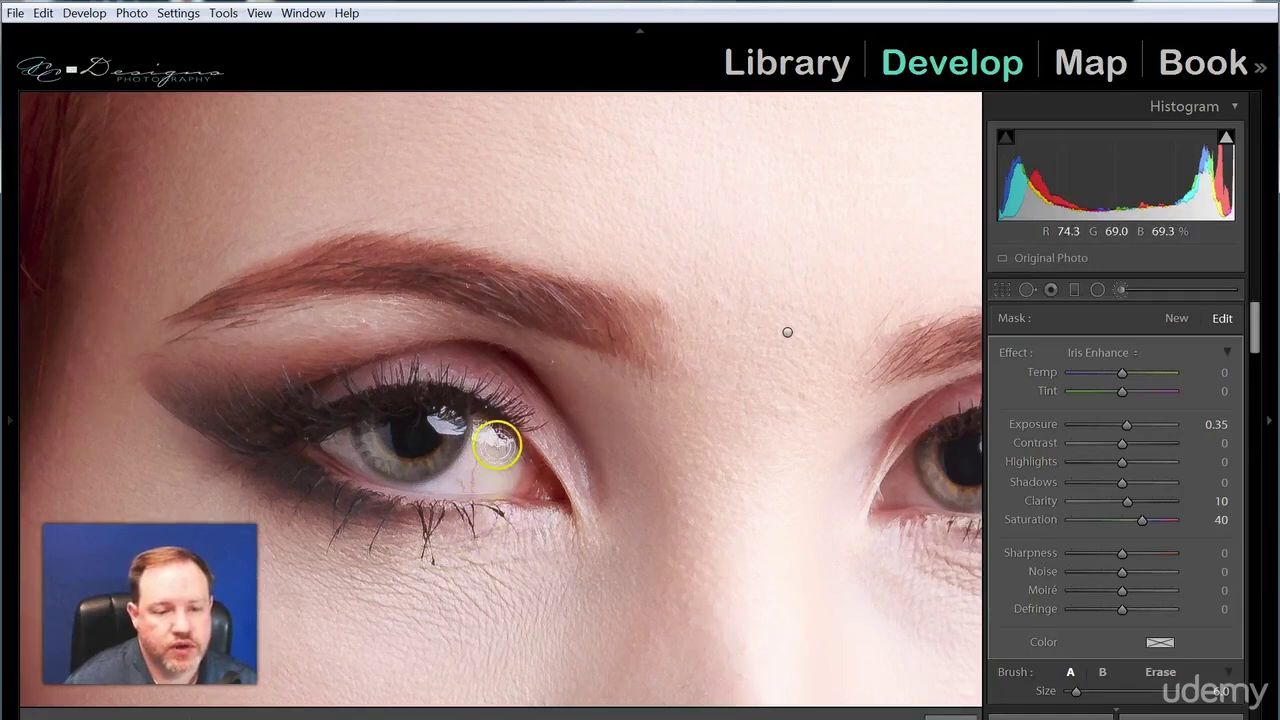
drag(466, 483, 500, 517)
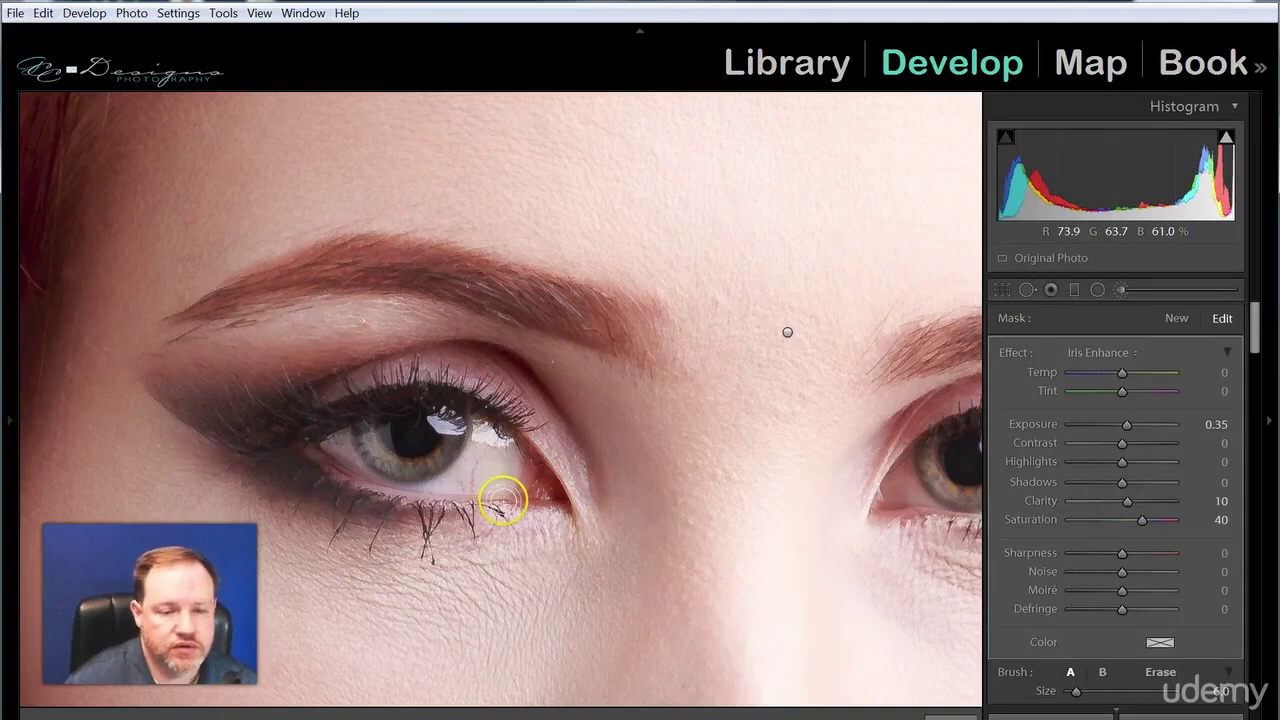
mouse_move(505, 499)
mouse_down()
mouse_move(486, 444)
mouse_move(472, 489)
mouse_move(480, 446)
mouse_move(472, 495)
mouse_up()
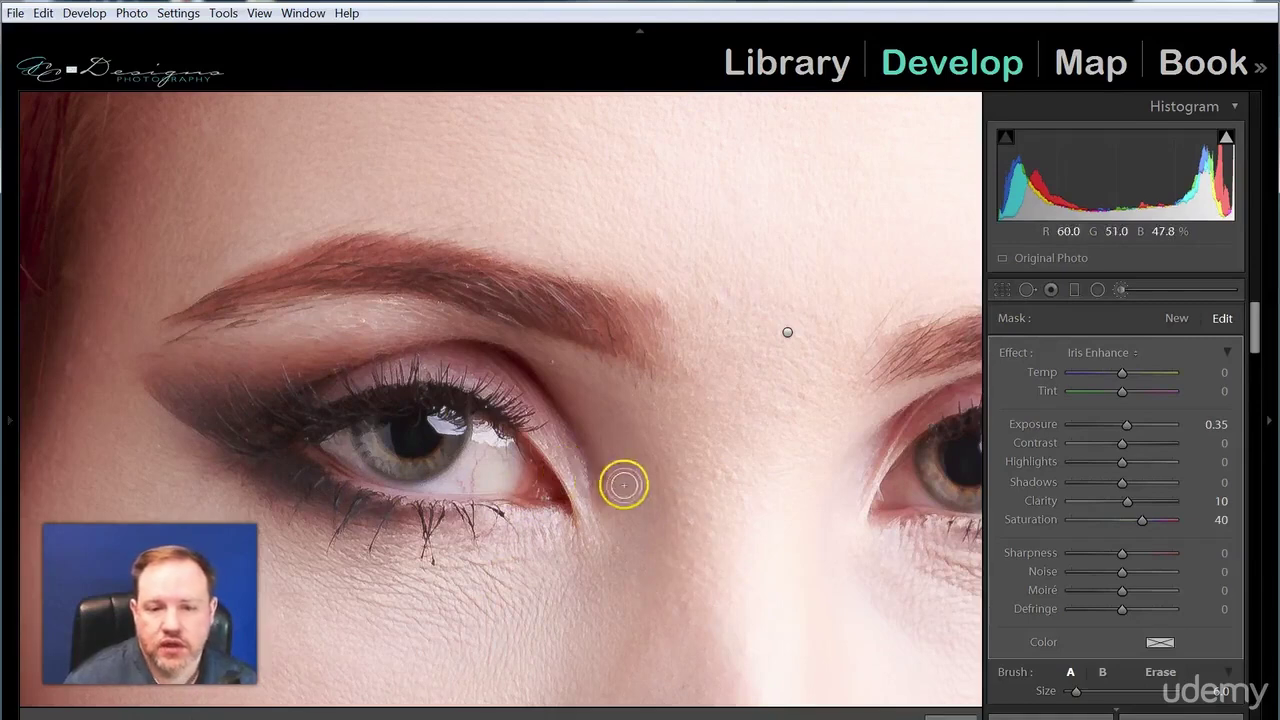
Step: Finish the eye mask, close the Adjustment Brush and show the whole portrait
click(1178, 318)
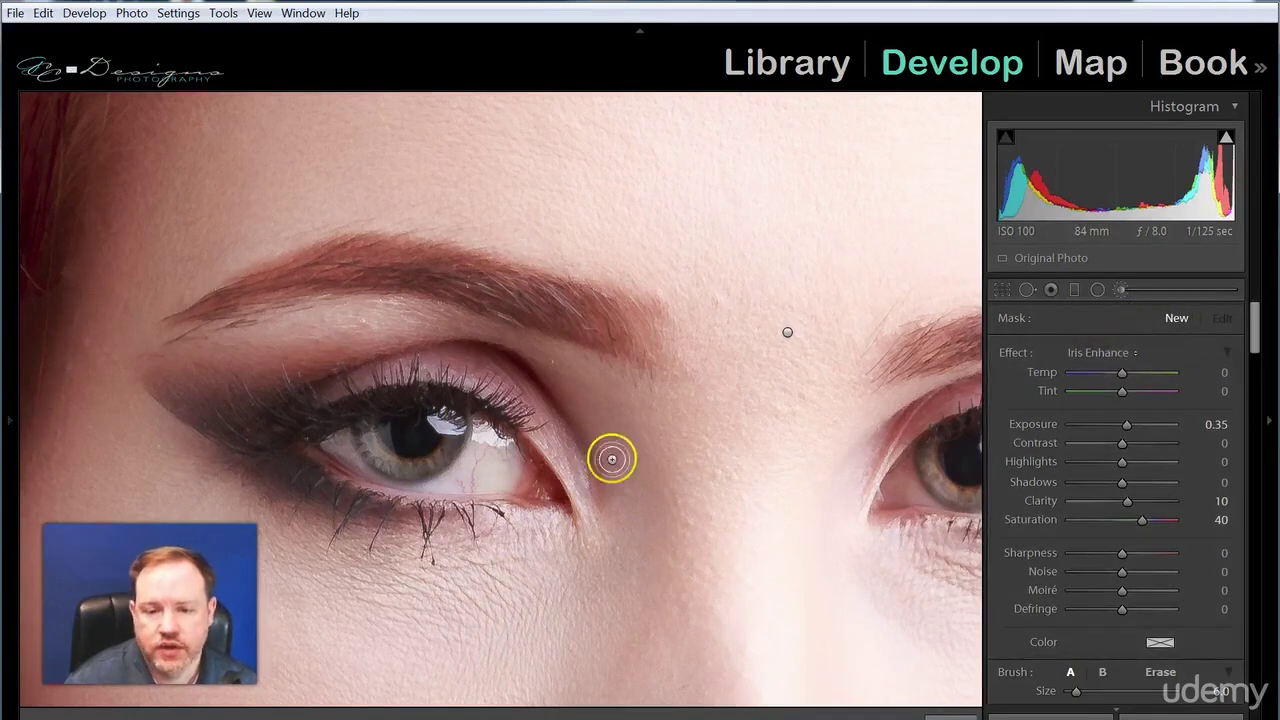
click(1119, 291)
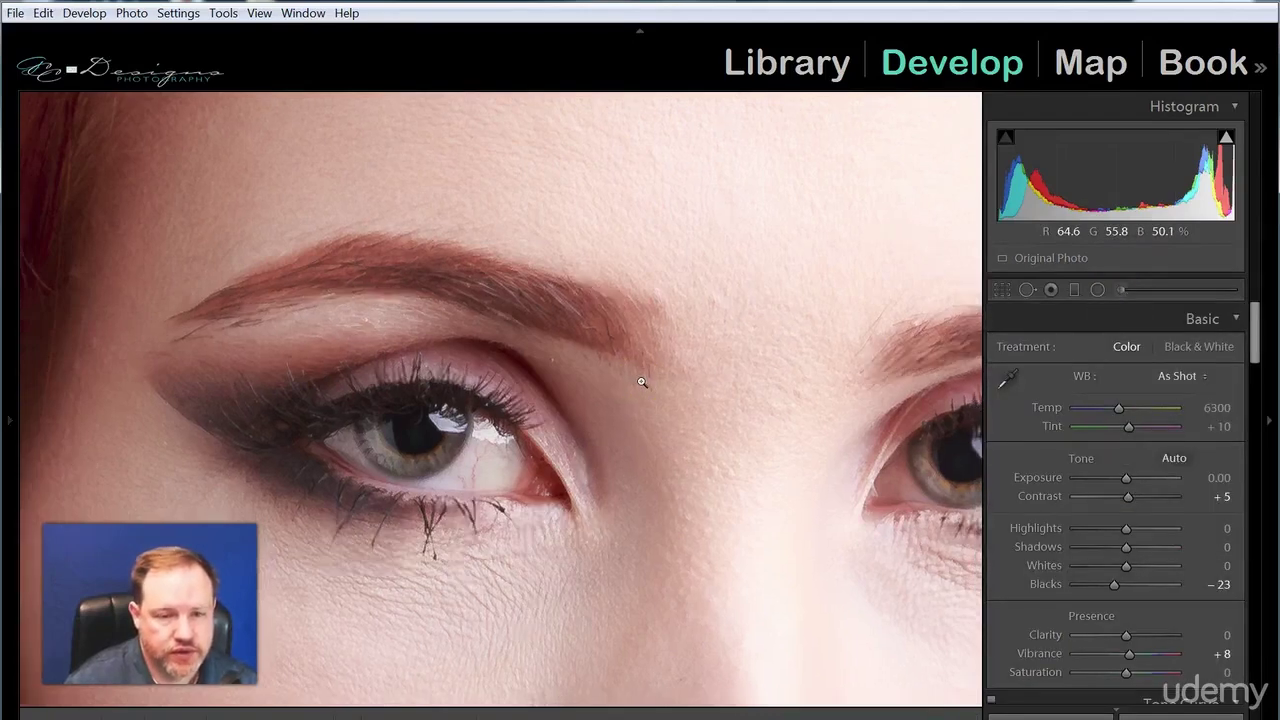
click(666, 330)
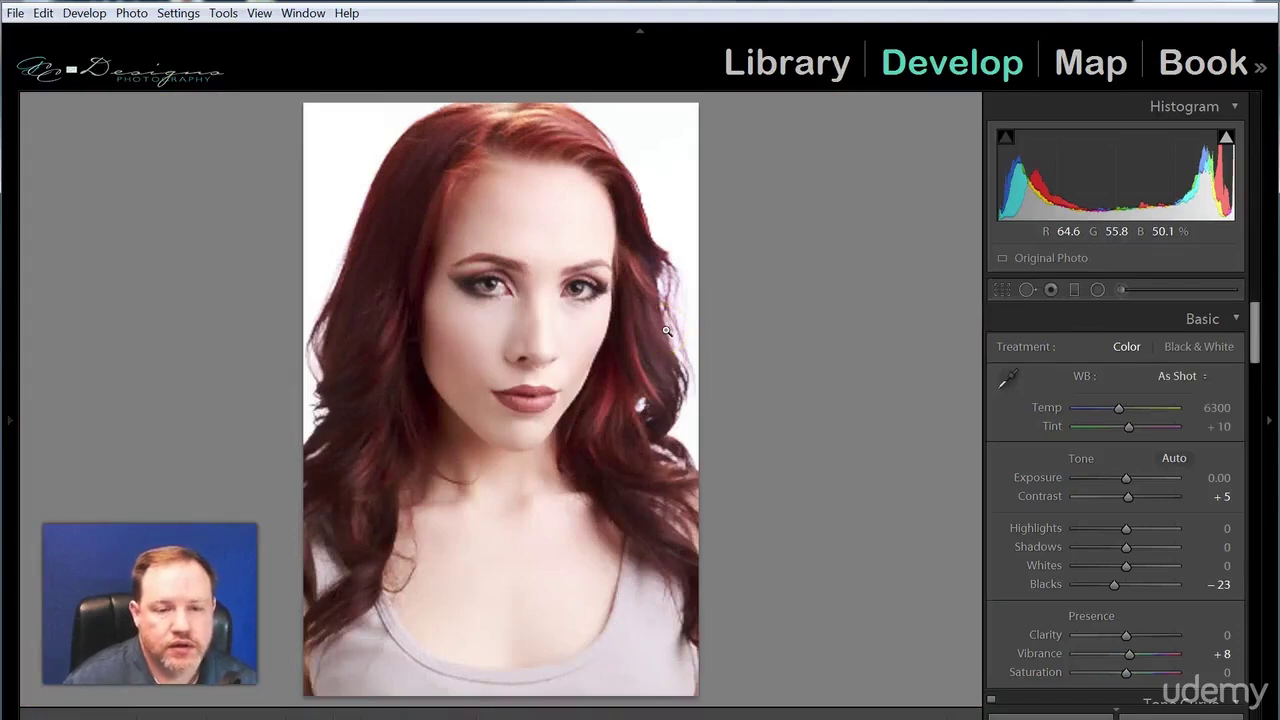
click(926, 406)
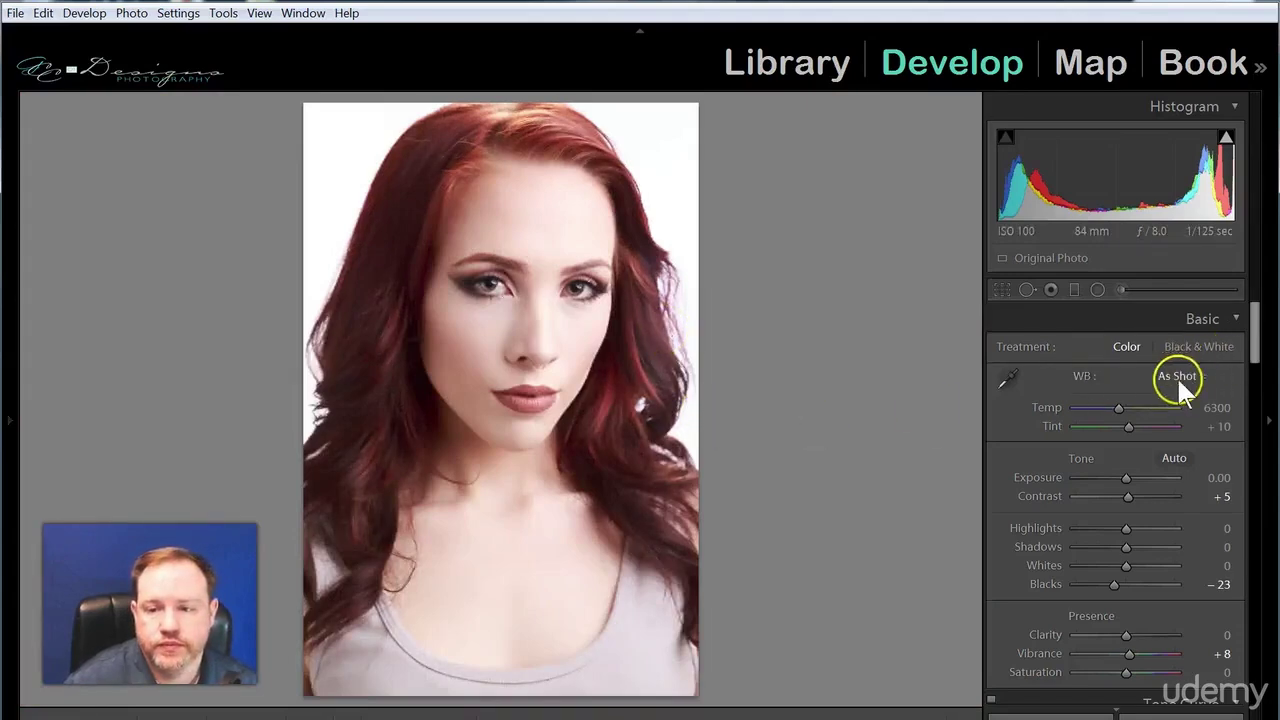
Step: Reopen the Adjustment Brush with the Burn (Darken) effect and darken the cheeks and jawline, reducing the brush to size 7
click(1121, 288)
click(1118, 354)
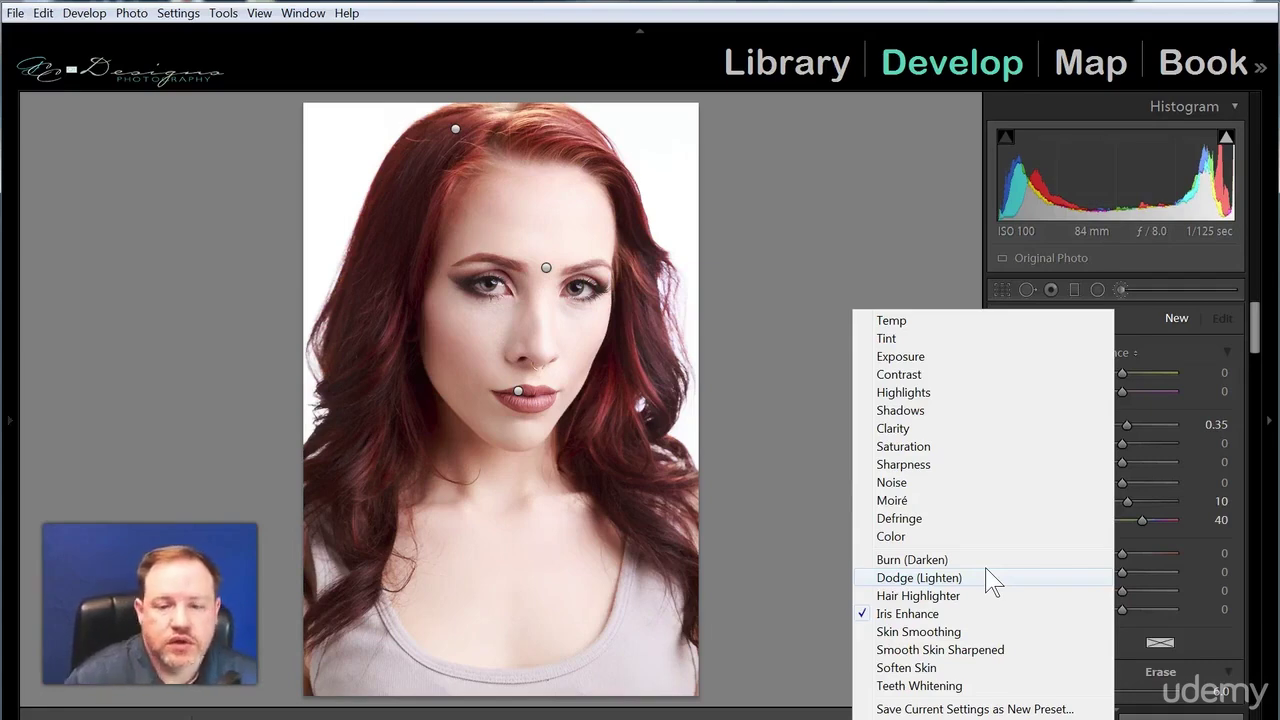
click(898, 561)
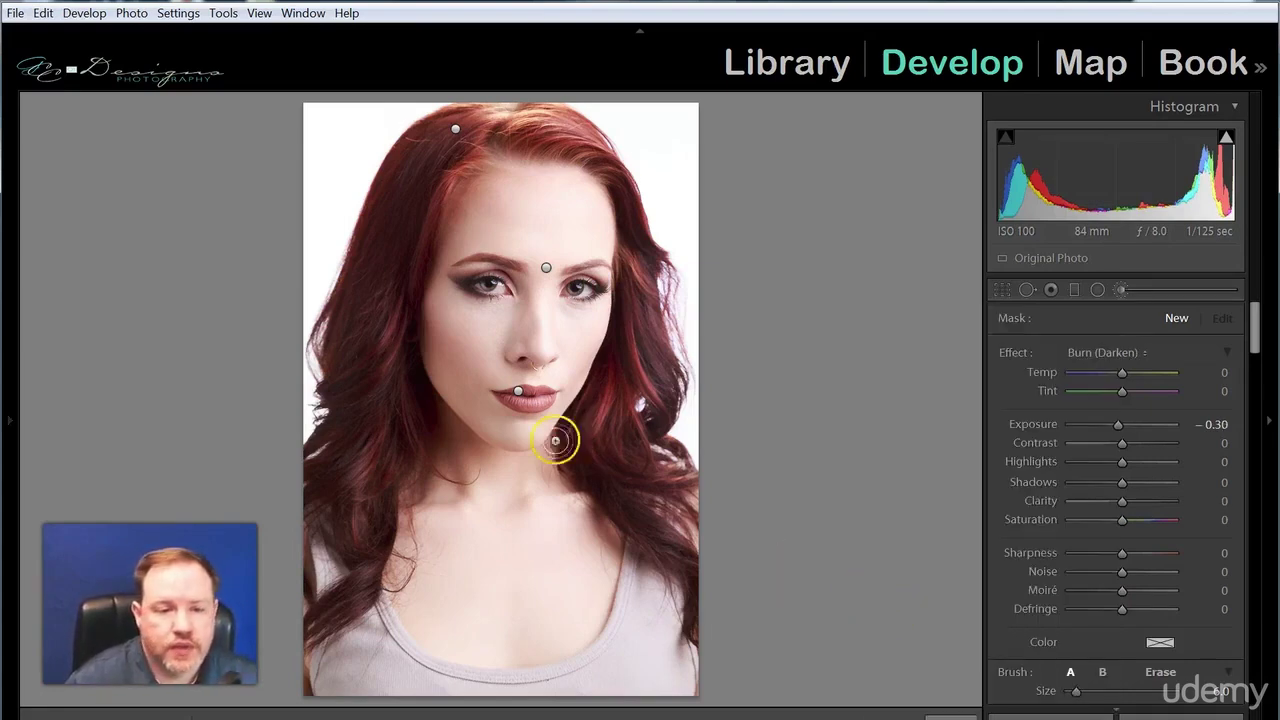
mouse_move(451, 351)
mouse_down()
mouse_move(440, 323)
mouse_move(443, 337)
mouse_up()
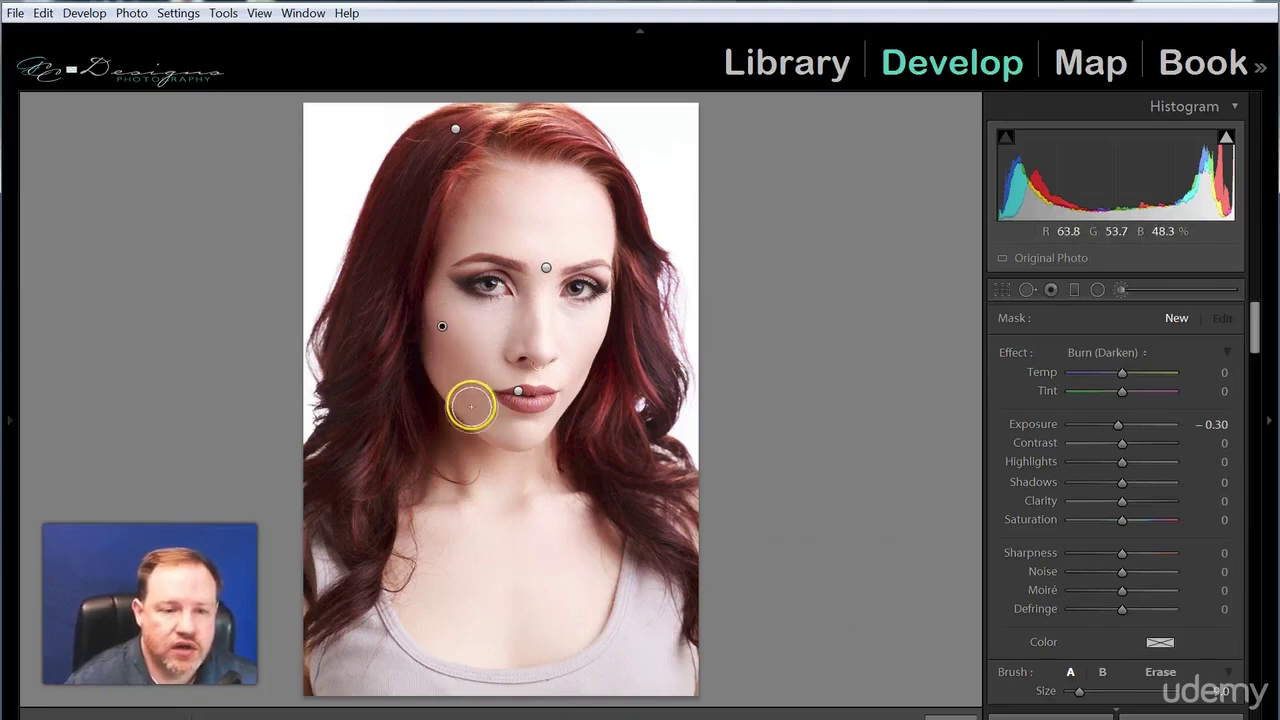
click(435, 337)
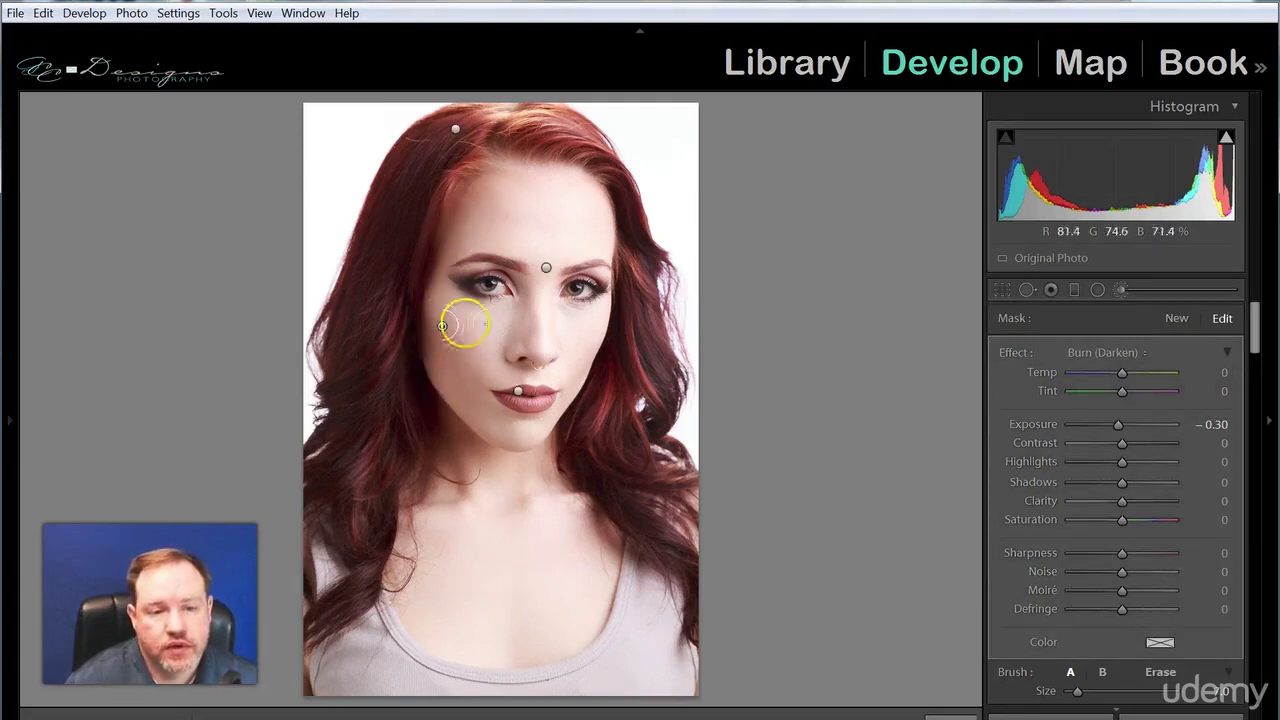
mouse_move(465, 334)
mouse_down()
mouse_move(477, 354)
mouse_move(465, 334)
mouse_move(578, 368)
mouse_move(591, 357)
mouse_move(583, 377)
mouse_up()
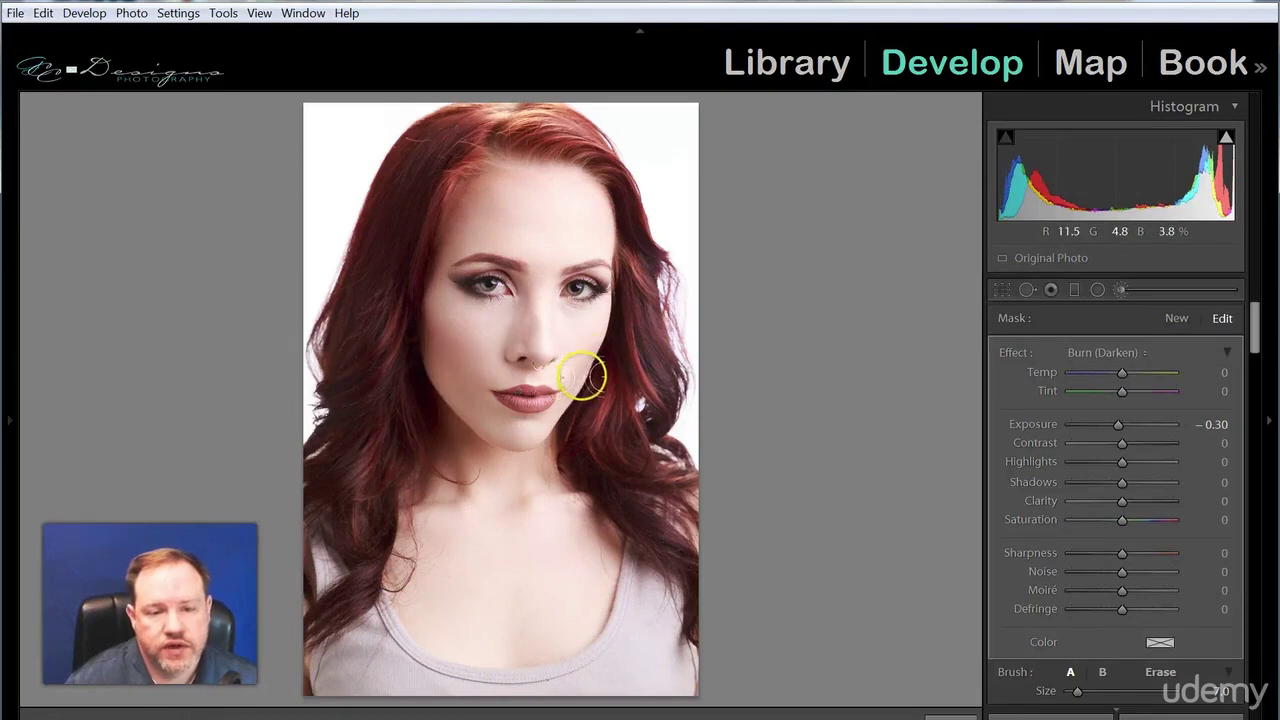
mouse_move(455, 430)
mouse_down()
mouse_move(485, 475)
mouse_move(466, 484)
mouse_move(457, 476)
mouse_move(682, 480)
mouse_up()
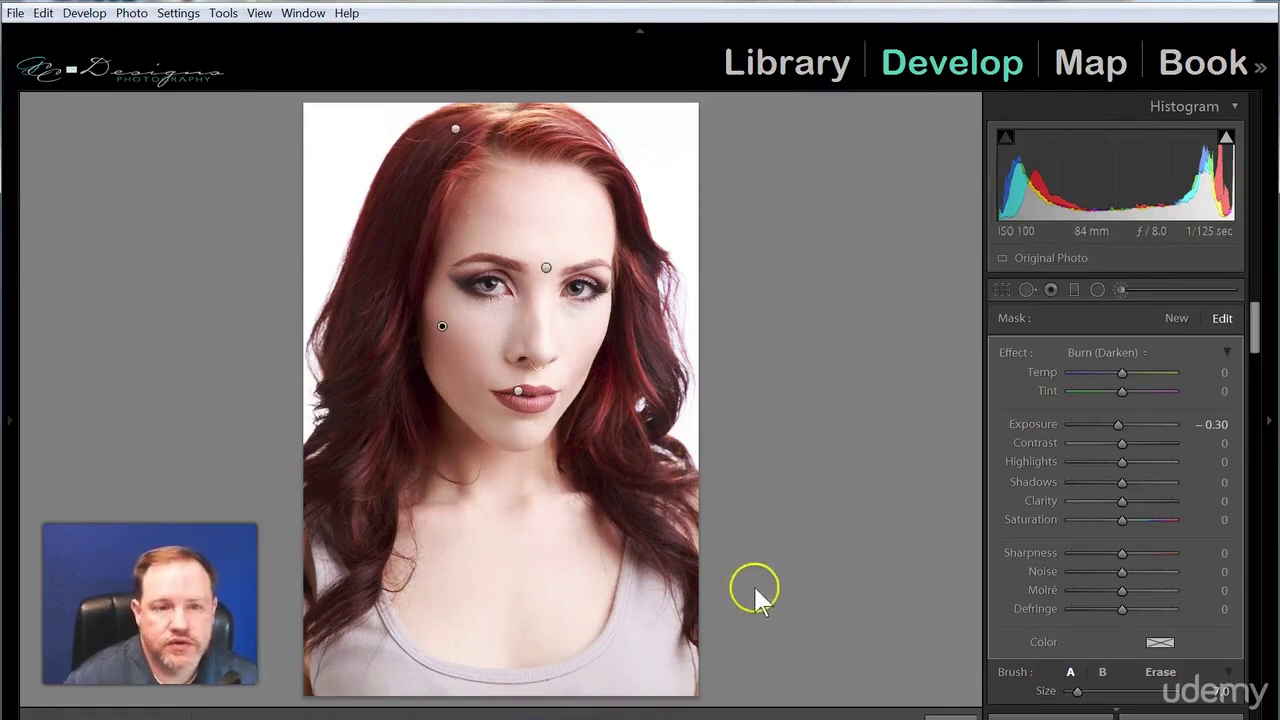
Step: Start a new mask with the Dodge (Lighten) effect and brush it over the forehead
click(1172, 316)
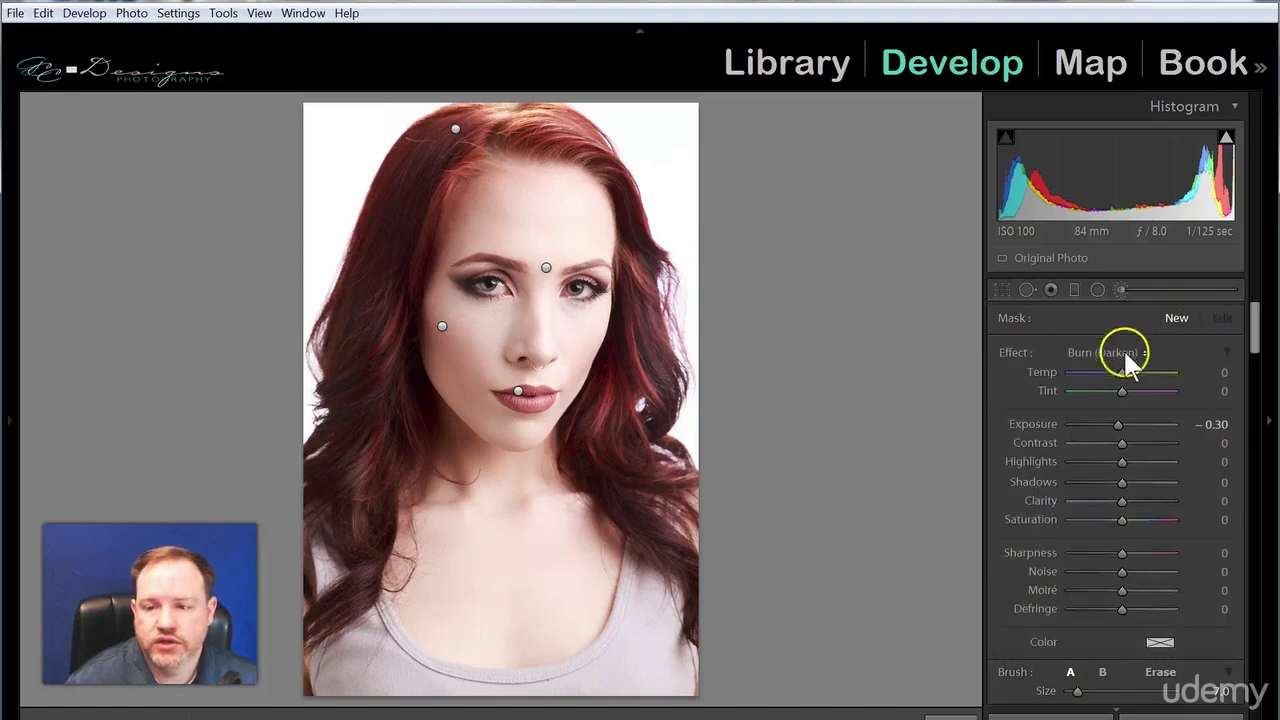
click(1123, 350)
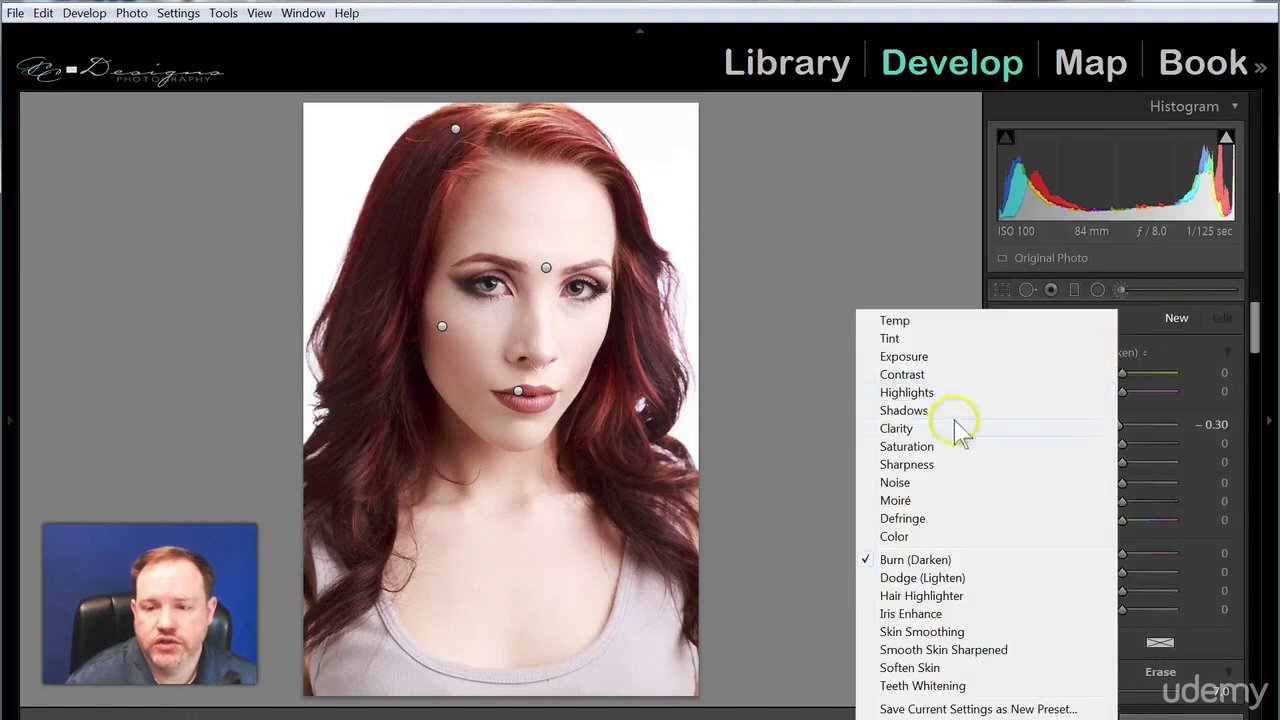
click(930, 578)
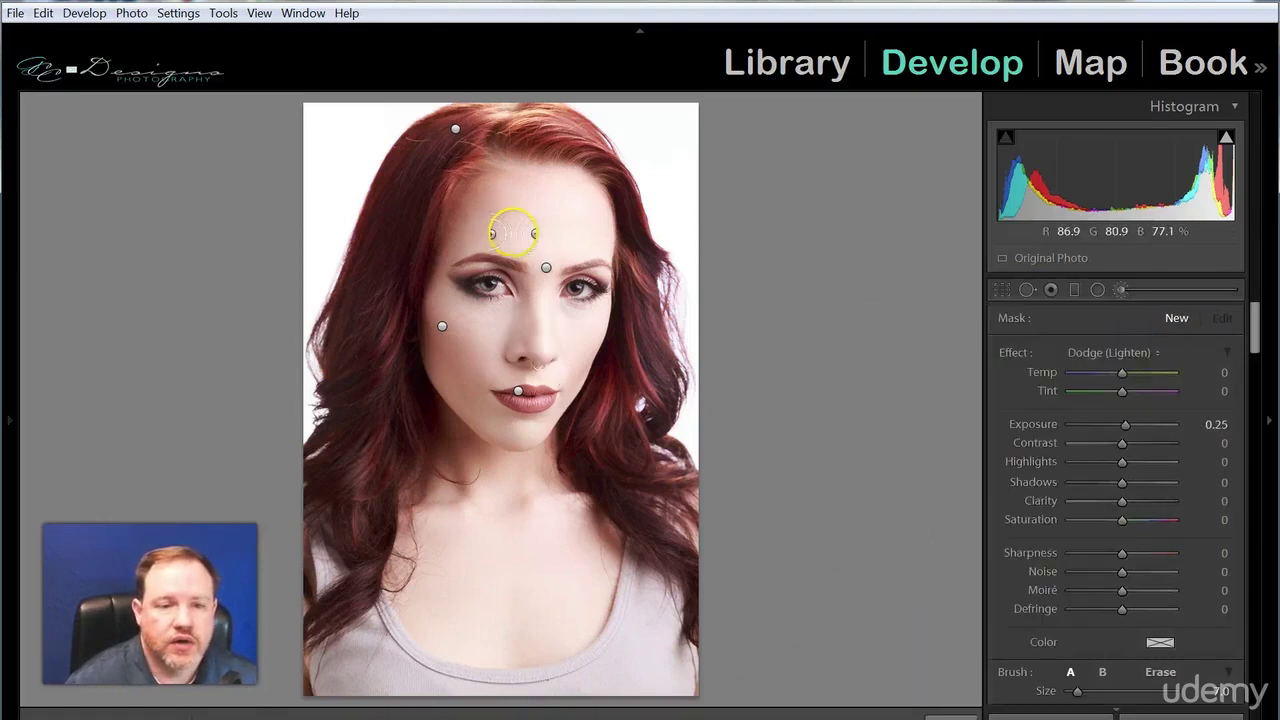
drag(566, 229, 536, 210)
Step: Brush the Dodge (Lighten) effect under the eyes and over the cheeks and chin with a smaller brush of size 4 to 5
key(bracketleft)
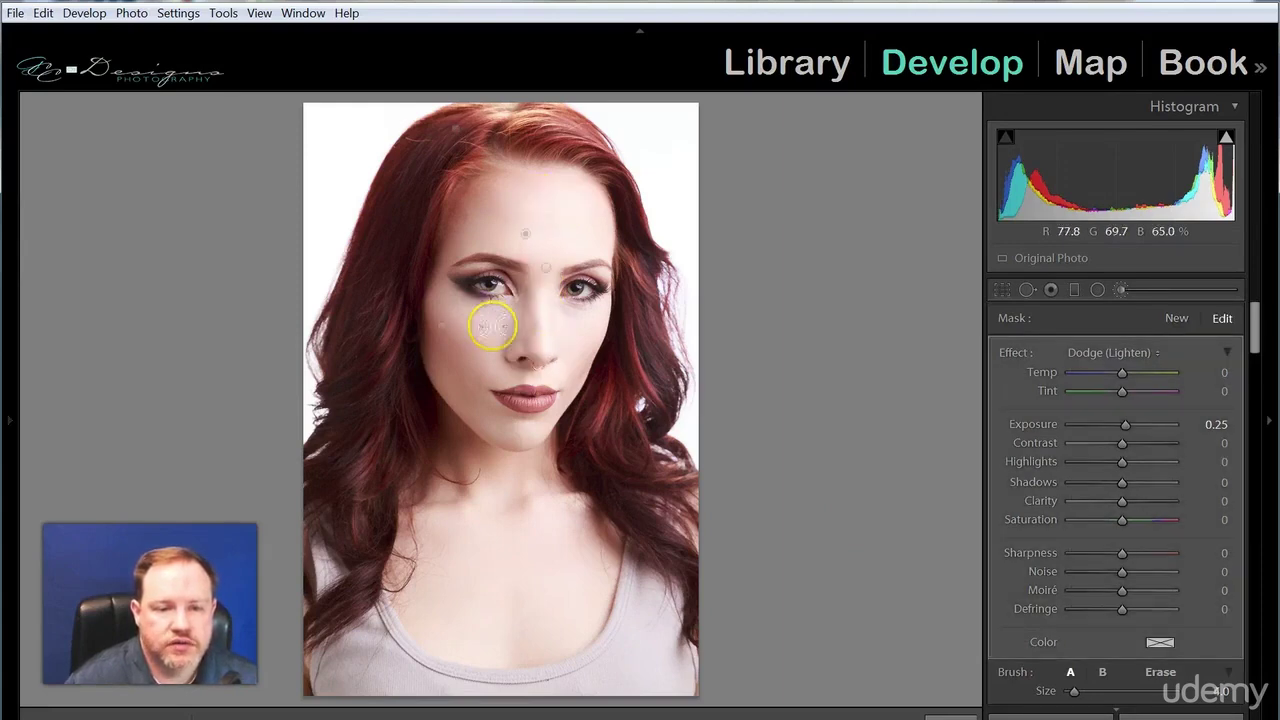
mouse_move(471, 294)
mouse_down()
mouse_move(488, 340)
mouse_move(494, 314)
mouse_move(457, 306)
mouse_up()
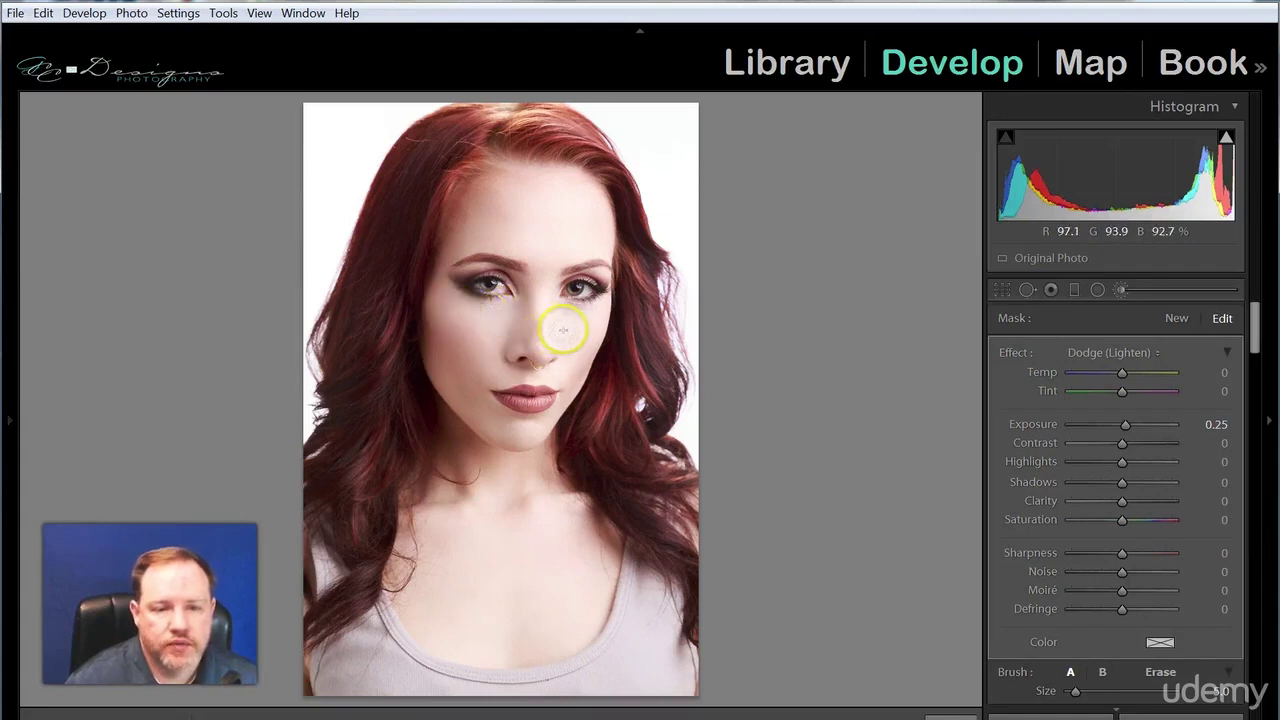
mouse_move(589, 336)
mouse_down()
mouse_move(569, 343)
mouse_move(563, 366)
mouse_up()
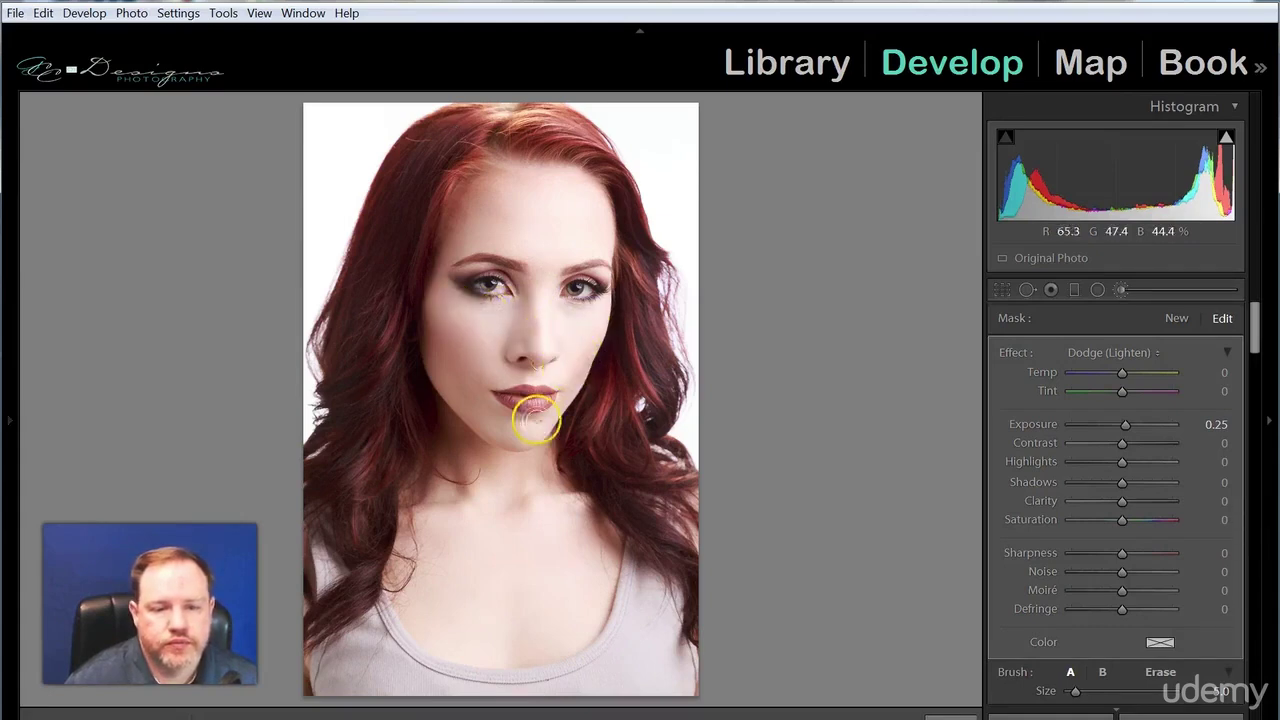
mouse_move(526, 432)
mouse_down()
mouse_move(573, 365)
mouse_move(560, 368)
mouse_move(591, 340)
mouse_up()
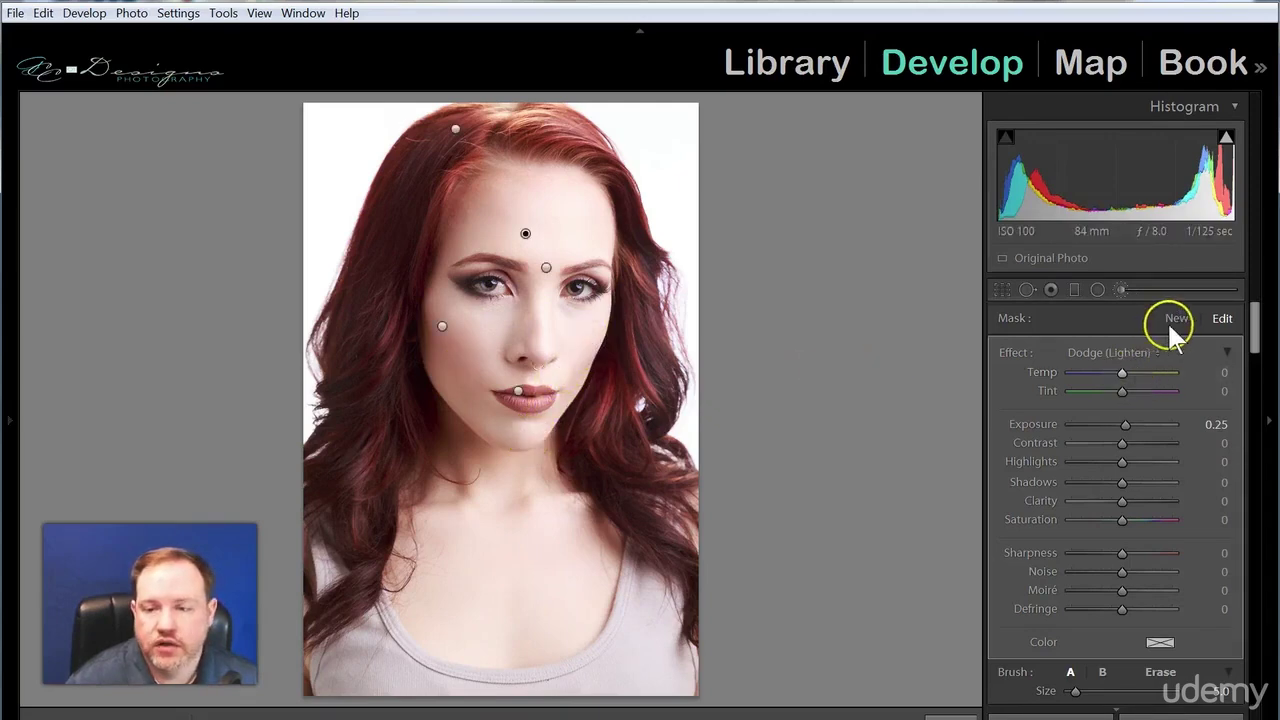
Step: Change the active mask's effect to Burn (Darken), brush from the nose toward the eye and close the Adjustment Brush
click(1133, 354)
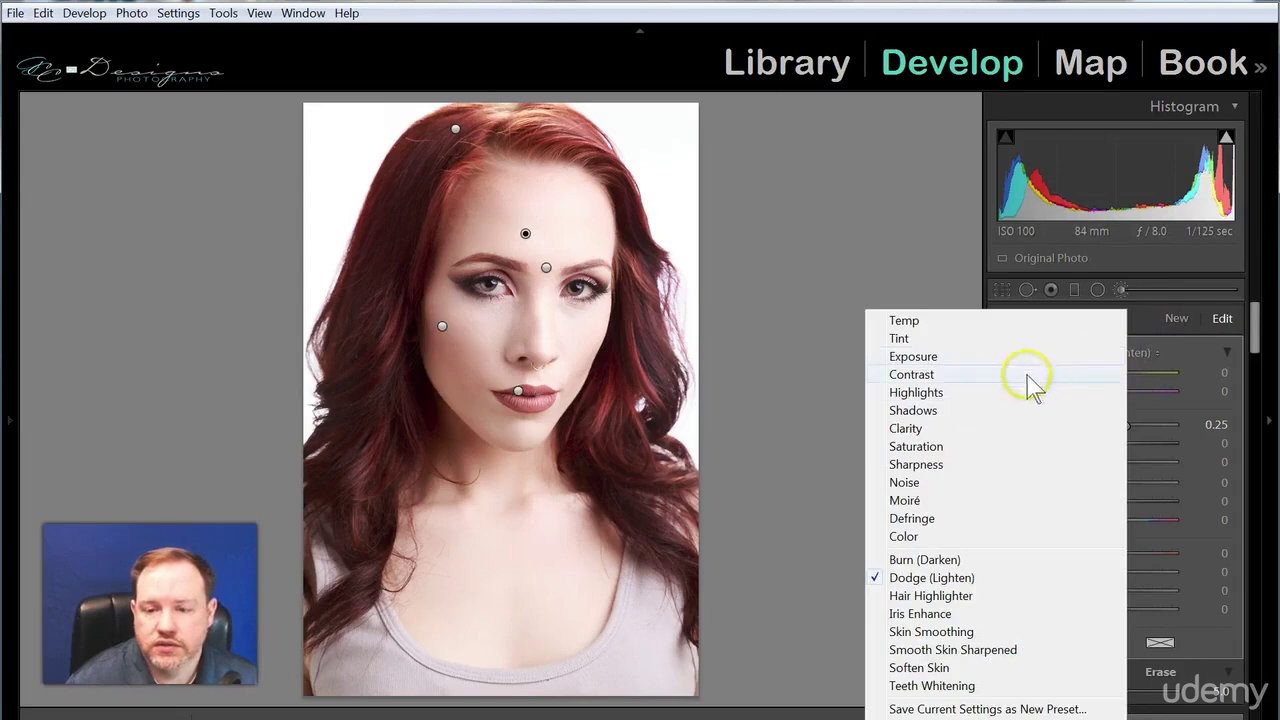
click(923, 560)
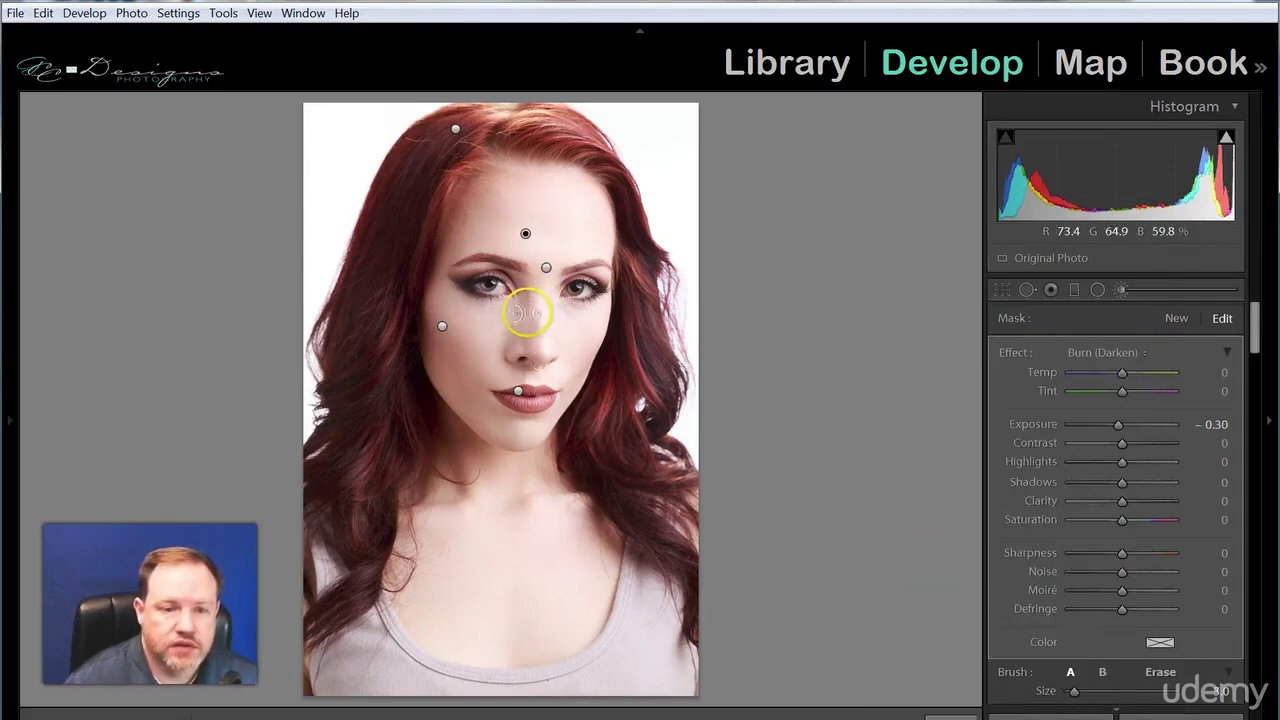
mouse_move(525, 314)
mouse_down()
mouse_move(509, 359)
mouse_move(527, 305)
mouse_move(522, 347)
mouse_move(455, 287)
mouse_up()
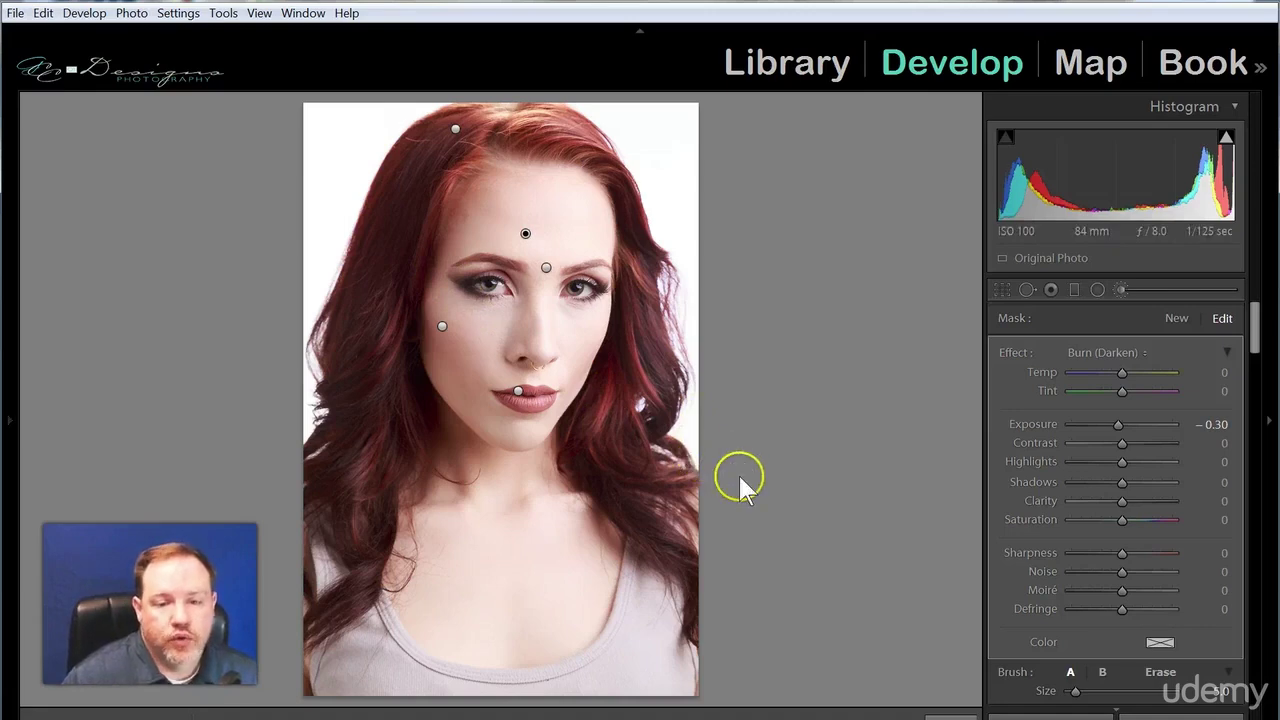
click(1120, 290)
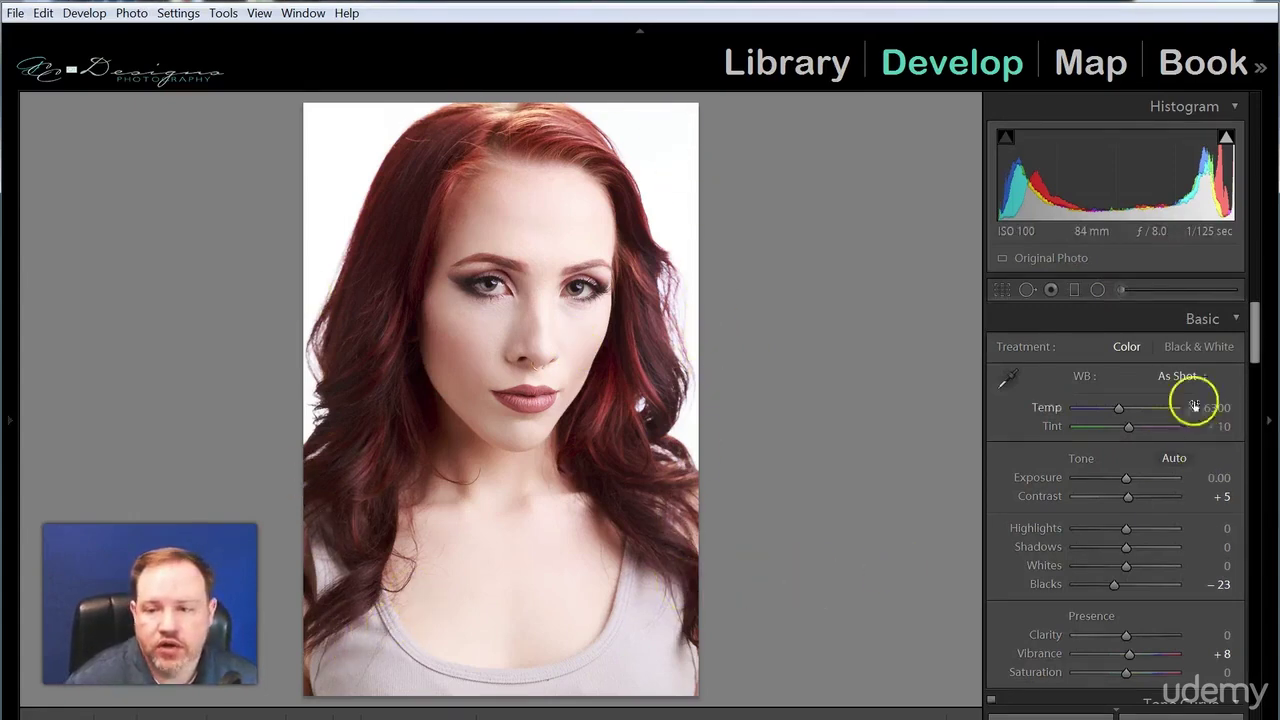
Step: Start a new Adjustment Brush mask with the Sharpness effect at 11 and brush it over the lips, eyes and brows
click(1121, 290)
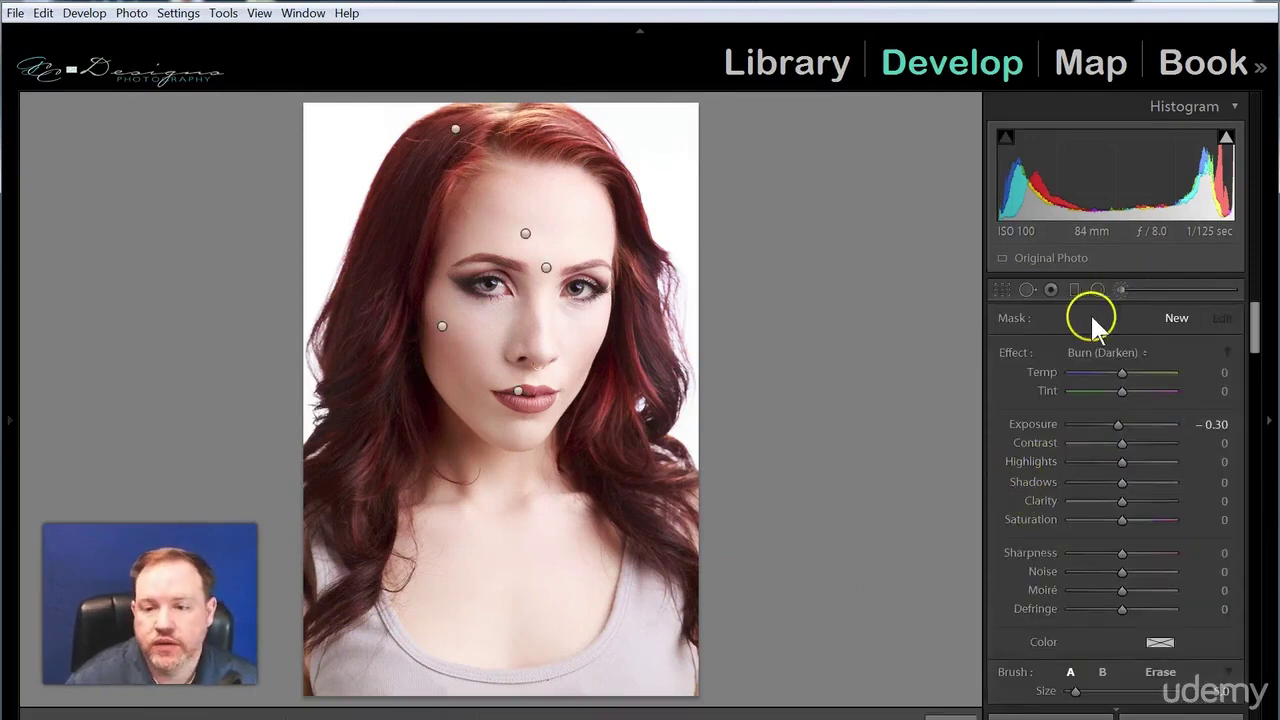
click(1097, 350)
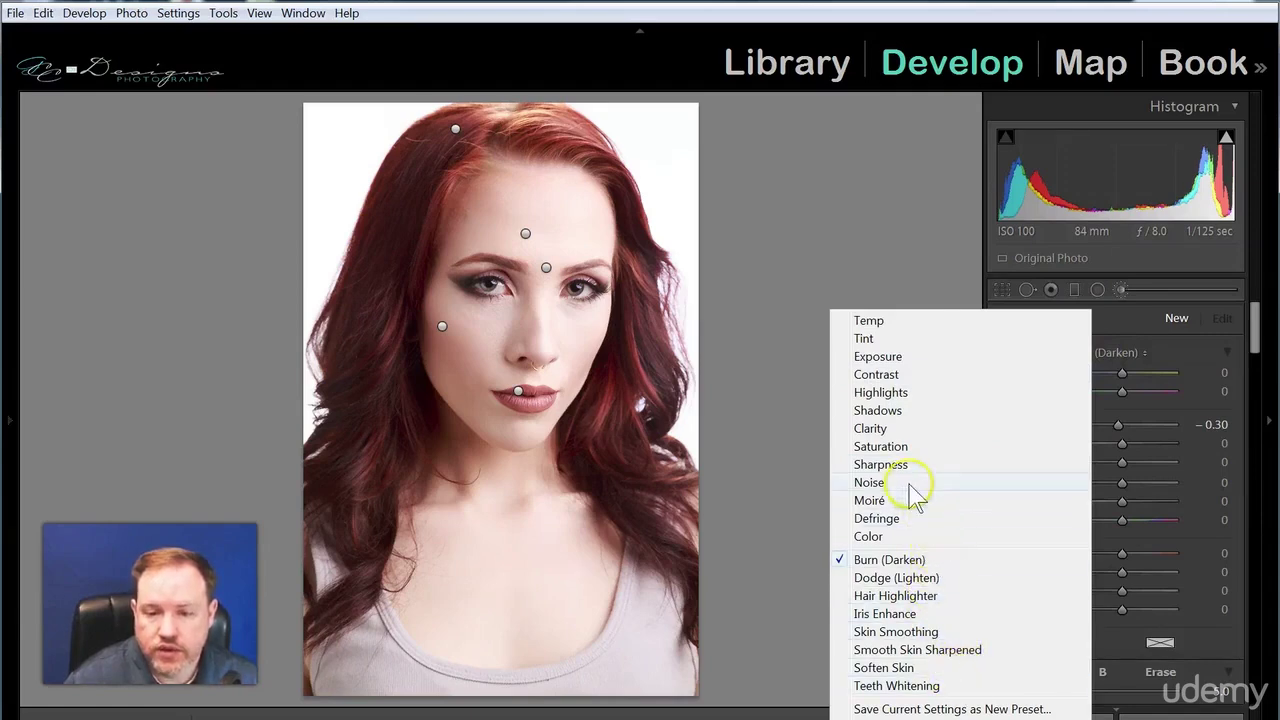
click(880, 464)
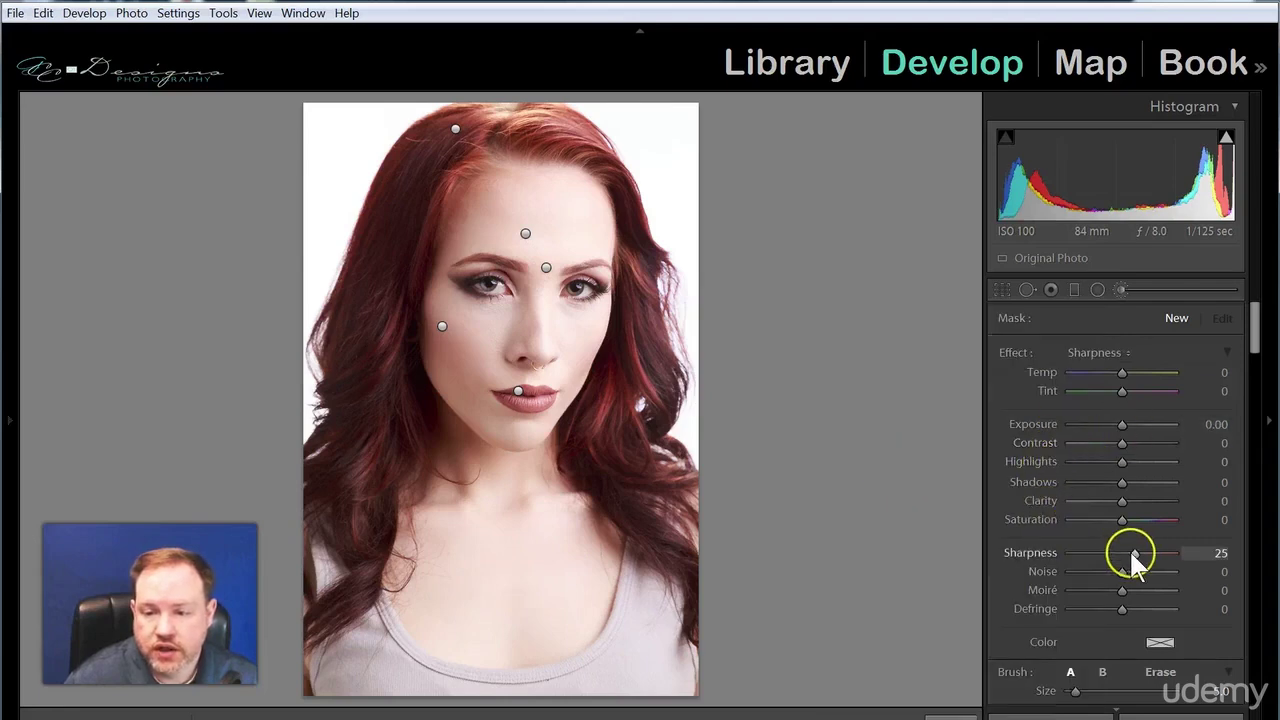
drag(1133, 555, 1126, 555)
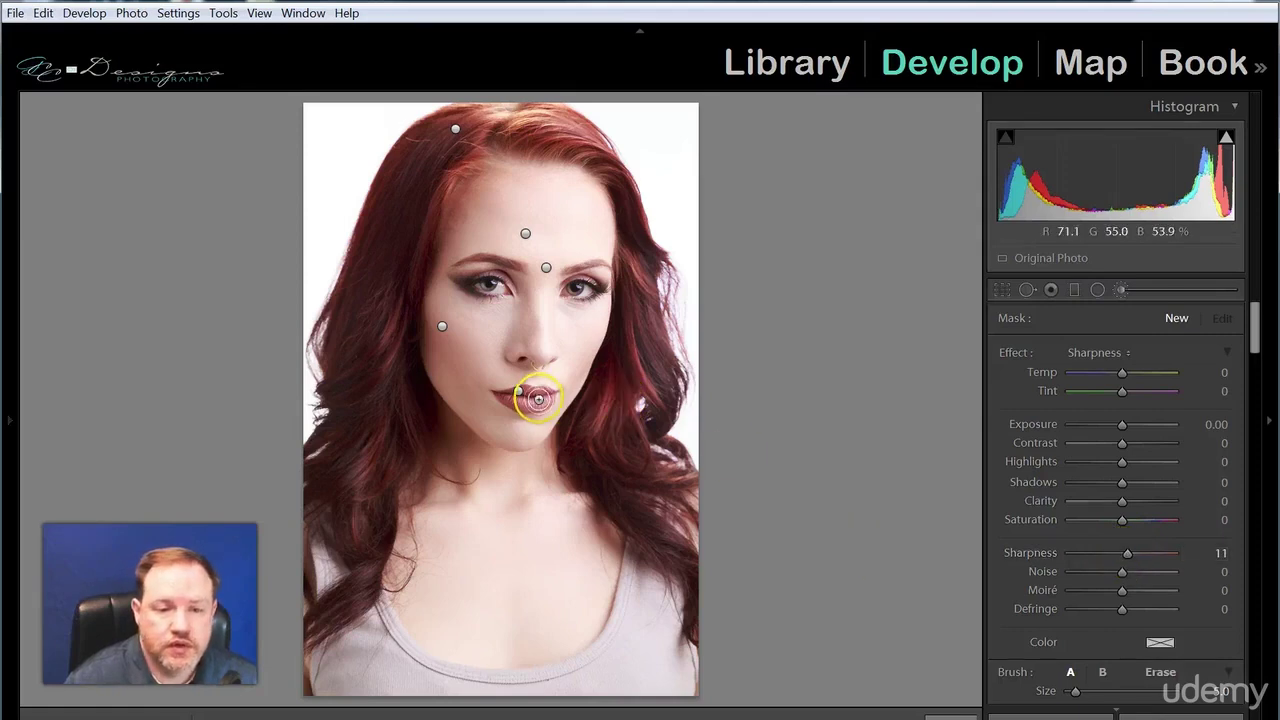
key(h)
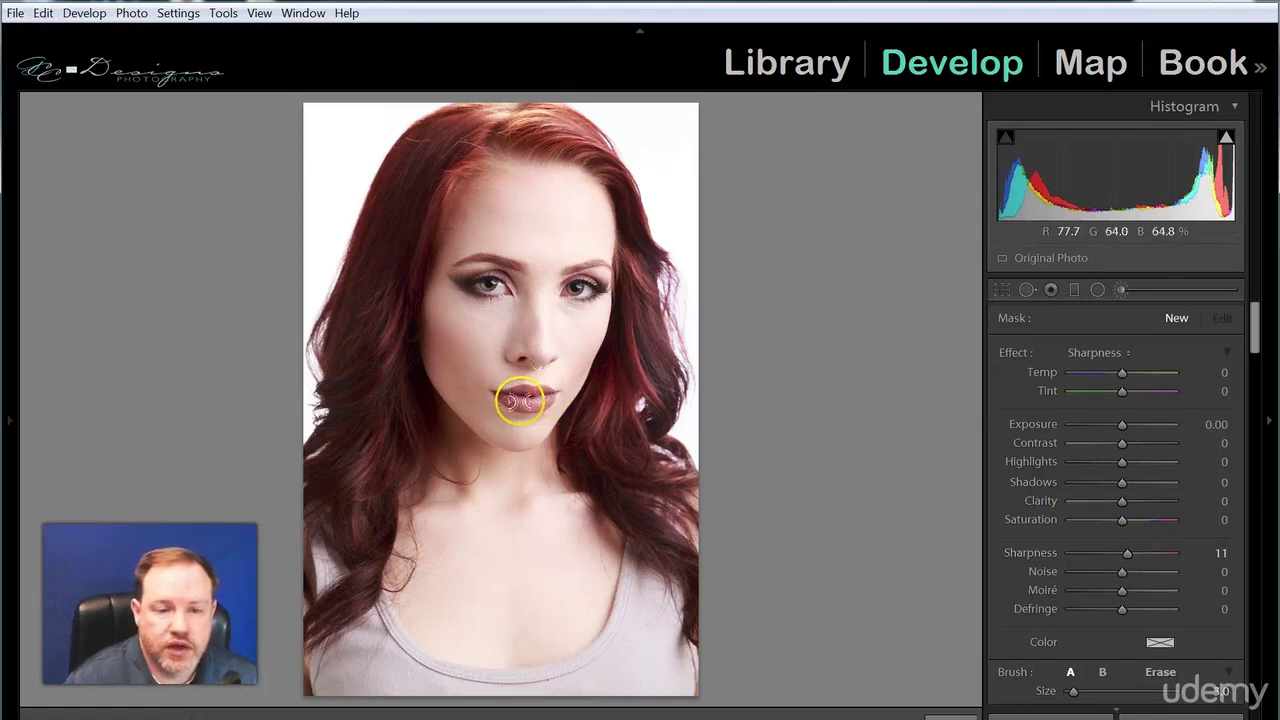
mouse_move(503, 290)
mouse_down()
mouse_move(468, 286)
mouse_move(595, 278)
mouse_move(569, 287)
mouse_move(592, 292)
mouse_move(561, 295)
mouse_move(589, 290)
mouse_move(564, 281)
mouse_move(573, 264)
mouse_move(613, 266)
mouse_move(490, 262)
mouse_up()
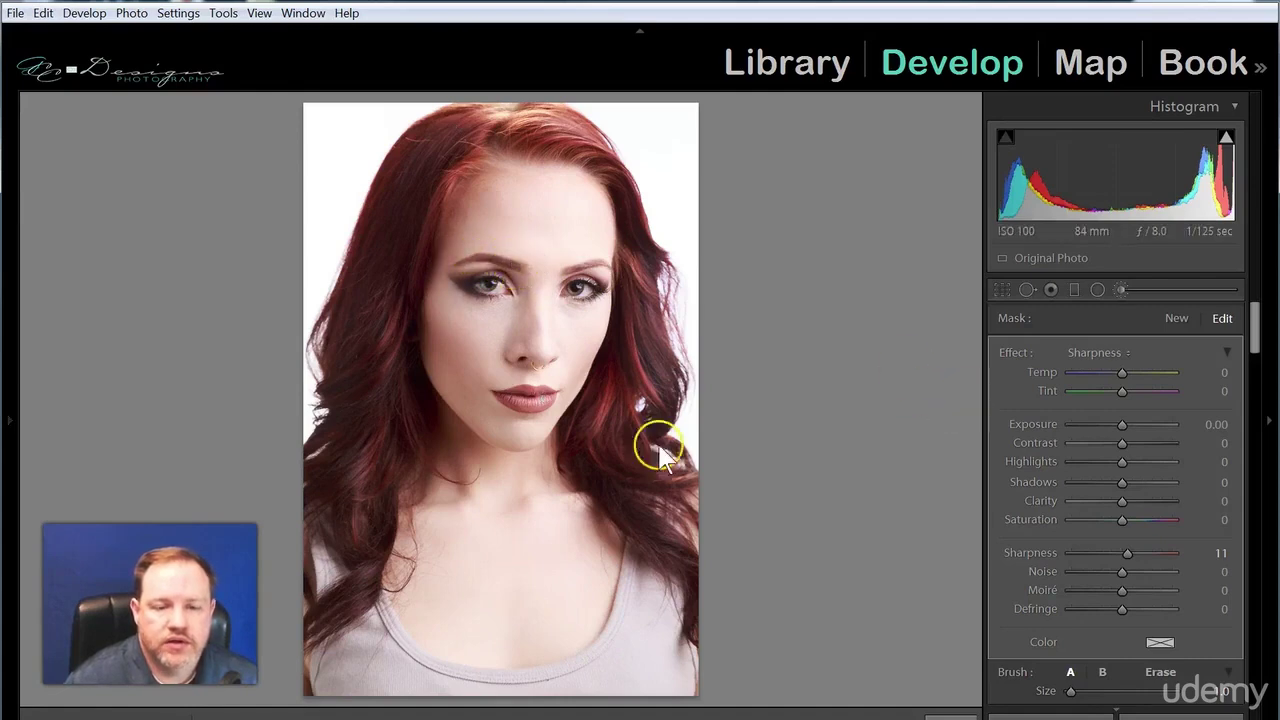
Step: Enlarge the brush to size 8, sharpen the hair on both sides of the face and close the Adjustment Brush
key(bracketright)
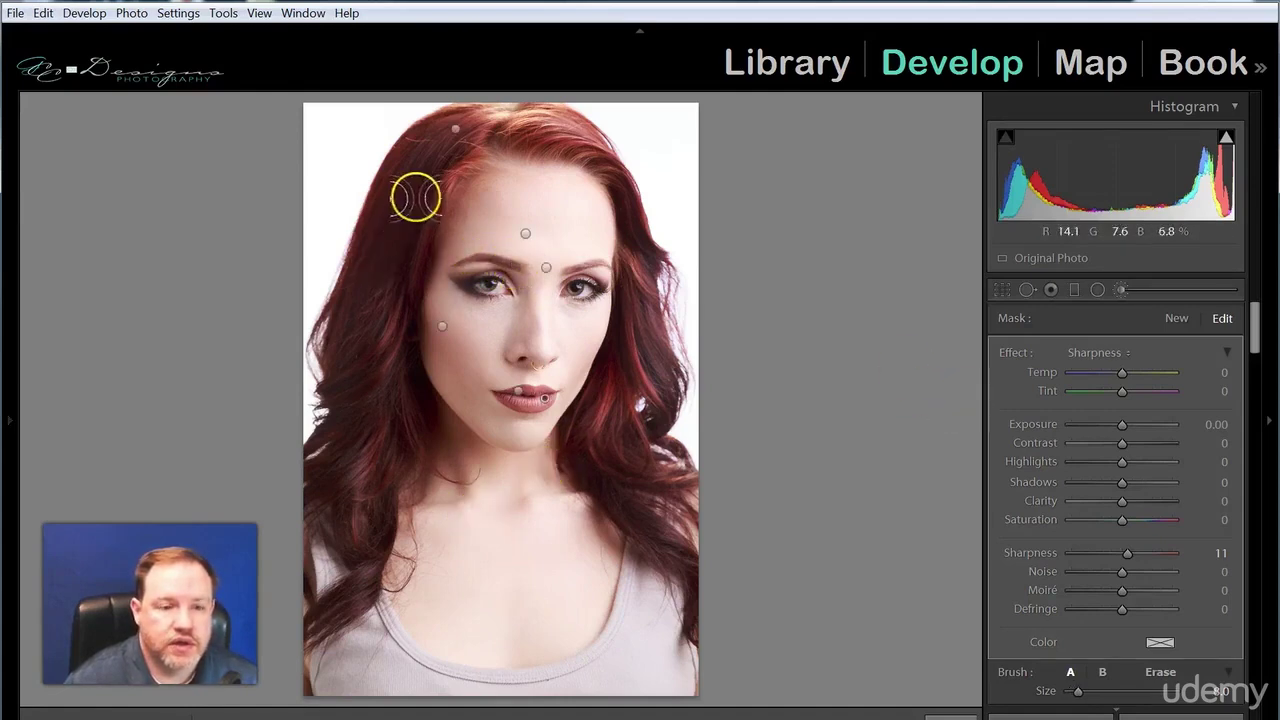
mouse_move(470, 127)
mouse_down()
mouse_move(443, 143)
mouse_move(466, 157)
mouse_move(409, 246)
mouse_move(425, 193)
mouse_move(351, 317)
mouse_move(380, 457)
mouse_move(318, 612)
mouse_move(334, 580)
mouse_up()
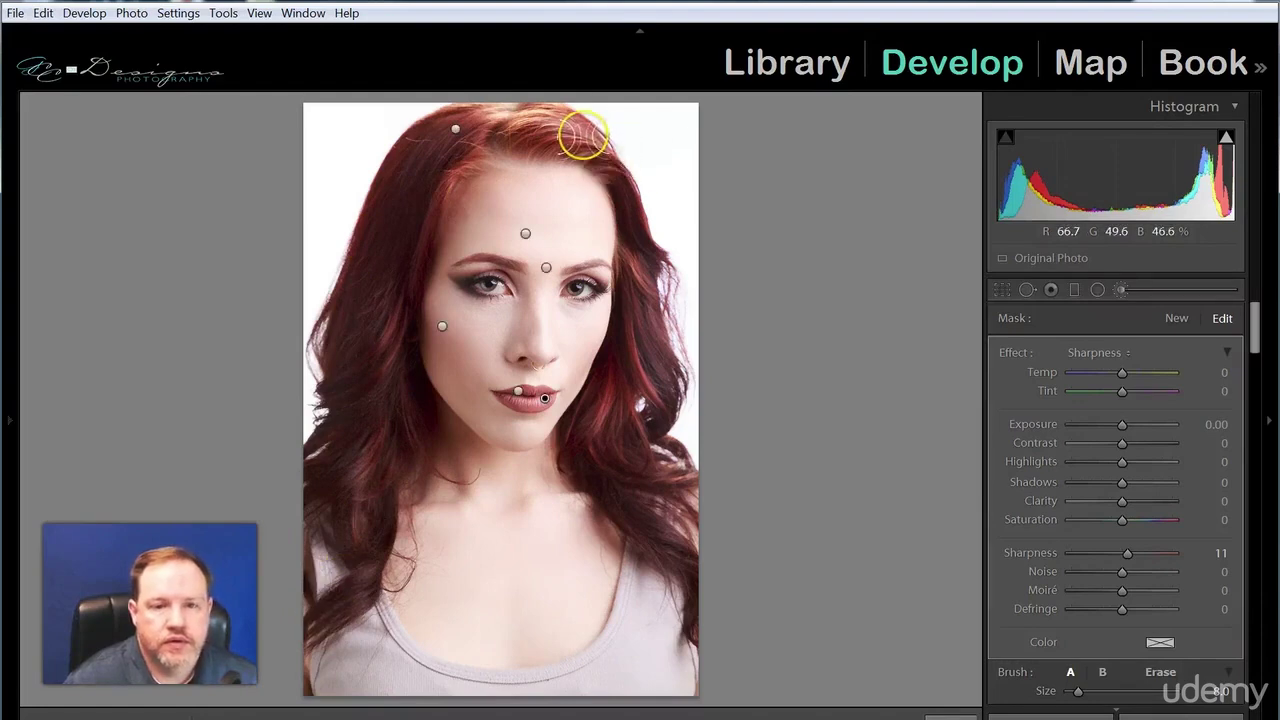
mouse_move(655, 340)
mouse_down()
mouse_move(584, 456)
mouse_move(614, 383)
mouse_move(614, 484)
mouse_move(639, 494)
mouse_move(701, 572)
mouse_move(643, 406)
mouse_up()
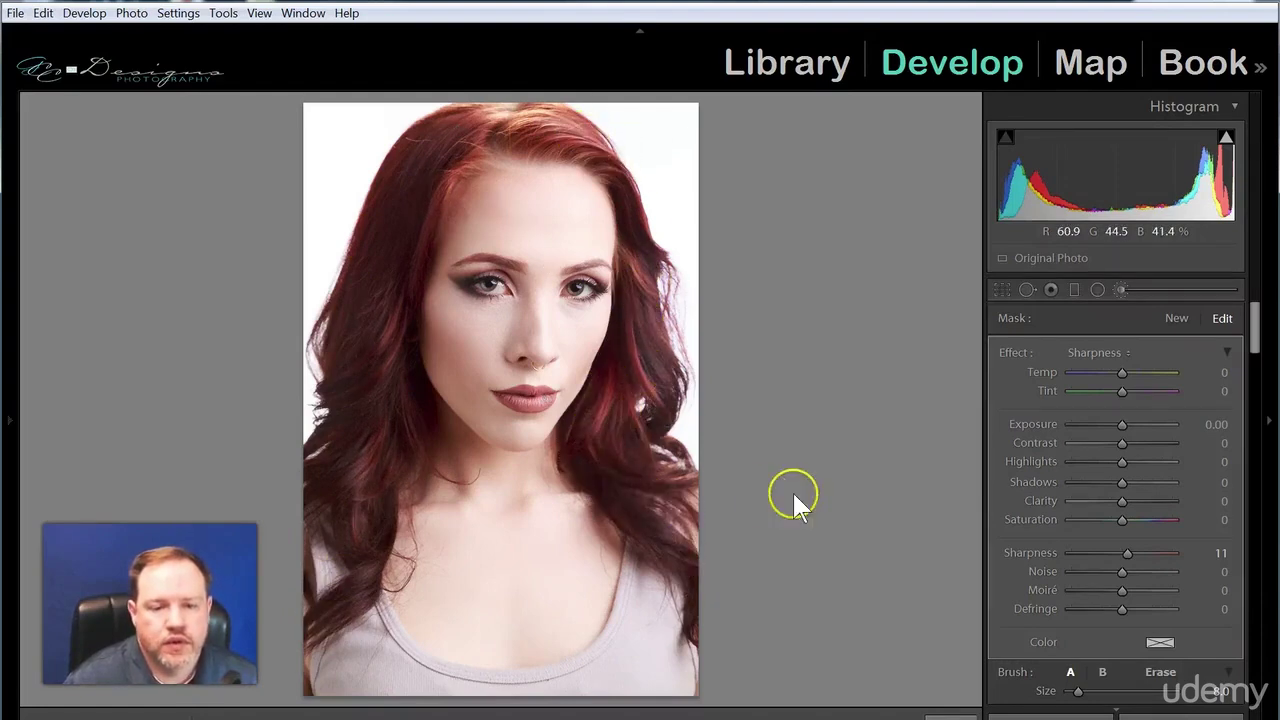
click(1118, 291)
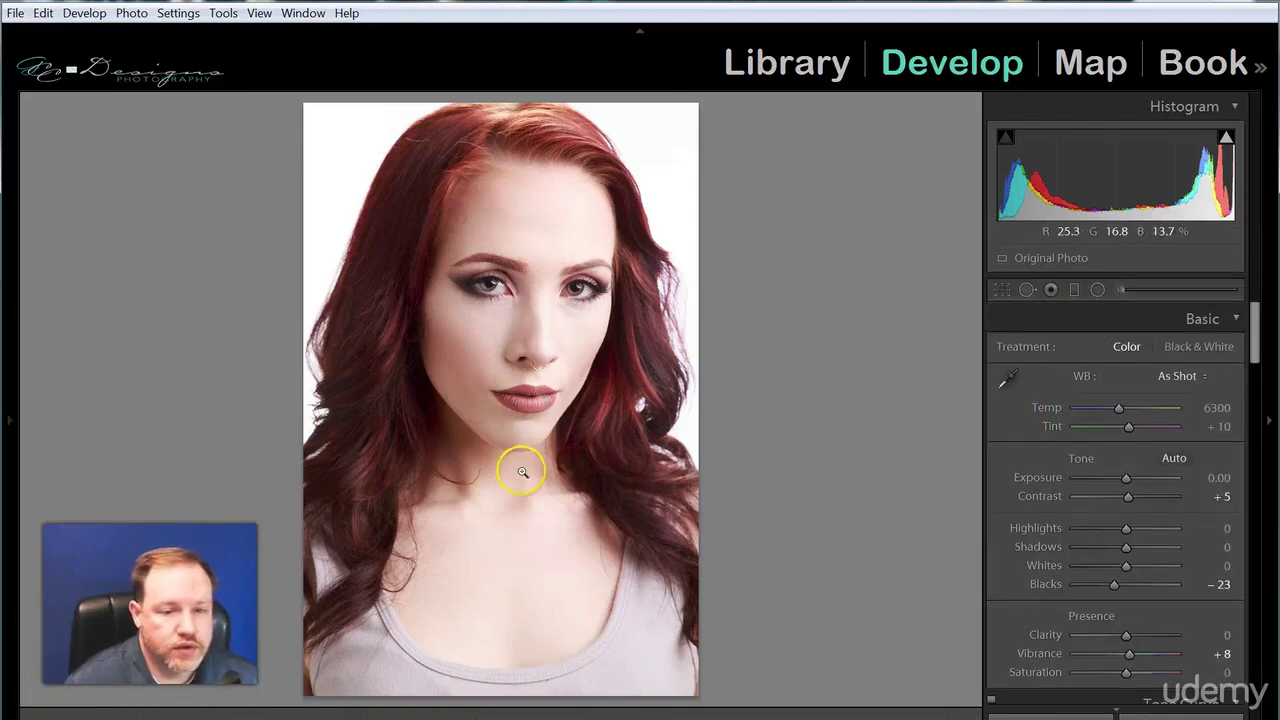
Step: Compare the portrait before and after side by side, examining the eye and skin detail up close
click(62, 690)
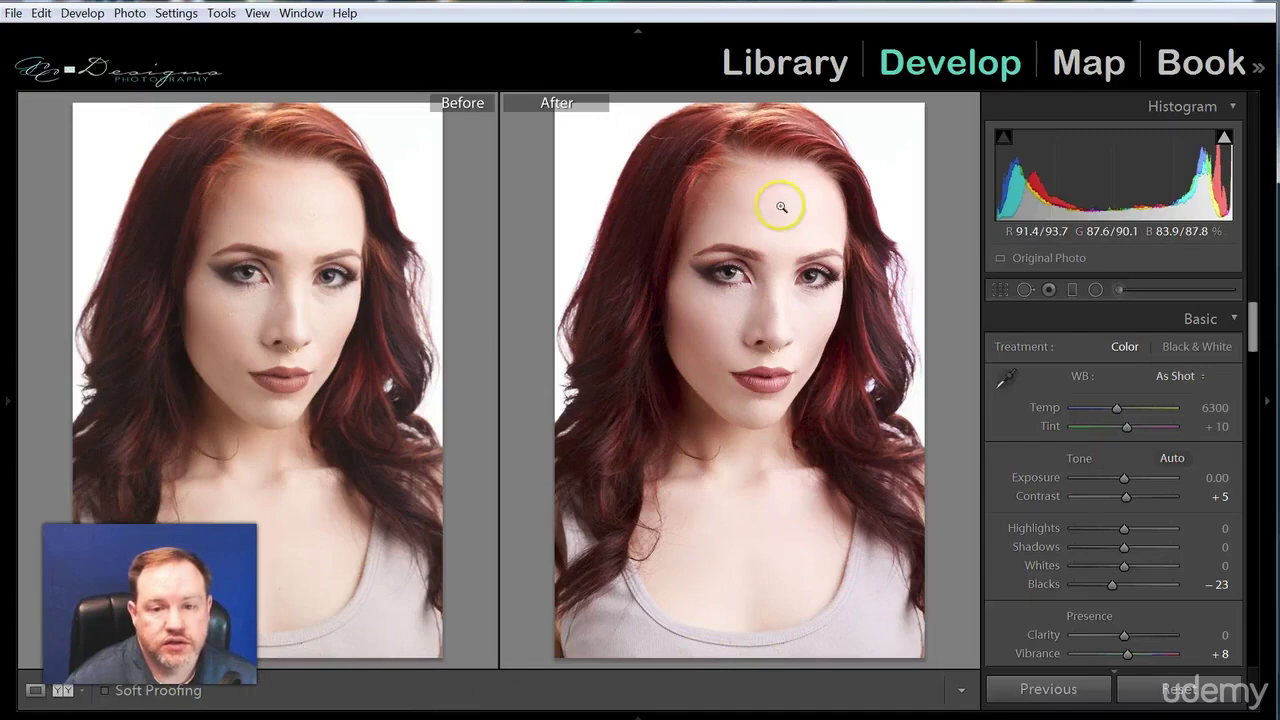
click(762, 276)
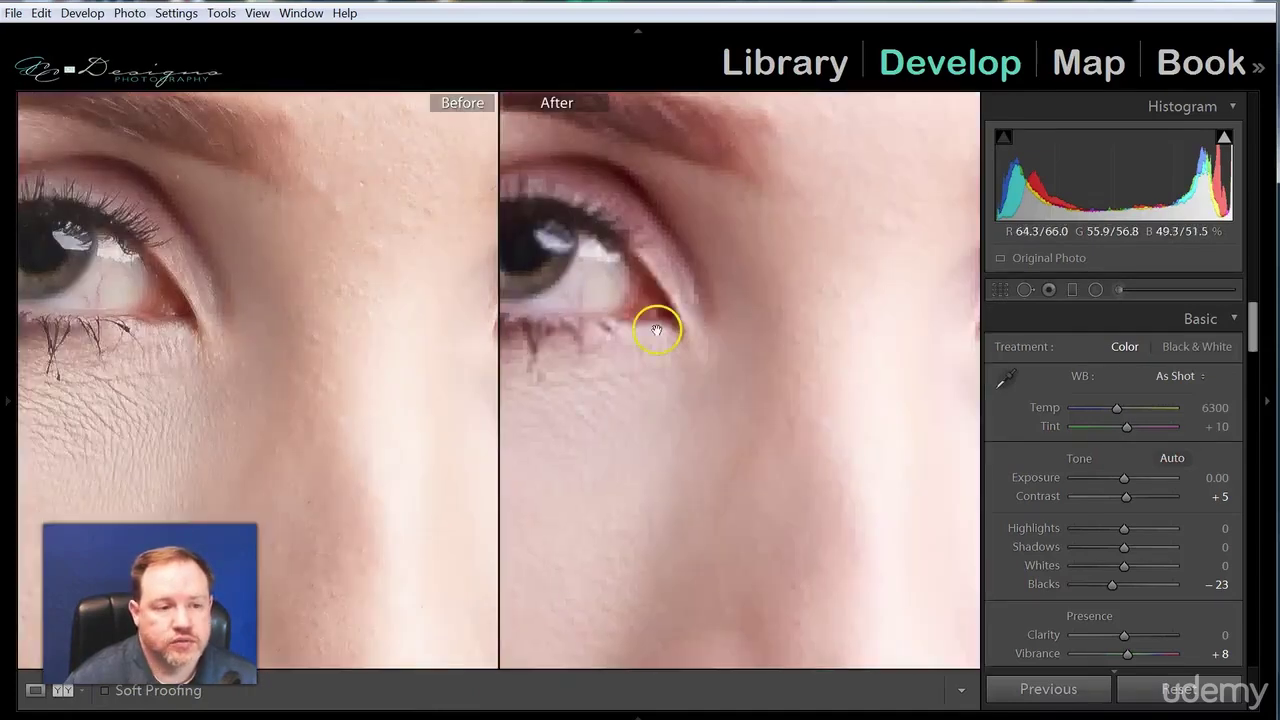
drag(656, 330, 780, 487)
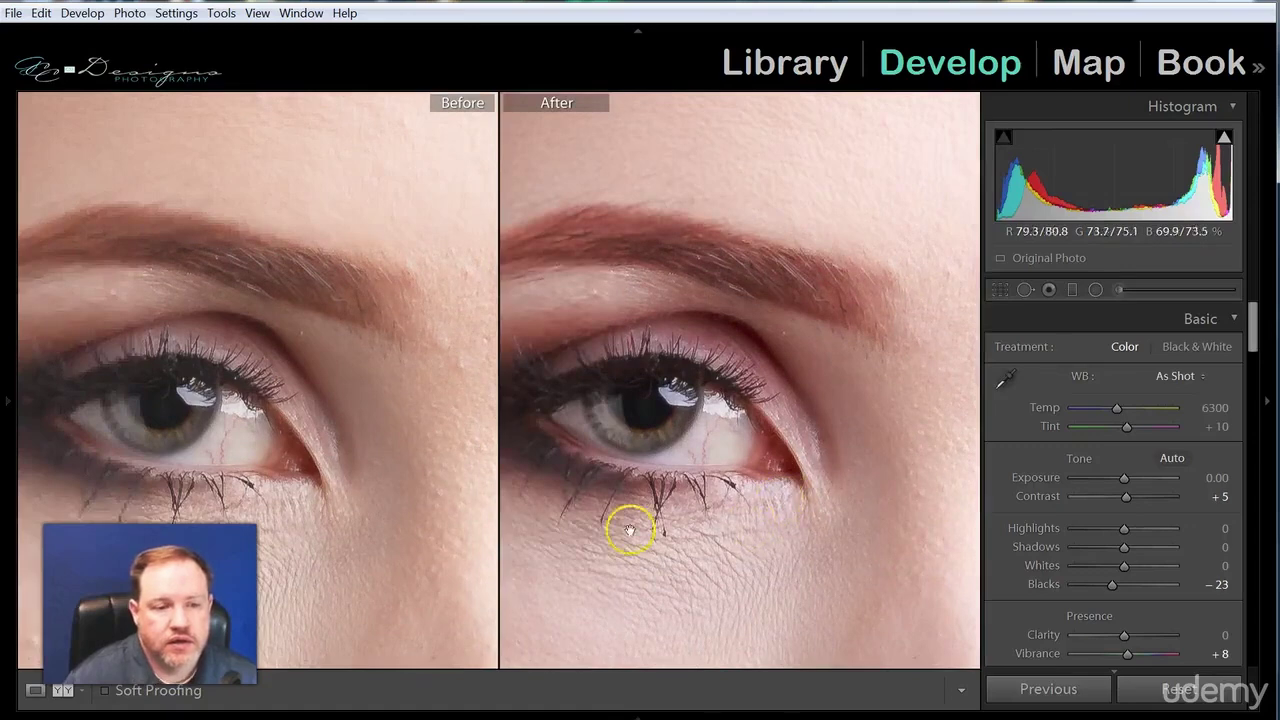
click(716, 460)
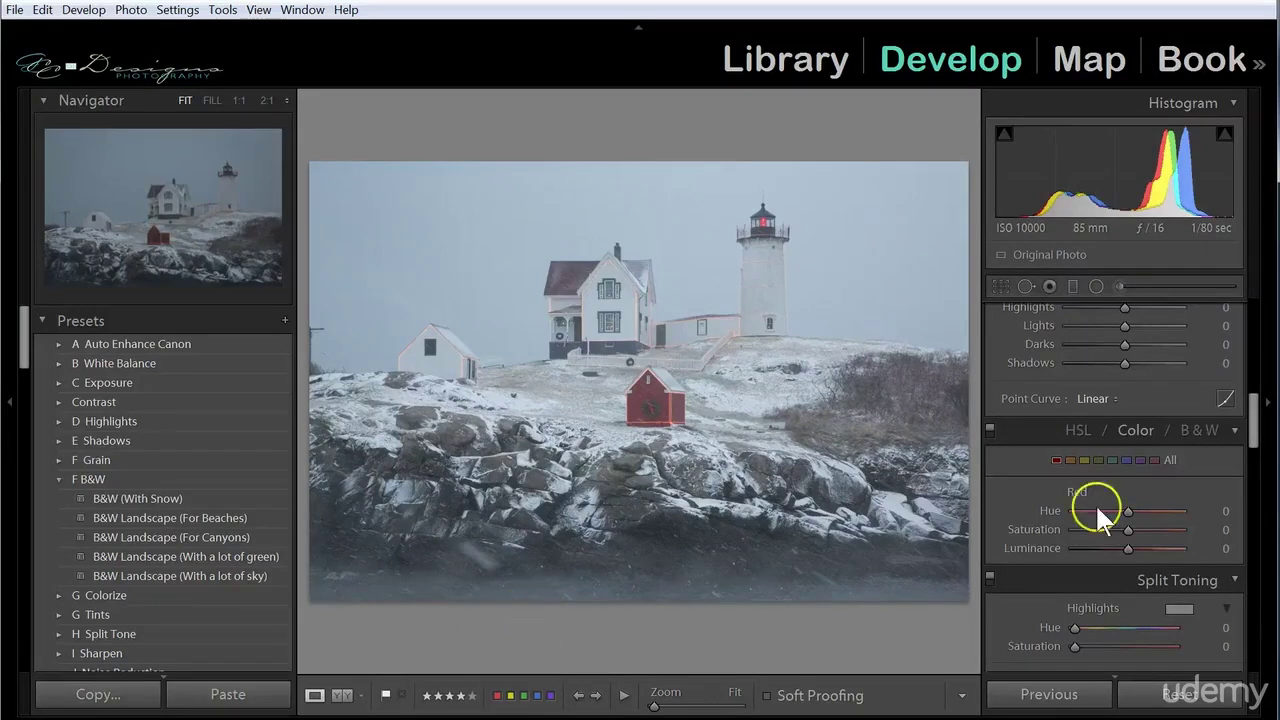
Step: Set the lighthouse photo's Exposure to +0.30 and Blacks to -45
scroll(1032, 475, up, 5)
scroll(1032, 475, up, 4)
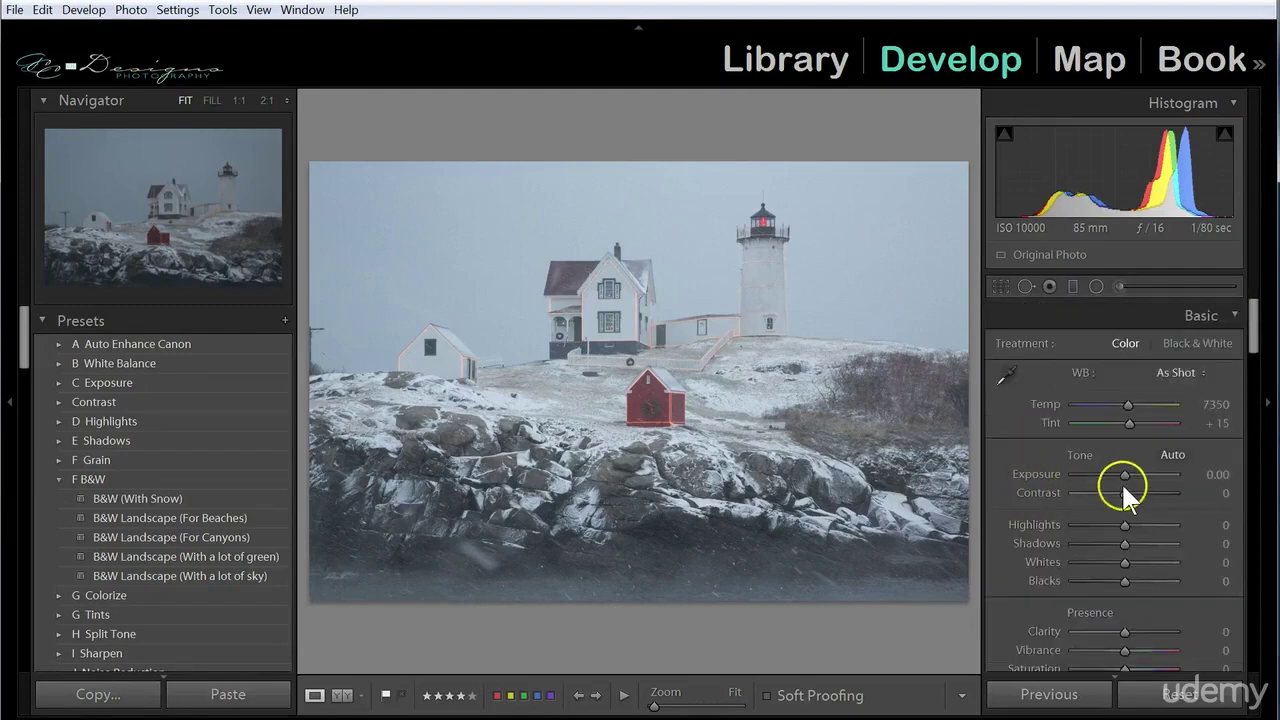
drag(1123, 473, 1127, 474)
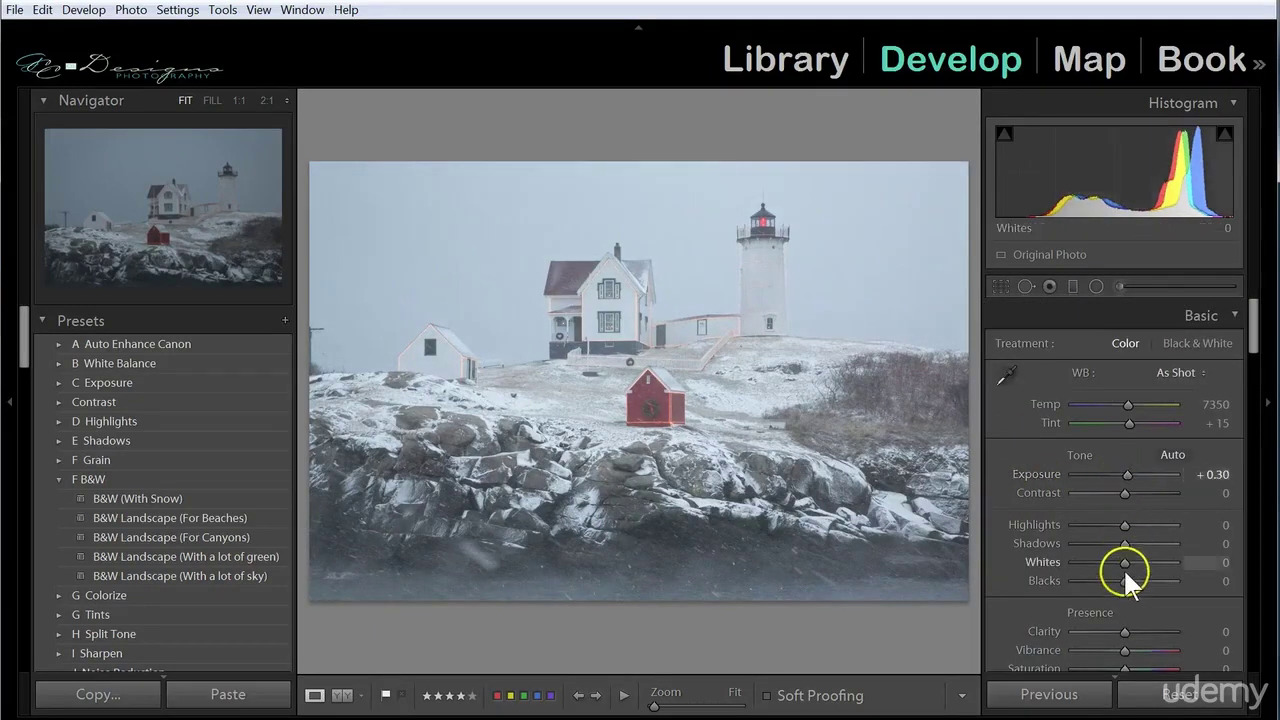
drag(1124, 581, 1101, 580)
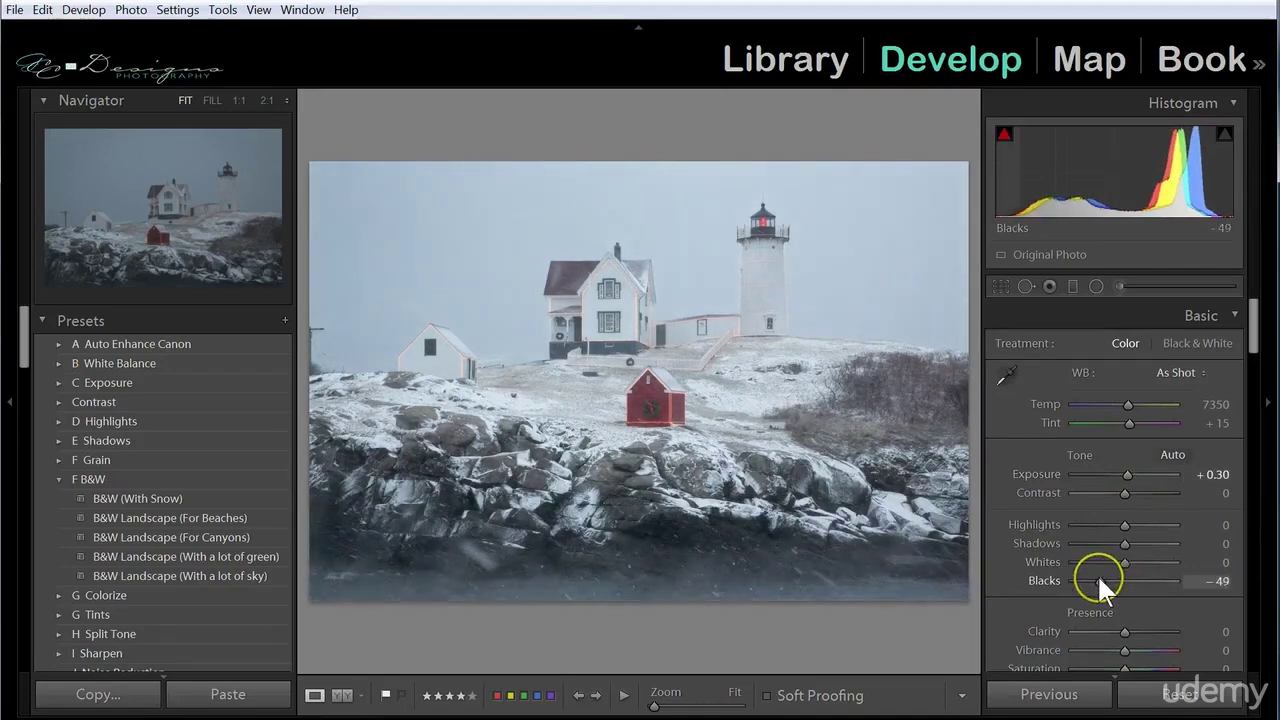
drag(1100, 580, 1101, 580)
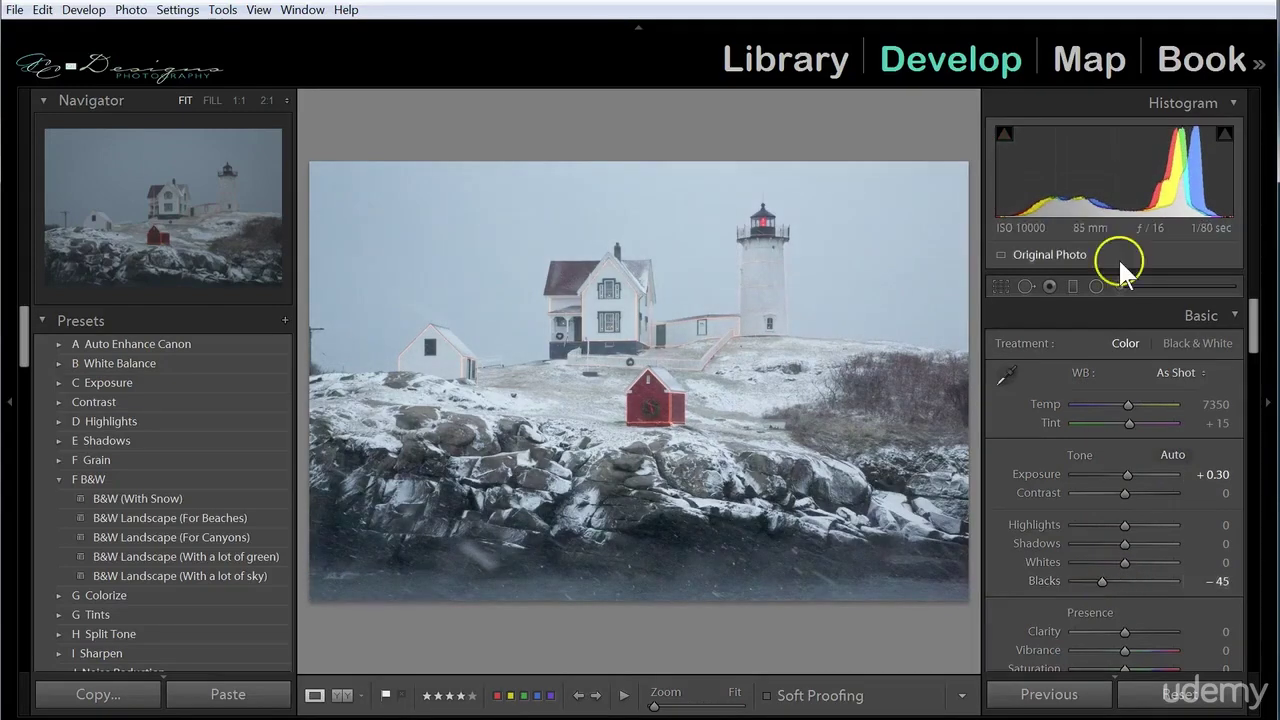
Step: Convert the lighthouse photo to black and white and set Red in the Black & White Mix to +31
scroll(1016, 455, down, 10)
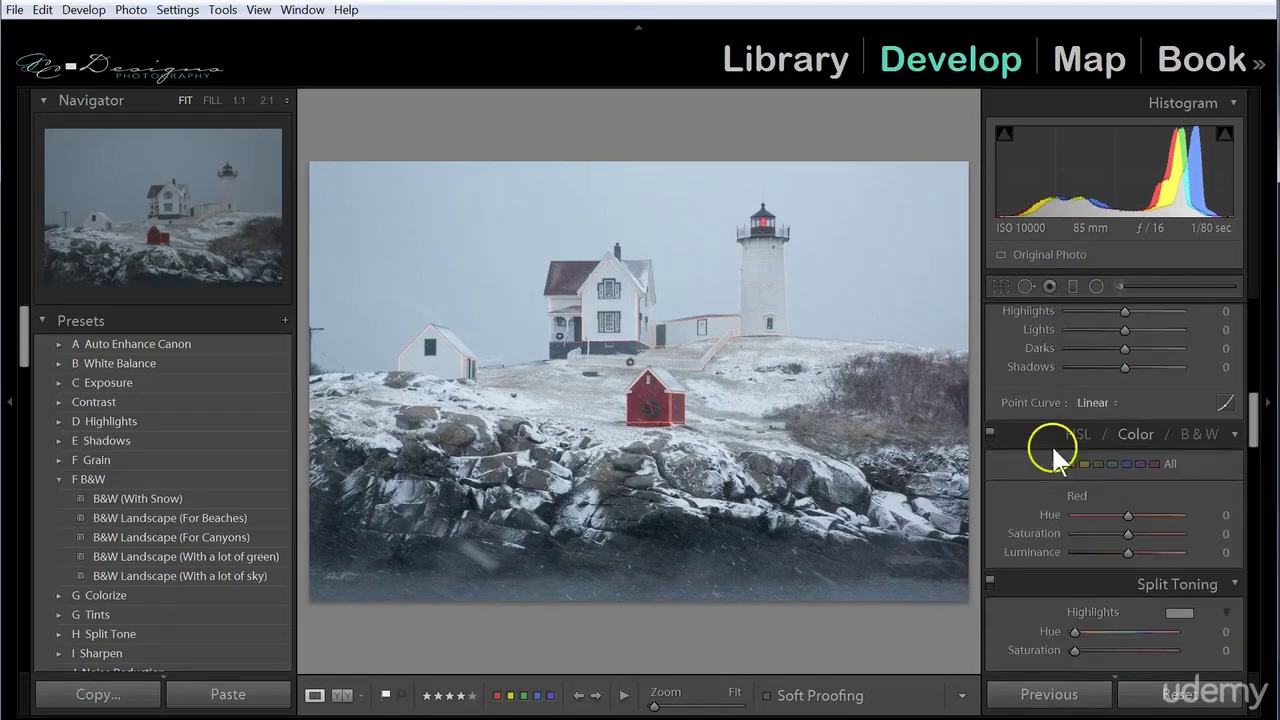
click(1198, 434)
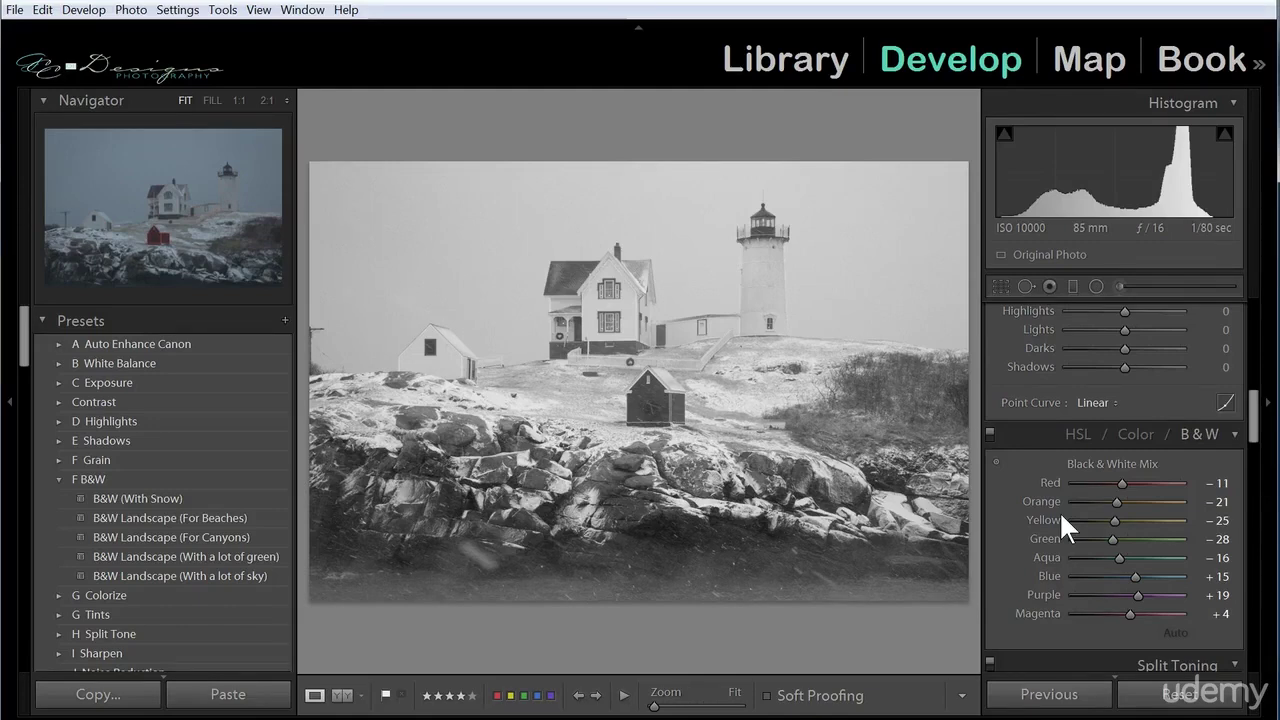
mouse_move(1059, 510)
mouse_down()
mouse_move(1089, 524)
mouse_move(1041, 526)
mouse_up()
drag(1124, 481, 1066, 487)
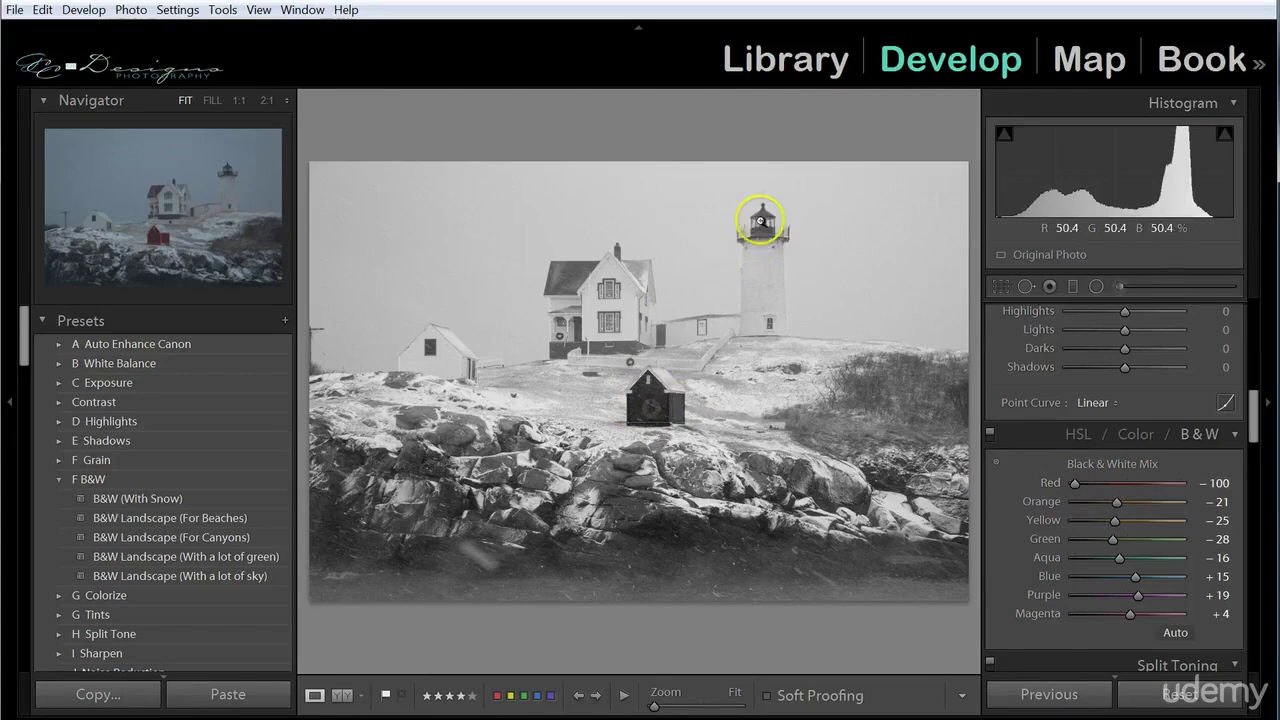
drag(1073, 483, 1193, 478)
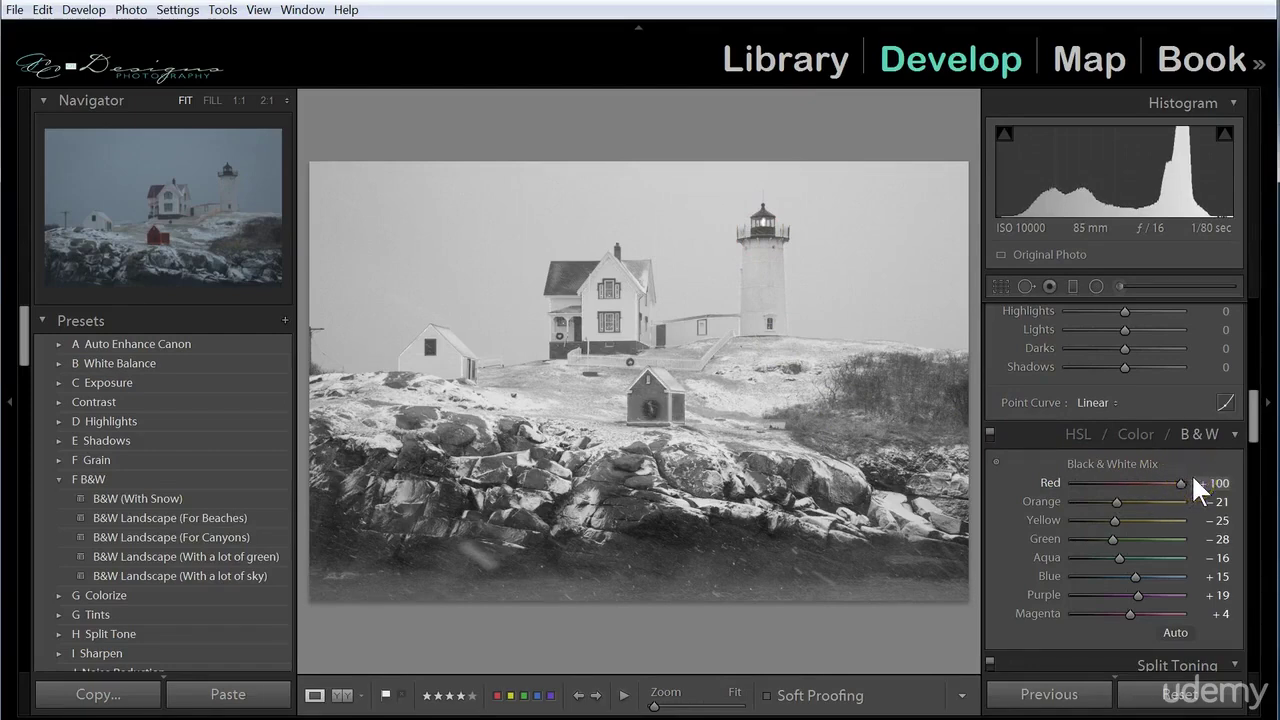
drag(1192, 480, 1135, 482)
click(893, 550)
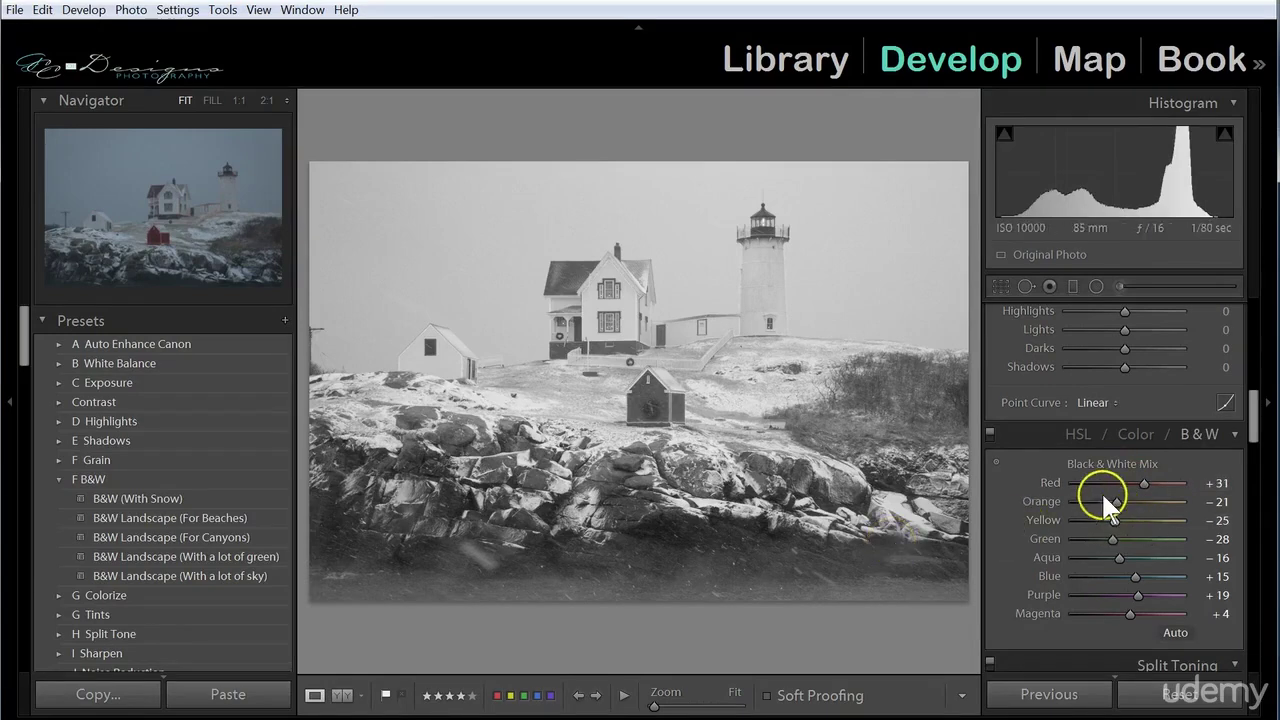
Step: Set Orange to +13, Yellow to +2 and Green to -2 in the Black & White Mix
drag(1116, 499, 1023, 508)
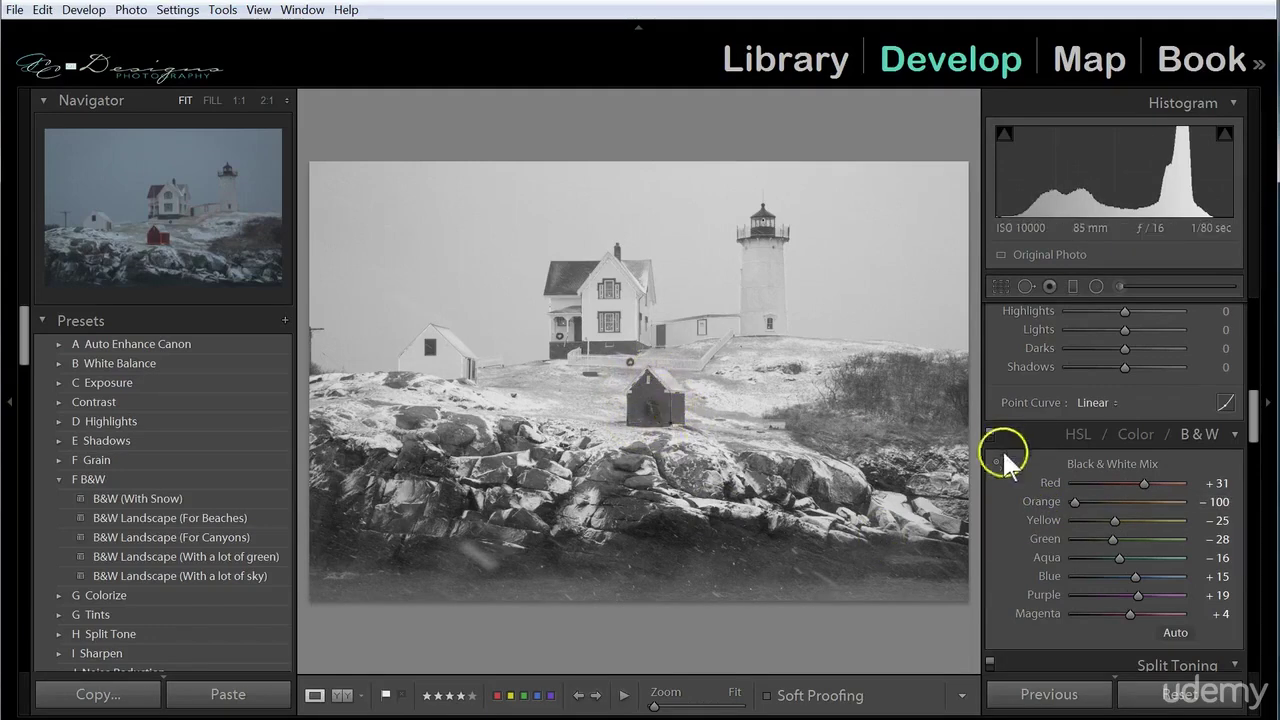
drag(1072, 495, 1133, 488)
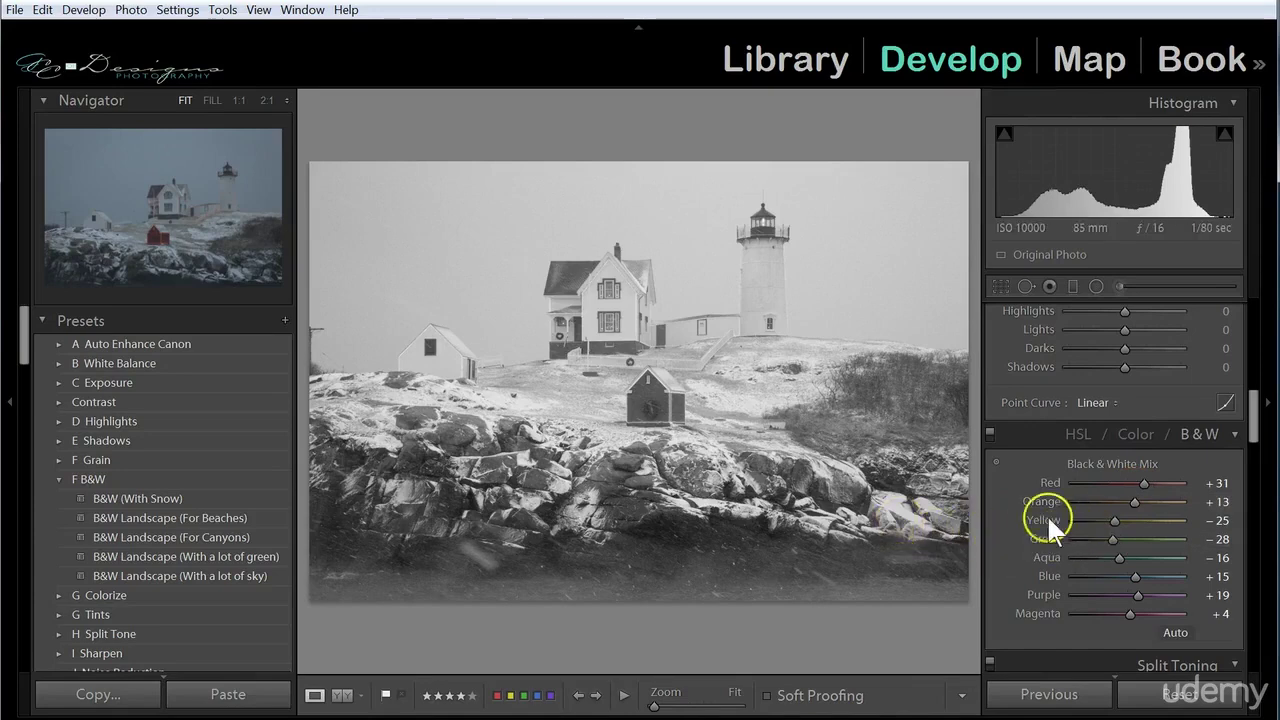
mouse_move(1115, 518)
mouse_down()
mouse_move(1054, 525)
mouse_move(1183, 517)
mouse_move(1028, 533)
mouse_move(1189, 527)
mouse_move(1085, 531)
mouse_move(1076, 519)
mouse_move(1130, 519)
mouse_up()
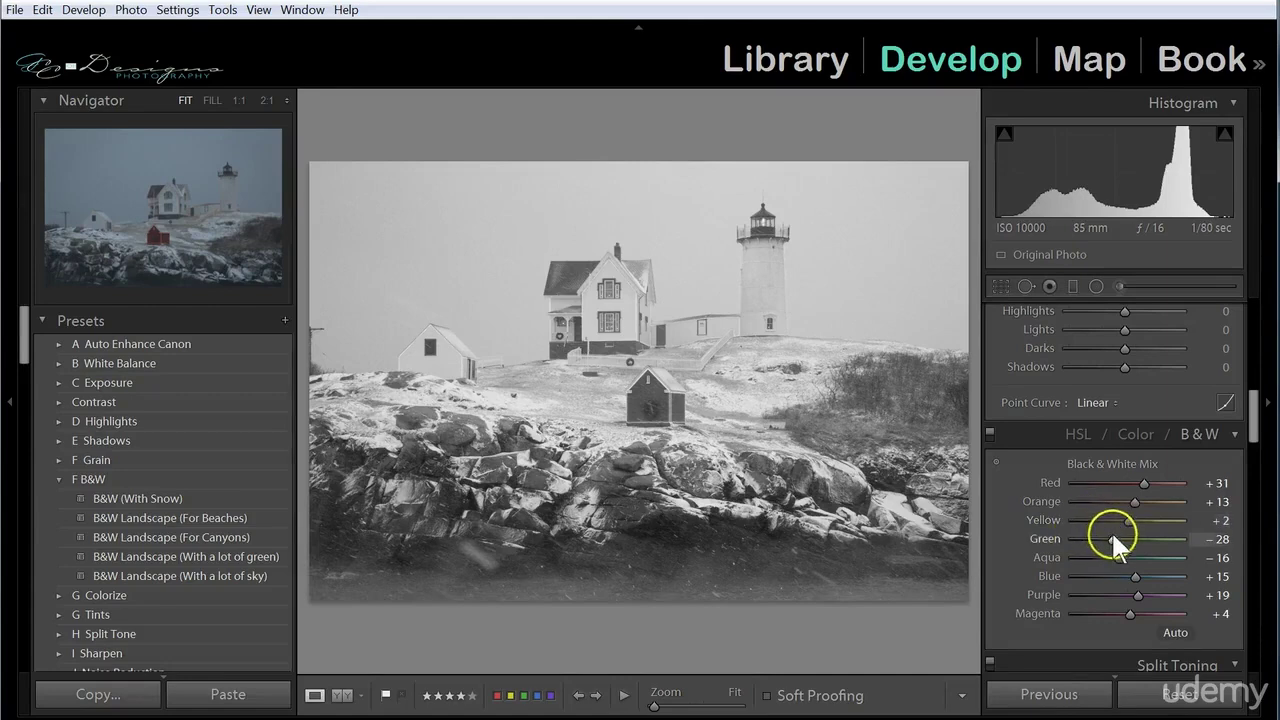
drag(1106, 533, 1213, 532)
mouse_move(1123, 531)
mouse_down()
mouse_move(1187, 523)
mouse_move(1051, 532)
mouse_move(1157, 534)
mouse_move(1127, 540)
mouse_up()
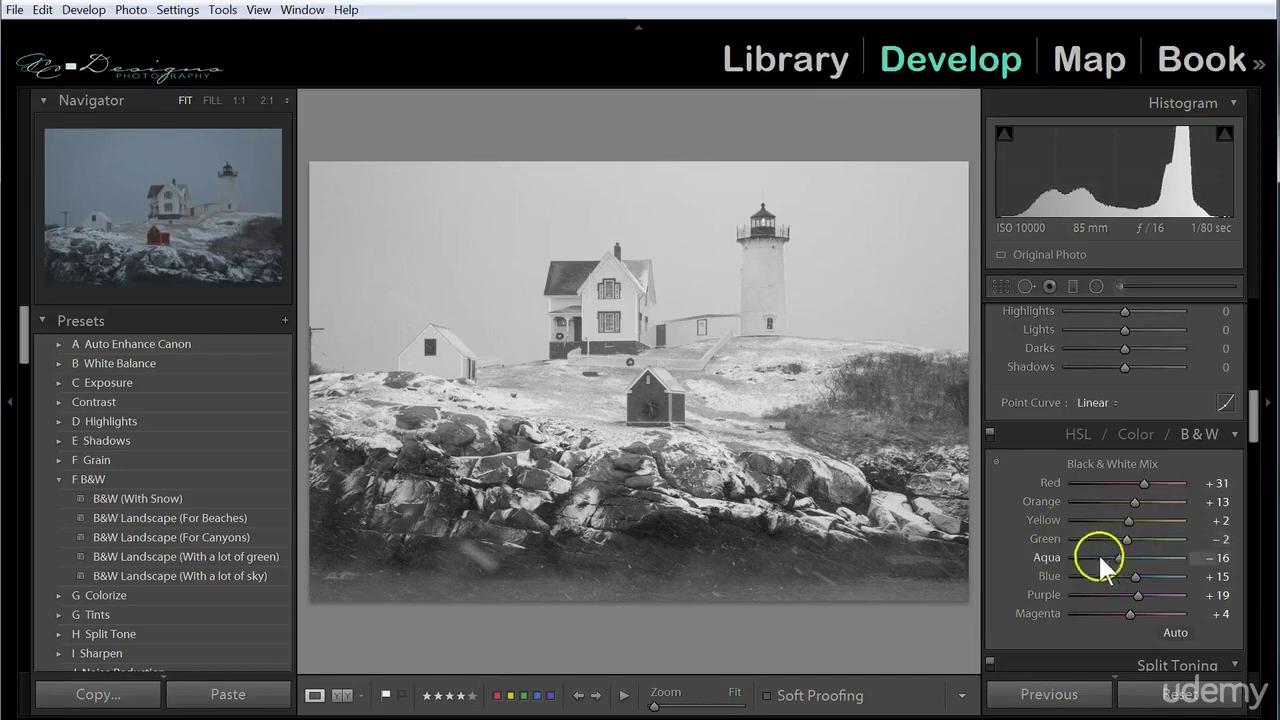
Step: Set Aqua to -100, Blue to +2 and Purple to +14 in the Black & White Mix
drag(1121, 557, 1257, 543)
drag(1128, 550, 1061, 536)
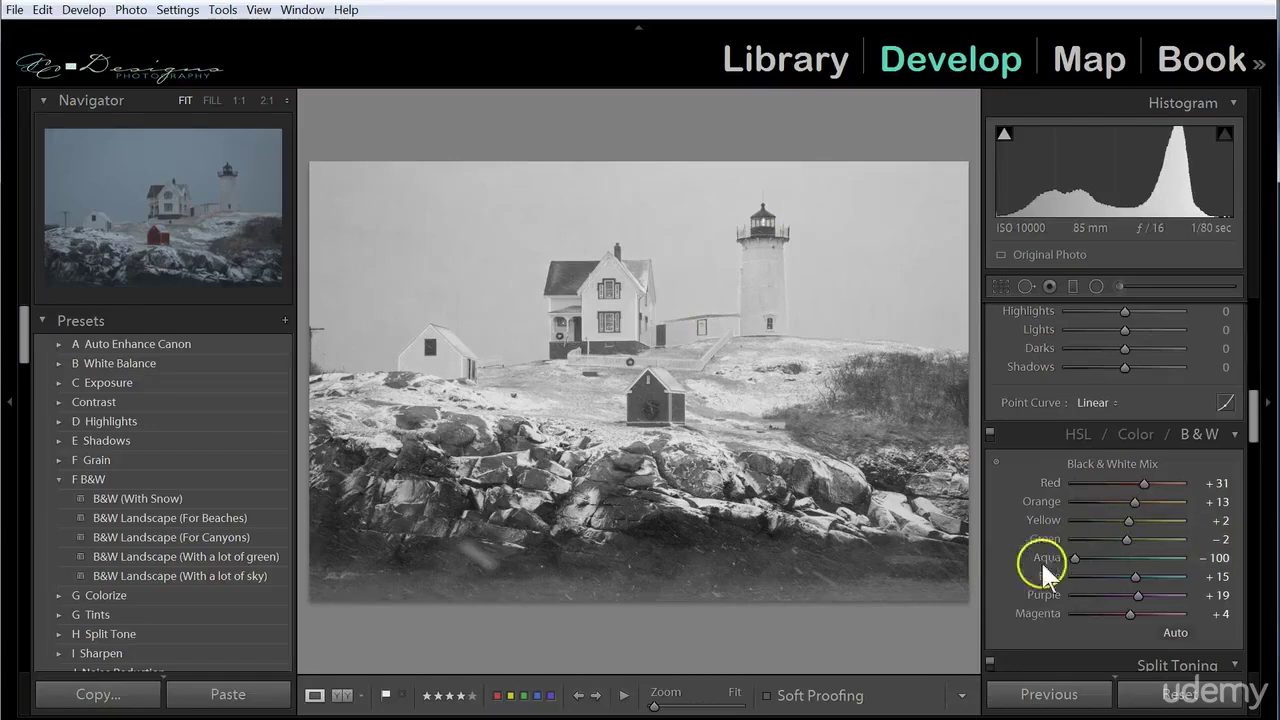
mouse_move(1132, 571)
mouse_down()
mouse_move(1205, 573)
mouse_move(1046, 568)
mouse_move(1219, 584)
mouse_move(1096, 569)
mouse_move(1159, 567)
mouse_move(1125, 570)
mouse_up()
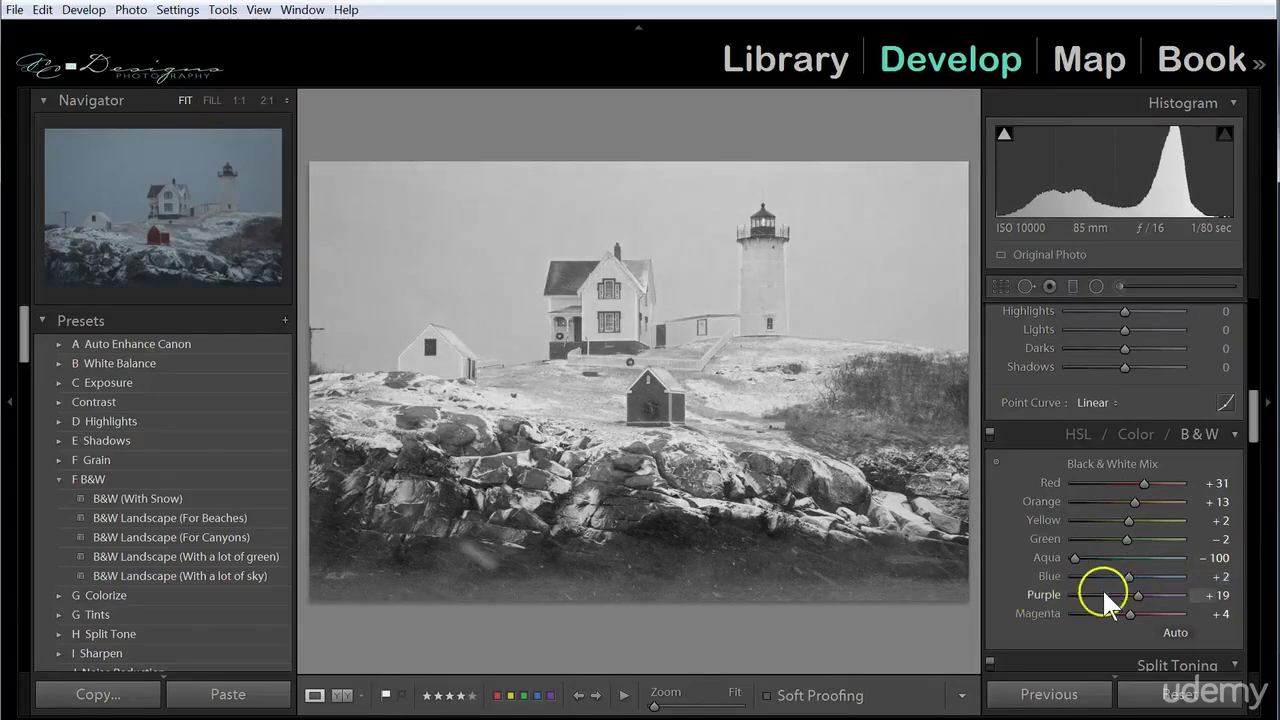
drag(1134, 592, 991, 593)
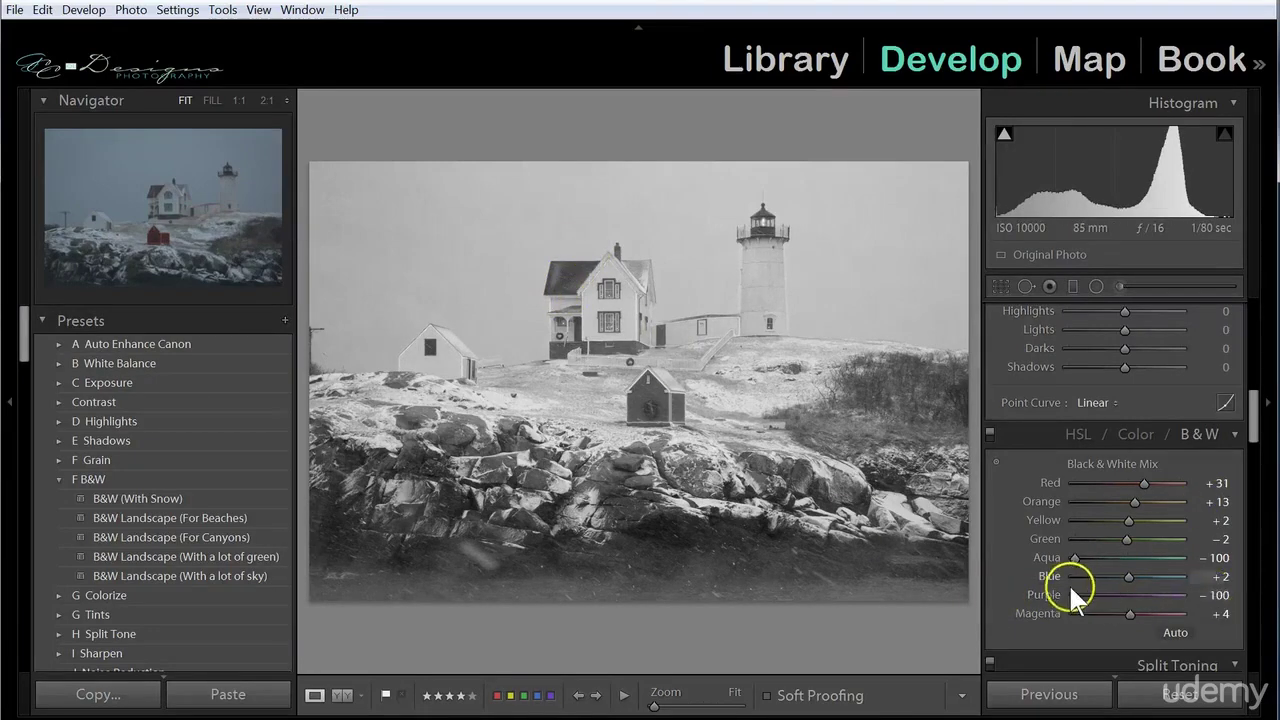
drag(1071, 589, 1132, 583)
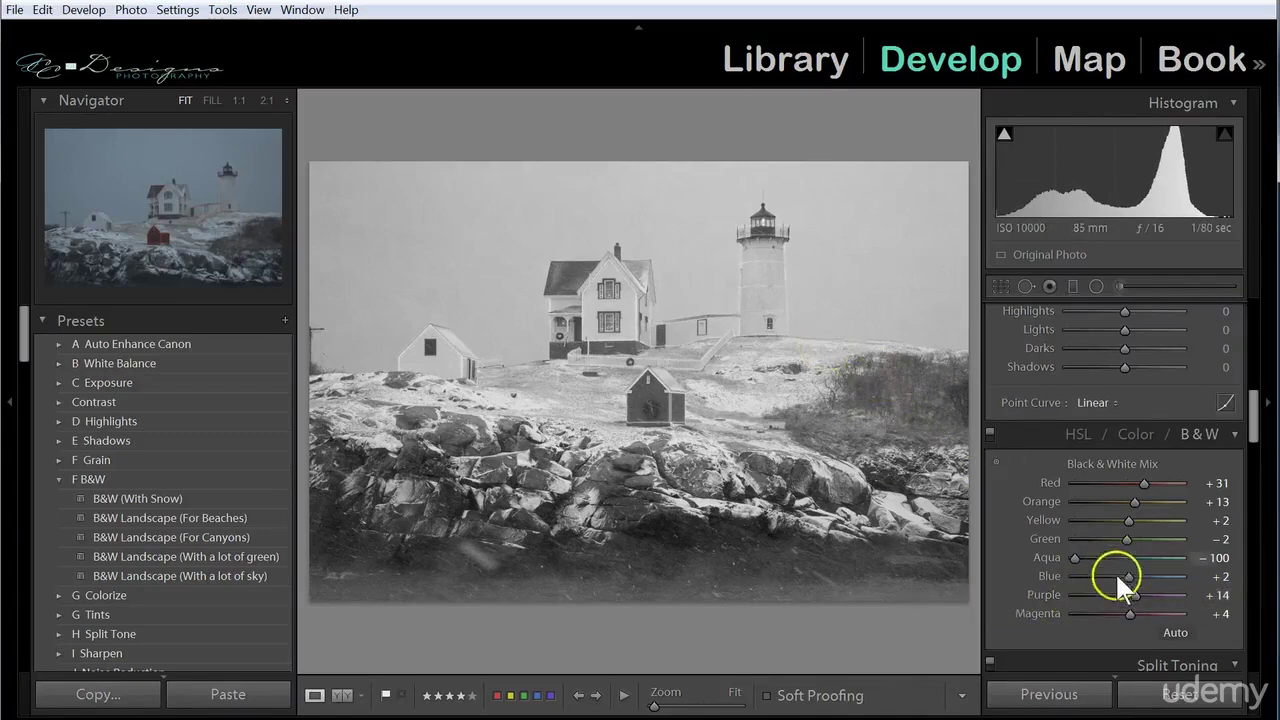
Step: Set Magenta to -17 and Red to +56 in the Black & White Mix
mouse_move(1125, 611)
mouse_down()
mouse_move(1171, 610)
mouse_move(966, 614)
mouse_move(1134, 607)
mouse_up()
mouse_move(1134, 612)
mouse_down()
mouse_move(1163, 607)
mouse_move(1123, 612)
mouse_up()
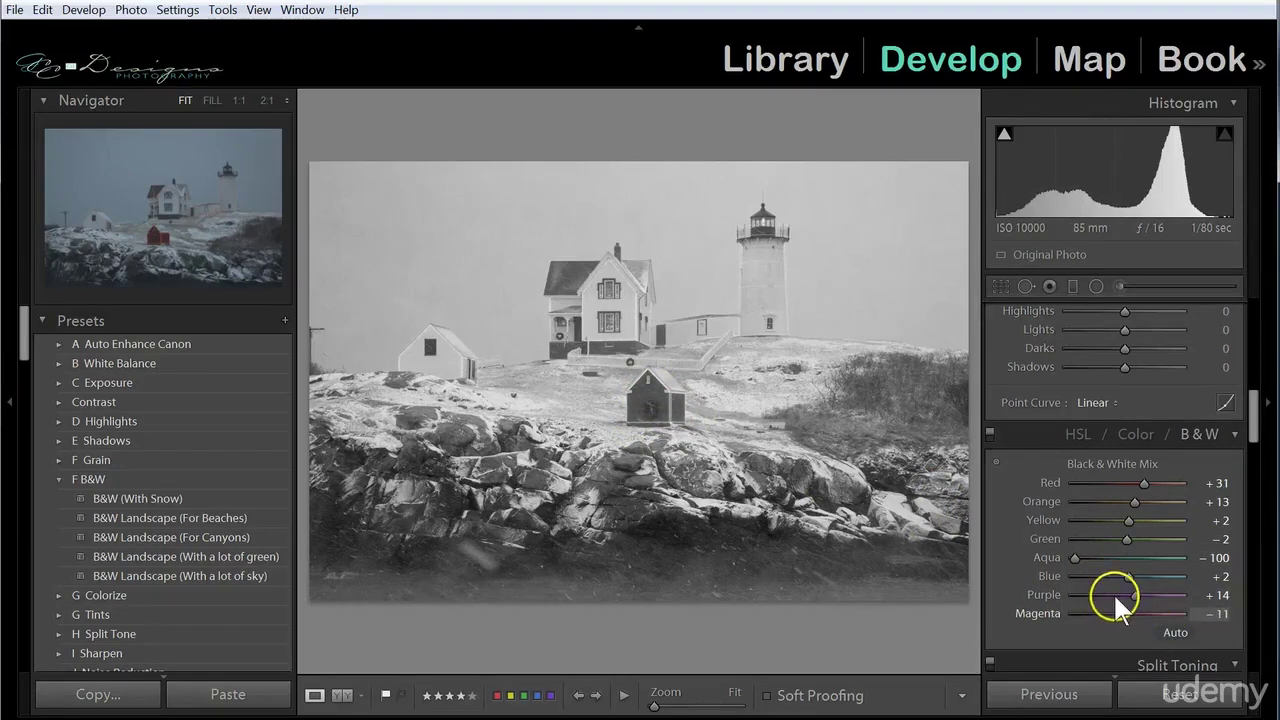
drag(1145, 481, 1155, 479)
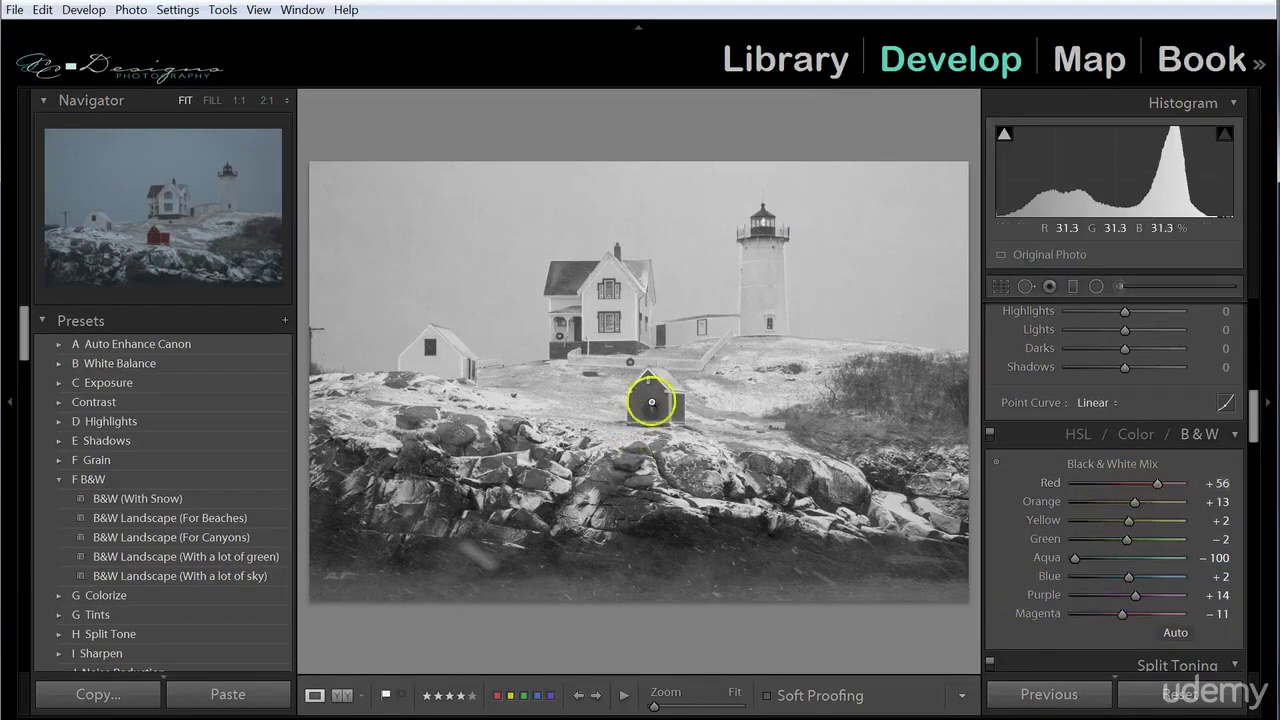
mouse_move(1118, 617)
mouse_down()
mouse_move(1174, 616)
mouse_move(1111, 617)
mouse_move(1120, 611)
mouse_up()
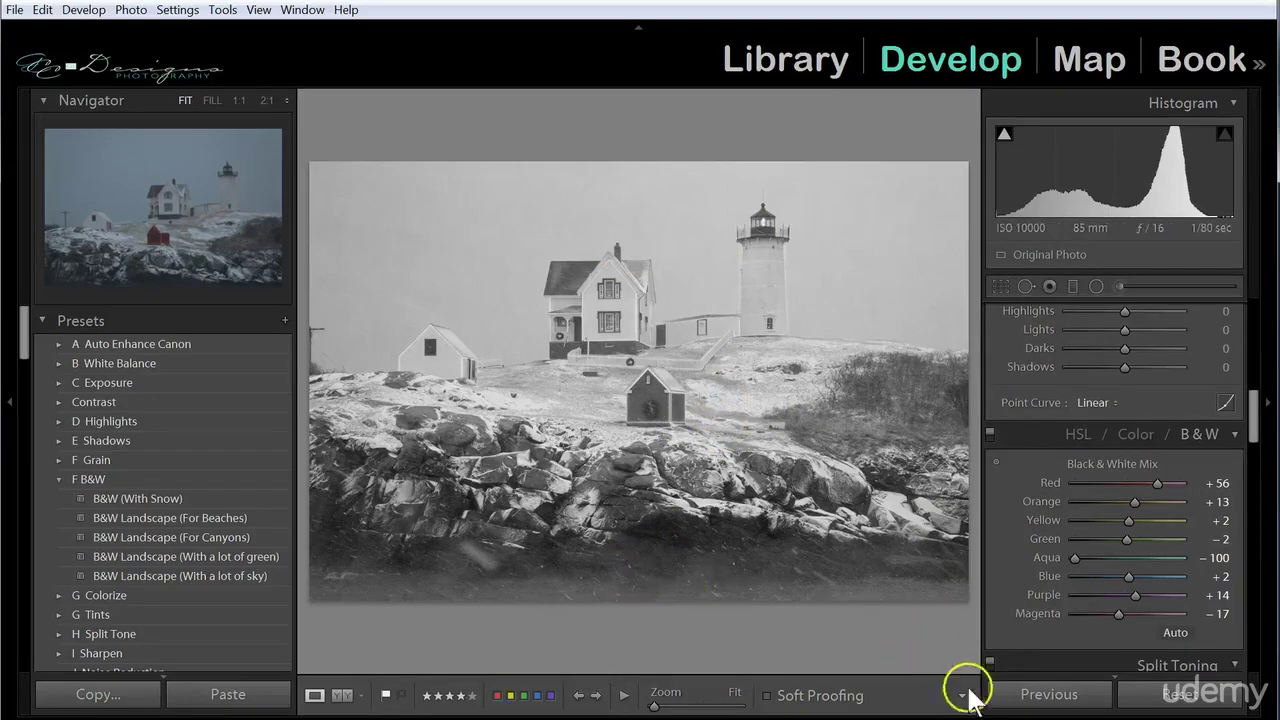
scroll(1015, 563, down, 3)
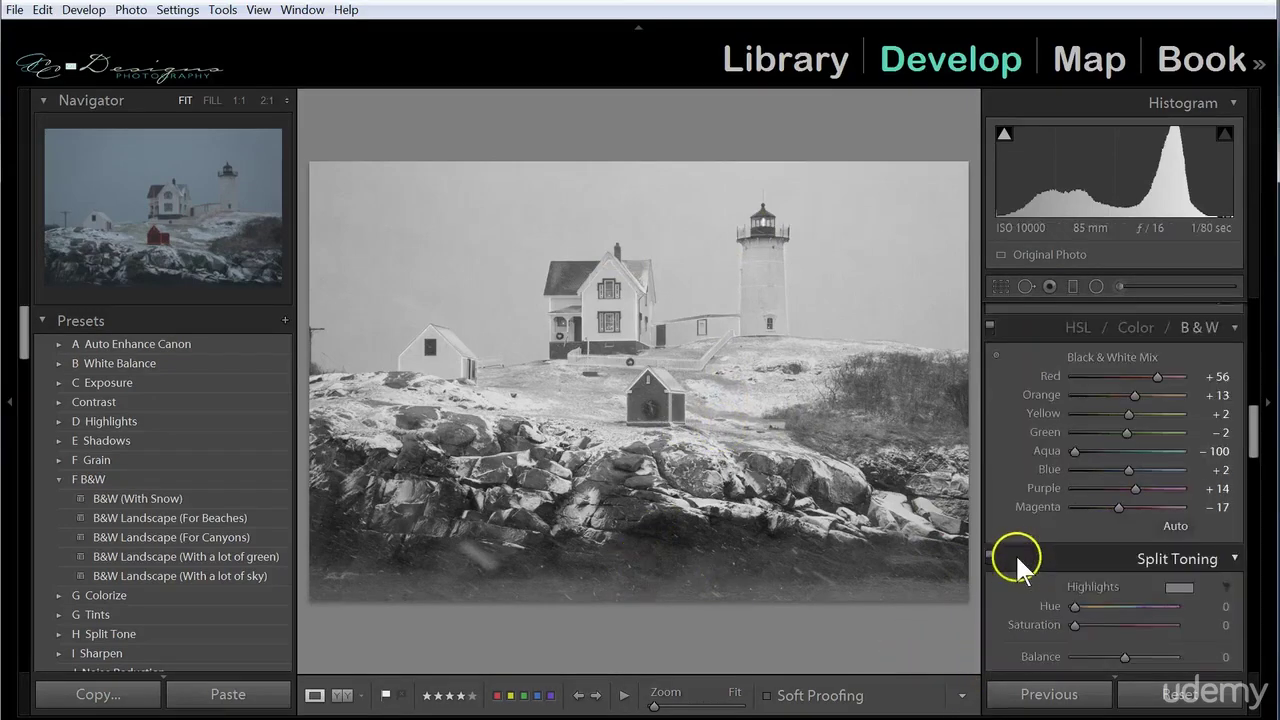
click(990, 559)
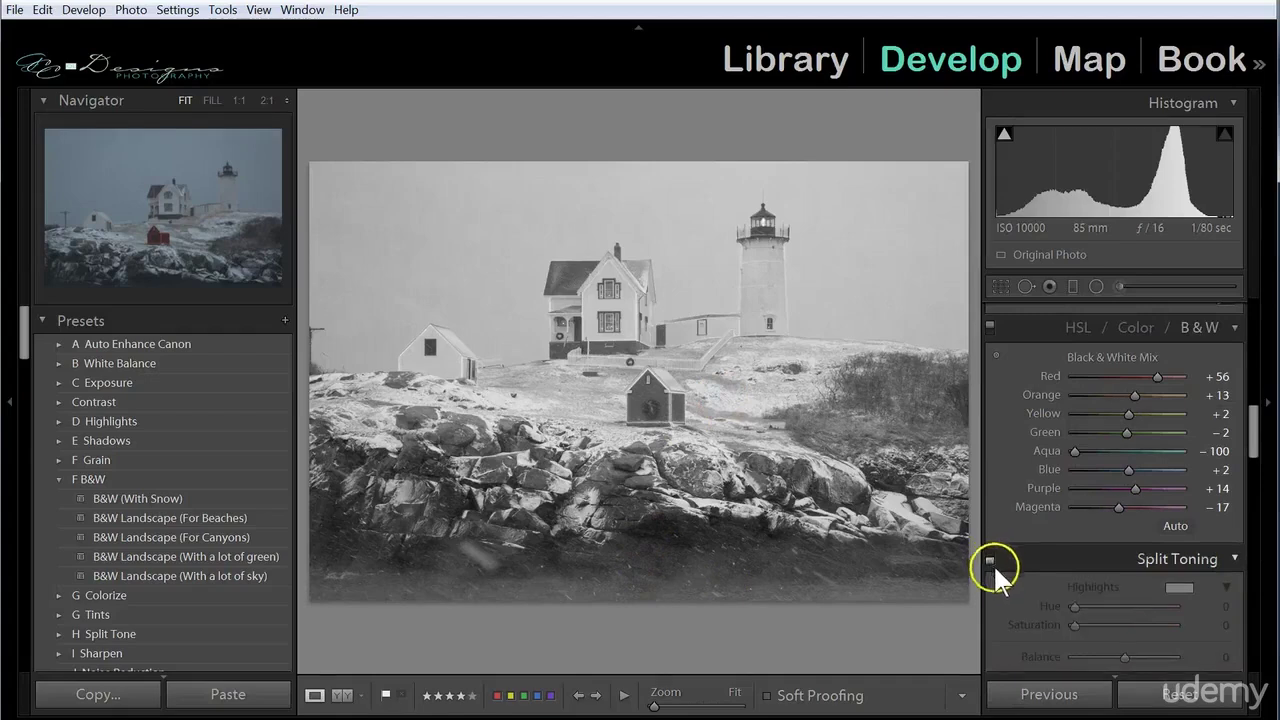
click(990, 560)
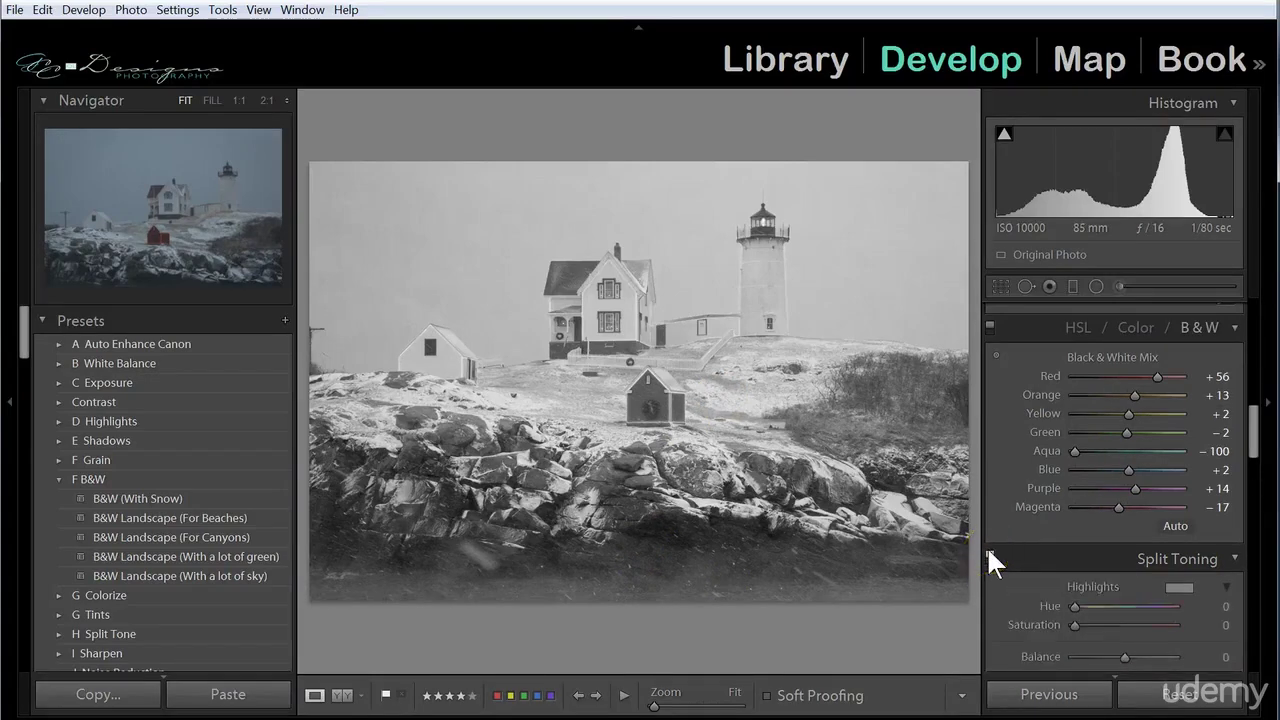
click(1021, 580)
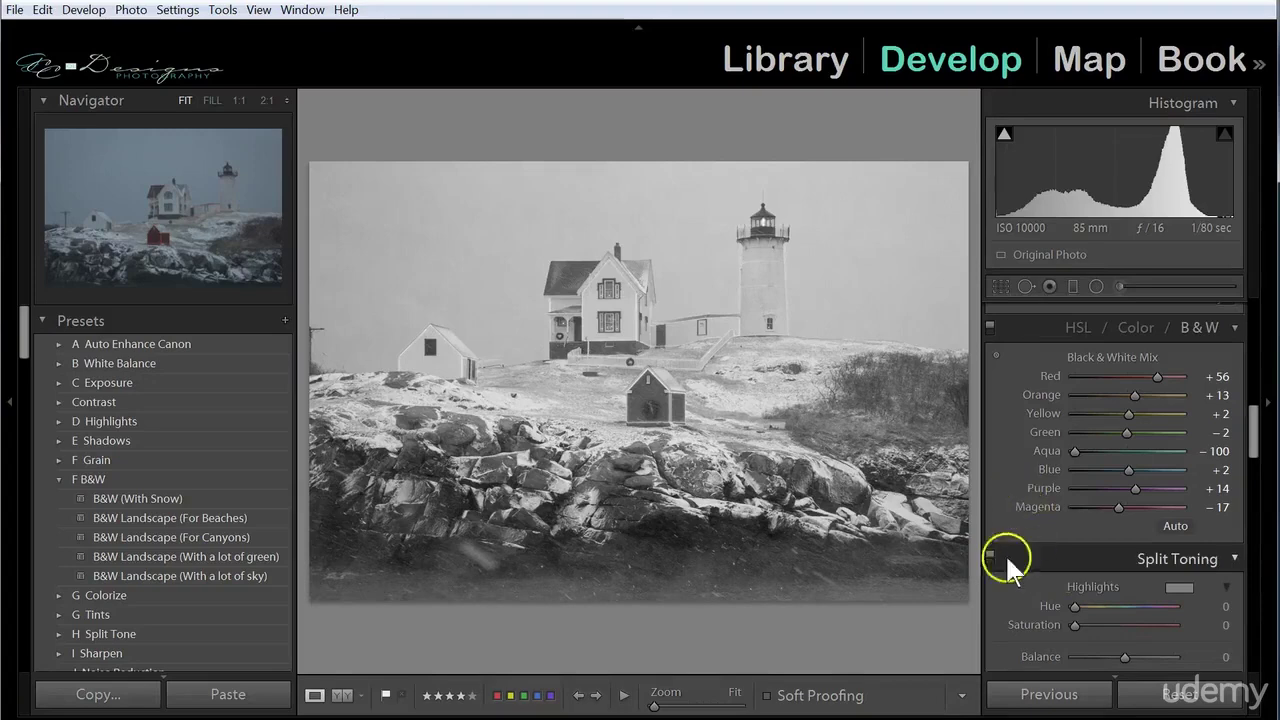
Step: Compare the lighthouse photo with the Black & White Mix adjustments switched off and on
click(990, 330)
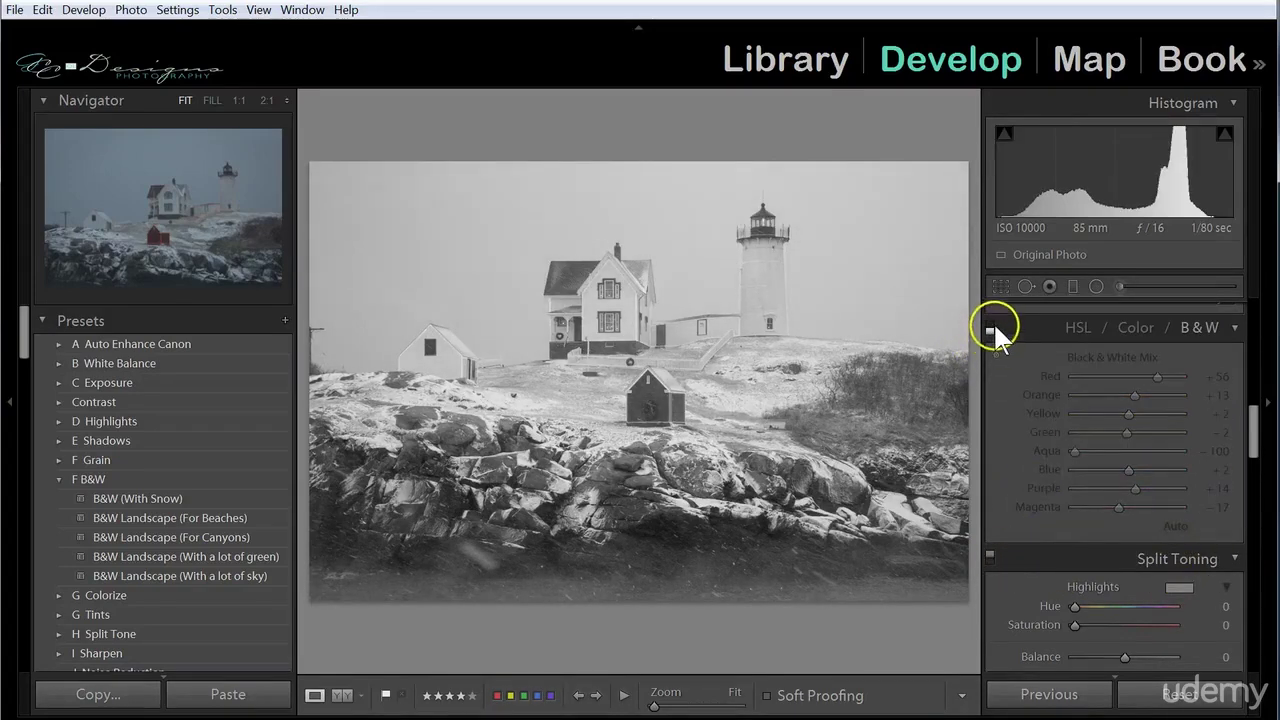
click(990, 330)
click(990, 324)
click(989, 325)
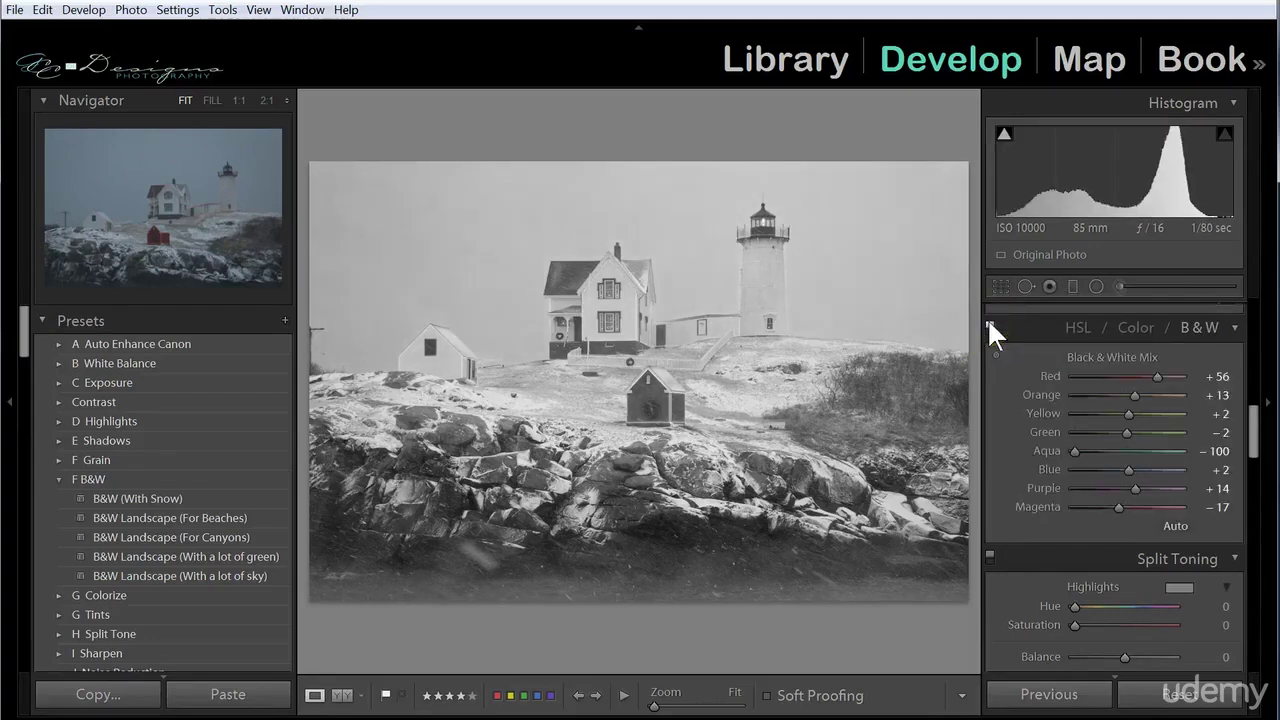
click(987, 320)
click(988, 326)
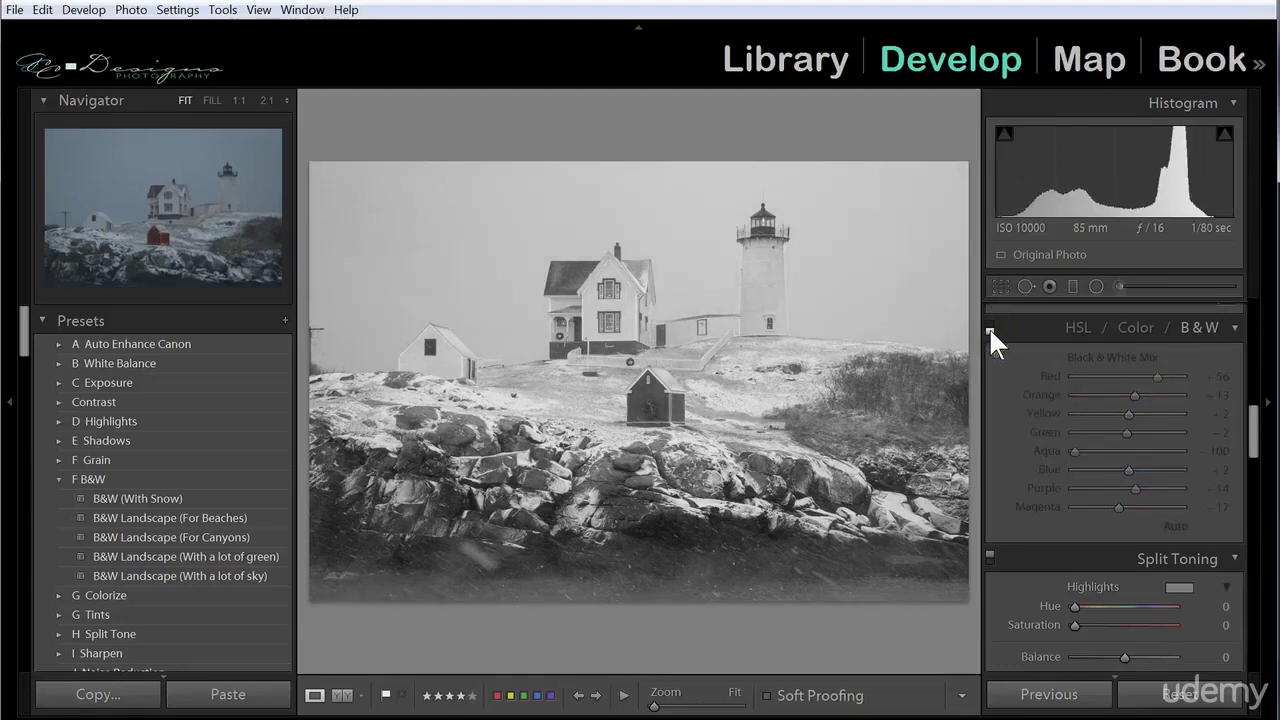
click(989, 327)
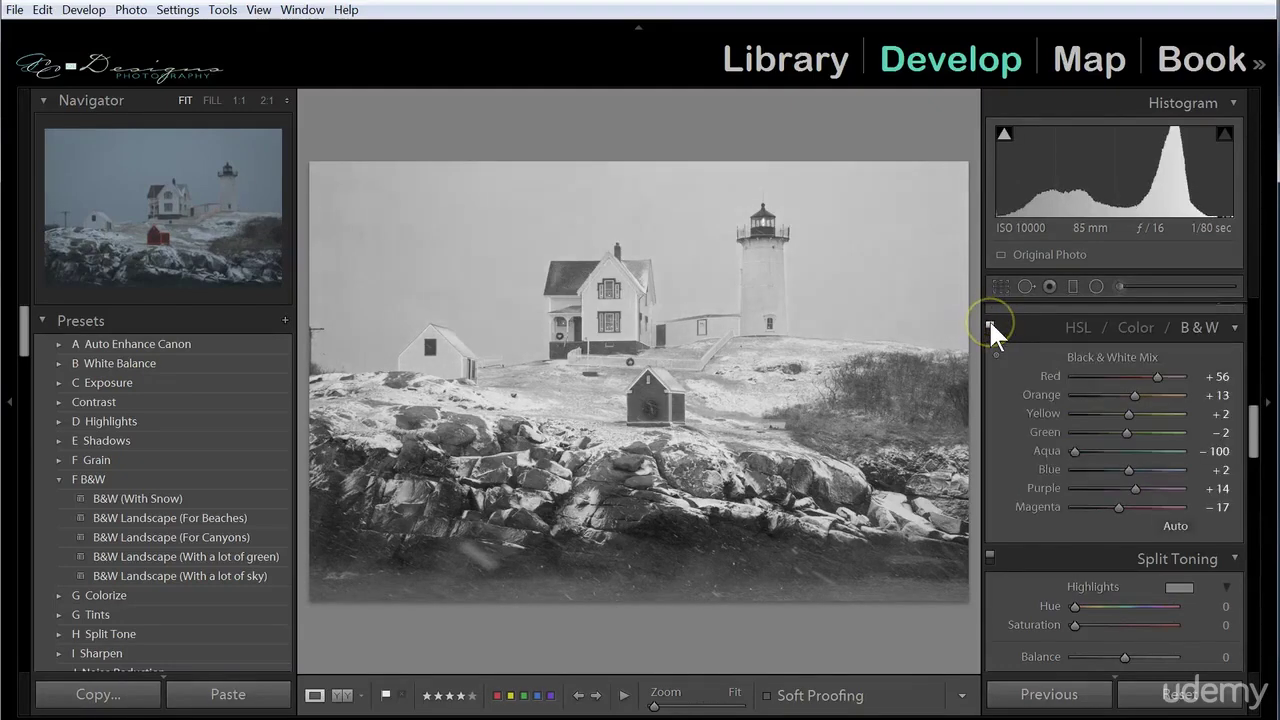
Step: Set the lighthouse photo's Contrast to +10 and Highlights to +25
scroll(1015, 468, up, 5)
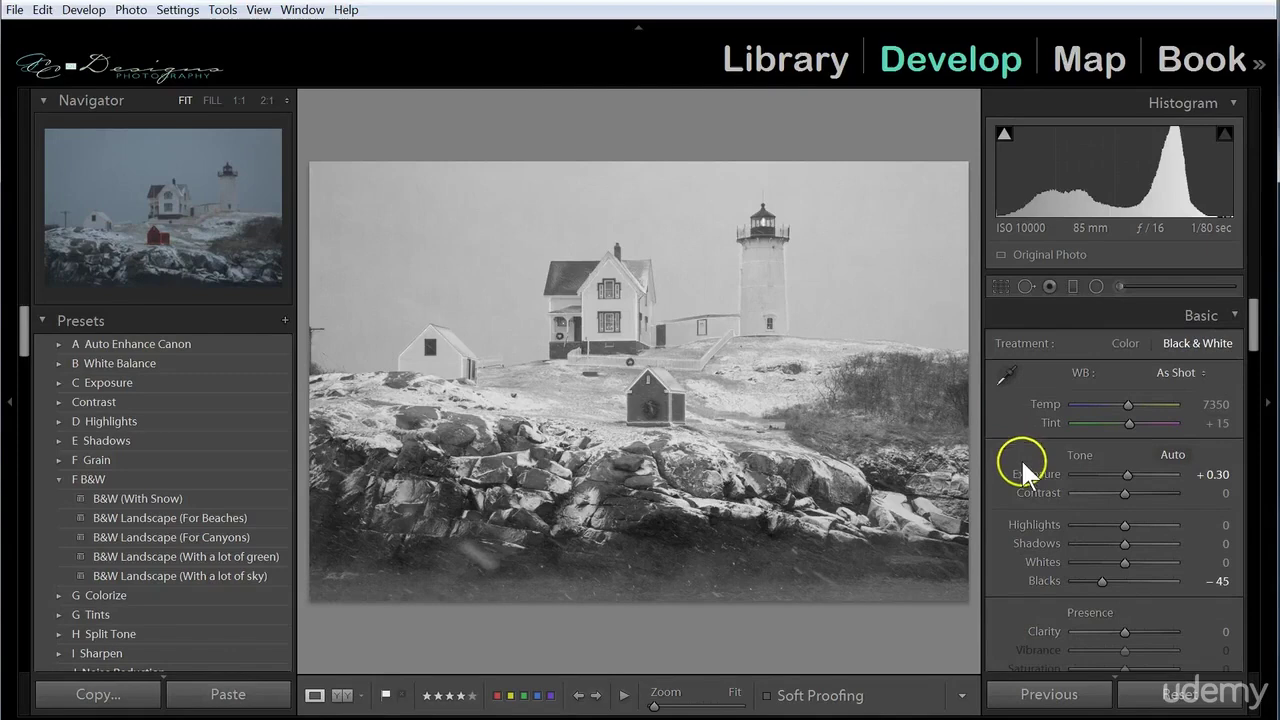
mouse_move(1126, 490)
mouse_down()
mouse_move(1143, 489)
mouse_move(1131, 489)
mouse_up()
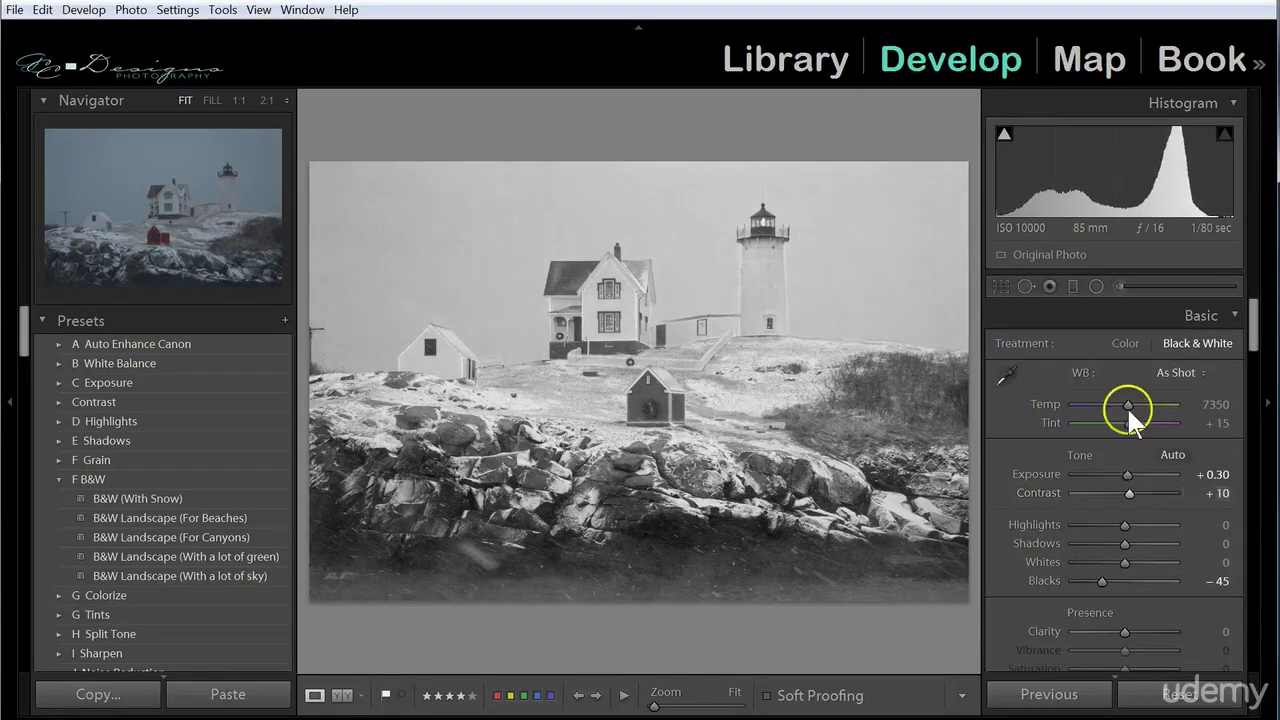
drag(1166, 188, 1200, 166)
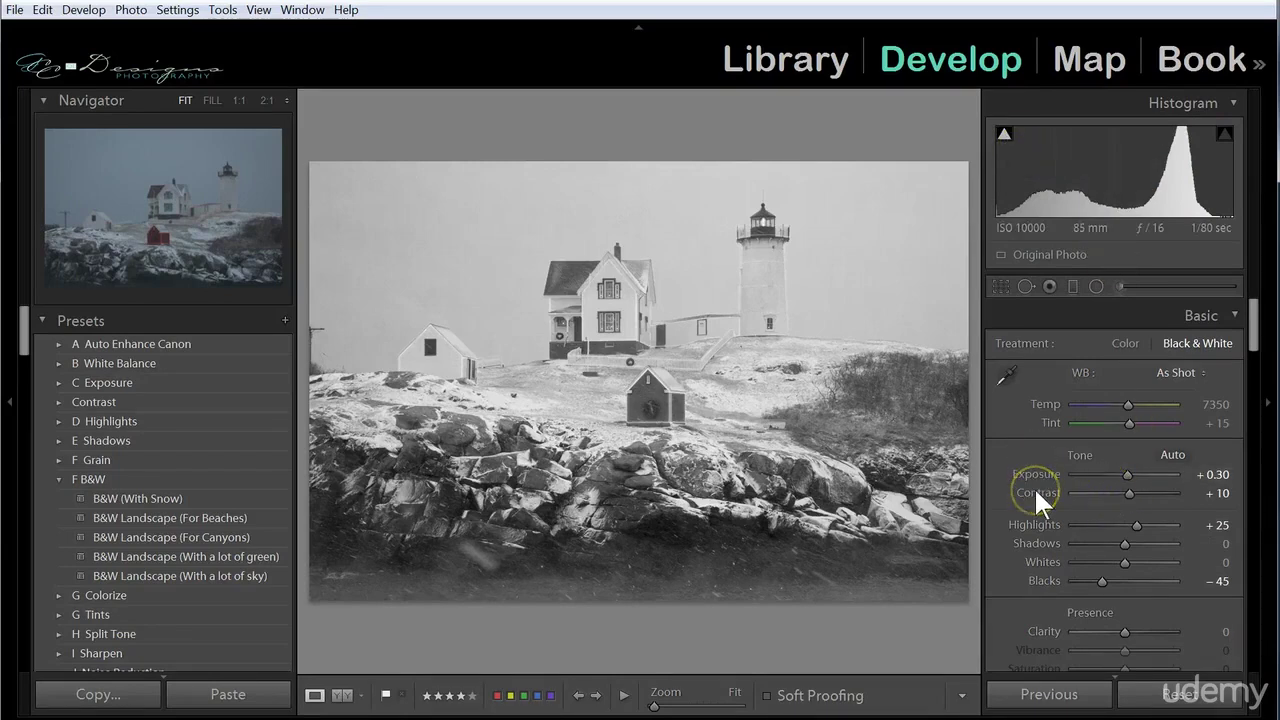
Step: Set the Grain Amount to 80 while viewing the house at 1:1, and return to the full photo
scroll(1034, 487, down, 10)
scroll(1024, 505, down, 10)
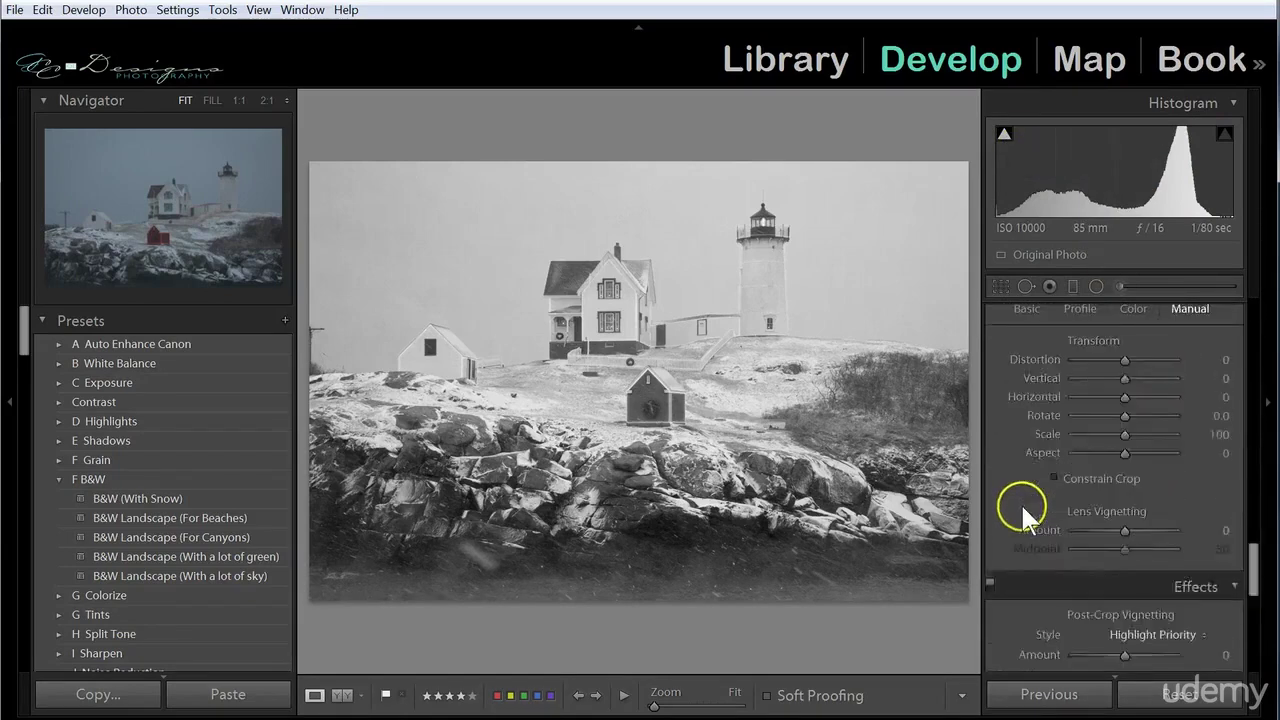
scroll(1022, 520, up, 3)
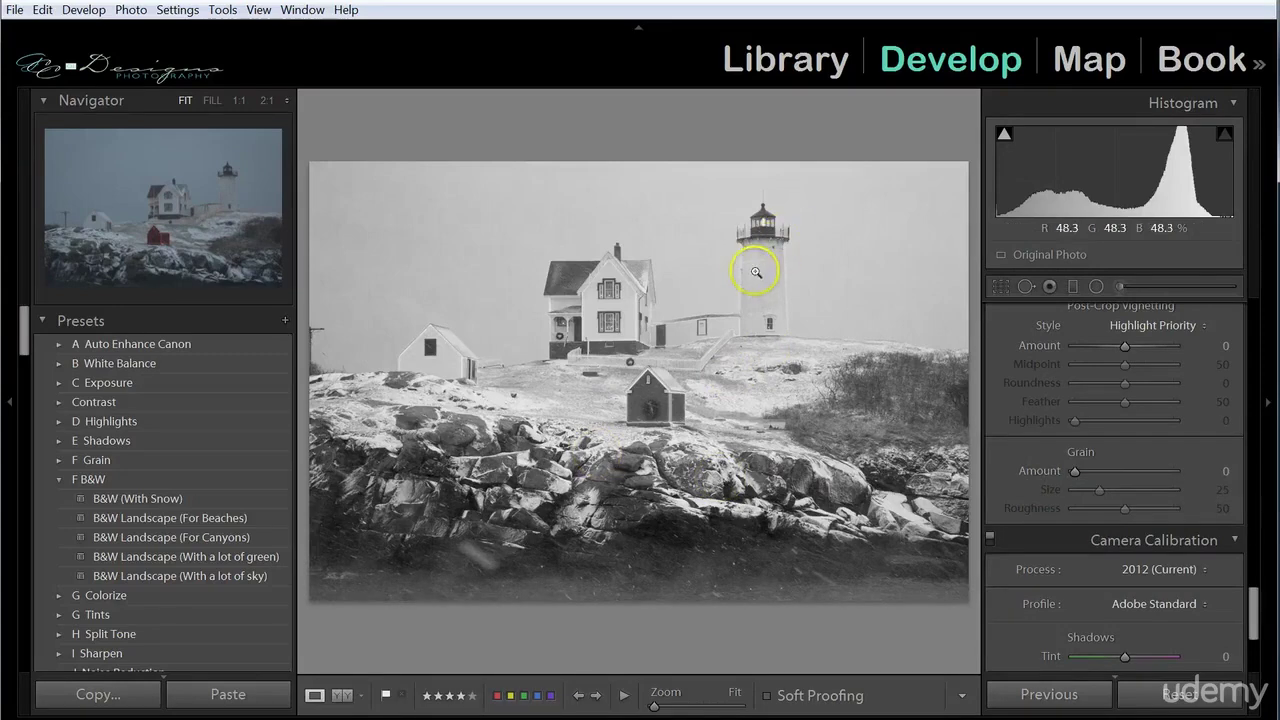
click(634, 391)
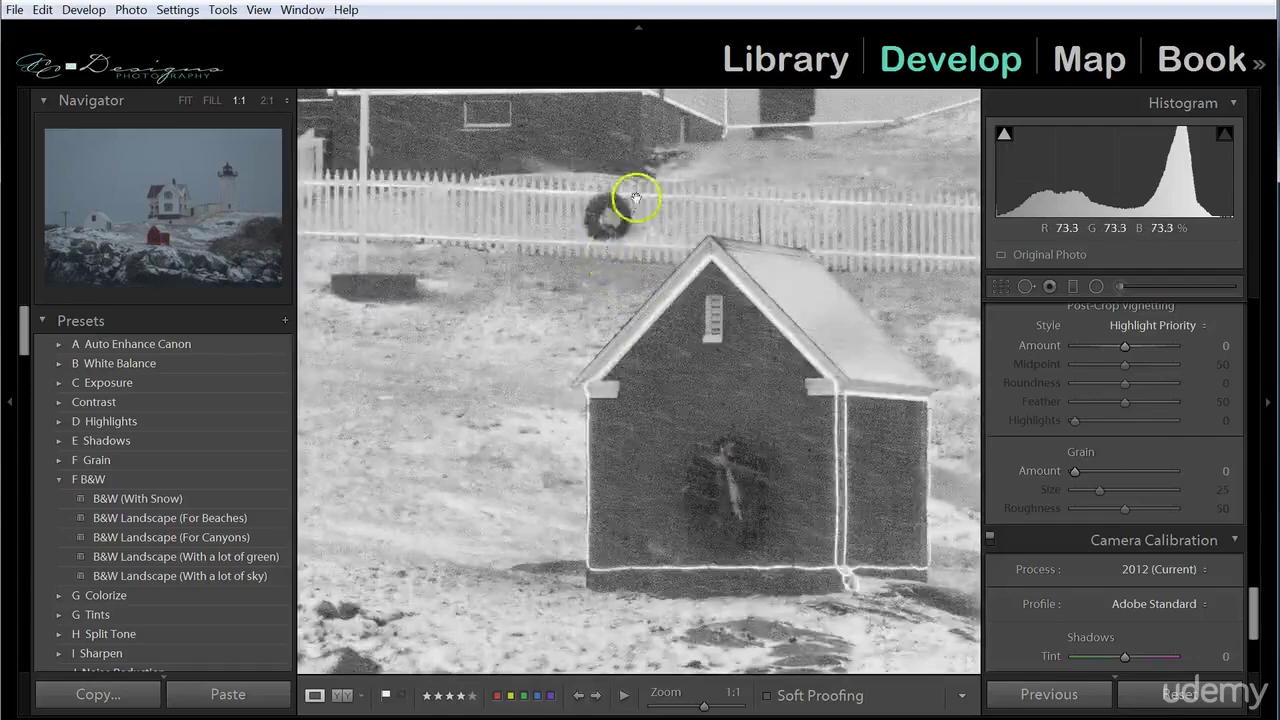
drag(634, 200, 714, 531)
drag(634, 449, 640, 571)
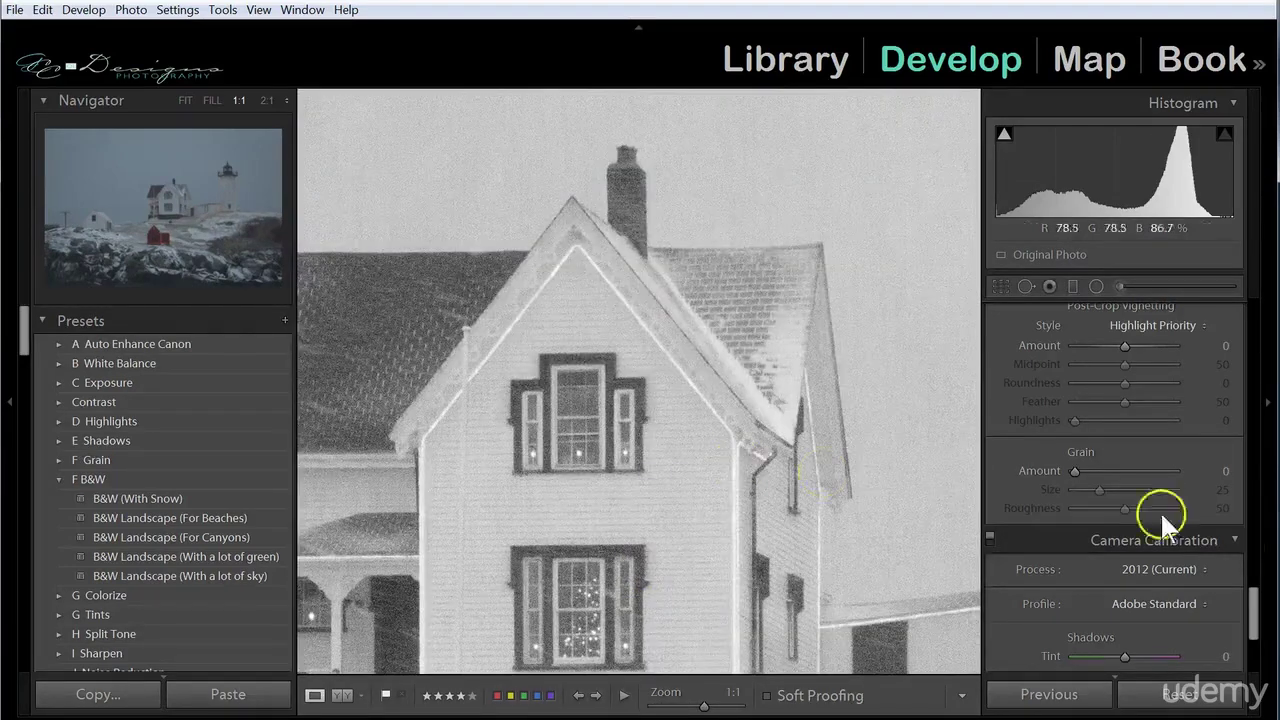
drag(1074, 469, 1153, 471)
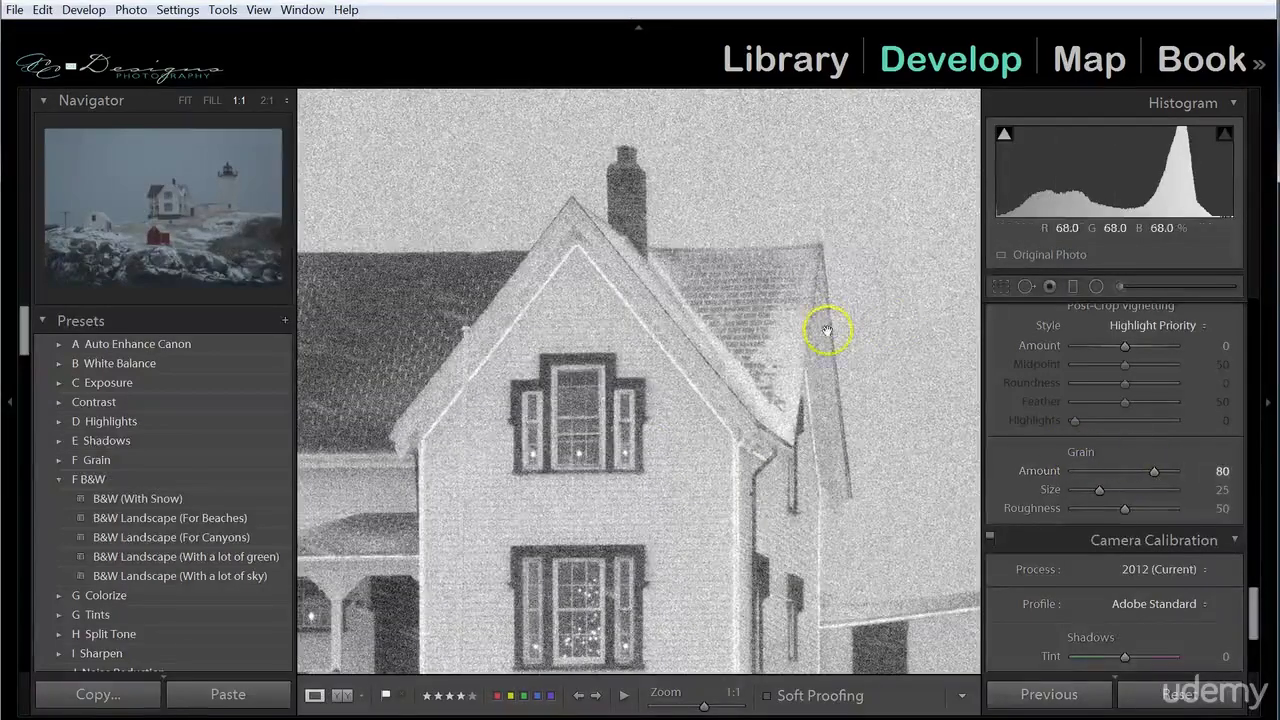
click(826, 494)
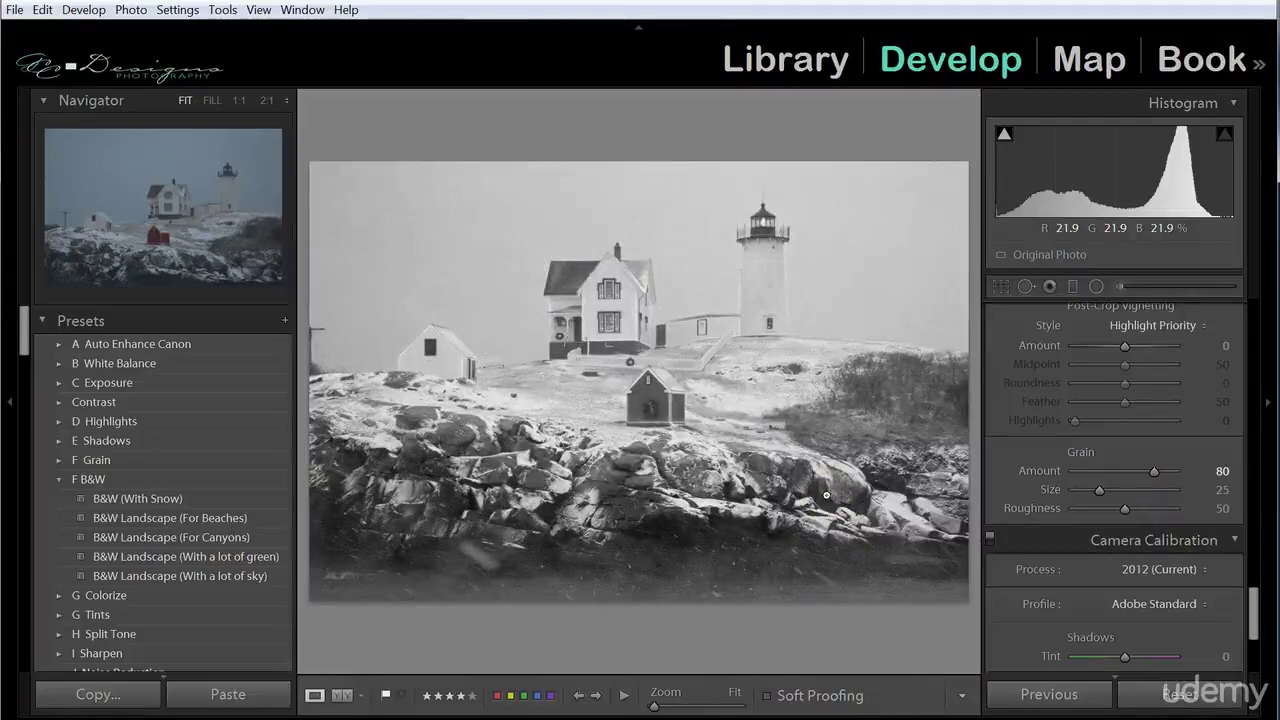
Step: Try the Grain Size at 100 and at 0, checking the rocks at 1:1 and the whole photo
click(634, 477)
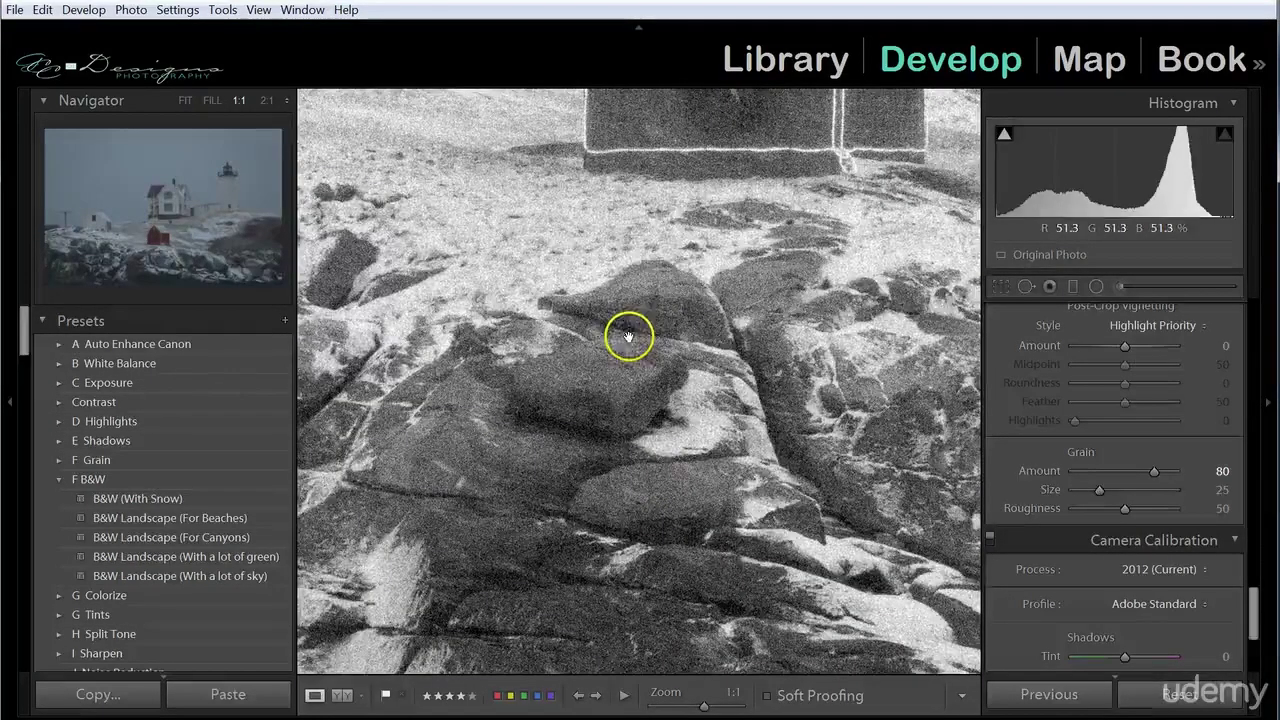
click(1097, 489)
drag(1117, 487, 1166, 491)
click(664, 400)
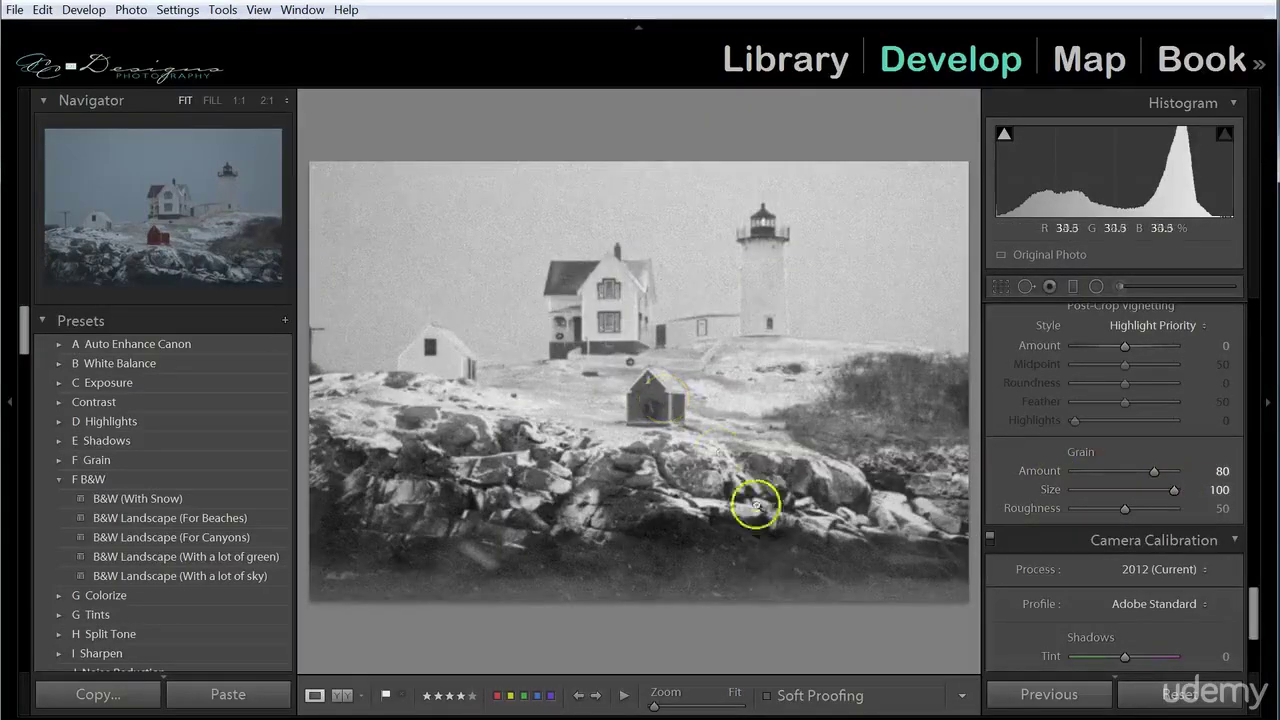
drag(1171, 488, 1040, 497)
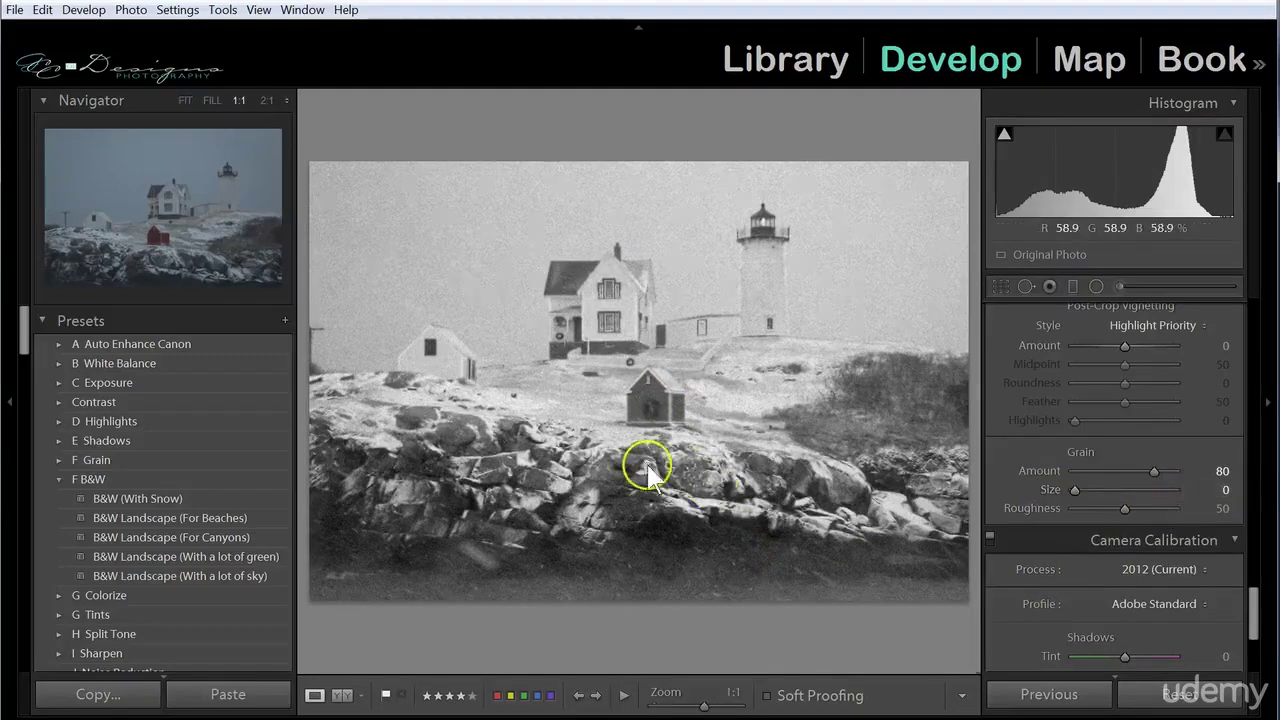
click(651, 465)
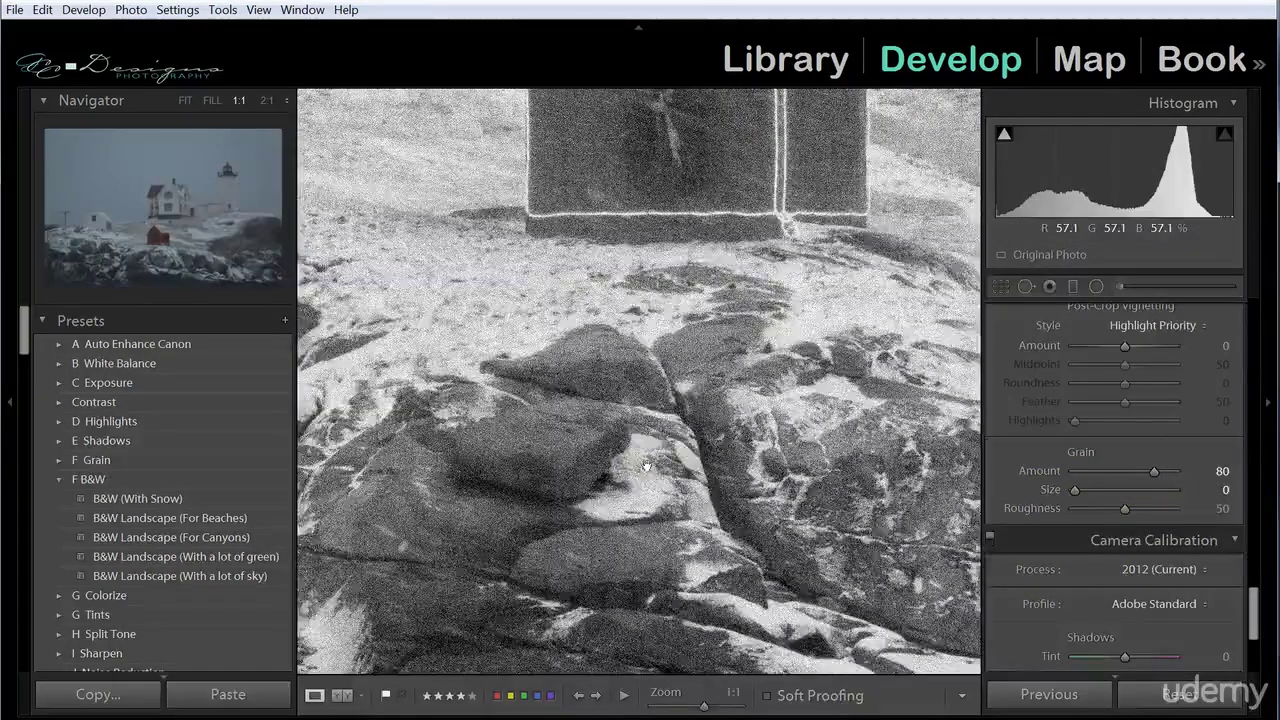
click(646, 465)
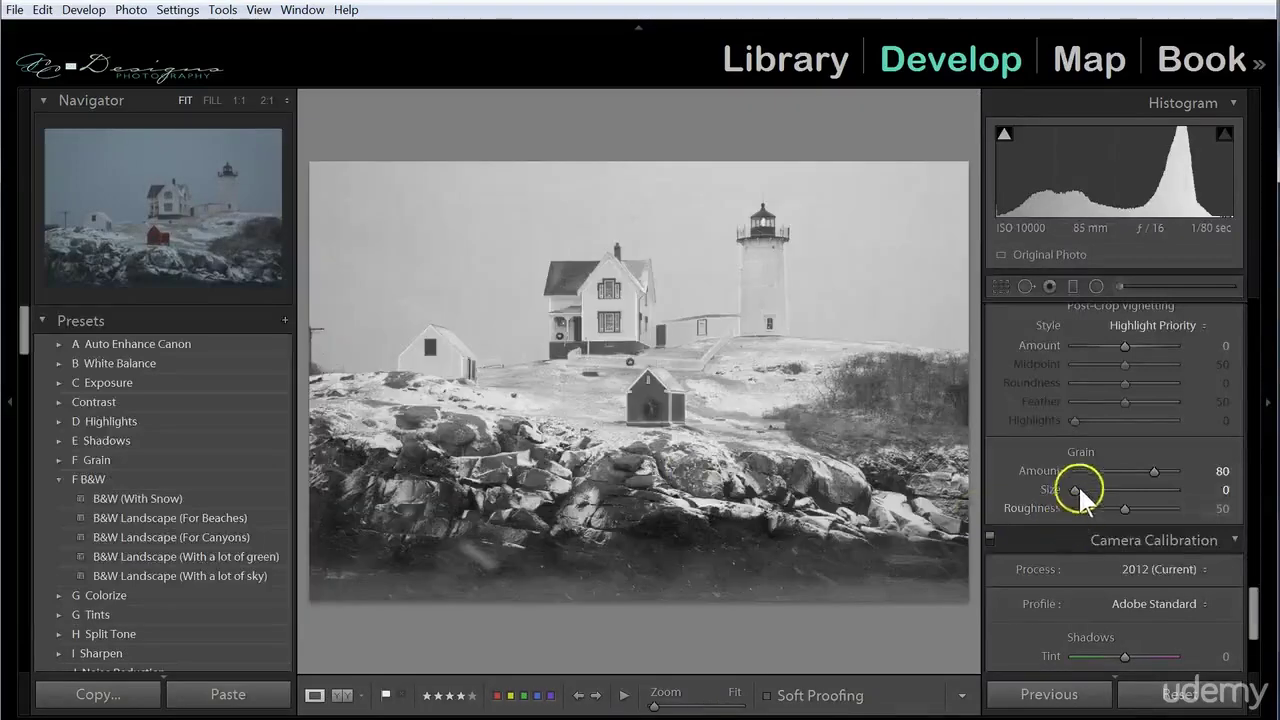
Step: Set the Grain Size to 34 and Amount to 59, and inspect the grain on the shed and rocks at 1:1
drag(1078, 488, 1129, 488)
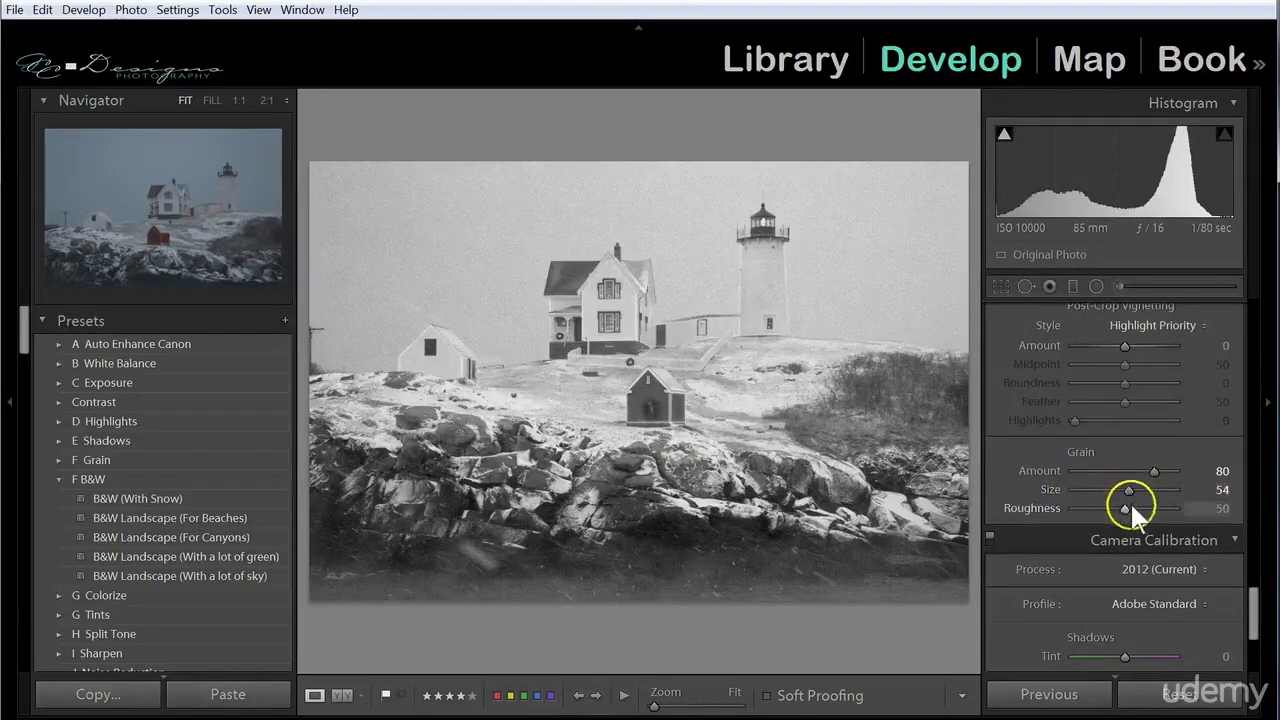
click(651, 410)
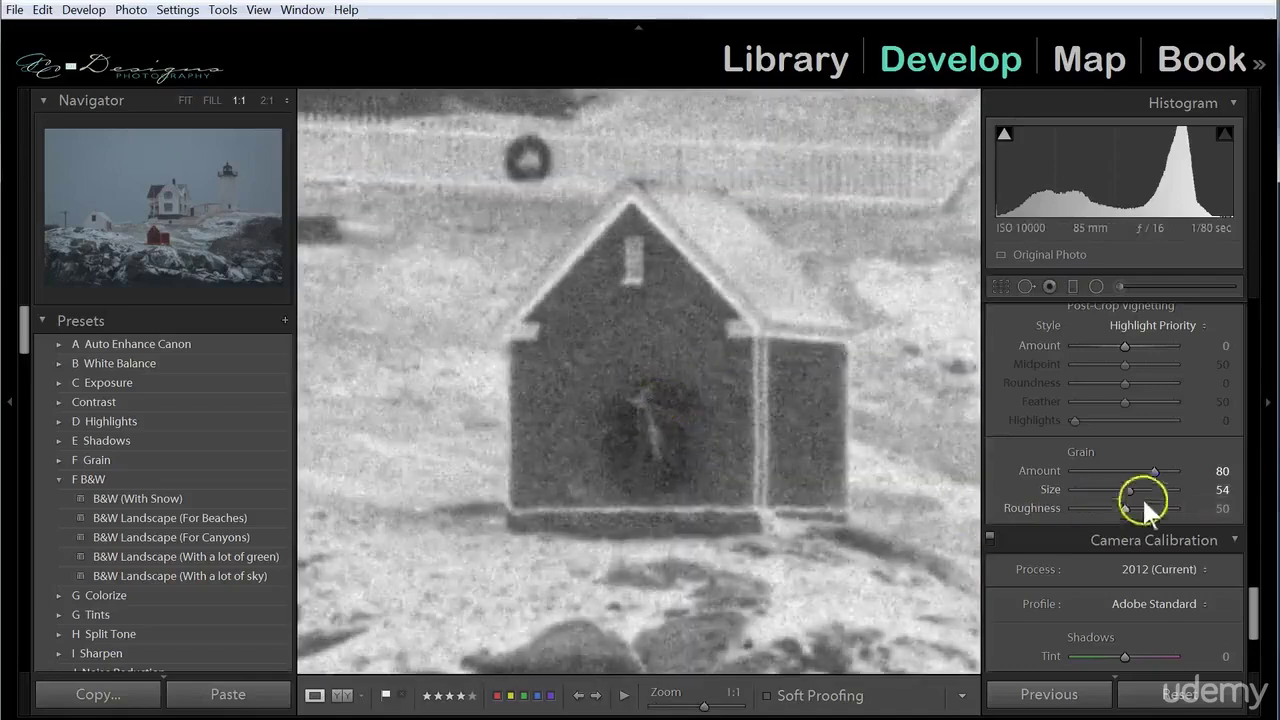
drag(1152, 468, 1106, 488)
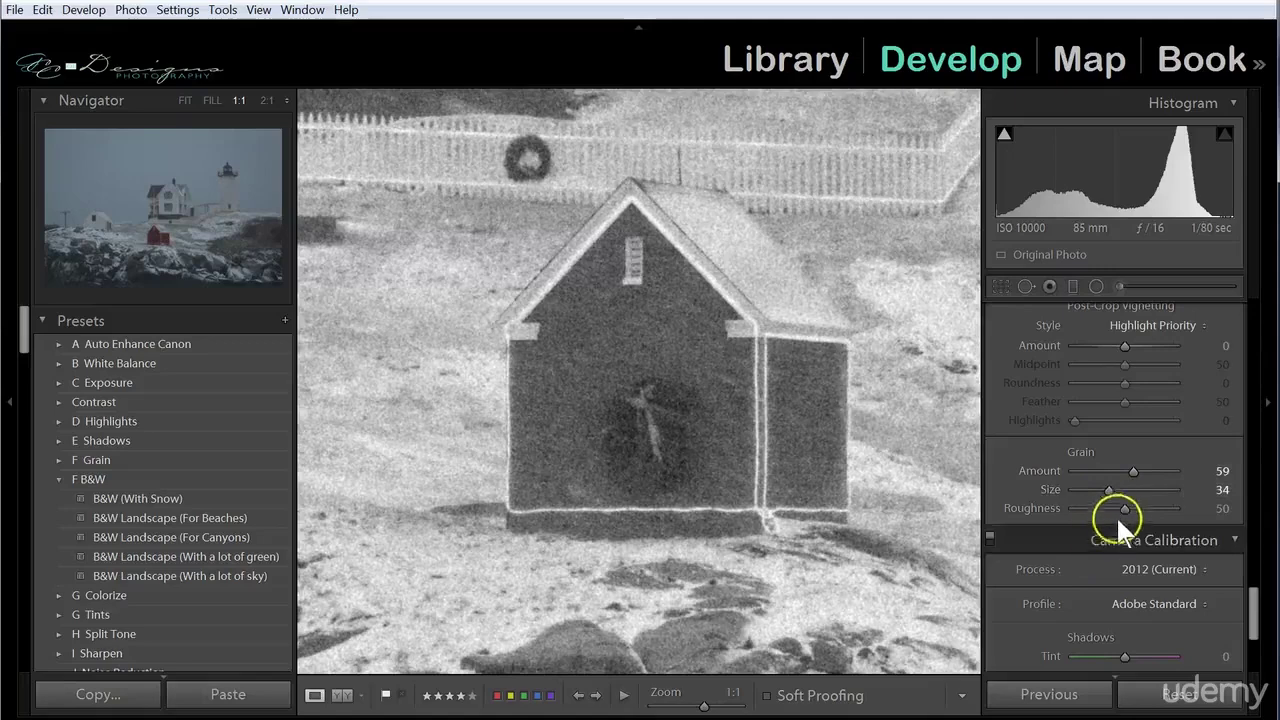
drag(610, 503, 613, 318)
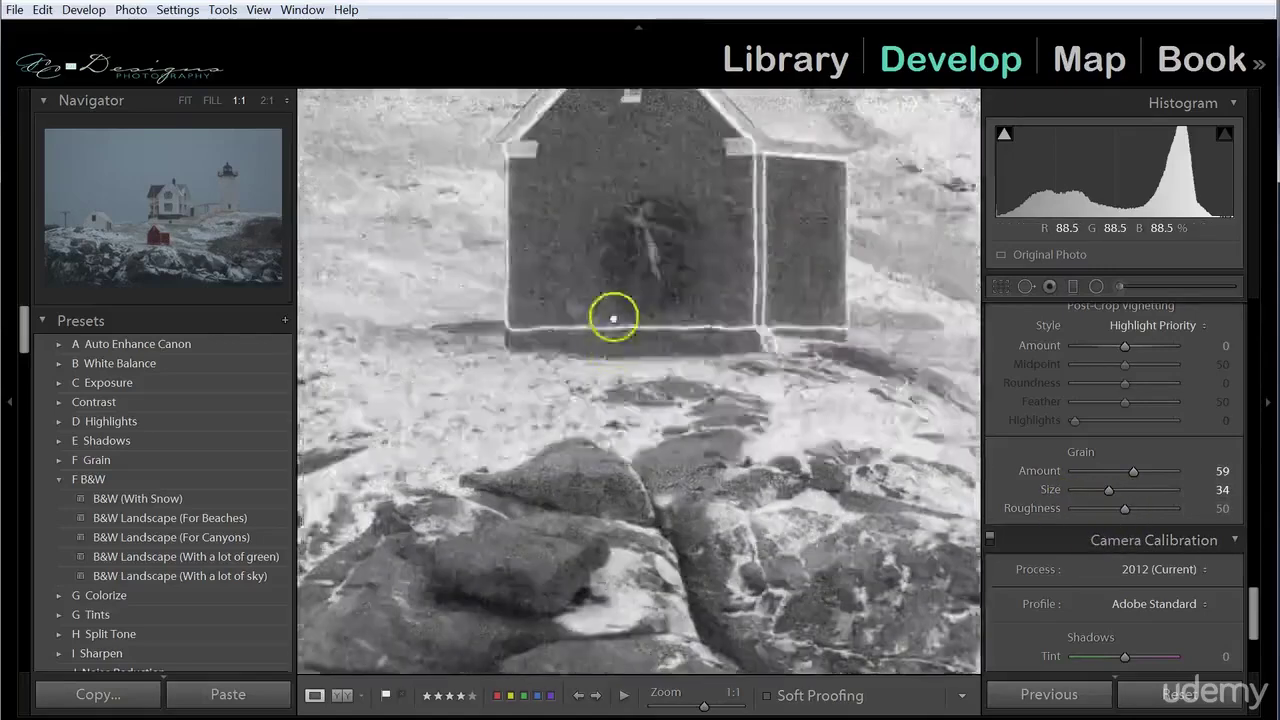
drag(631, 506, 712, 418)
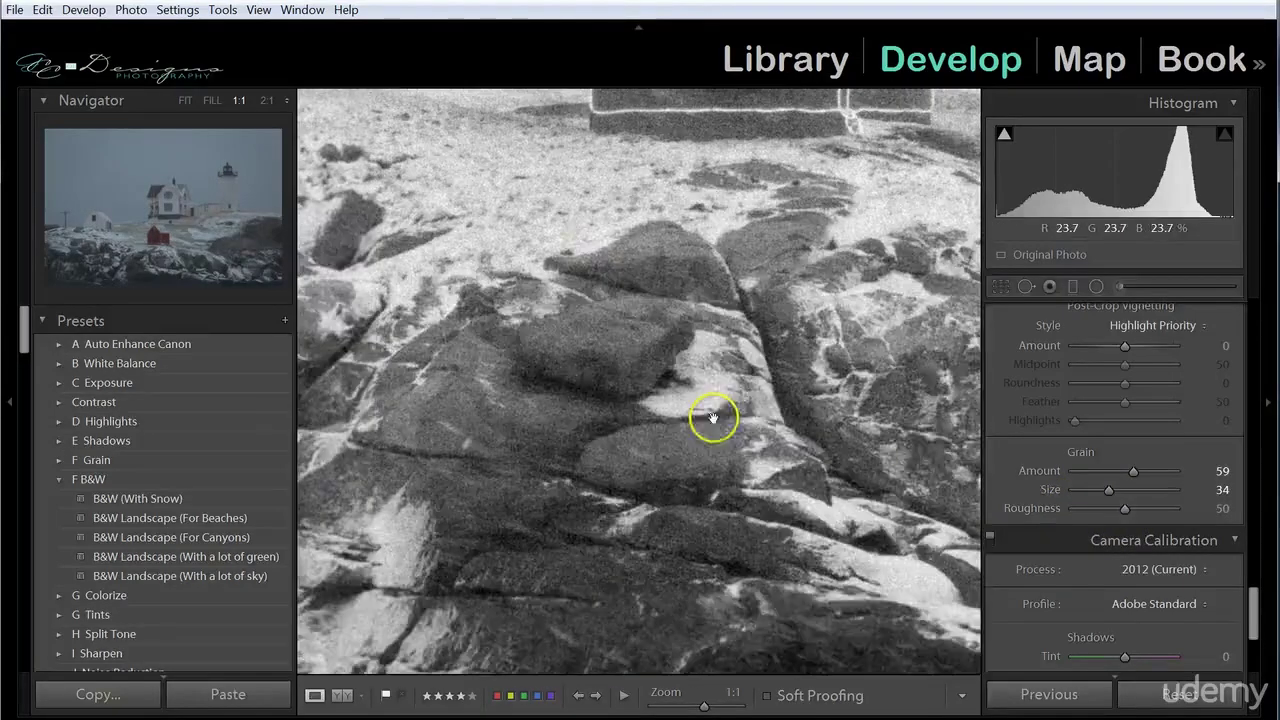
Step: Set the Grain Size to 66, Amount to 75 and Roughness to 70, judging the effect on the full photo
drag(1109, 489, 1142, 489)
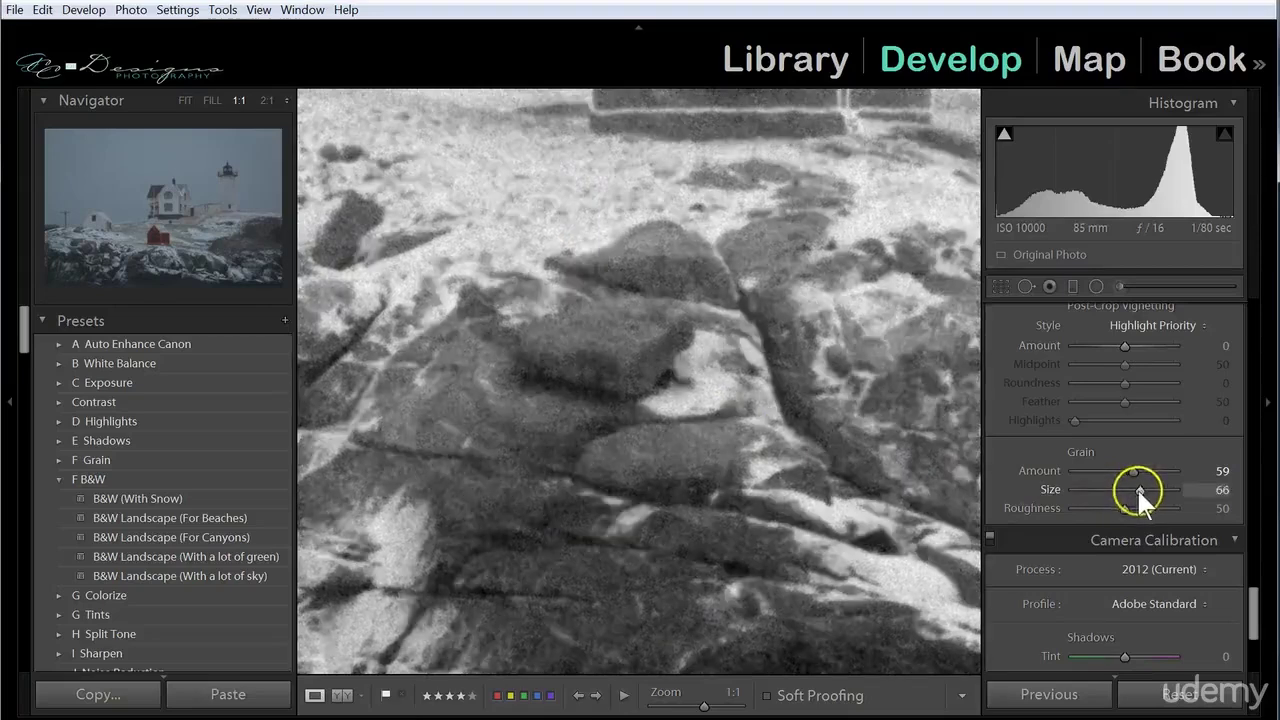
drag(1132, 468, 1165, 463)
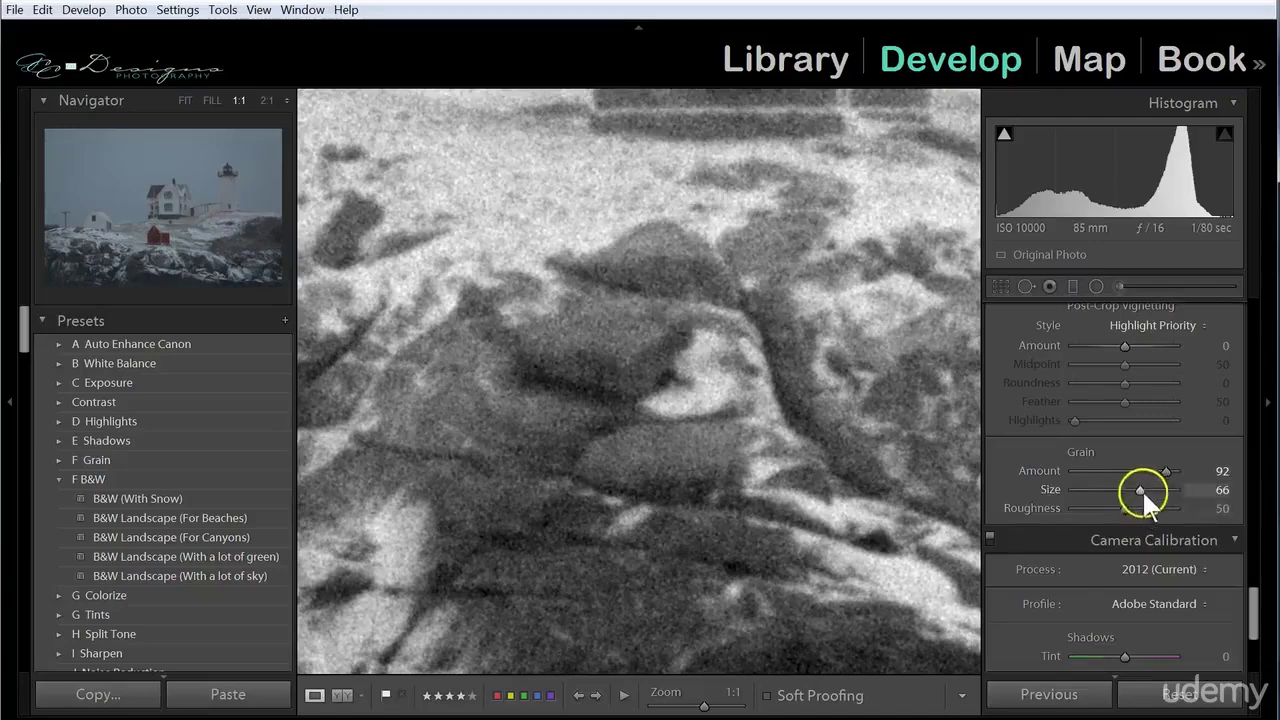
drag(1124, 507, 1165, 506)
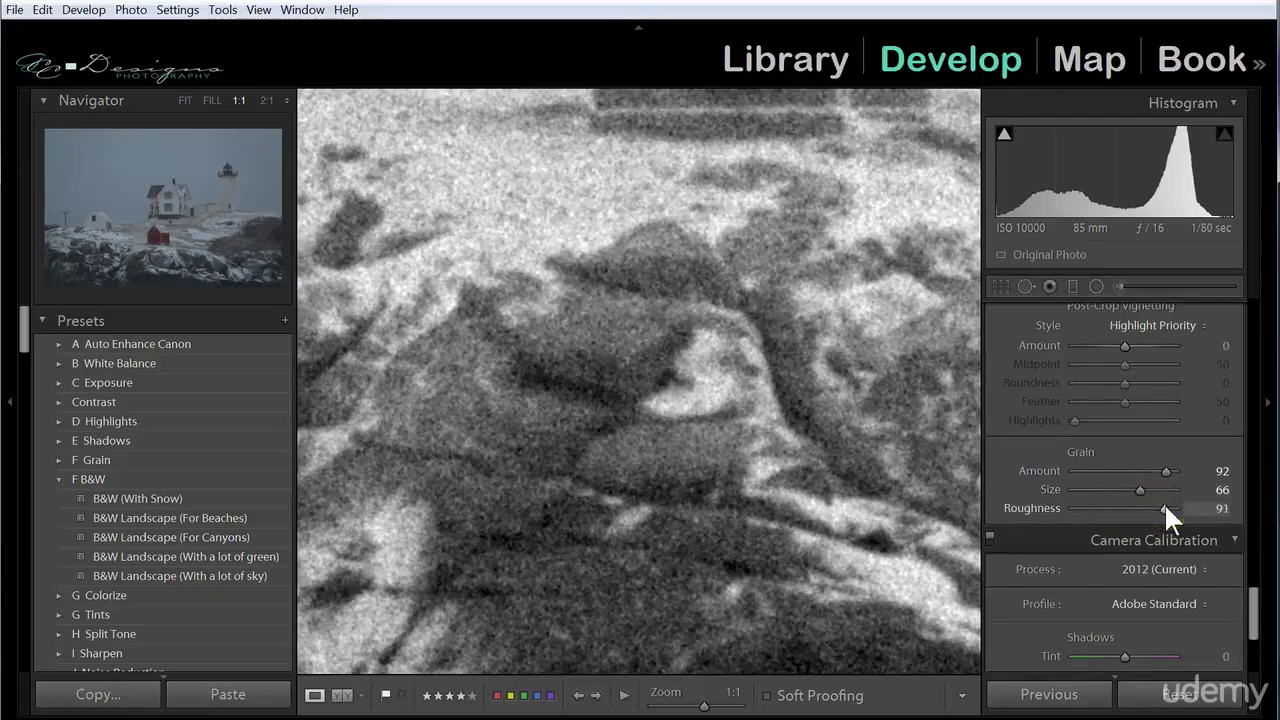
click(706, 398)
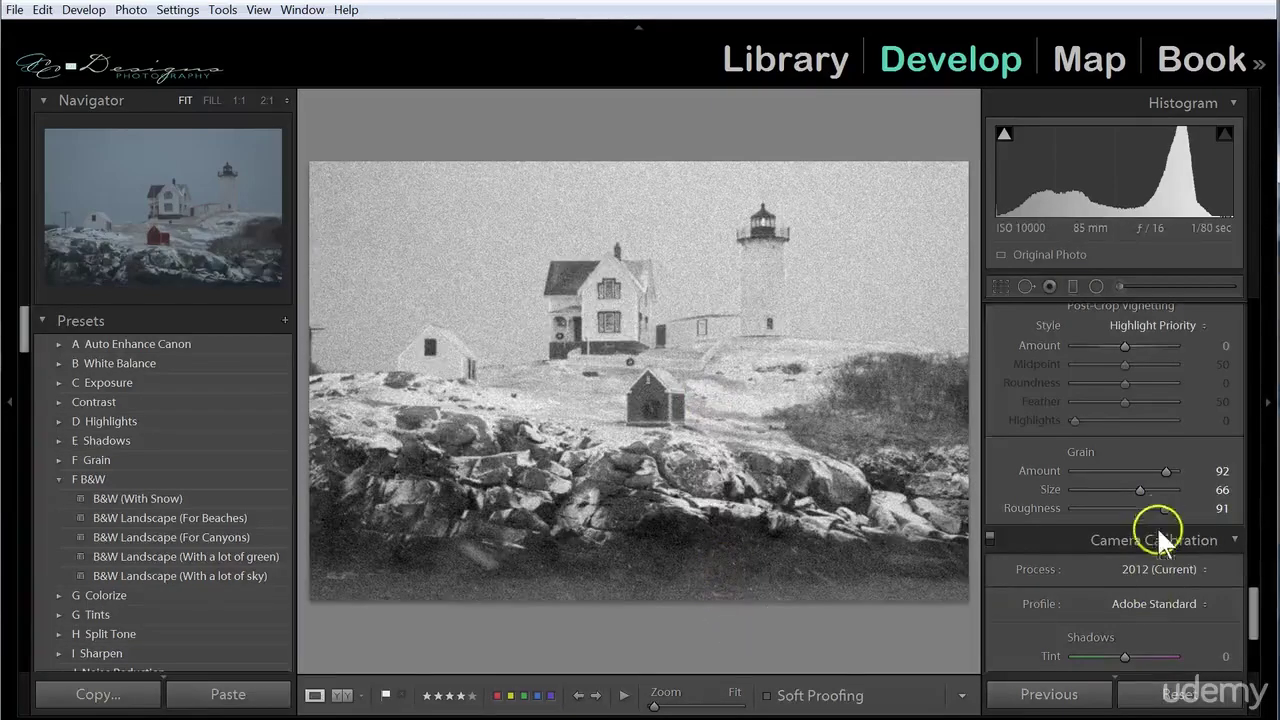
drag(1162, 505, 1146, 468)
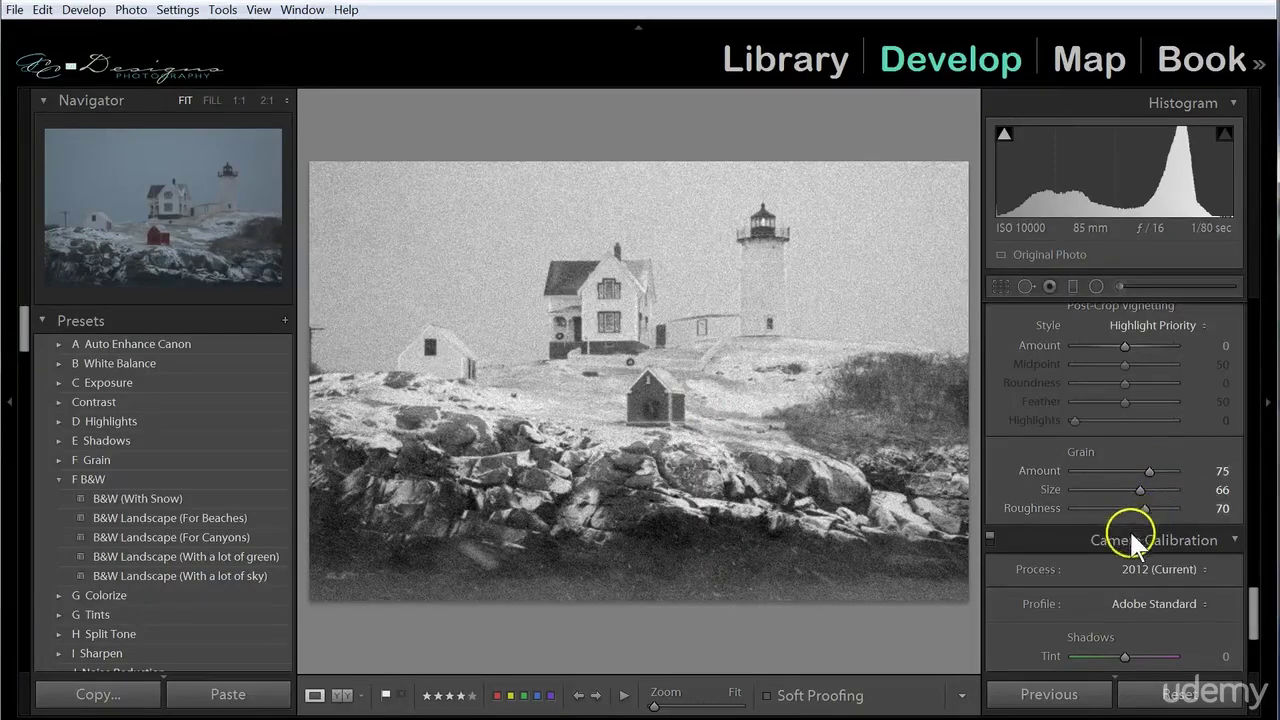
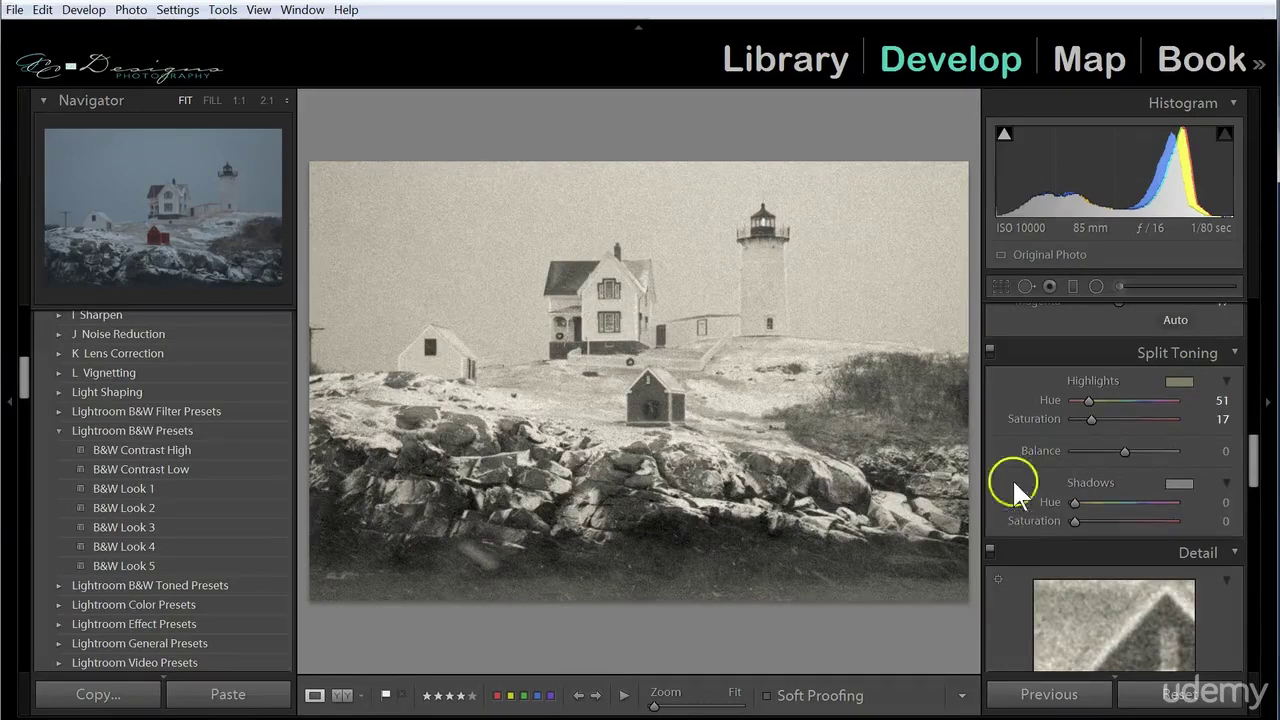
Step: Tint the highlights in Split Toning a stronger yellow, with Hue 57 and Saturation 38
click(1180, 381)
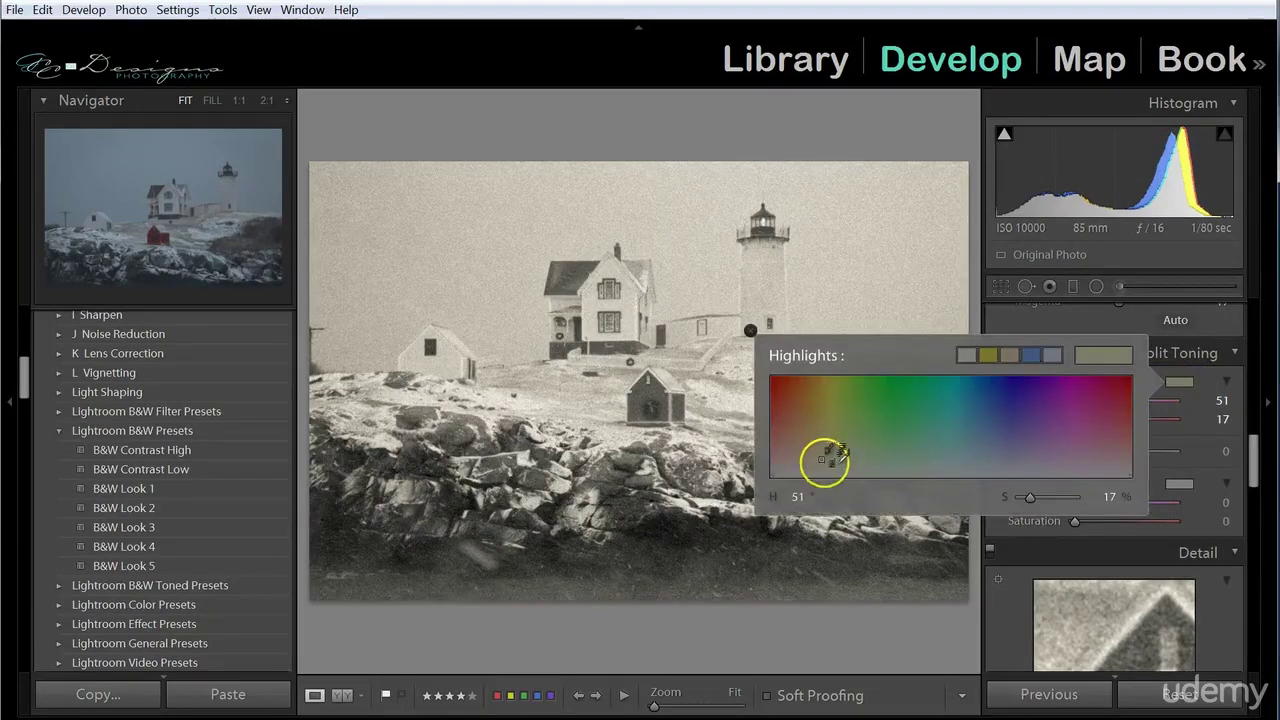
drag(822, 459, 828, 432)
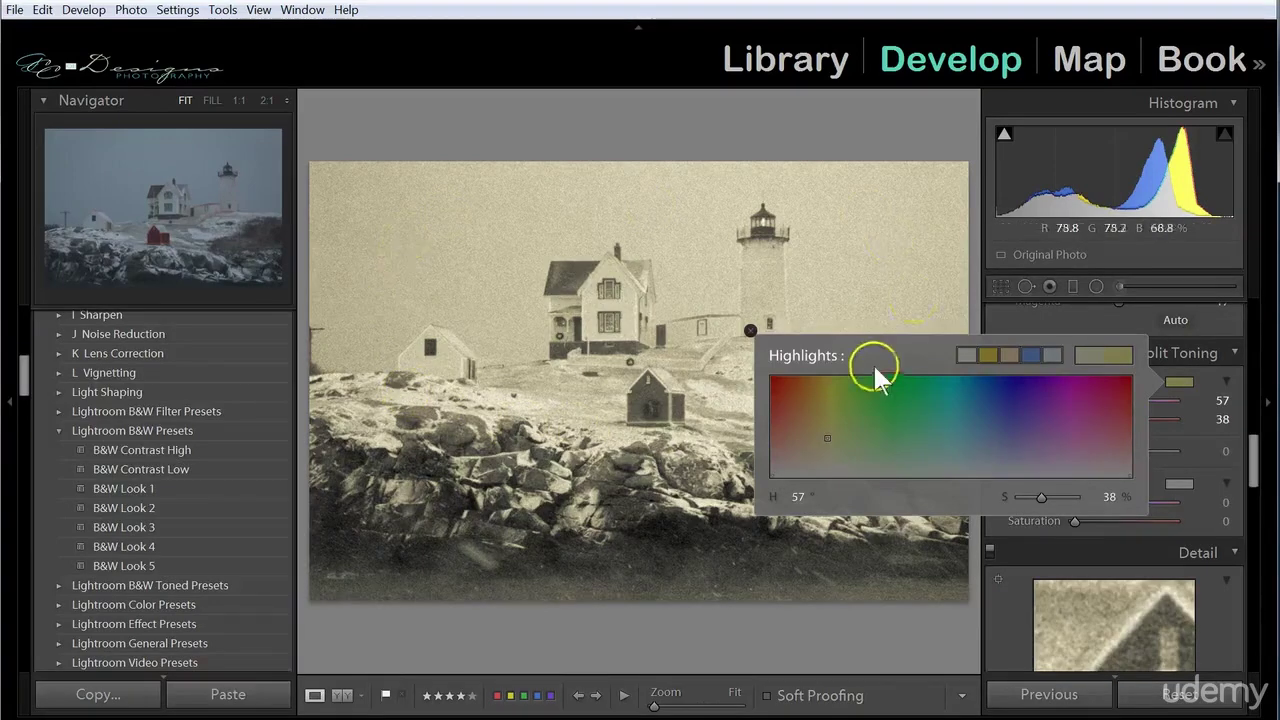
click(752, 331)
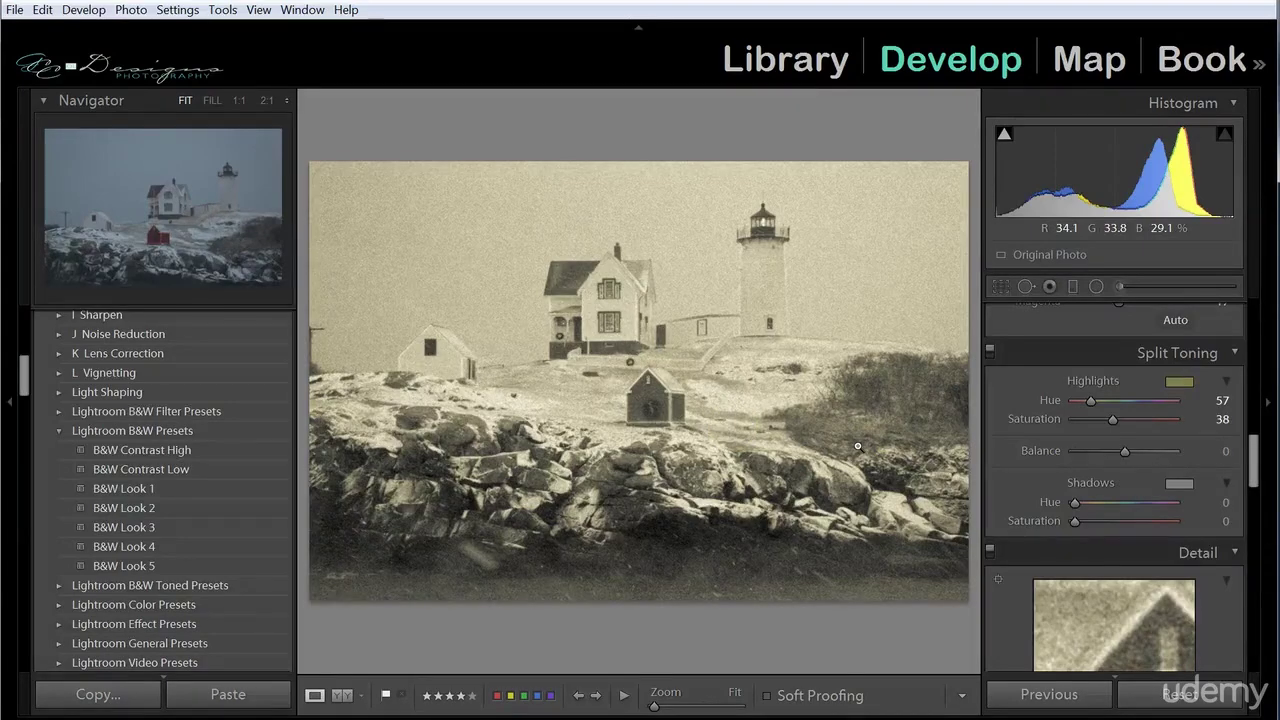
Step: Save the split toning as a new develop preset named Aged Yellow in the G Tints folder
scroll(214, 409, up, 10)
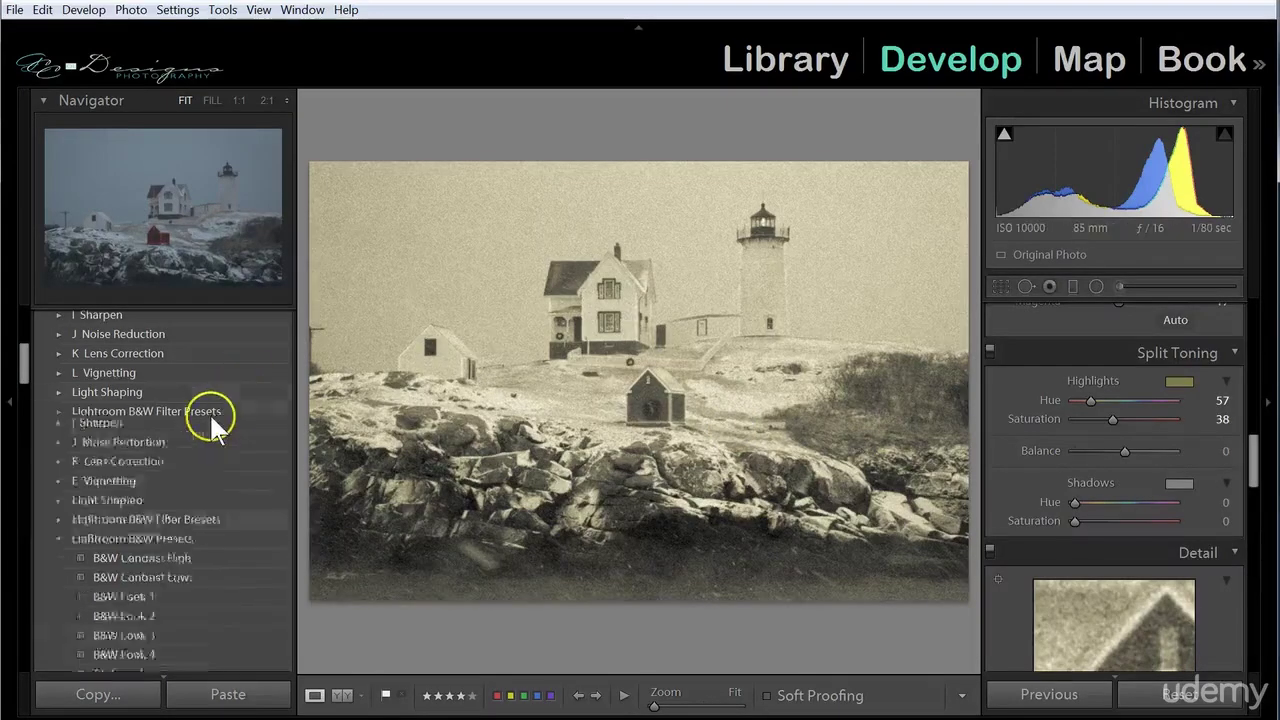
click(284, 320)
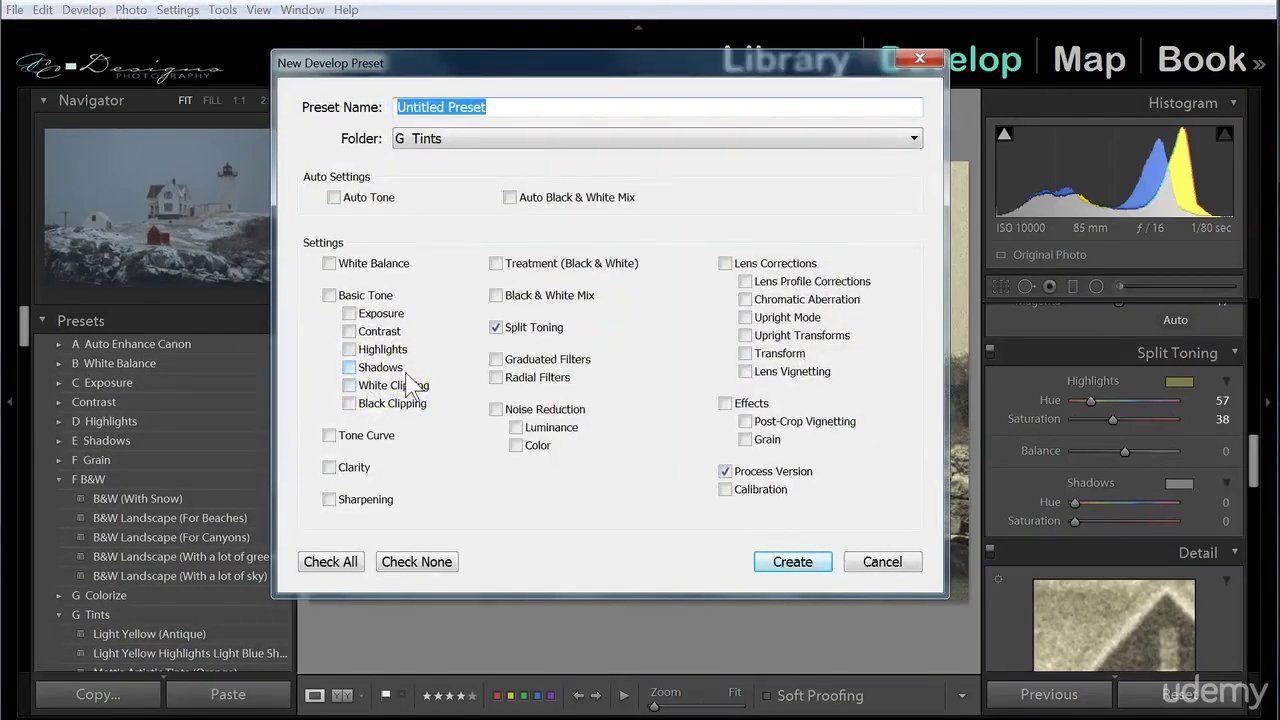
text(A)
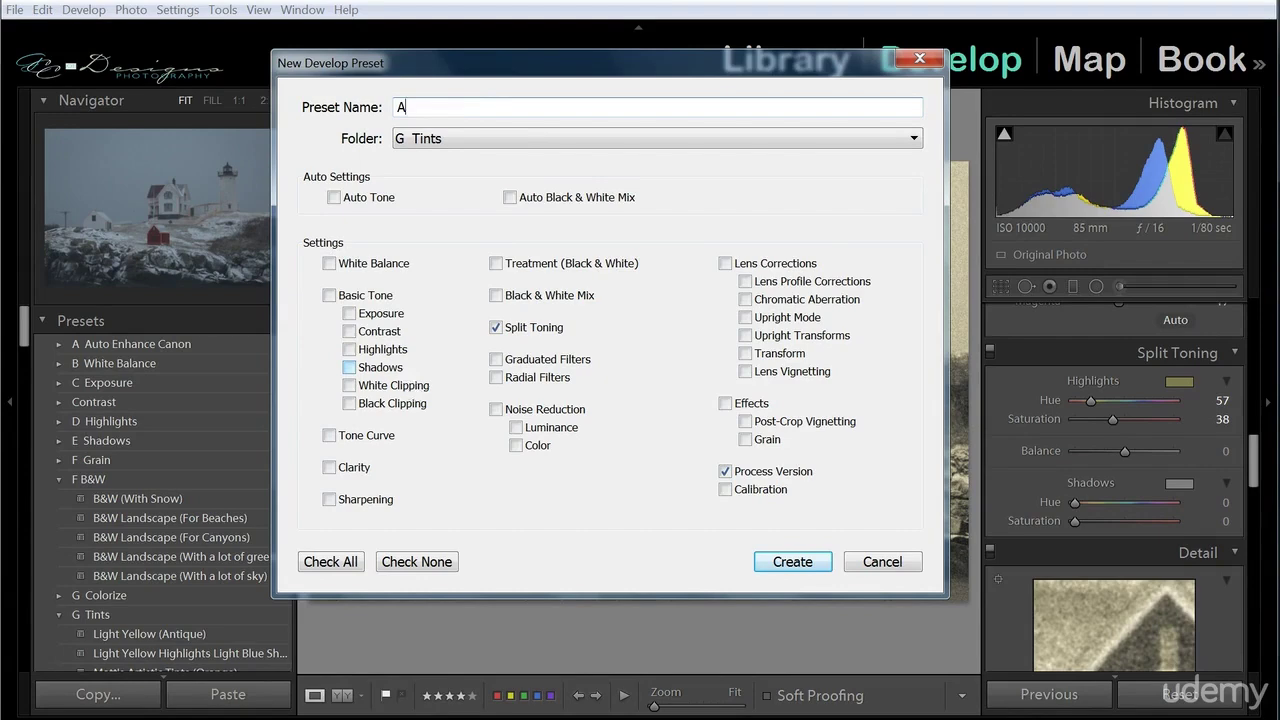
text(ged )
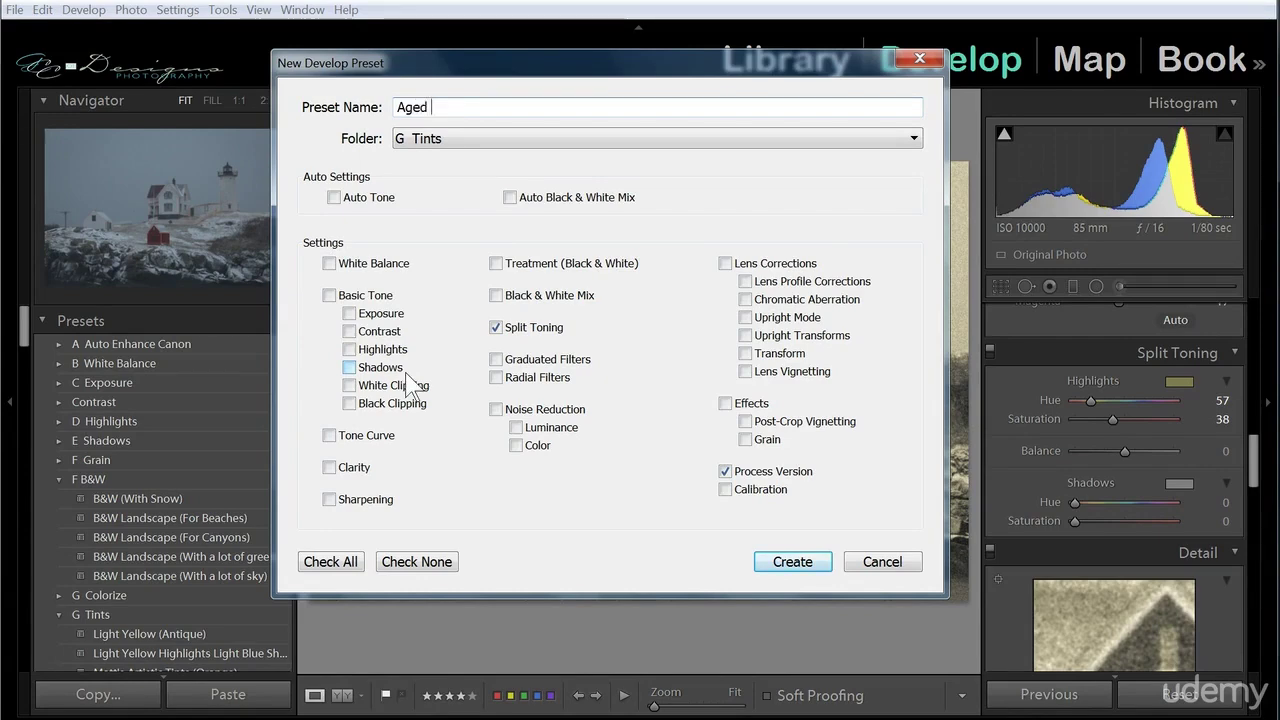
text(Yellow)
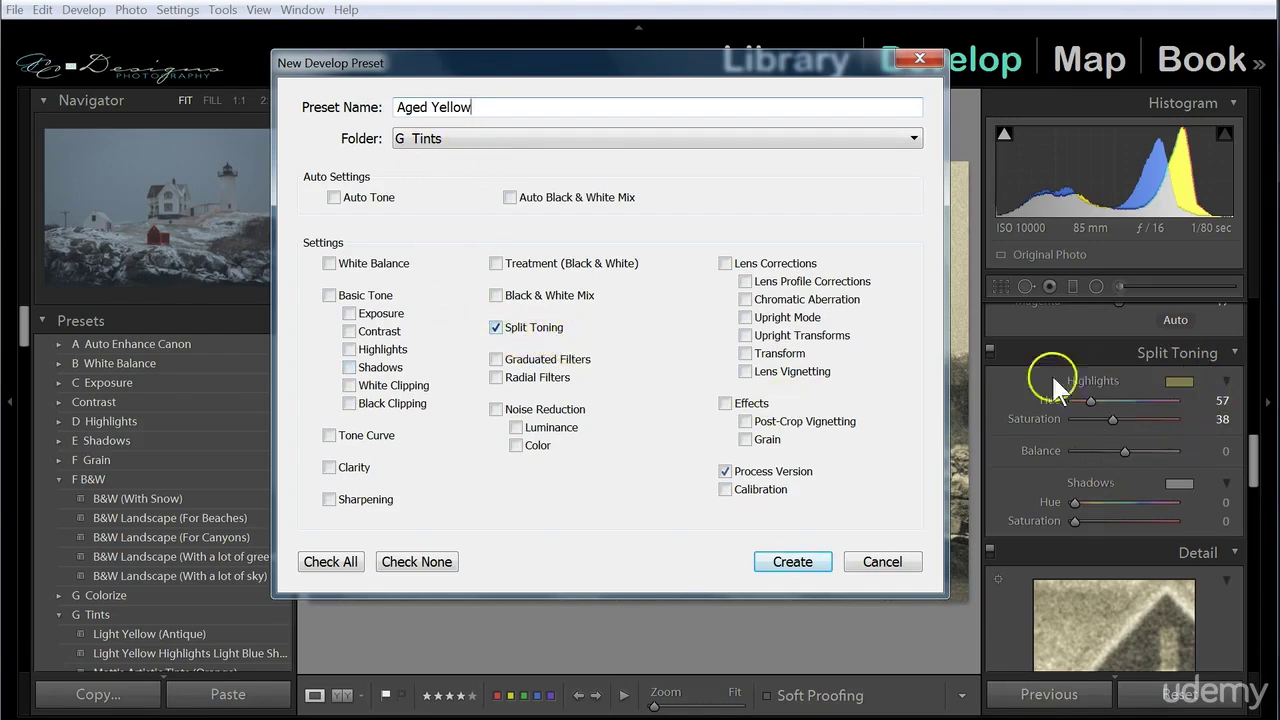
click(805, 565)
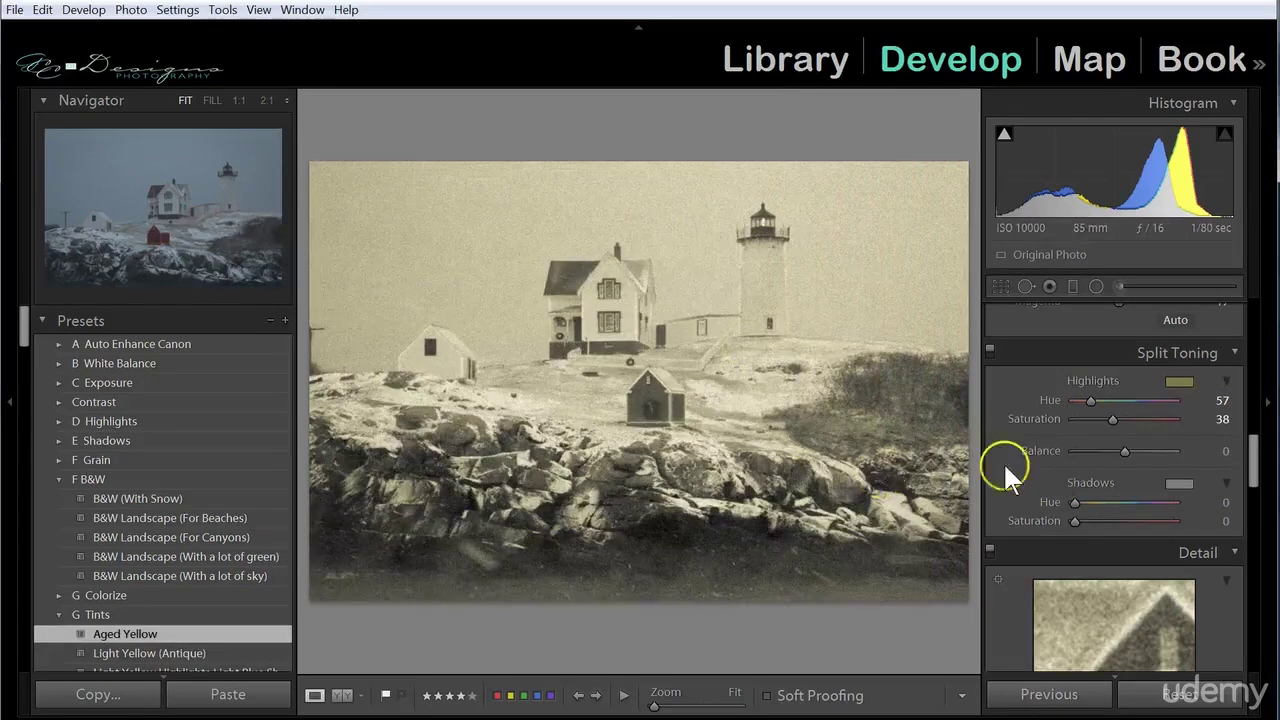
Step: Try orange, blue and purple shadow tints in Split Toning, and settle on a light red with Hue 4 and Saturation 15
click(1208, 472)
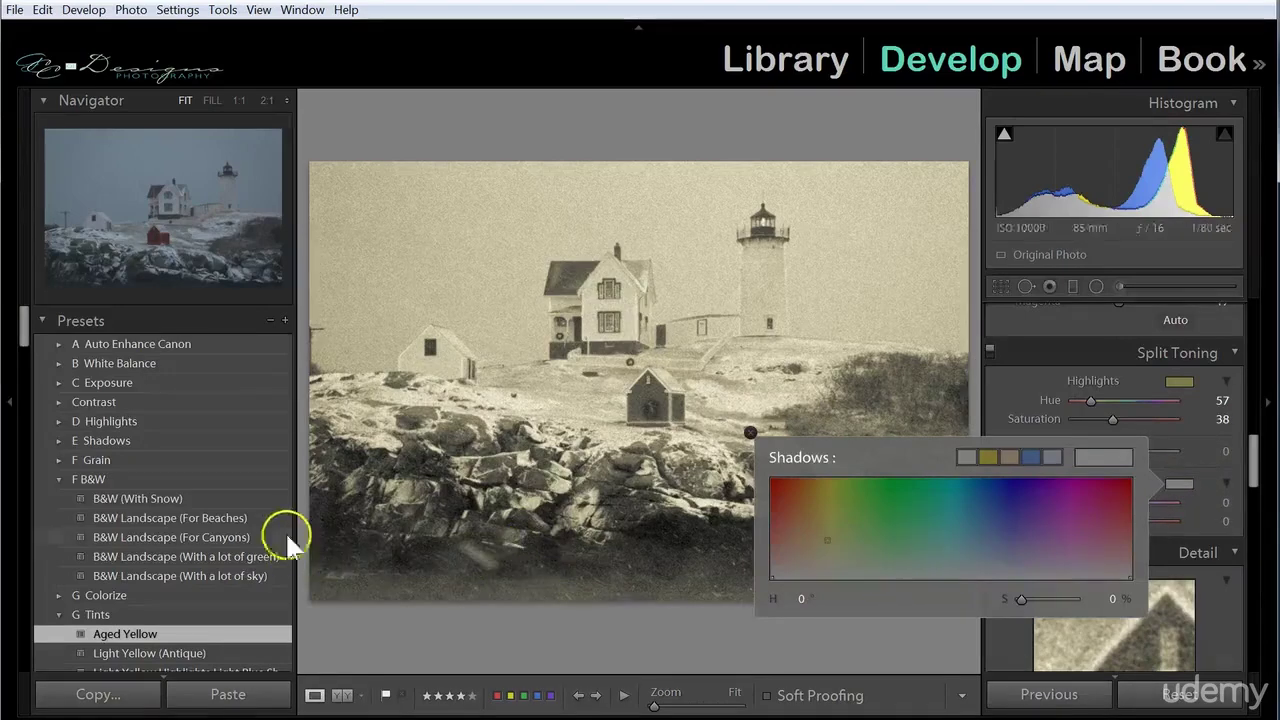
click(803, 518)
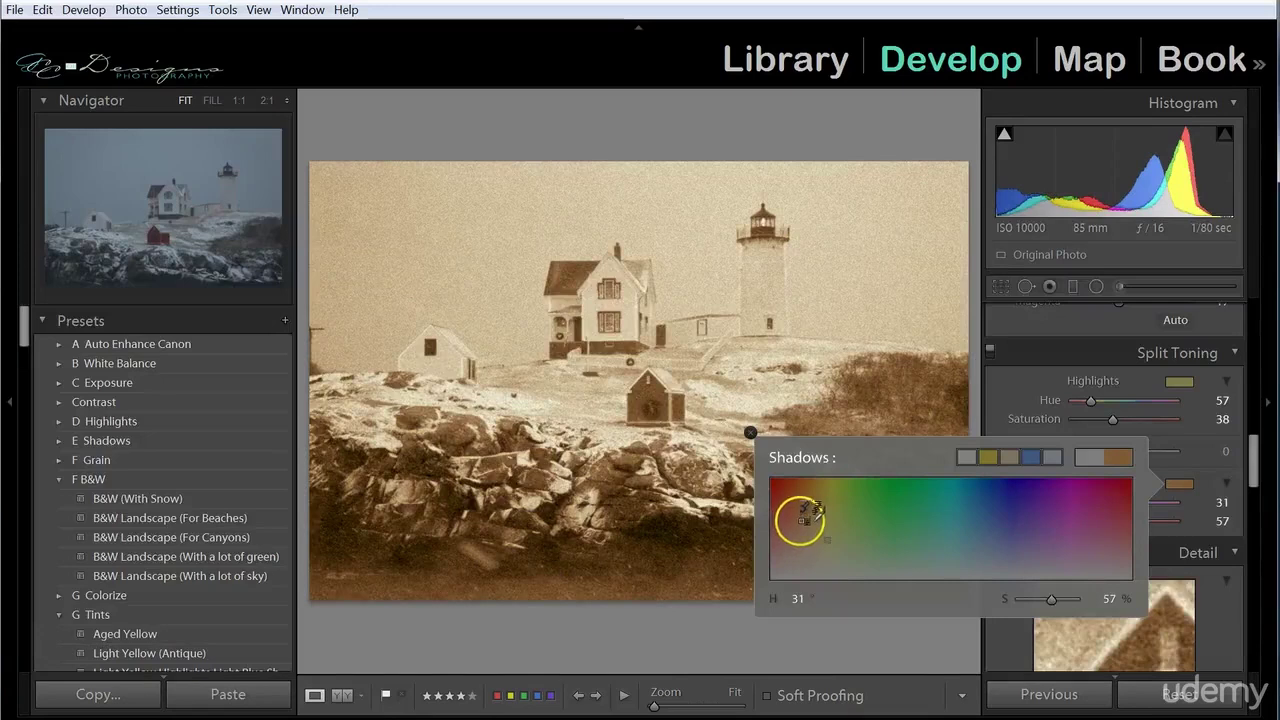
click(790, 539)
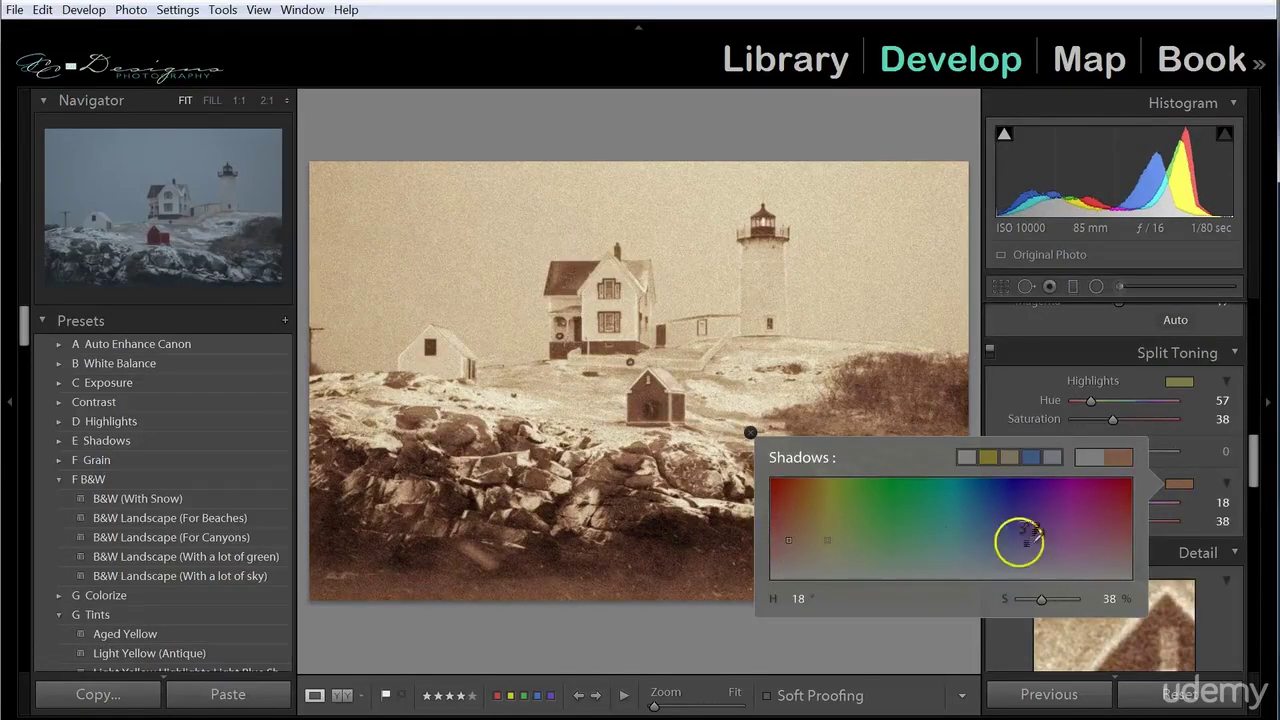
click(986, 550)
drag(986, 550, 1068, 551)
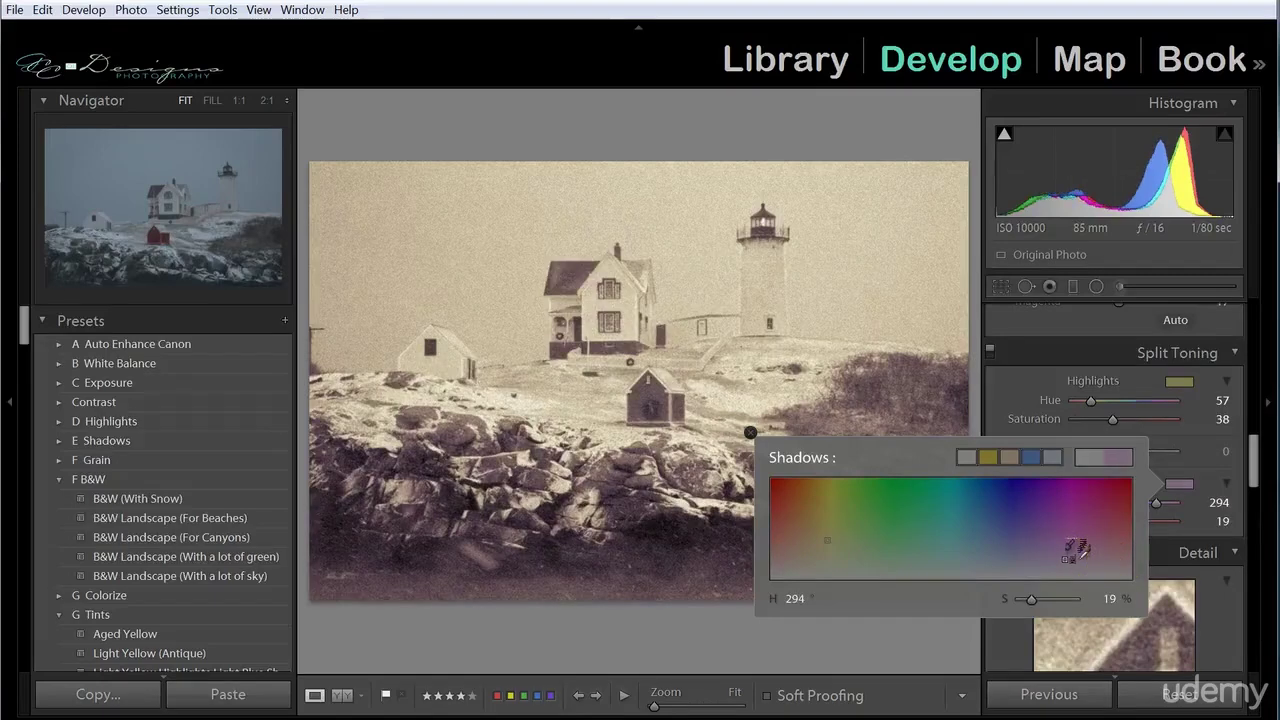
drag(1076, 549, 785, 553)
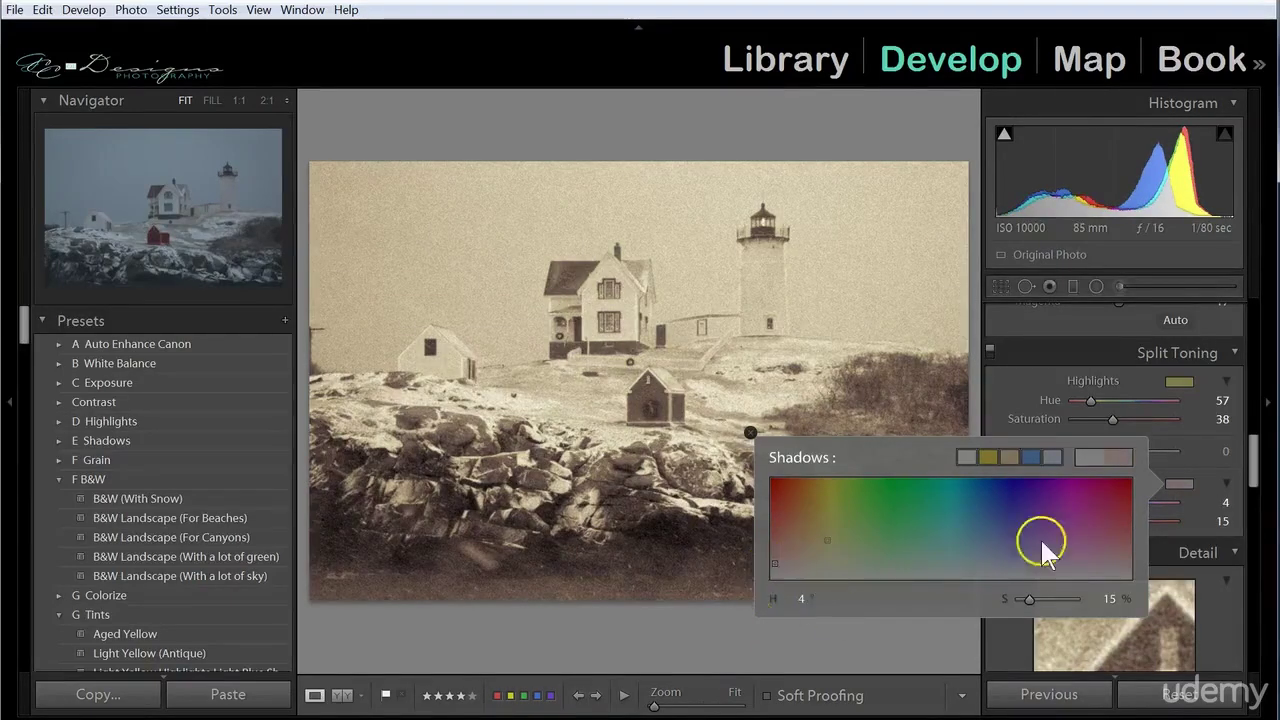
click(750, 431)
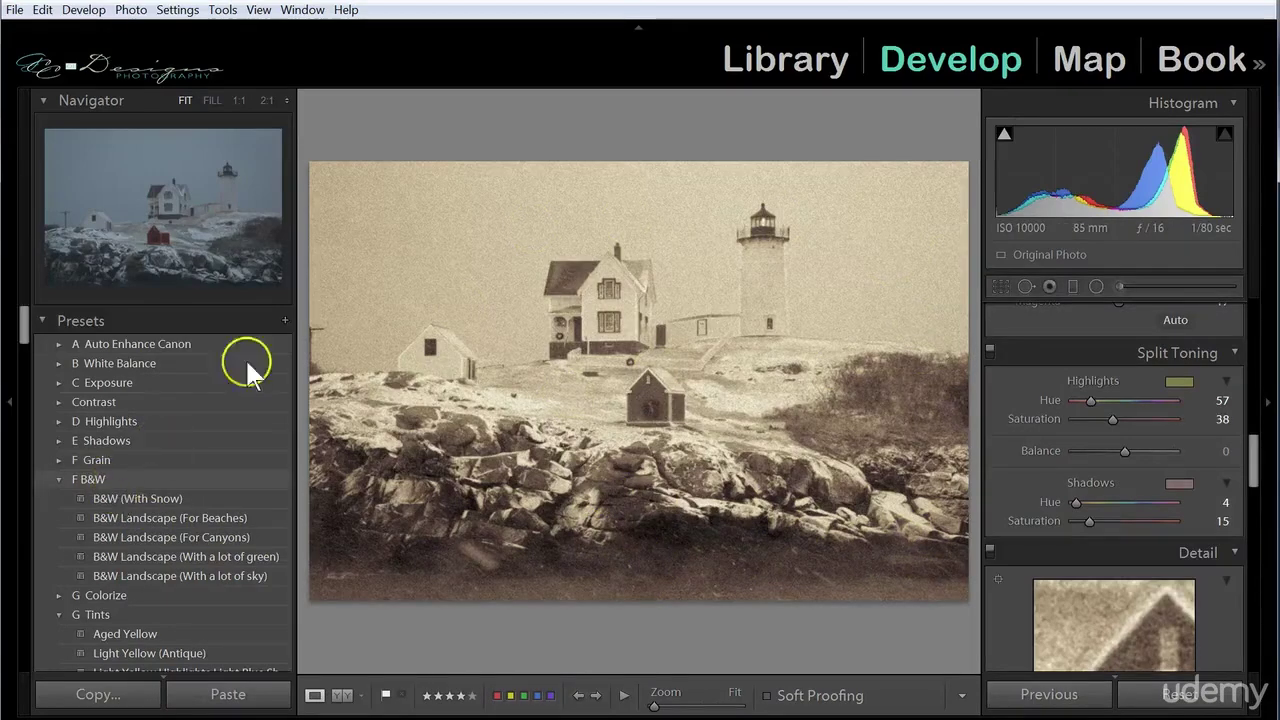
Step: Save the split toning as a new develop preset named Yellow Top Lt. Red Bottom in the G Tints folder
click(285, 320)
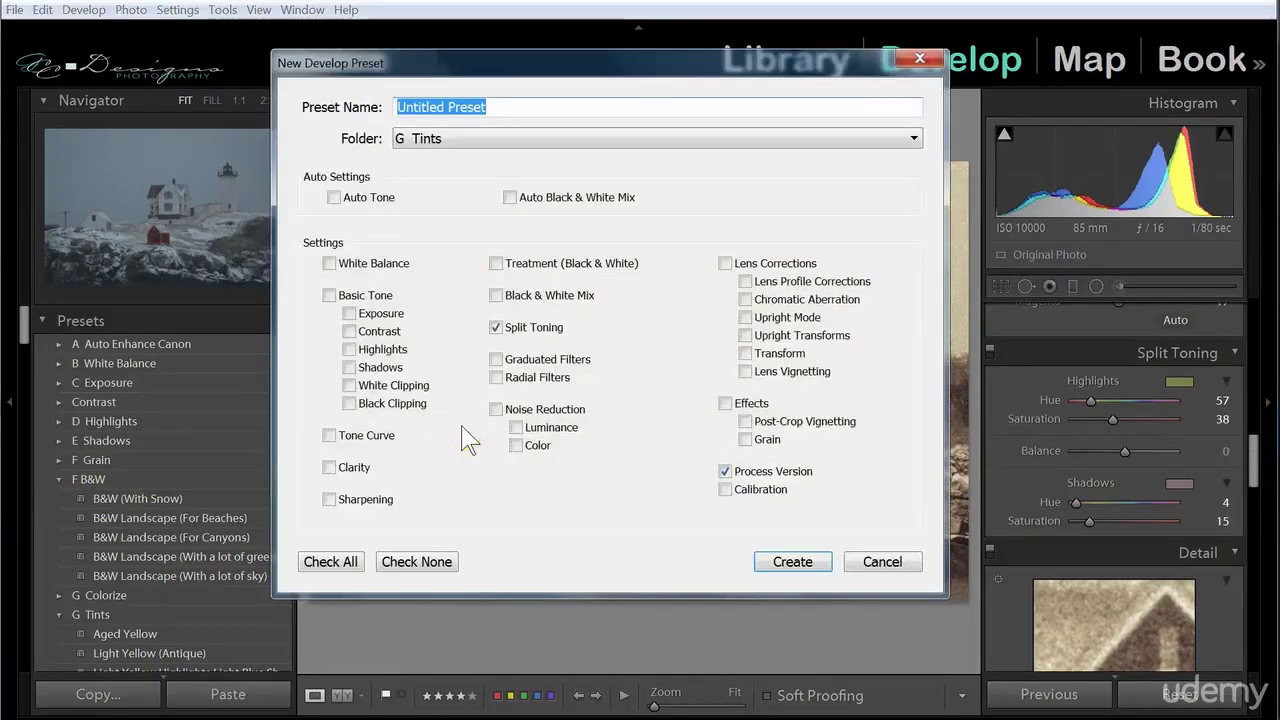
text(Yellow To)
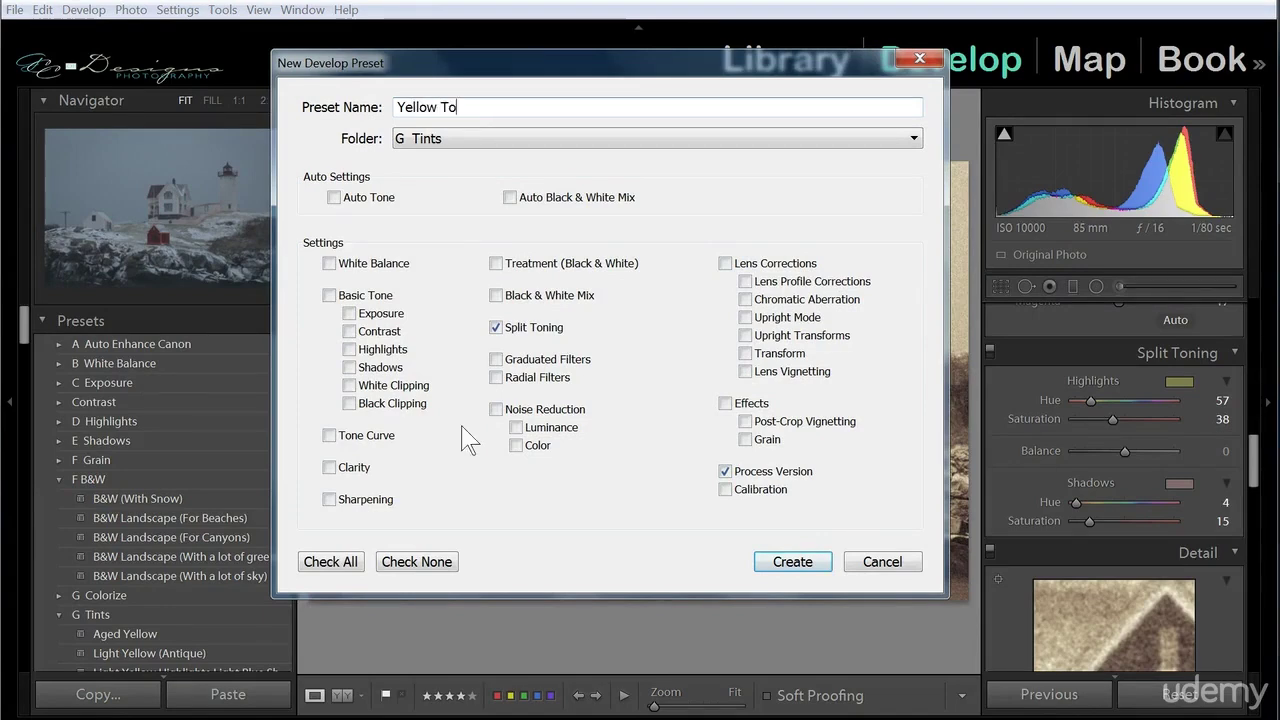
text(p )
text(R)
text(Lt.)
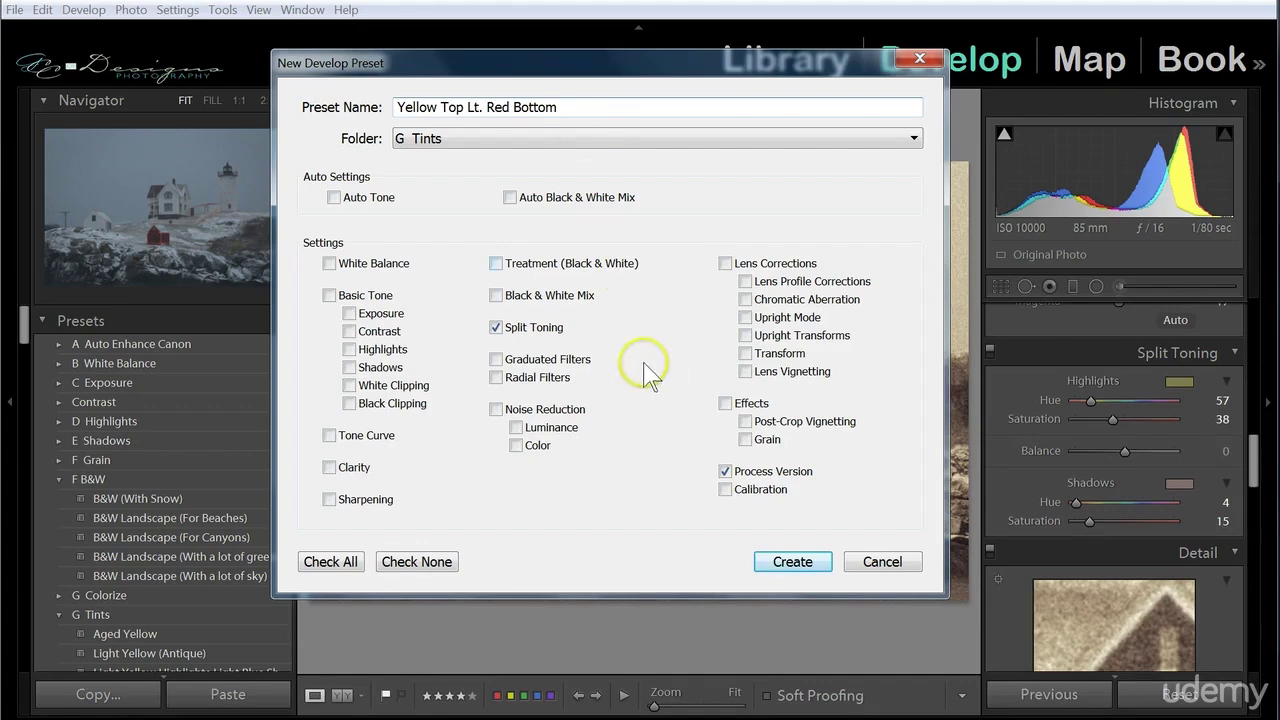
click(794, 562)
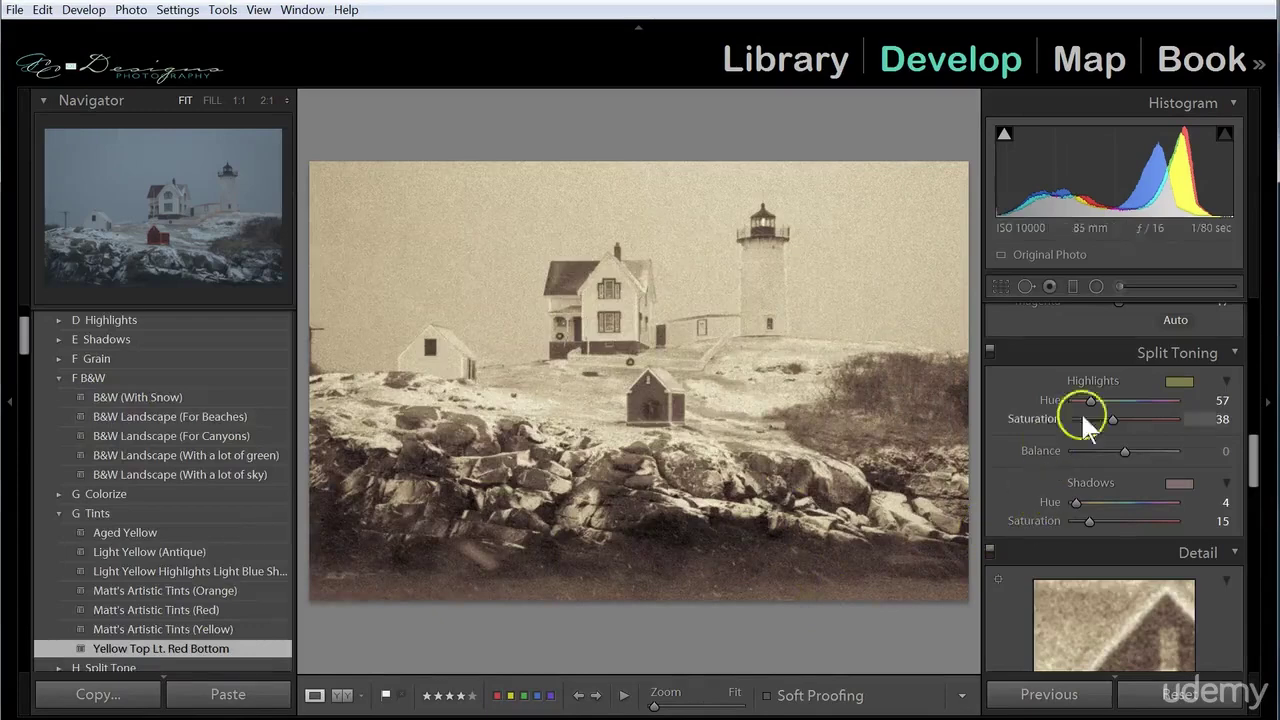
Step: Compare the lighthouse photo with Split Toning switched off and back on
click(990, 352)
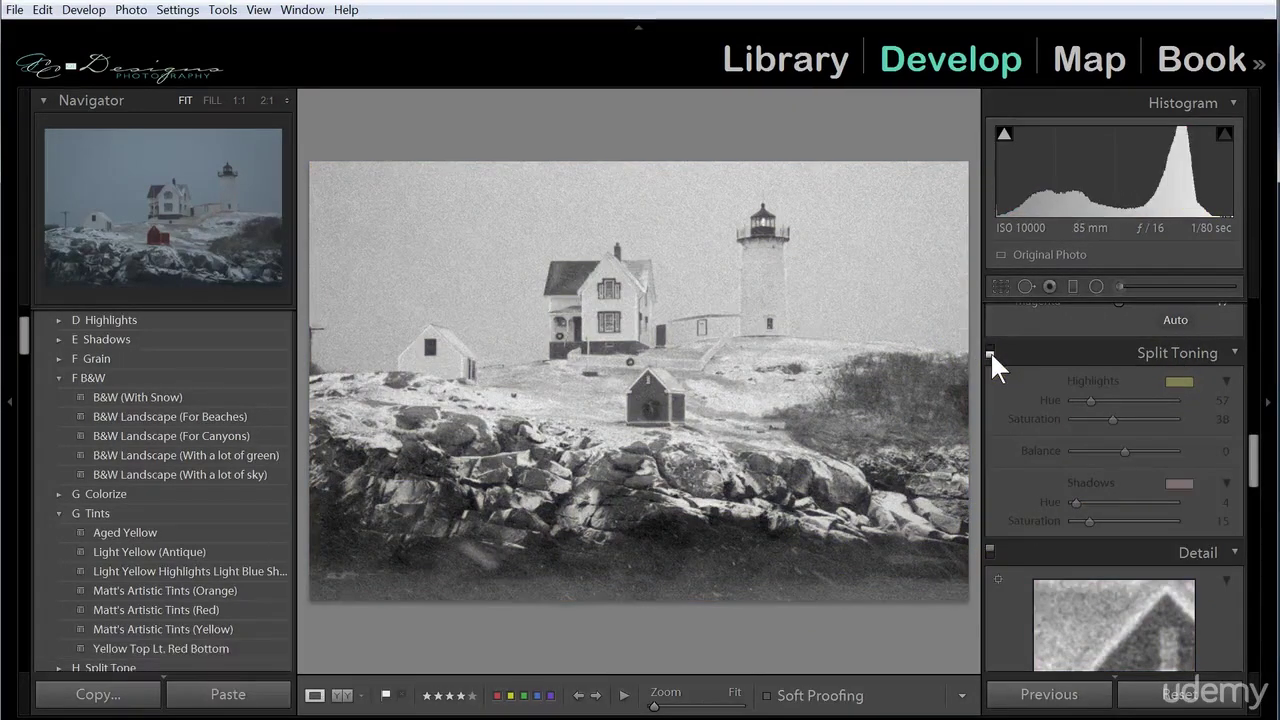
click(990, 350)
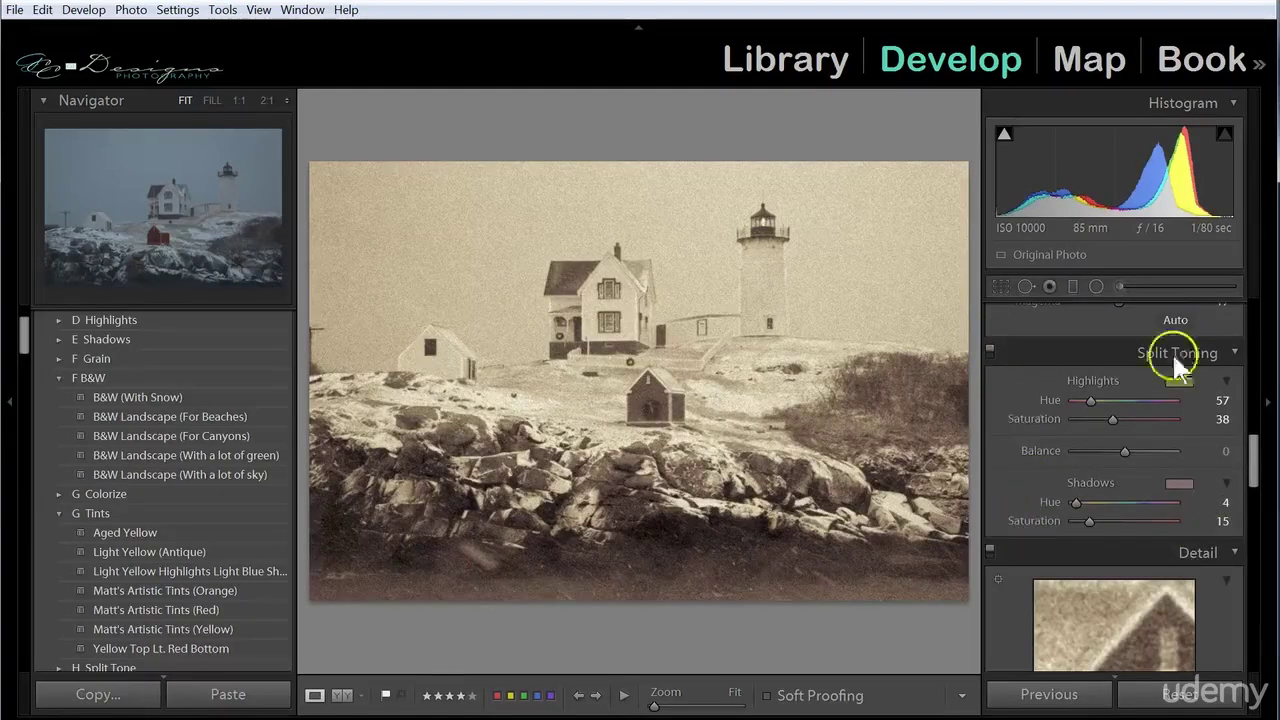
click(1023, 457)
click(1113, 420)
click(1106, 512)
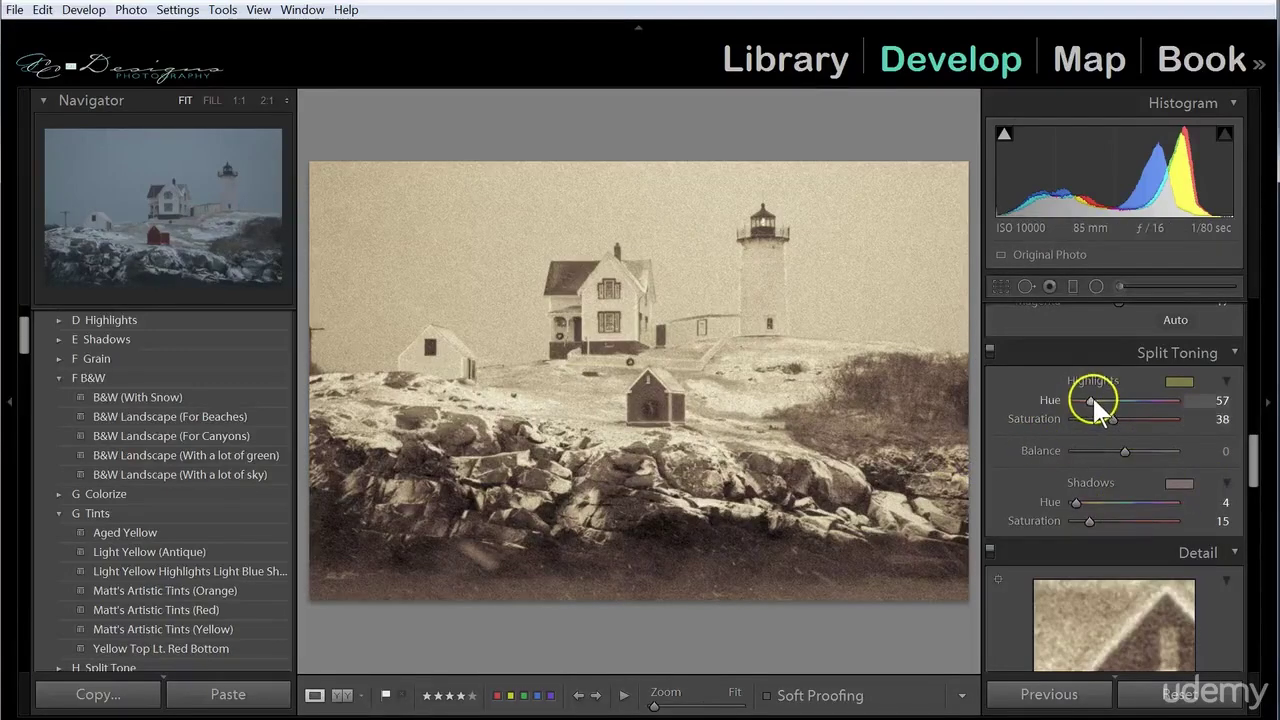
Step: Set the Split Toning highlights to Hue 63 and Saturation 48 with Balance -100, and raise the shadows' Hue and Saturation
drag(1091, 398, 1050, 451)
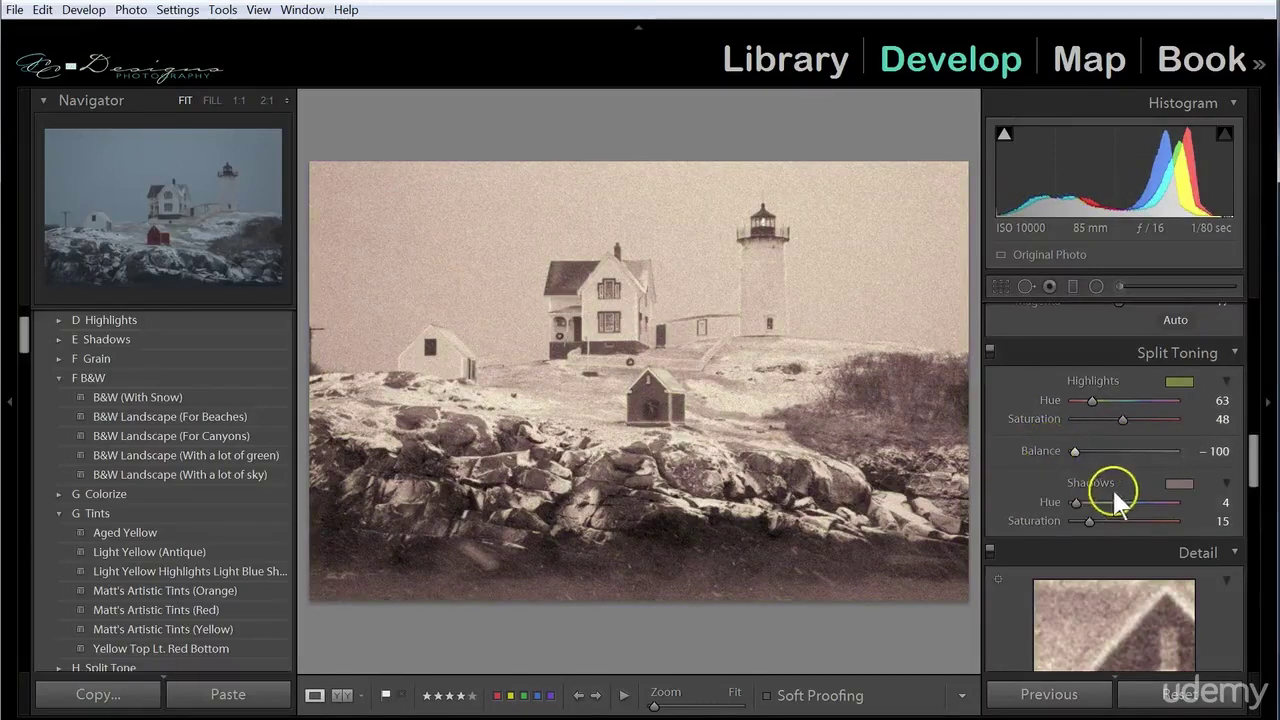
mouse_move(1075, 502)
mouse_down()
mouse_move(1137, 502)
mouse_move(1088, 502)
mouse_up()
mouse_move(1086, 520)
mouse_down()
mouse_move(1149, 520)
mouse_move(1076, 520)
mouse_move(1100, 520)
mouse_up()
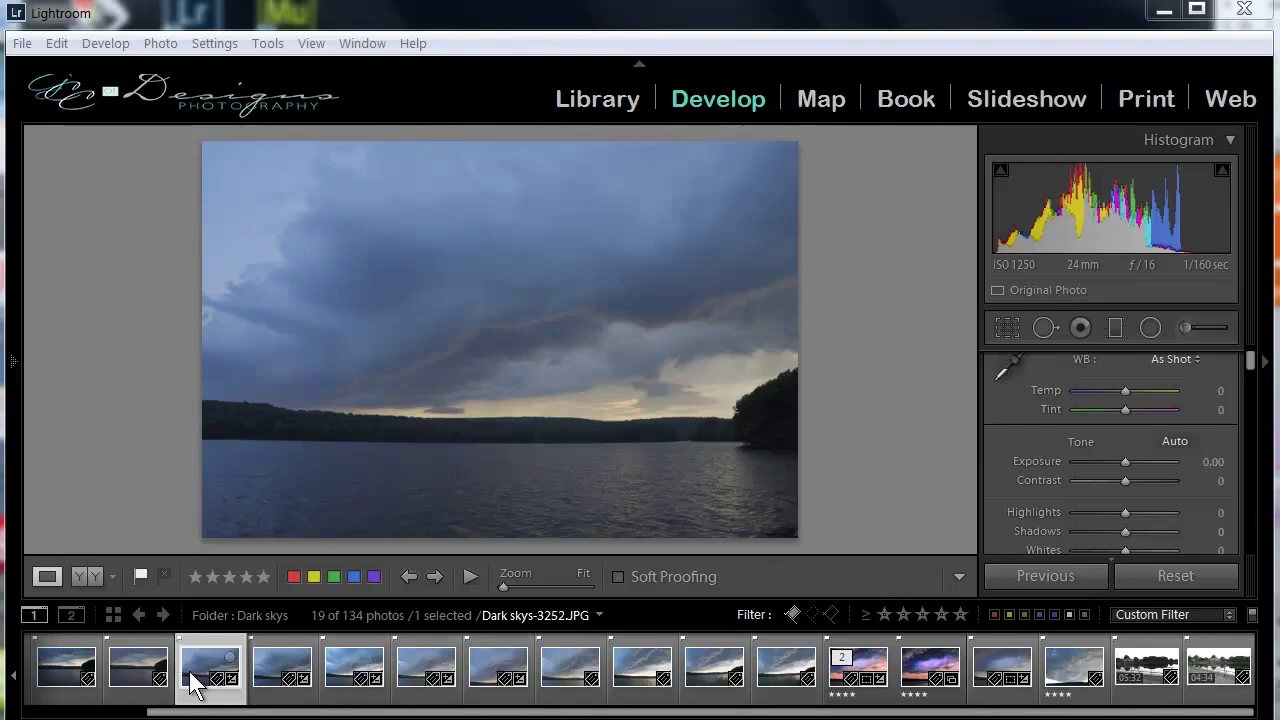
Step: Try selecting a run of five lake photos, and narrow the selection to Dark skys-3252.JPG and the photo right after it
shift+click(490, 680)
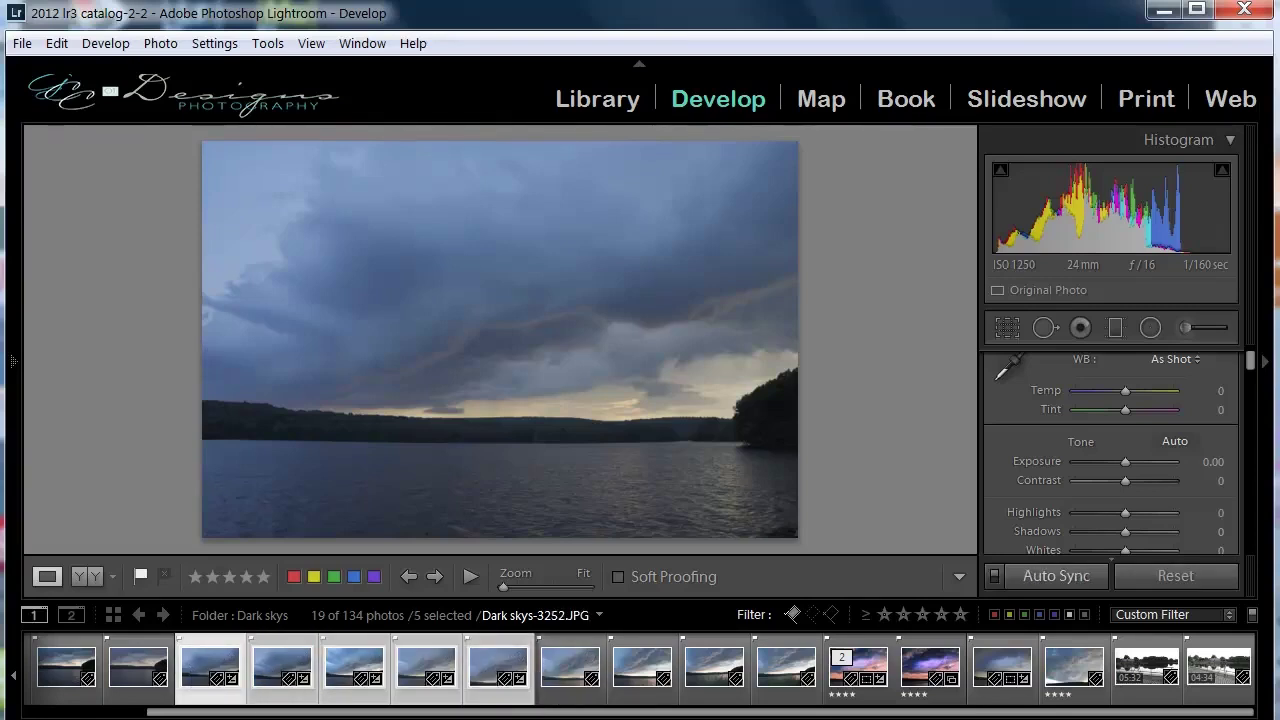
click(548, 675)
click(205, 672)
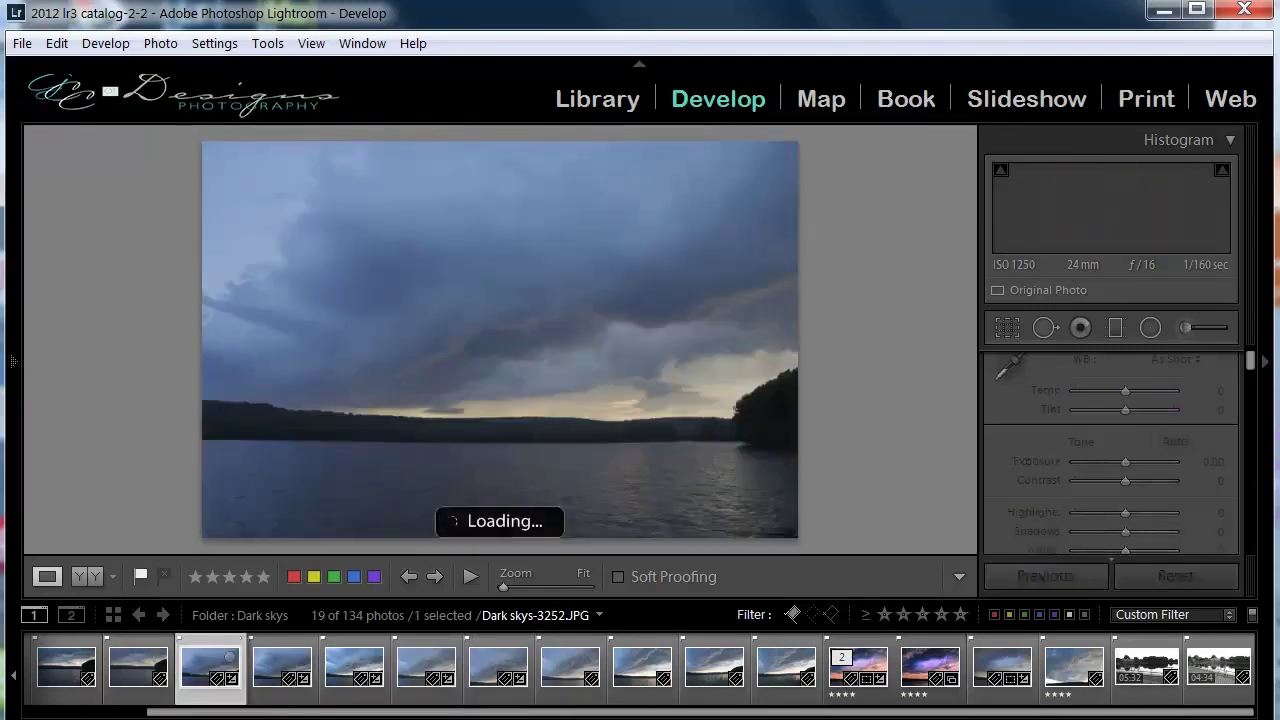
ctrl+click(270, 682)
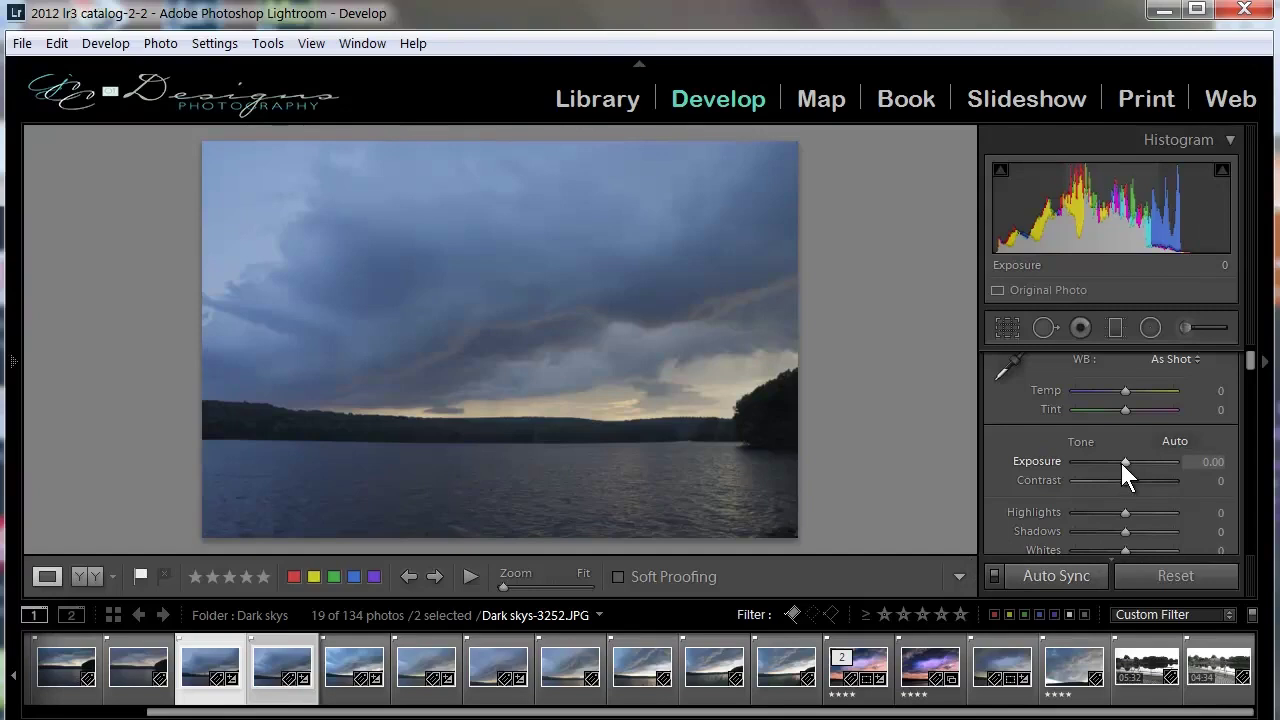
Step: Try the Exposure at +5.00, -5.00 and +0.56 on both selected photos with Auto Sync, and reset it to 0
drag(1124, 461, 1178, 463)
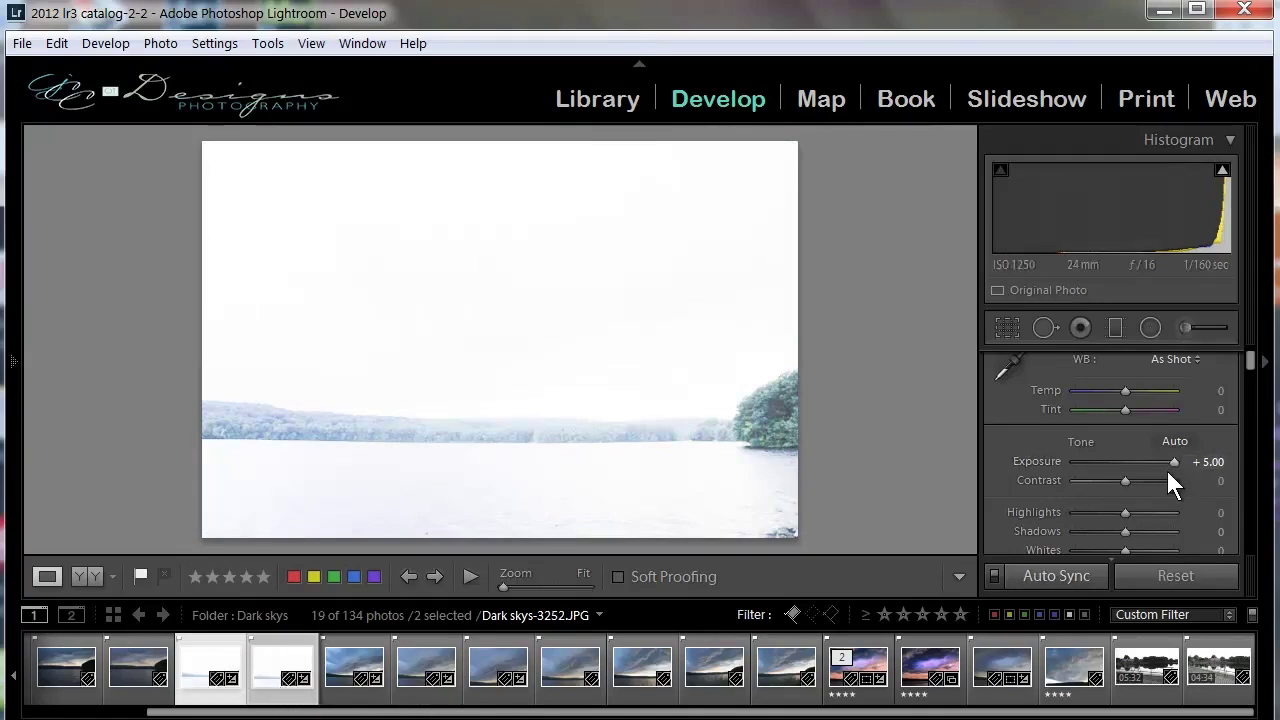
drag(1172, 462, 1074, 465)
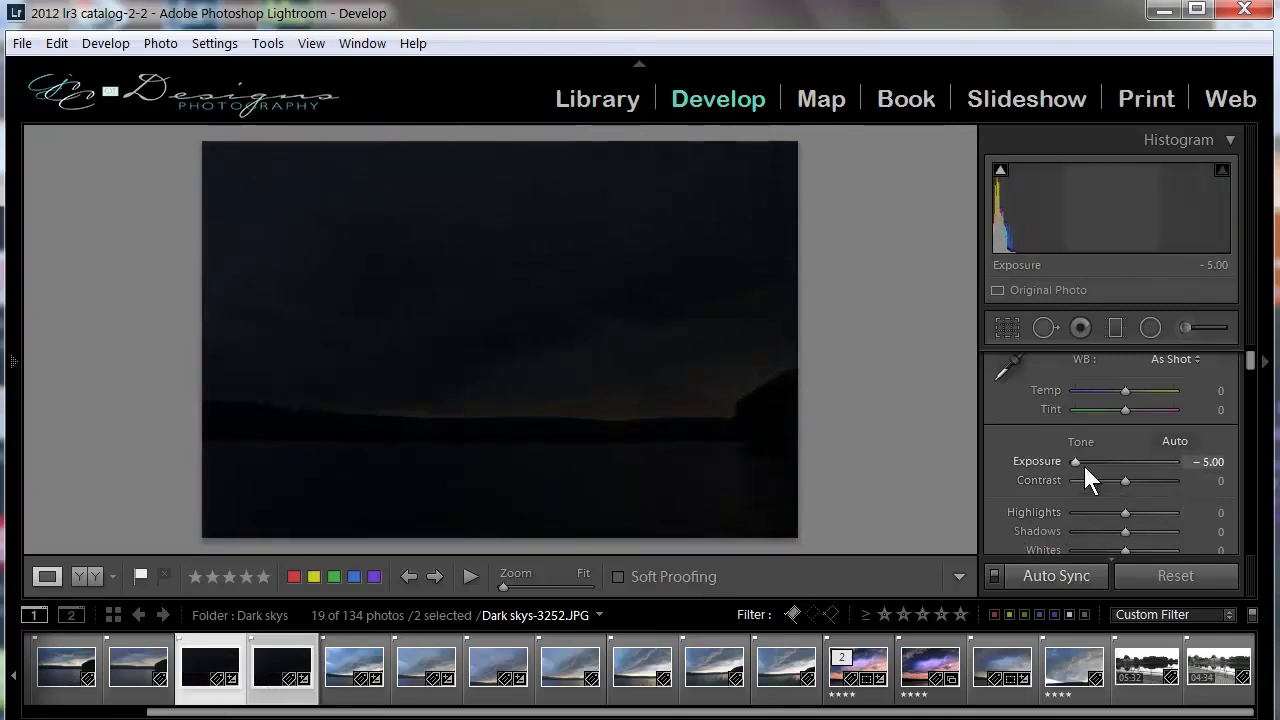
drag(1074, 461, 1130, 462)
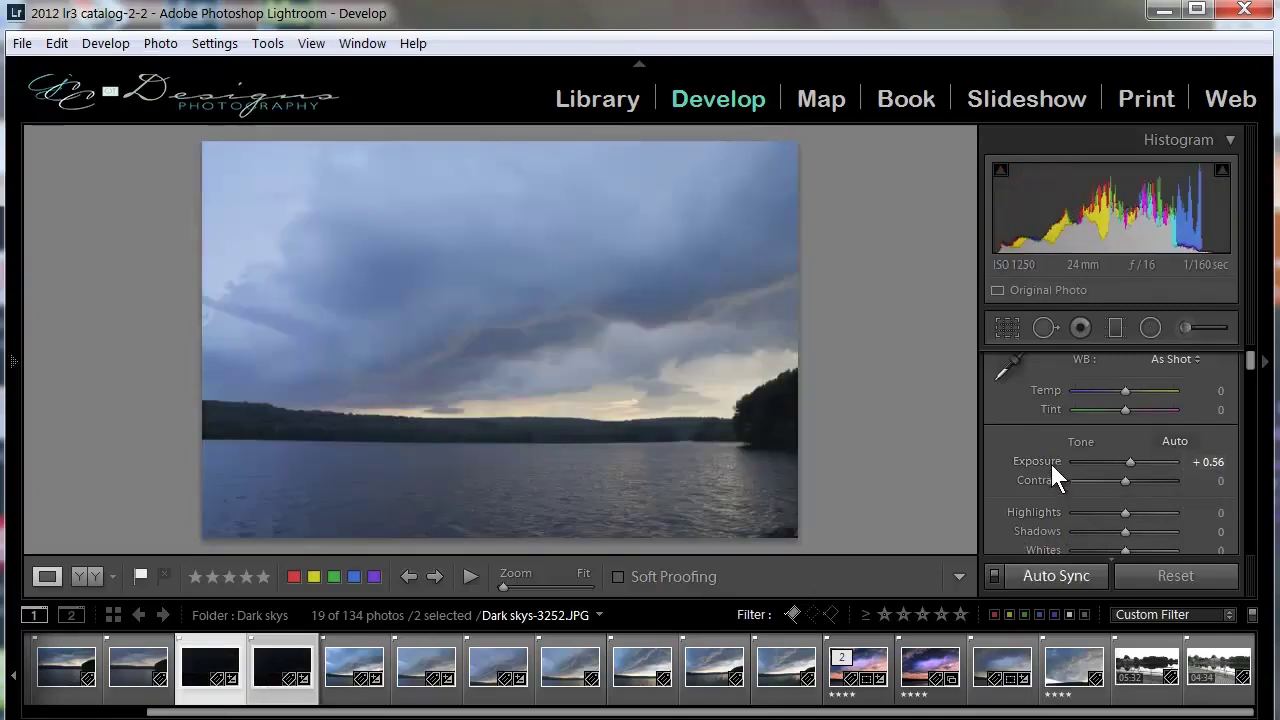
double_click(1049, 460)
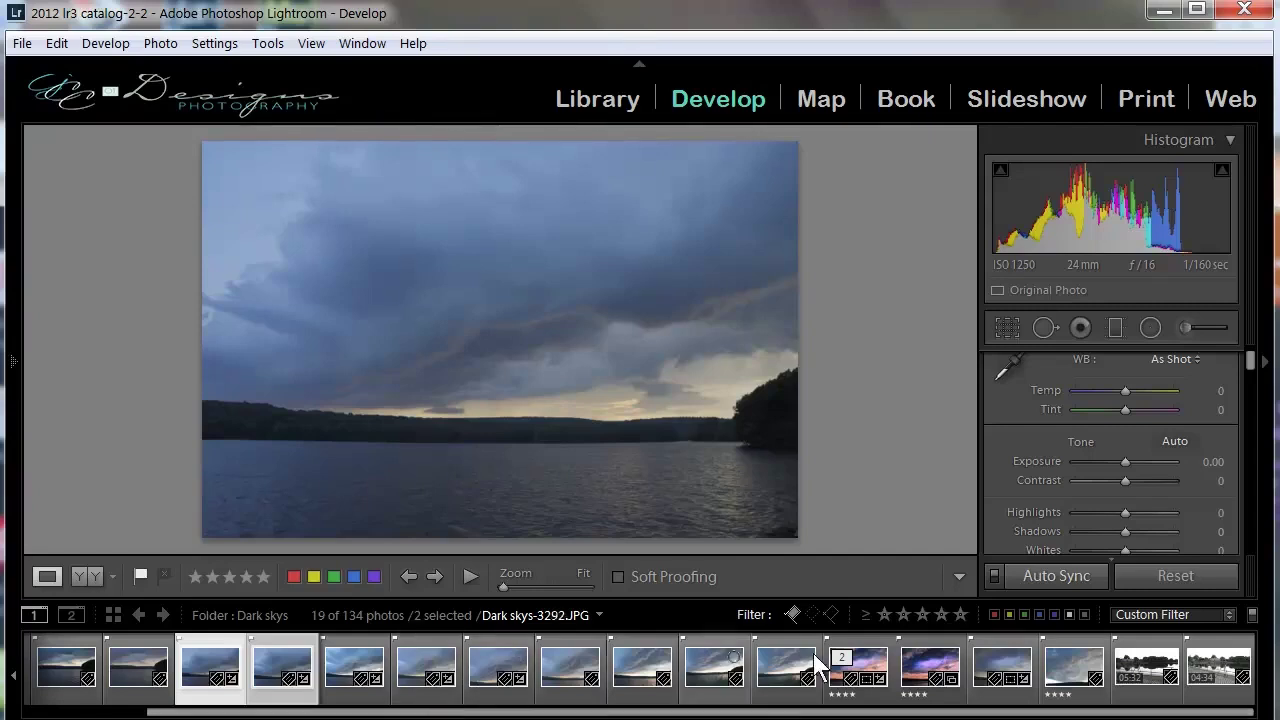
Step: Make the sunset photo Dark skys-3313.dng the active photo and add Dark skys-3301.dng to the selection
click(333, 680)
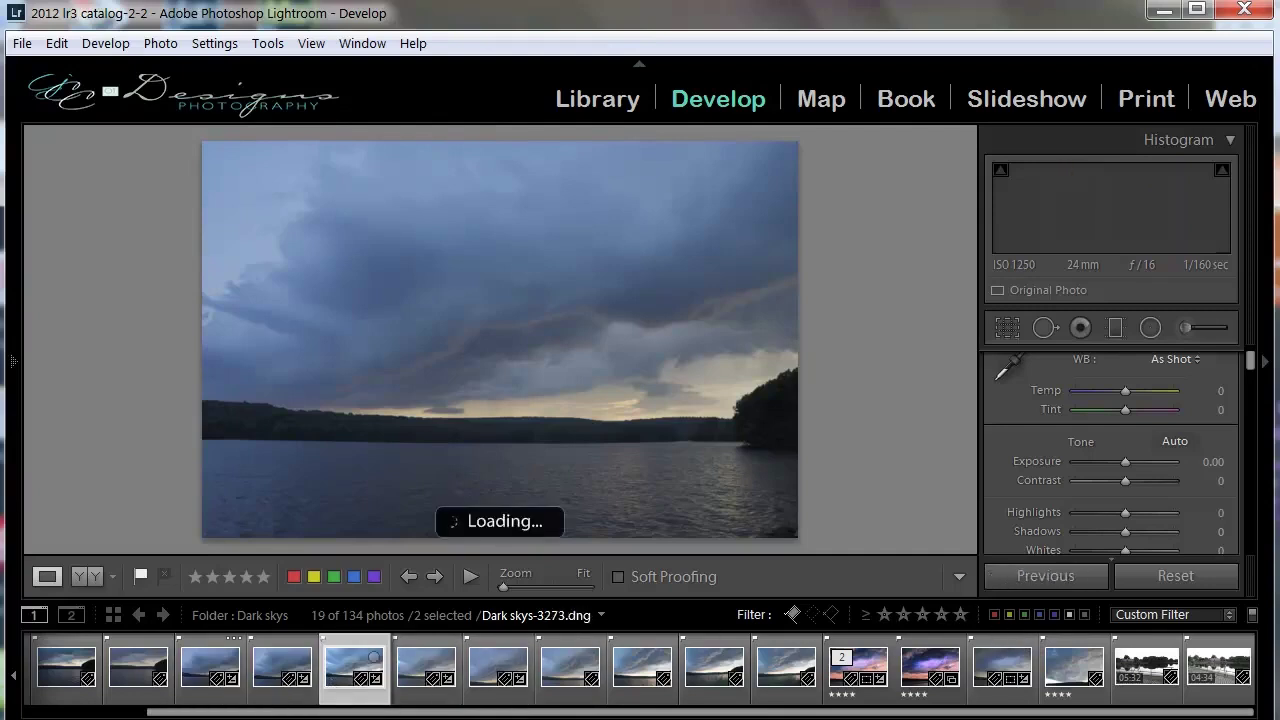
click(836, 672)
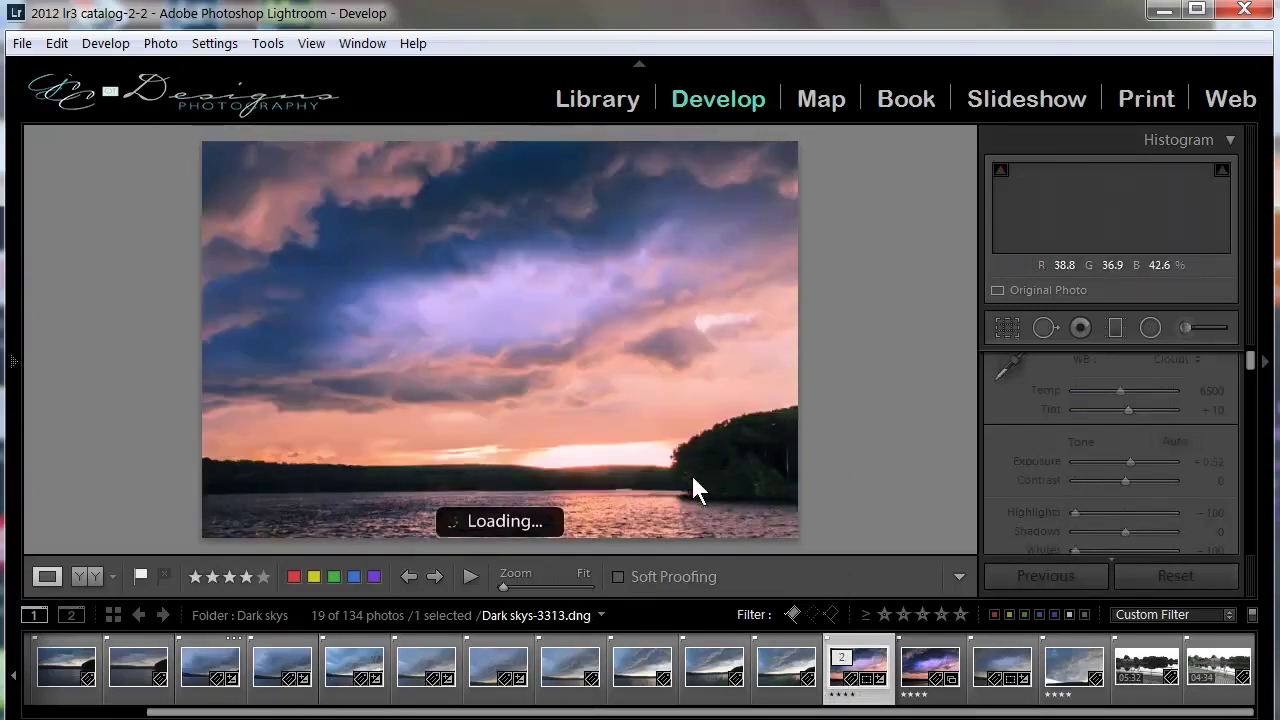
ctrl+click(773, 688)
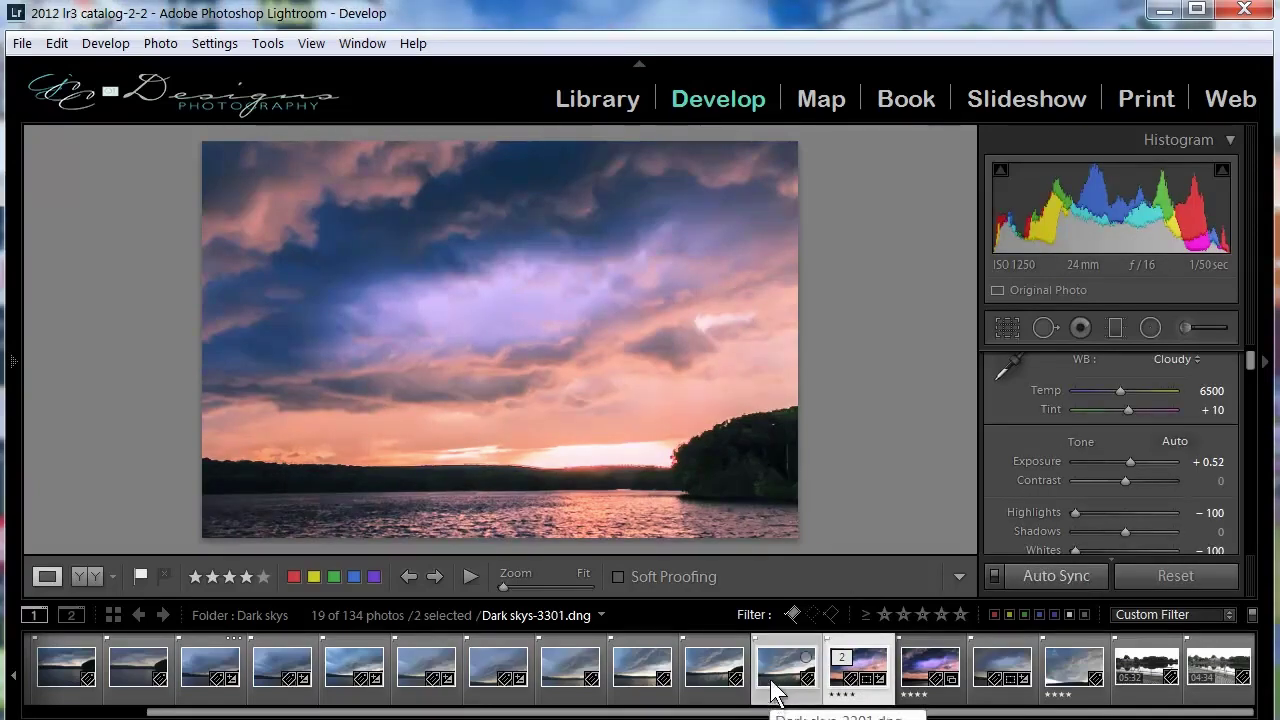
Step: Turn off Auto Sync and synchronize all develop settings from the sunset photo Dark skys-3313.dng to Dark skys-3301.dng
click(990, 576)
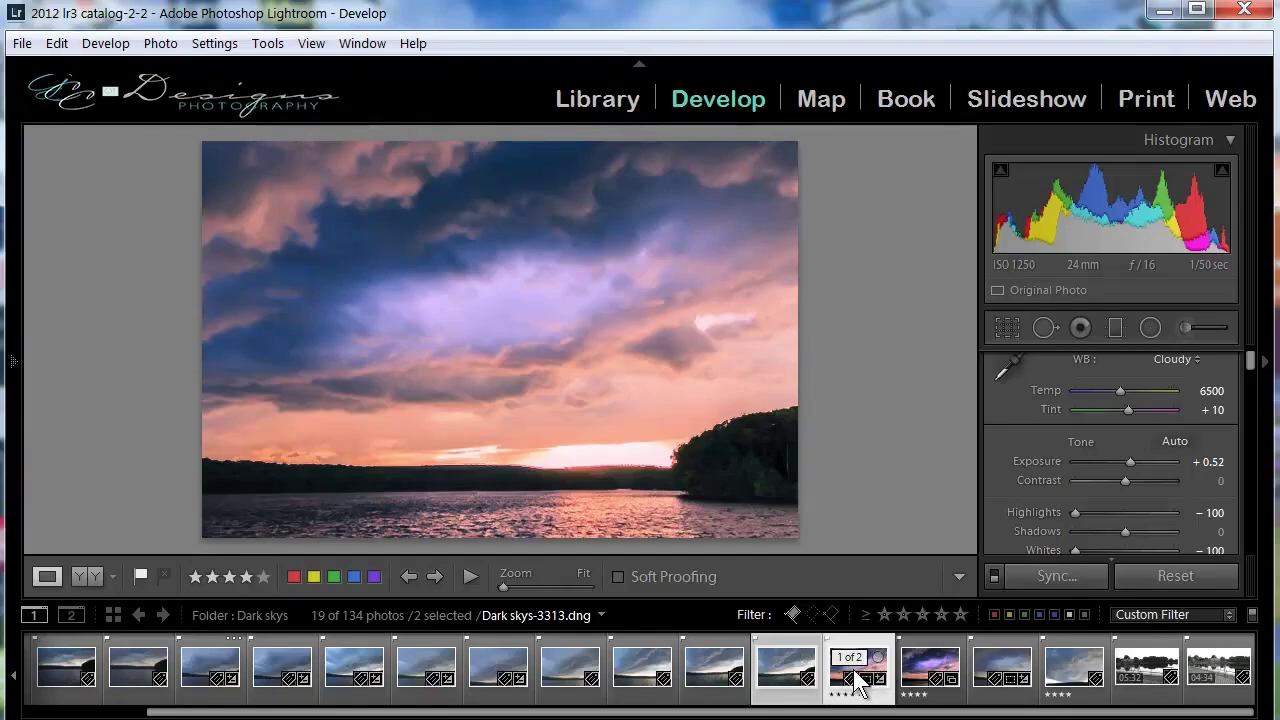
key(shift+s)
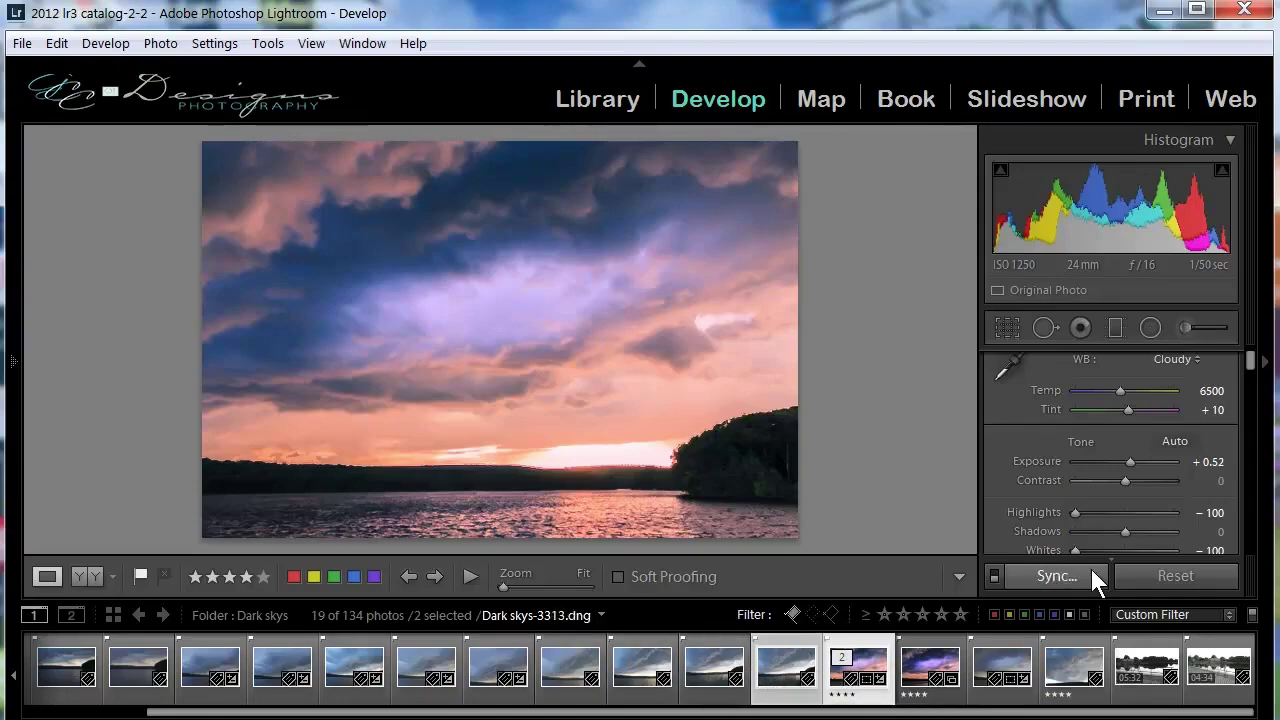
click(1061, 576)
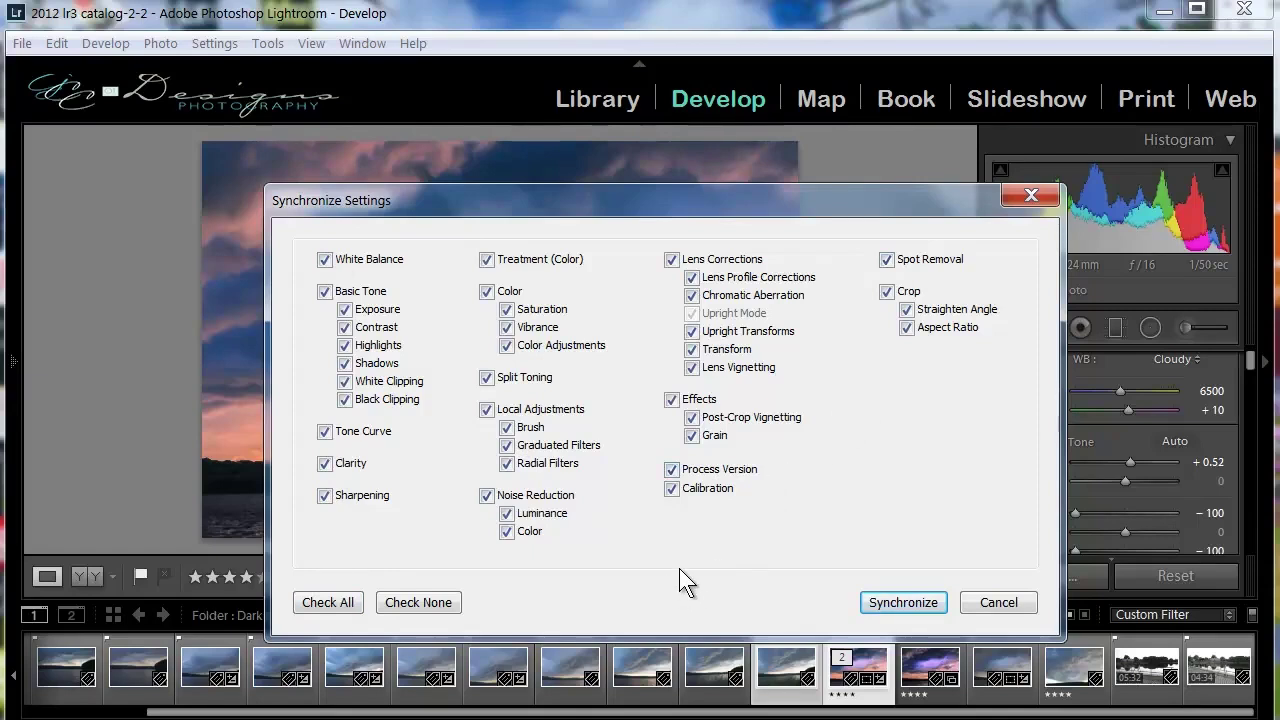
click(900, 602)
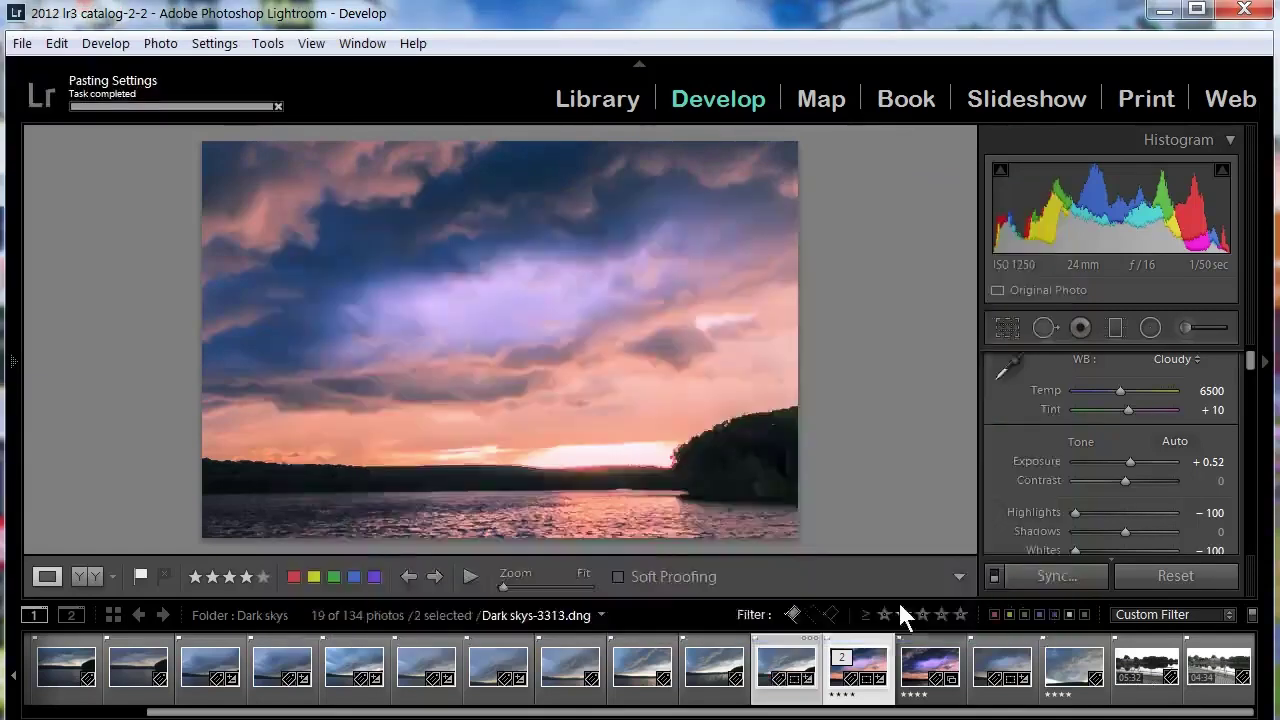
Step: Compare Dark skys-3301.dng before and after the synchronization side by side, and return to the single-photo view
click(784, 668)
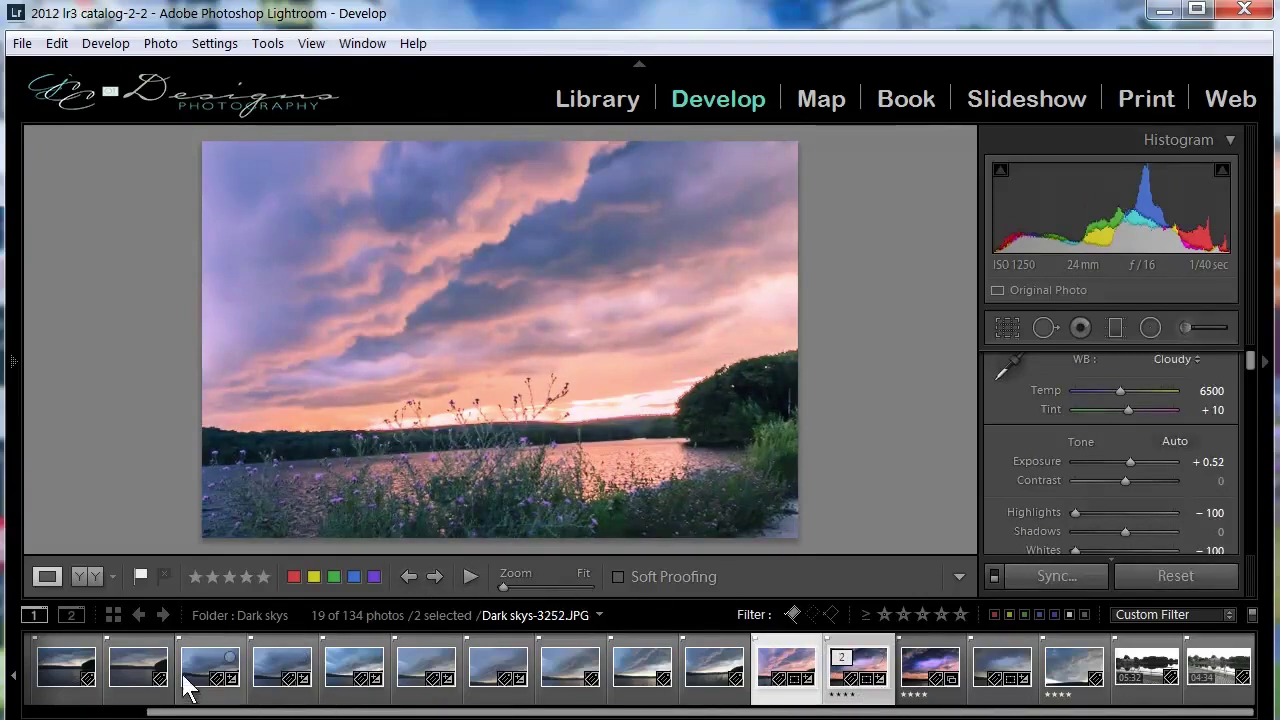
click(86, 576)
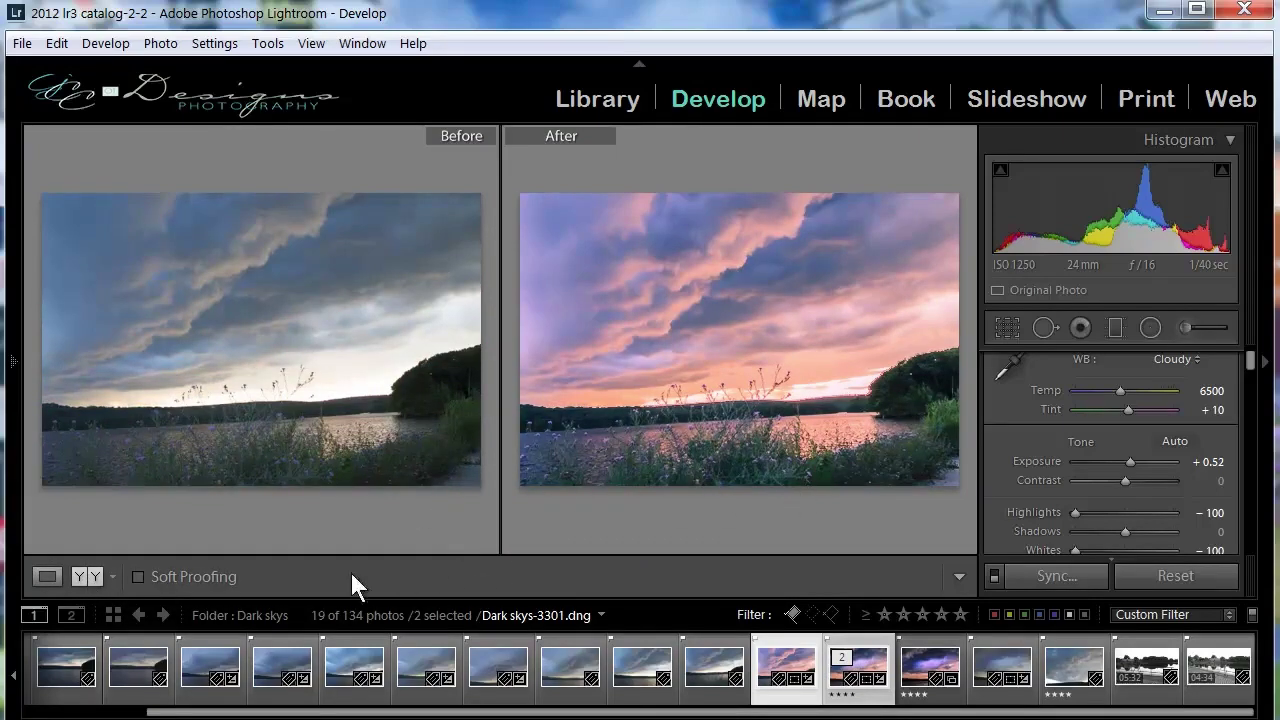
click(59, 574)
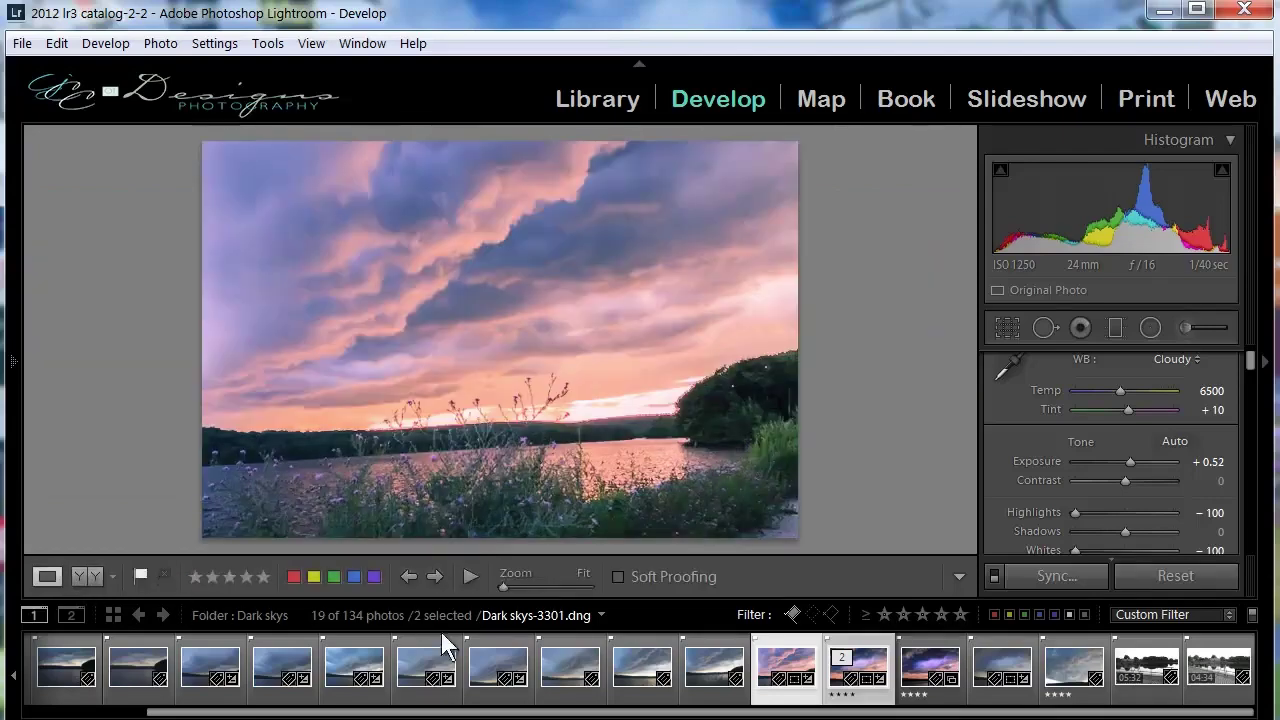
Step: Synchronize only the Crop settings, including Straighten Angle and Aspect Ratio, from the sunset photo Dark skys-3313.dng to Dark skys-3297.dng
click(980, 665)
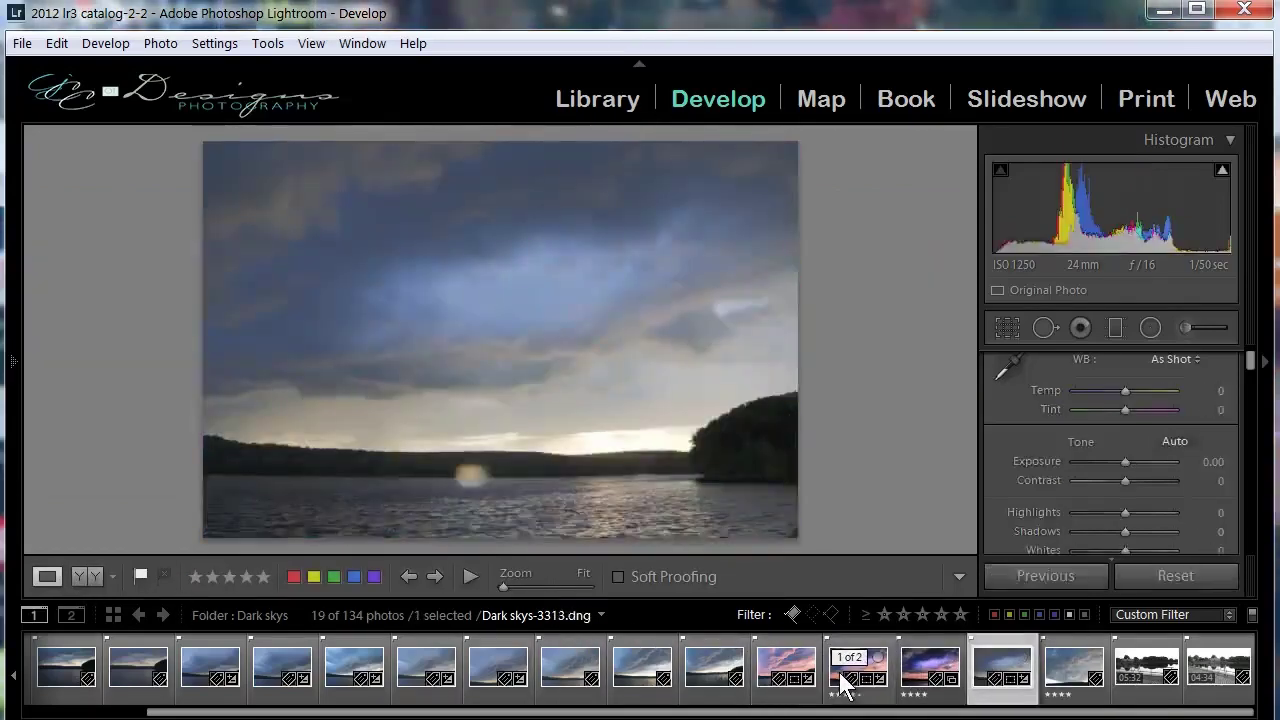
click(840, 682)
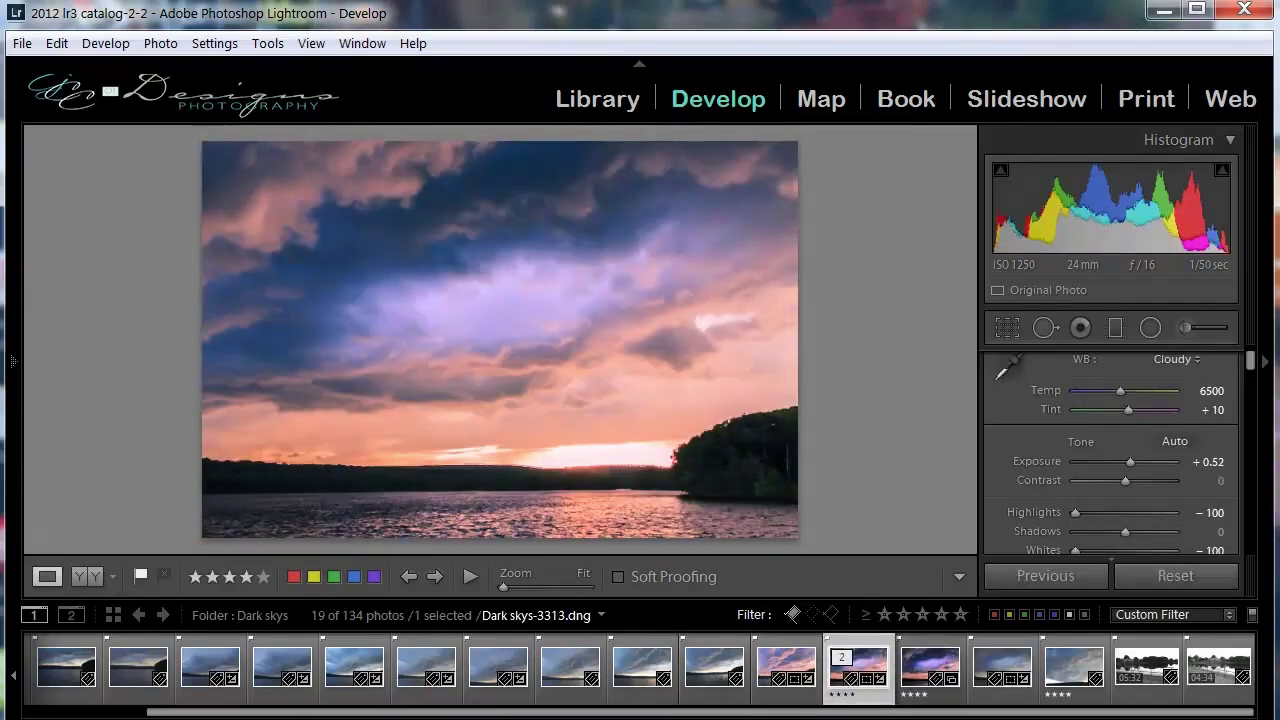
ctrl+click(700, 680)
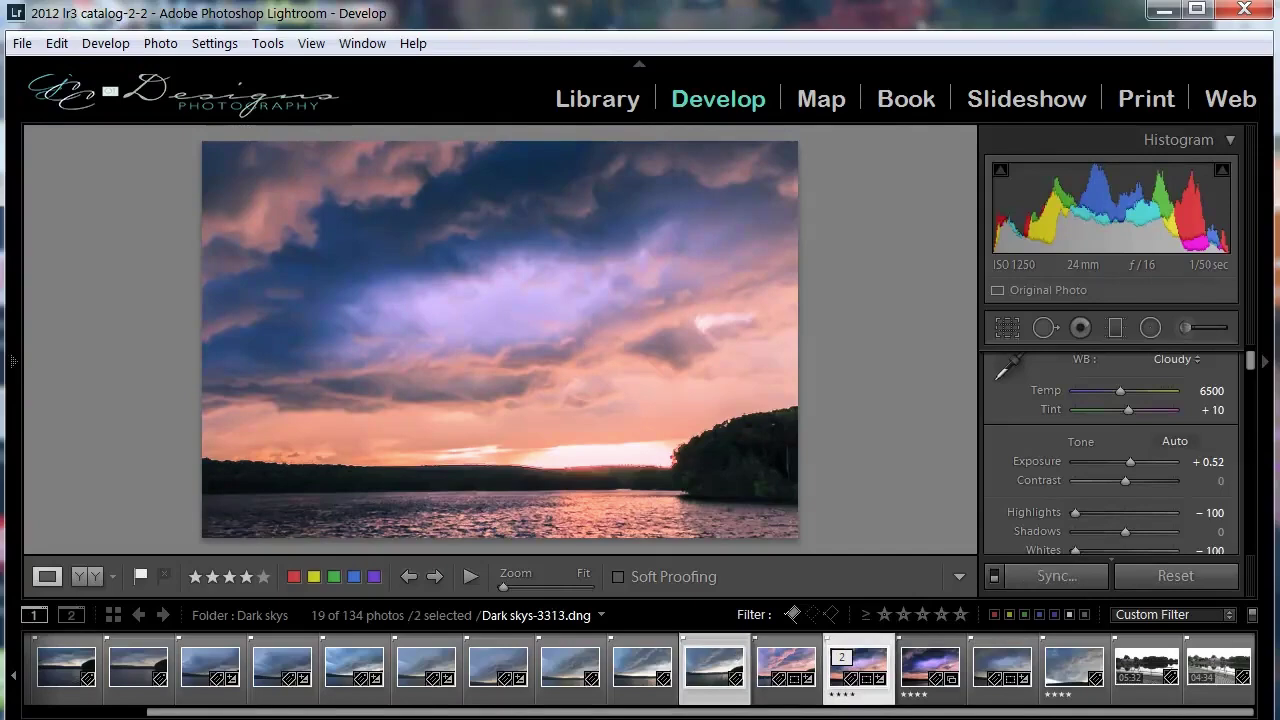
click(1058, 577)
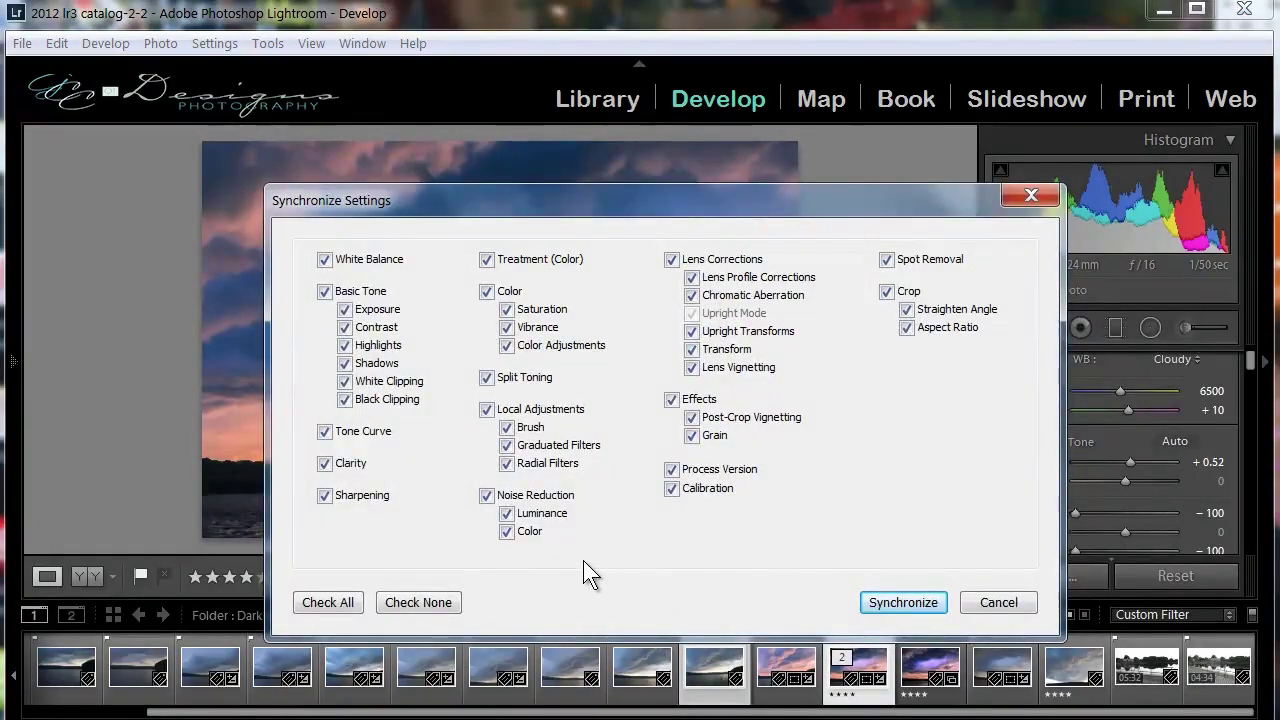
click(407, 603)
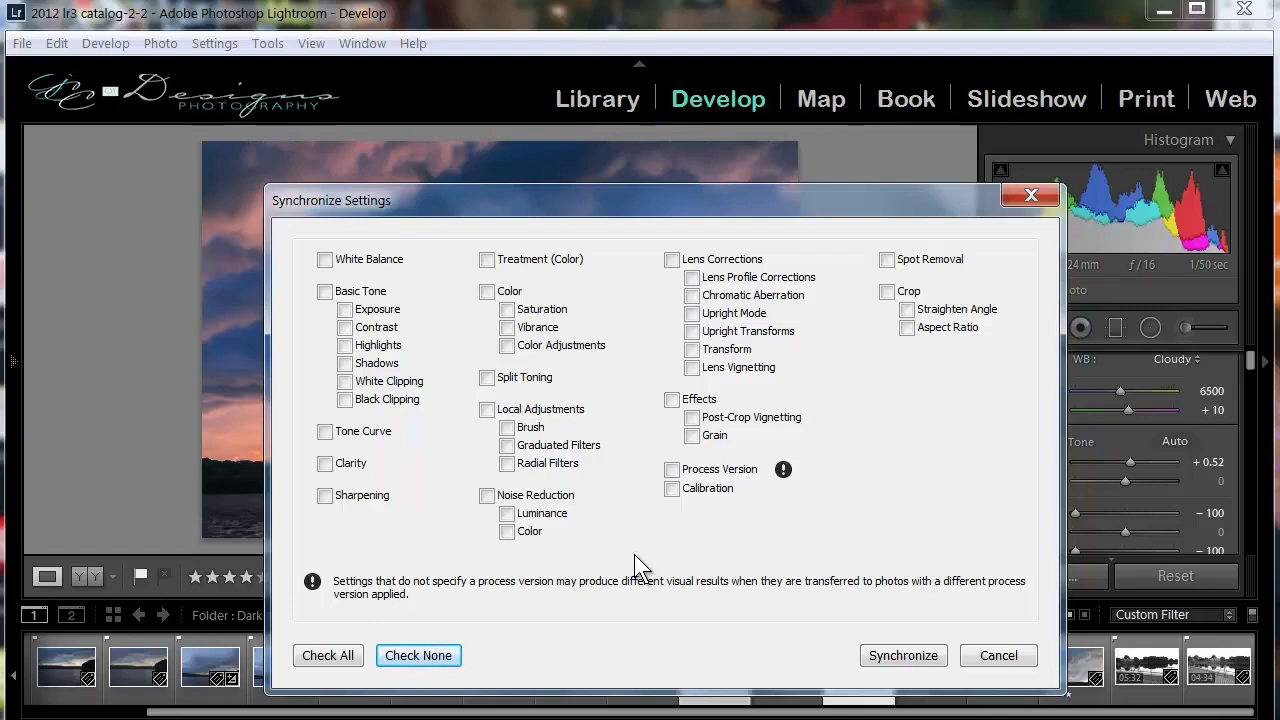
click(886, 292)
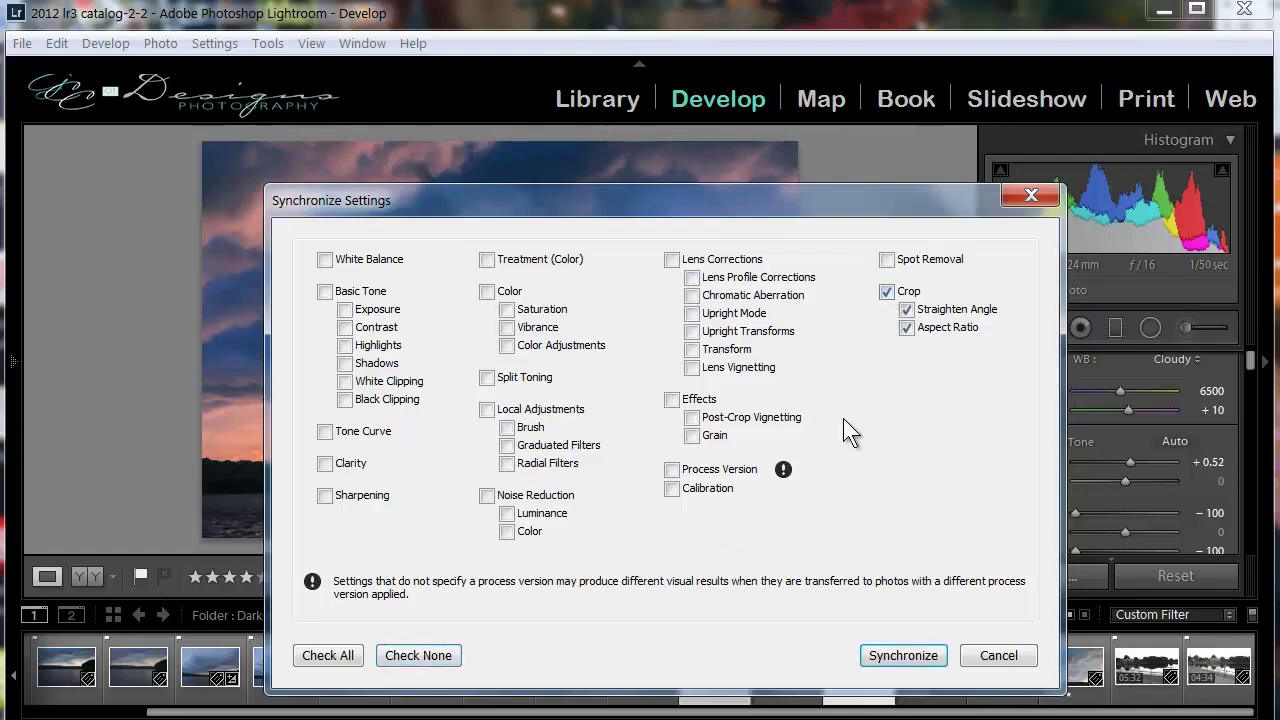
click(886, 660)
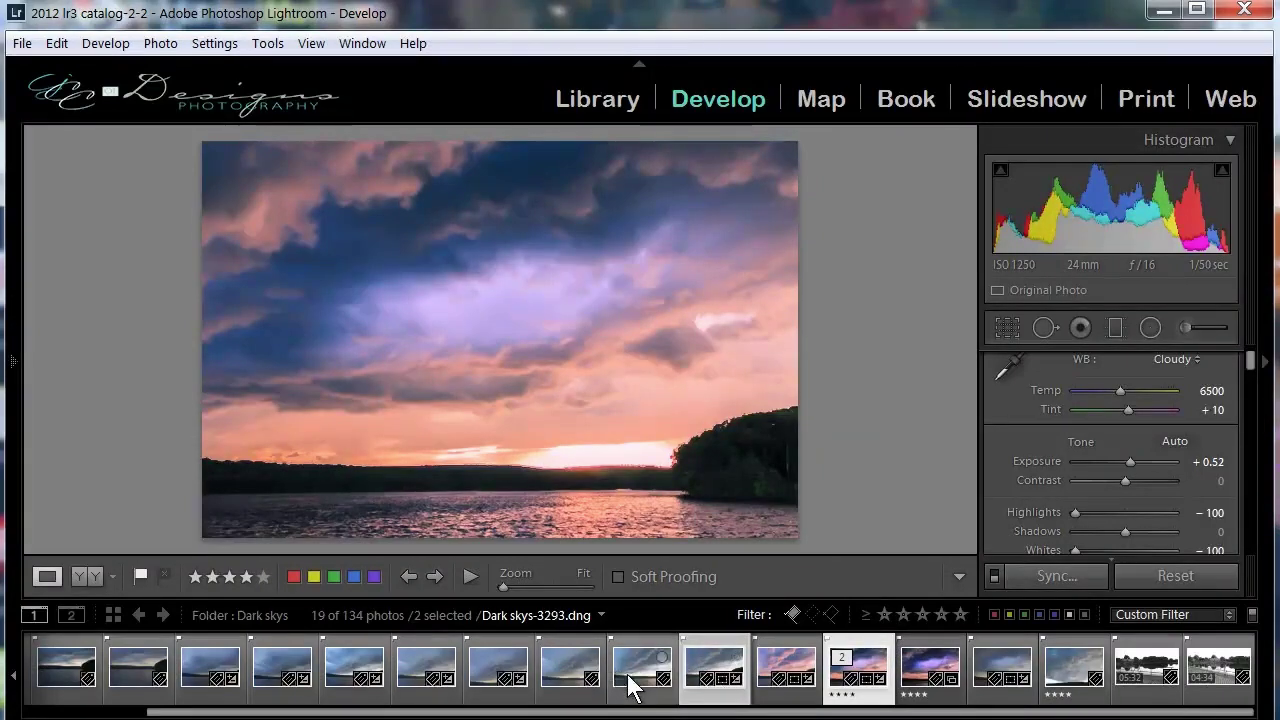
click(705, 672)
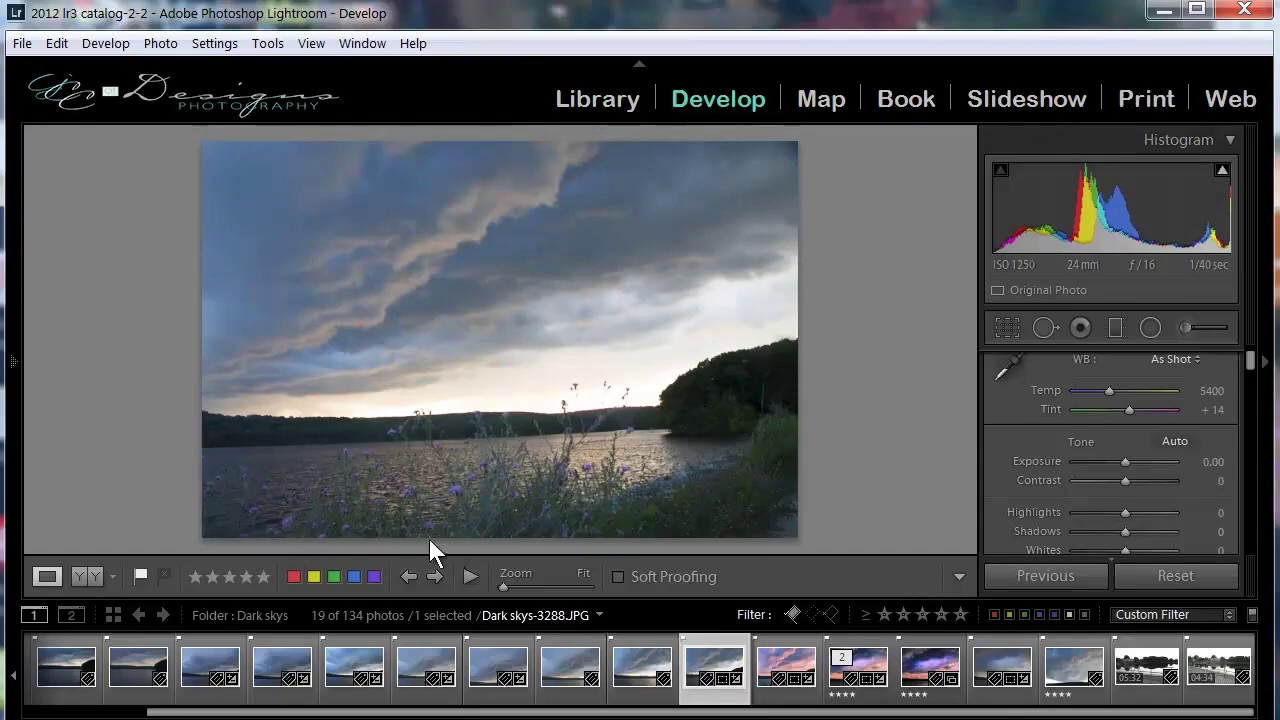
Step: Synchronize all settings except Spot Removal, Crop, Effects and Local Adjustments from the sunset photo Dark skys-3313.dng to Dark skys-3297.dng
click(843, 688)
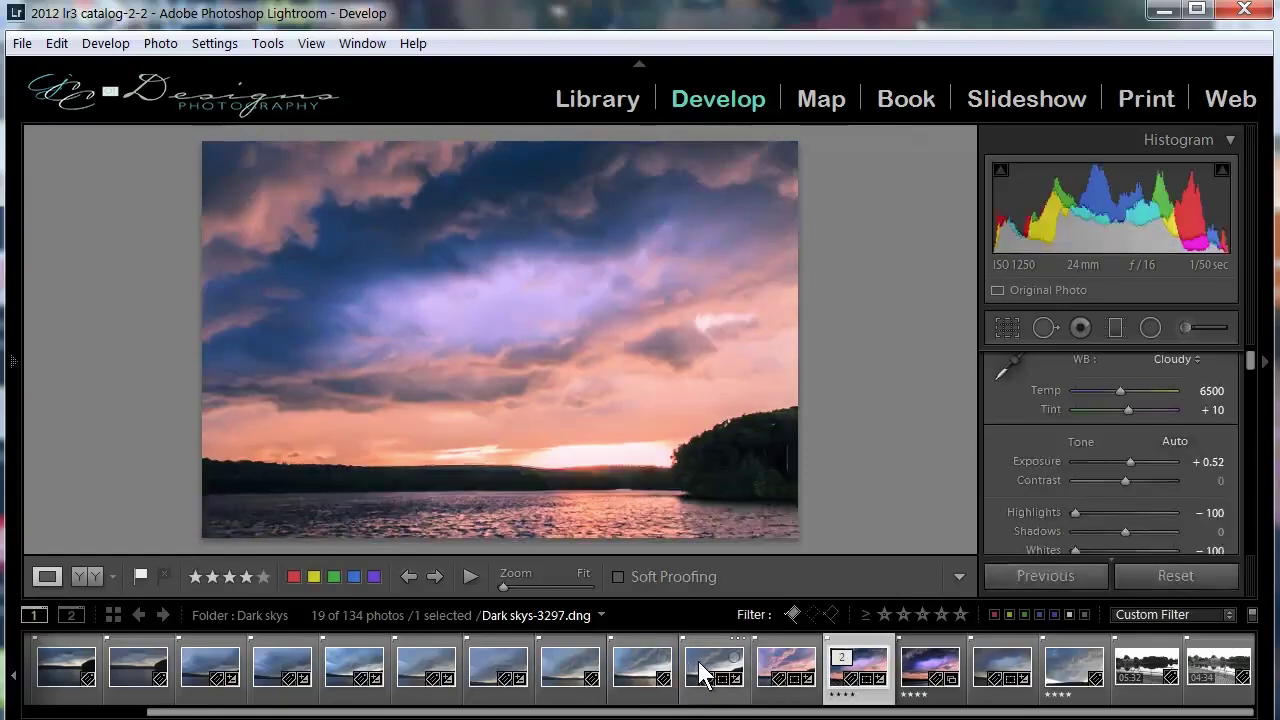
ctrl+click(700, 672)
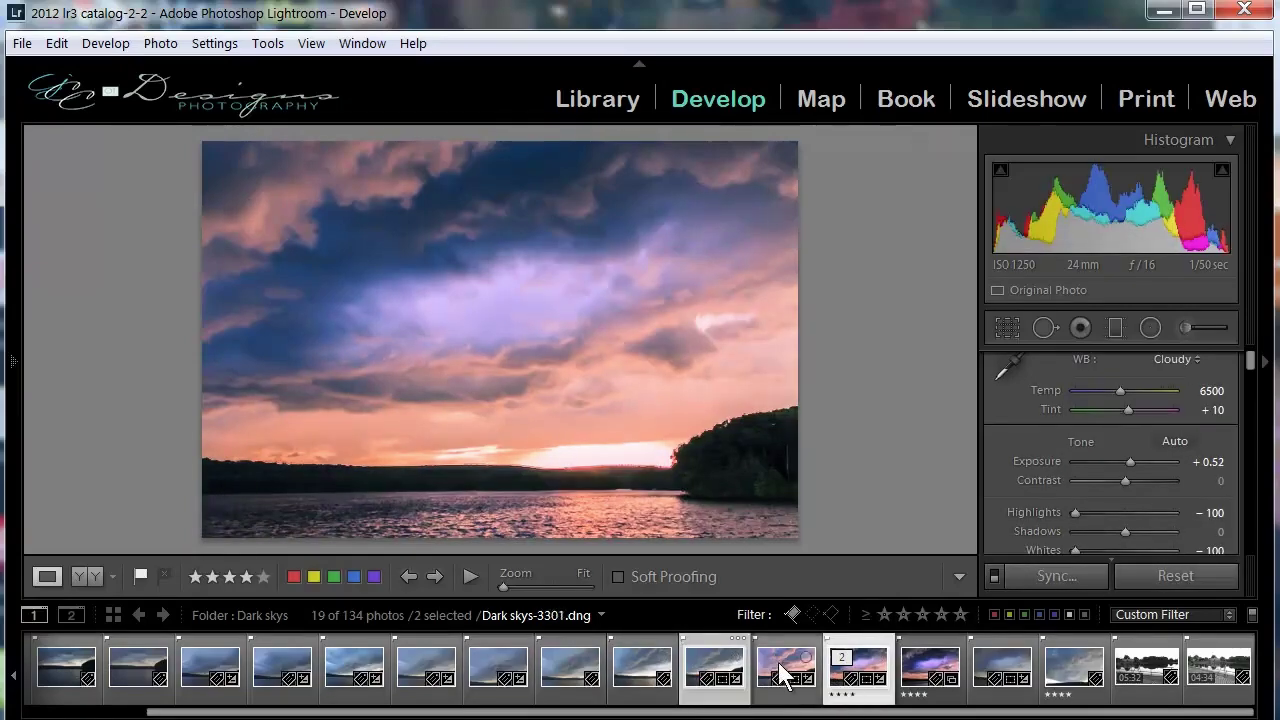
click(1057, 578)
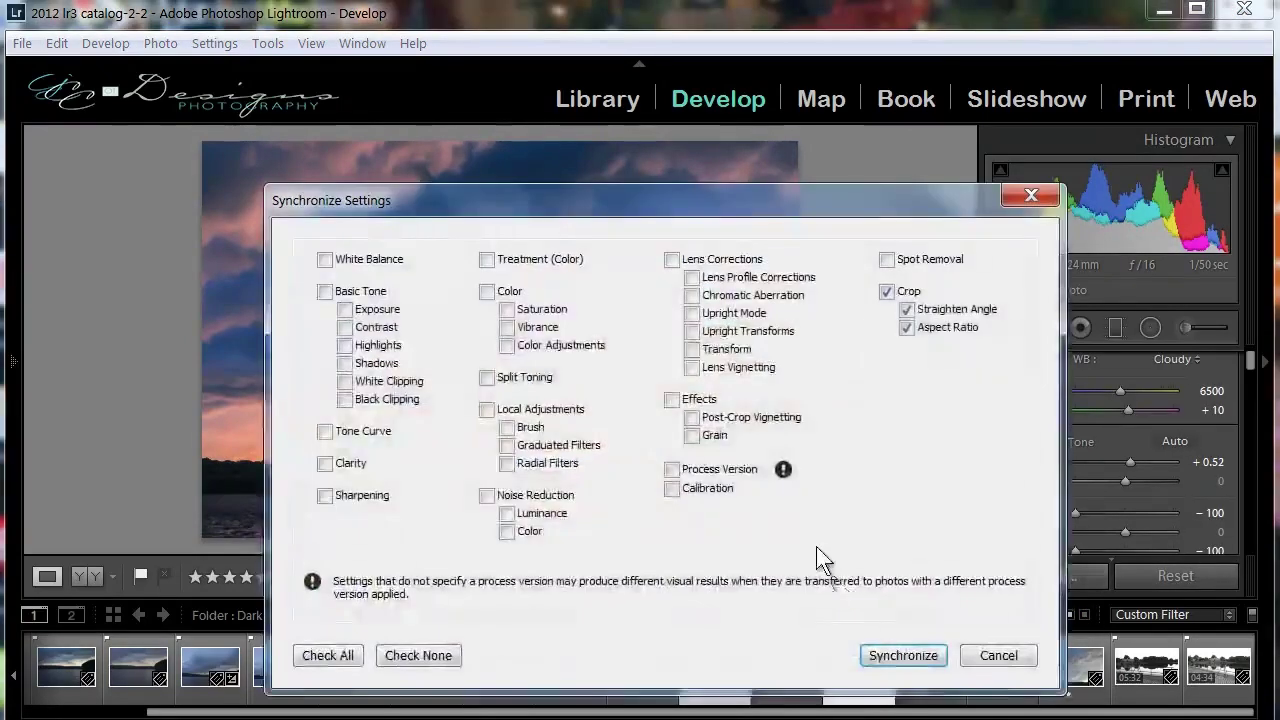
click(887, 293)
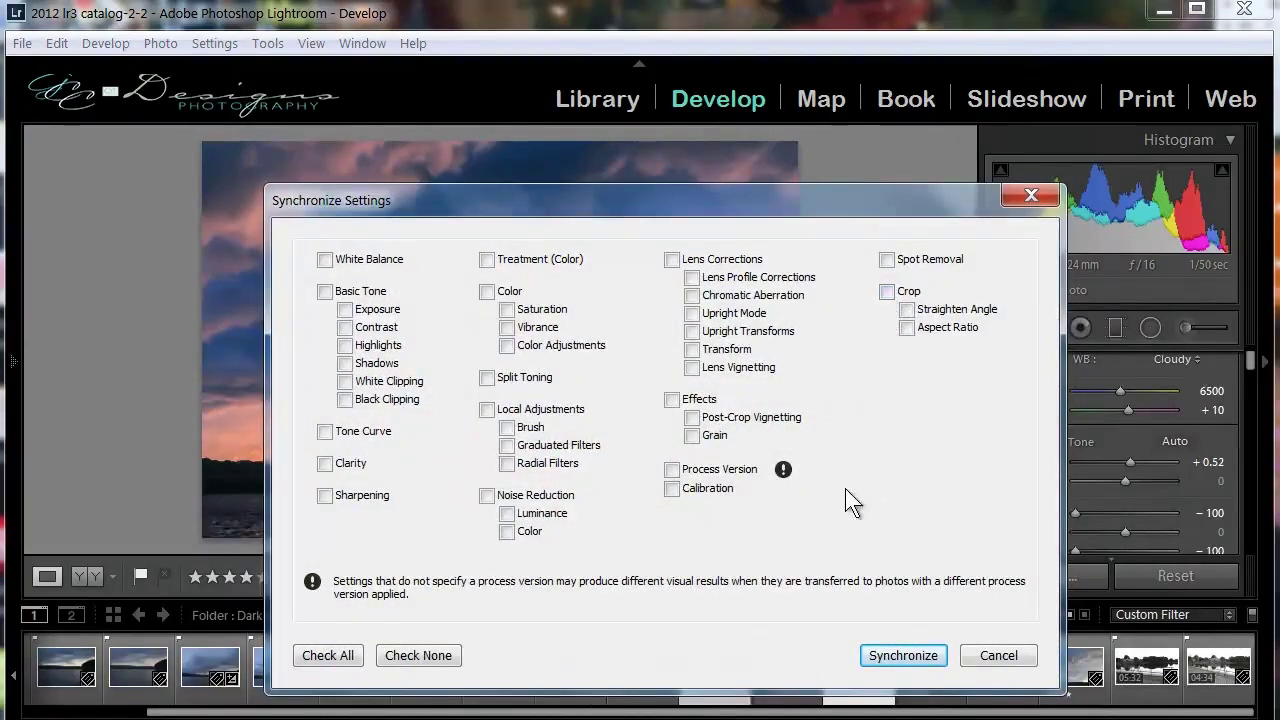
click(310, 656)
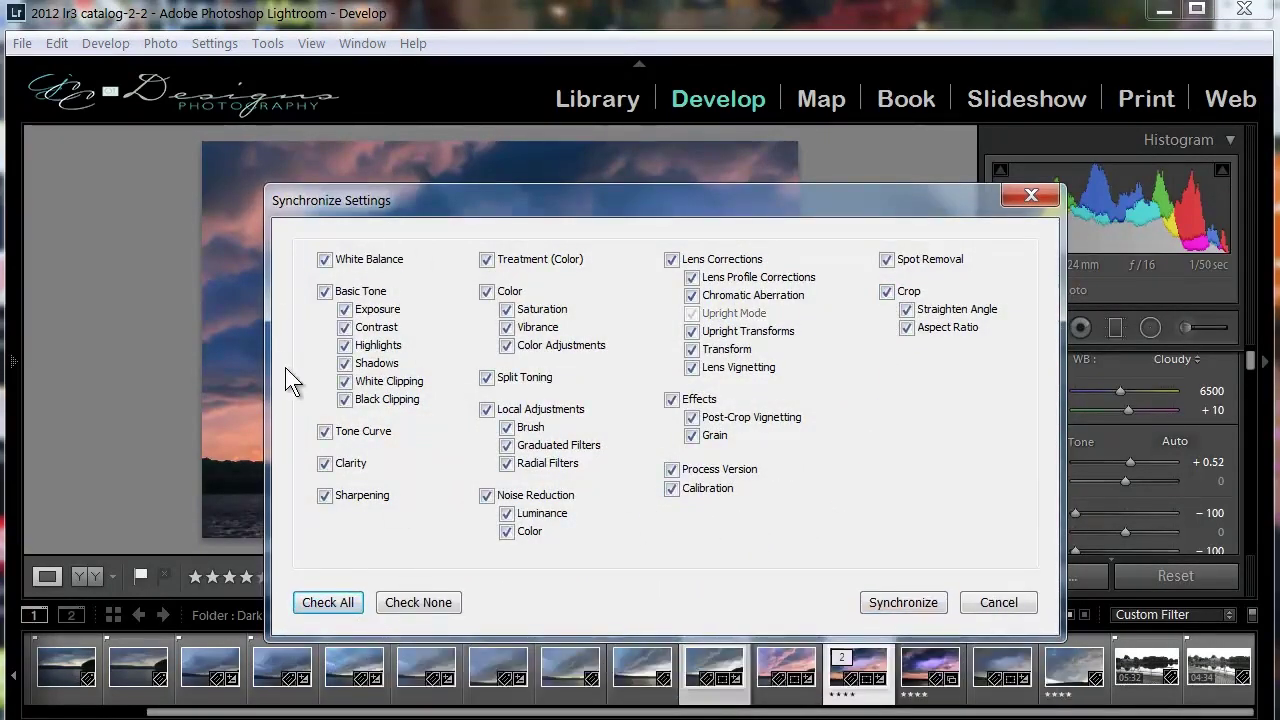
click(886, 292)
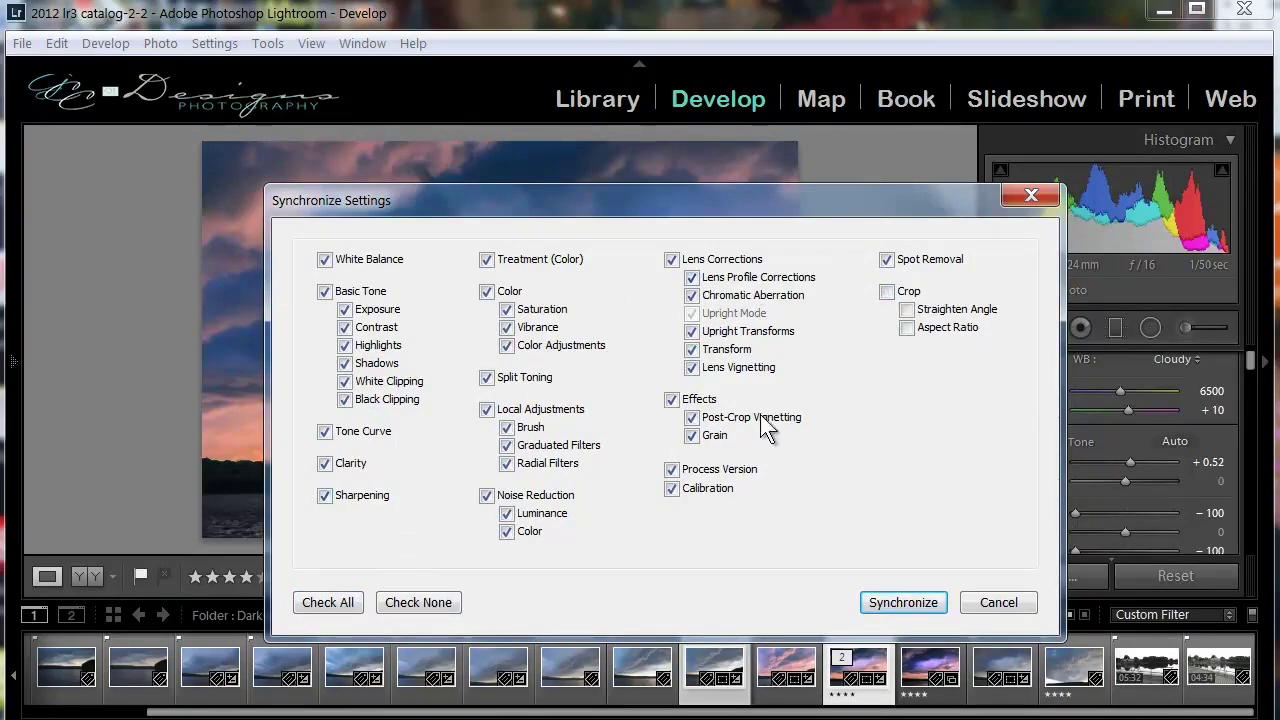
click(886, 260)
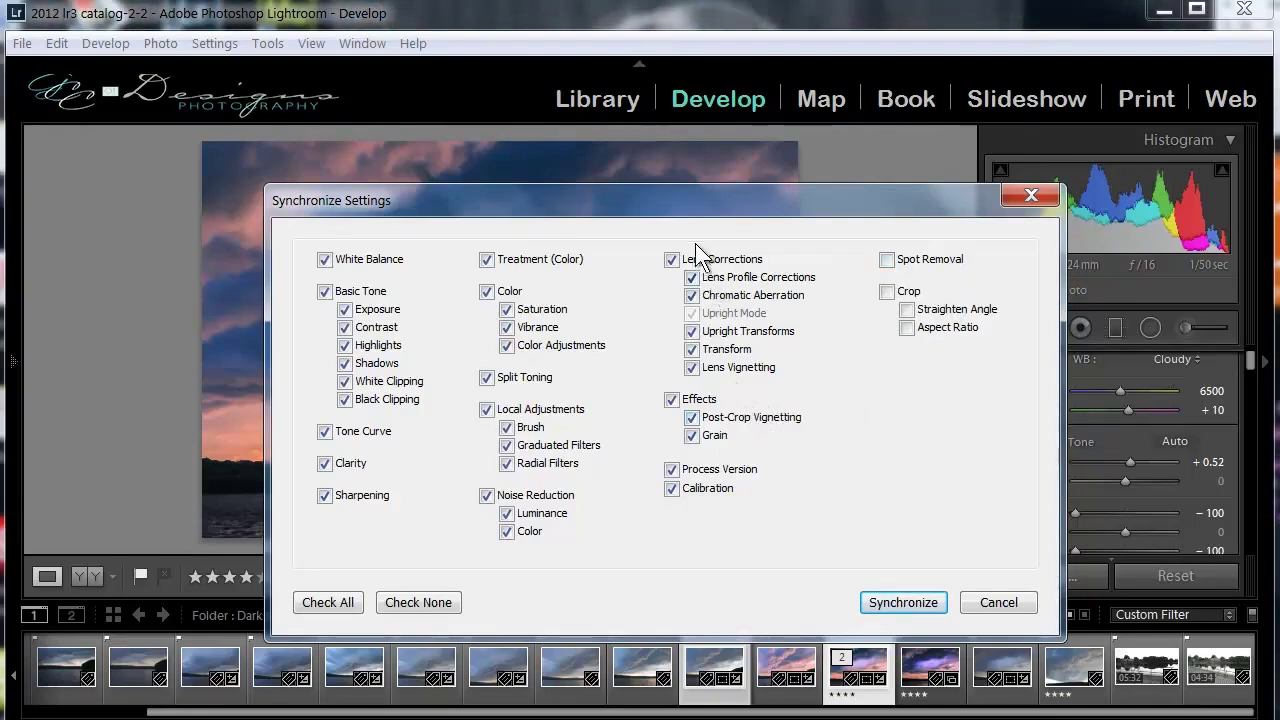
click(691, 436)
click(692, 436)
click(486, 409)
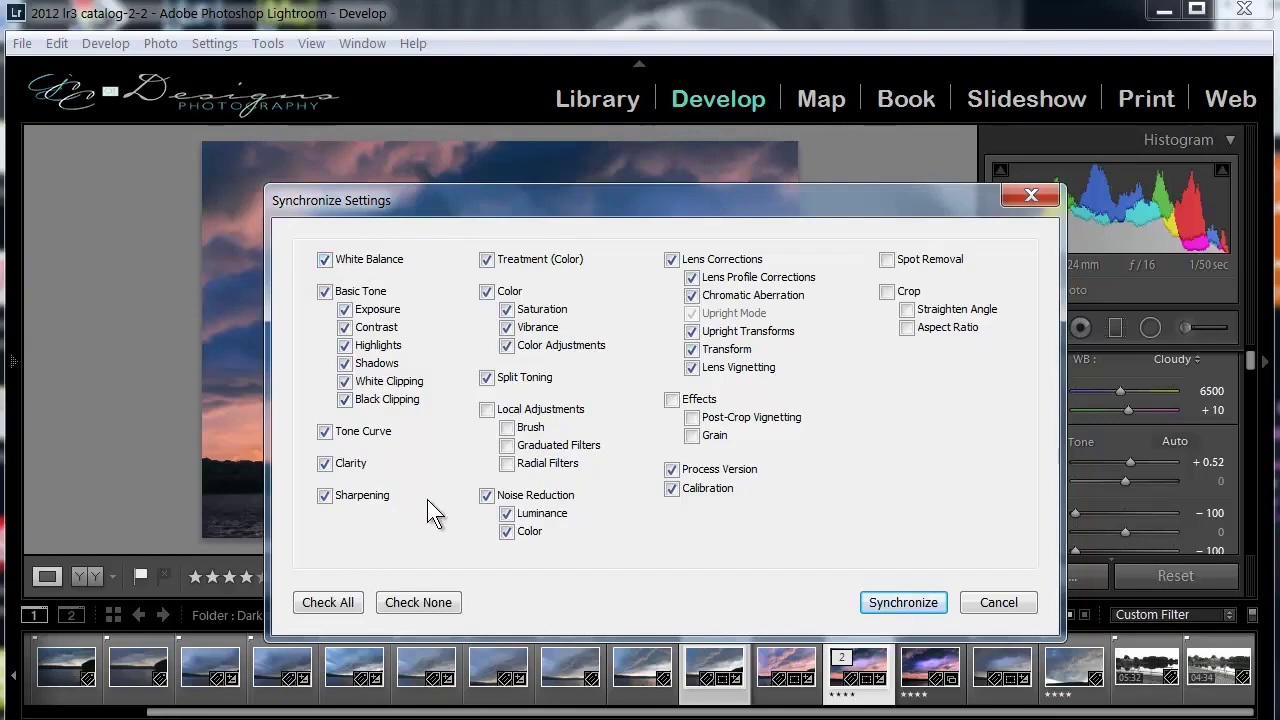
click(898, 604)
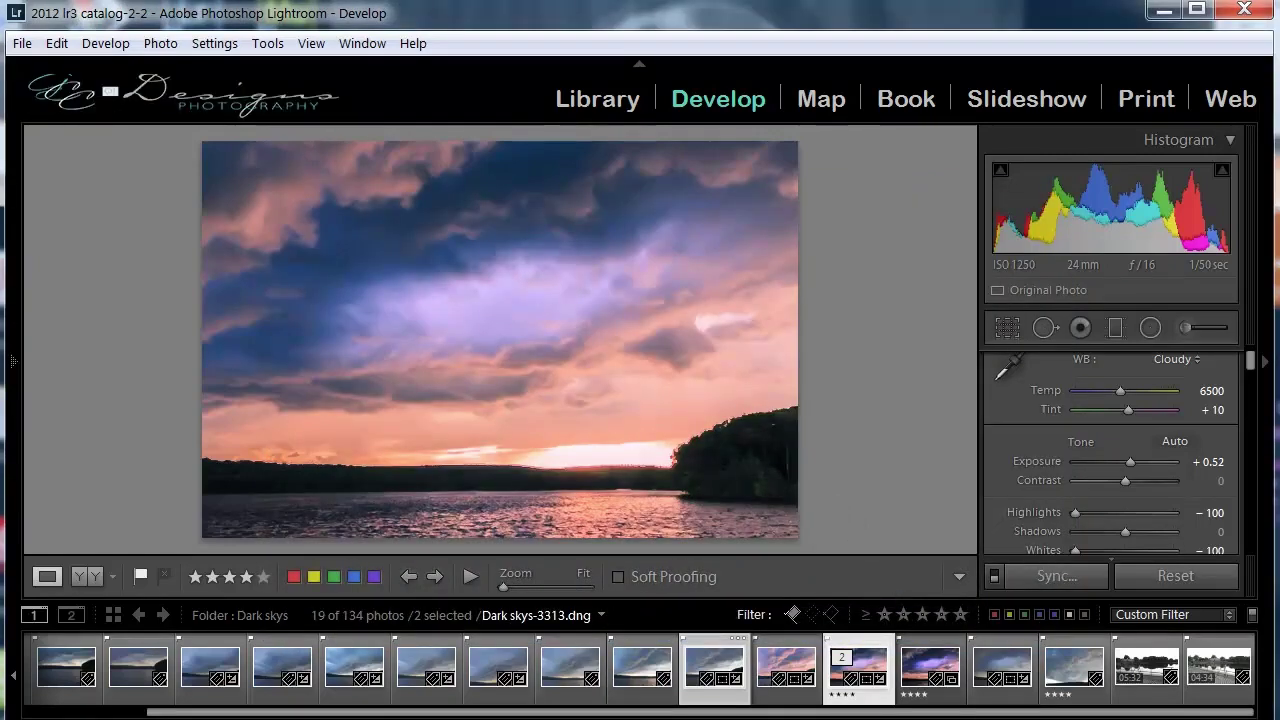
Step: Check the synchronized Dark skys-3297.dng against its neighbour and in a side-by-side before and after comparison
click(702, 684)
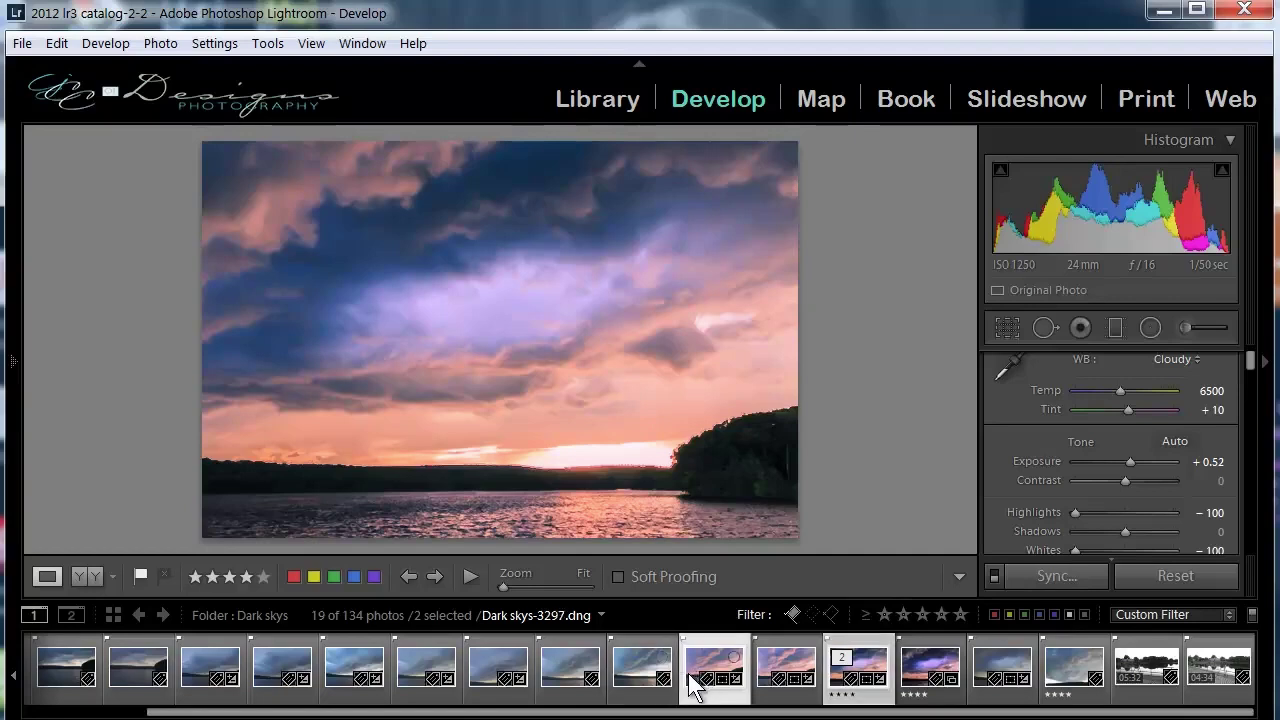
click(640, 672)
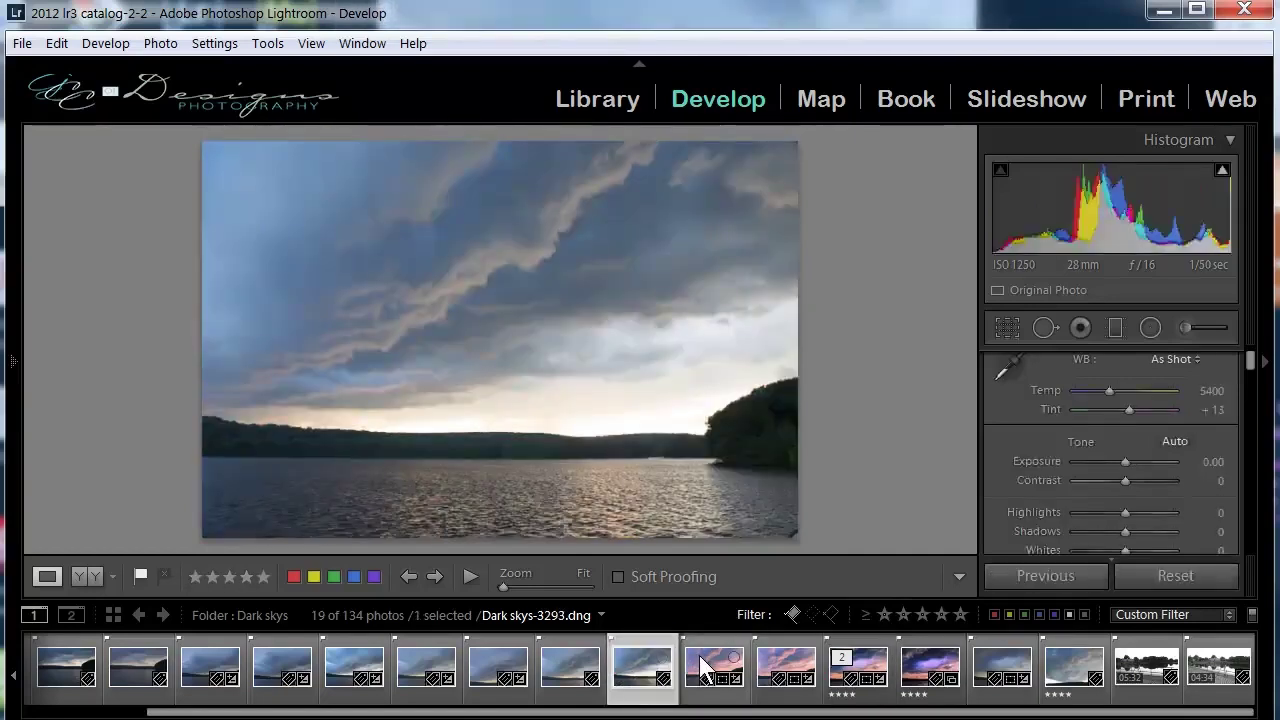
click(696, 680)
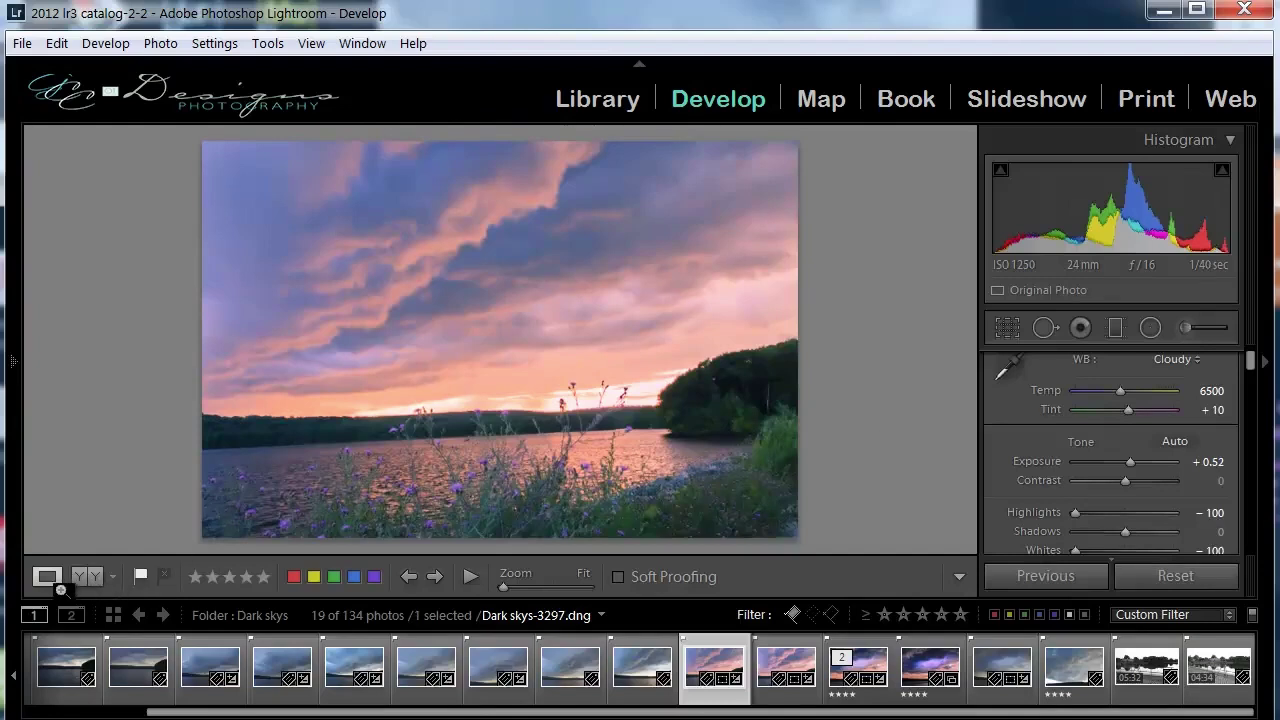
click(87, 576)
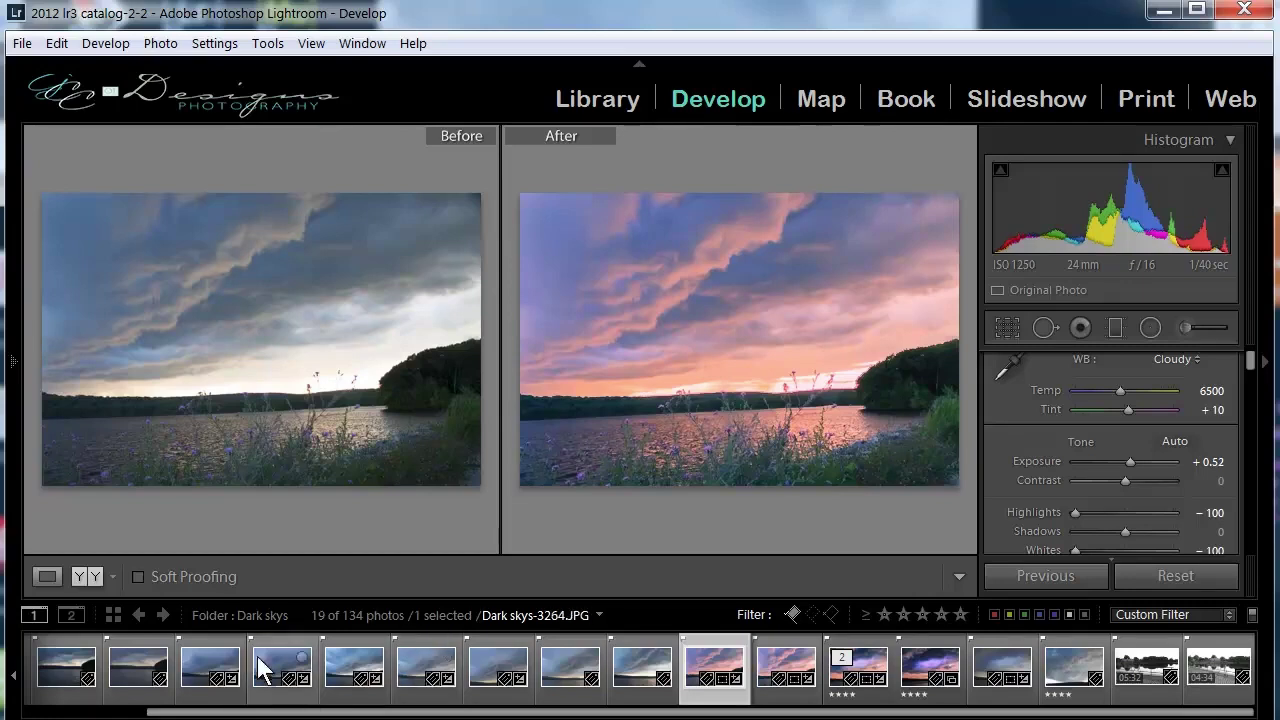
click(46, 576)
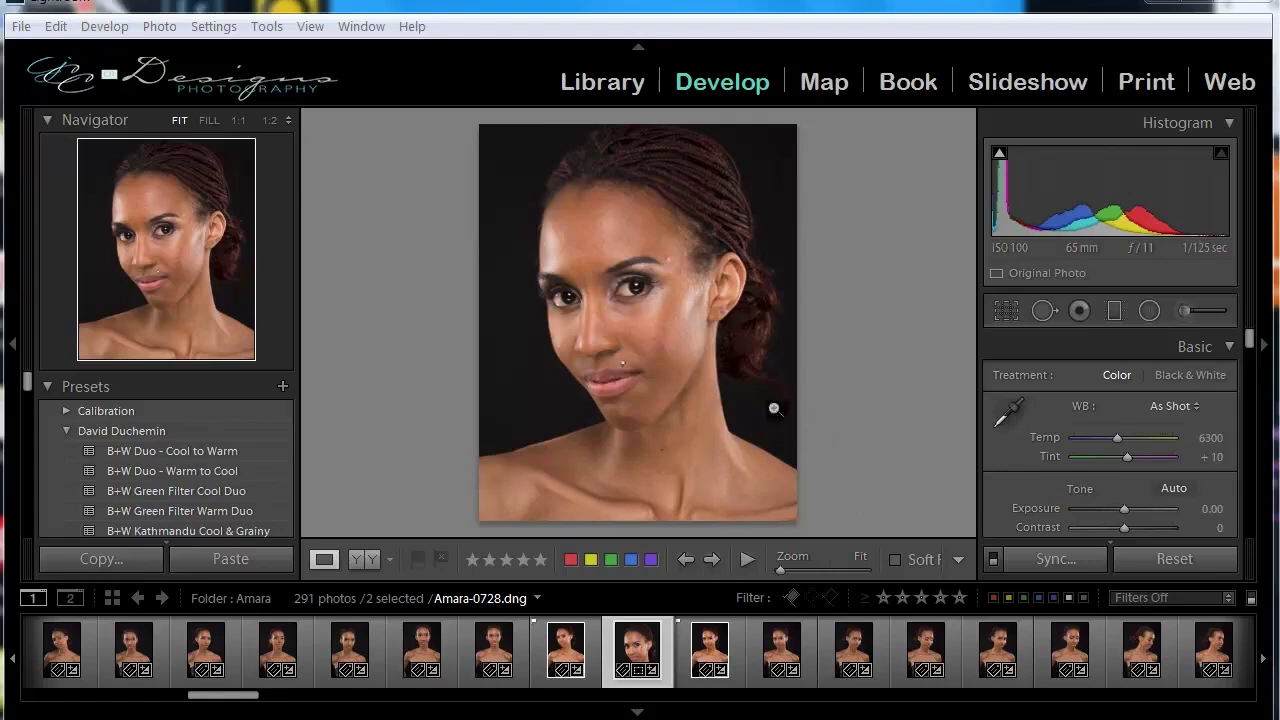
Step: Heal six blemishes on the lower cheek of the portrait Amara-0728.dng with Spot Removal, enlarging the brush from 25 to 34 partway
click(660, 400)
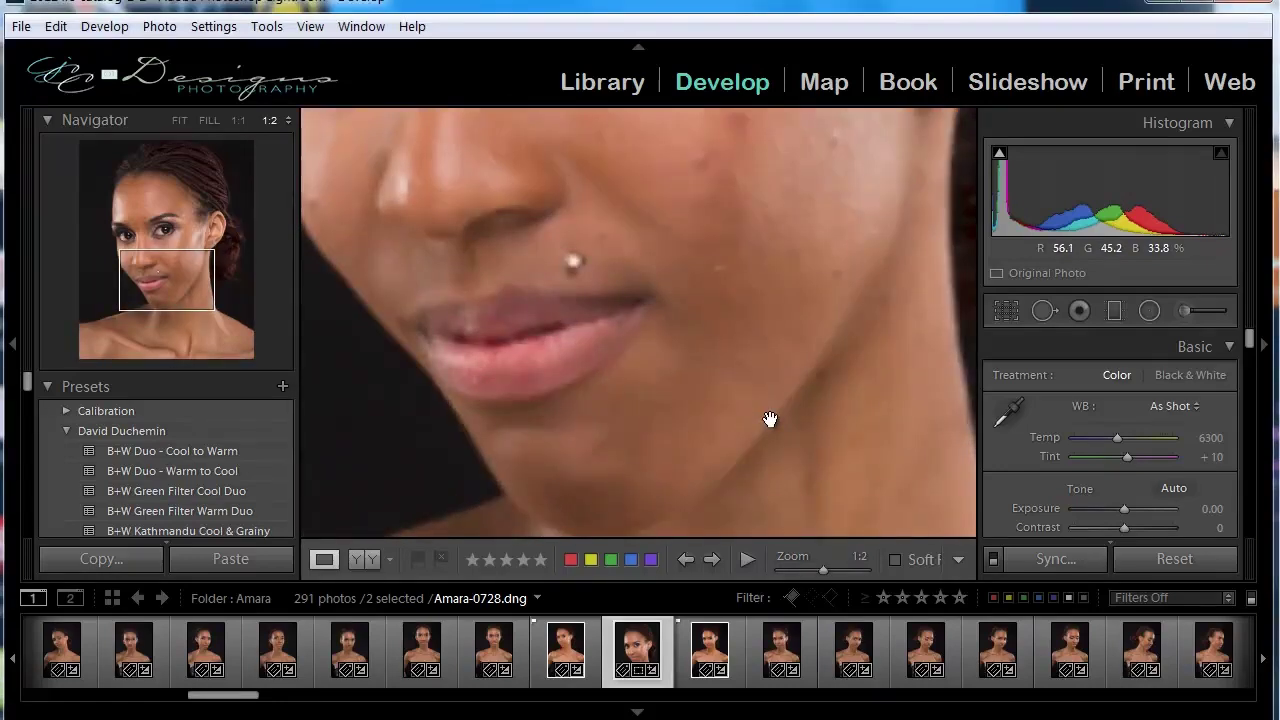
click(1043, 311)
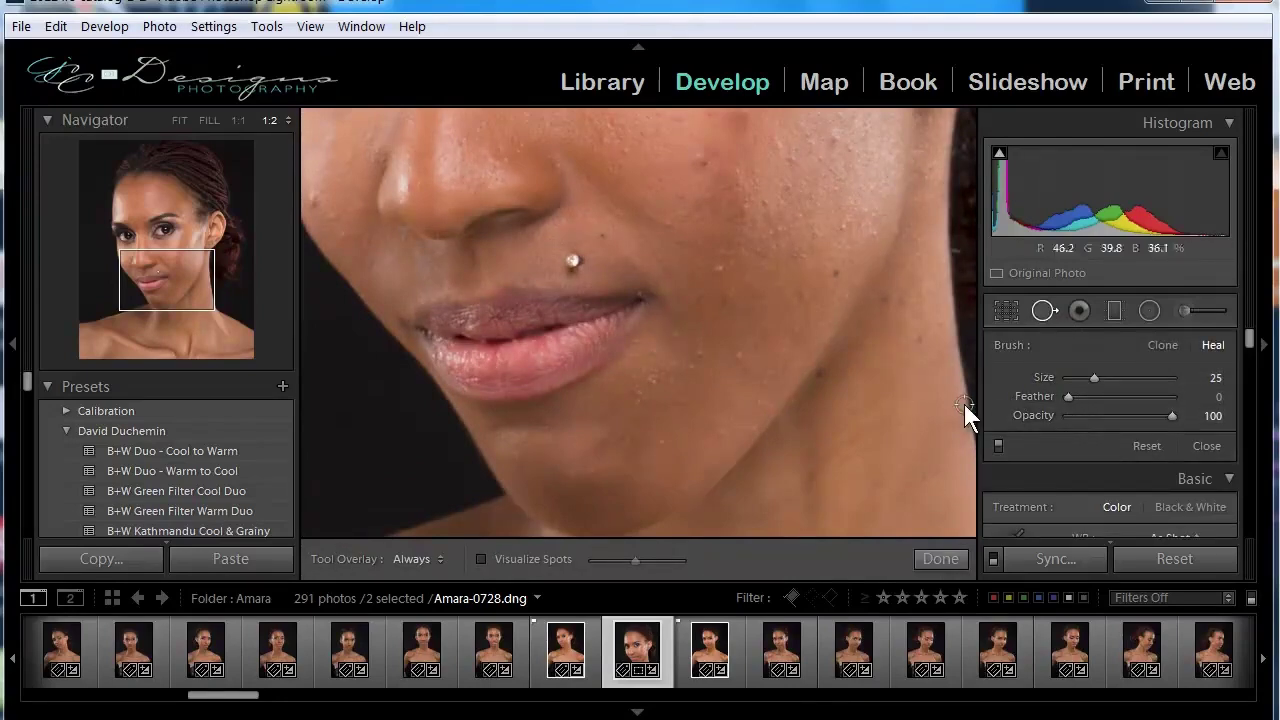
click(740, 358)
click(696, 354)
drag(713, 289, 718, 268)
click(698, 154)
scroll(734, 176, up, 5)
click(733, 174)
click(830, 147)
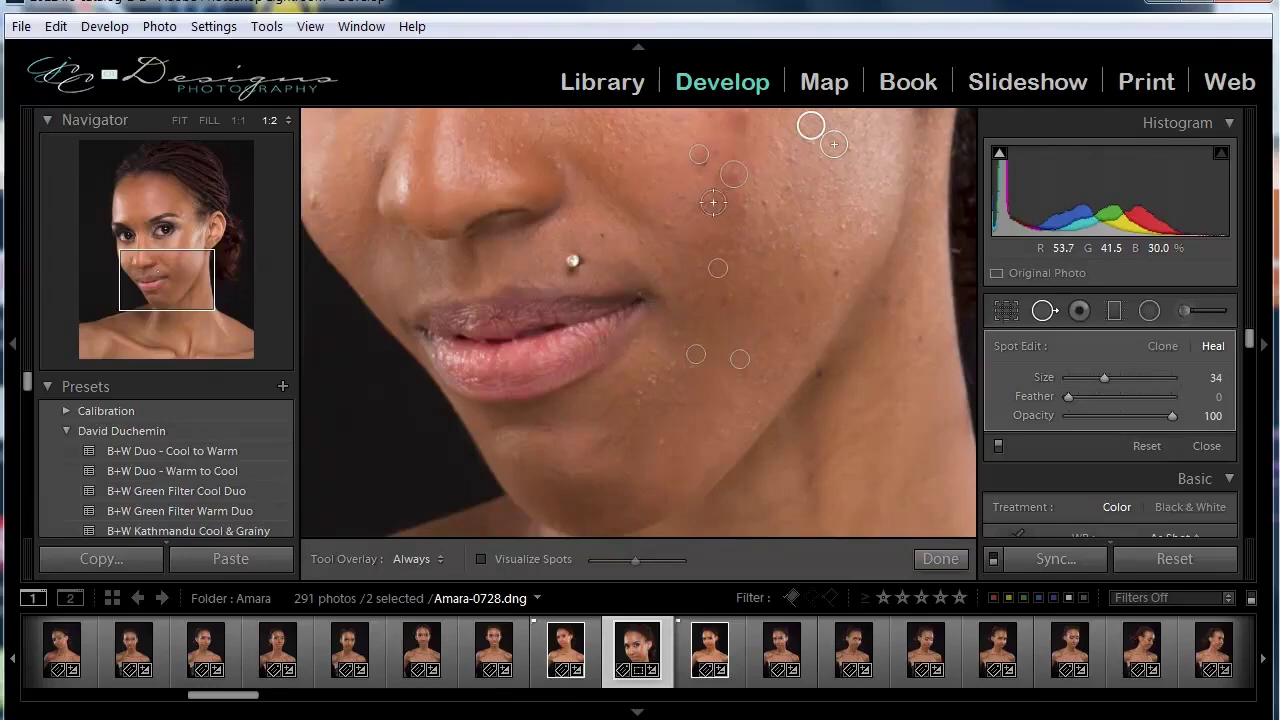
Step: Heal two blemishes higher on the same cheek at Size 34, and shift the source of the upper spot slightly toward the nose
drag(766, 217, 784, 382)
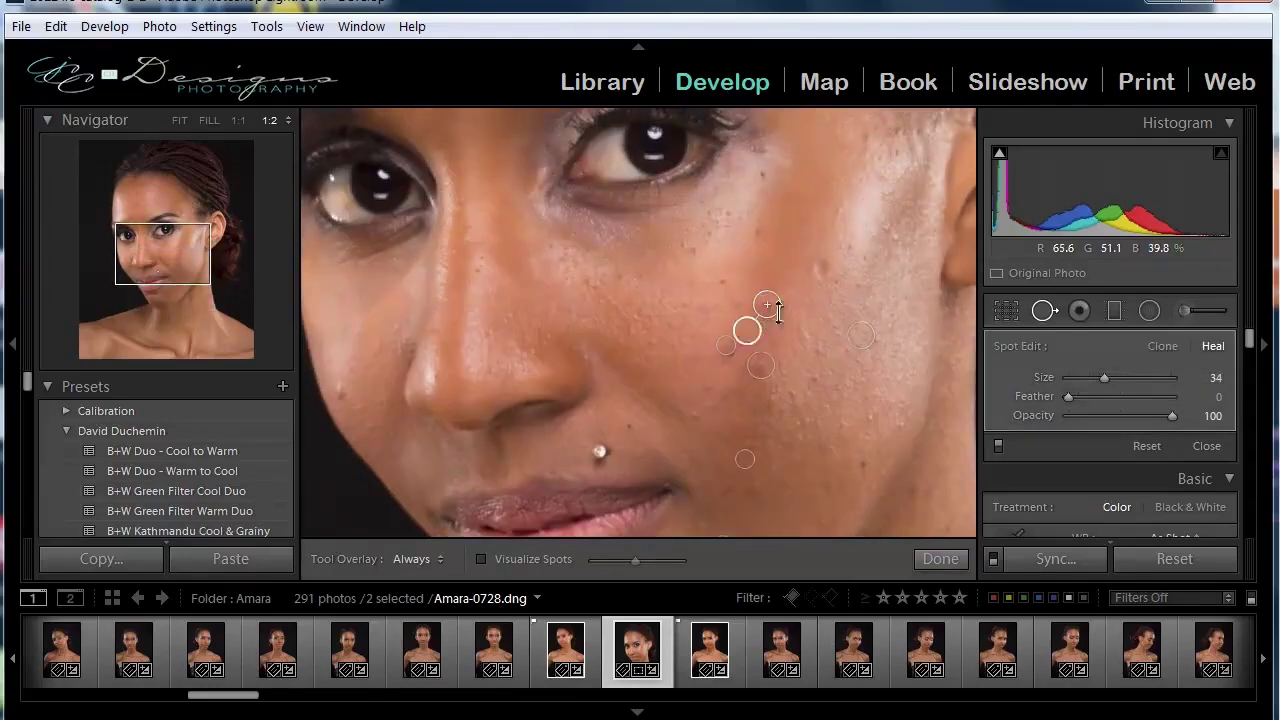
click(820, 267)
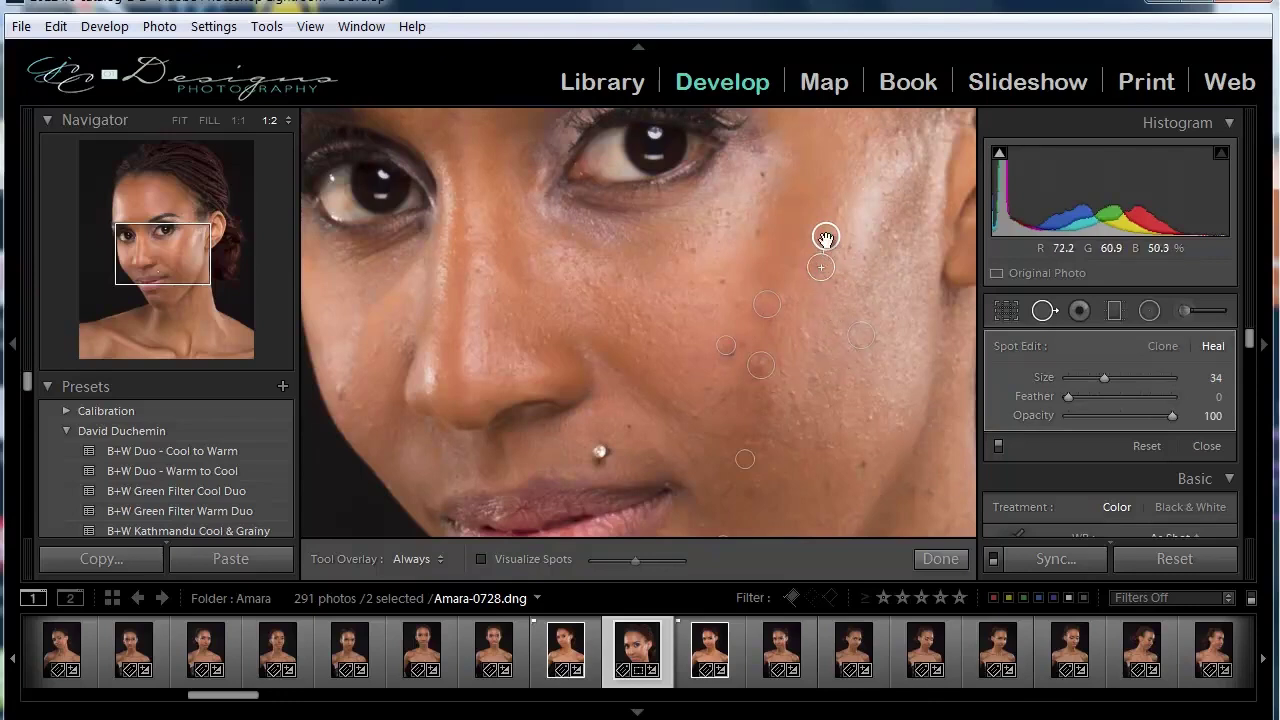
mouse_move(826, 236)
mouse_down()
mouse_move(841, 240)
mouse_move(795, 239)
mouse_move(811, 233)
mouse_up()
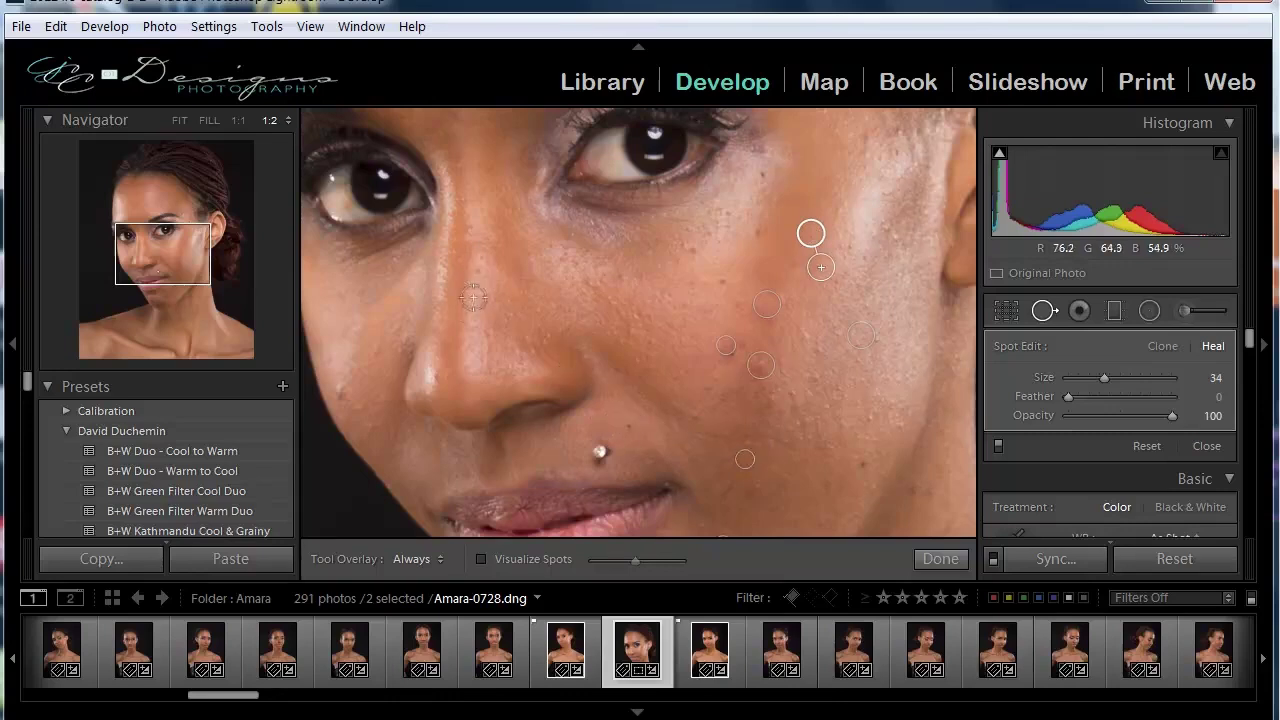
Step: Heal one blemish on the cheek nearer the dark background and one below the corner of the mouth, at Size 34
click(344, 393)
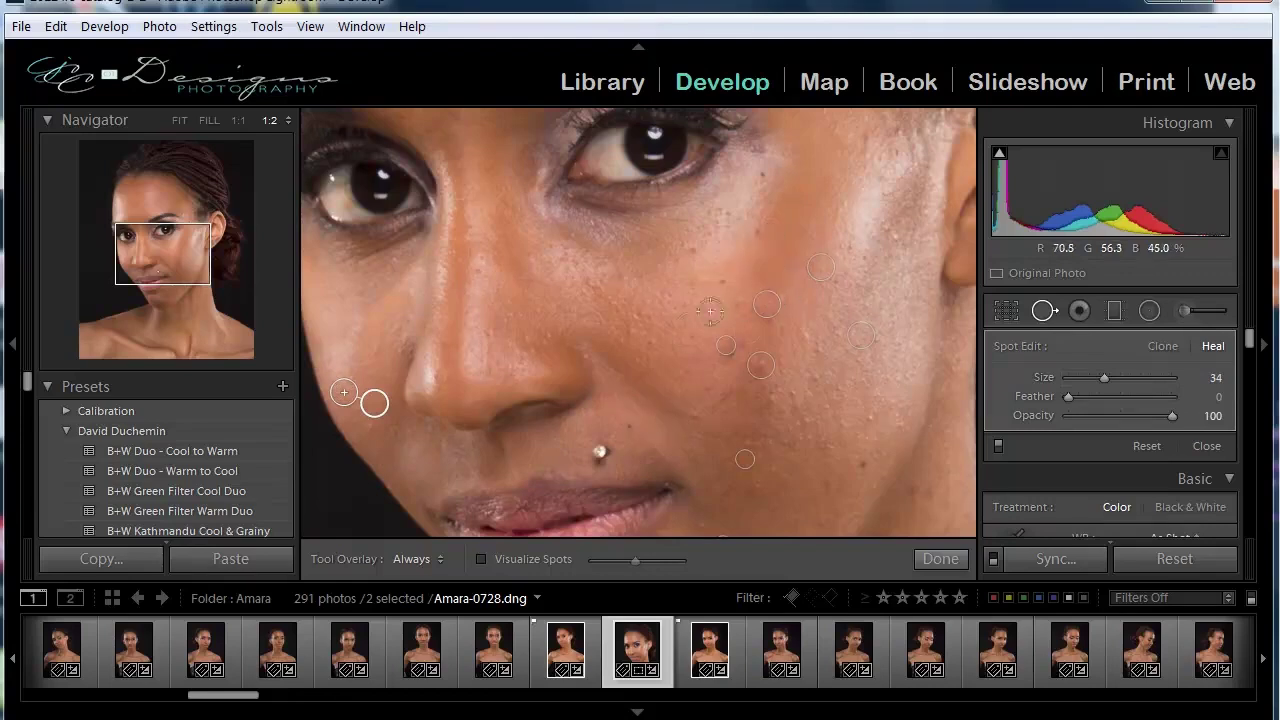
drag(680, 414, 729, 234)
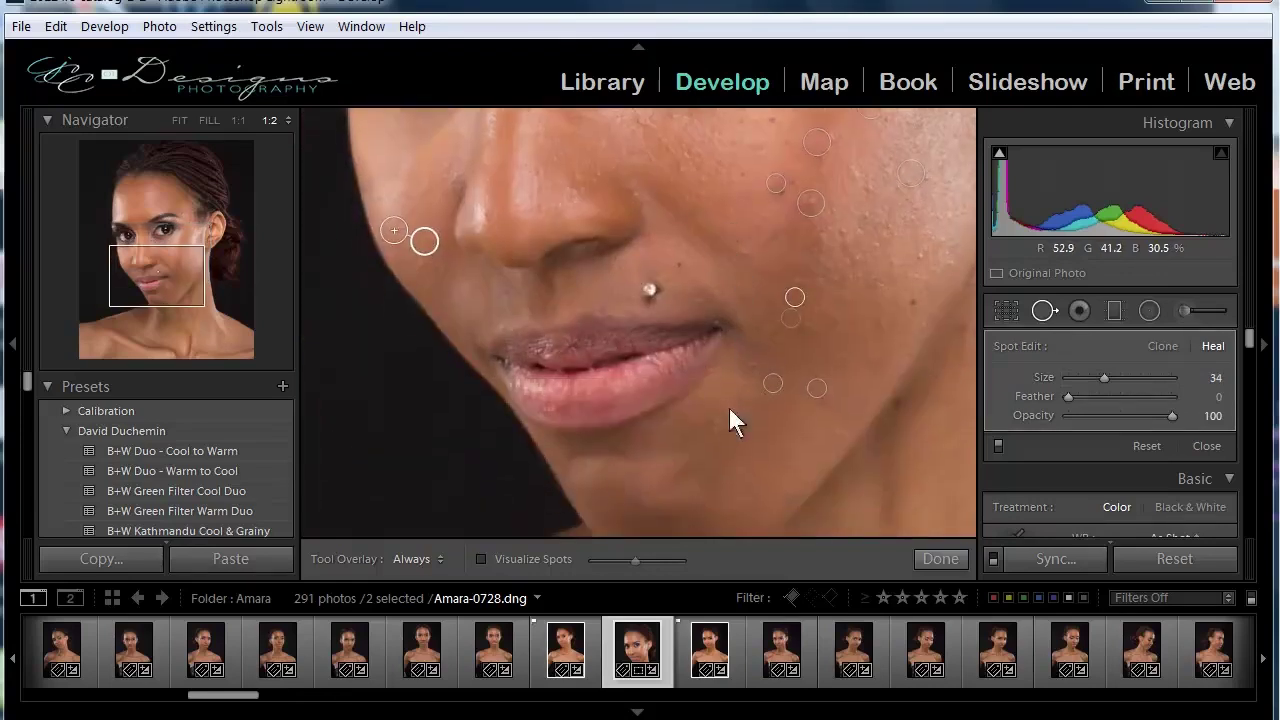
click(720, 425)
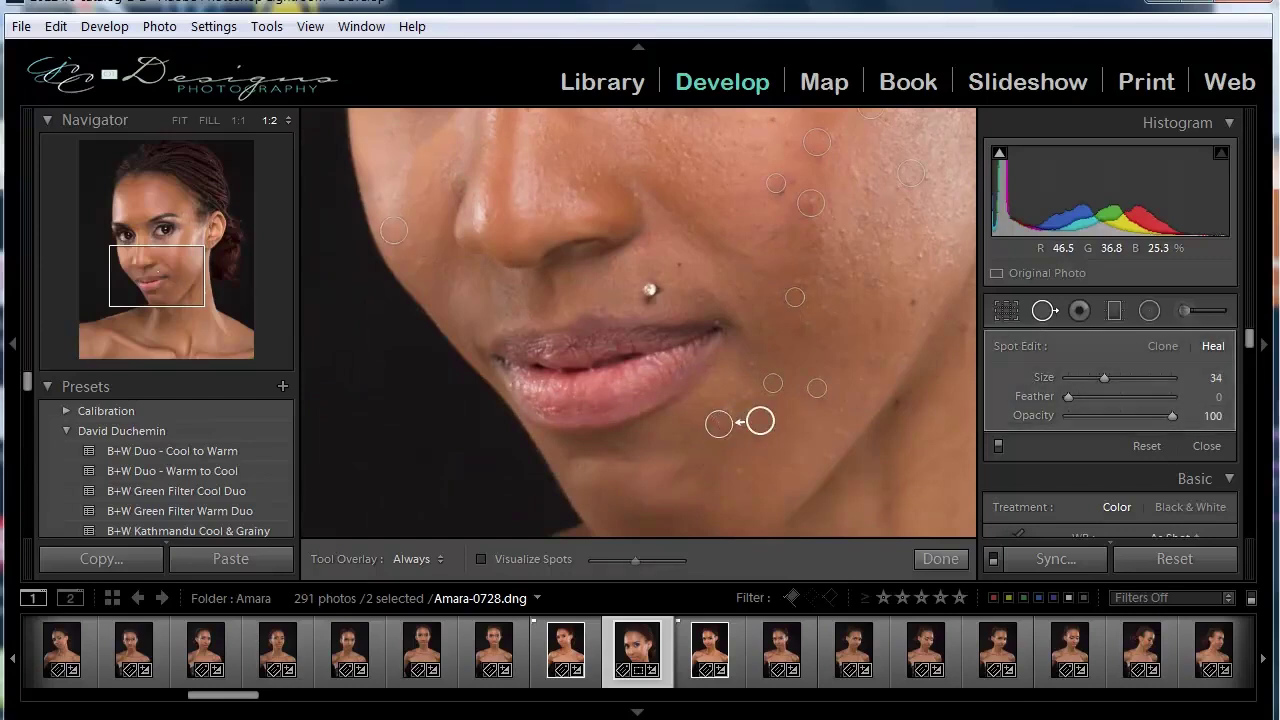
drag(686, 471, 700, 391)
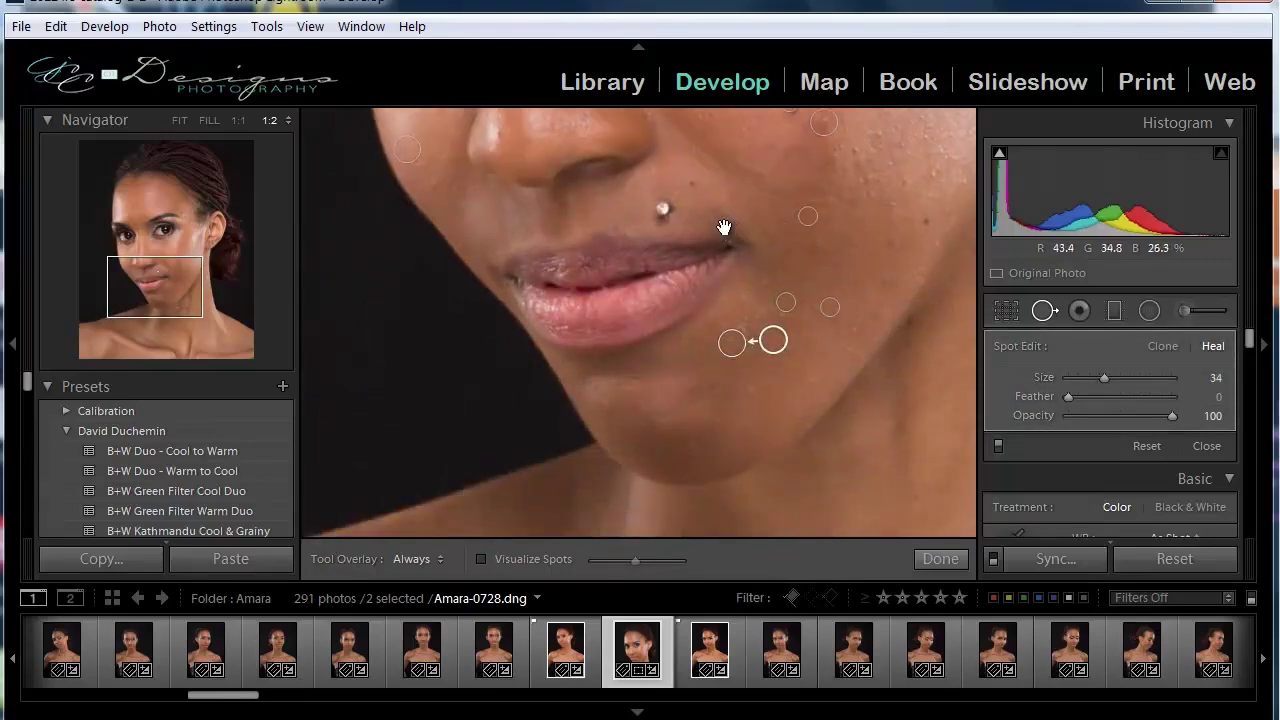
Step: Heal the blemishes on the temple beside the outer end of the eyebrow, with the spot size raised to 35
drag(725, 227, 723, 421)
drag(570, 238, 553, 424)
mouse_move(916, 401)
mouse_down()
mouse_move(809, 343)
mouse_move(697, 443)
mouse_move(677, 377)
mouse_move(677, 406)
mouse_up()
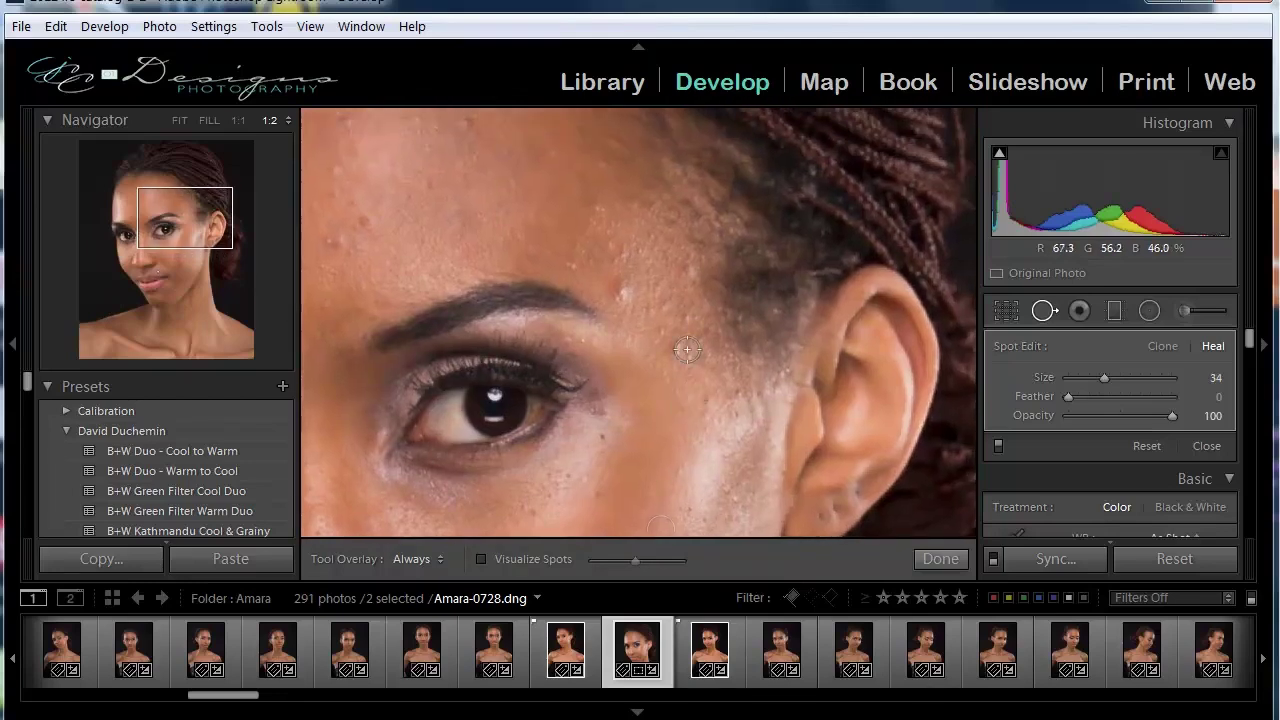
click(686, 314)
click(622, 292)
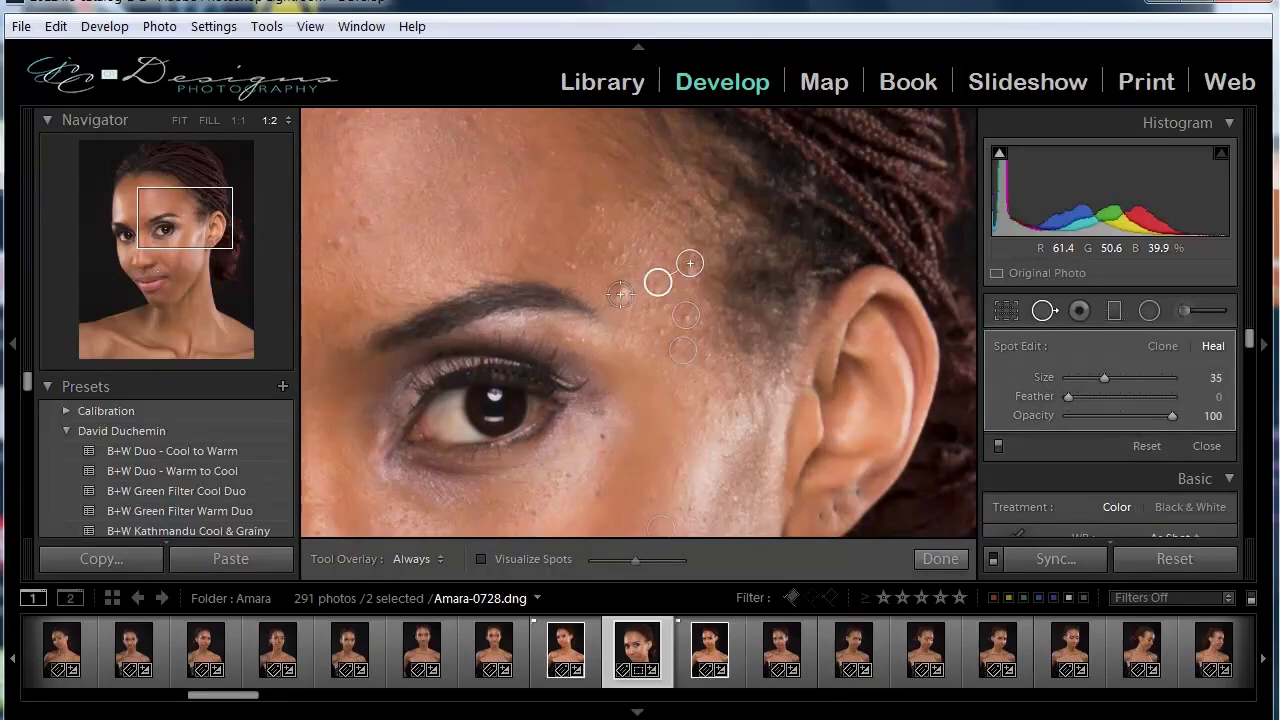
click(622, 292)
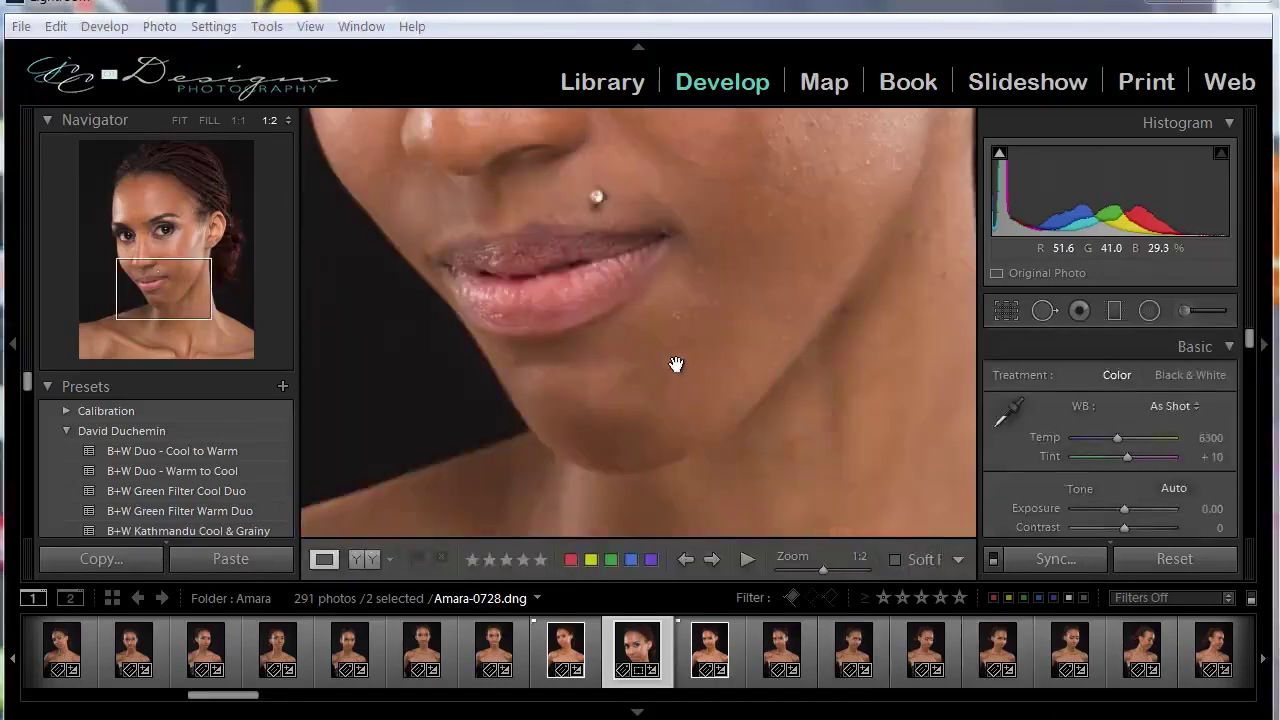
Step: Inspect the healed portrait Amara-0728.dng up close around the mouth and chin, and in full view
click(658, 340)
click(653, 464)
key(ctrl+=)
click(618, 337)
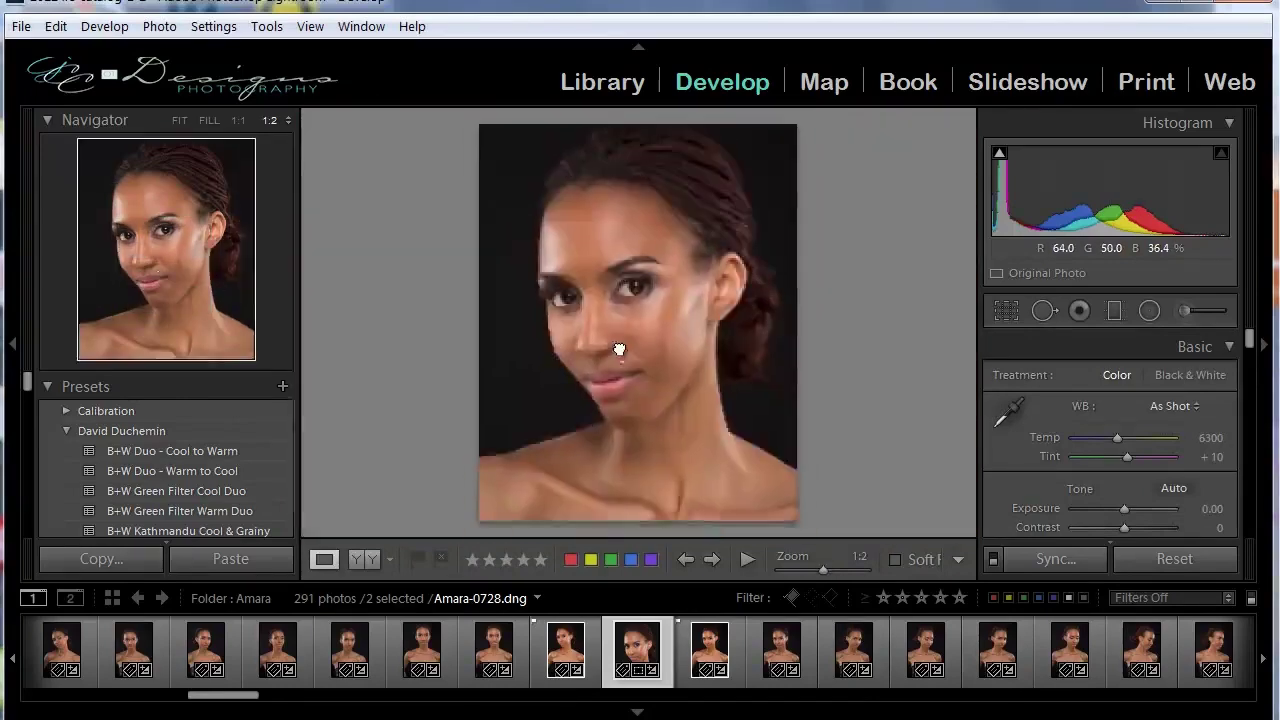
click(605, 337)
drag(620, 376, 666, 514)
click(666, 514)
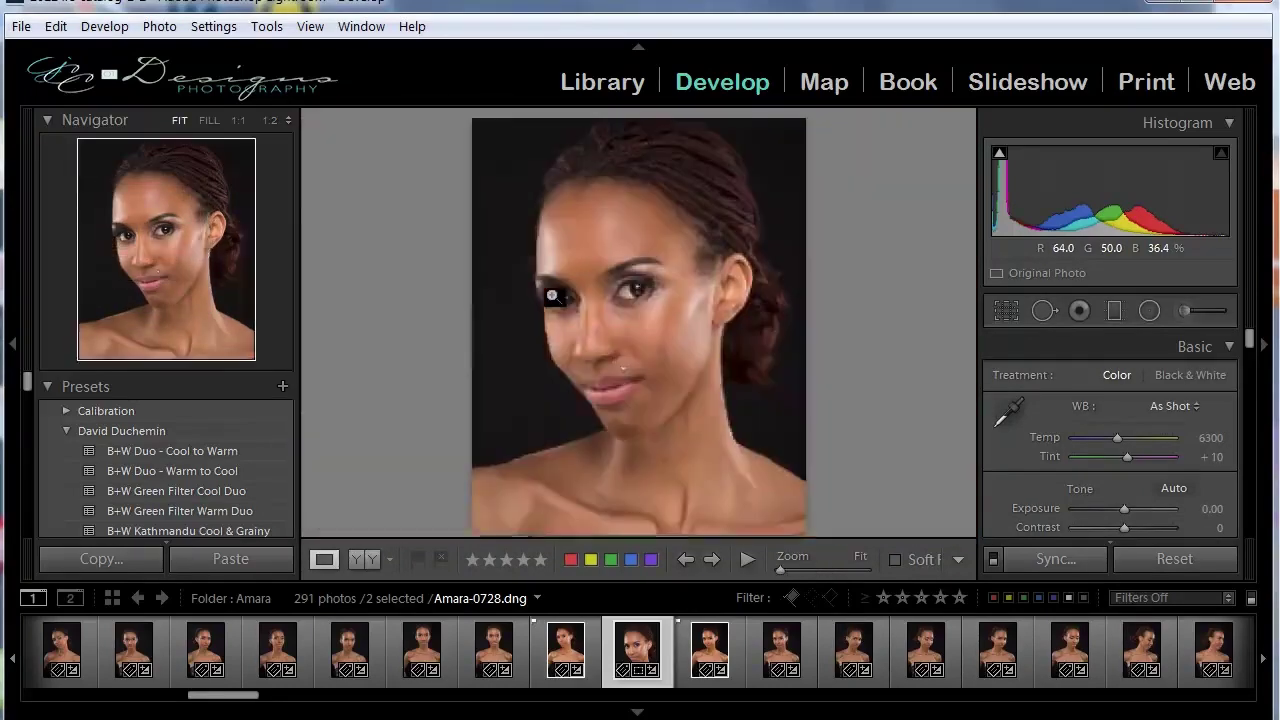
click(561, 338)
click(566, 350)
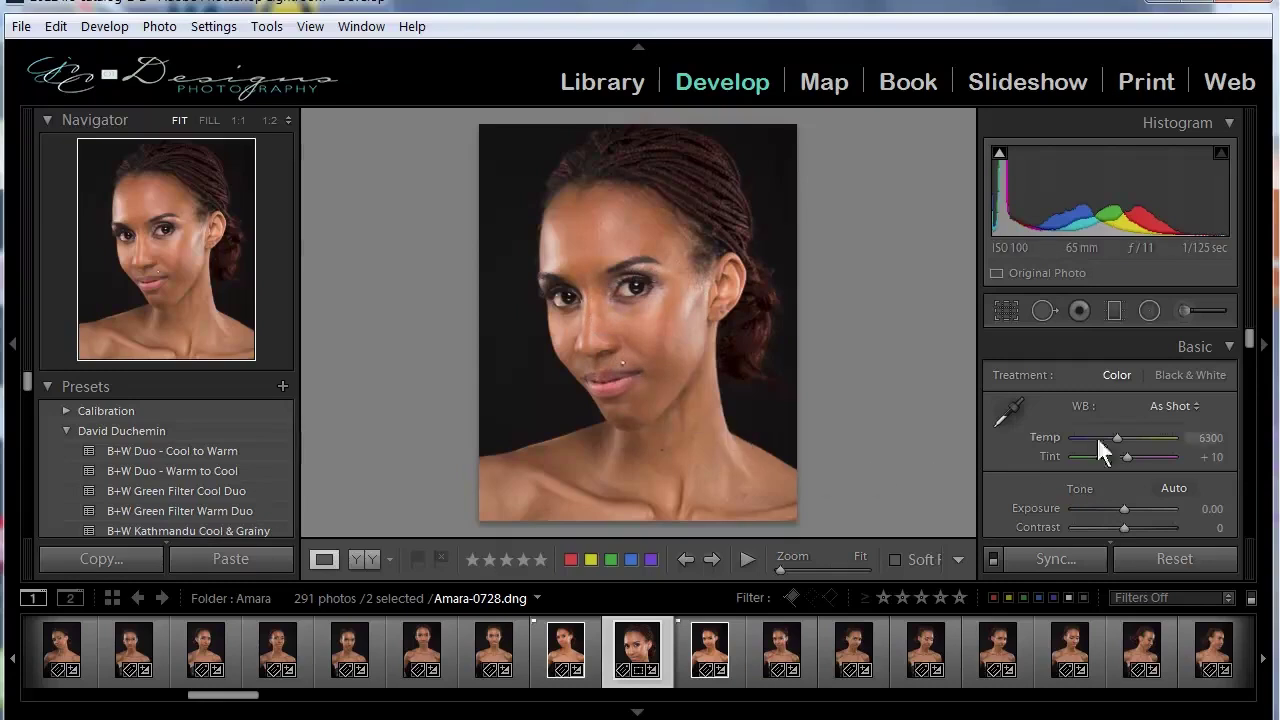
Step: Set up a new Adjustment Brush with its effect sliders reset and Clarity at −57
click(1187, 308)
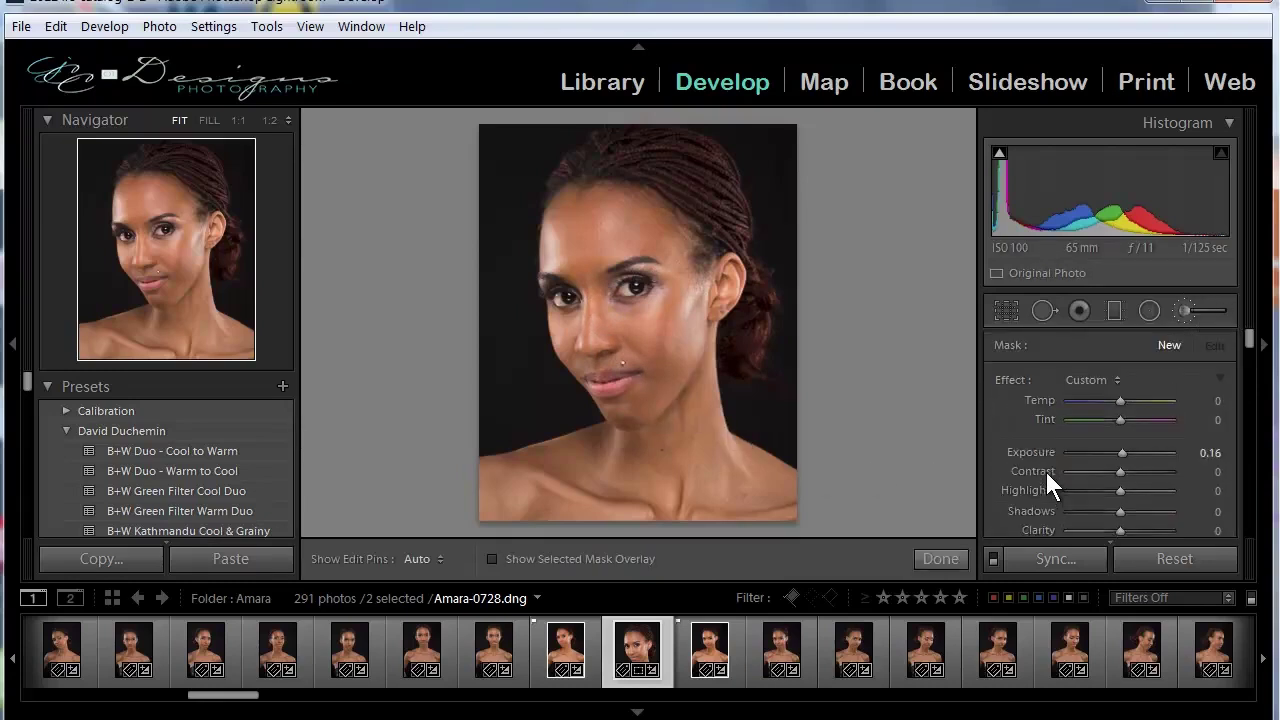
double_click(1010, 378)
scroll(1028, 435, down, 3)
scroll(1031, 457, down, 3)
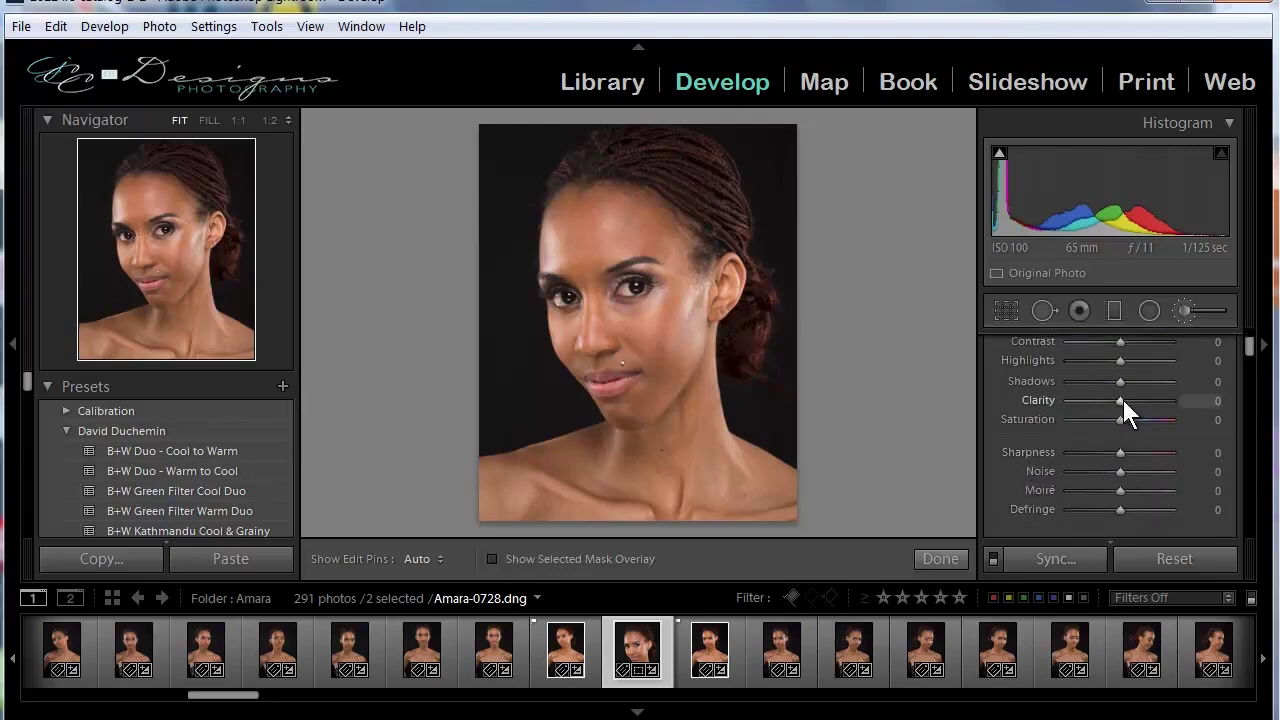
drag(1123, 400, 1102, 403)
drag(1137, 398, 1093, 401)
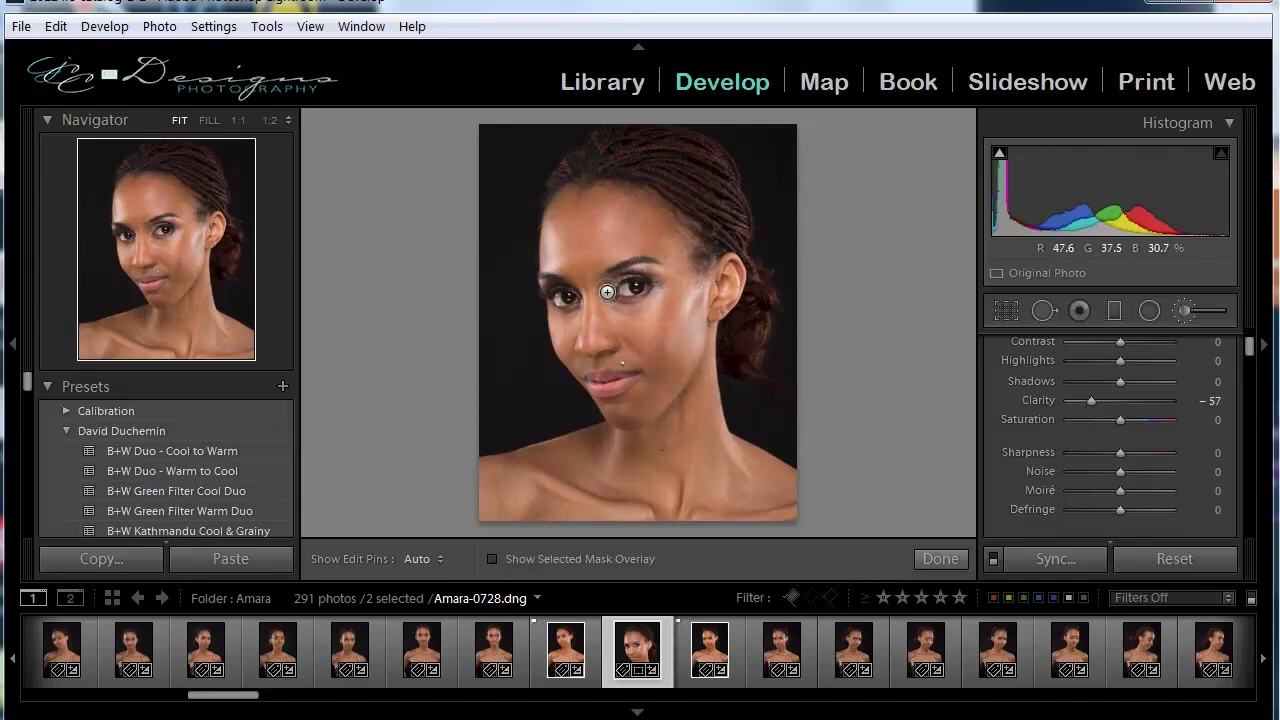
Step: Paint the negative-clarity brush over the facial skin to soften it, and close the Adjustment Brush
key(h)
mouse_move(595, 275)
mouse_down()
mouse_move(578, 227)
mouse_move(563, 274)
mouse_move(599, 207)
mouse_move(580, 217)
mouse_move(575, 238)
mouse_move(595, 267)
mouse_move(621, 210)
mouse_move(602, 284)
mouse_move(624, 245)
mouse_move(617, 272)
mouse_move(651, 255)
mouse_move(633, 266)
mouse_move(707, 270)
mouse_move(690, 278)
mouse_move(679, 261)
mouse_move(702, 307)
mouse_move(697, 263)
mouse_move(674, 231)
mouse_move(616, 214)
mouse_move(663, 248)
mouse_move(602, 243)
mouse_move(672, 264)
mouse_move(621, 264)
mouse_move(653, 235)
mouse_move(590, 242)
mouse_move(680, 252)
mouse_move(715, 343)
mouse_move(716, 290)
mouse_move(705, 347)
mouse_move(692, 276)
mouse_move(678, 361)
mouse_move(694, 317)
mouse_move(680, 339)
mouse_move(678, 314)
mouse_move(627, 328)
mouse_move(688, 346)
mouse_move(623, 336)
mouse_move(635, 350)
mouse_move(615, 338)
mouse_move(607, 354)
mouse_move(608, 328)
mouse_move(581, 361)
mouse_move(575, 345)
mouse_move(597, 351)
mouse_move(602, 378)
mouse_move(681, 372)
mouse_move(658, 420)
mouse_move(630, 430)
mouse_move(646, 434)
mouse_move(707, 377)
mouse_move(680, 352)
mouse_move(688, 316)
mouse_move(651, 365)
mouse_move(642, 348)
mouse_move(695, 338)
mouse_move(727, 385)
mouse_move(671, 478)
mouse_move(663, 463)
mouse_move(536, 485)
mouse_move(624, 484)
mouse_move(690, 505)
mouse_move(644, 549)
mouse_move(532, 545)
mouse_move(537, 502)
mouse_move(700, 467)
mouse_move(689, 416)
mouse_move(647, 516)
mouse_move(711, 553)
mouse_move(741, 549)
mouse_move(766, 517)
mouse_move(752, 455)
mouse_move(814, 526)
mouse_move(798, 552)
mouse_up()
key(h)
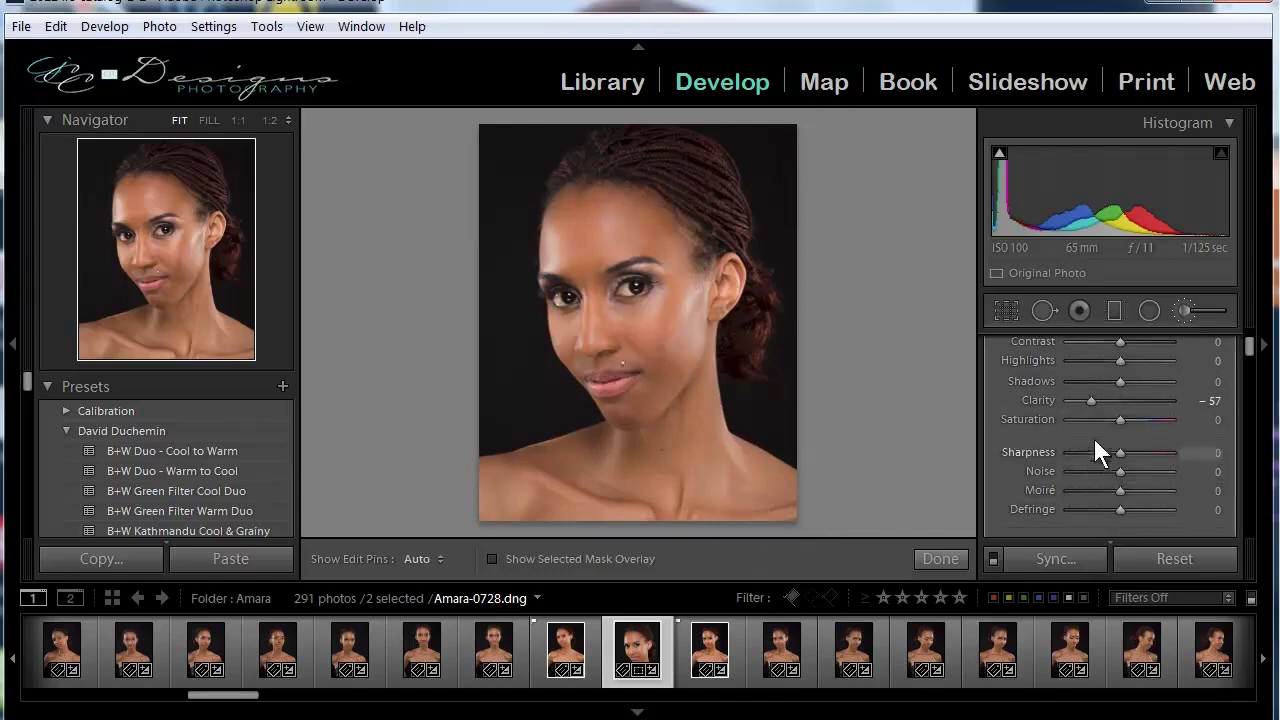
click(1180, 312)
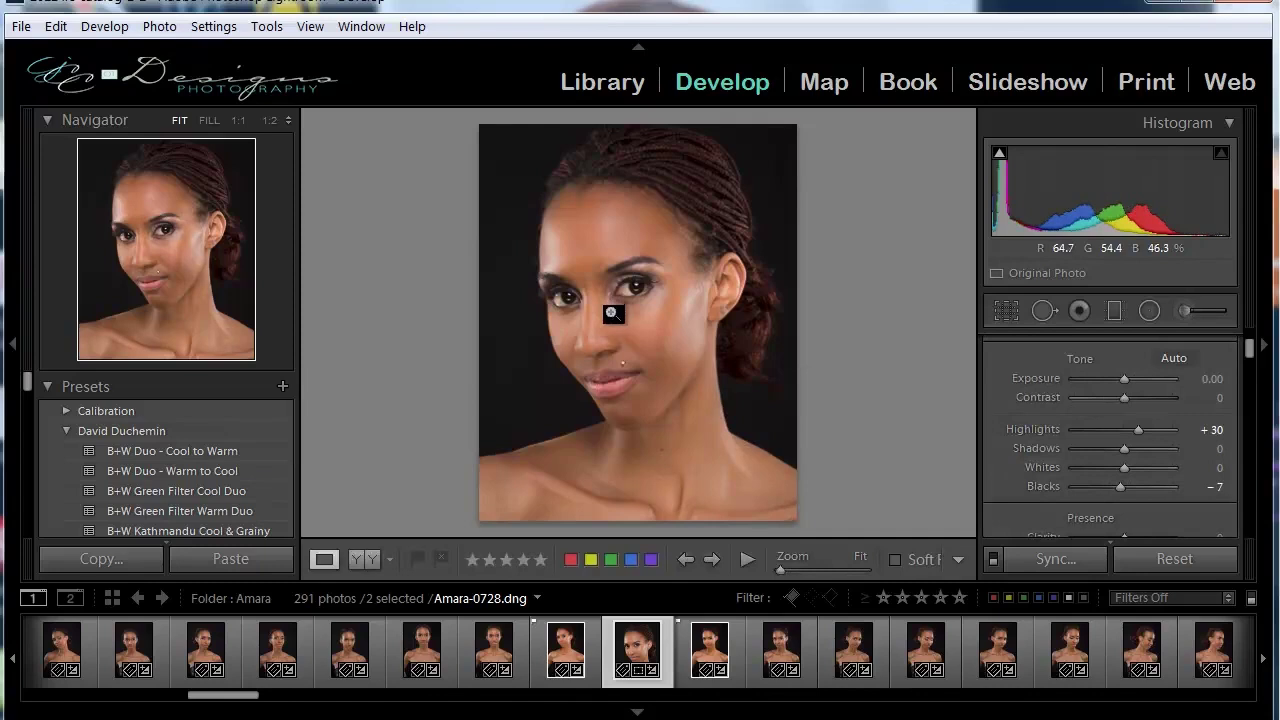
Step: Compare the softened skin with the original in a side-by-side before and after view, up close and in full
click(612, 326)
drag(812, 352, 751, 374)
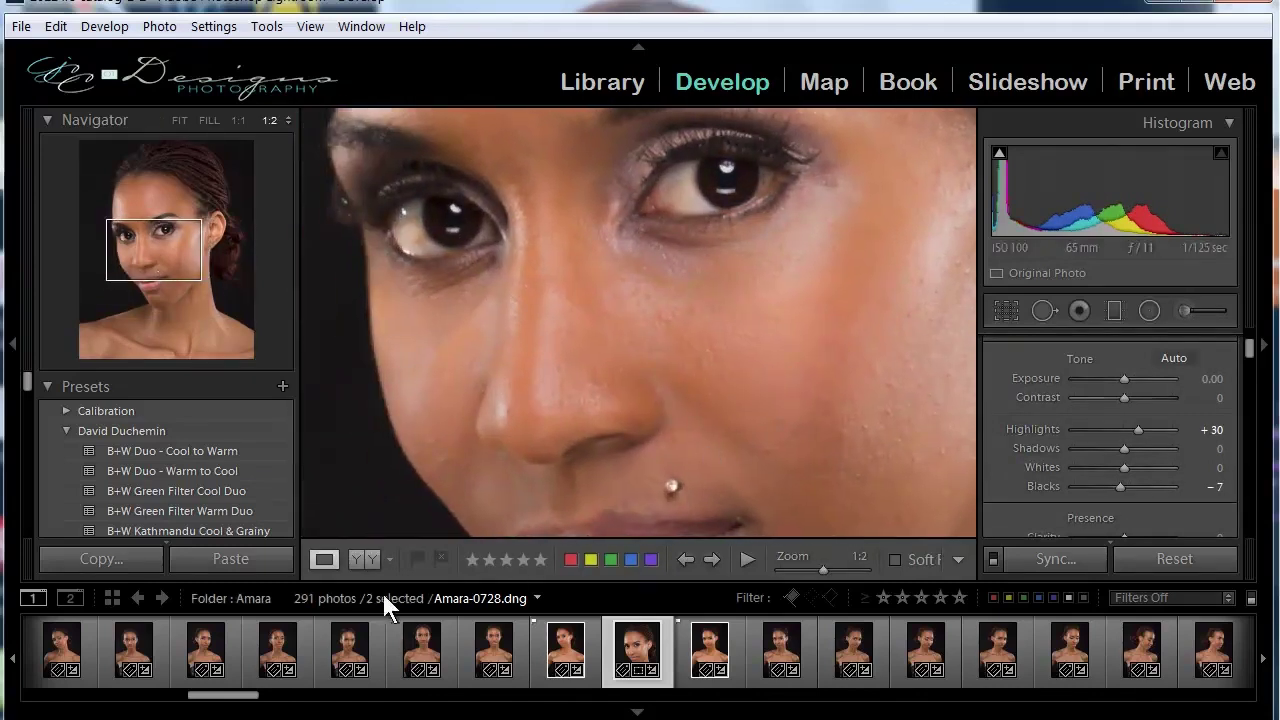
click(364, 562)
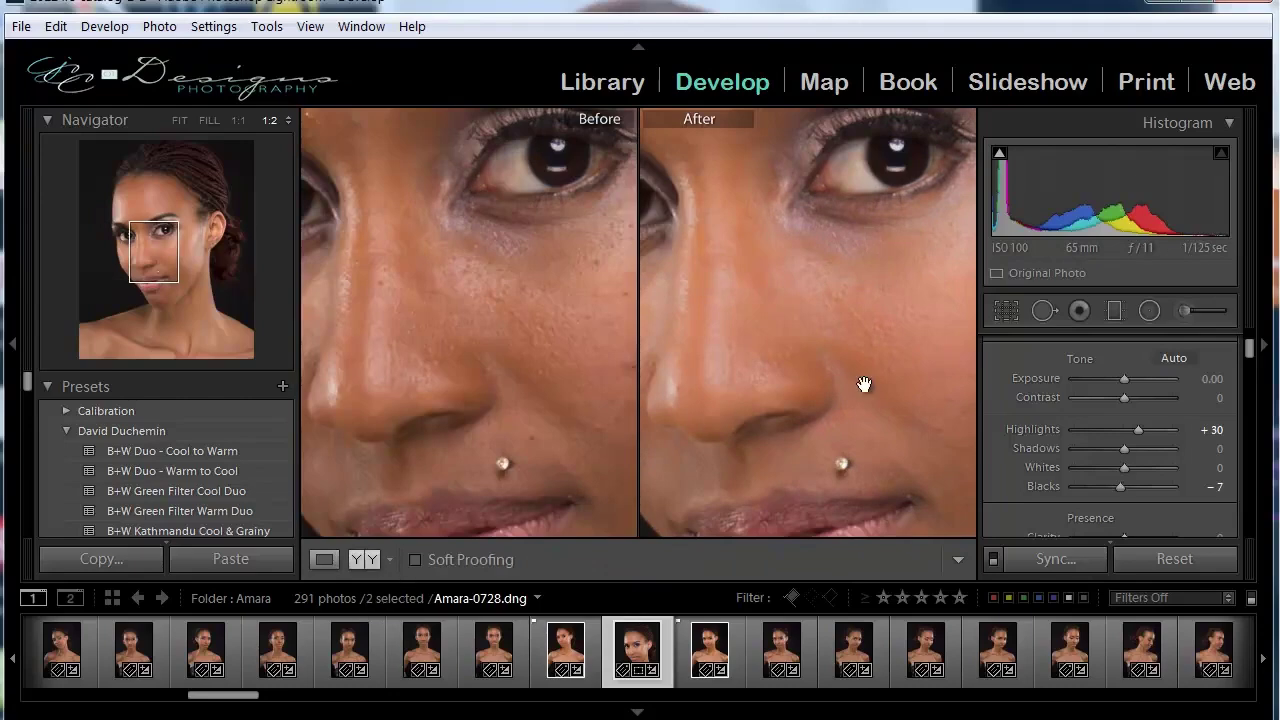
drag(864, 385, 800, 385)
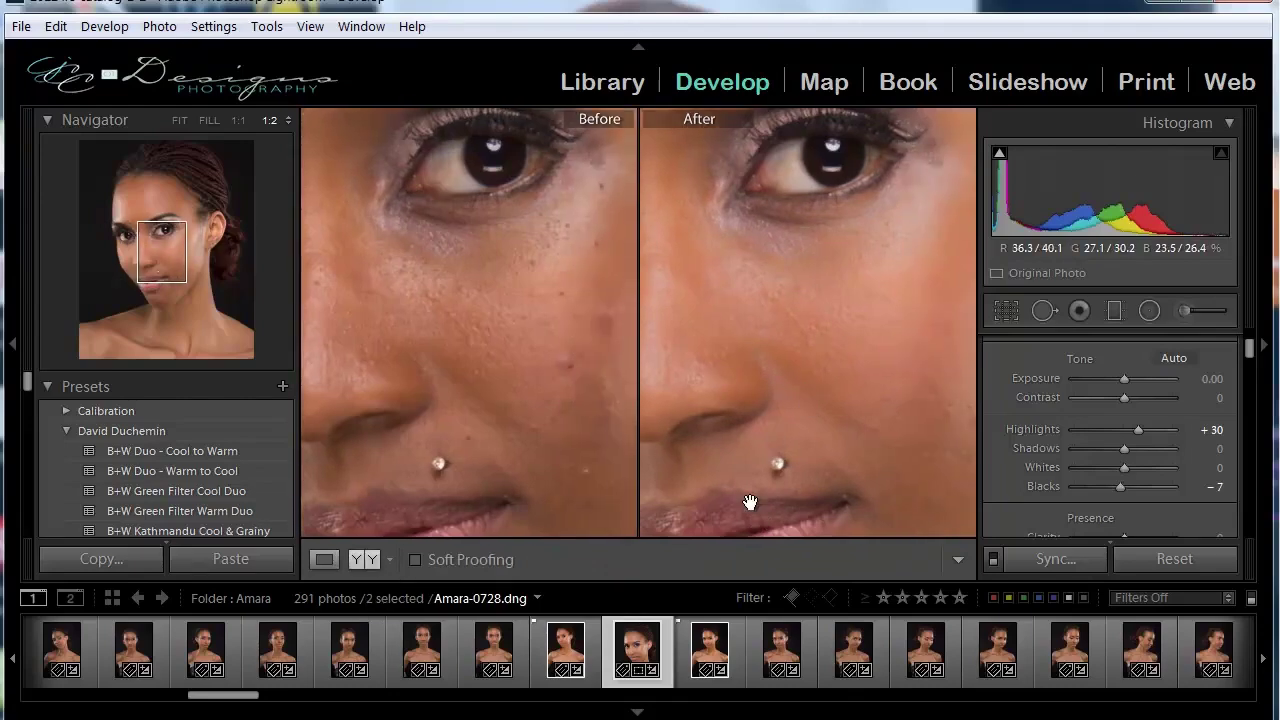
click(324, 553)
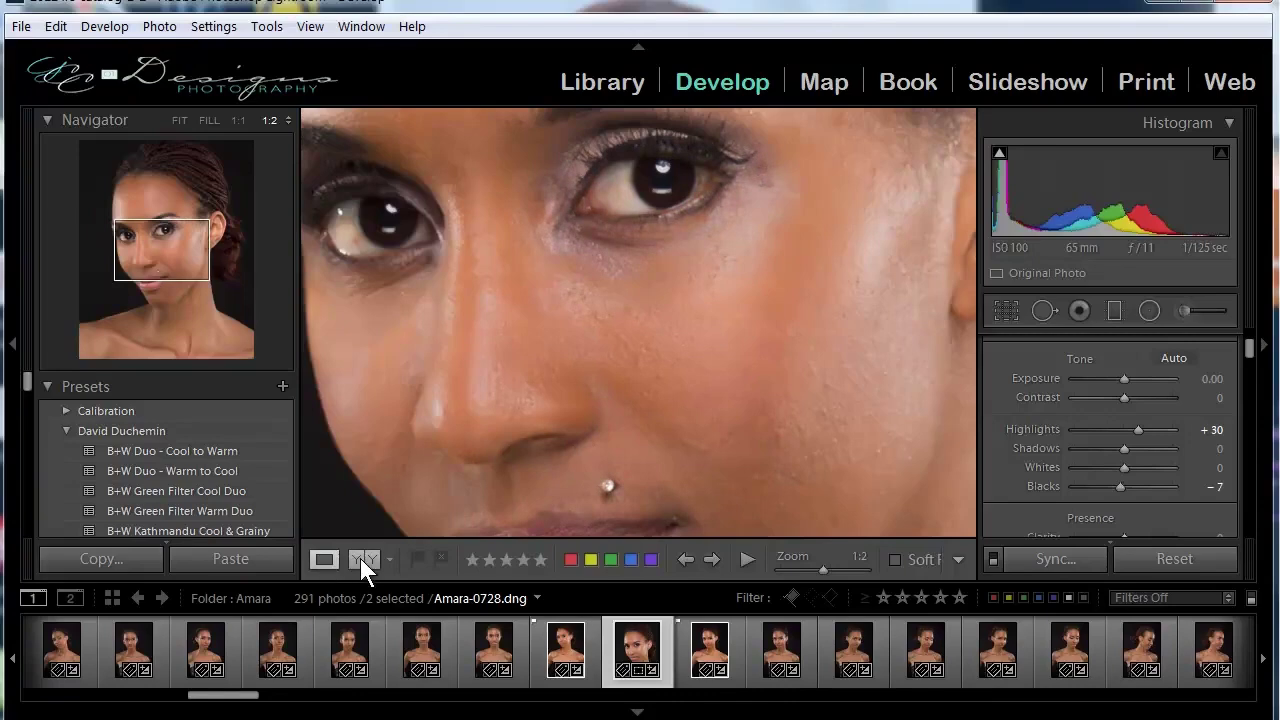
click(361, 558)
click(575, 381)
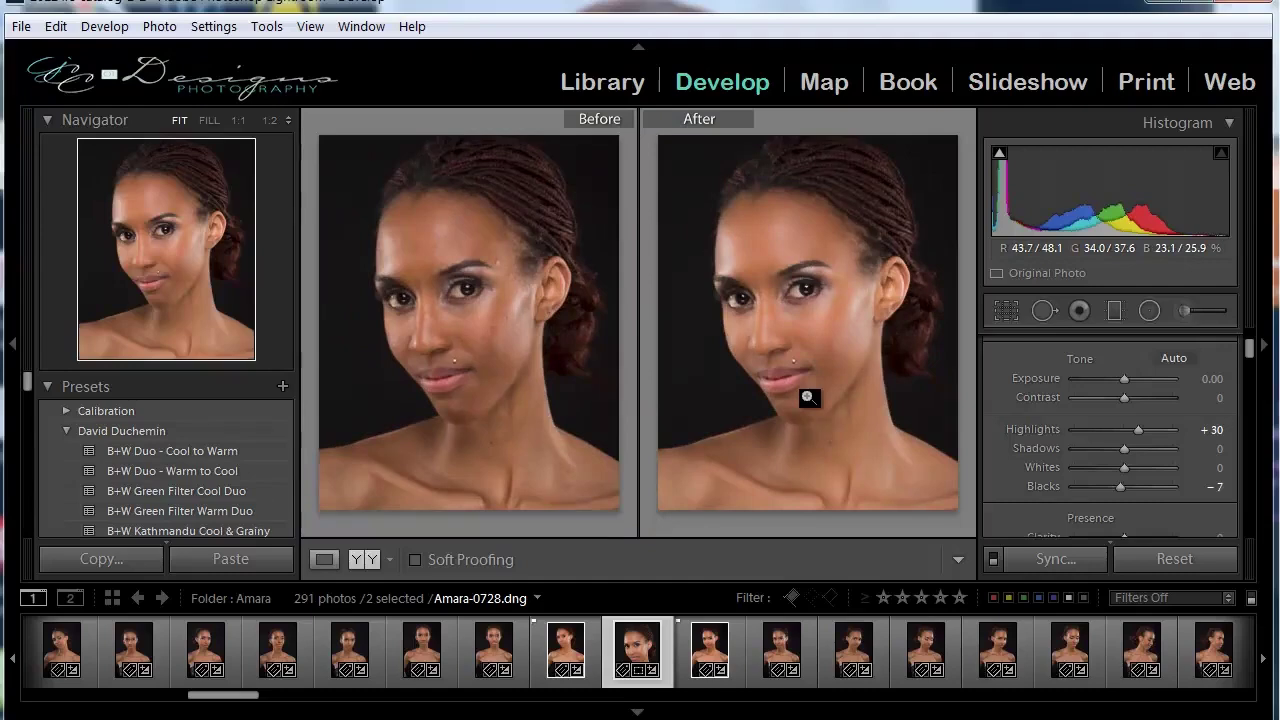
Step: Adjust the Orange saturation slightly and set the Orange luminance to −7 in the HSL settings
scroll(1029, 472, down, 5)
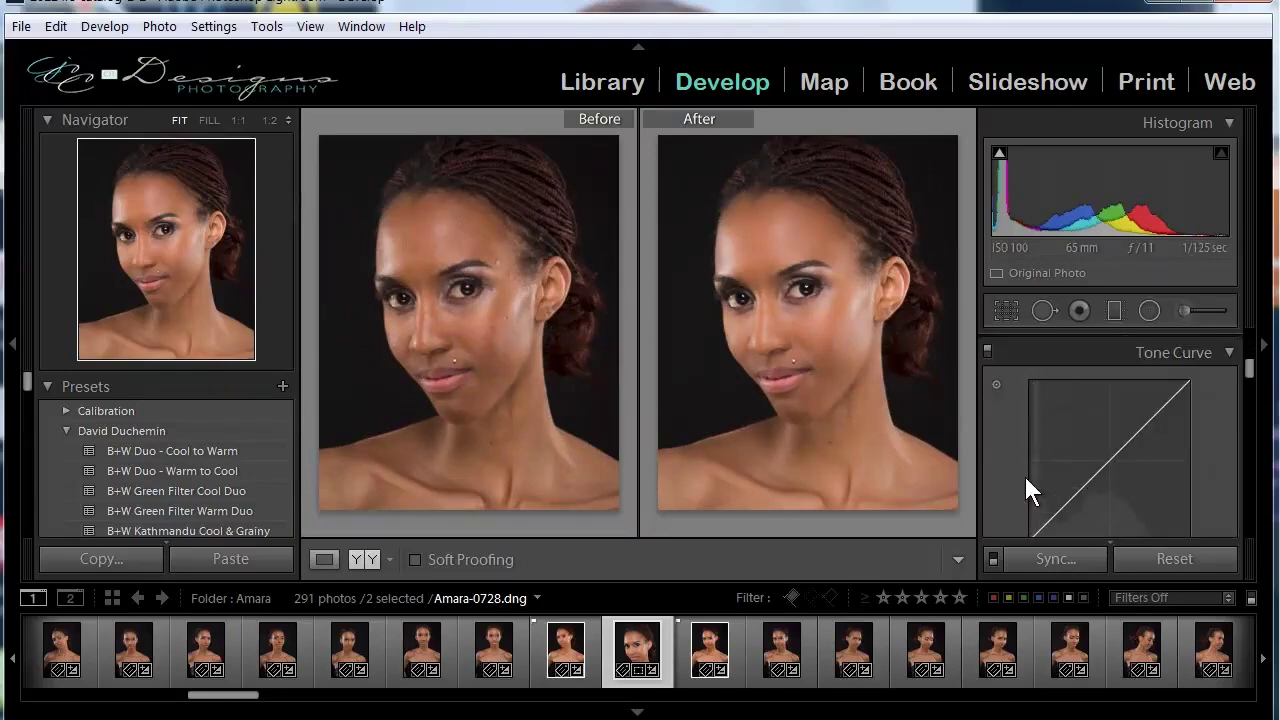
scroll(1015, 484, down, 4)
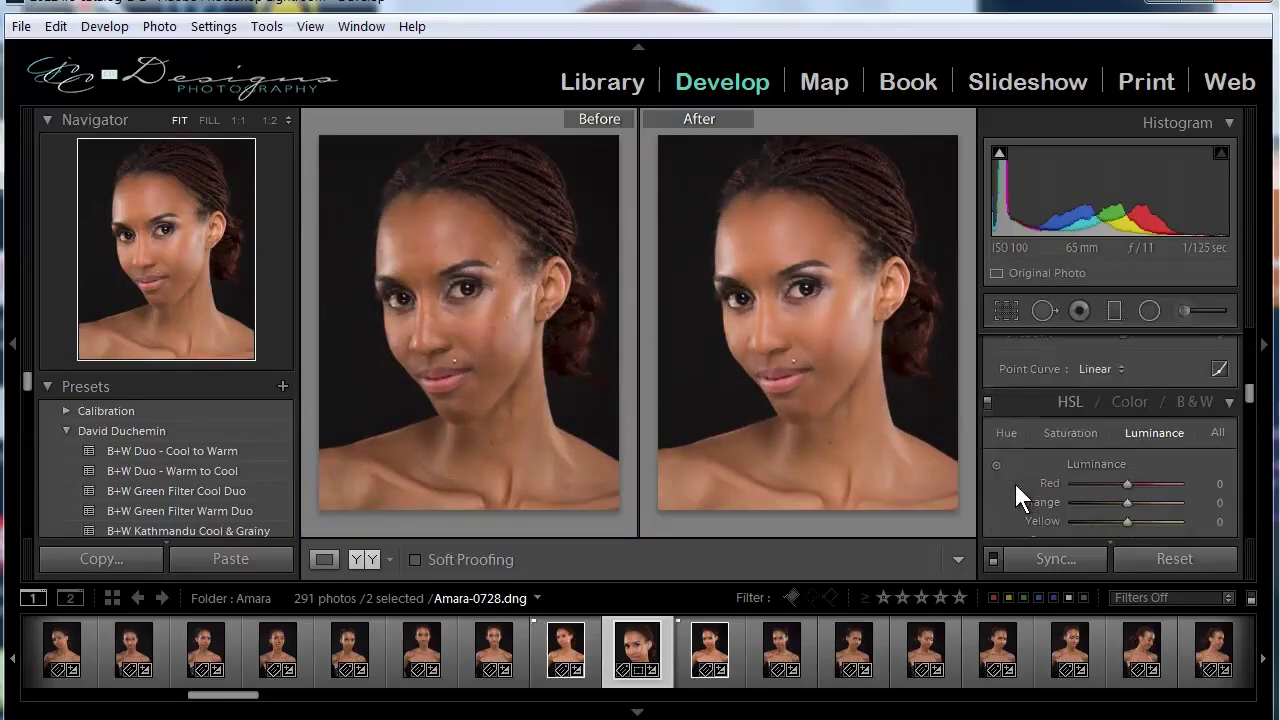
click(1072, 368)
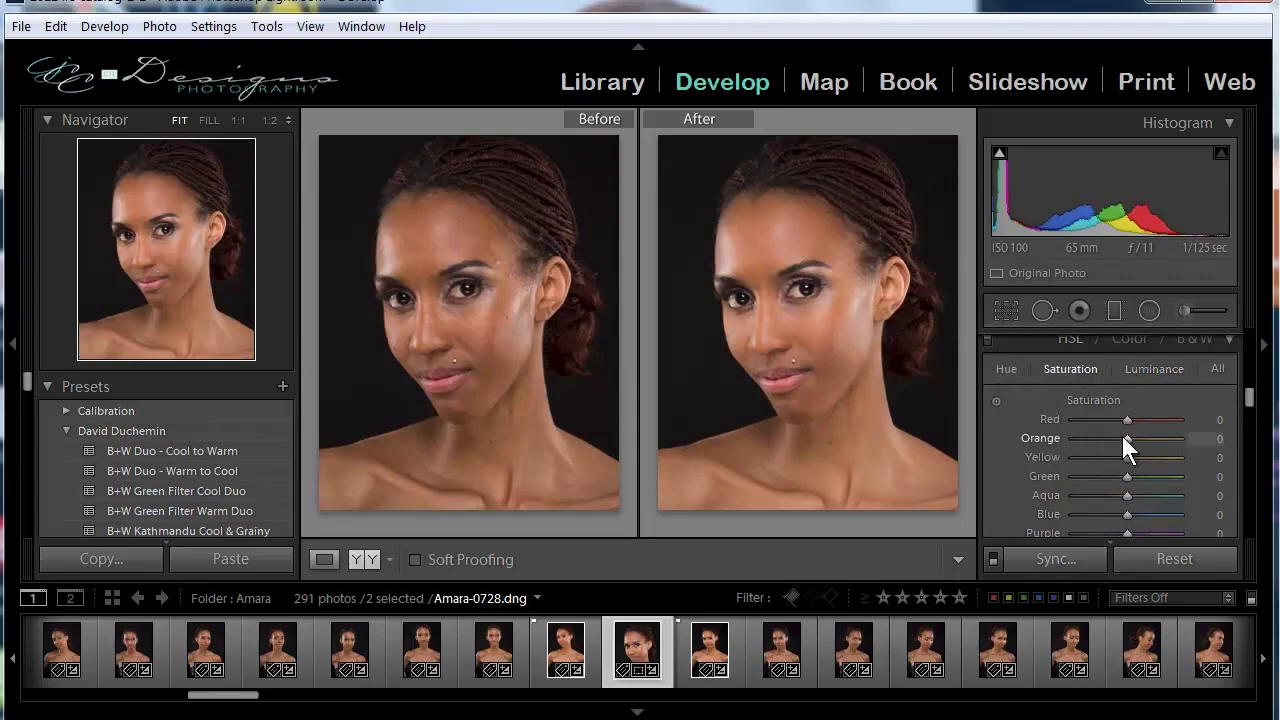
mouse_move(1127, 438)
mouse_down()
mouse_move(1160, 436)
mouse_move(1124, 440)
mouse_up()
click(1150, 369)
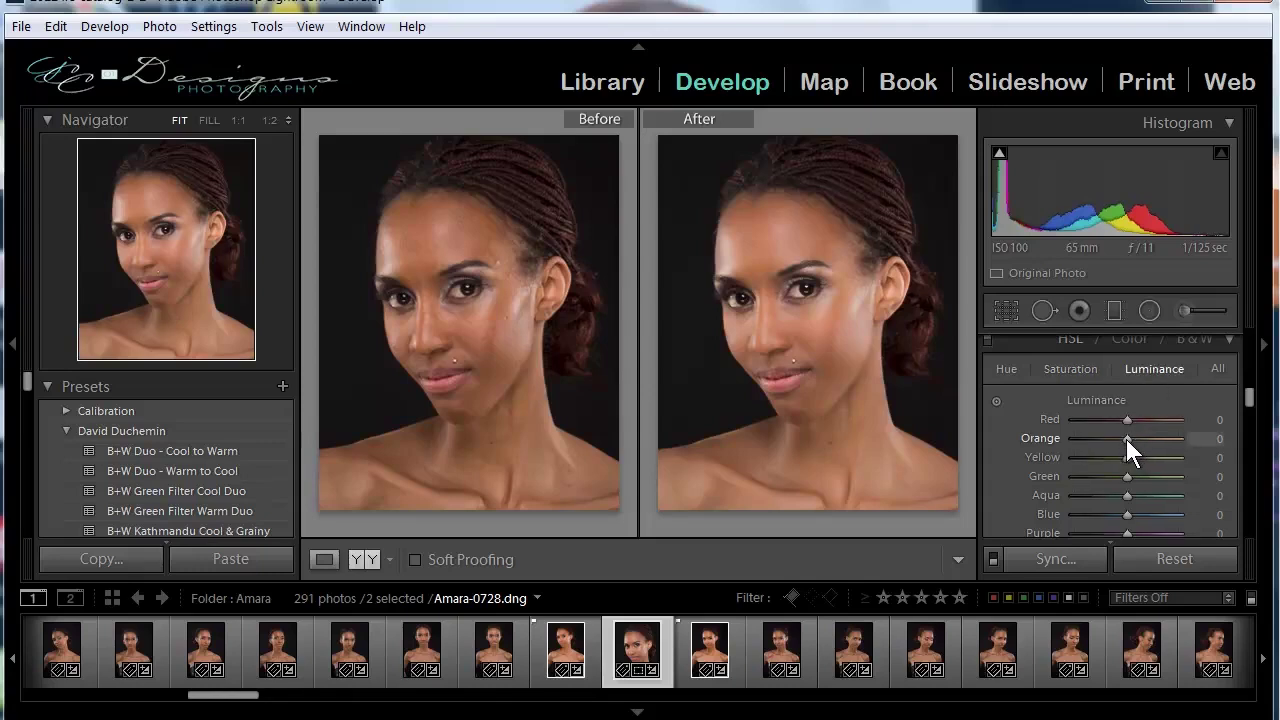
drag(1124, 440, 1122, 441)
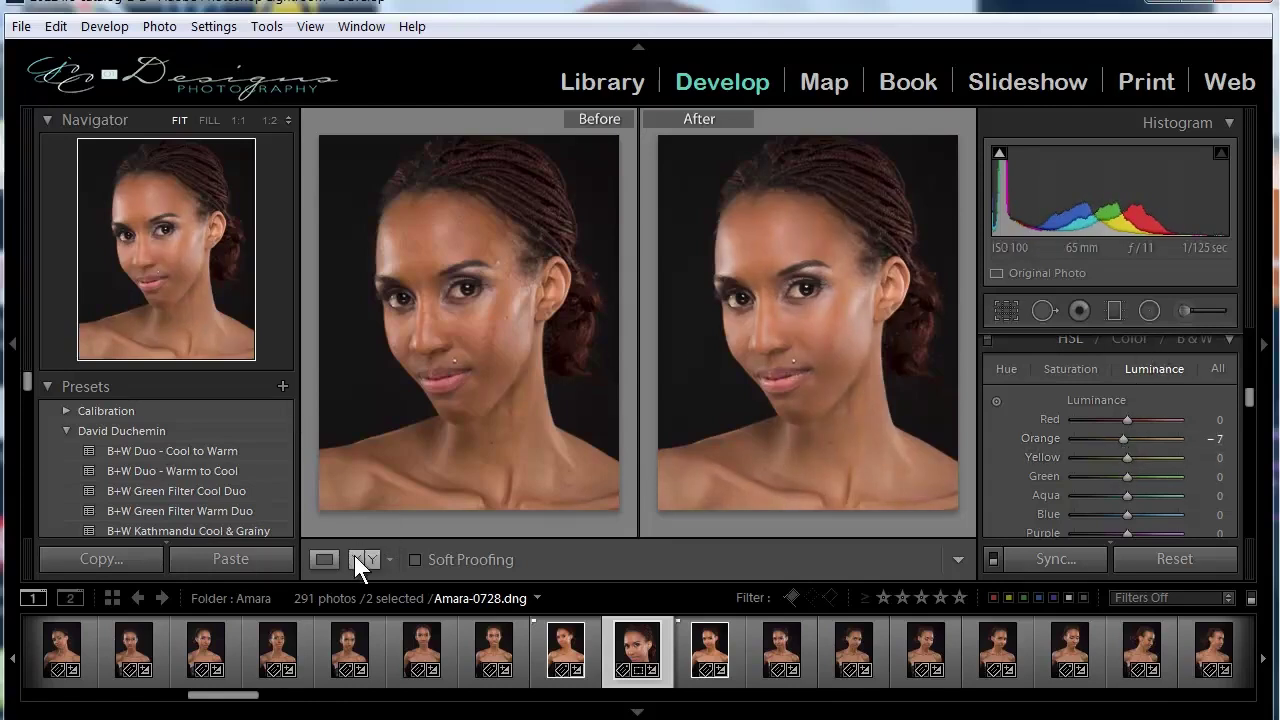
Step: Check the forehead, eyes and nose in the before and after comparison, and return to the single-photo view
click(770, 264)
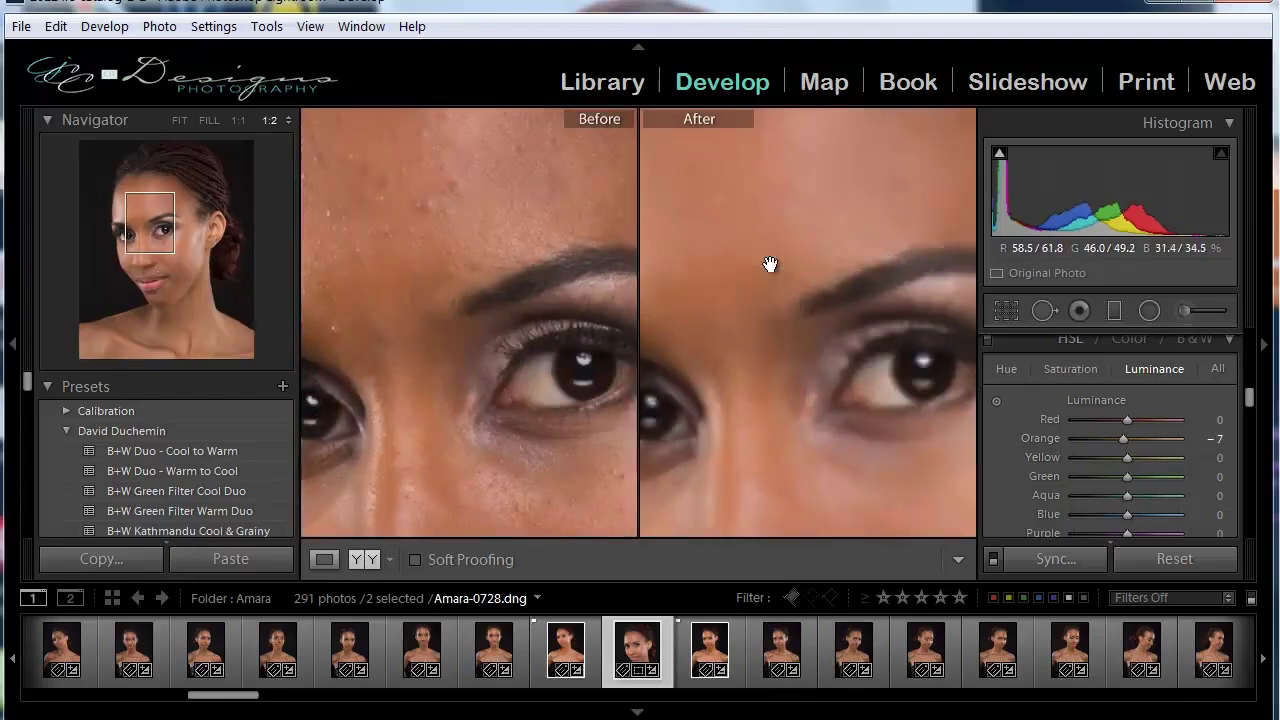
drag(743, 394, 757, 283)
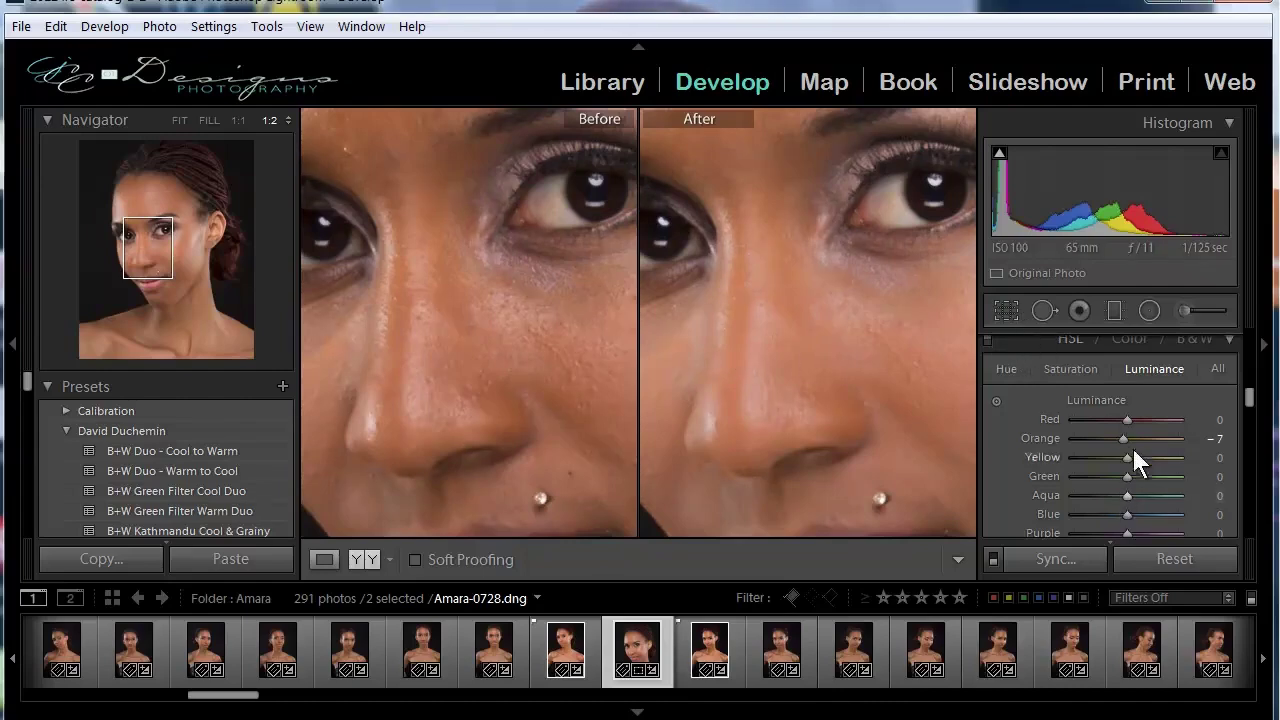
click(769, 413)
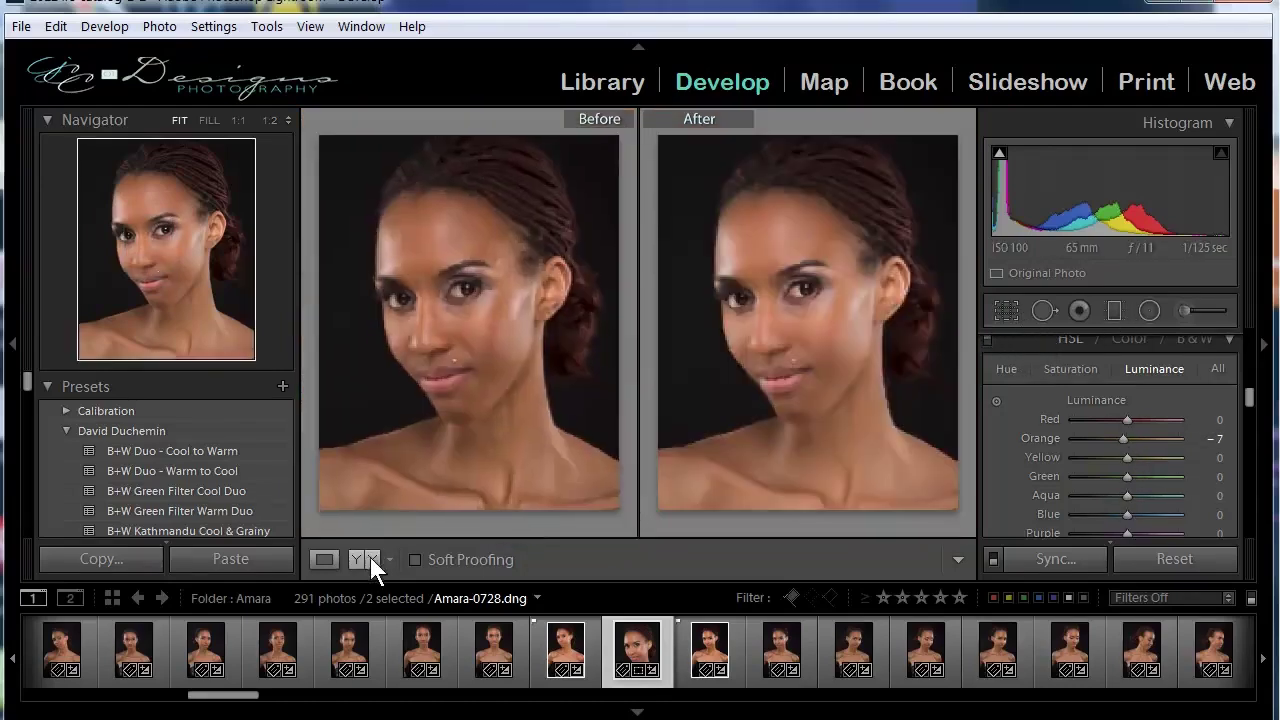
click(324, 559)
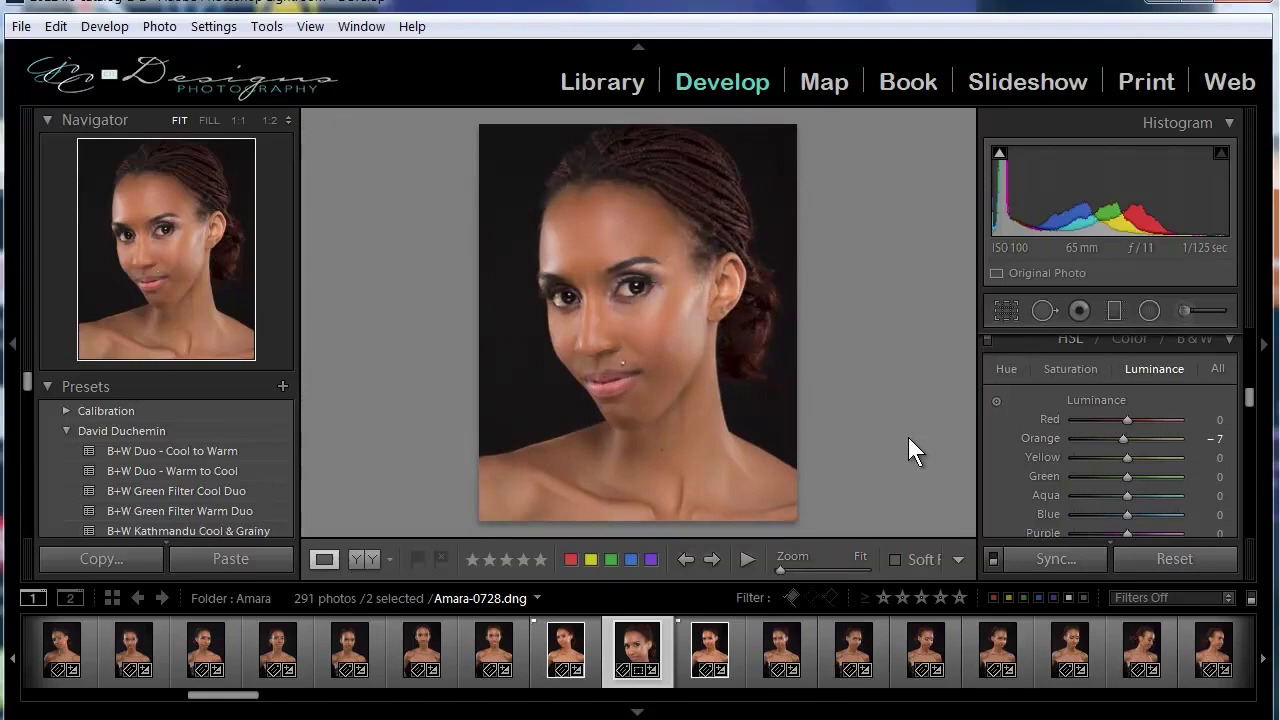
Step: Zoom in on both eyes, activate the Adjustment Brush and reset all of its effect settings
scroll(1082, 389, up, 5)
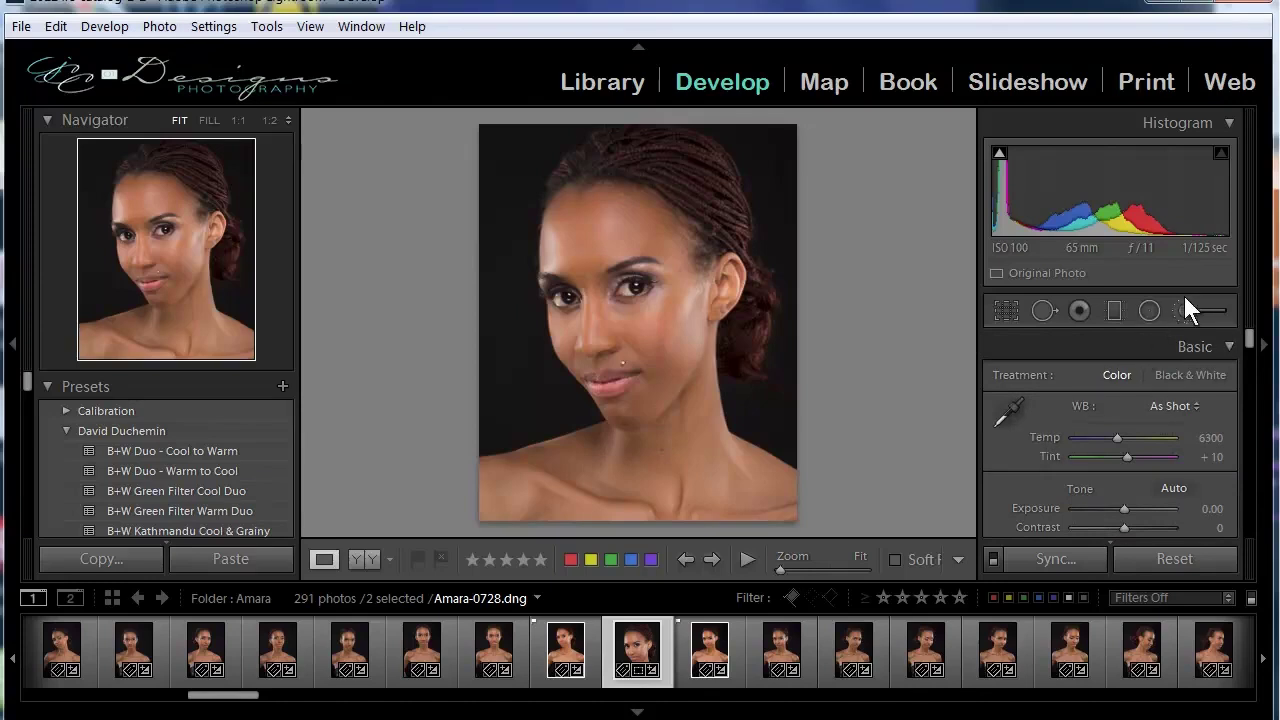
click(596, 304)
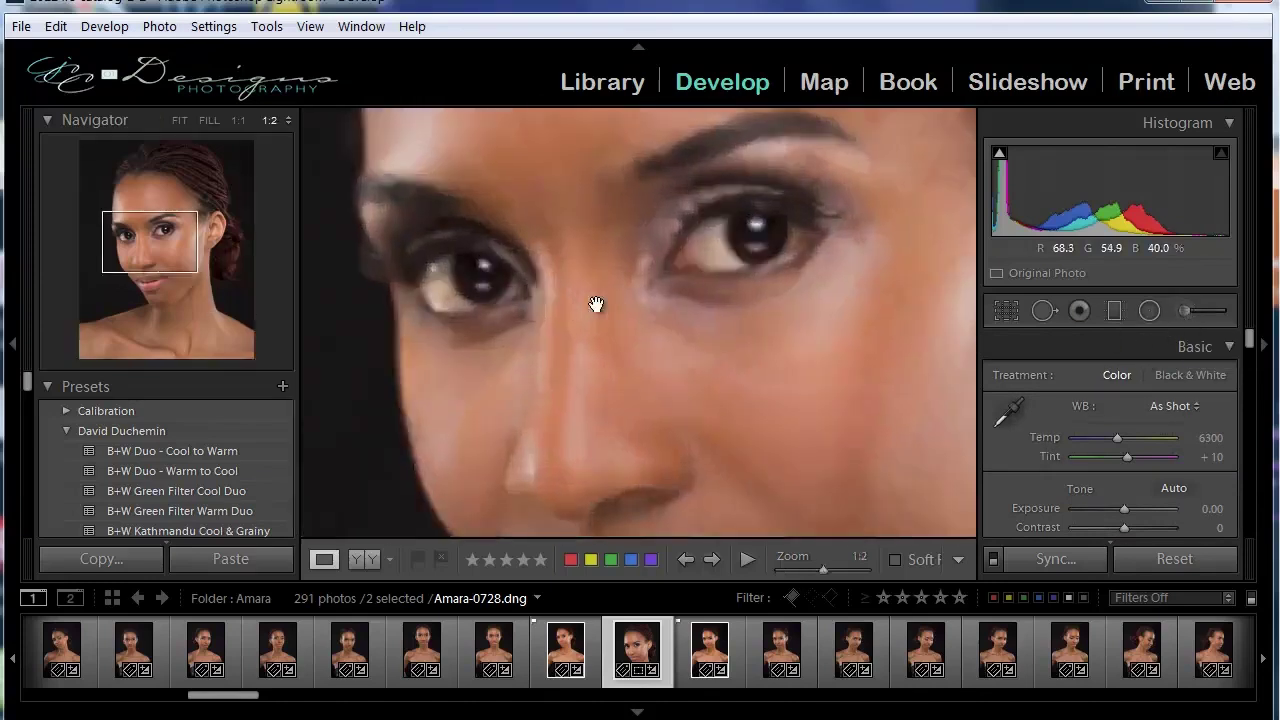
drag(580, 300, 600, 391)
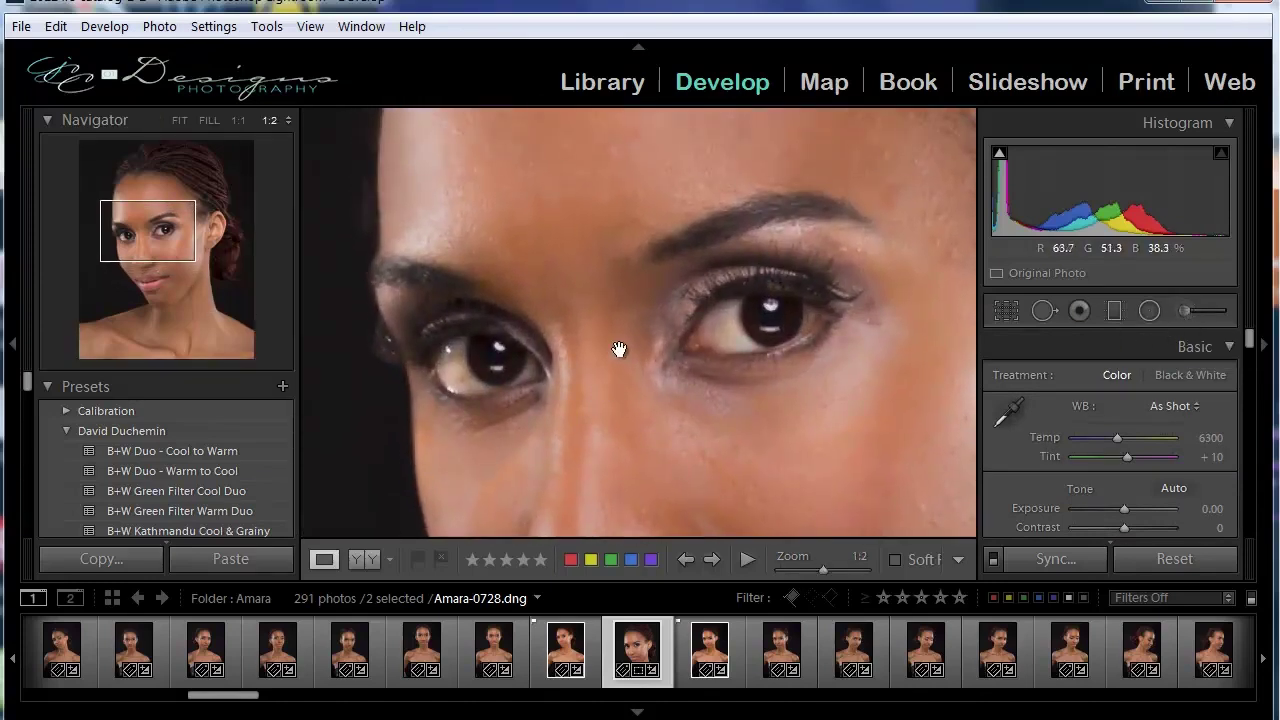
click(1185, 312)
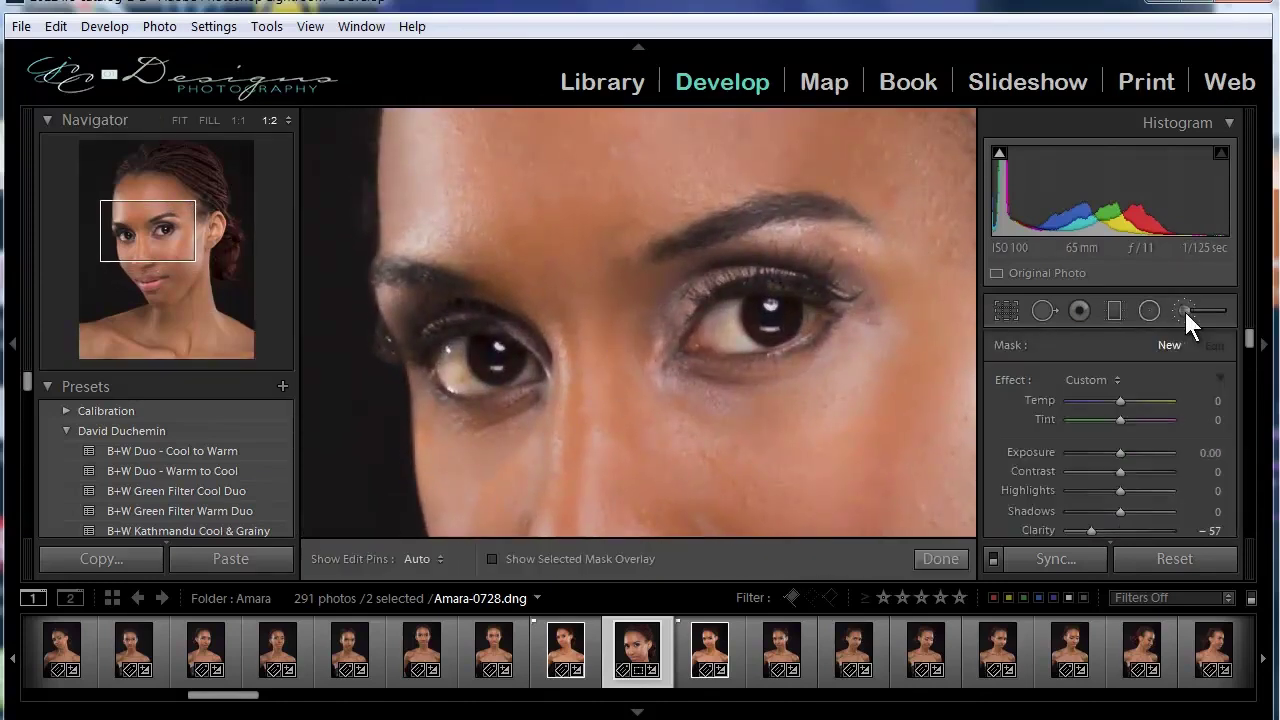
double_click(1003, 378)
Step: Set the new brush's Exposure to 0.08 and its Clarity to −14
scroll(1014, 468, down, 1)
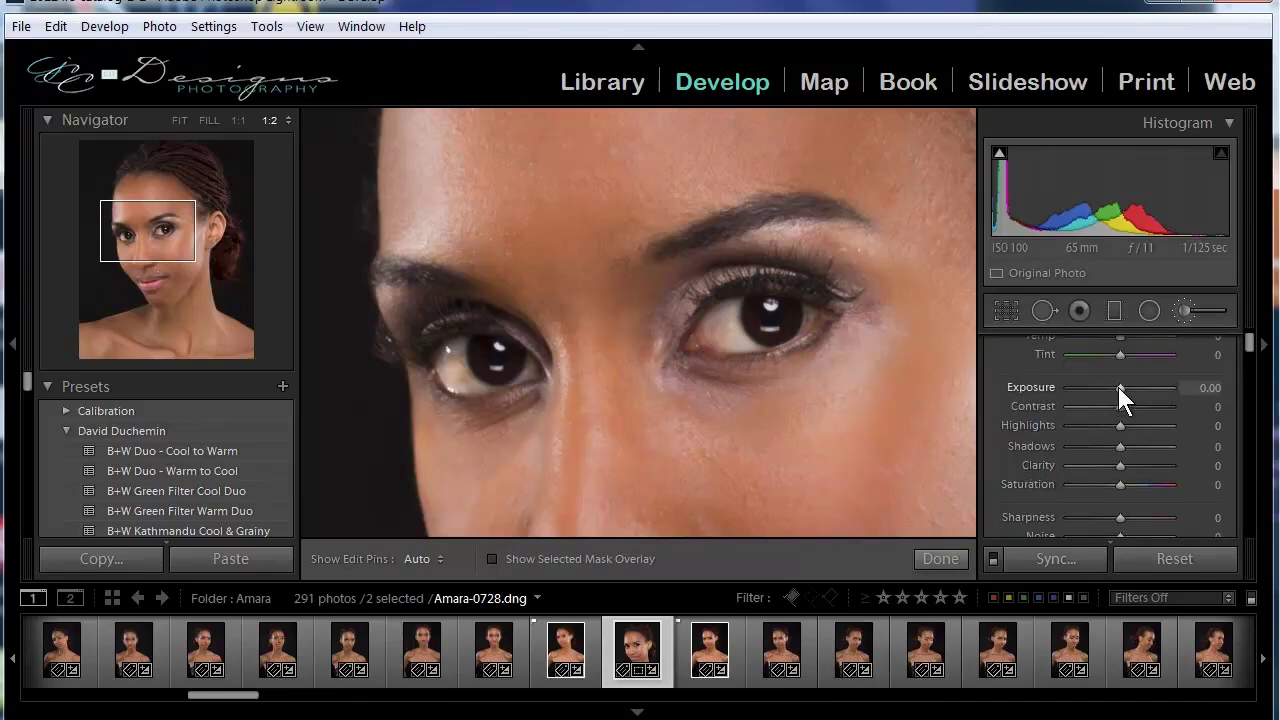
drag(1118, 387, 1120, 389)
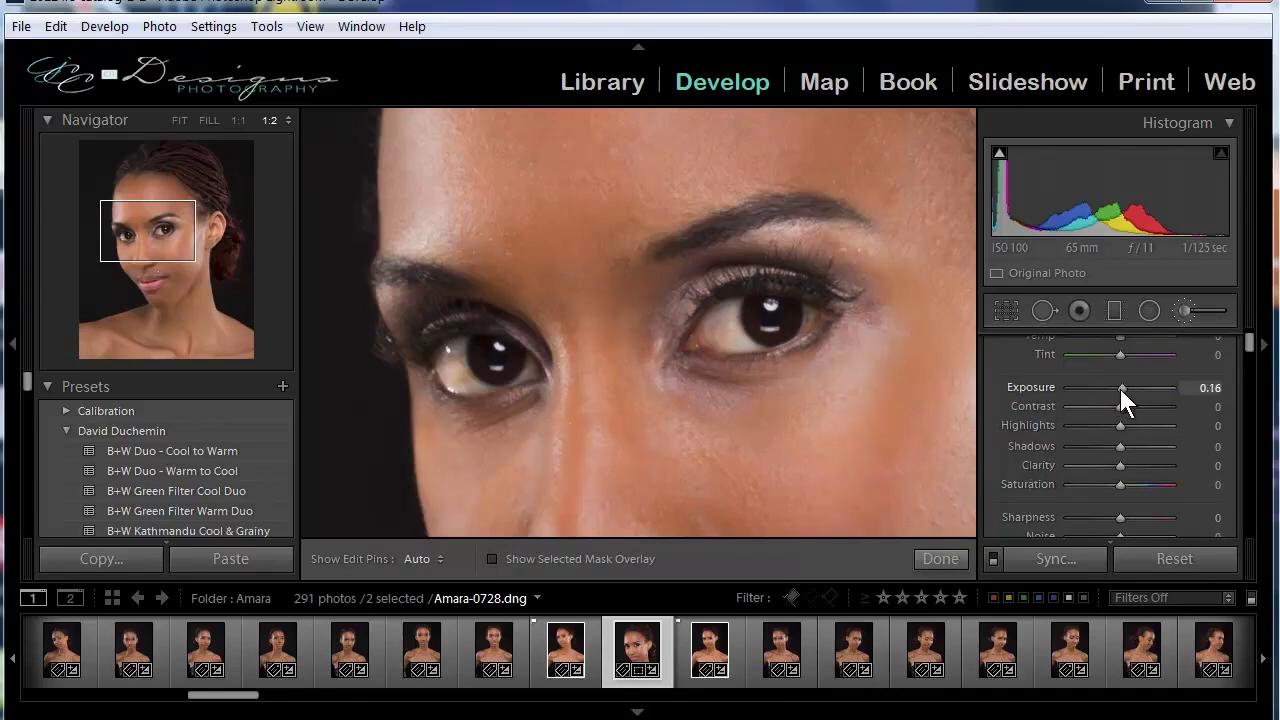
click(1210, 389)
text(0)
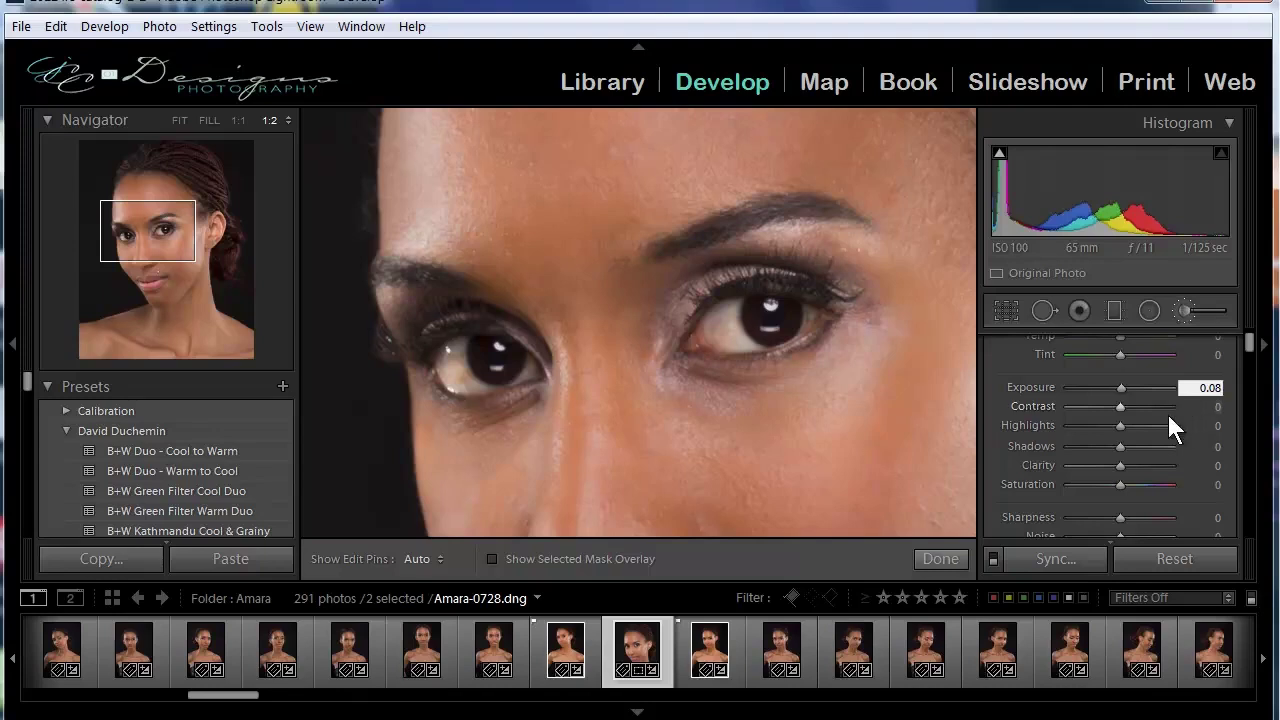
key(Return)
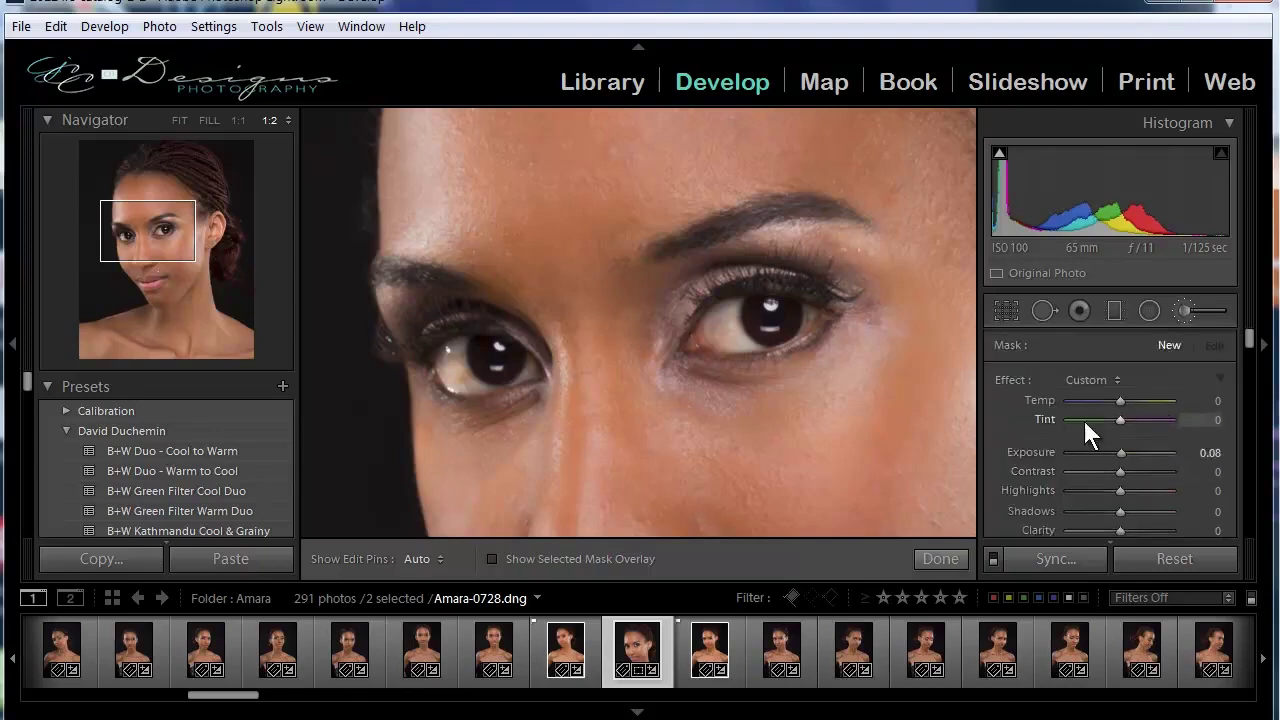
scroll(1055, 432, down, 3)
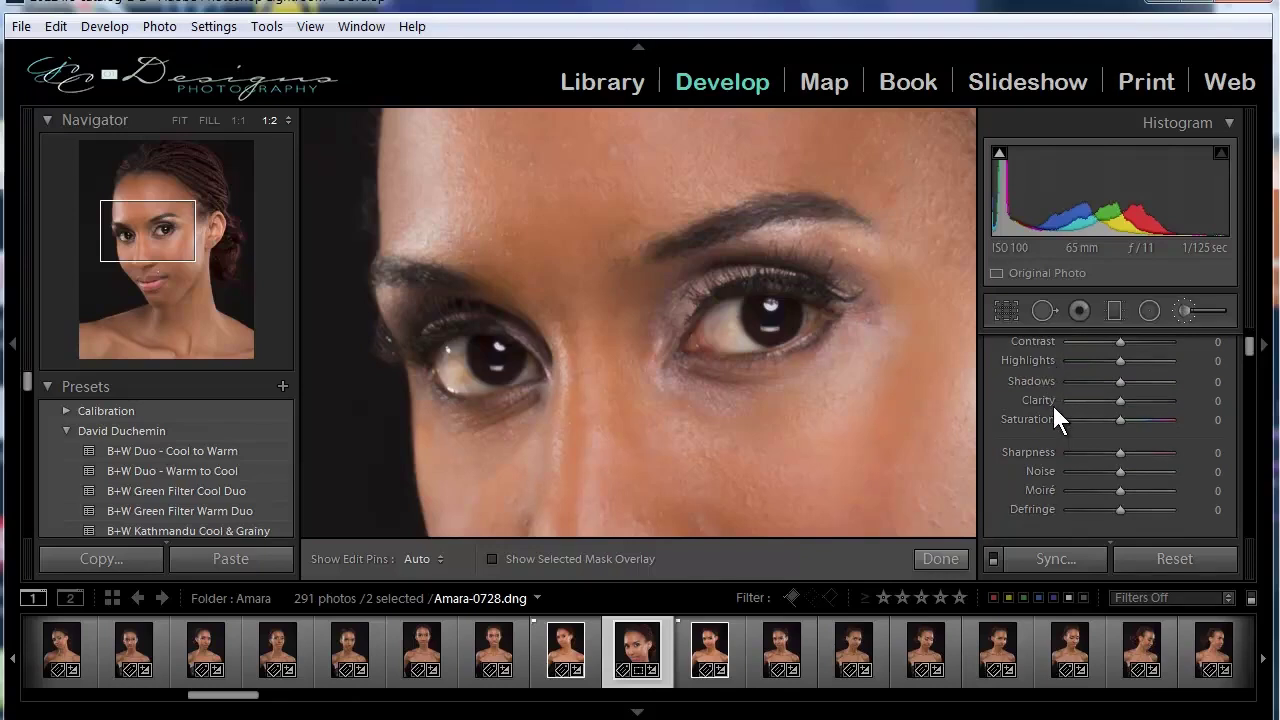
drag(1120, 400, 1113, 401)
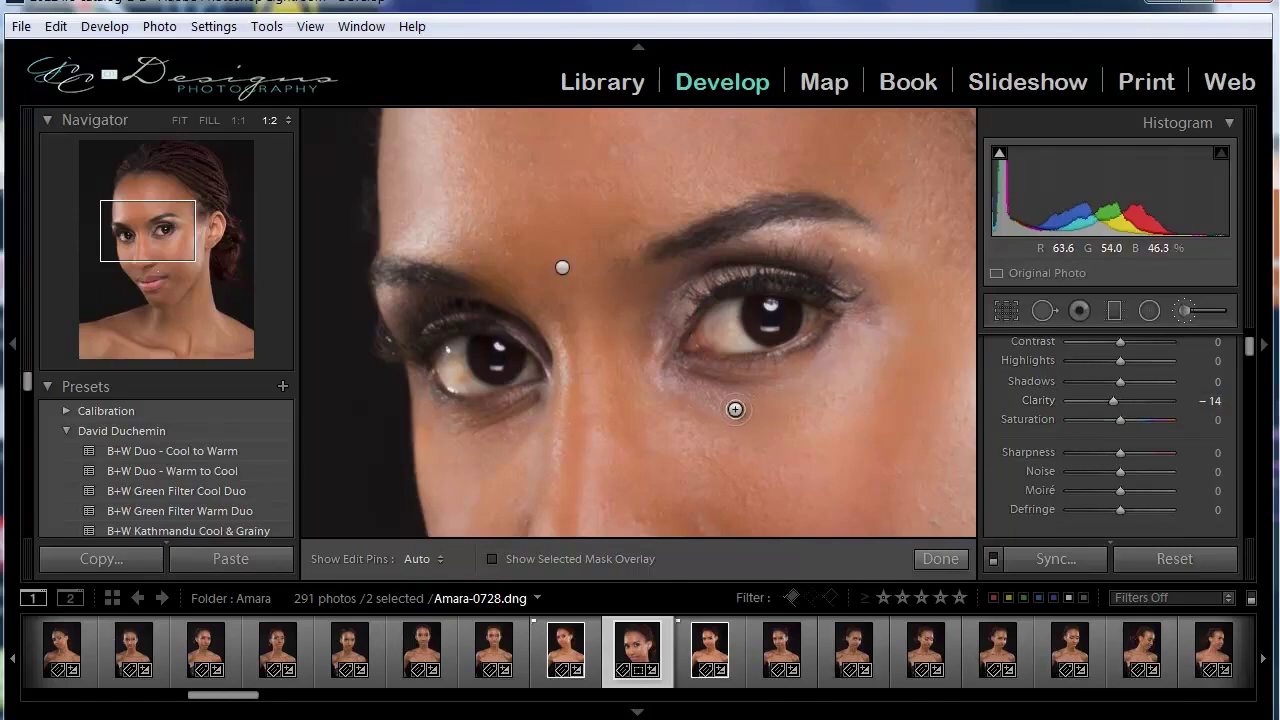
Step: Brush over the skin beneath and around both eyes, checking it without the edit pins, and close the Adjustment Brush
key(h)
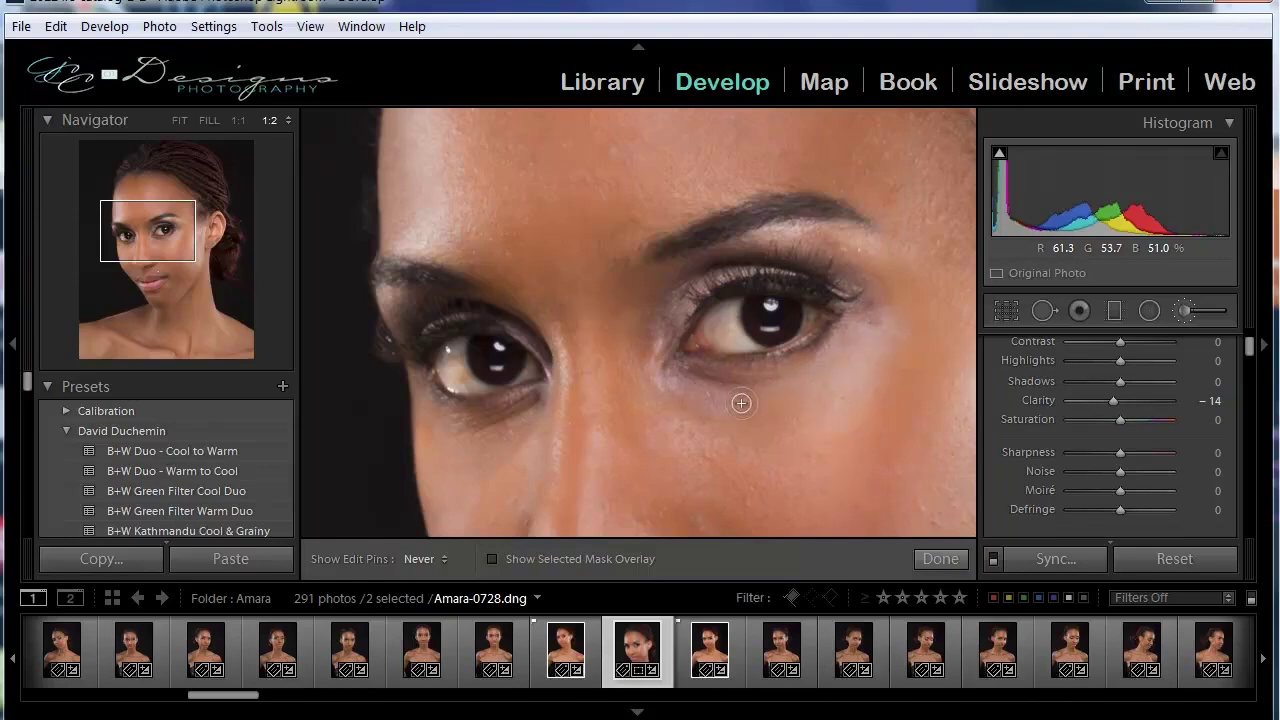
key(h)
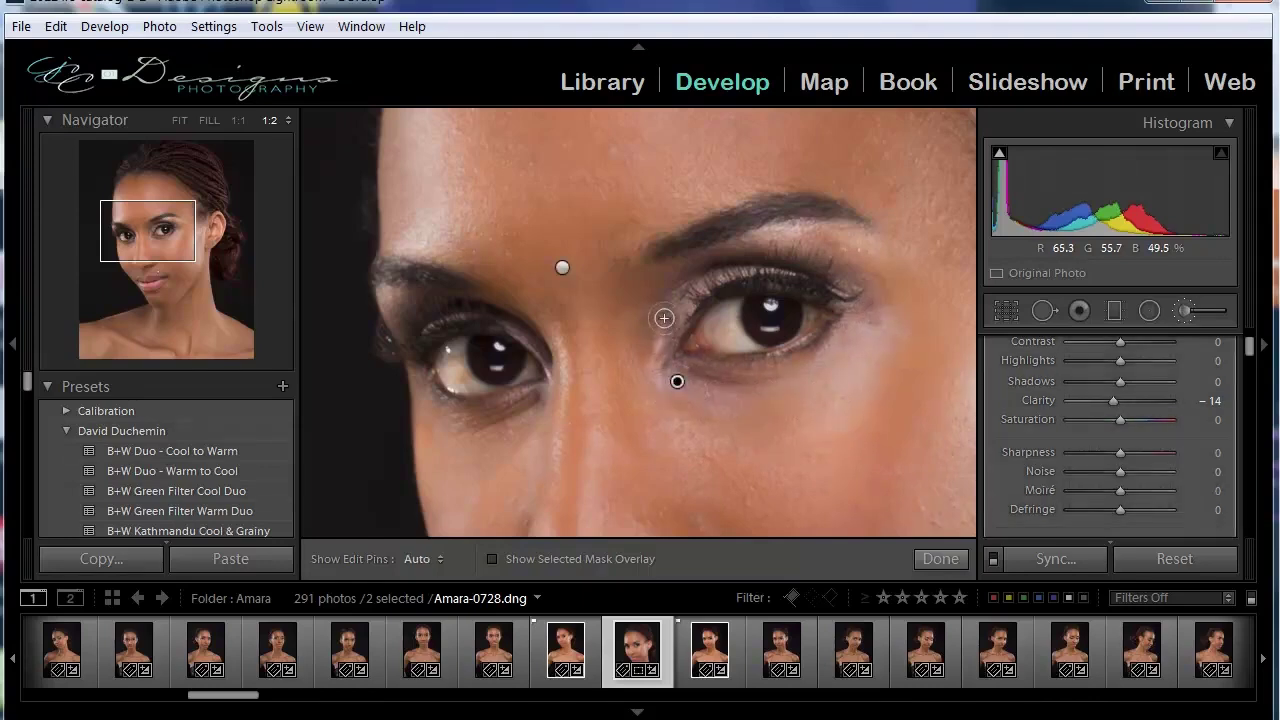
key(h)
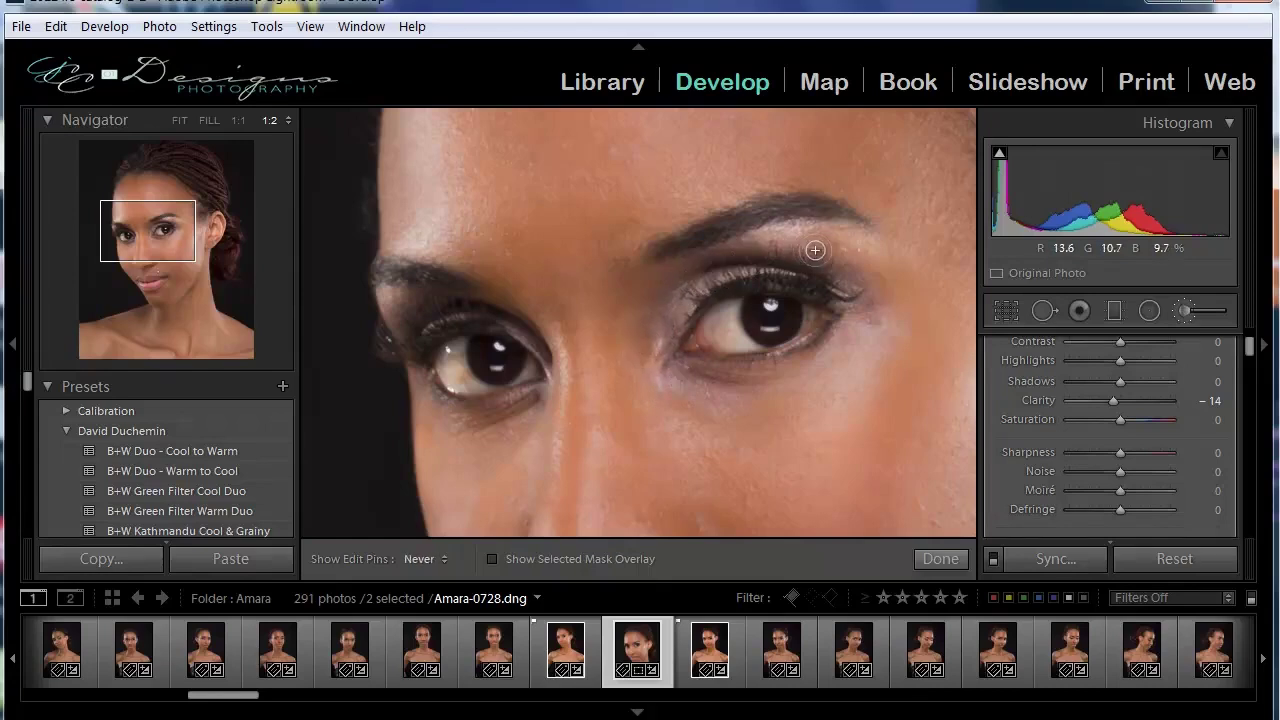
key(h)
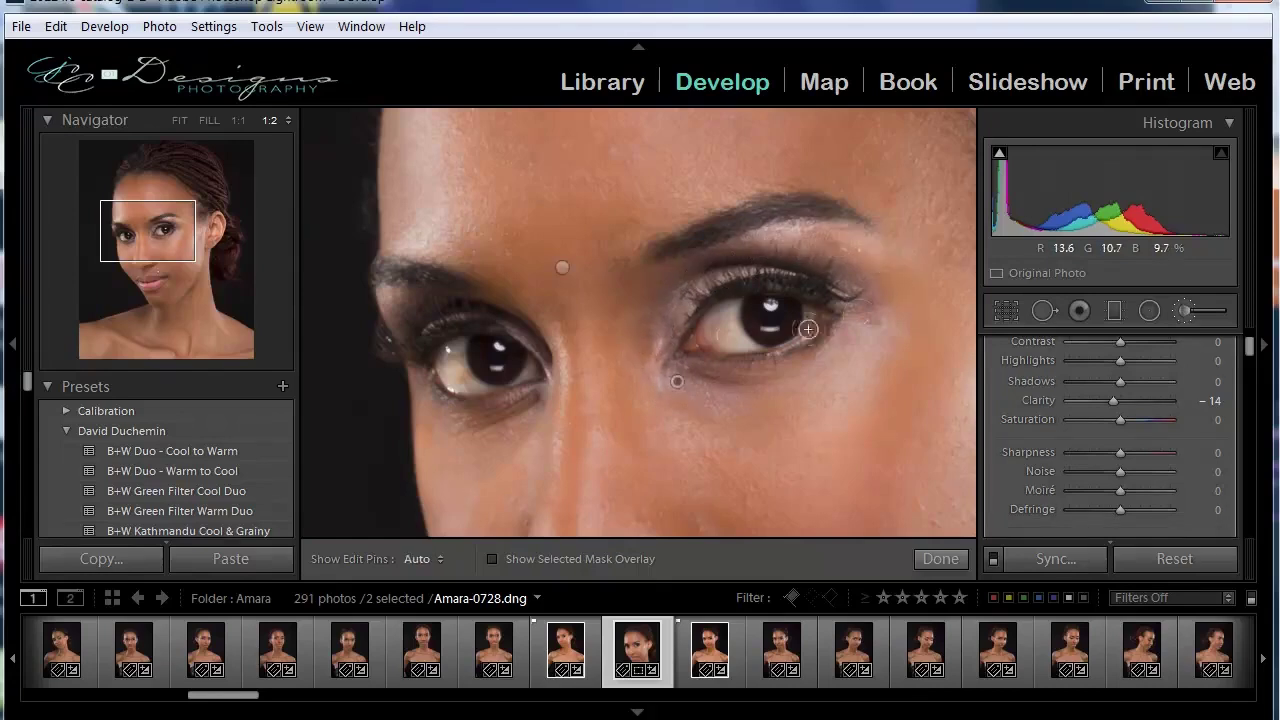
key(h)
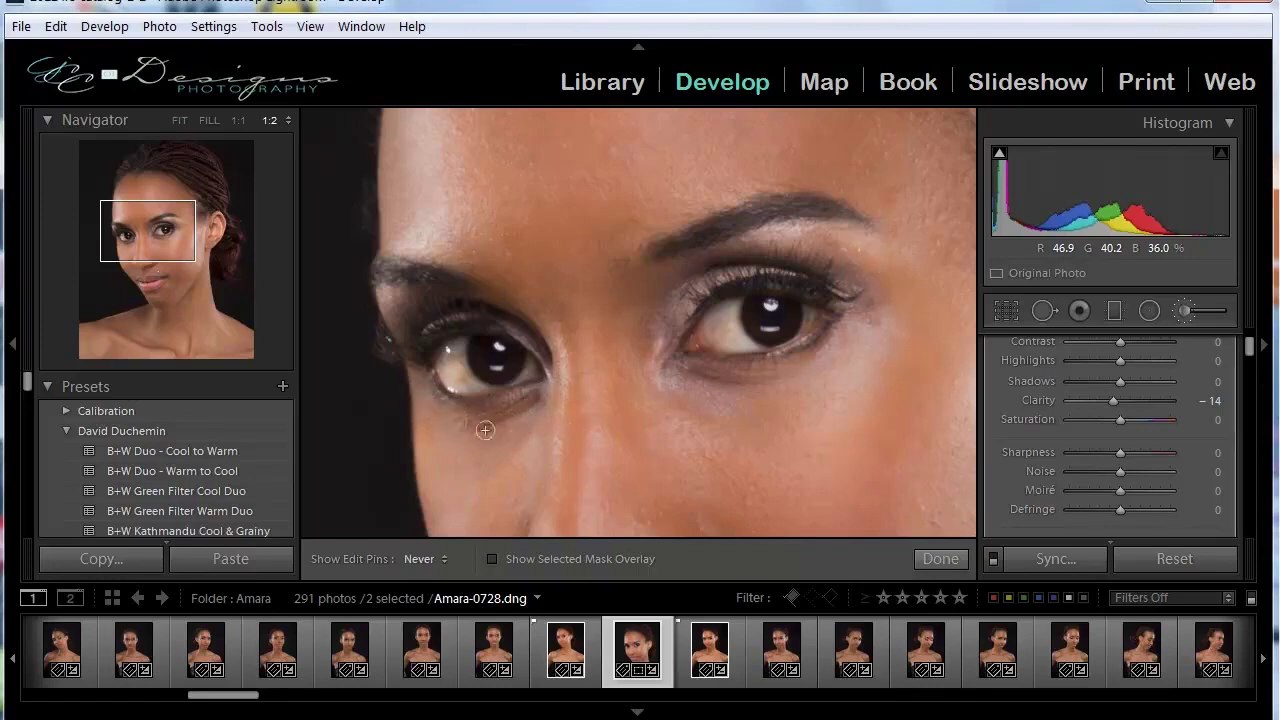
key(h)
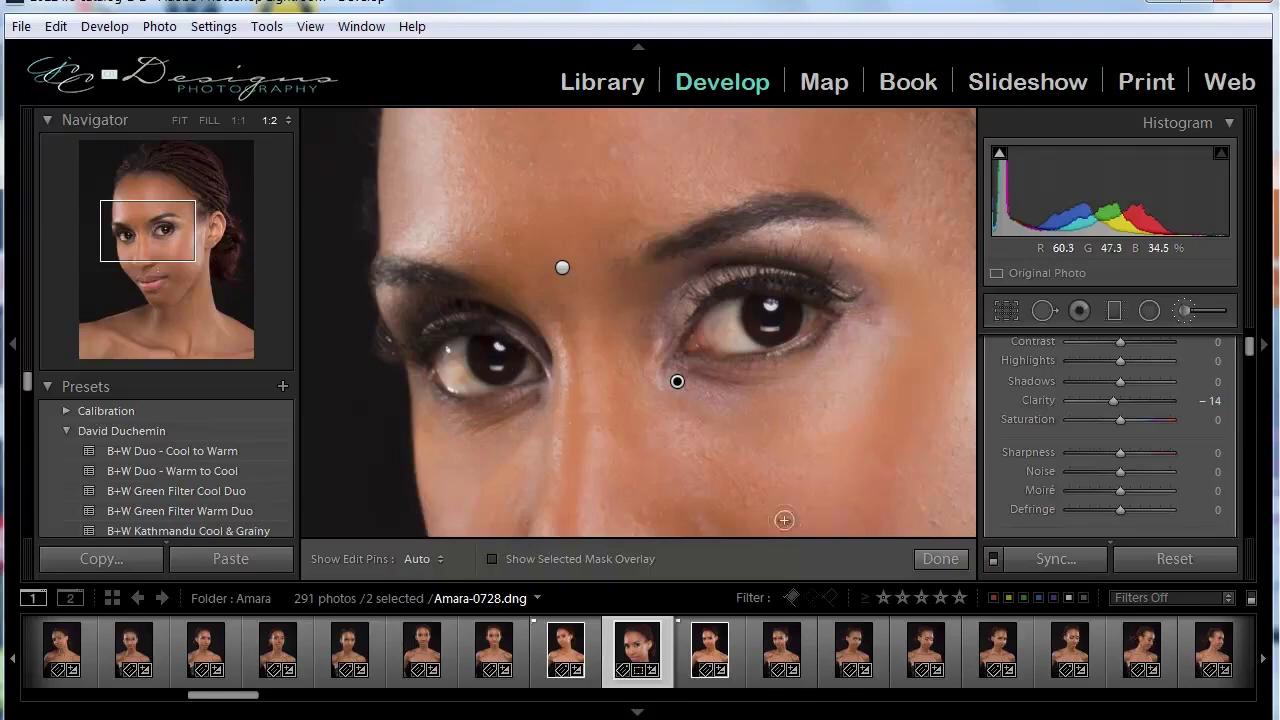
click(1186, 310)
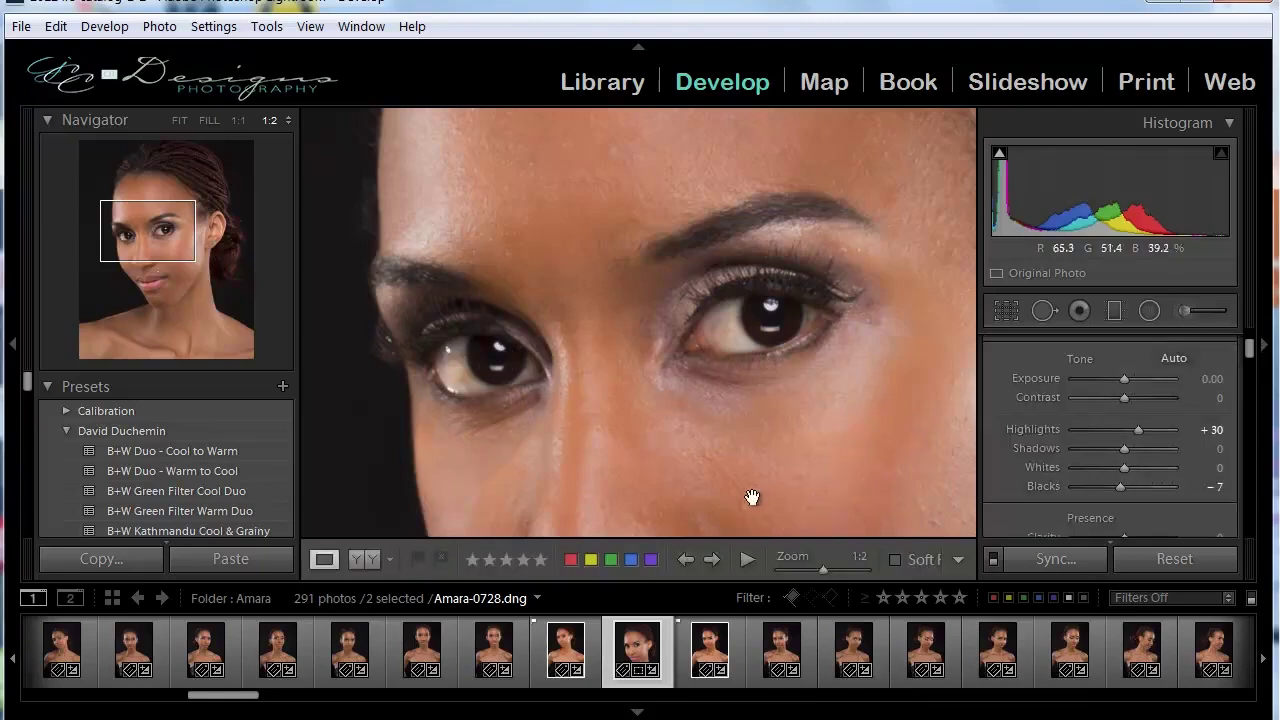
Step: With Clarity reset to 0 and Exposure kept at 0.08, paint a new brush mask over the whites of both eyes
mouse_move(563, 460)
mouse_down()
mouse_move(603, 443)
mouse_move(594, 323)
mouse_move(557, 409)
mouse_up()
click(1186, 310)
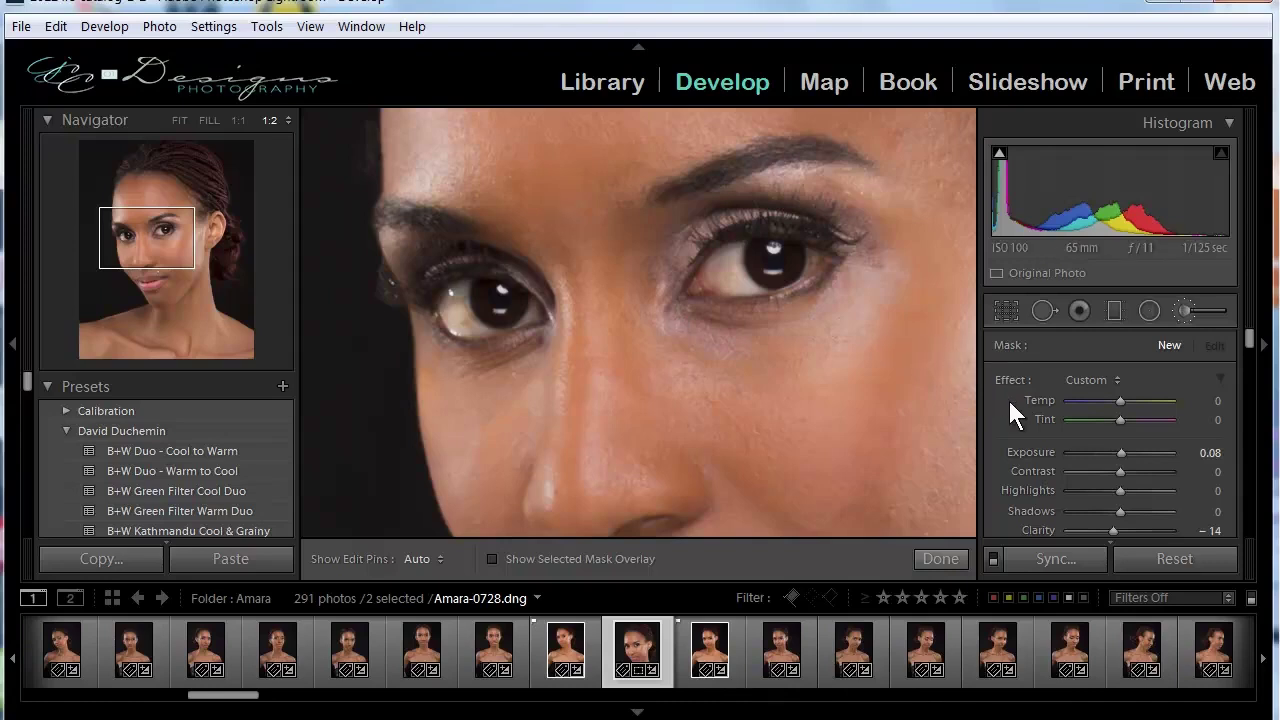
scroll(1007, 397, down, 1)
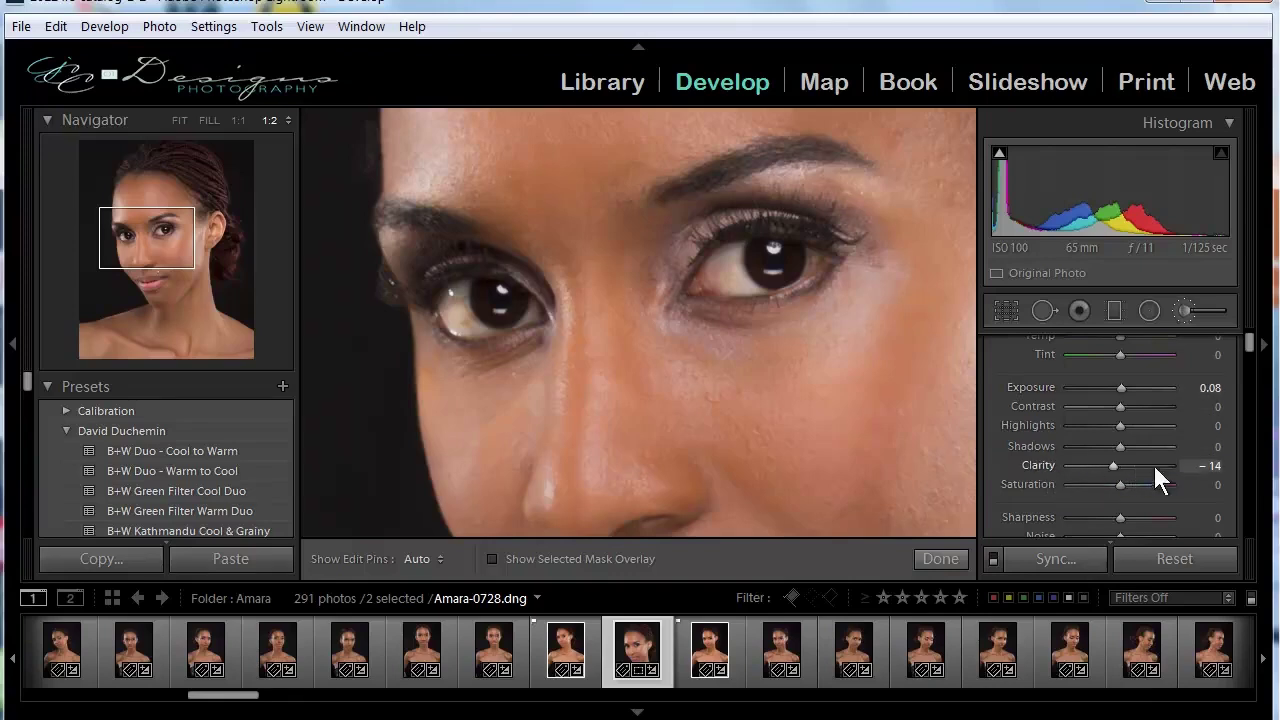
double_click(1036, 463)
key(h)
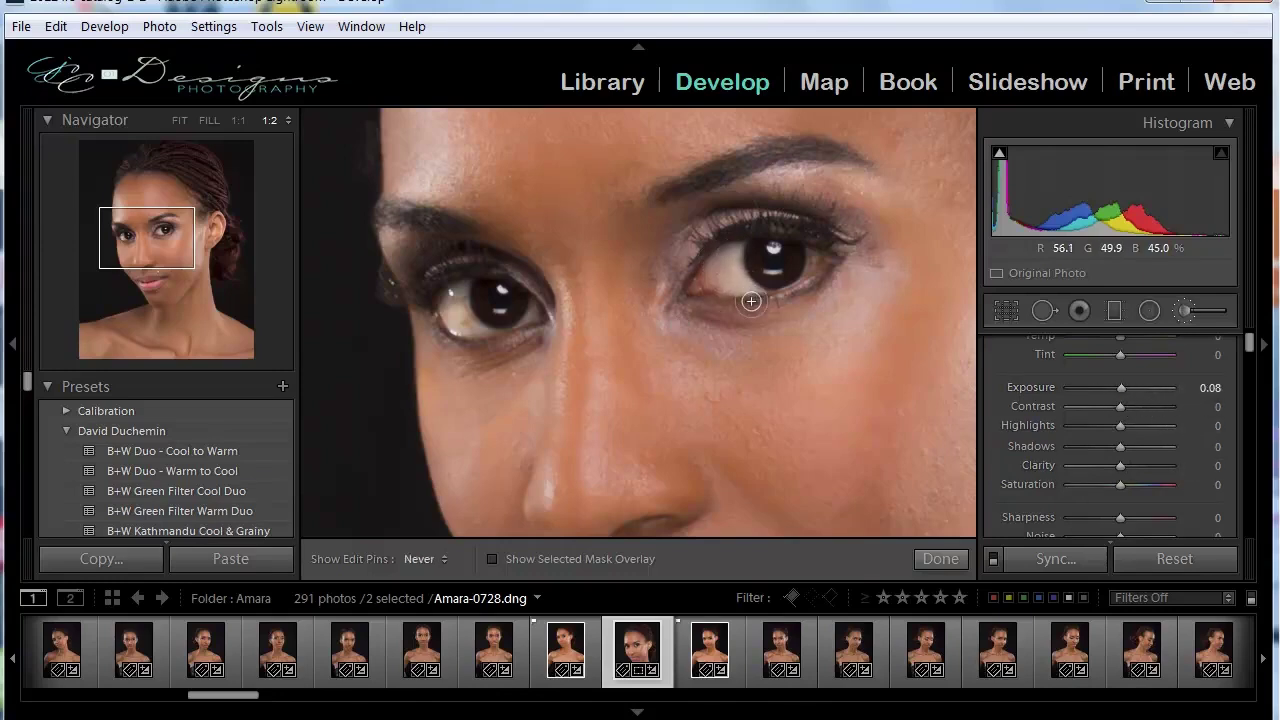
key(h)
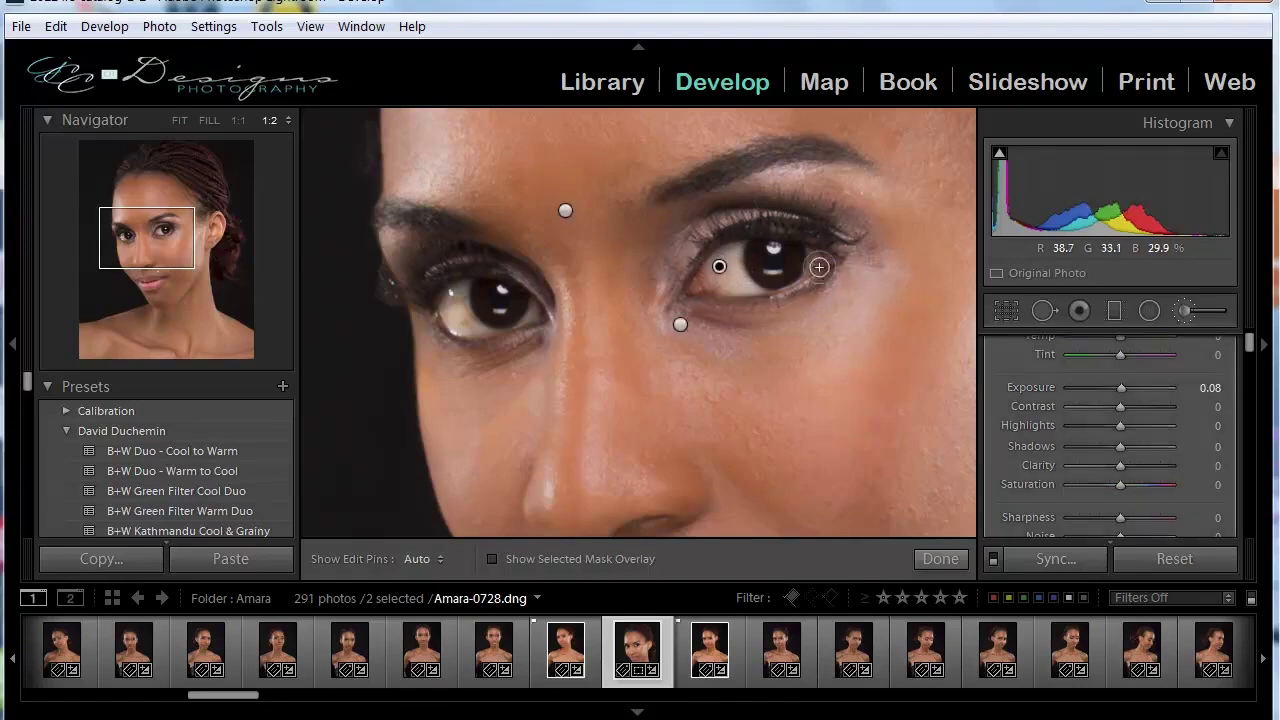
key(h)
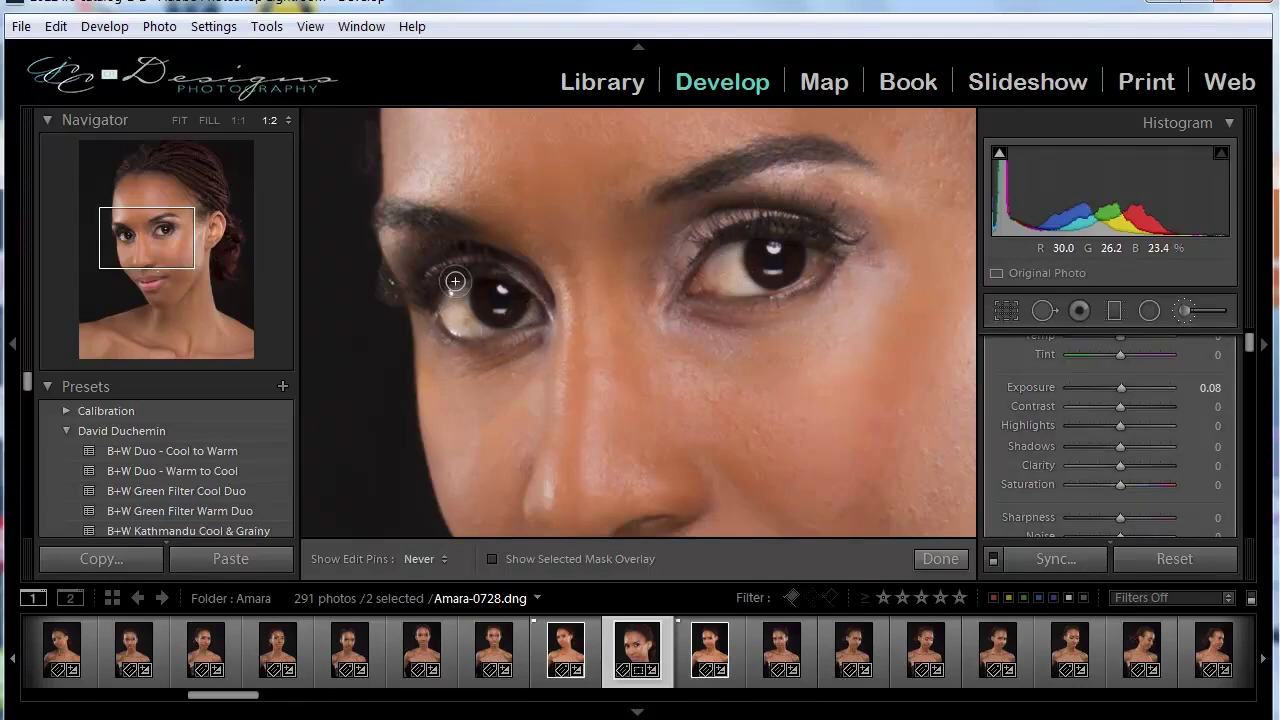
key(h)
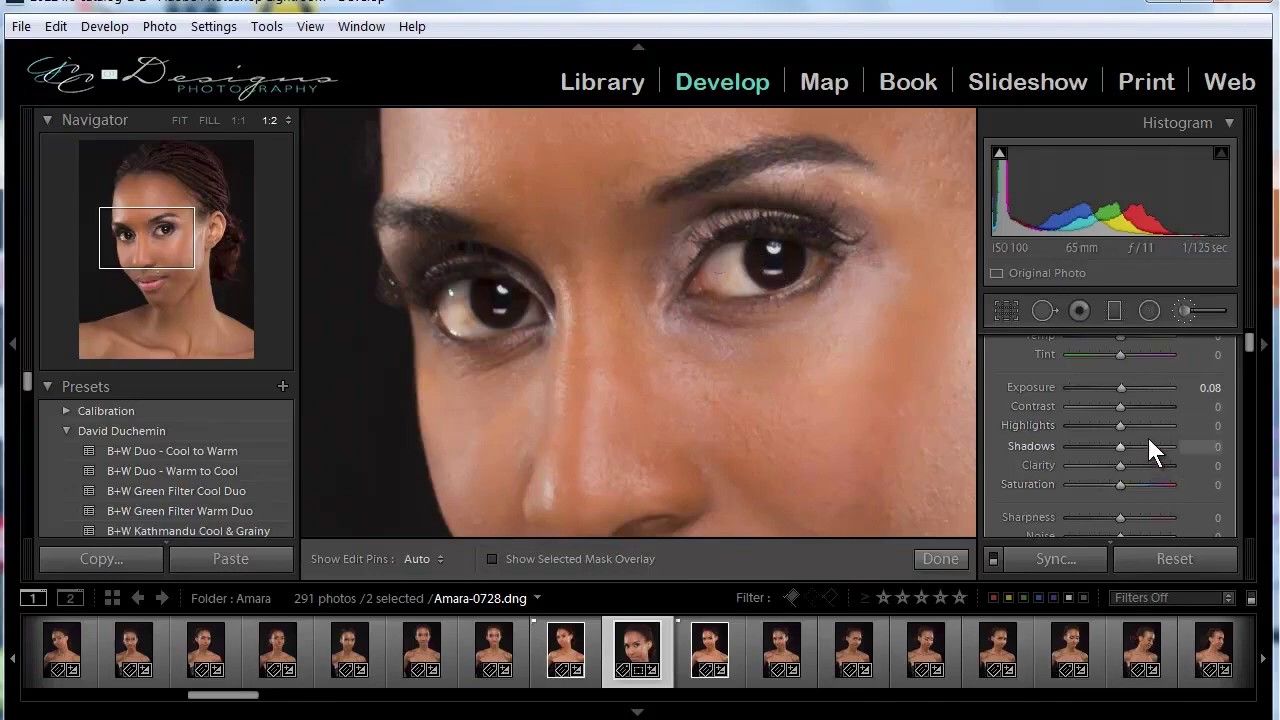
Step: Start another Adjustment Brush mask and set its Exposure to 0.23
scroll(1170, 490, up, 3)
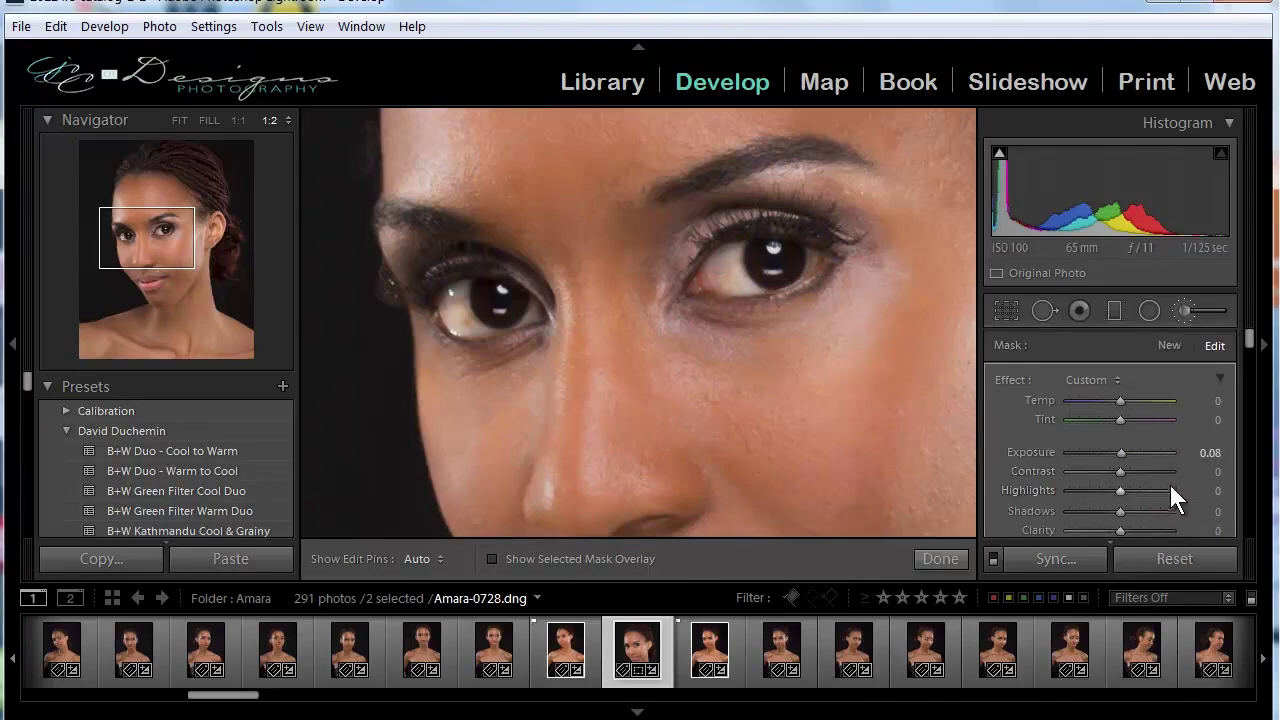
click(1169, 345)
scroll(1045, 455, down, 2)
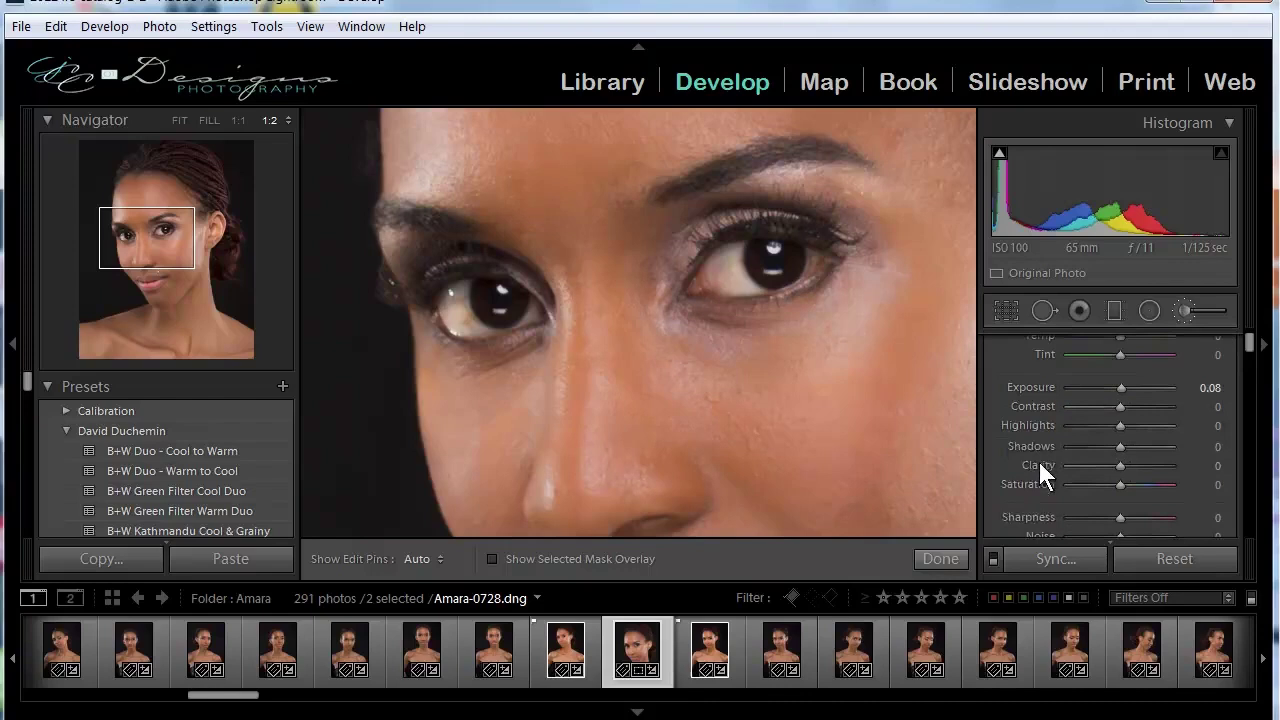
key(Up)
key(Up)
key(Up)
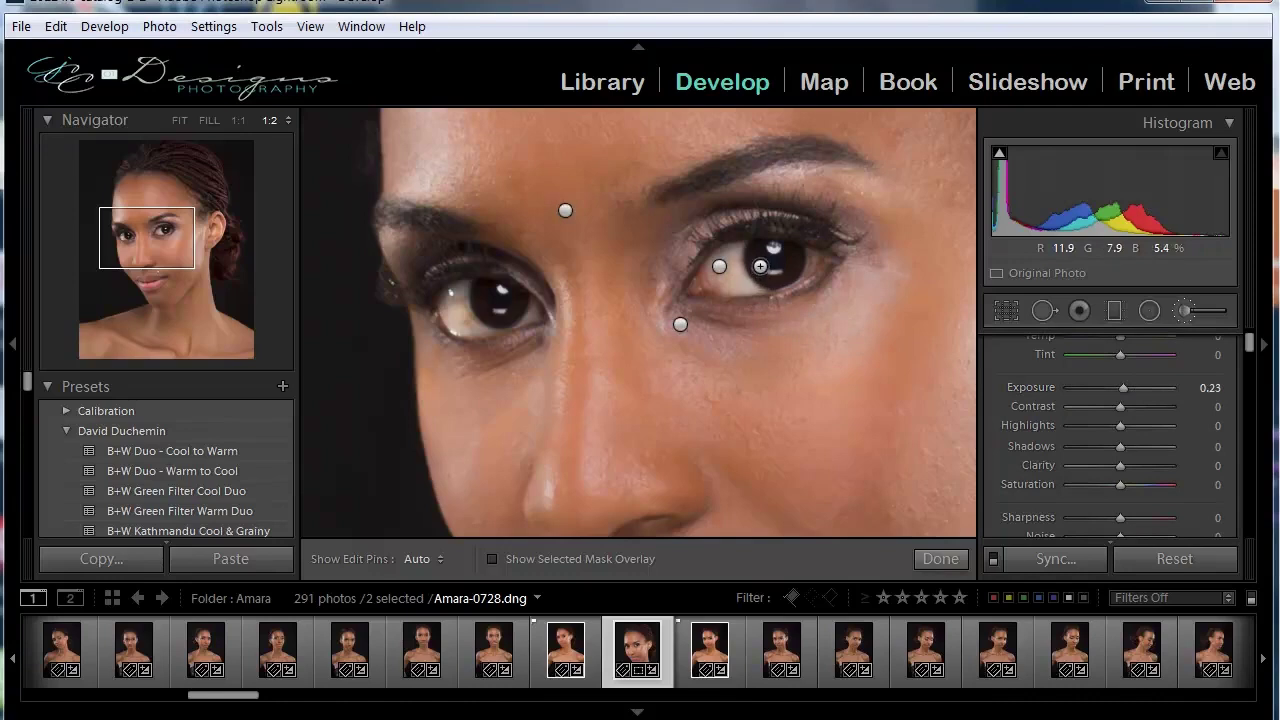
Step: Brush over the irises of both eyes, set the mask's Exposure to 0.31 and close the Adjustment Brush
key(h)
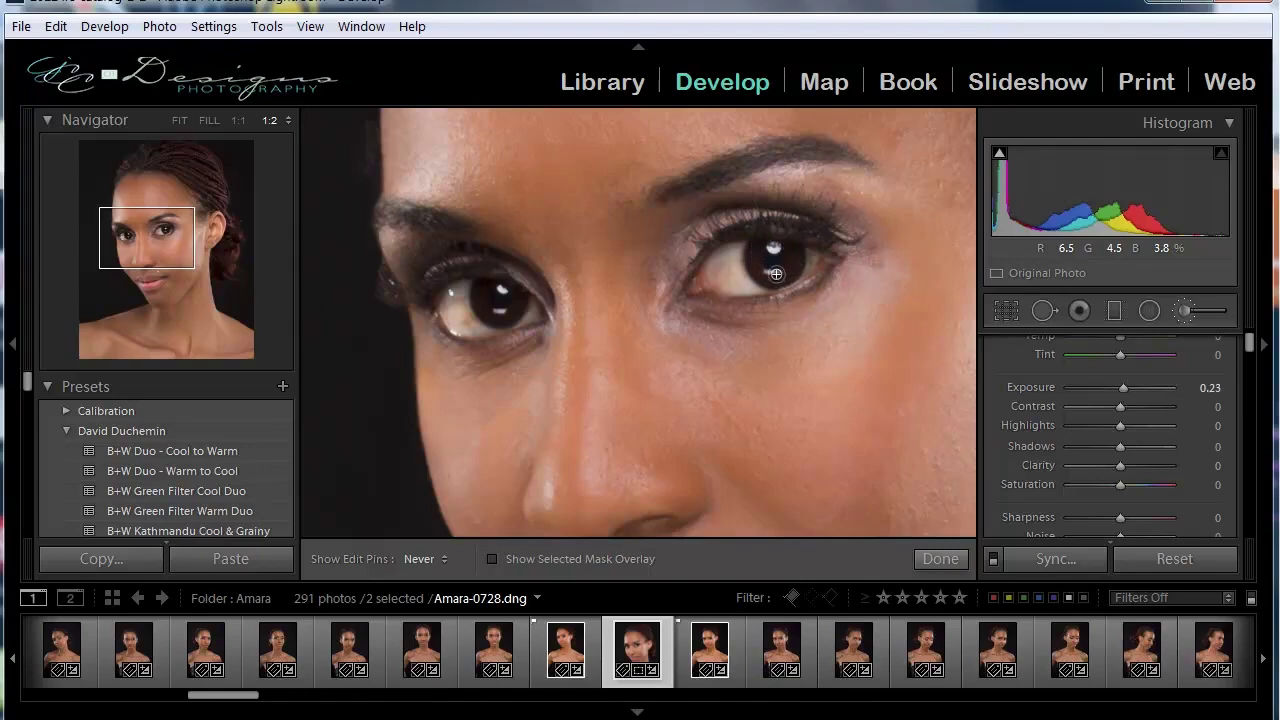
key(h)
key(h)
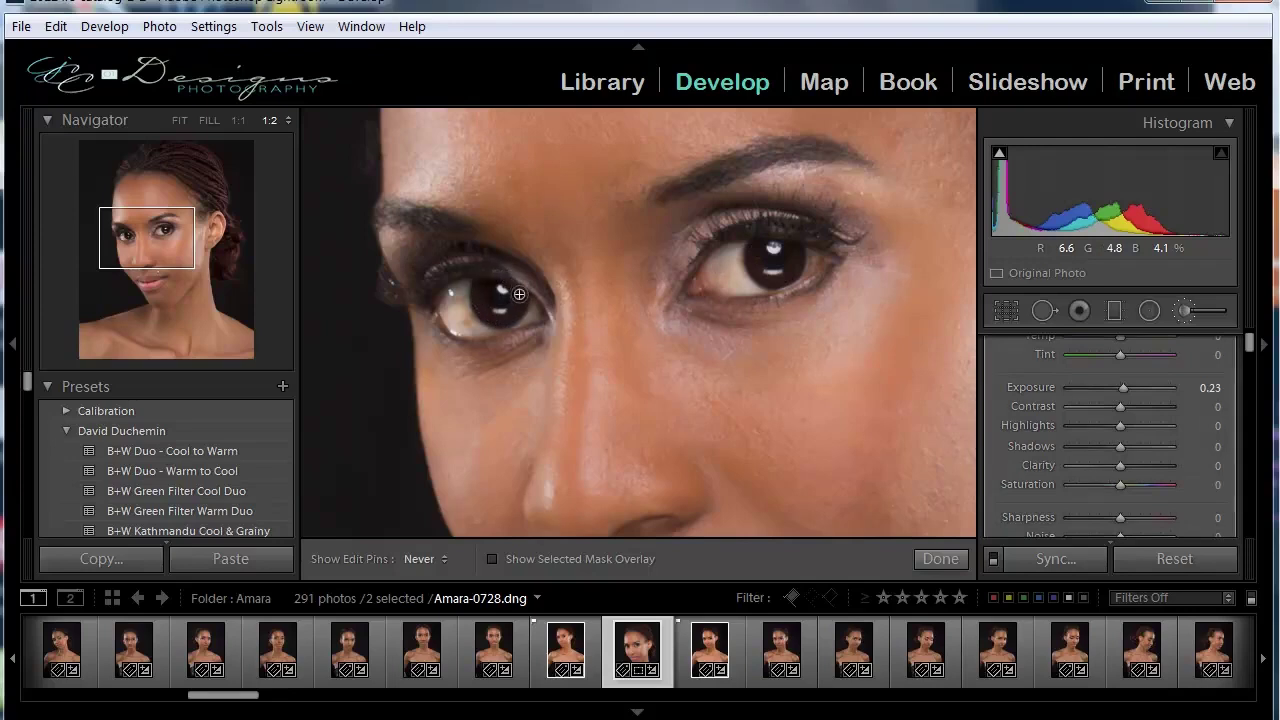
key(h)
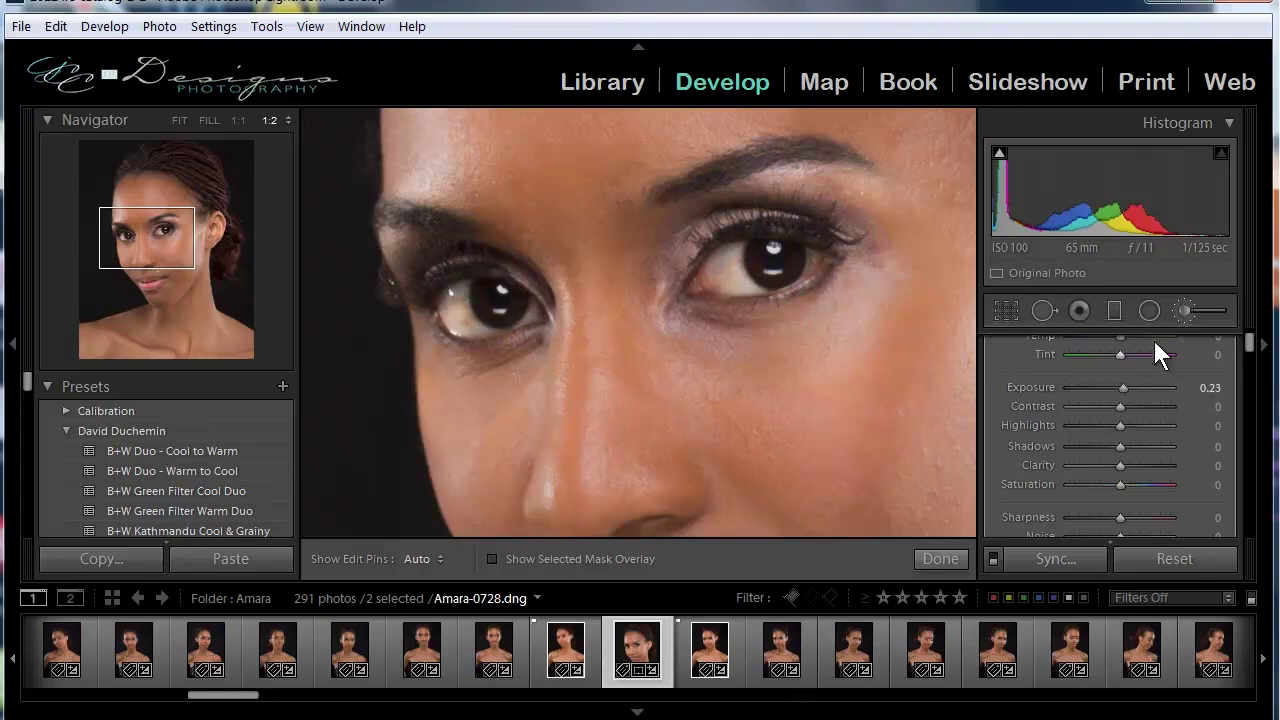
mouse_move(1123, 384)
mouse_down()
mouse_move(1162, 374)
mouse_move(1046, 396)
mouse_move(1124, 389)
mouse_up()
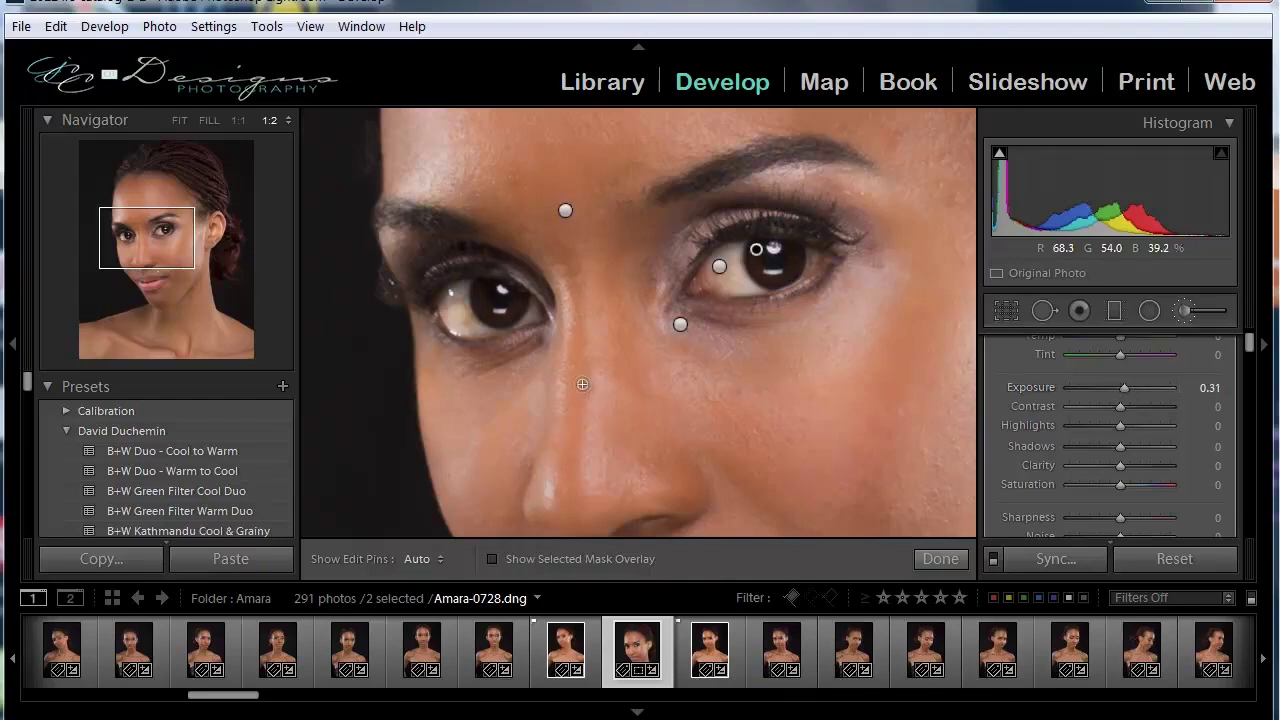
click(1180, 309)
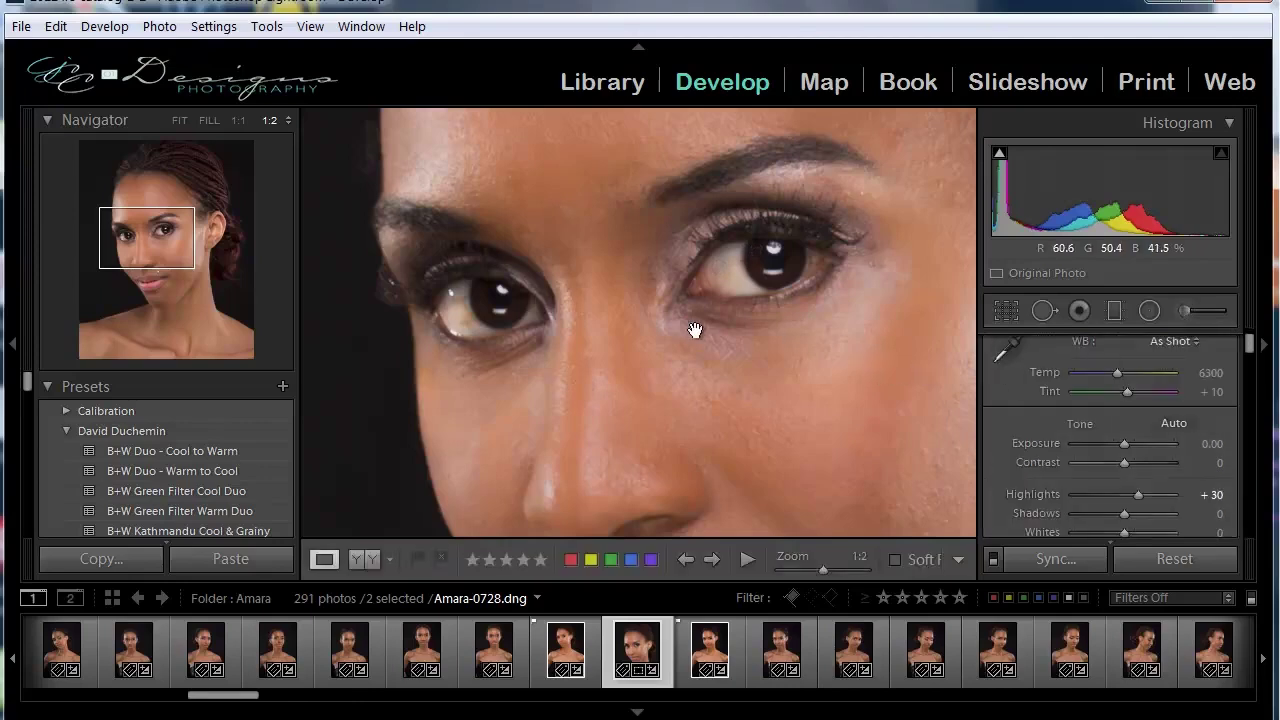
Step: Examine the mouth, chin, cheek and eyes of the retouched portrait up close
drag(640, 440, 606, 266)
drag(704, 501, 612, 330)
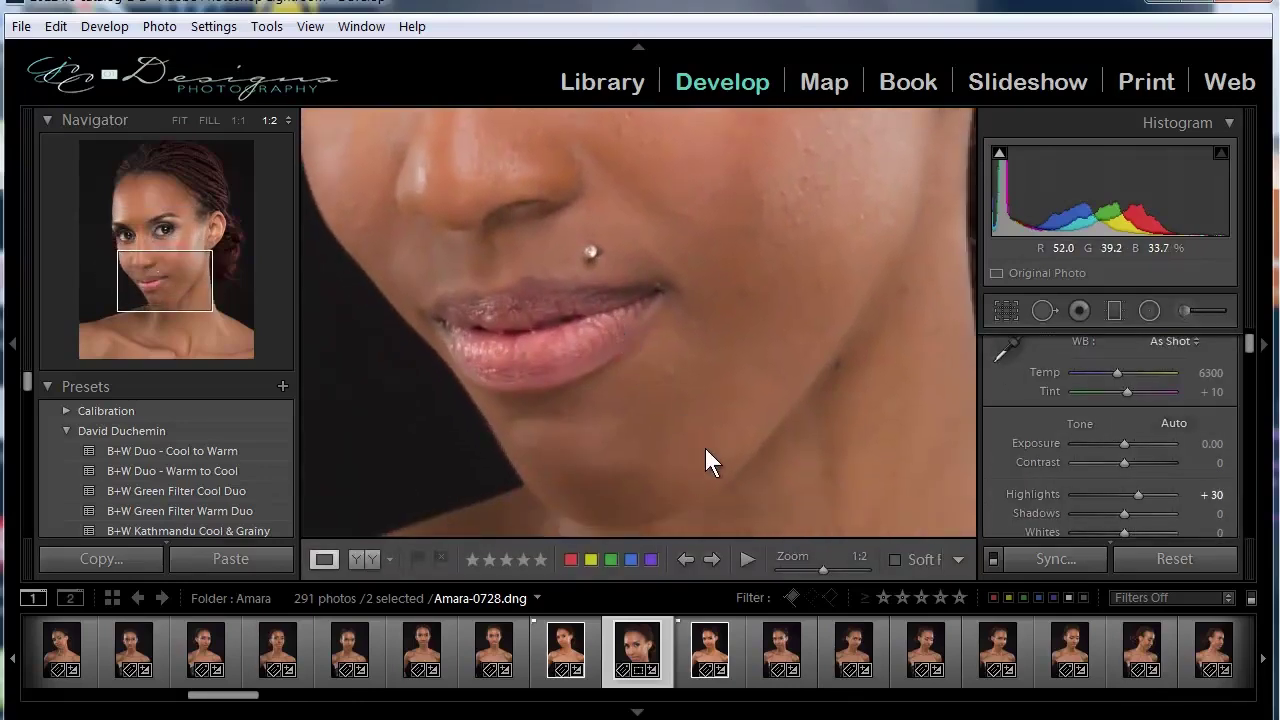
drag(705, 448, 643, 423)
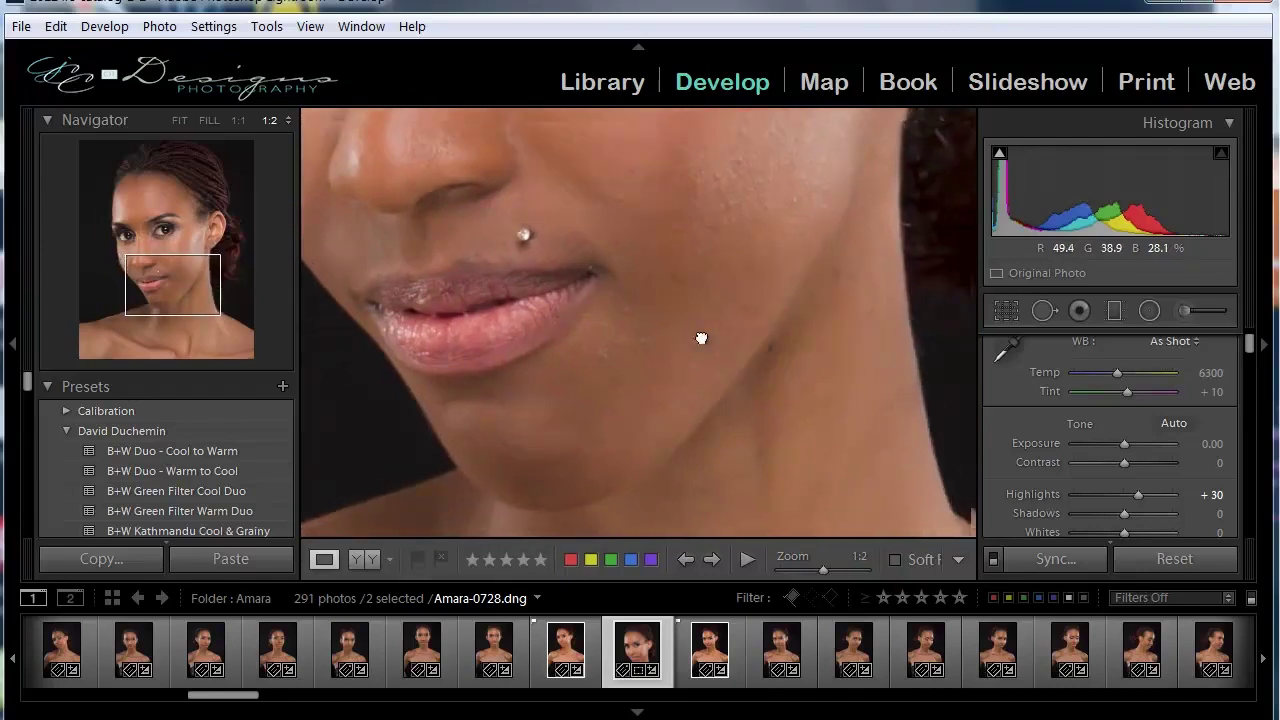
drag(706, 325, 686, 463)
drag(629, 237, 697, 340)
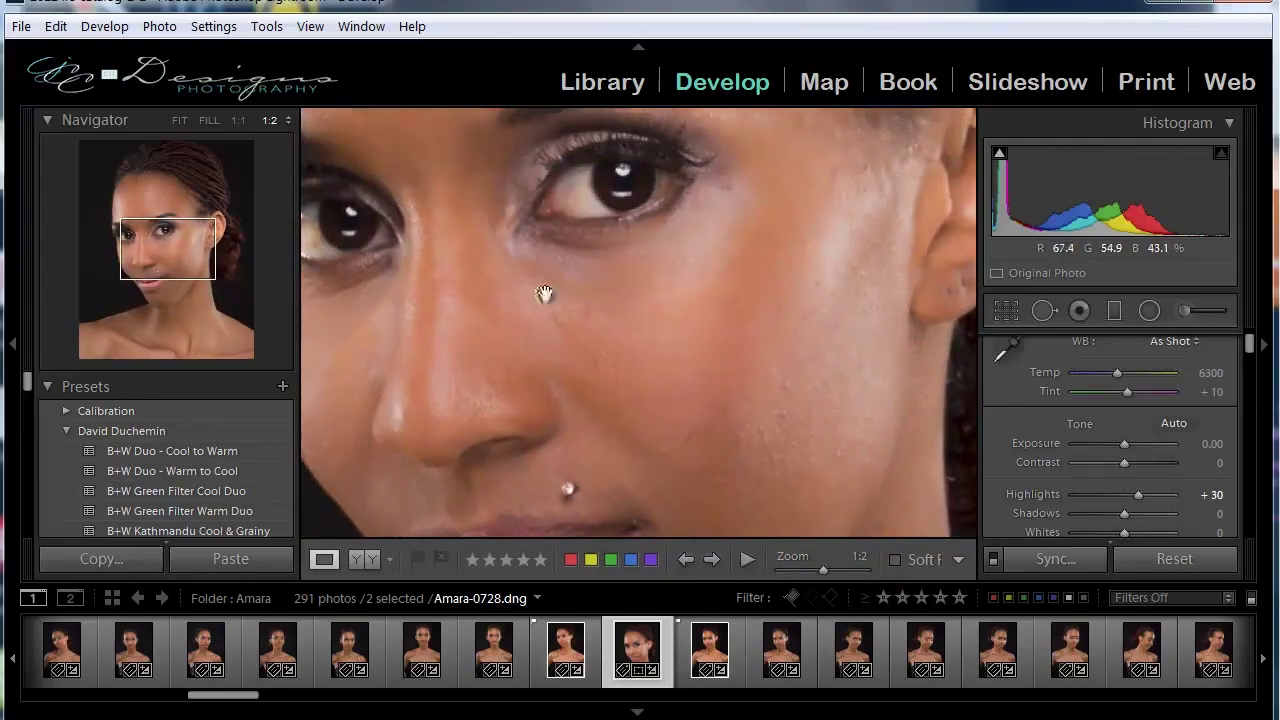
drag(571, 366, 697, 360)
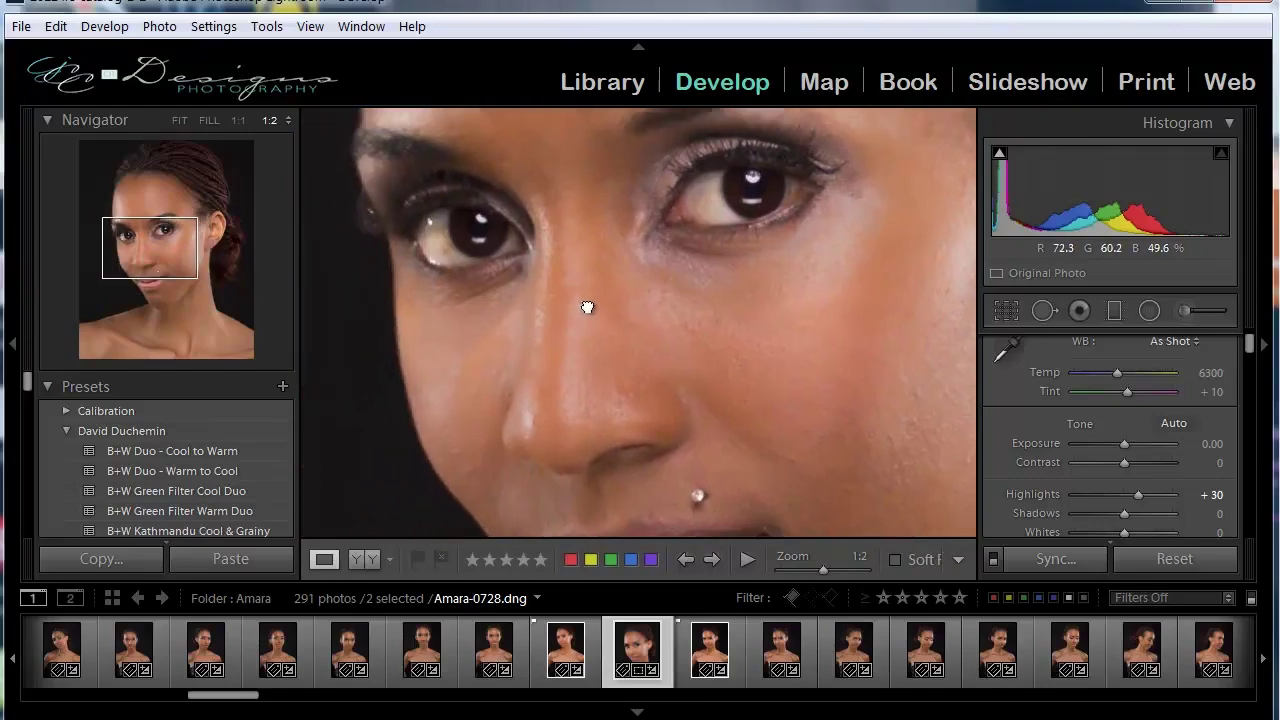
Step: Heal small spots on both cheeks, the nose, below the eye and beside its outer corner, using a spot size of 28
click(1044, 310)
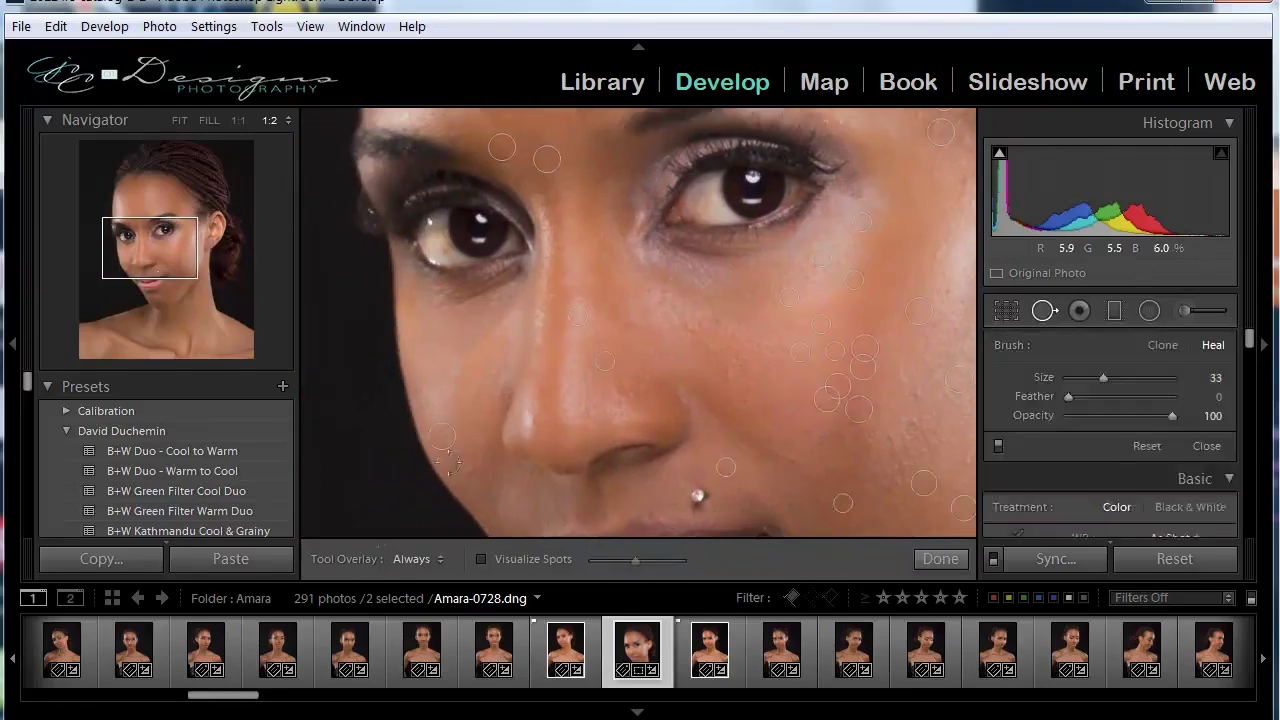
scroll(484, 462, down, 2)
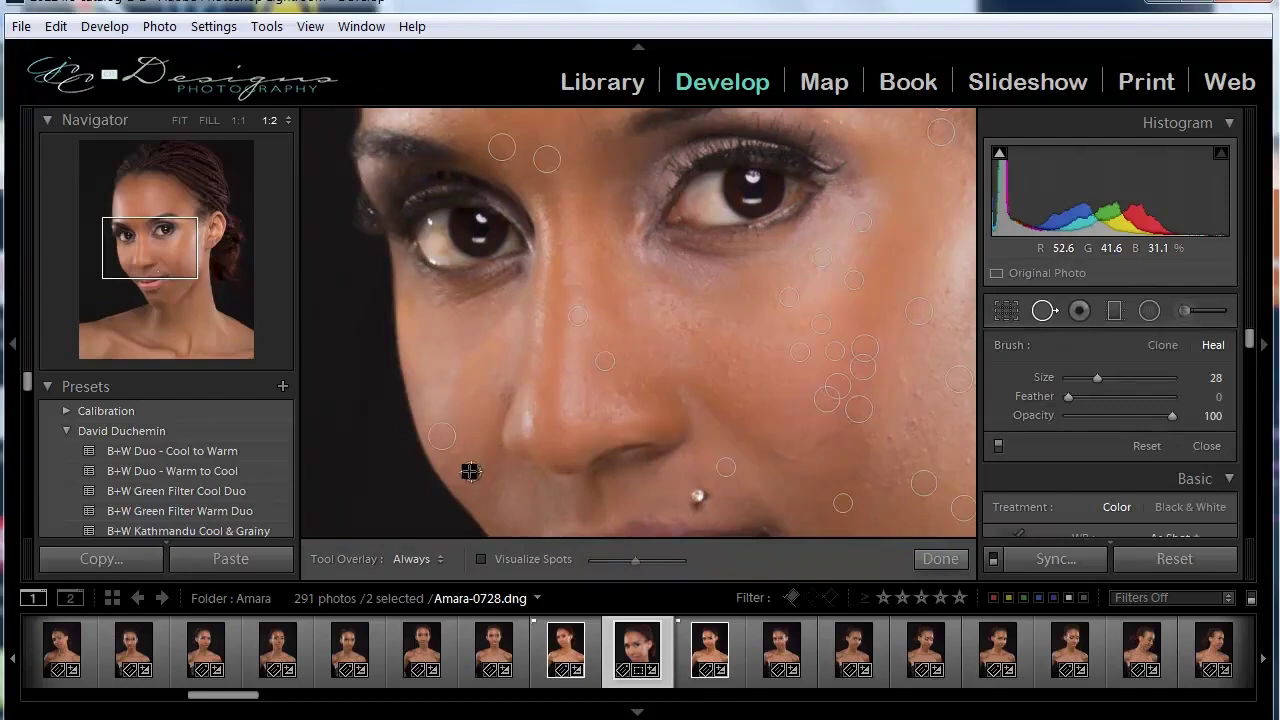
click(458, 451)
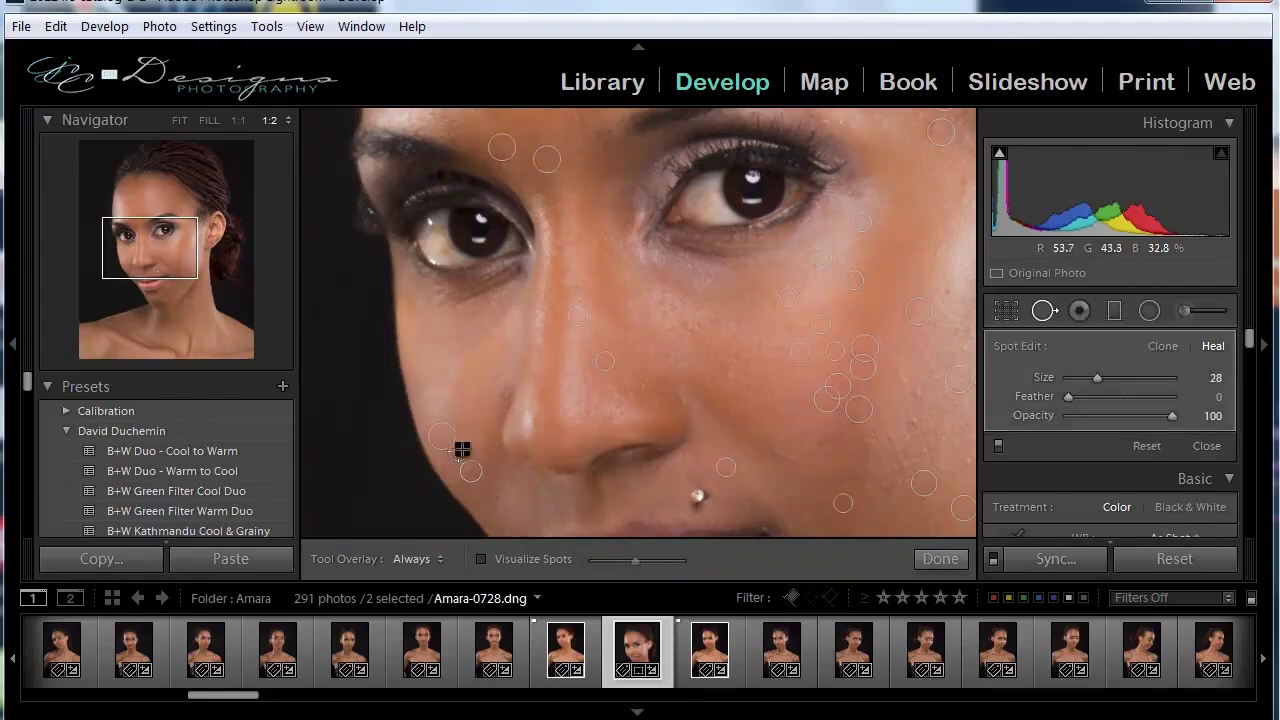
click(580, 379)
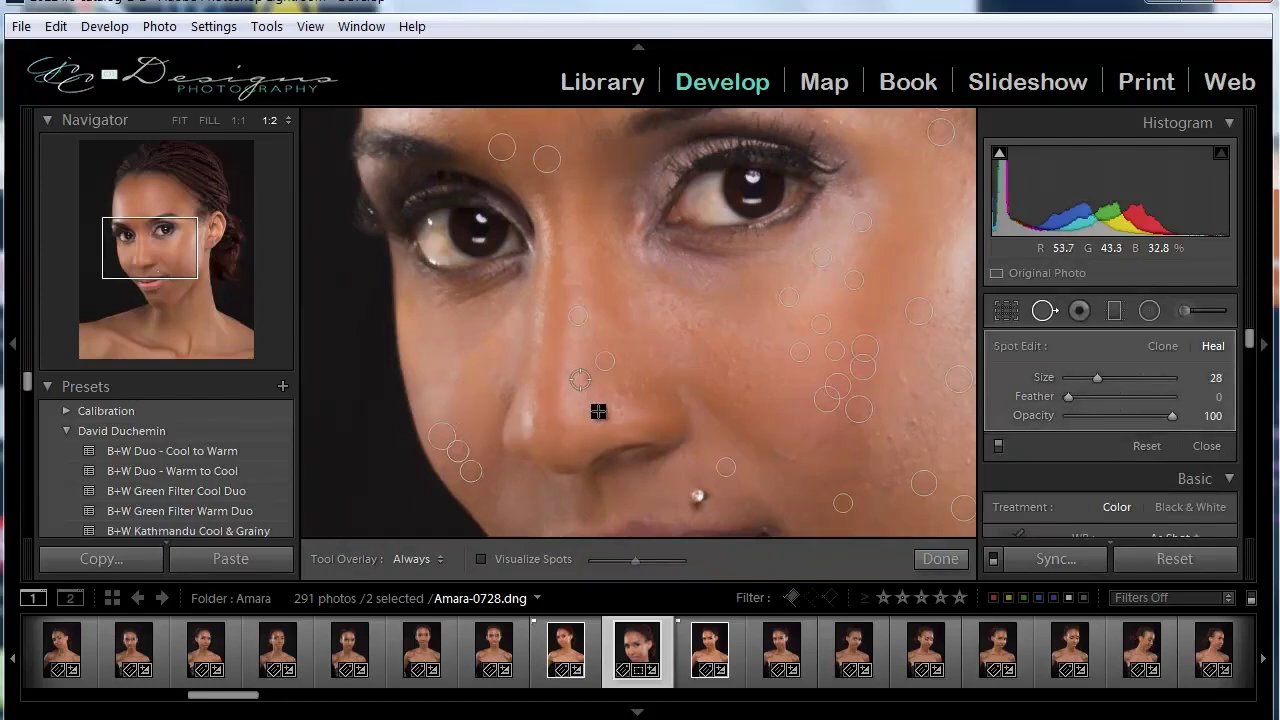
click(732, 376)
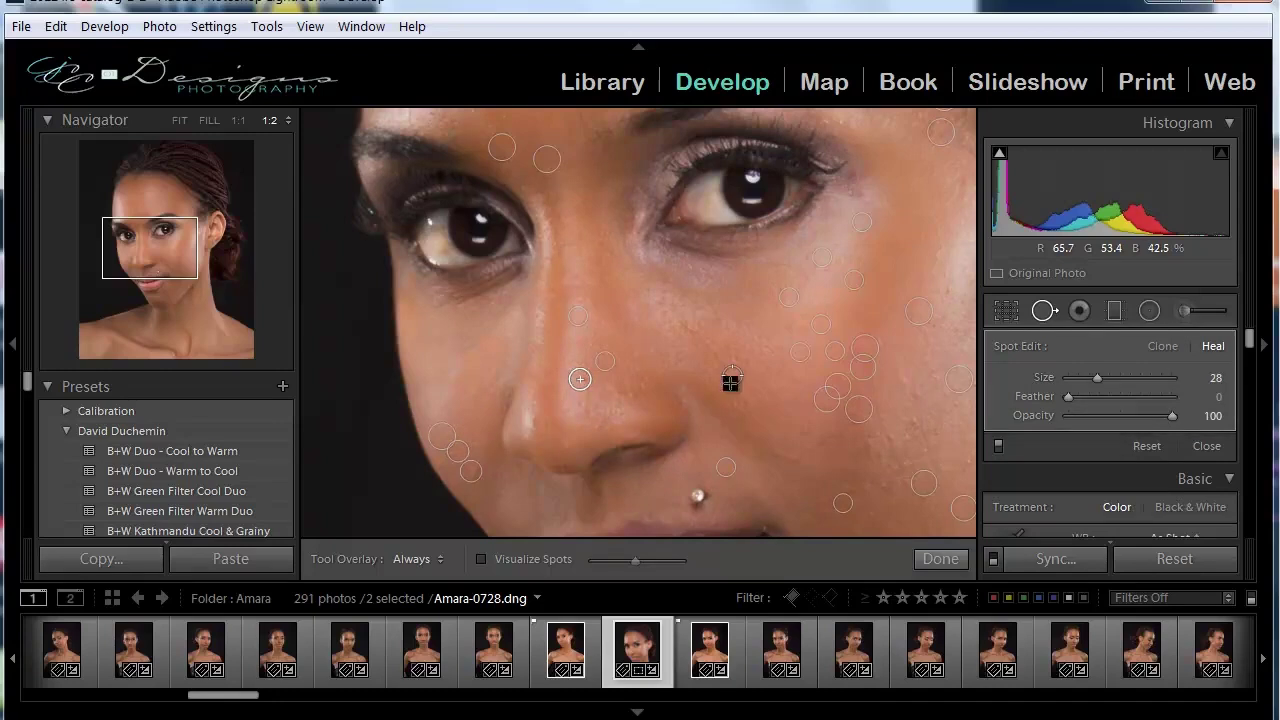
click(663, 295)
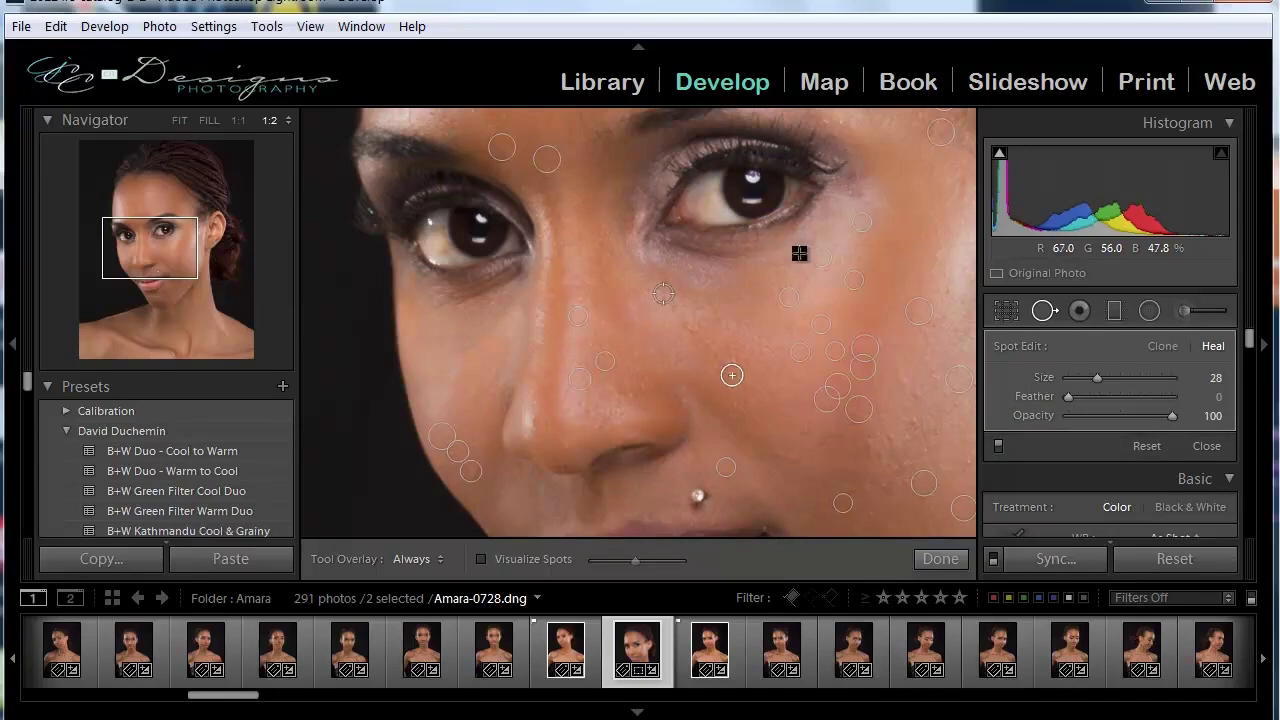
click(851, 192)
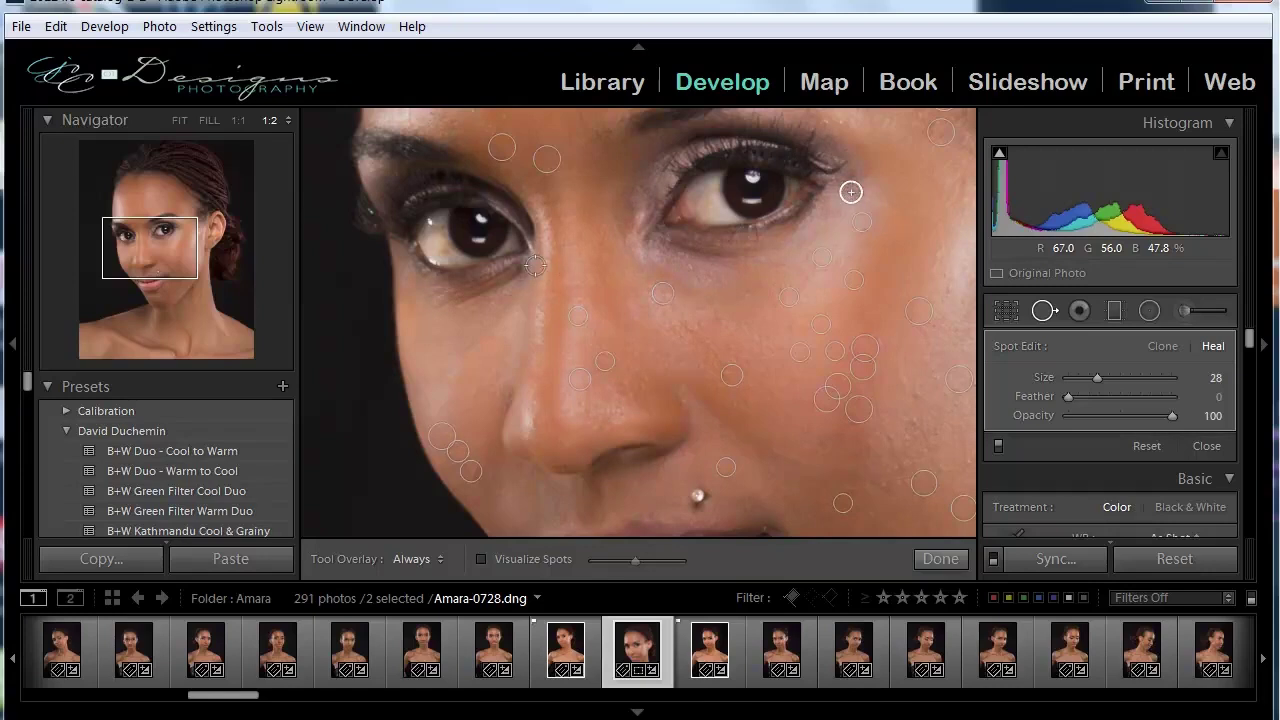
Step: Heal a remaining spot mid-forehead, close Spot Removal and return to the full portrait view
scroll(598, 420, up, 8)
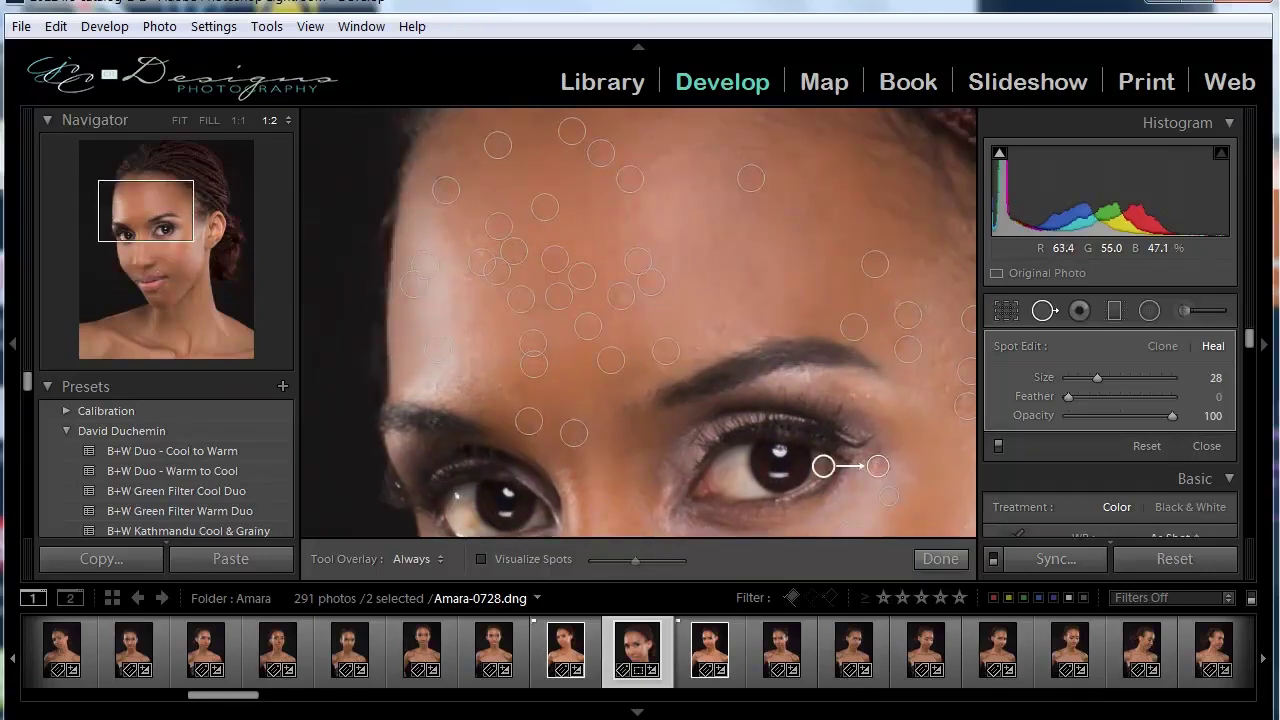
click(615, 221)
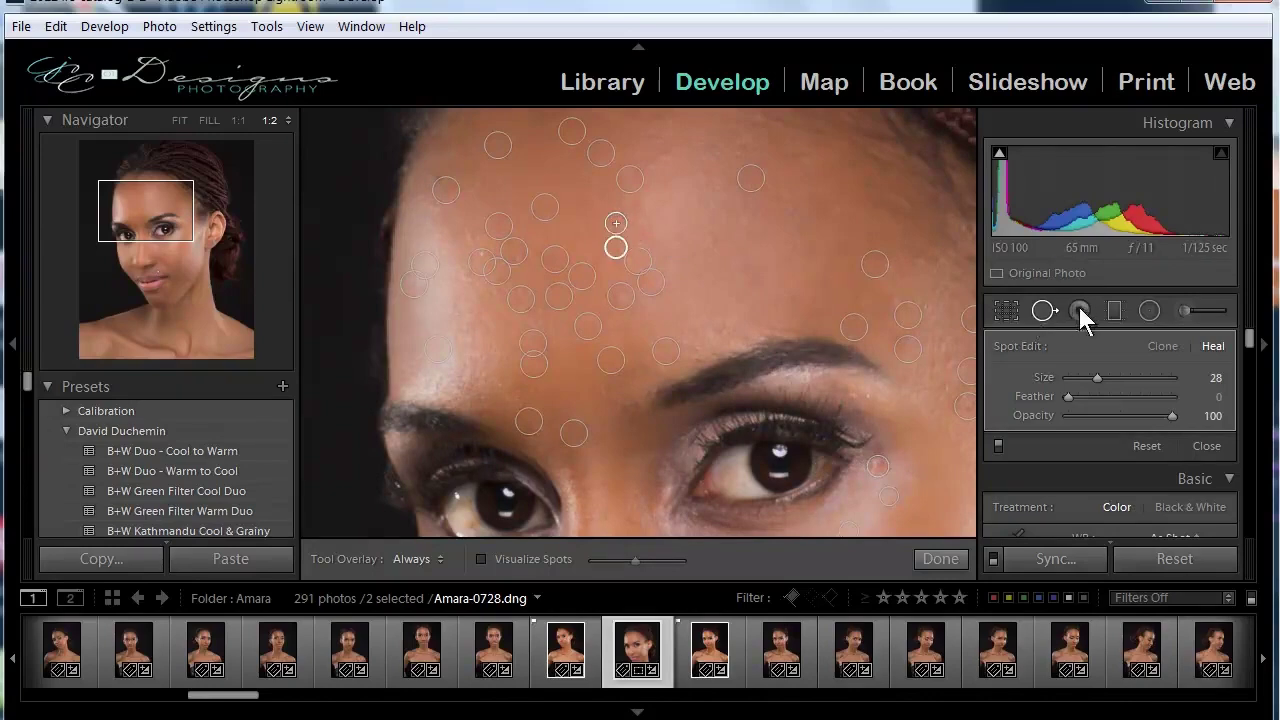
click(1043, 311)
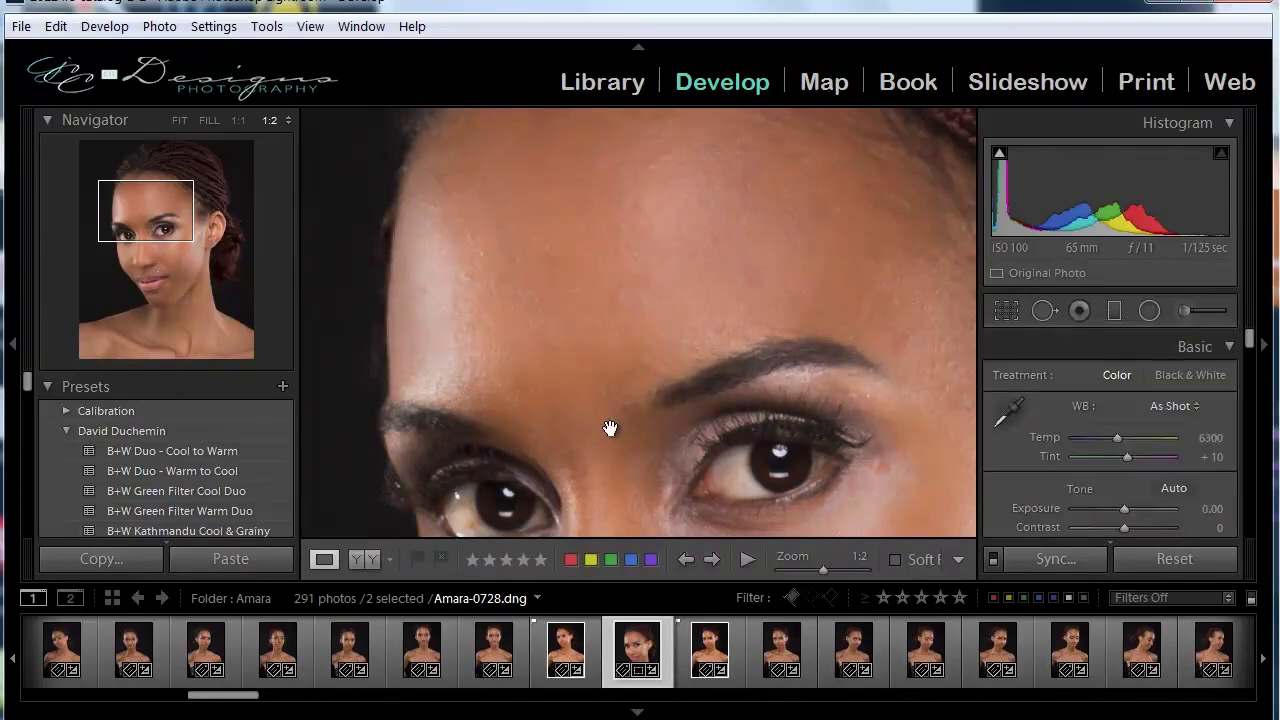
click(606, 356)
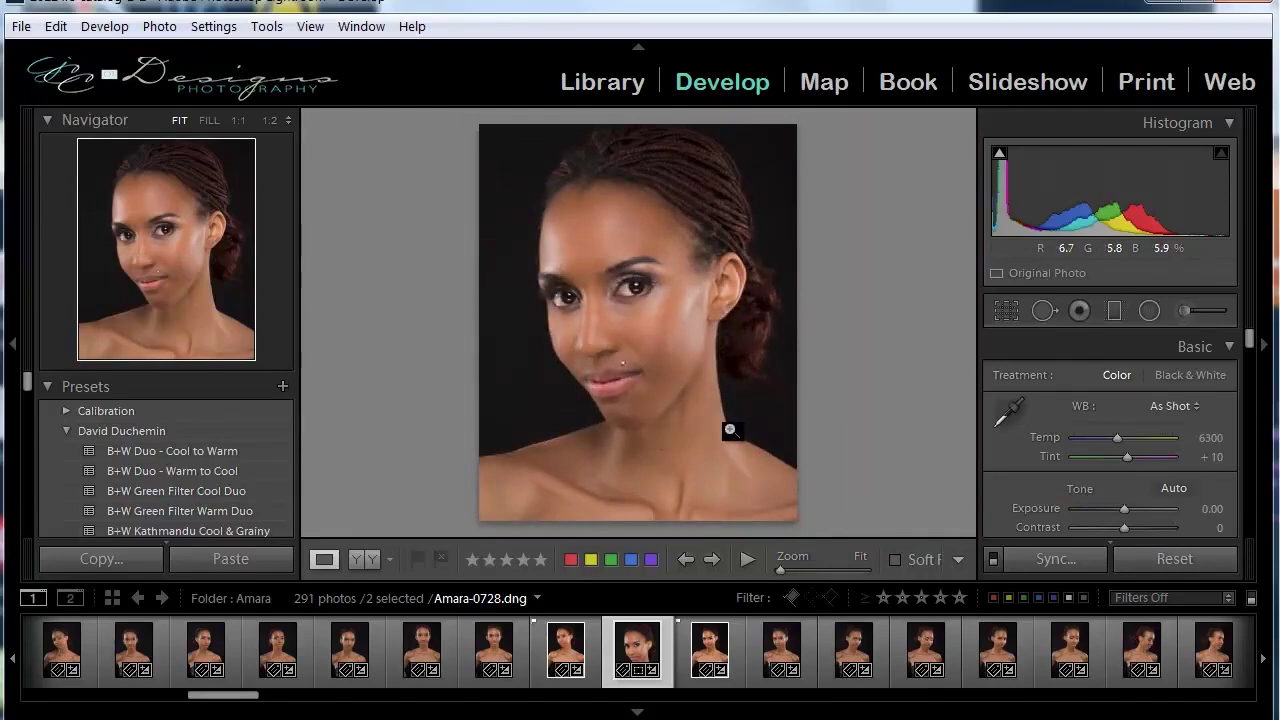
Step: Start a new Adjustment Brush mask and lower the brush Flow to 49
click(1189, 314)
scroll(1022, 464, down, 2)
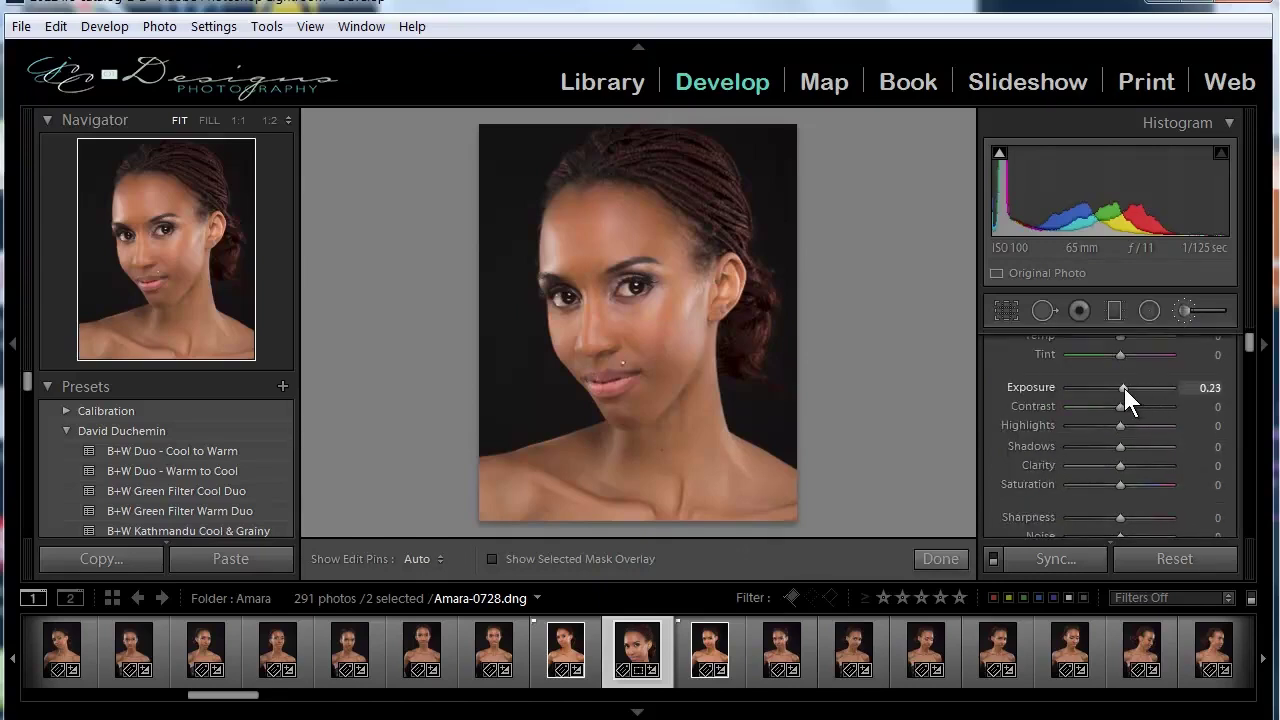
drag(1124, 387, 1123, 387)
scroll(1020, 426, down, 5)
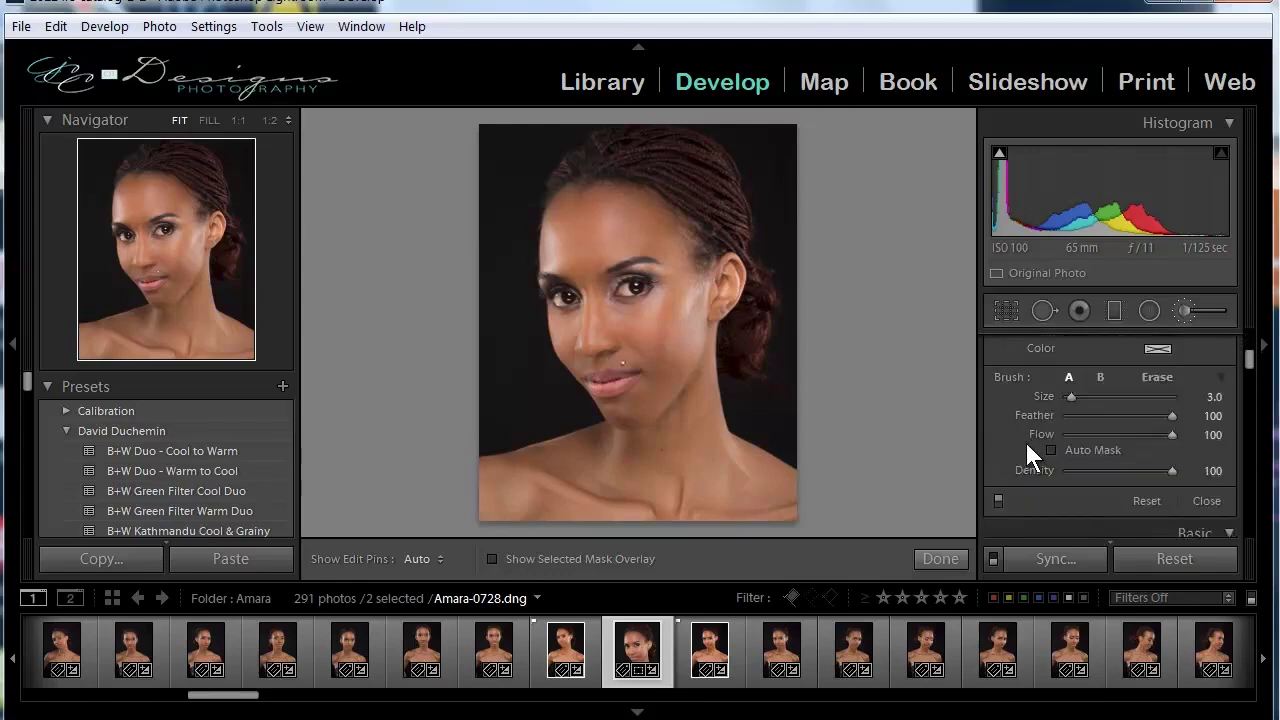
drag(1173, 434, 1120, 438)
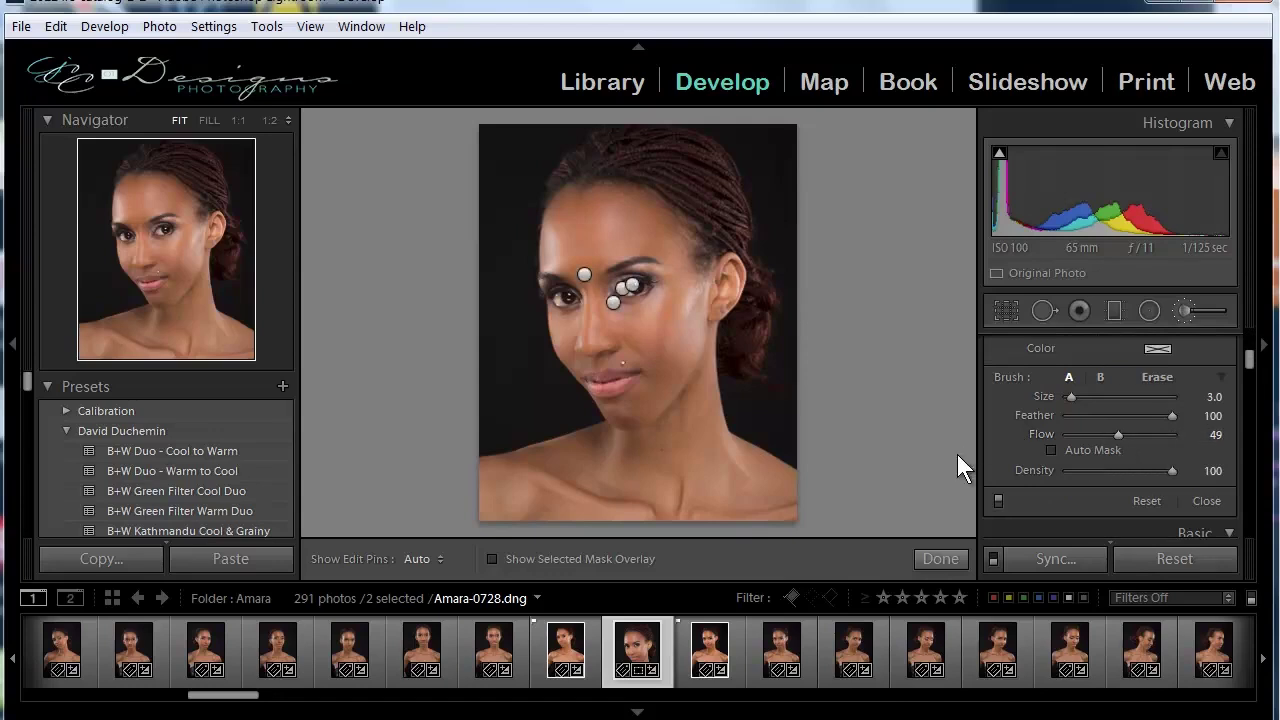
Step: Set the new brush mask's Exposure to 0.16
scroll(1007, 408, up, 8)
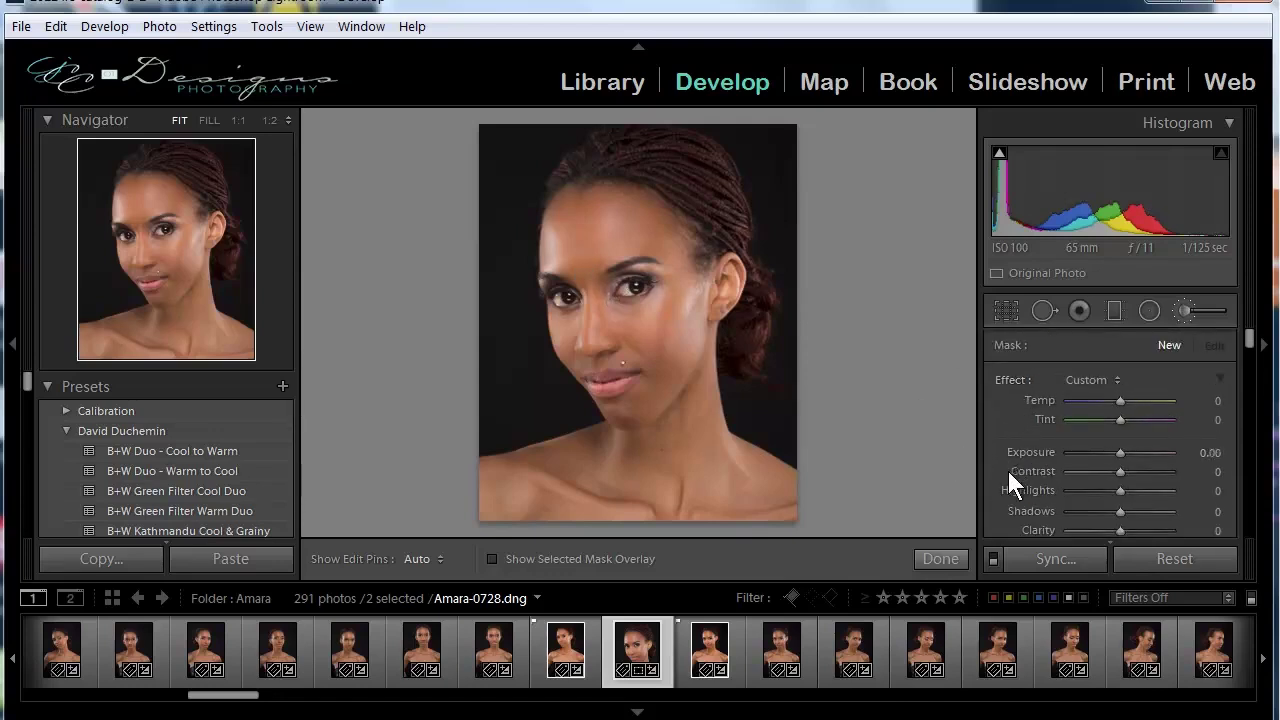
scroll(1008, 471, down, 8)
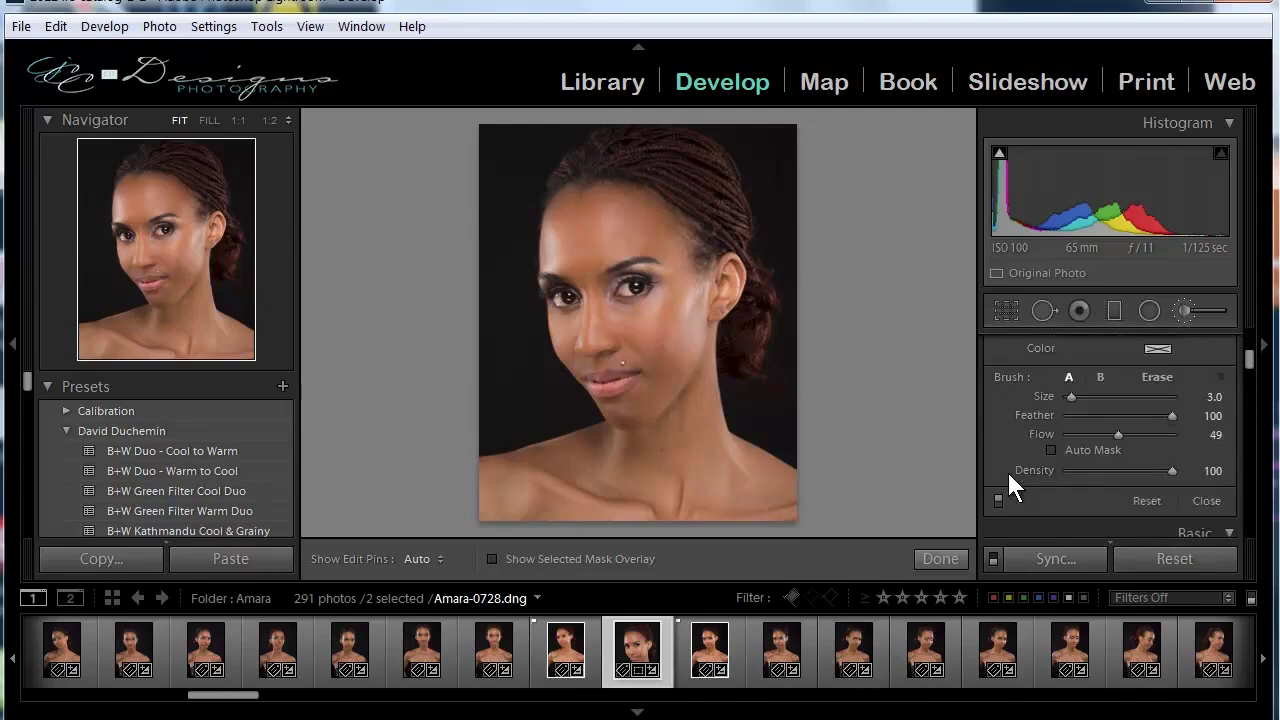
scroll(1008, 476, up, 5)
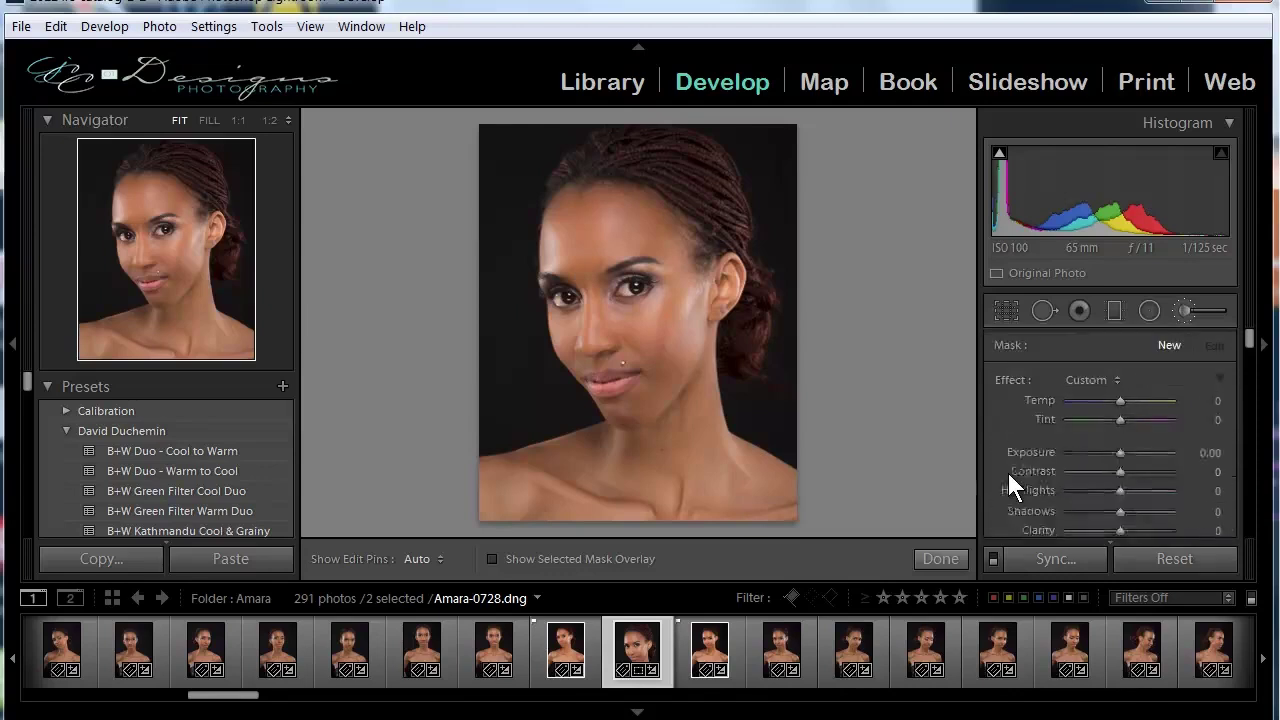
click(1197, 457)
text(0.16)
key(Return)
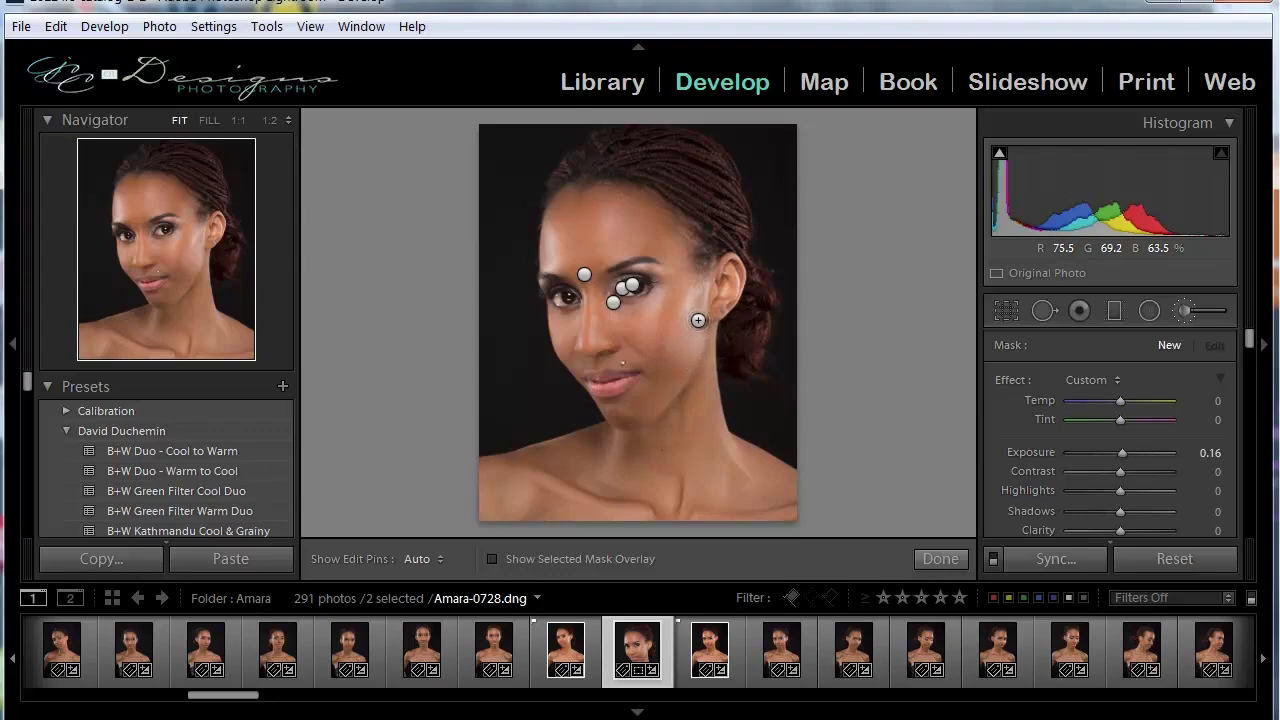
Step: Brush the brightening mask over the cheek beside the ear, the forehead and the brow with edit pins hidden
key(h)
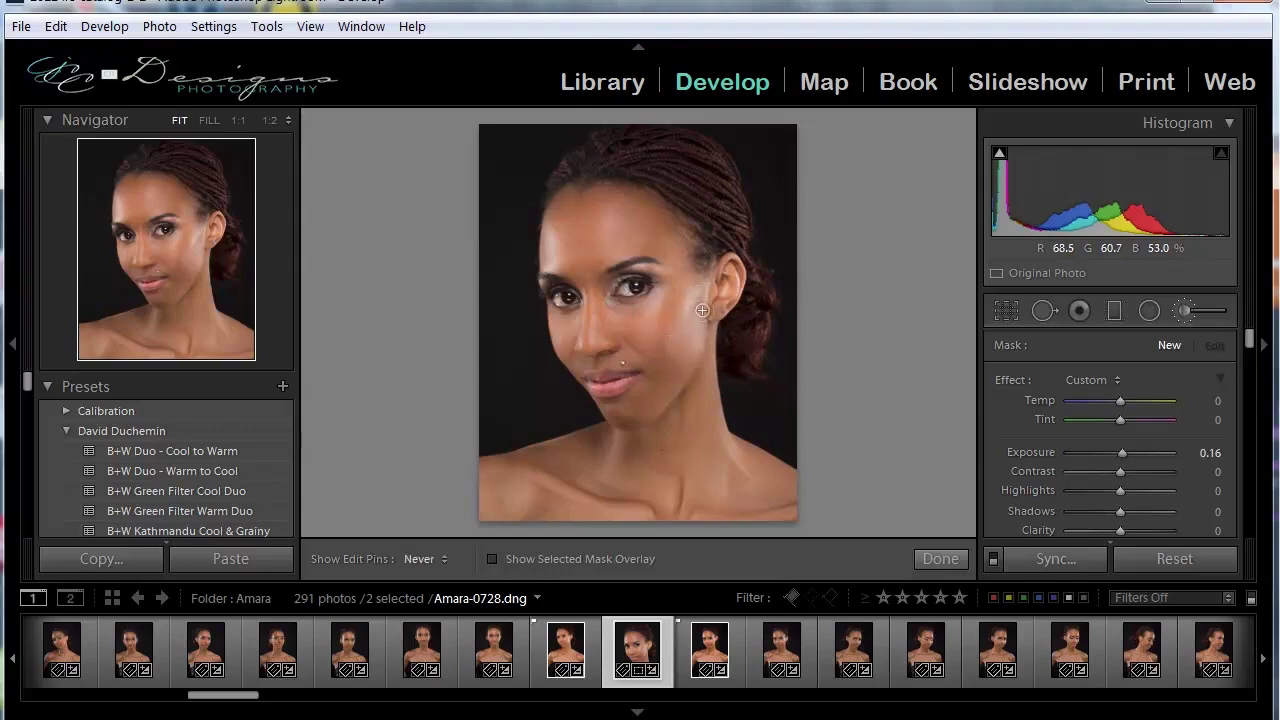
click(705, 284)
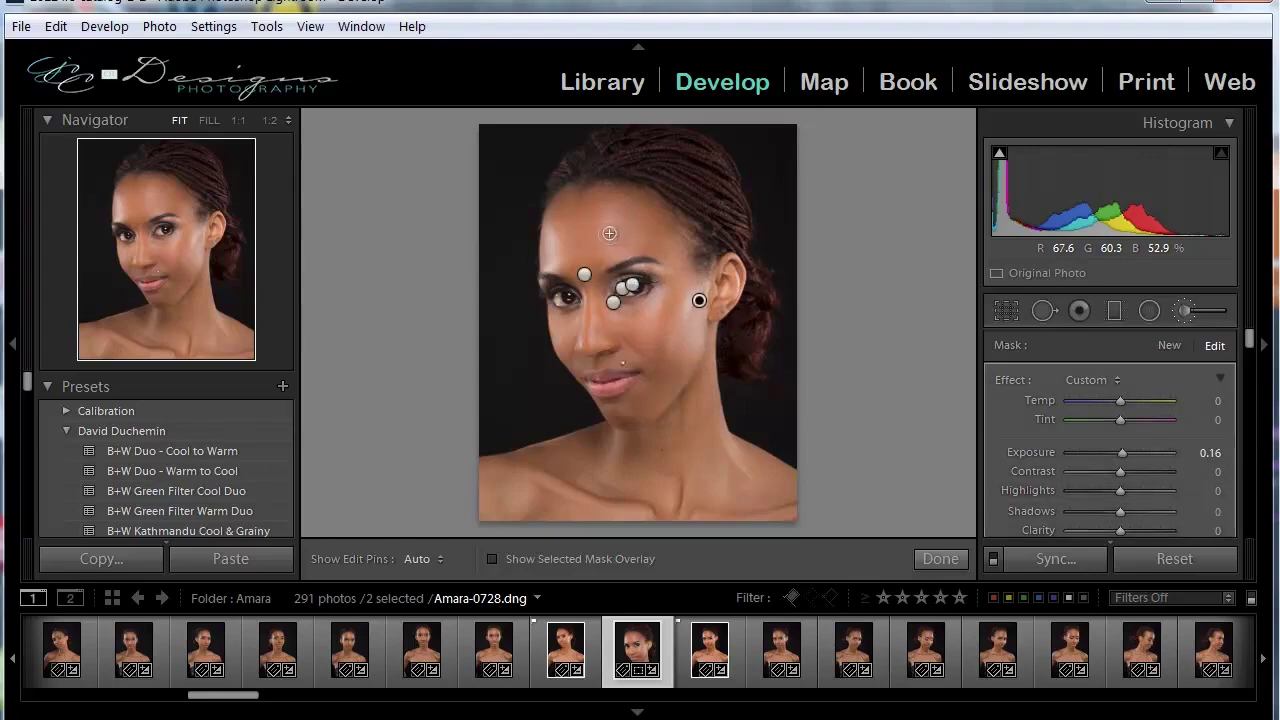
key(h)
key(h)
key(h)
key(h)
key(h)
key(h)
key(h)
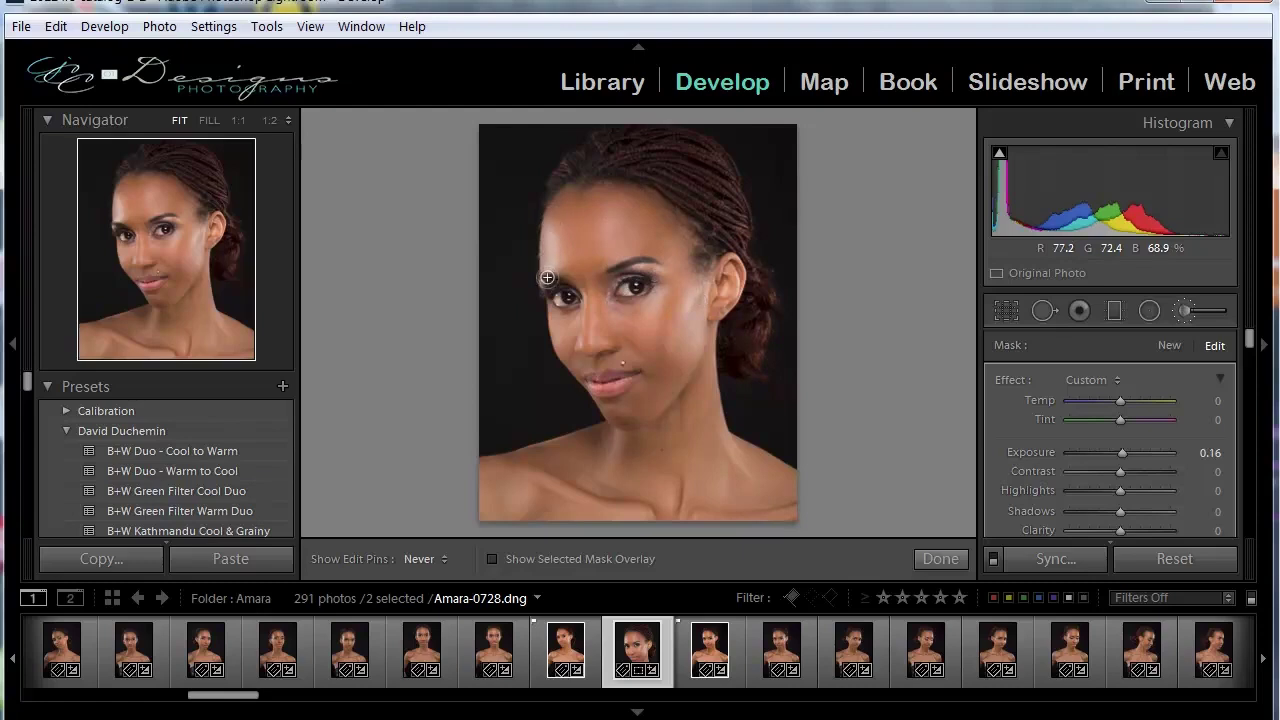
Step: Extend the brightening mask over the highlight on the cheek farther from the visible ear
key(h)
key(h)
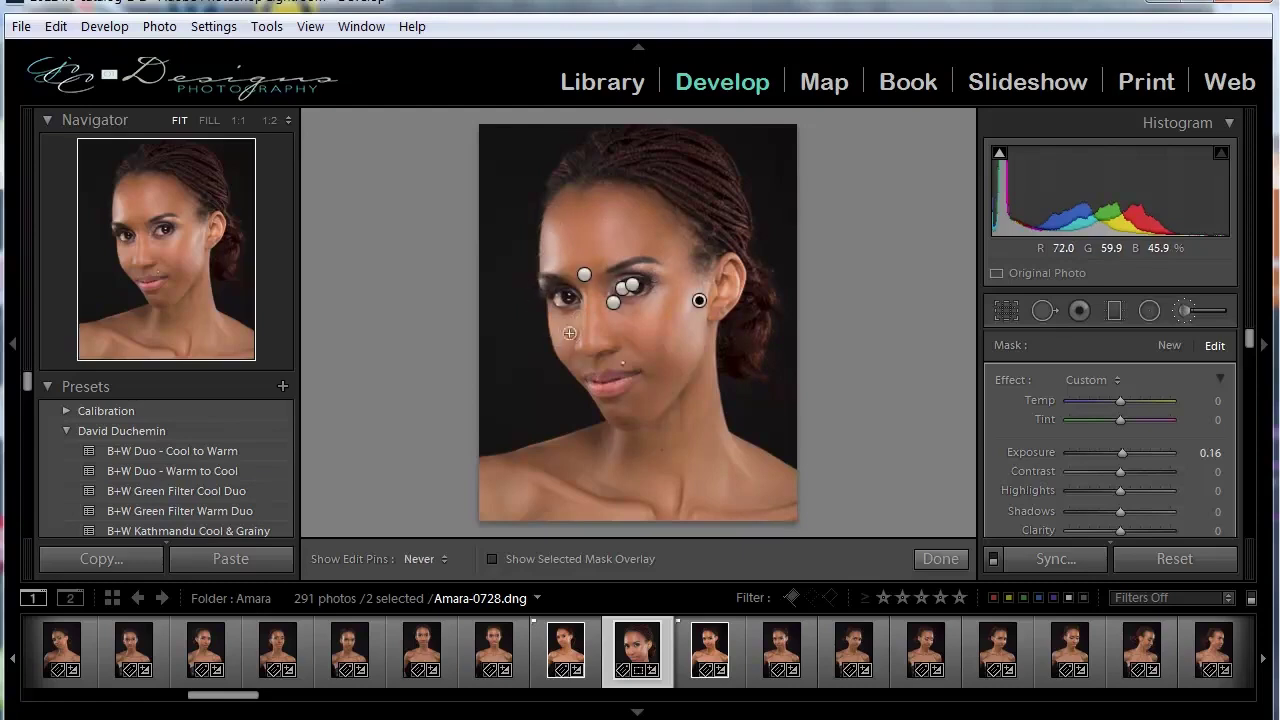
key(h)
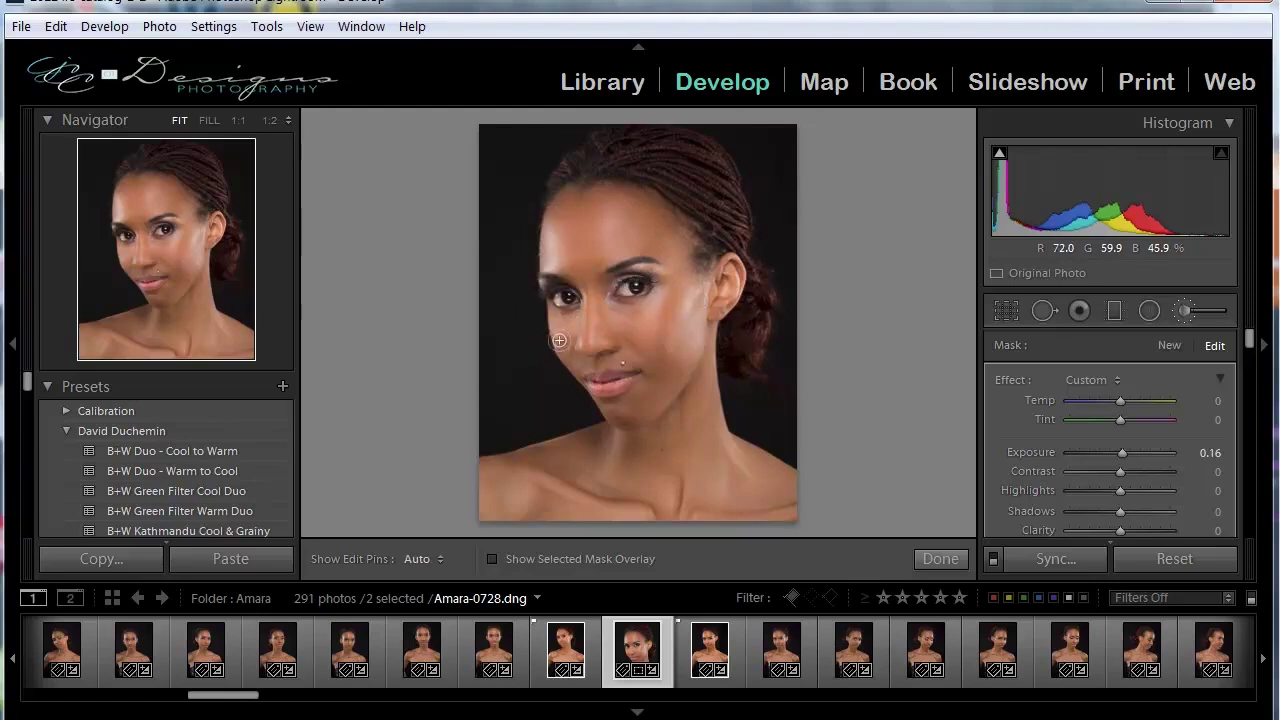
key(h)
key(h)
key(h)
key(h)
key(h)
key(h)
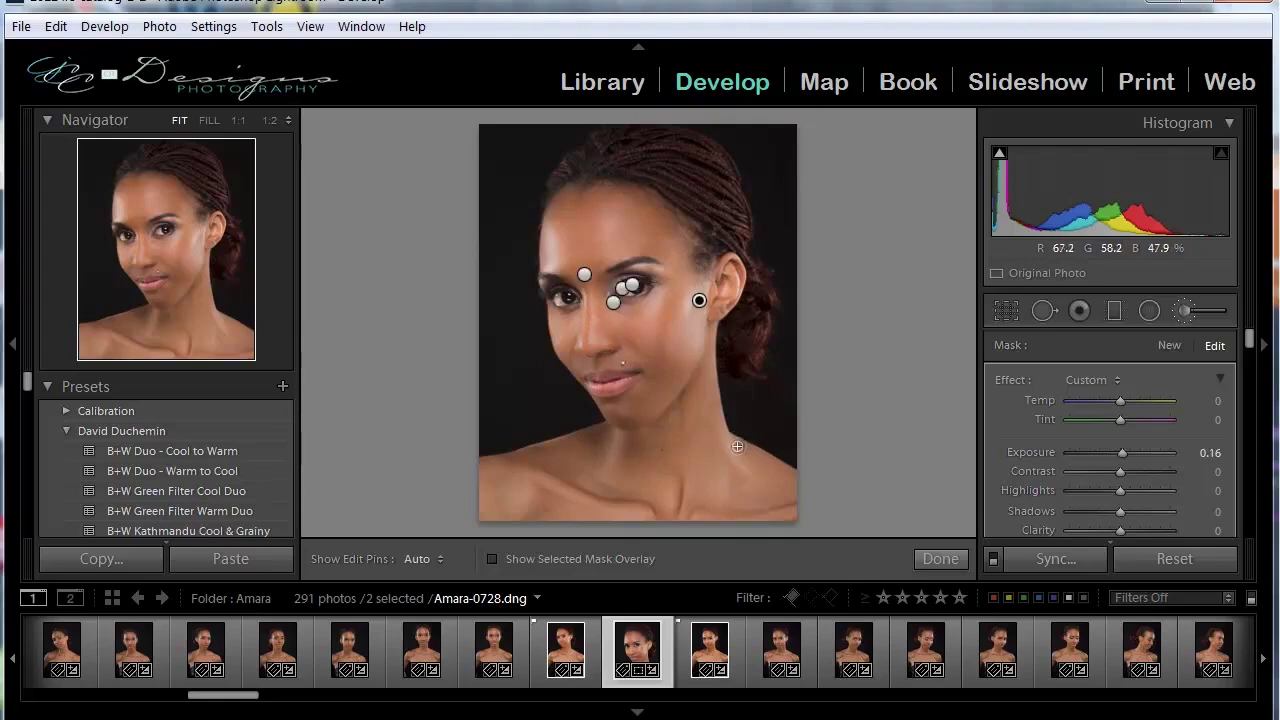
Step: Continue the brightening mask over the highlights on the neck base, collarbone and shoulder
key(h)
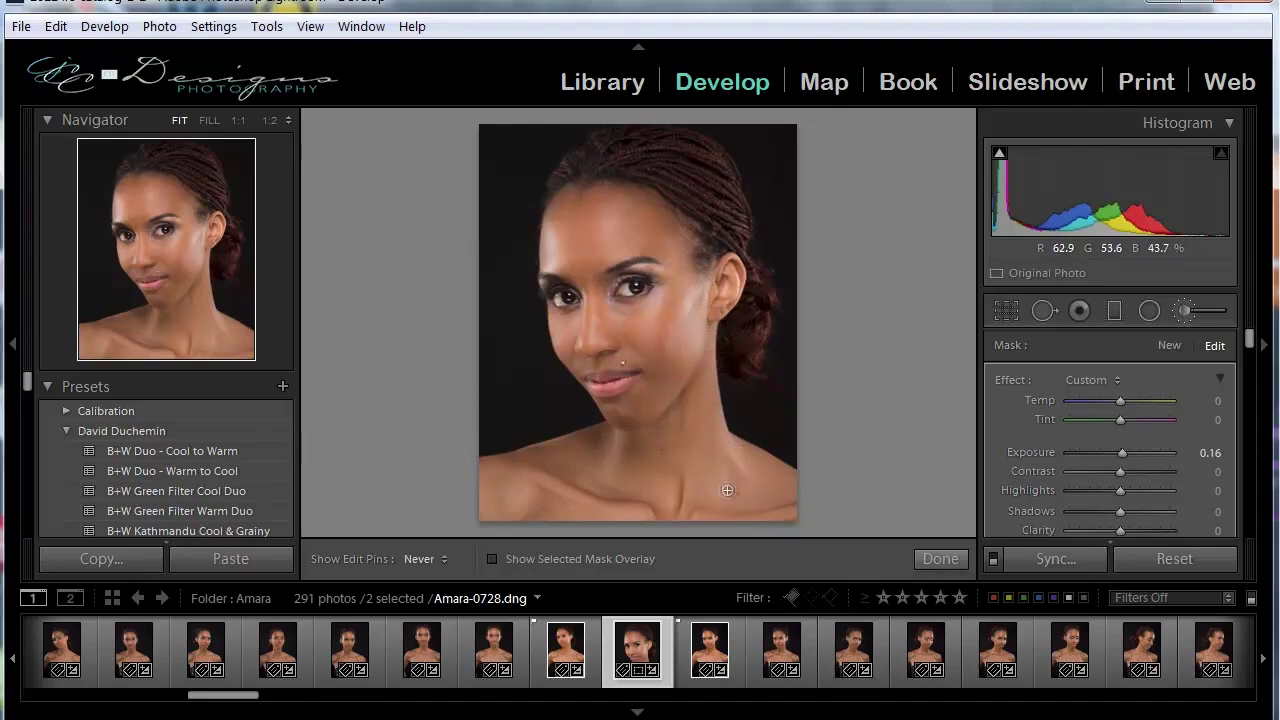
key(h)
key(h)
key(h)
key(h)
key(h)
key(h)
key(h)
key(h)
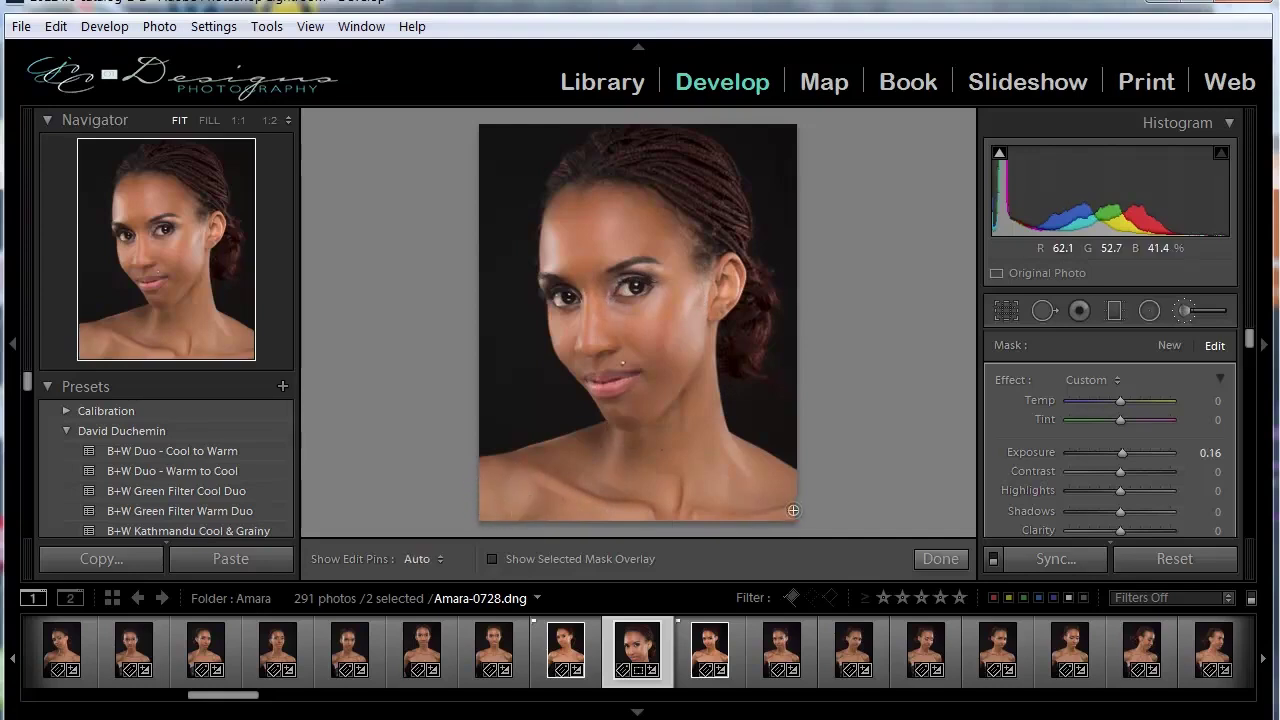
key(h)
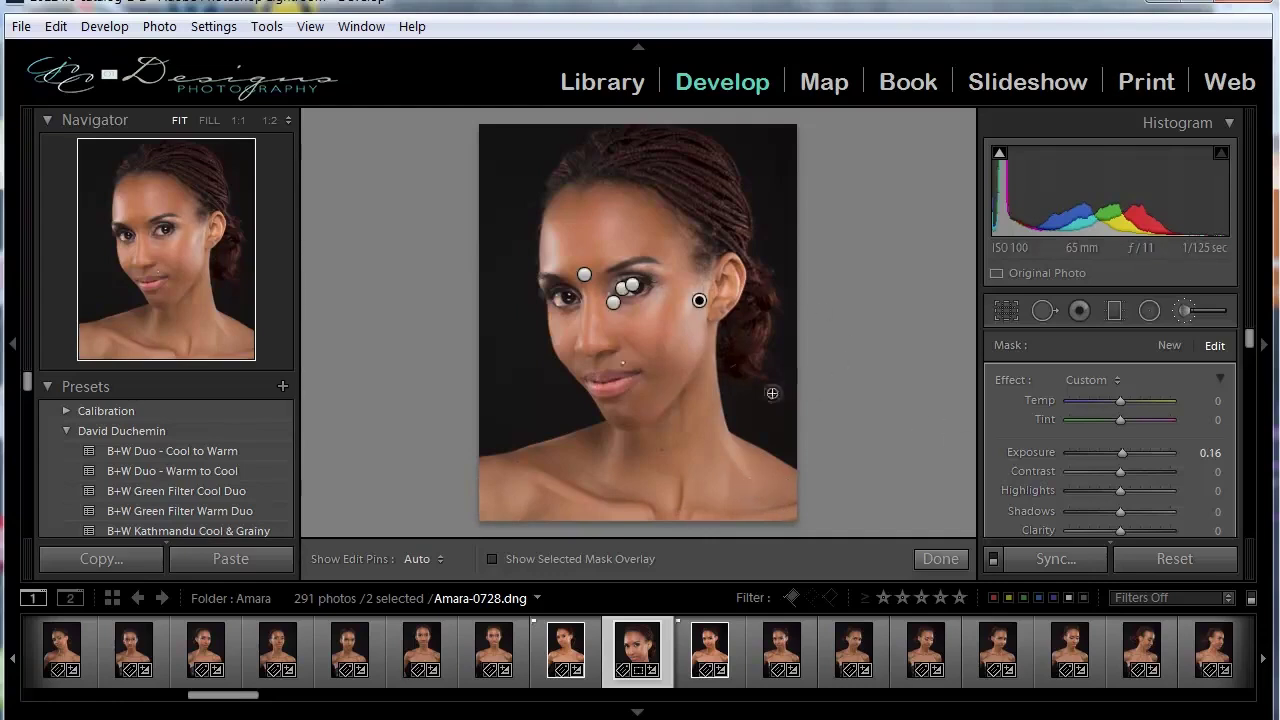
Step: Start another Adjustment Brush mask and set its Exposure to -0.16
click(1170, 344)
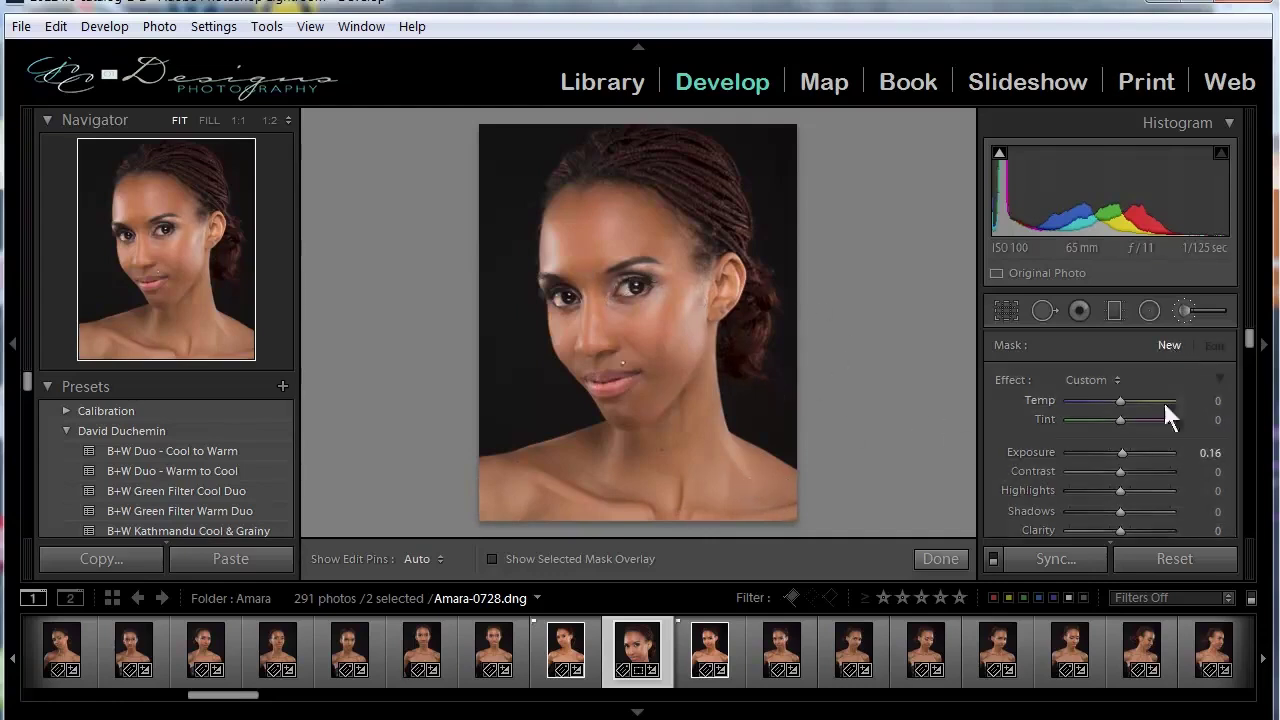
drag(1120, 452, 1117, 453)
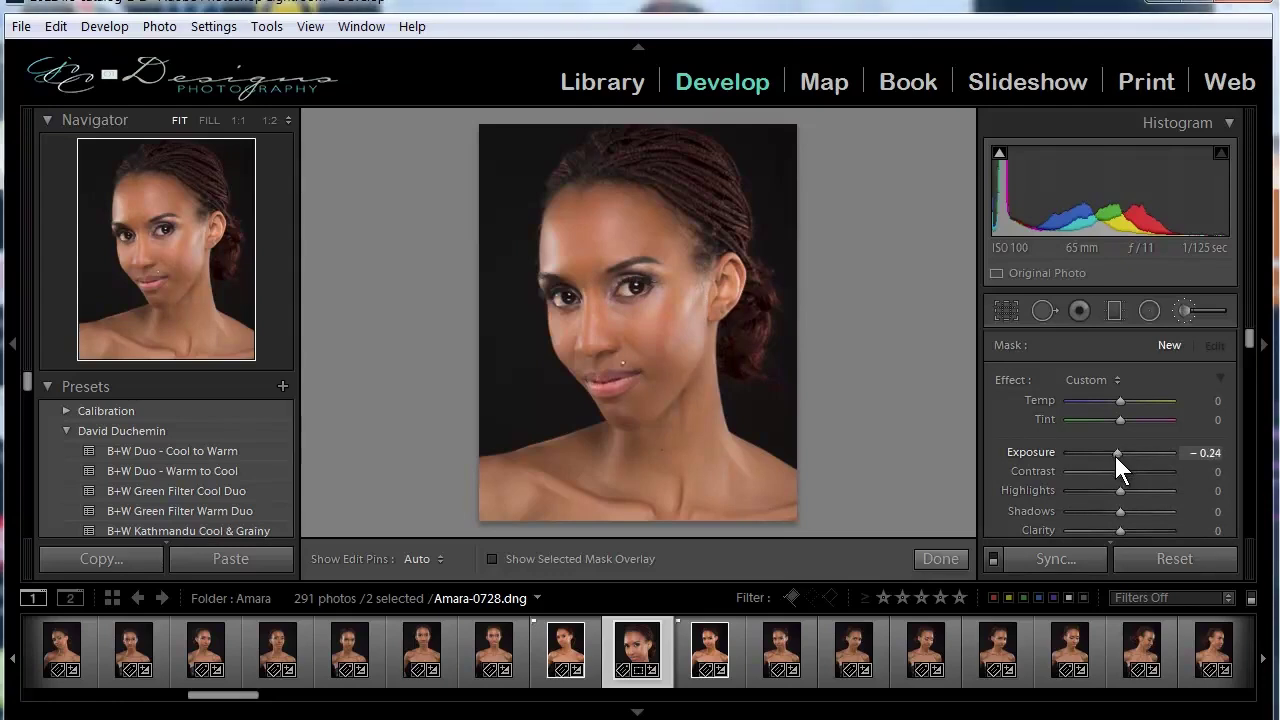
drag(1117, 456, 1116, 455)
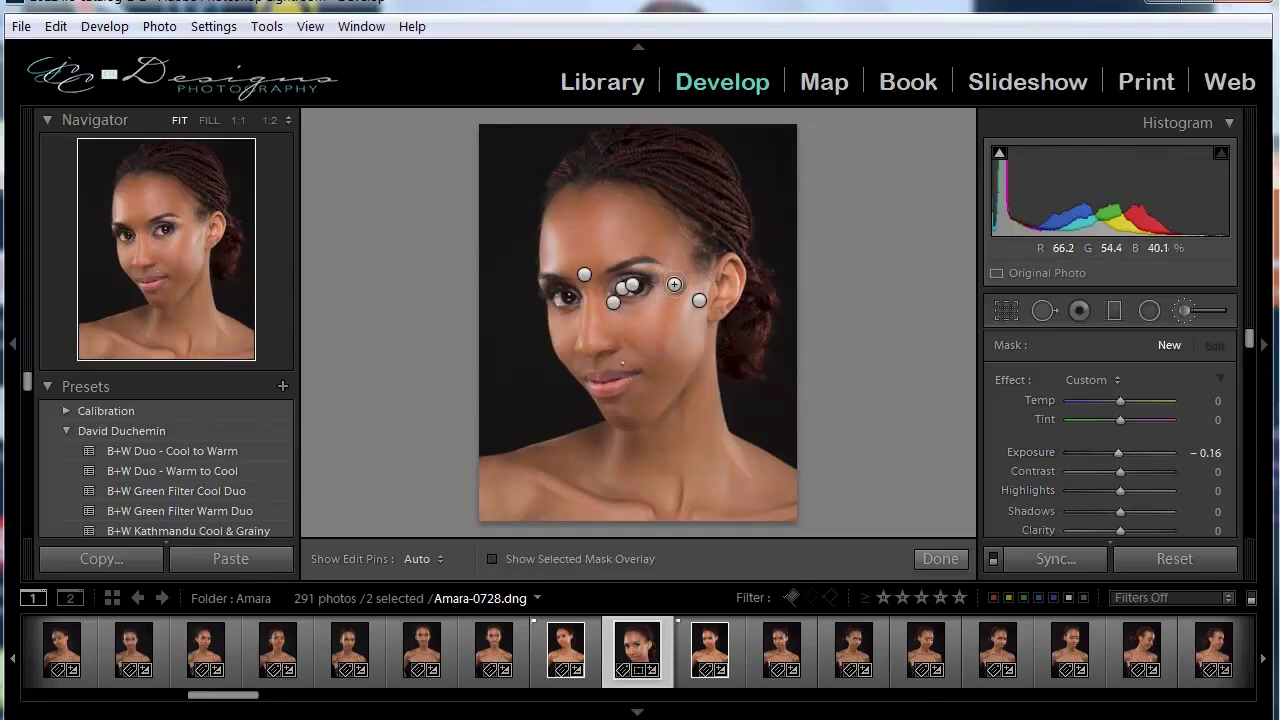
Step: Brush the darkening mask over the shaded areas of the cheek, jaw and sides of the nose
key(h)
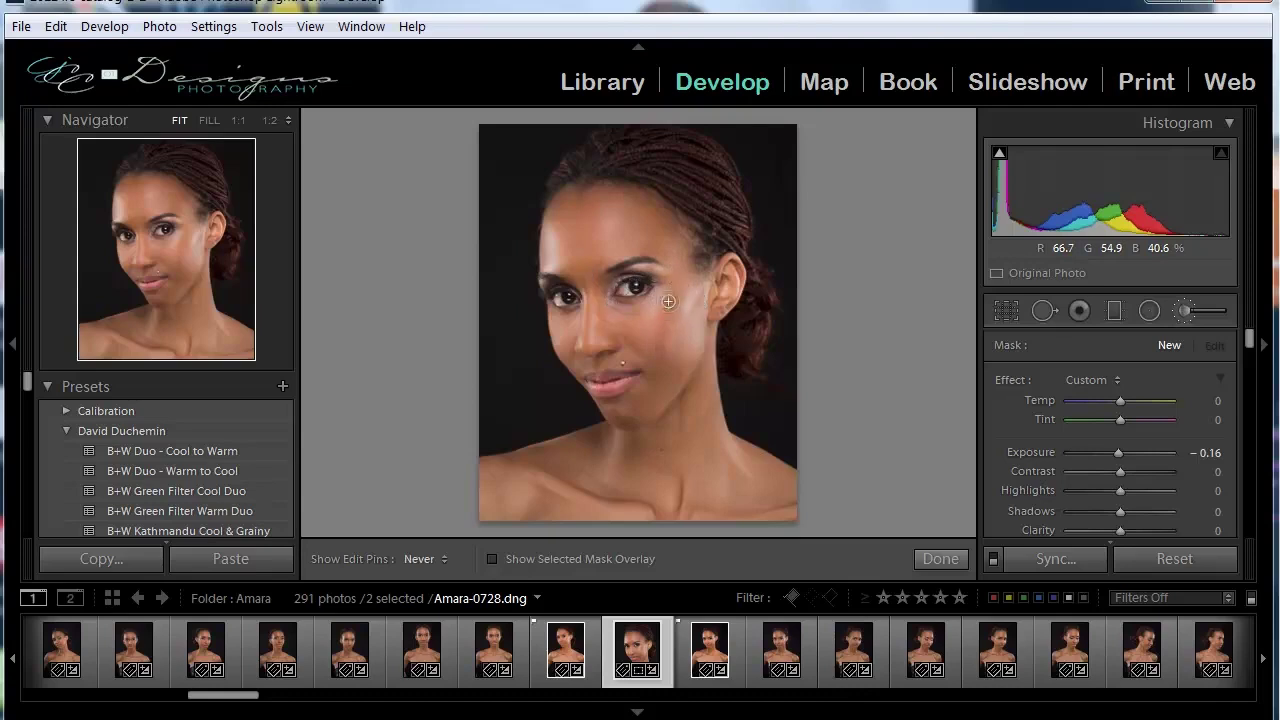
click(650, 389)
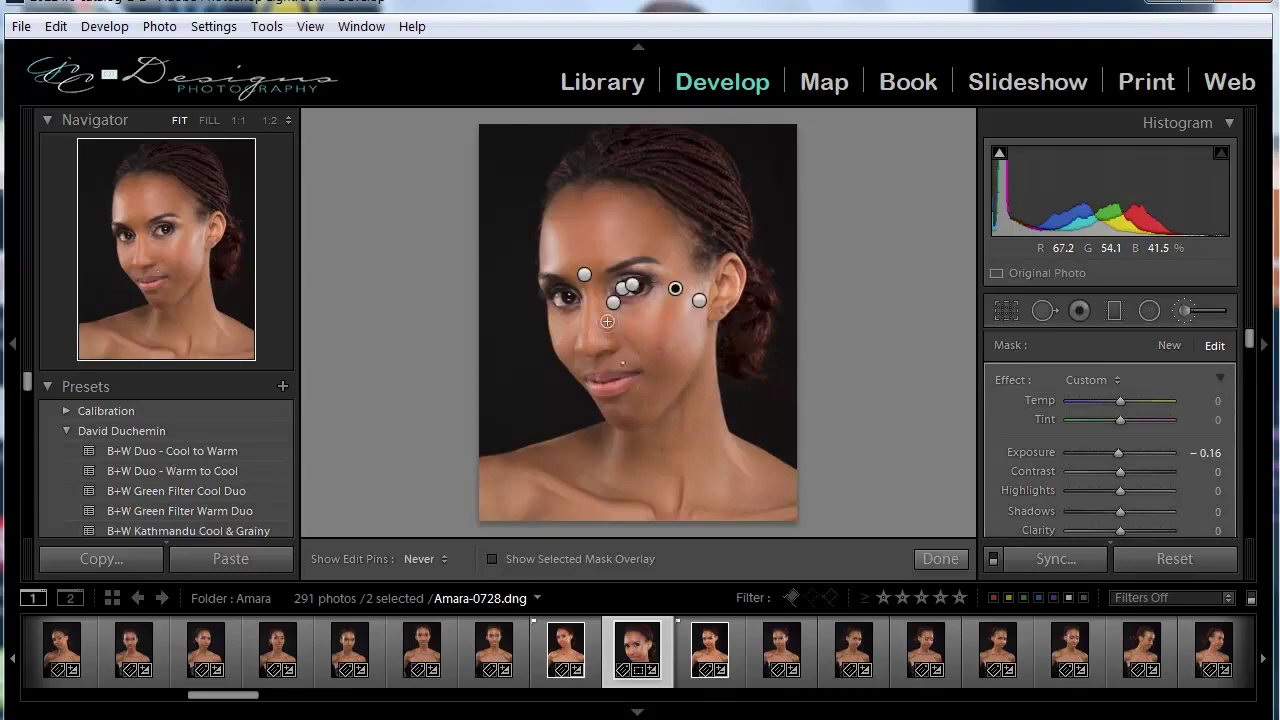
key(h)
key(h)
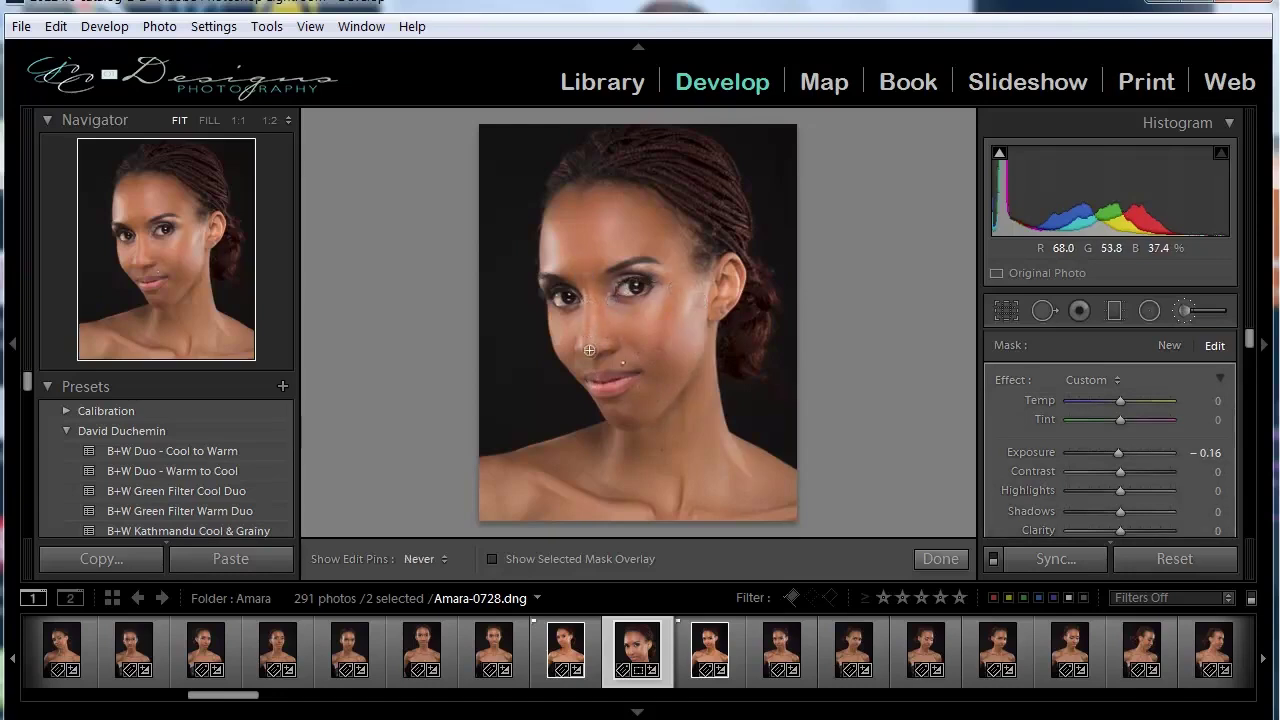
key(h)
key(h)
key(h)
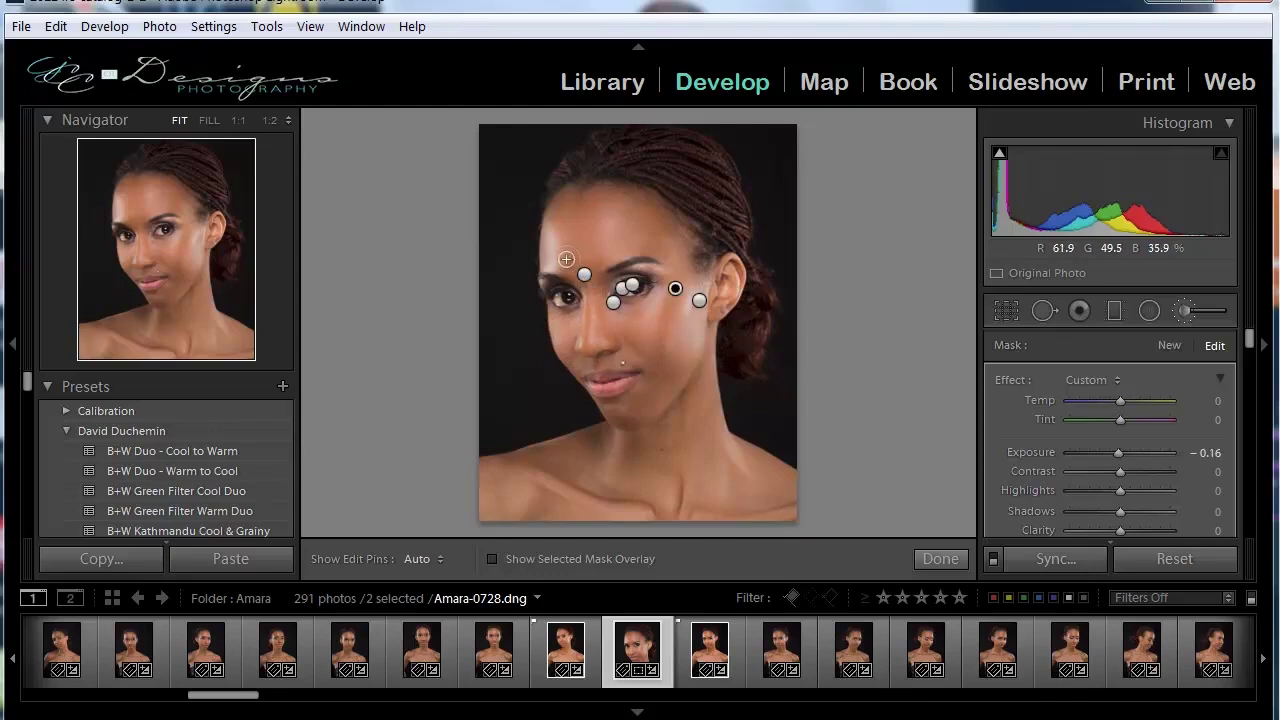
Step: Extend the darkening mask along the forehead edge, the brow area and the shadows of the neck
key(h)
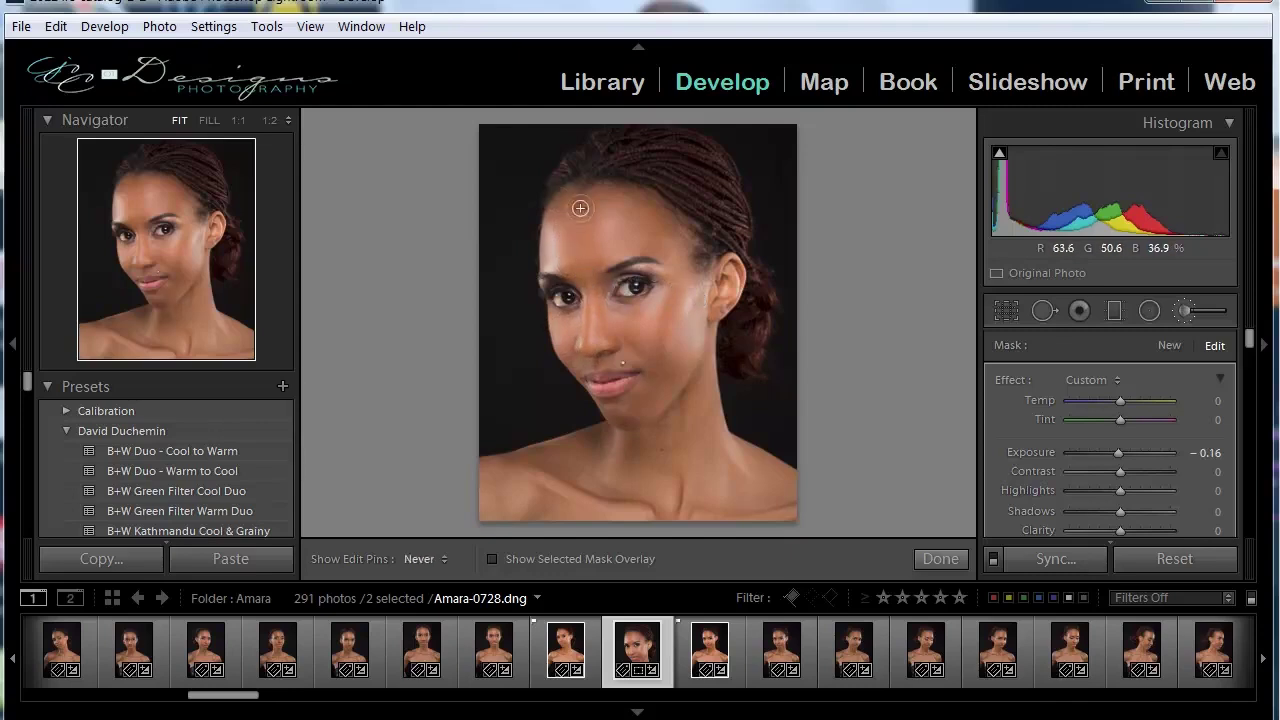
key(h)
key(h)
key(h)
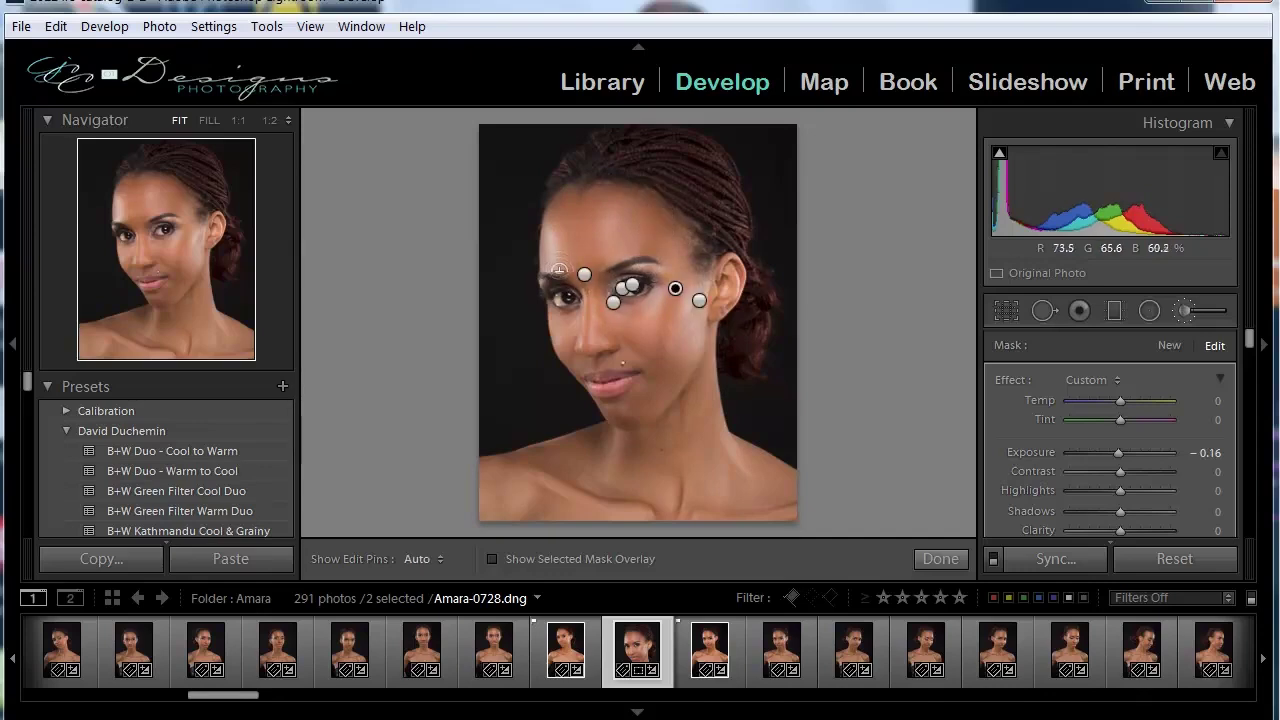
key(h)
key(h)
key(h)
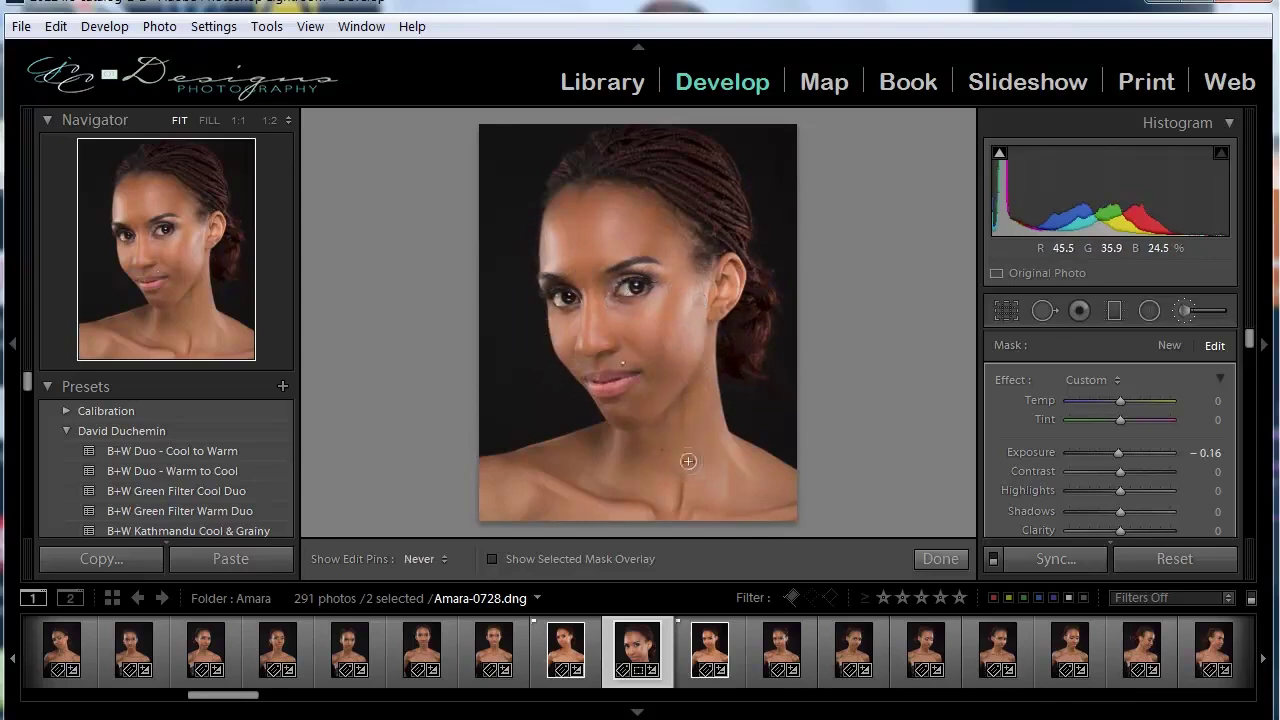
key(h)
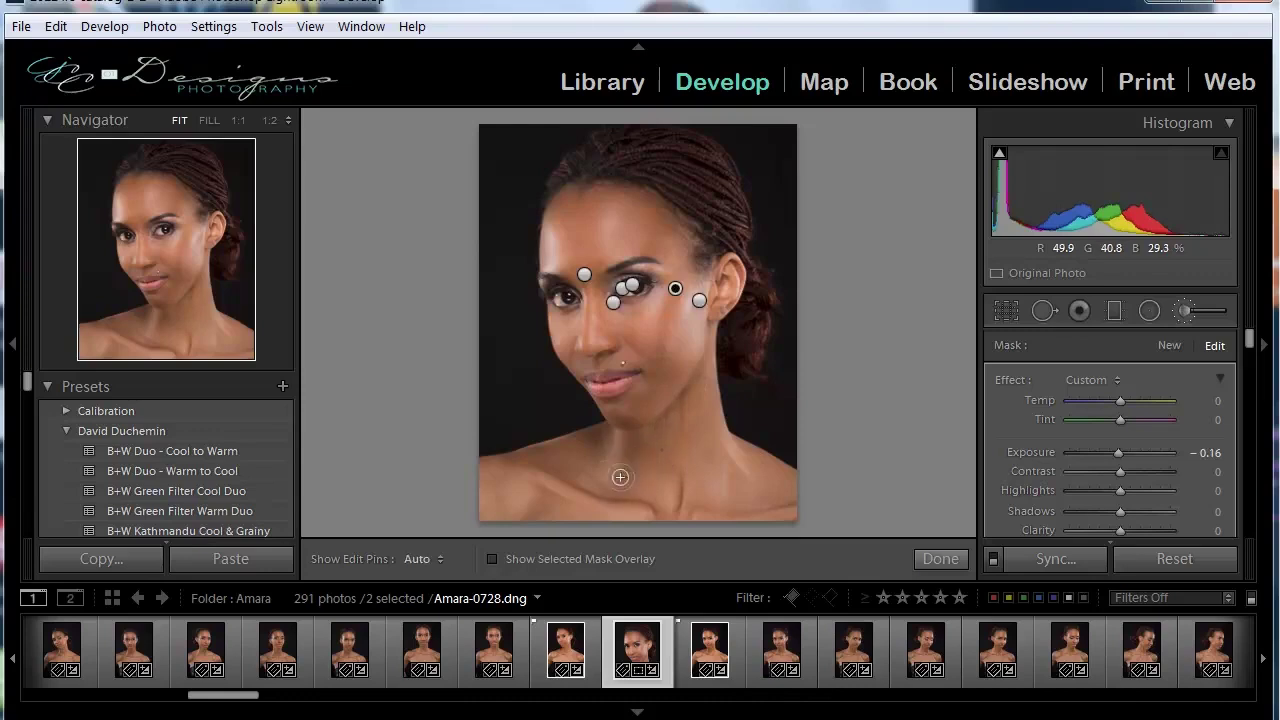
Step: Toggle the edit pins off and on to review the portrait's brush retouching, and close the Adjustment Brush
key(h)
key(h)
key(h)
key(h)
key(h)
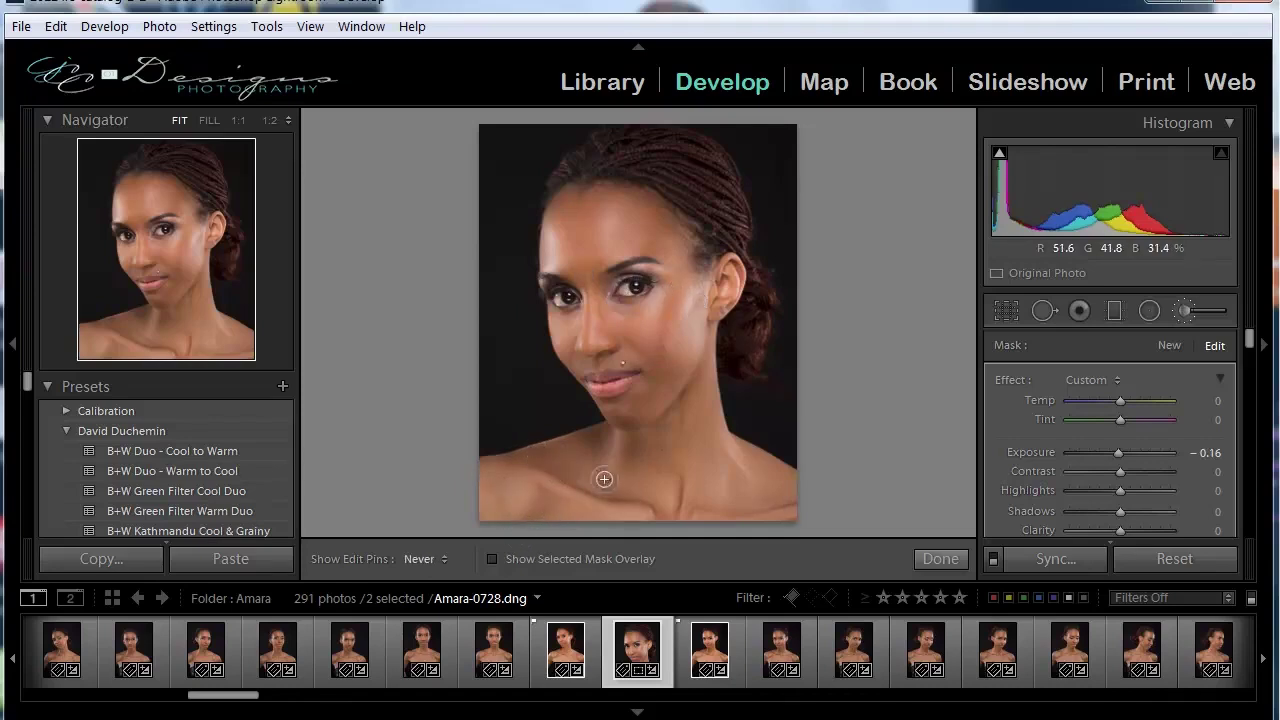
key(h)
key(h)
key(h)
key(h)
key(h)
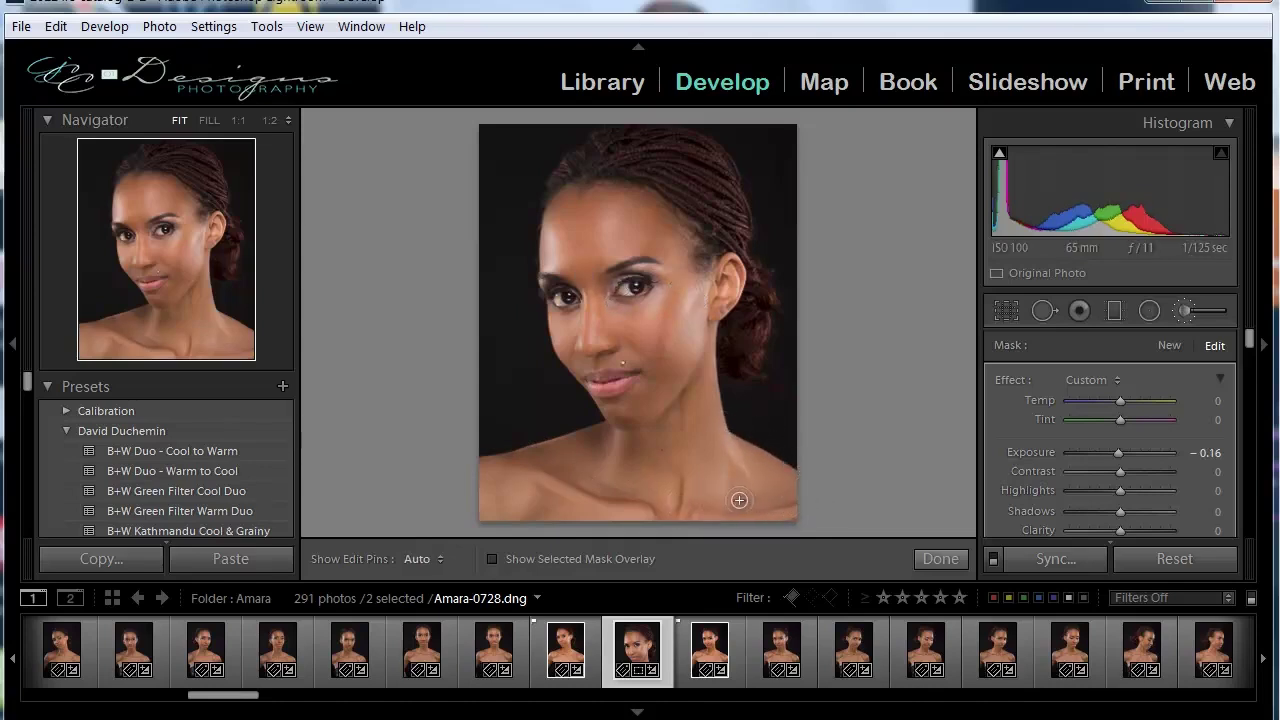
click(1189, 314)
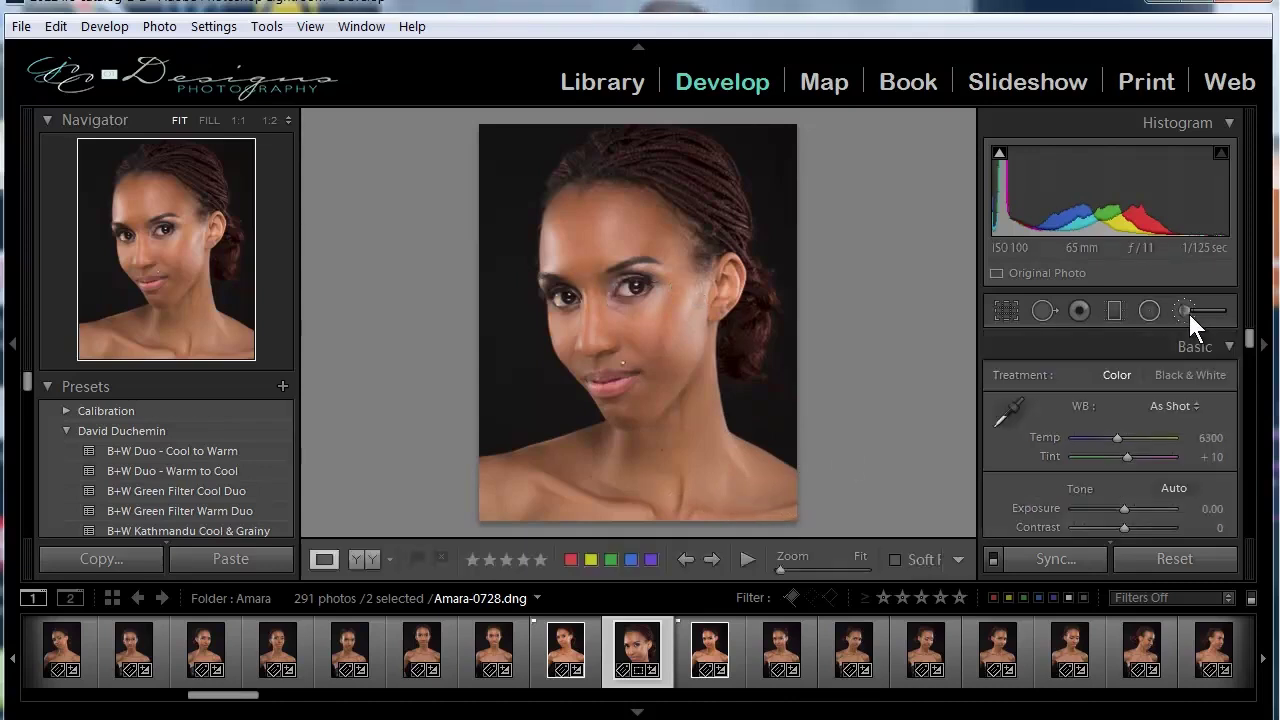
Step: Compare the portrait before and after side by side, examining the skin on the nose and cheek at 1:2 zoom
click(364, 562)
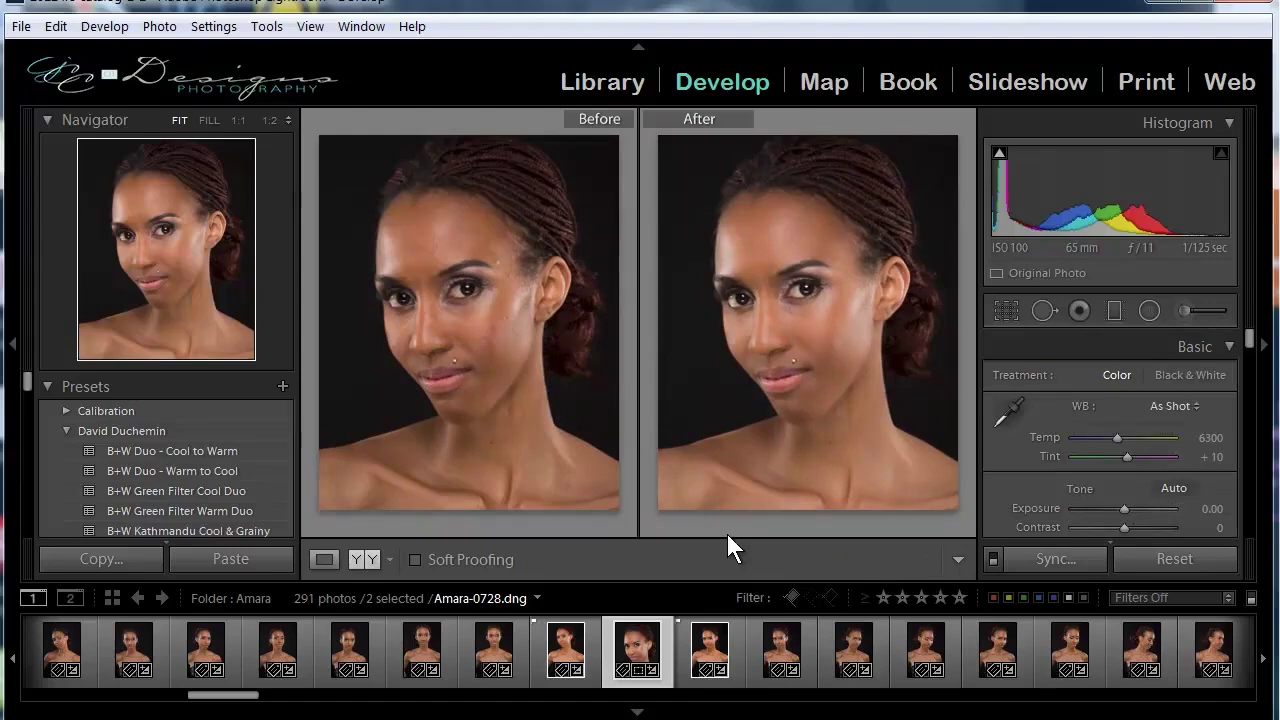
click(766, 337)
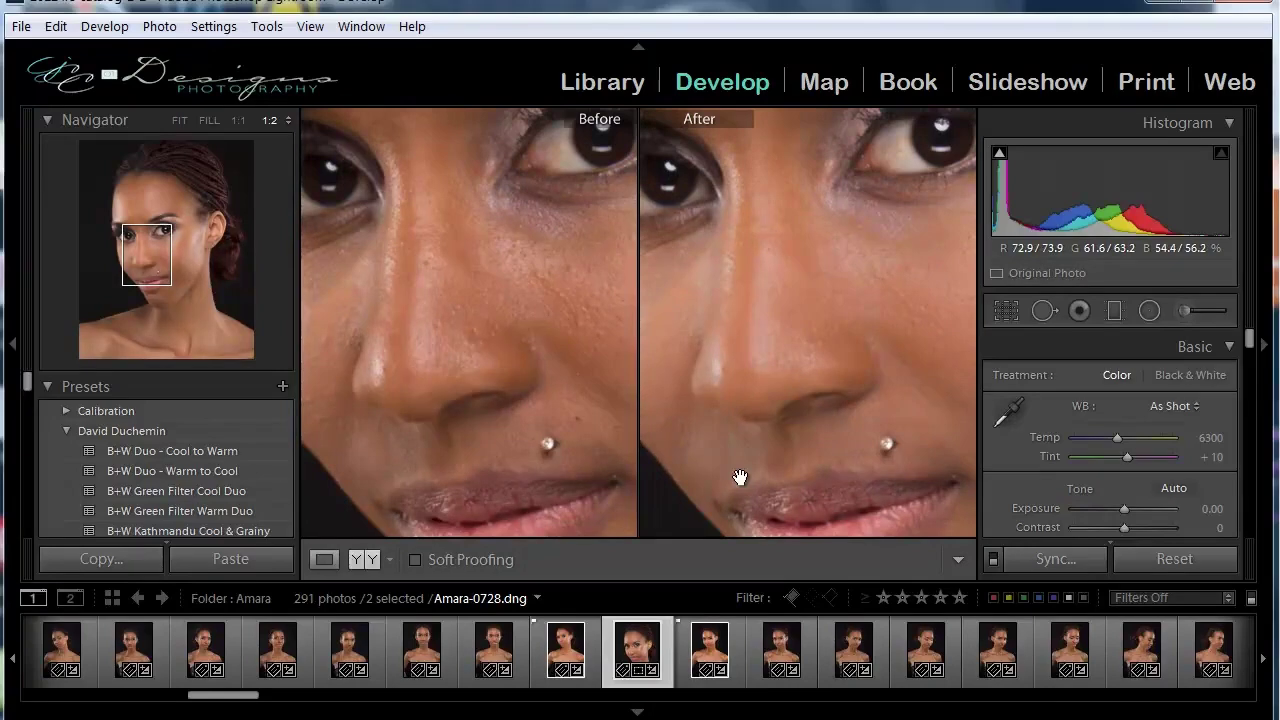
drag(866, 309, 671, 294)
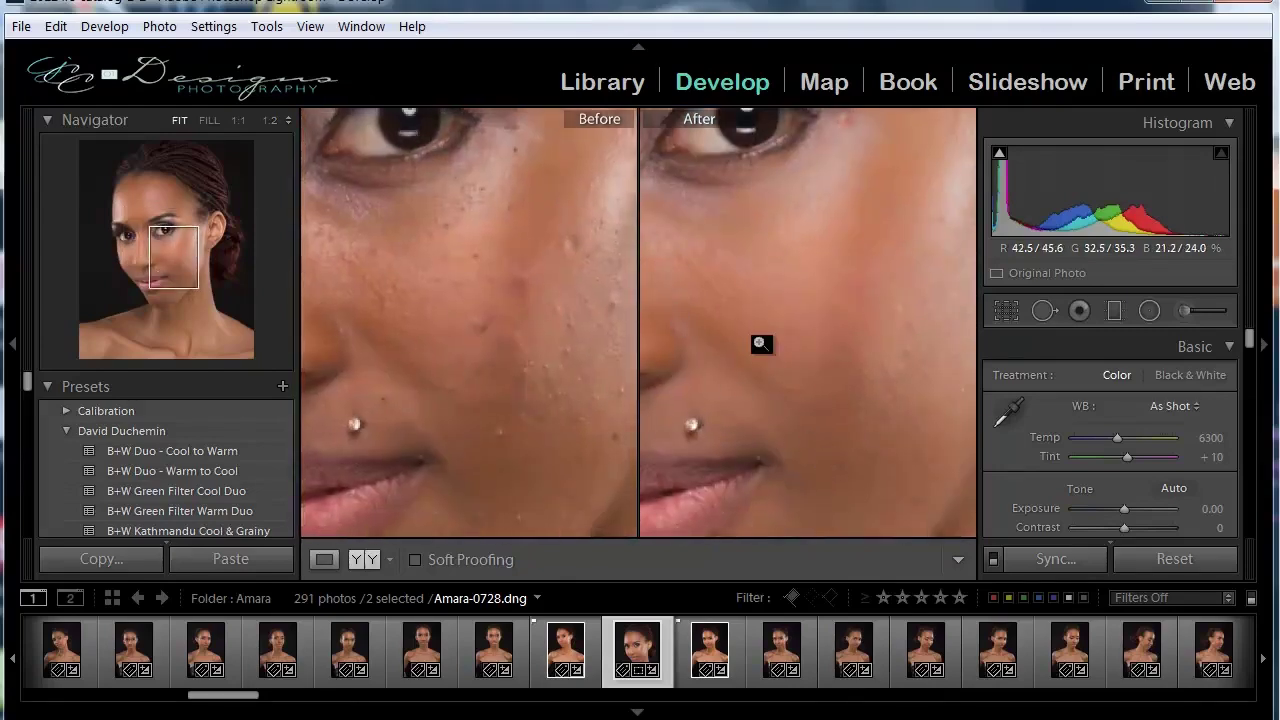
click(760, 346)
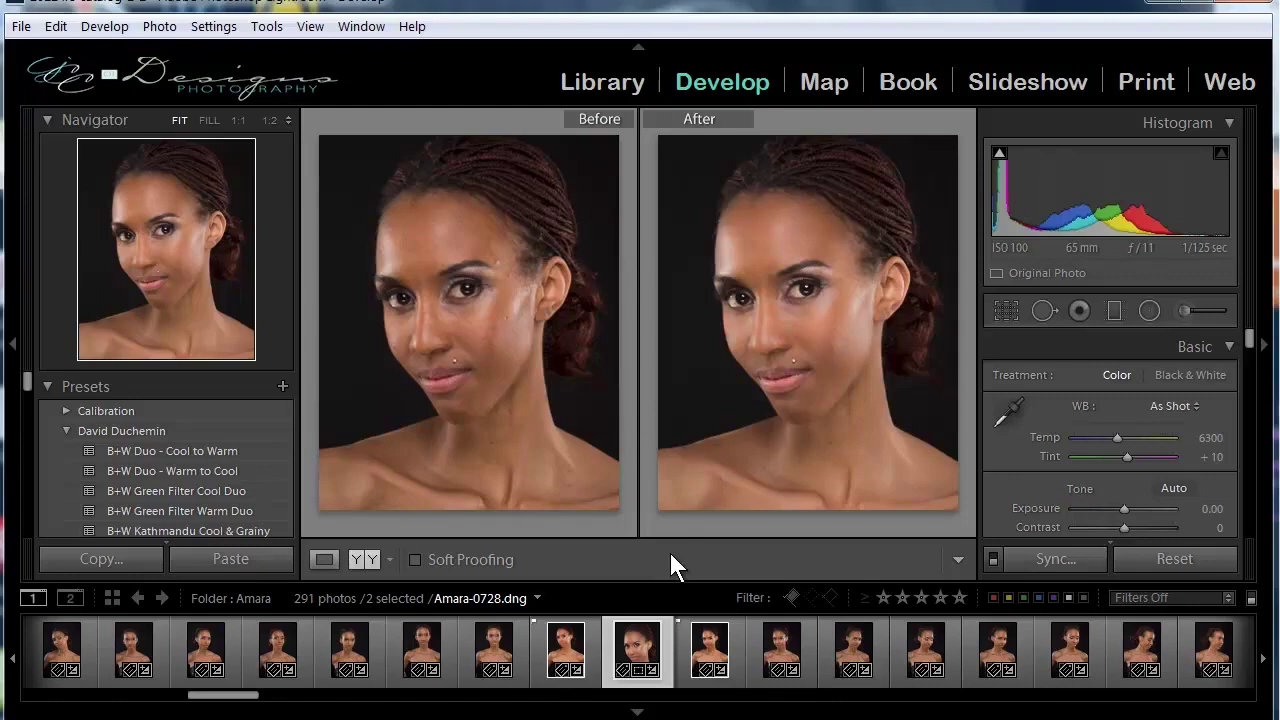
key(Right)
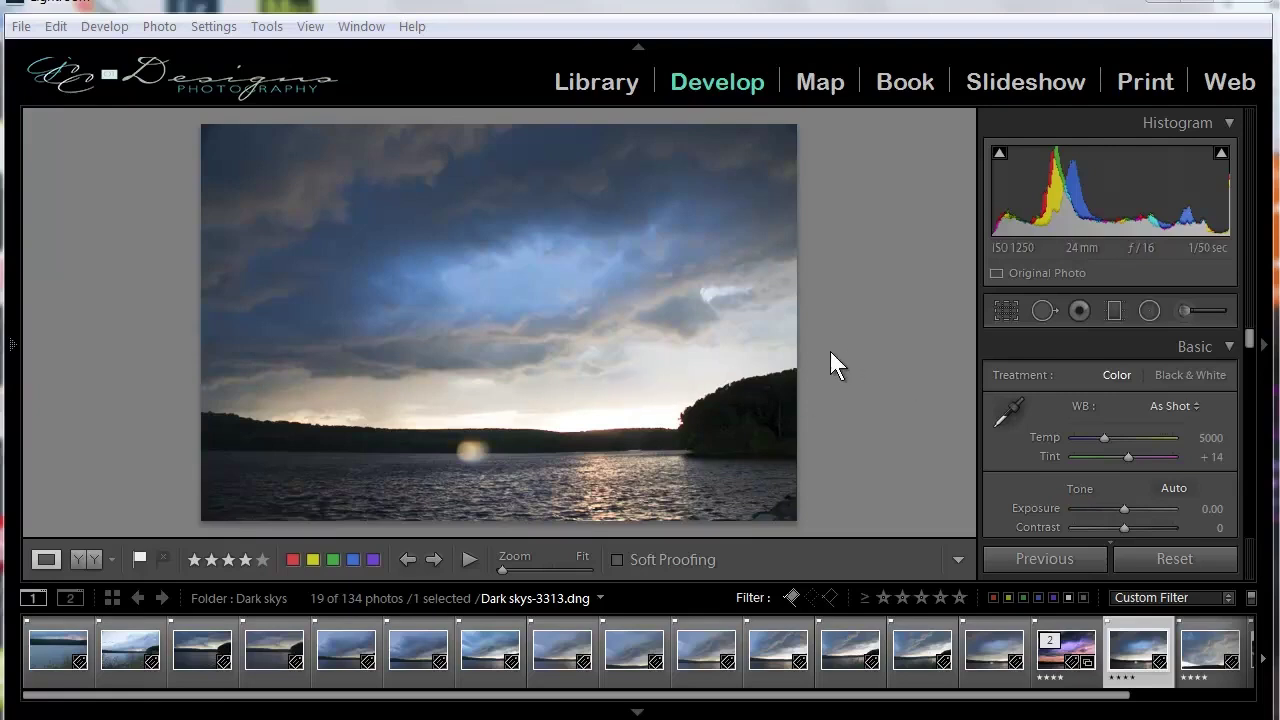
Step: Try to cover the lens flare on the lake with a single Clone spot at size 80, feather 35 and opacity 100
click(456, 458)
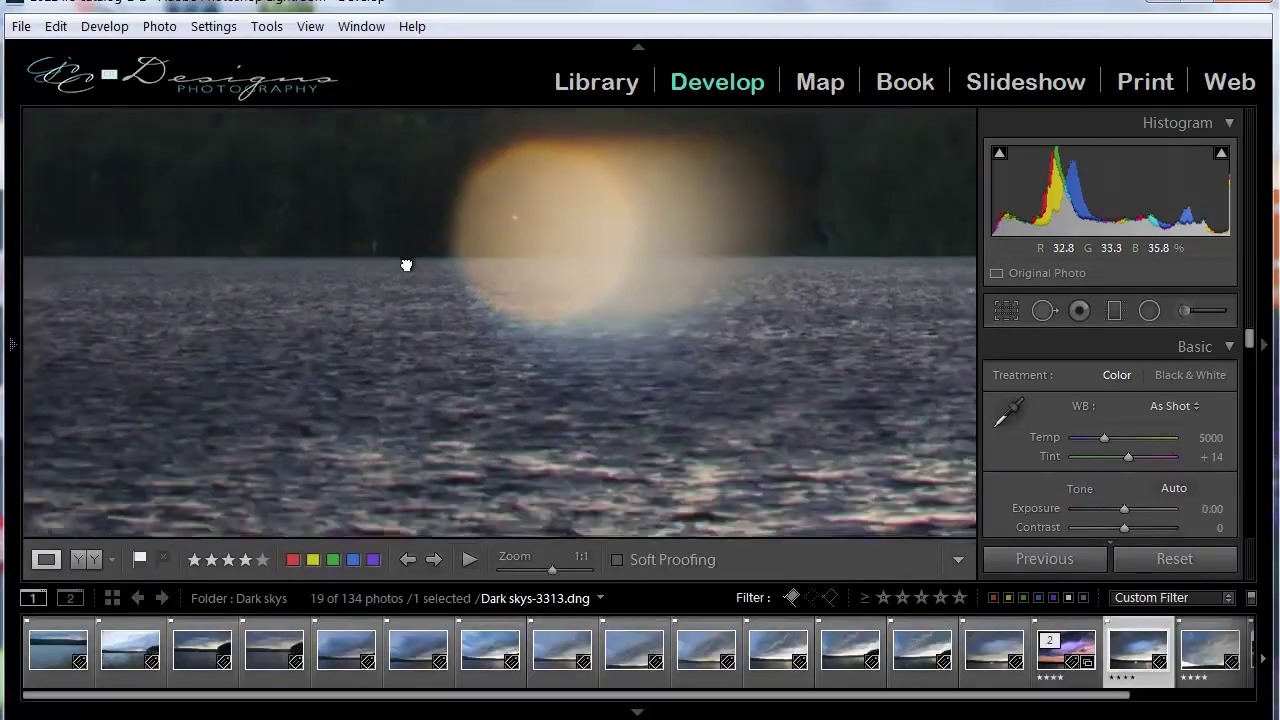
drag(406, 265, 353, 315)
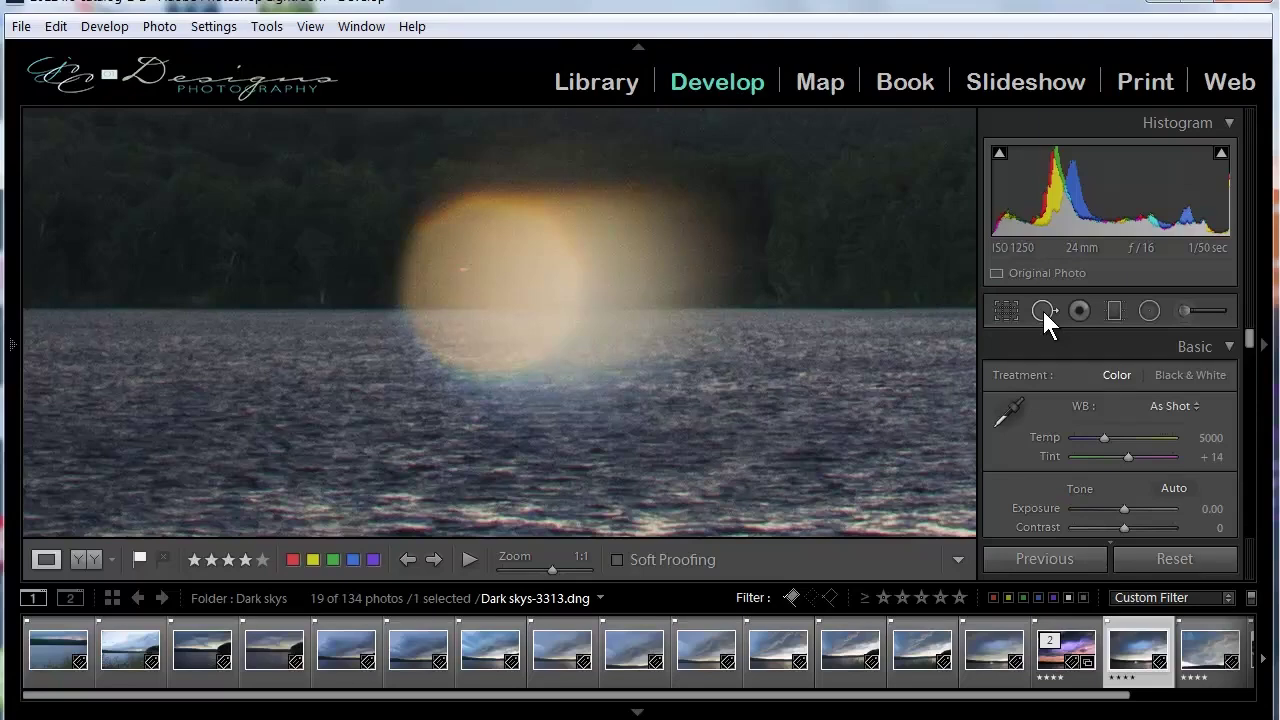
click(1043, 311)
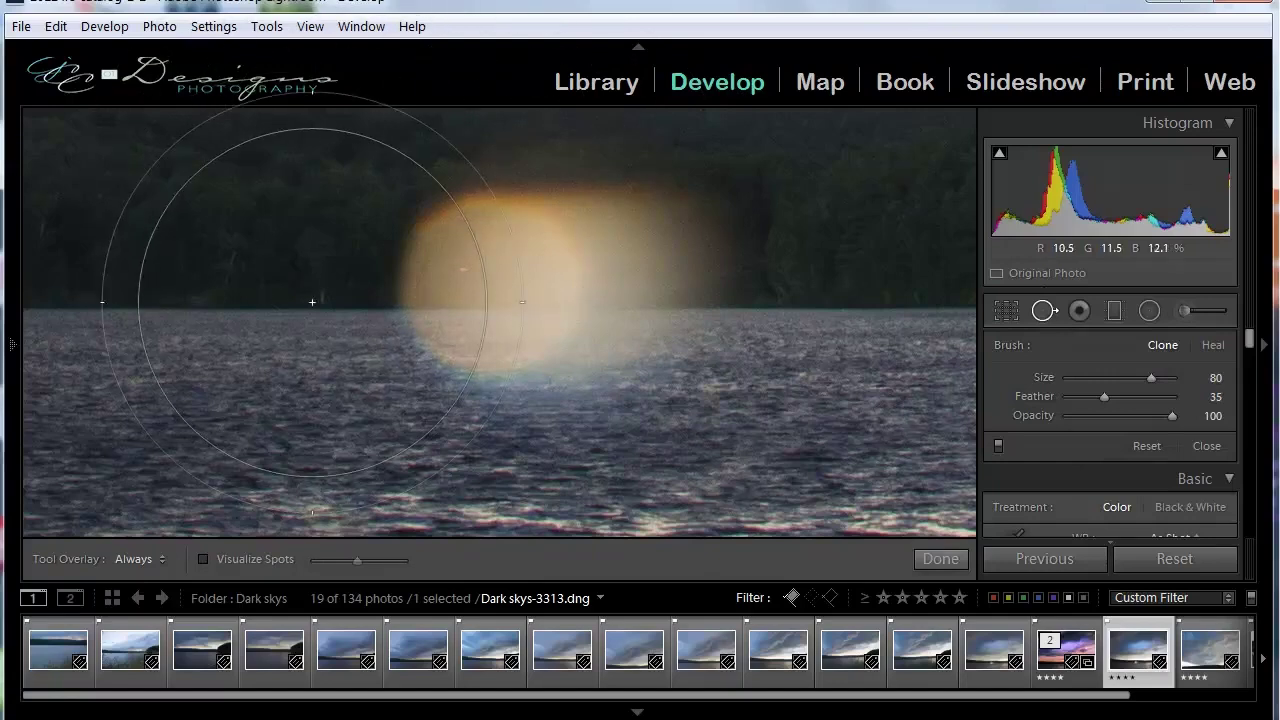
click(560, 289)
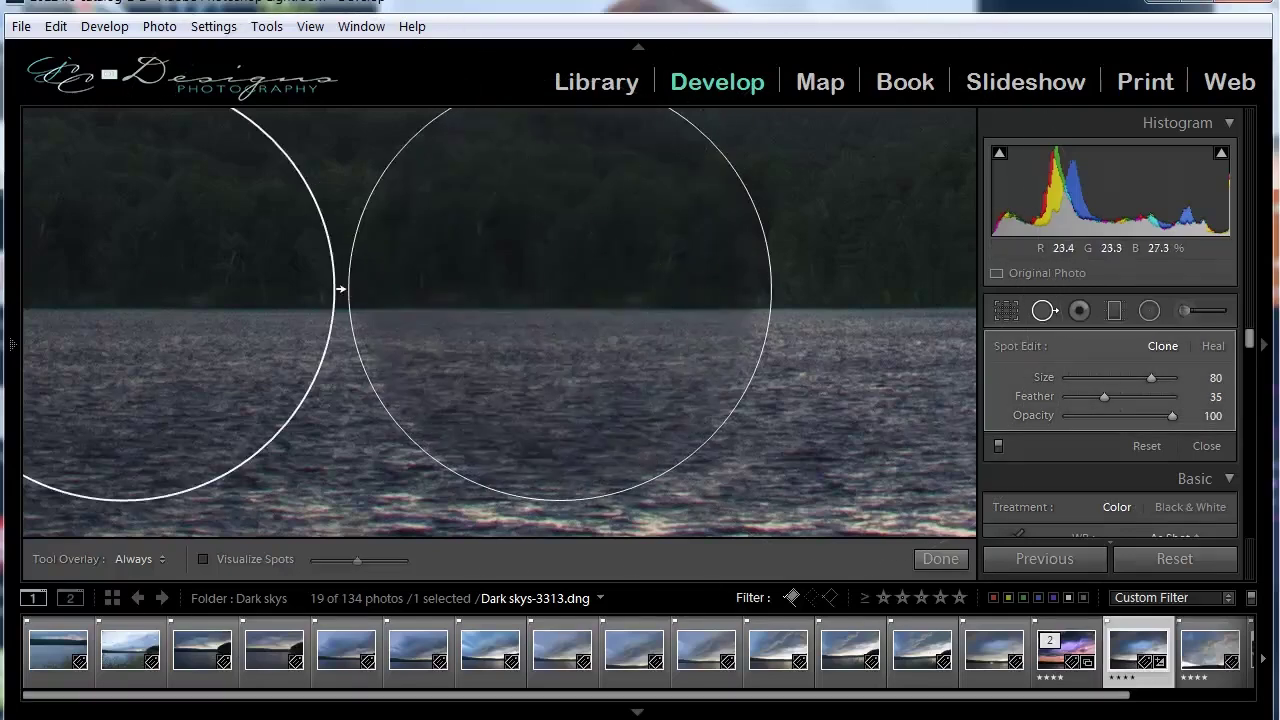
click(1041, 312)
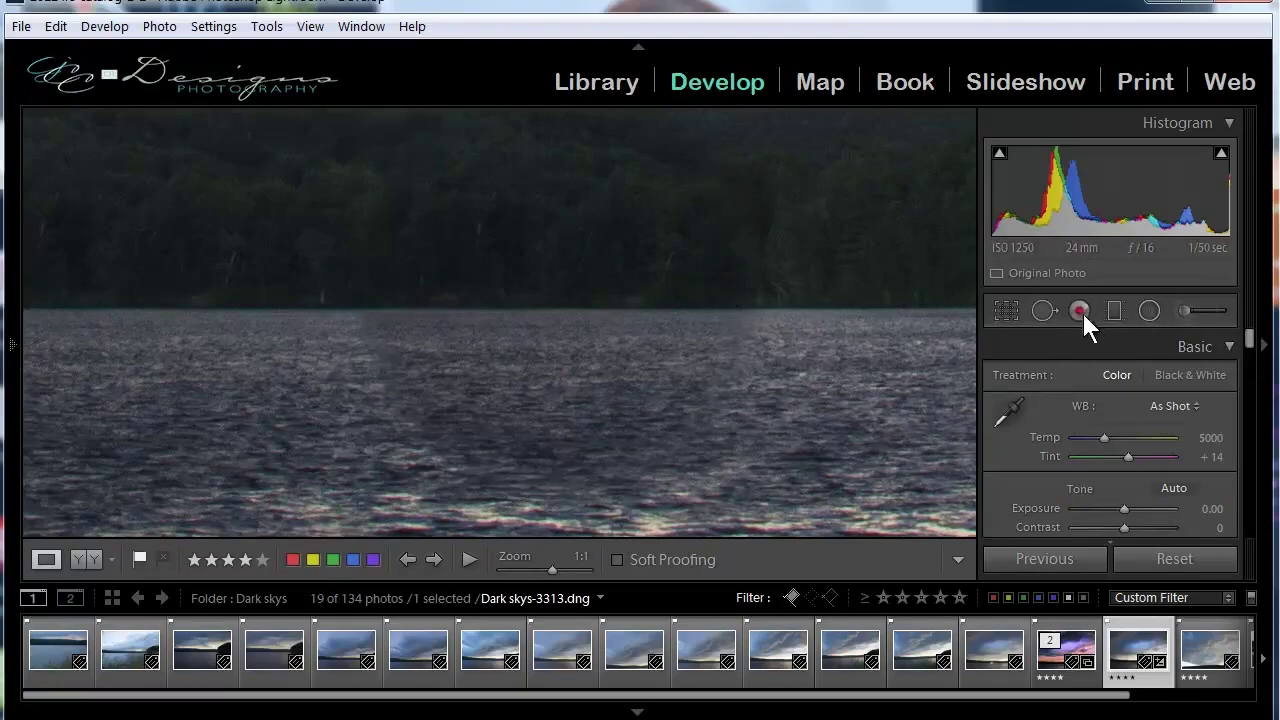
Step: Delete the large cloned spot over the flare and set the Clone brush to feather 37 and size 70
click(1043, 311)
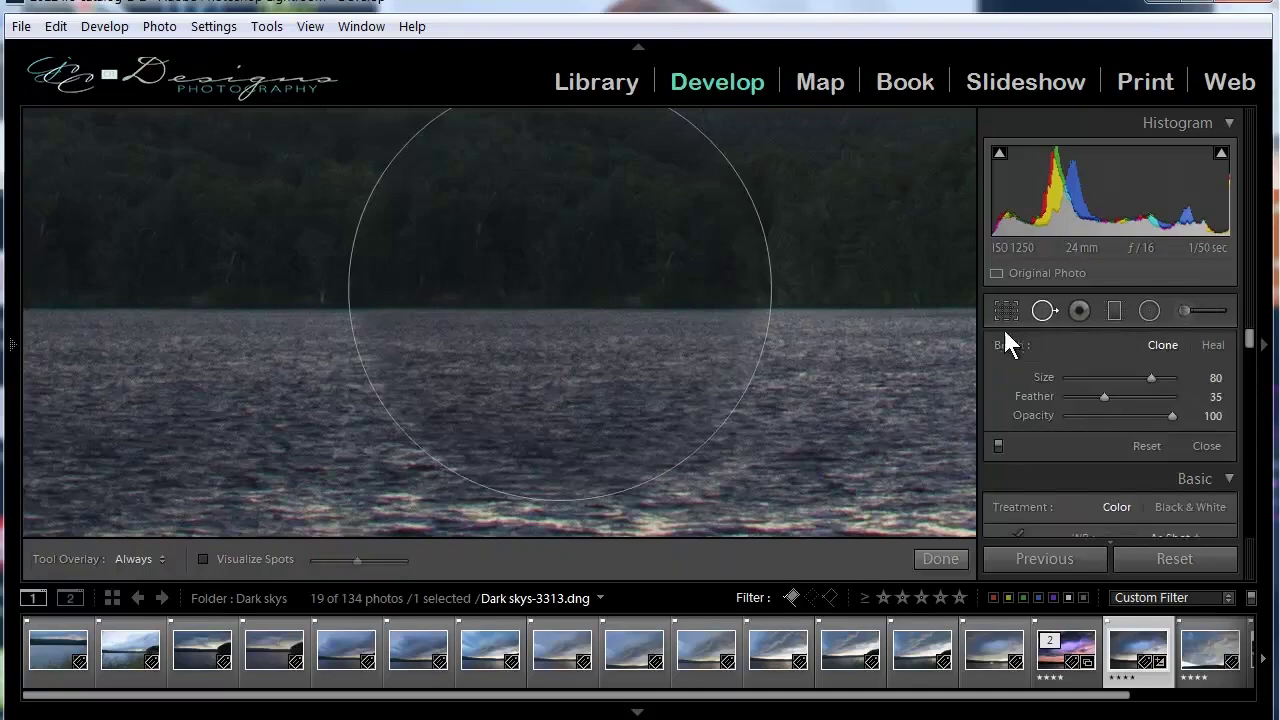
click(558, 295)
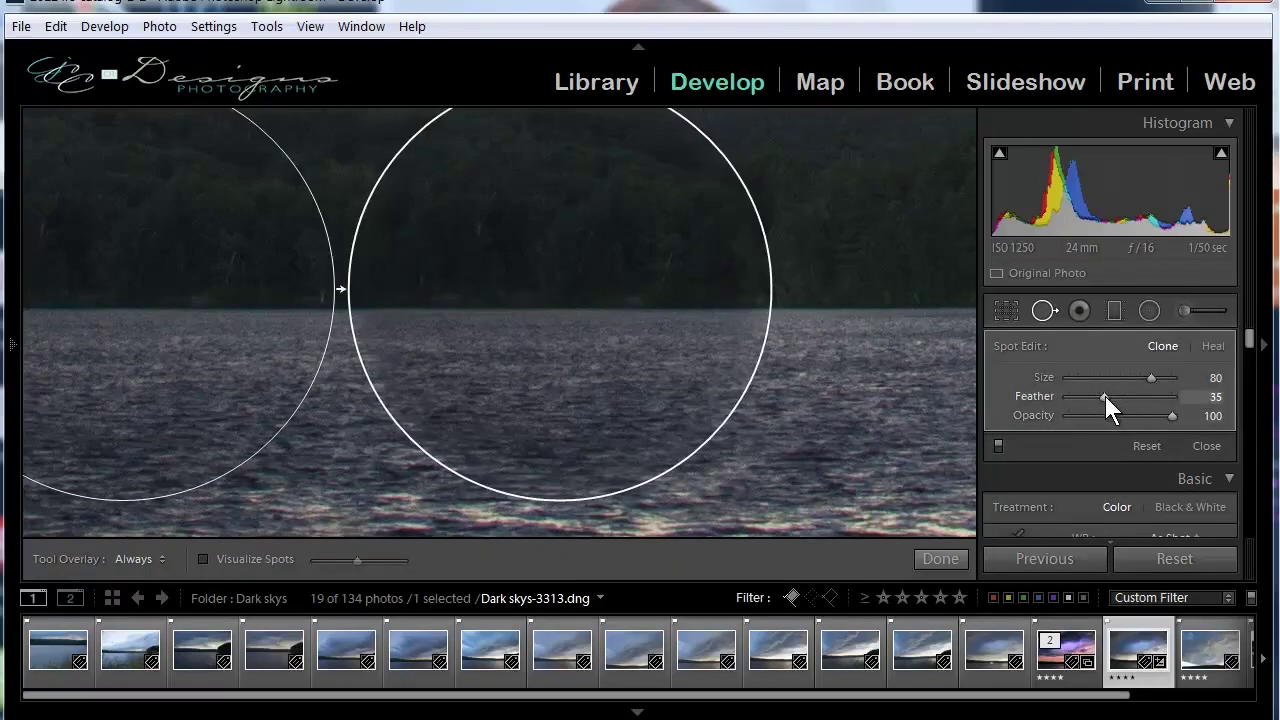
mouse_move(1104, 397)
mouse_down()
mouse_move(1158, 399)
mouse_move(1094, 394)
mouse_move(1150, 395)
mouse_move(1106, 395)
mouse_up()
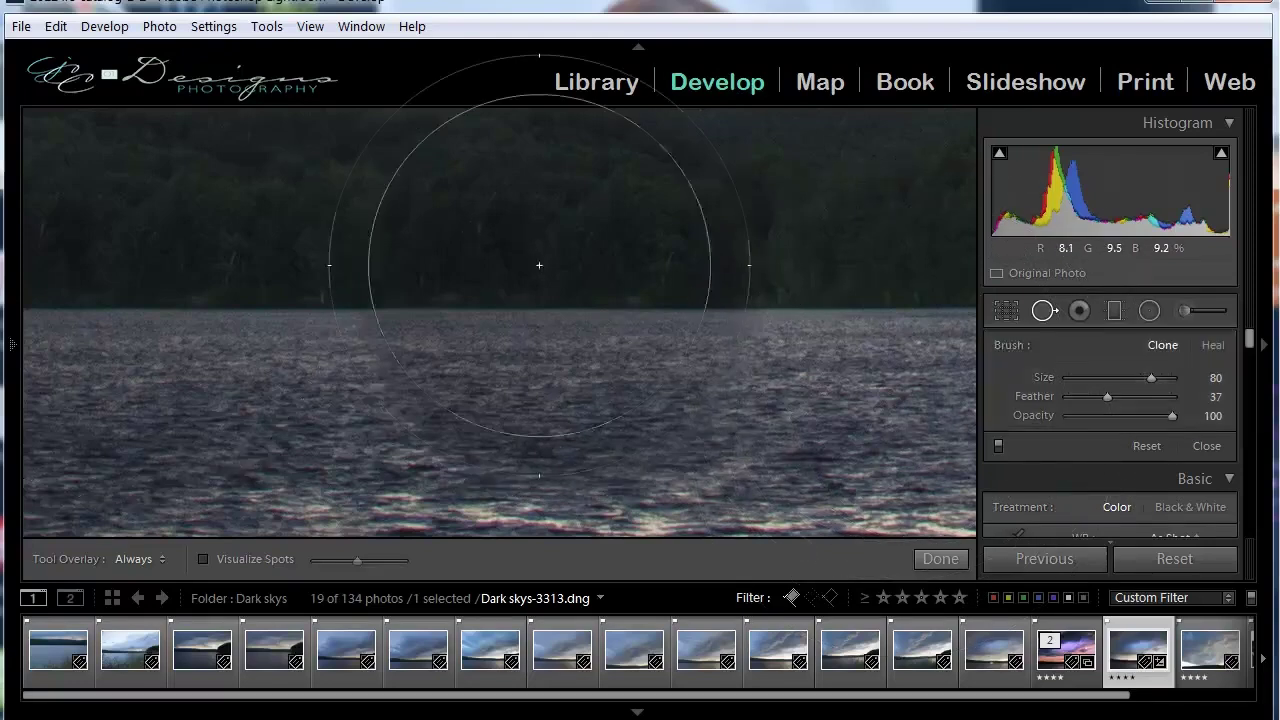
click(1113, 311)
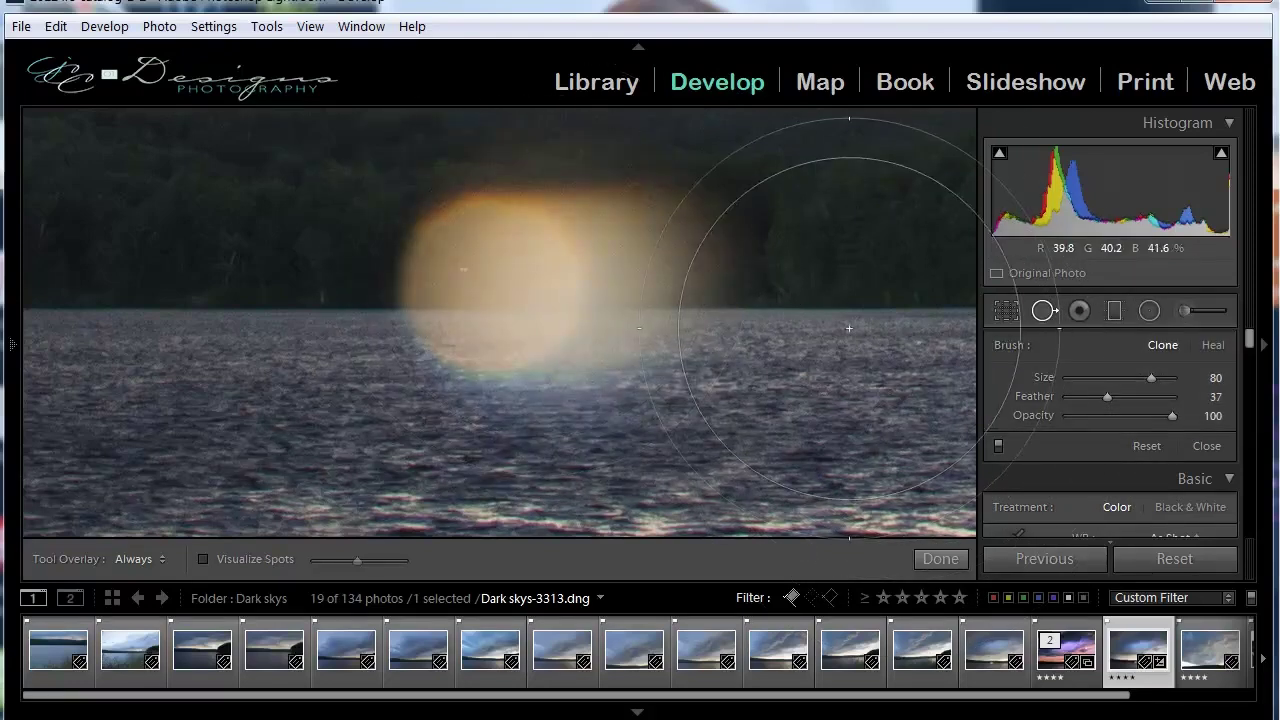
mouse_move(1151, 377)
mouse_down()
mouse_move(1128, 376)
mouse_move(1156, 369)
mouse_move(1143, 369)
mouse_up()
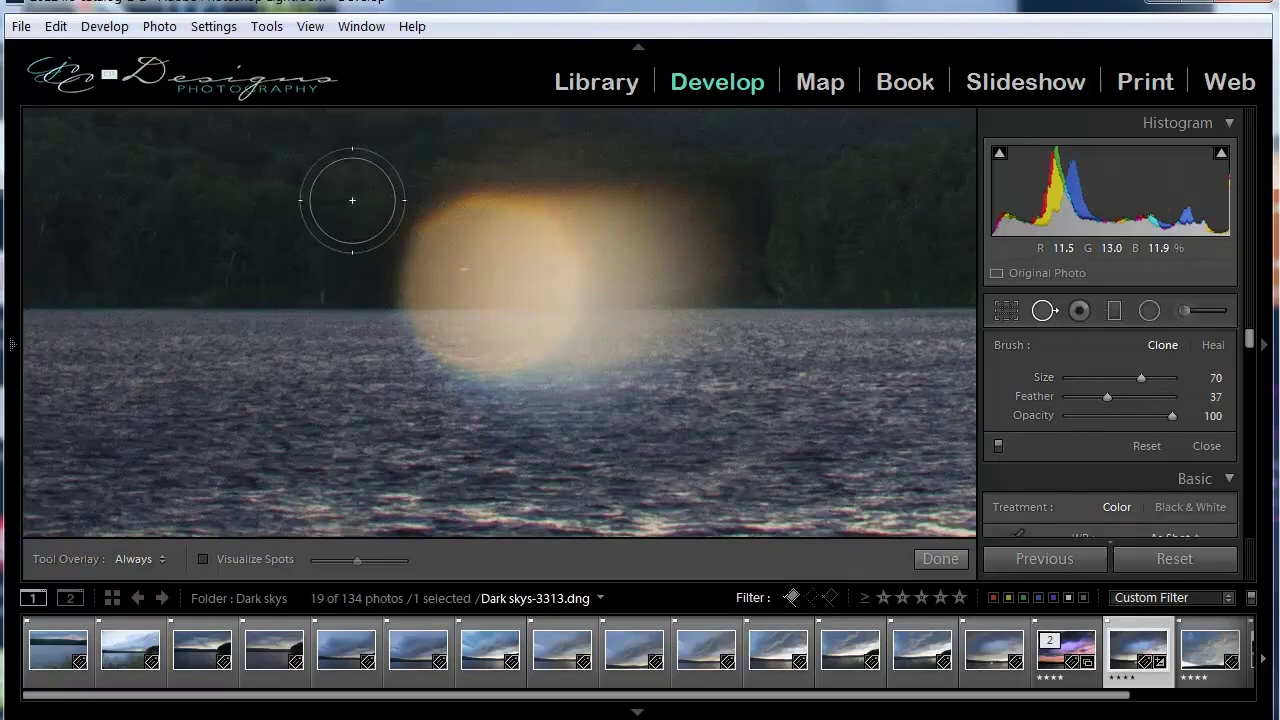
Step: Try to clone out the flare with two separate strokes, one over the trees and one over the water, and remove both
mouse_move(352, 200)
mouse_down()
mouse_move(699, 219)
mouse_move(384, 245)
mouse_move(421, 260)
mouse_move(700, 263)
mouse_up()
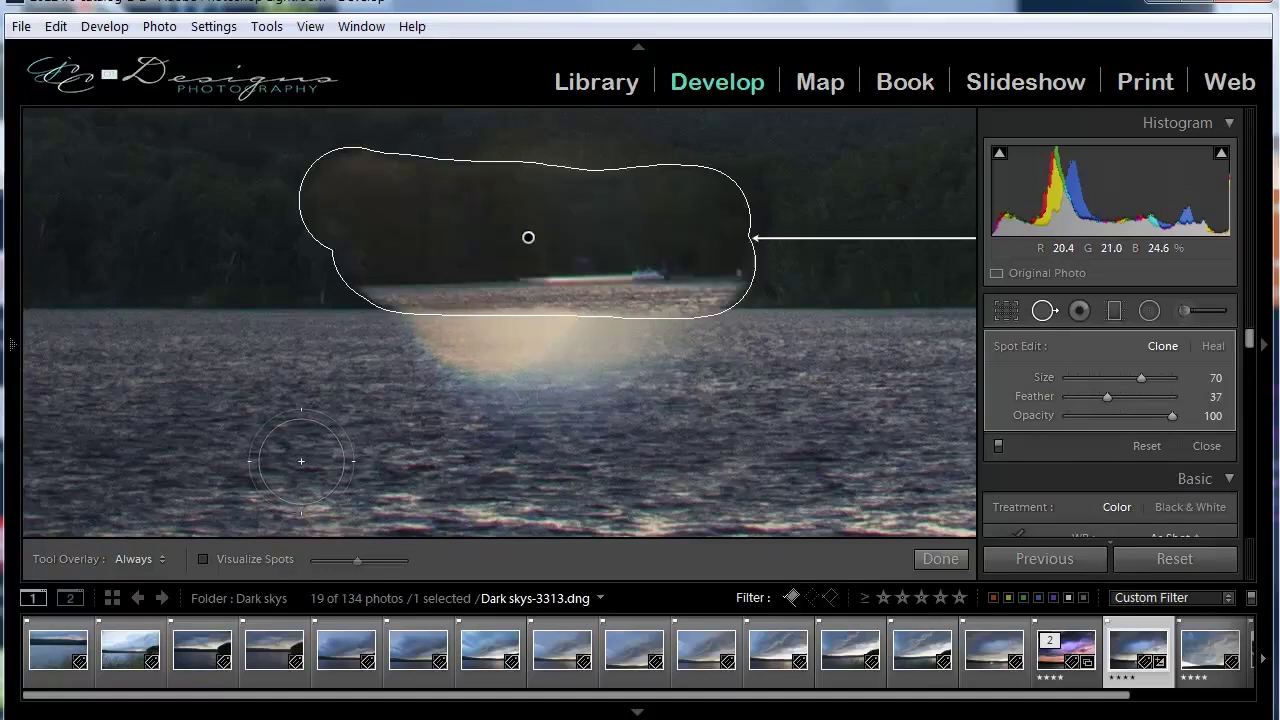
drag(414, 334, 726, 346)
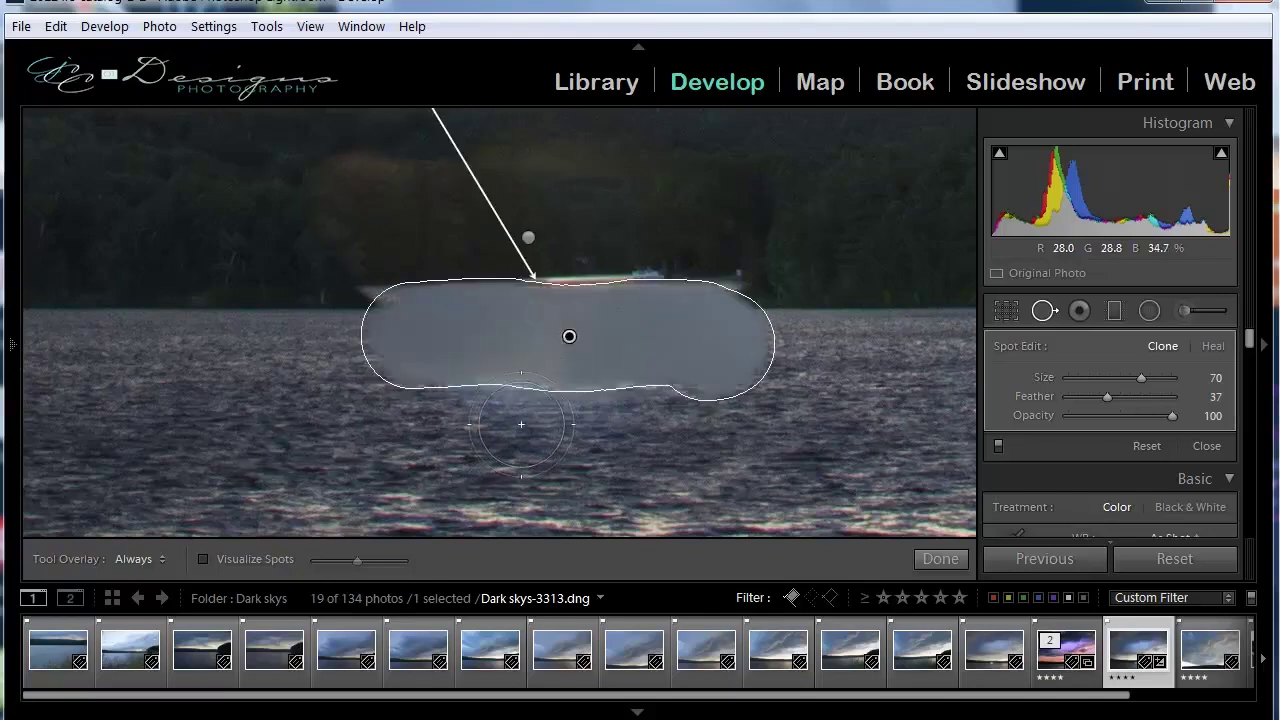
key(ctrl+z)
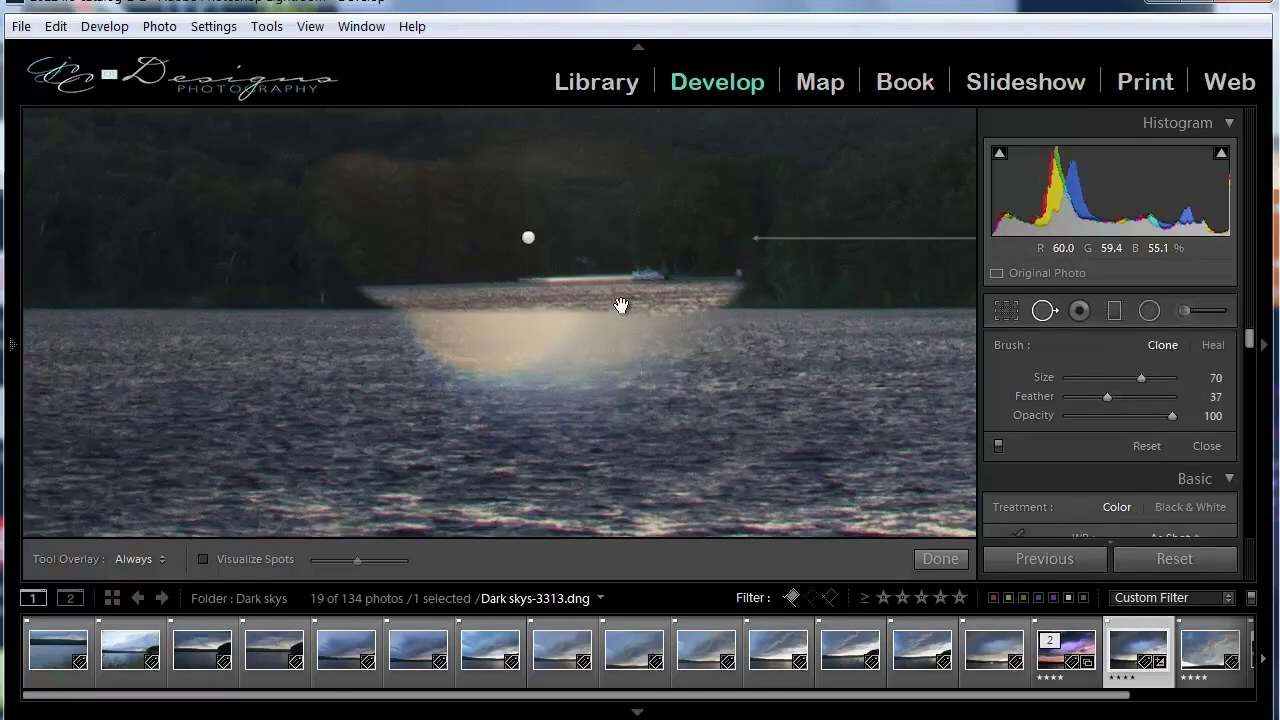
key(Delete)
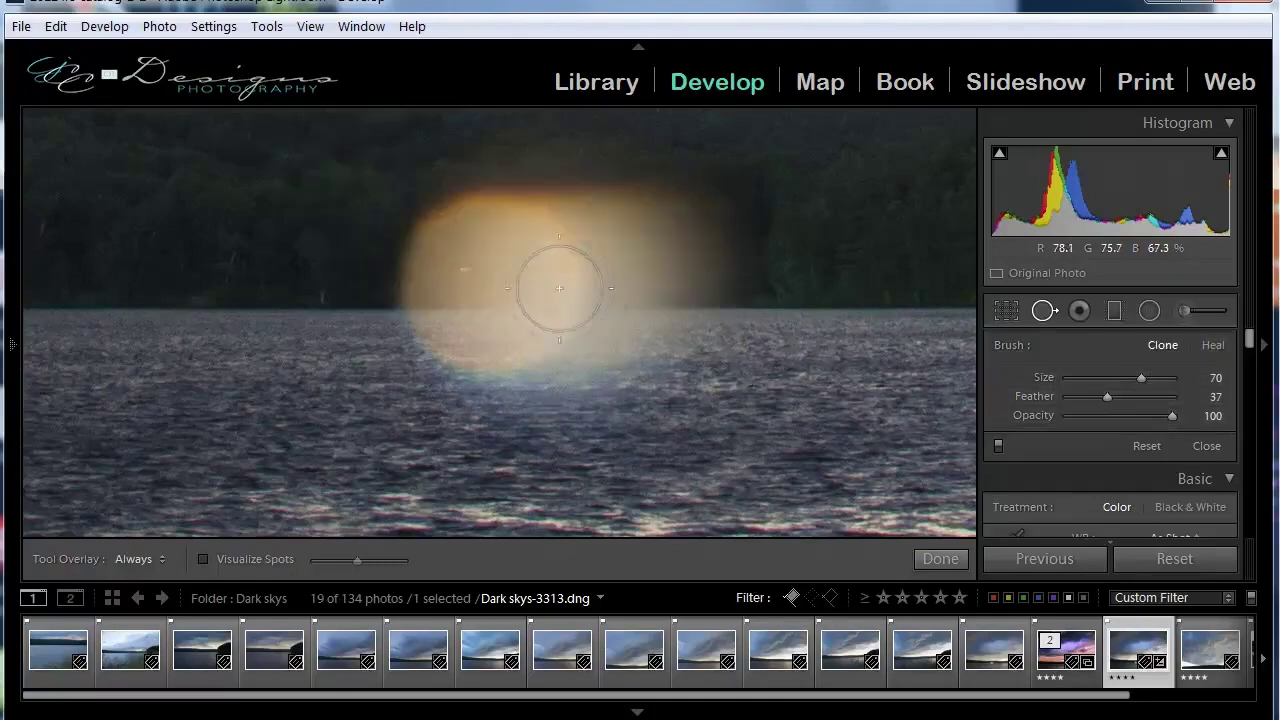
Step: Paint one continuous Clone stroke over the entire lens flare, covering both trees and water, and inspect the patch without the overlay
mouse_move(403, 206)
mouse_down()
mouse_move(774, 225)
mouse_move(649, 259)
mouse_move(351, 253)
mouse_move(351, 273)
mouse_move(388, 292)
mouse_move(527, 308)
mouse_move(689, 296)
mouse_move(743, 322)
mouse_move(640, 350)
mouse_move(397, 336)
mouse_move(537, 371)
mouse_move(632, 343)
mouse_up()
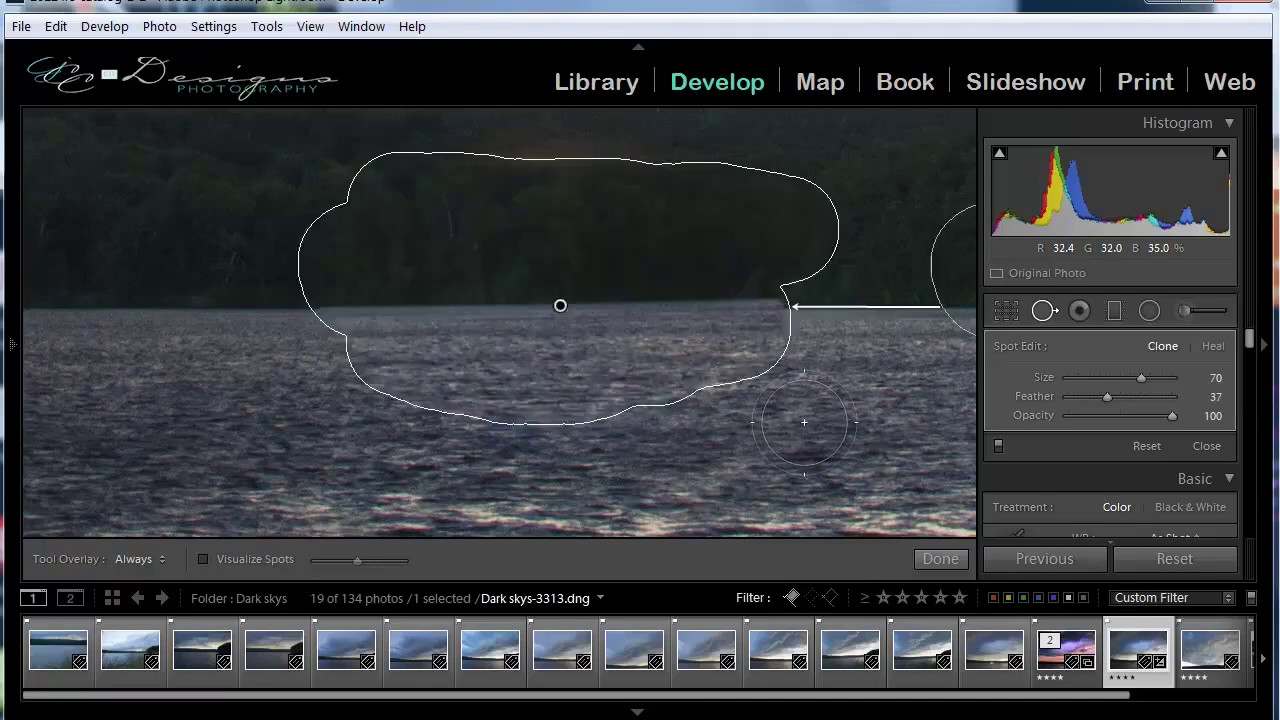
click(1045, 312)
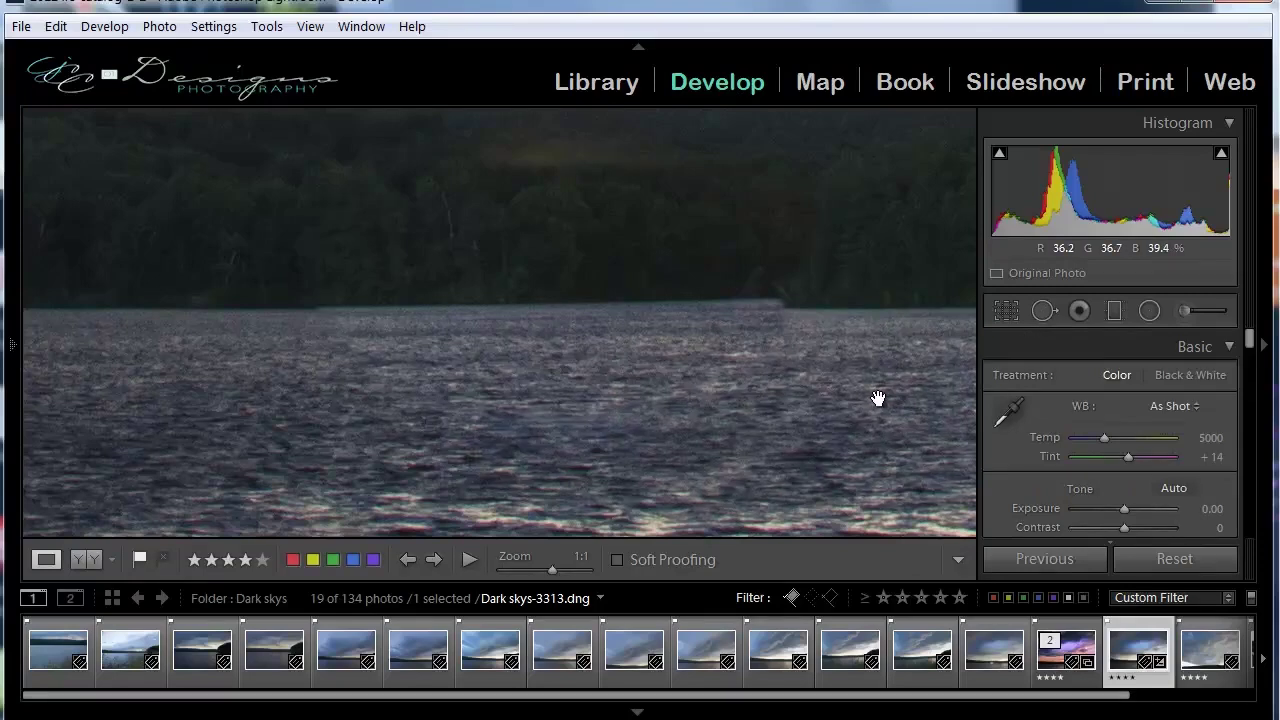
drag(949, 403, 889, 401)
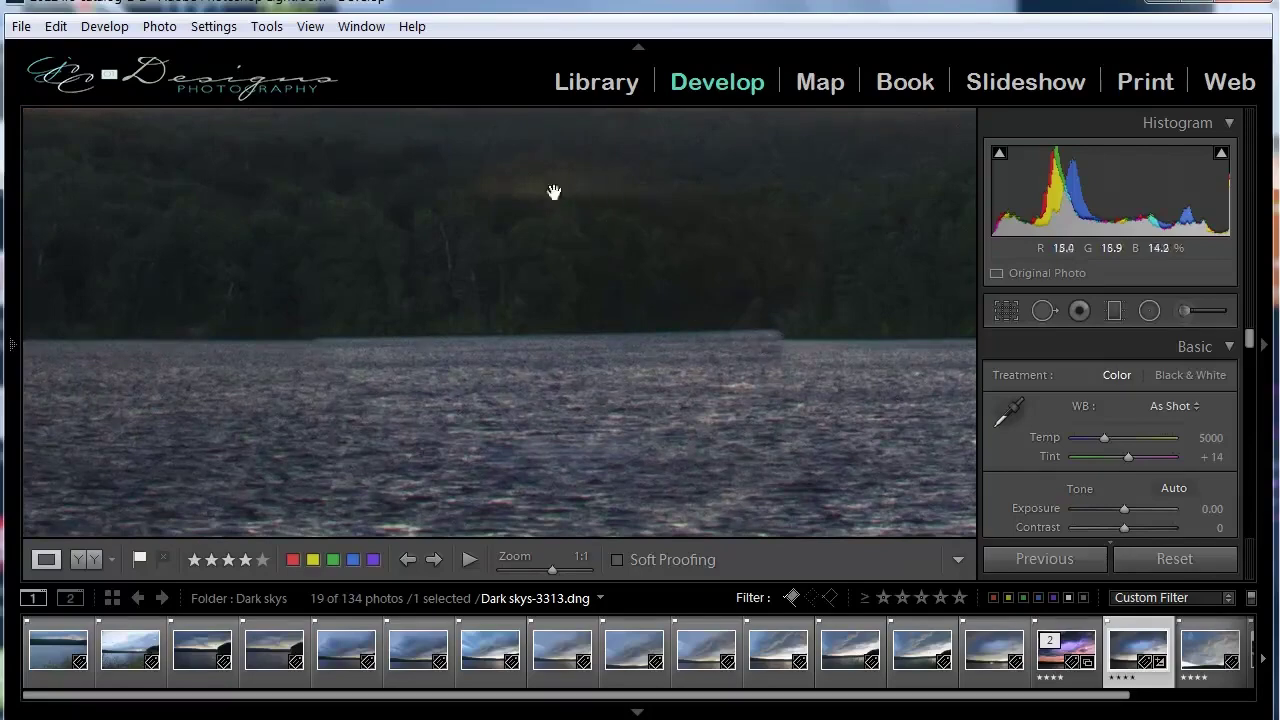
Step: Try to clone over the remaining glow on the trees above the patch with a short stroke, and delete that stroke
click(1042, 311)
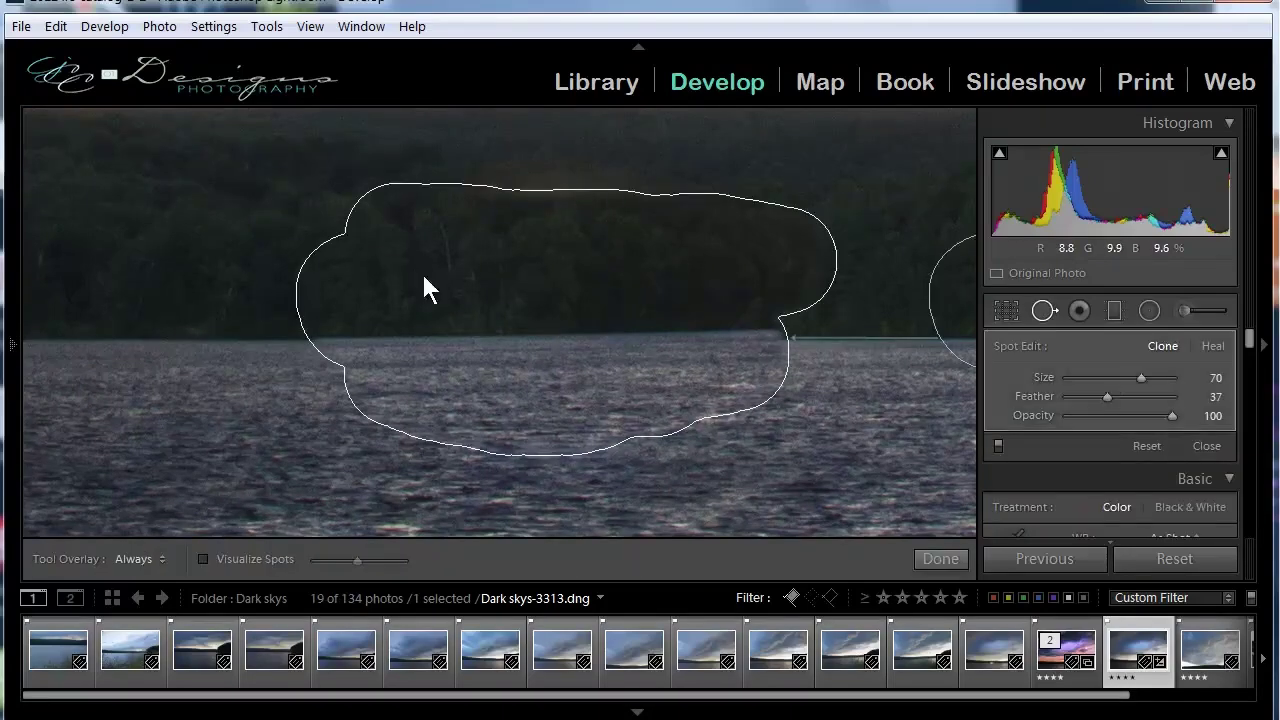
click(511, 185)
drag(511, 185, 640, 185)
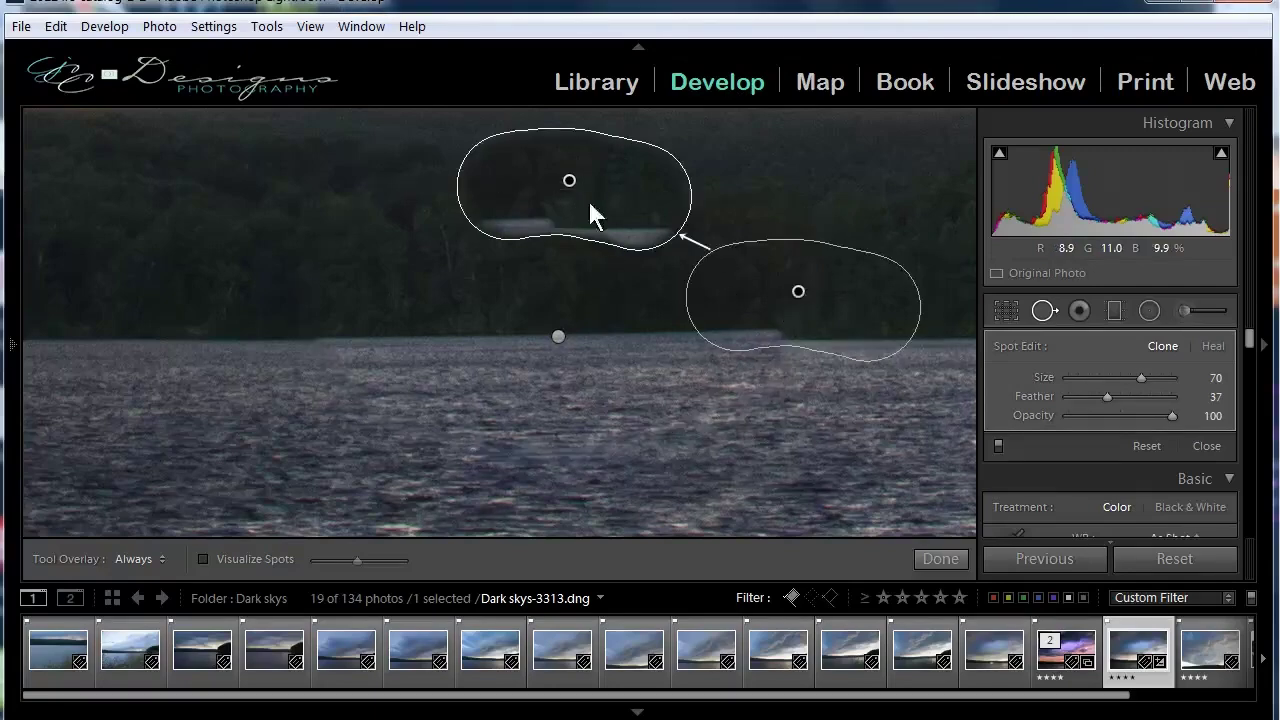
key(Delete)
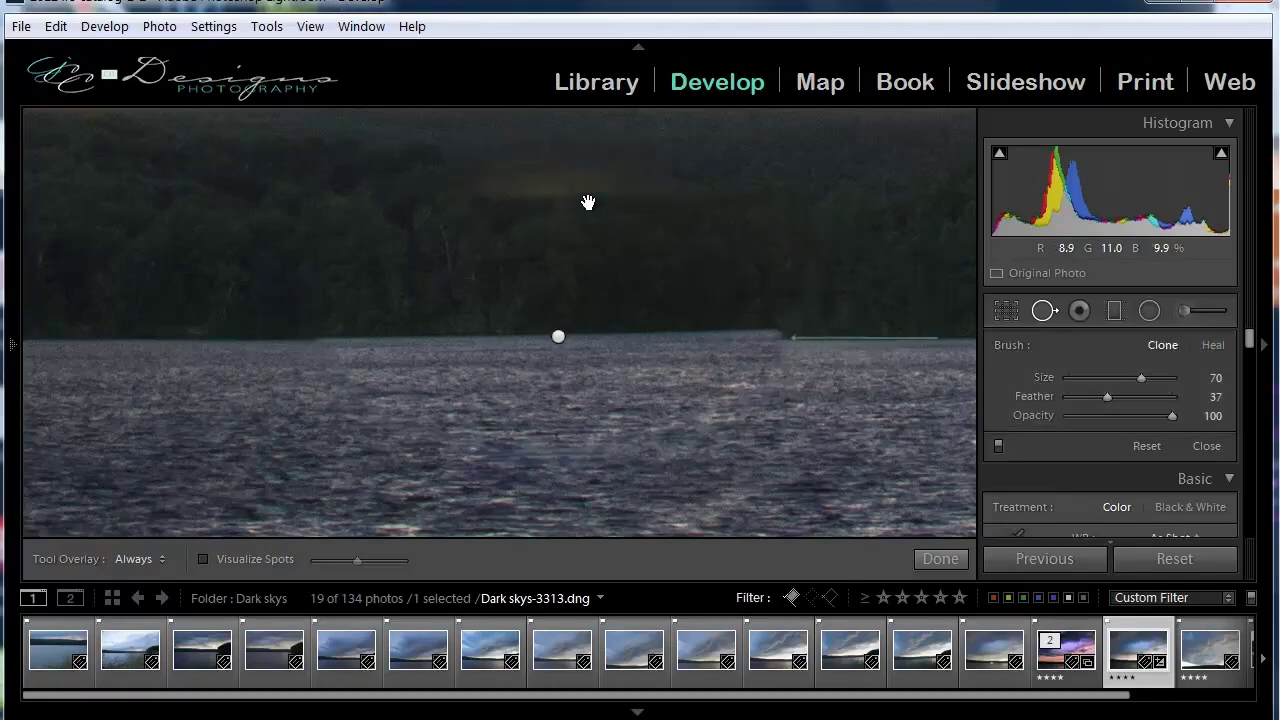
Step: Nudge the large clone patch vertically to line up its waterline with the real shoreline, and check it without the overlay
click(507, 341)
drag(627, 281, 626, 287)
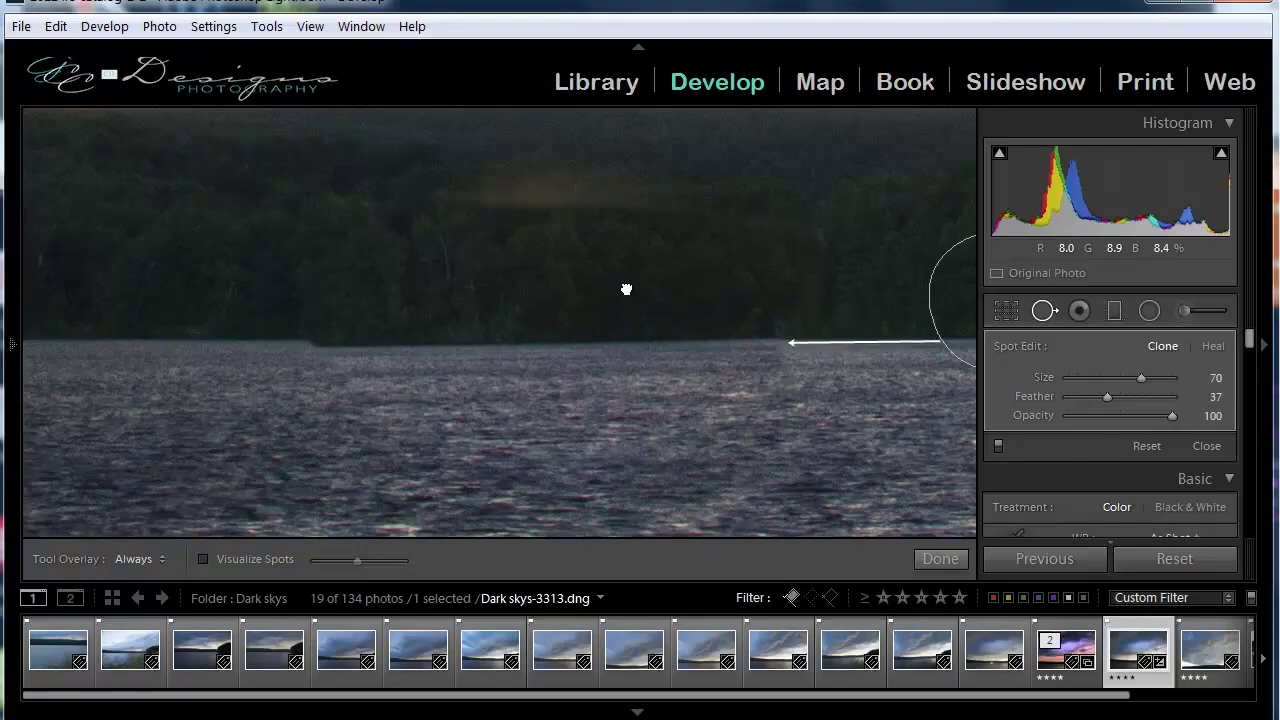
drag(626, 287, 626, 285)
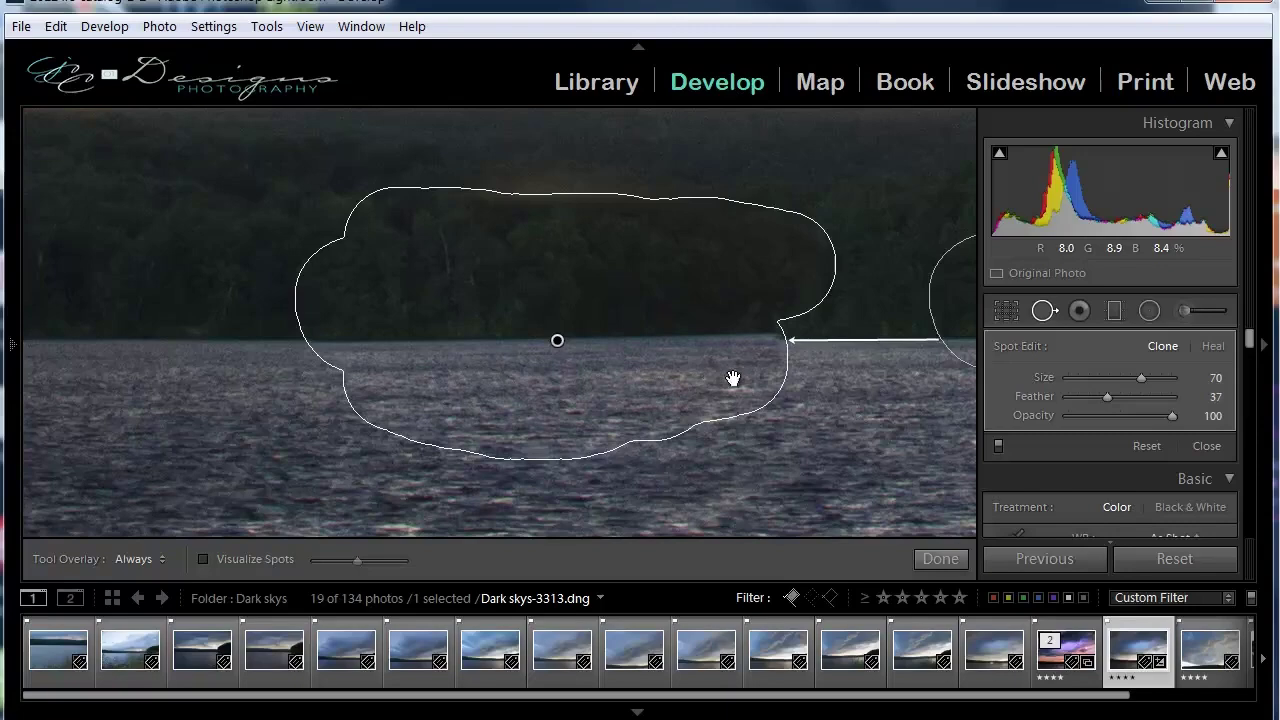
click(1051, 311)
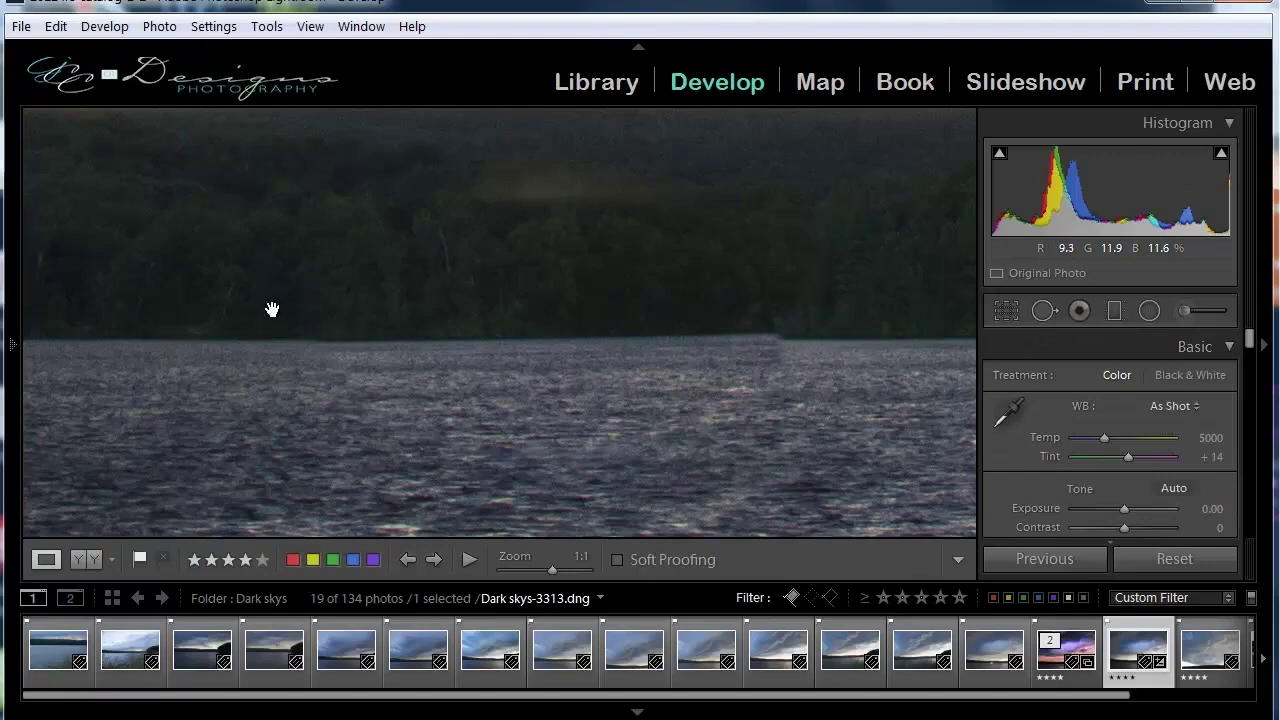
Step: Reduce the Clone brush size to 42 and paint a short stroke over the remaining glow on the trees
click(1050, 310)
scroll(481, 174, down, 6)
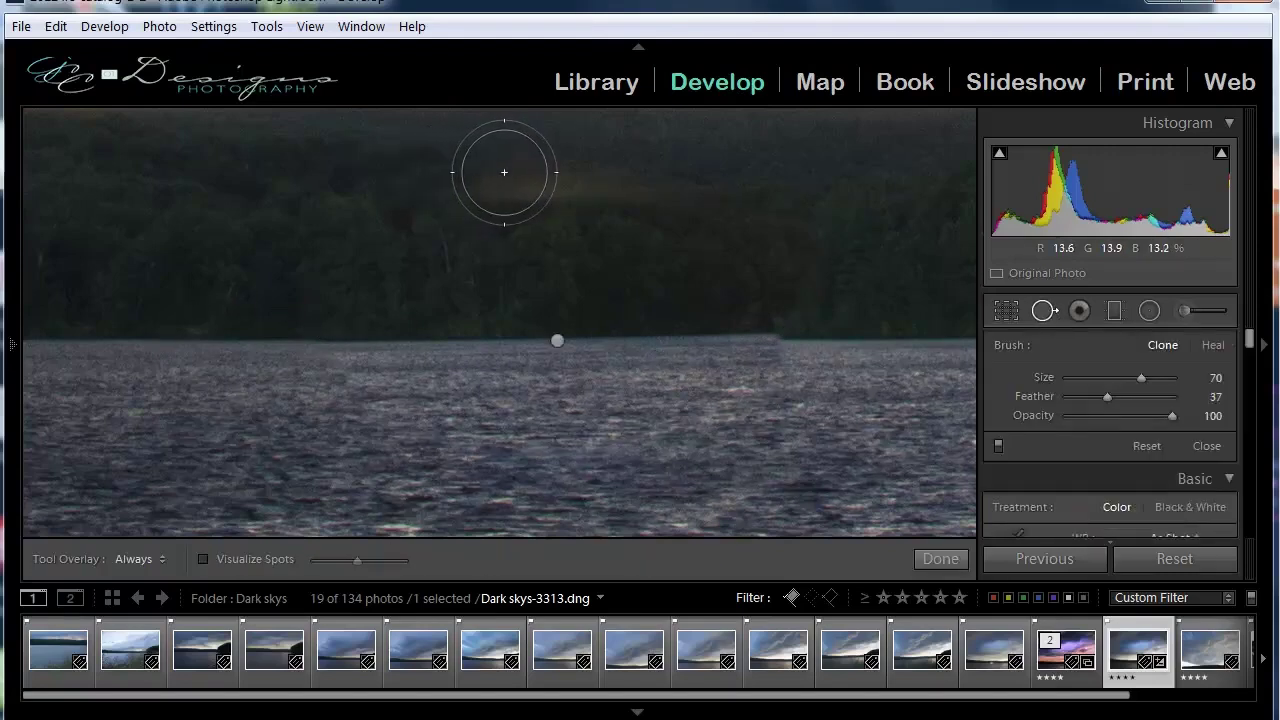
drag(484, 183, 637, 180)
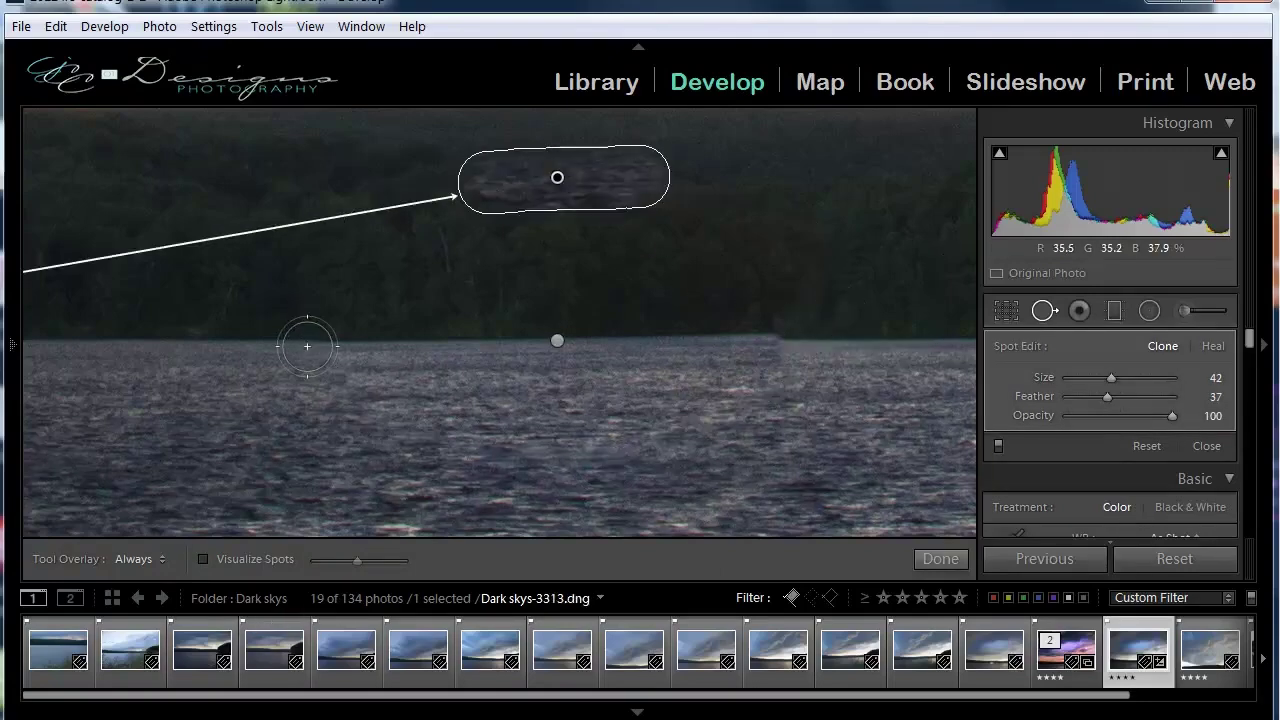
Step: Clone along the uneven shoreline to smooth the patch's edge, and delete the stray spot on the water
drag(234, 337, 751, 314)
mouse_move(247, 274)
mouse_down()
mouse_move(809, 137)
mouse_move(834, 142)
mouse_up()
click(902, 326)
drag(771, 306, 234, 374)
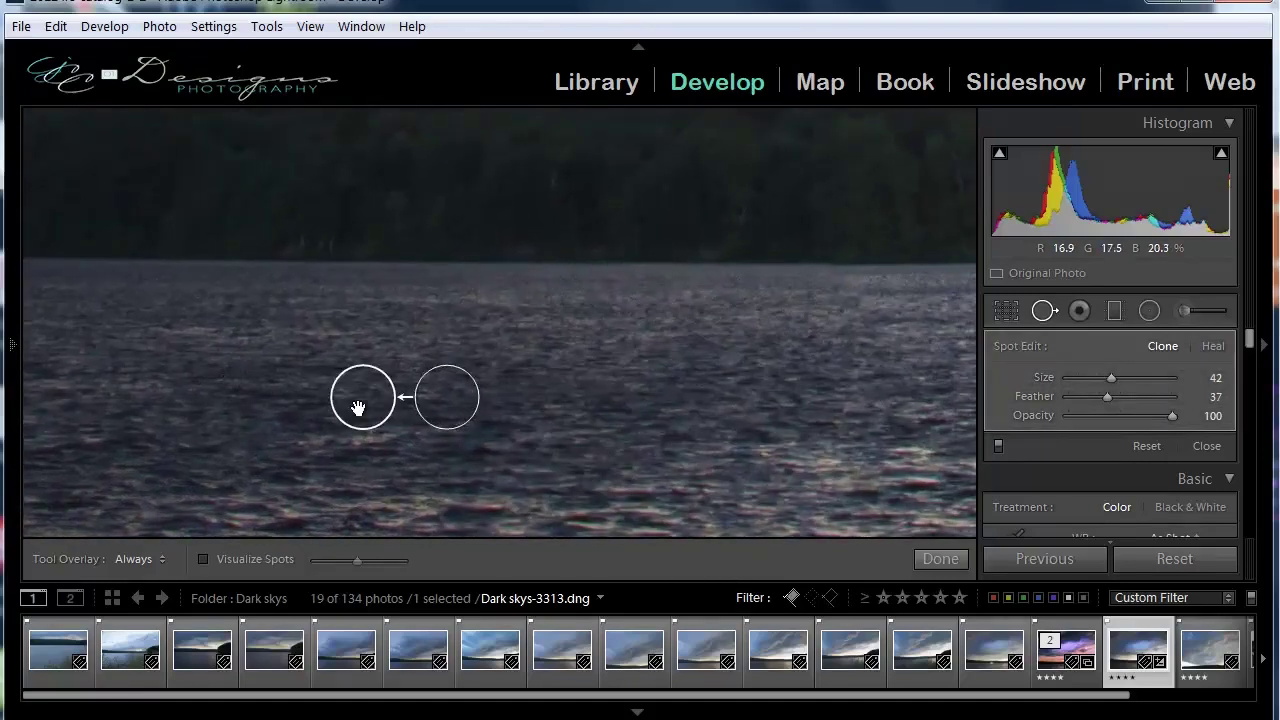
key(Delete)
drag(514, 289, 456, 497)
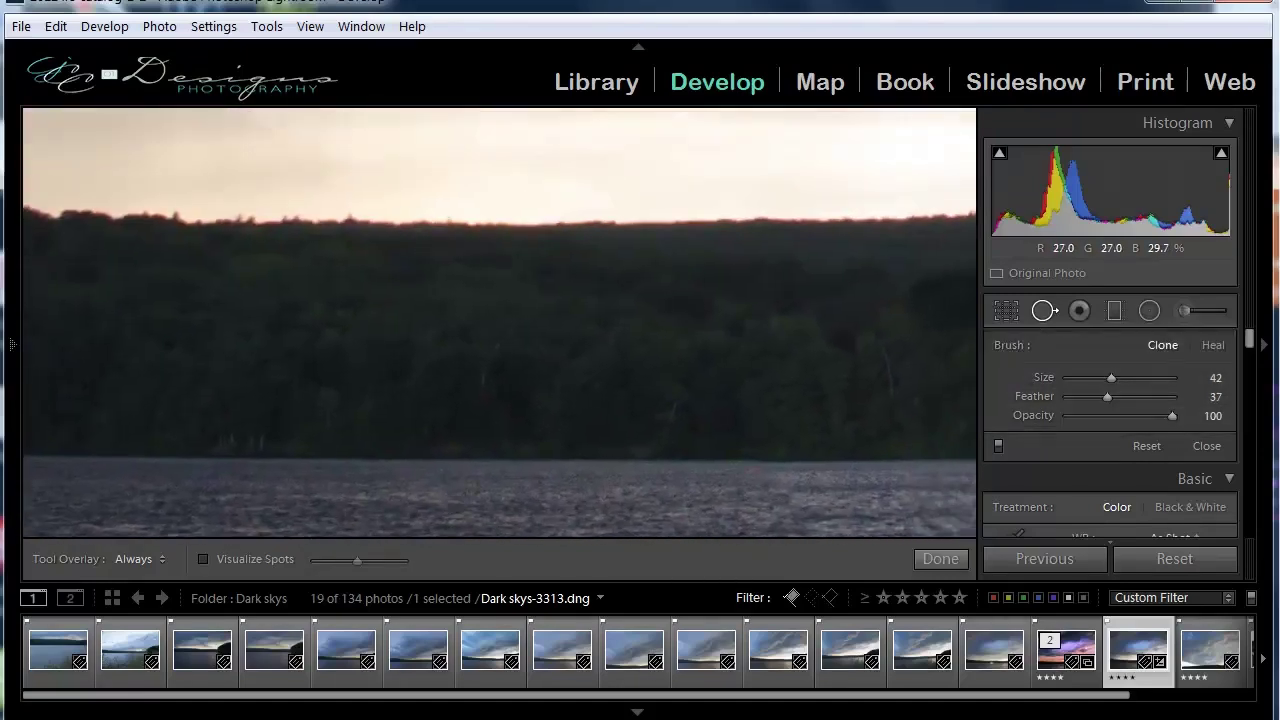
Step: Select the short clone stroke on the trees, move its source to nearby trees level with the stroke, and close Spot Removal
drag(752, 410, 377, 380)
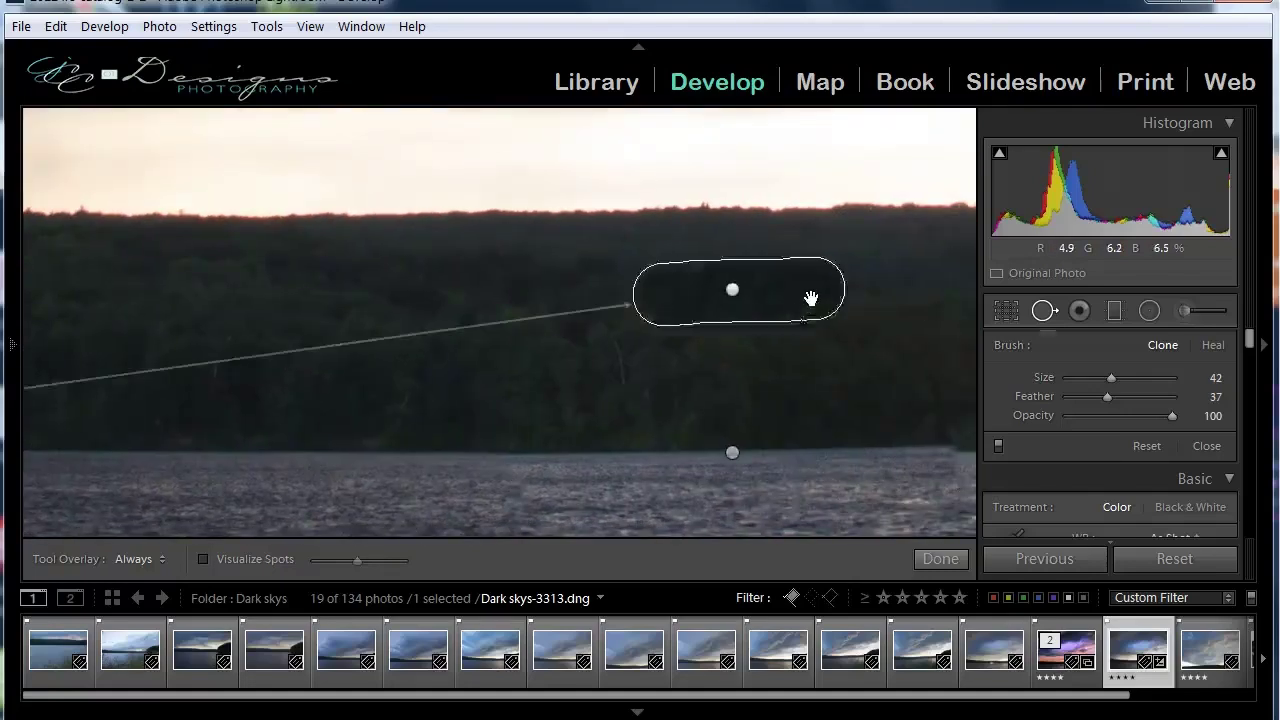
click(774, 306)
drag(114, 449, 451, 409)
click(287, 363)
drag(293, 365, 899, 238)
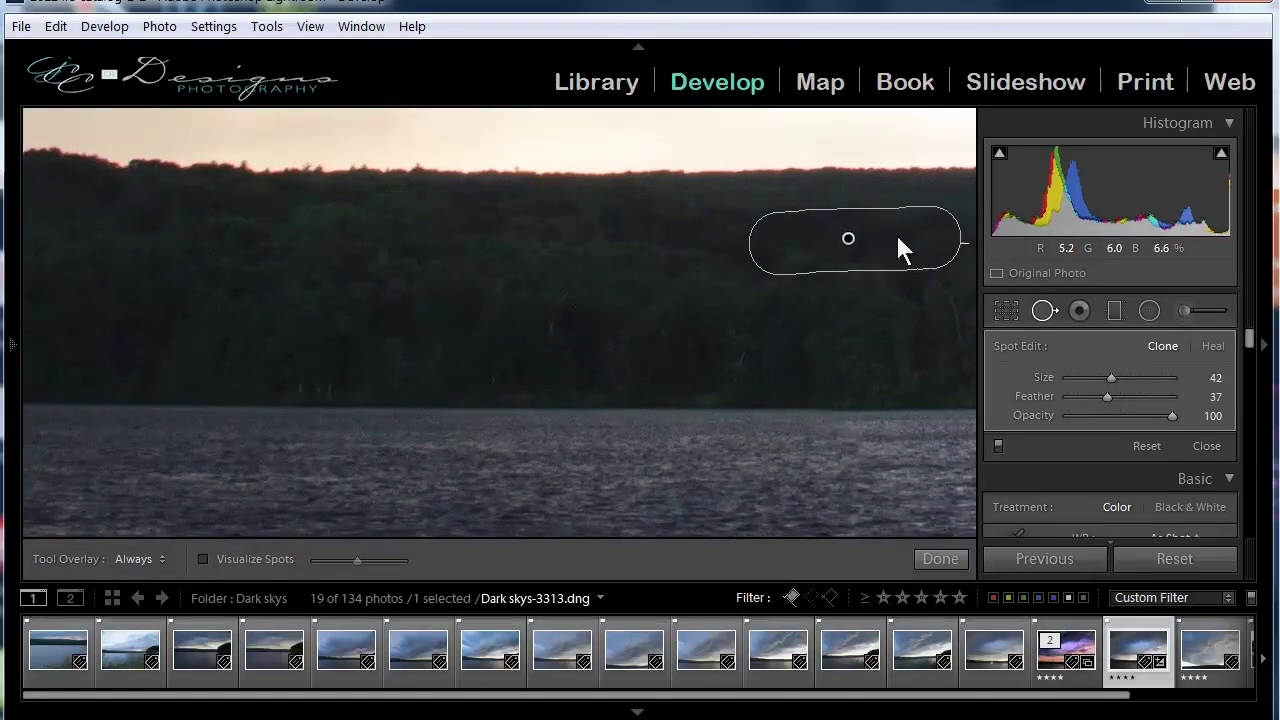
drag(635, 330, 177, 363)
drag(468, 296, 446, 323)
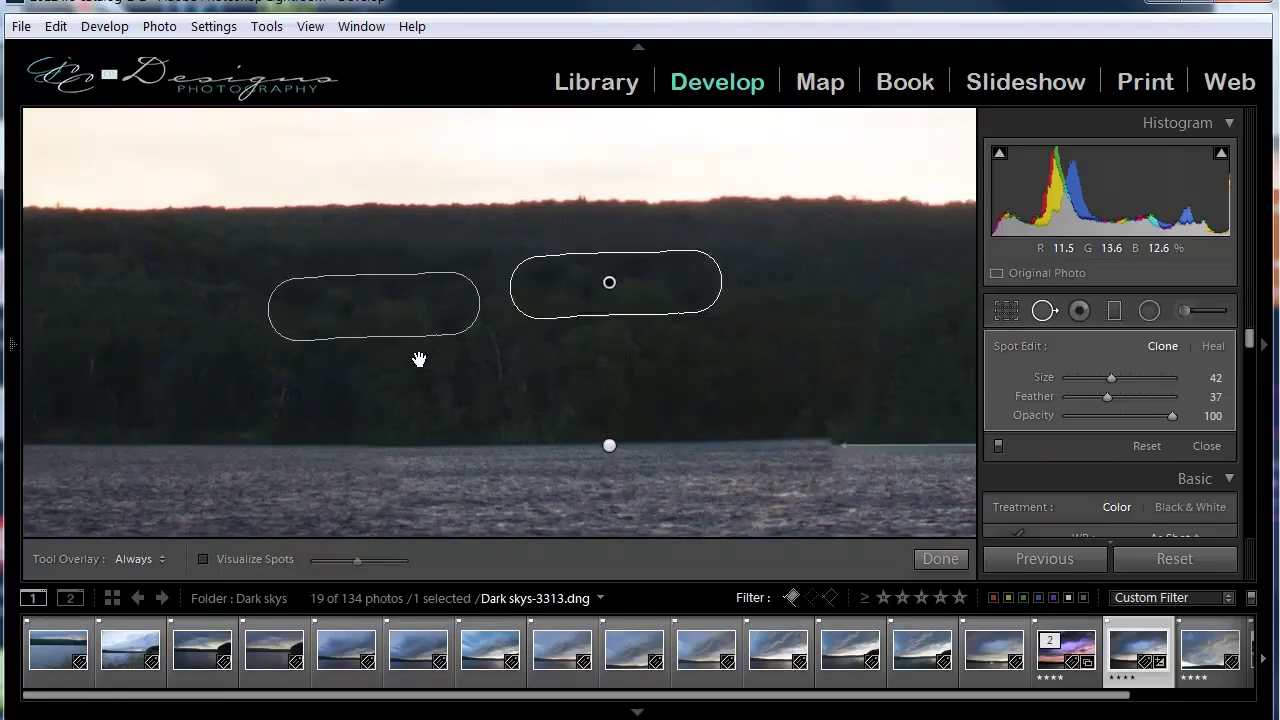
drag(306, 309, 268, 318)
key(ctrl+z)
key(ctrl+y)
drag(366, 316, 361, 287)
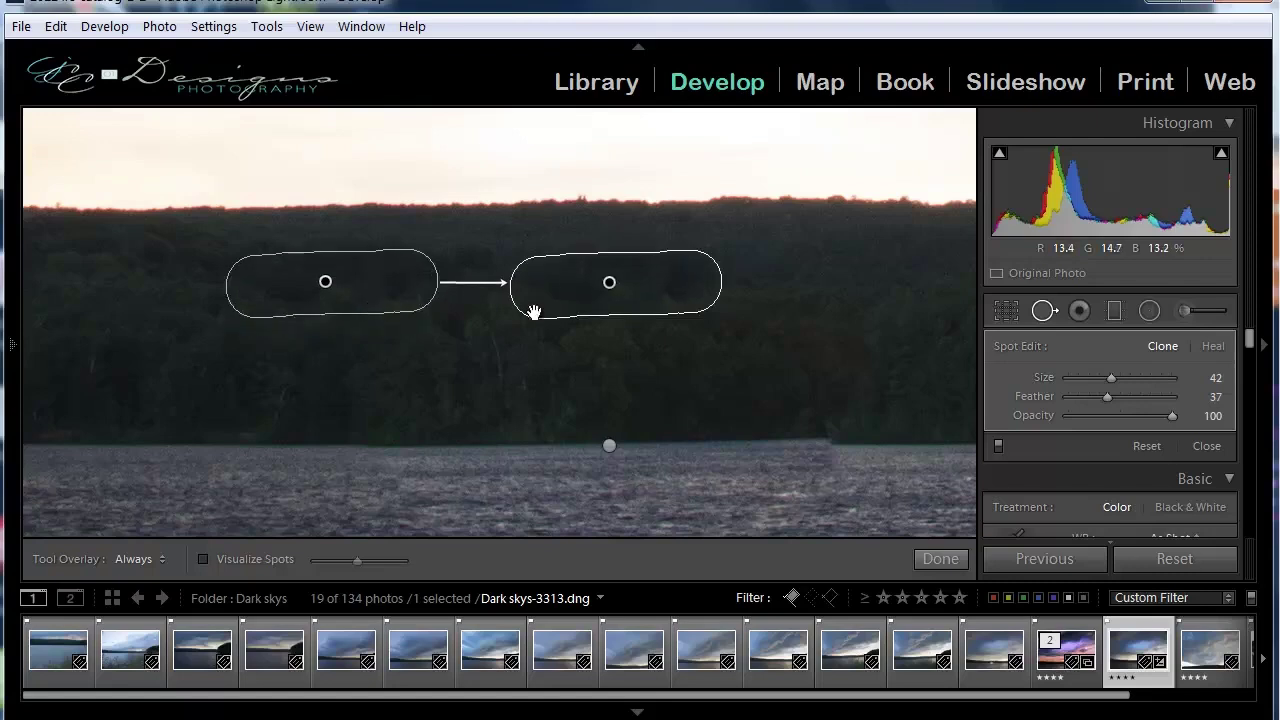
click(1044, 310)
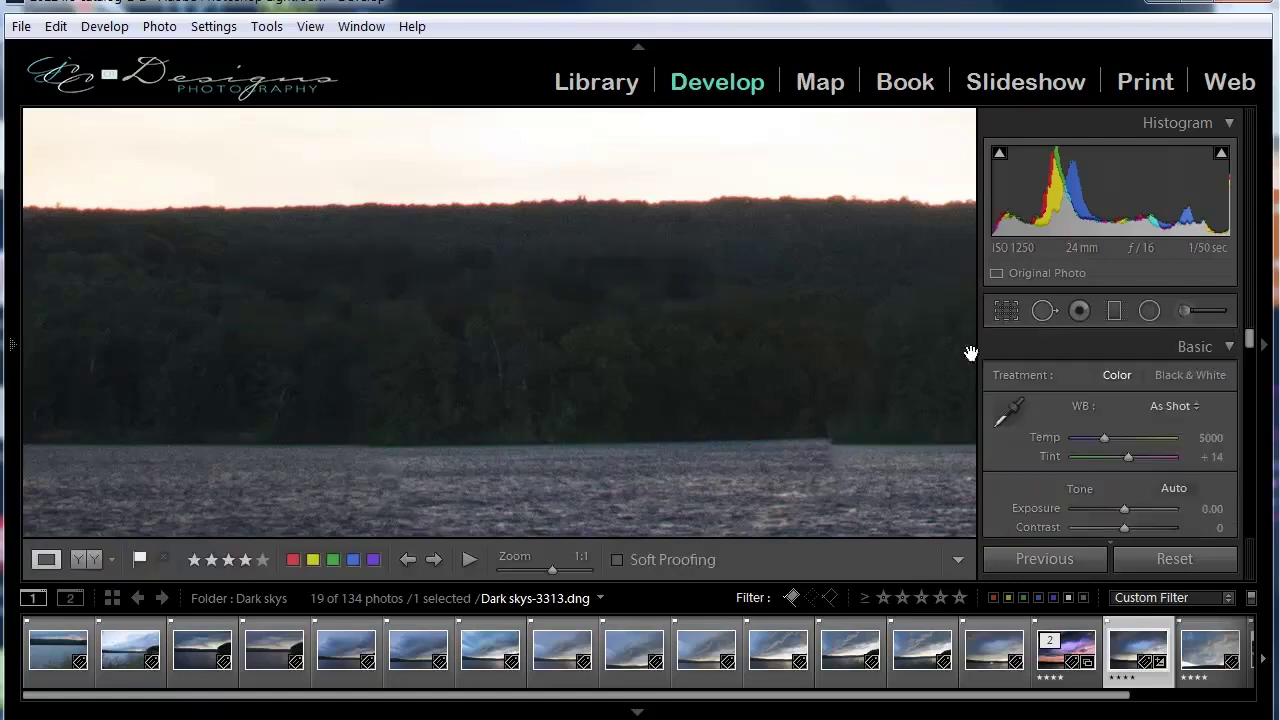
Step: Compare the Daylight, Cloudy, Shade, Tungsten and Fluorescent white balance presets on the whole lake photo, and return to Daylight
click(882, 332)
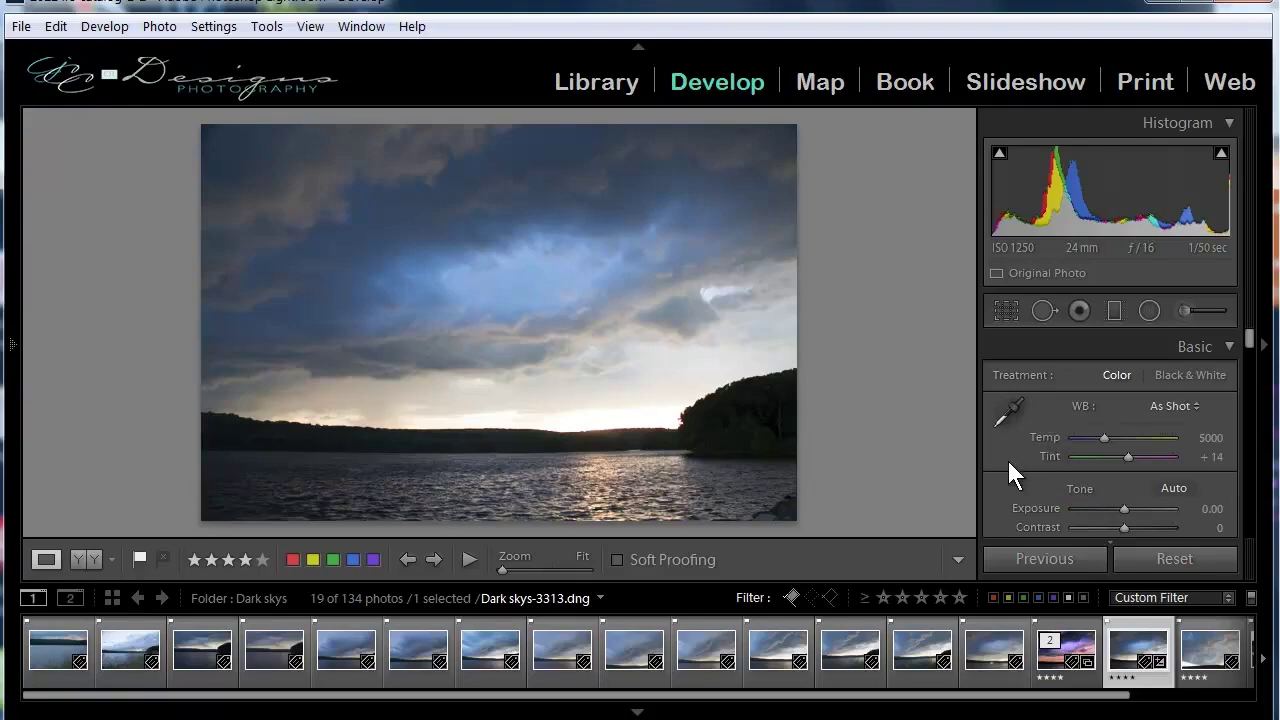
click(1163, 406)
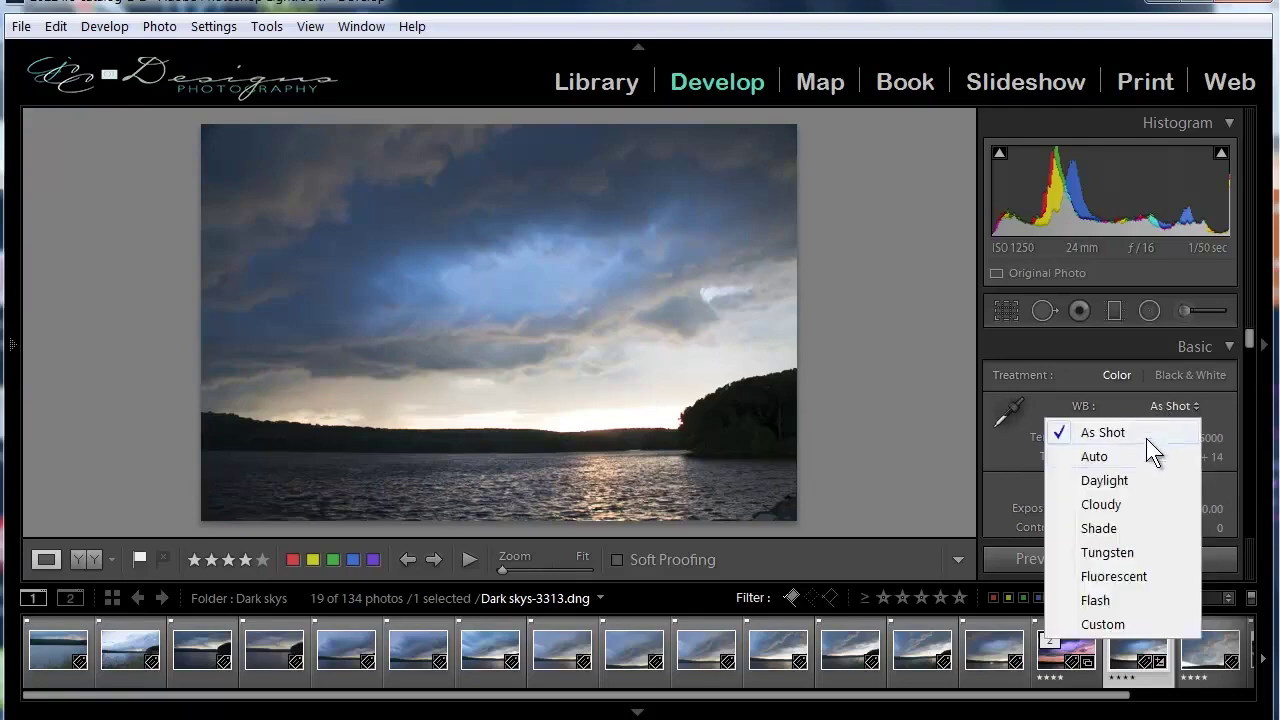
click(1122, 479)
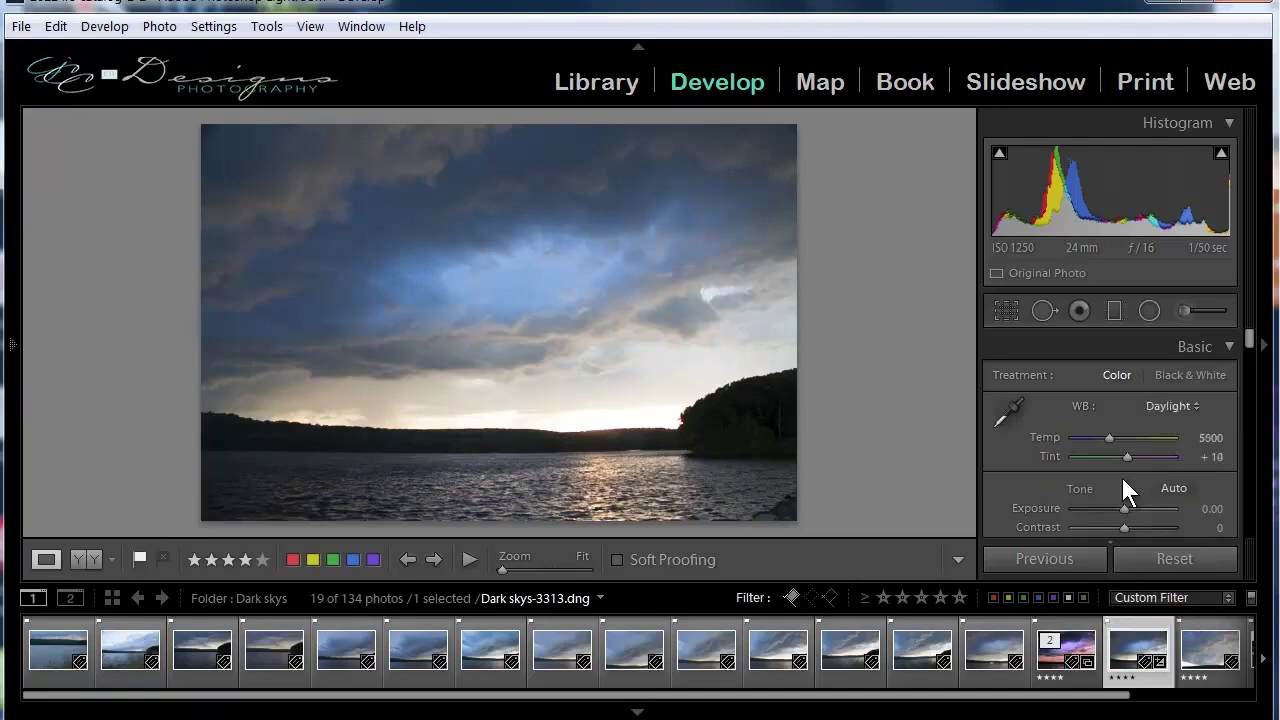
click(1162, 404)
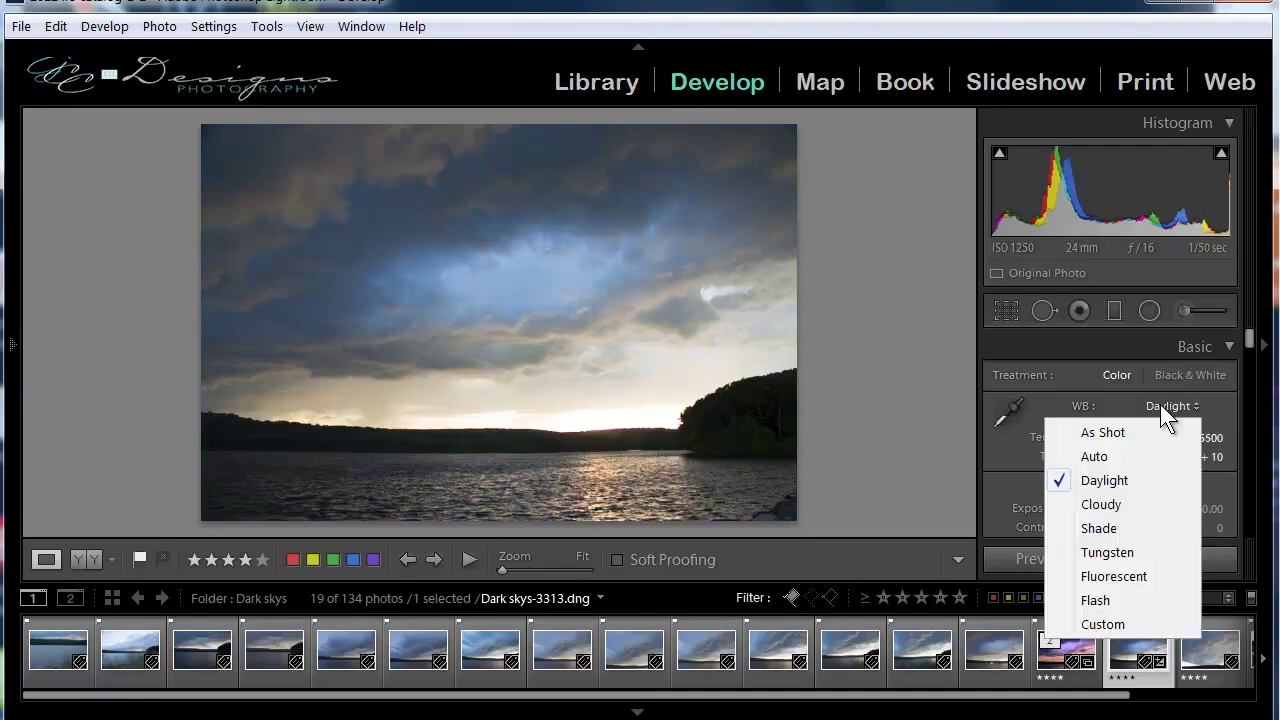
click(1112, 495)
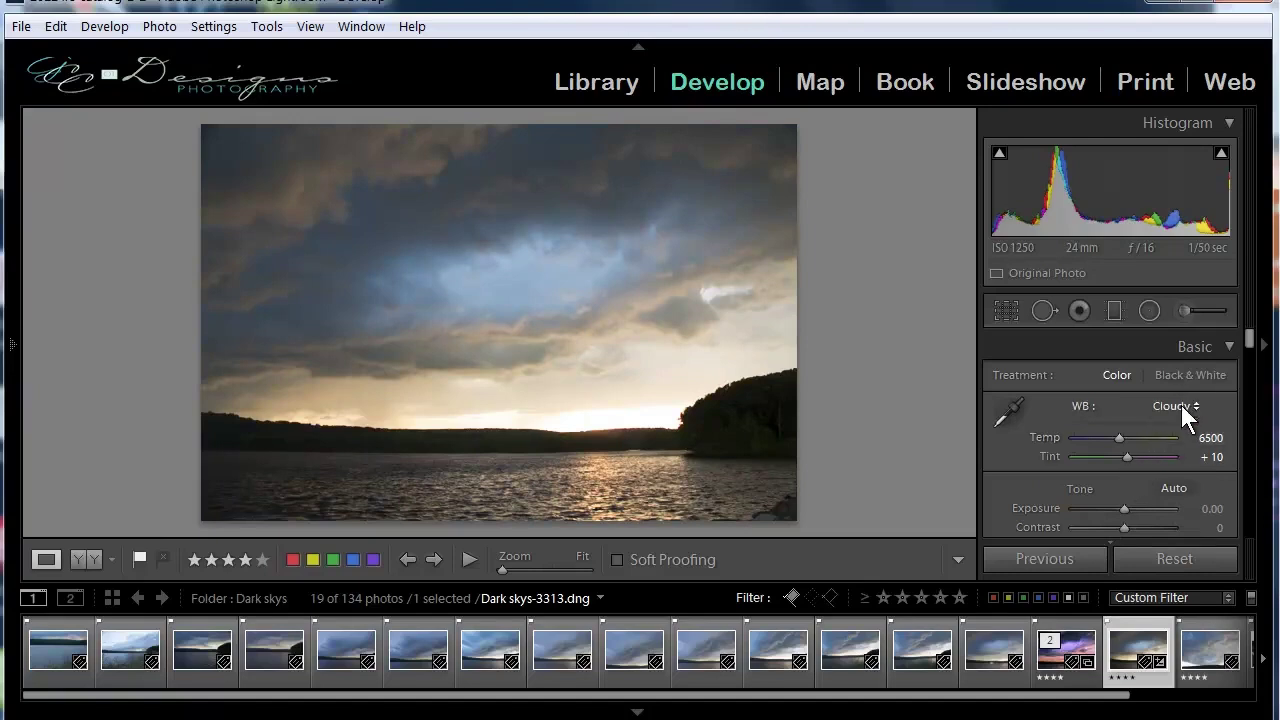
click(1180, 406)
click(1104, 528)
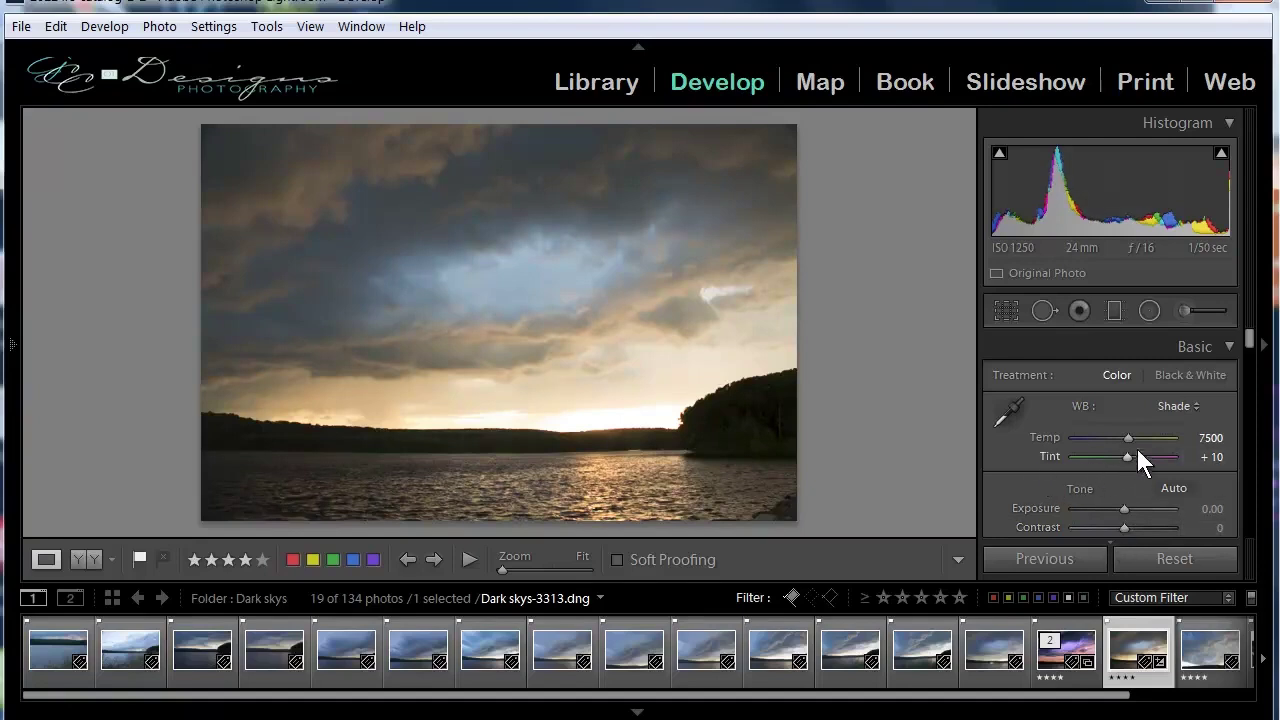
click(1167, 405)
click(1100, 549)
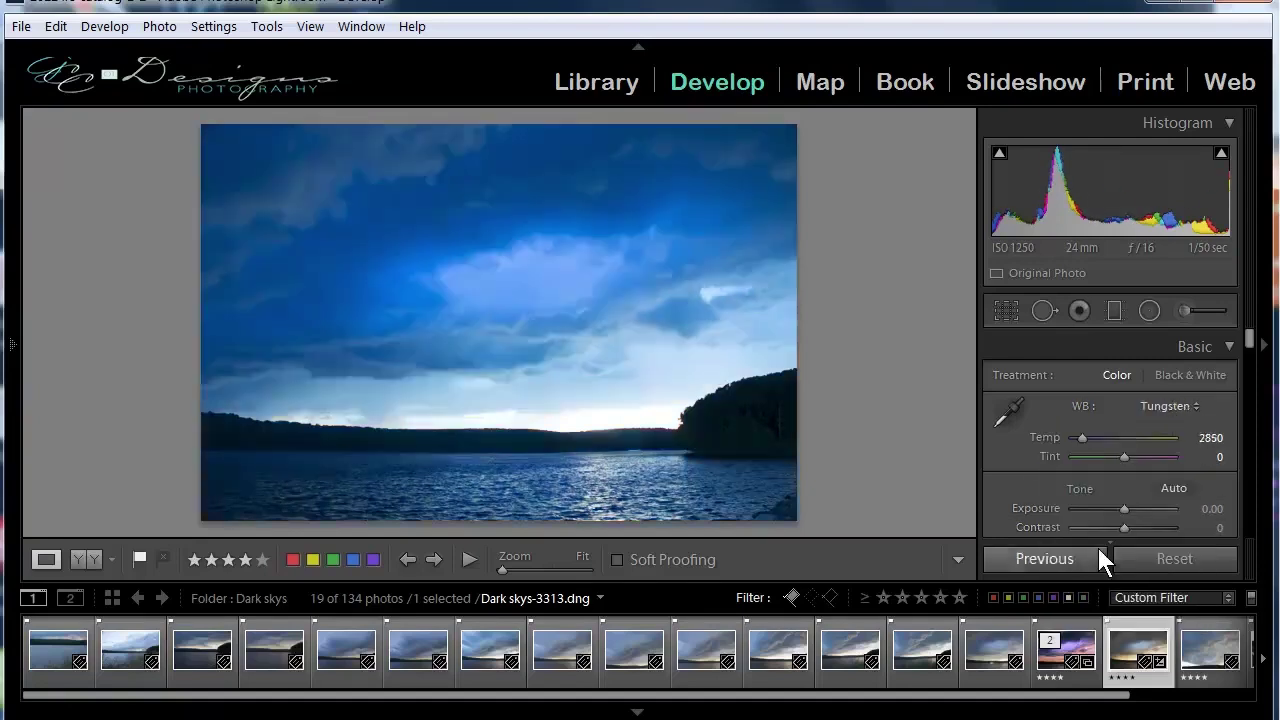
click(1164, 408)
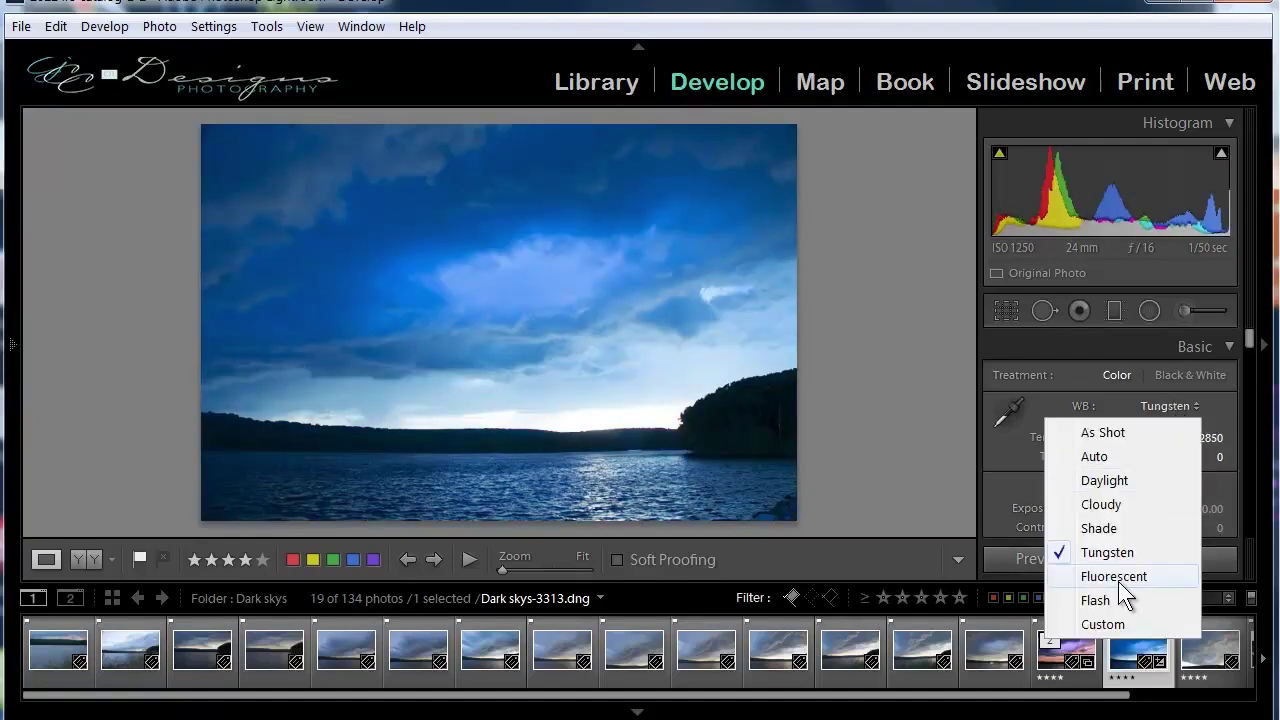
click(1118, 581)
click(1159, 405)
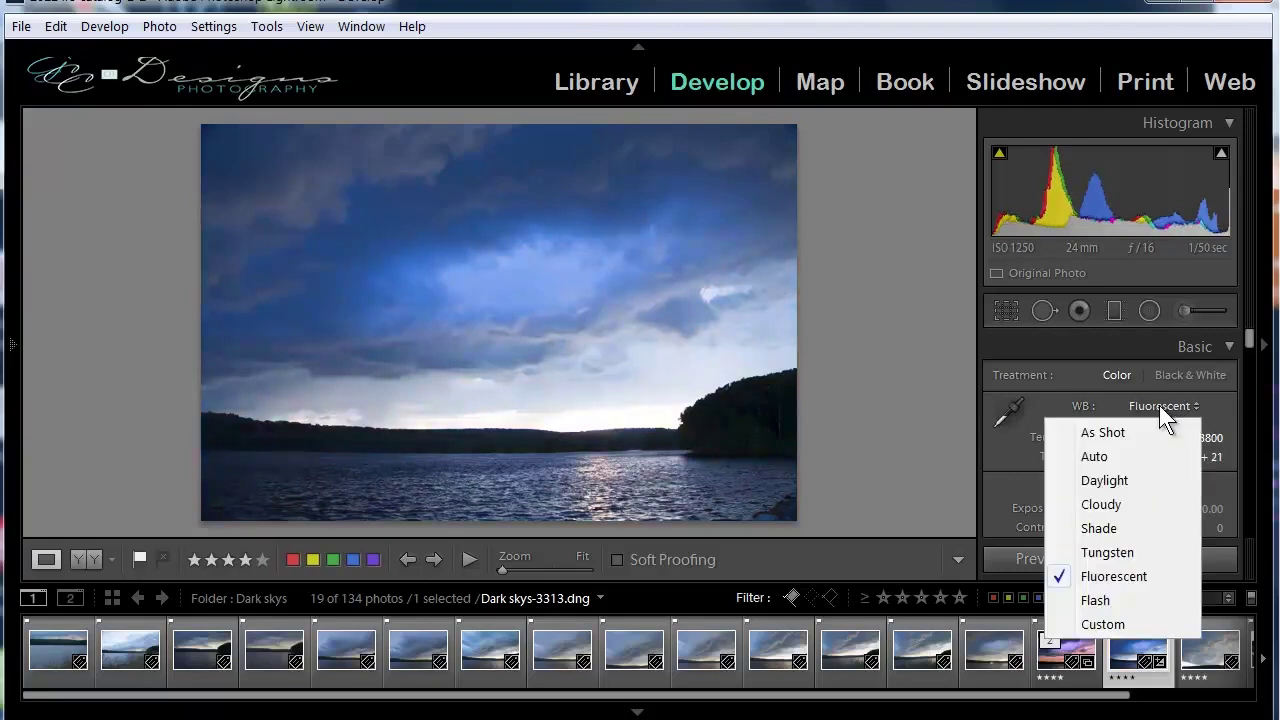
click(1112, 480)
Step: Set the lake photo's white balance to the Cloudy preset
click(1170, 405)
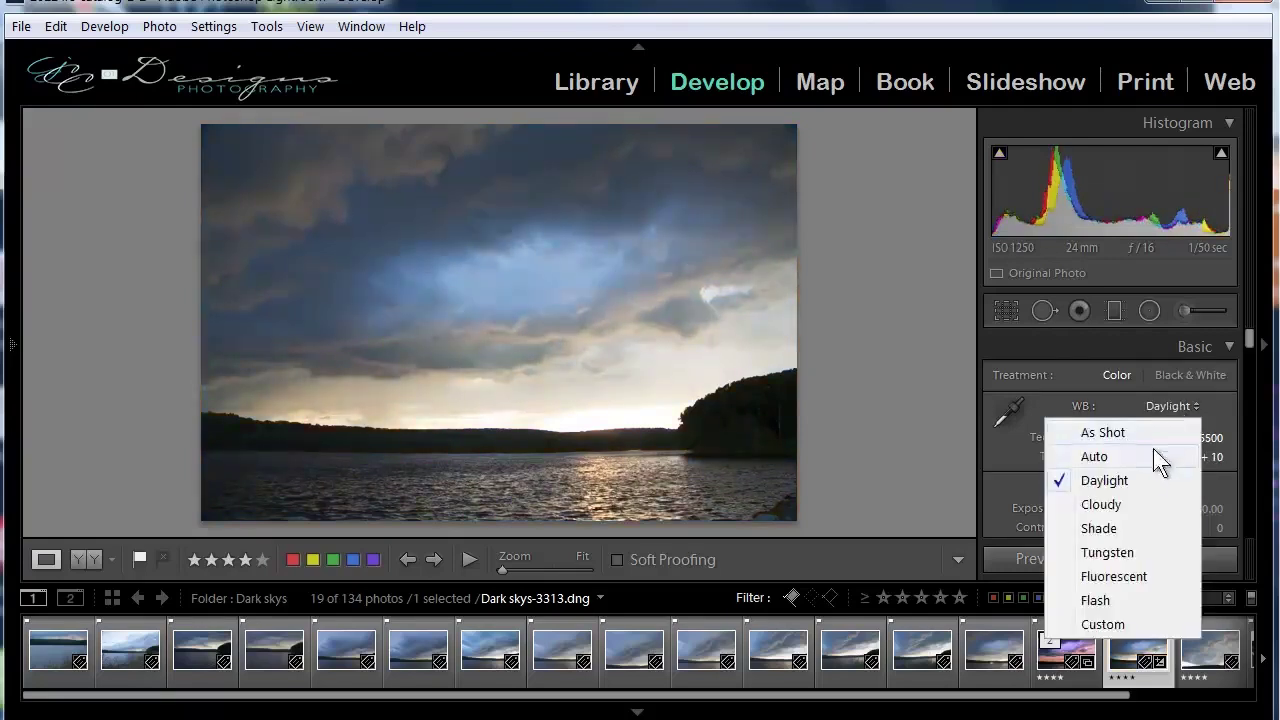
click(1101, 504)
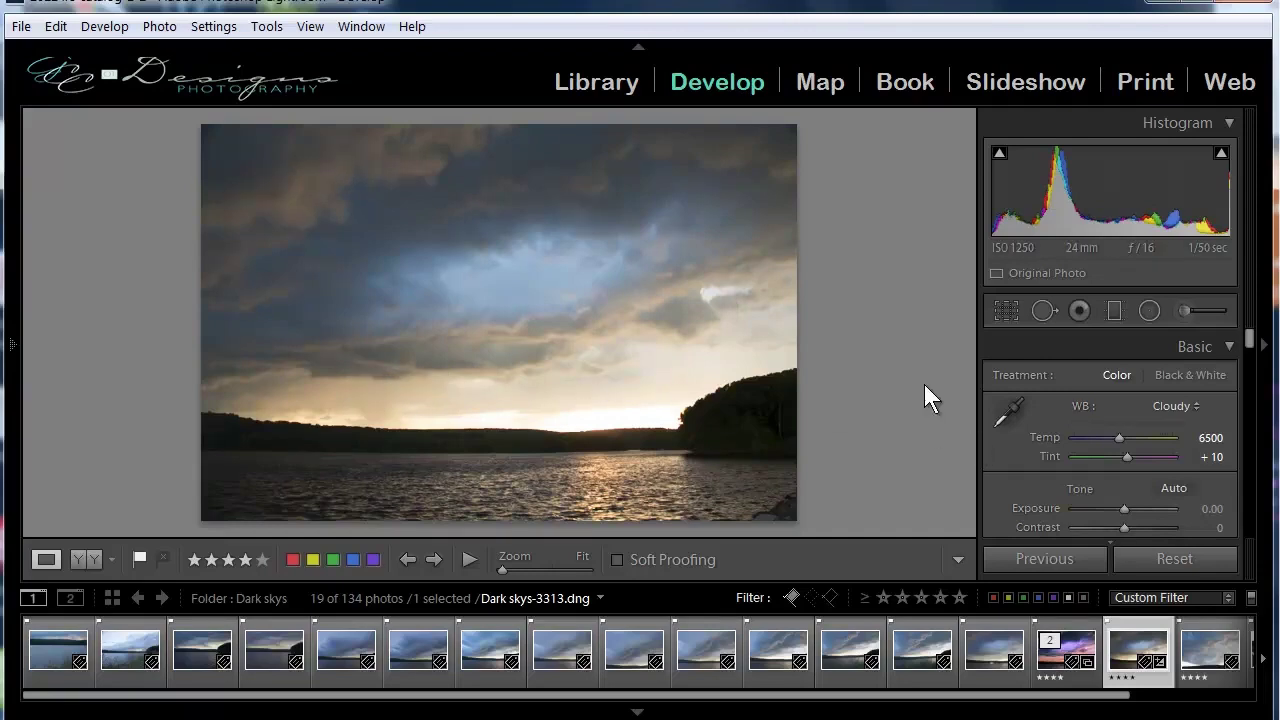
scroll(1035, 470, down, 1)
scroll(1034, 458, up, 1)
Step: Adjust the photo's tone: Highlights and Whites to -100, Blacks to +15 and Exposure to +0.52
scroll(1034, 458, down, 1)
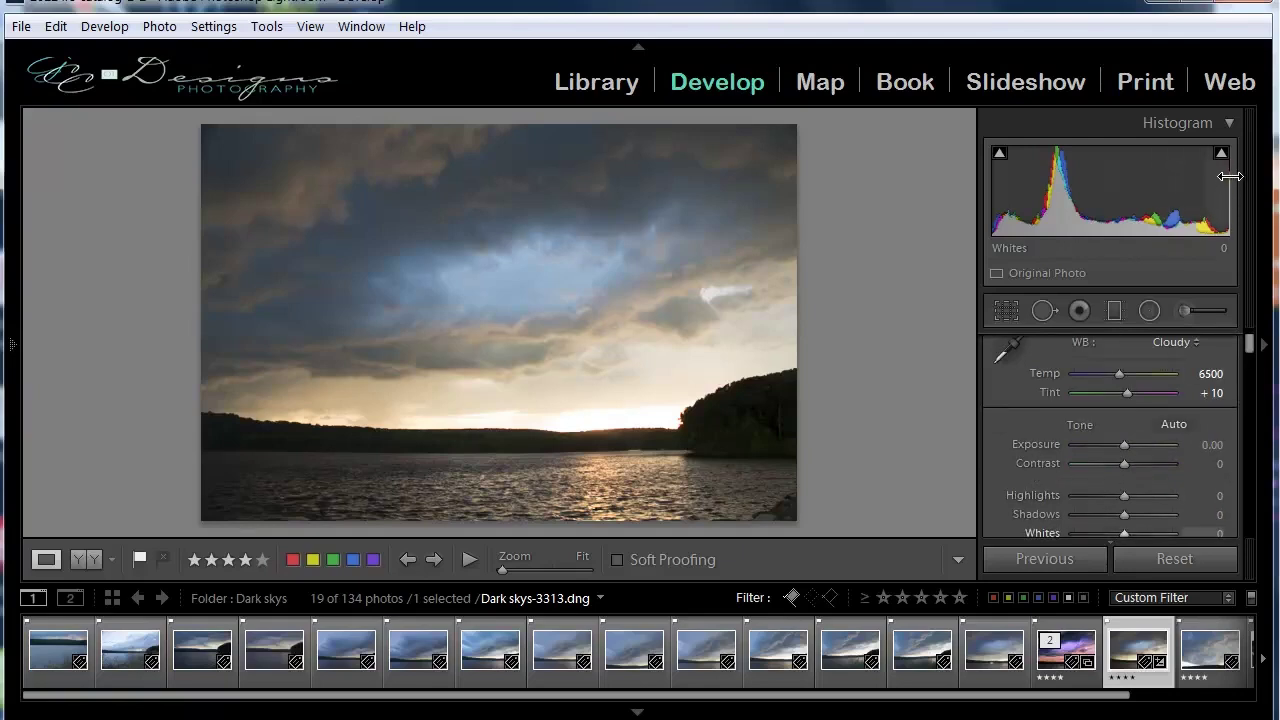
scroll(1030, 472, down, 1)
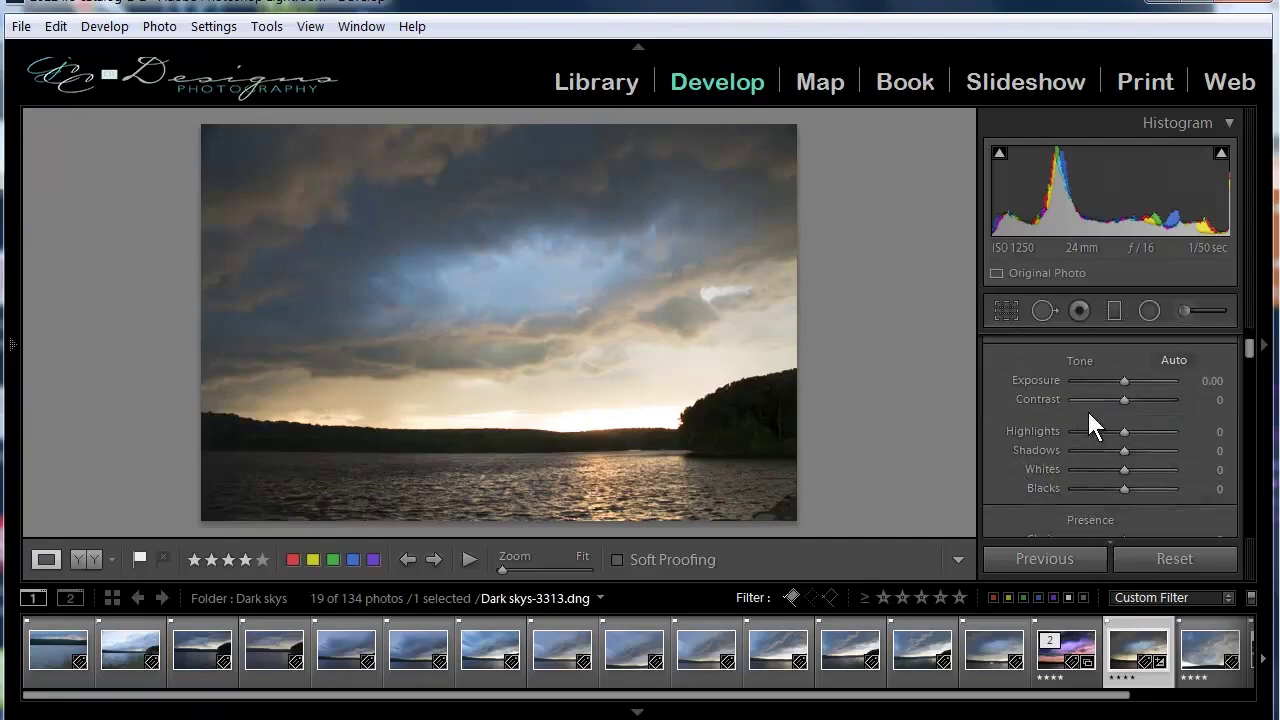
drag(1121, 430, 1024, 433)
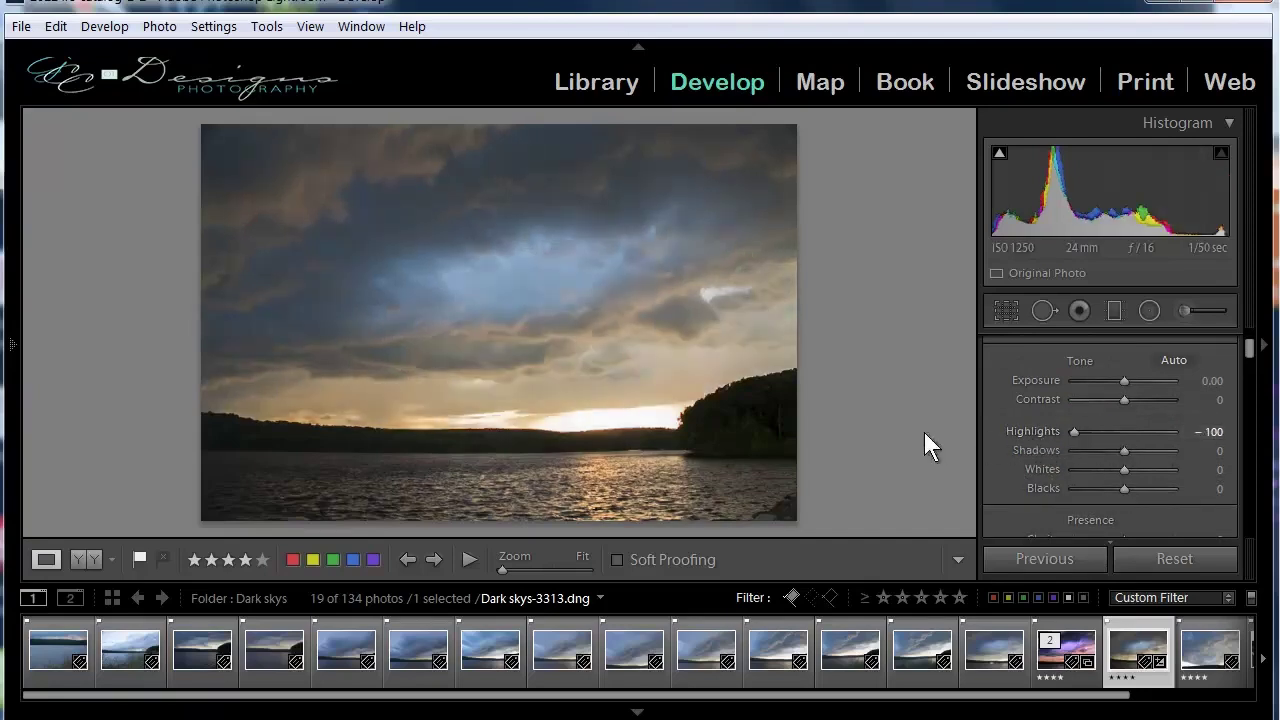
drag(1125, 470, 1071, 471)
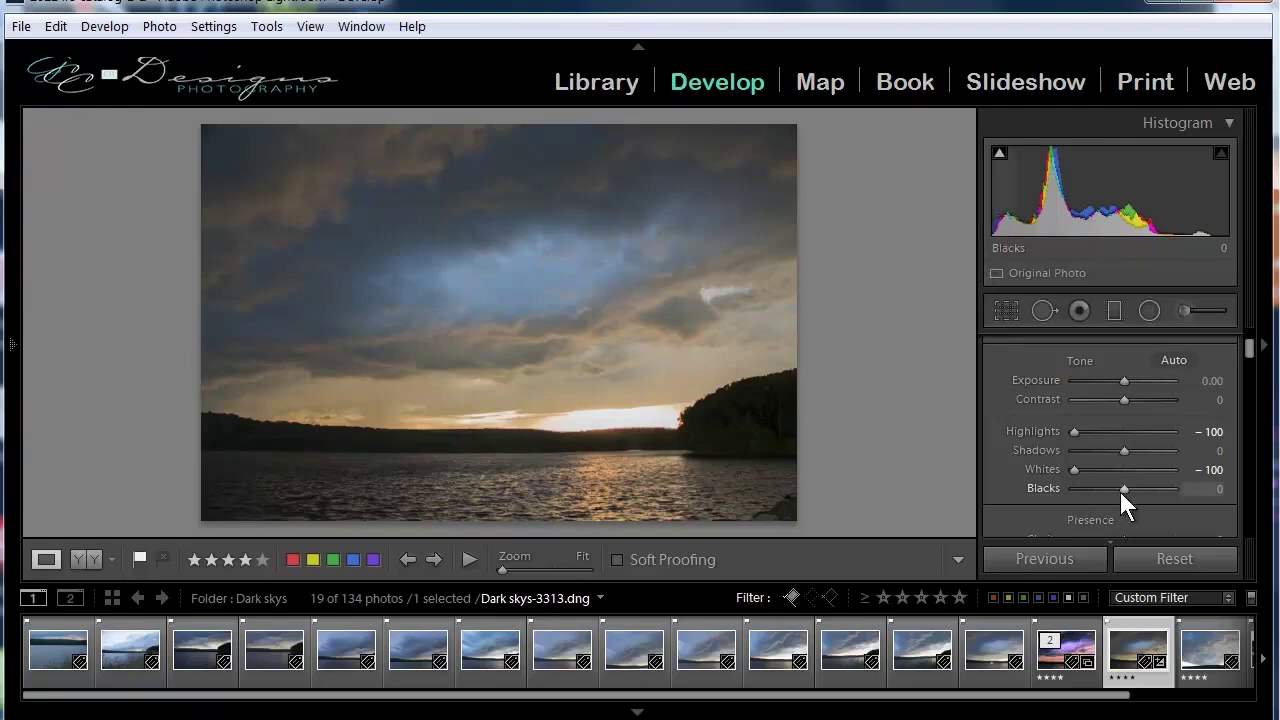
mouse_move(1124, 491)
mouse_down()
mouse_move(1112, 488)
mouse_move(1160, 477)
mouse_move(1059, 478)
mouse_move(1146, 471)
mouse_move(1129, 473)
mouse_up()
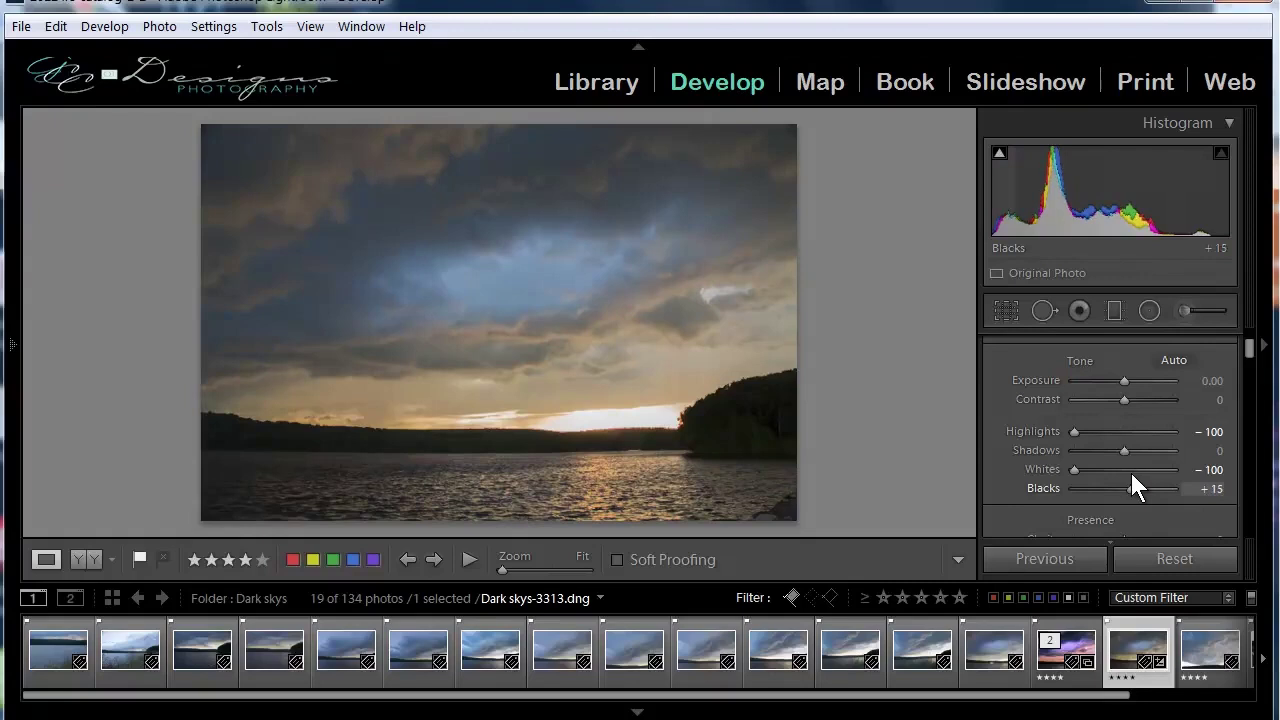
mouse_move(1091, 189)
mouse_down()
mouse_move(1122, 199)
mouse_move(1103, 182)
mouse_up()
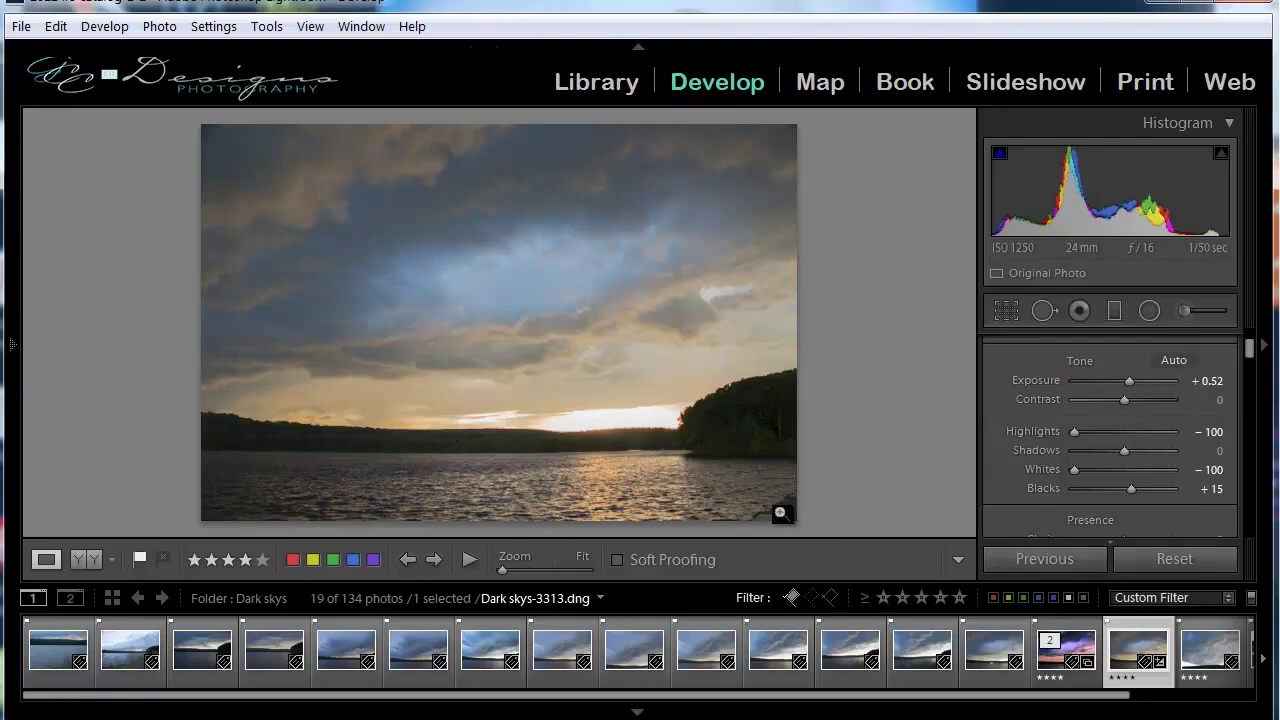
Step: Crop the photo with the 2 x 3 / 4 x 6 aspect, trimming a narrow strip off its left and bottom edges
click(1006, 311)
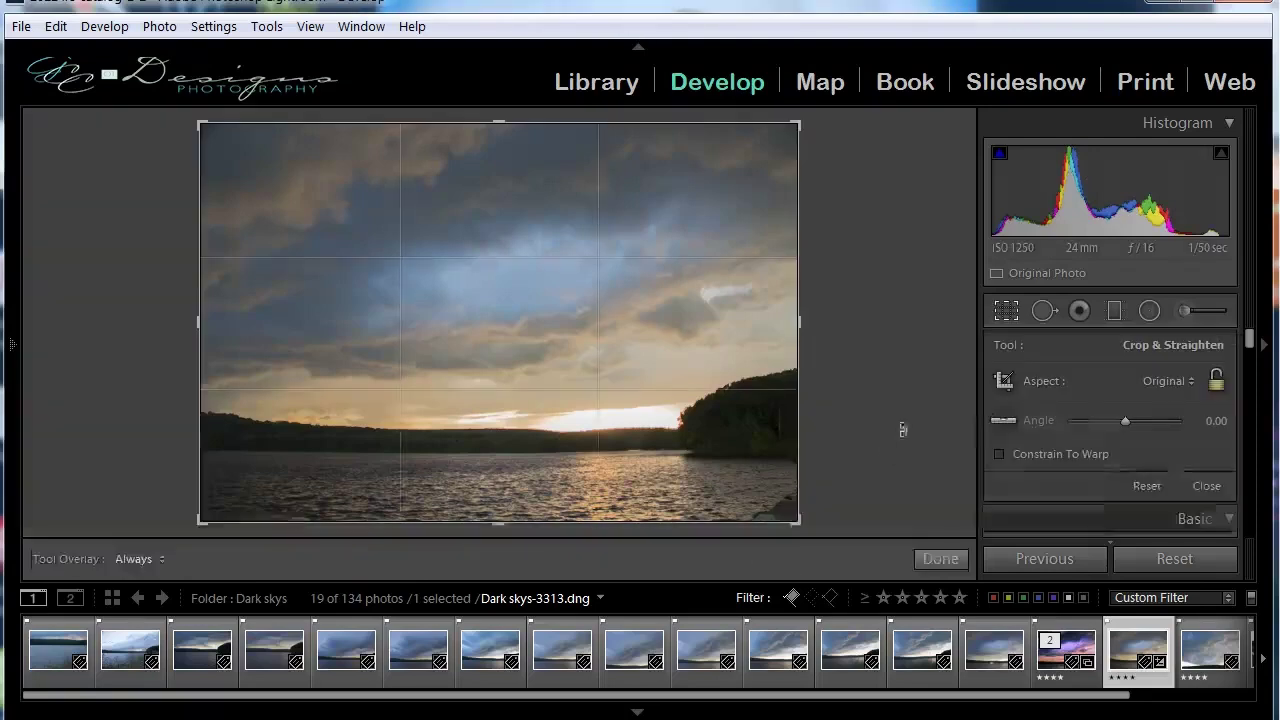
click(1174, 381)
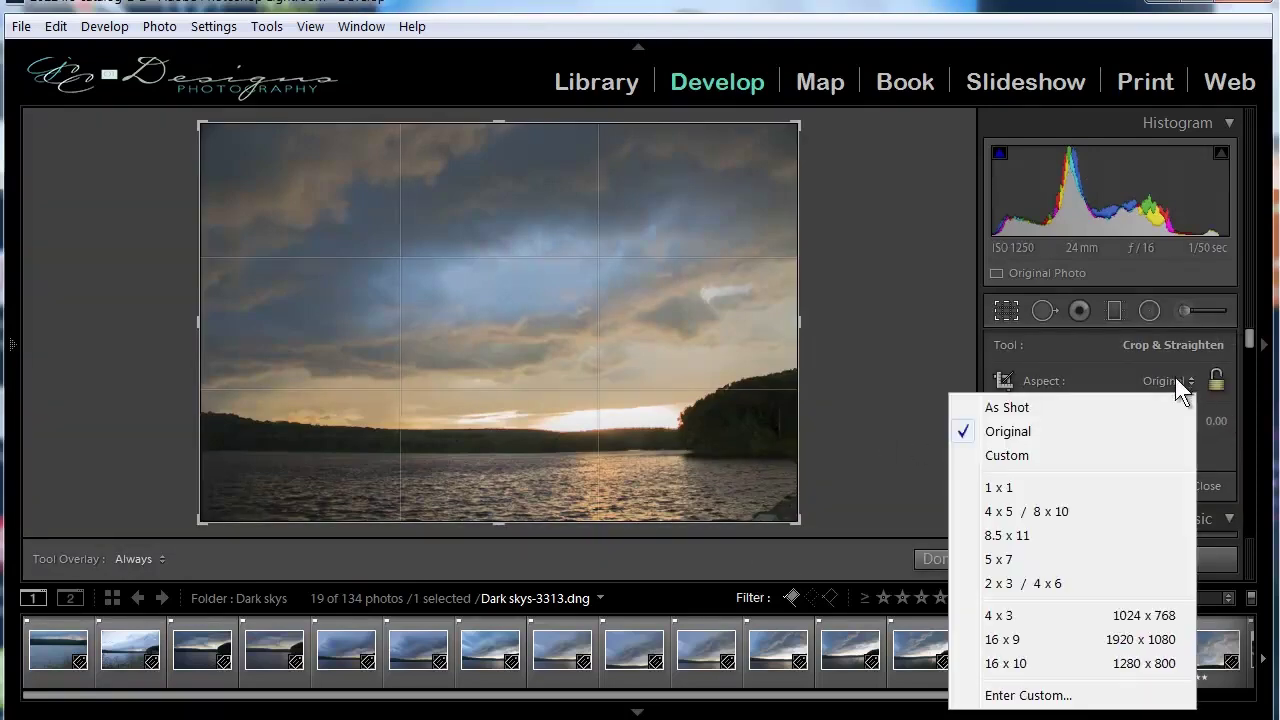
click(1035, 583)
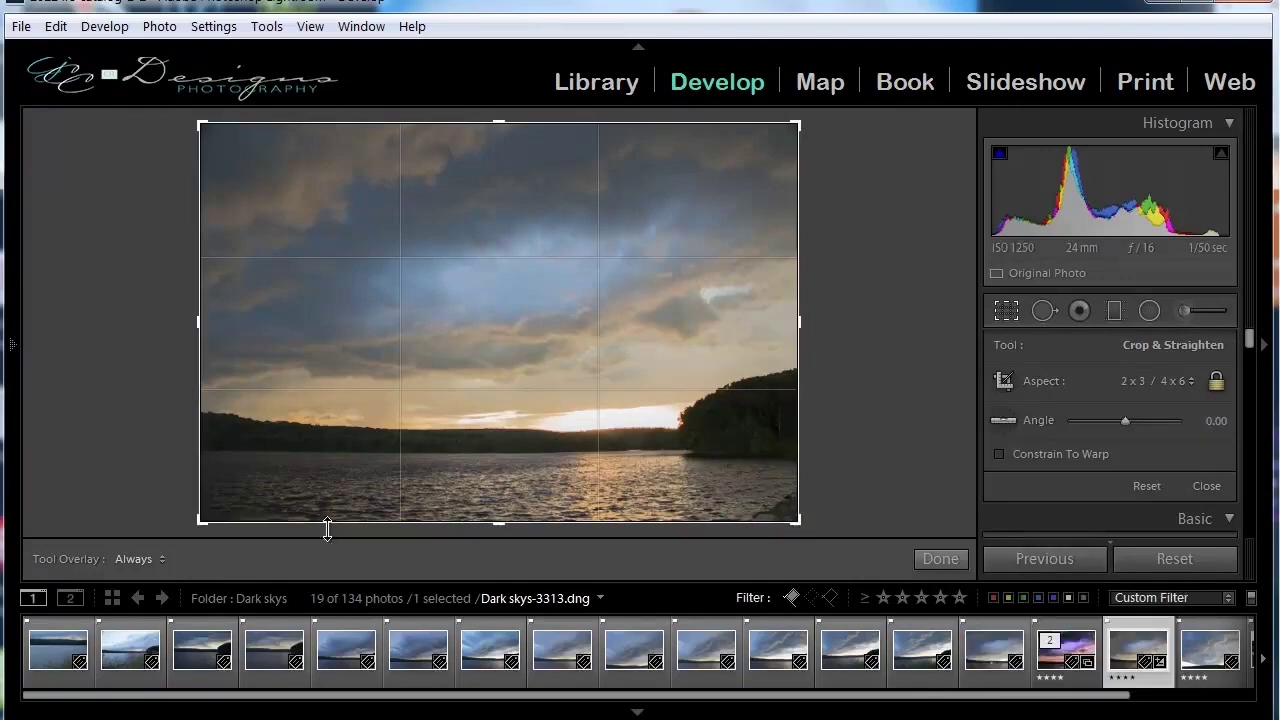
drag(202, 521, 214, 509)
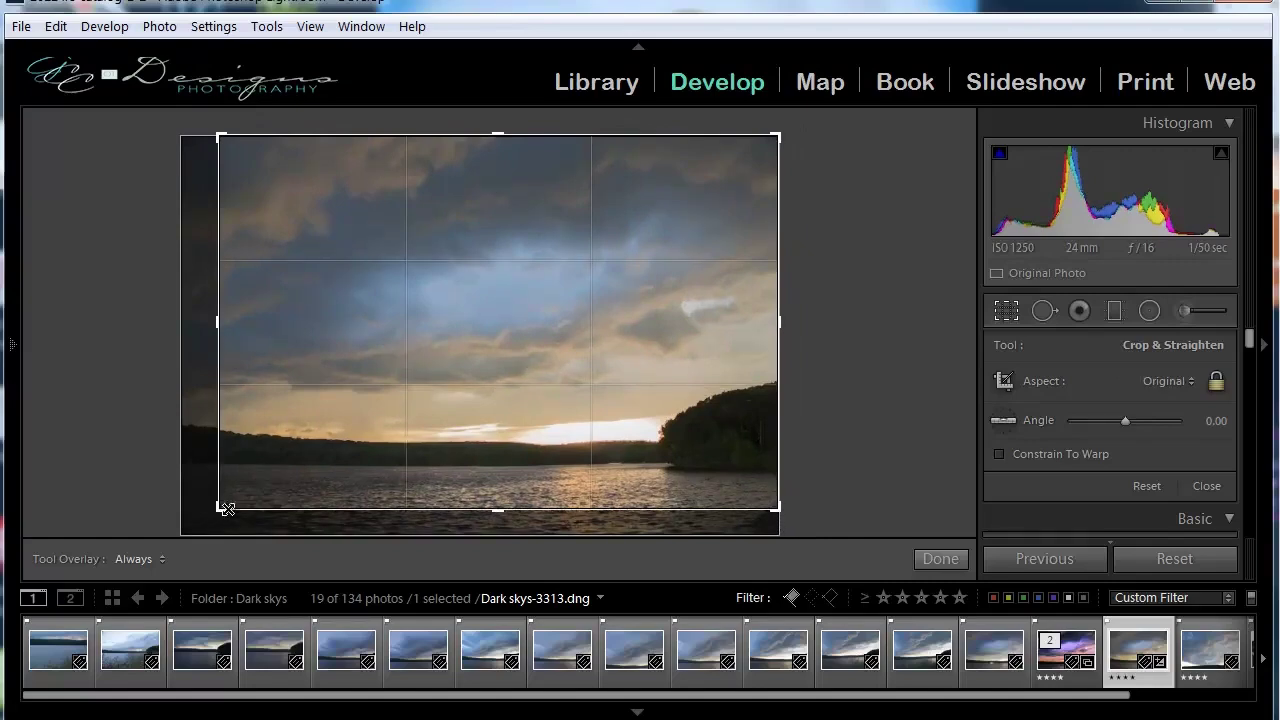
key(Return)
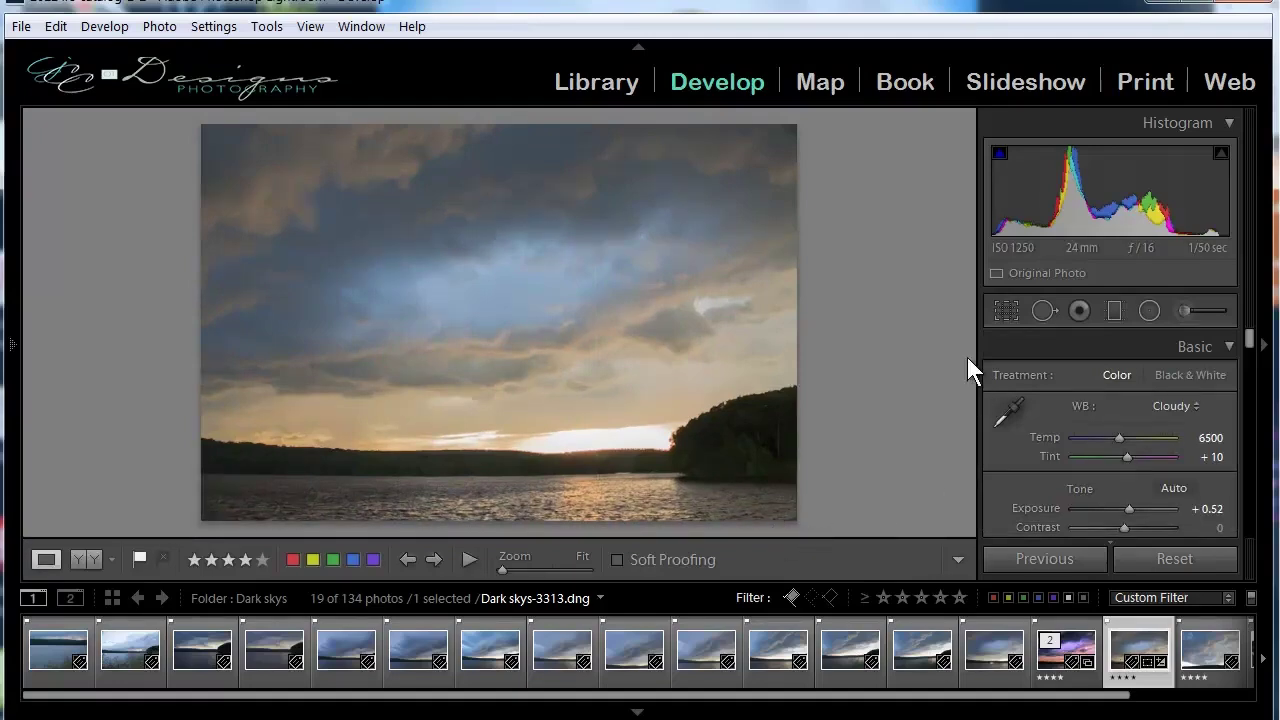
Step: Raise the photo's Clarity to +19 and Vibrance to +9
scroll(1005, 452, down, 3)
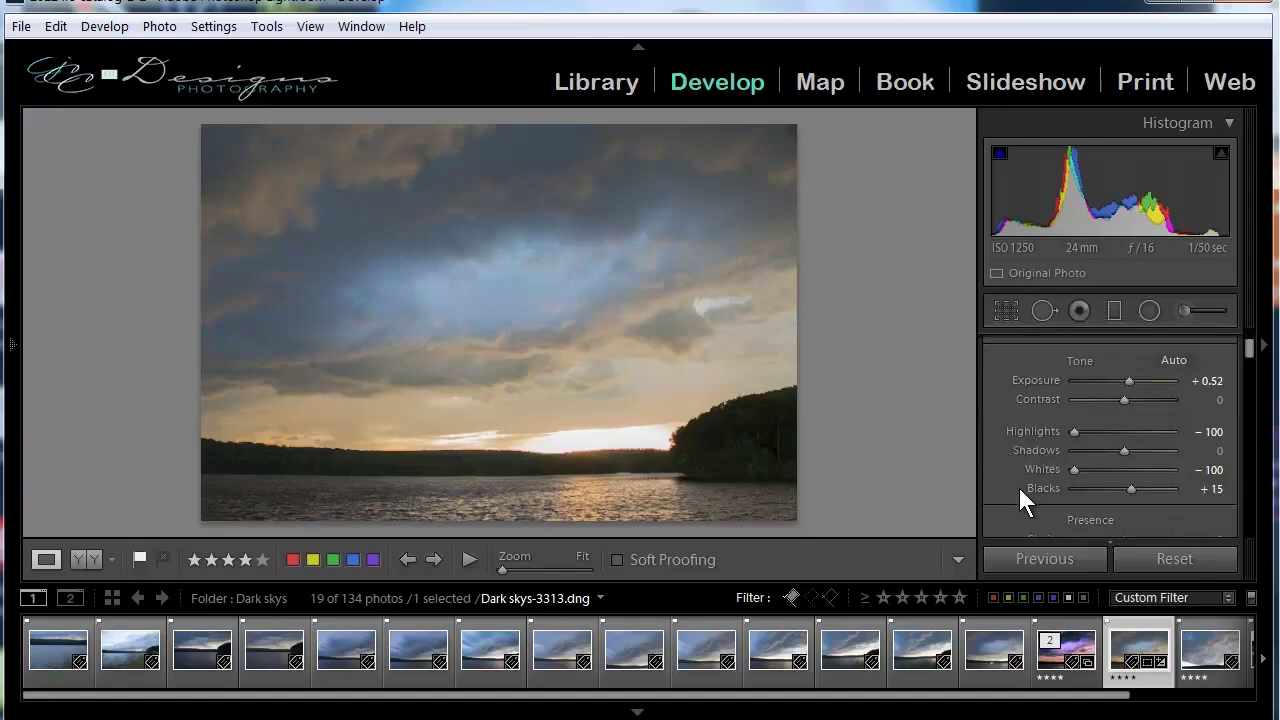
scroll(998, 447, down, 1)
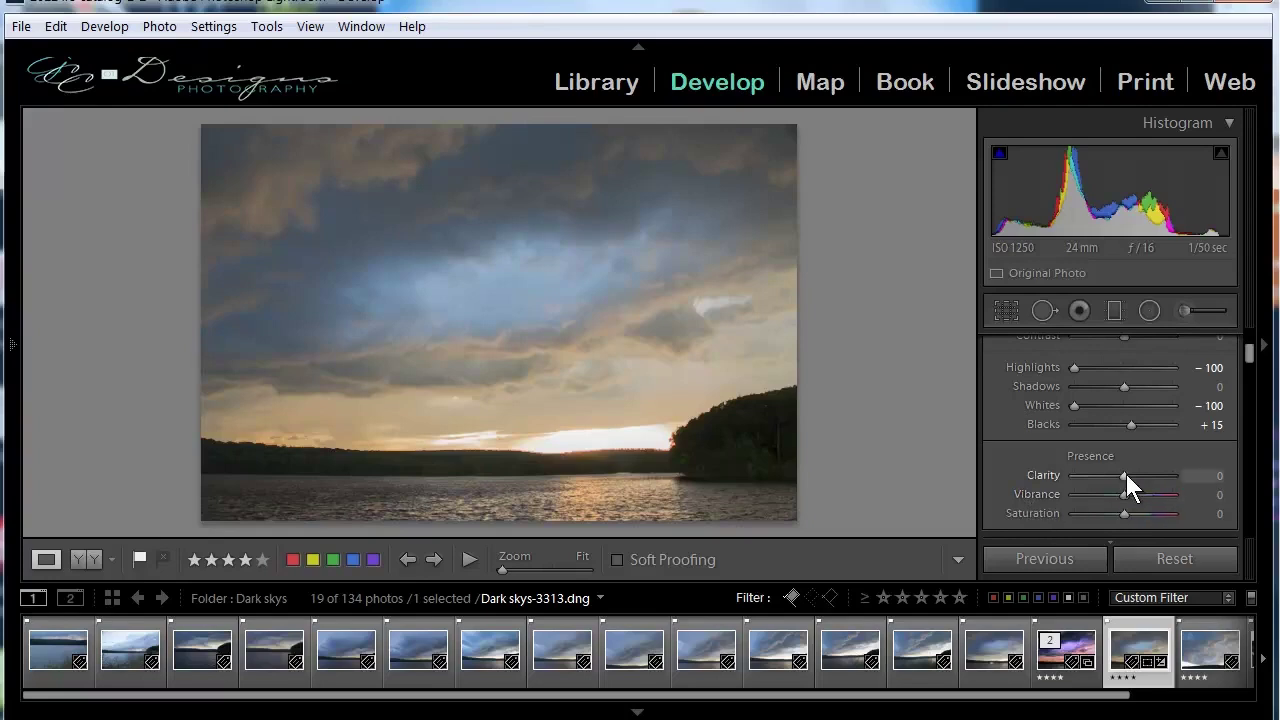
drag(1126, 474, 1135, 474)
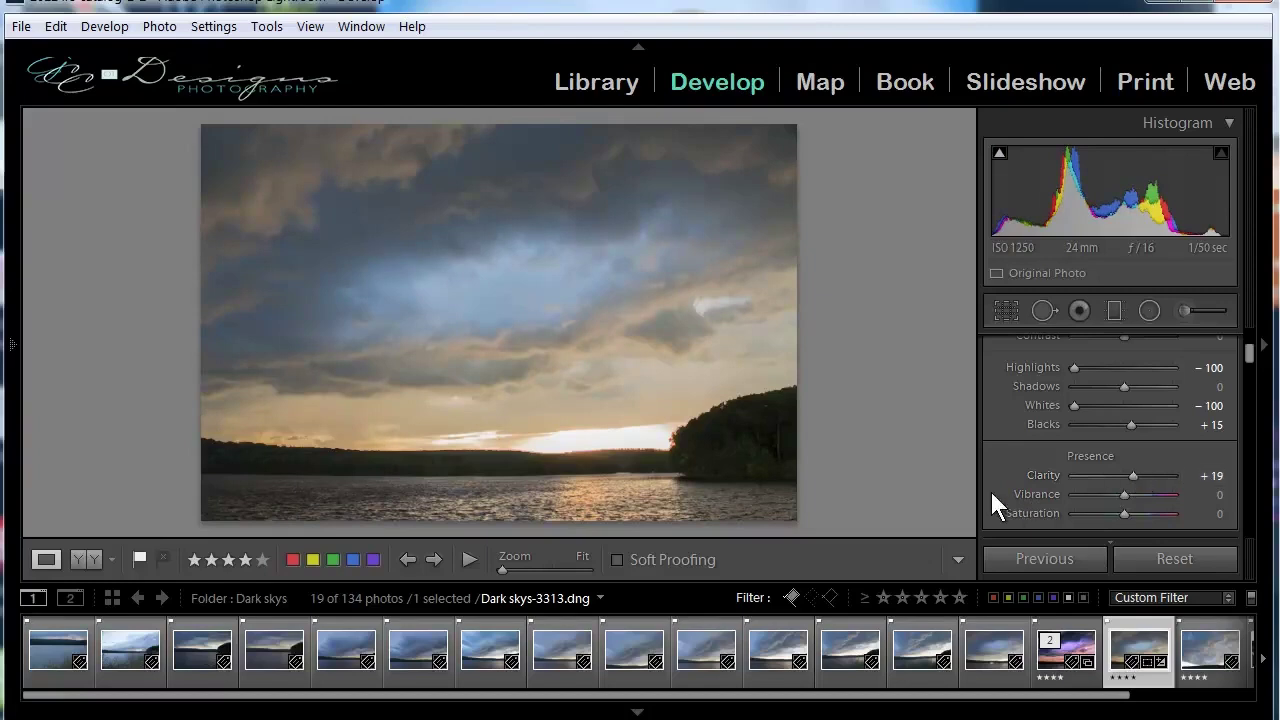
drag(1124, 494, 1131, 495)
Step: Set the tone curve's point curve to Medium Contrast
scroll(1007, 446, down, 1)
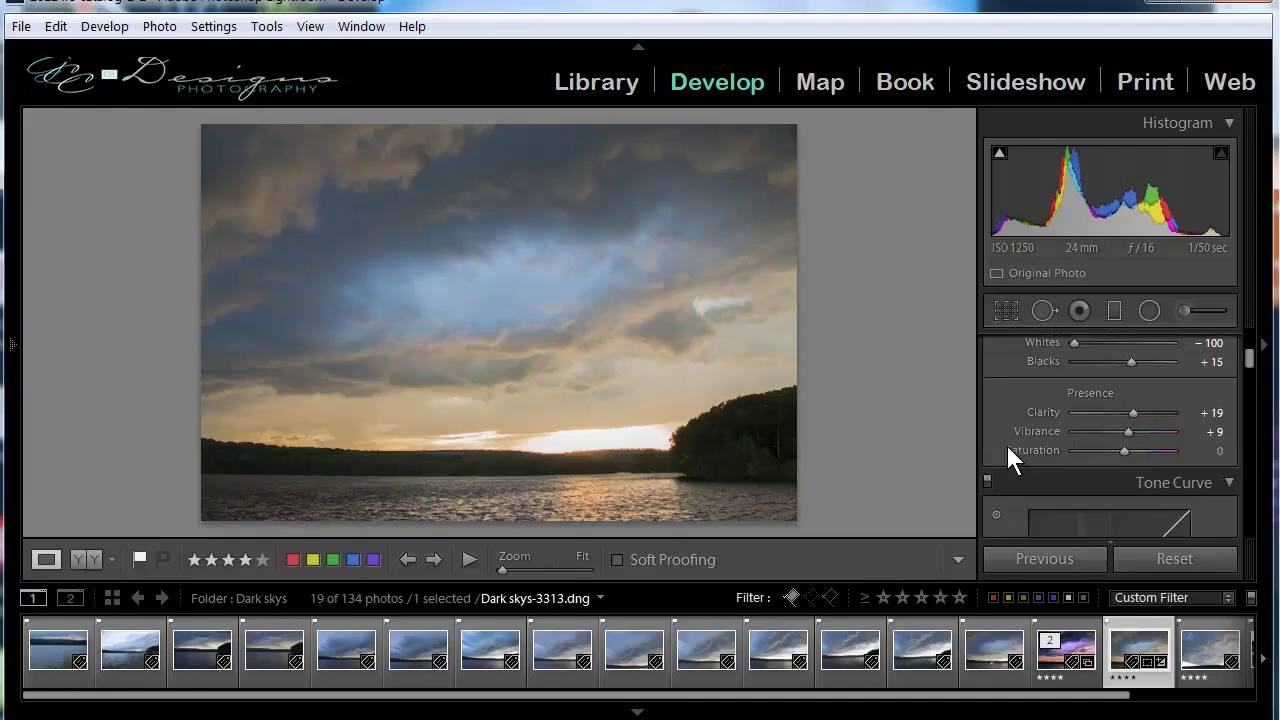
scroll(1007, 446, down, 2)
scroll(1040, 430, down, 2)
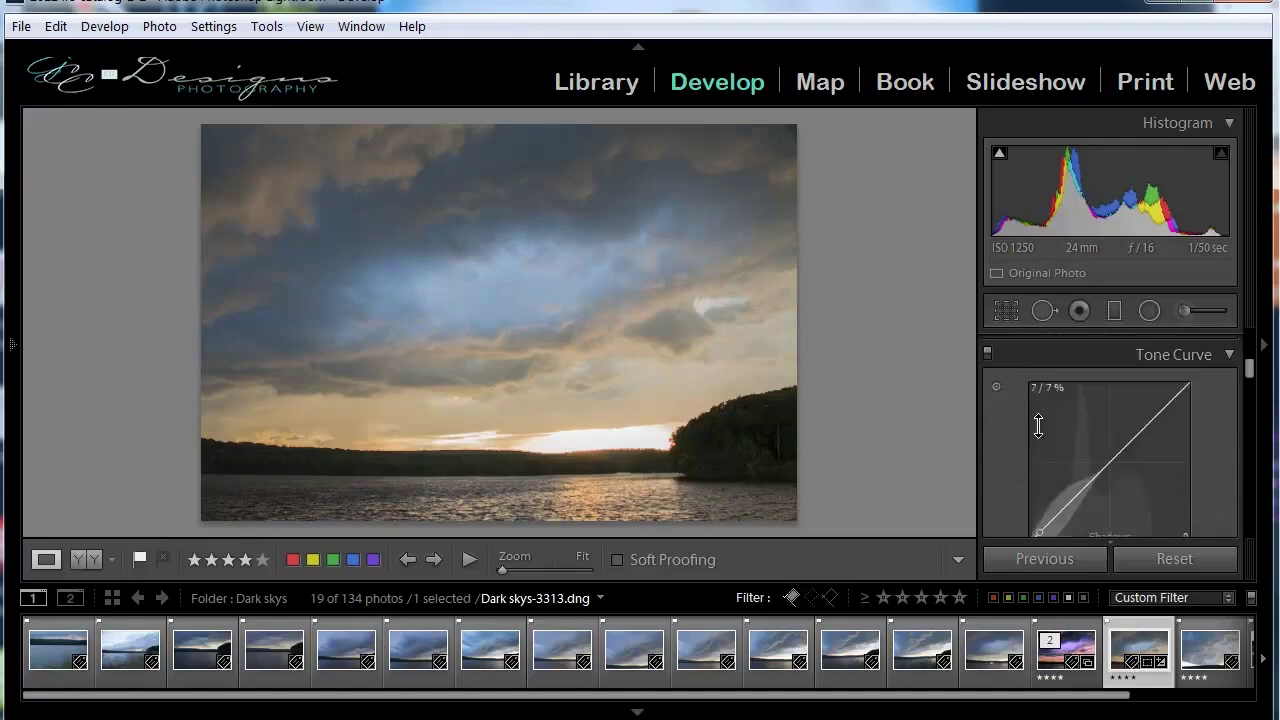
scroll(1012, 478, down, 2)
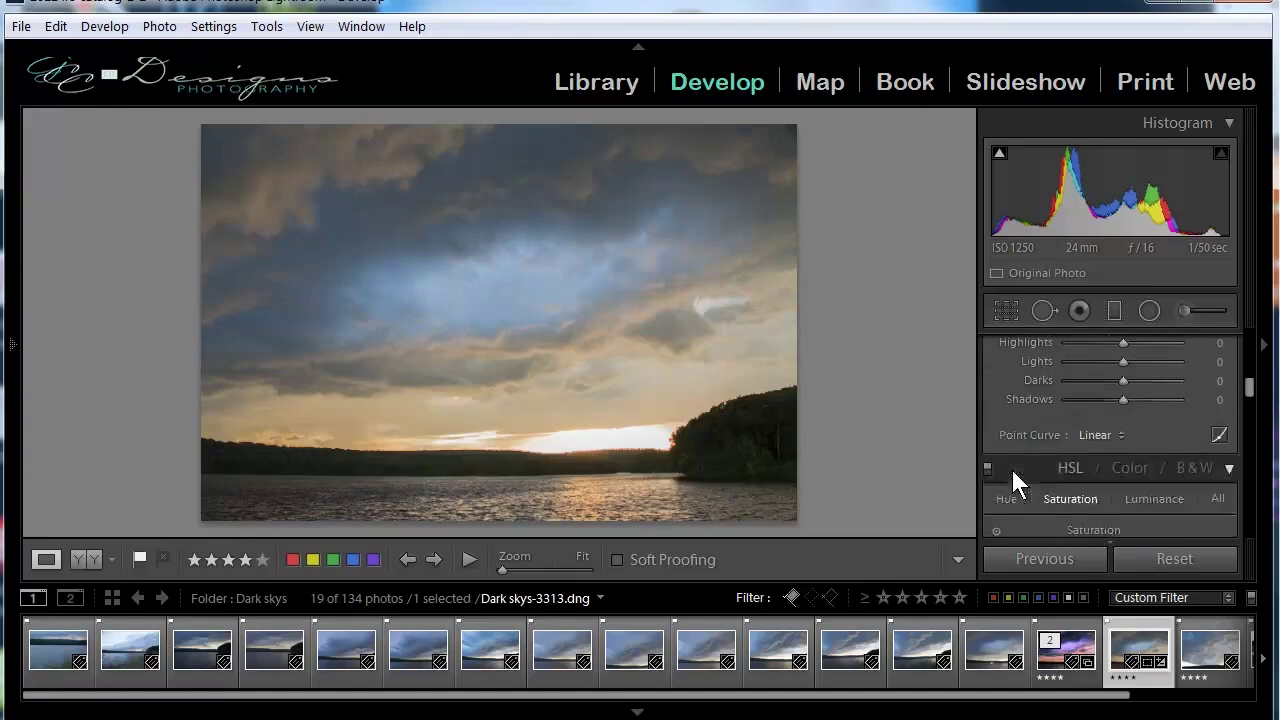
click(1085, 436)
click(1071, 484)
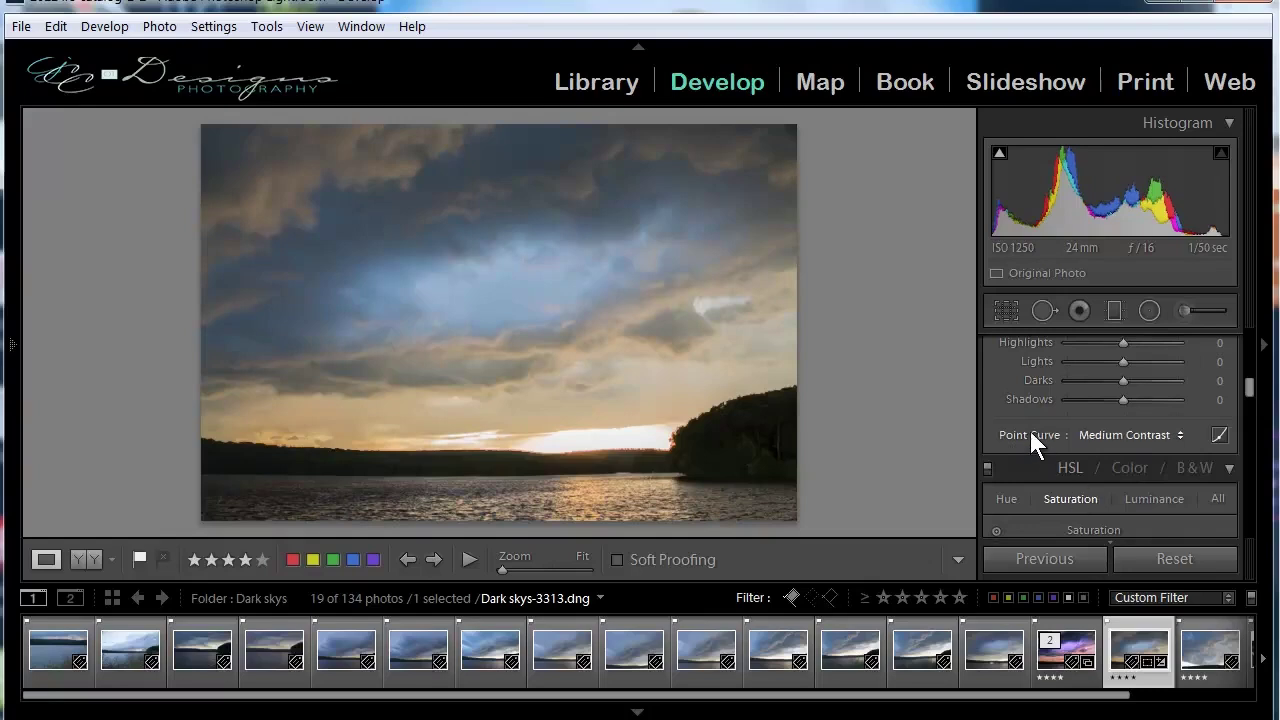
scroll(1003, 430, up, 3)
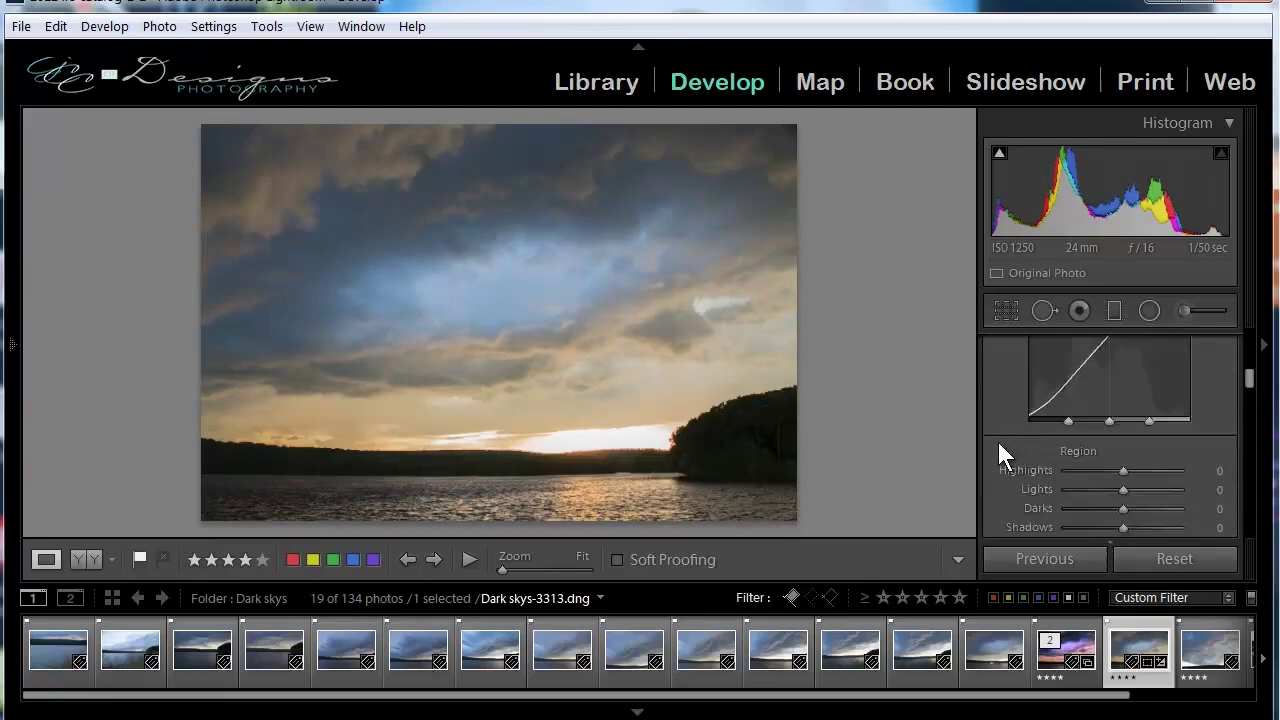
Step: Raise the photo's HSL saturation: Red to +12, Orange to +20 and Blue to +10
scroll(998, 452, up, 5)
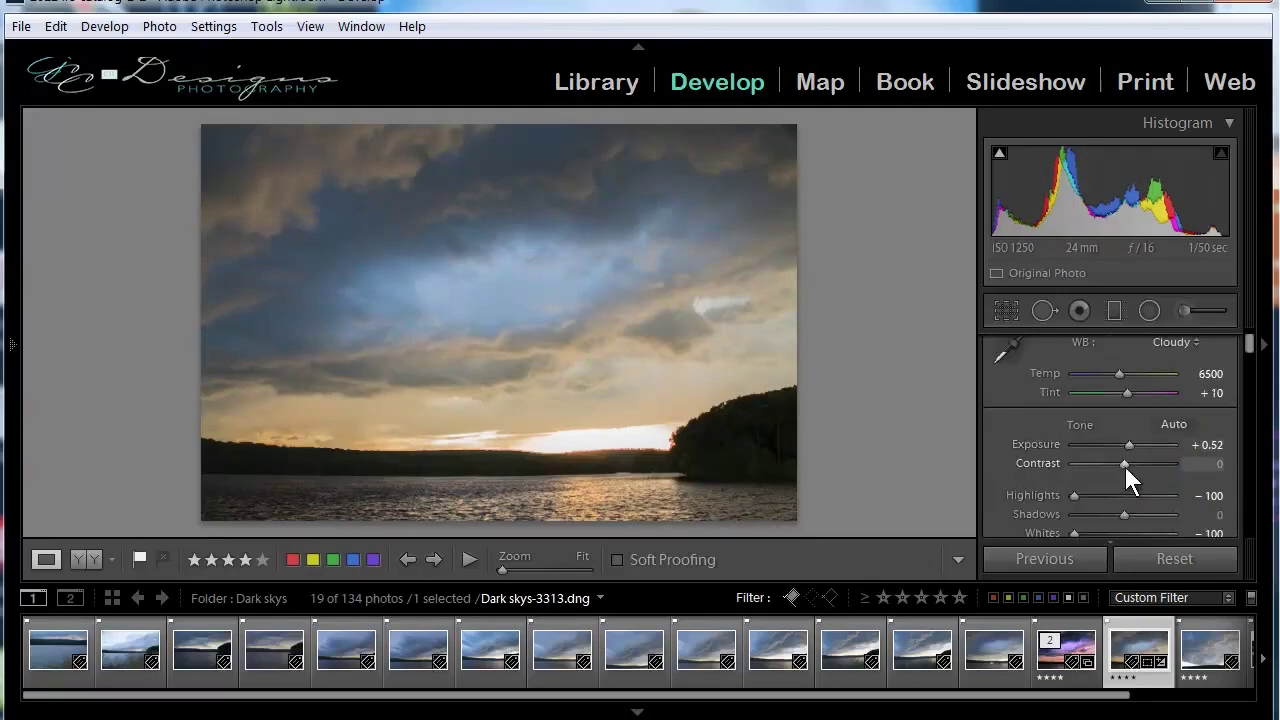
scroll(1000, 473, down, 5)
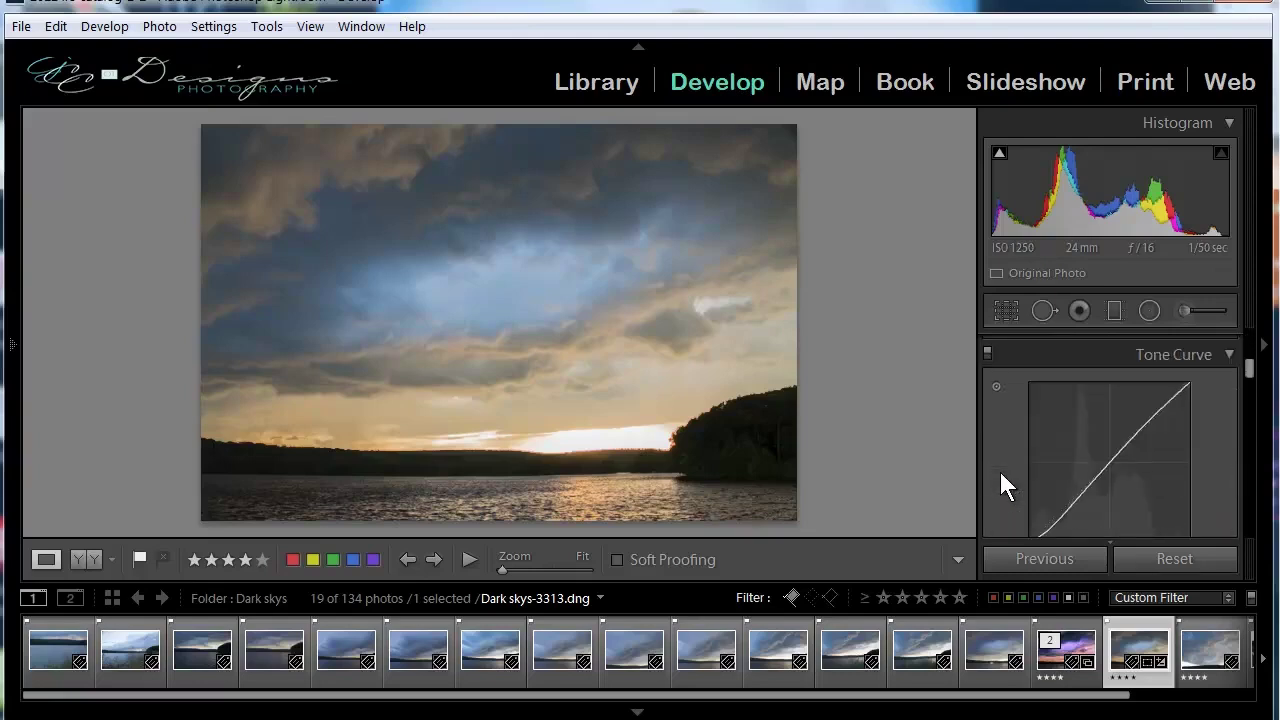
scroll(1000, 472, down, 3)
scroll(1000, 472, down, 3)
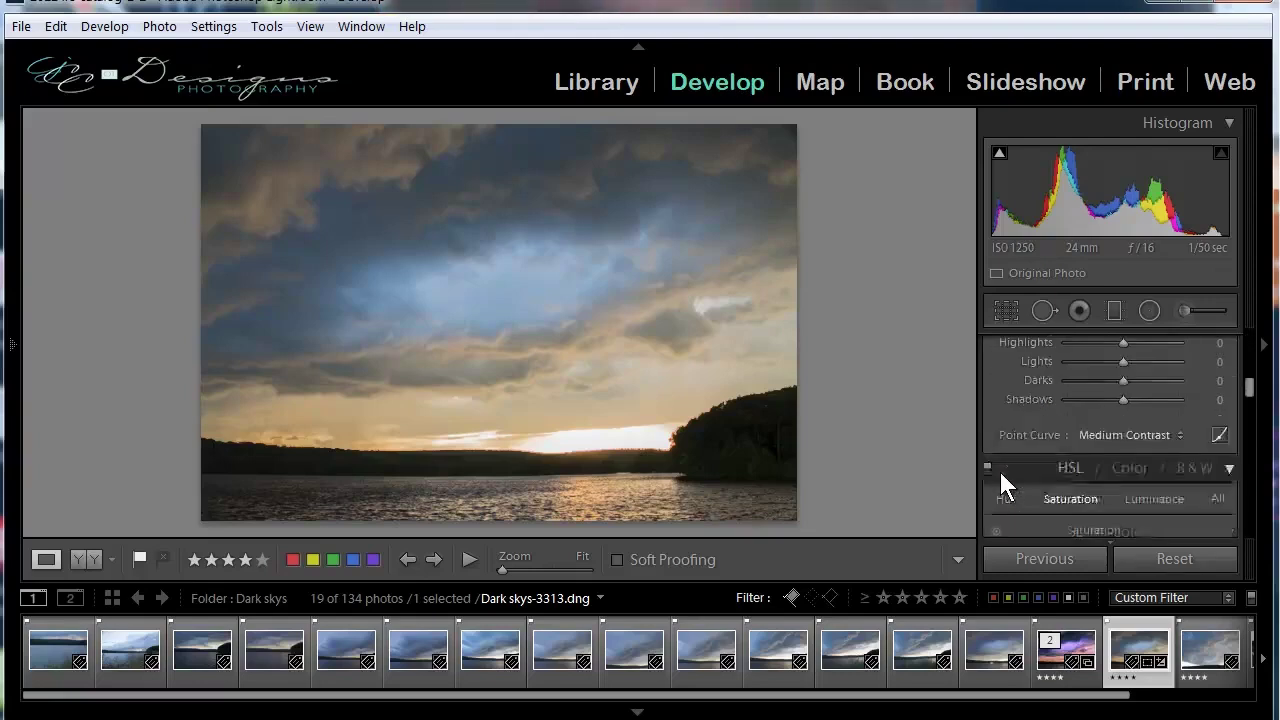
scroll(1000, 472, up, 1)
scroll(1000, 472, down, 3)
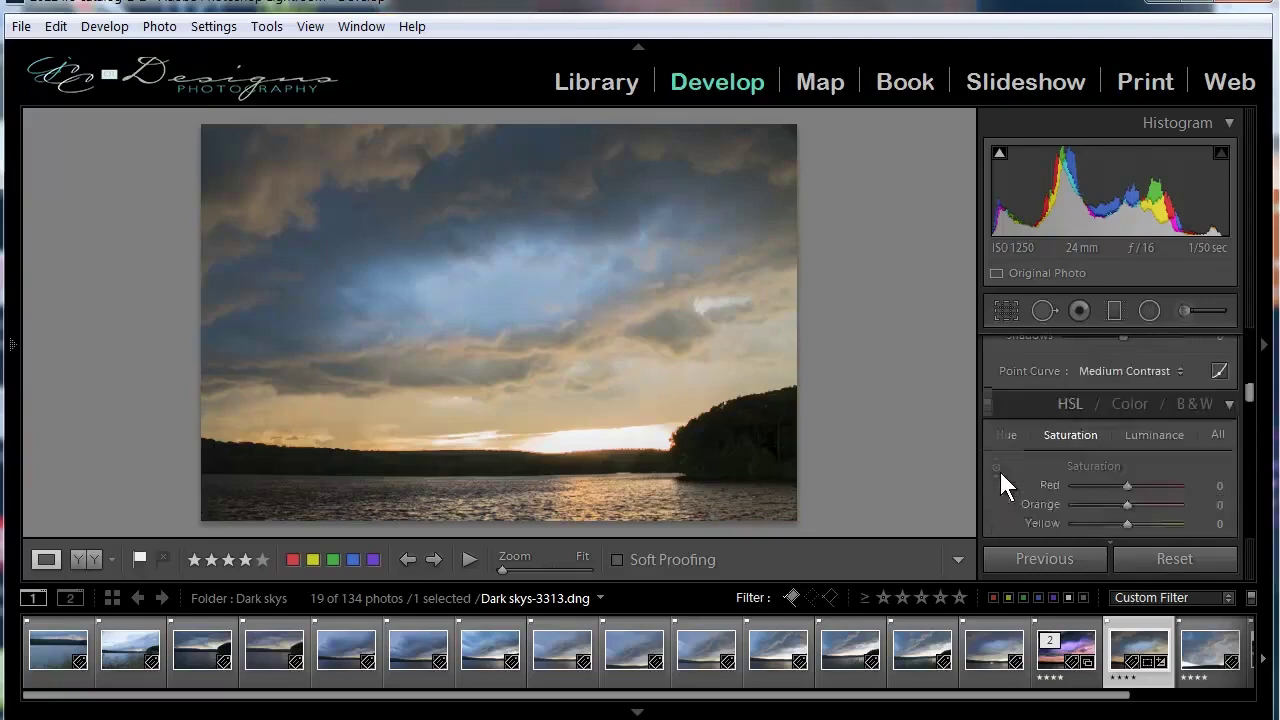
scroll(1000, 472, up, 2)
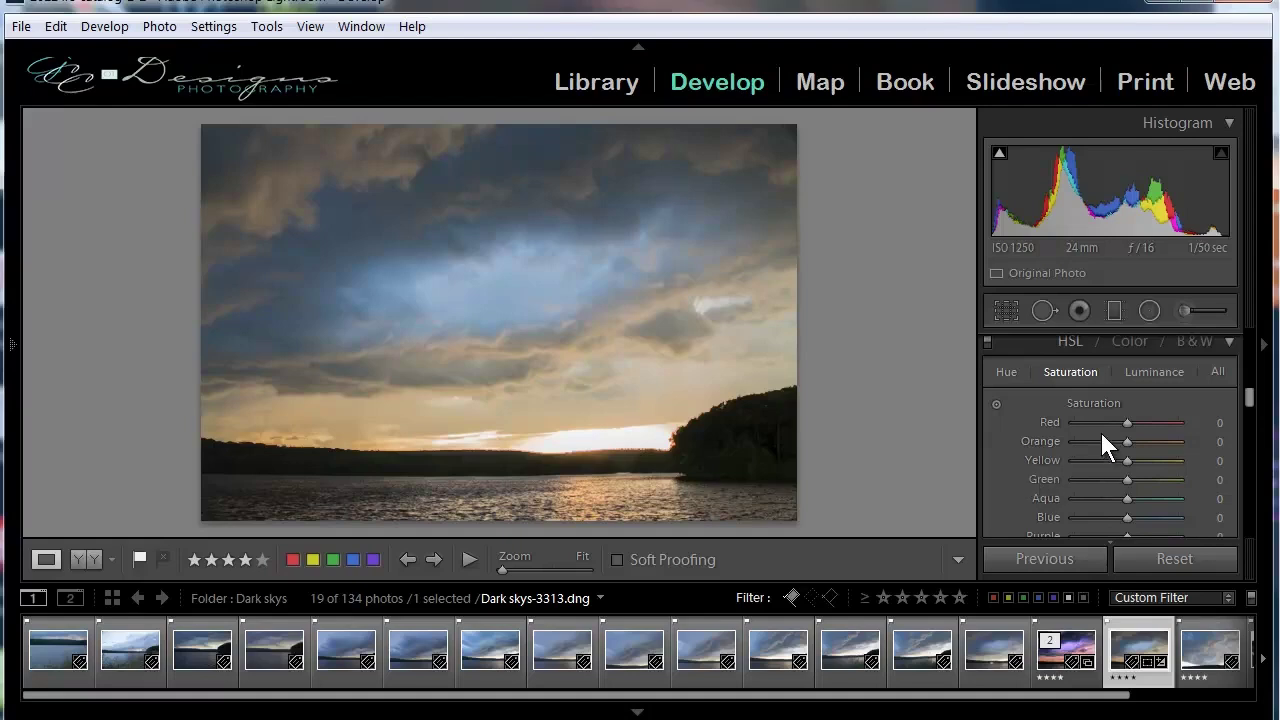
drag(1125, 443, 1136, 444)
mouse_move(1130, 442)
mouse_down()
mouse_move(1148, 441)
mouse_move(1135, 422)
mouse_up()
scroll(1003, 477, down, 2)
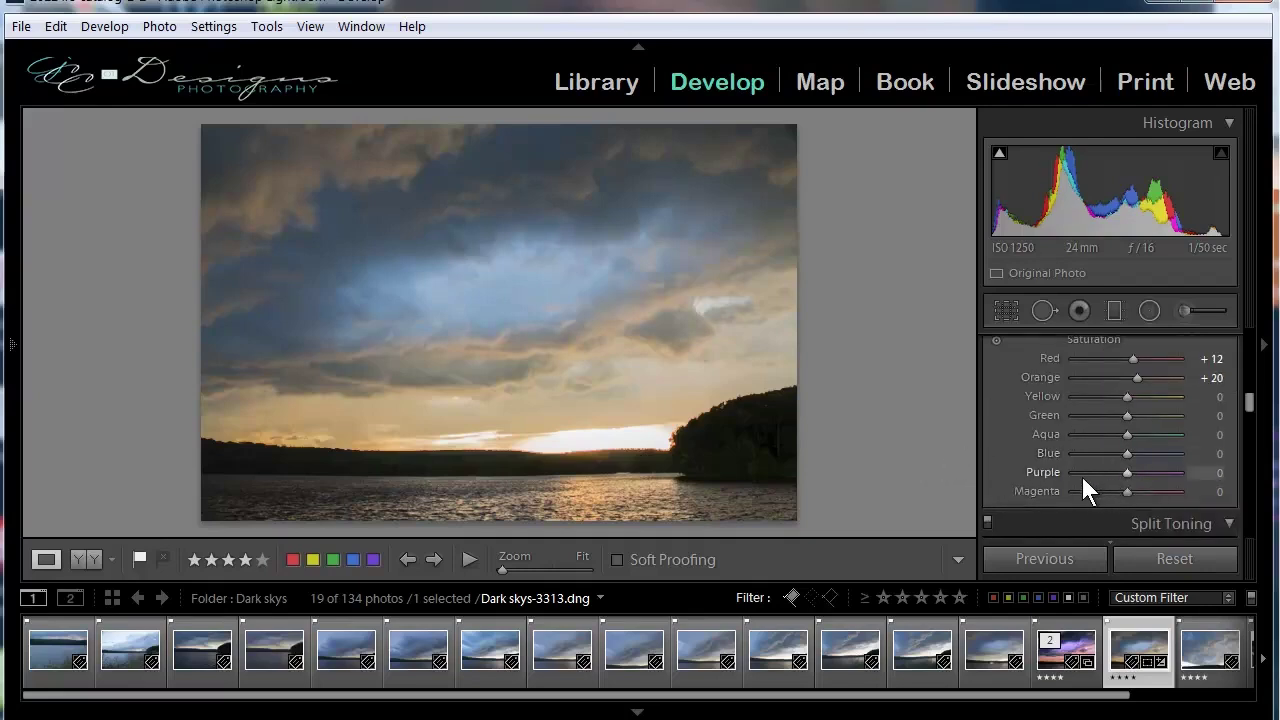
drag(1129, 453, 1134, 451)
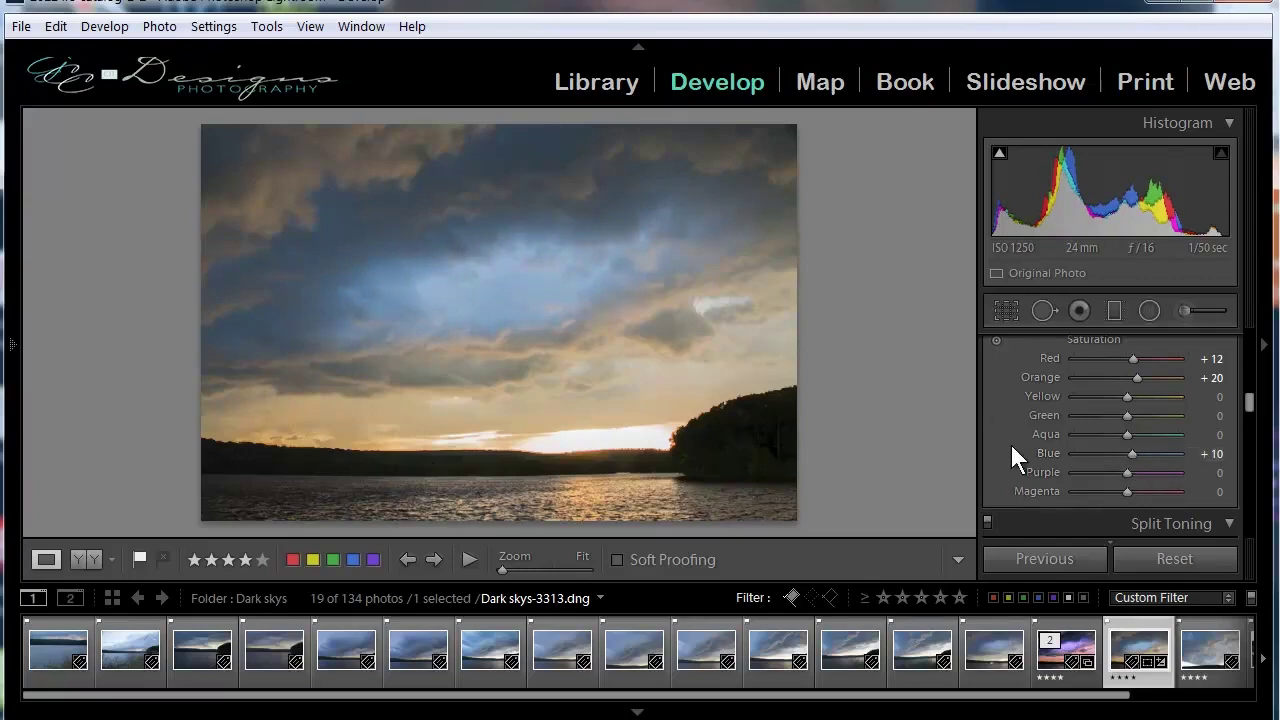
Step: Tint the split-toning highlights a soft red with hue 354 and saturation 45
scroll(1011, 445, down, 4)
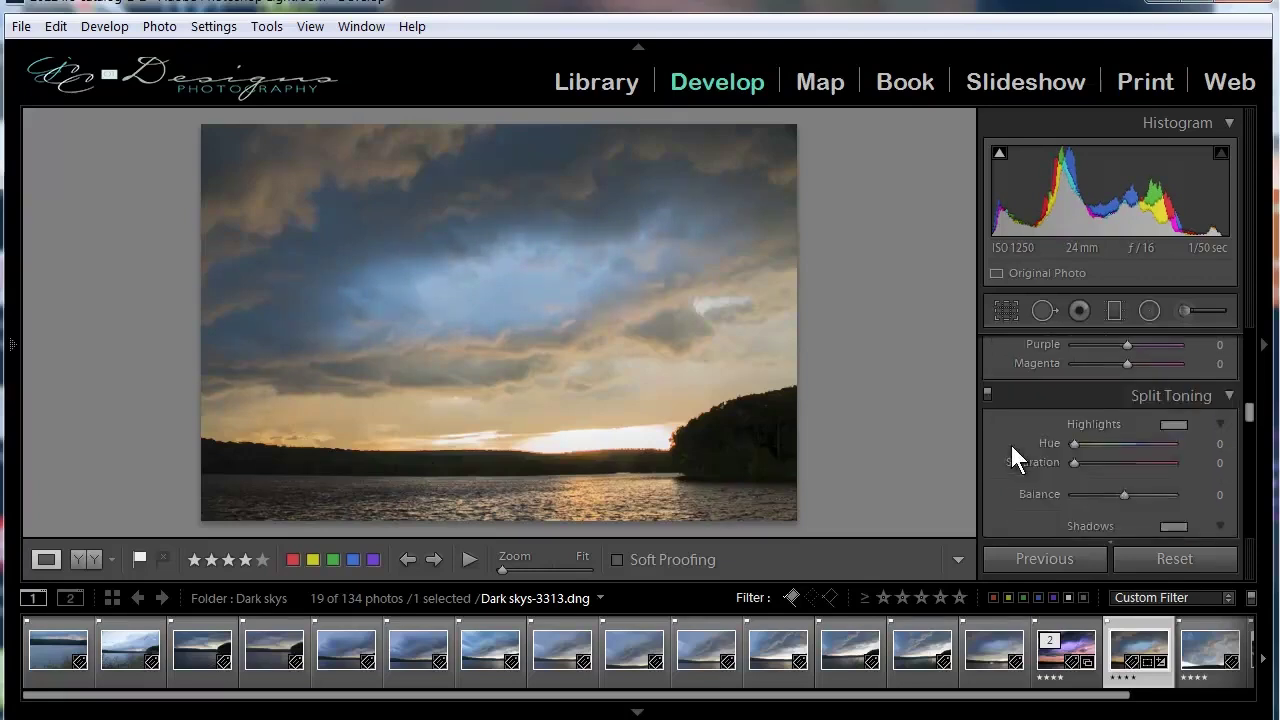
scroll(1011, 459, down, 2)
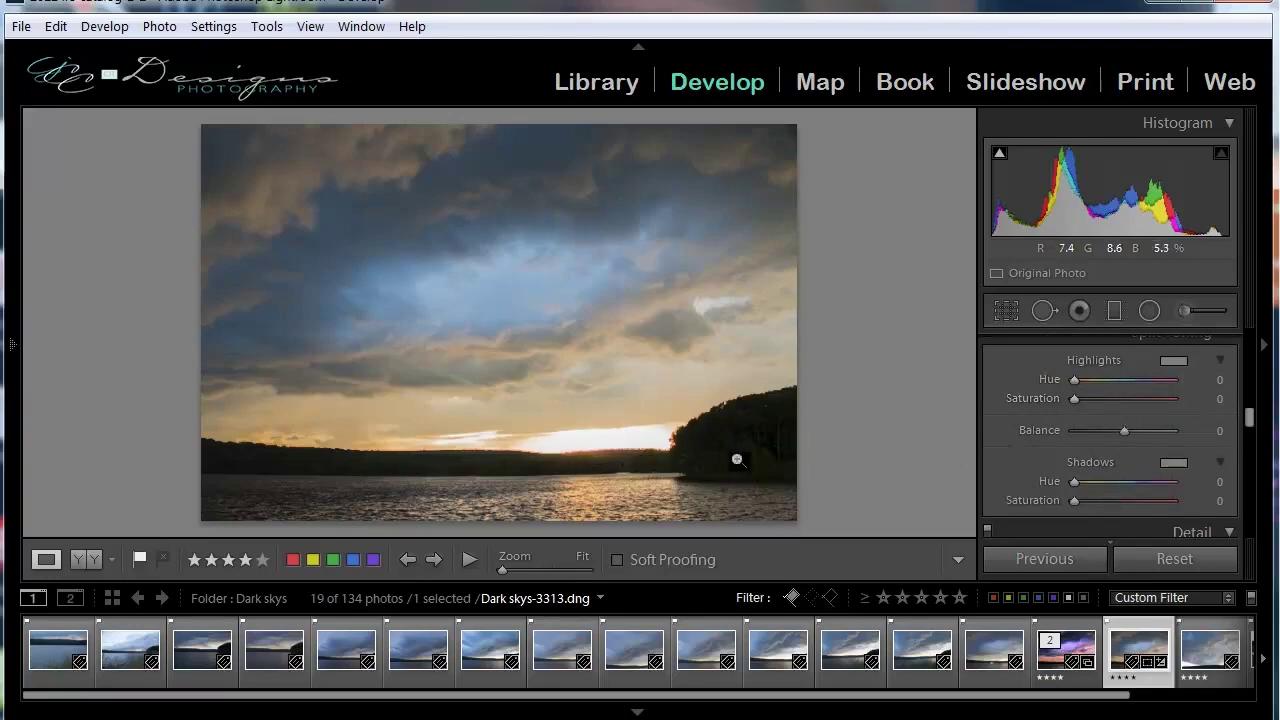
click(1173, 362)
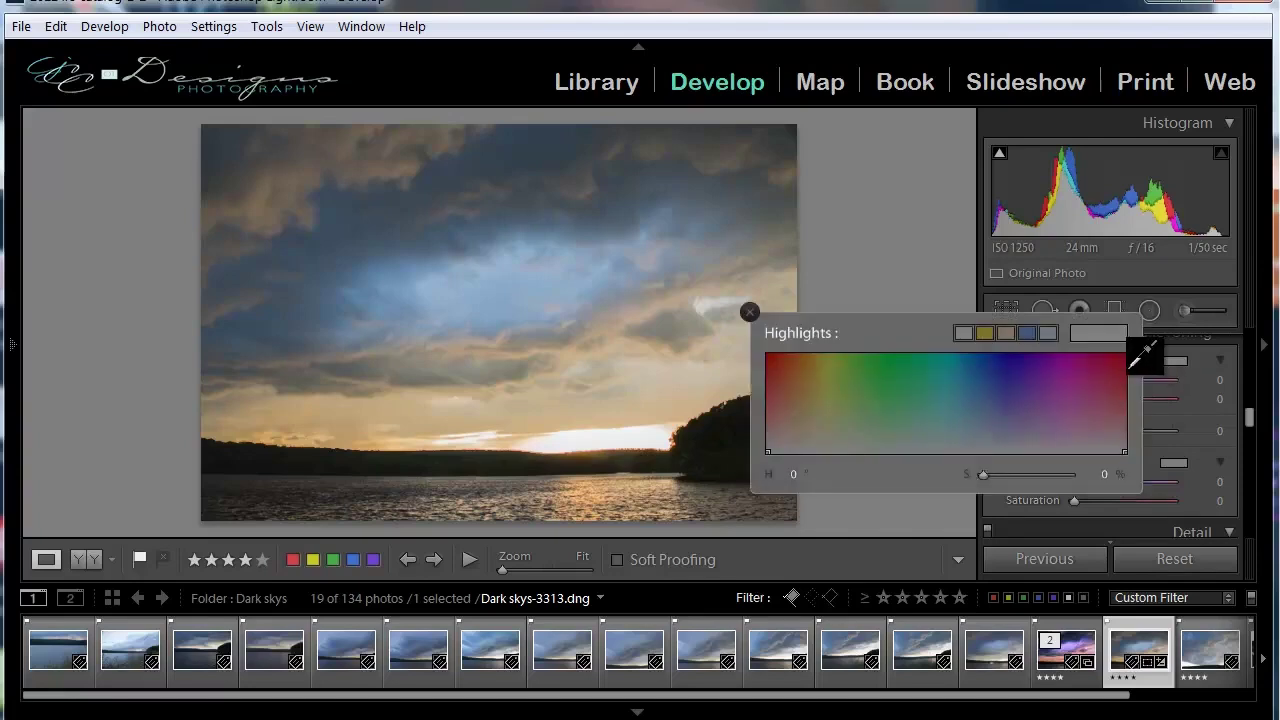
click(1120, 373)
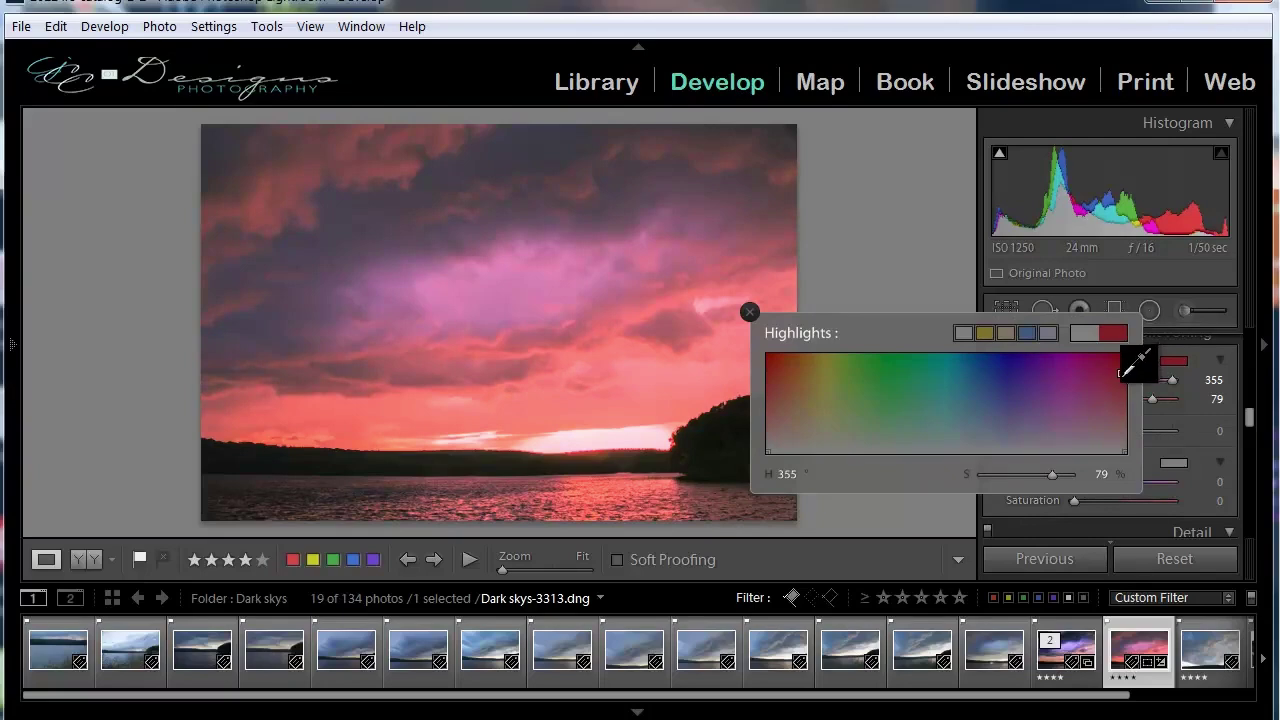
click(1120, 403)
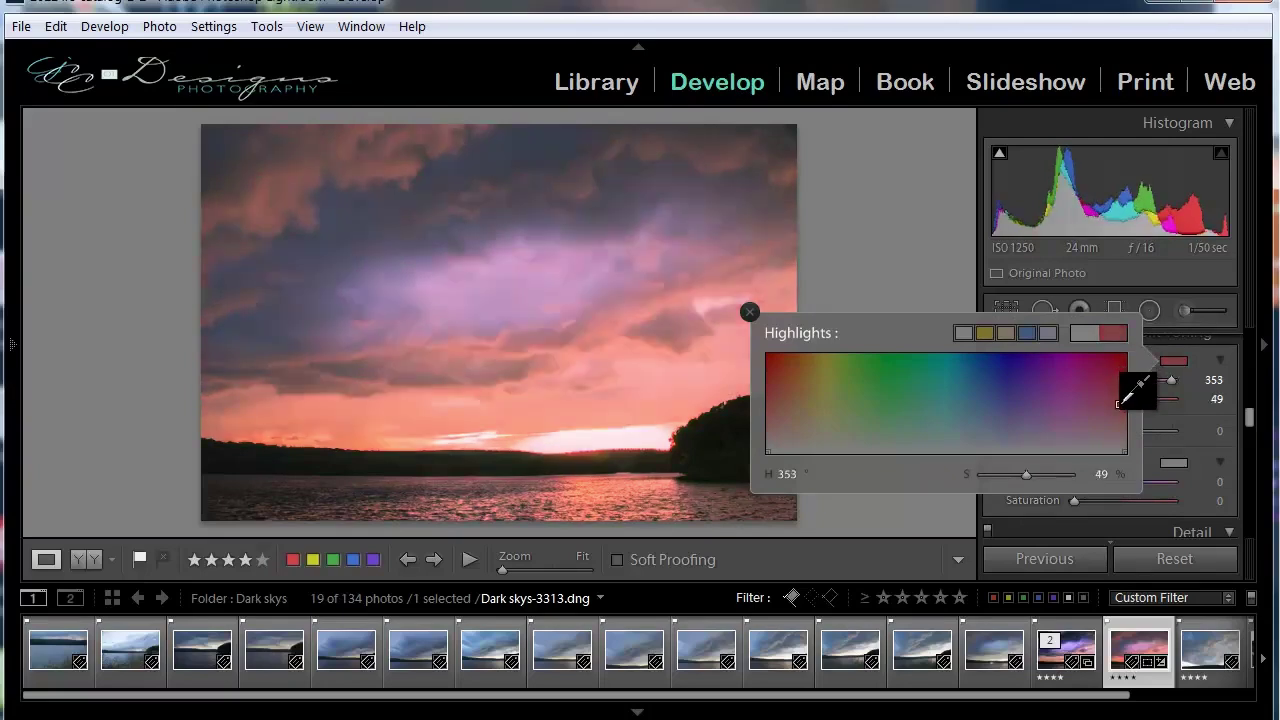
mouse_move(1119, 404)
mouse_down()
mouse_move(1119, 420)
mouse_move(1119, 408)
mouse_up()
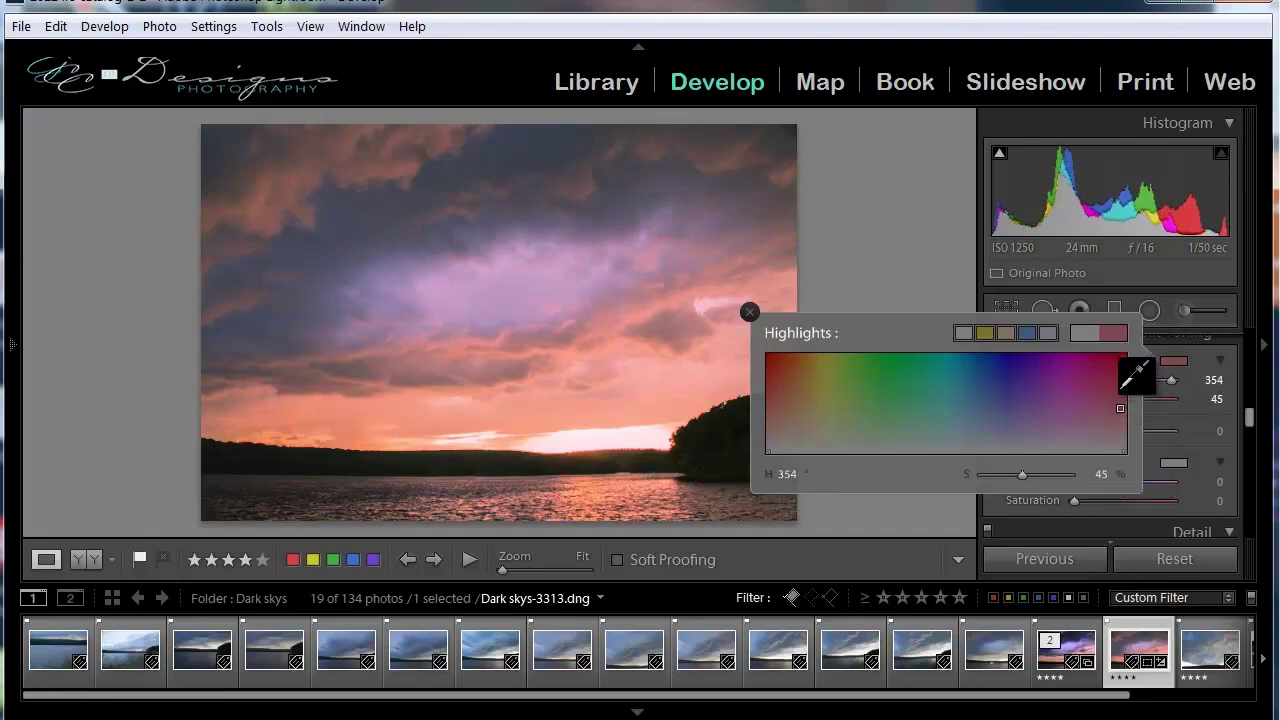
click(753, 316)
Step: Reduce the split-toning highlights' saturation to 34
mouse_move(1120, 399)
mouse_down()
mouse_move(1095, 402)
mouse_move(1136, 401)
mouse_move(1116, 403)
mouse_up()
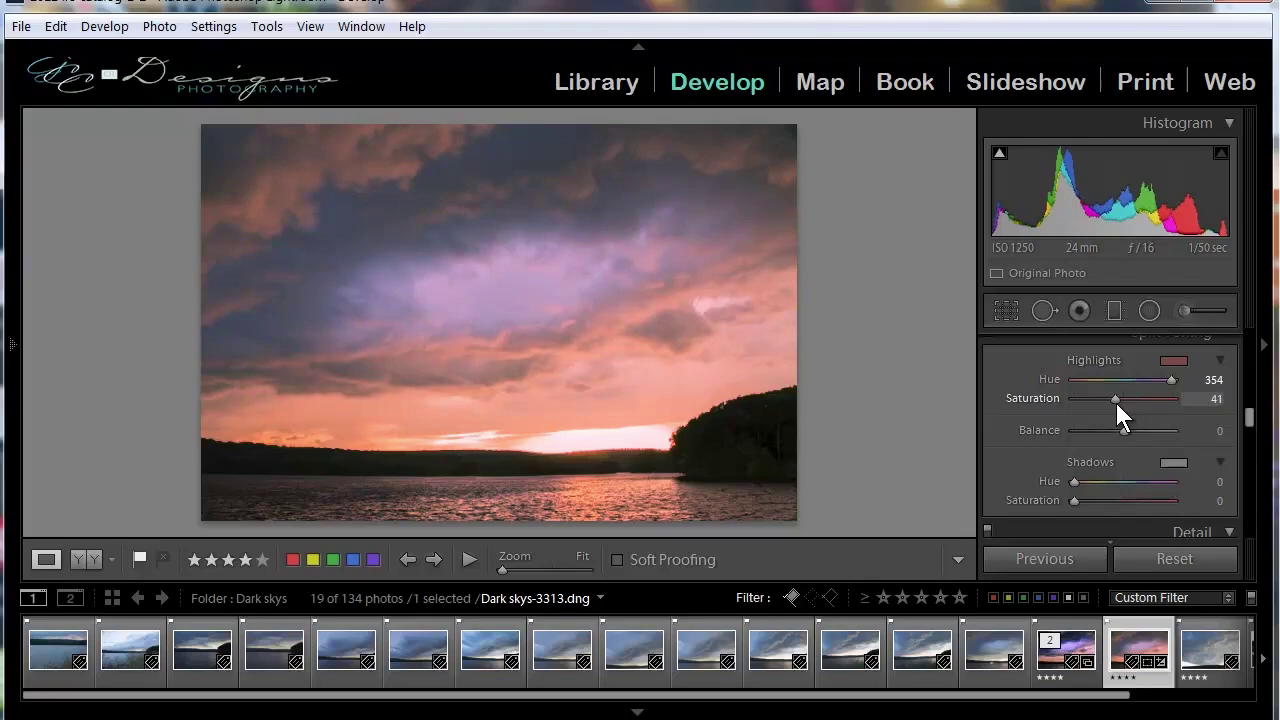
drag(1116, 403, 1112, 404)
drag(1112, 404, 1109, 404)
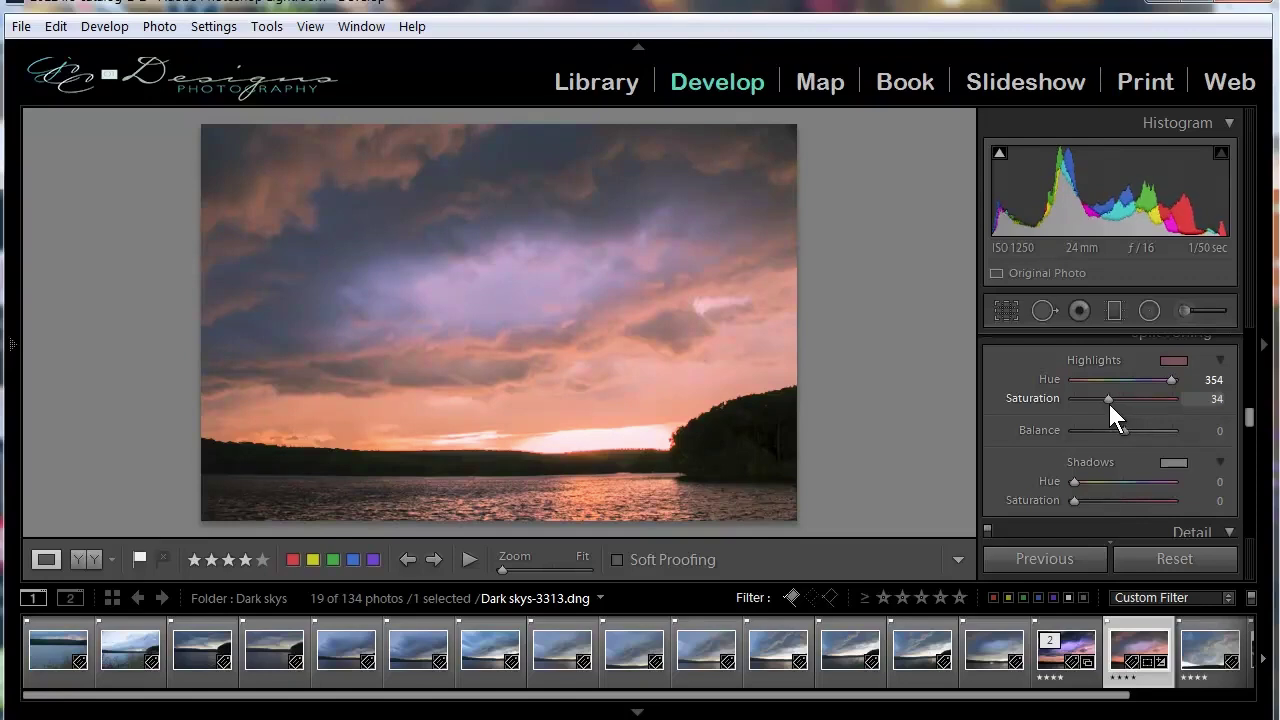
drag(1109, 404, 1108, 404)
drag(1105, 397, 1106, 397)
Step: Tint the split-toning shadows blue with hue 232 and saturation 31
scroll(1017, 455, down, 1)
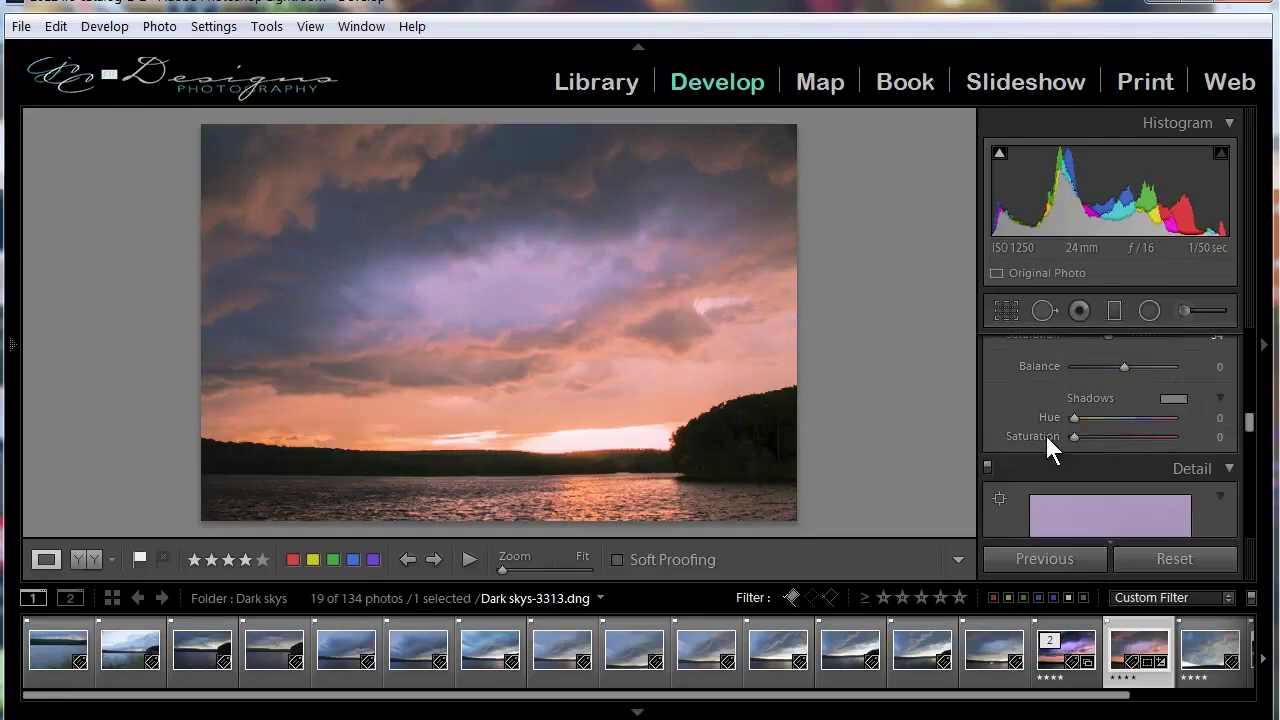
click(1174, 399)
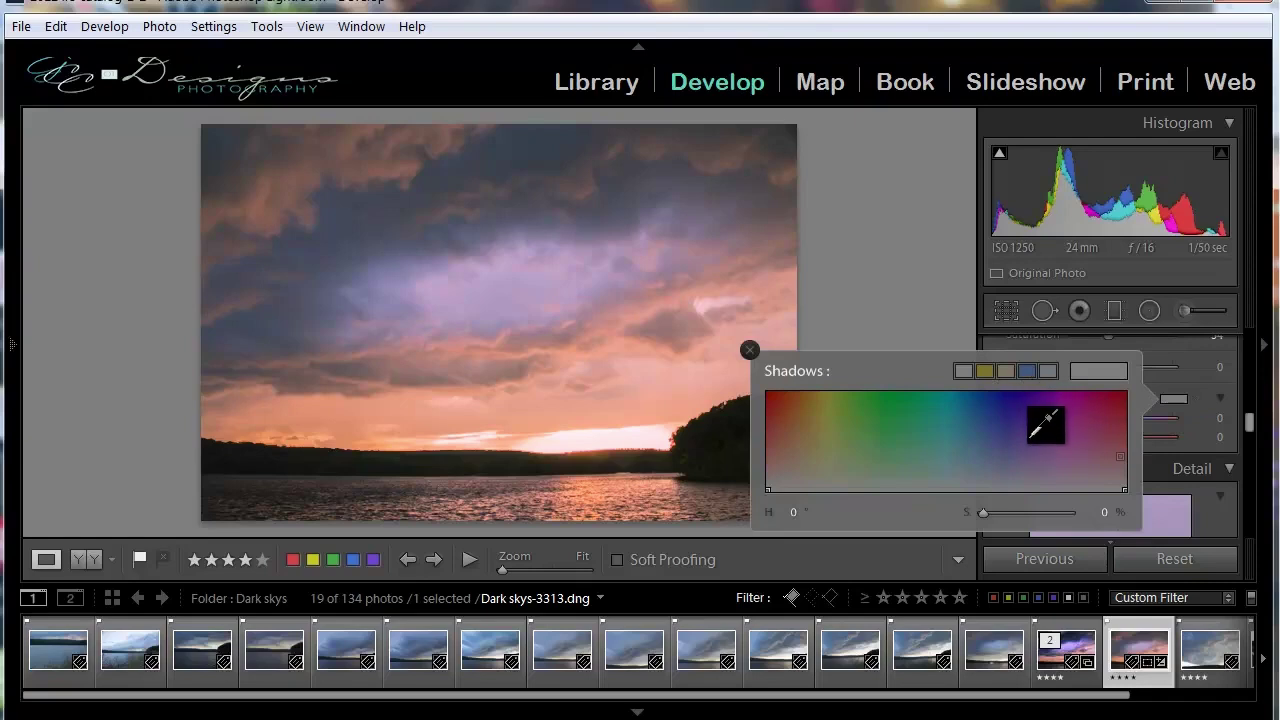
click(998, 441)
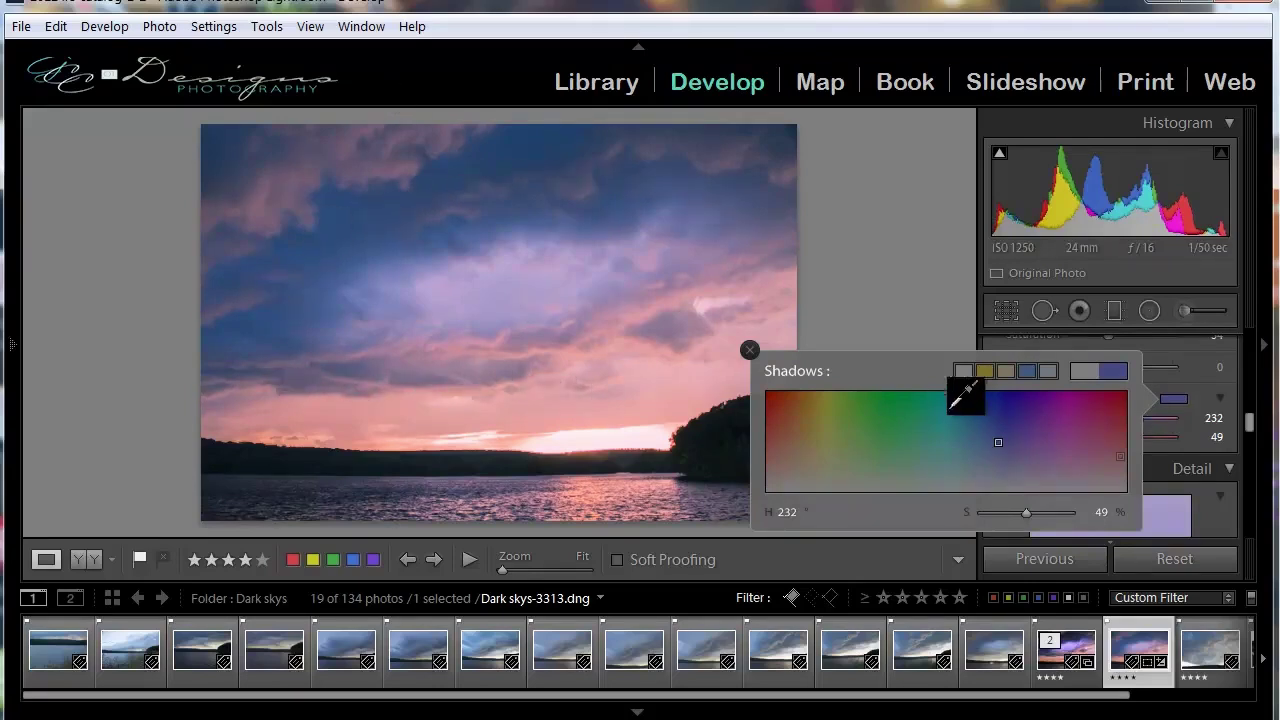
click(750, 351)
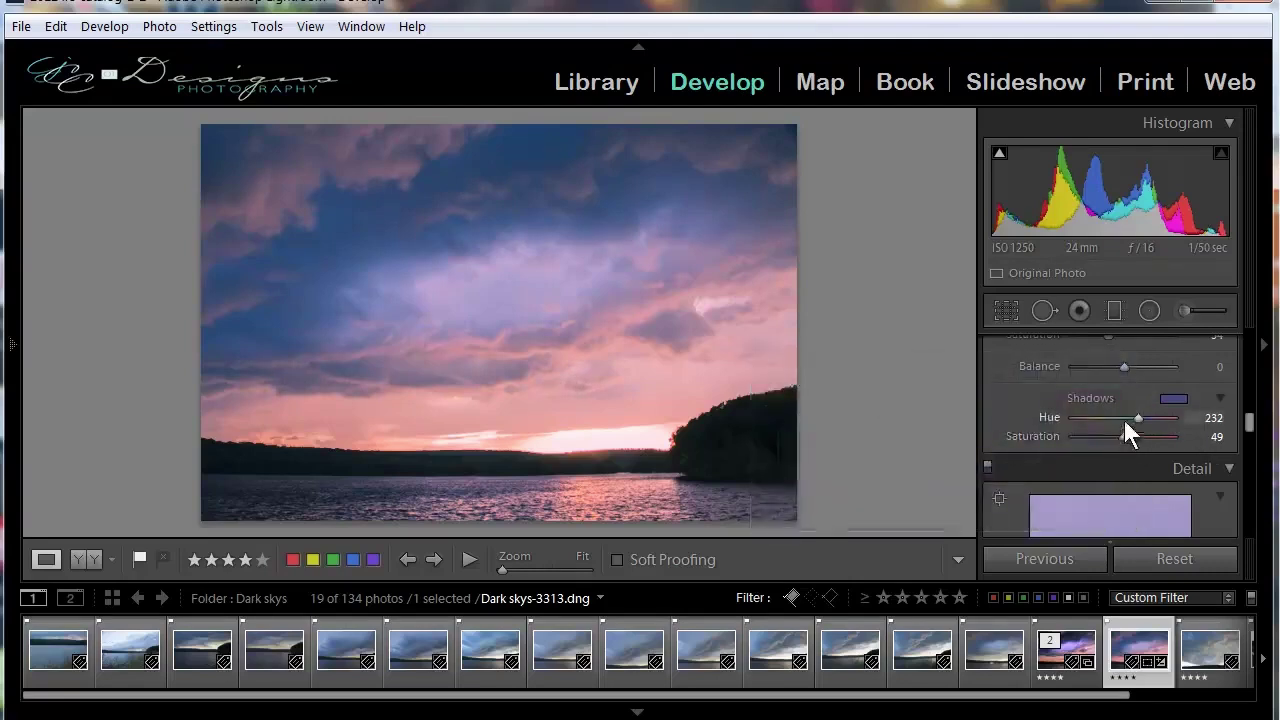
drag(1125, 436, 1107, 438)
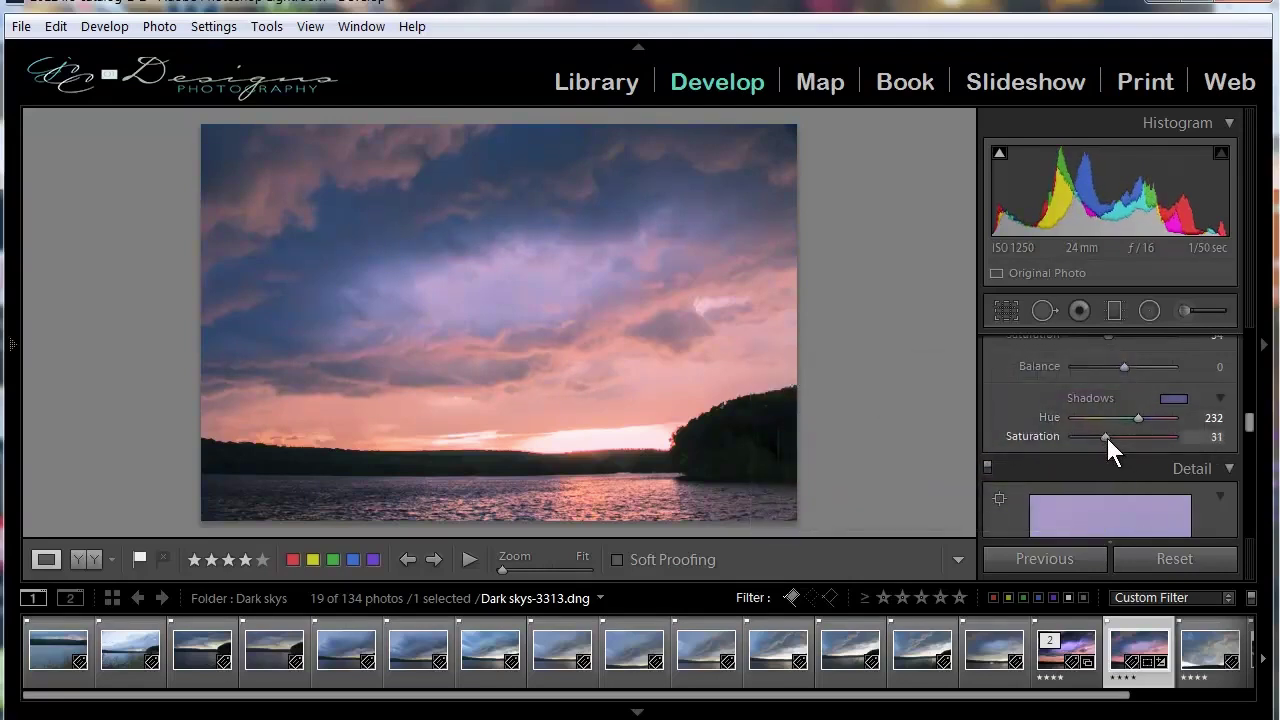
Step: Set the photo's sharpening Amount to 120 and Masking to 85
scroll(1018, 390, down, 2)
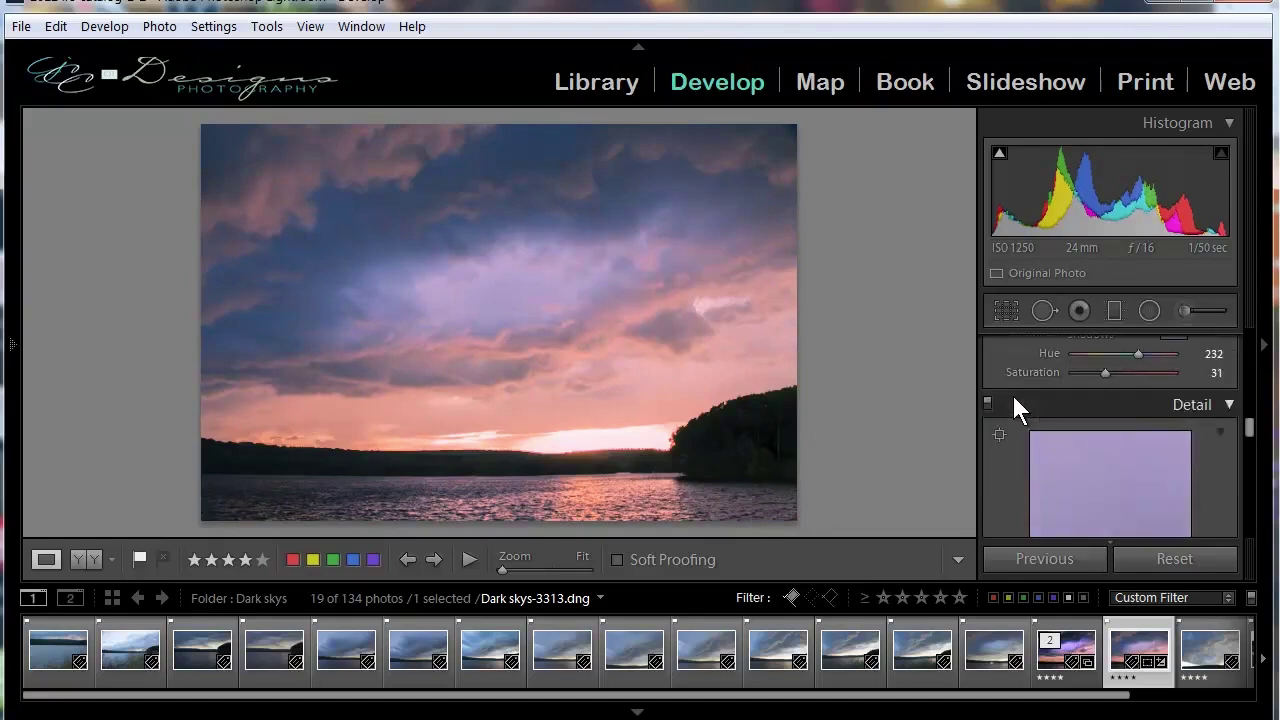
scroll(1011, 457, down, 4)
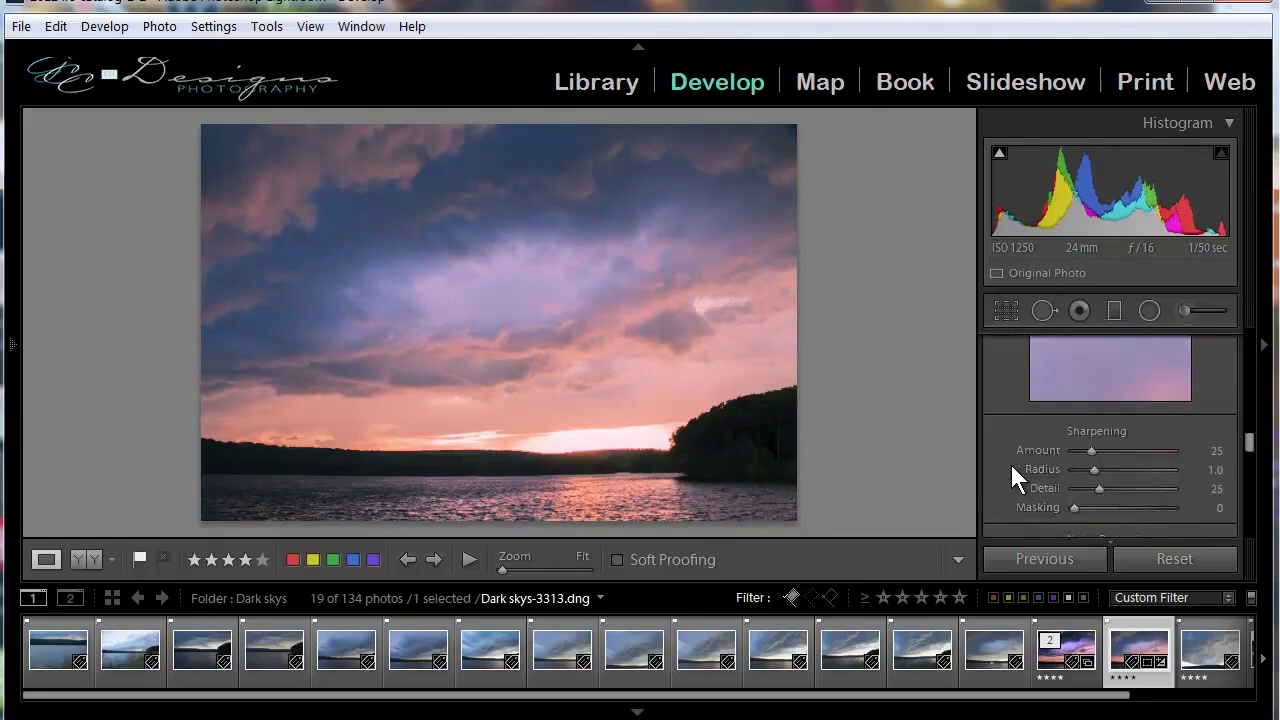
click(1205, 451)
text(120)
key(Return)
click(1206, 507)
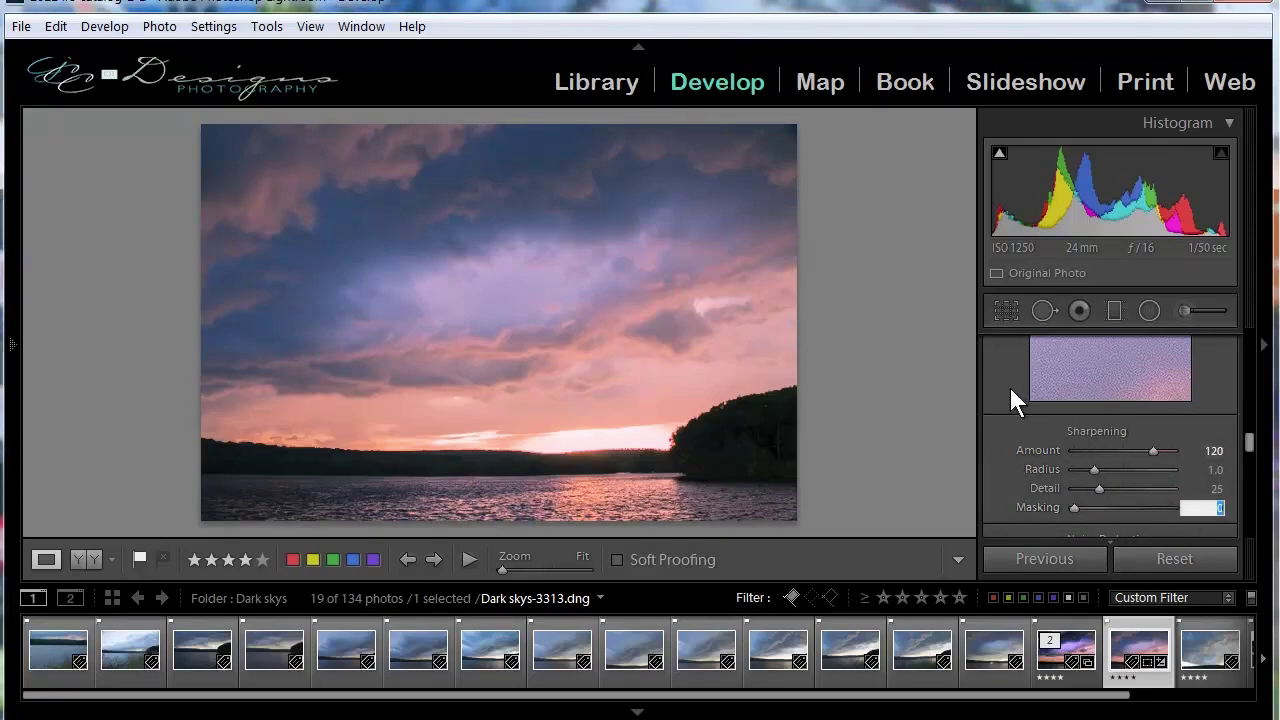
text(85)
key(Return)
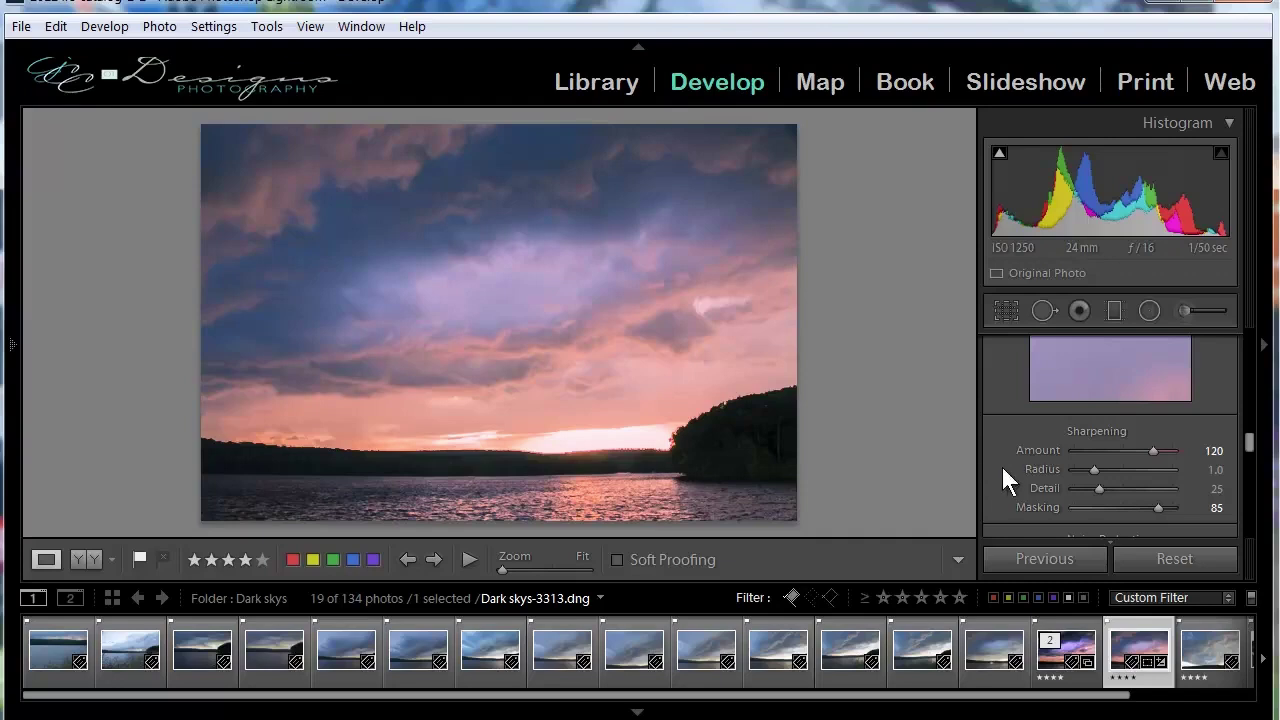
Step: Check the treeline and sky at 1:1 and set noise reduction Luminance to 35 and Color to 35
scroll(1020, 464, down, 3)
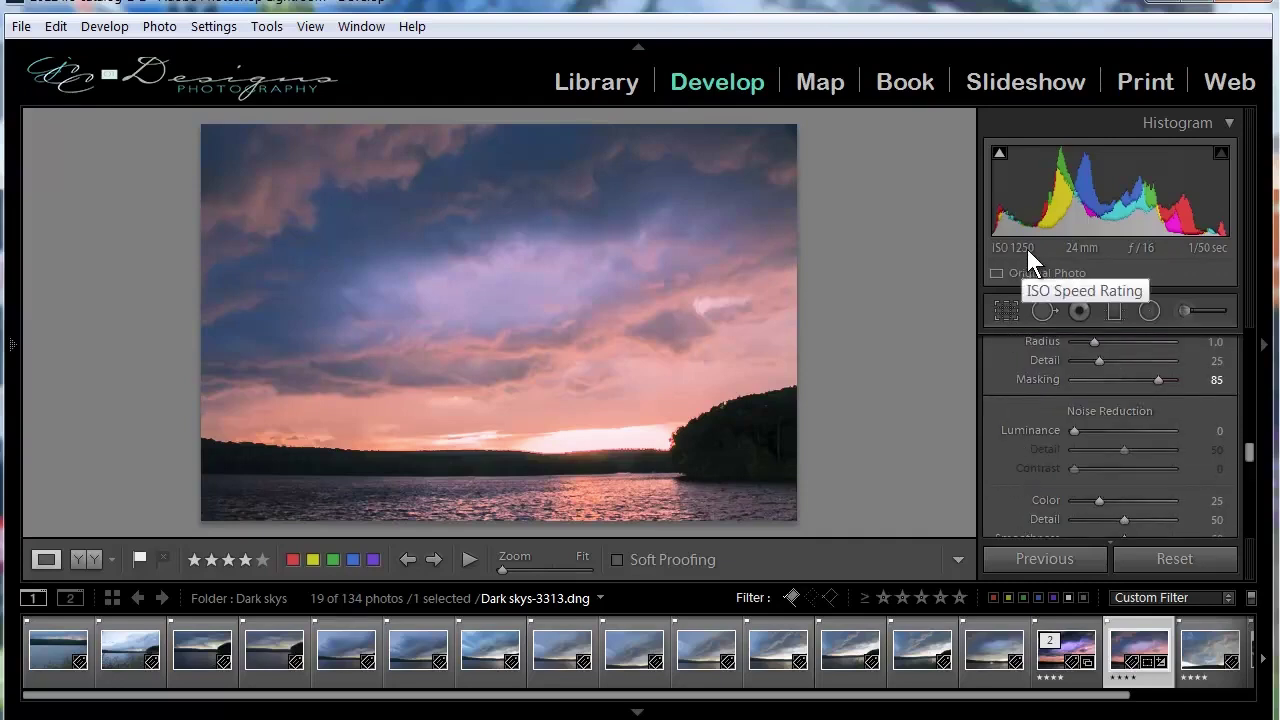
scroll(1008, 425, down, 2)
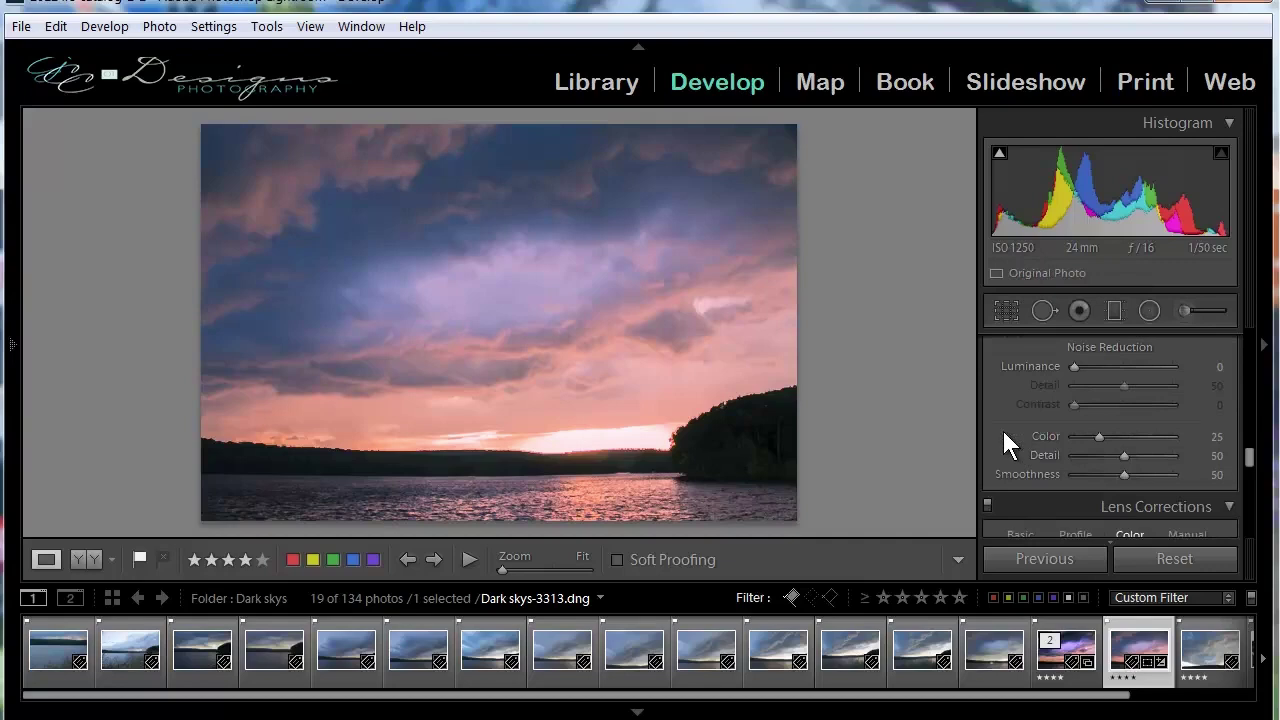
click(309, 463)
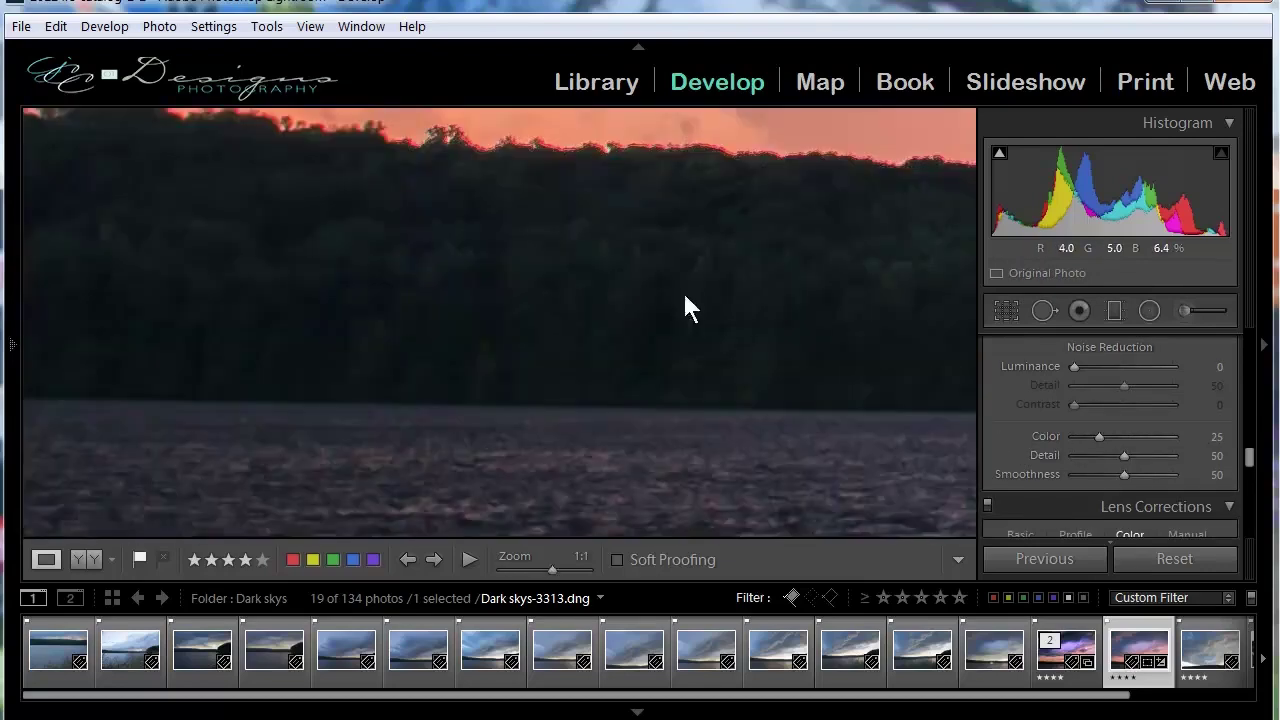
drag(531, 423, 655, 488)
drag(491, 237, 540, 491)
drag(351, 240, 540, 274)
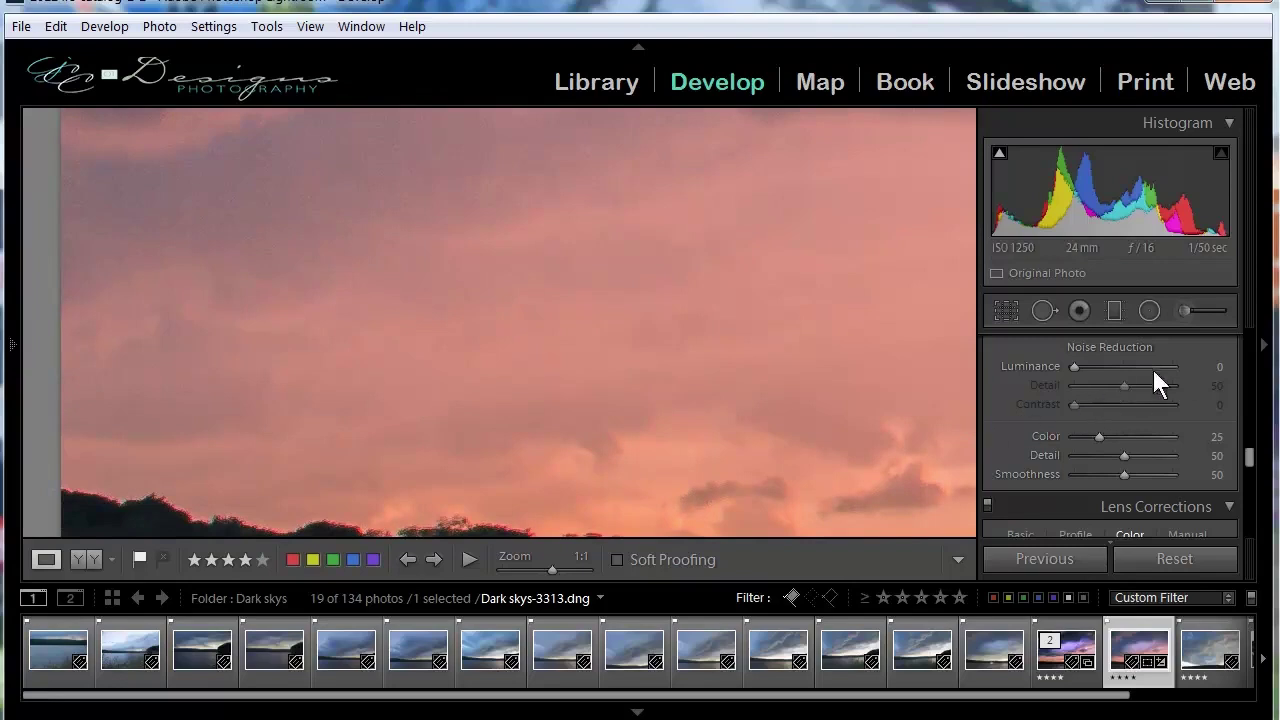
drag(1075, 367, 1085, 368)
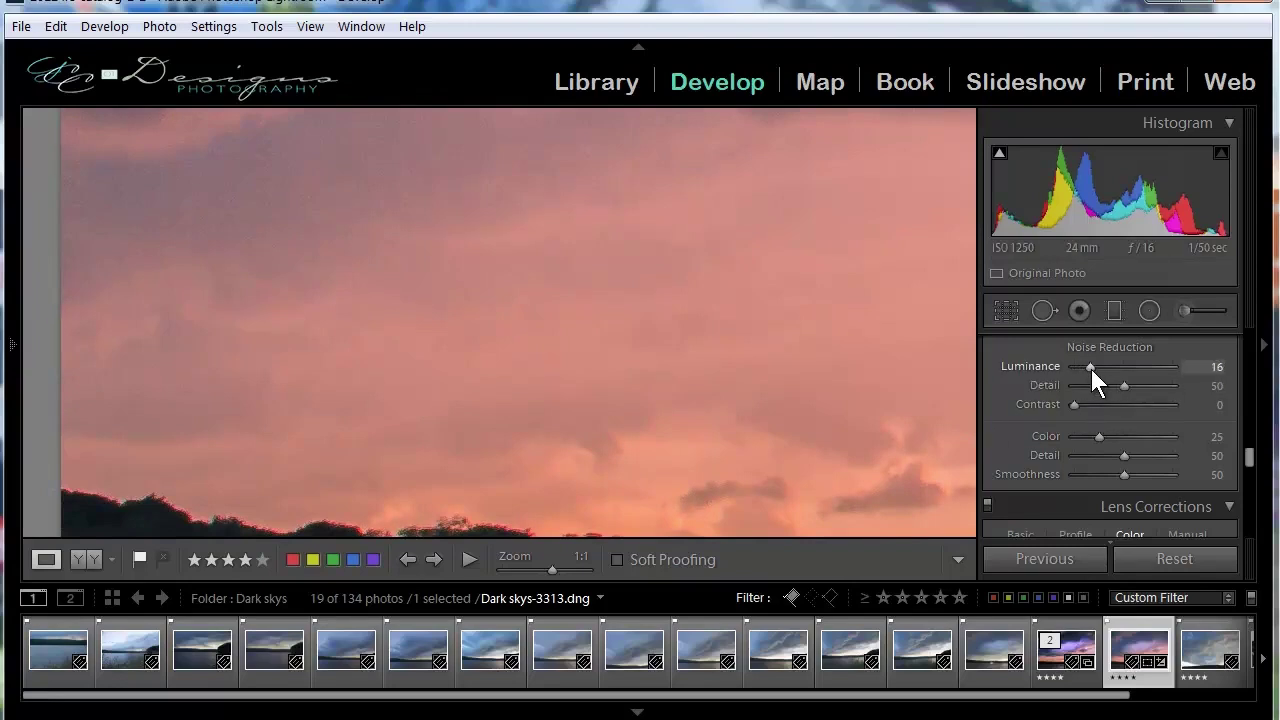
drag(1091, 369, 1116, 366)
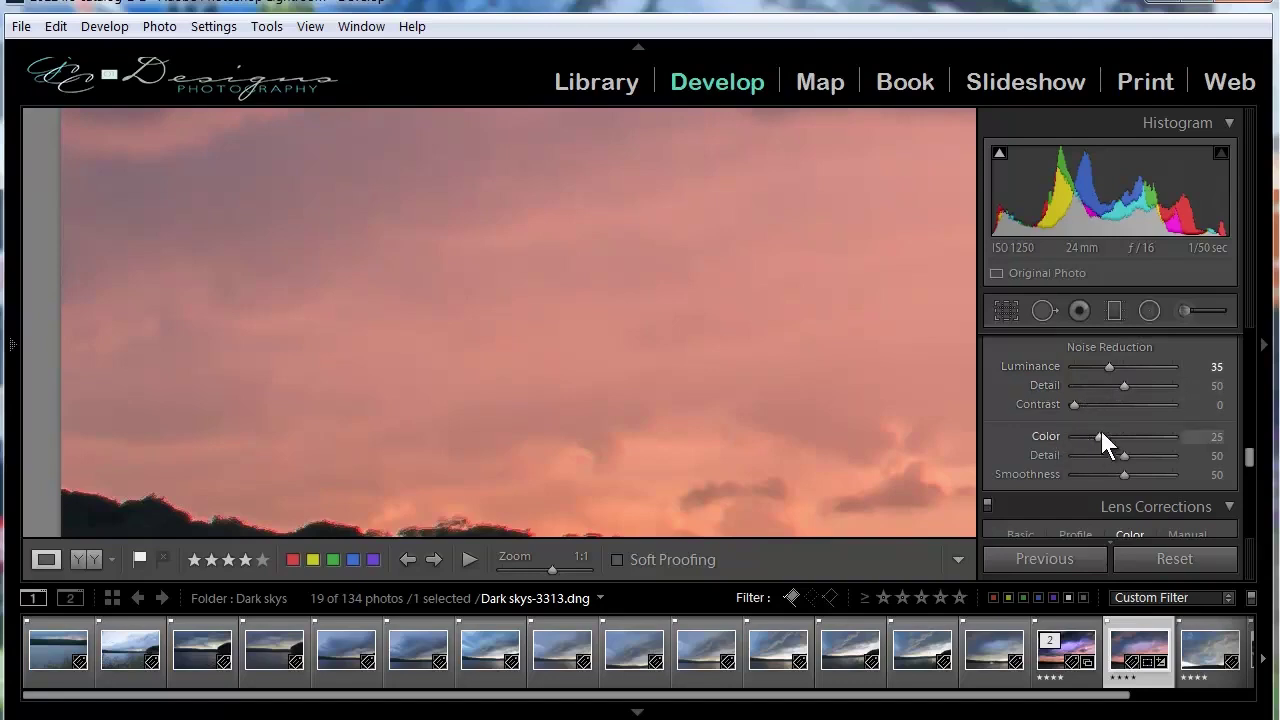
drag(1101, 436, 1126, 435)
drag(1126, 438, 1115, 437)
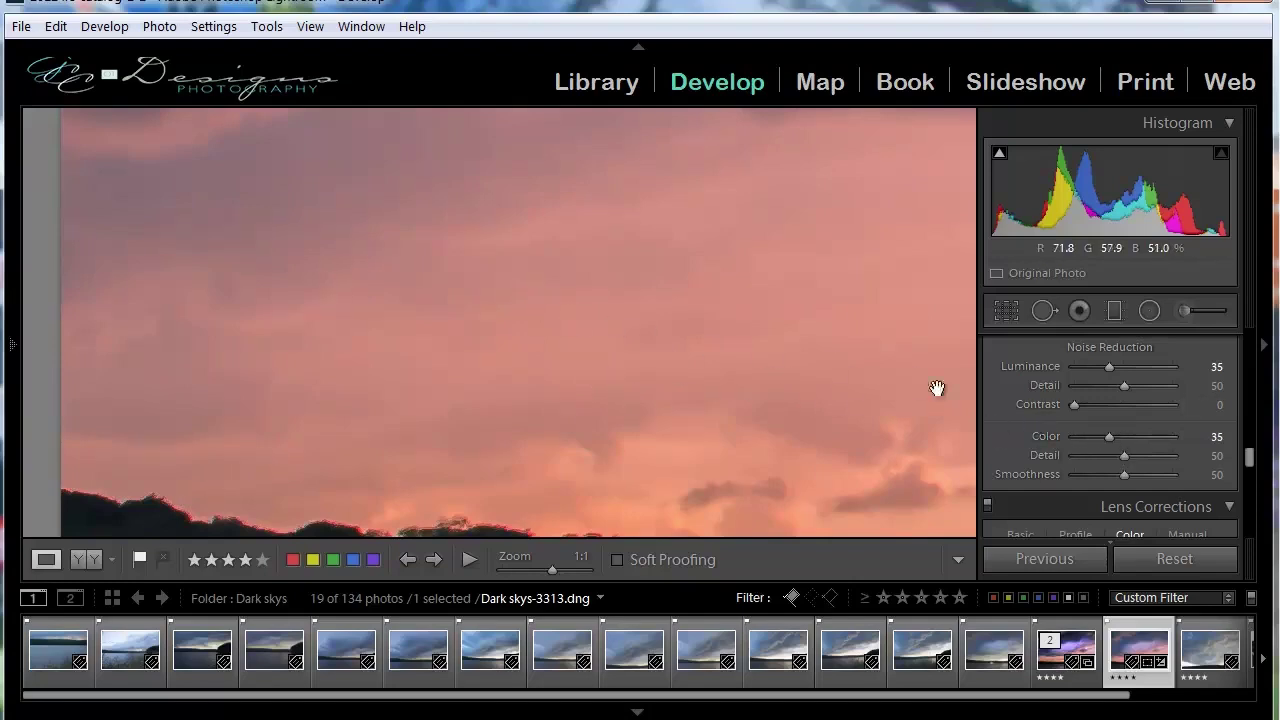
click(742, 364)
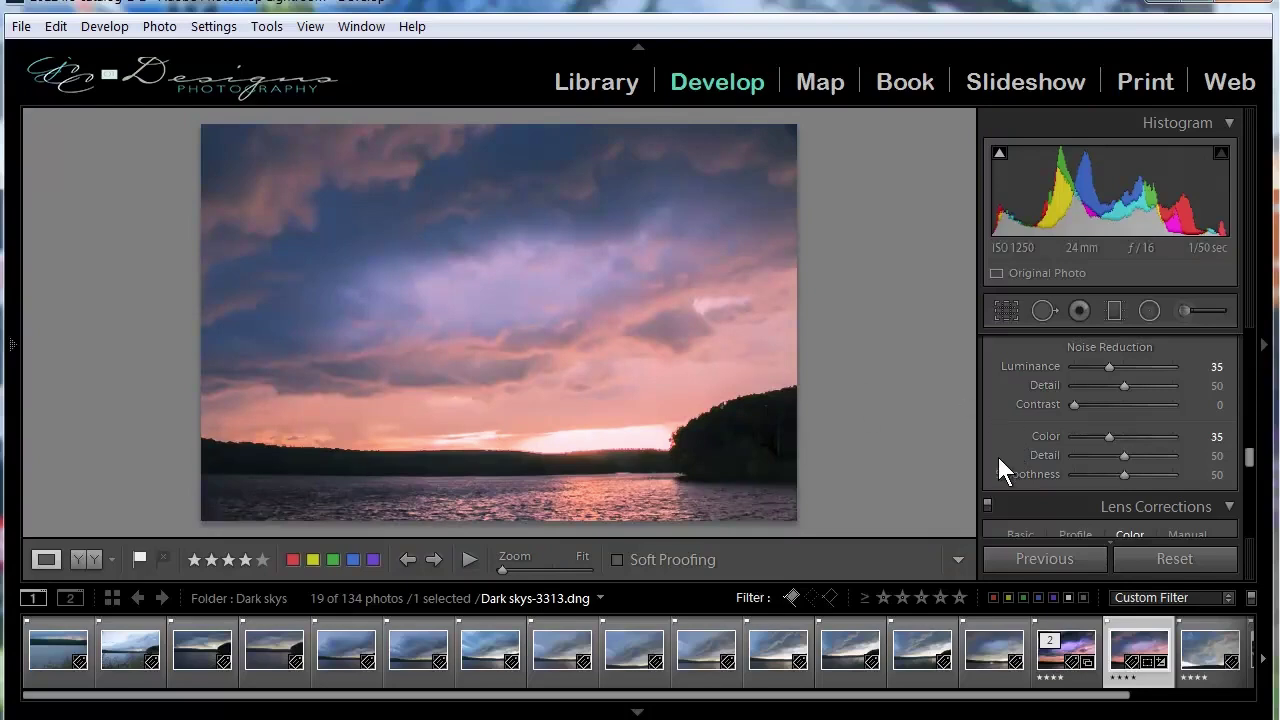
Step: Enable lens profile corrections for the photo, comparing the image with and without the Canon EF 24-105mm profile
scroll(998, 457, down, 2)
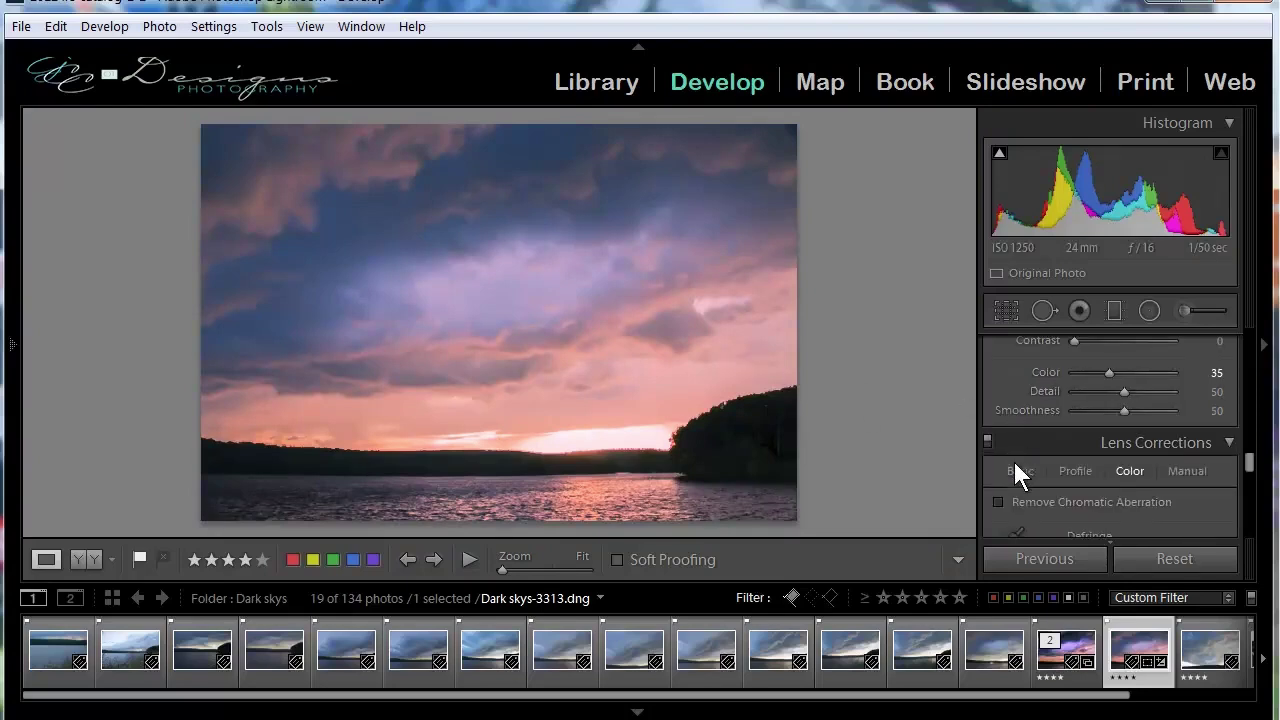
scroll(1014, 462, down, 2)
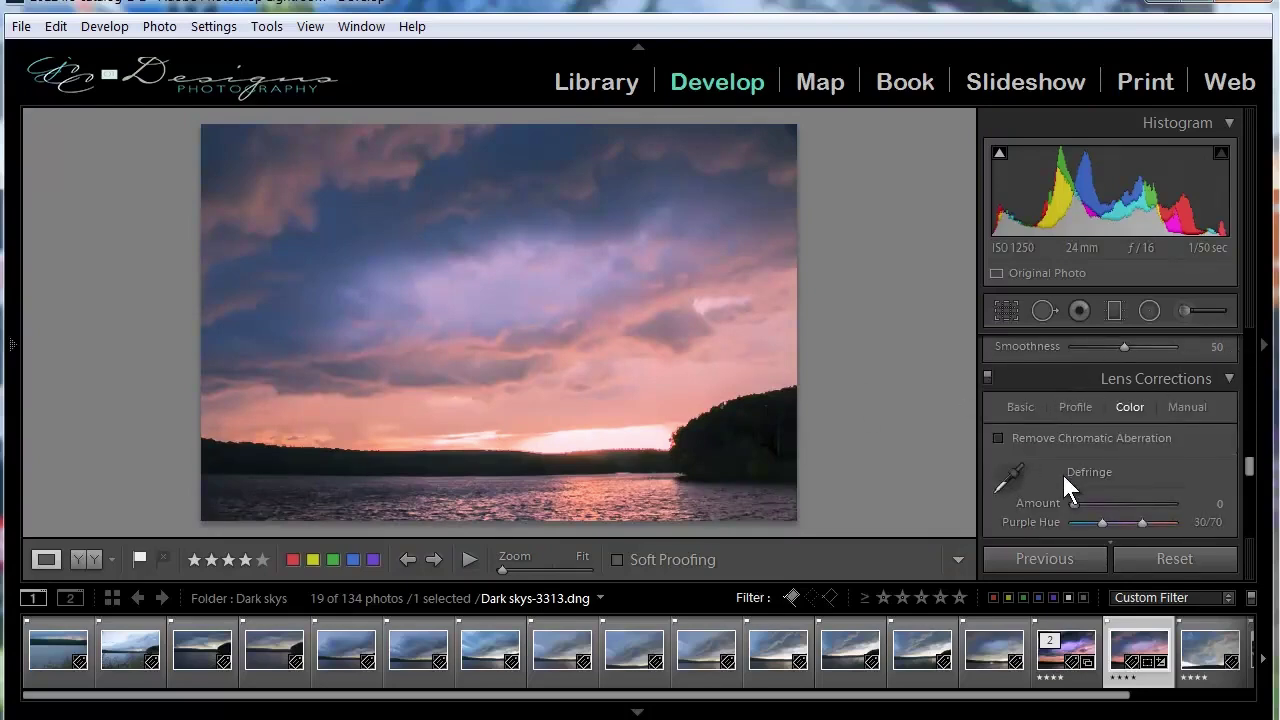
click(1068, 408)
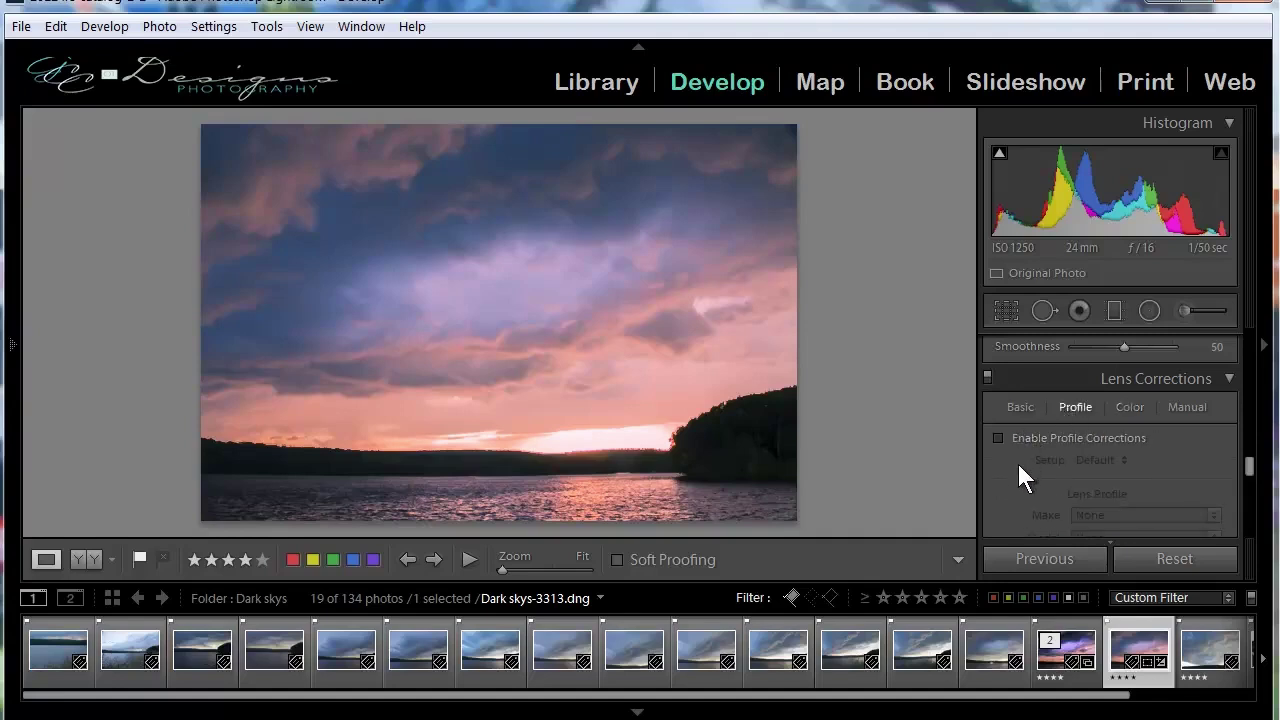
scroll(1018, 463, down, 2)
click(997, 375)
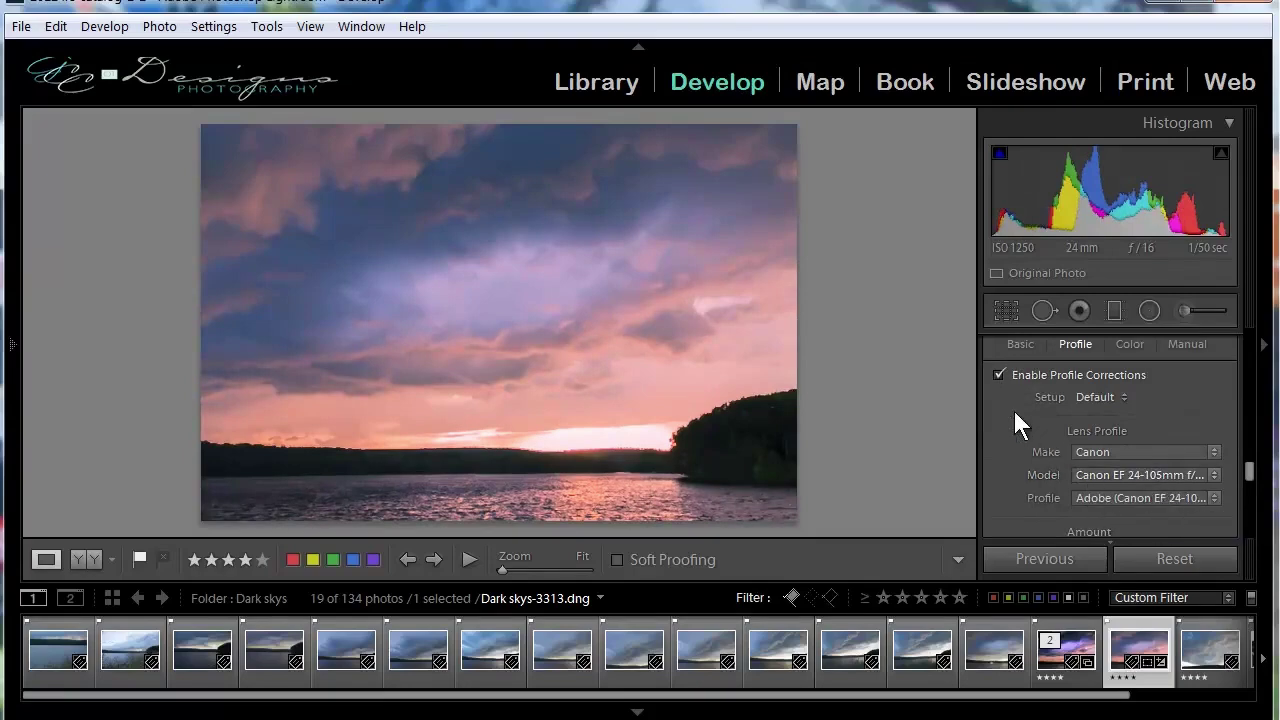
click(999, 375)
click(999, 375)
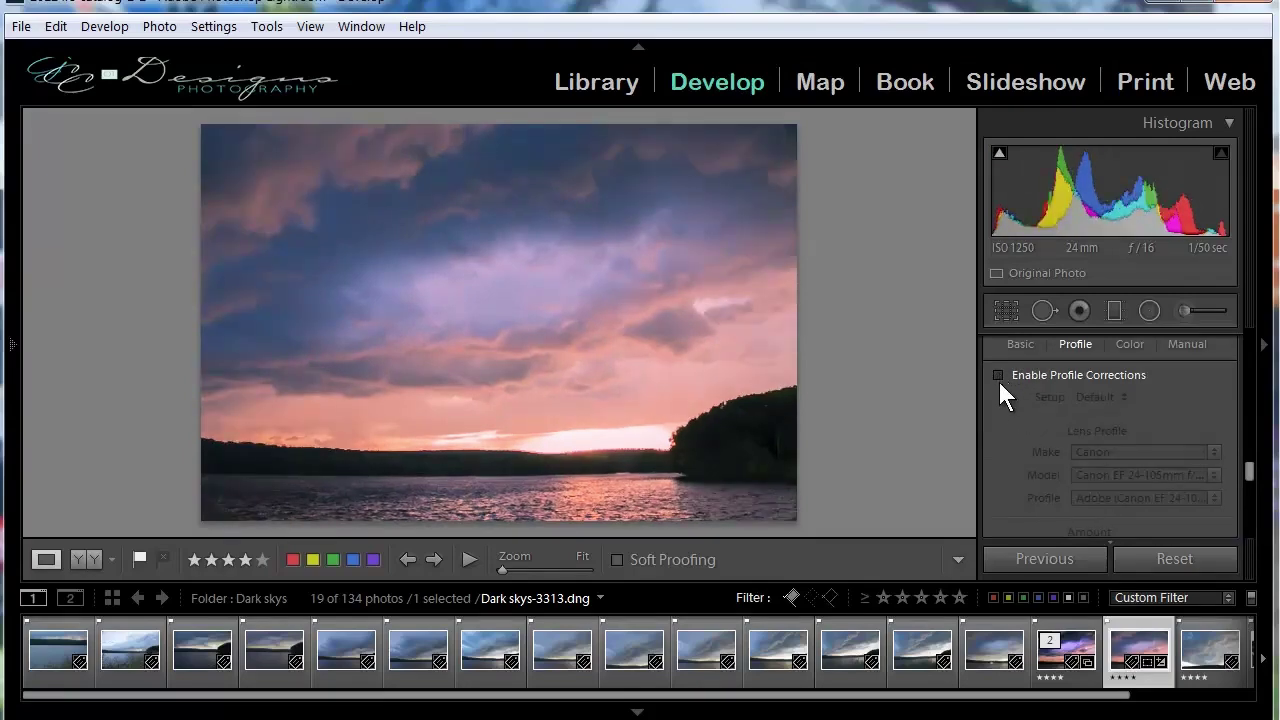
click(999, 377)
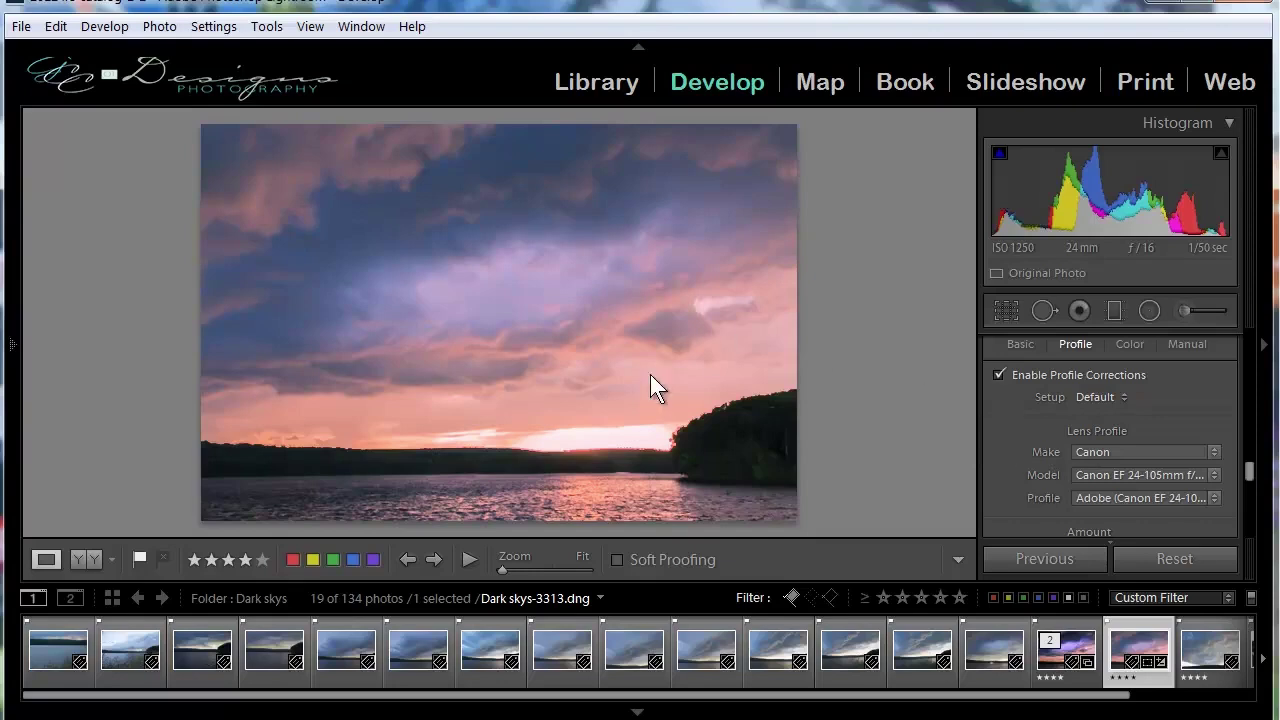
Step: Remove chromatic aberration from the photo and check the red fringe along the distant treeline at 1:1
click(493, 456)
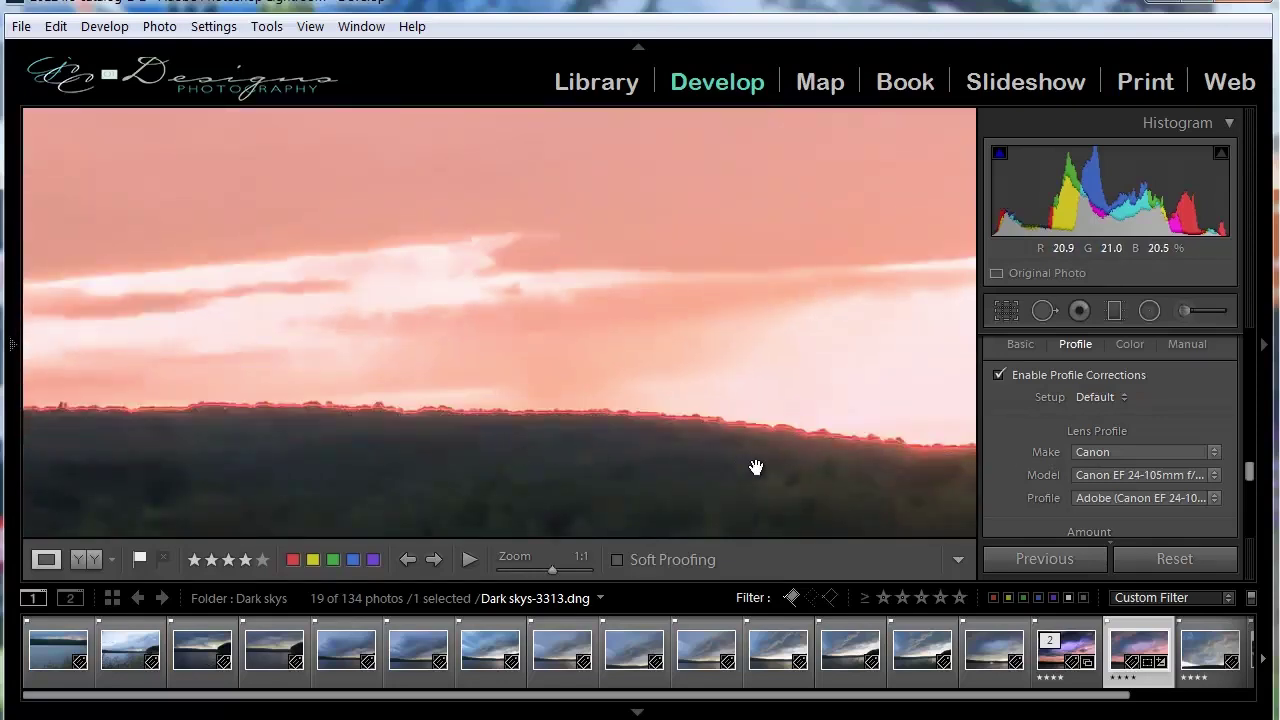
drag(756, 467, 549, 397)
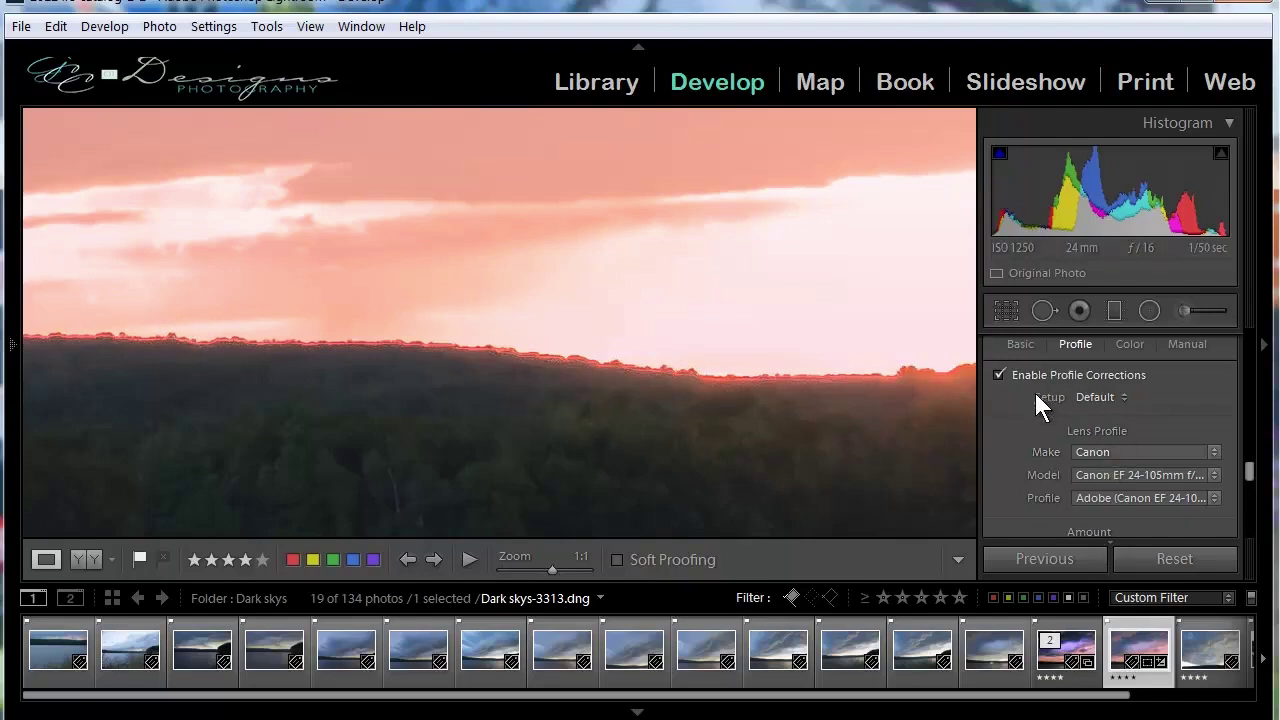
scroll(1056, 446, up, 1)
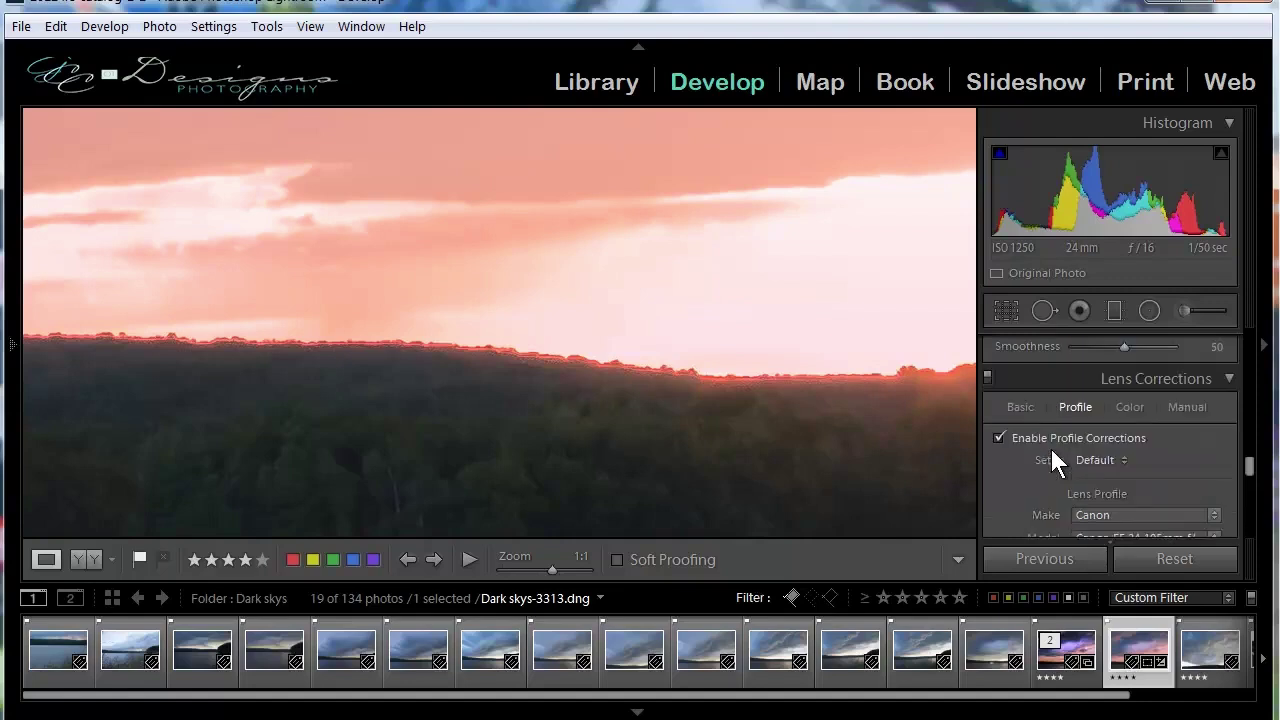
click(1132, 407)
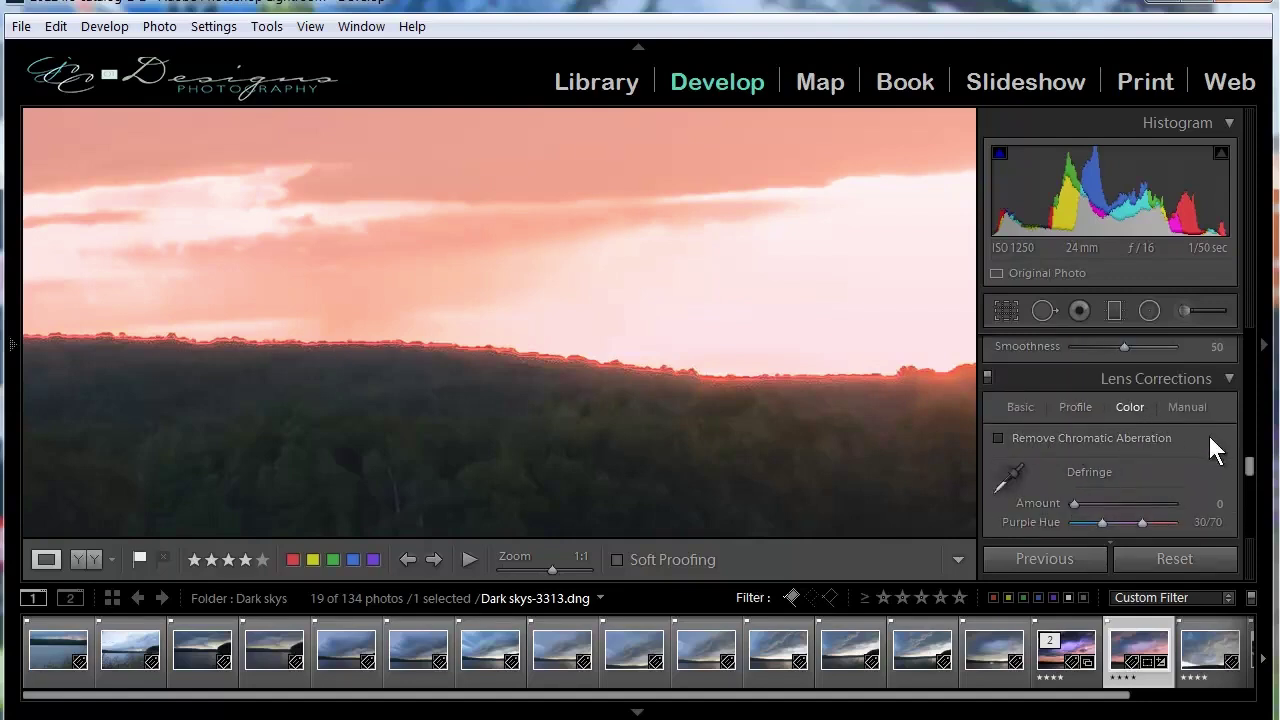
click(998, 438)
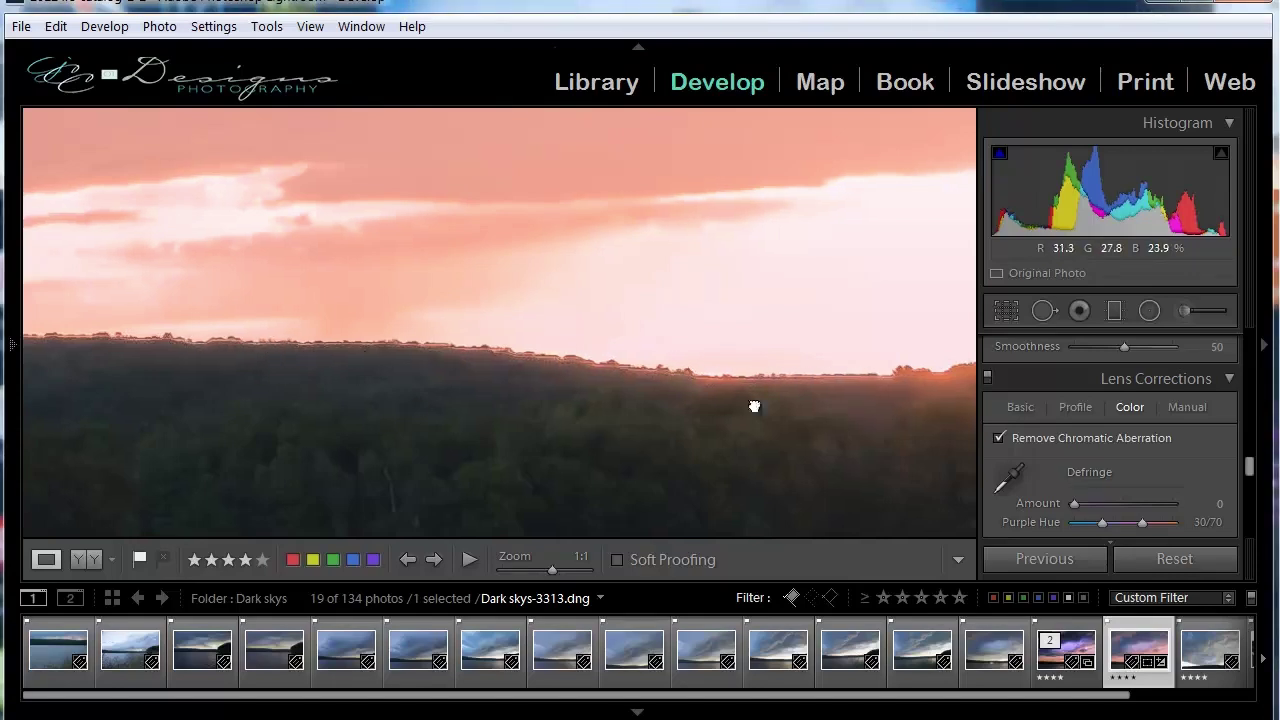
drag(754, 406, 412, 397)
drag(765, 431, 491, 434)
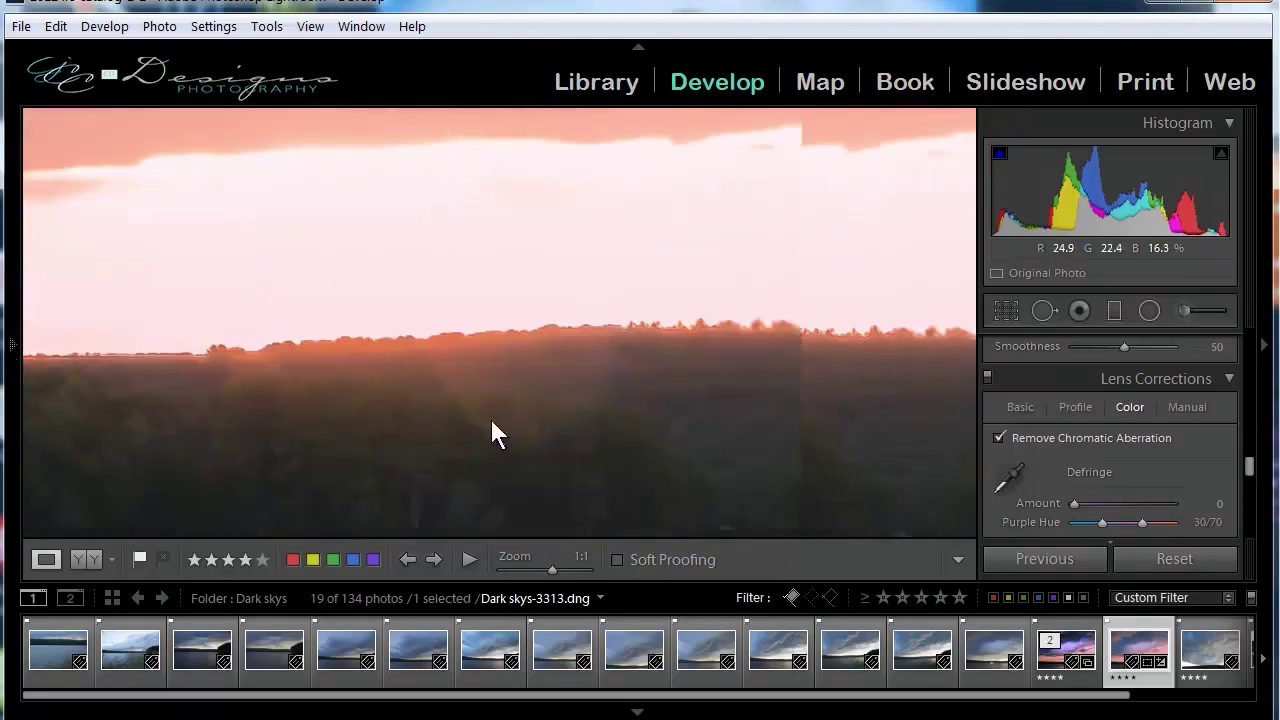
drag(783, 410, 571, 417)
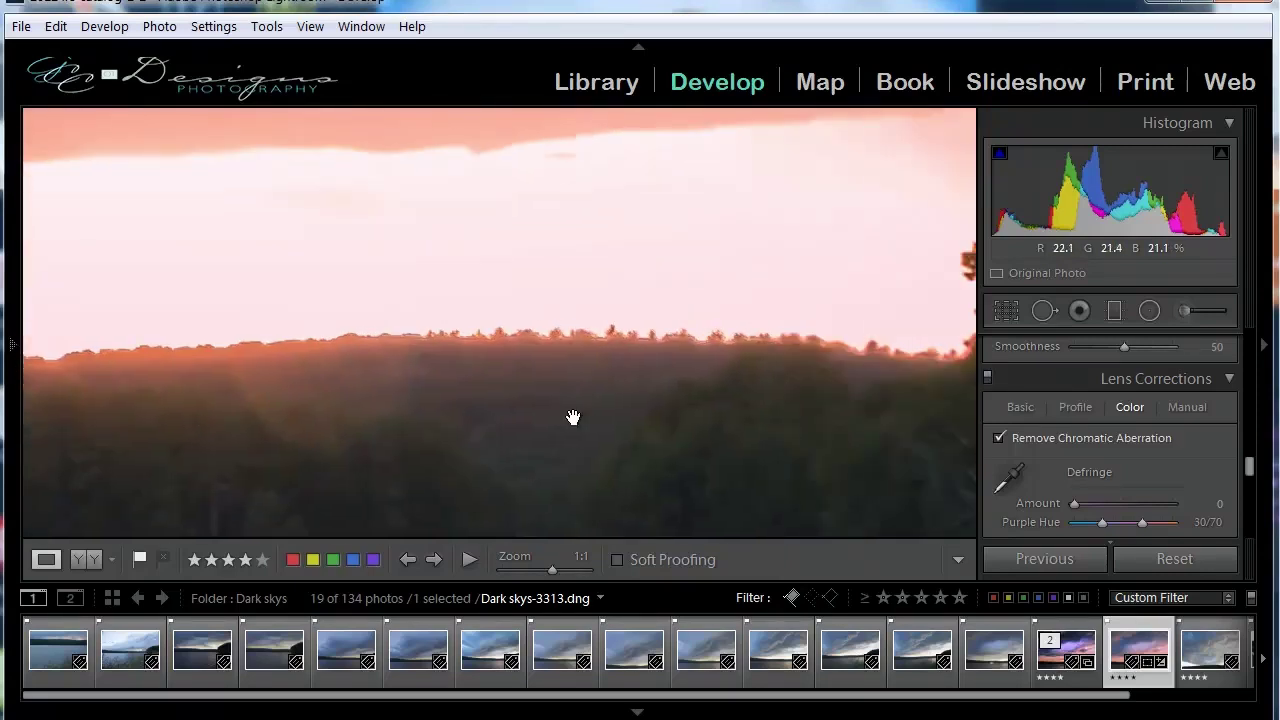
Step: Defringe the treeline with purple Amount 4 and Purple Hue 34/63, plus green Amount 4 and Green Hue 0/38
scroll(1152, 471, down, 1)
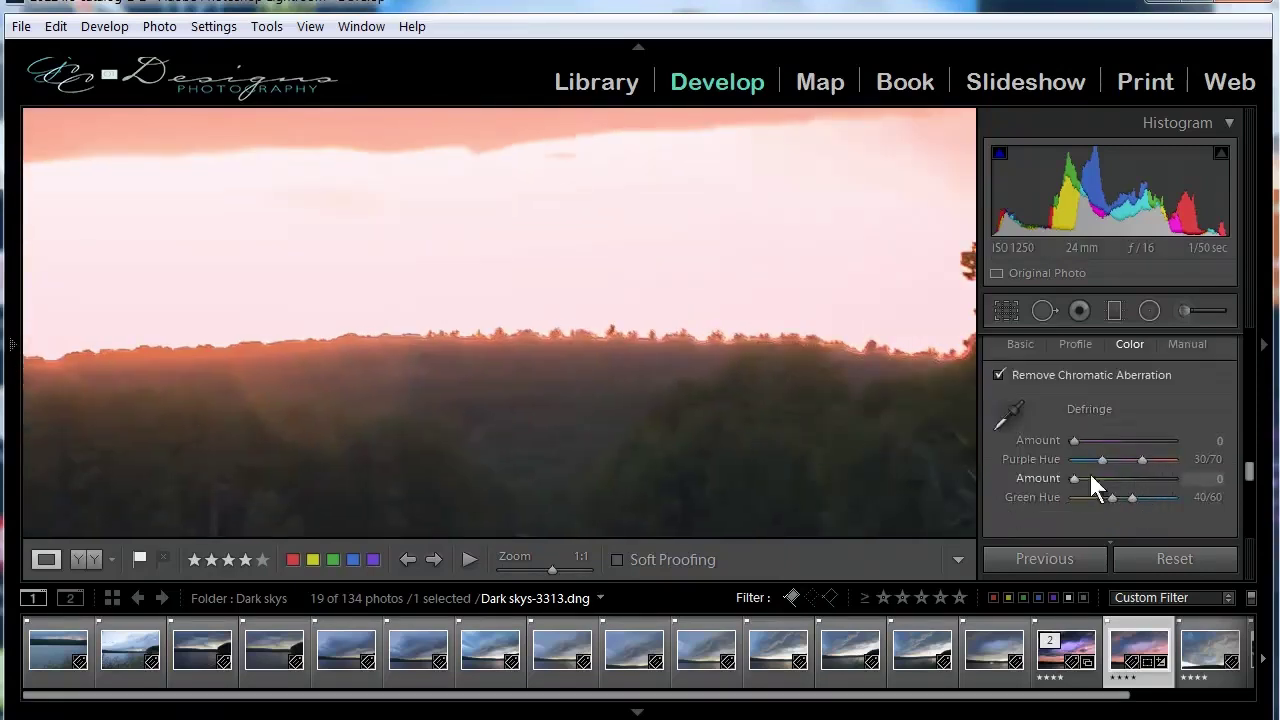
drag(1104, 459, 1056, 499)
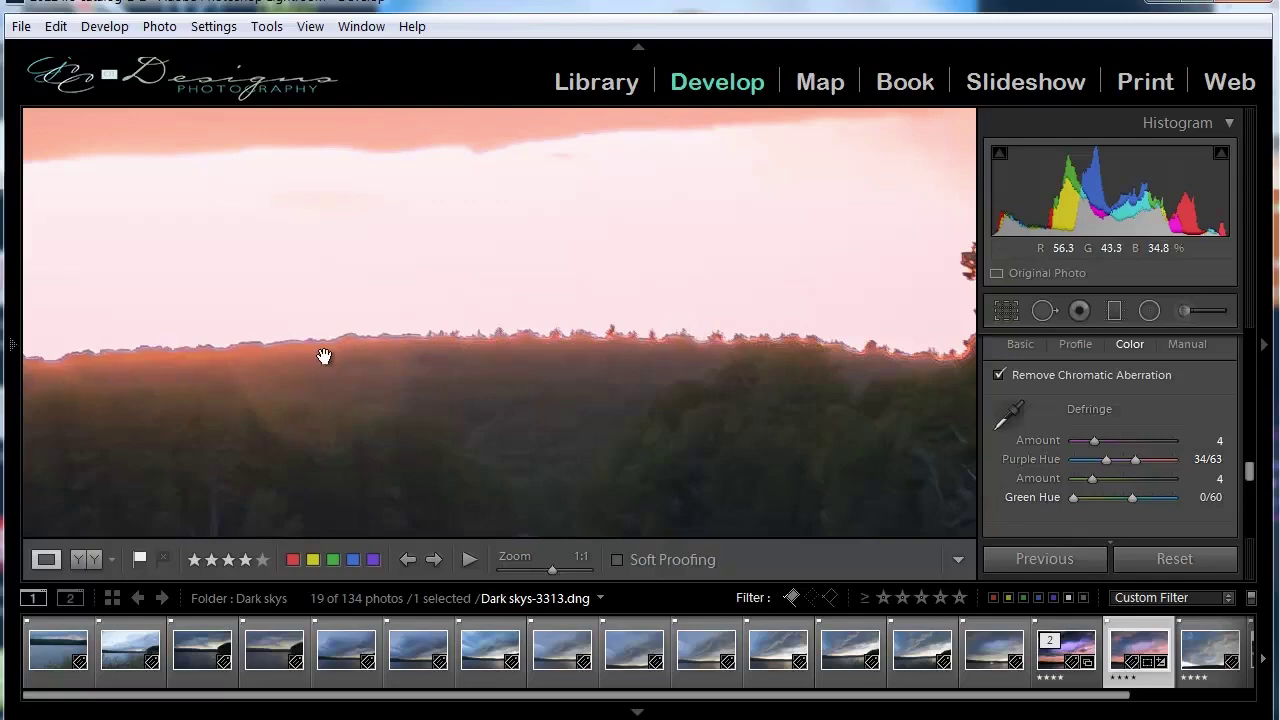
drag(1129, 497, 1074, 497)
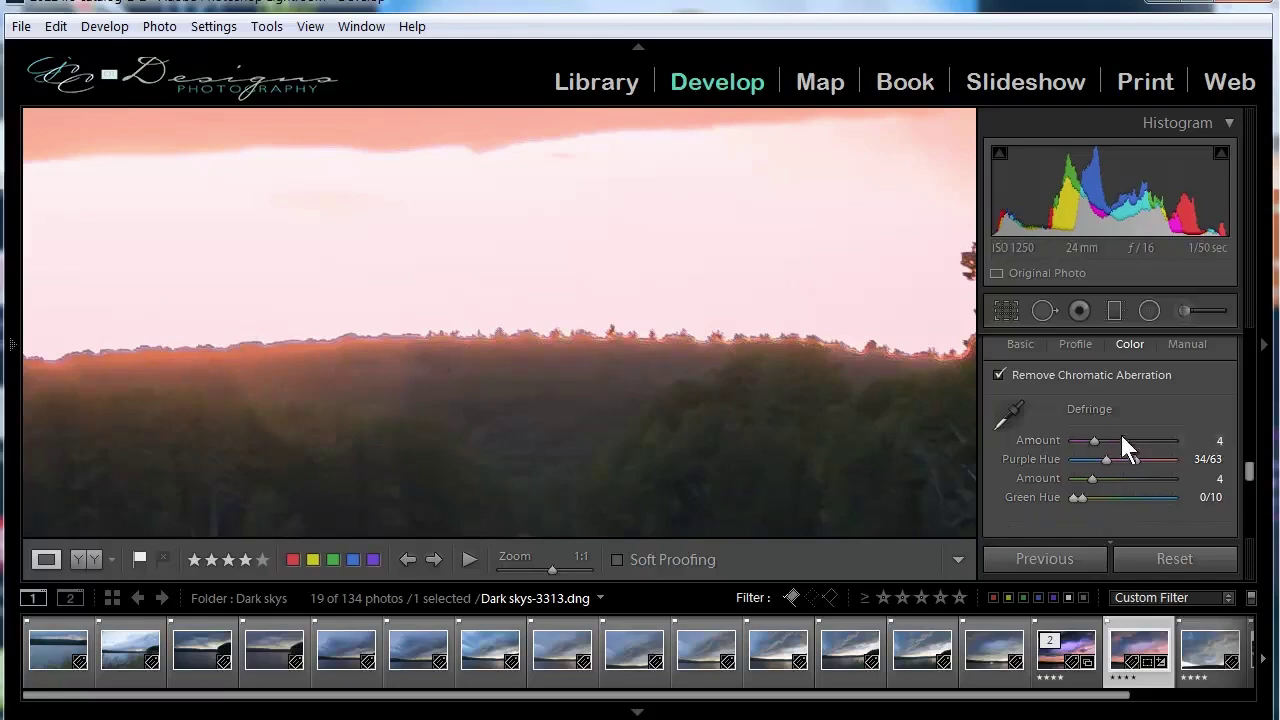
drag(95, 375, 104, 385)
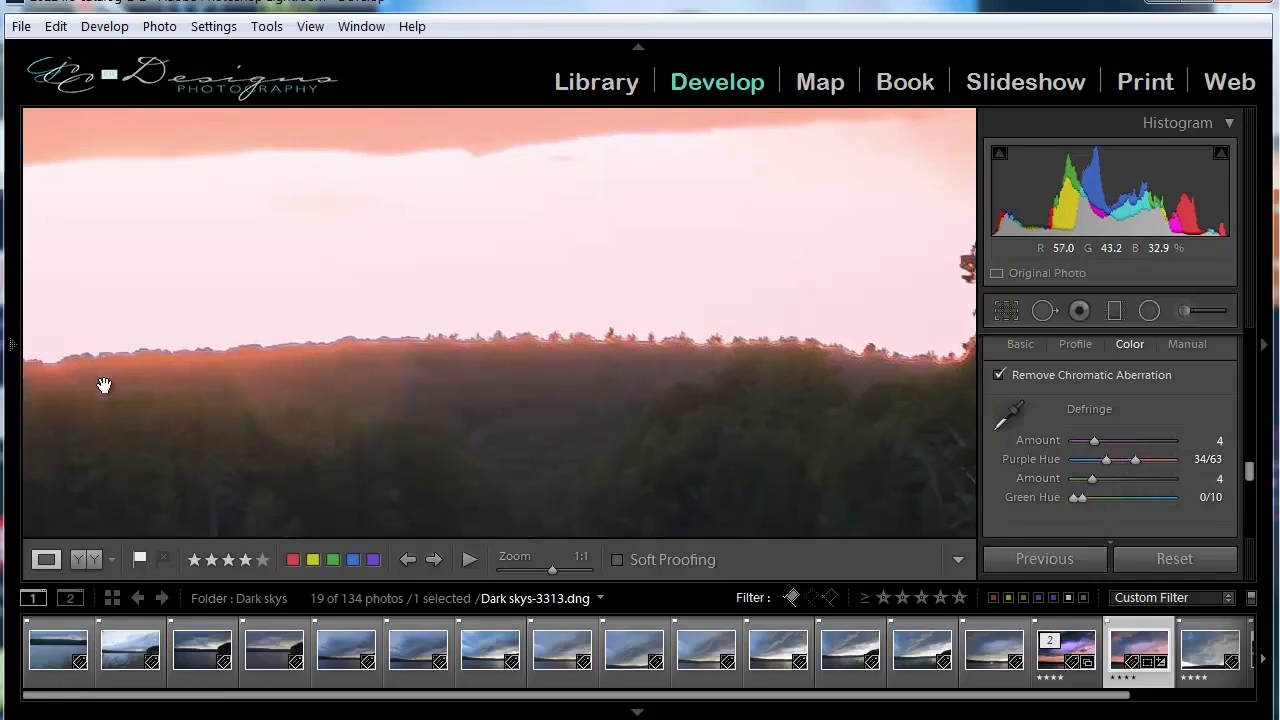
drag(1084, 498, 1177, 497)
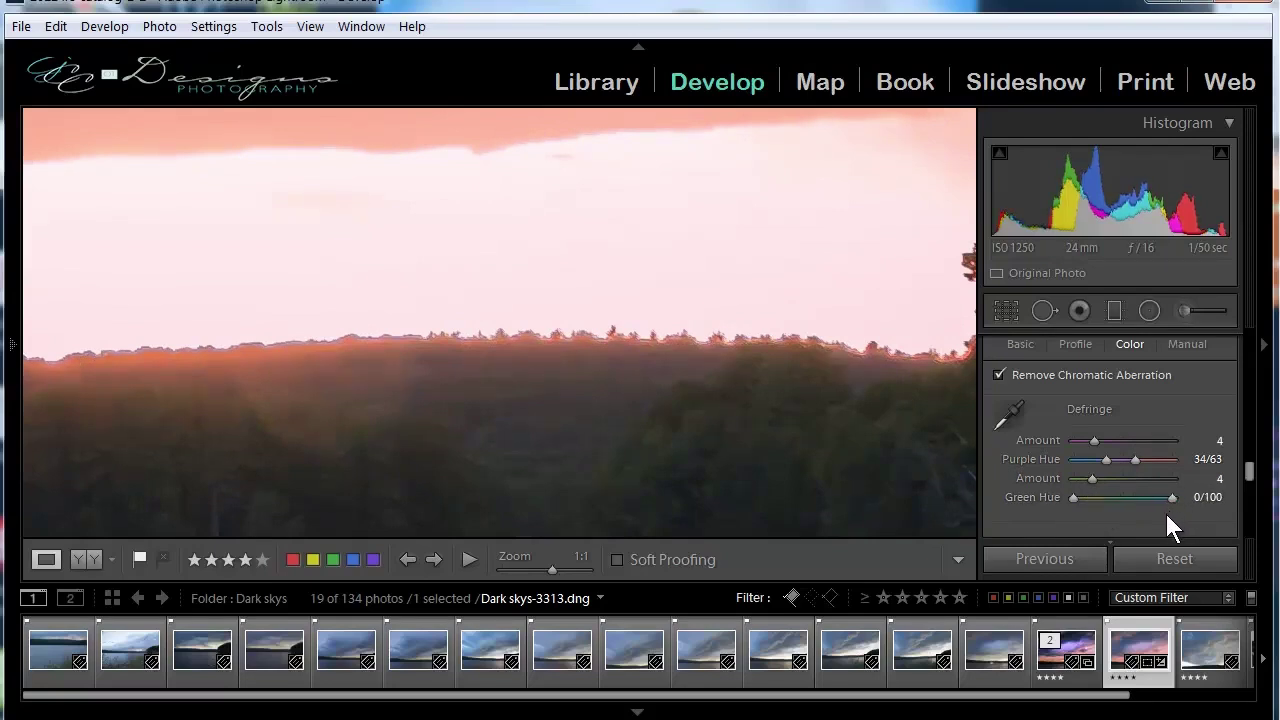
drag(1171, 500, 1113, 499)
Step: Try green defringe Amounts of 0 and 20 and compare their effect along the treeline
drag(1093, 478, 1068, 480)
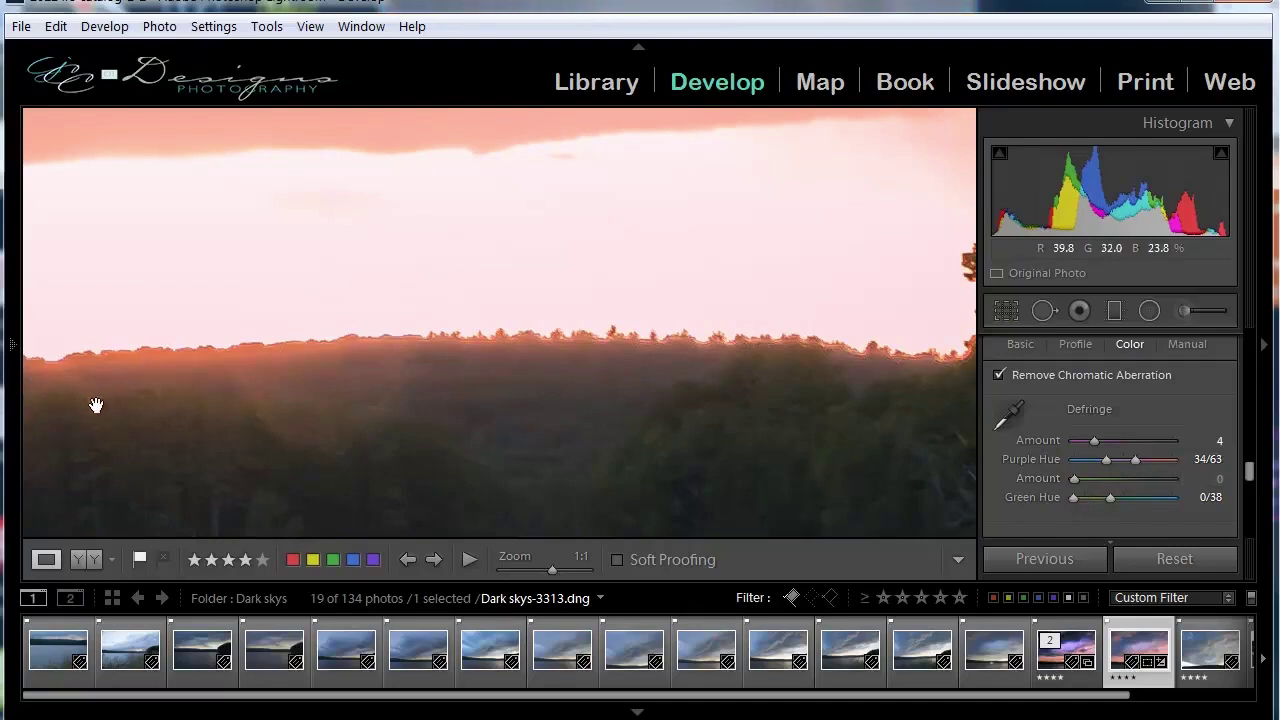
drag(94, 403, 738, 398)
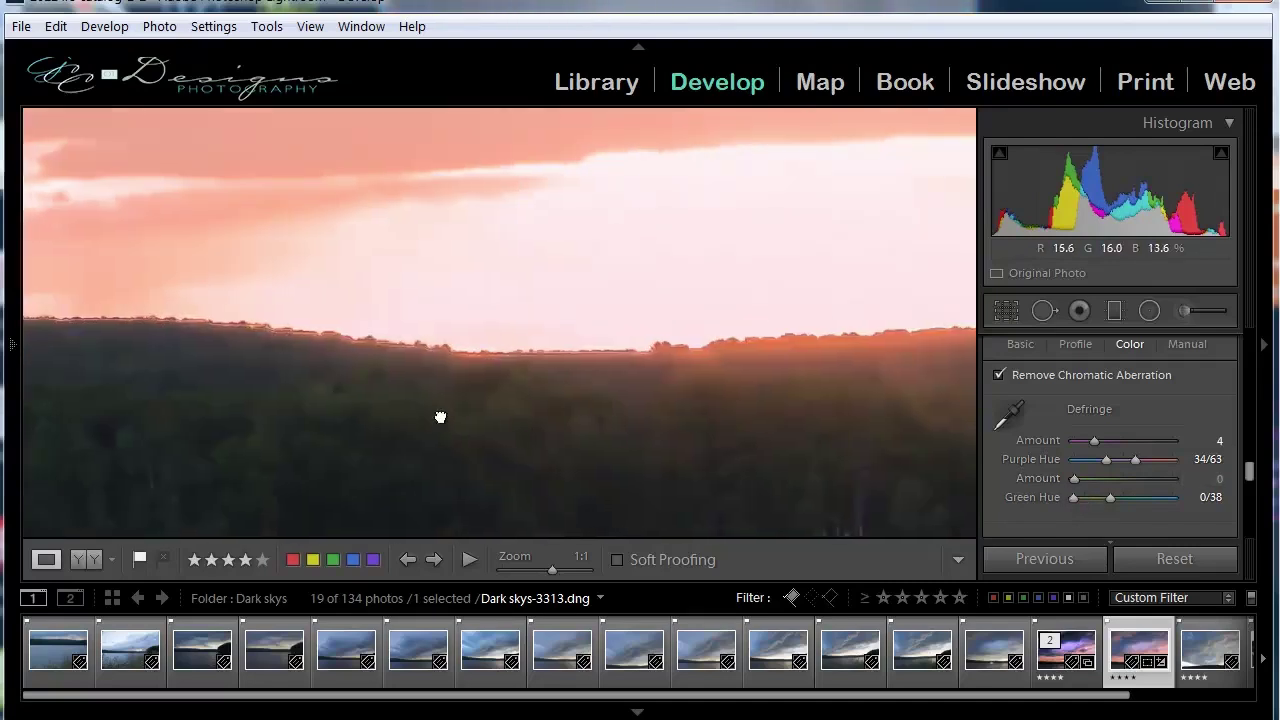
drag(440, 417, 640, 424)
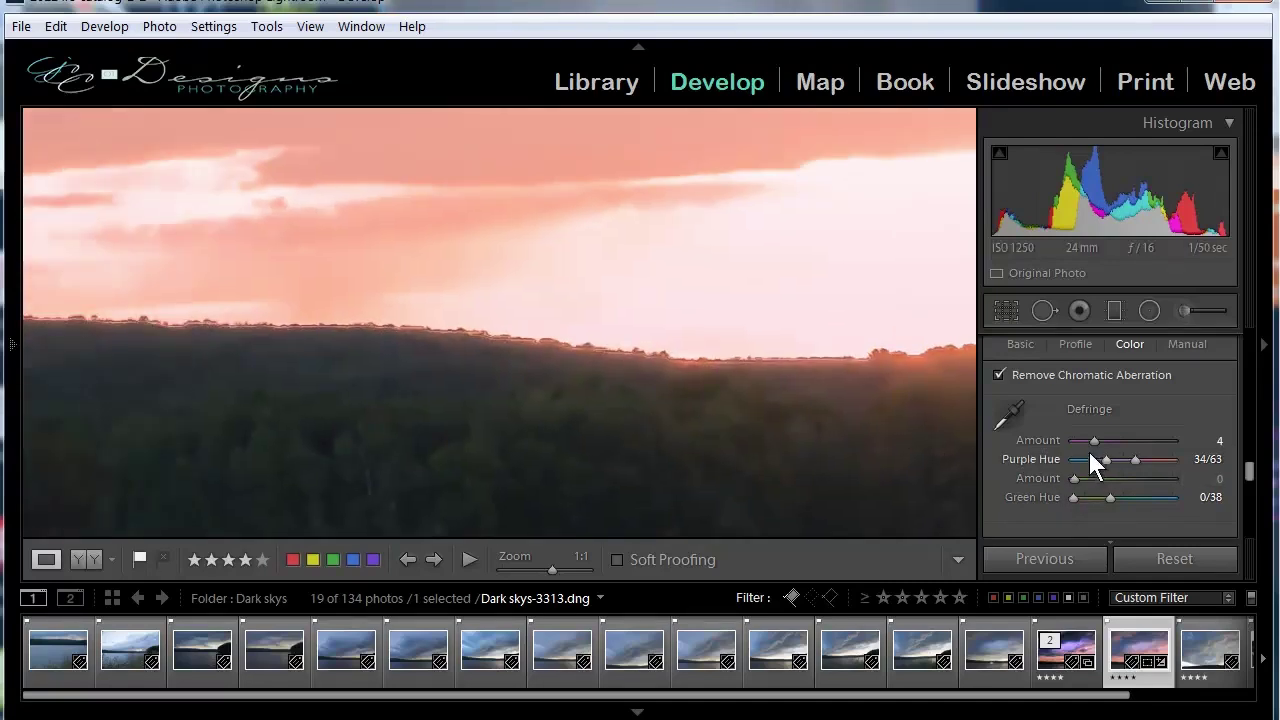
drag(1077, 477, 1168, 481)
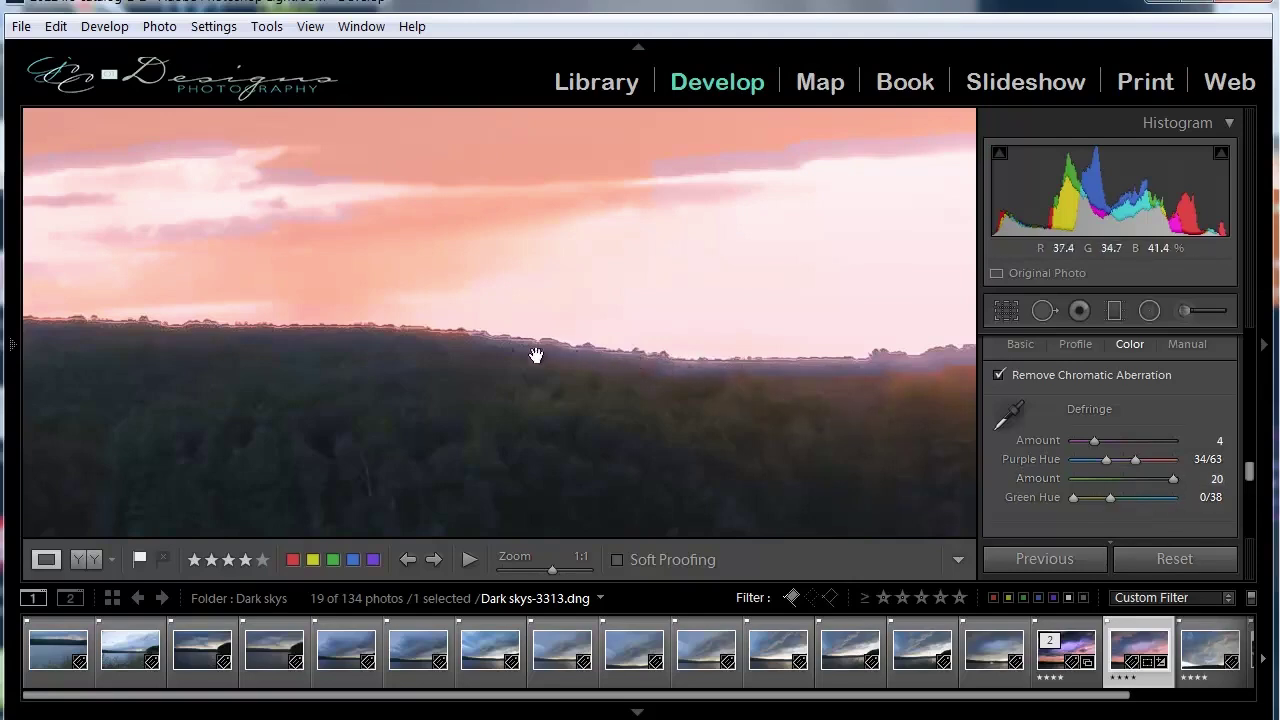
drag(834, 417, 376, 415)
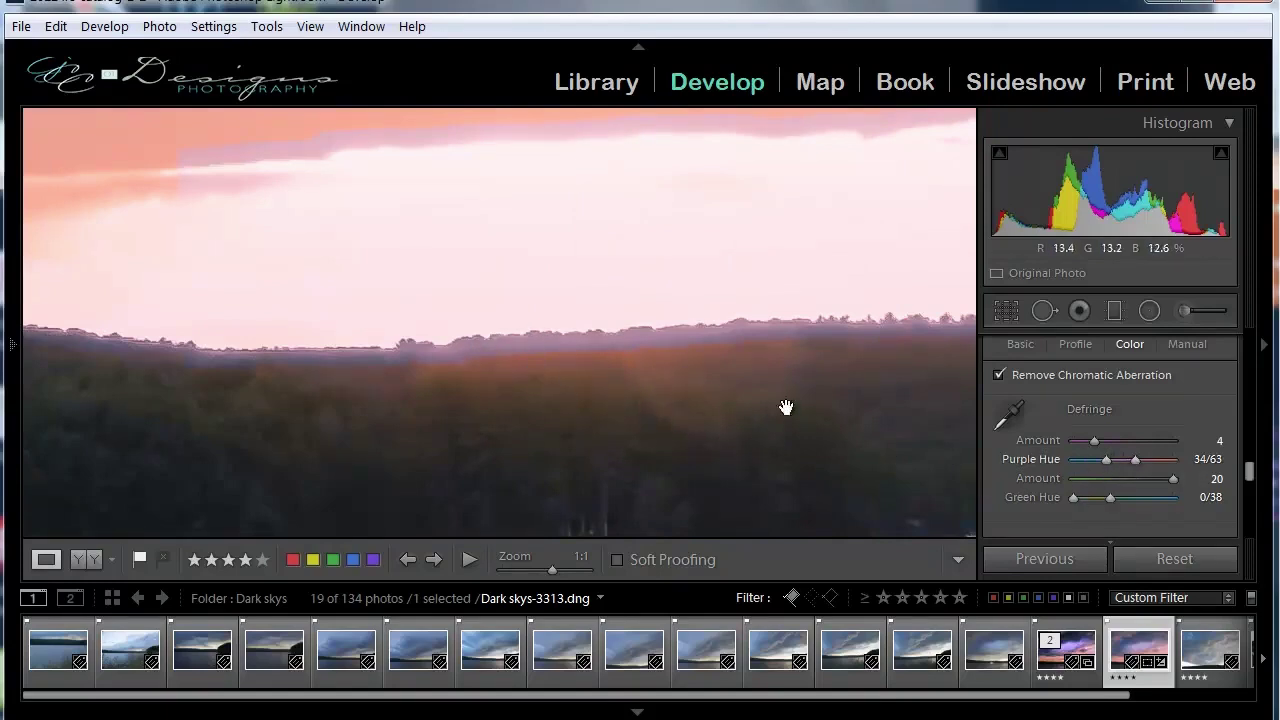
Step: Set the green defringe Amount to 2 and check the distant treeline and the nearer wooded hill at 1:1
drag(1171, 481, 1100, 485)
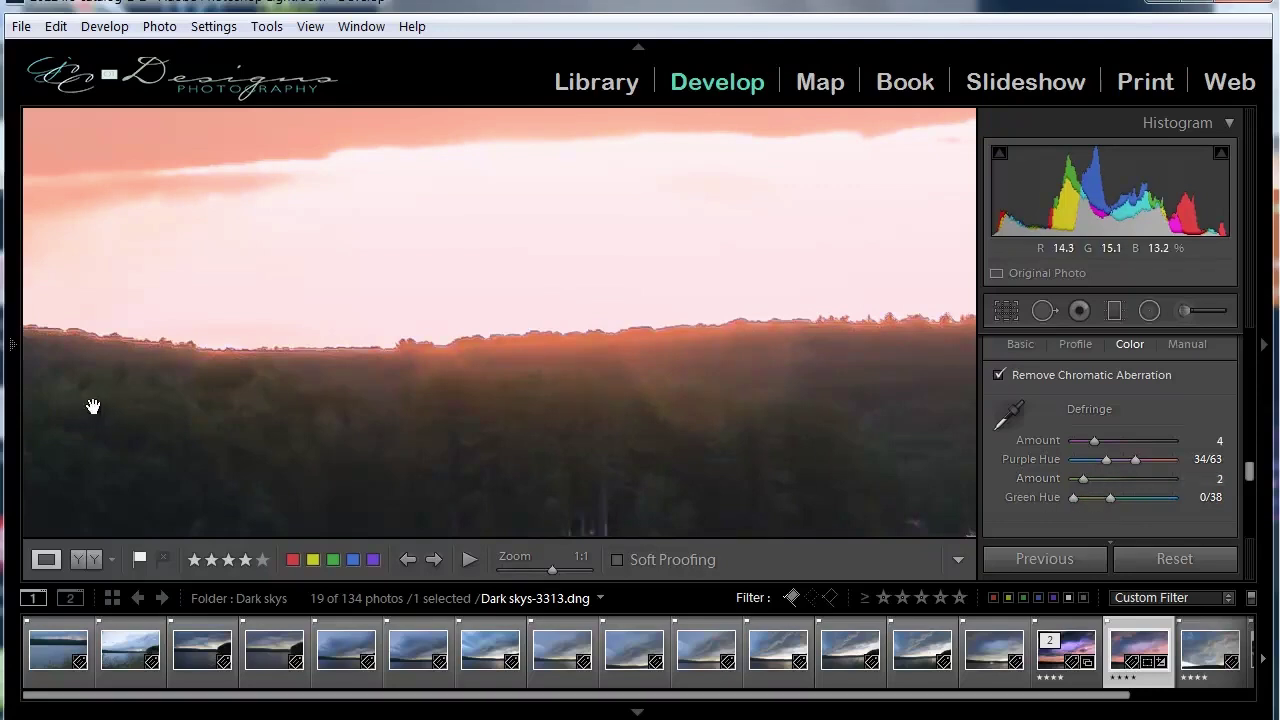
drag(97, 406, 789, 406)
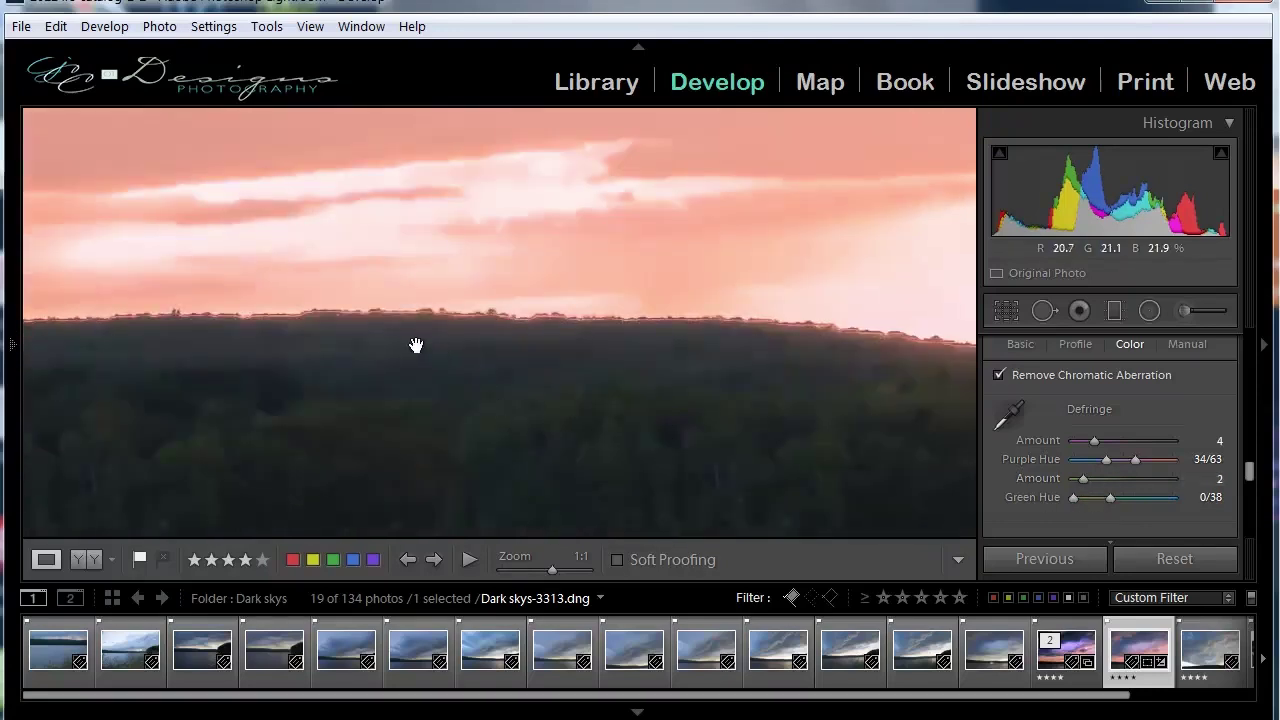
click(660, 383)
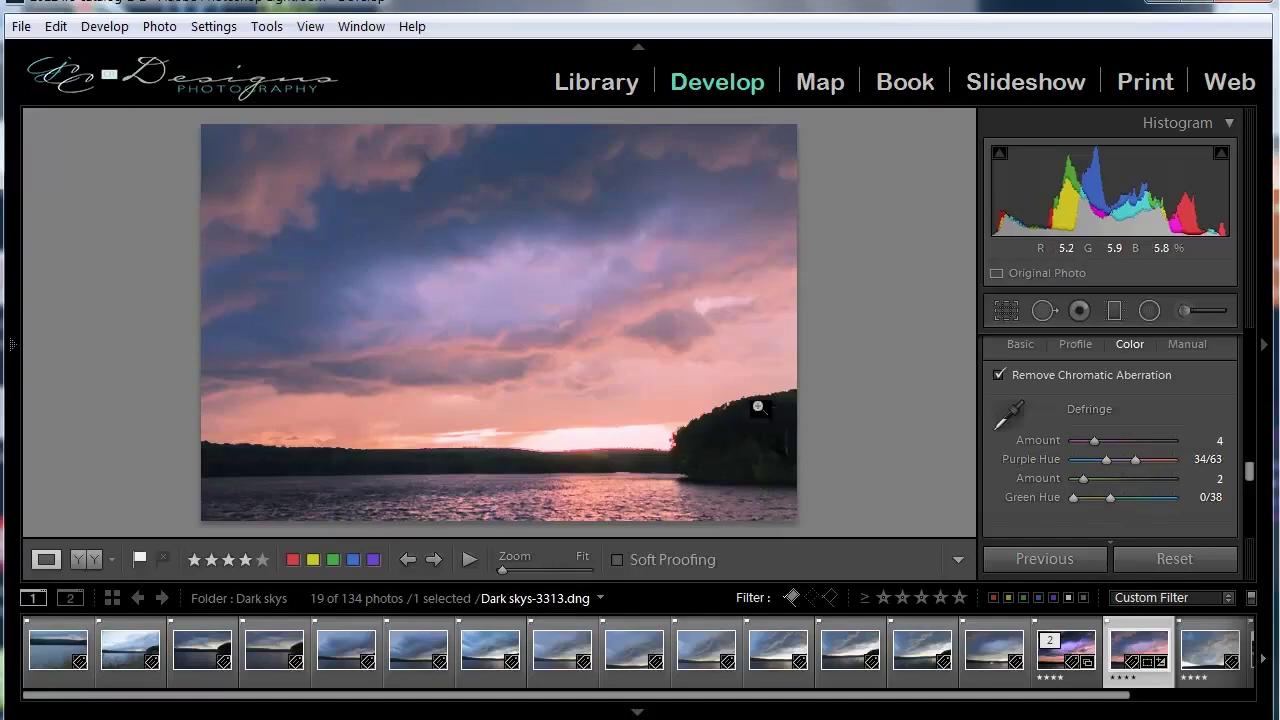
click(758, 405)
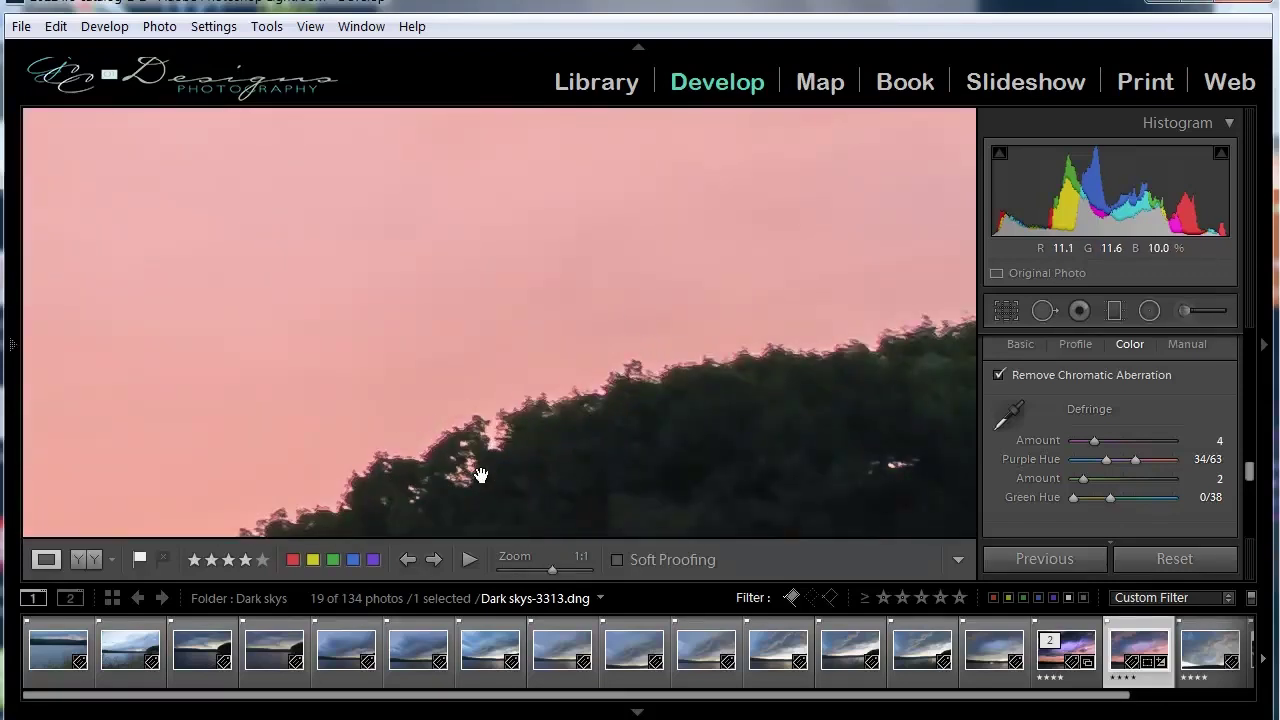
drag(646, 450, 394, 434)
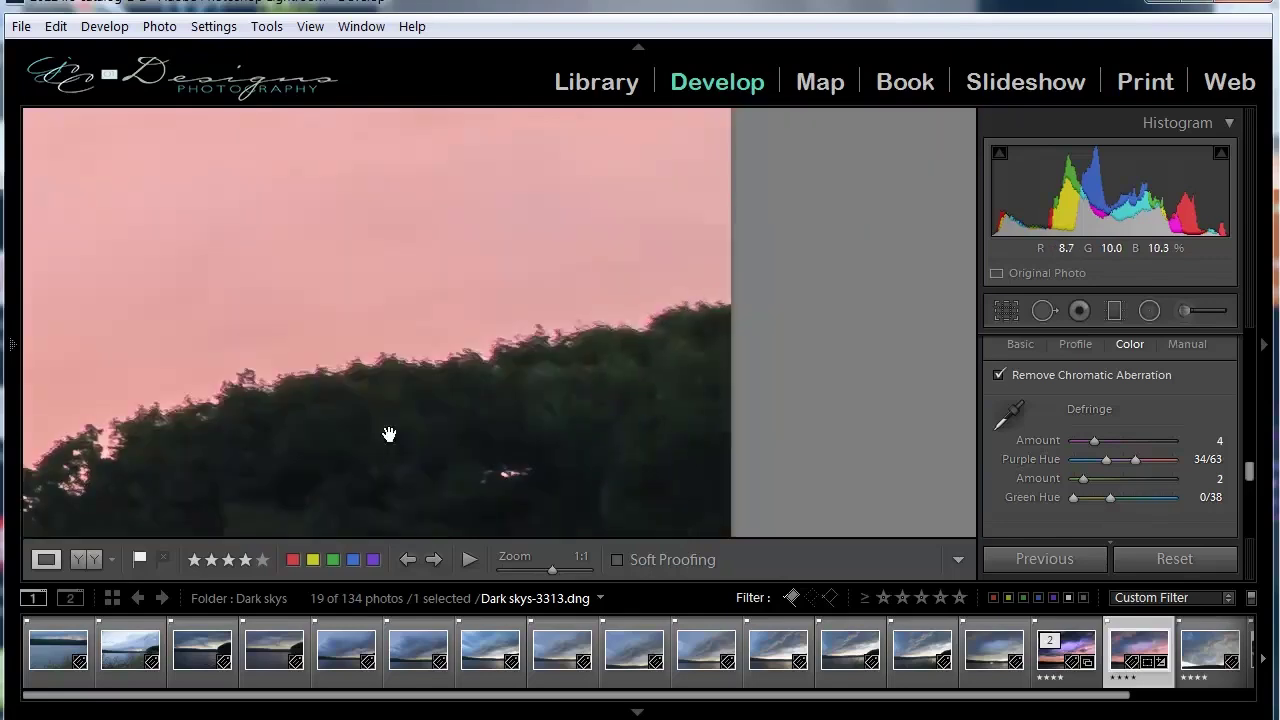
click(396, 440)
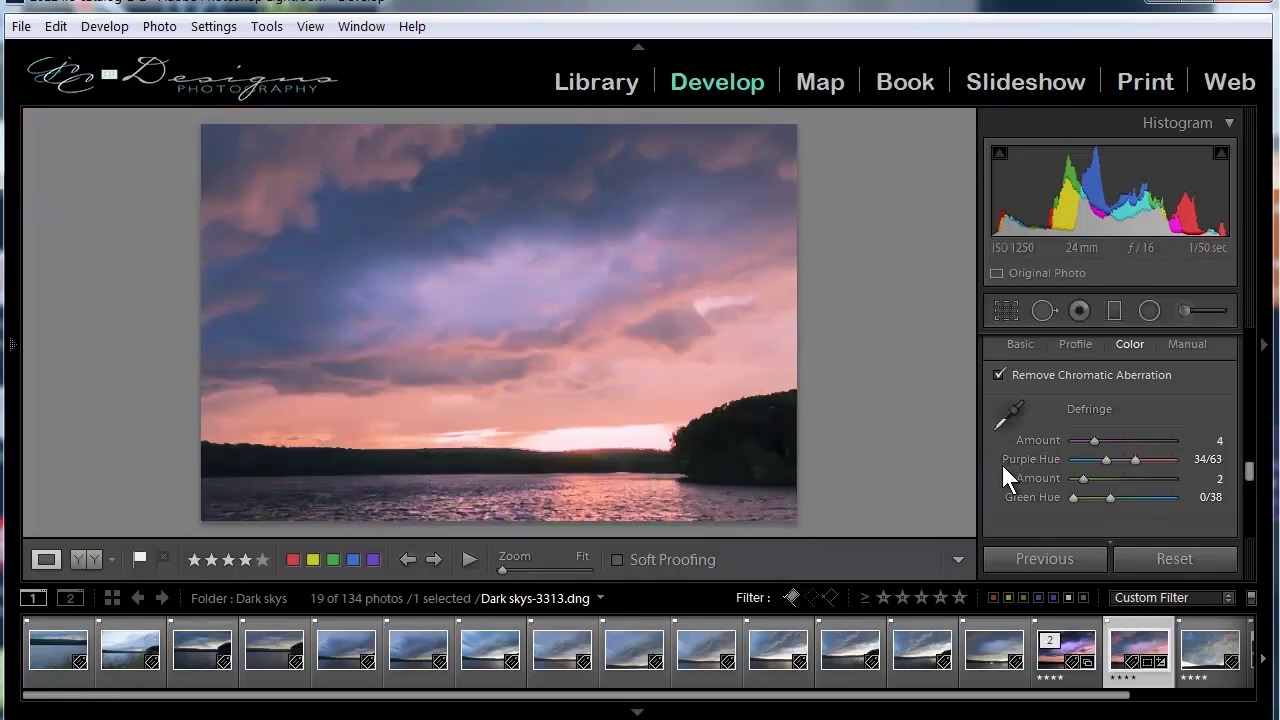
Step: Change the camera calibration profile to Camera Standard
scroll(1002, 465, down, 5)
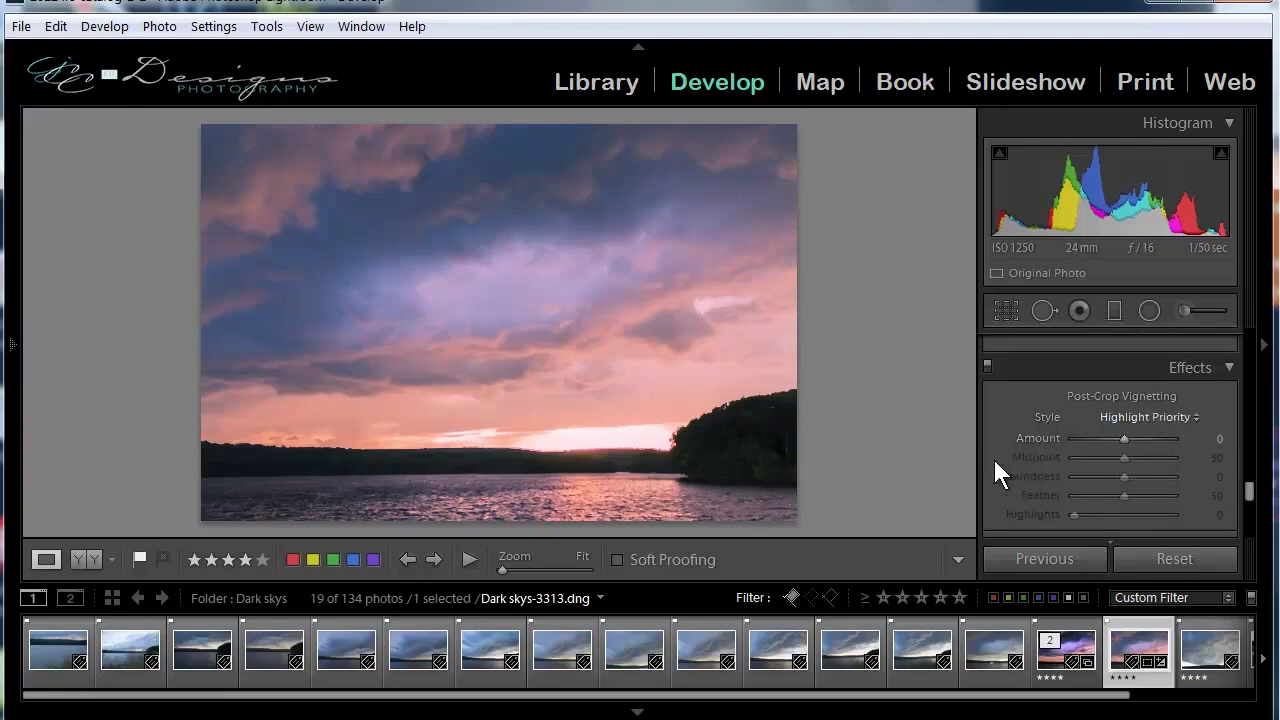
scroll(1003, 460, down, 3)
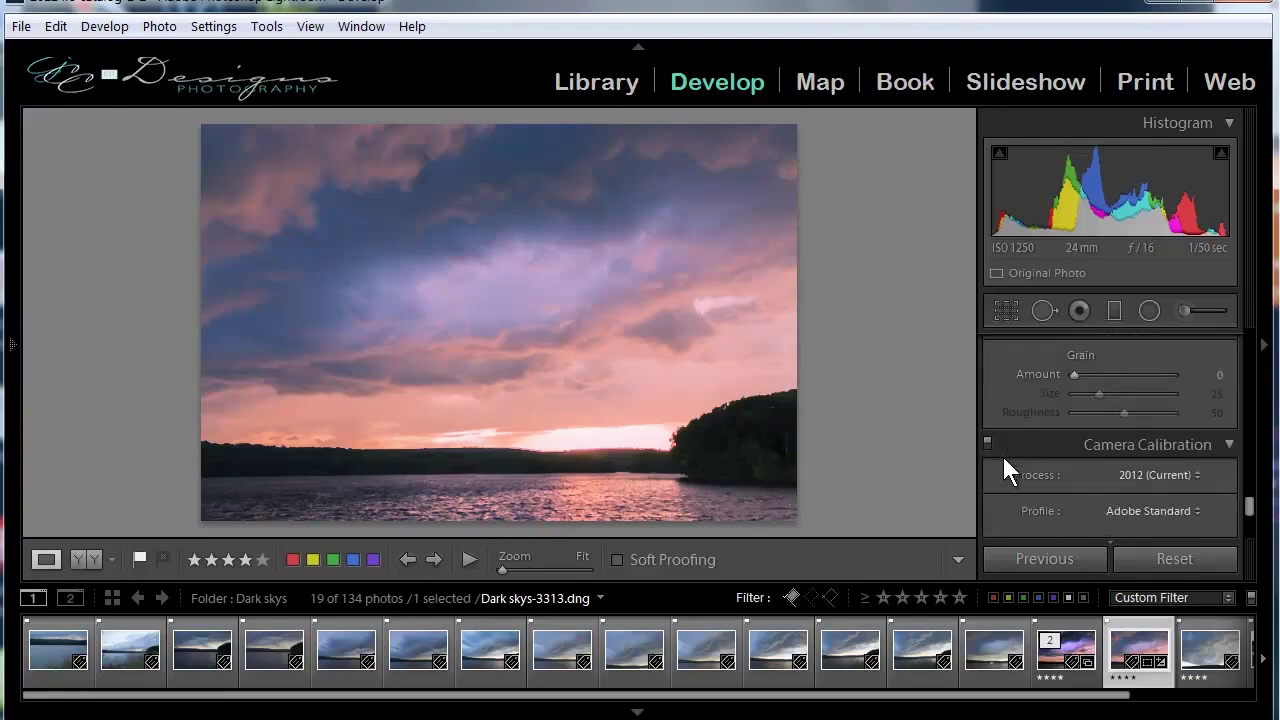
scroll(1033, 465, down, 2)
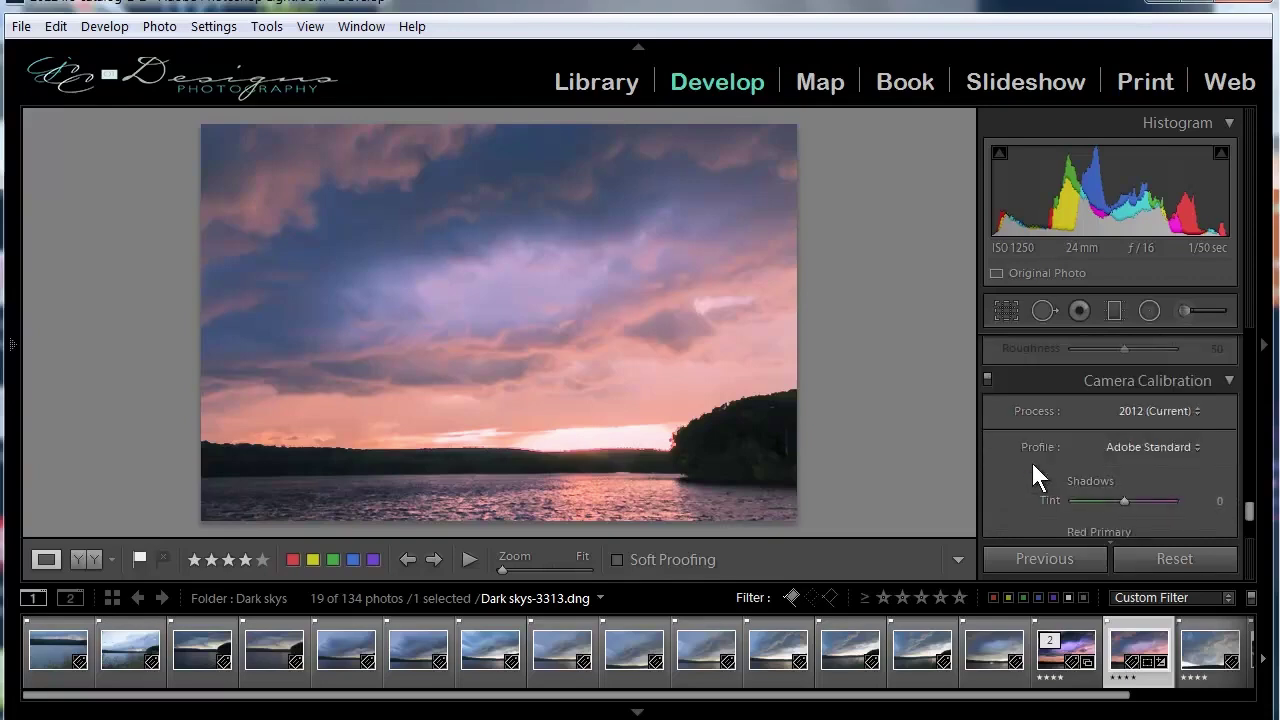
scroll(1003, 465, down, 2)
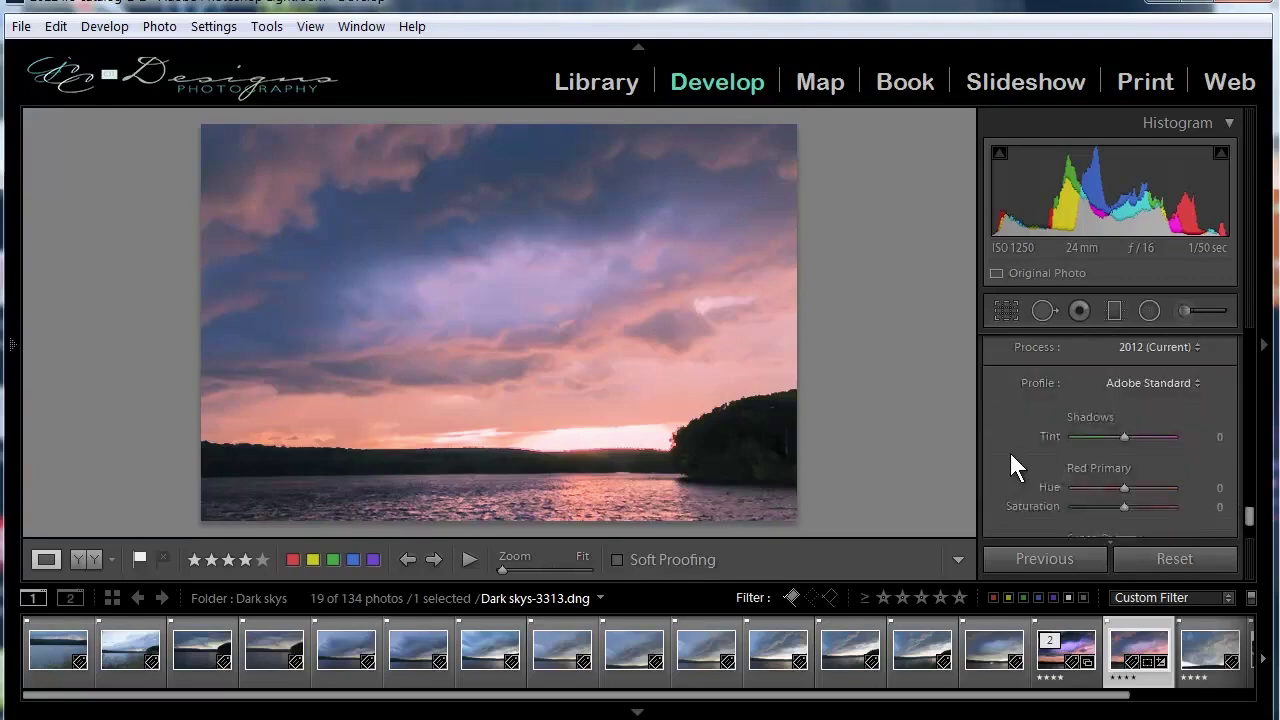
click(1165, 382)
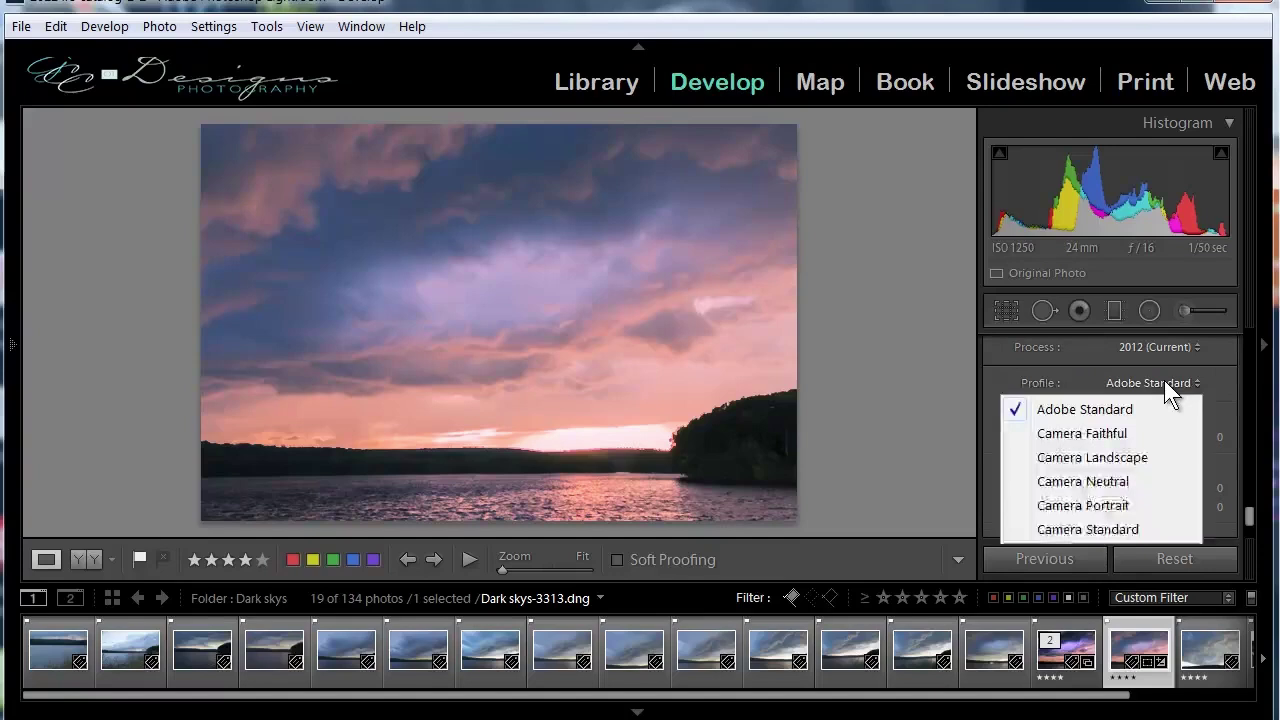
click(1053, 529)
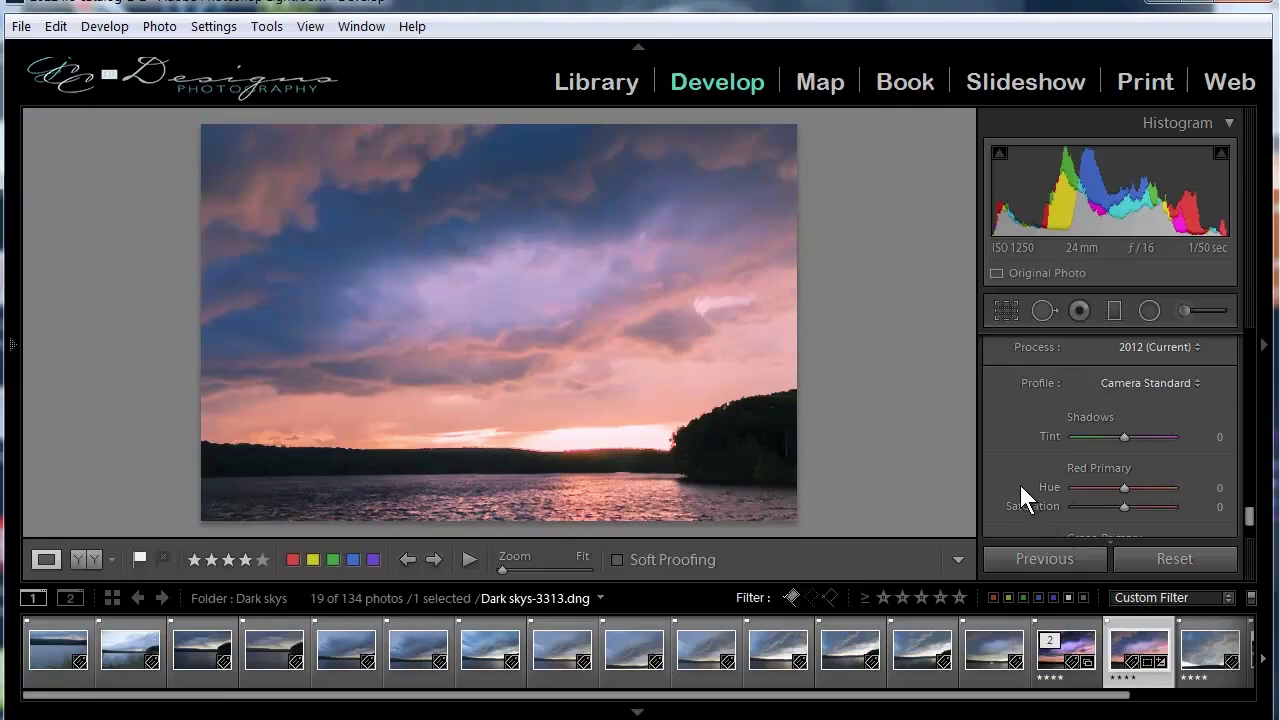
Step: Compare the Adobe Standard and Camera Standard profiles and set the camera calibration profile to Camera Landscape
click(1112, 384)
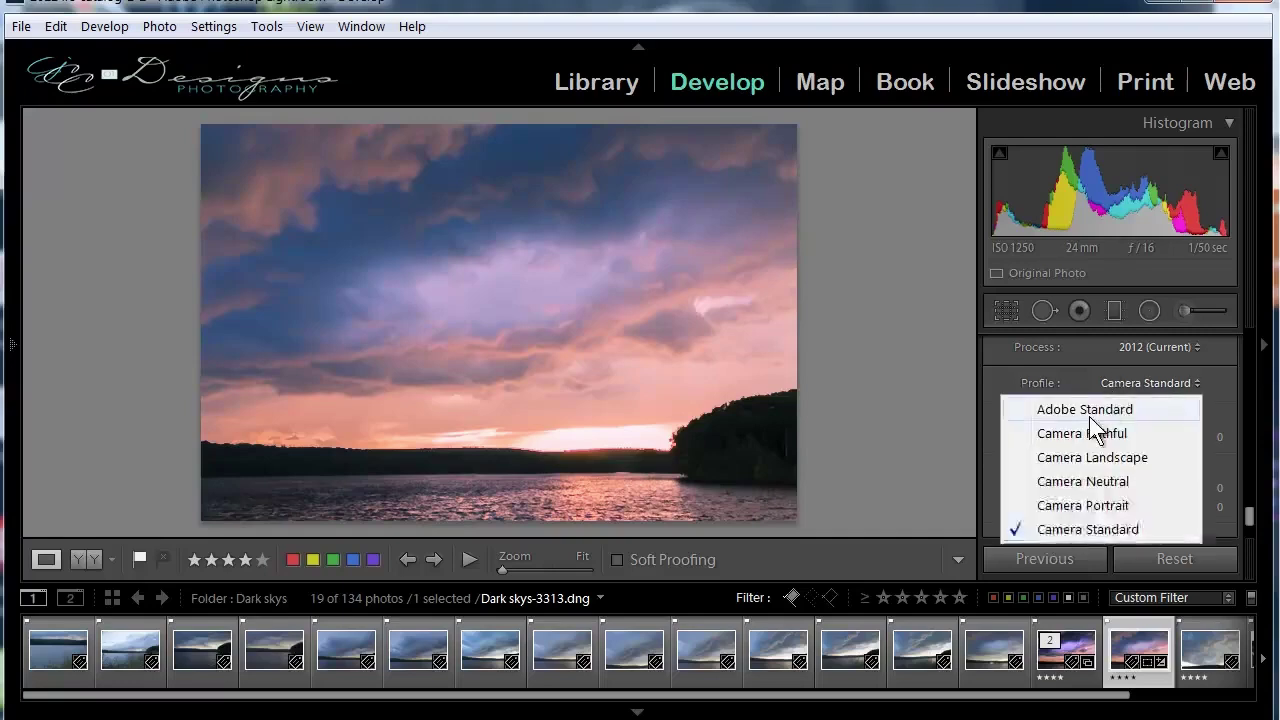
click(1090, 418)
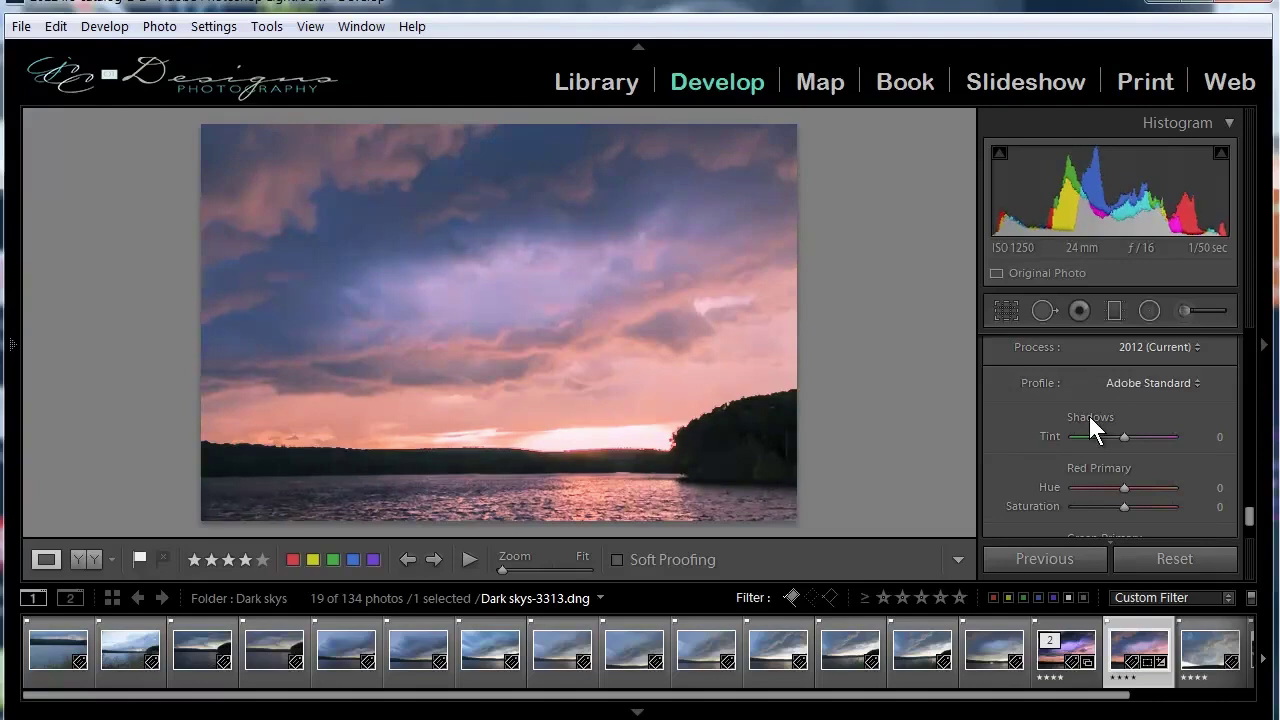
click(1128, 383)
click(1076, 535)
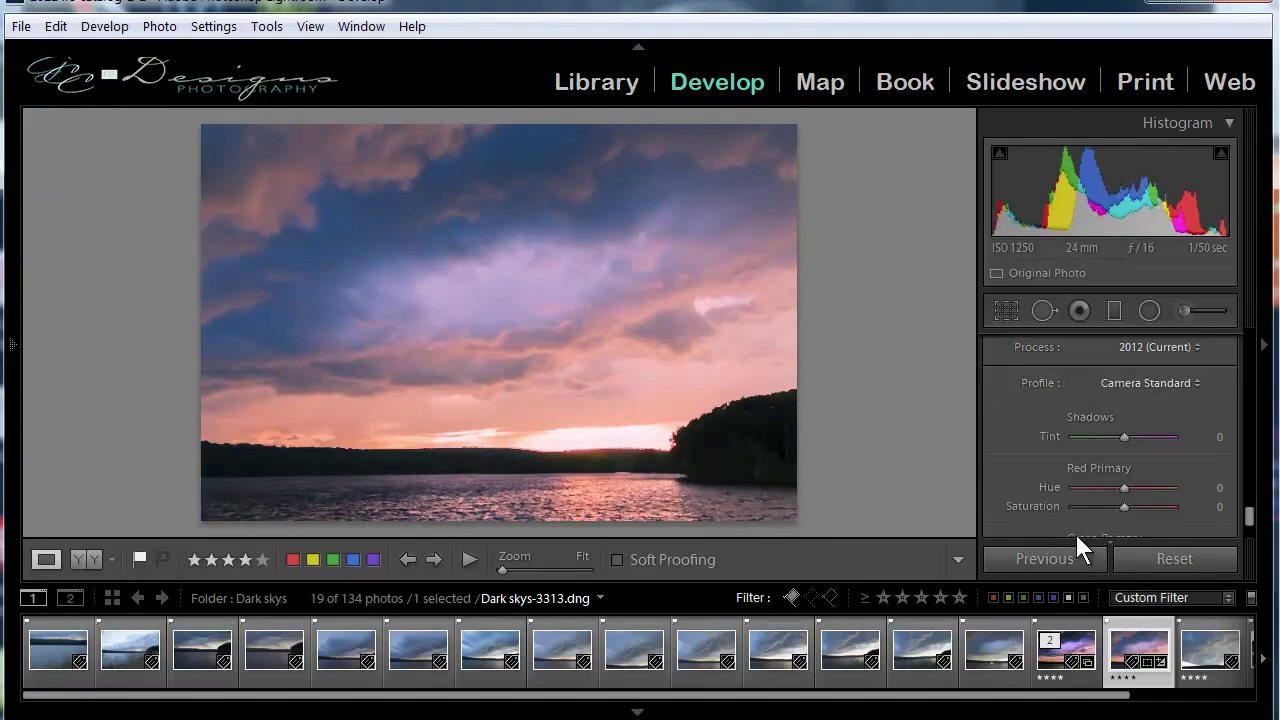
click(1174, 382)
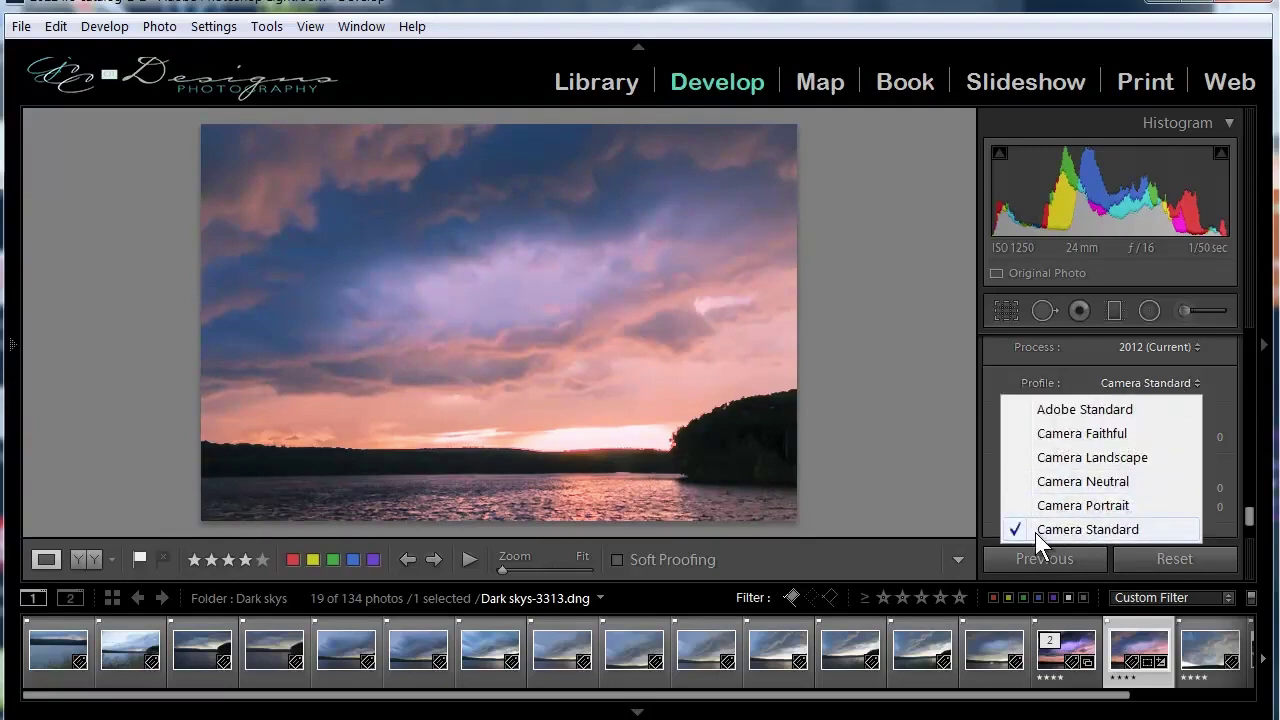
click(1044, 456)
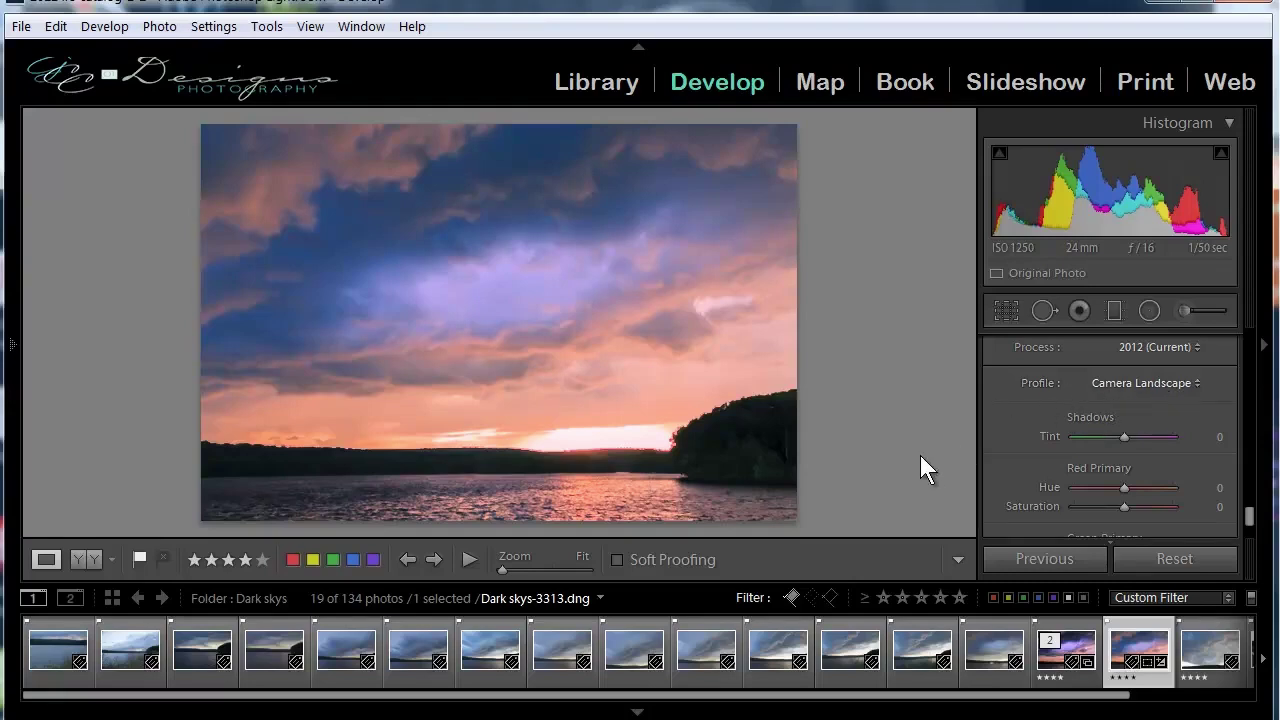
Step: Add a graduated filter with reset effects and Clarity 67 over the sky, extending it from the photo's upper edge past the treeline
scroll(1020, 482, up, 4)
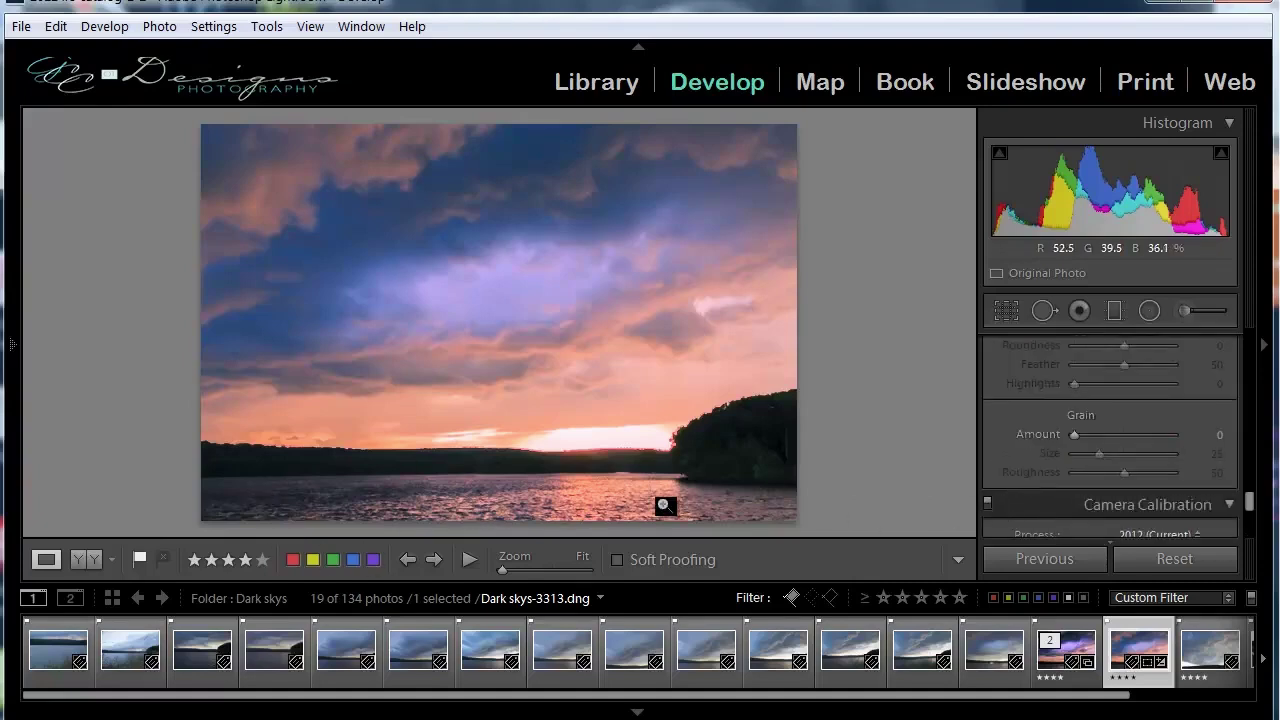
scroll(1034, 421, up, 8)
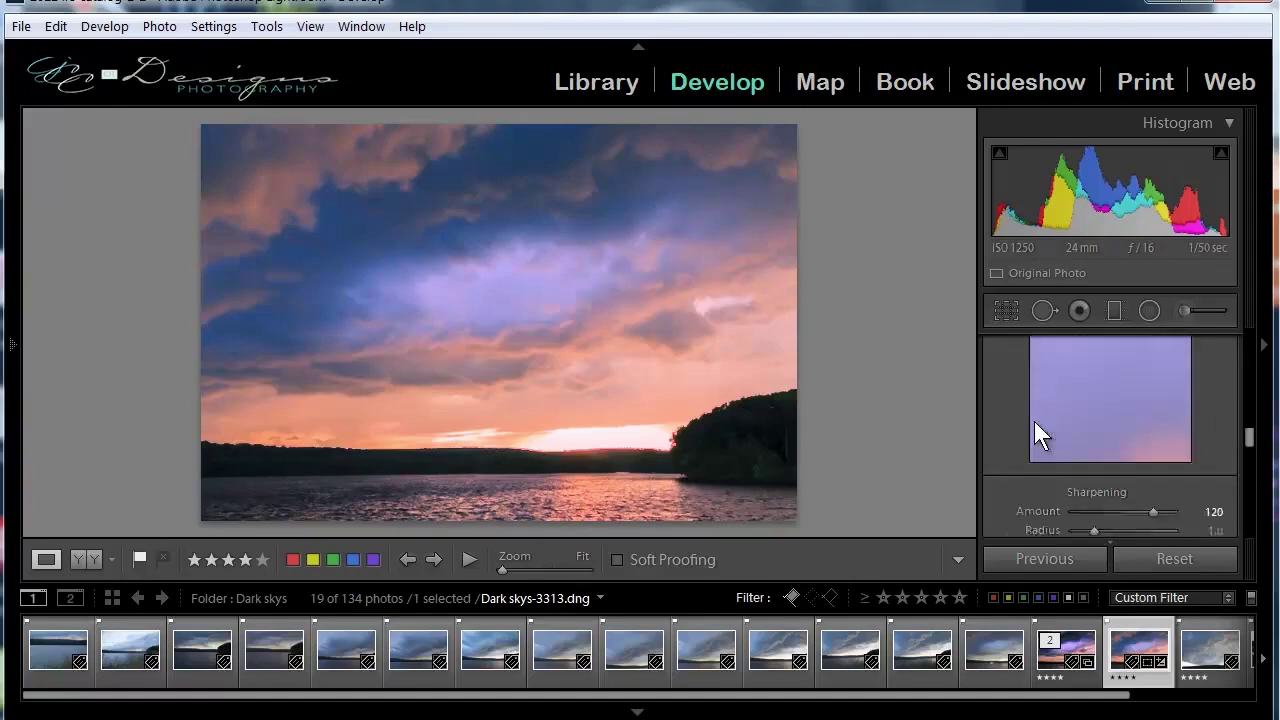
scroll(1034, 421, up, 6)
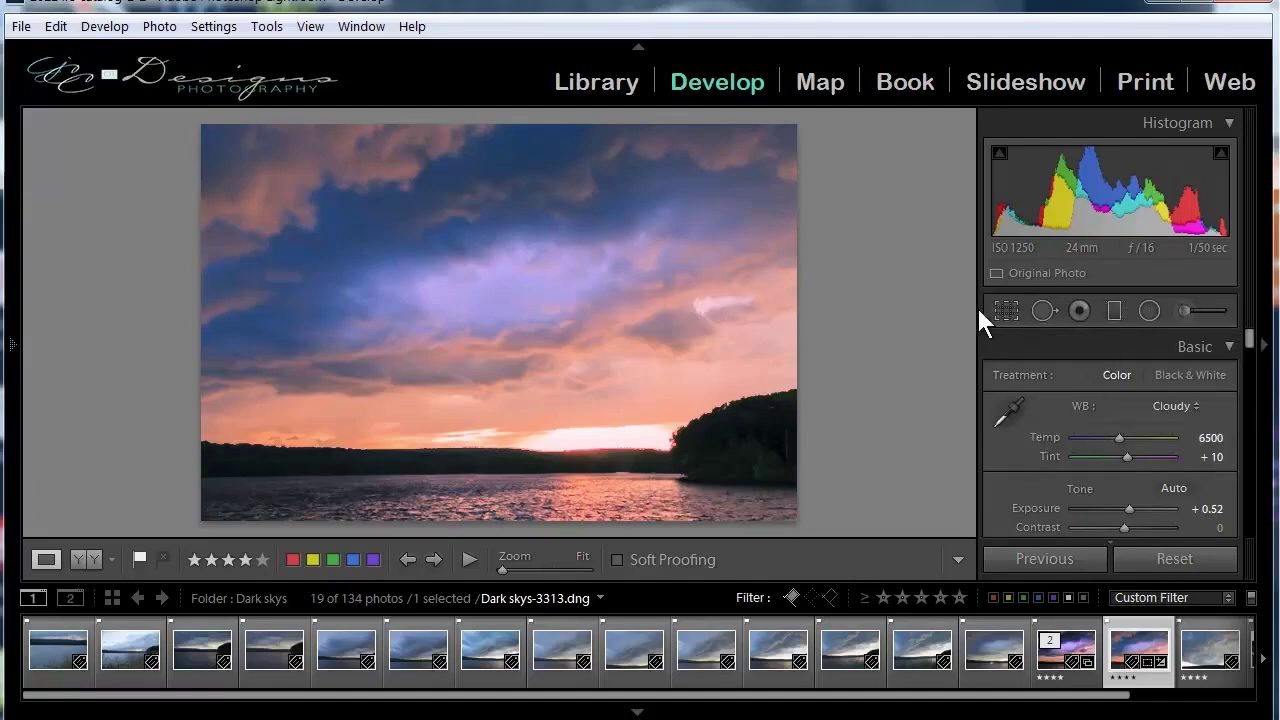
click(1113, 311)
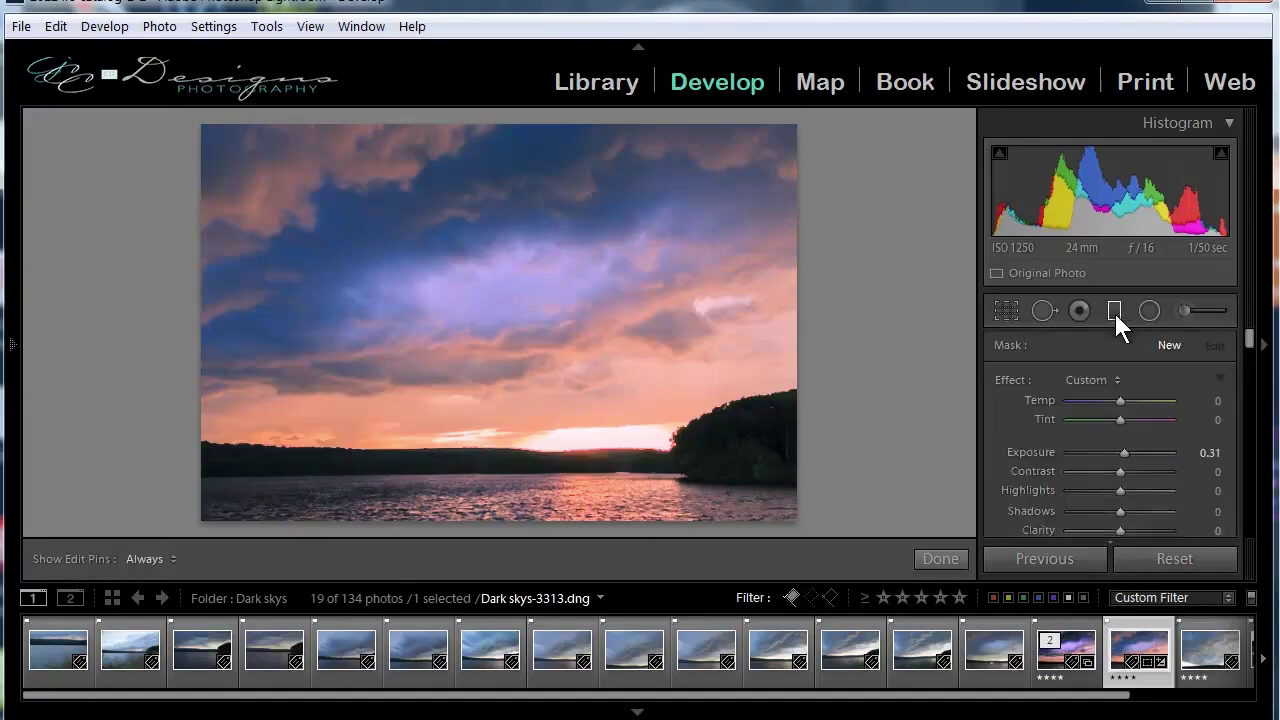
double_click(1009, 379)
scroll(1016, 468, down, 2)
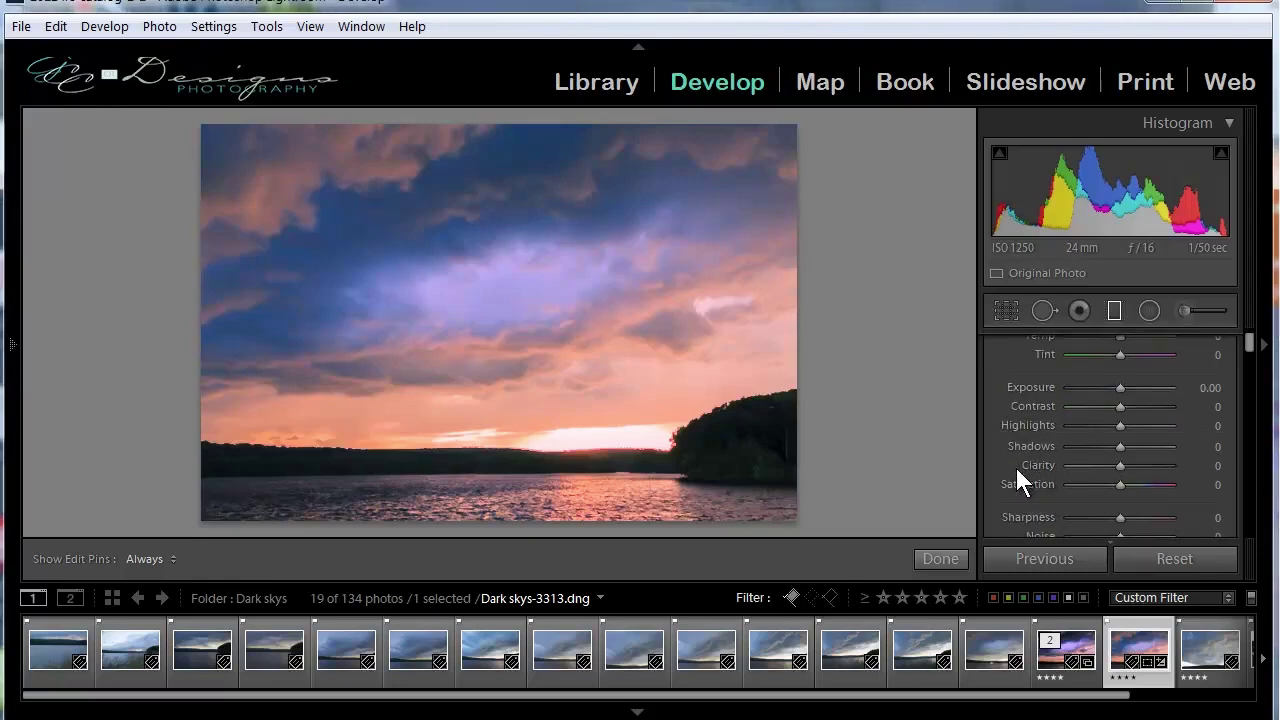
drag(1119, 466, 1150, 467)
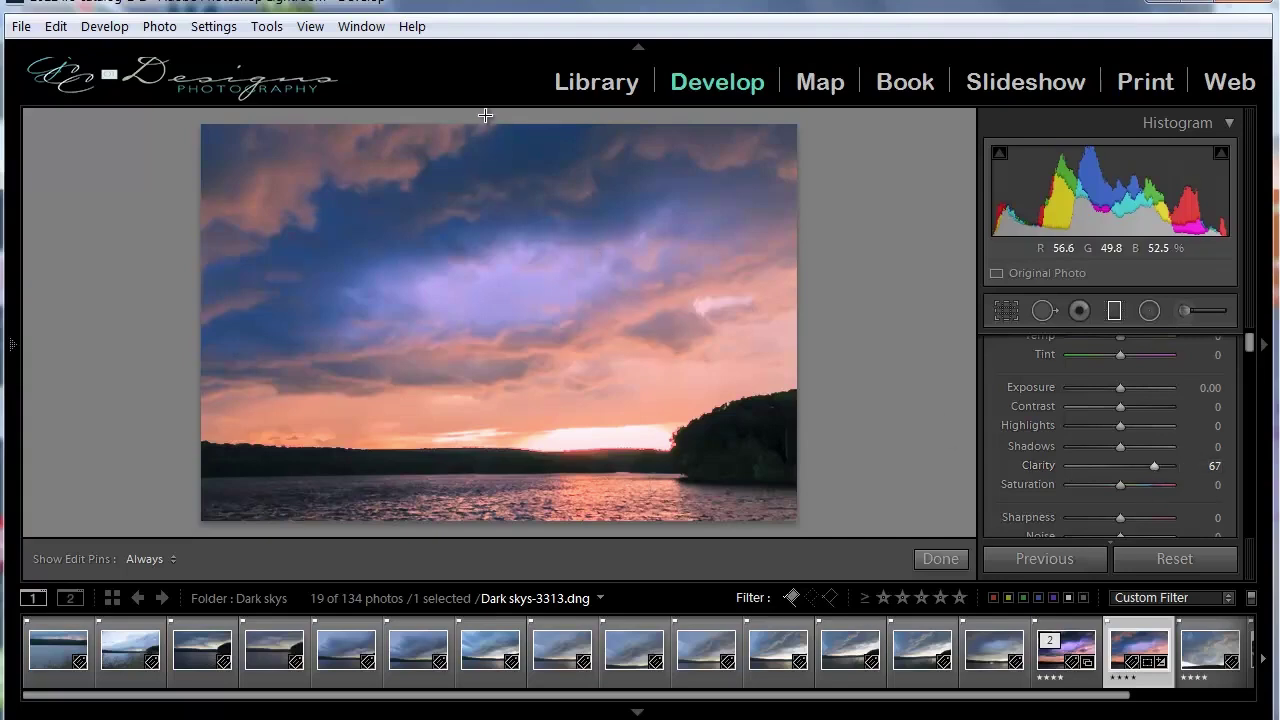
drag(500, 182, 499, 715)
drag(499, 424, 501, 455)
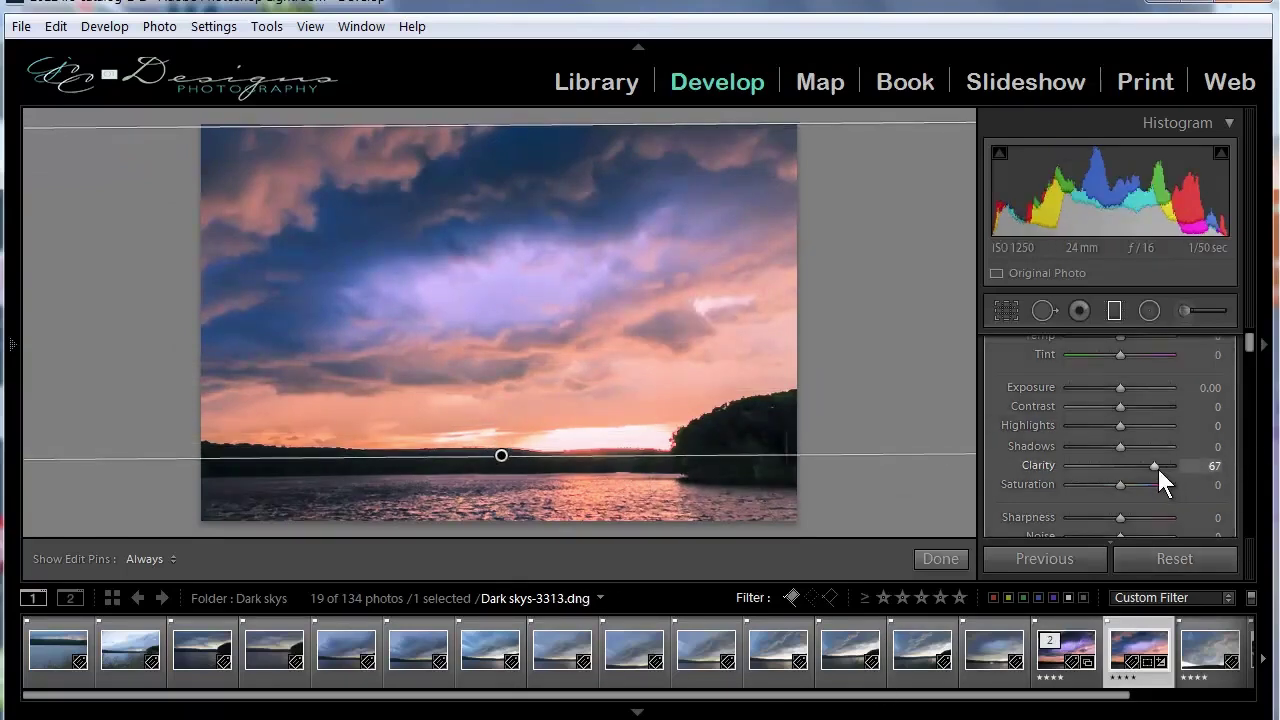
Step: Compare low, negative and maximum Clarity on the sky's graduated filter, set it to 75 and close the filter
drag(1156, 467, 1124, 472)
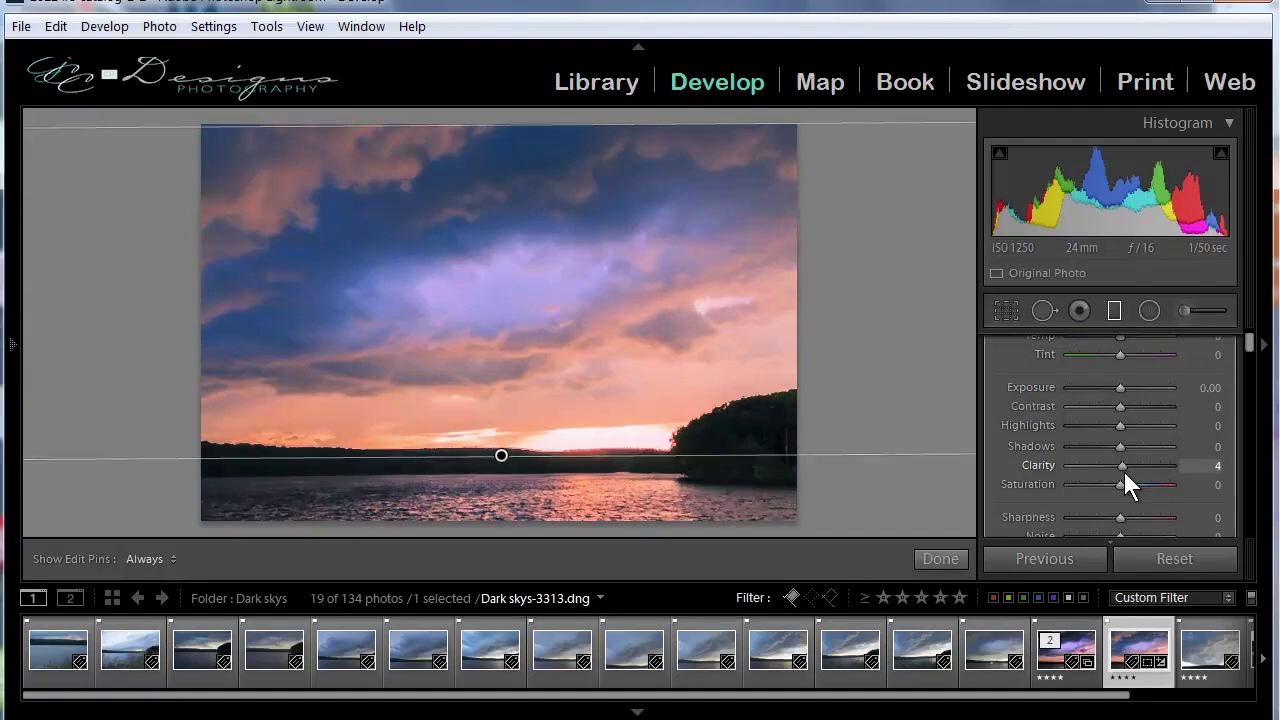
drag(1124, 472, 1168, 473)
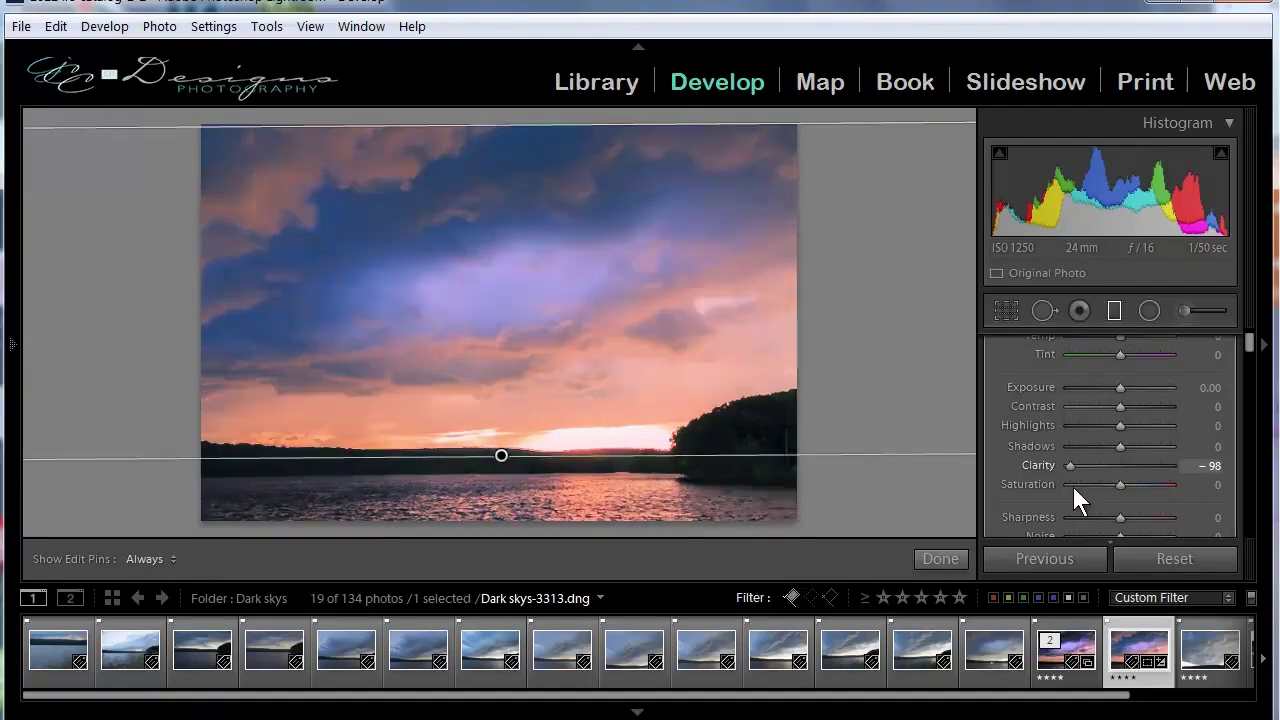
mouse_move(1157, 478)
mouse_down()
mouse_move(1087, 481)
mouse_move(1173, 471)
mouse_up()
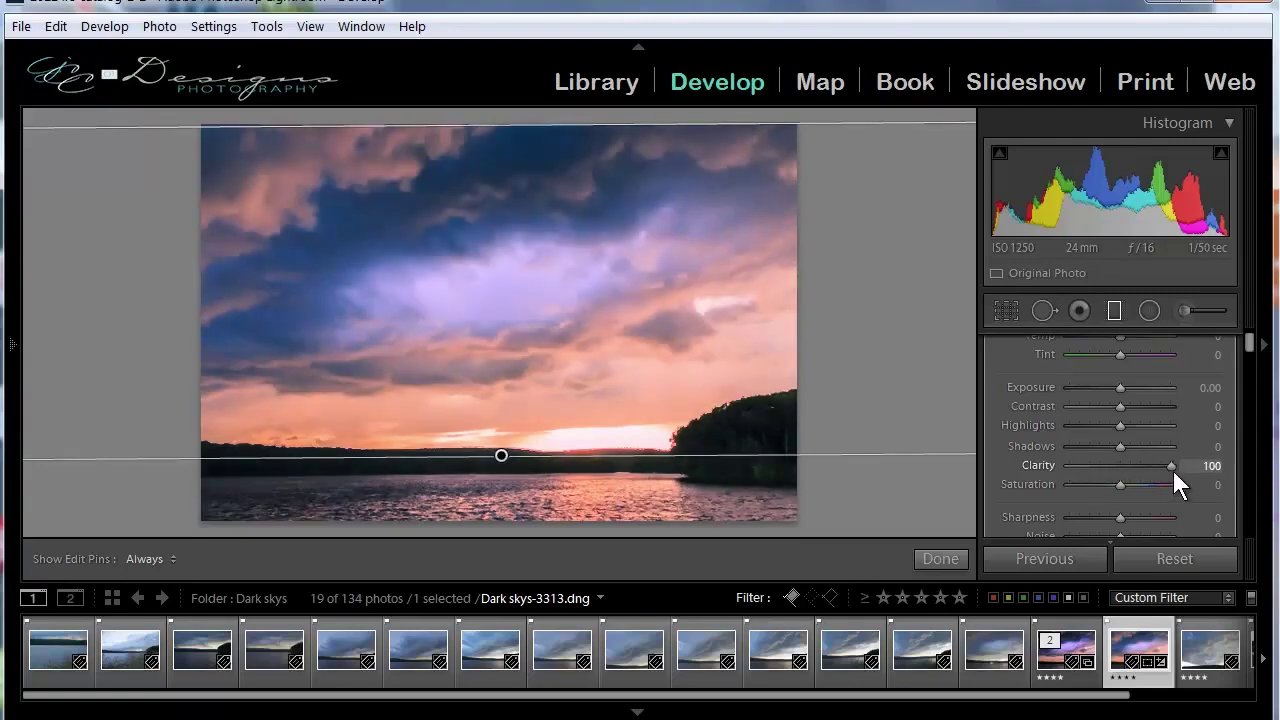
mouse_move(1173, 471)
mouse_down()
mouse_move(1113, 481)
mouse_move(1160, 471)
mouse_up()
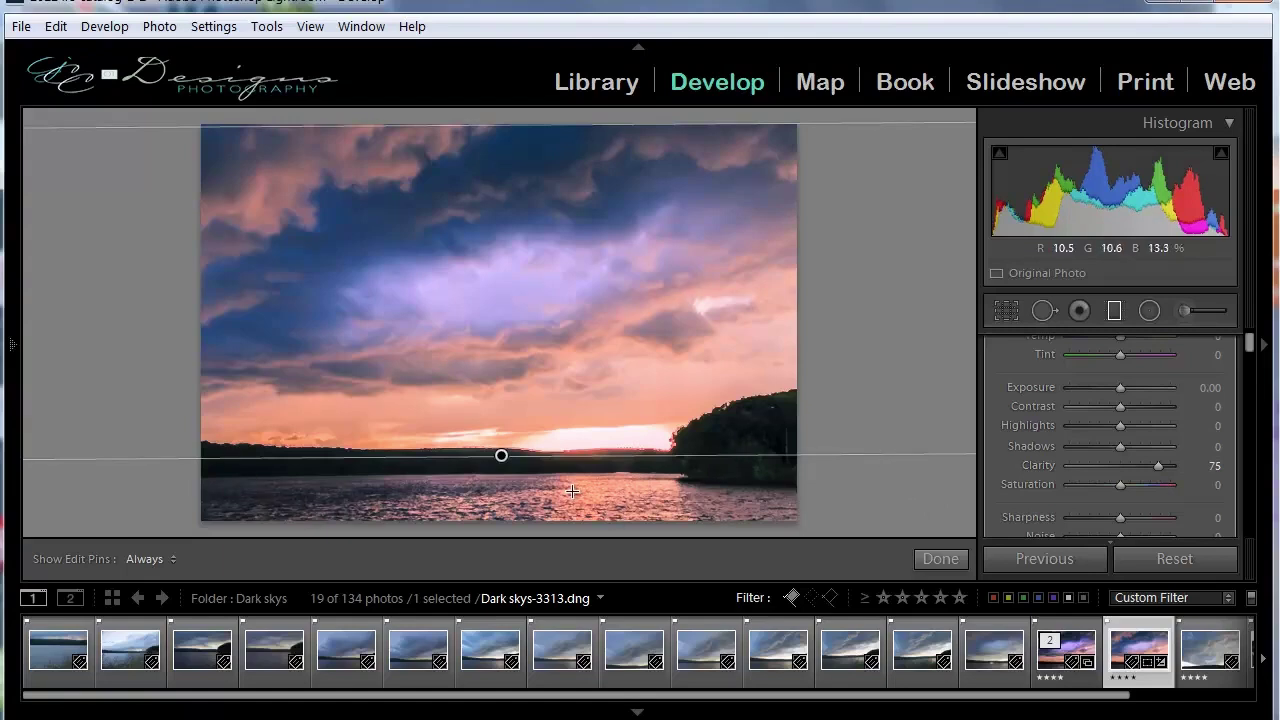
click(1113, 310)
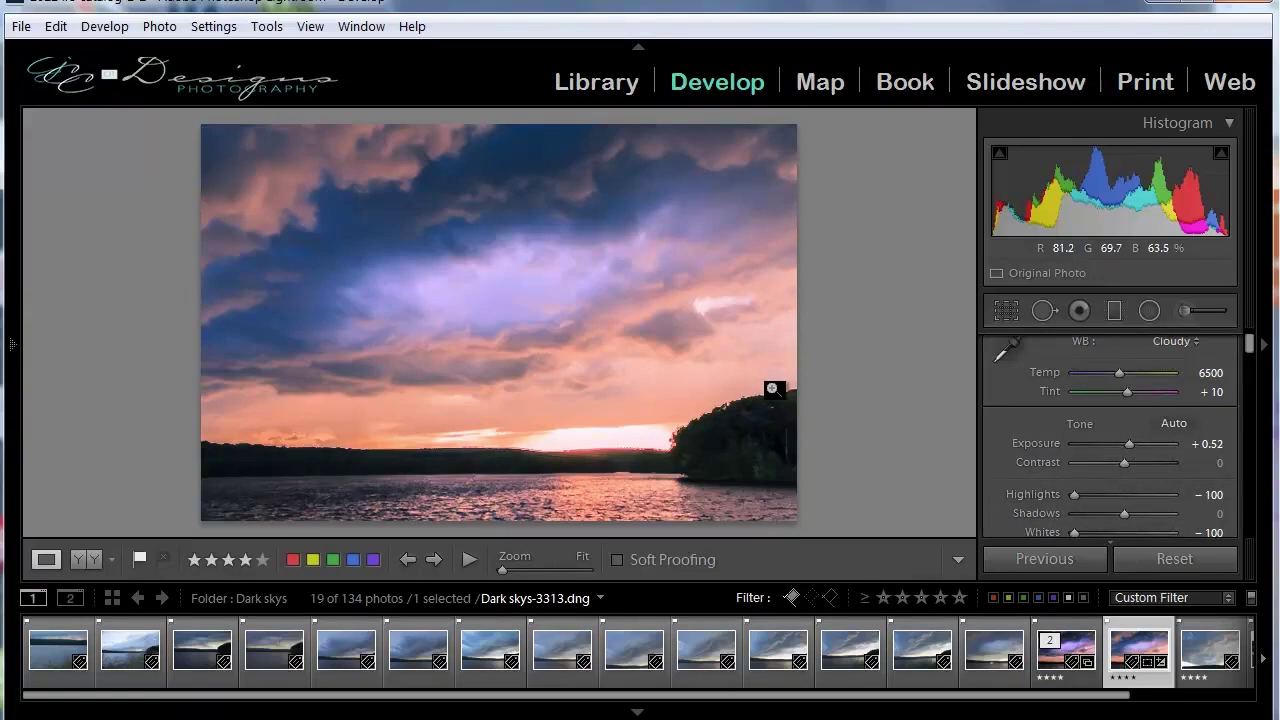
Step: Reset the adjustment brush's effects, set its Exposure to 0.31 and start brushing the bright parts of the sky
click(1183, 312)
double_click(1003, 378)
scroll(1001, 446, down, 3)
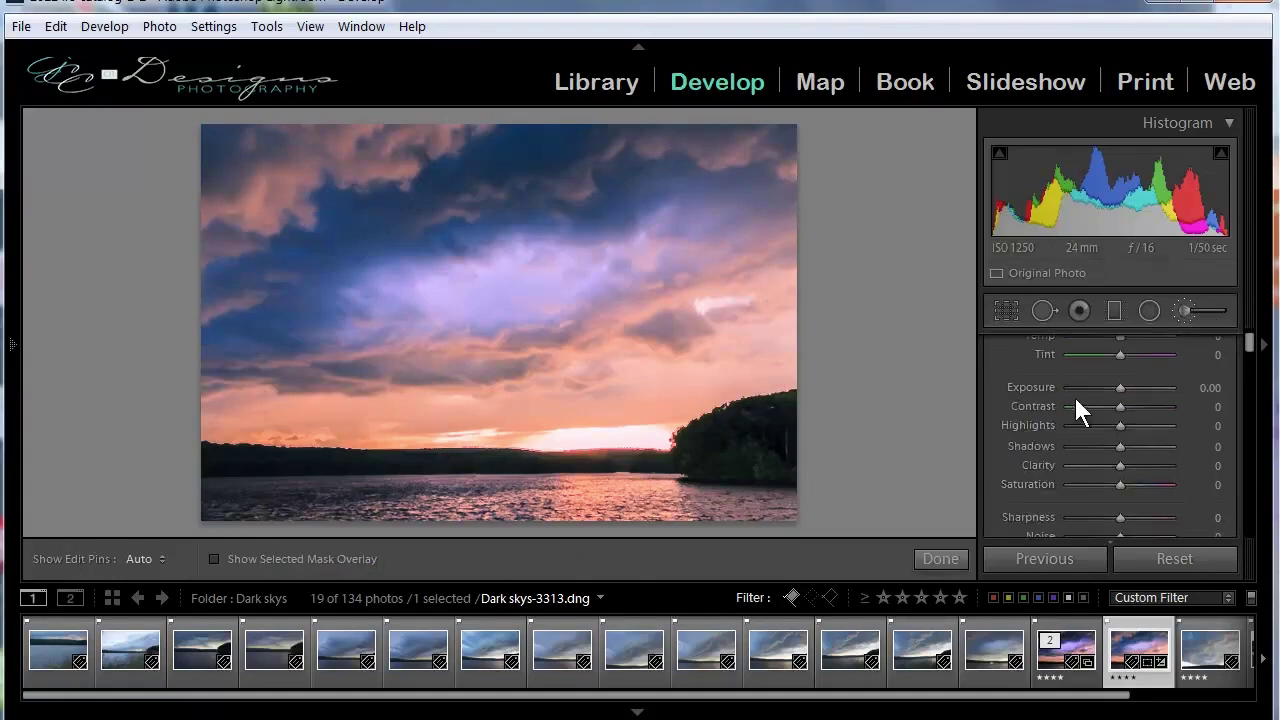
drag(1122, 388, 1128, 390)
drag(1128, 390, 1126, 390)
click(700, 393)
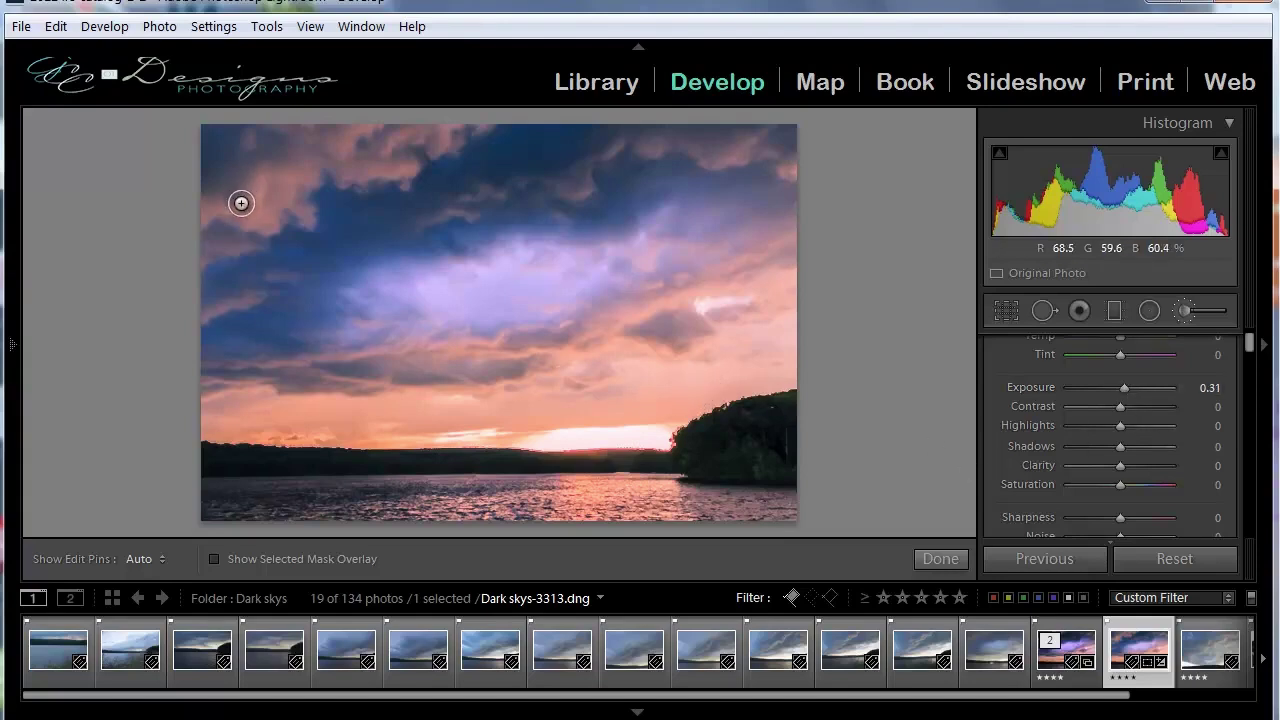
Step: Brush the brightening mask over the lighter clouds across the sky, hiding and showing the edit pins to check the coverage
key(h)
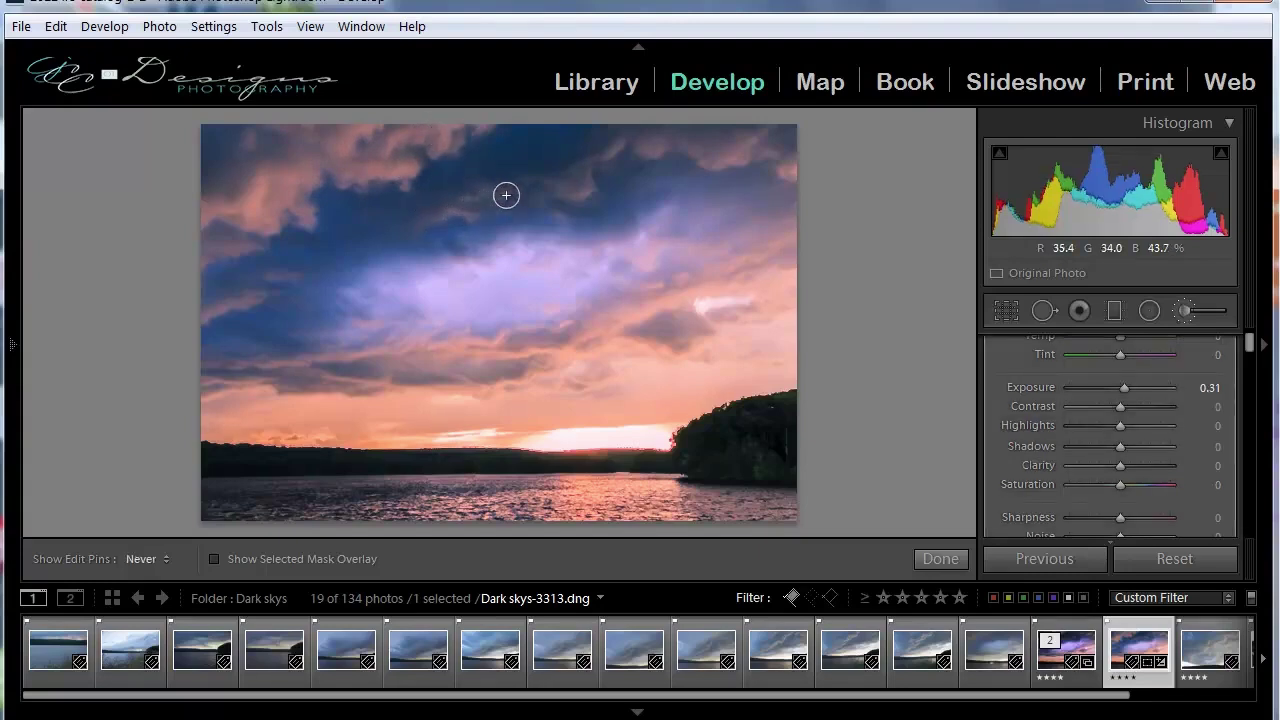
key(h)
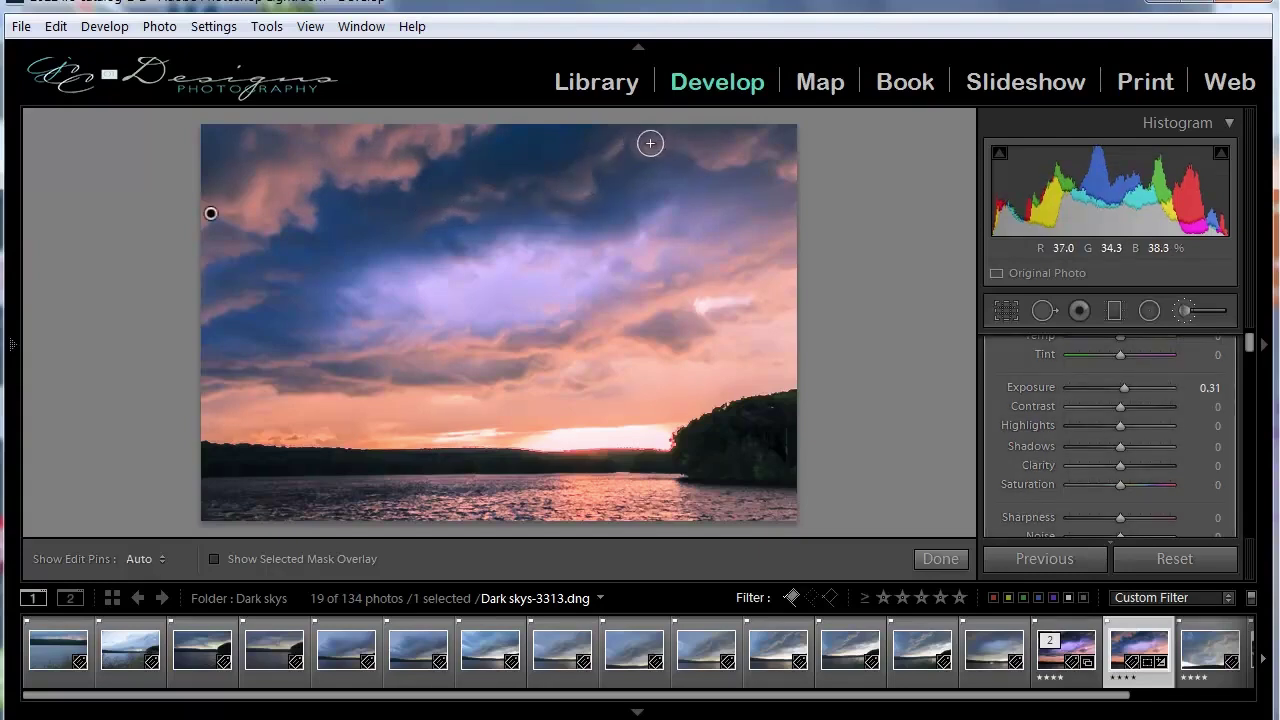
key(h)
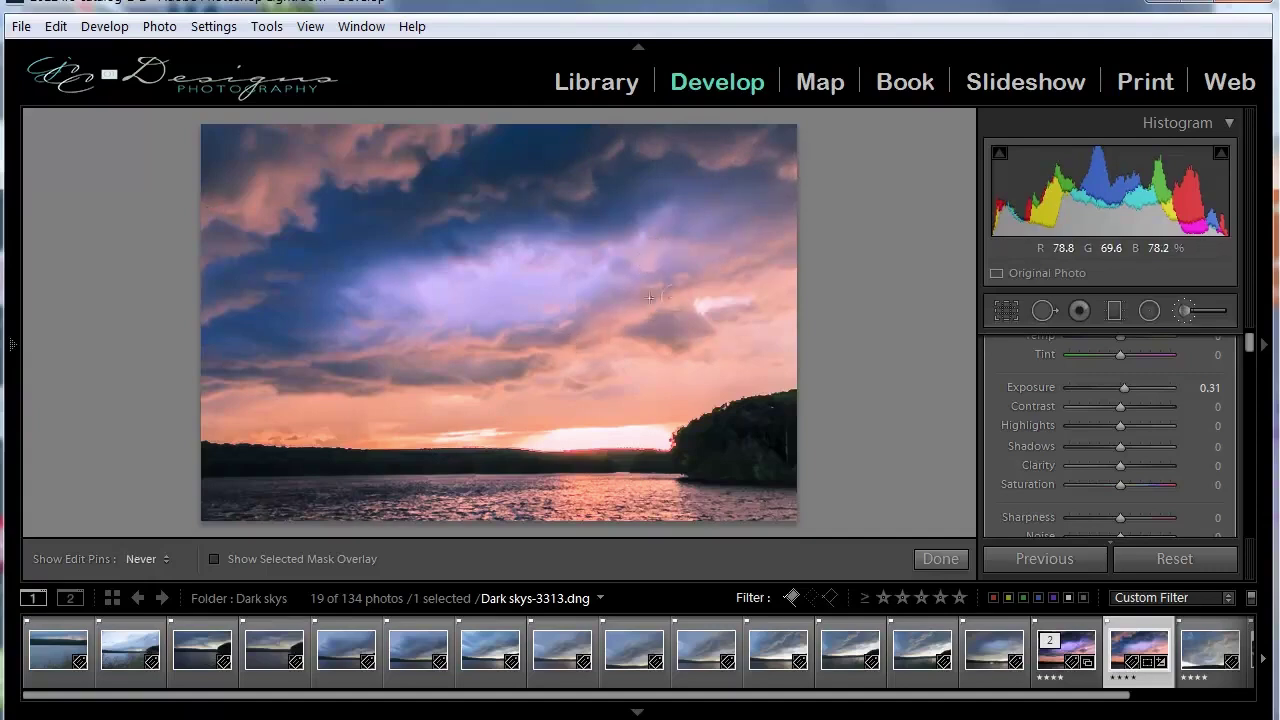
key(h)
key(h)
key(h)
key(h)
key(h)
key(h)
key(h)
key(h)
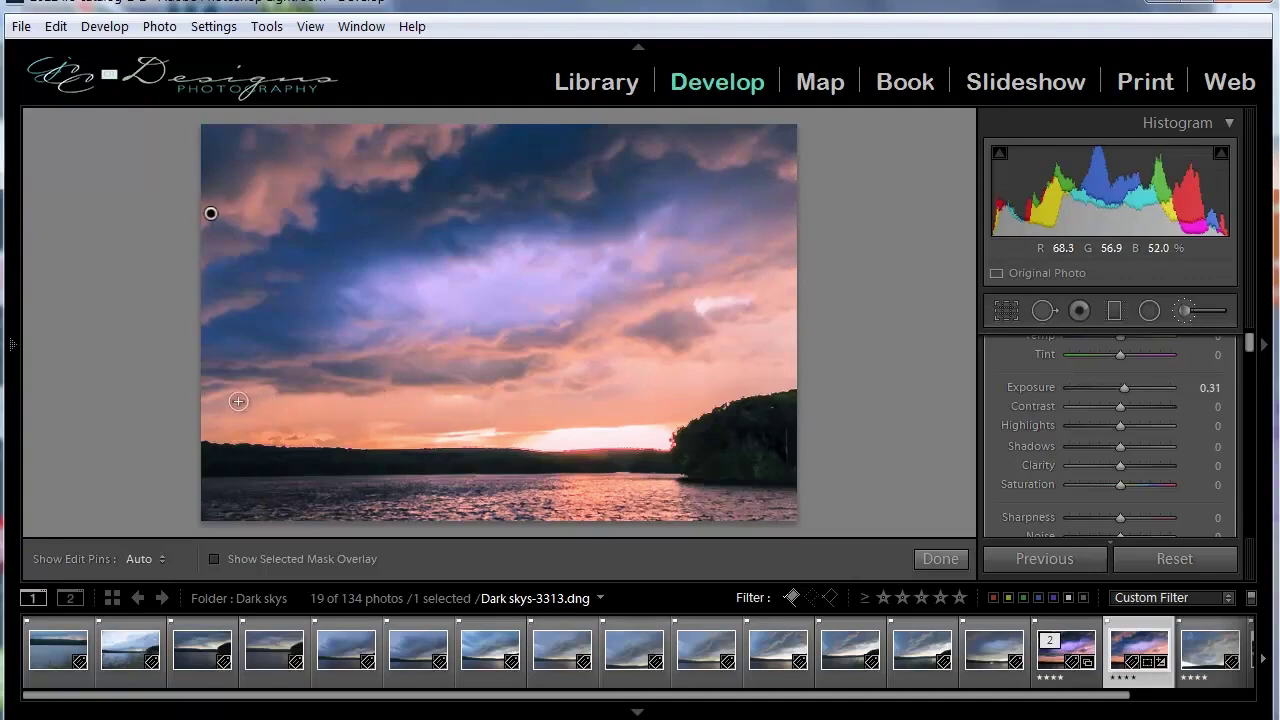
key(h)
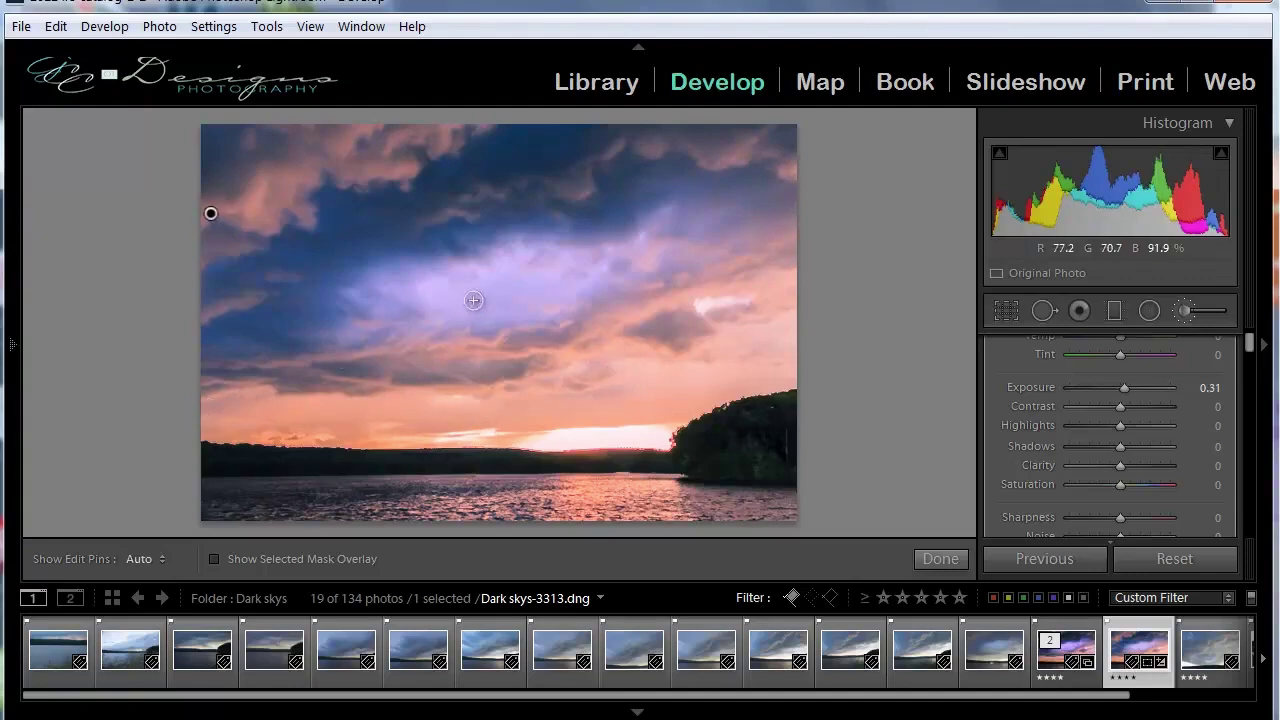
key(h)
key(h)
key(h)
key(h)
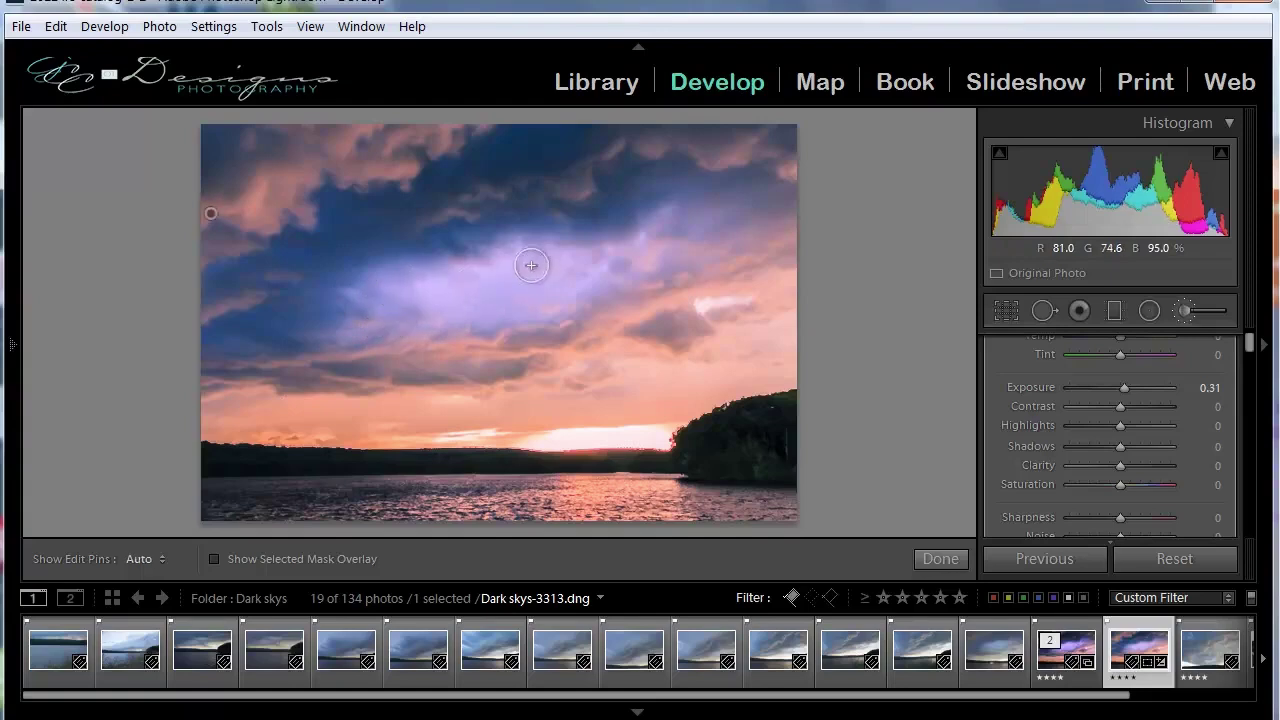
key(h)
key(h)
key(h)
key(h)
key(h)
key(h)
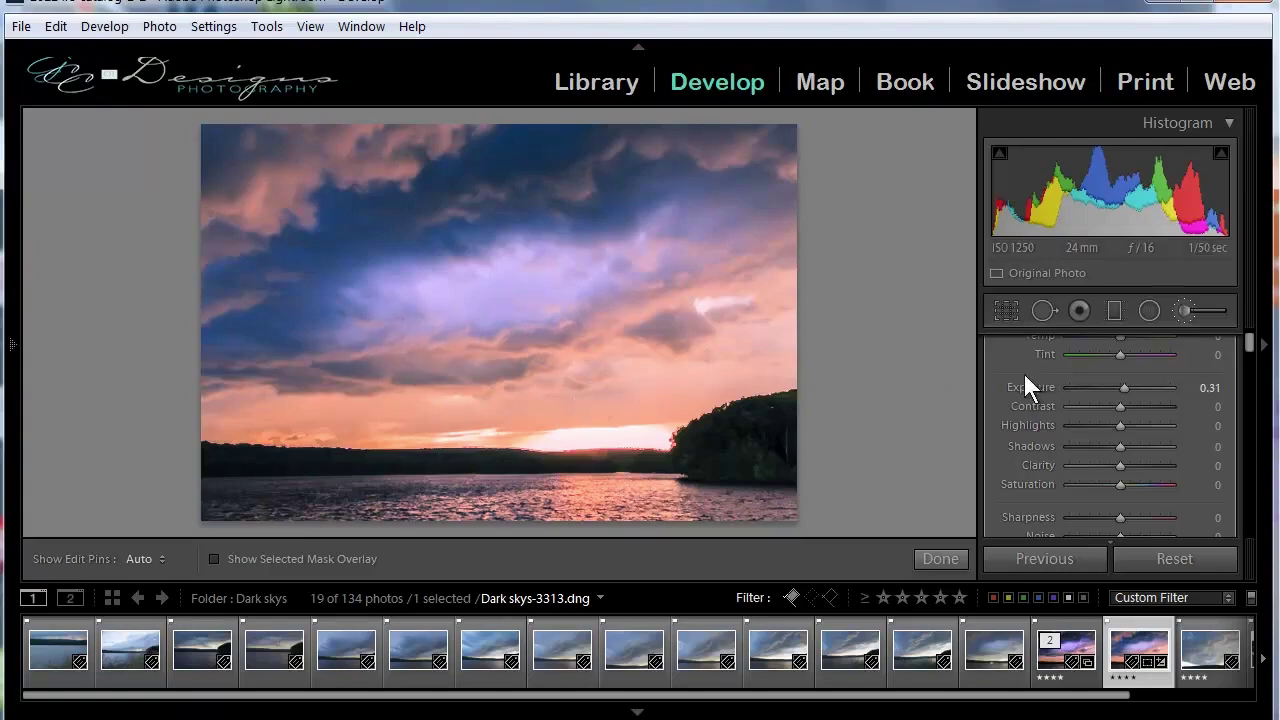
Step: Set the brightened clouds' brush Exposure to 0.55 and finish that mask
mouse_move(1122, 387)
mouse_down()
mouse_move(1171, 390)
mouse_move(1103, 389)
mouse_move(1125, 391)
mouse_up()
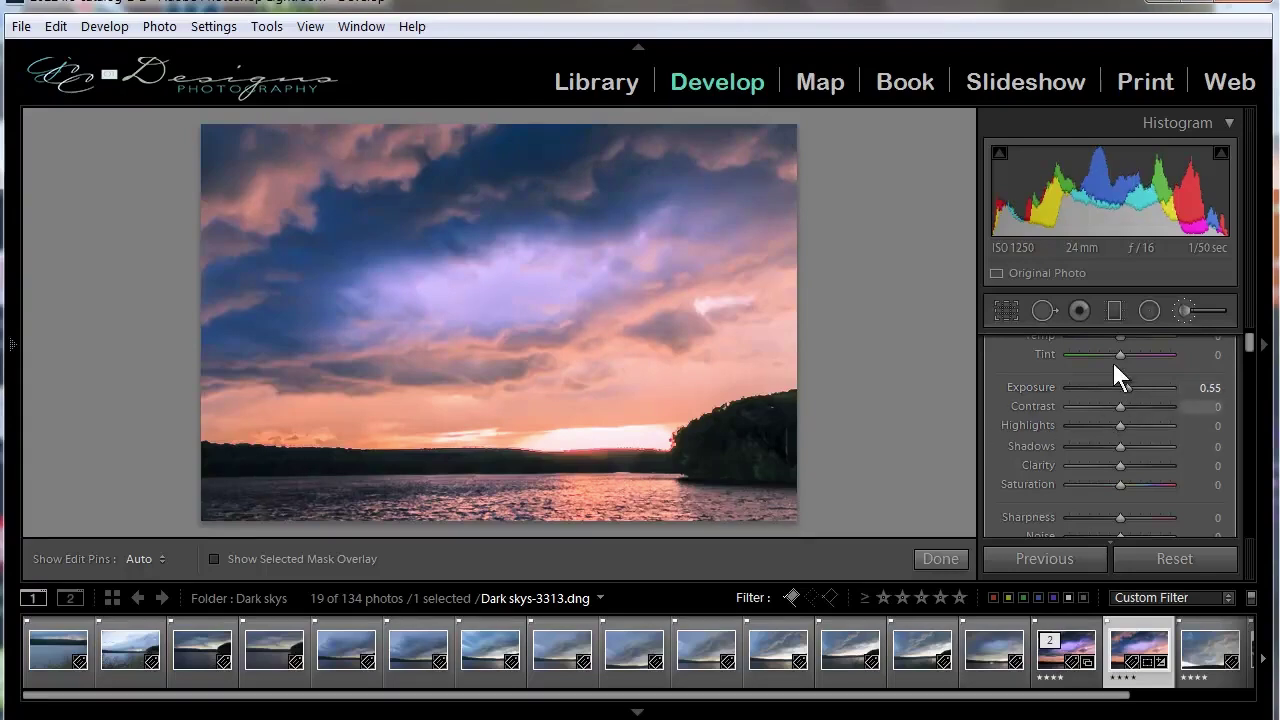
scroll(1192, 430, up, 2)
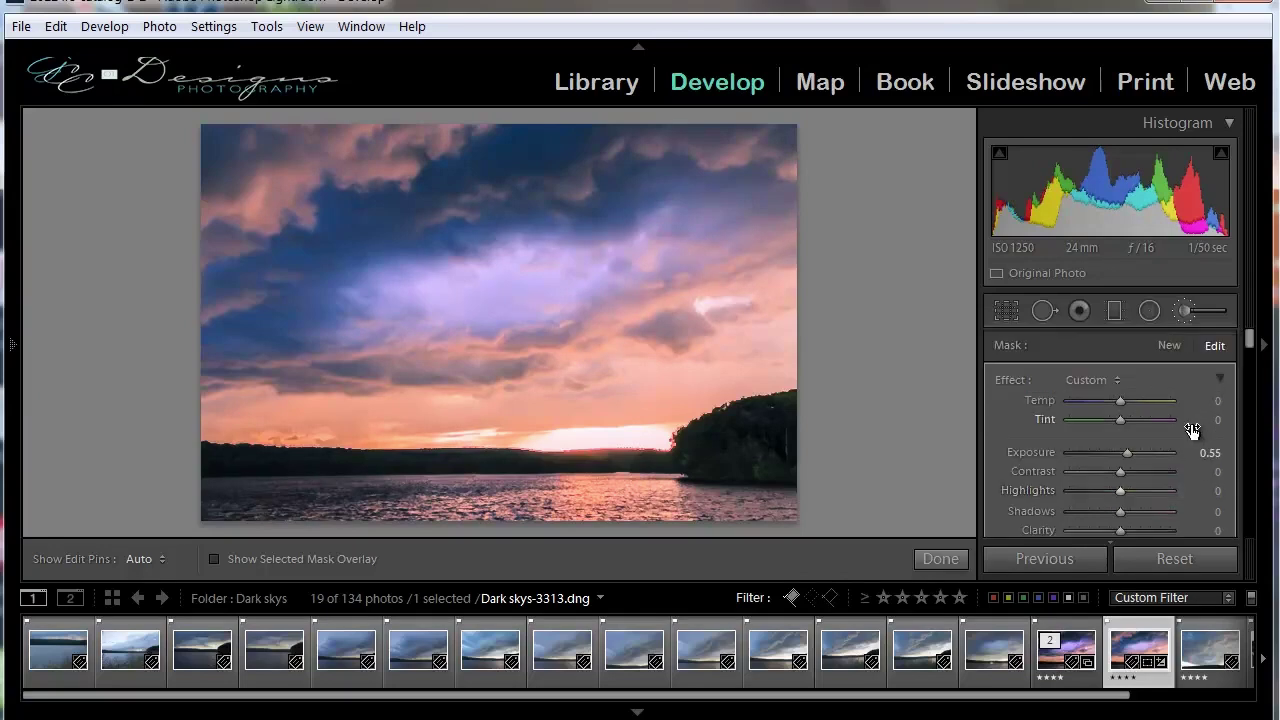
click(1168, 345)
click(1182, 309)
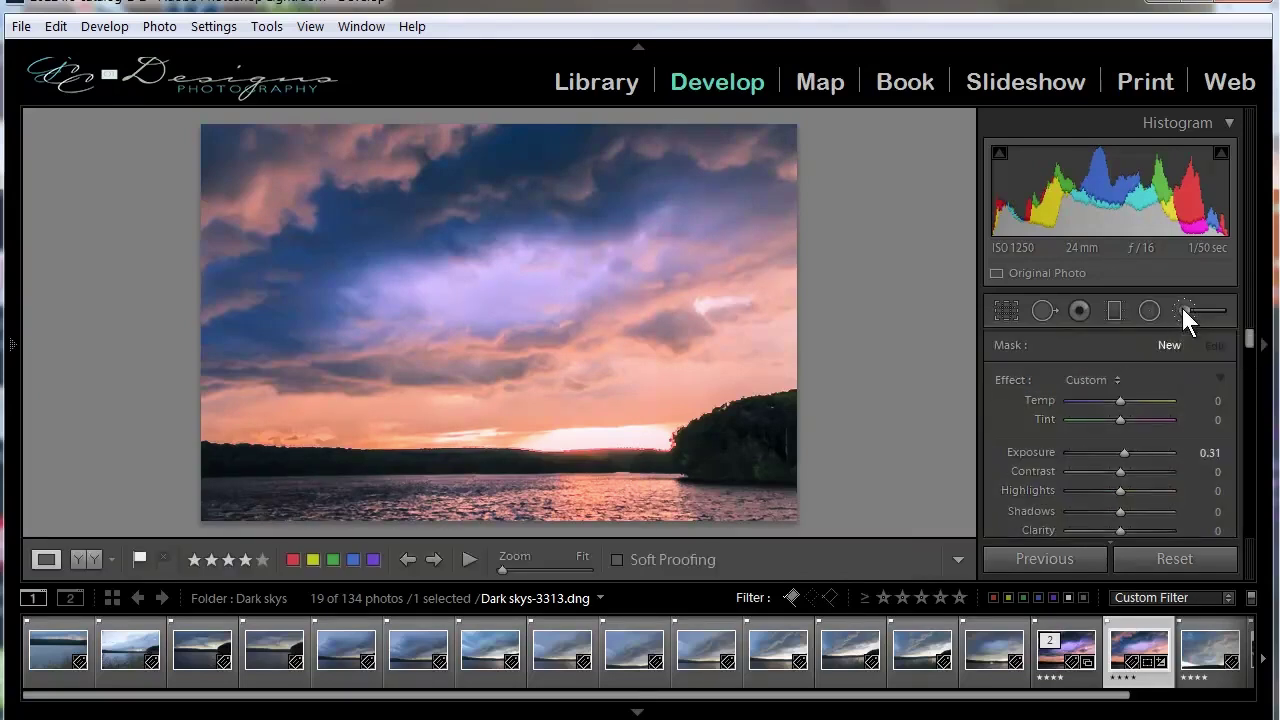
Step: Start a new adjustment brush mask with Exposure -0.39 and begin darkening the dark clouds near the sky's upper-left corner
click(1180, 310)
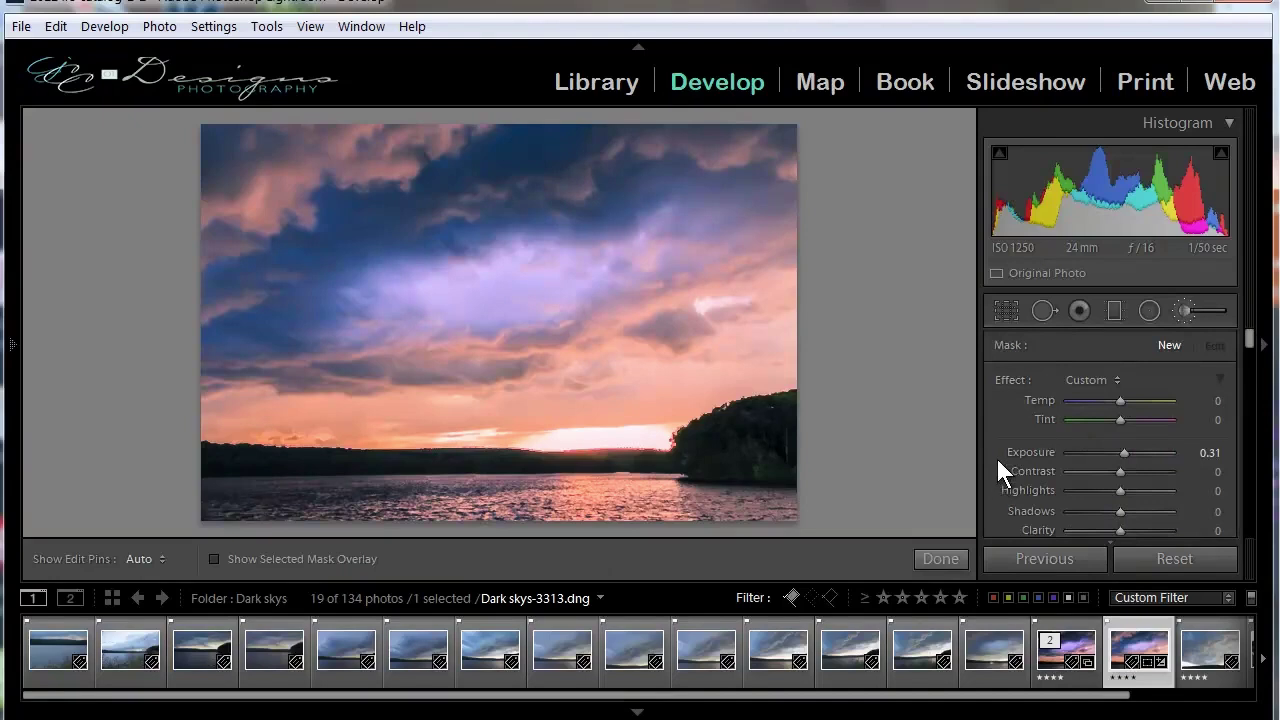
drag(1123, 455, 1115, 463)
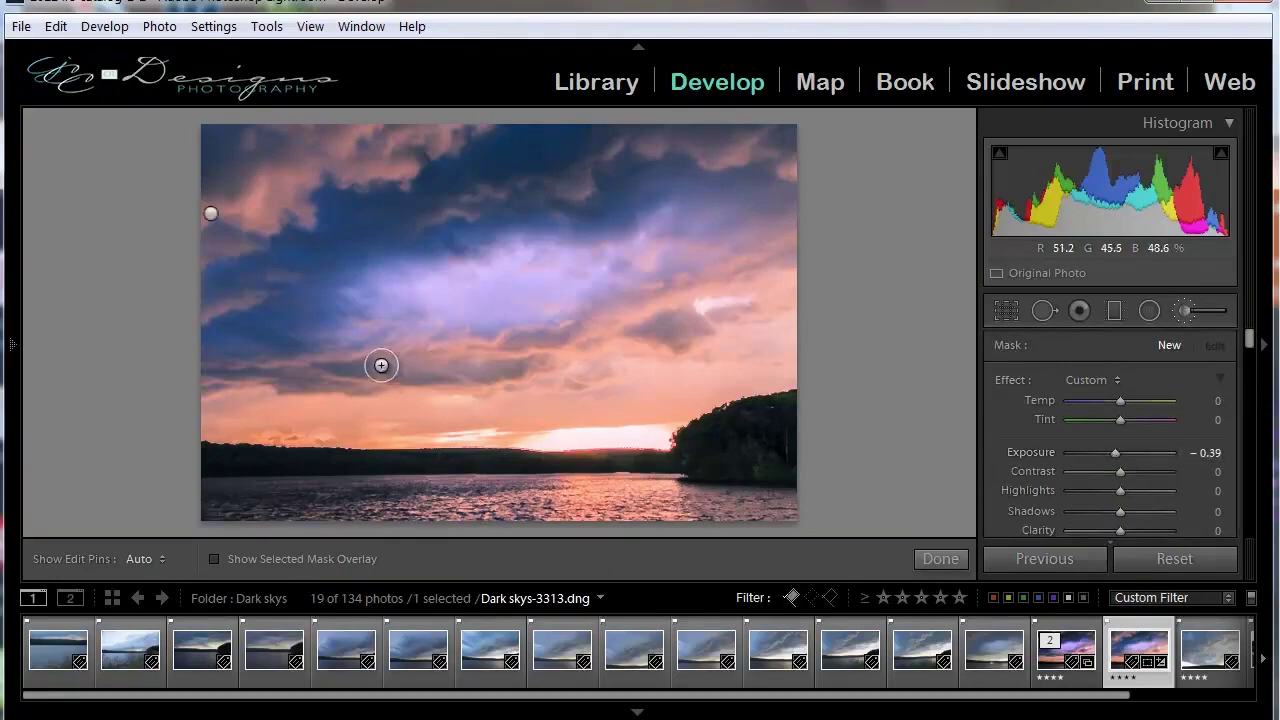
click(211, 176)
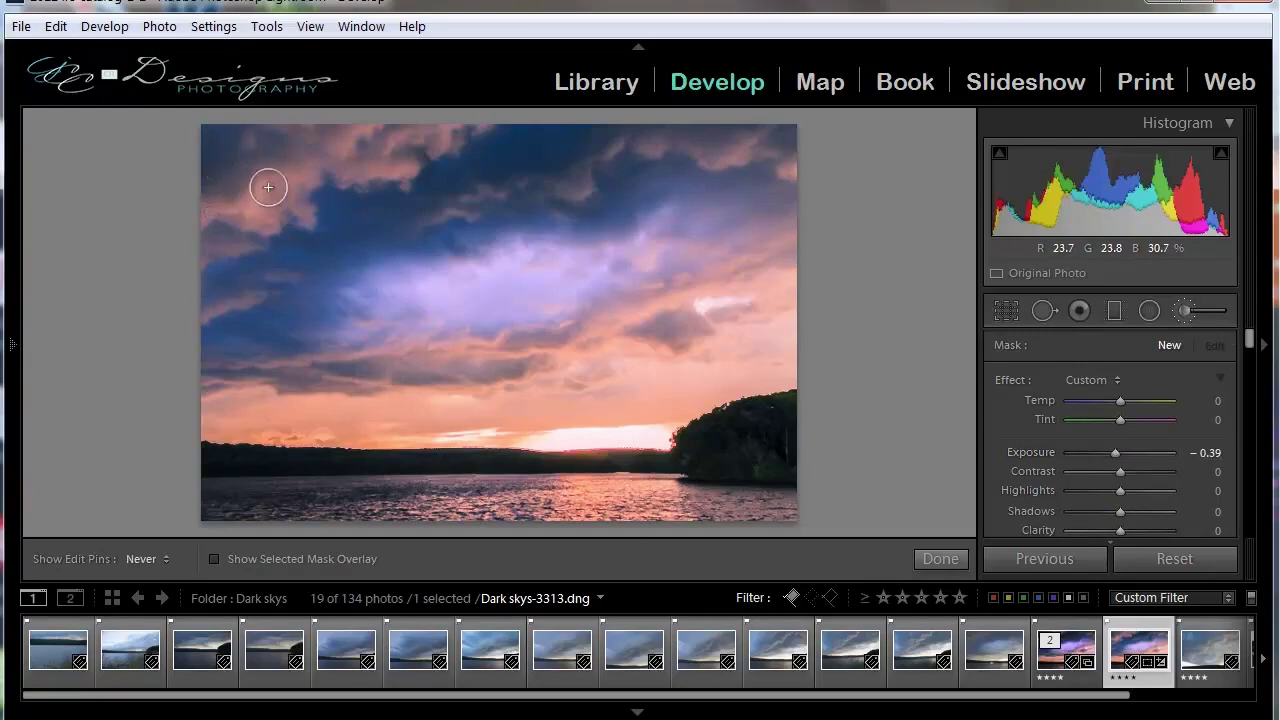
key(h)
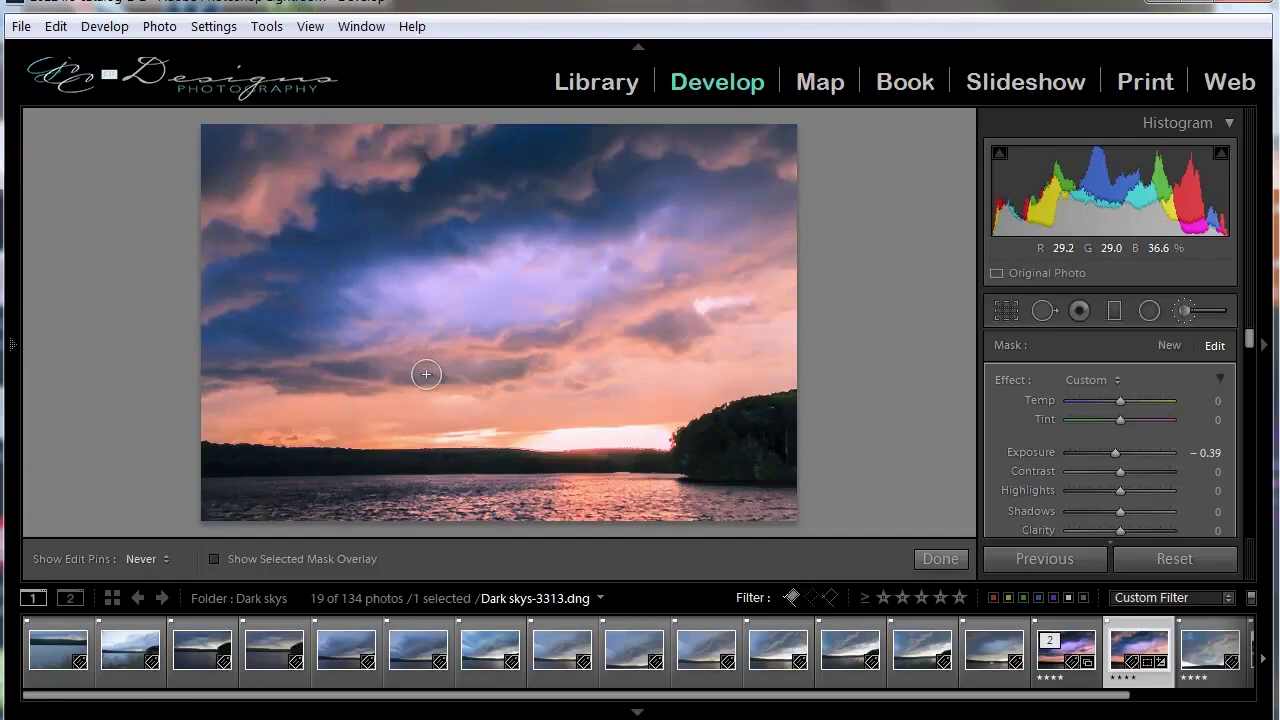
Step: Brush the darkening mask over the darker clouds across the sky, hiding and showing the edit pins to check the coverage
key(h)
key(h)
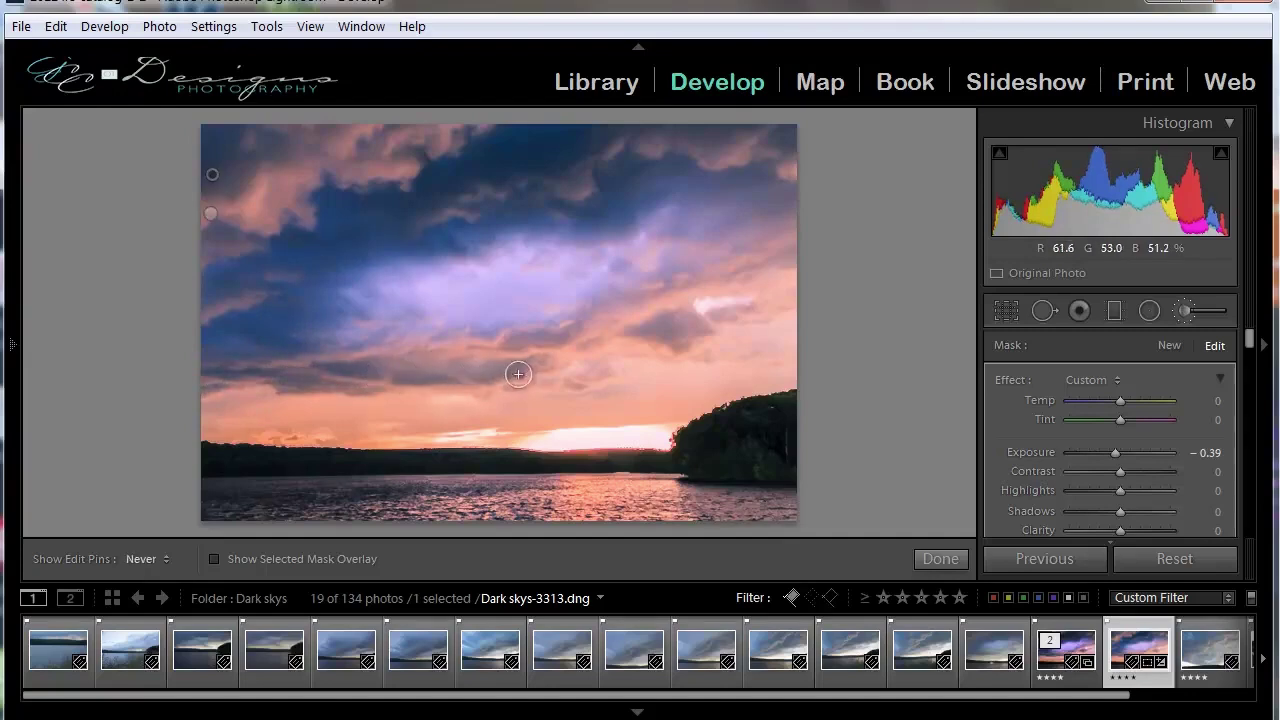
key(h)
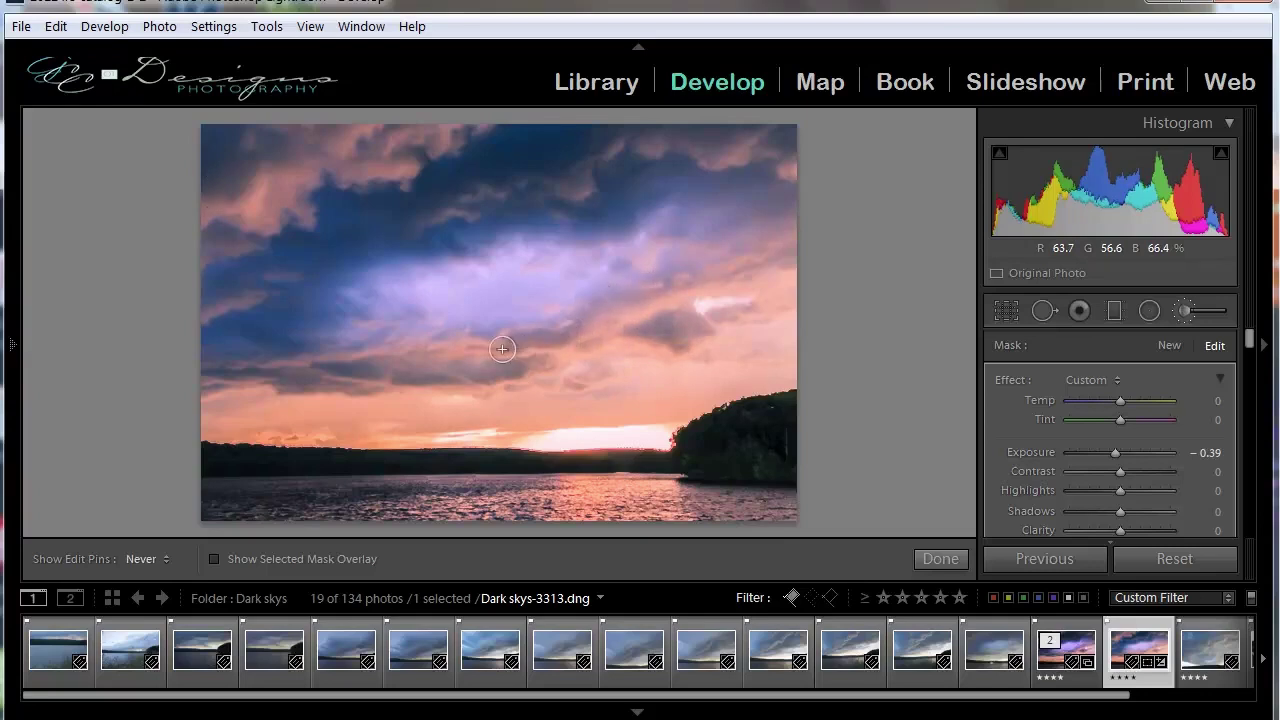
key(h)
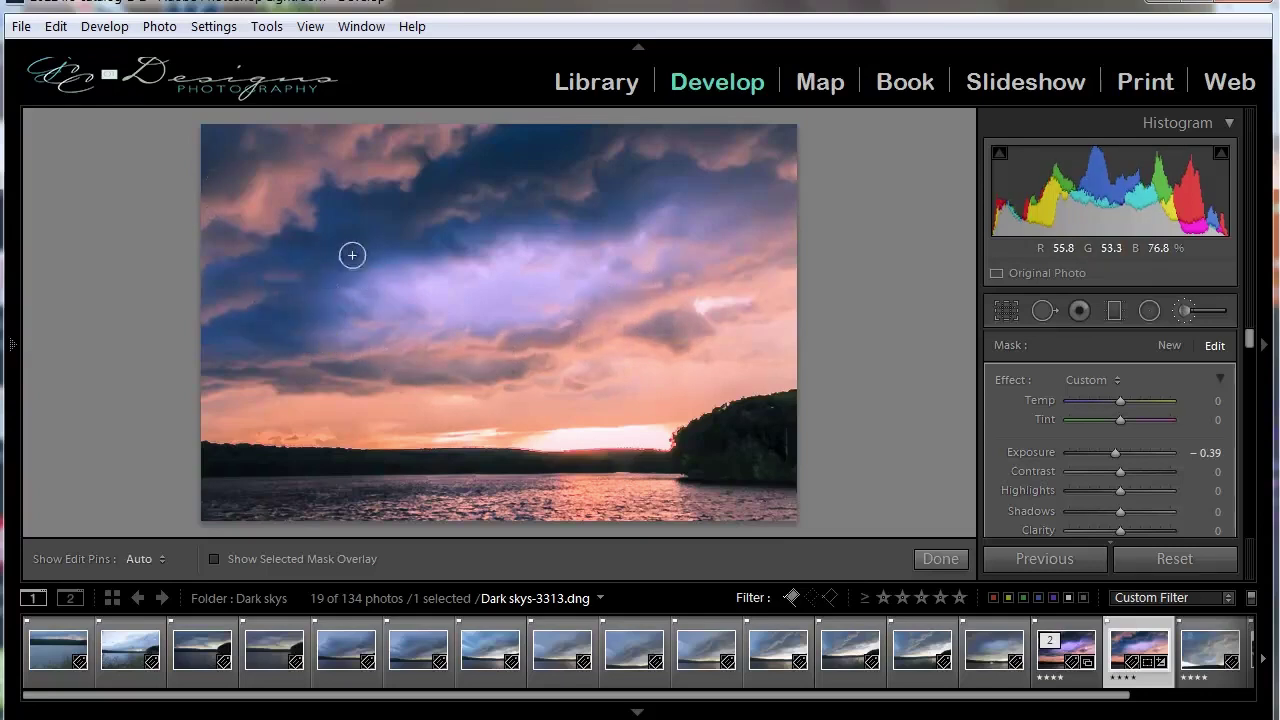
key(h)
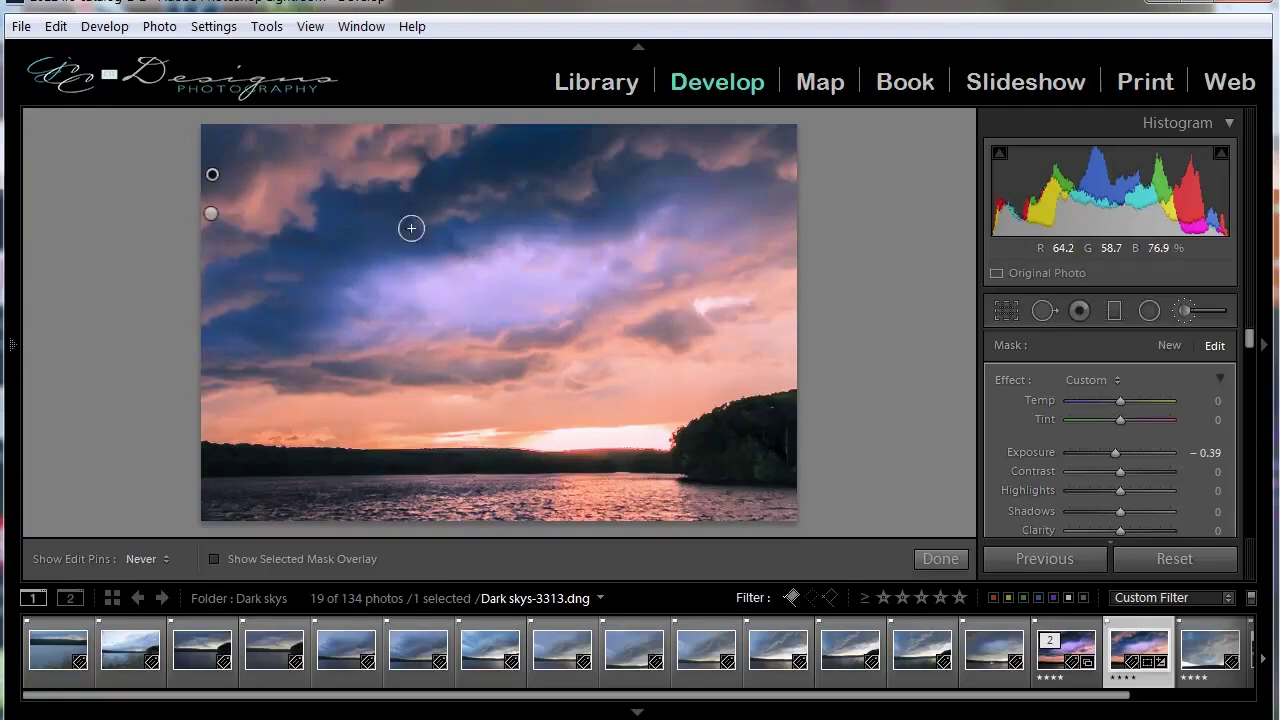
key(h)
key(h)
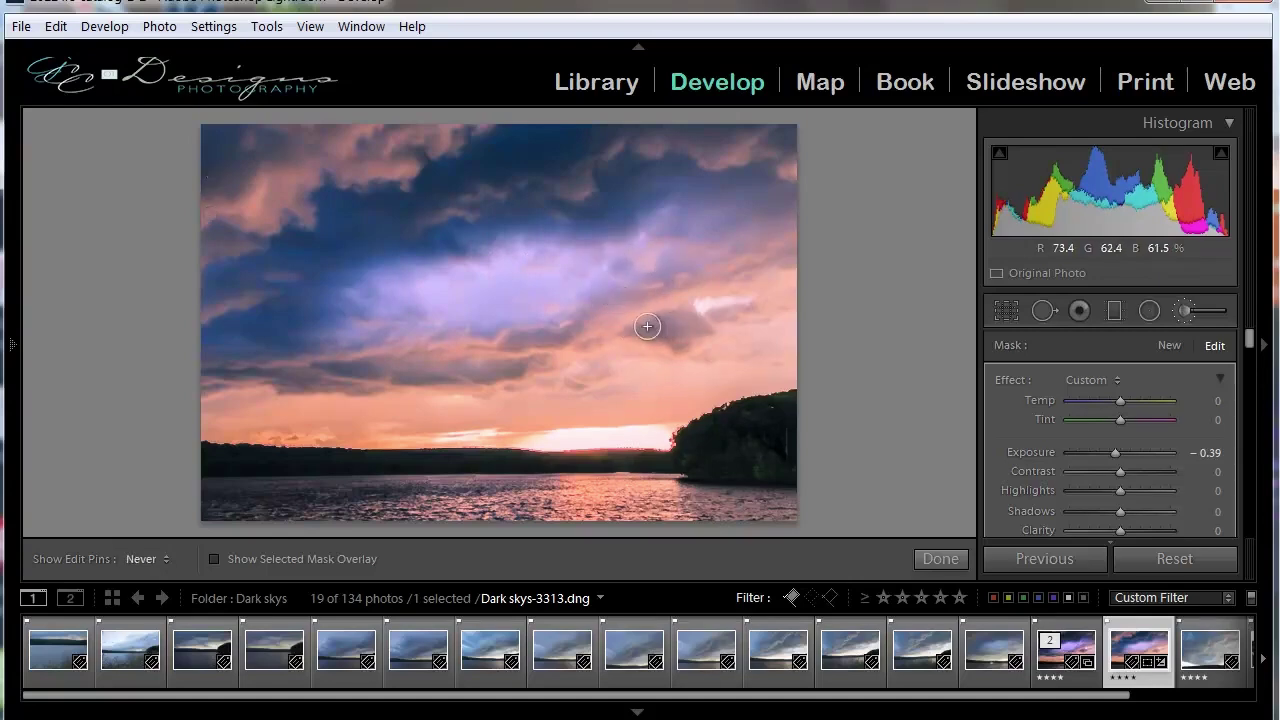
key(h)
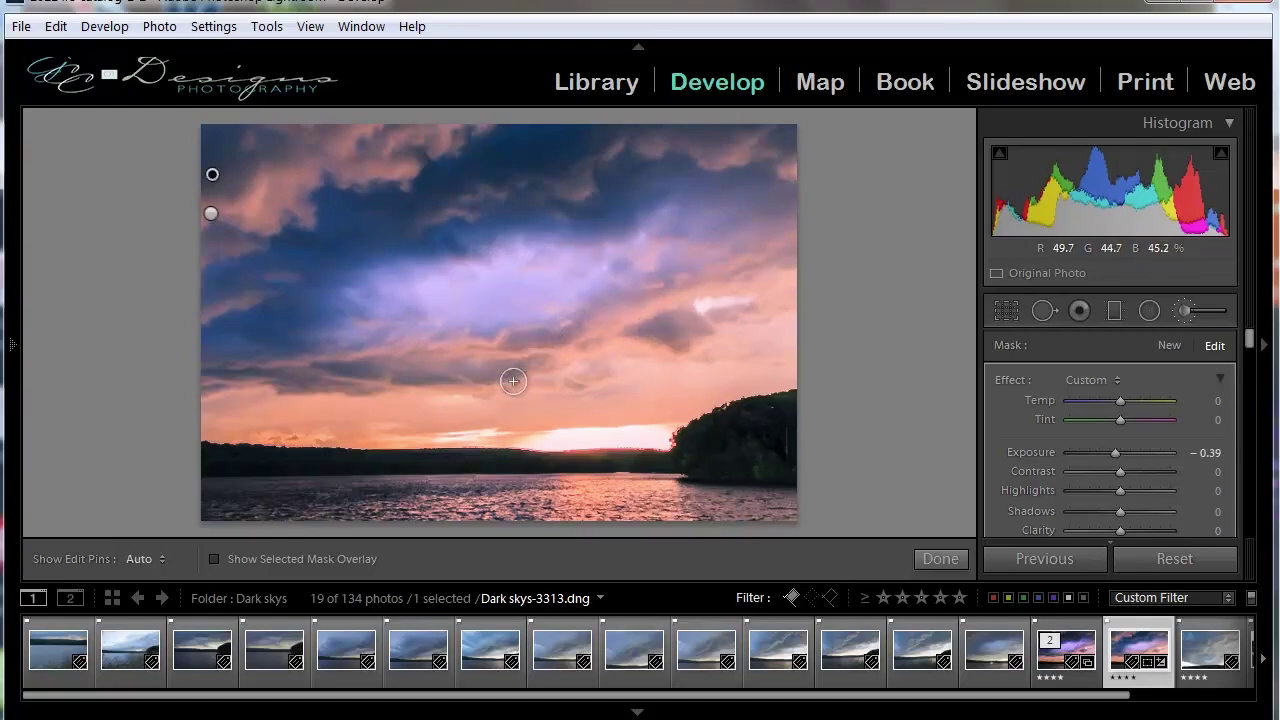
key(h)
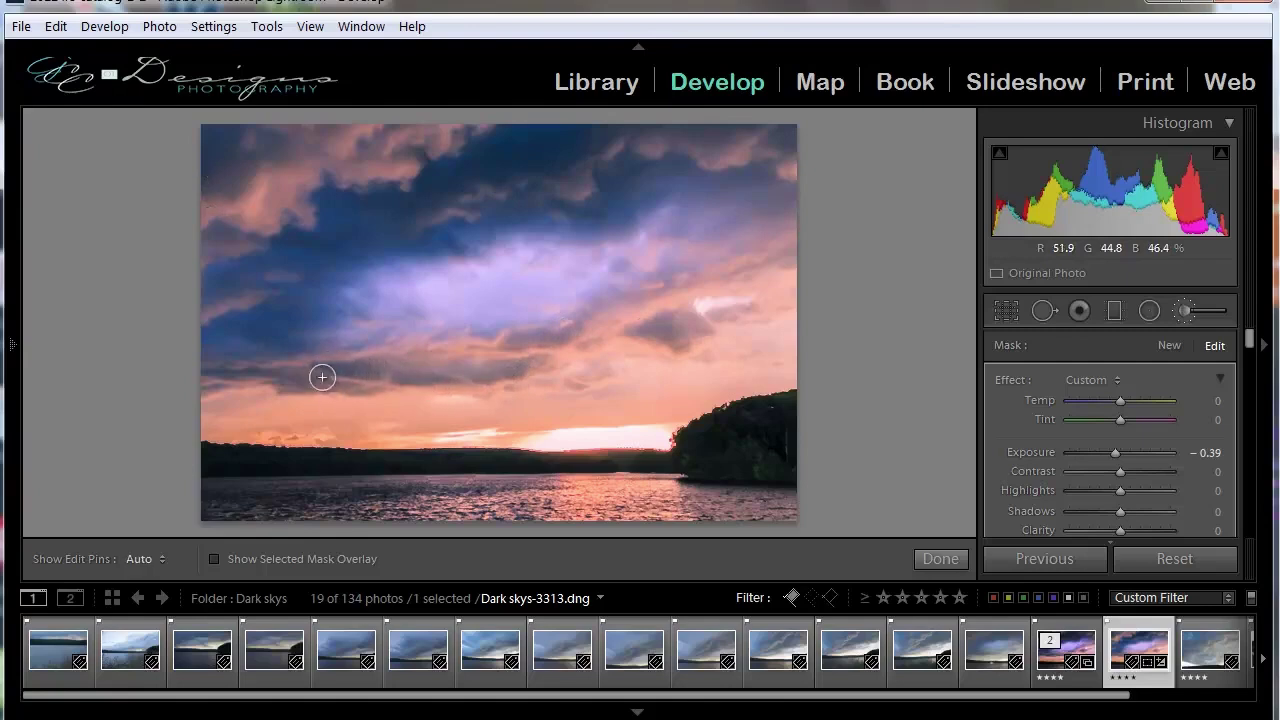
key(h)
key(h)
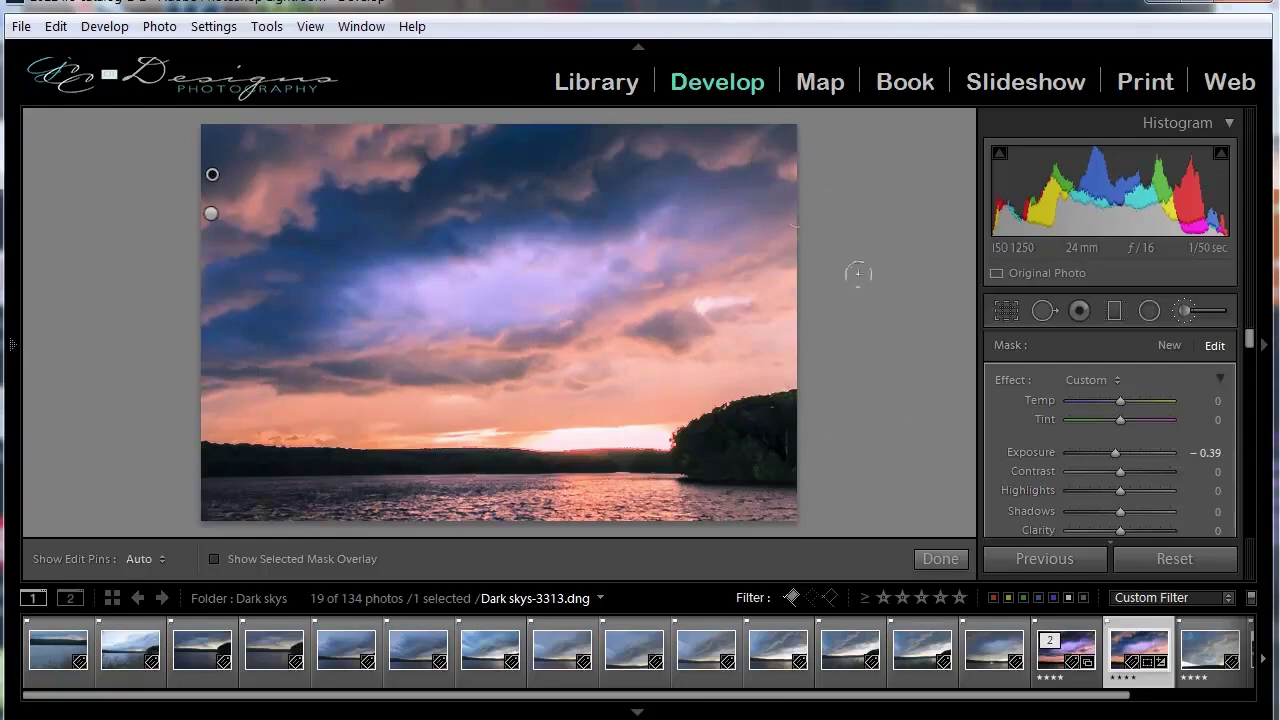
Step: Fine-tune the darkened clouds' brush Exposure, leaving it at -0.39, and finish that mask
mouse_move(1116, 453)
mouse_down()
mouse_move(1079, 455)
mouse_move(1114, 453)
mouse_up()
drag(1115, 452, 1116, 452)
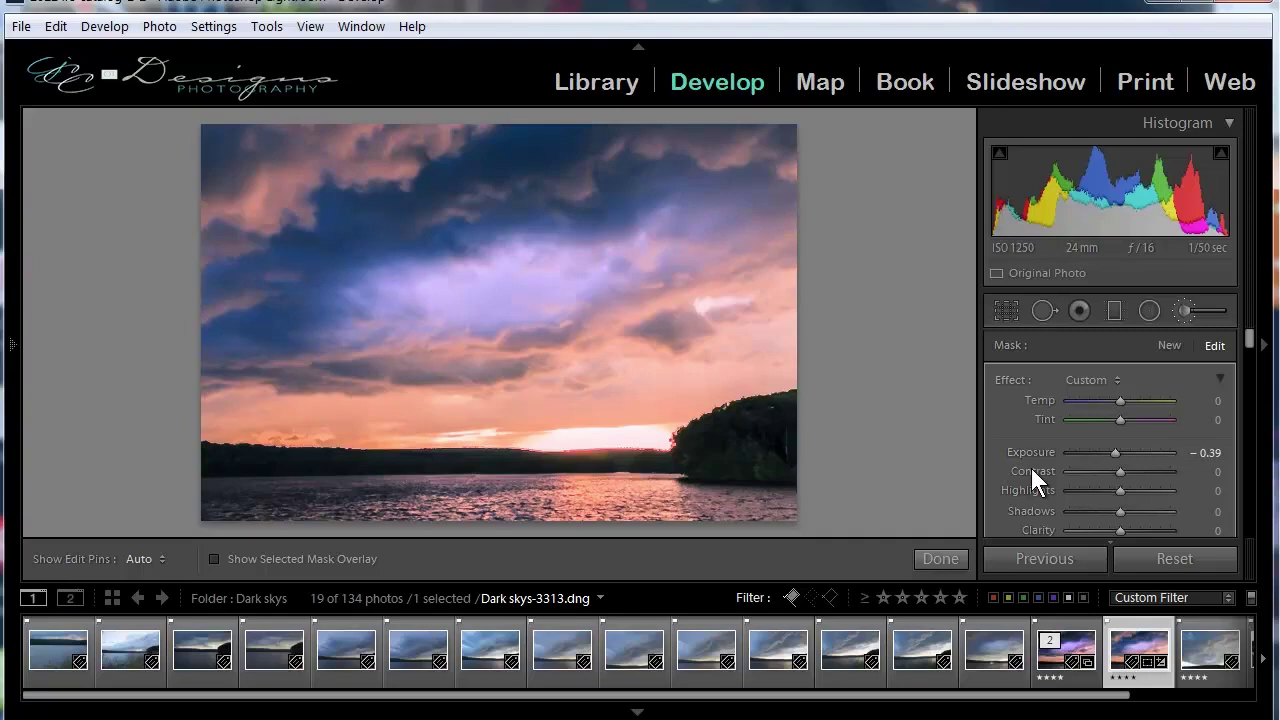
scroll(1008, 446, down, 2)
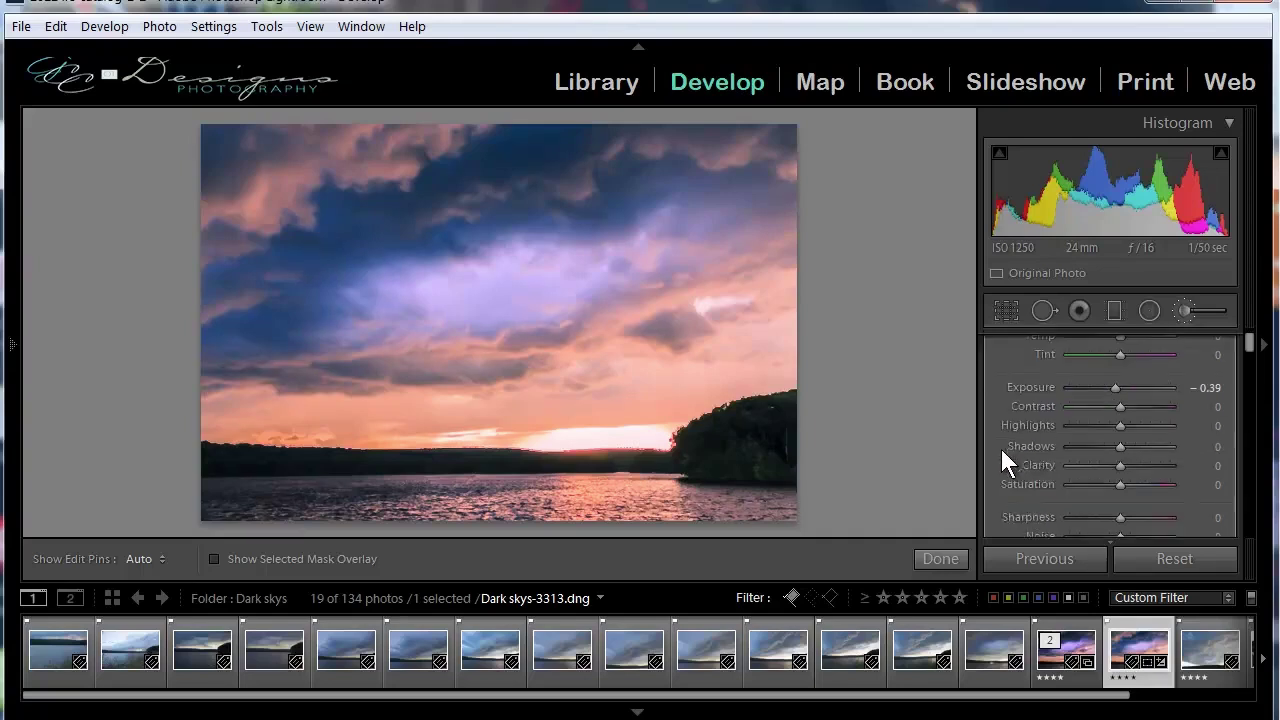
click(1185, 312)
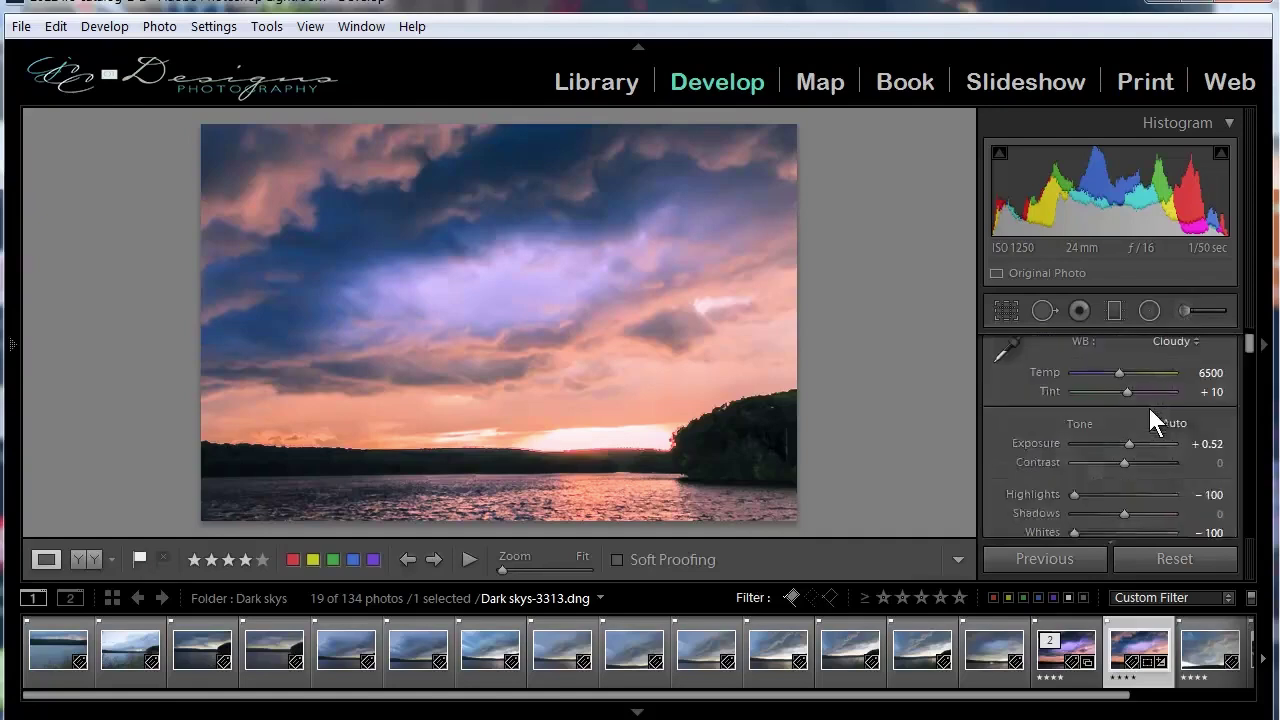
Step: Try a second graduated filter across the horizon and lake with Exposure 0.39 and -0.55, and remove it
click(1112, 311)
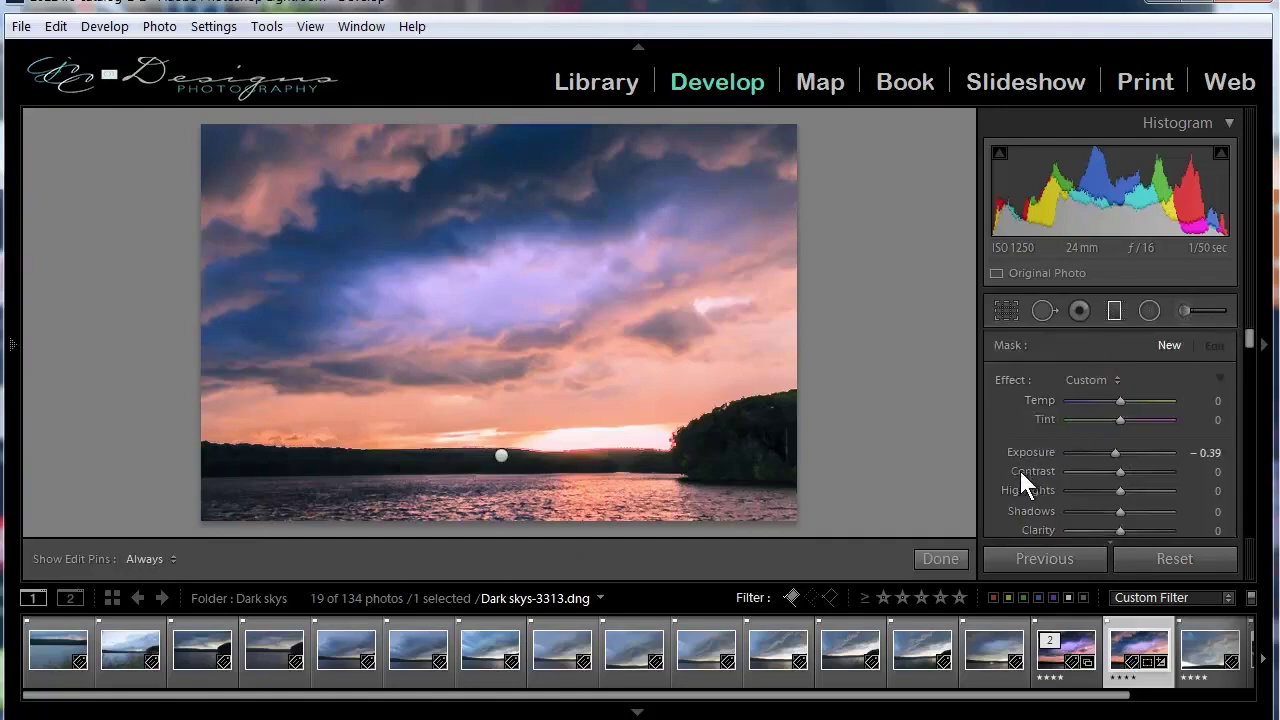
double_click(1009, 381)
drag(1120, 450, 1125, 455)
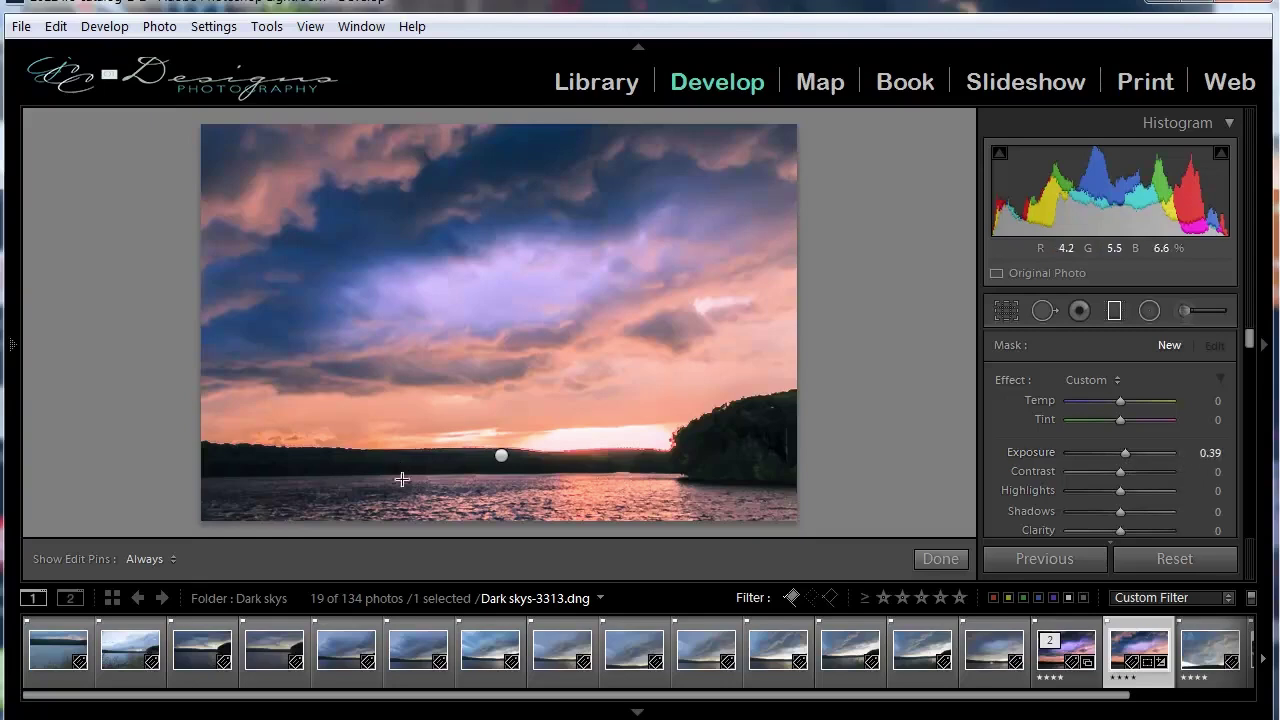
click(500, 456)
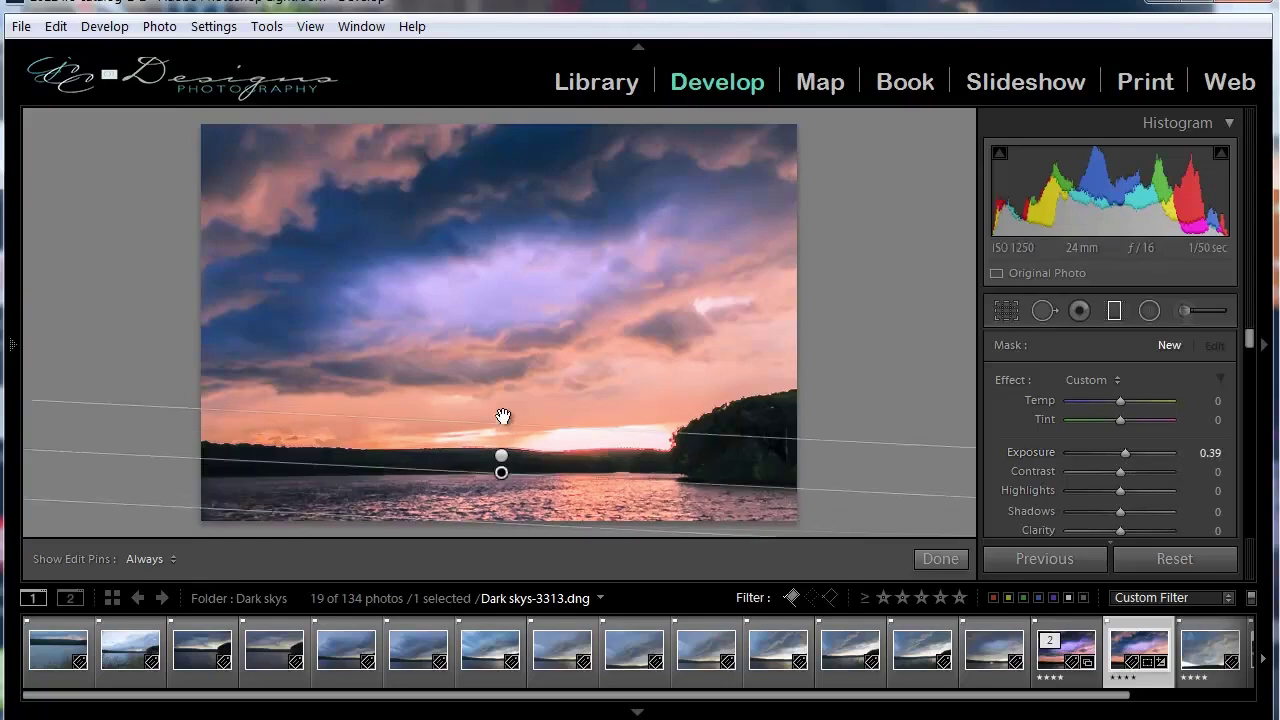
drag(496, 363, 495, 347)
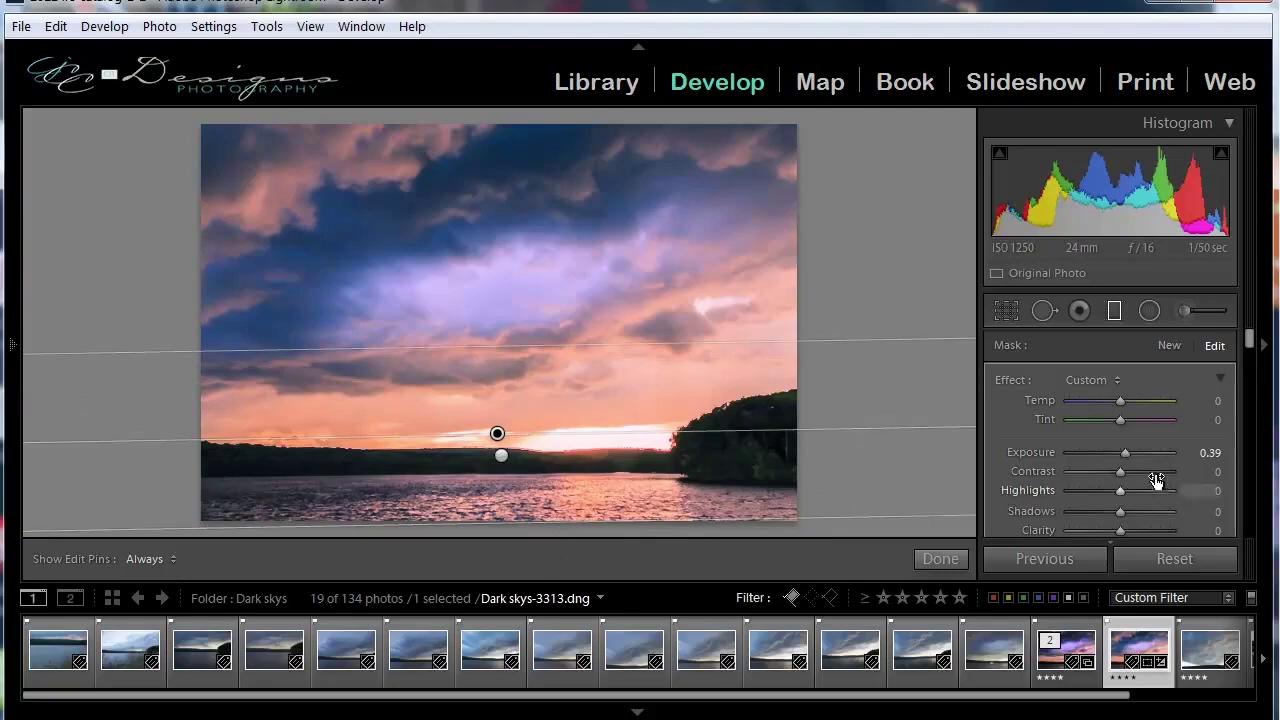
mouse_move(1117, 456)
mouse_down()
mouse_move(1143, 452)
mouse_move(1115, 454)
mouse_up()
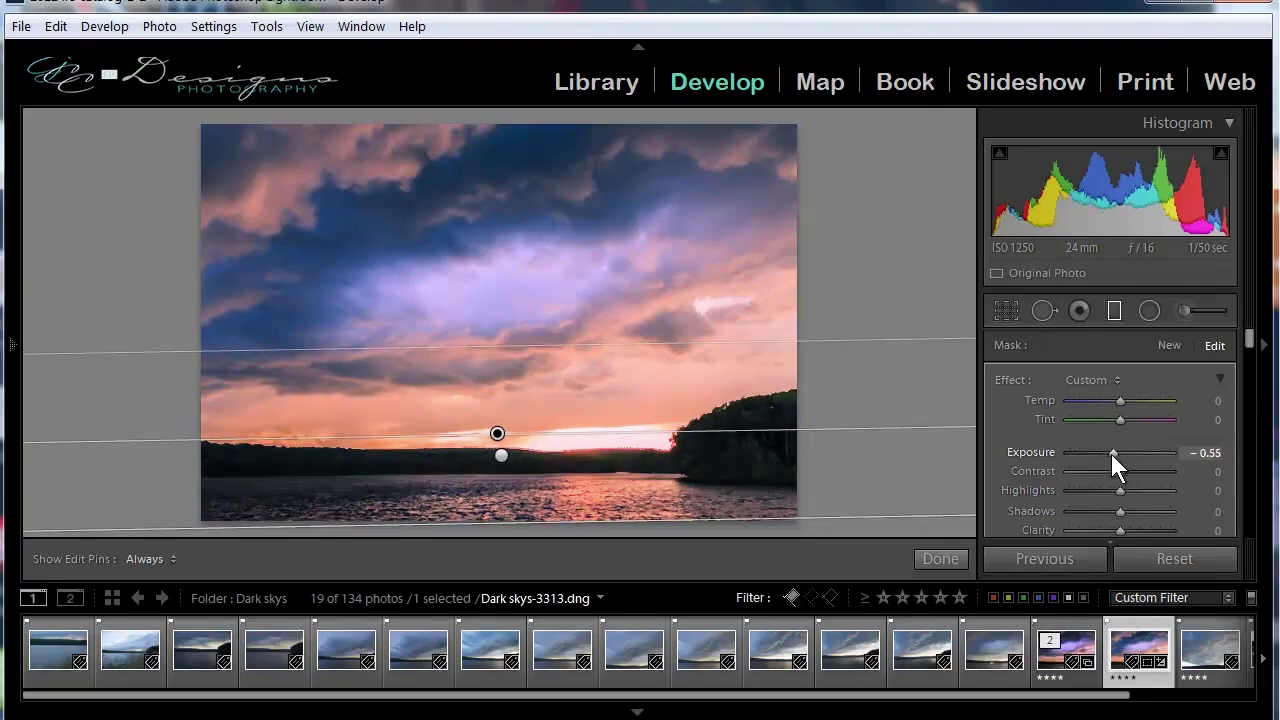
click(498, 431)
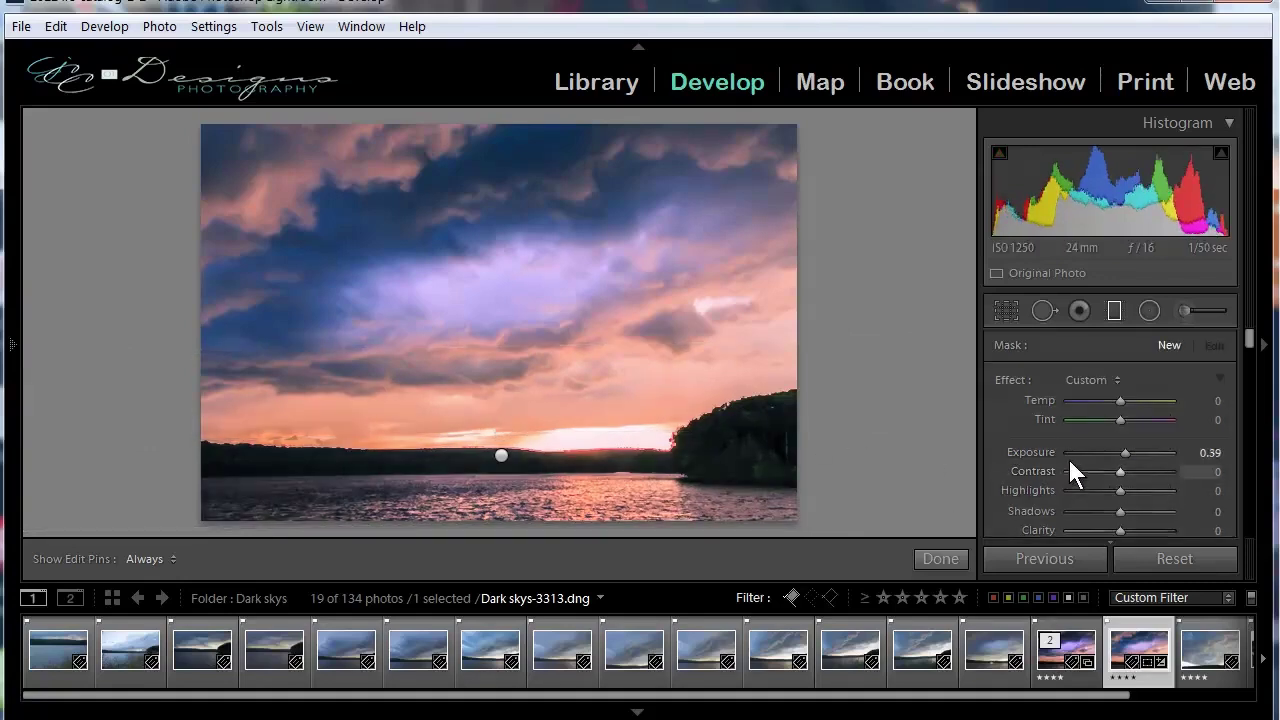
Step: Review the adjustment brush's effect sliders and its size, feather, flow and density settings, and close the brush
click(1174, 314)
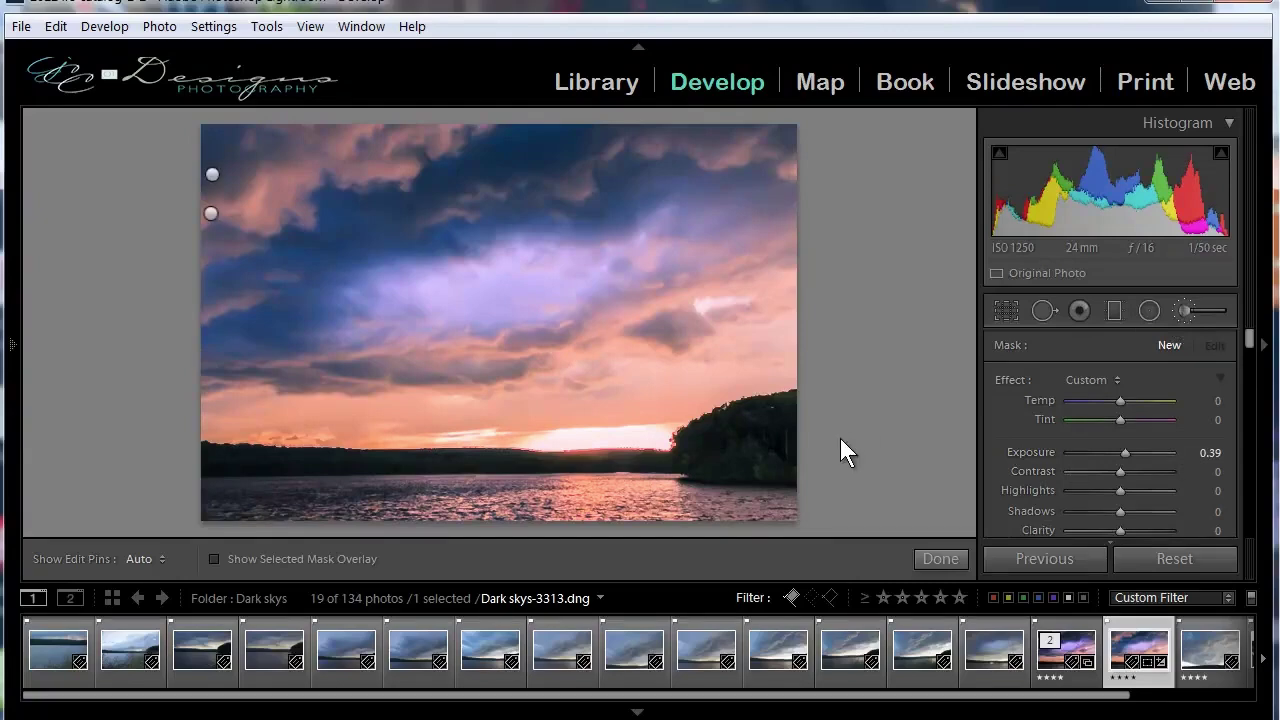
scroll(999, 414, down, 5)
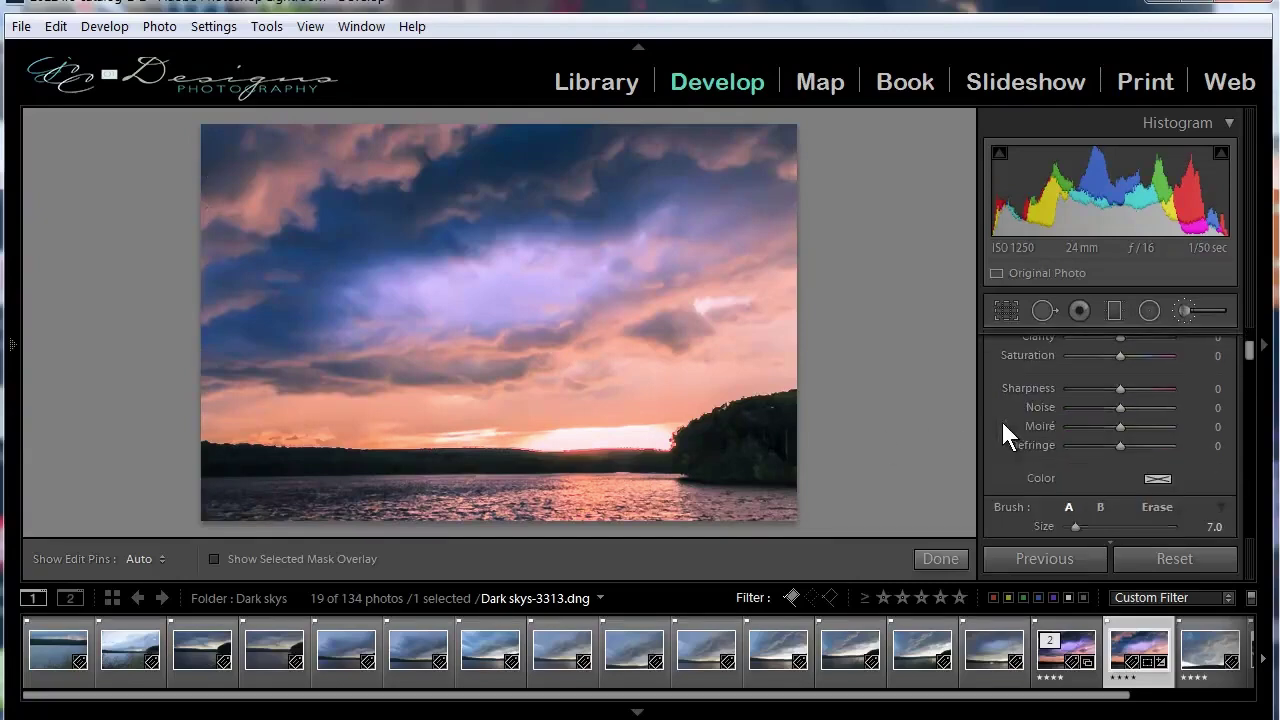
scroll(1002, 437, down, 2)
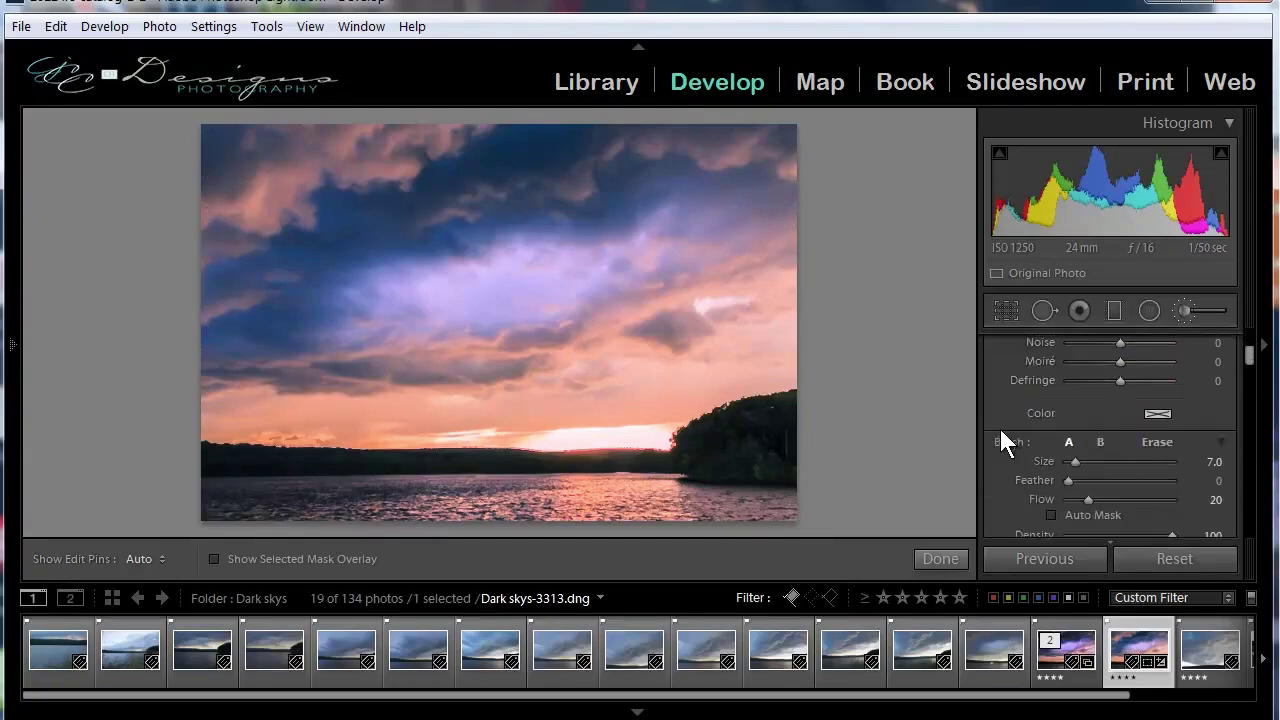
scroll(996, 432, up, 1)
scroll(994, 435, down, 4)
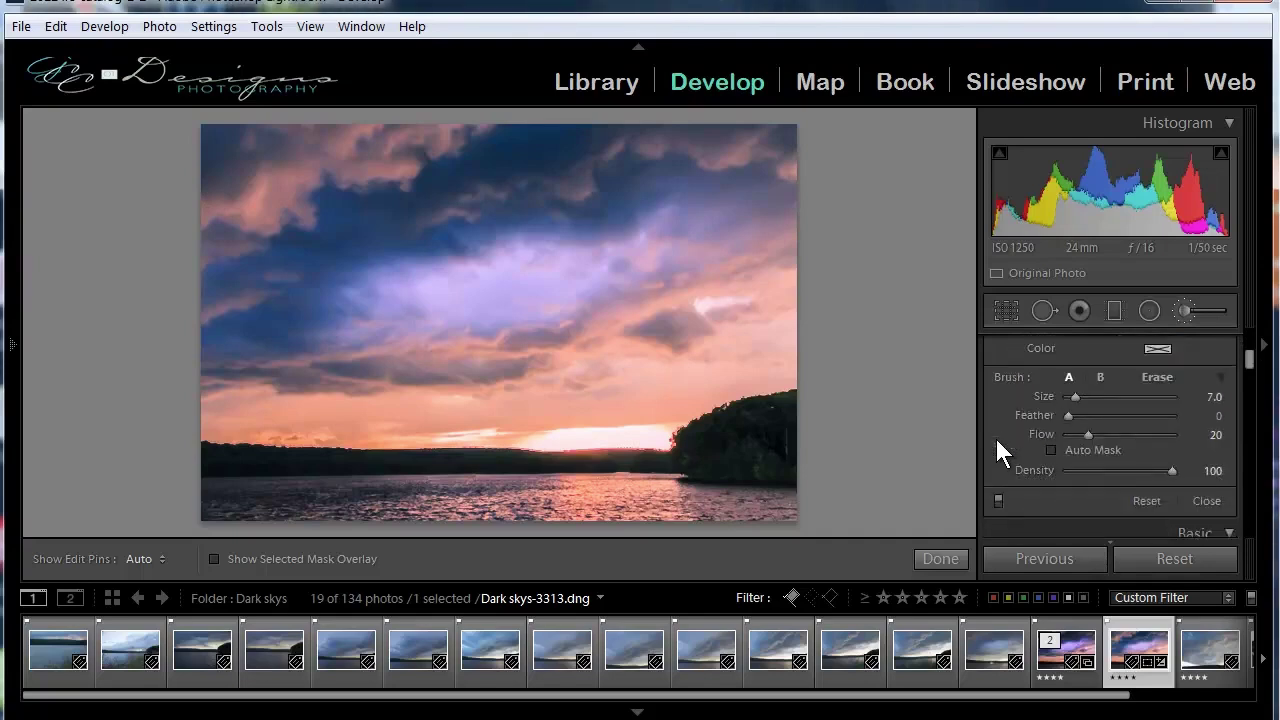
scroll(997, 444, up, 5)
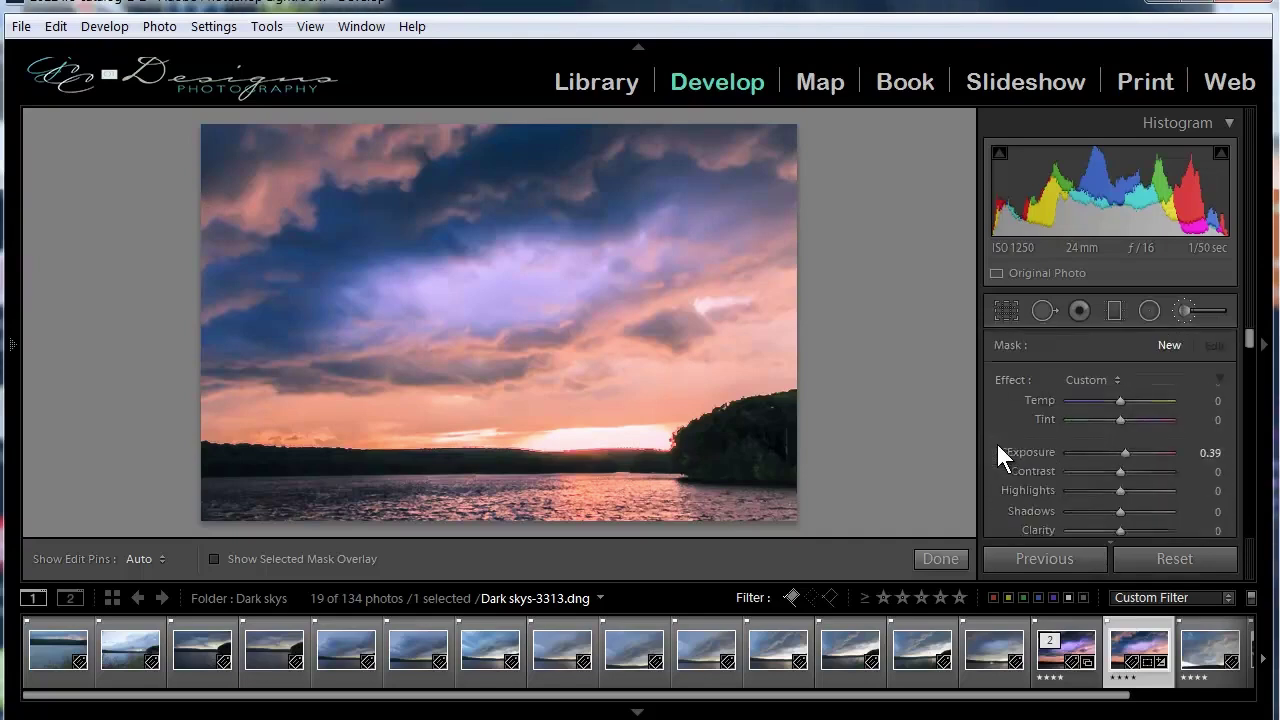
scroll(999, 444, down, 2)
scroll(999, 444, up, 2)
click(1181, 310)
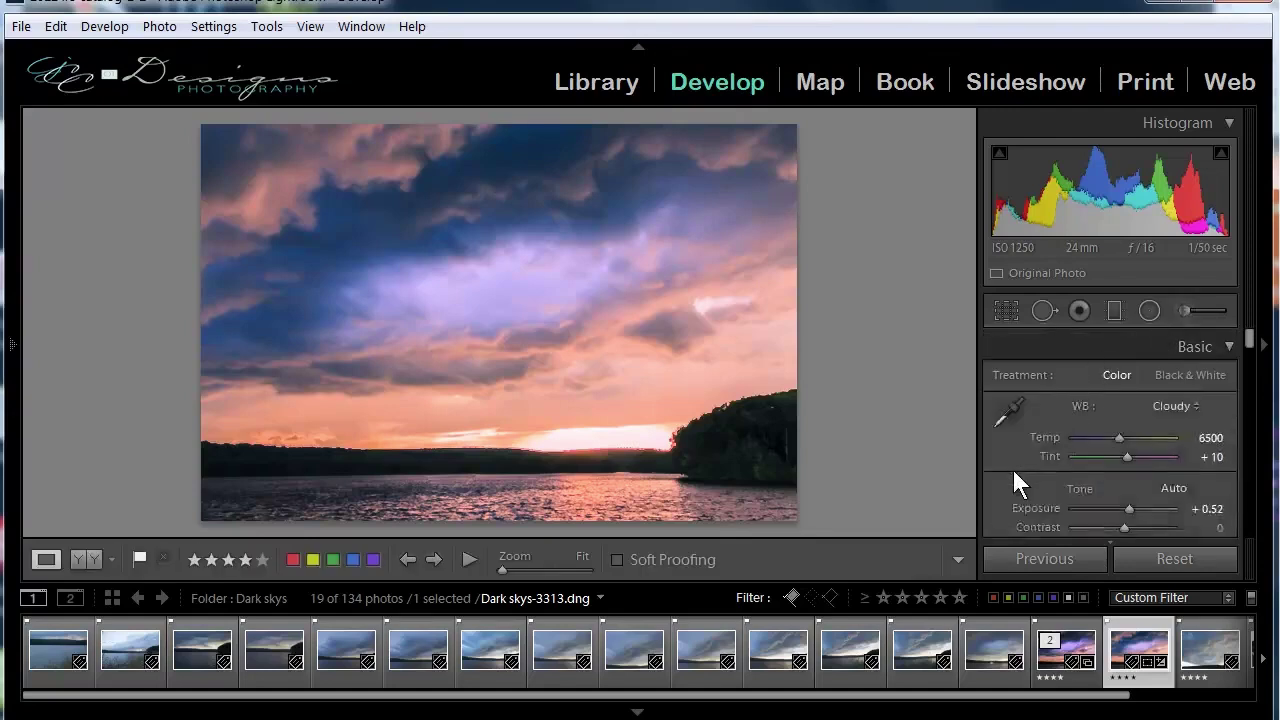
Step: Set the lake photo's overall Saturation to -5 and switch to the before and after comparison
scroll(1014, 470, down, 3)
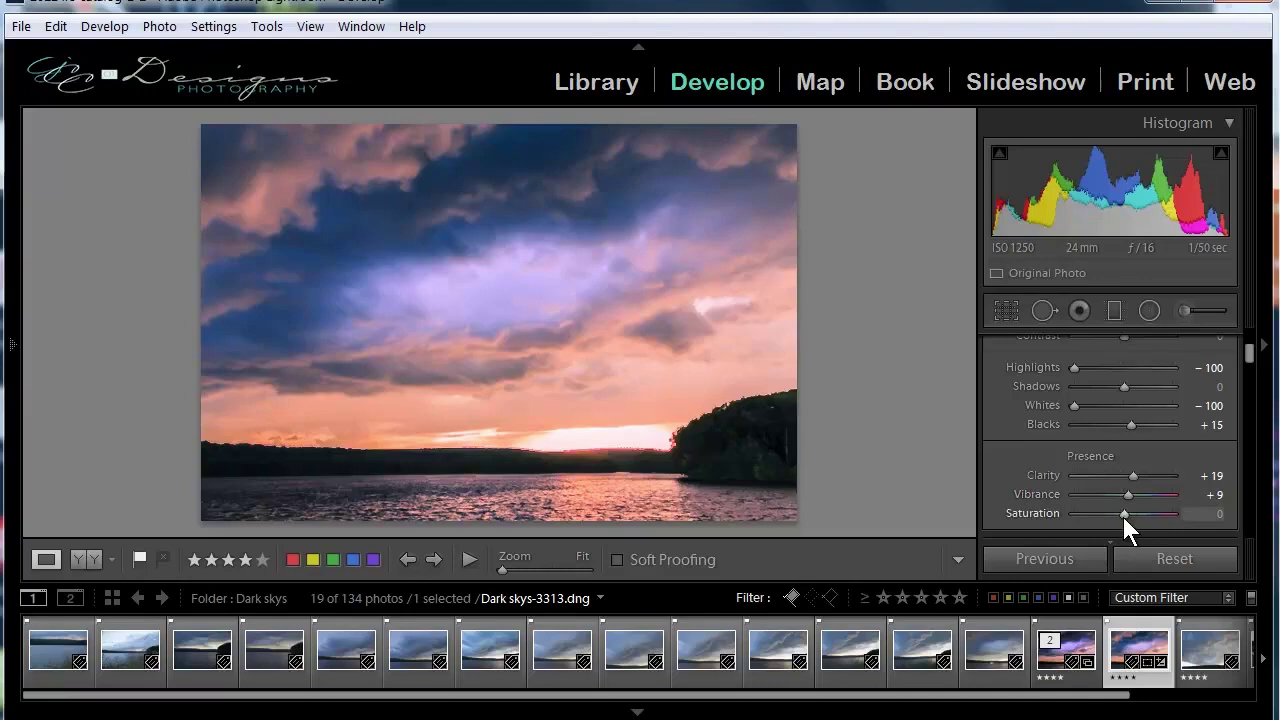
drag(1125, 513, 1122, 513)
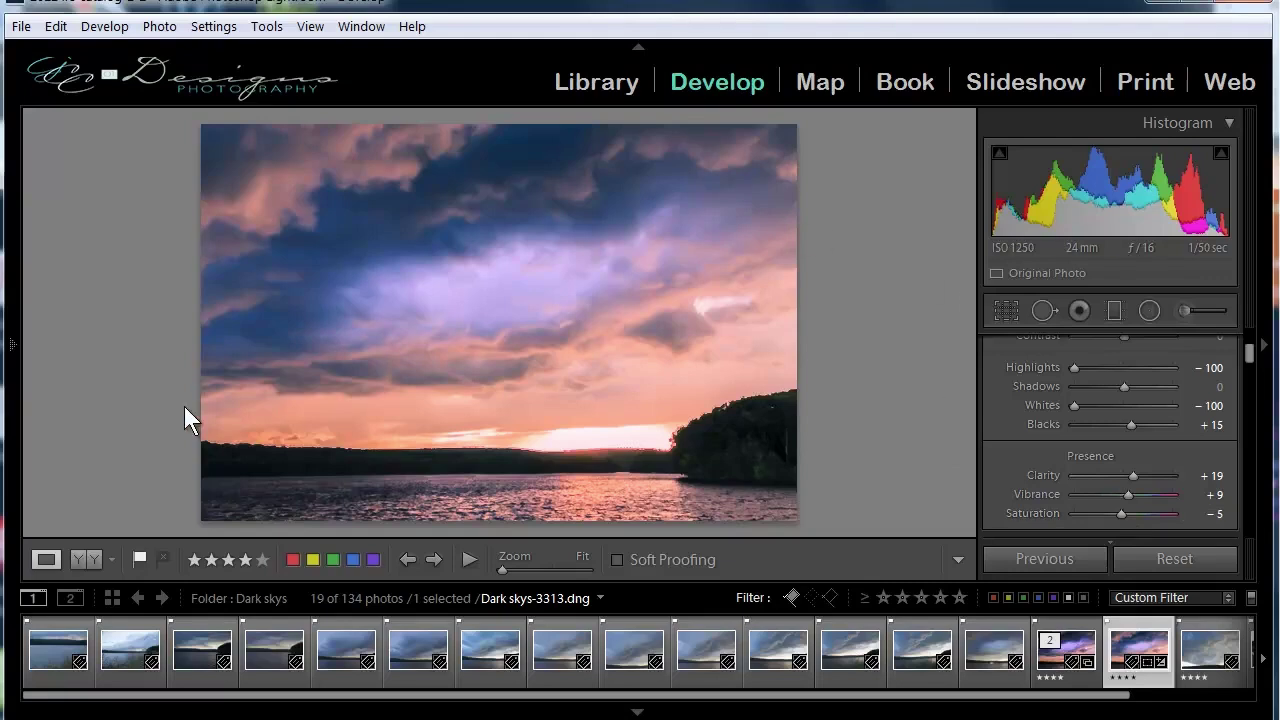
click(87, 560)
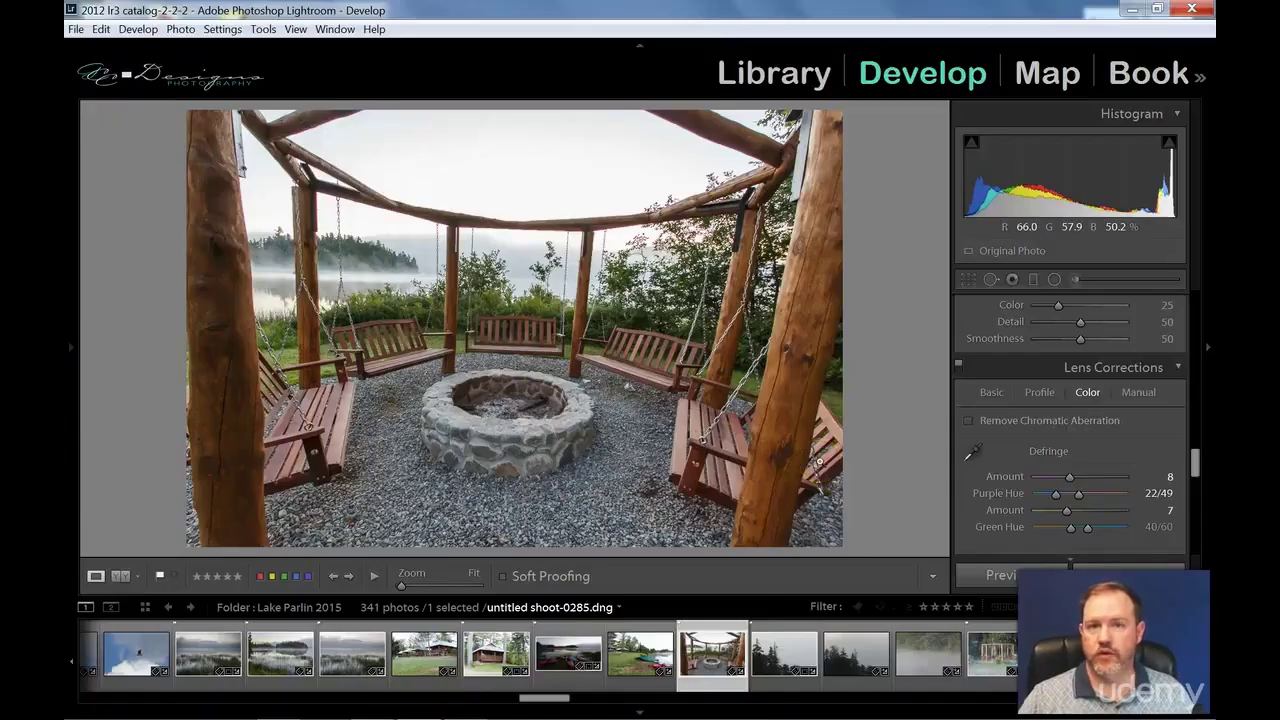
Step: Inspect the foliage and log beam edges against the bright sky at 1:1 in the fire-pit photo
click(819, 462)
click(500, 314)
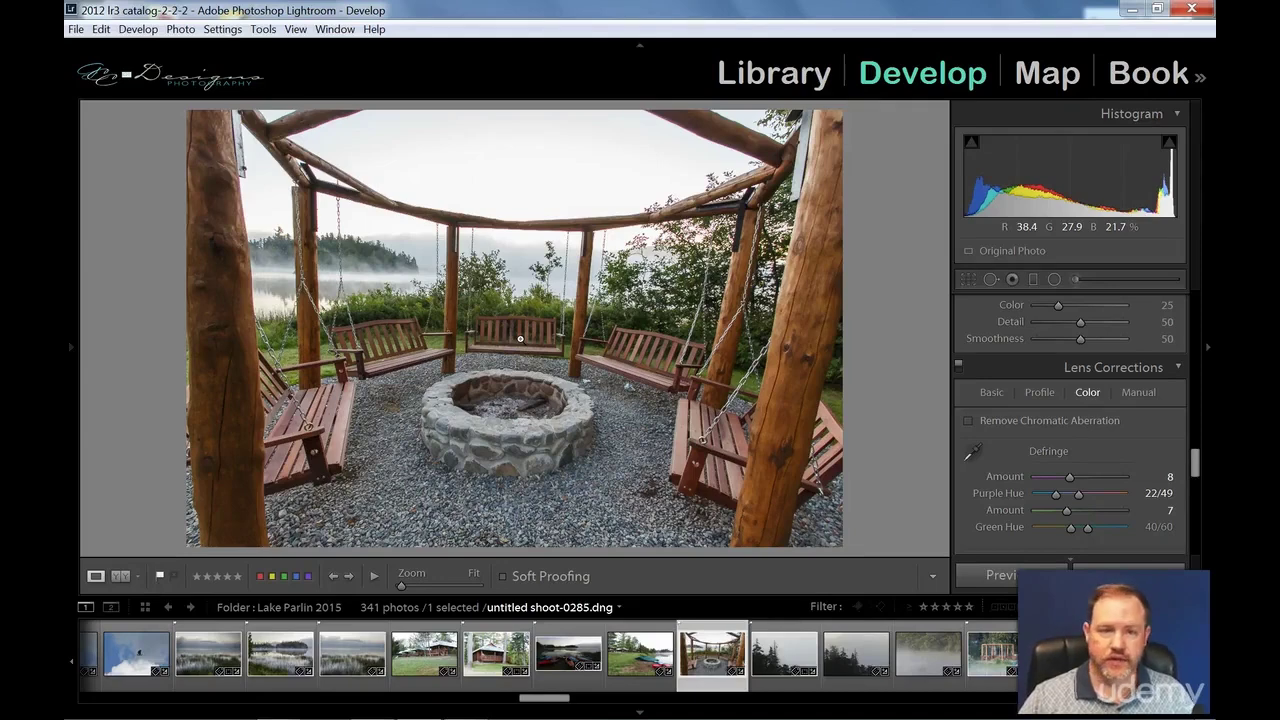
click(530, 339)
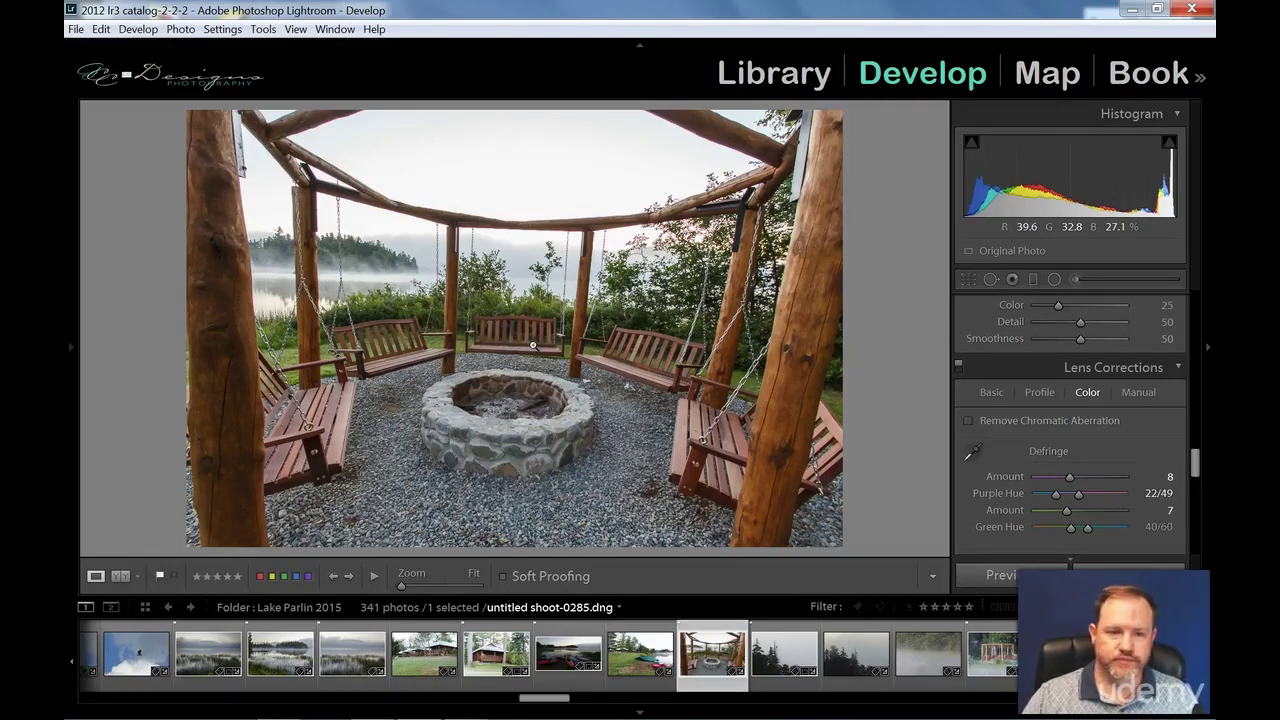
click(533, 346)
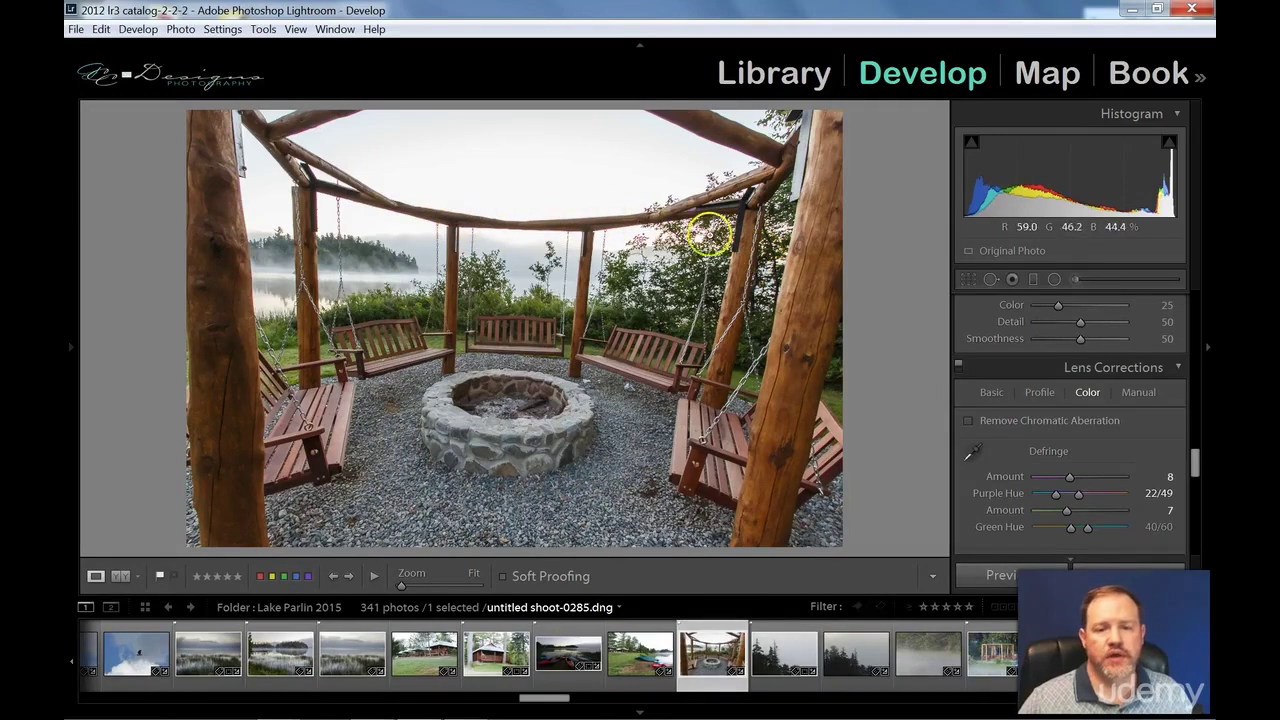
click(696, 237)
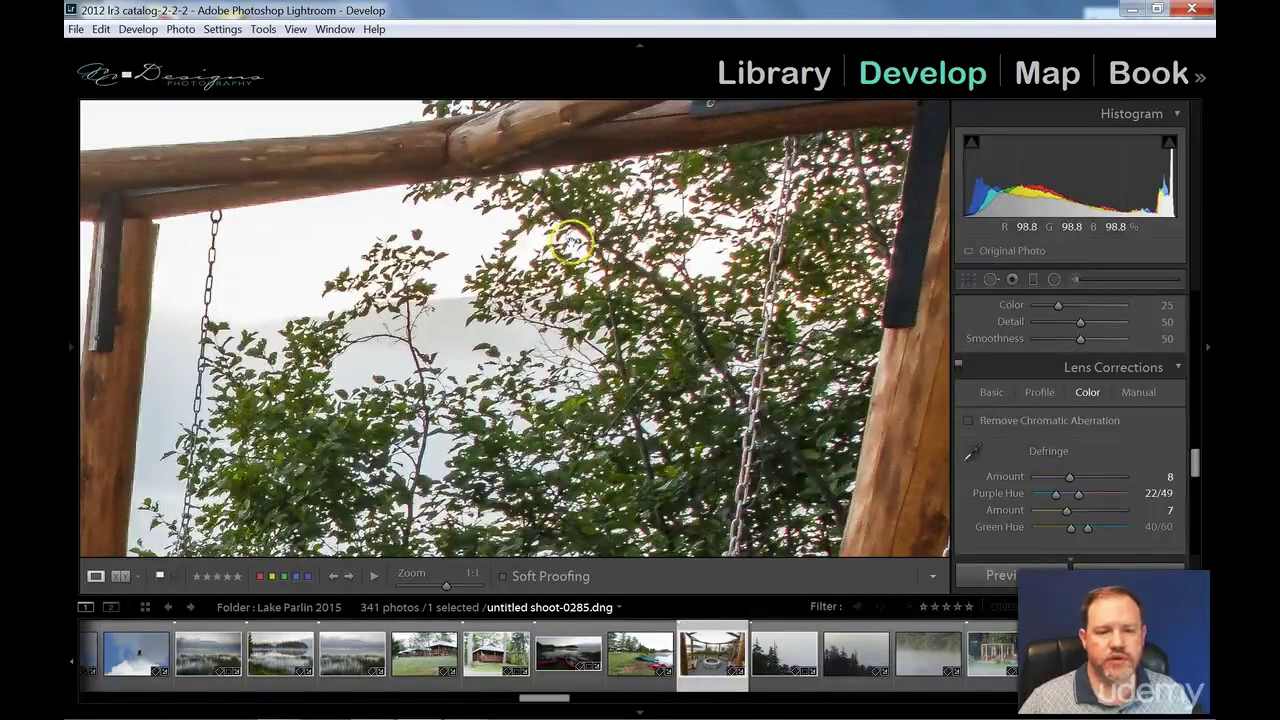
drag(317, 200, 849, 314)
drag(666, 369, 451, 366)
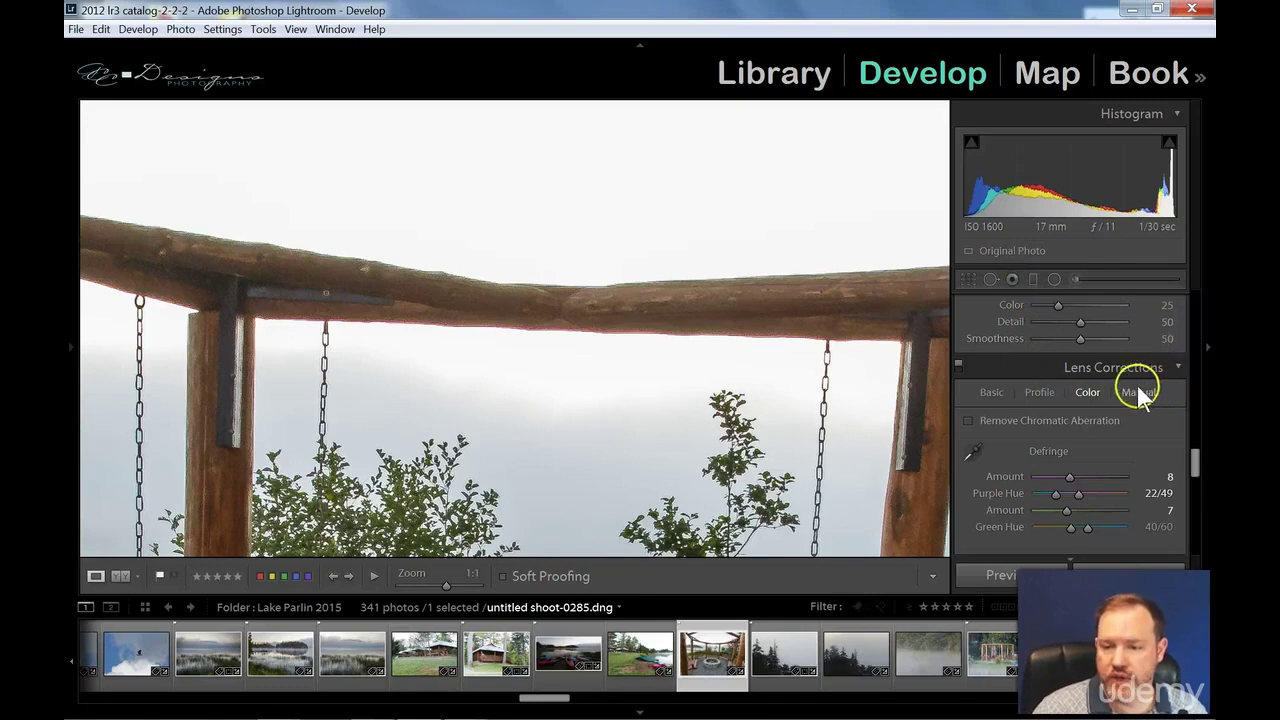
Step: Turn on Remove Chromatic Aberration for the fire-pit photo in the lens corrections and check the log beam edges
click(991, 392)
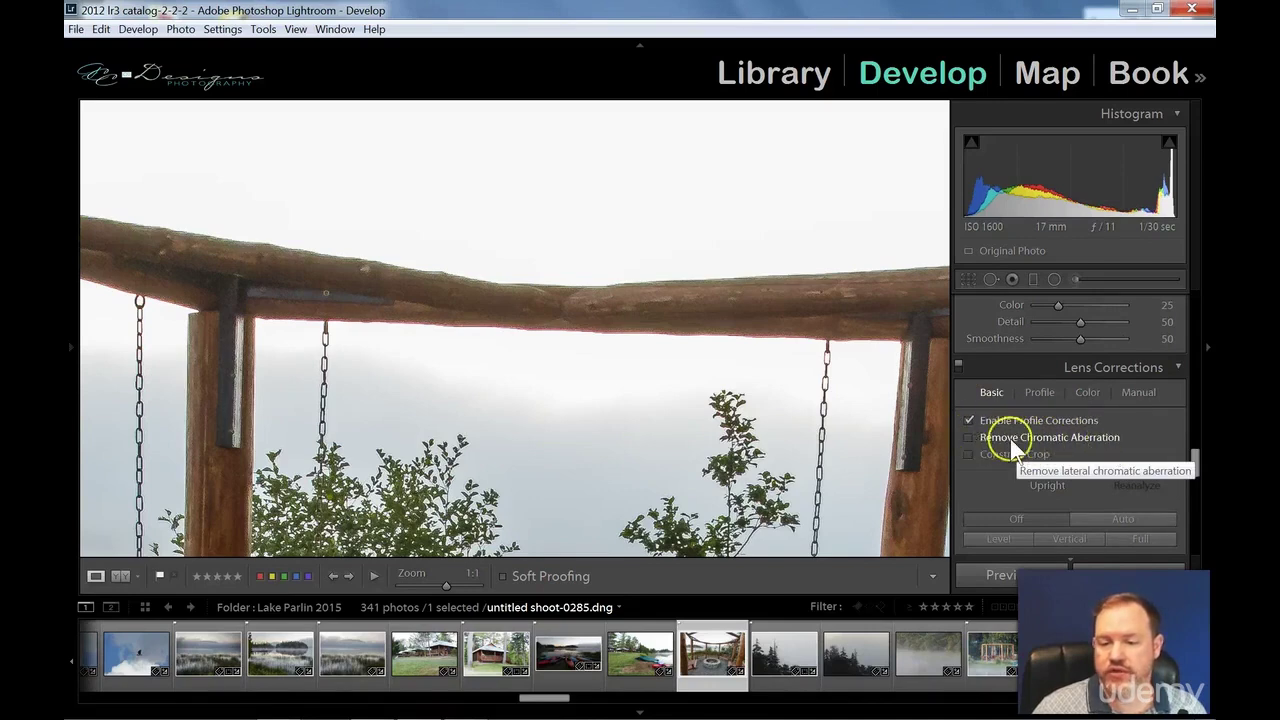
click(1078, 390)
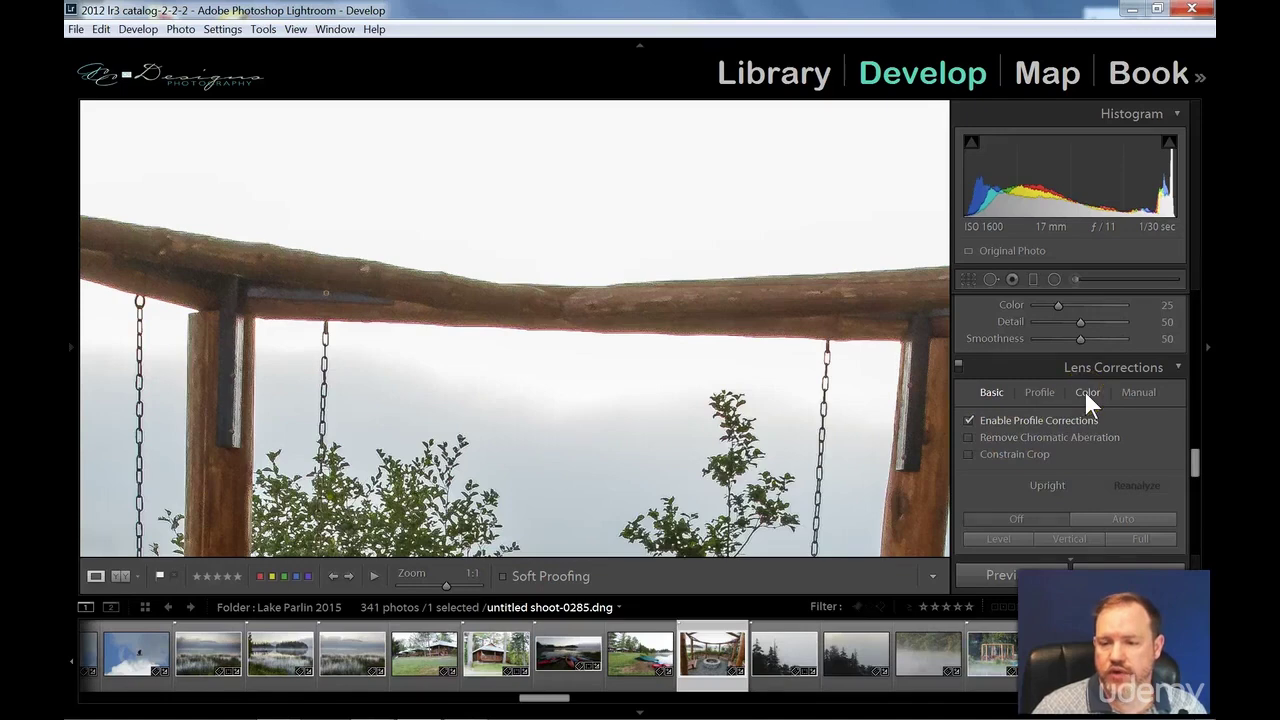
click(1084, 390)
scroll(1014, 466, down, 2)
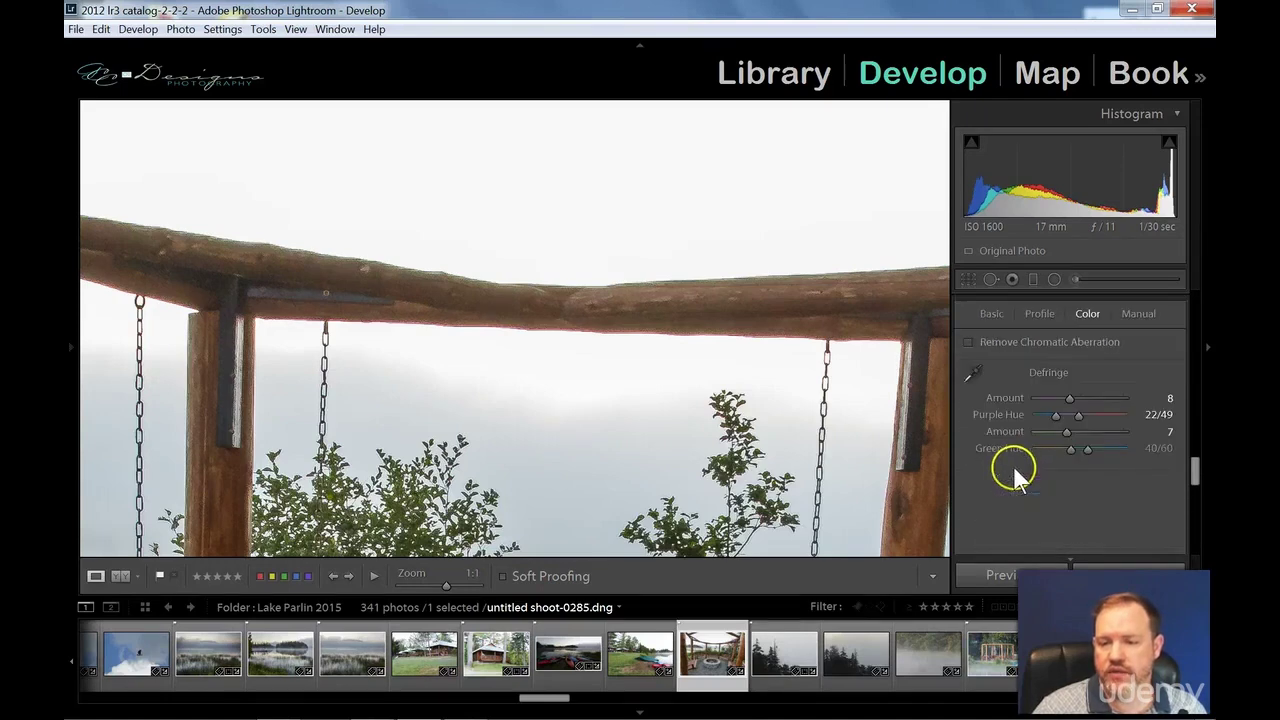
click(972, 343)
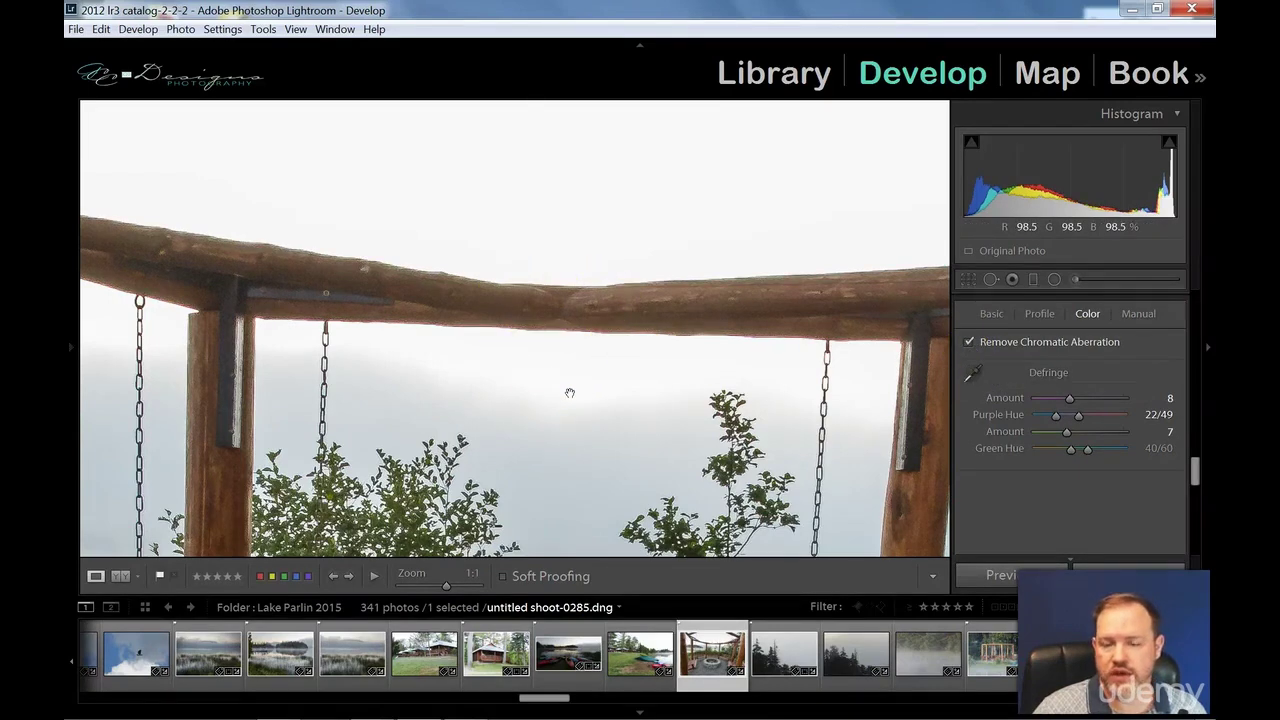
click(540, 339)
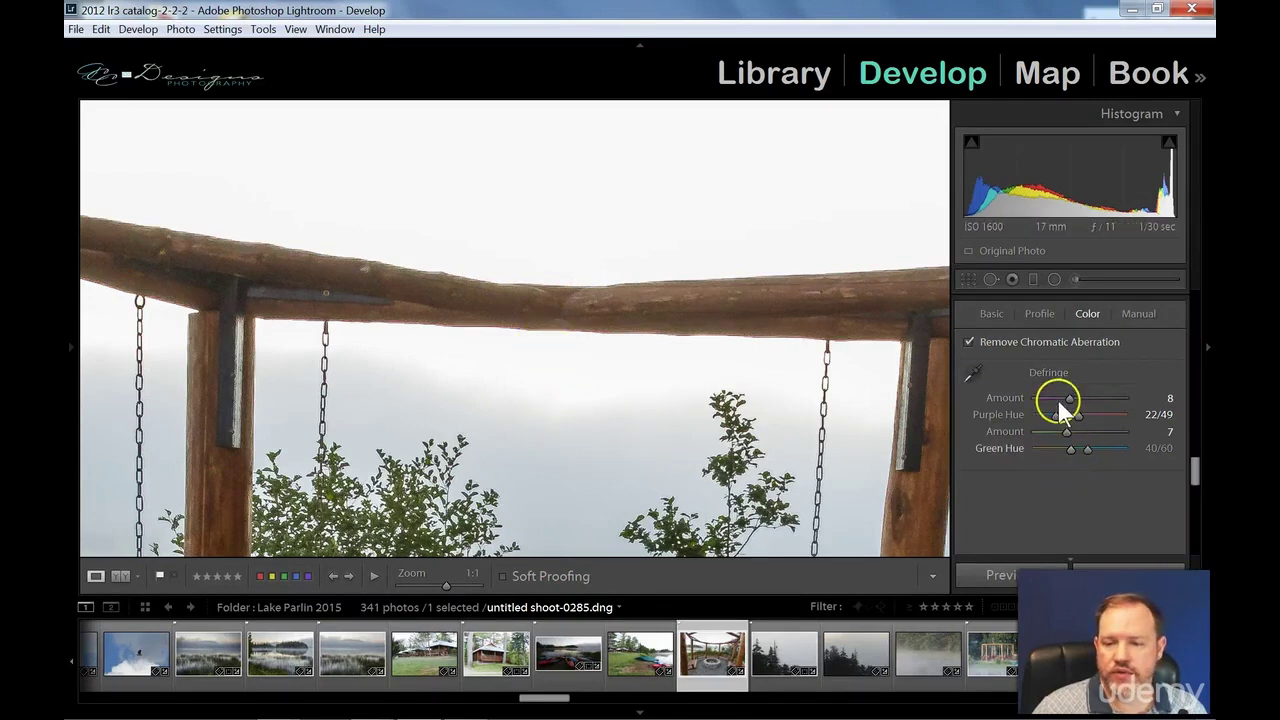
Step: Set Defringe to purple Amount 11, green Amount 10 and Green Hue 33/43, and view the whole fire-pit photo
drag(1070, 398, 1085, 401)
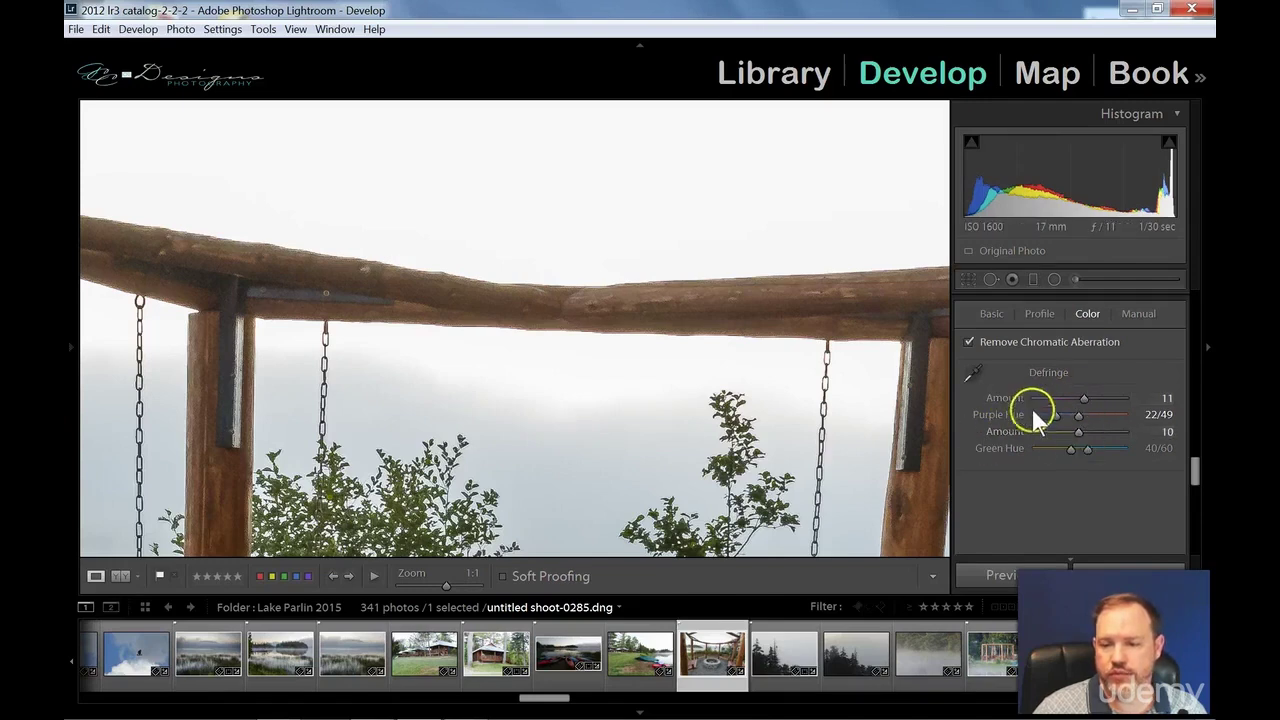
mouse_move(1071, 456)
mouse_down()
mouse_move(1108, 457)
mouse_move(1090, 460)
mouse_up()
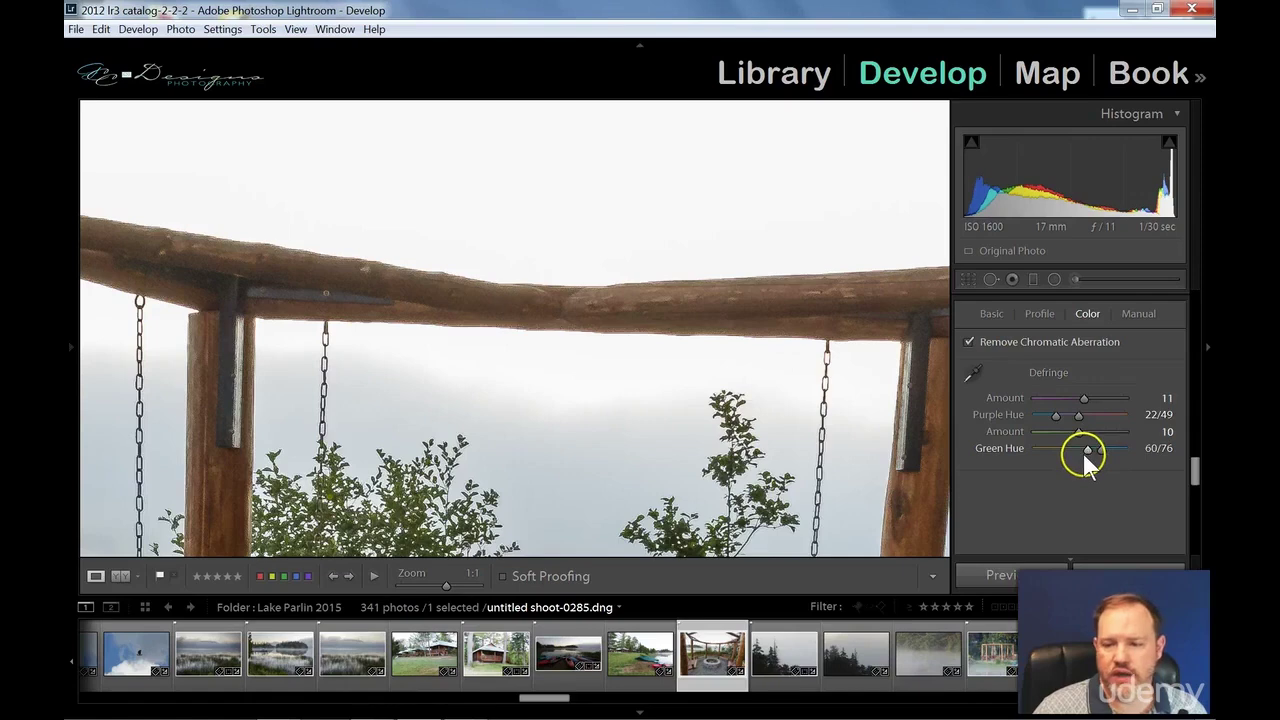
mouse_move(1088, 452)
mouse_down()
mouse_move(1051, 451)
mouse_move(1069, 453)
mouse_up()
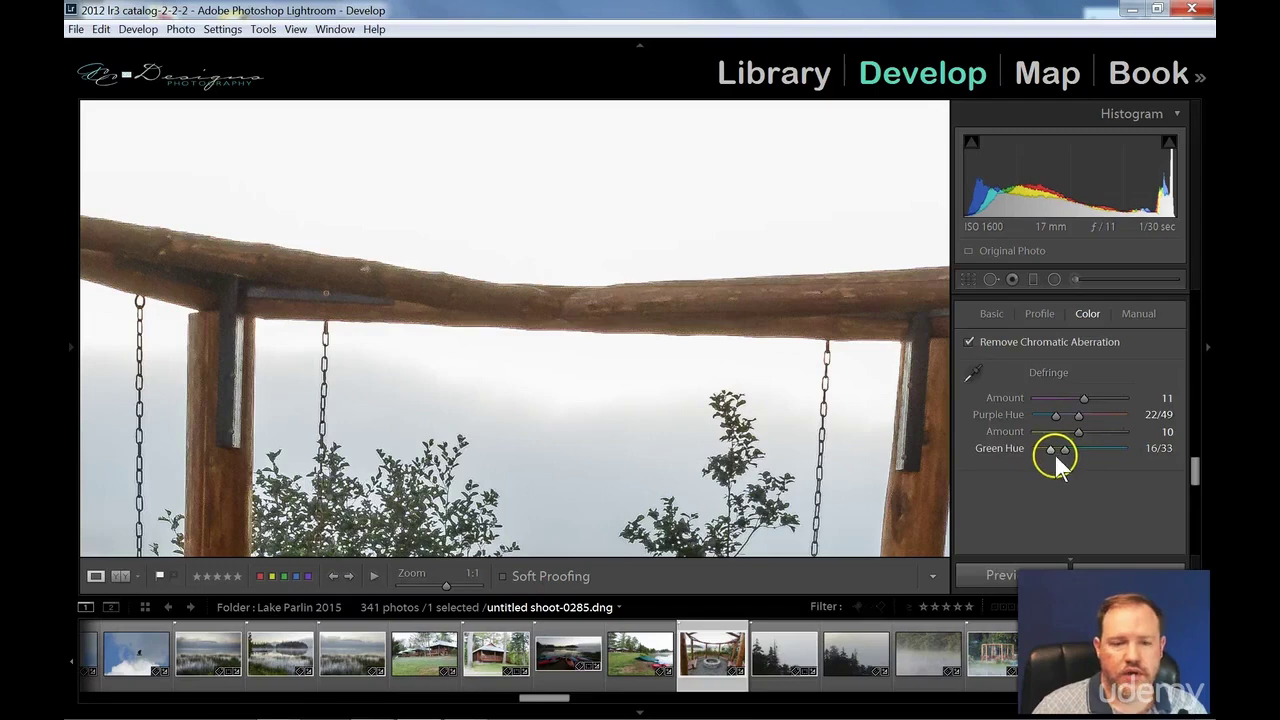
drag(1051, 451, 1066, 450)
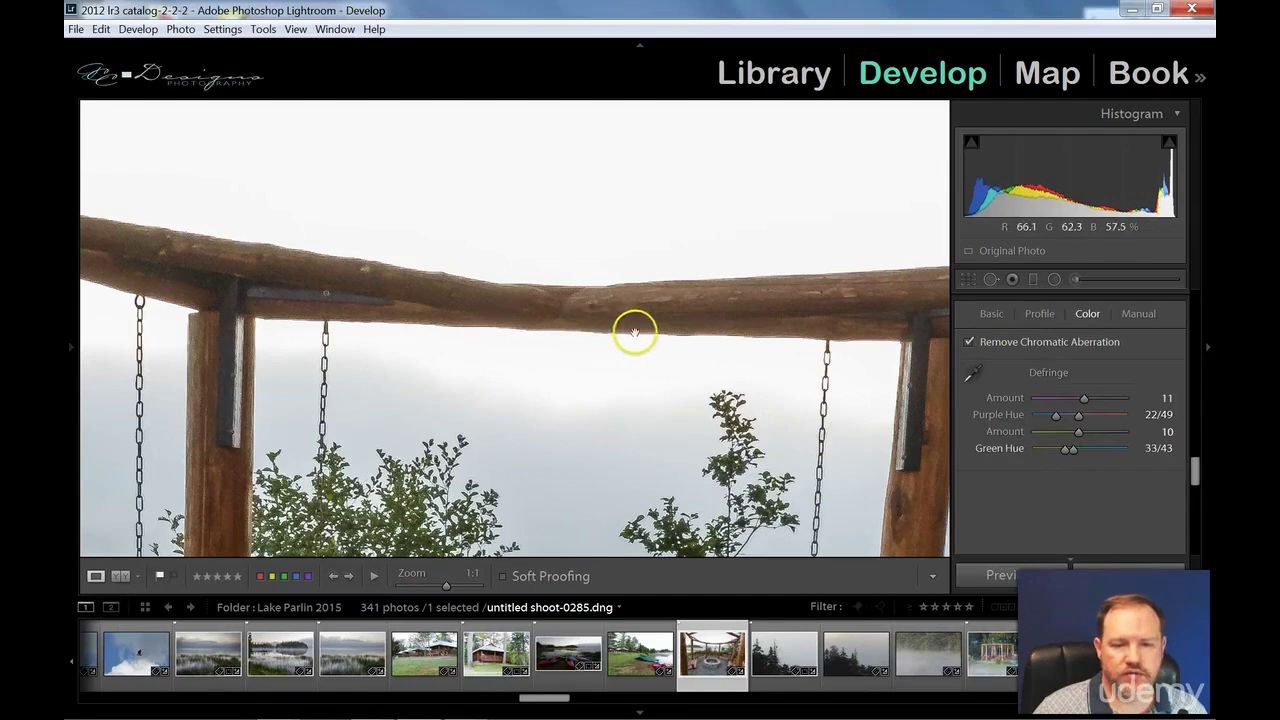
click(671, 403)
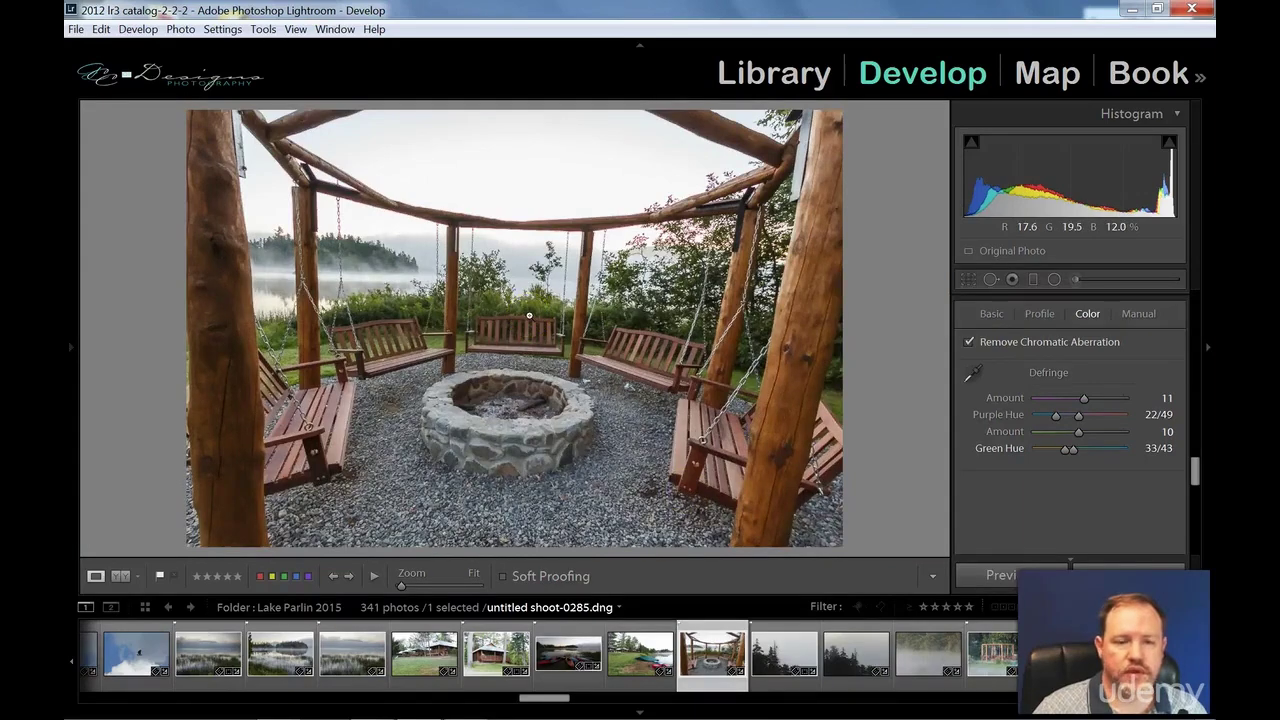
click(1059, 317)
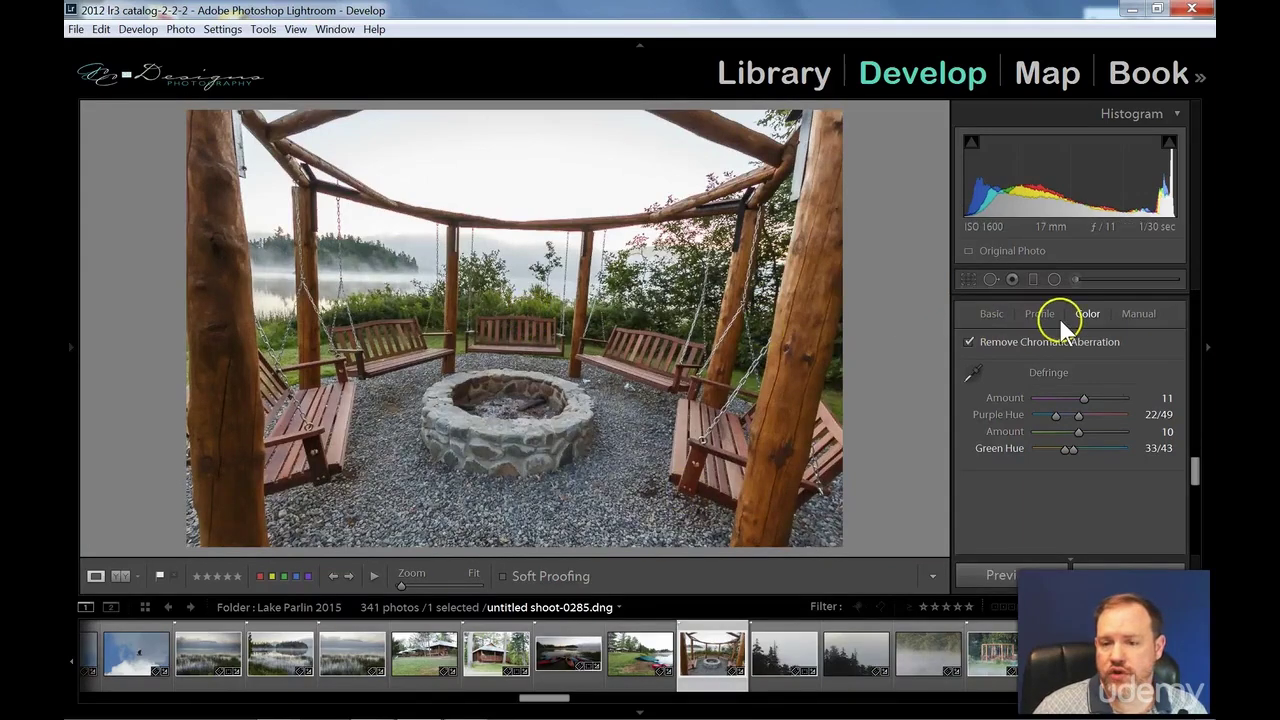
click(1014, 377)
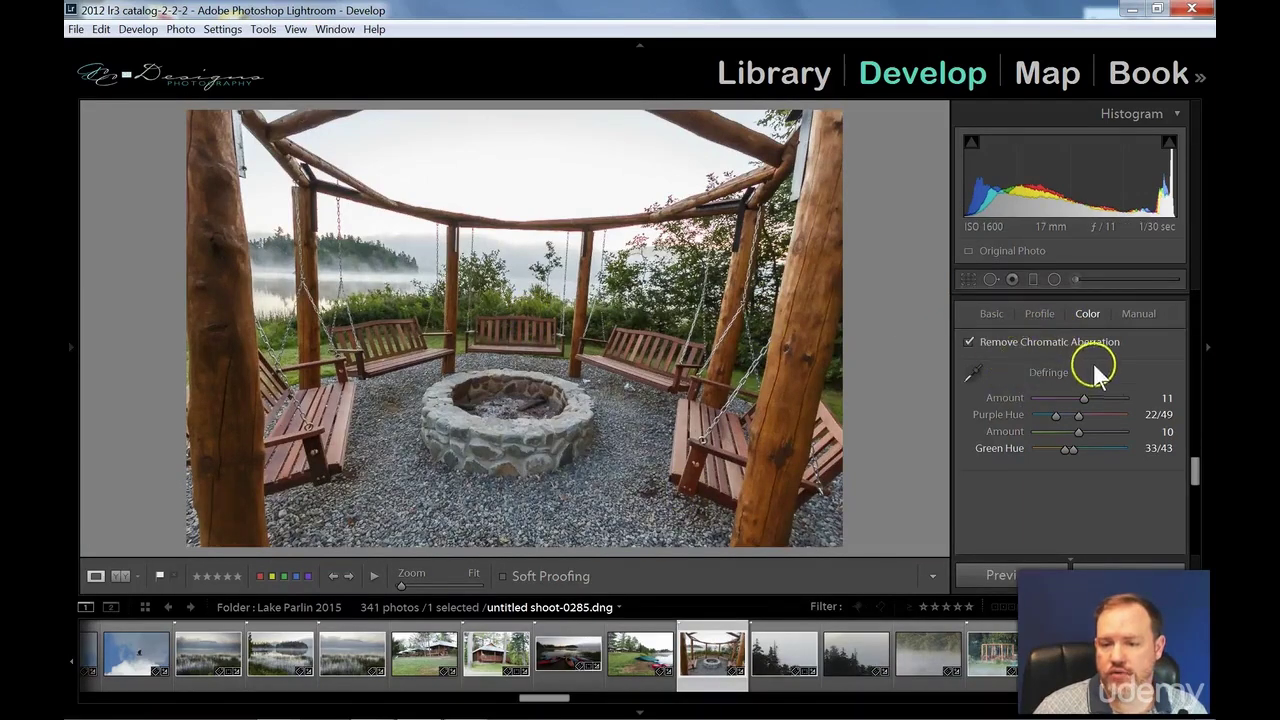
key(z)
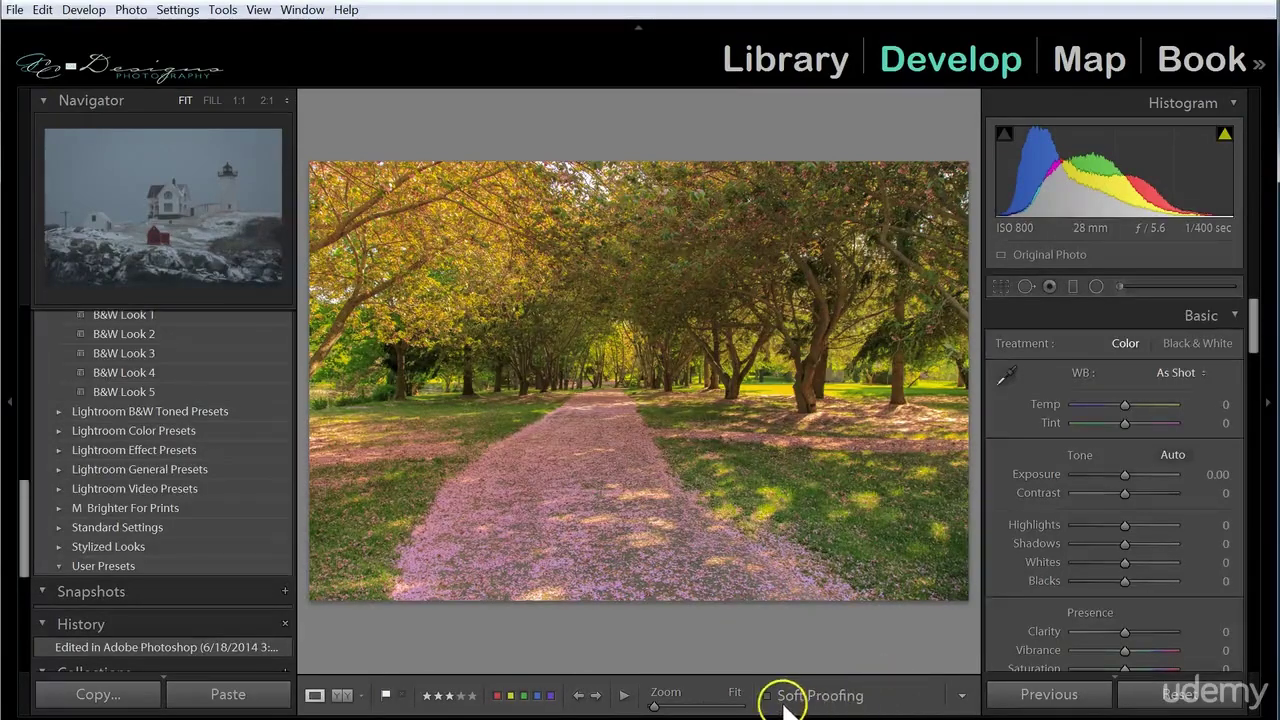
Step: Check the Soft Proofing entry among the toolbar's content options, and hide and redisplay the toolbar beneath the tree-lined path photo
click(962, 698)
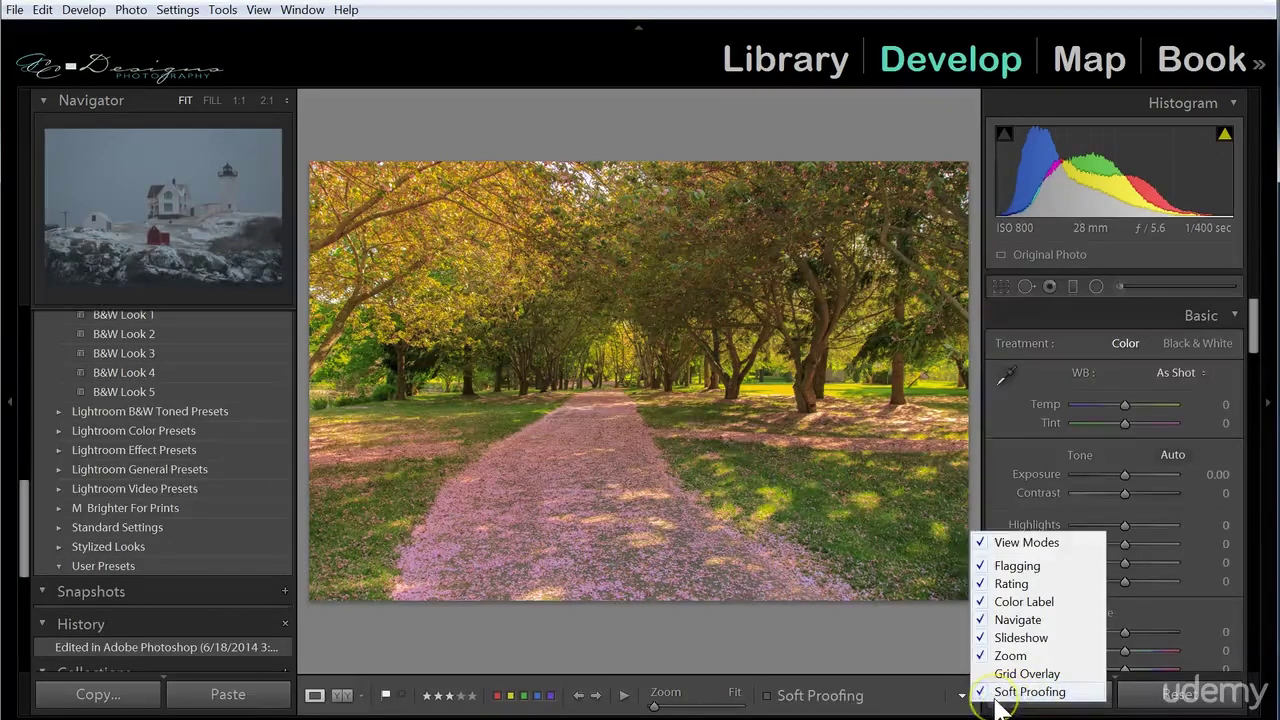
click(831, 645)
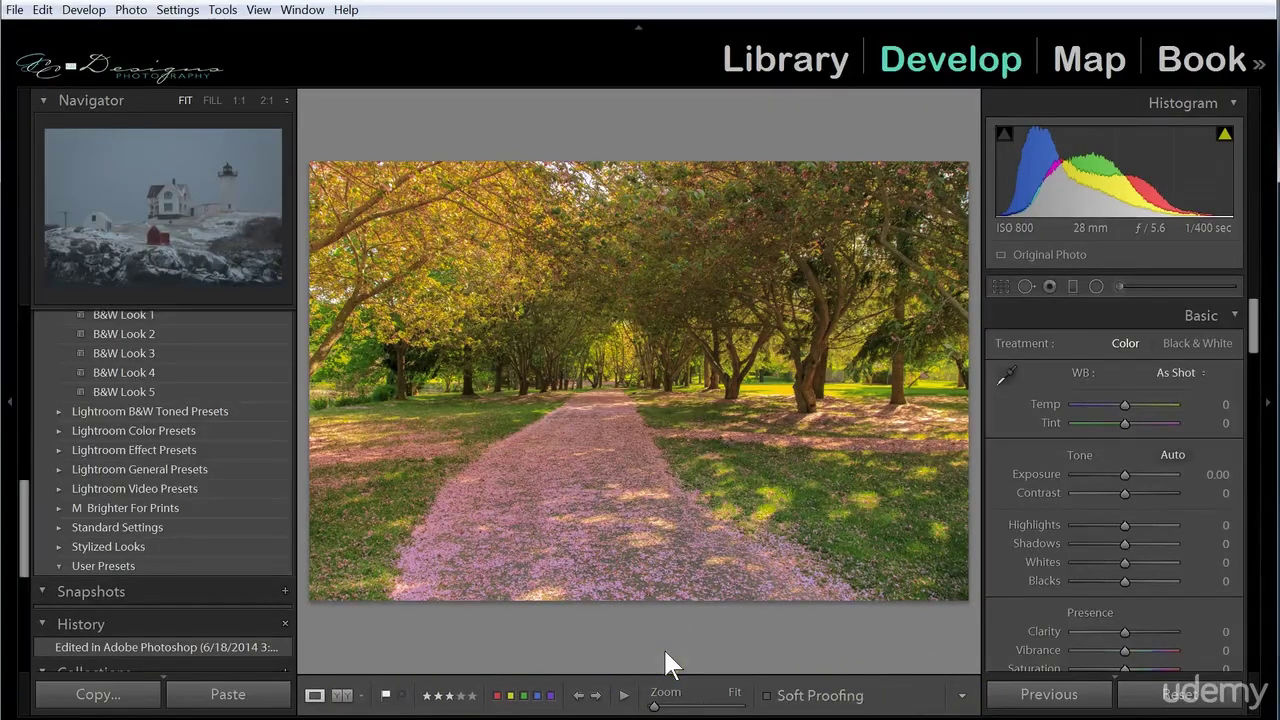
key(t)
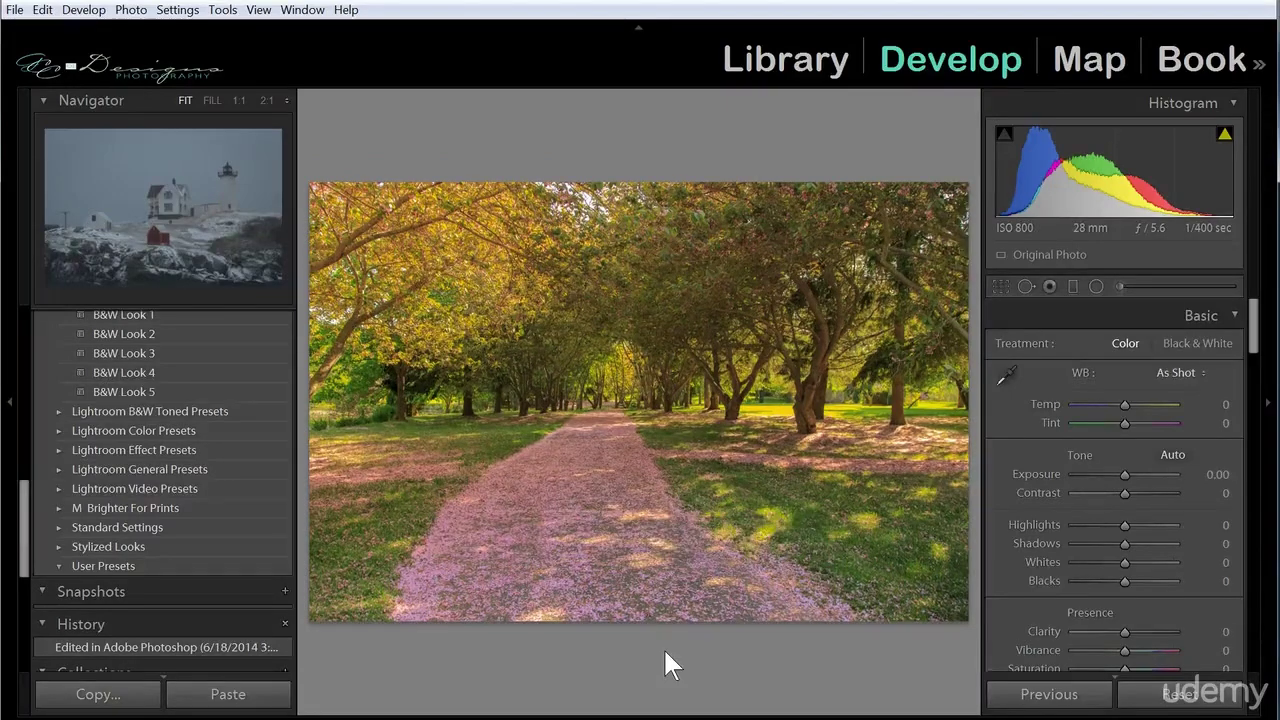
key(t)
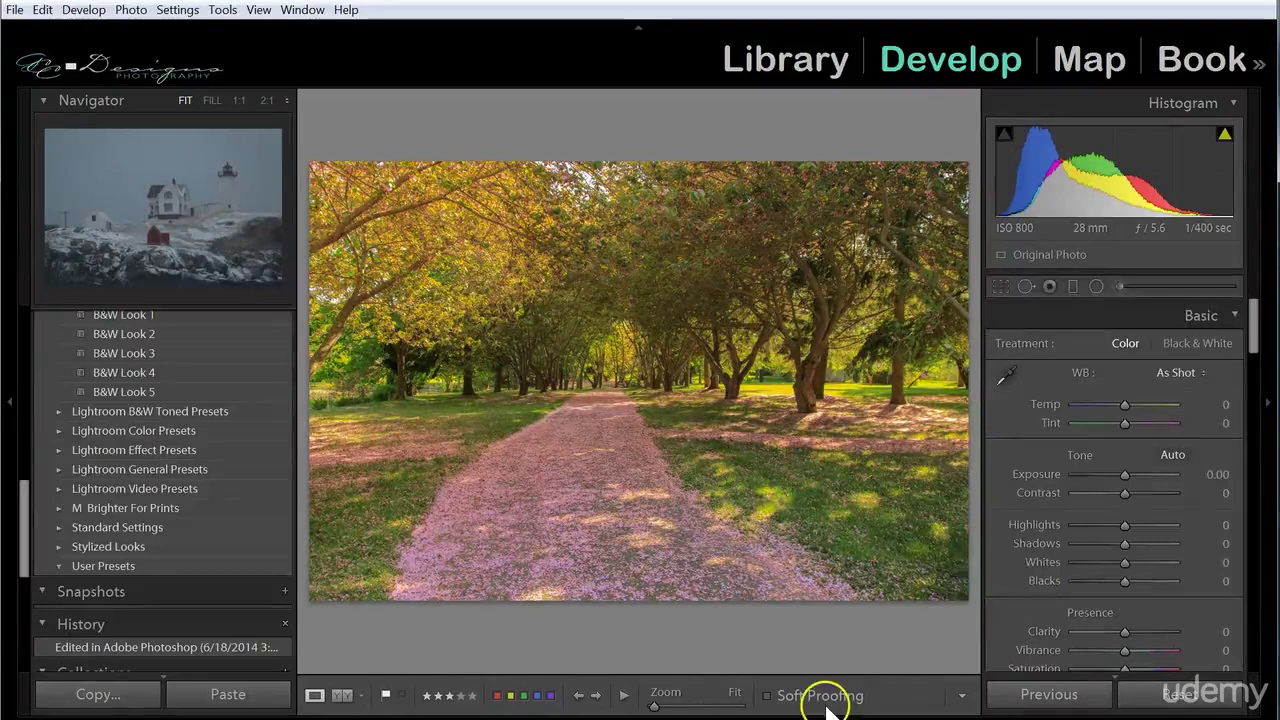
click(963, 695)
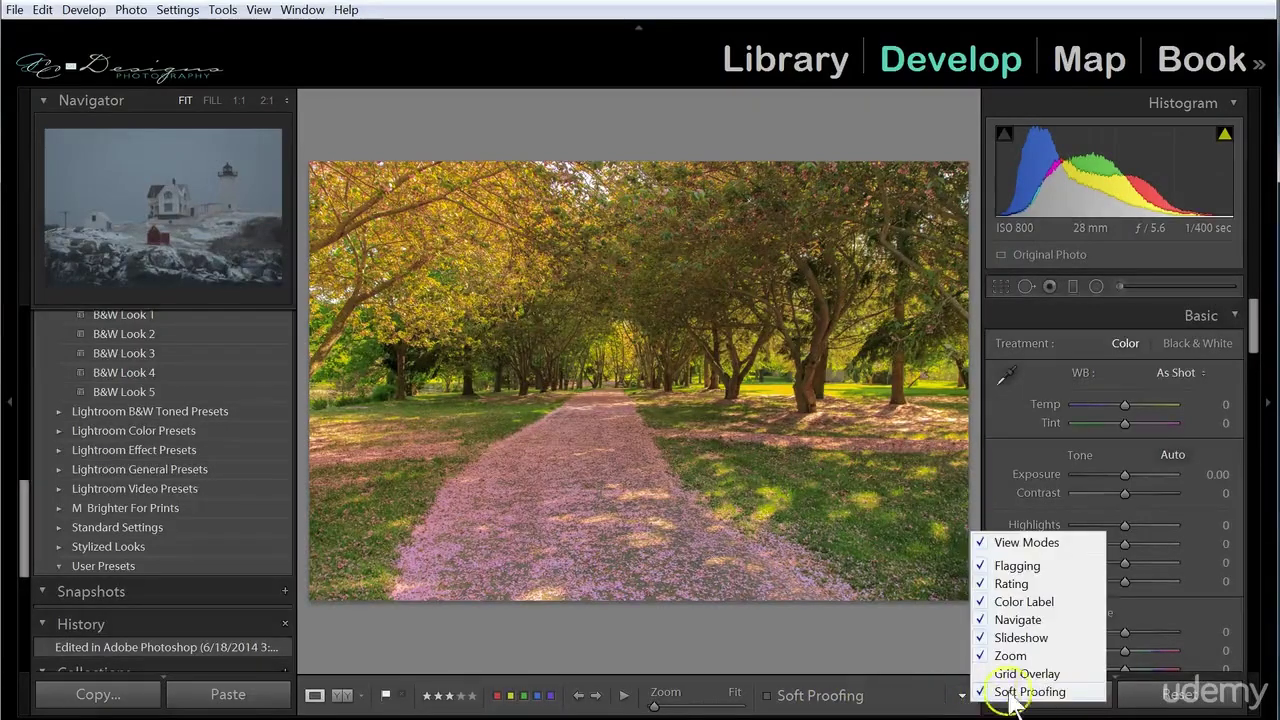
click(935, 700)
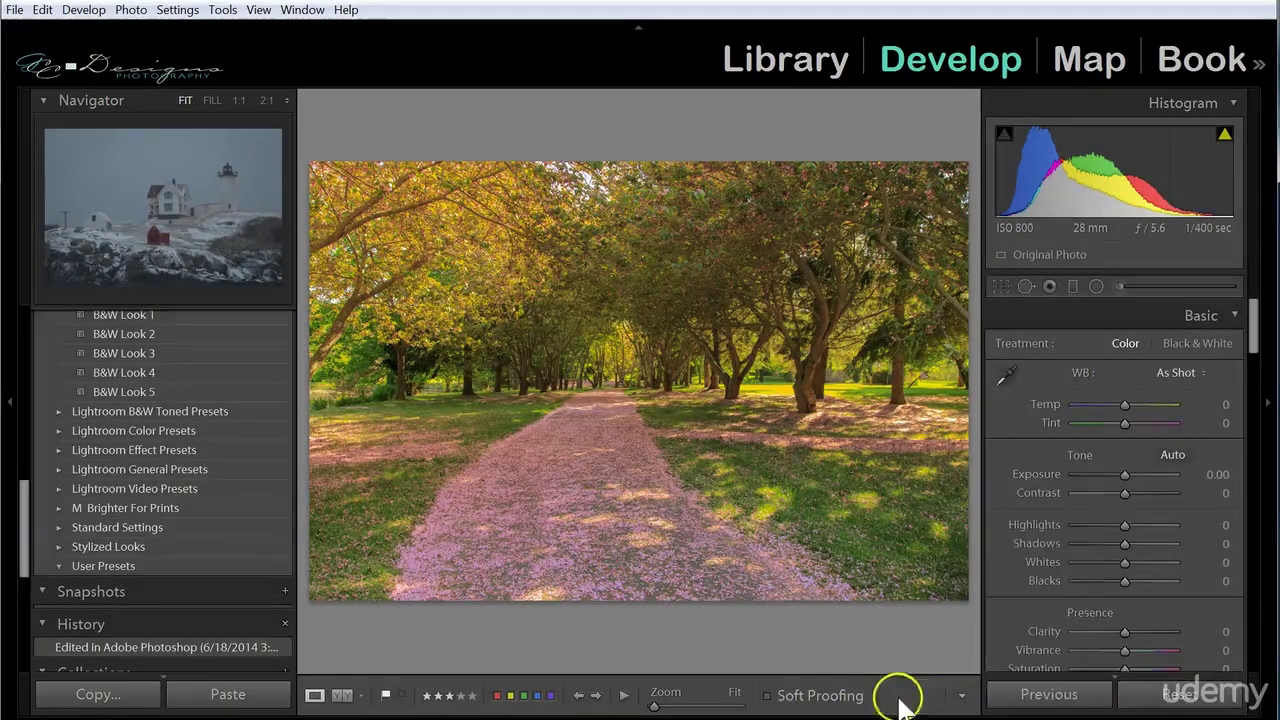
Step: Turn on Soft Proofing and create a proof copy of the path photo using the HFA_Can9000_PK_FABaryta profile with Simulate Paper & Ink
click(766, 693)
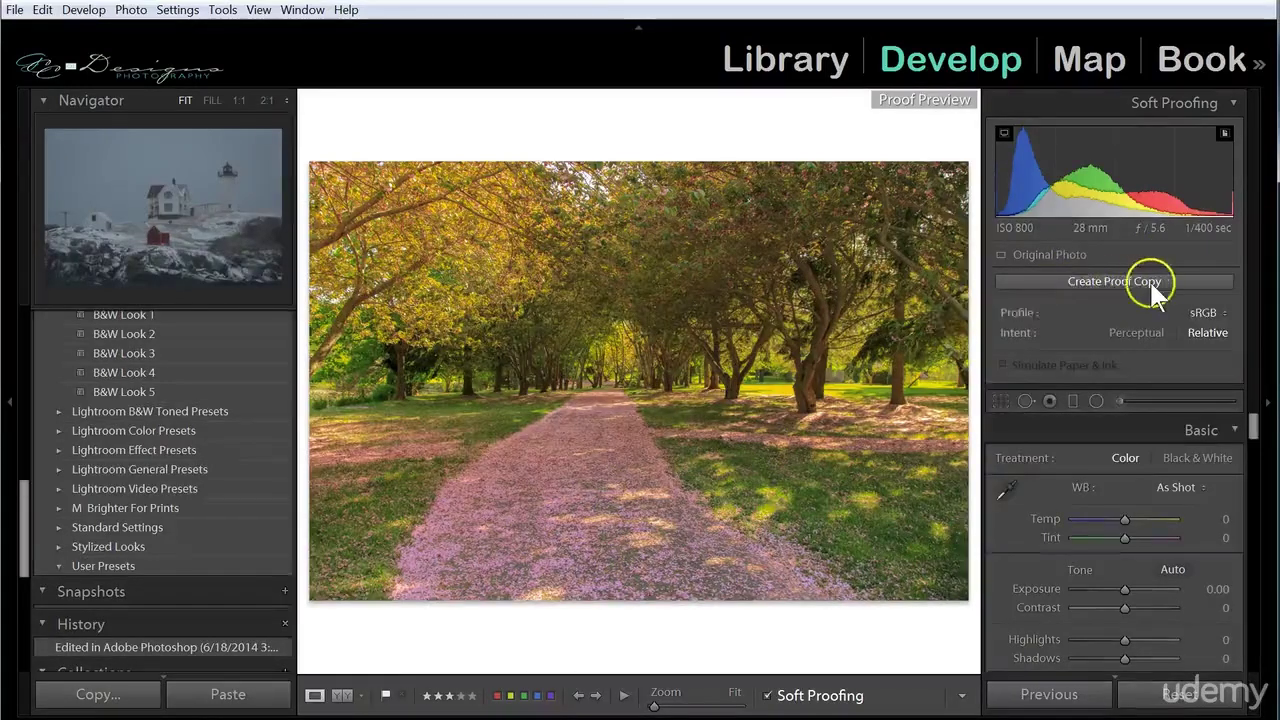
click(1082, 280)
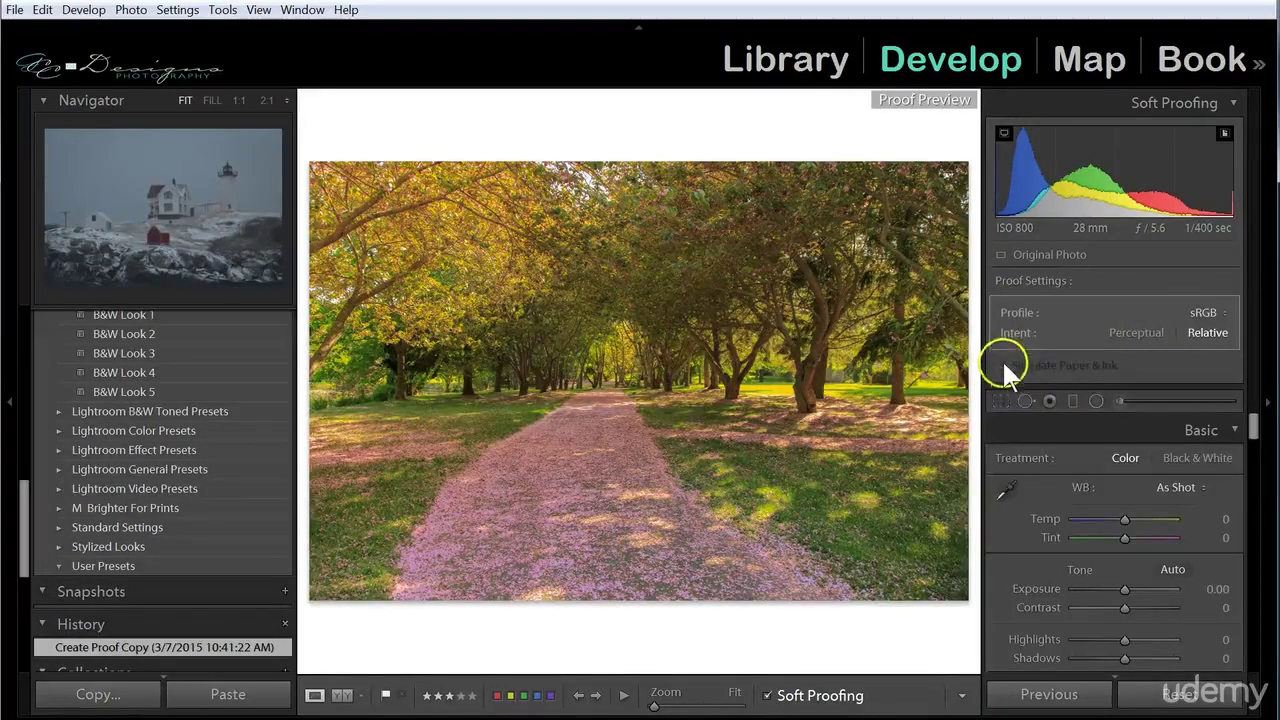
click(1219, 310)
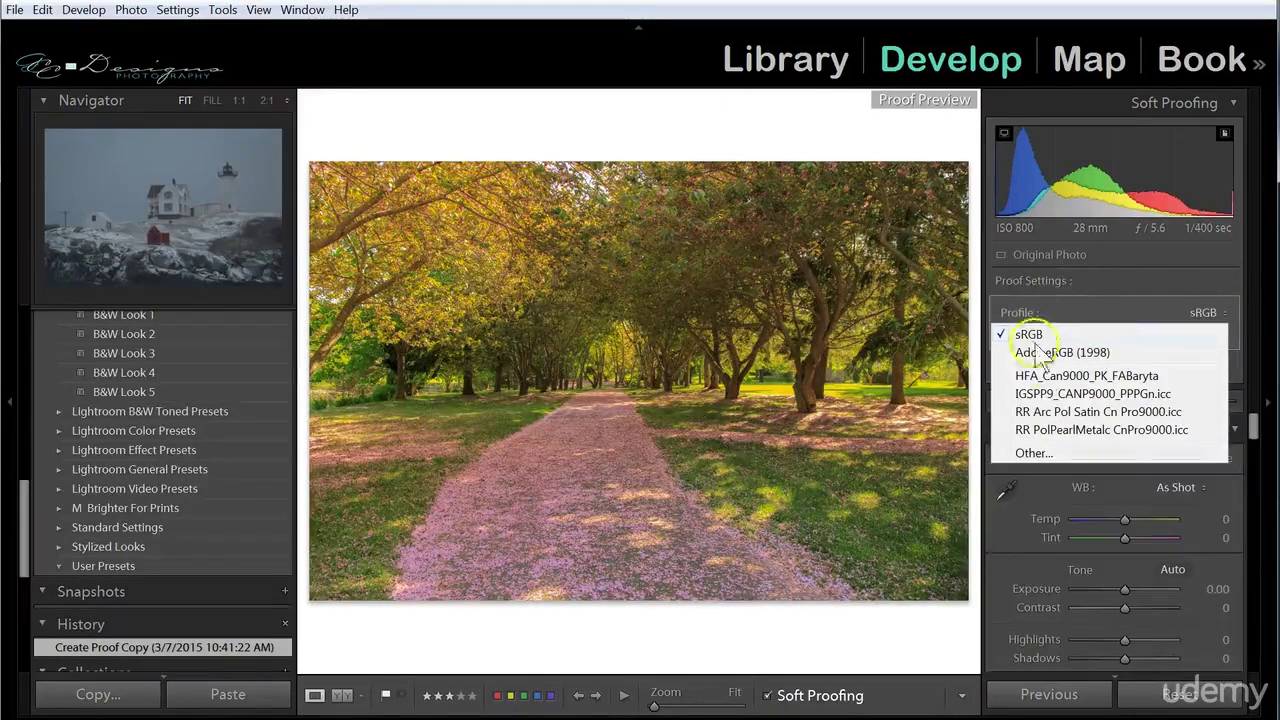
click(1124, 377)
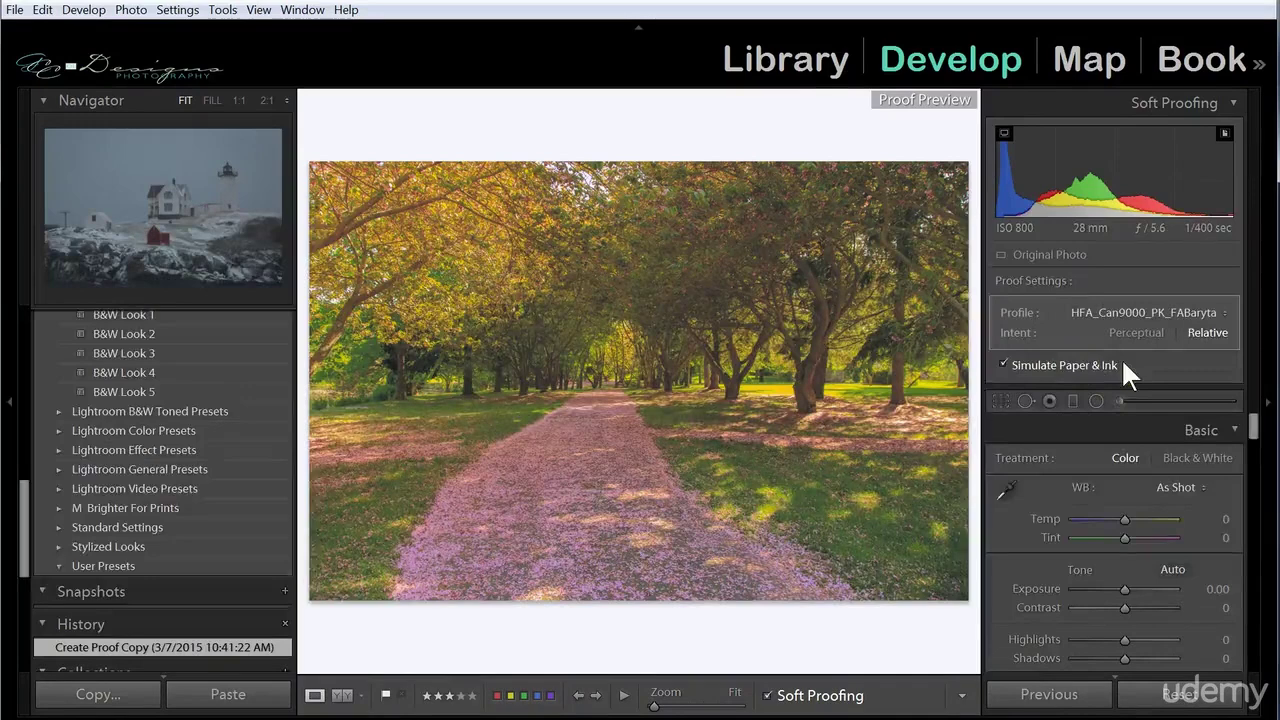
Step: Examine the monitor gamut warning and the destination gamut warning on the proof copy, and turn both off
click(1004, 133)
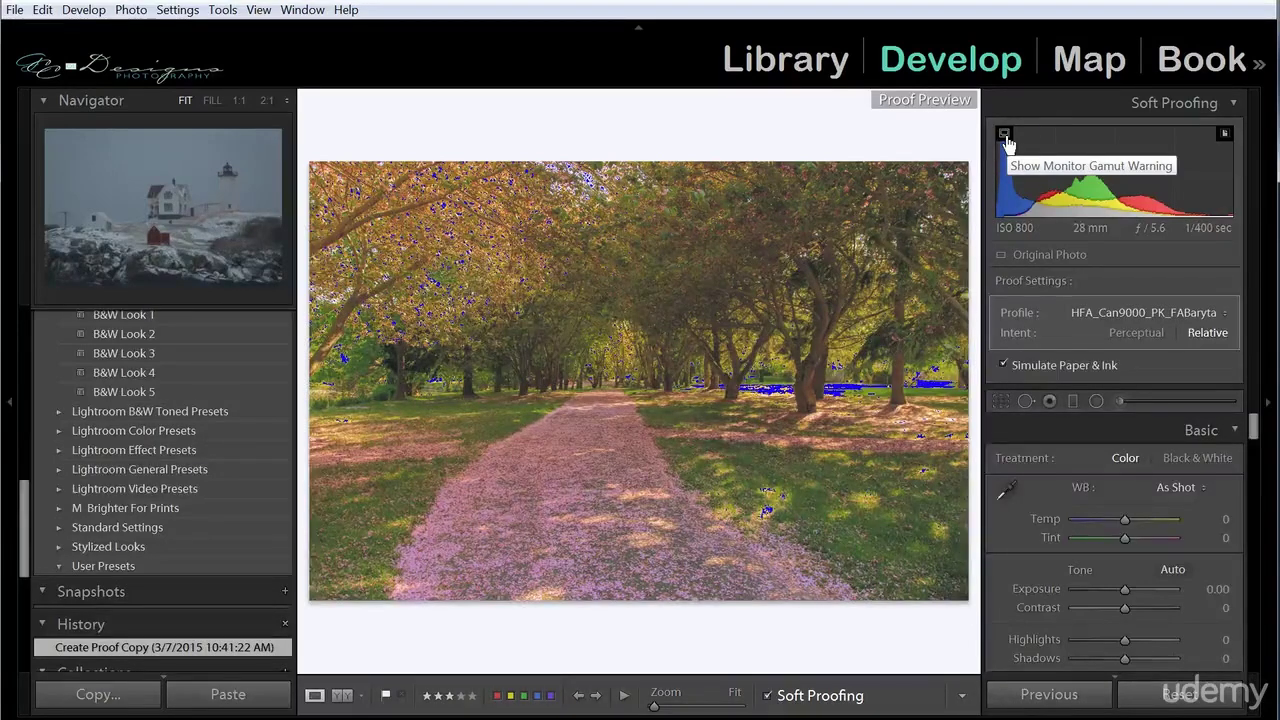
click(1005, 138)
click(1223, 136)
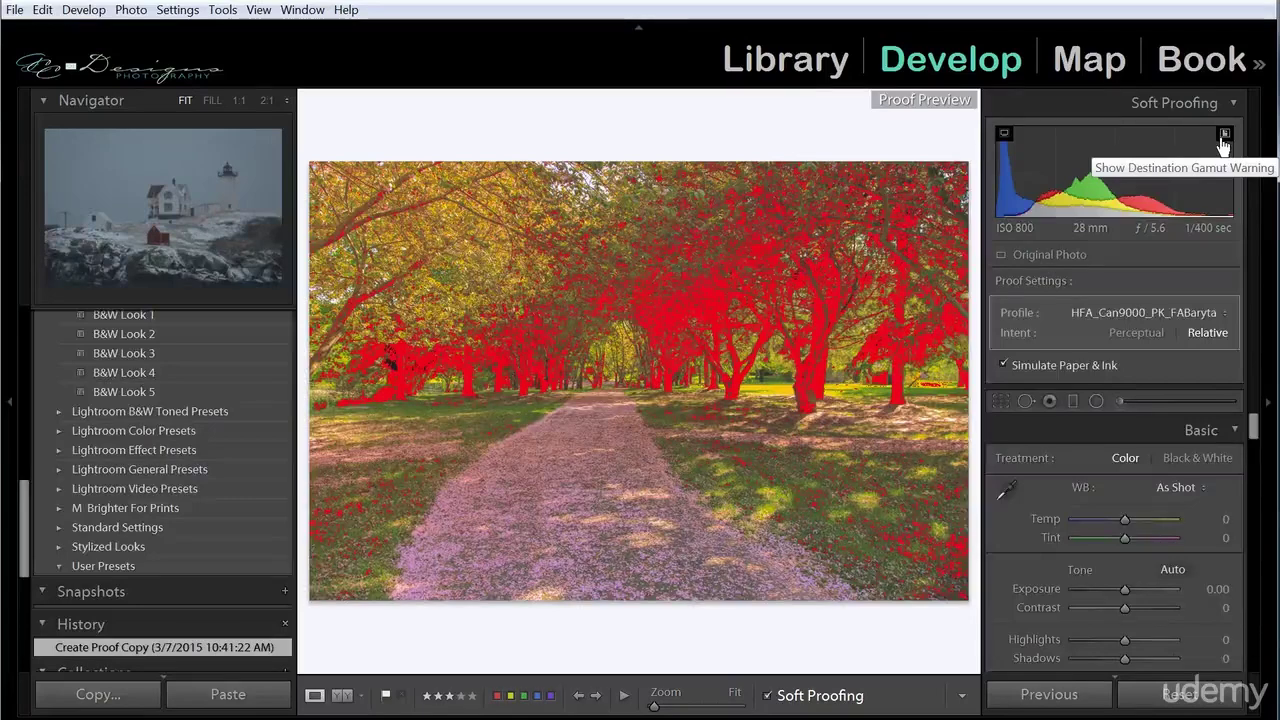
click(1224, 134)
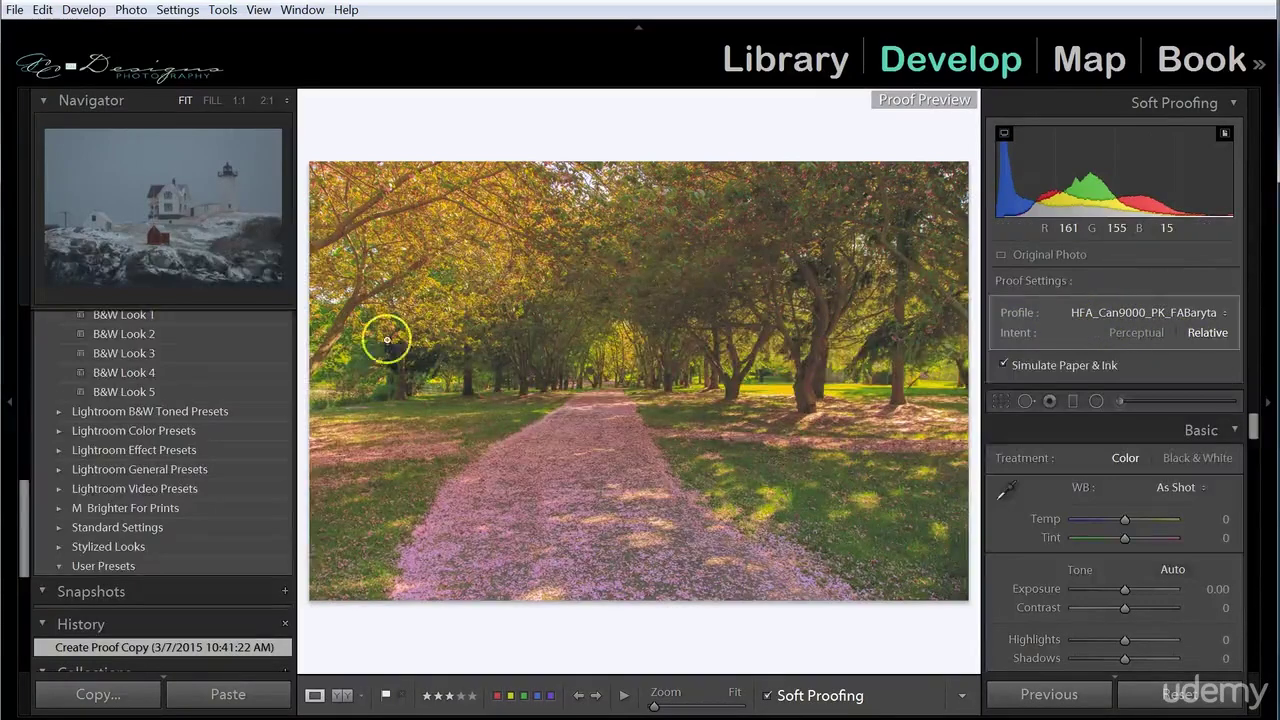
Step: Try the RR PolPearlMetalc CnPro9000.icc proof profile and check its destination and monitor gamut warnings
click(1214, 313)
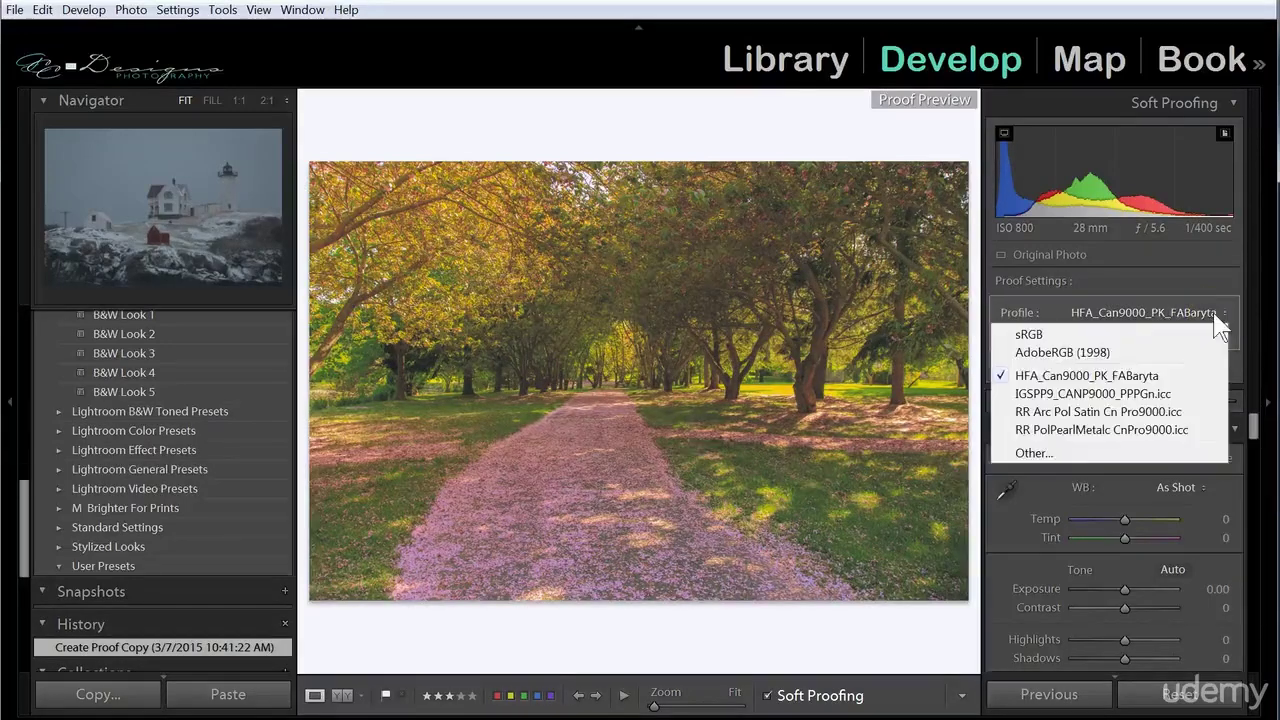
click(1075, 430)
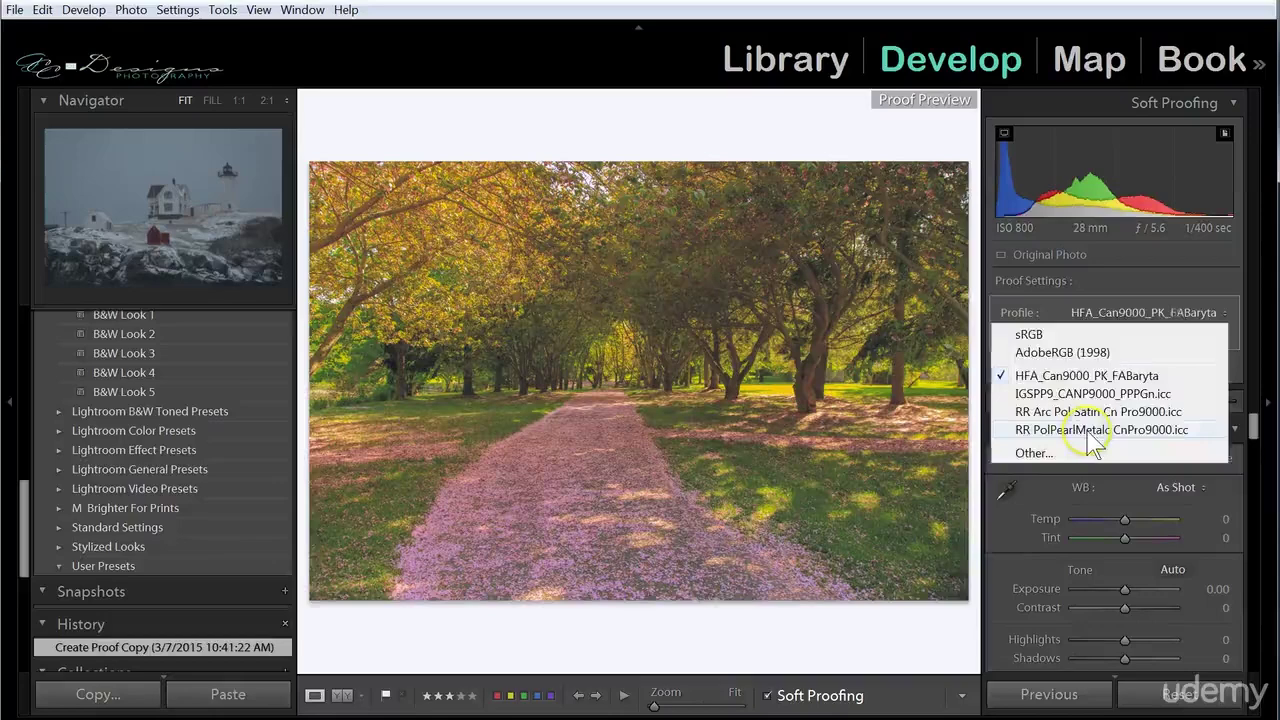
click(1083, 430)
click(1223, 135)
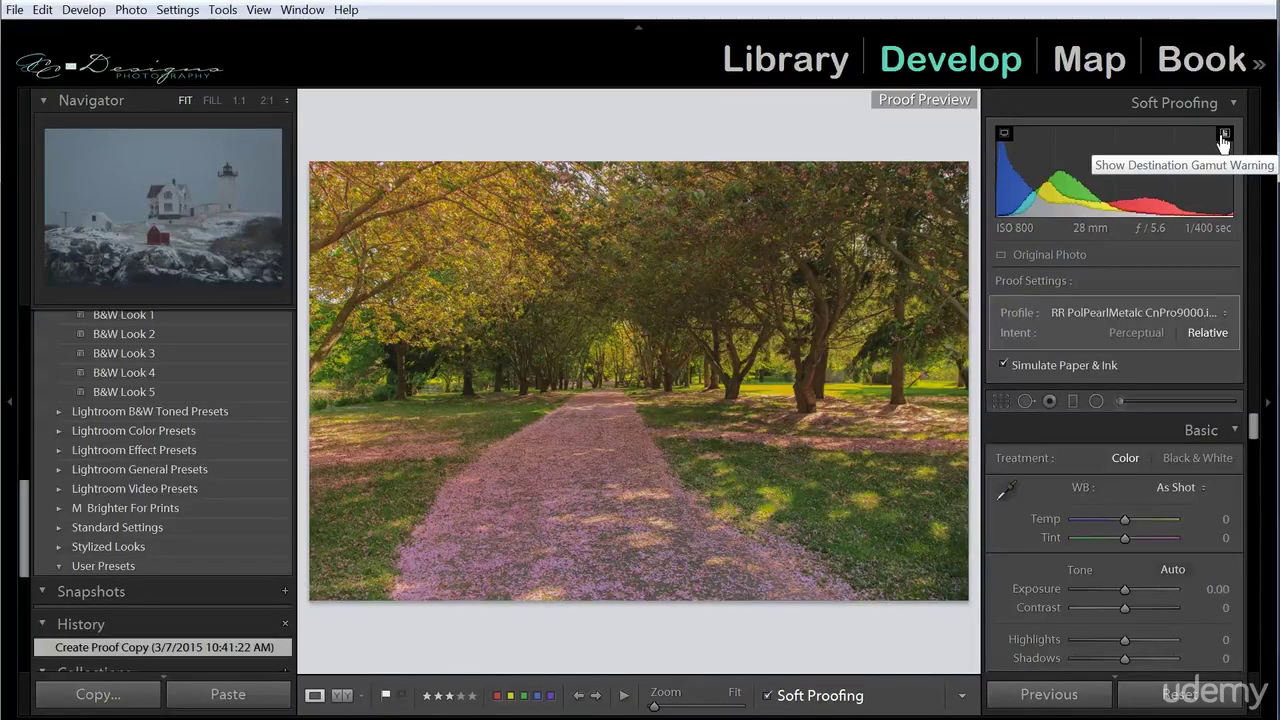
click(1003, 133)
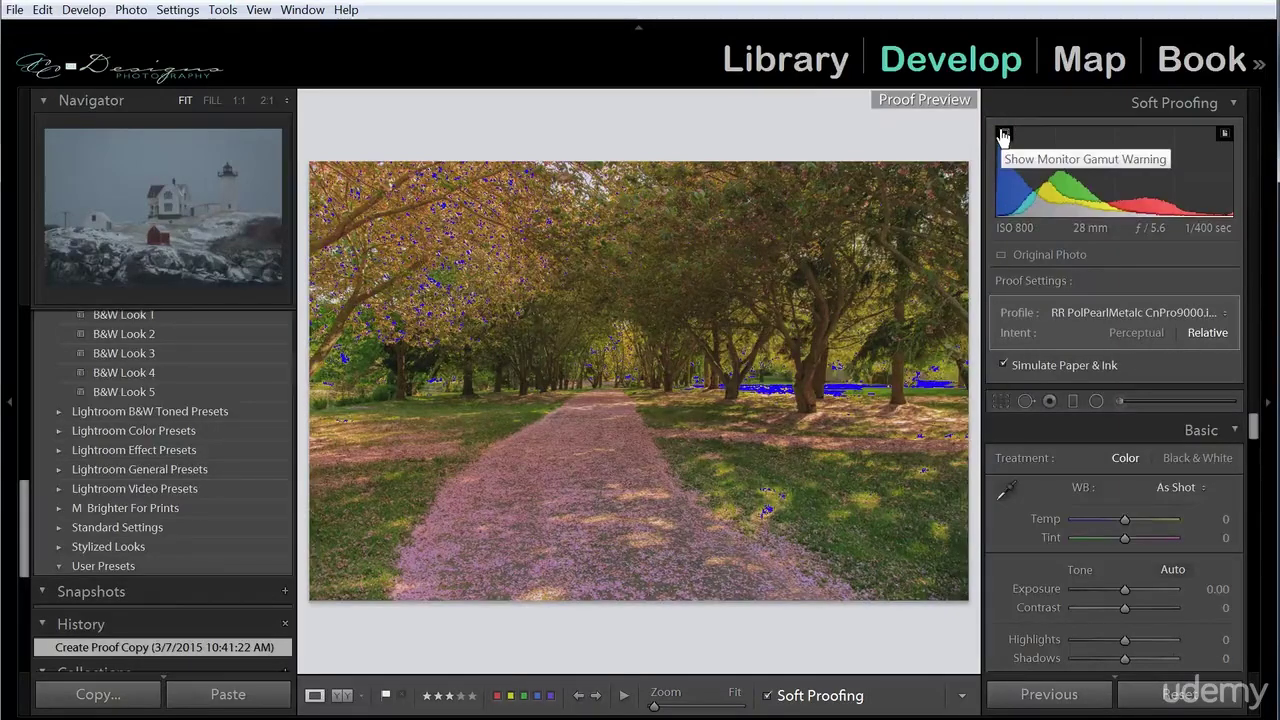
click(1003, 133)
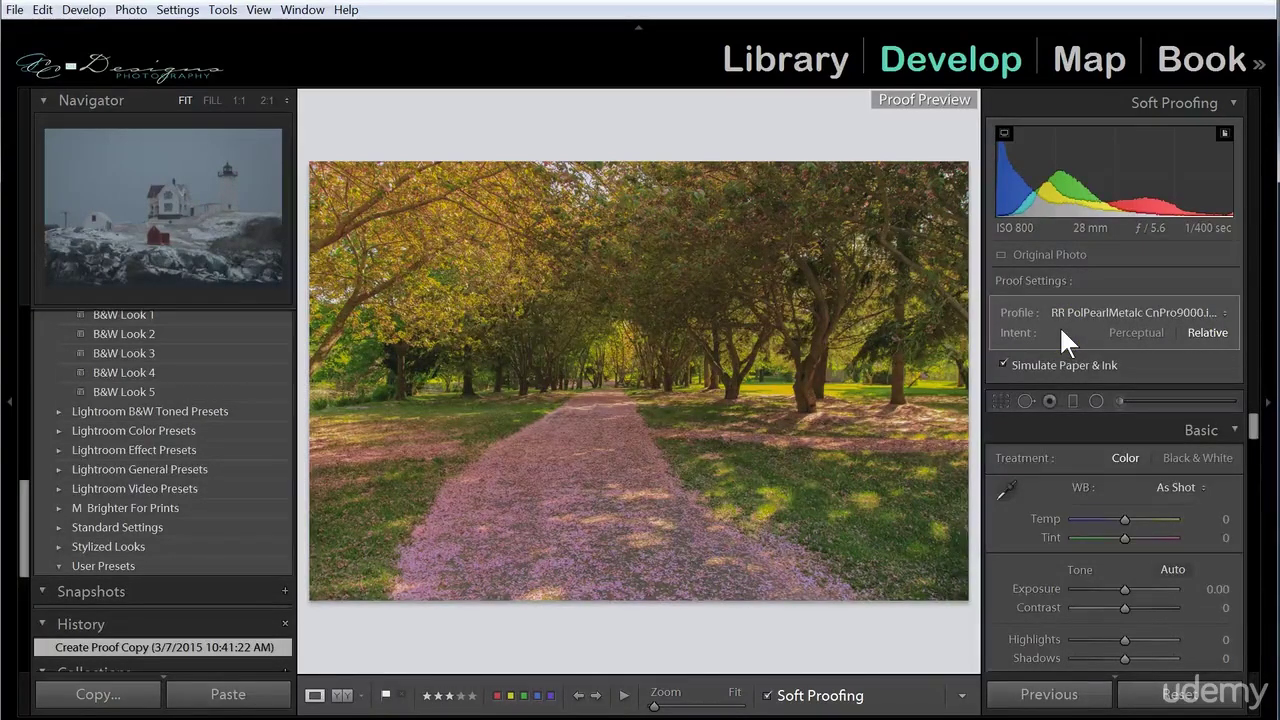
Step: Compare the Perceptual and Relative rendering intents in the proof preview
click(1050, 333)
click(1124, 337)
click(1207, 330)
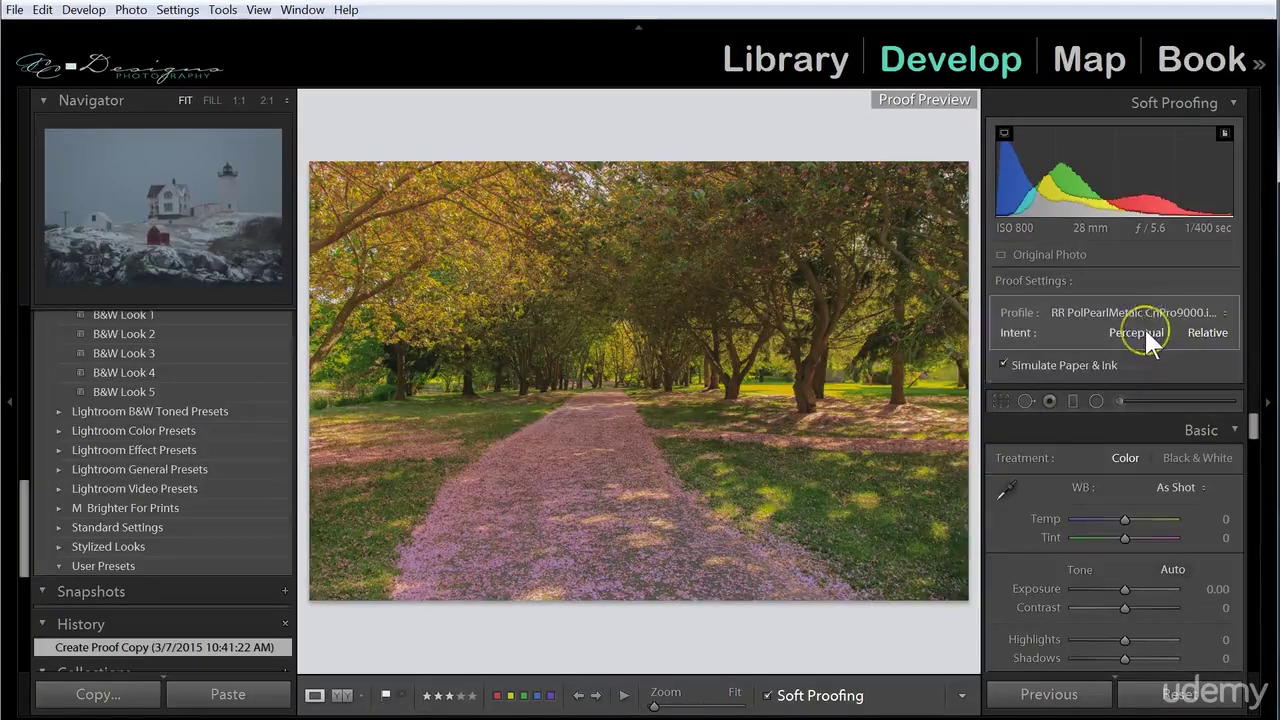
click(1155, 368)
Step: Set the proof profile to RR Arc Pol Satin Cn Pro9000.icc and show the monitor gamut warning
click(1175, 318)
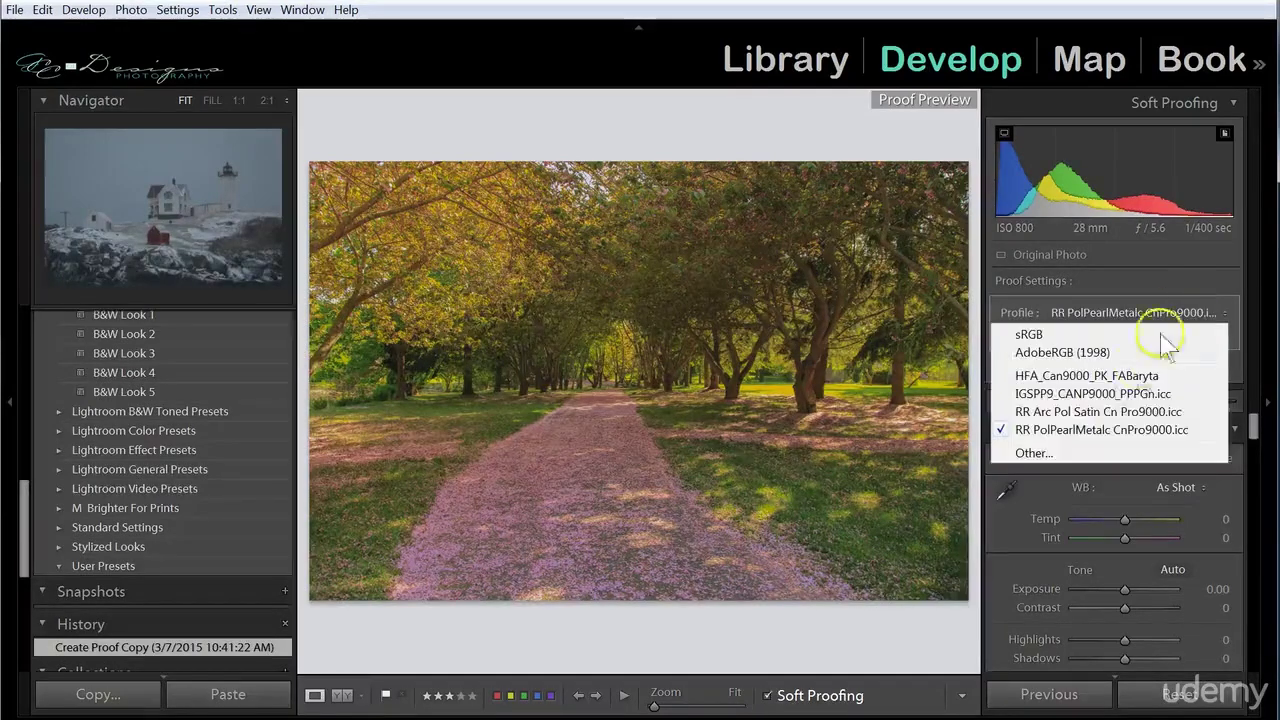
click(1110, 409)
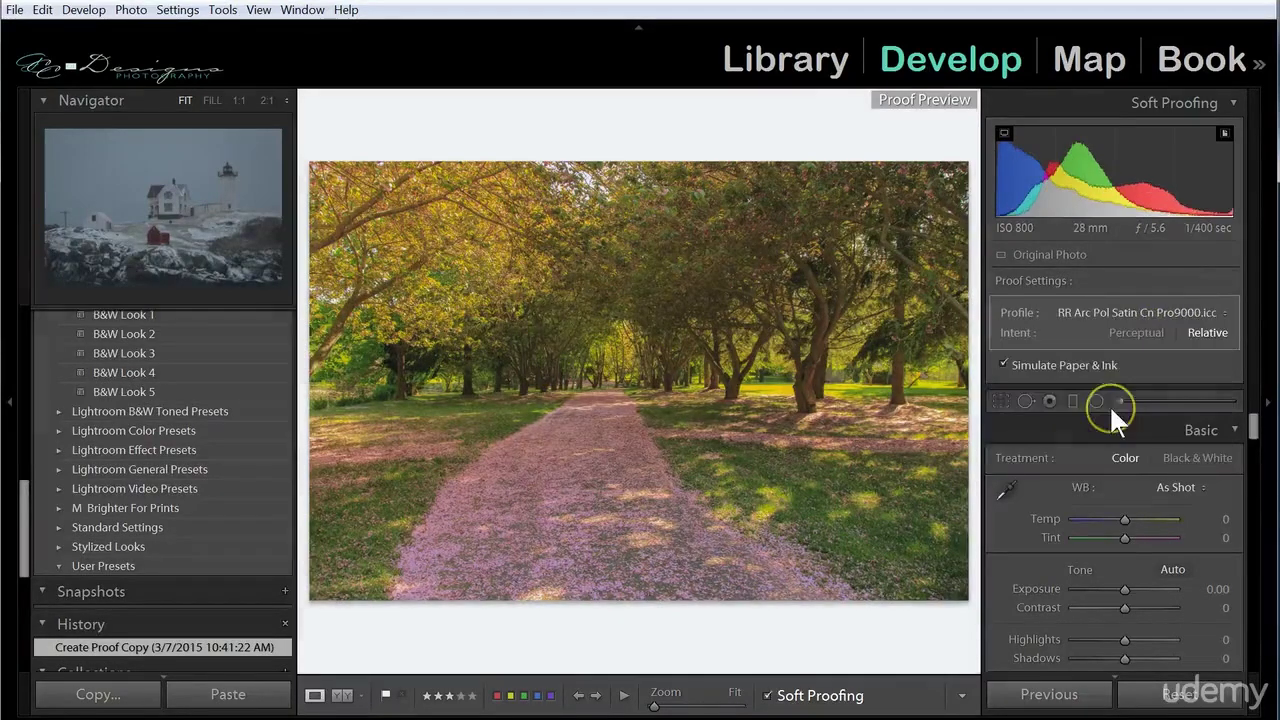
click(1004, 134)
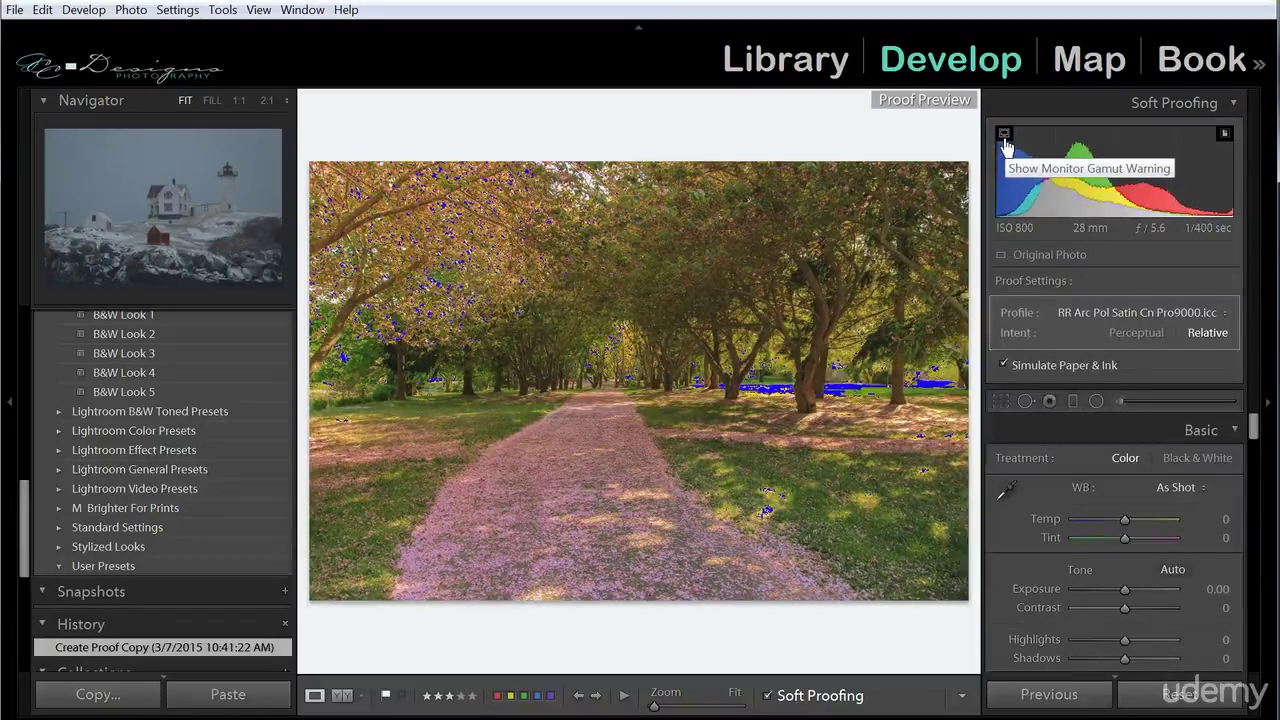
Step: Turn off the monitor gamut warning, switch the proof profile to HFA_Can9000_PK_FABaryta, and show the destination gamut warning
click(1005, 138)
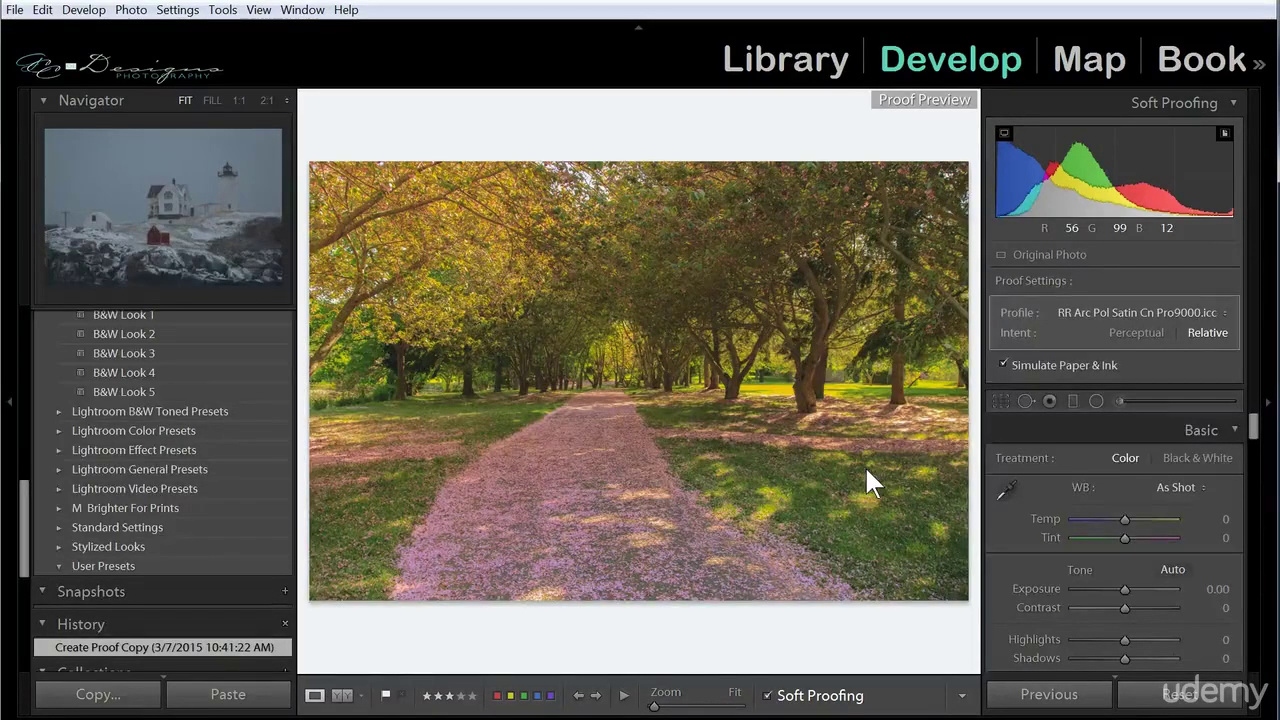
click(1183, 313)
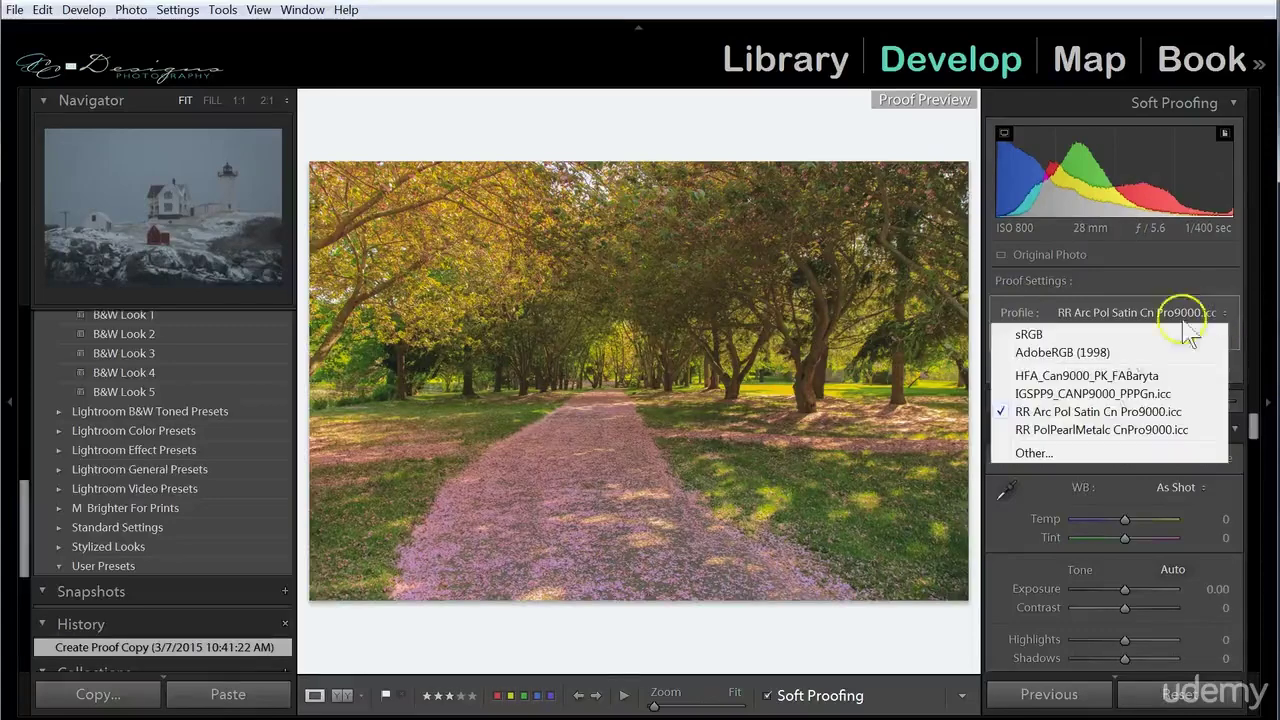
click(1112, 378)
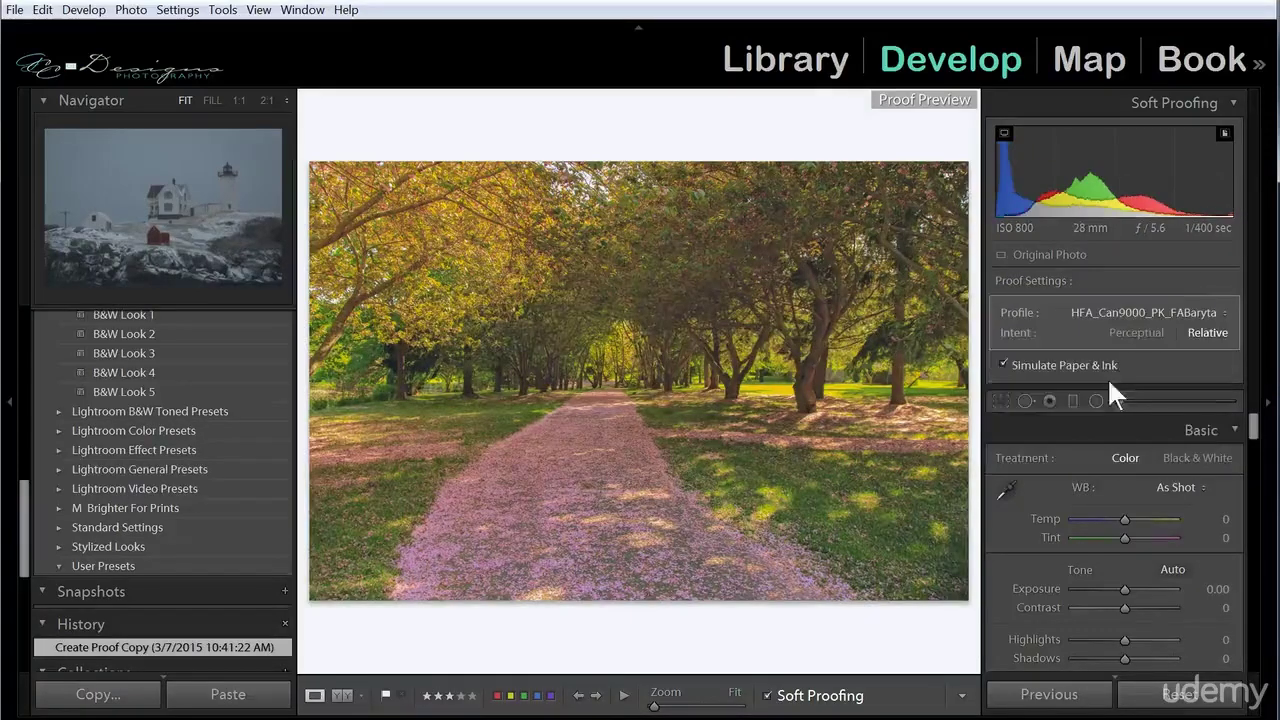
click(1225, 142)
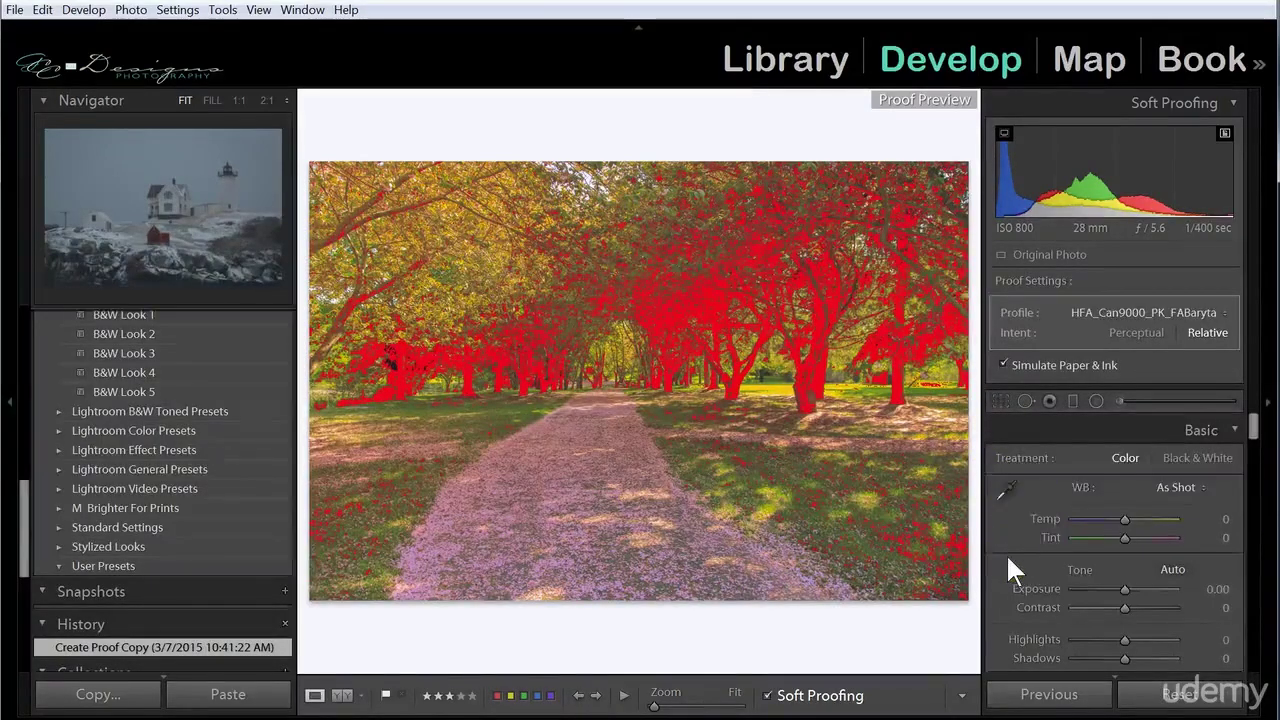
Step: Reduce orange saturation to -47 and yellow saturation to -79 by targeted adjustment on the flagged dark tree trunks
scroll(1008, 560, down, 5)
scroll(1008, 560, down, 2)
scroll(1008, 560, up, 2)
scroll(1008, 560, down, 2)
scroll(1008, 562, down, 3)
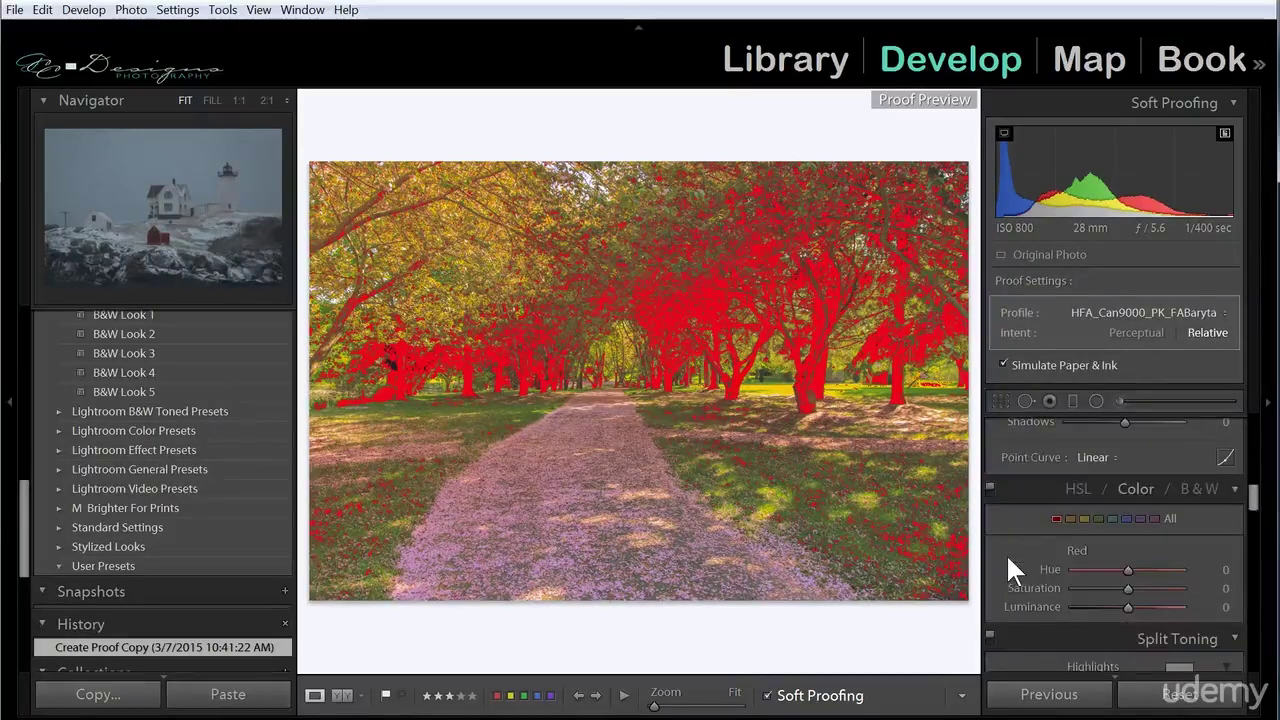
scroll(1006, 553, down, 1)
scroll(1006, 553, down, 2)
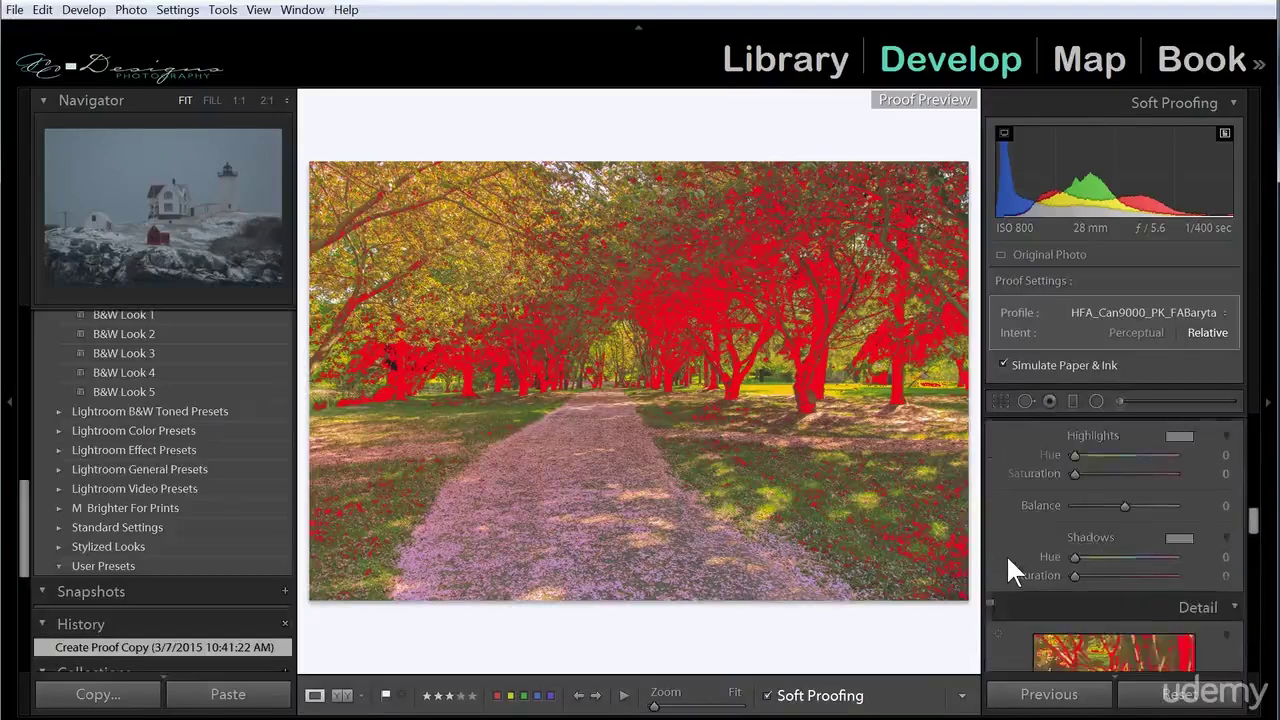
scroll(1007, 568, down, 4)
scroll(1006, 554, down, 2)
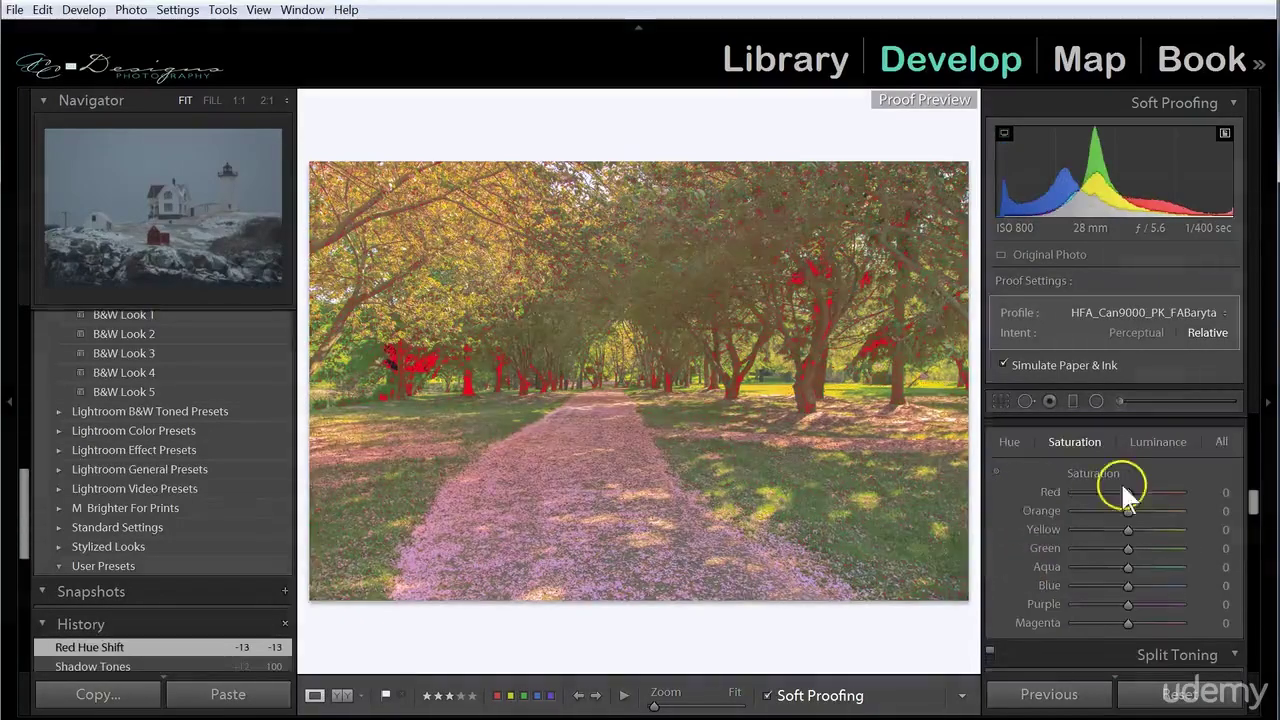
click(997, 471)
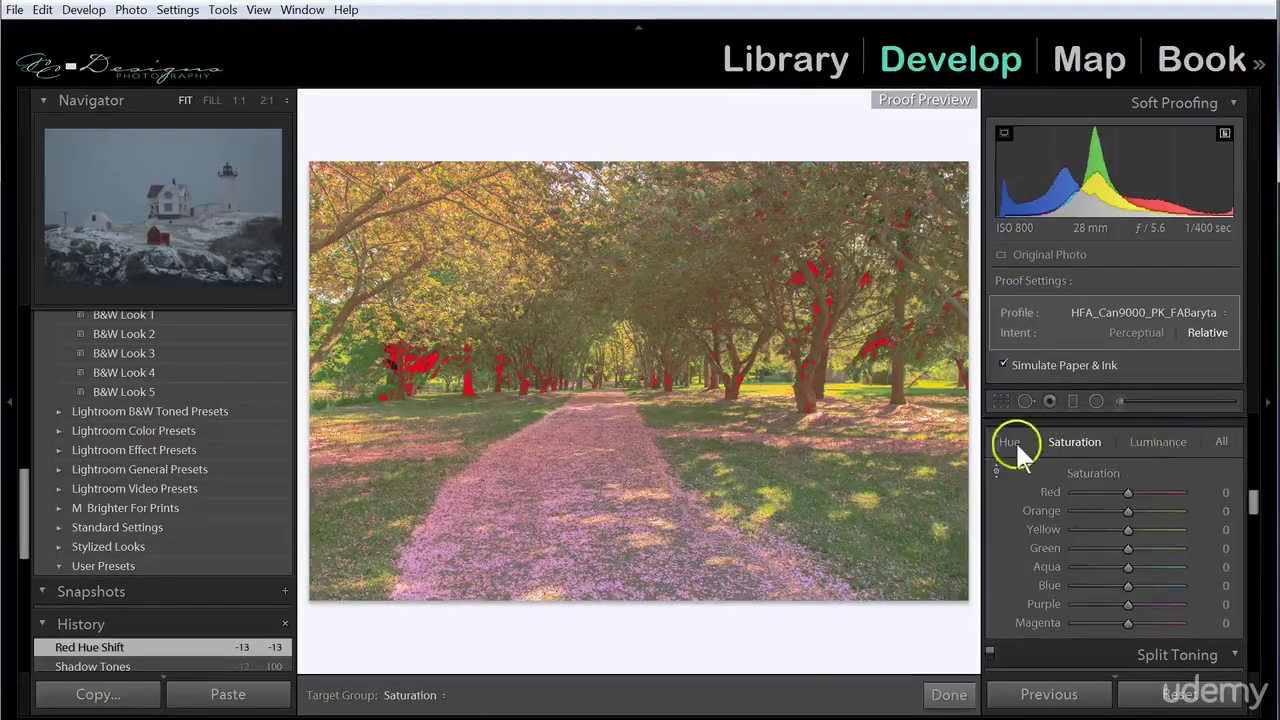
scroll(1035, 470, up, 1)
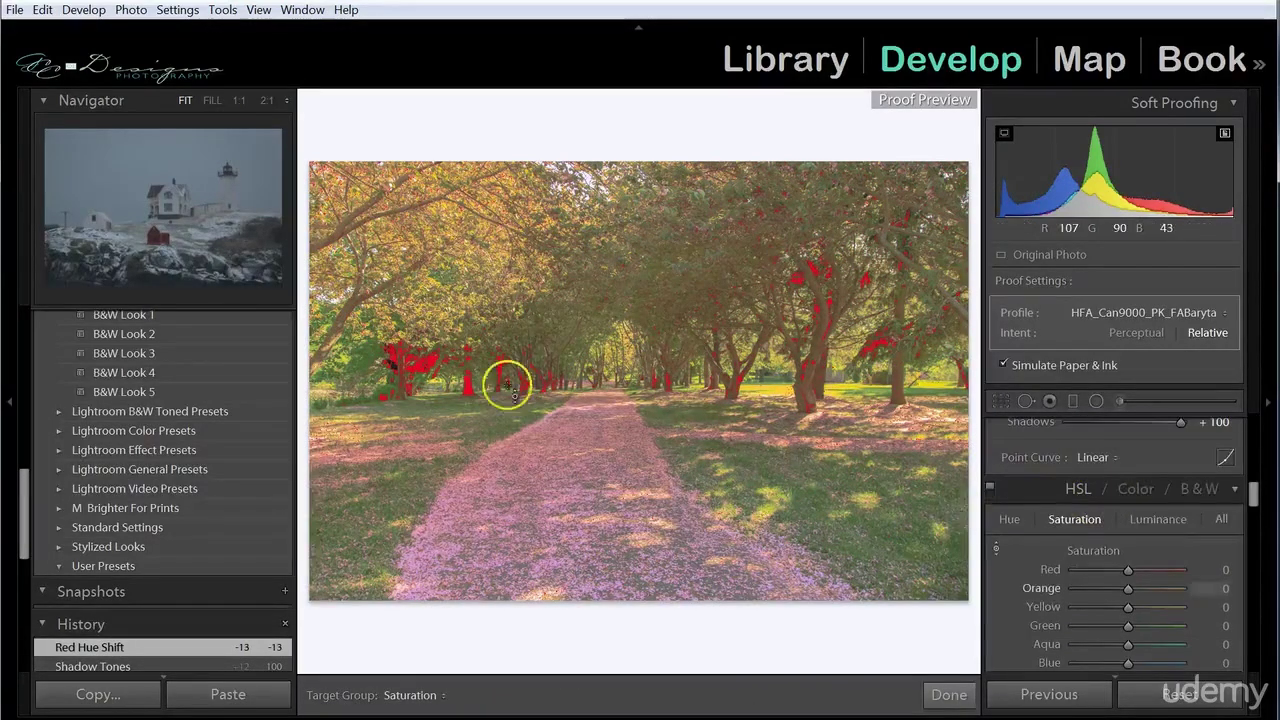
drag(466, 381, 437, 476)
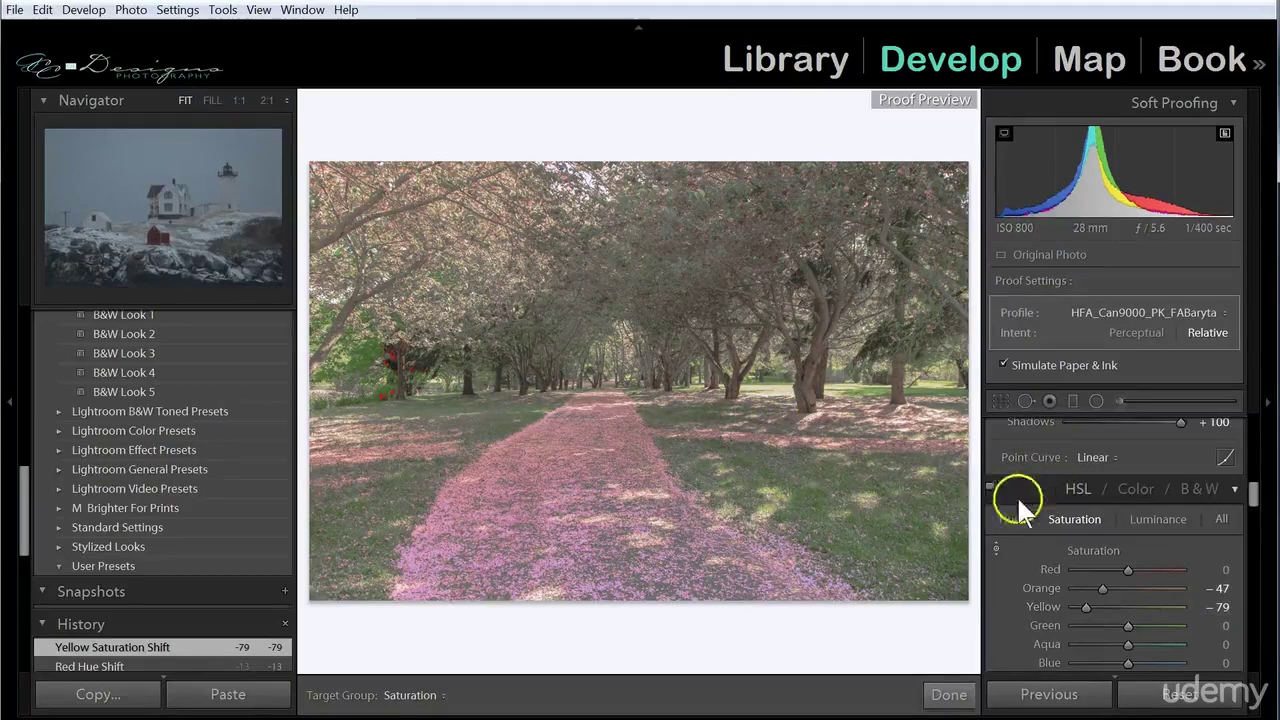
scroll(1017, 632, down, 1)
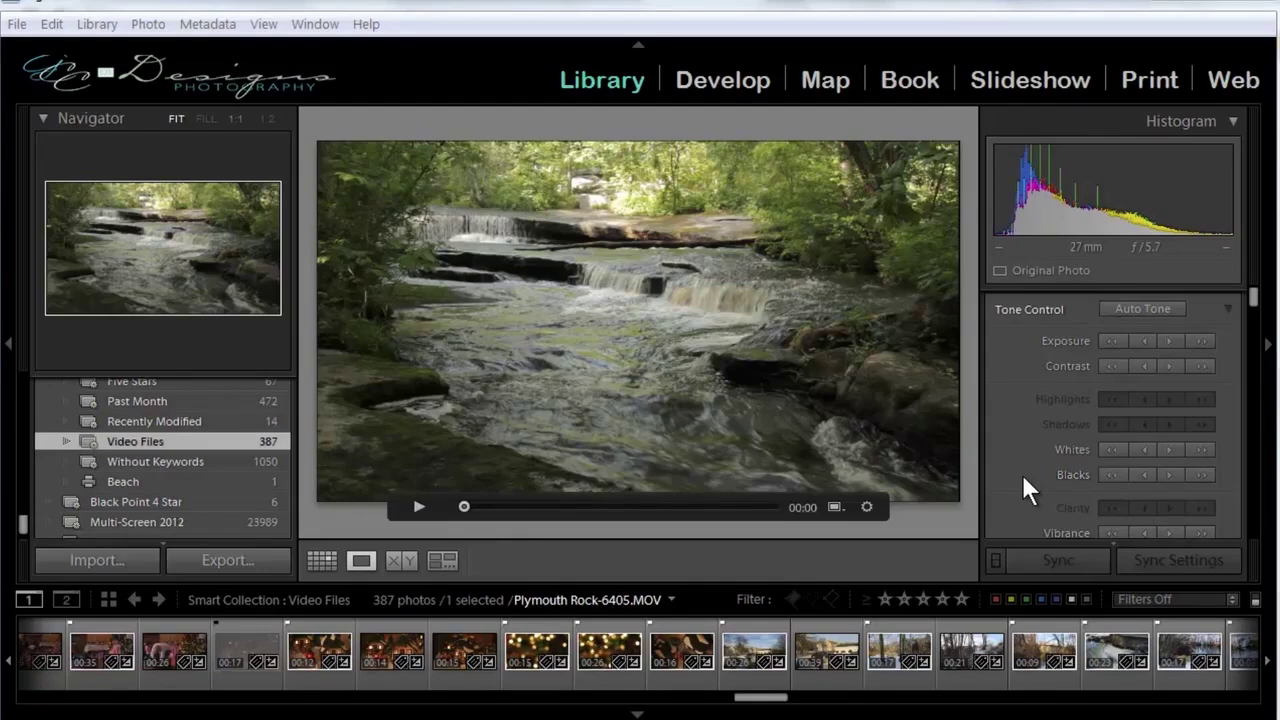
Step: Trim the end of the Plymouth Rock-6405.MOV stream clip to about 00:05 and play the trimmed clip
key(space)
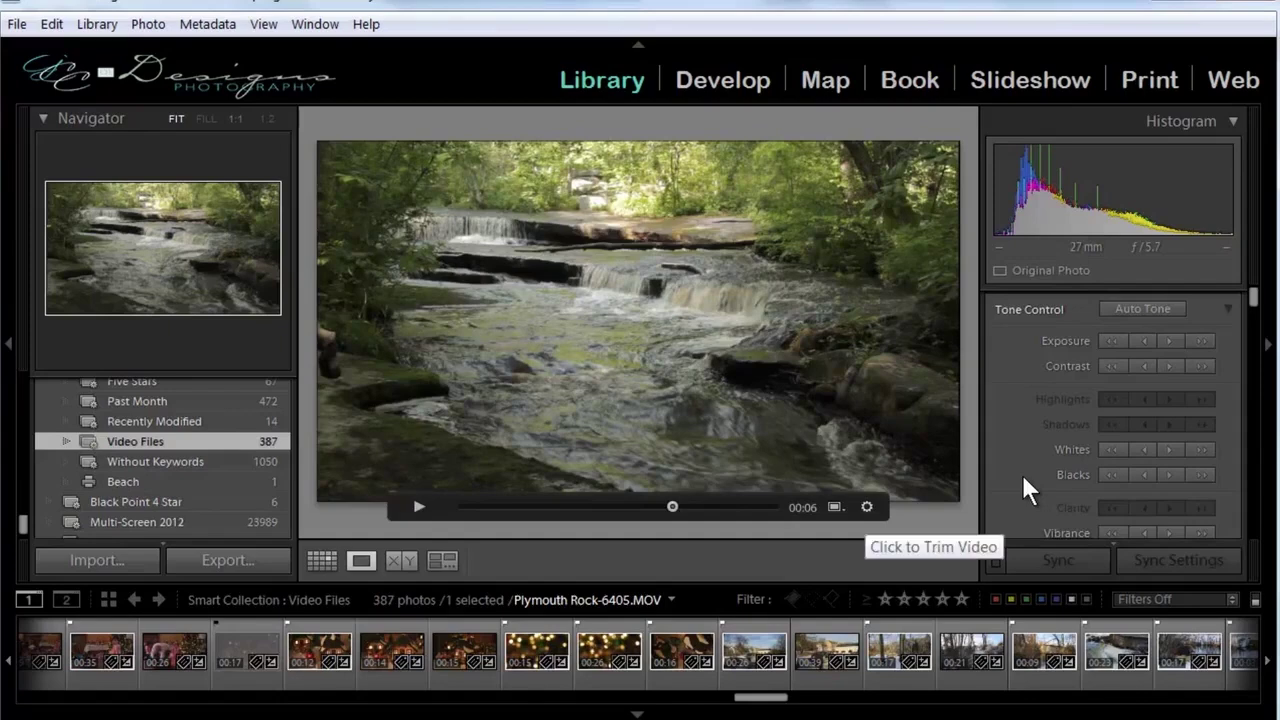
click(866, 507)
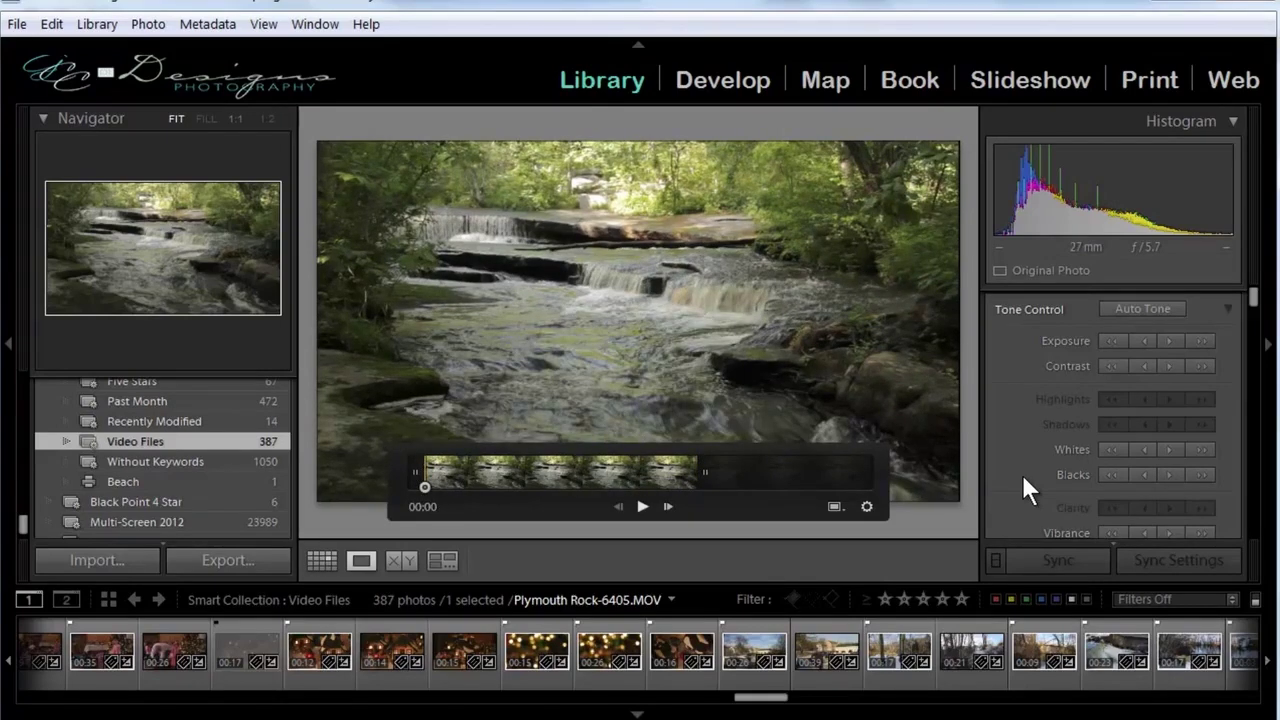
key(space)
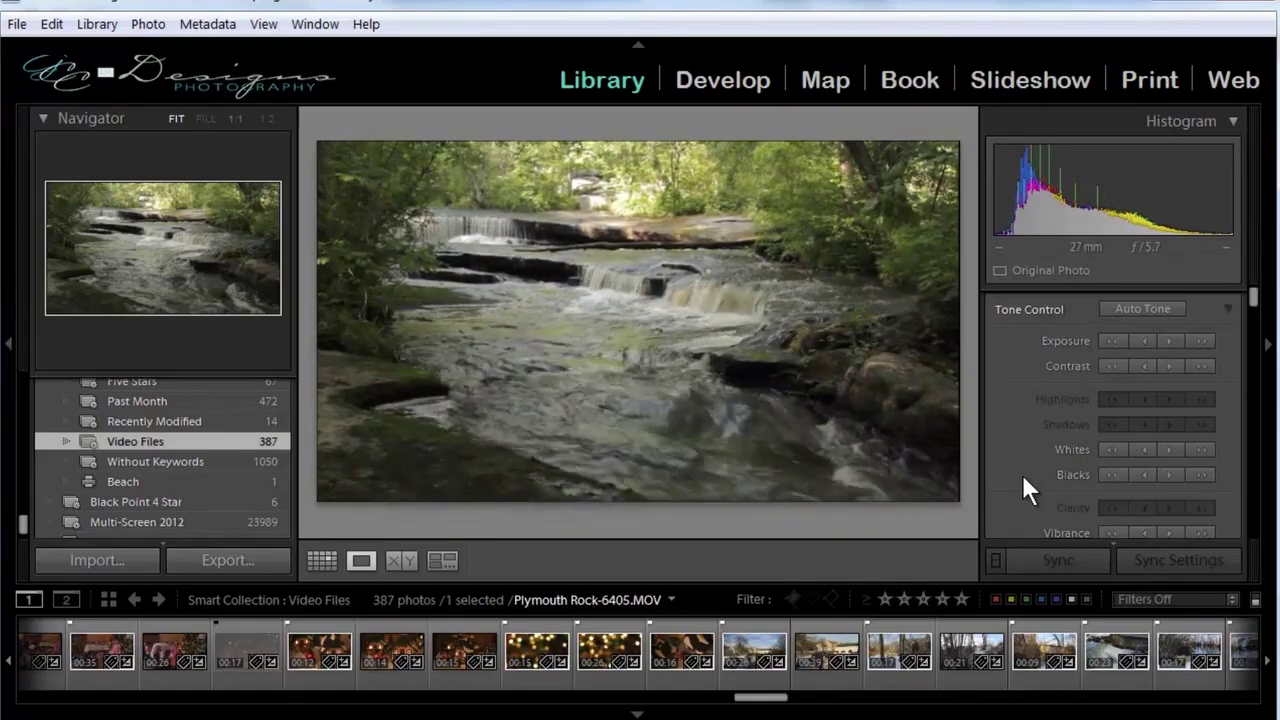
key(space)
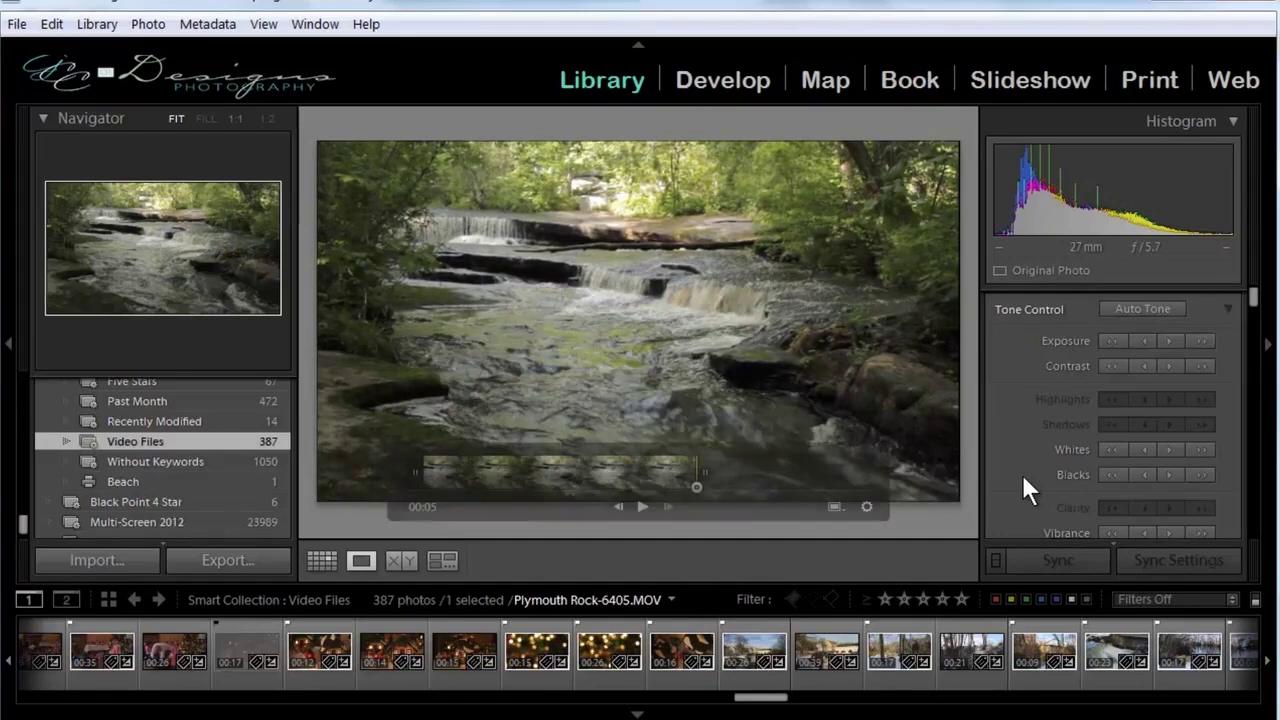
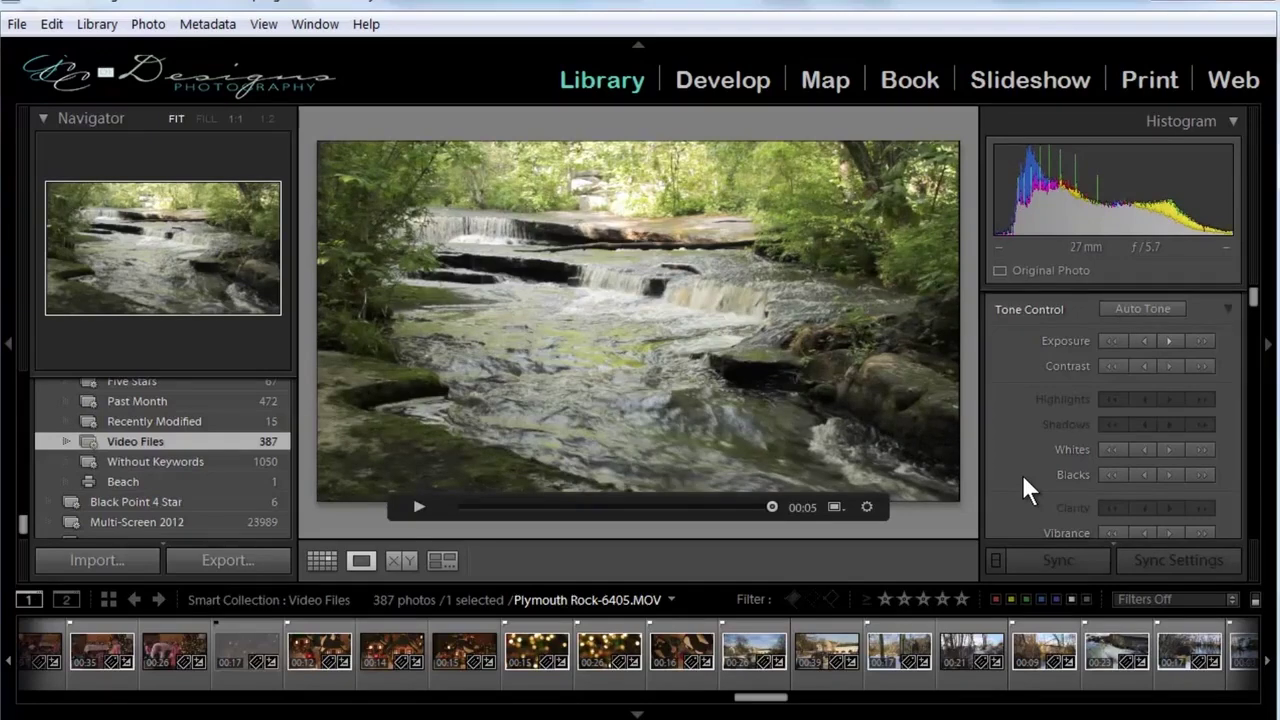
Step: Review the Quick Develop tone adjustments available for the stream video and play the clip
scroll(1022, 474, down, 2)
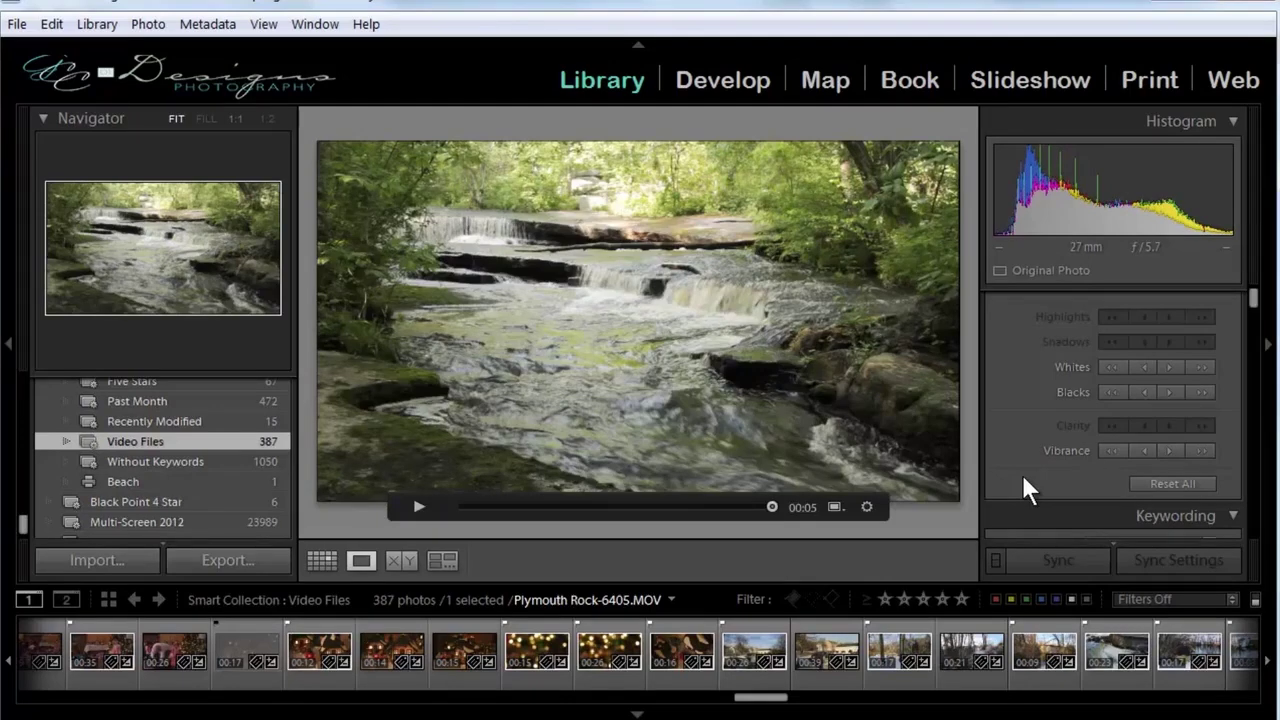
scroll(1022, 474, down, 2)
scroll(1024, 476, up, 4)
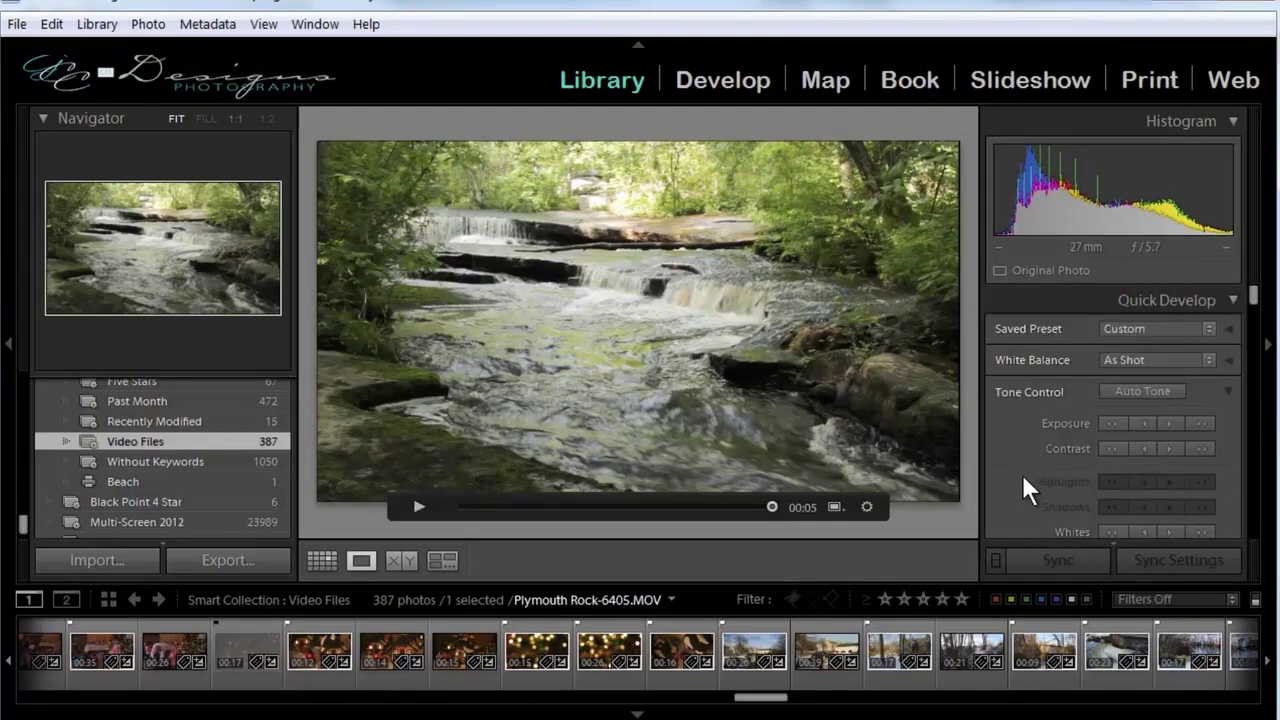
key(space)
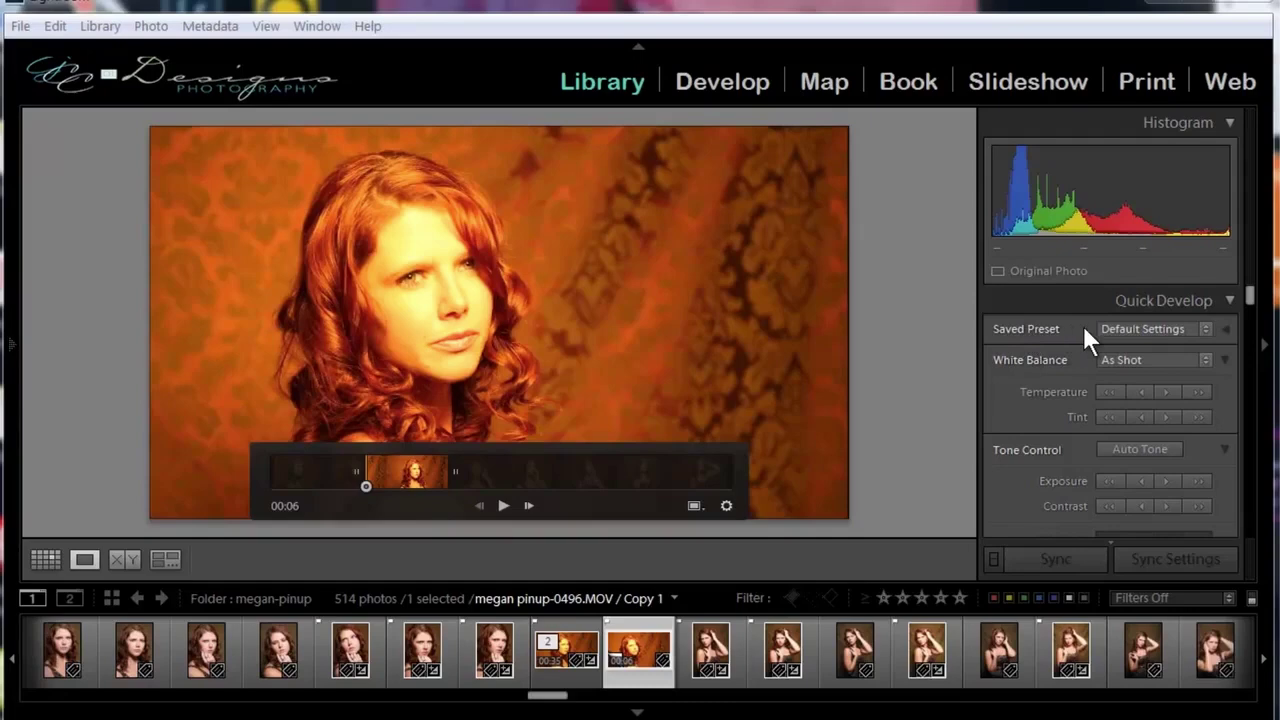
Step: Apply the Split Tone 2 preset from the Lightroom B&W Toned presets to the red-haired portrait video, accepting the unsupported-settings notice
click(1205, 328)
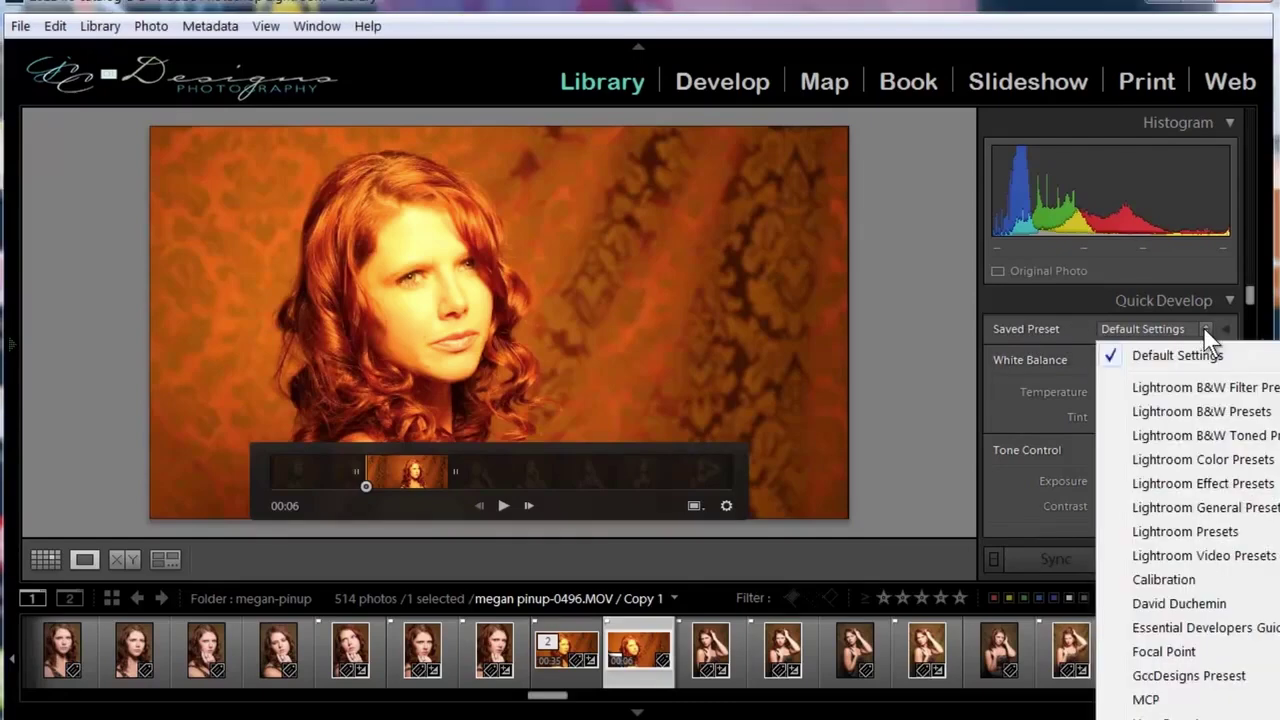
mouse_move(1208, 420)
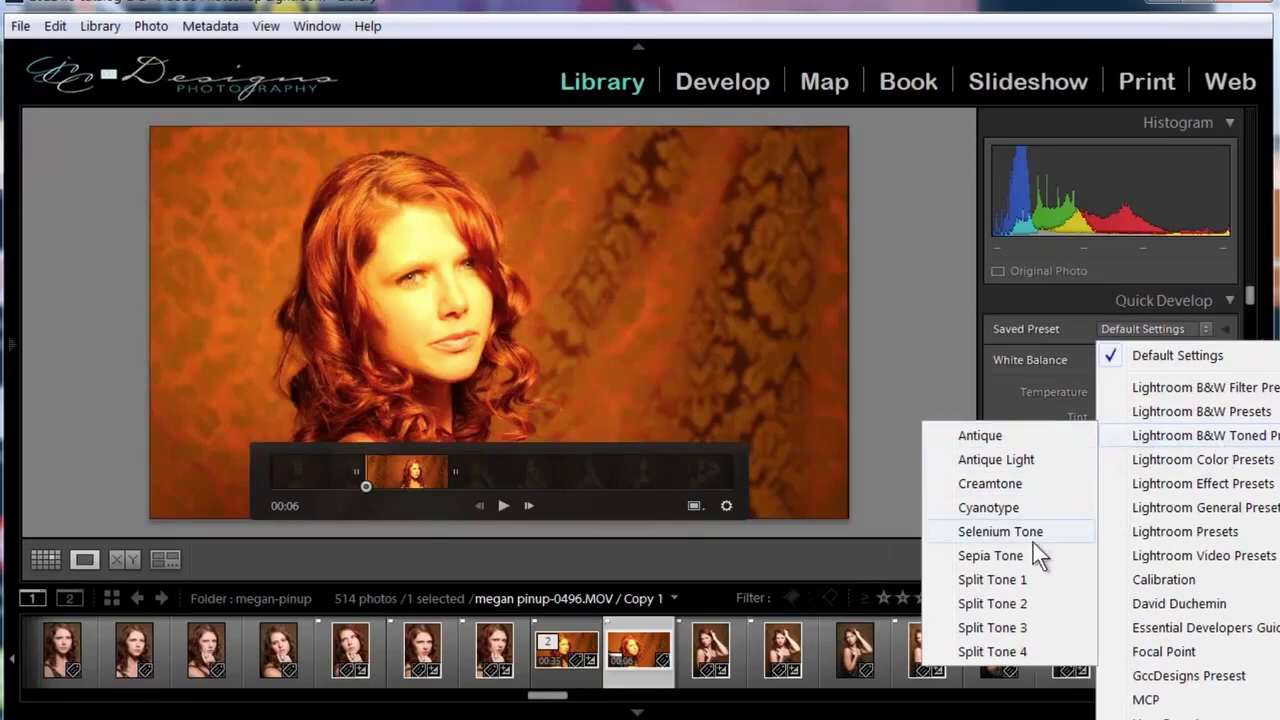
click(1000, 604)
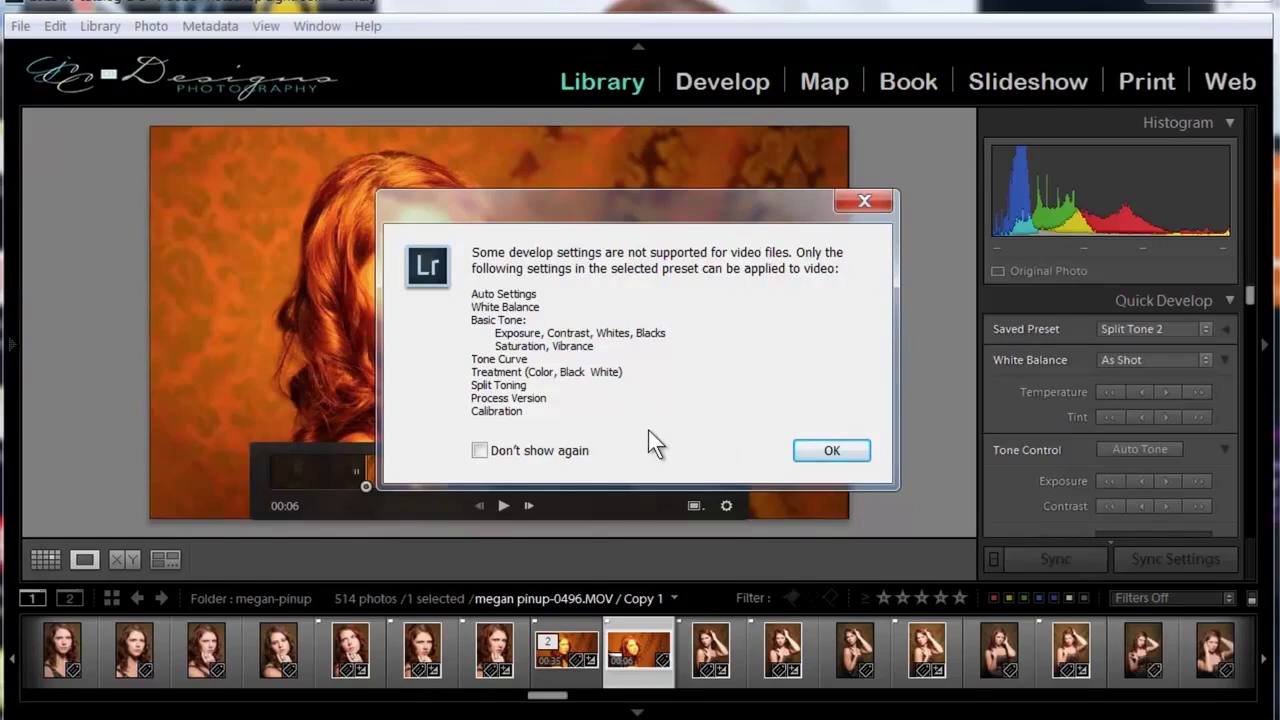
click(834, 450)
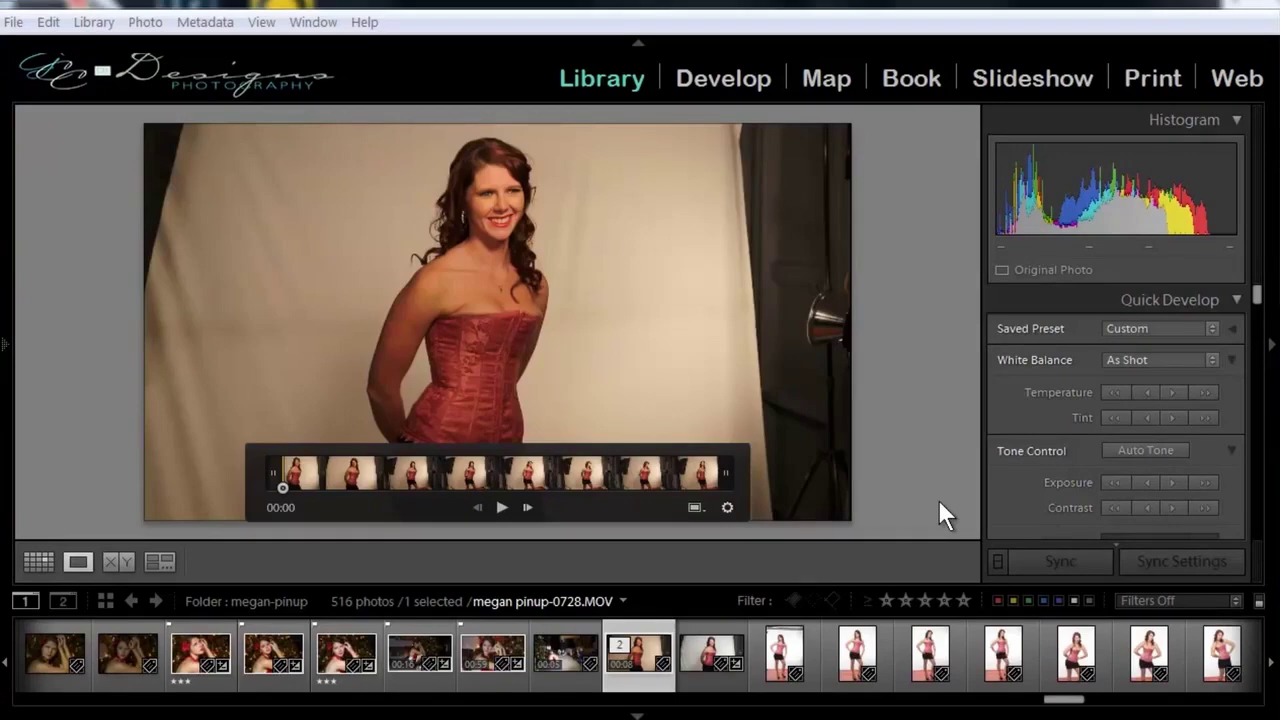
Step: Capture the first frame of the red corset video as a still image and select the captured JPG
click(695, 508)
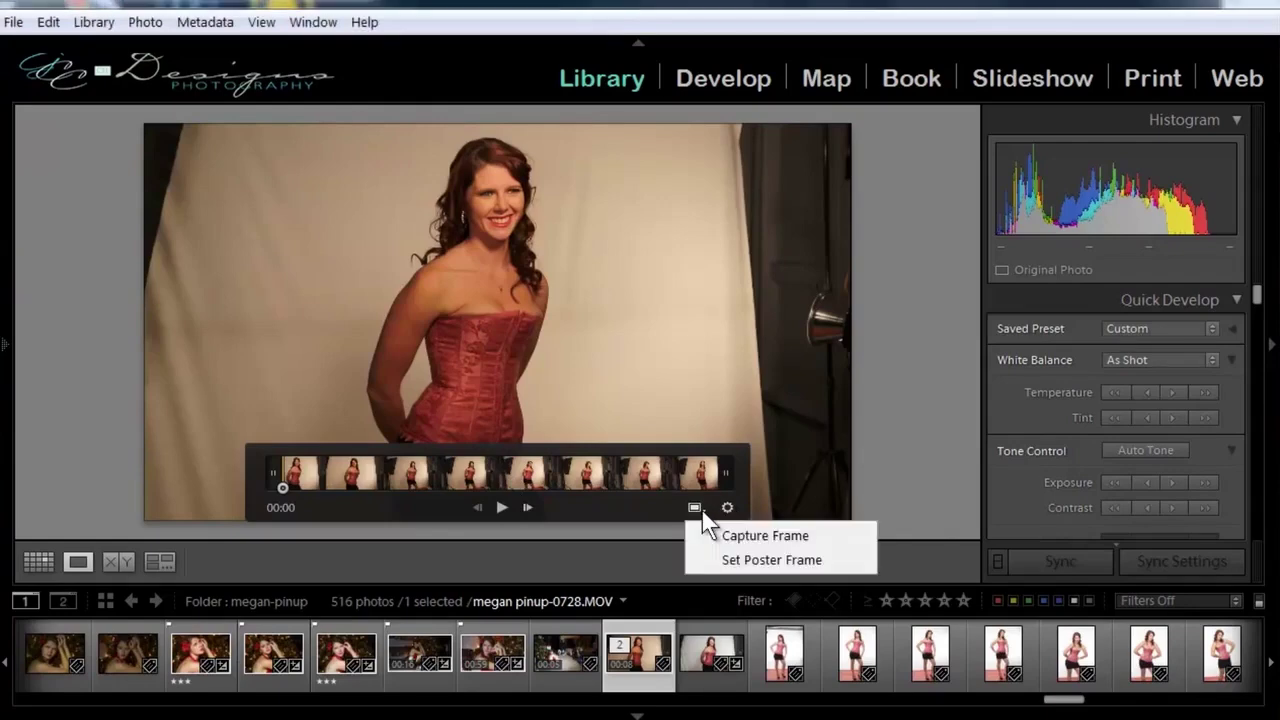
click(795, 556)
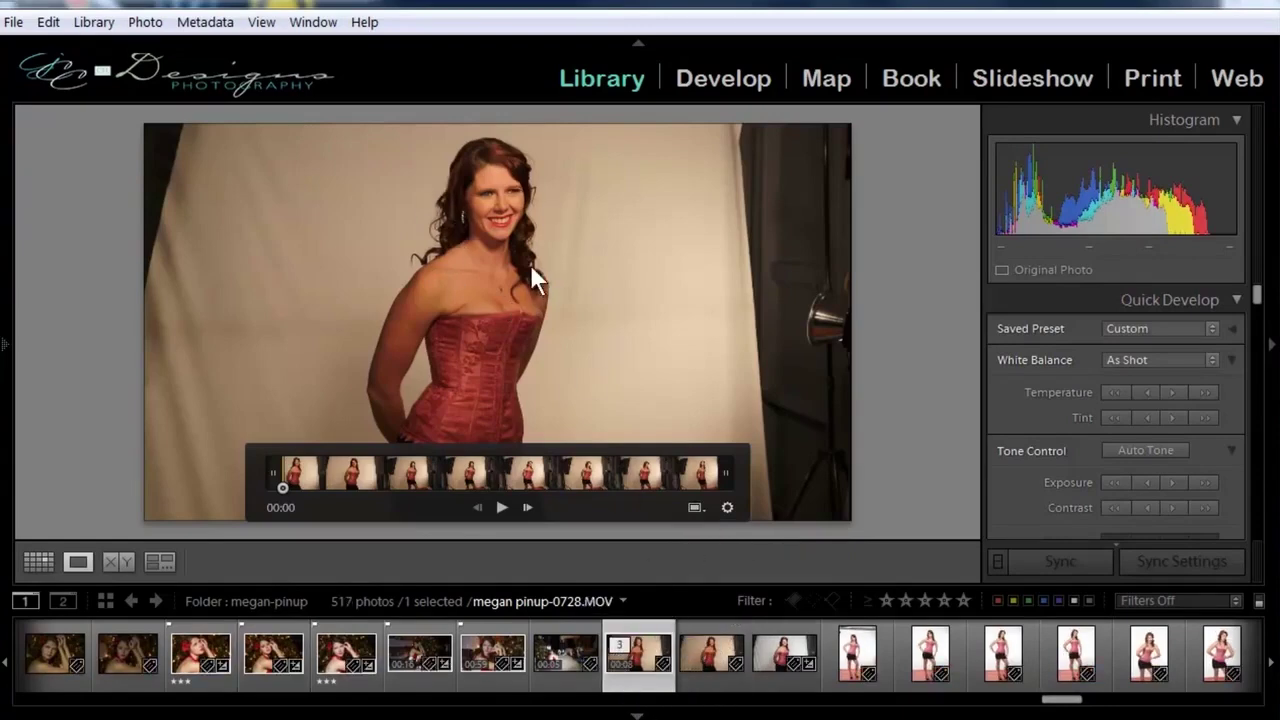
click(689, 654)
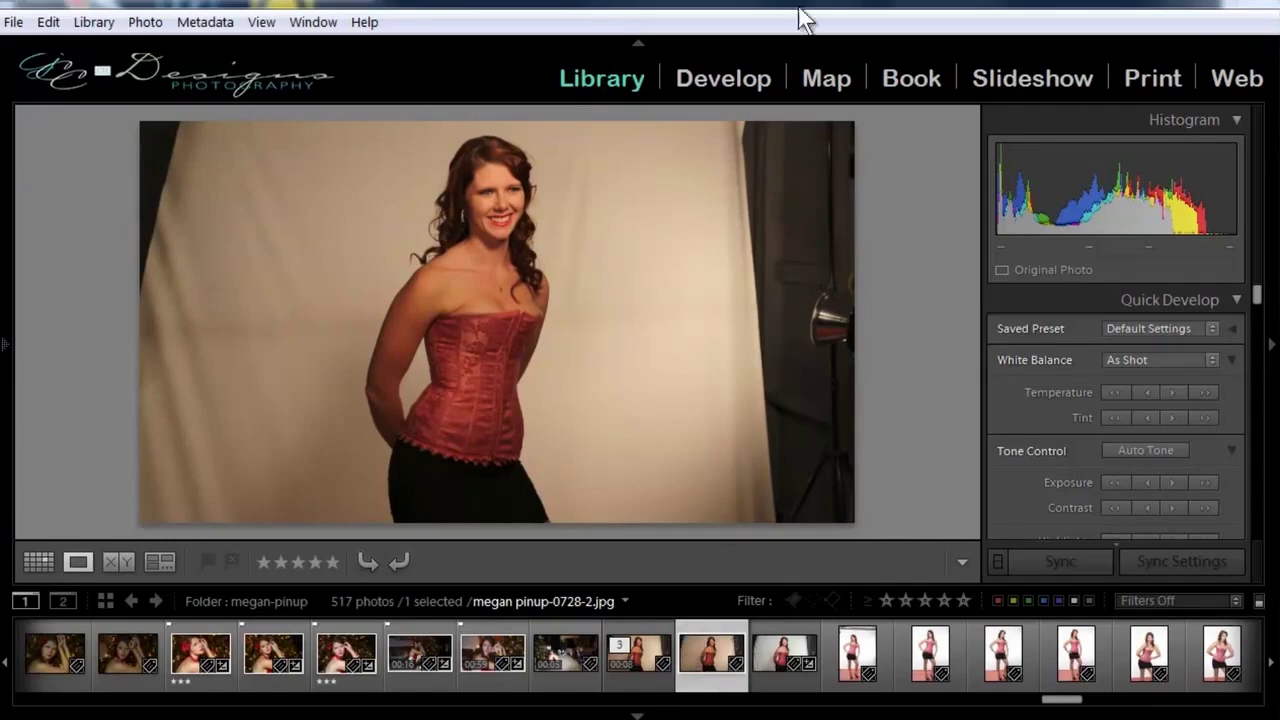
Step: Develop the captured still with an exposure of +0.56 and the white balance set to Auto
click(735, 80)
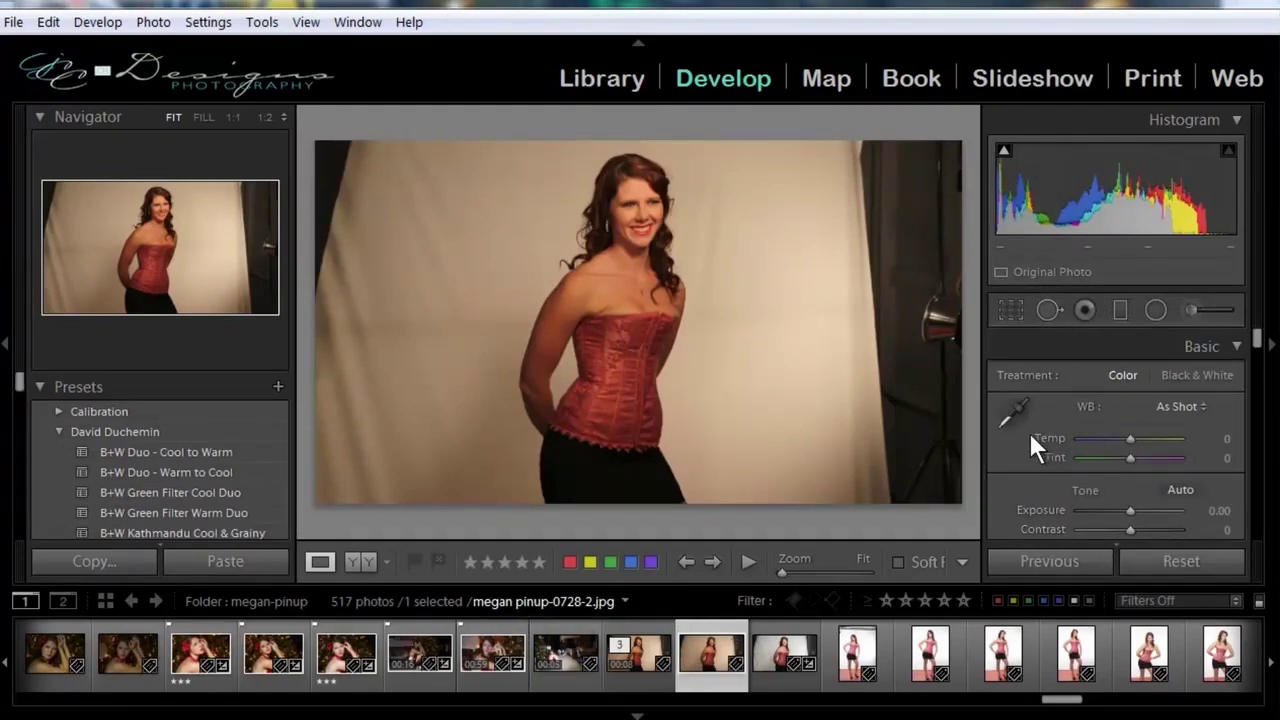
scroll(1024, 454, down, 2)
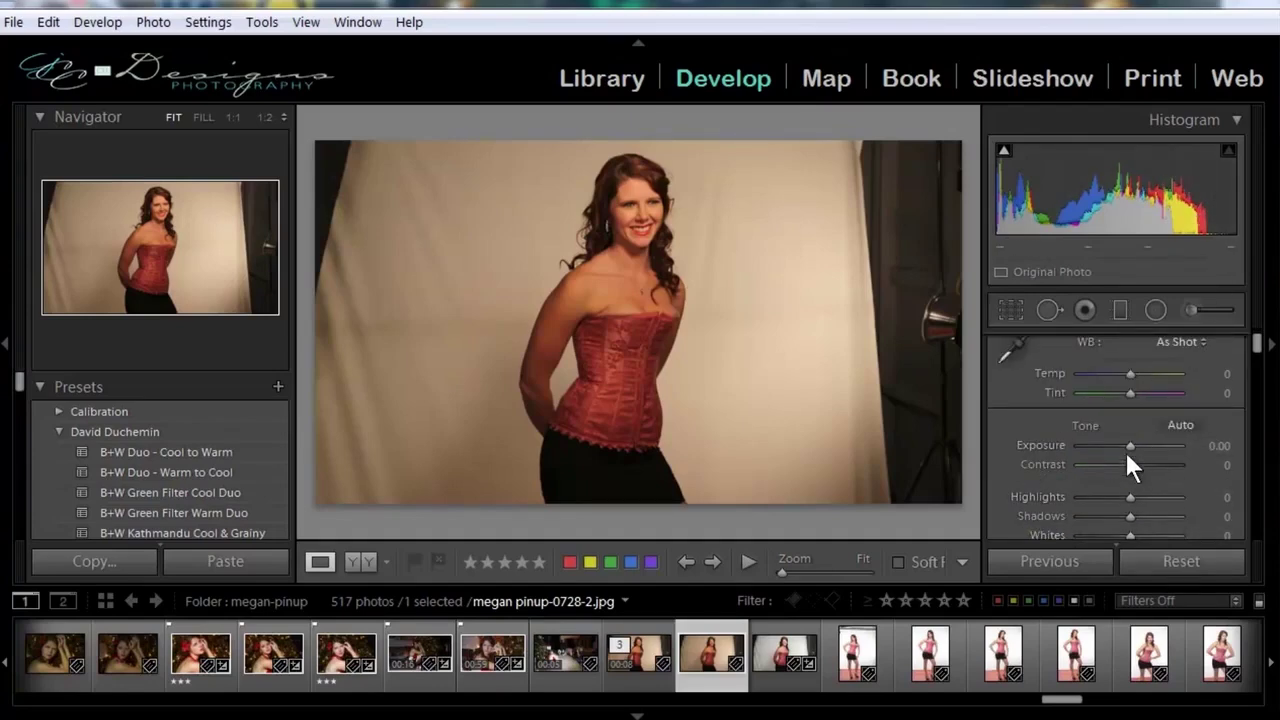
drag(1131, 445, 1136, 444)
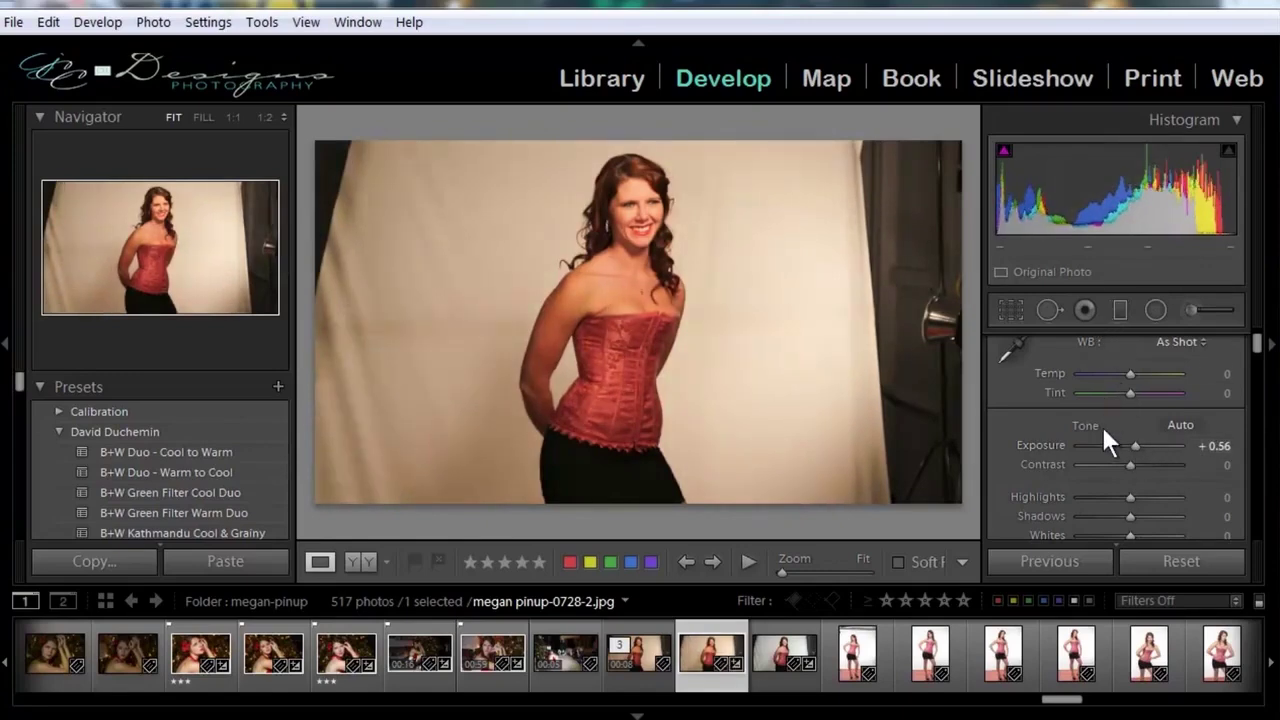
scroll(1079, 434, up, 2)
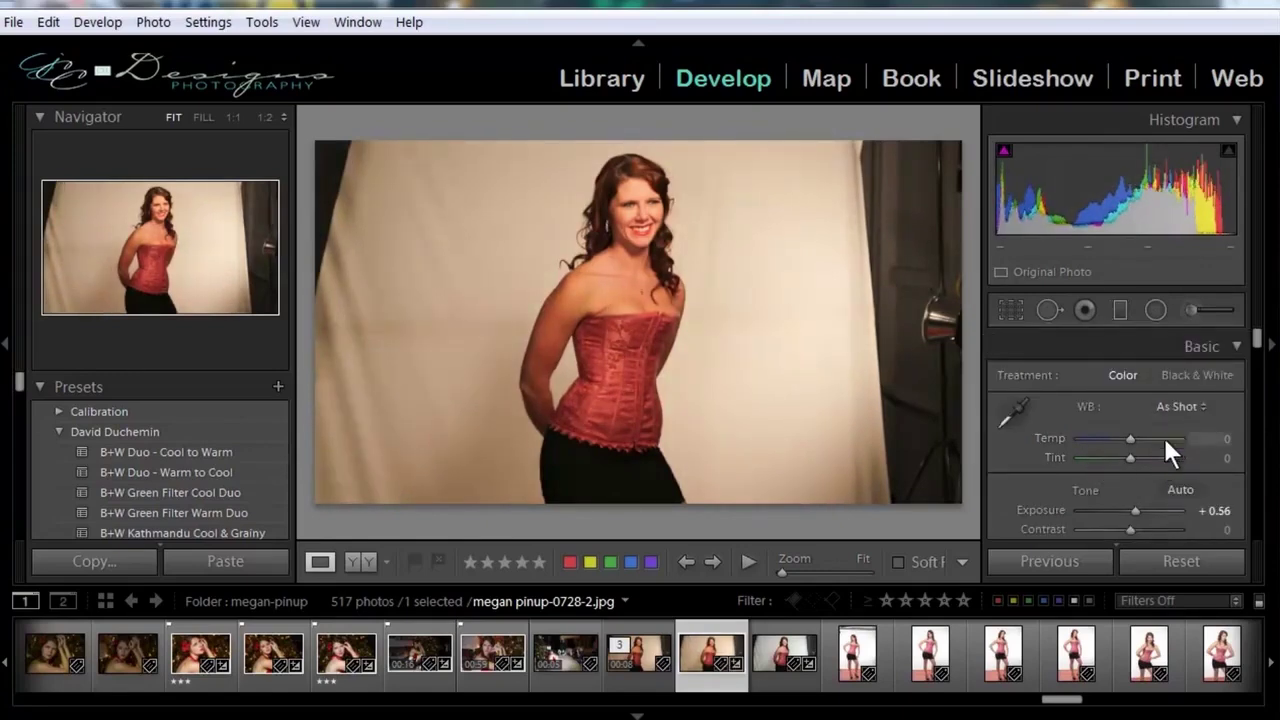
click(1180, 405)
click(1122, 458)
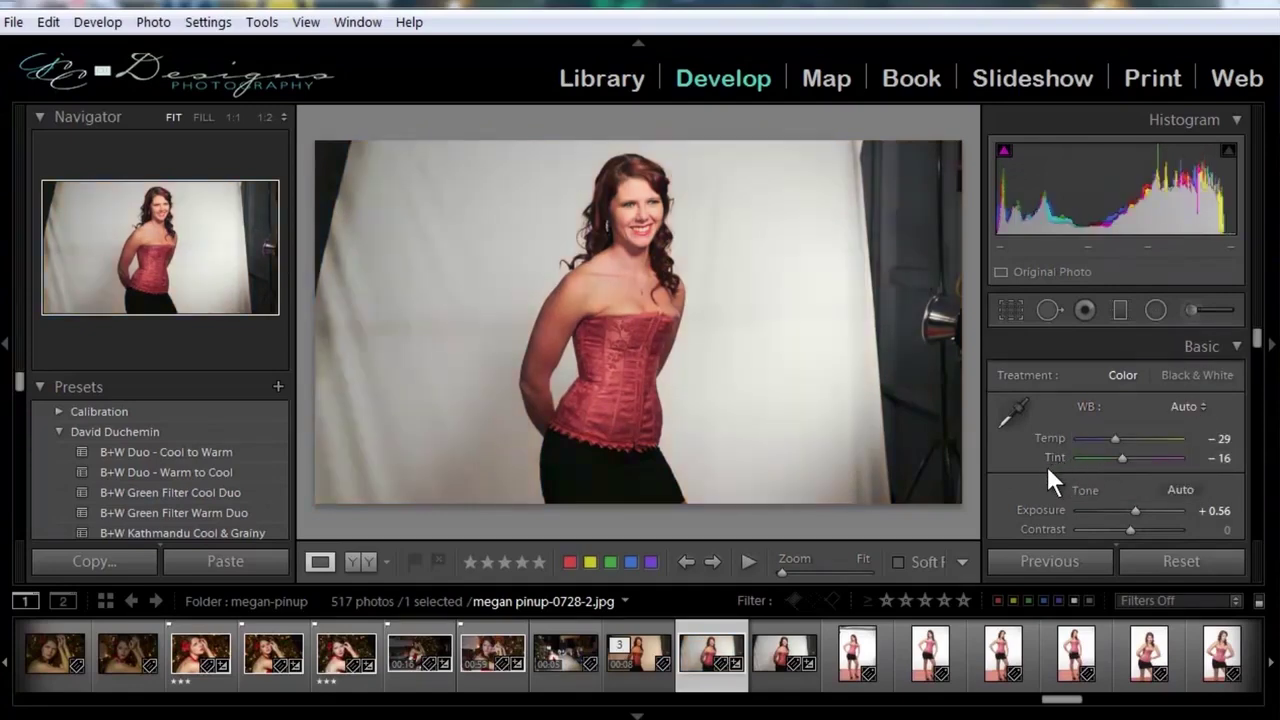
Step: Raise the captured still's contrast to about +23 and set its clarity to +11
scroll(1047, 466, down, 4)
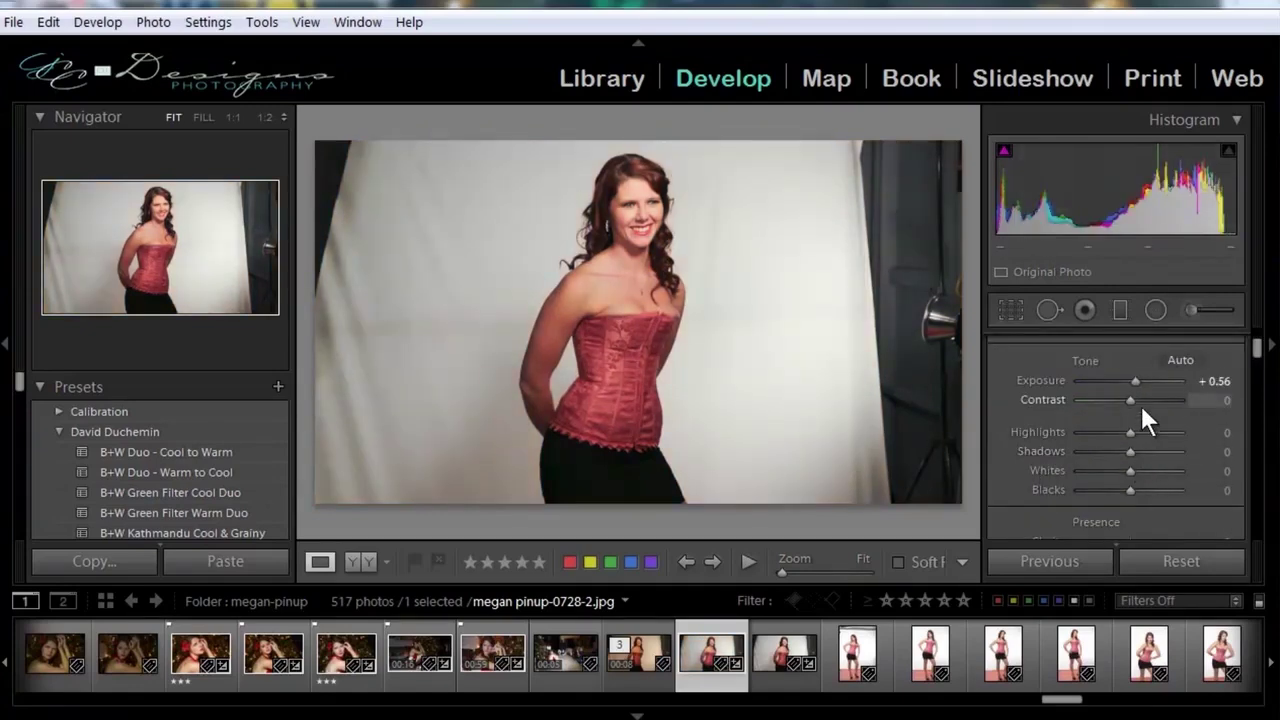
drag(1130, 400, 1139, 397)
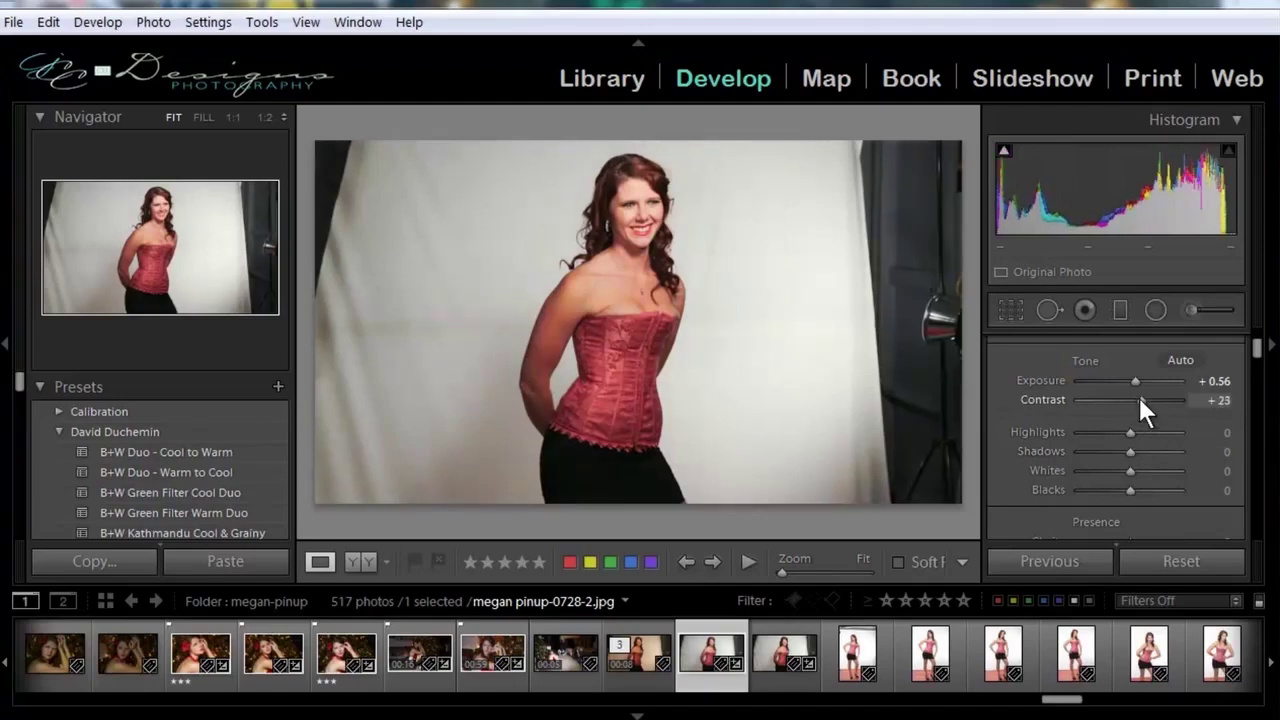
drag(1139, 397, 1137, 400)
scroll(1030, 451, down, 3)
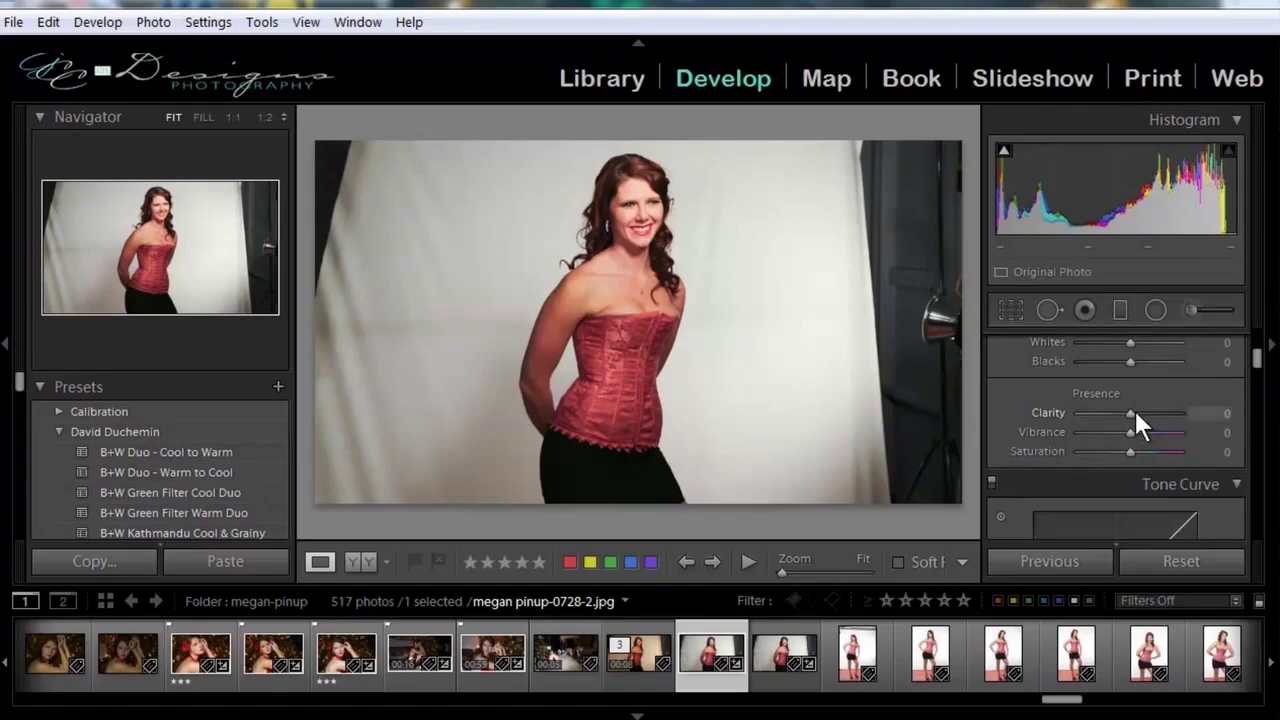
drag(1135, 412, 1140, 412)
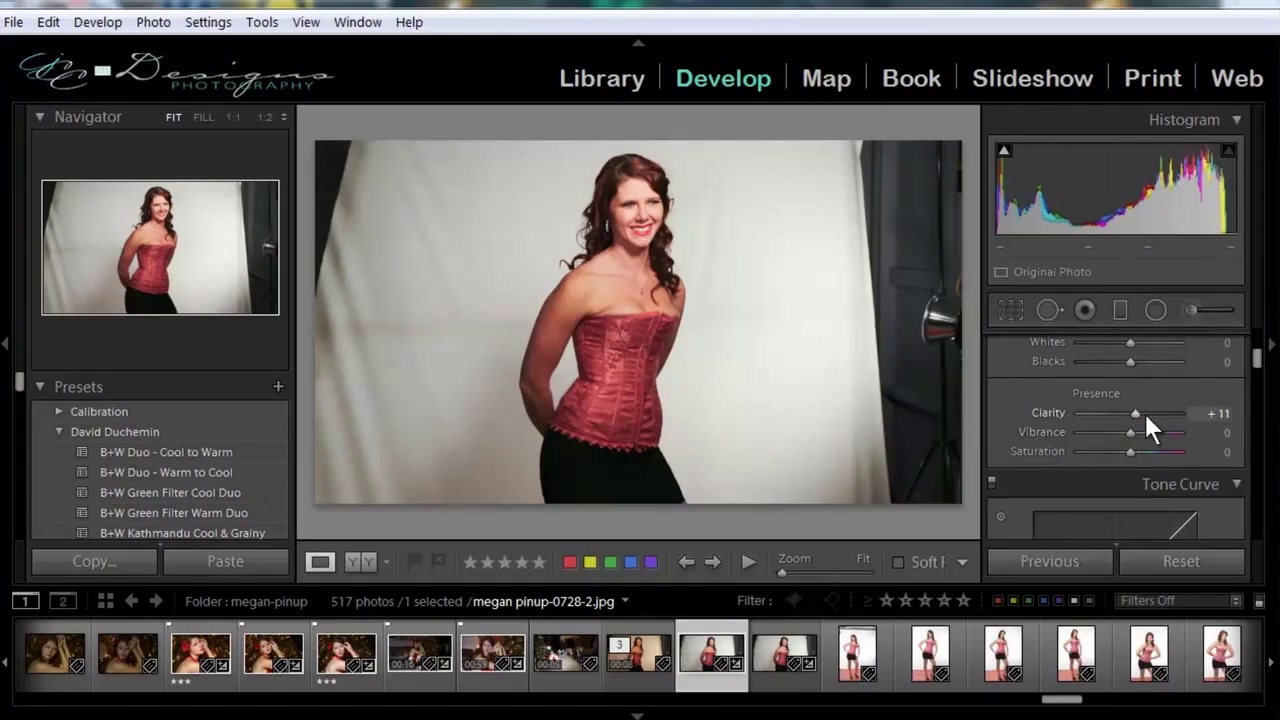
Step: Set the captured still's clarity to +9 and synchronize its develop settings to the red corset video it came from
drag(1137, 412, 1136, 416)
scroll(1050, 440, down, 2)
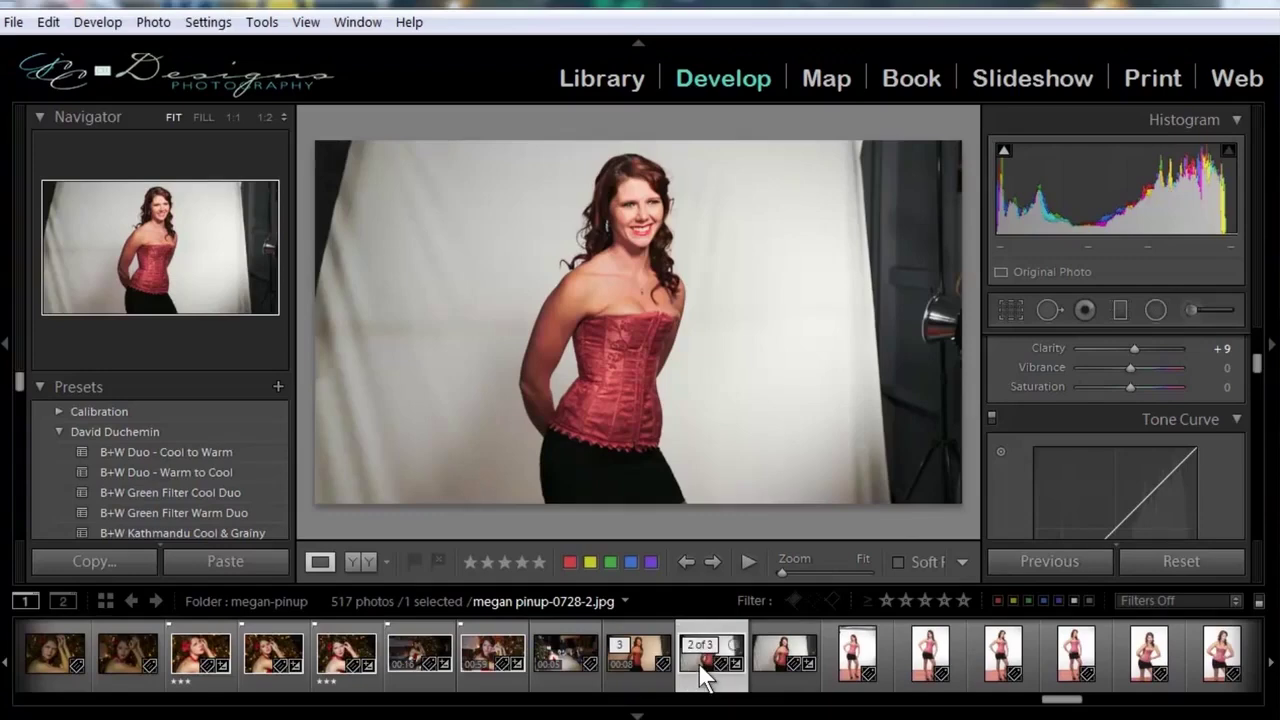
click(640, 665)
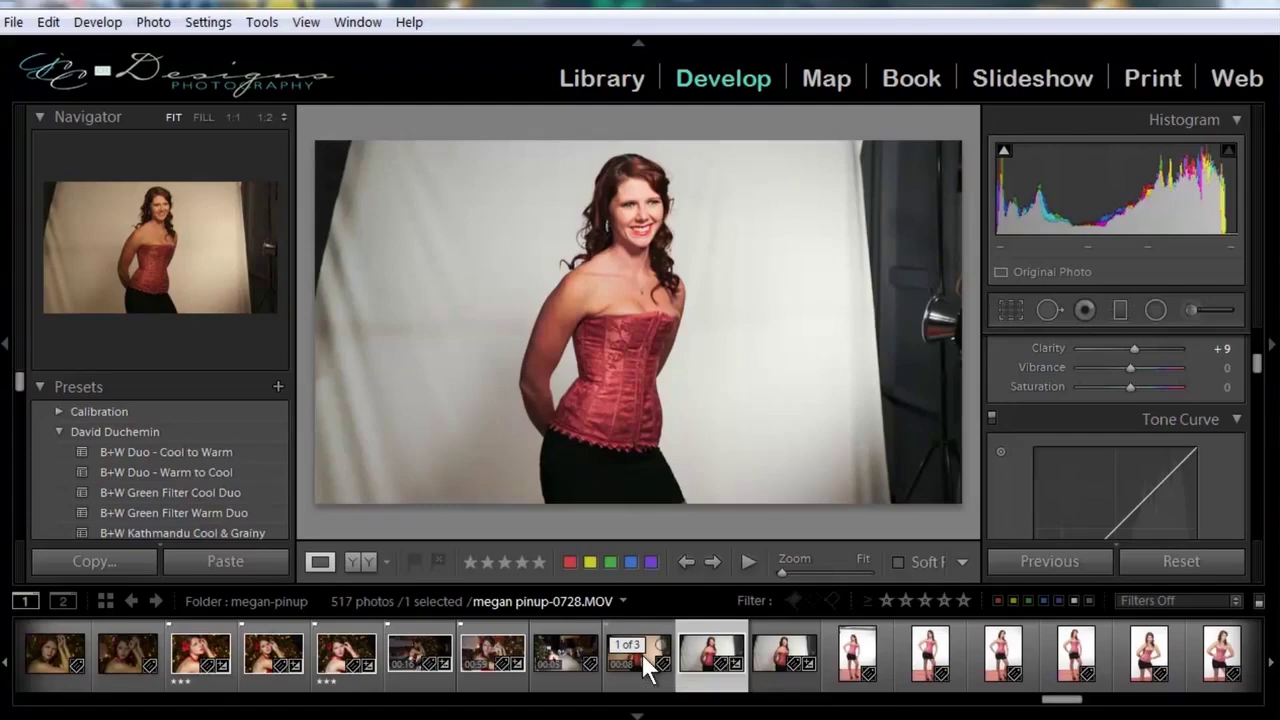
ctrl+click(642, 654)
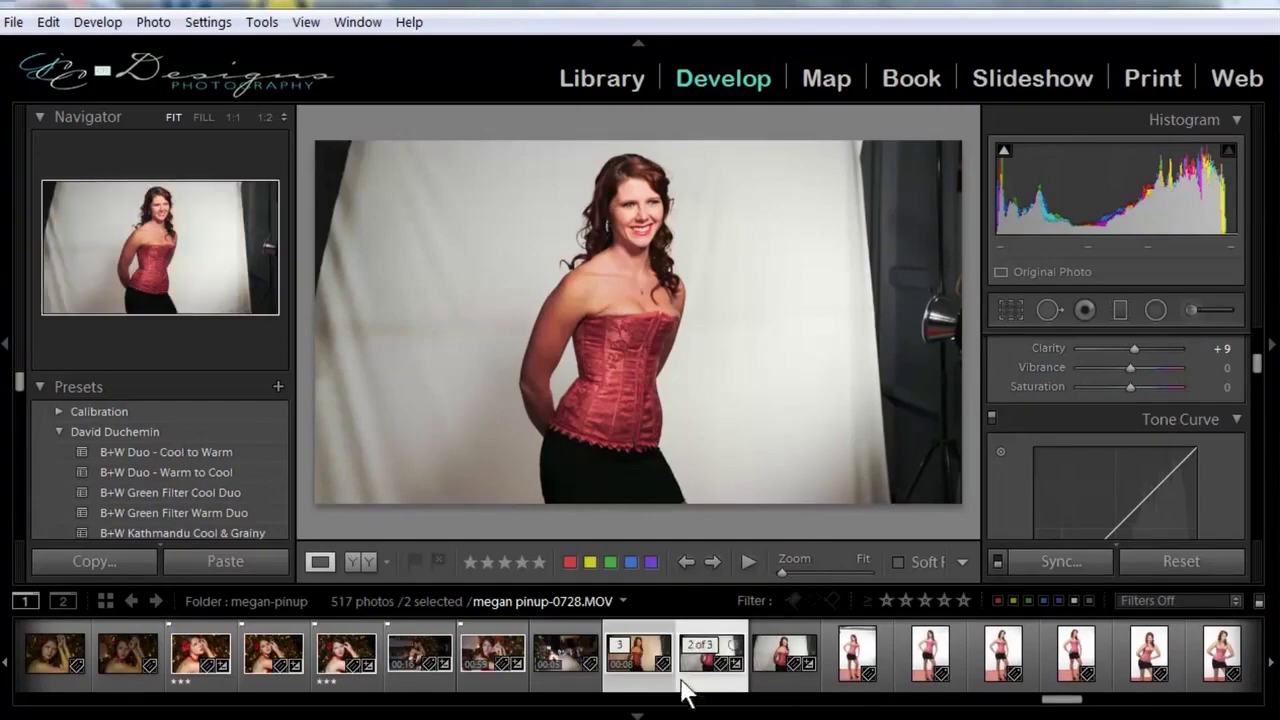
click(1066, 561)
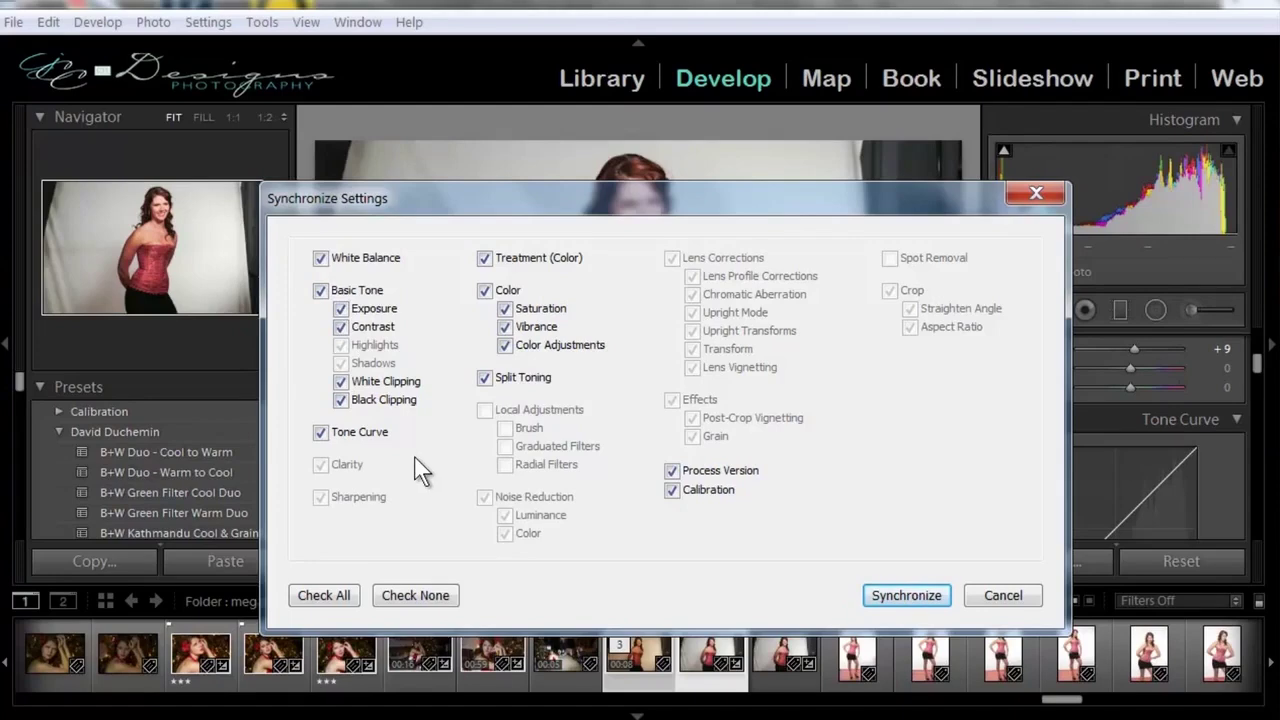
click(900, 596)
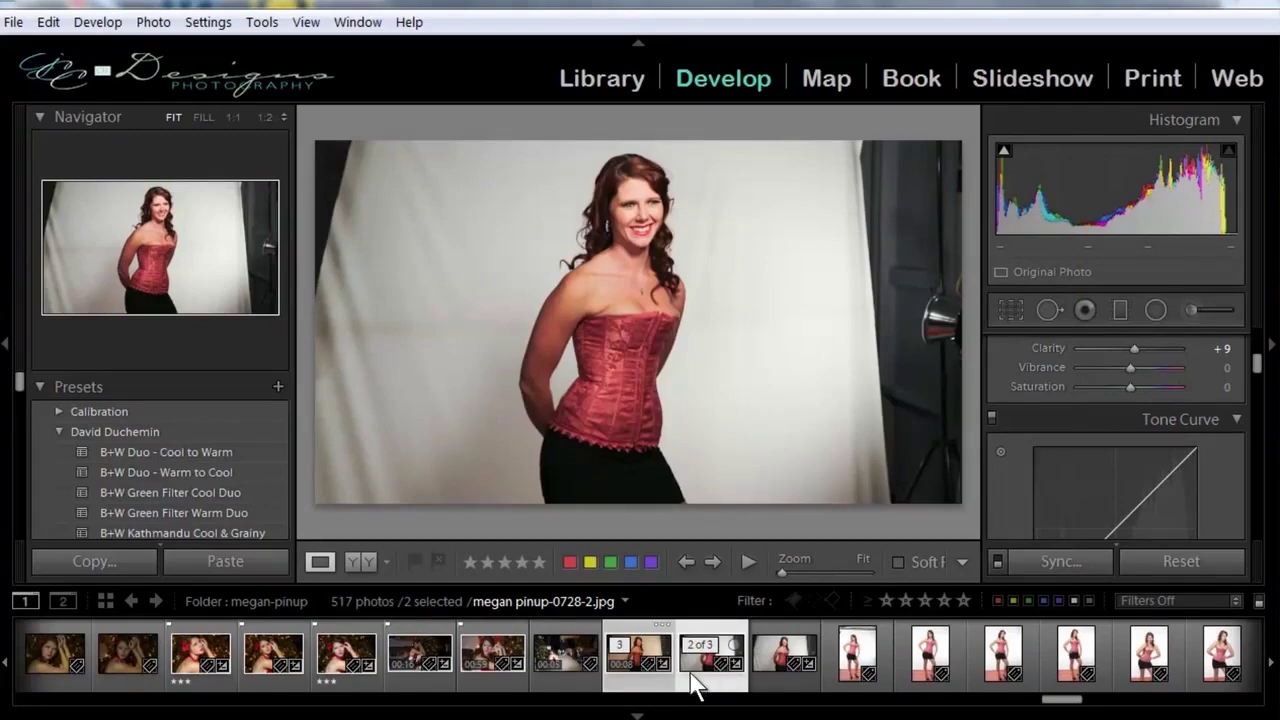
Step: Start a new develop preset from the captured still's settings, then cancel it
click(623, 677)
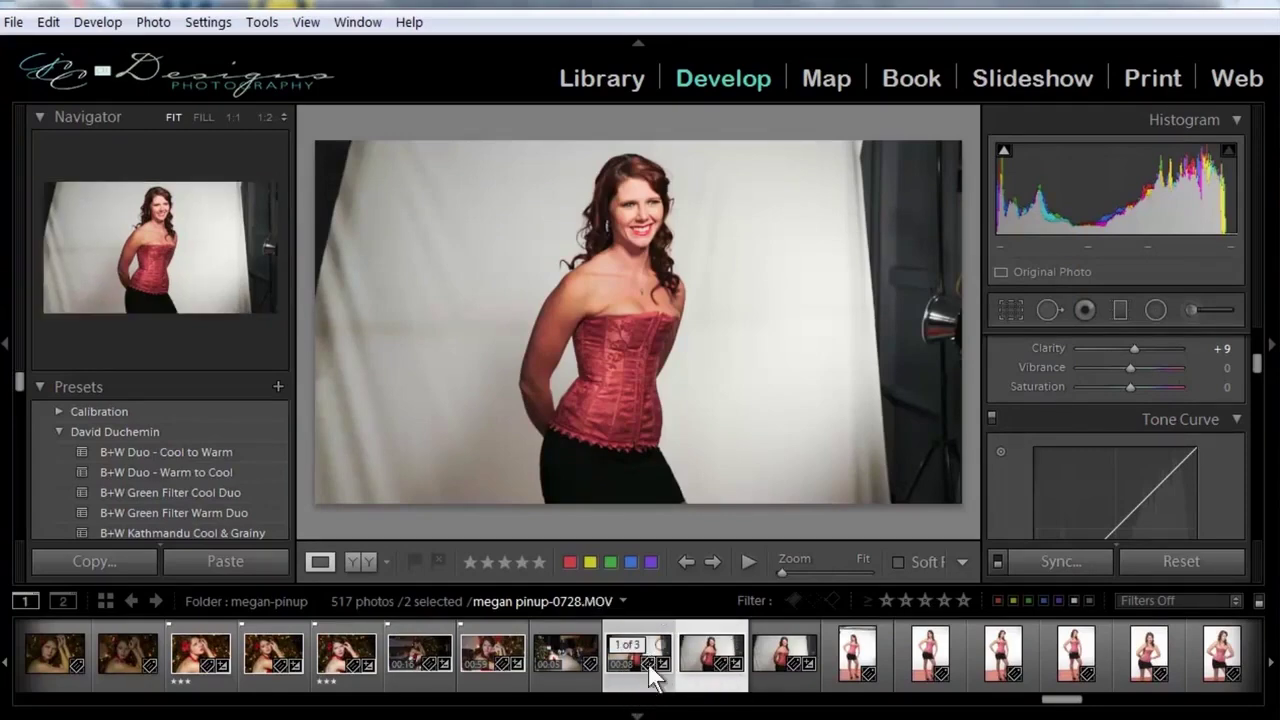
click(649, 665)
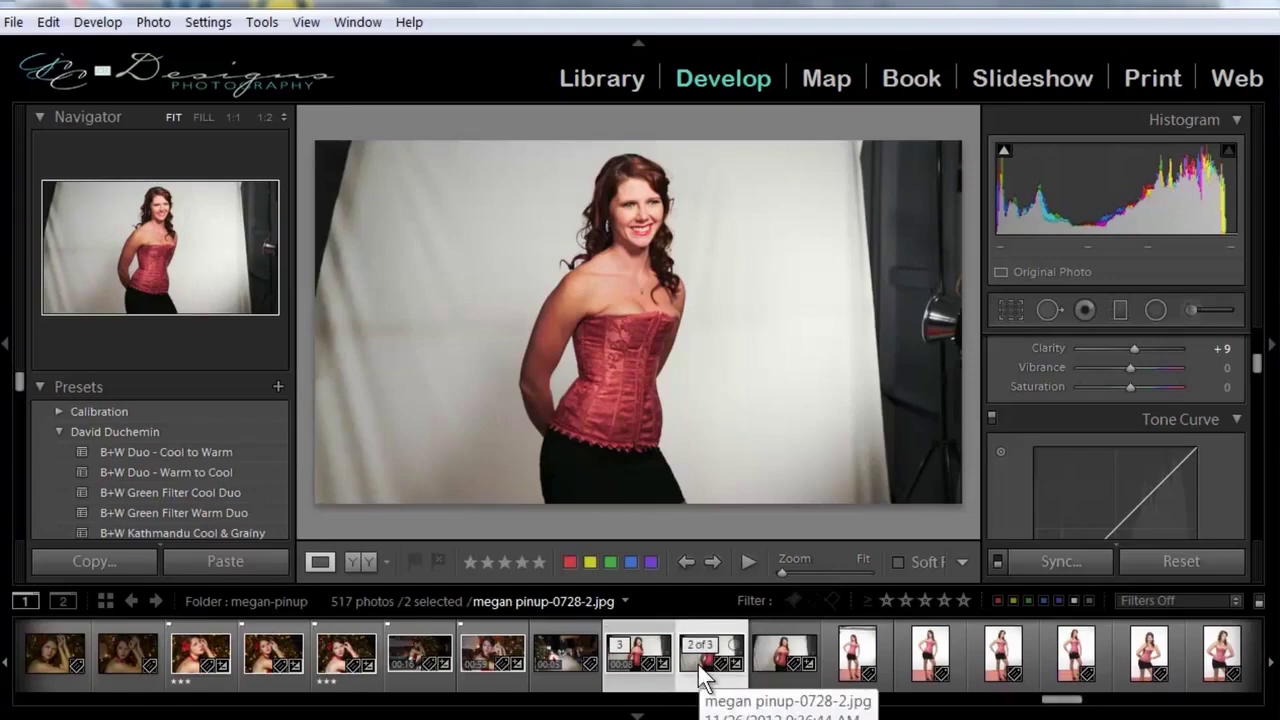
click(277, 385)
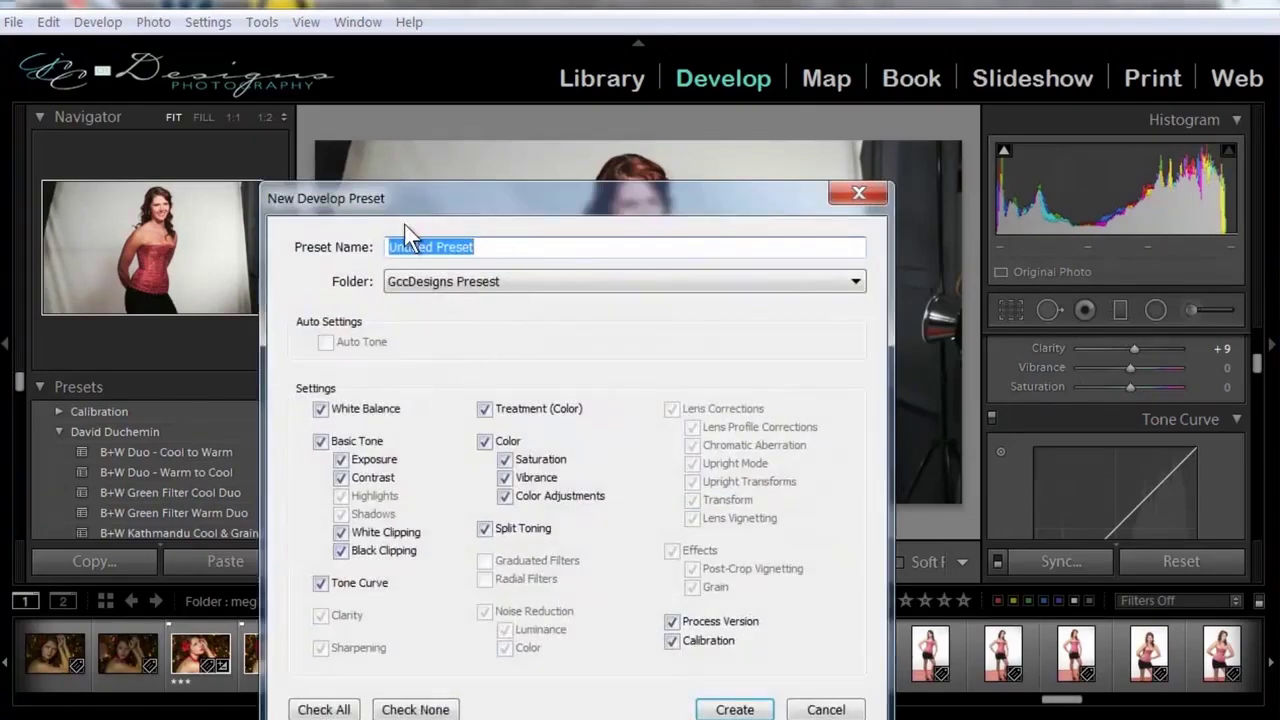
click(812, 710)
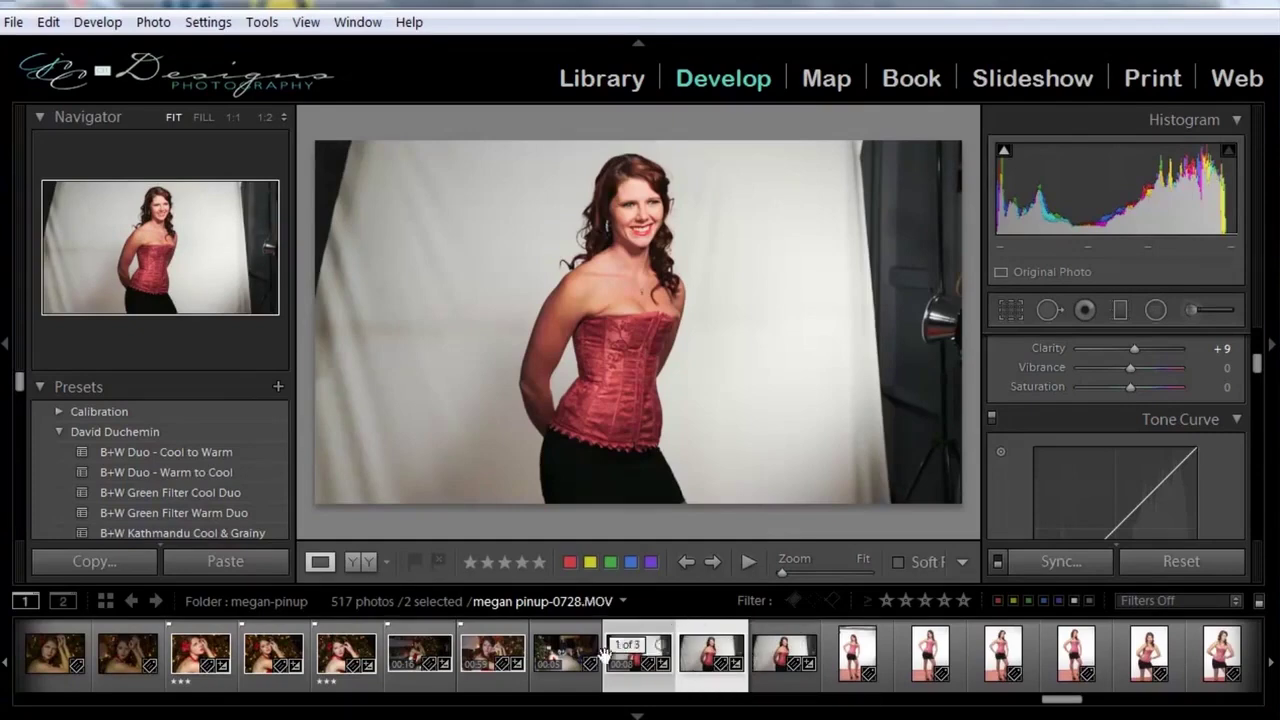
Step: Open the synchronized red corset video in the Library and play it to check the applied tone
click(557, 649)
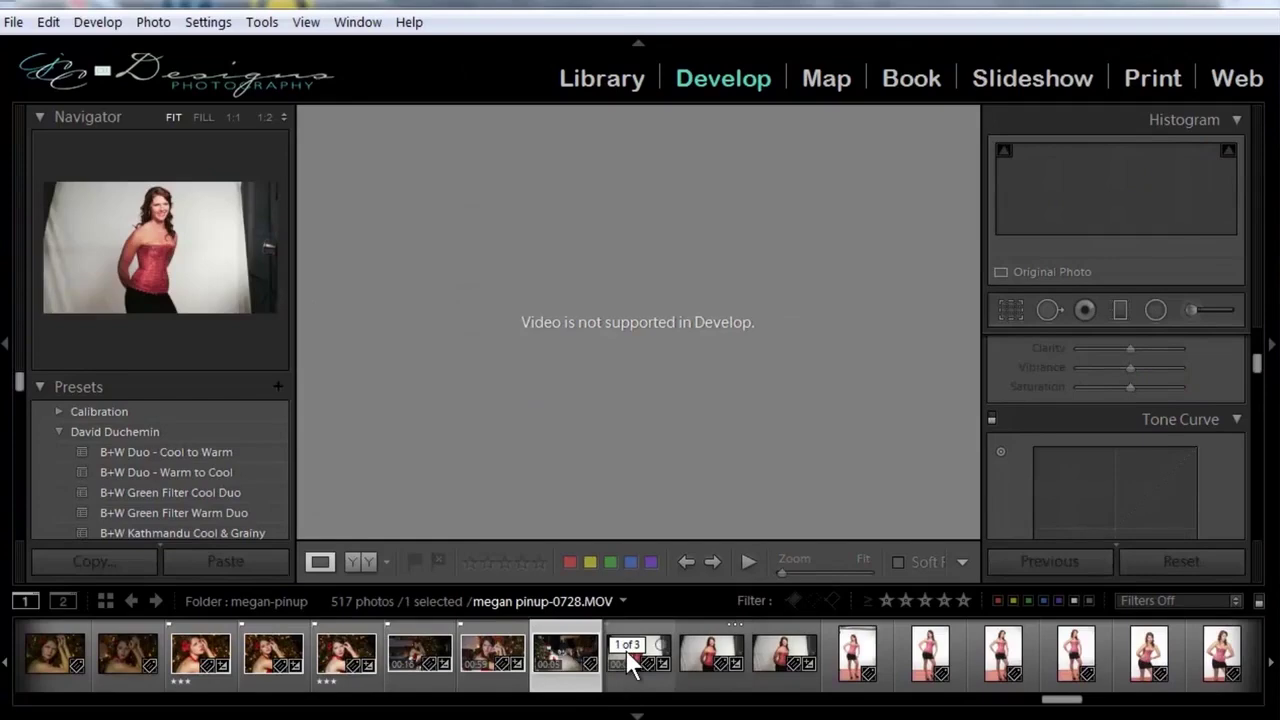
click(645, 649)
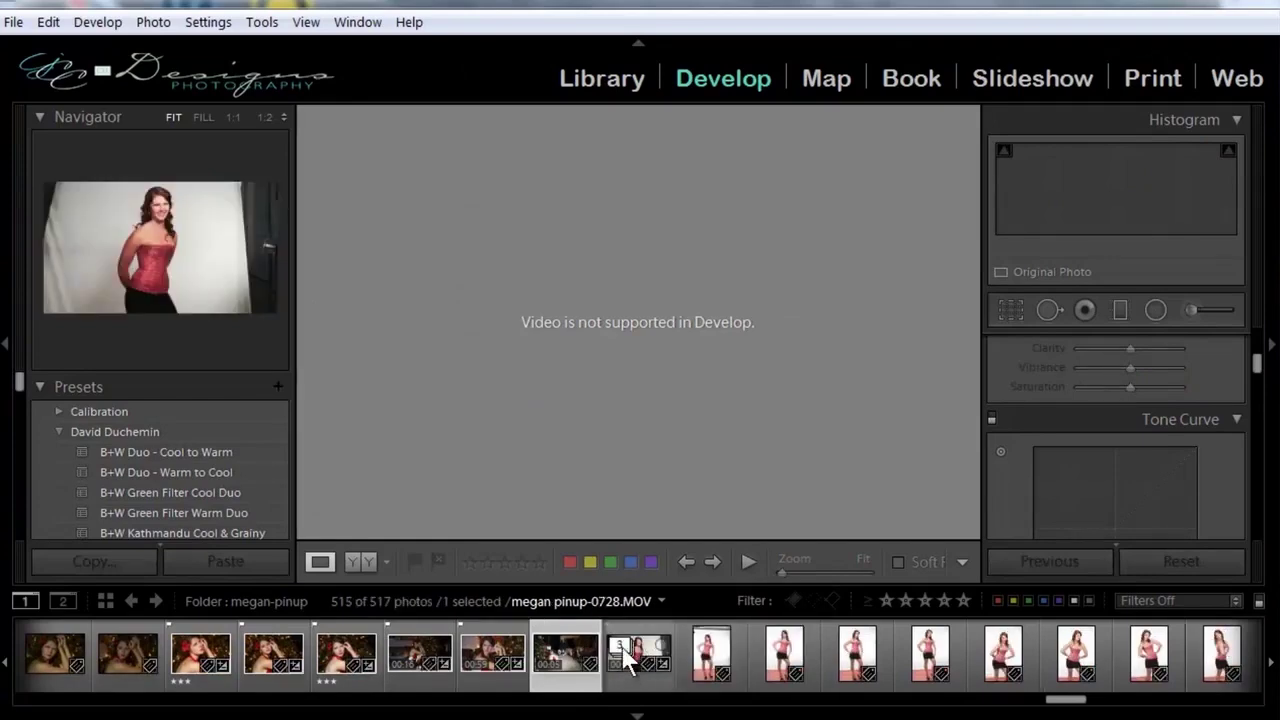
click(620, 648)
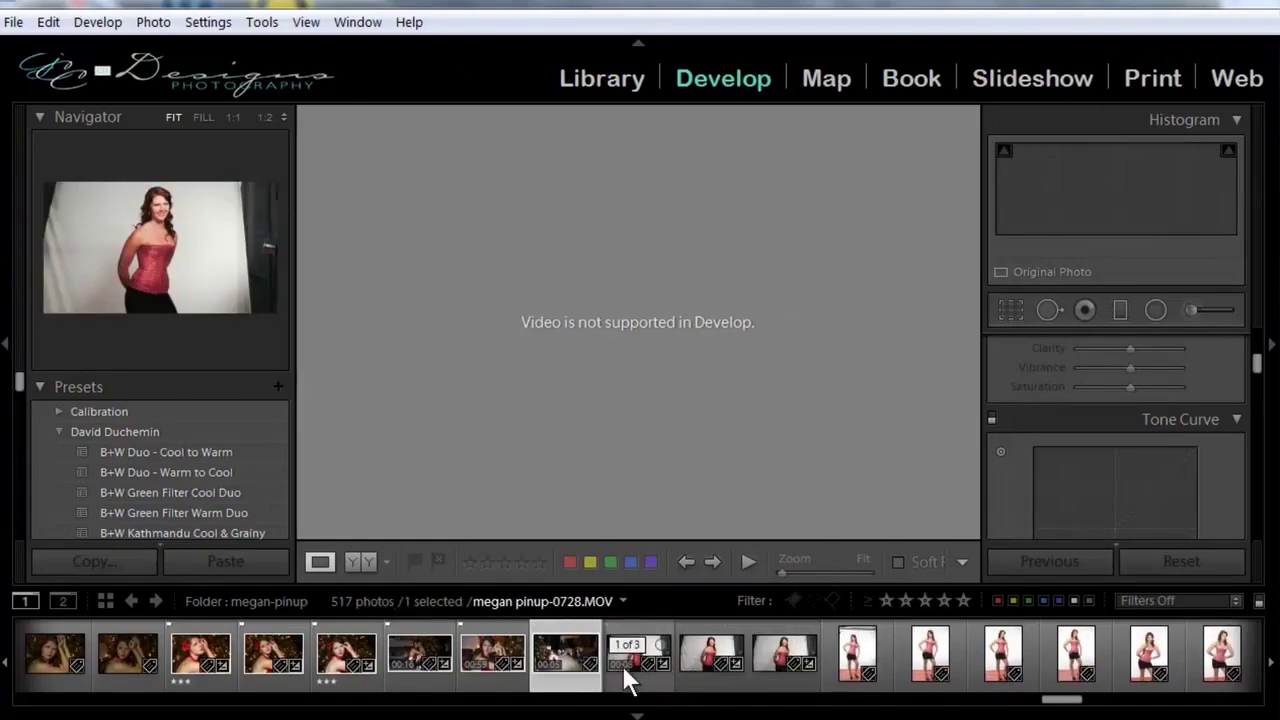
double_click(621, 663)
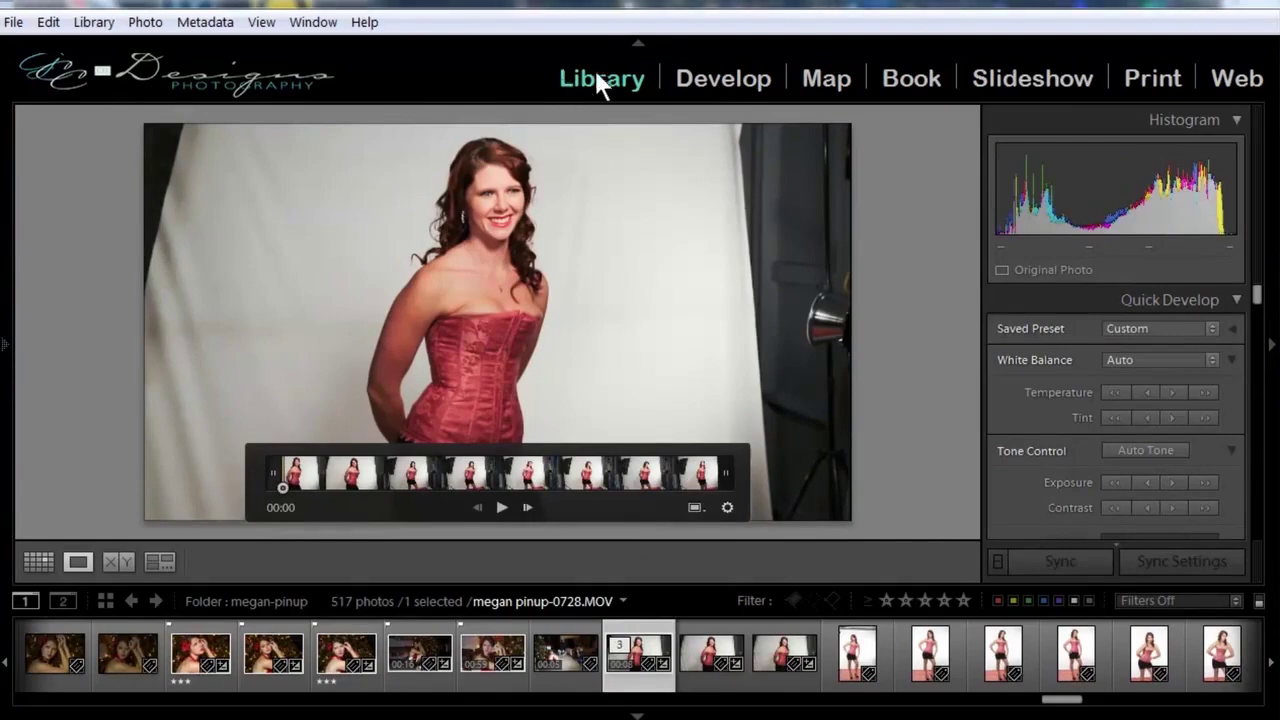
click(501, 508)
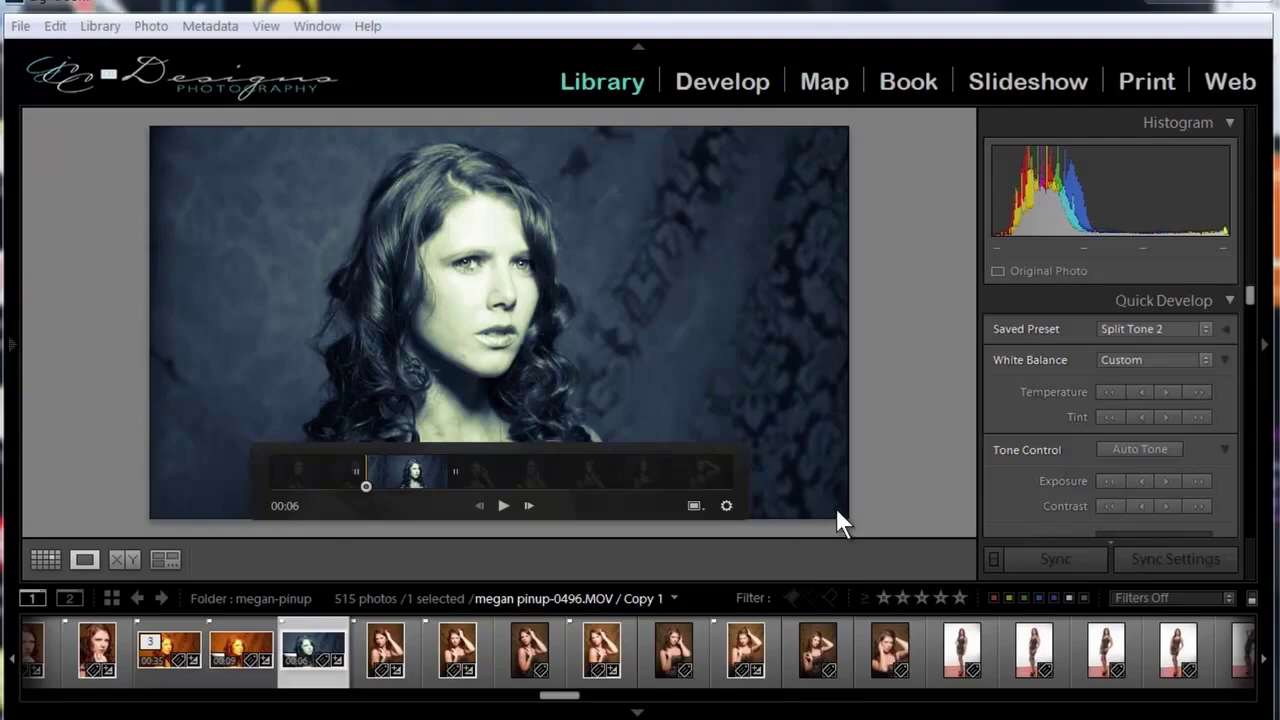
Step: Start exporting the Split Tone 2 portrait video, renamed with a custom name made of the model's first name and "cold tone"
click(20, 26)
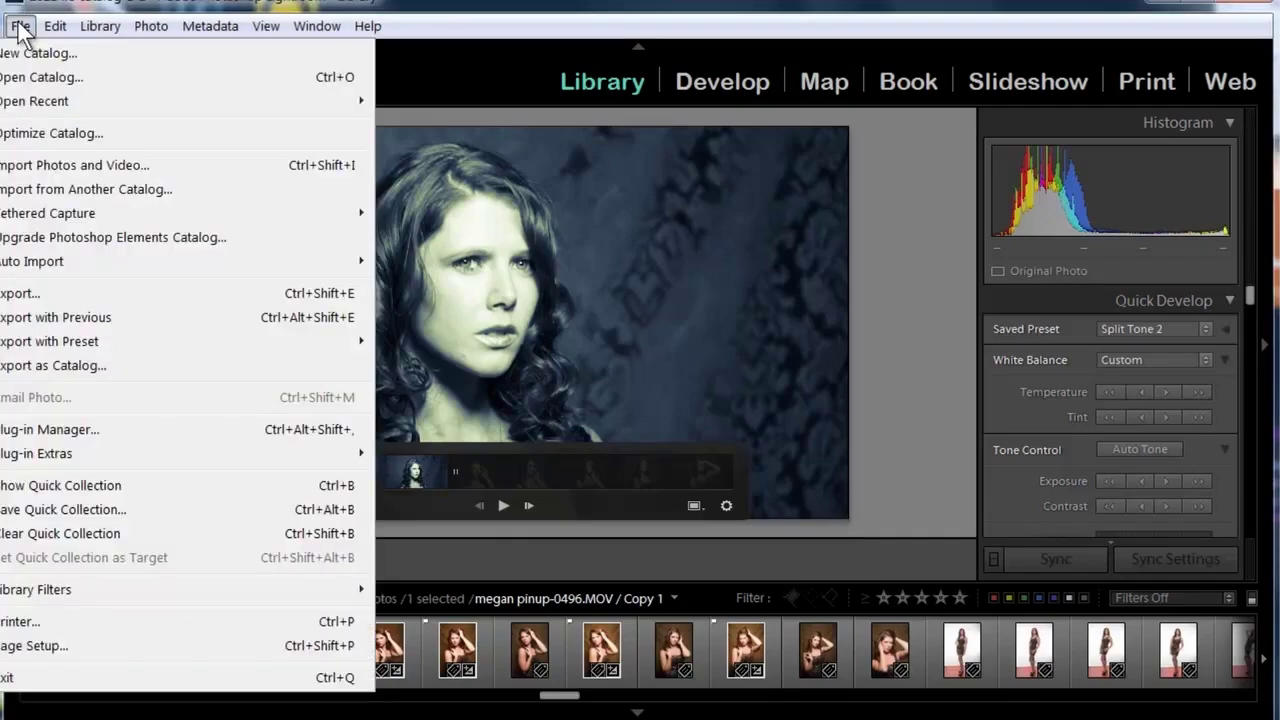
click(33, 293)
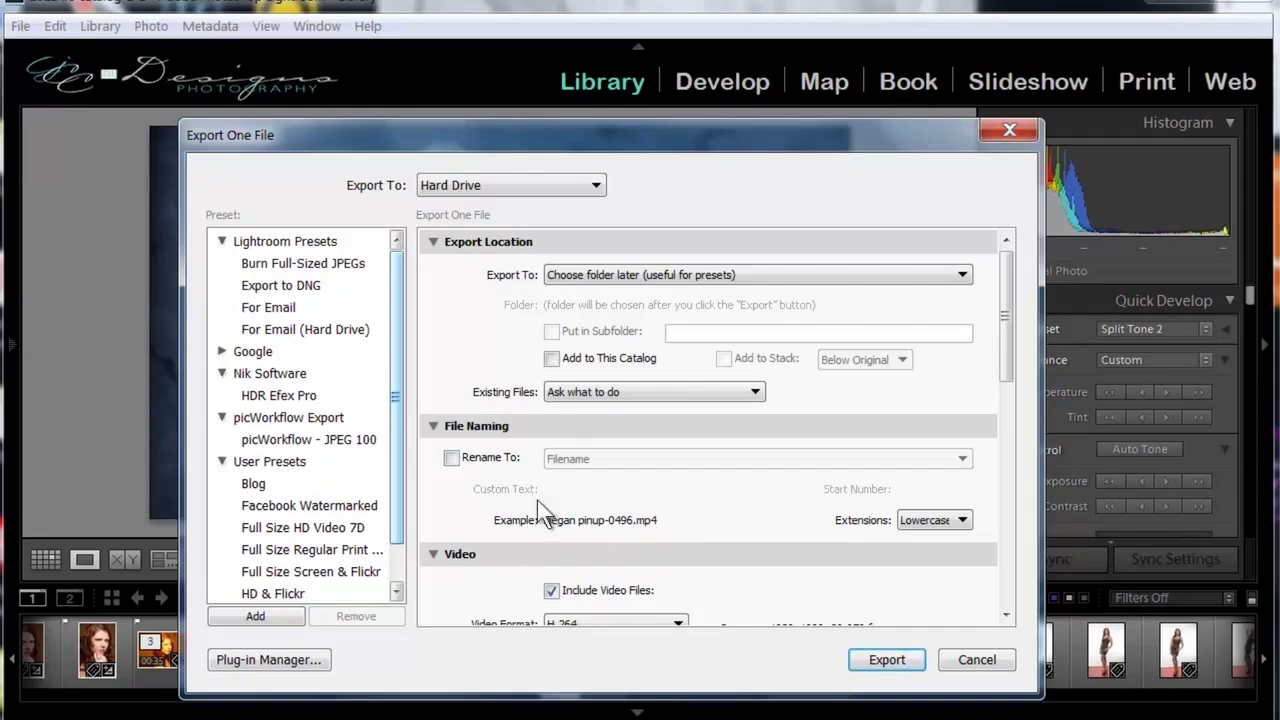
click(451, 459)
click(599, 461)
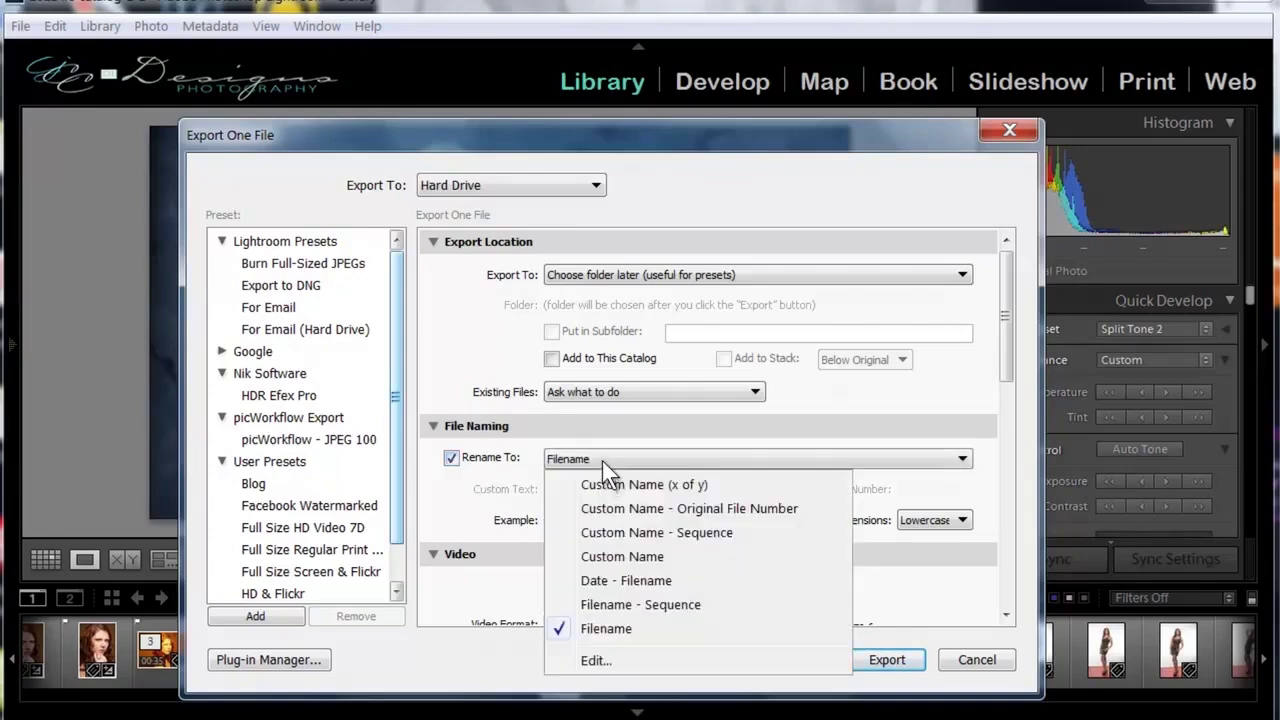
click(602, 461)
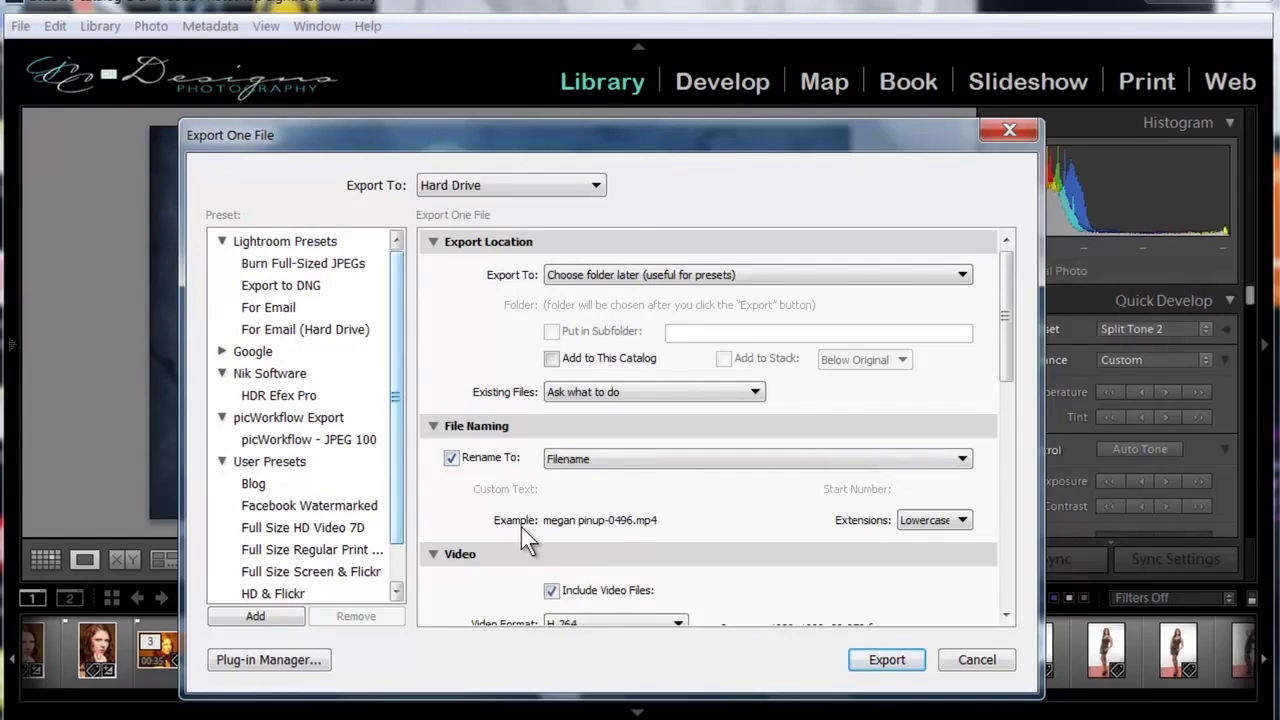
click(578, 462)
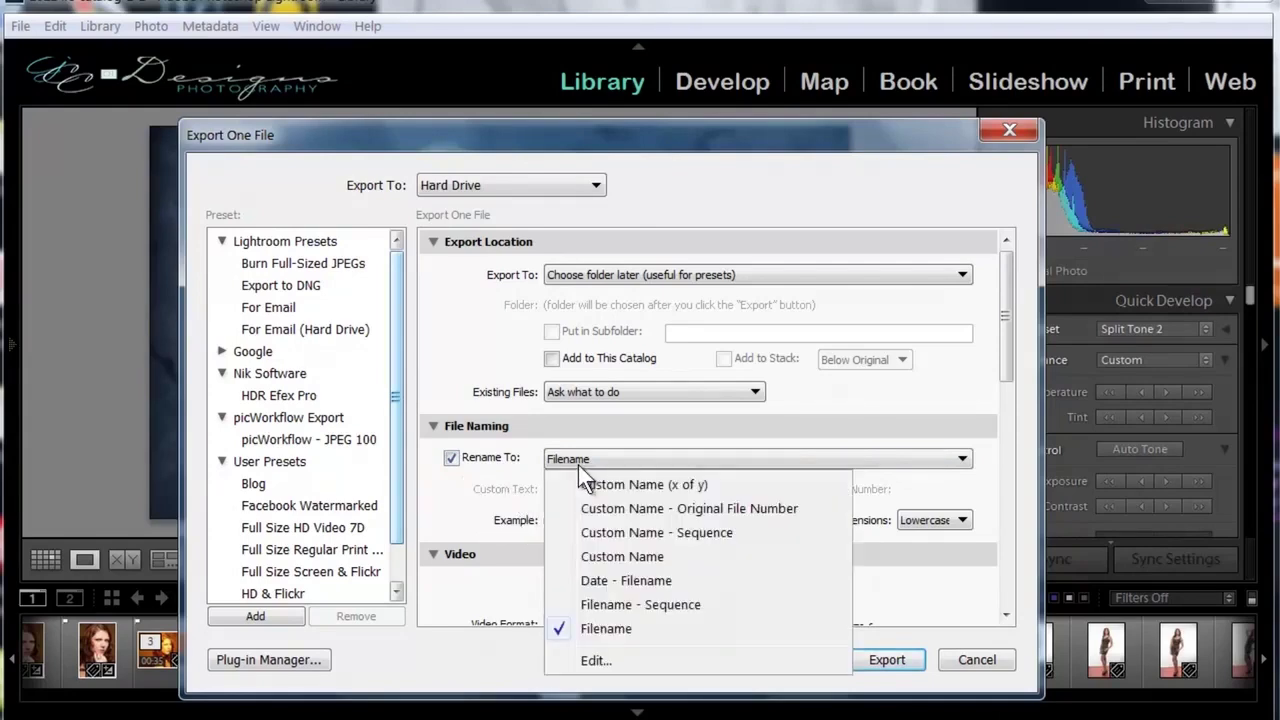
click(647, 556)
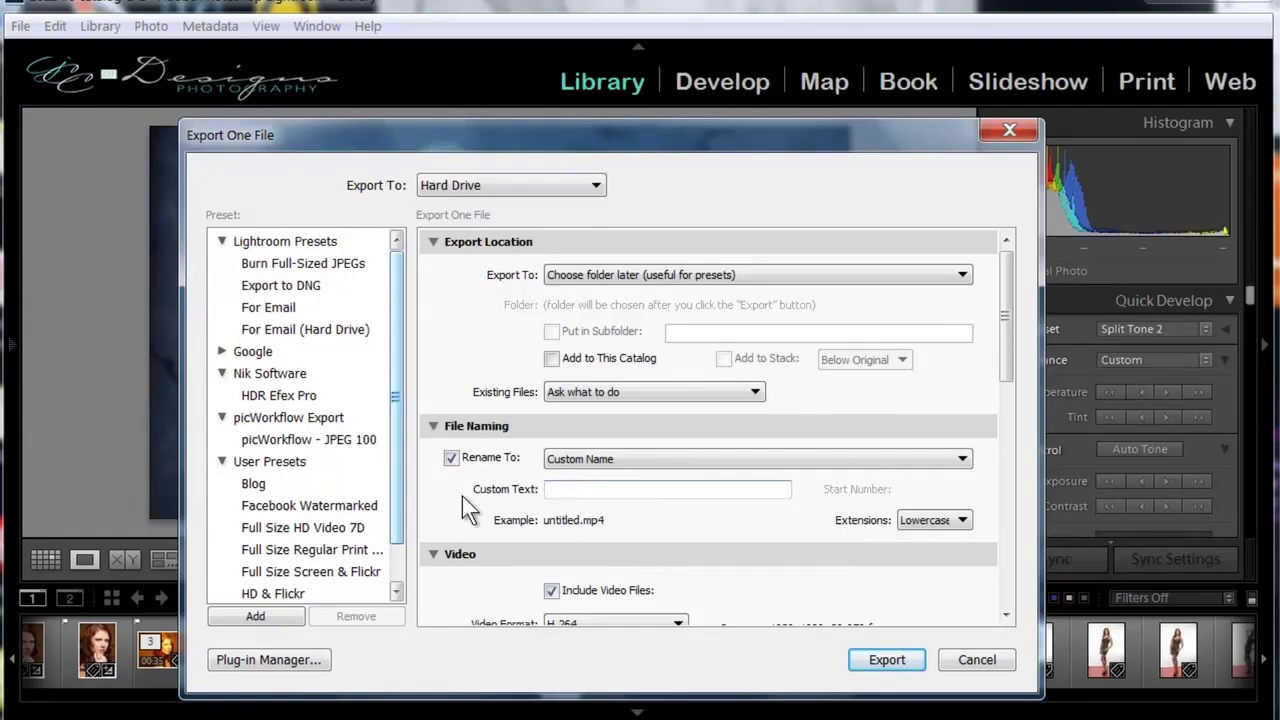
text(megan cold tone)
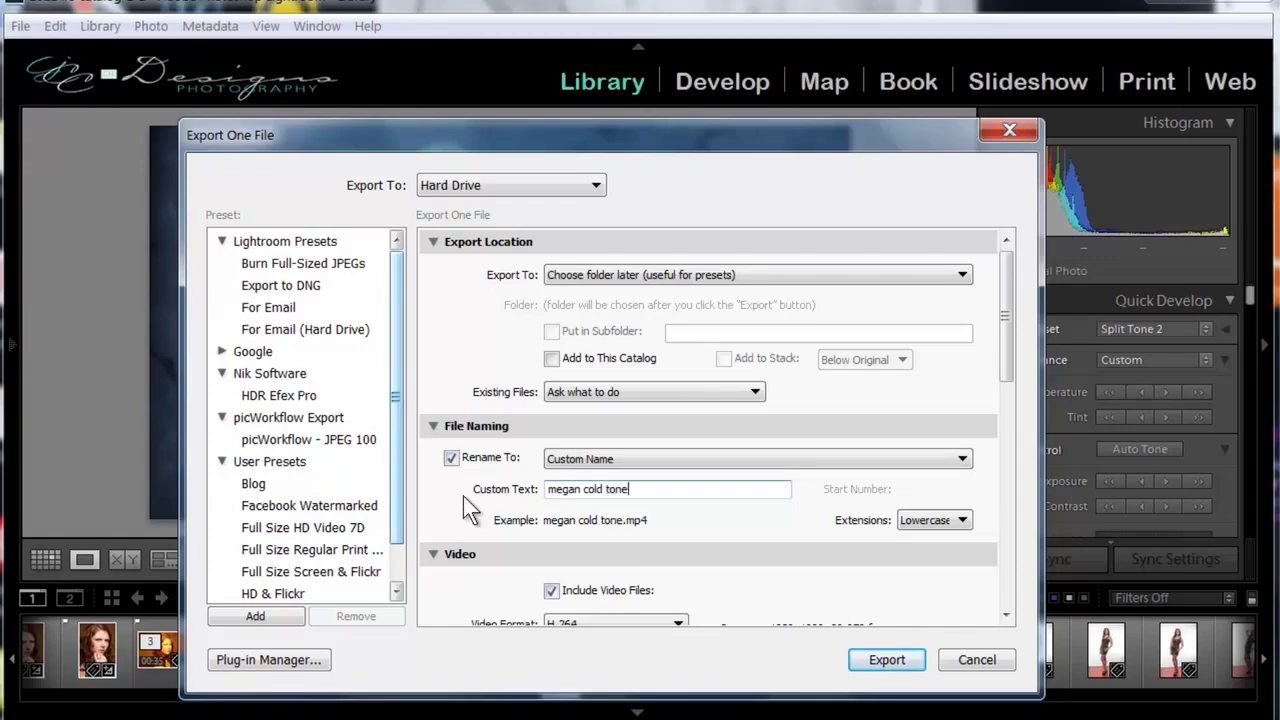
Step: Choose H.264 as the export's video format and keep its quality at Max
drag(1003, 315, 1019, 407)
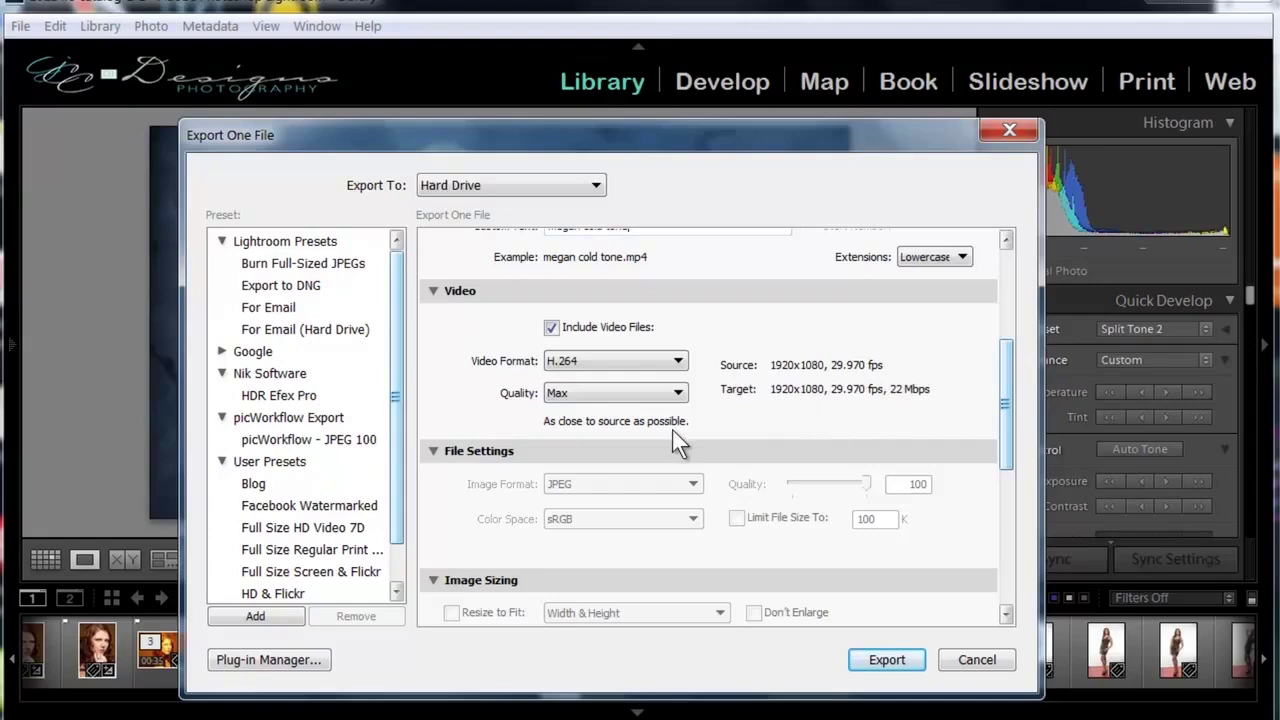
click(679, 362)
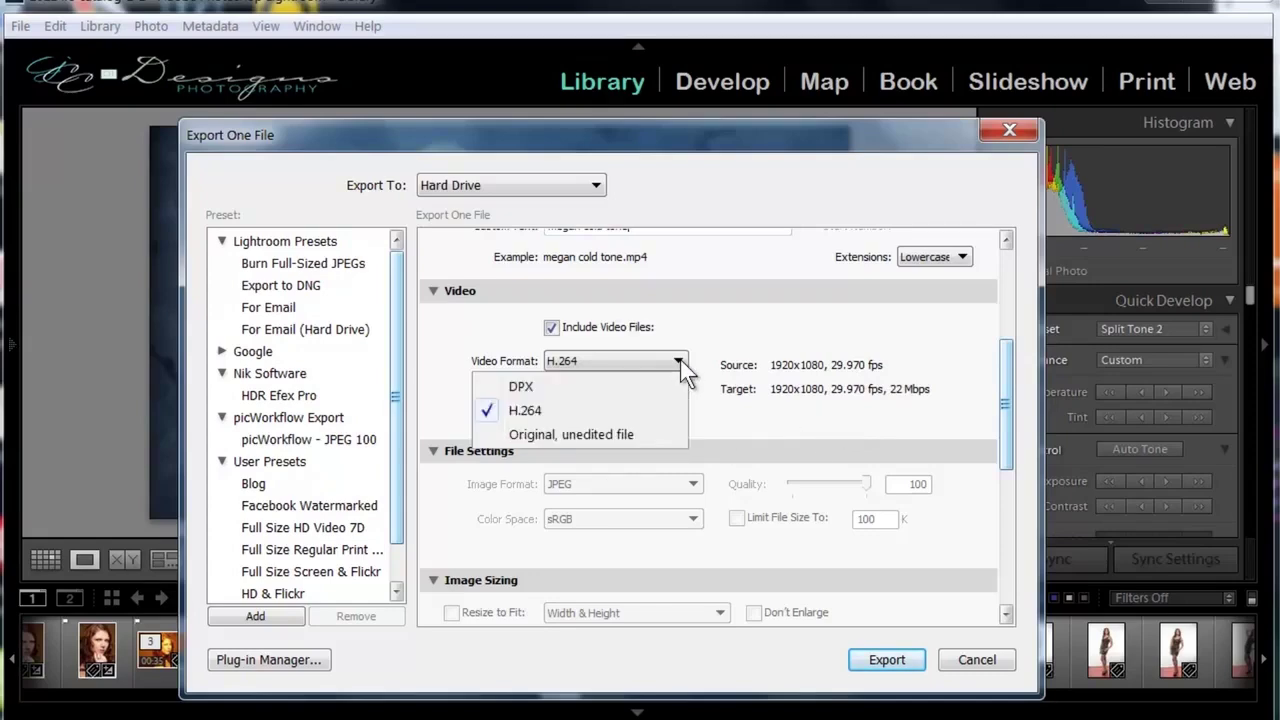
click(525, 410)
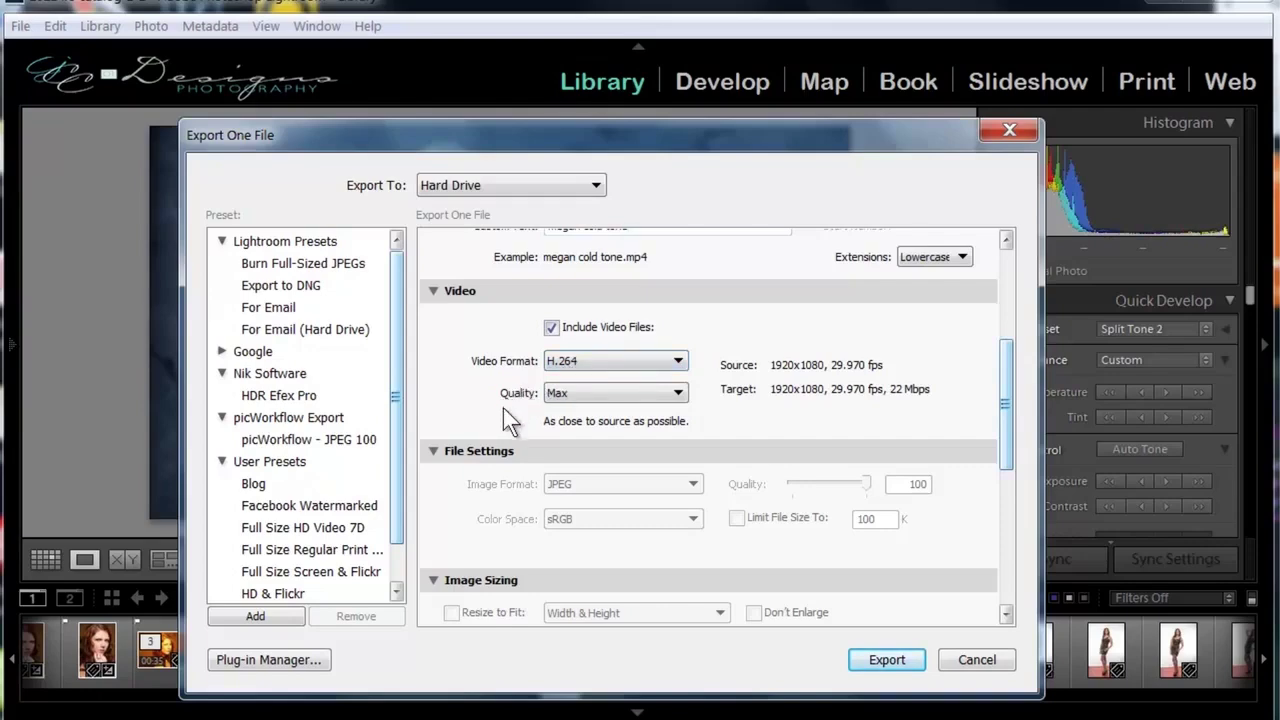
click(677, 392)
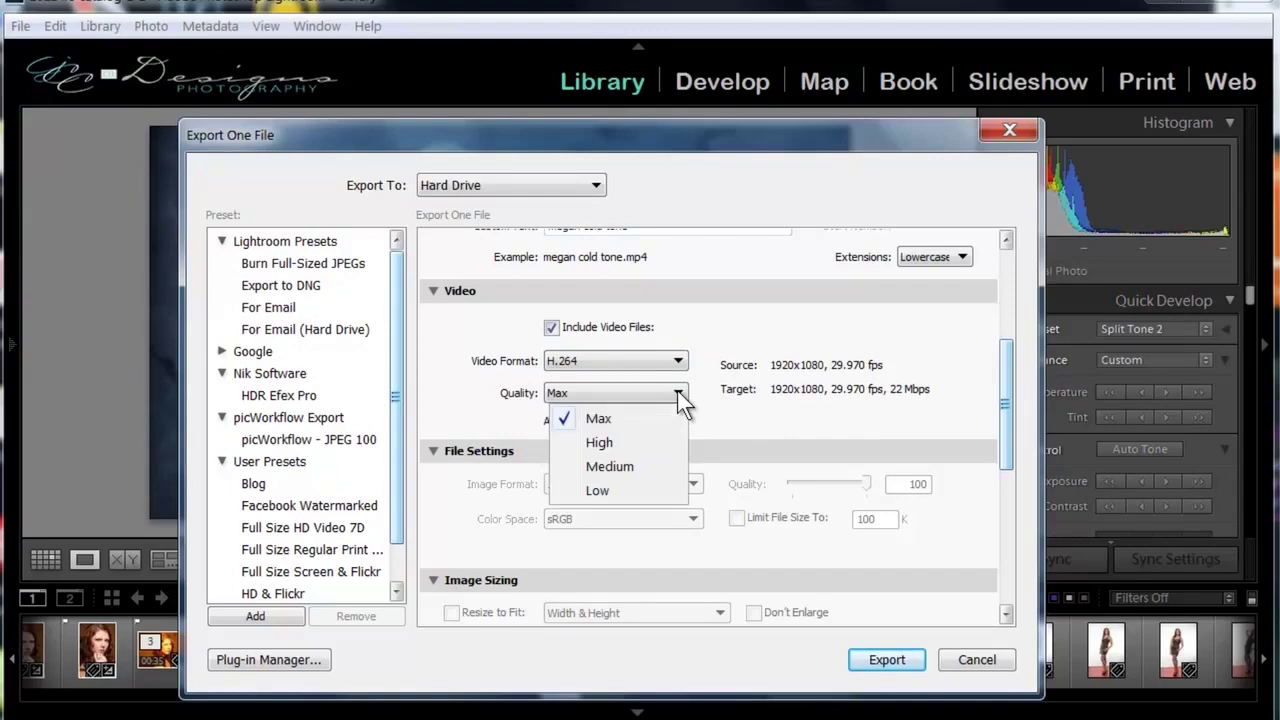
click(698, 385)
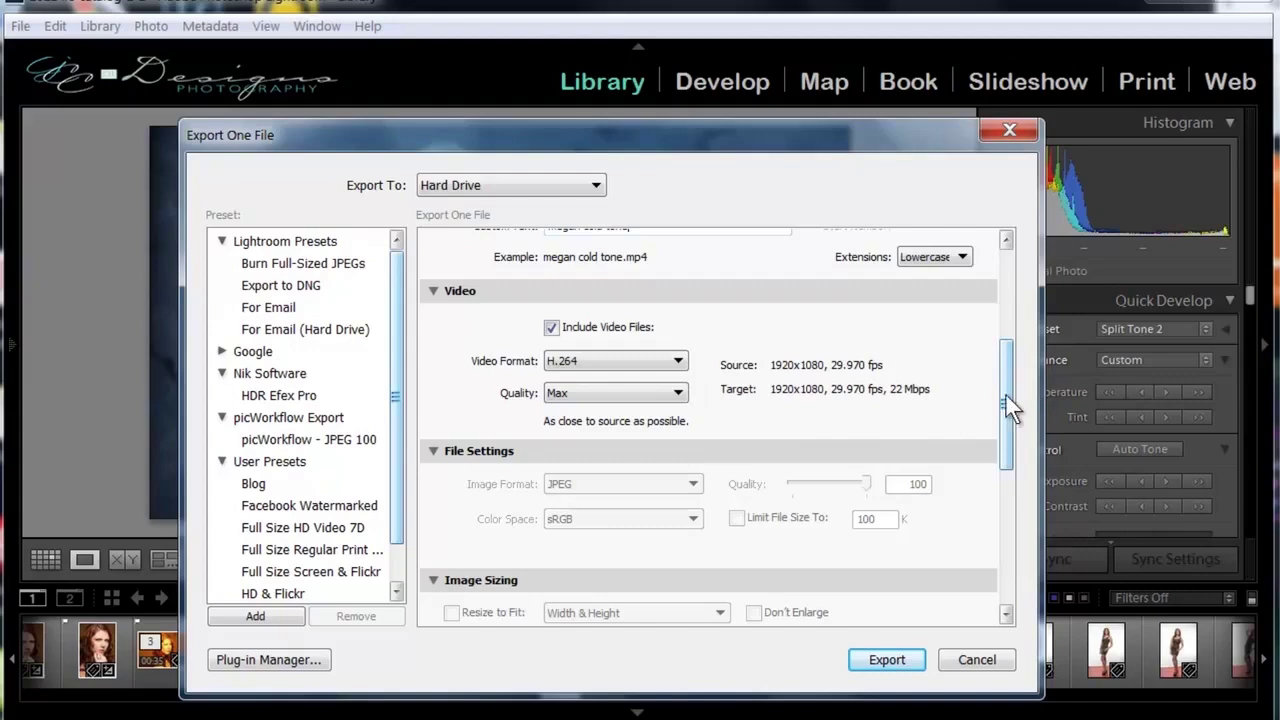
Step: Examine the metadata, watermarking and post-processing export settings and the form for saving them as a preset
drag(1003, 394, 1007, 535)
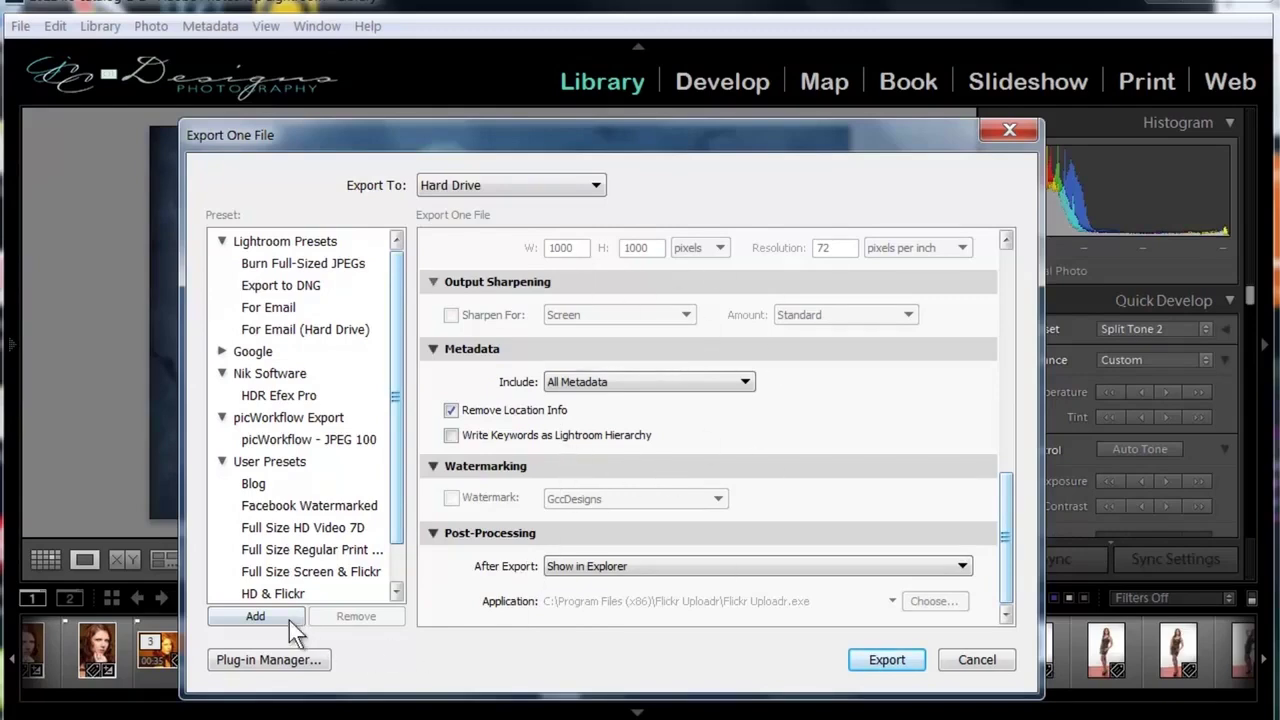
click(257, 615)
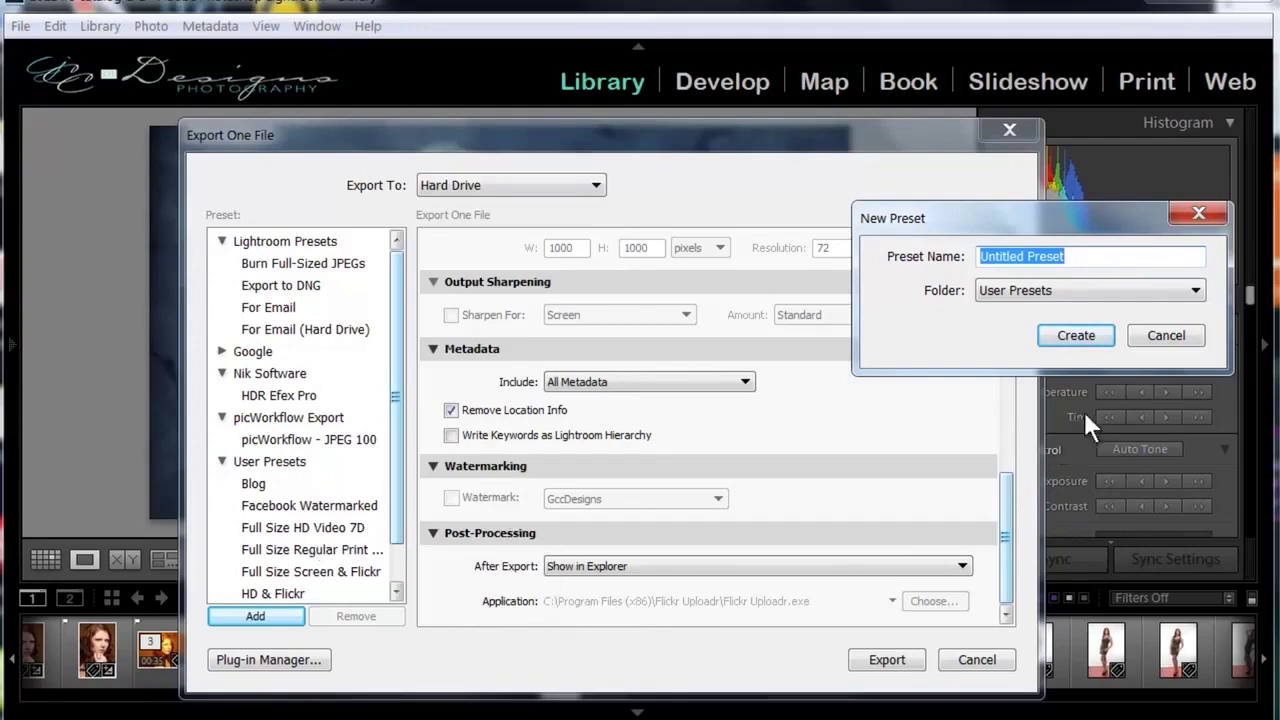
click(1166, 335)
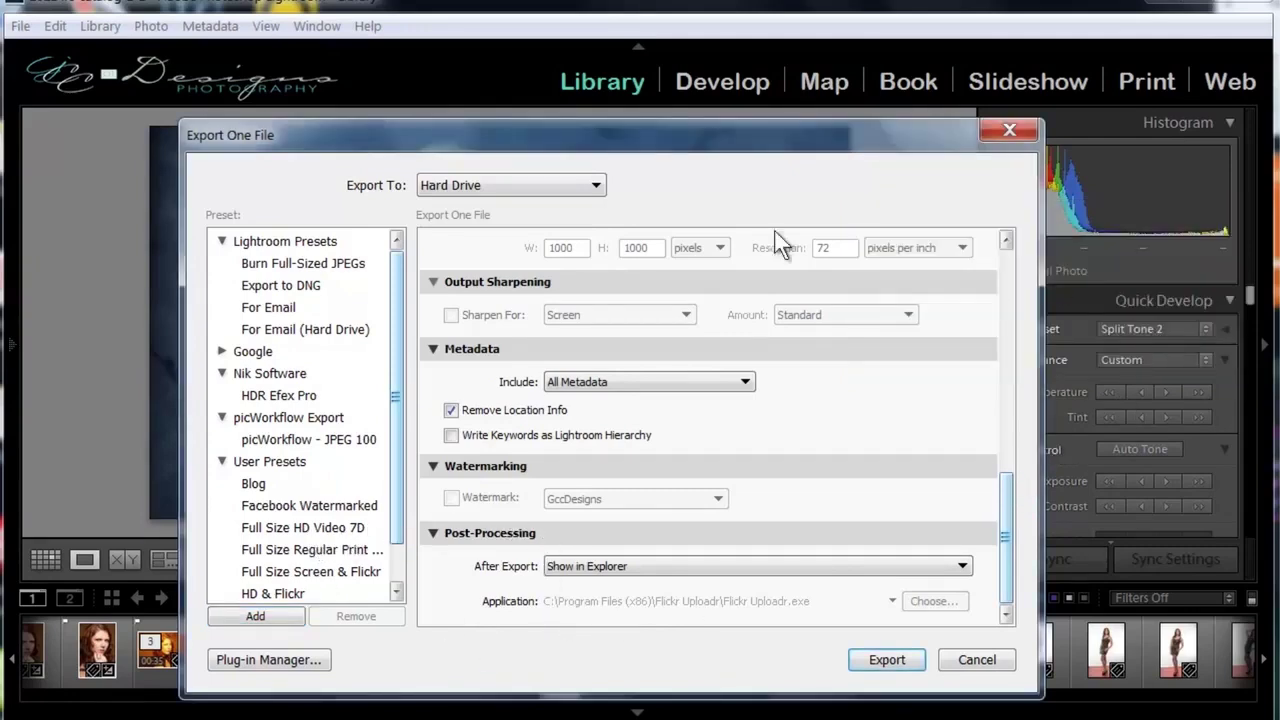
Step: Export the video into a new Videos library folder named with the model's first name and "Cold Tone", and play the exported clip
click(884, 660)
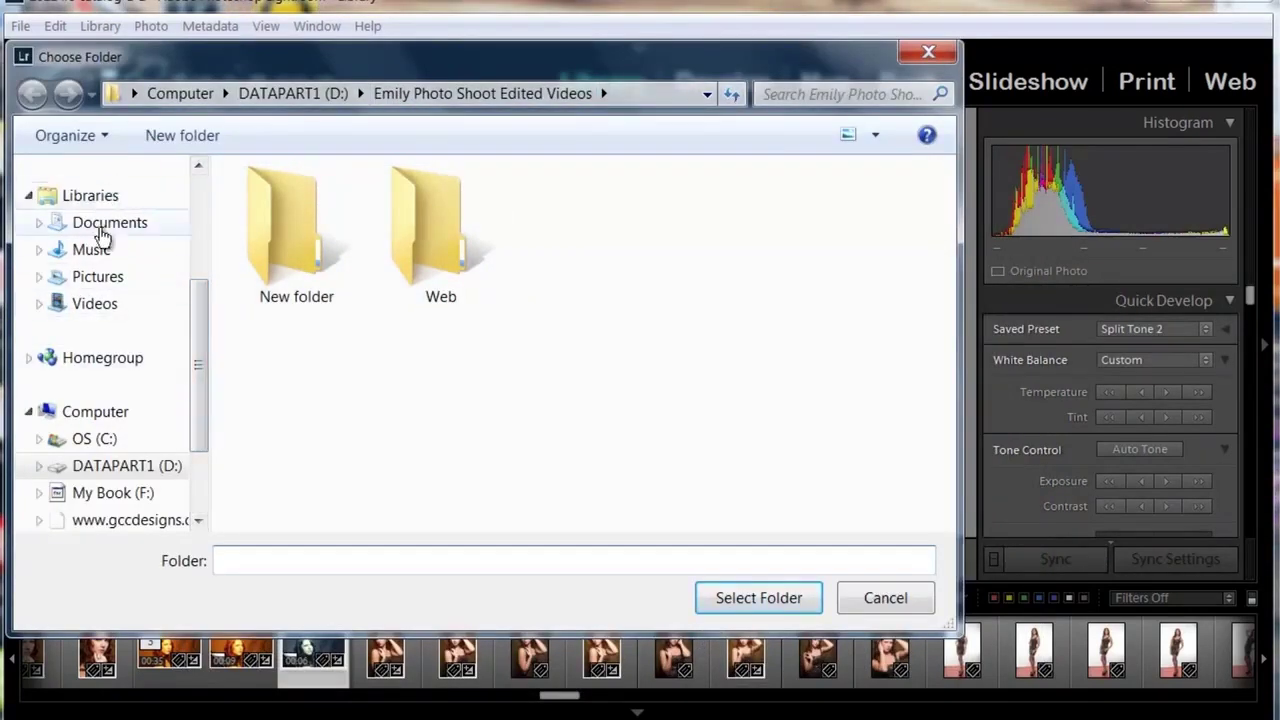
click(96, 312)
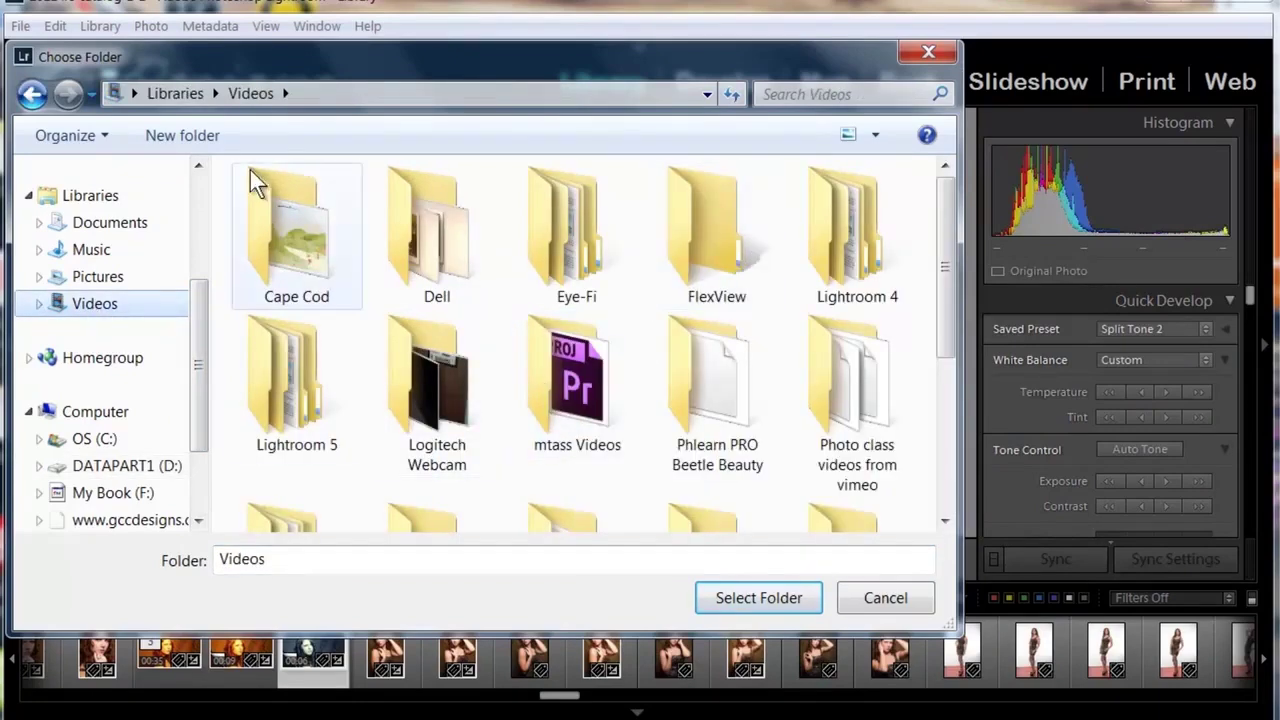
click(190, 137)
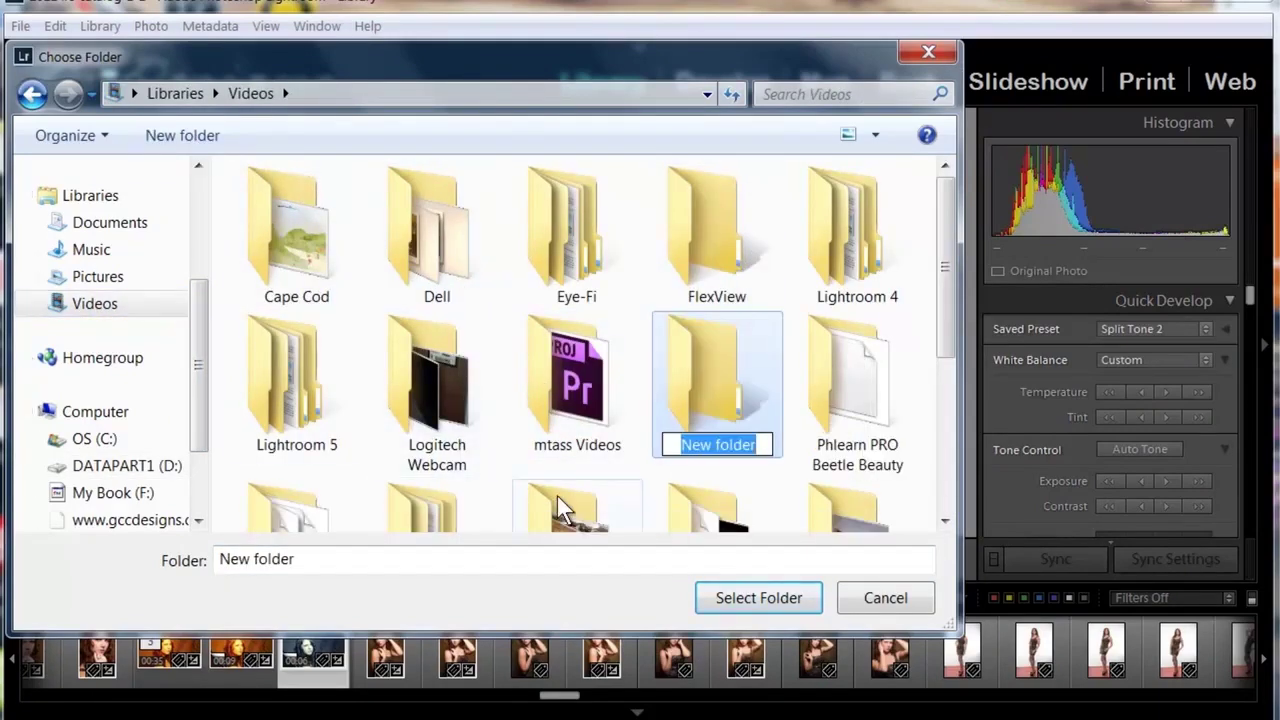
text(Me)
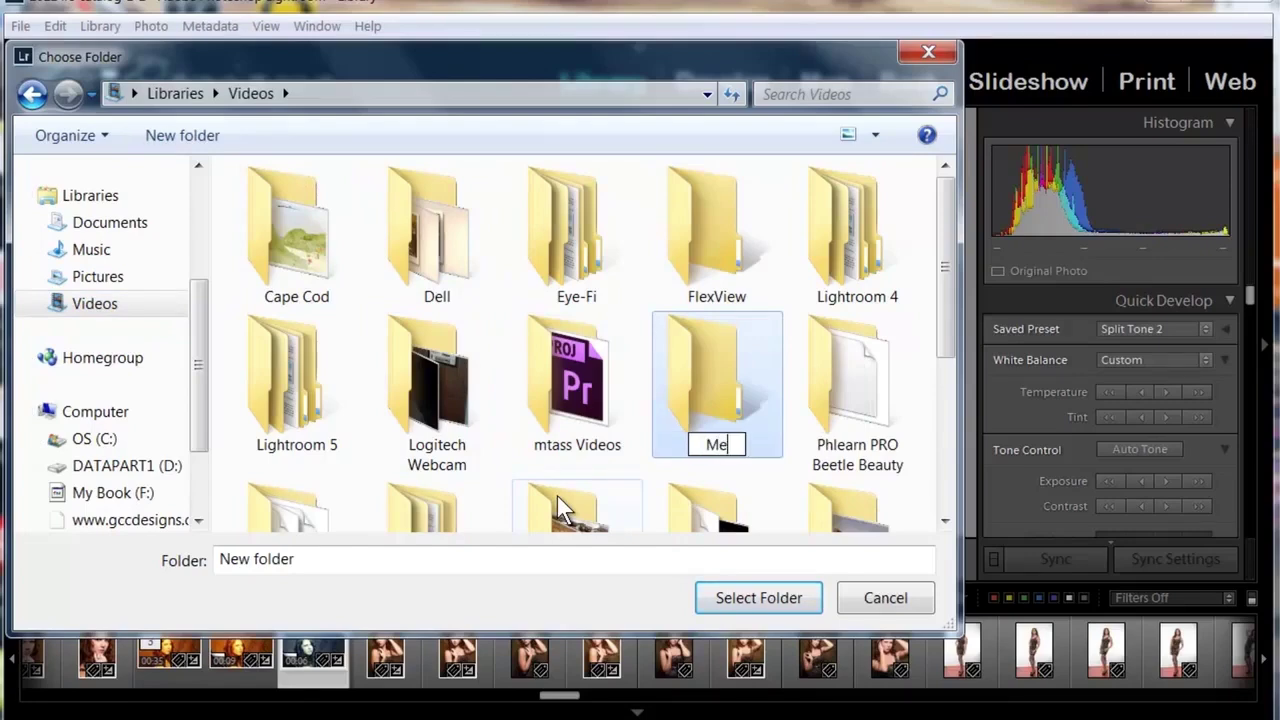
text(gan Cold Tone)
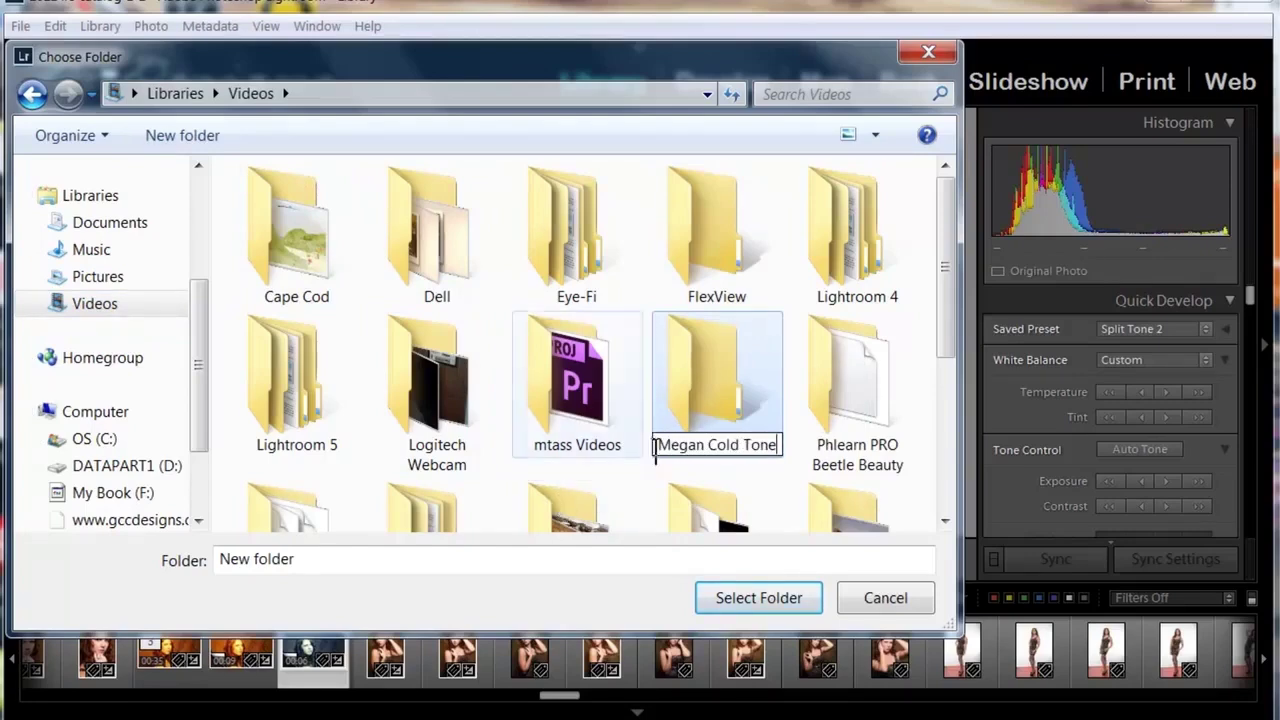
click(722, 378)
double_click(584, 392)
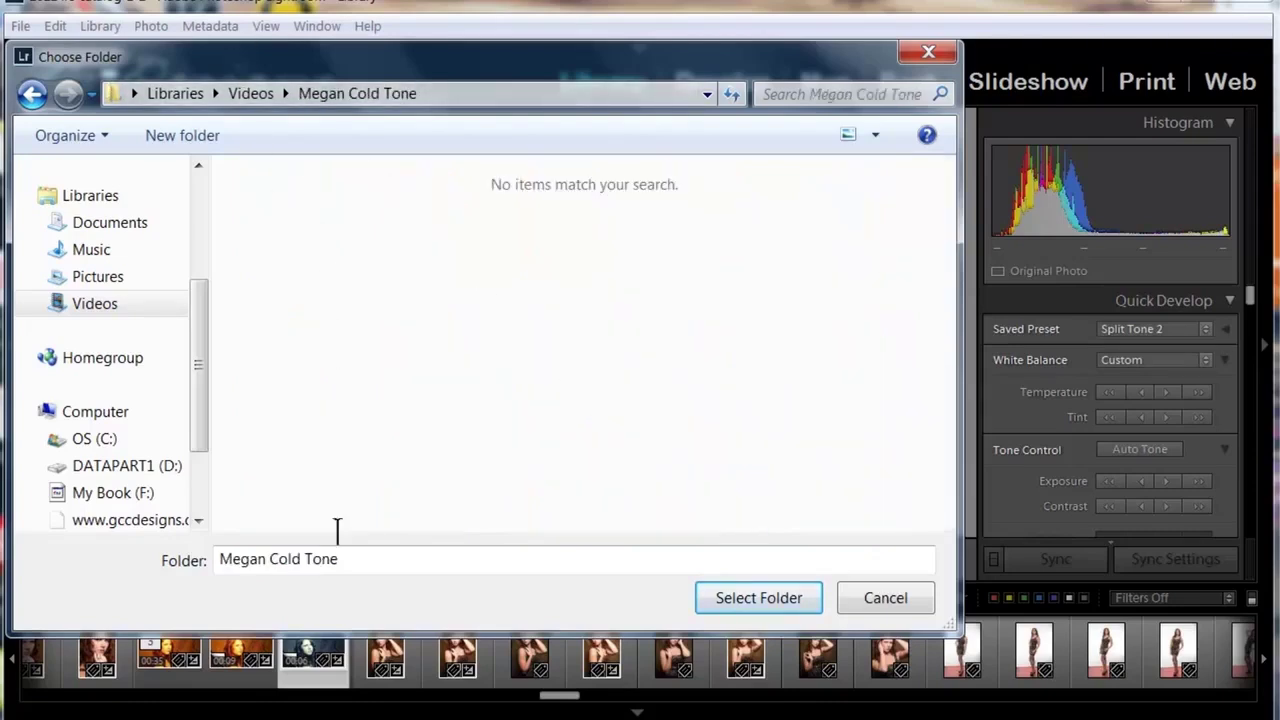
click(722, 598)
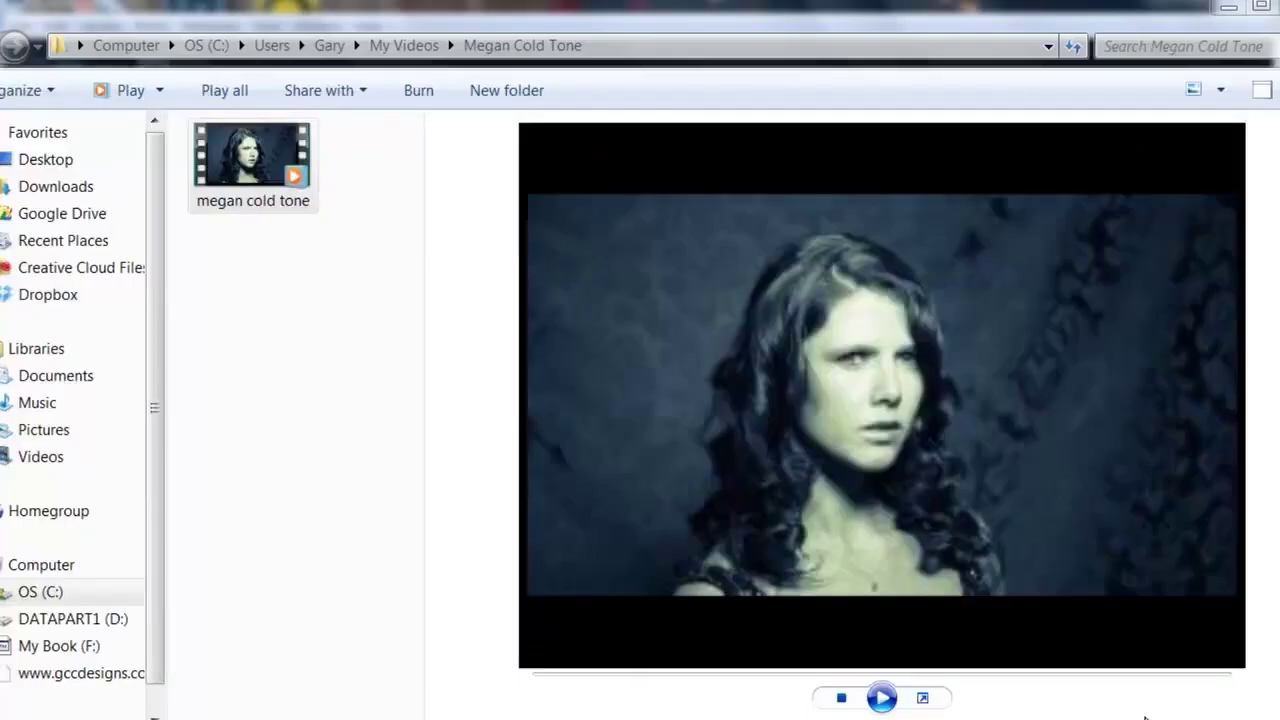
click(884, 698)
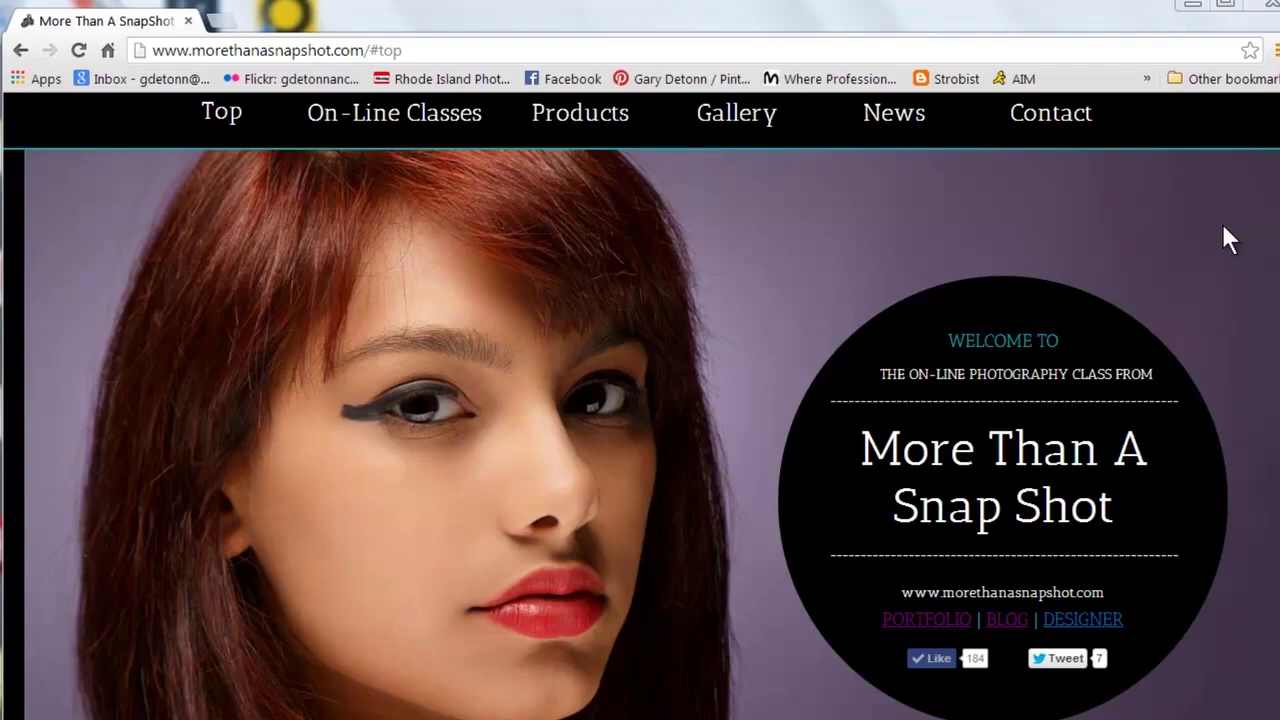
Step: Switch to the browser and open the On-Line Classes section of the More Than A Snapshot website
click(409, 126)
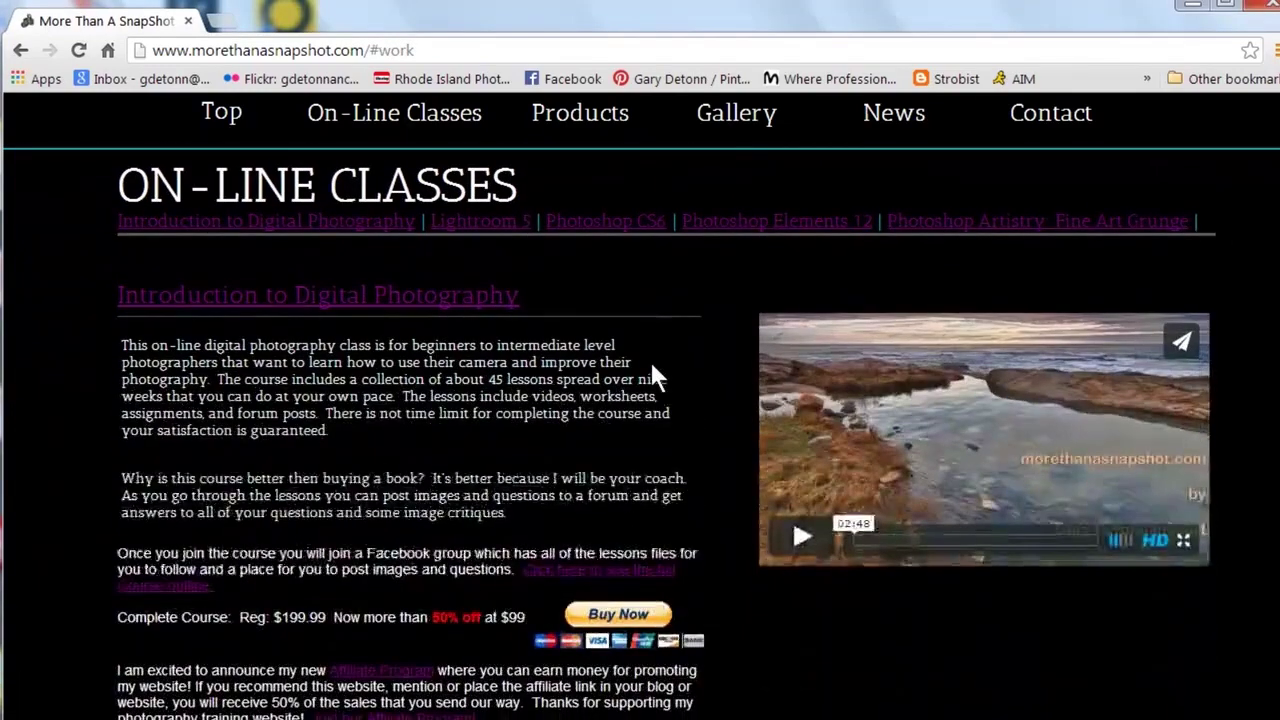